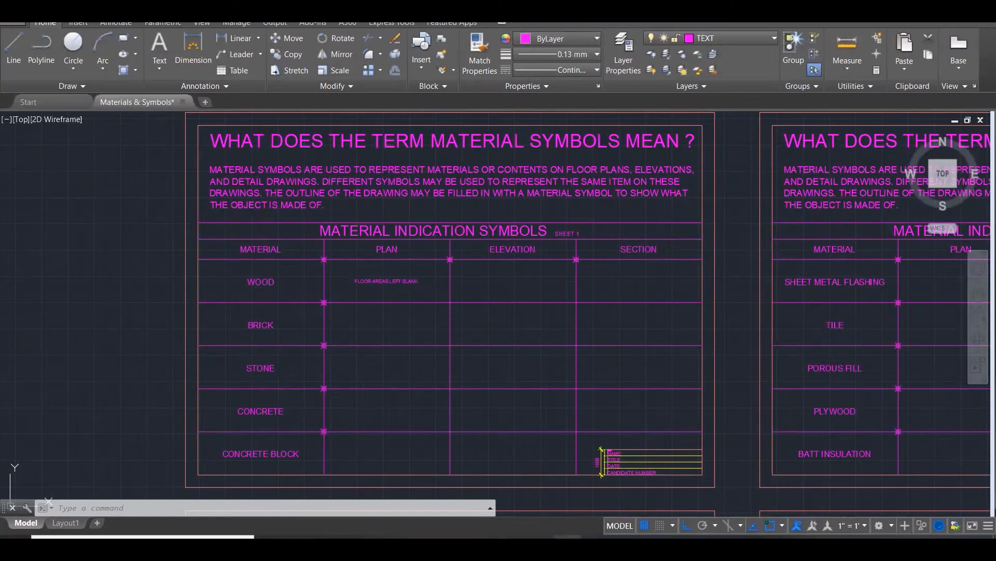
Switch to the Architectural Symbol.png image and examine the material indication symbols chart, from wood down to insulation.
mouse_move(774, 543)
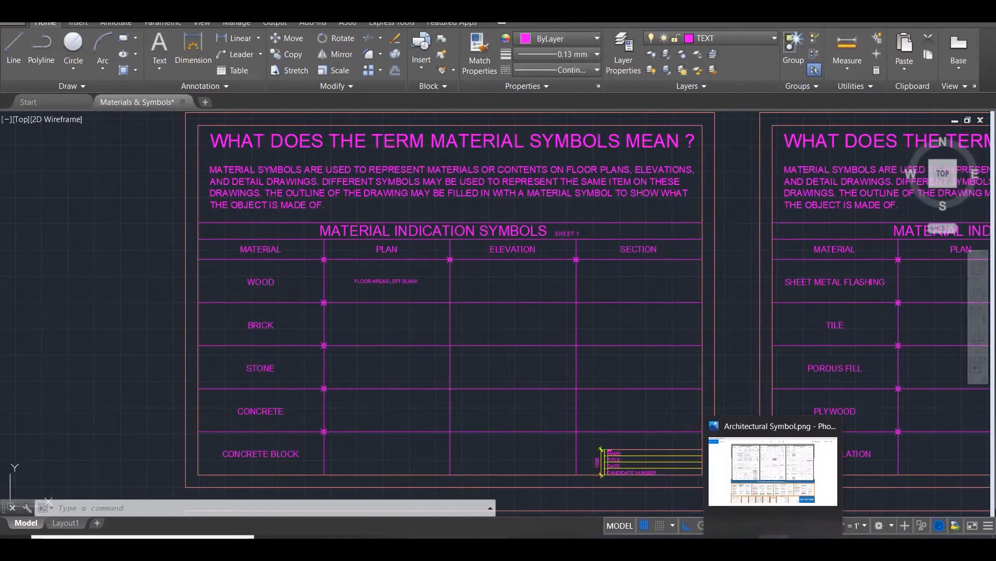
click(774, 469)
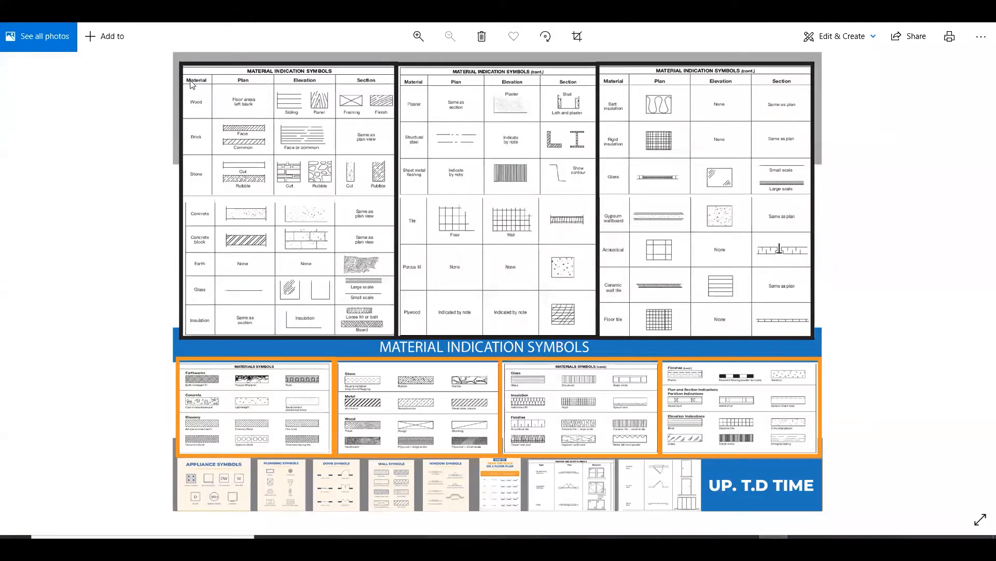
scroll(192, 85, up, 1)
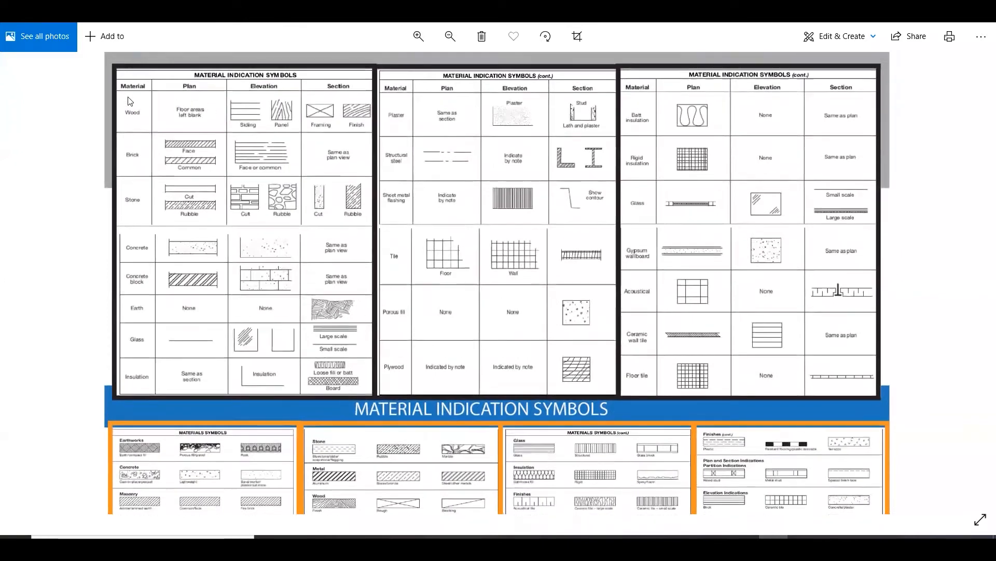
scroll(130, 101, up, 2)
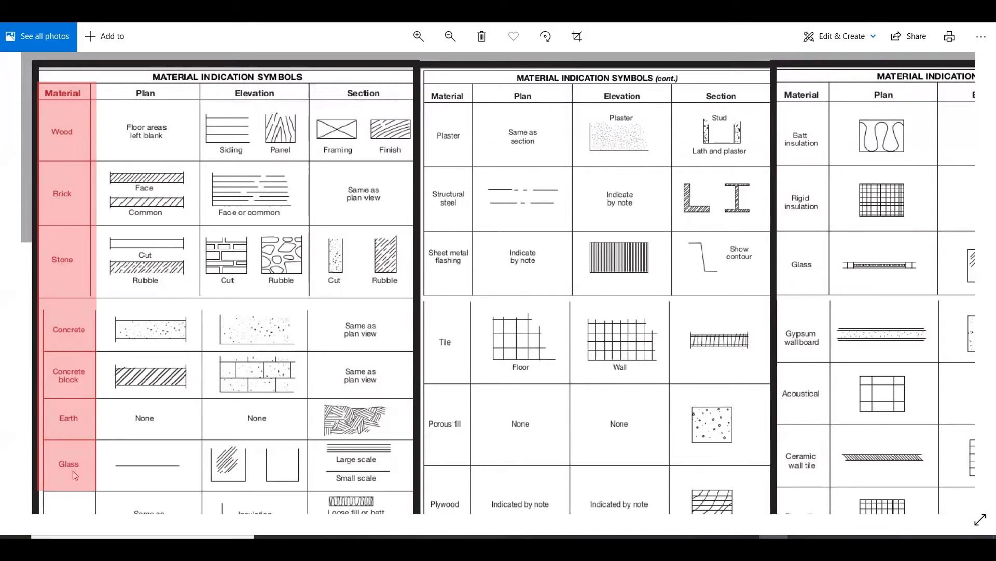
scroll(123, 315, down, 3)
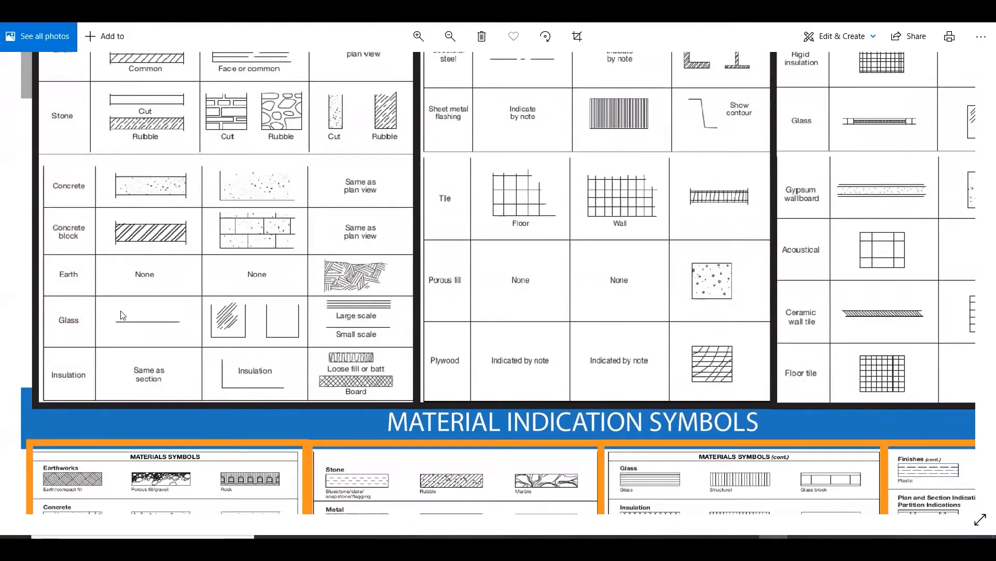
scroll(123, 315, up, 2)
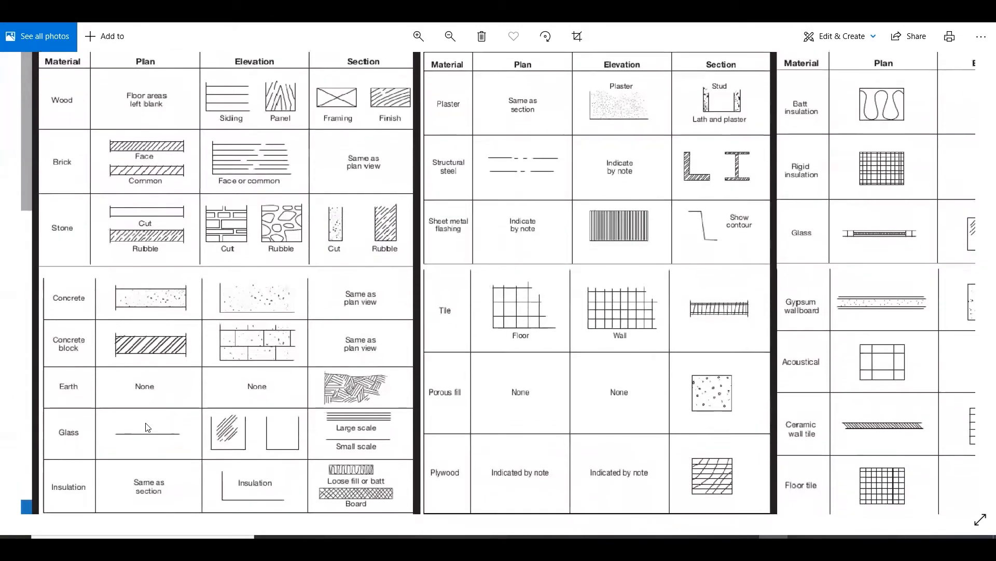
scroll(162, 109, up, 1)
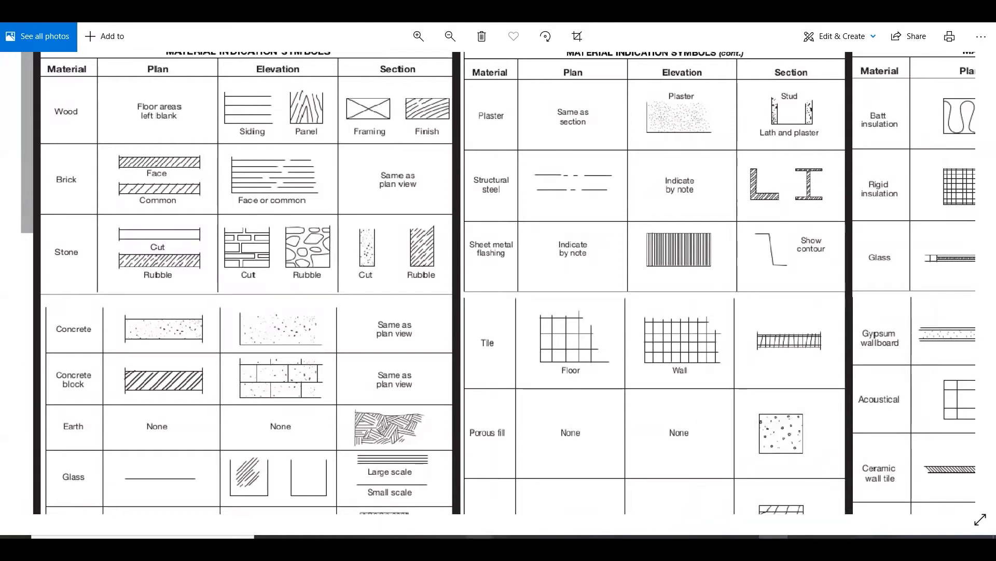
View the wood.jpg photo from the Architectural Symbols folder and return to the material symbols chart.
click(480, 544)
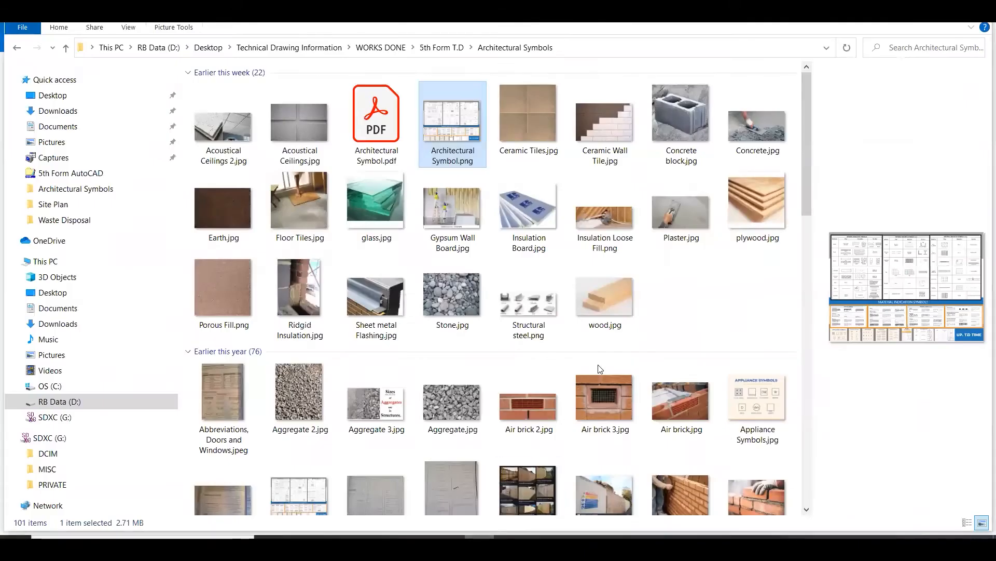
double_click(617, 294)
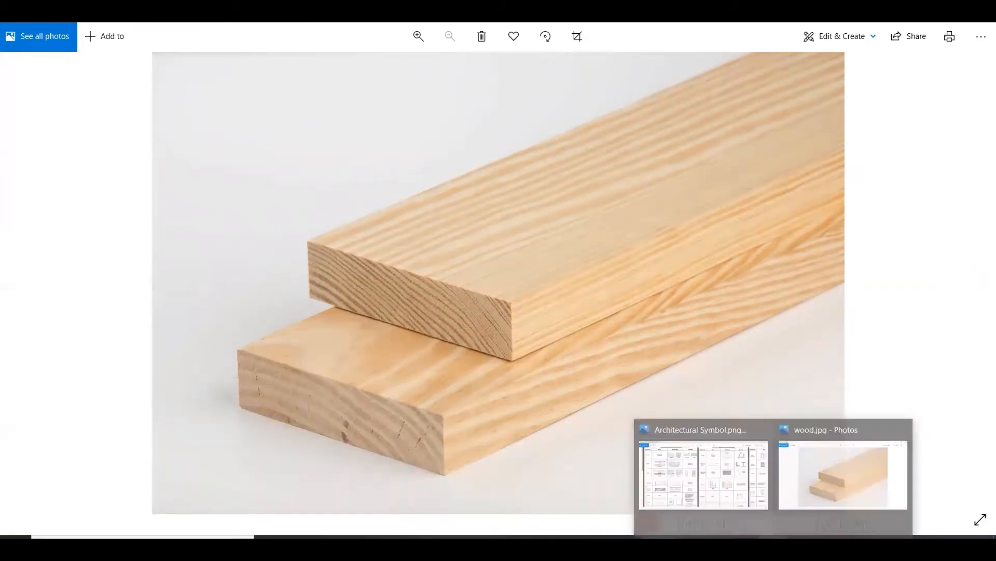
click(659, 537)
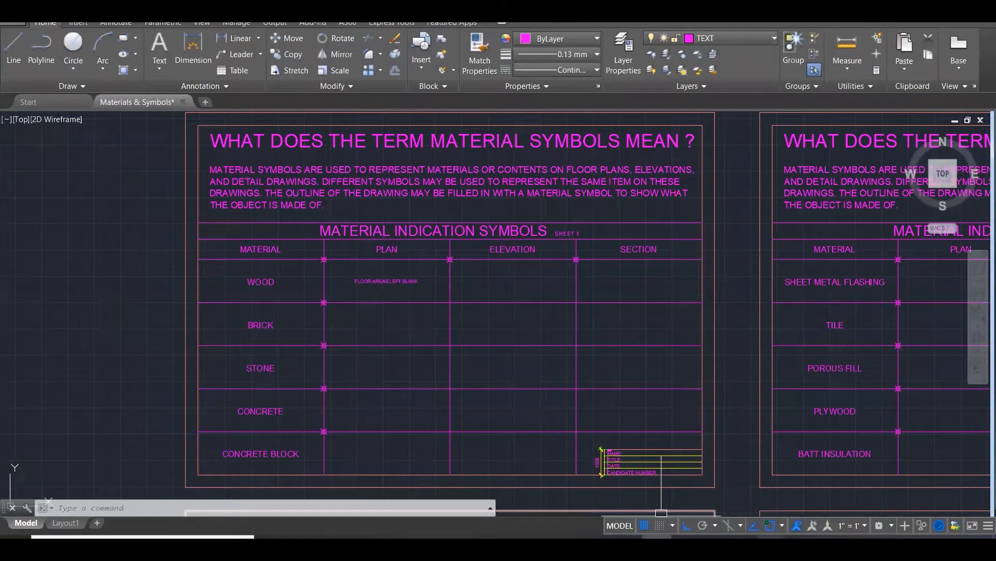
click(659, 537)
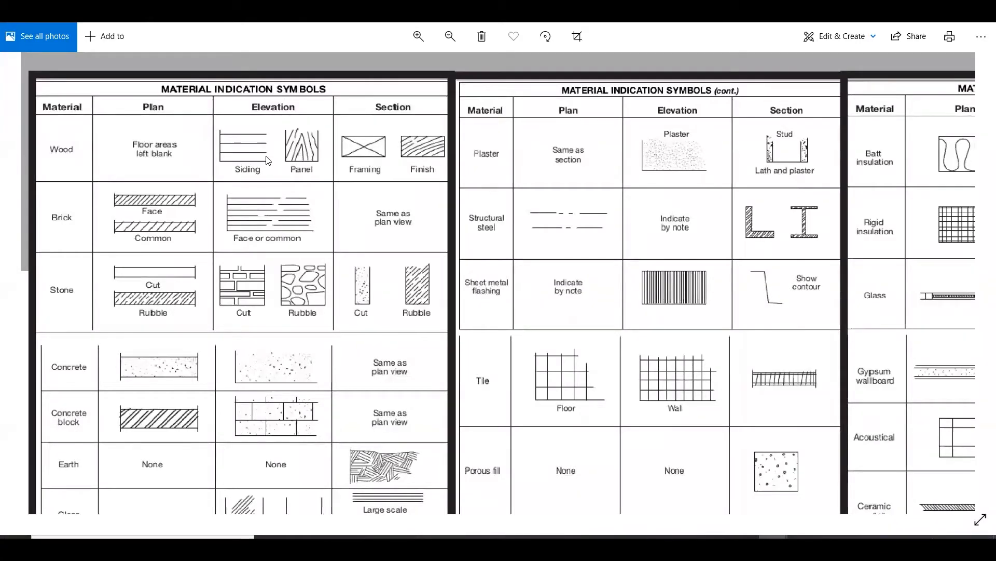
Arrange the drawing and the enlarged symbols chart side by side, with the chart's wood Elevation symbols in view.
ctrl+scroll(210, 125, up, 4)
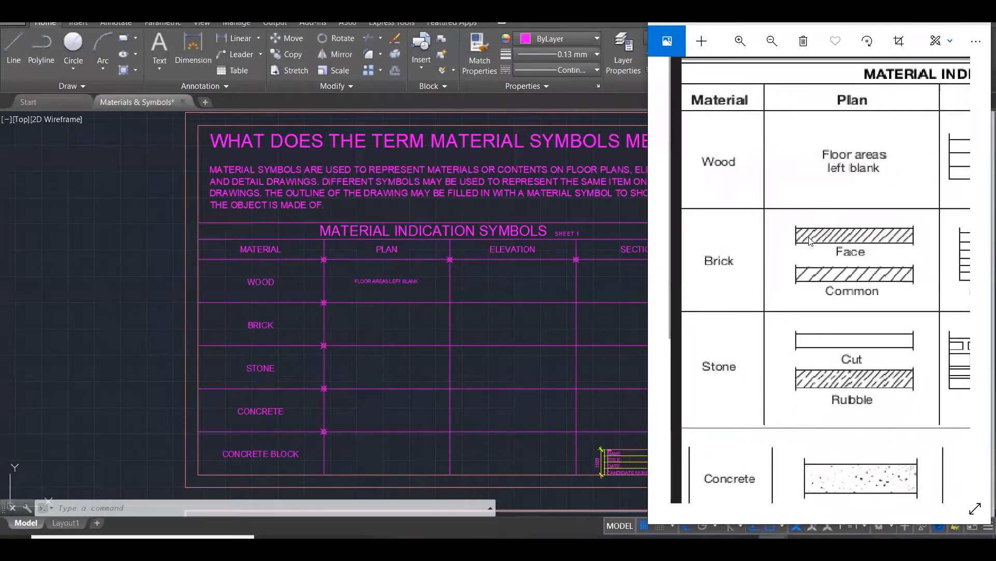
drag(868, 192, 704, 200)
click(550, 277)
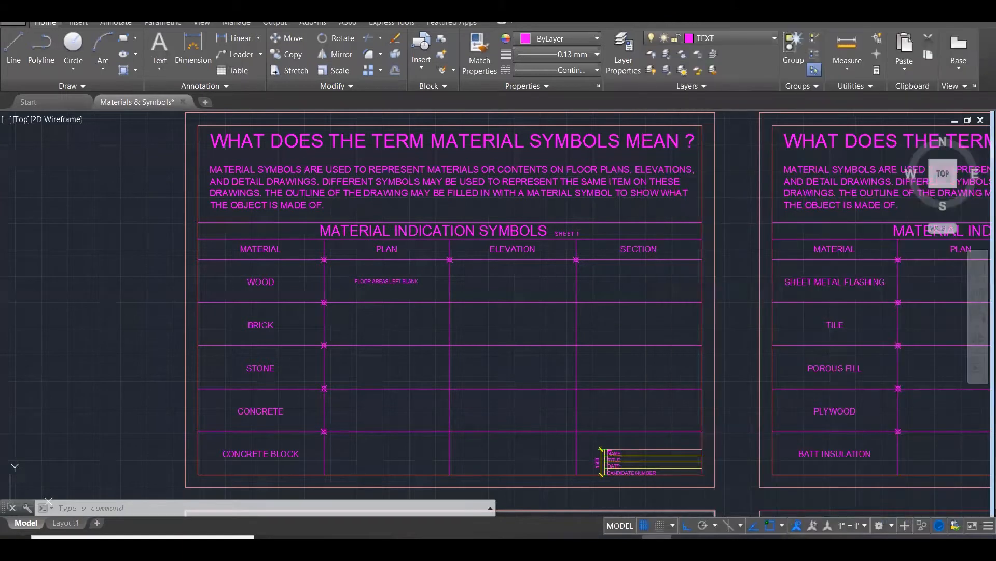
click(956, 10)
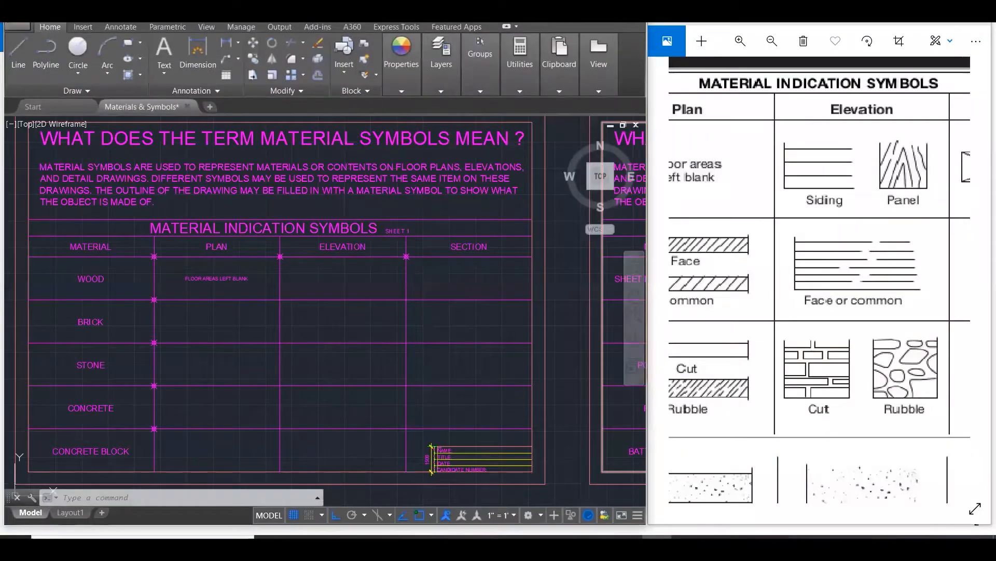
click(345, 279)
key(Escape)
key(Escape)
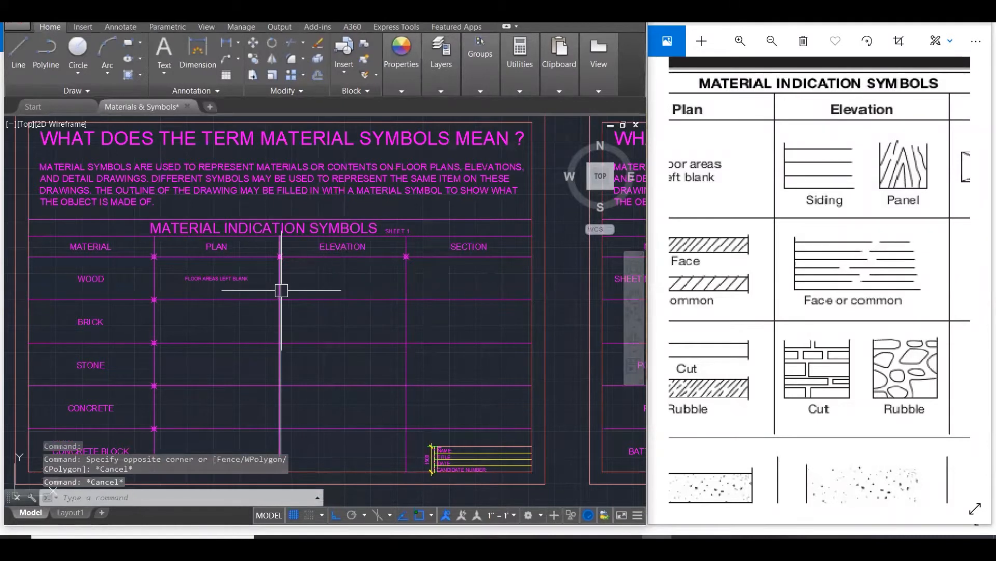
Make OUTLINE the current layer.
click(480, 91)
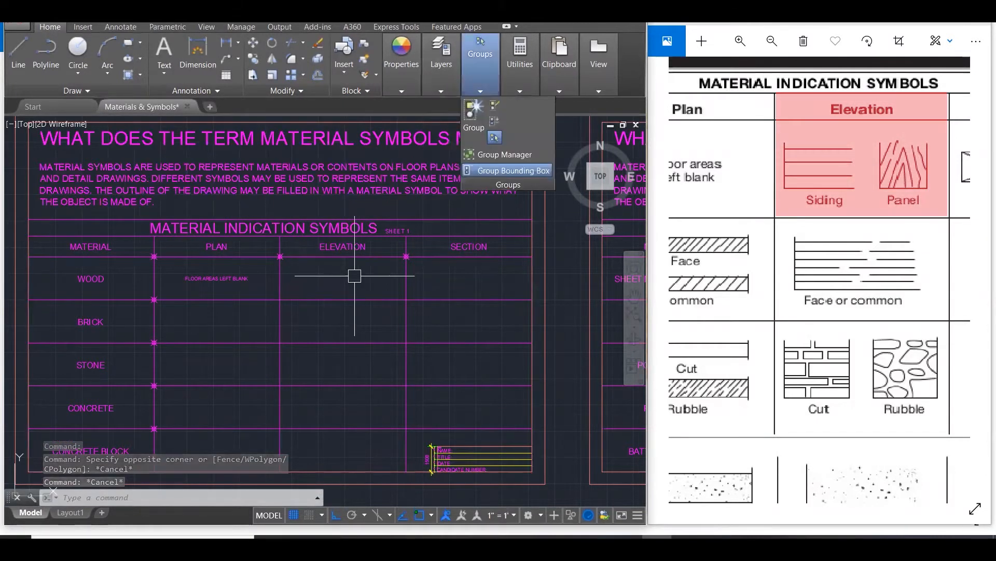
click(450, 87)
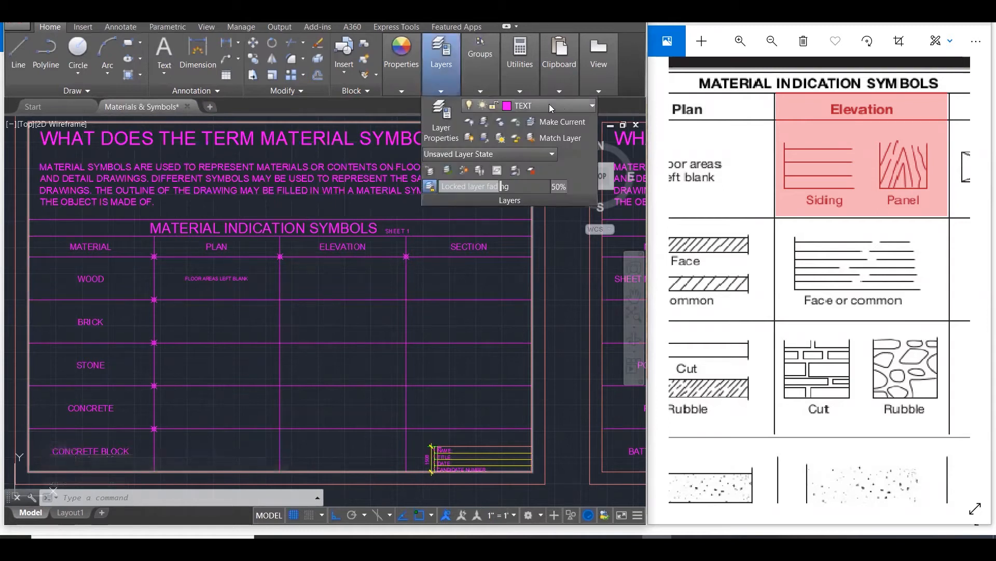
click(566, 105)
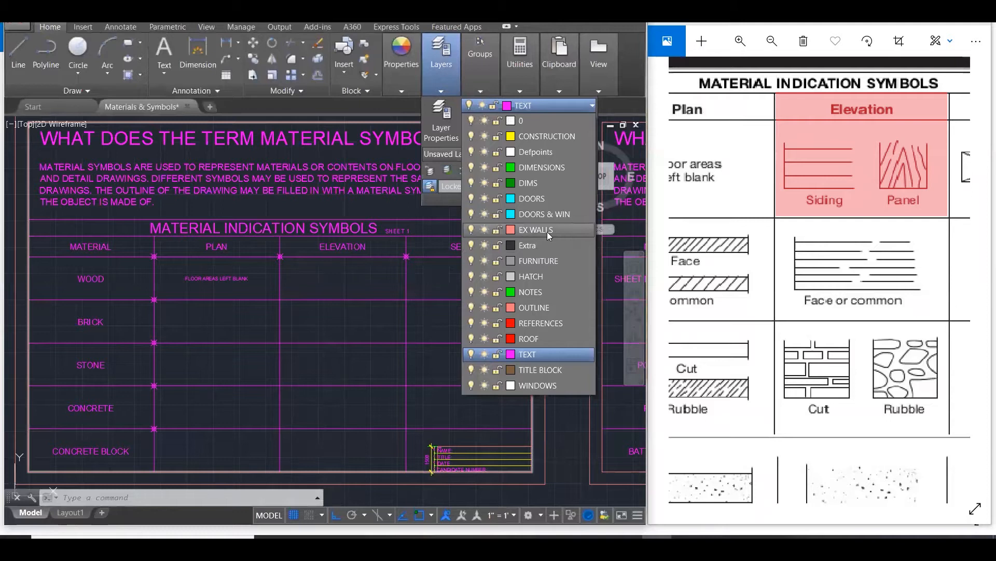
click(532, 307)
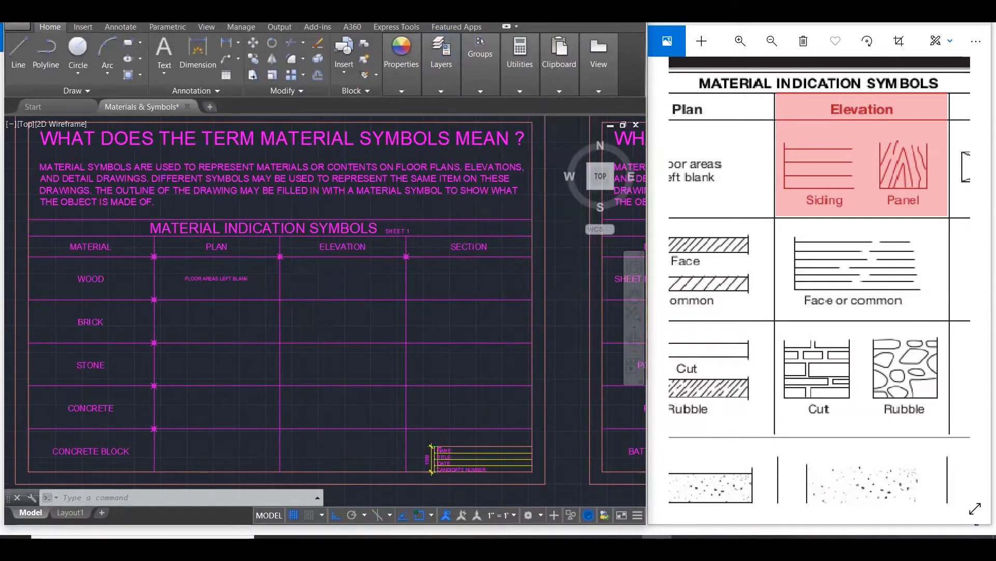
Draw a wide rectangle in the left half of the Wood row's Elevation cell for the siding symbol.
scroll(300, 276, up, 4)
key(Escape)
key(Escape)
key(Escape)
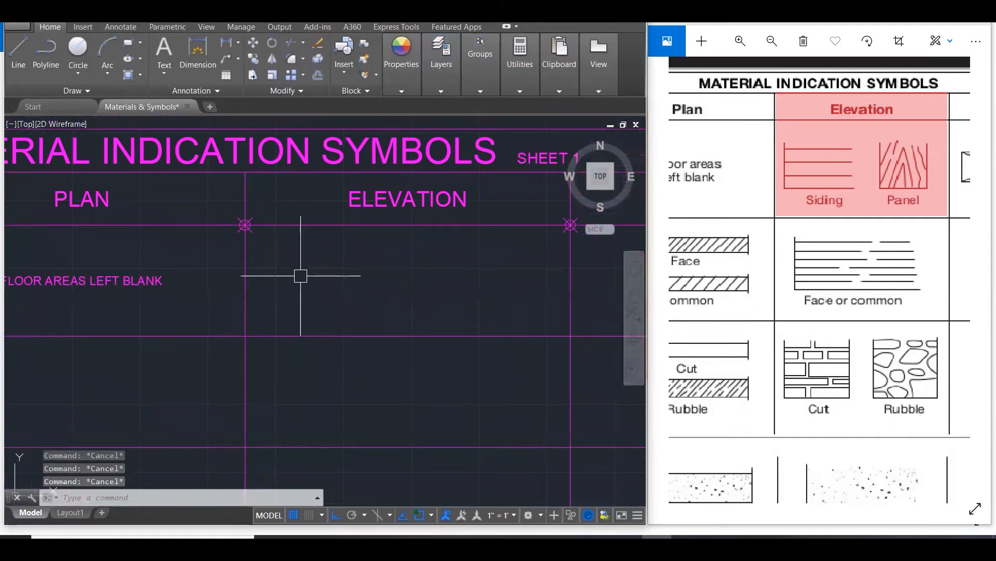
text(r)
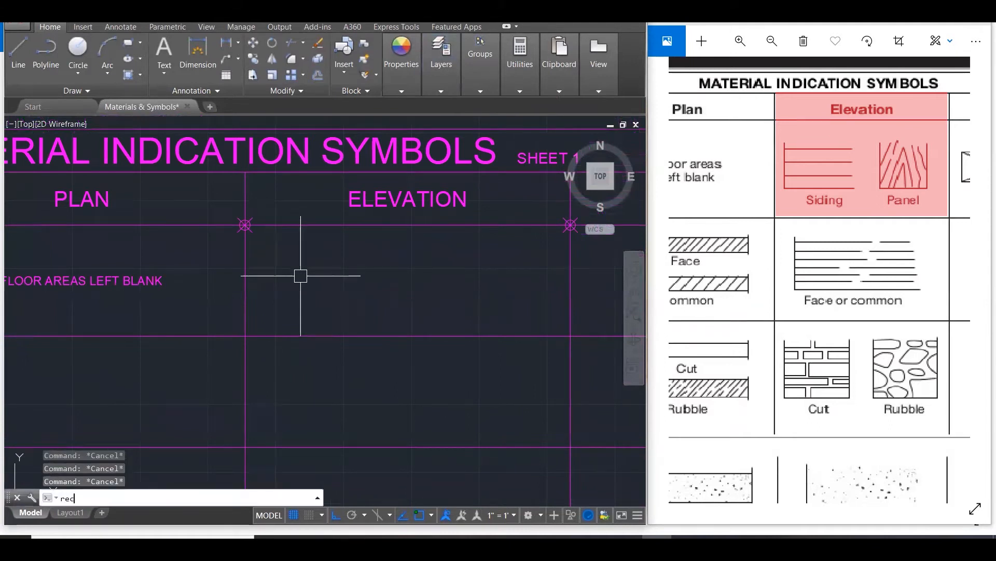
text(ec)
key(Return)
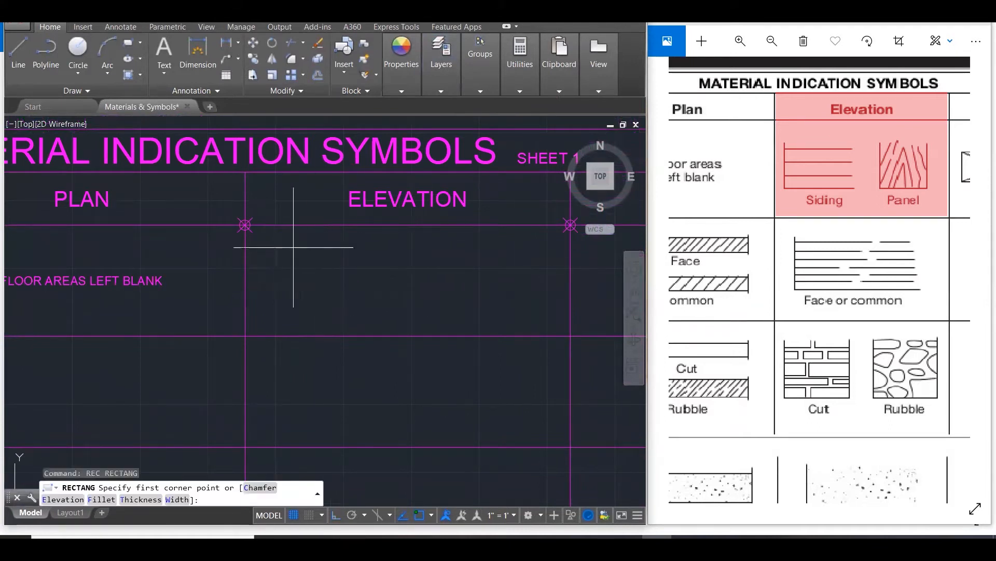
click(259, 249)
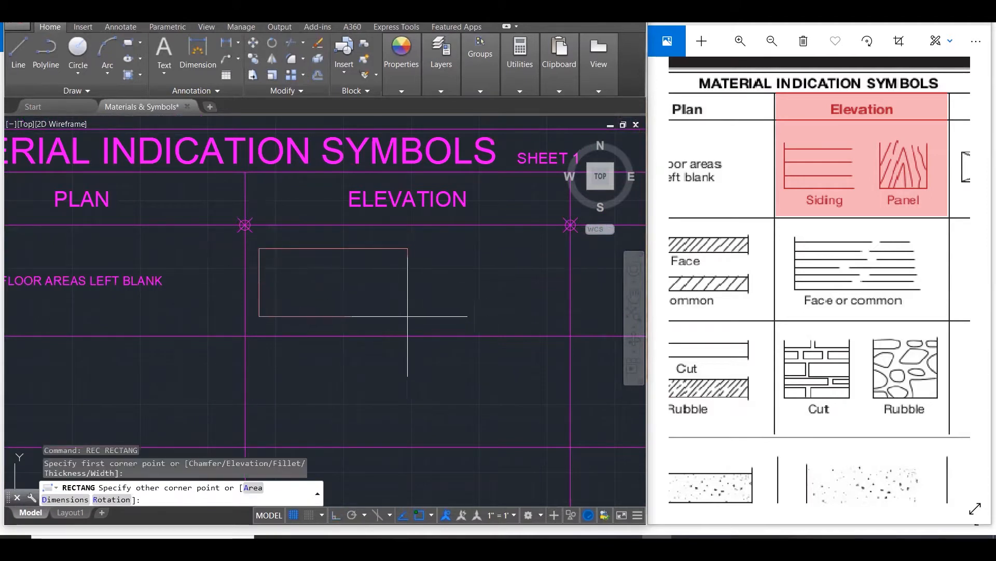
click(386, 311)
key(Escape)
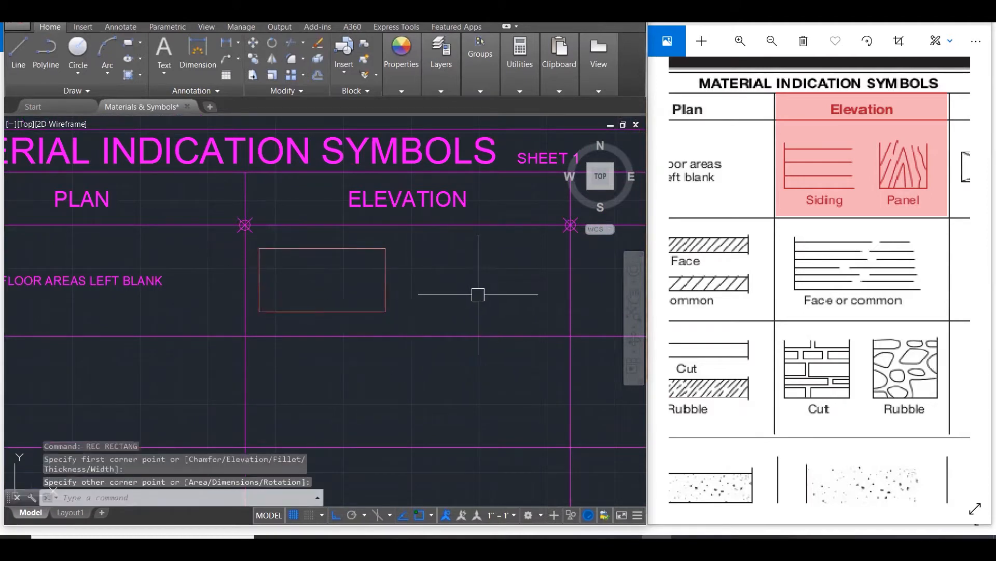
Draw a roughly square rectangle in the right half of the Wood row's Elevation cell for the panel symbol.
key(Return)
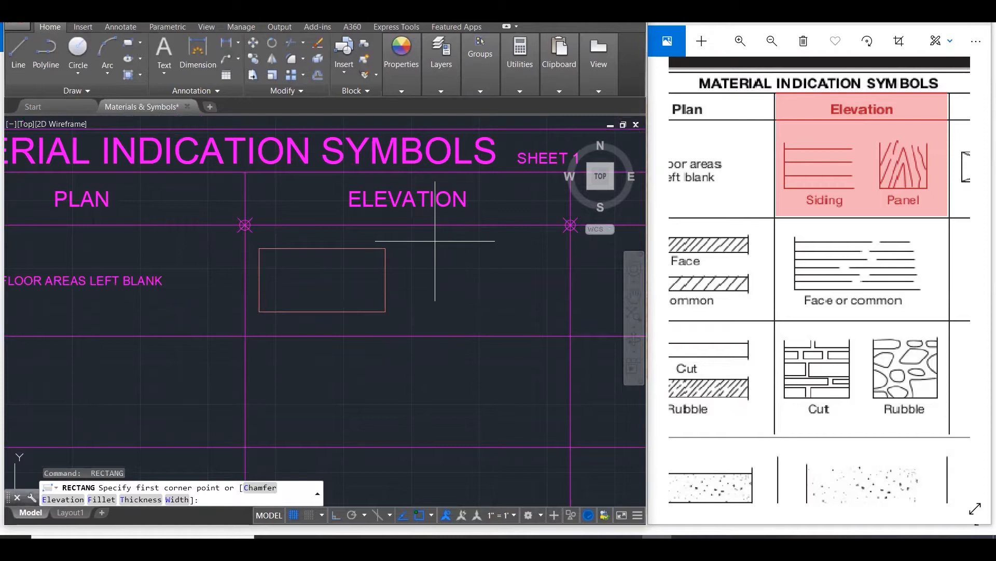
click(435, 238)
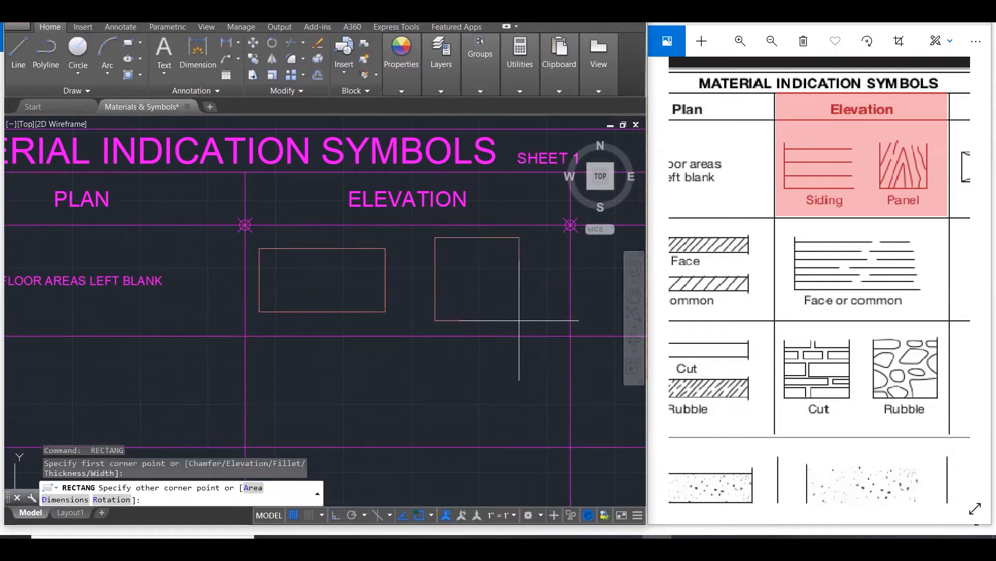
click(518, 320)
key(Escape)
key(Escape)
key(Escape)
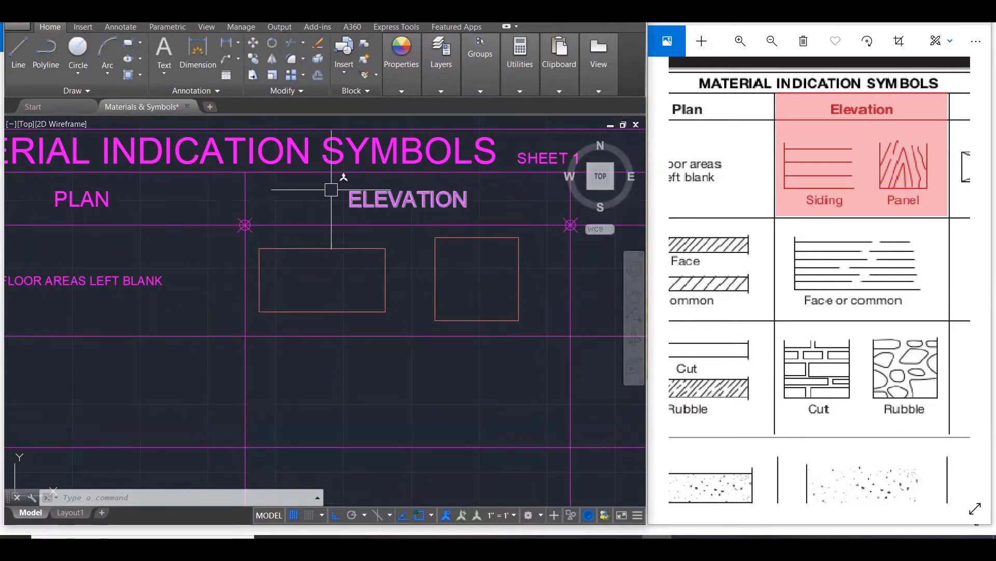
key(Escape)
key(Escape)
key(Escape)
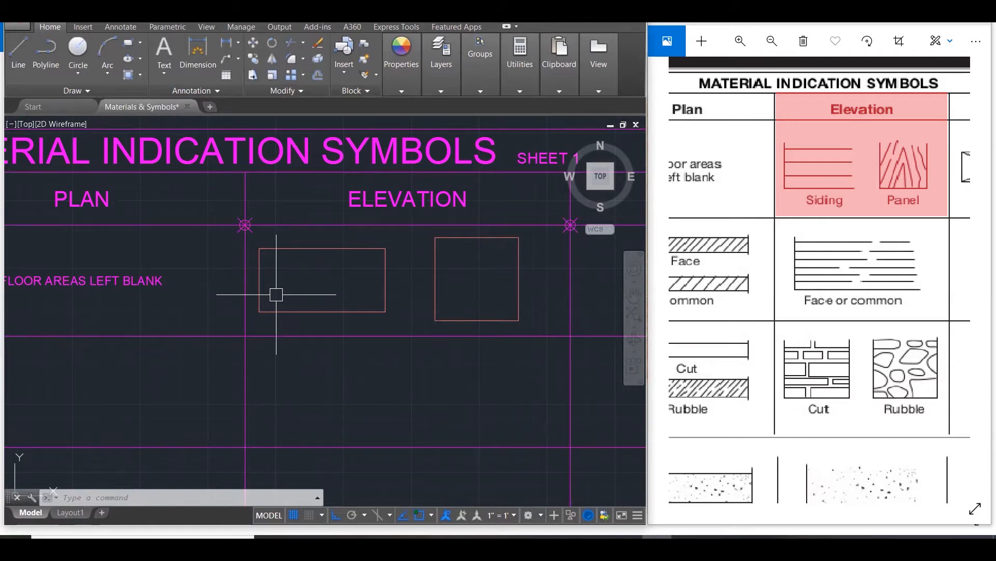
Hatch the siding rectangle in the Wood row's Elevation cell with the ACAD_ISO04W100 pattern.
text(h)
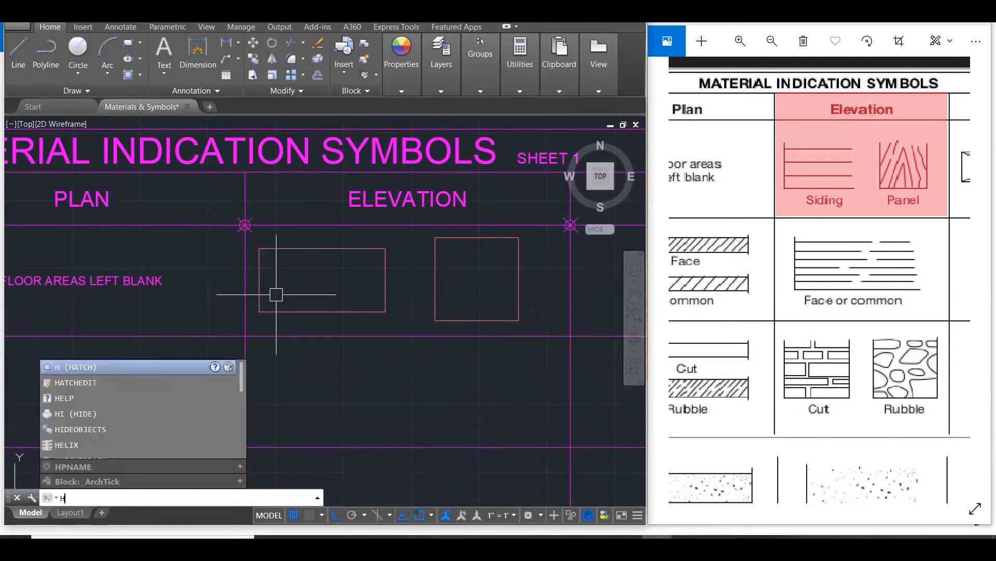
key(Return)
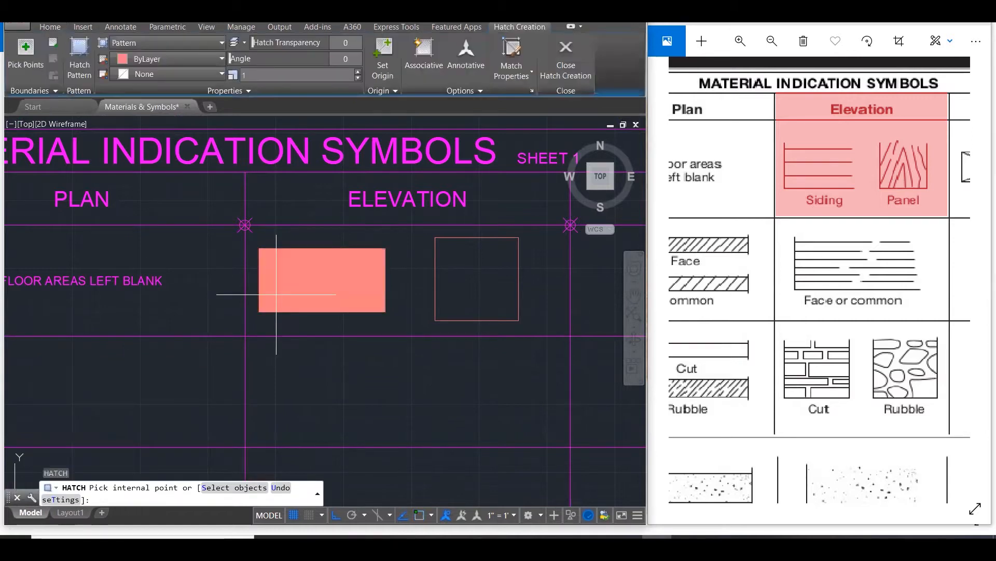
click(89, 77)
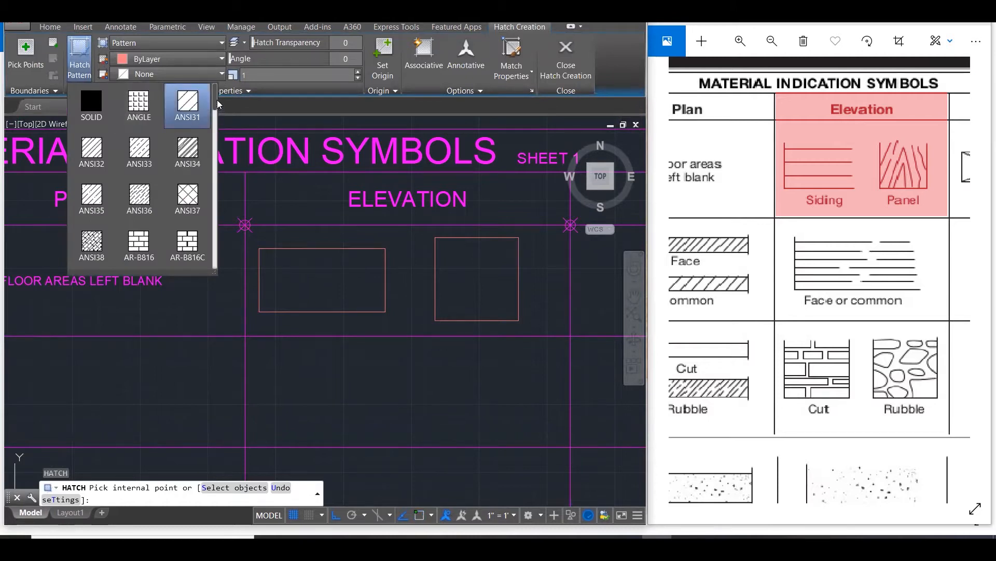
scroll(204, 242, down, 10)
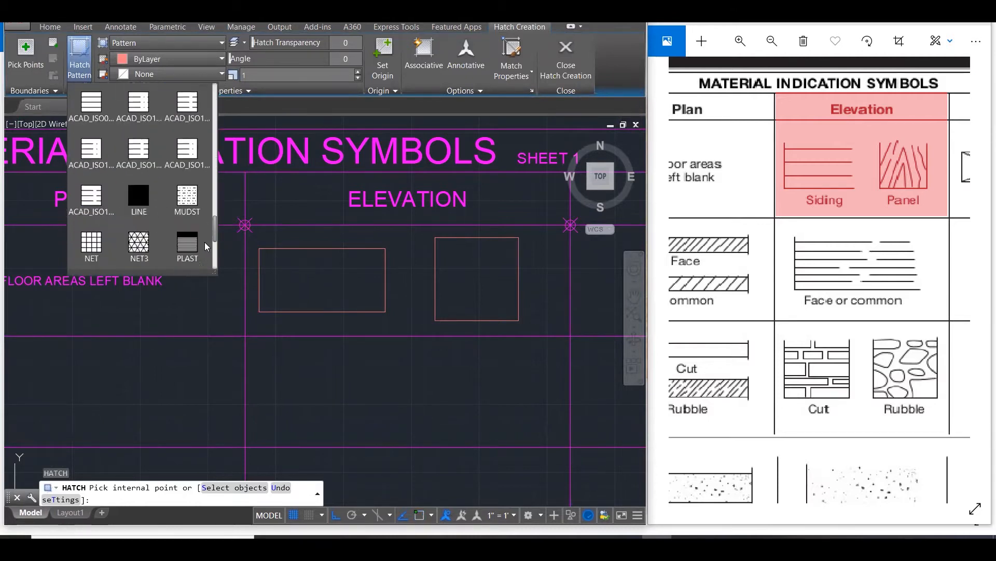
scroll(218, 212, up, 2)
scroll(221, 215, down, 3)
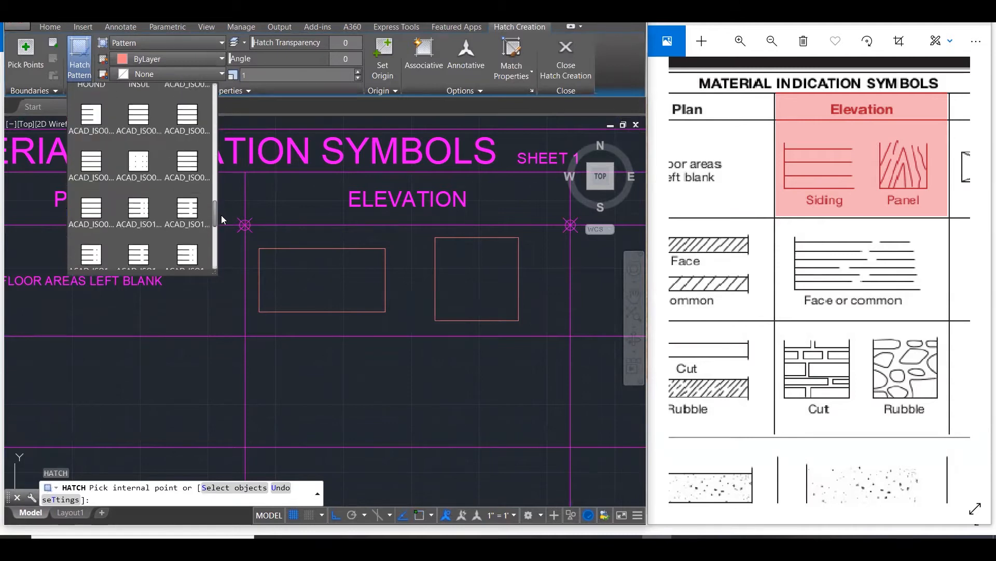
click(138, 116)
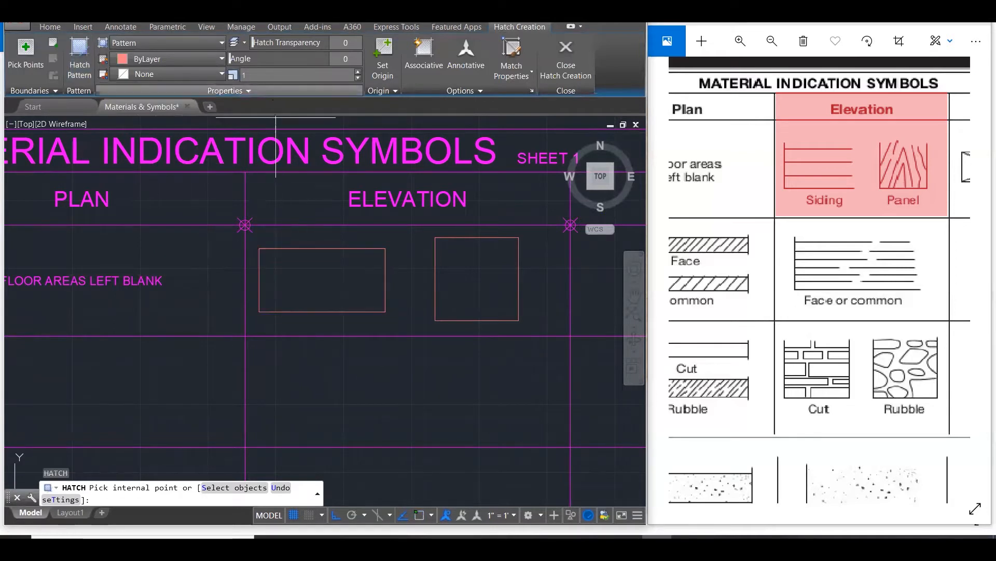
click(291, 260)
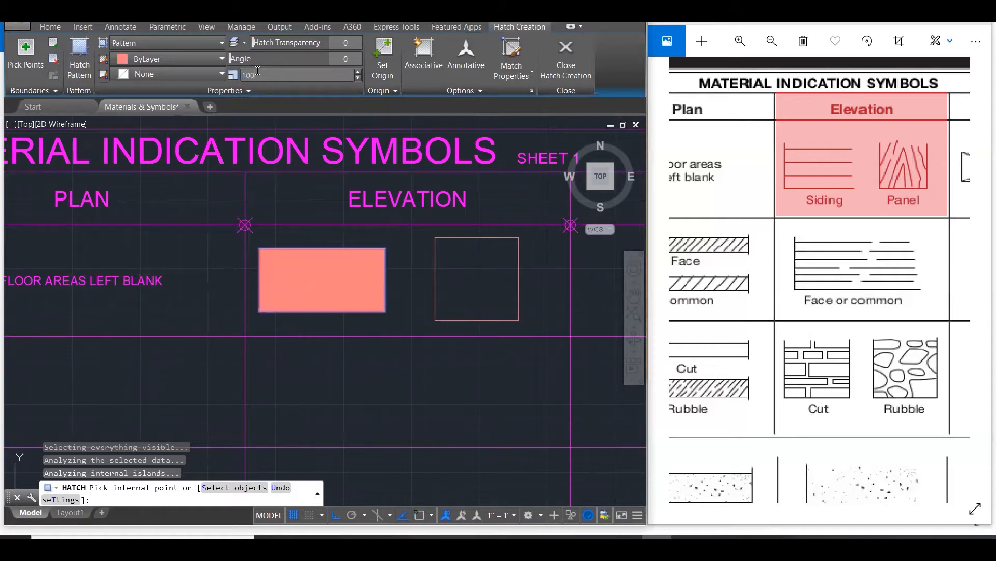
Try scales of 100, 50 and 75 on the siding rectangle's hatch.
key(Return)
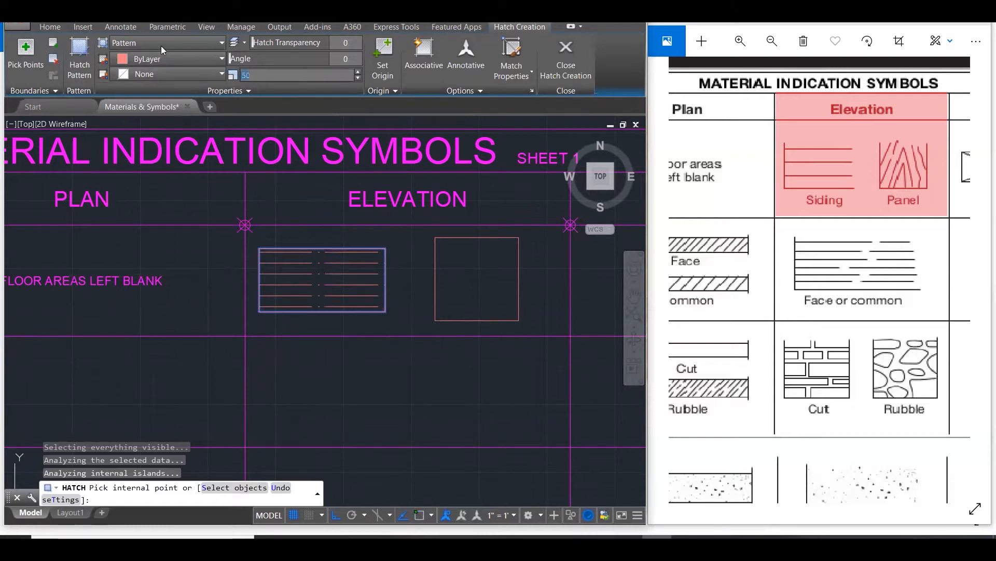
text(75)
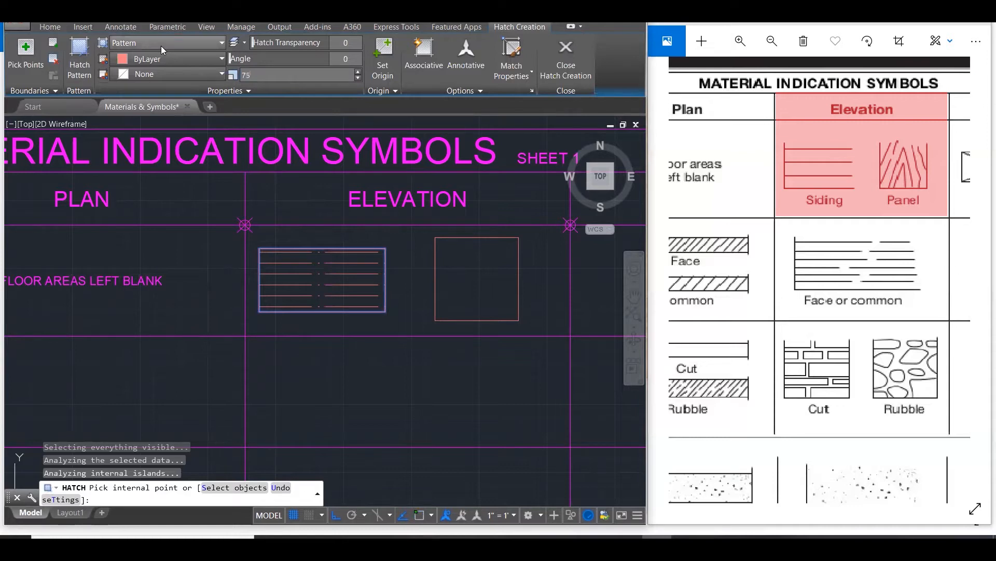
key(Return)
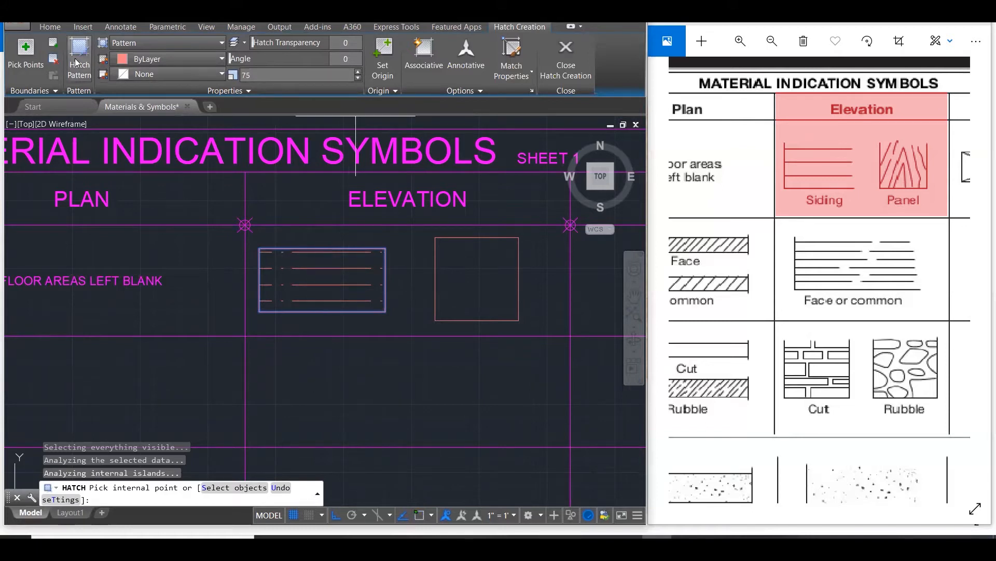
Change the siding hatch to the USER pattern of plain horizontal lines.
click(86, 75)
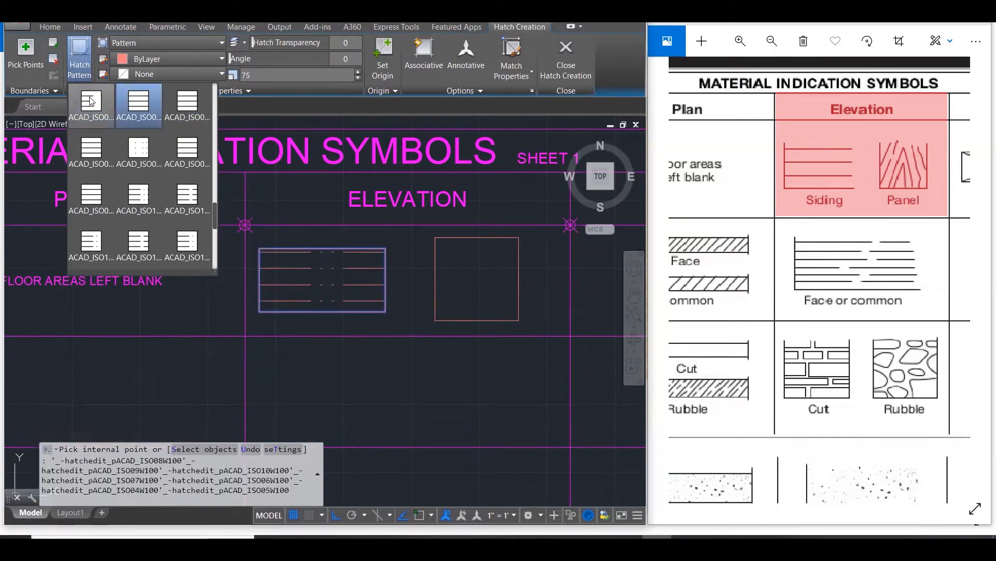
scroll(94, 120, up, 2)
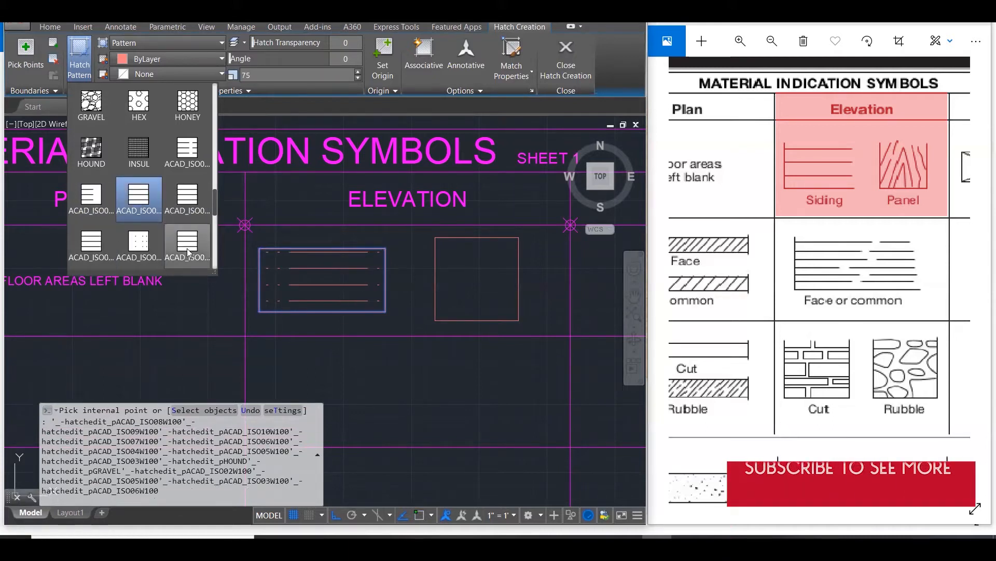
scroll(188, 252, down, 1)
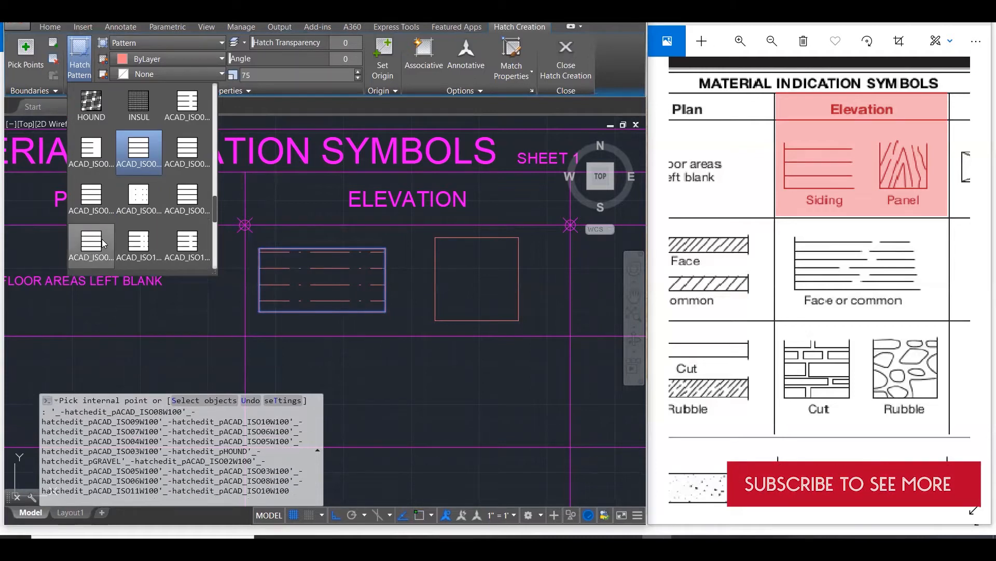
scroll(102, 242, down, 1)
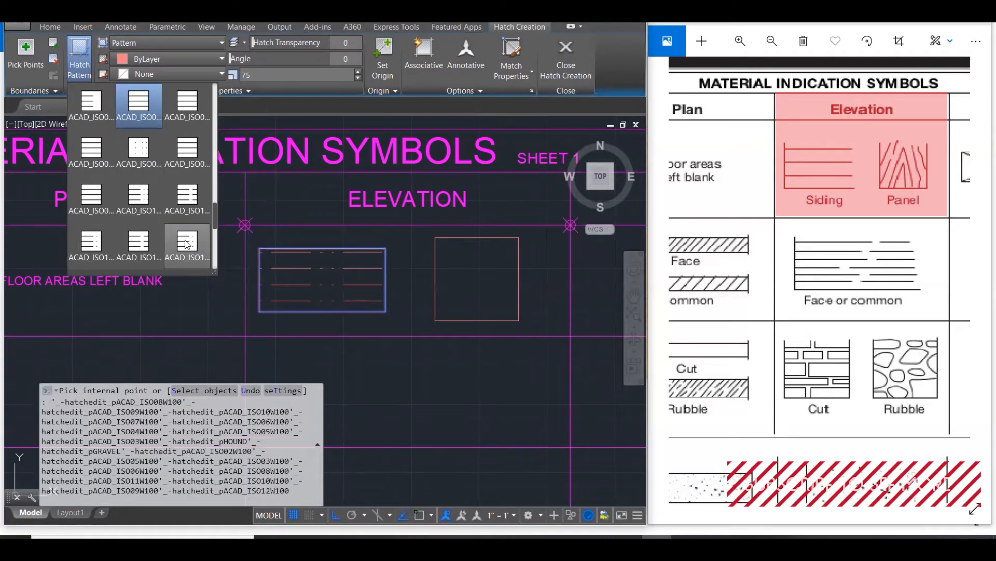
scroll(187, 244, down, 1)
scroll(99, 248, down, 1)
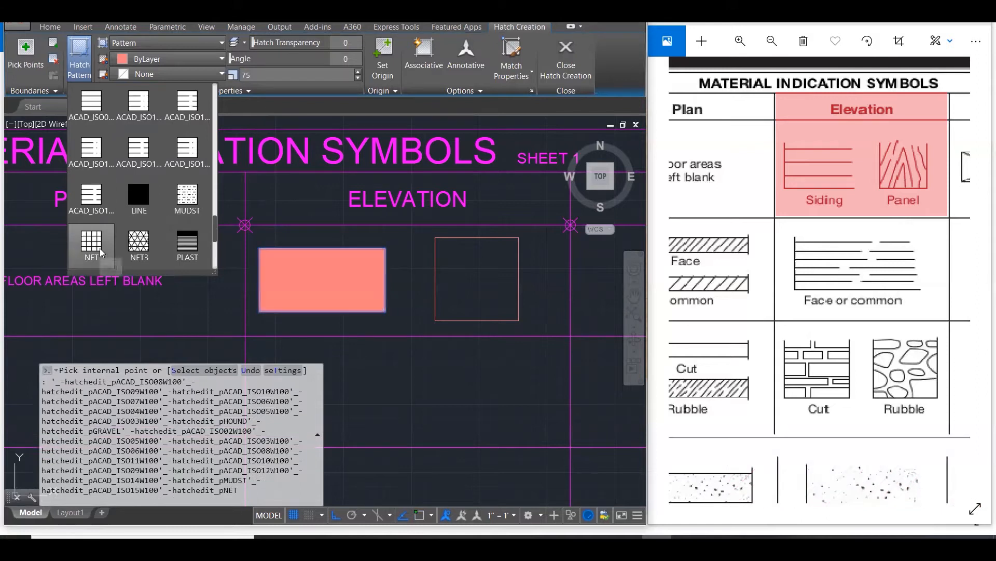
scroll(156, 242, down, 2)
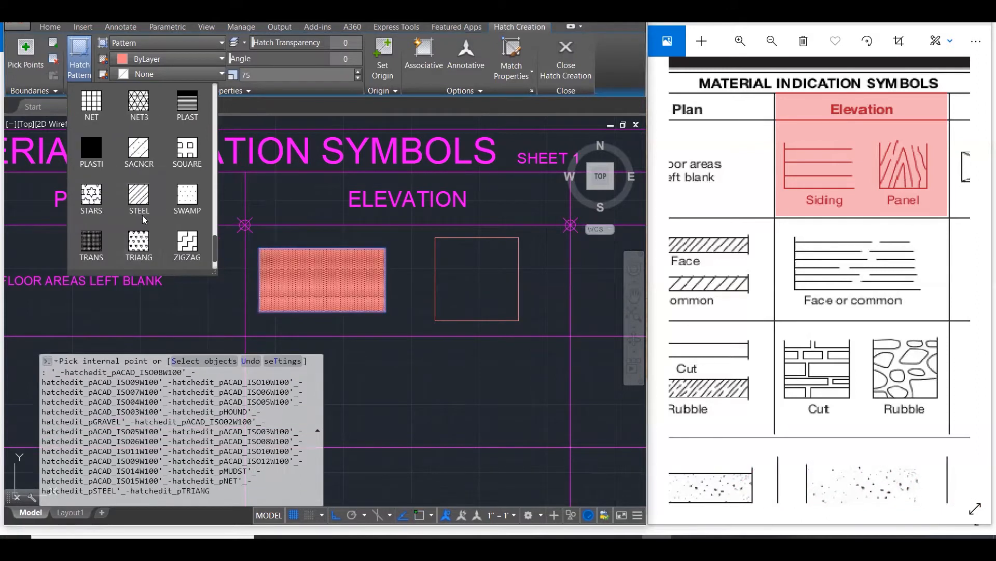
scroll(139, 237, down, 2)
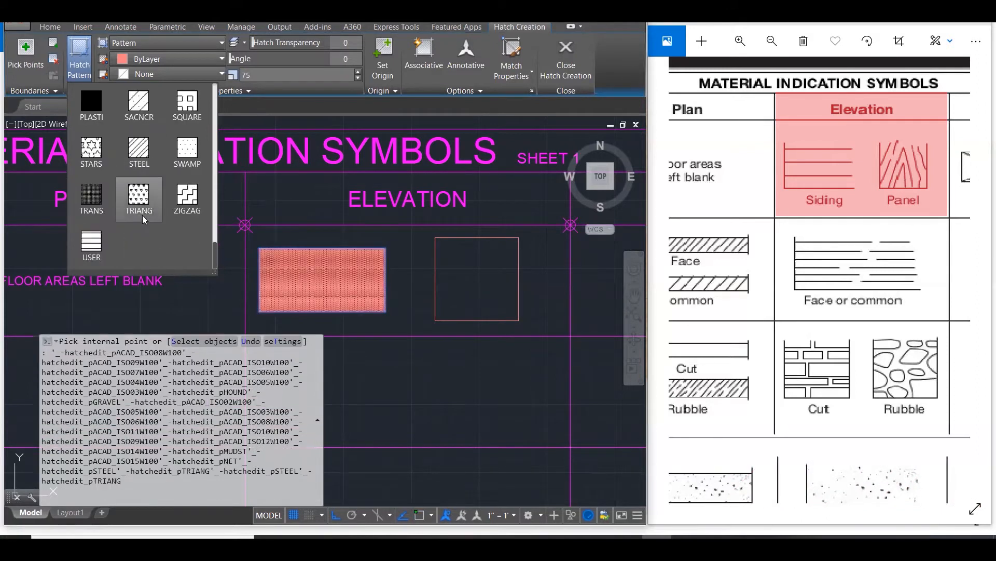
click(92, 240)
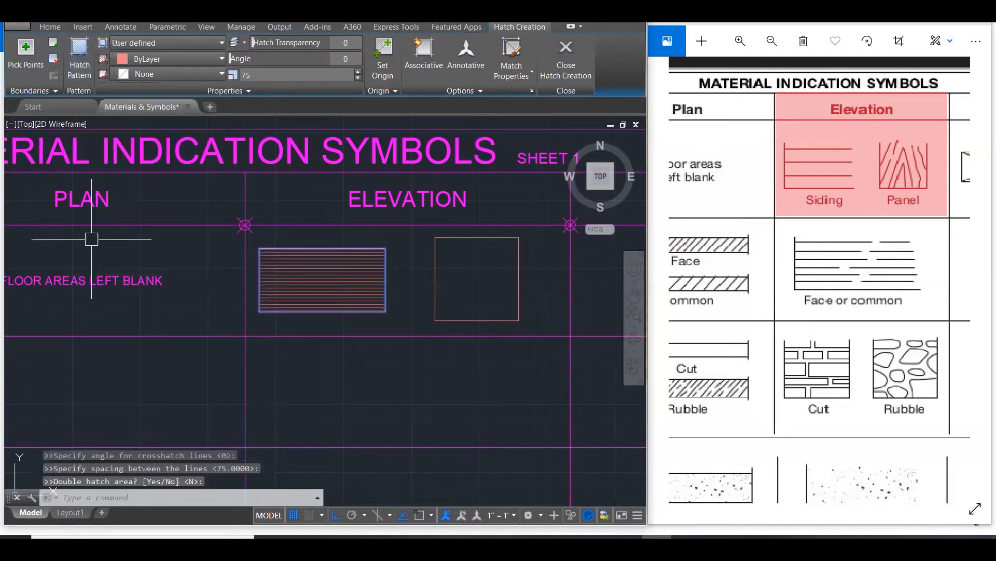
Widen the siding hatch's line spacing by trying 100, 150 and finally 200.
click(310, 76)
text(100)
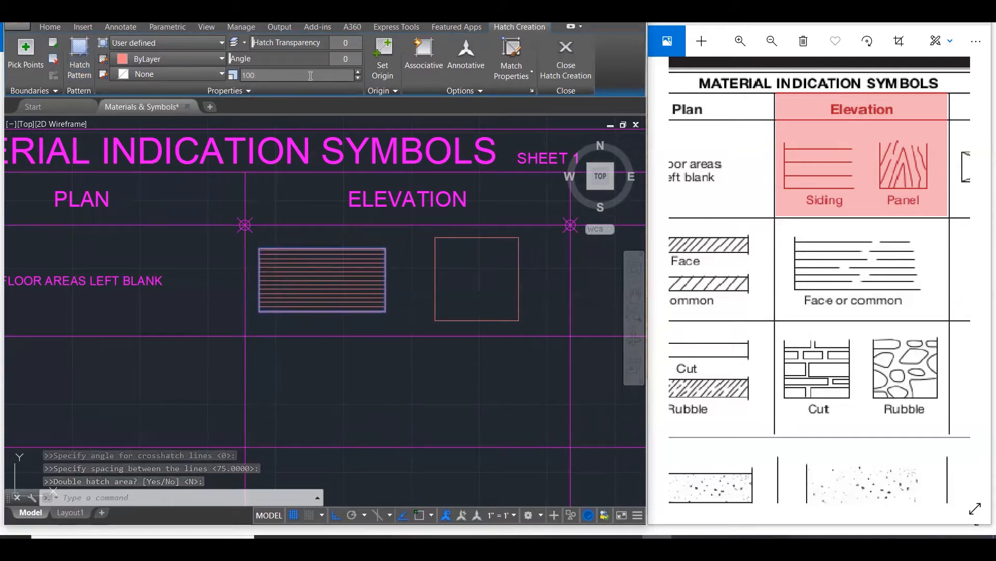
key(BackSpace)
key(BackSpace)
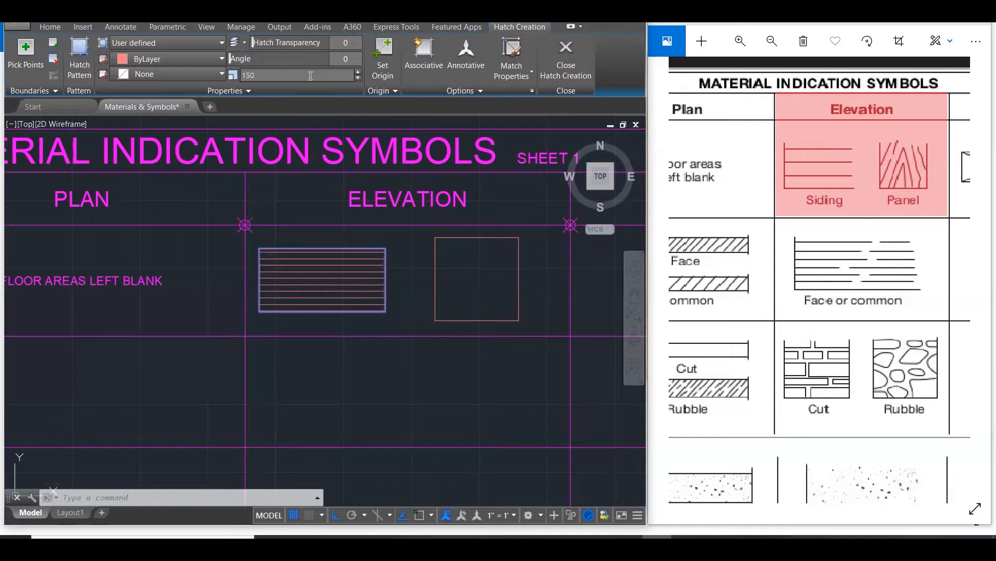
click(316, 73)
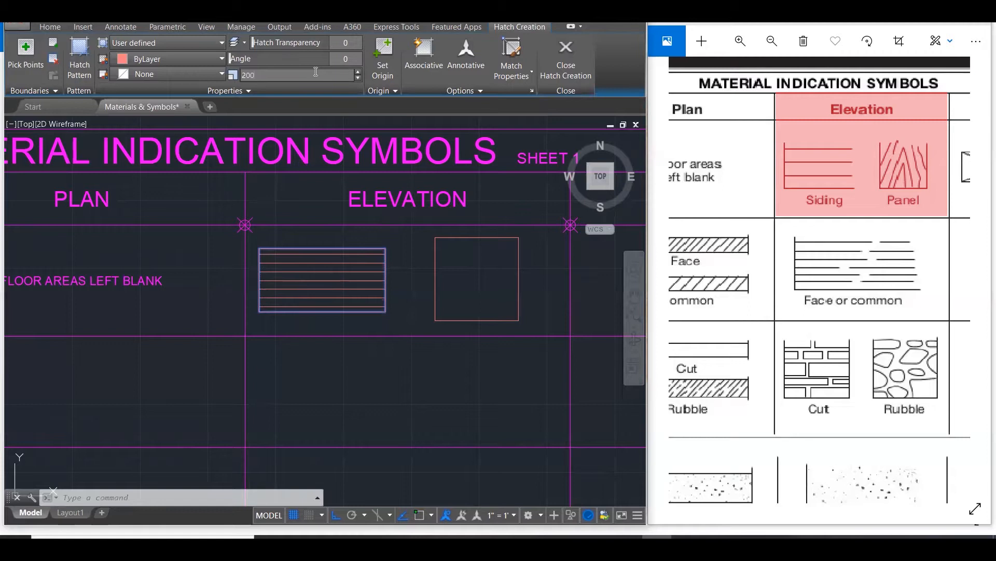
click(462, 429)
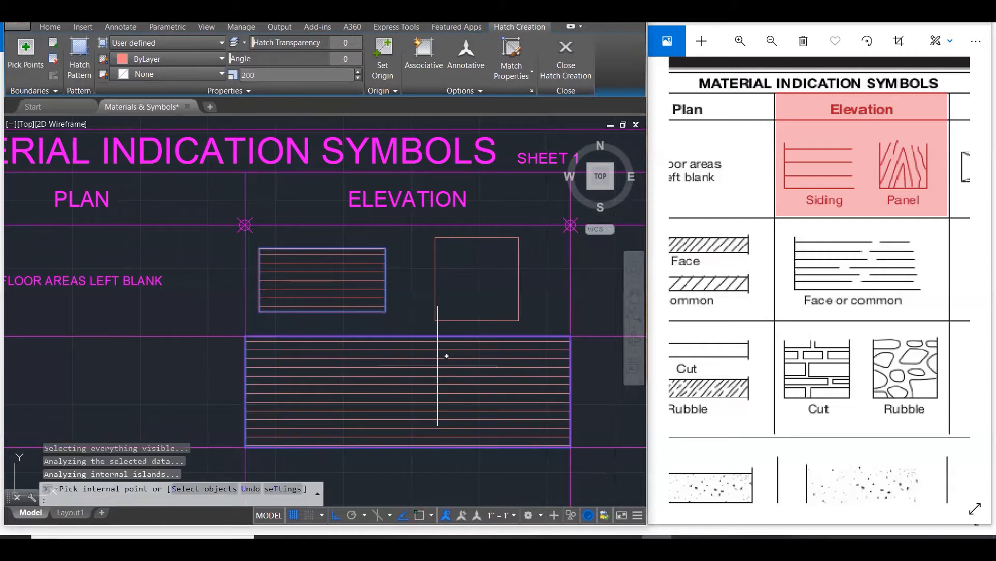
End the hatching and erase the hatch covering both the siding rectangle and the cell below it.
key(Escape)
click(419, 385)
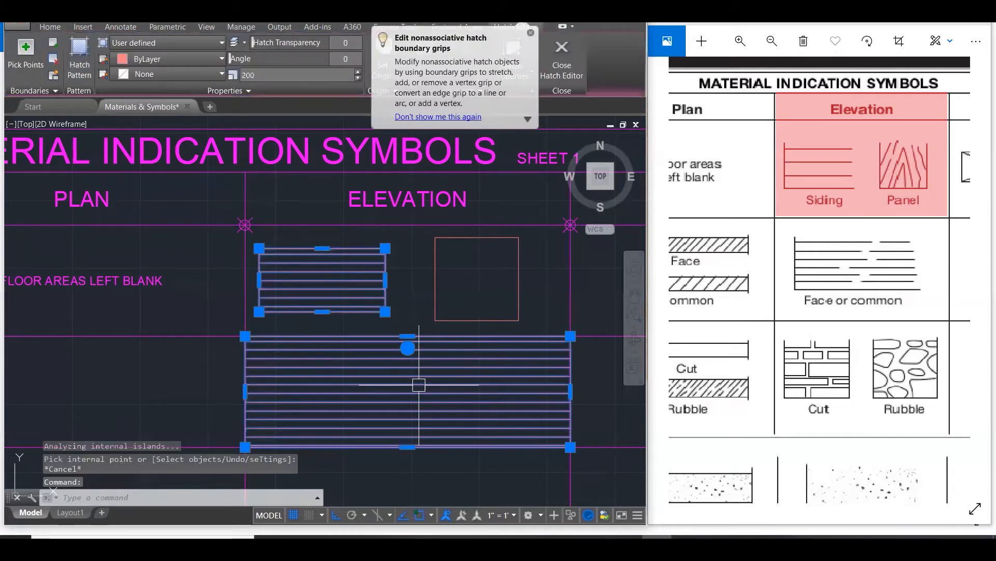
key(Delete)
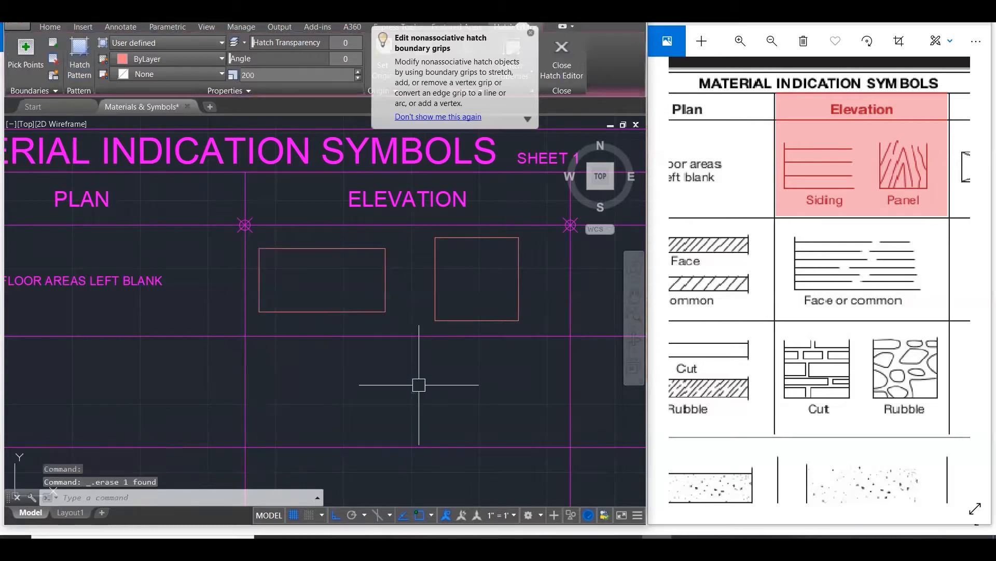
Hatch only the siding rectangle with the user-defined line pattern at a spacing of 200.
text(h)
key(Return)
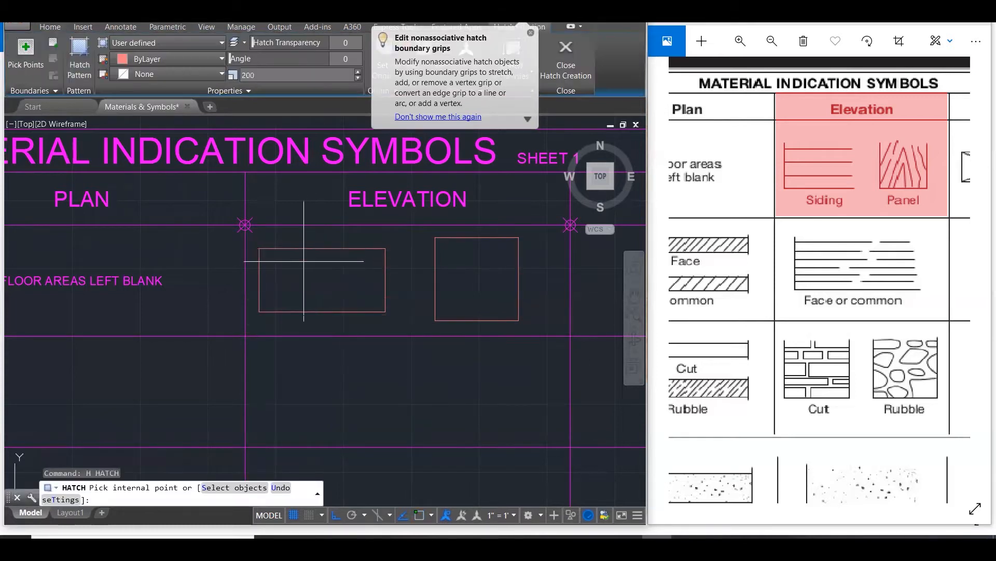
click(337, 290)
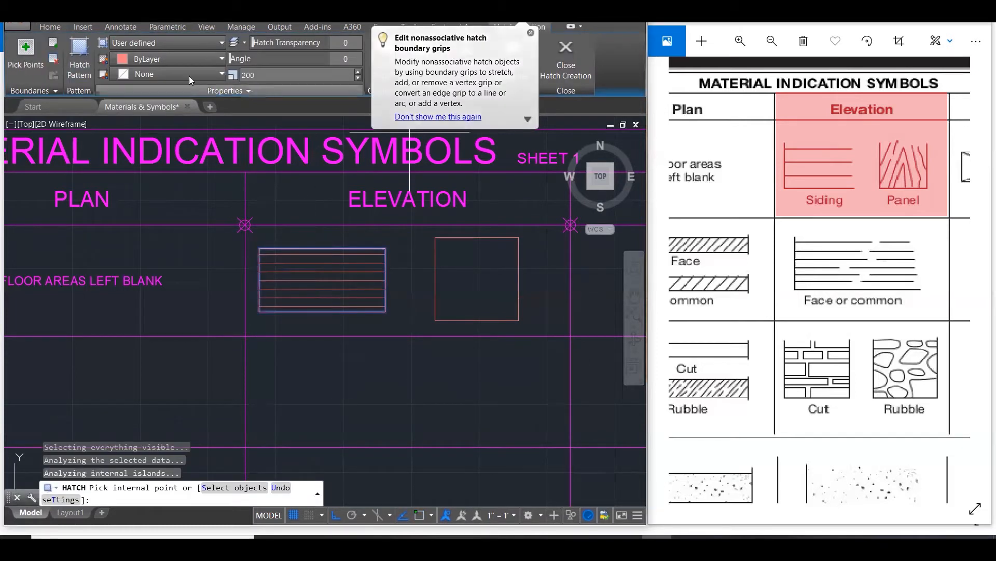
click(50, 26)
click(401, 68)
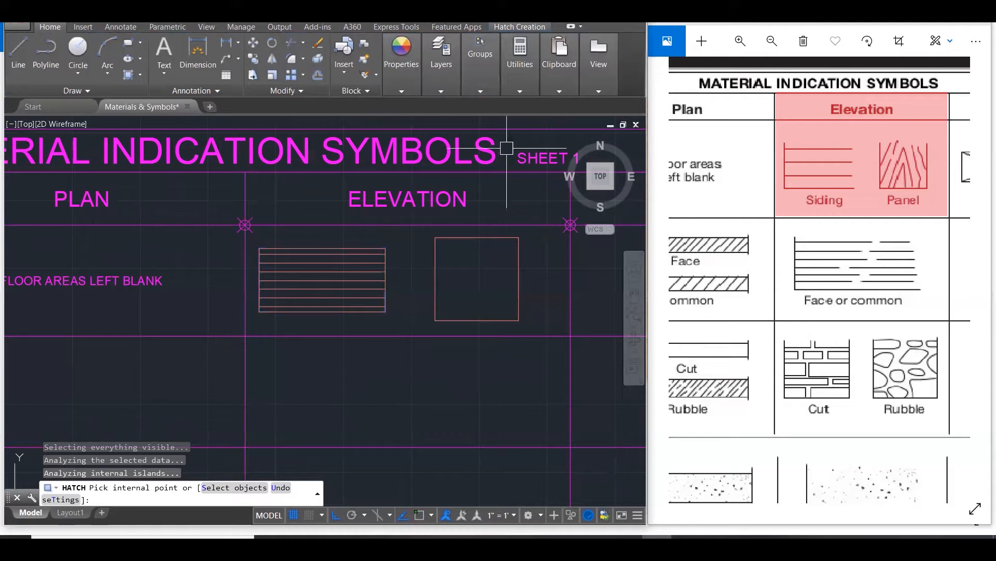
key(Escape)
key(Escape)
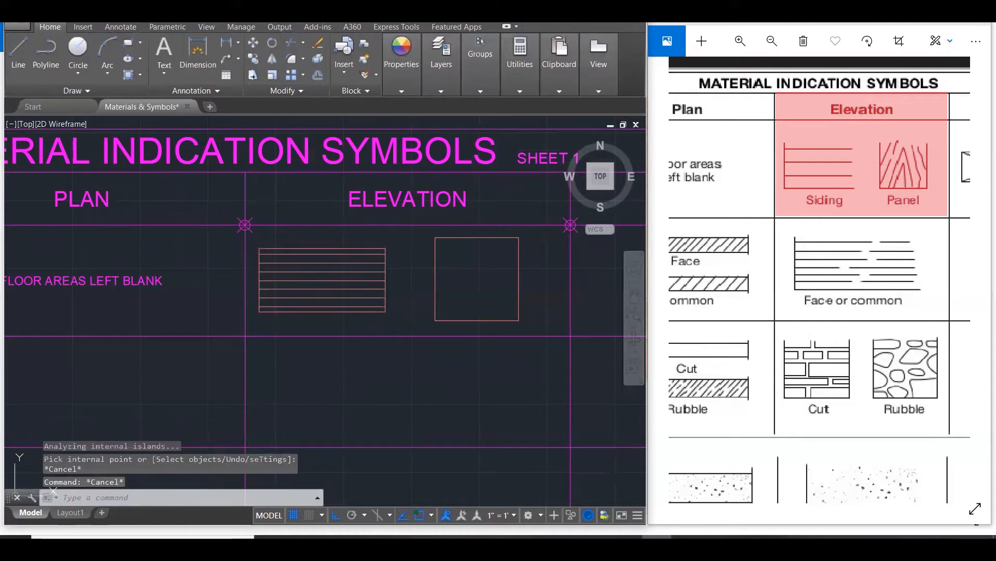
Move the siding rectangle's line hatch to the HATCH layer and clear the selection.
click(341, 266)
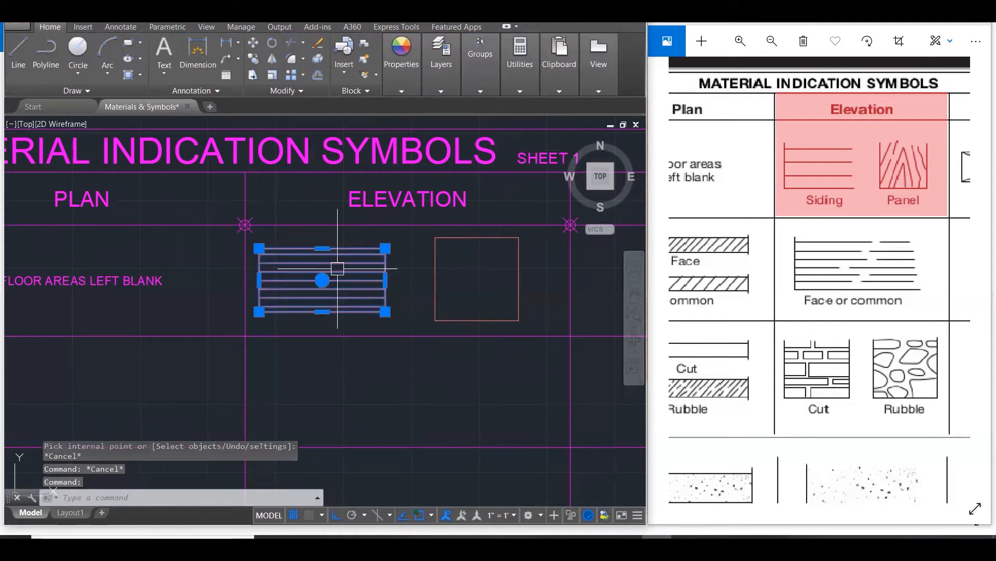
click(51, 27)
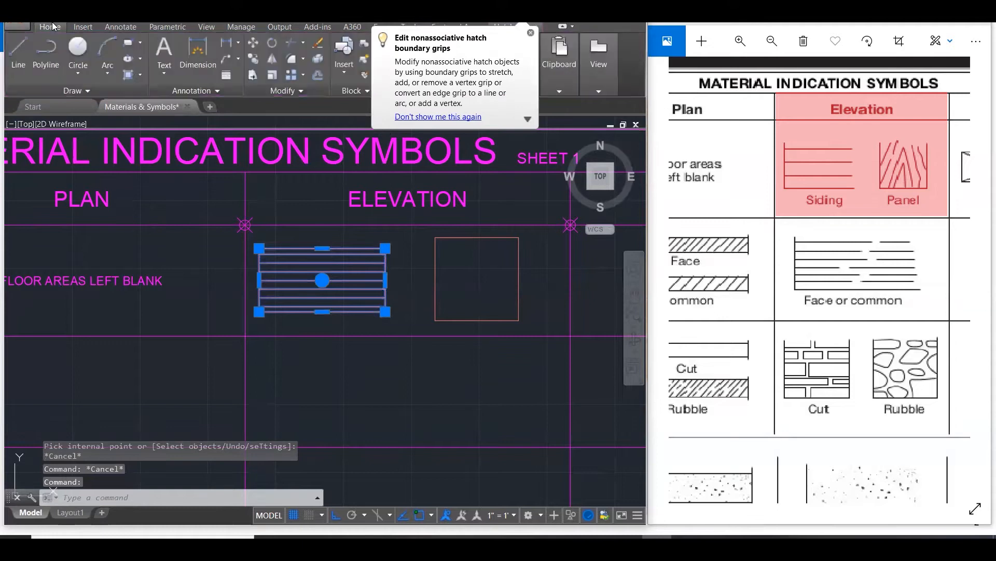
click(530, 31)
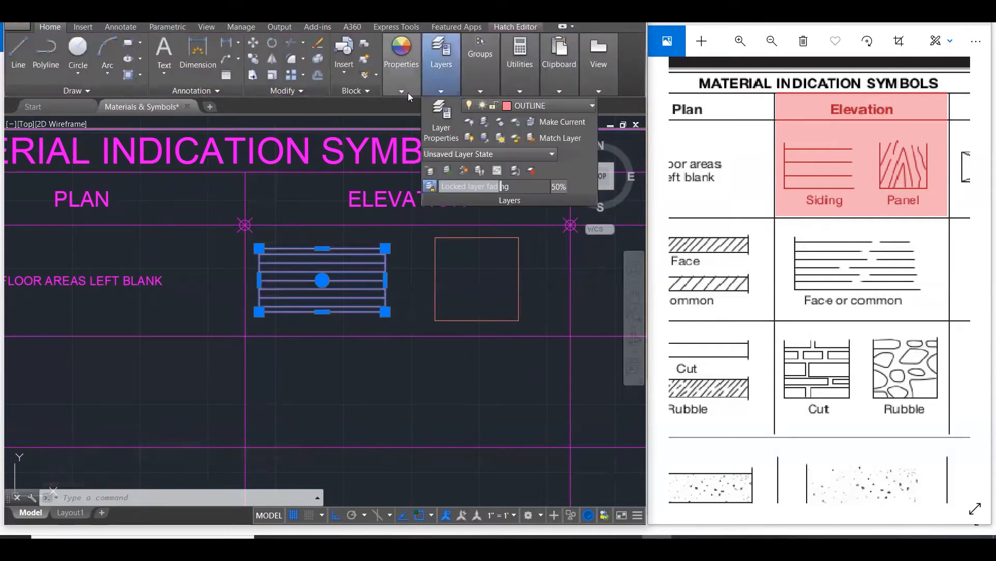
mouse_move(440, 86)
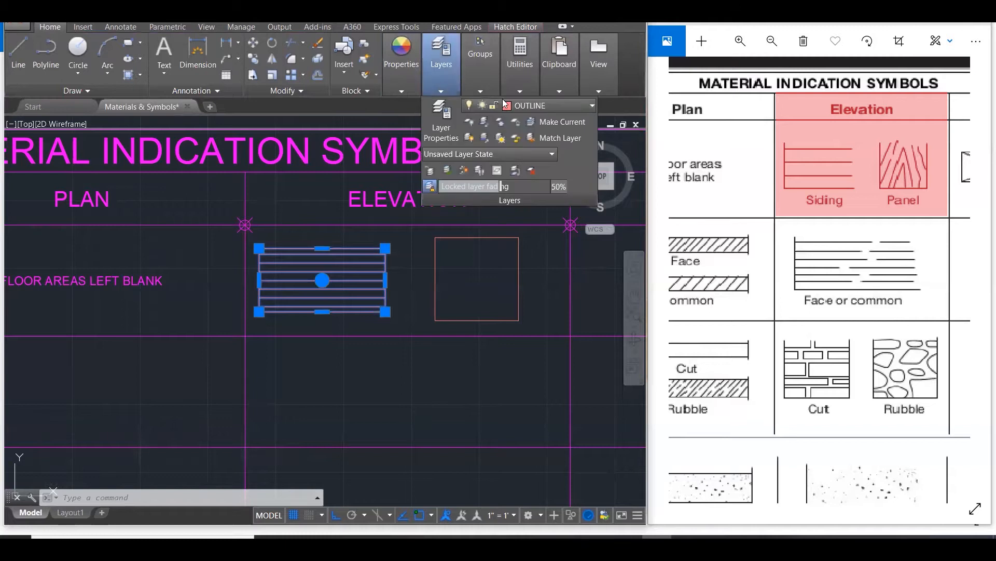
click(538, 104)
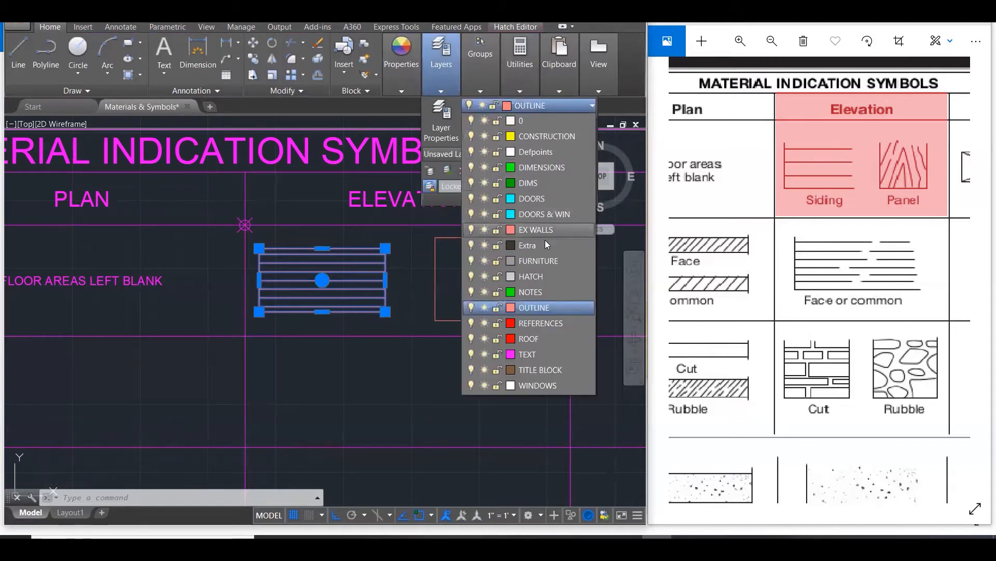
click(531, 276)
key(Escape)
key(Escape)
key(Escape)
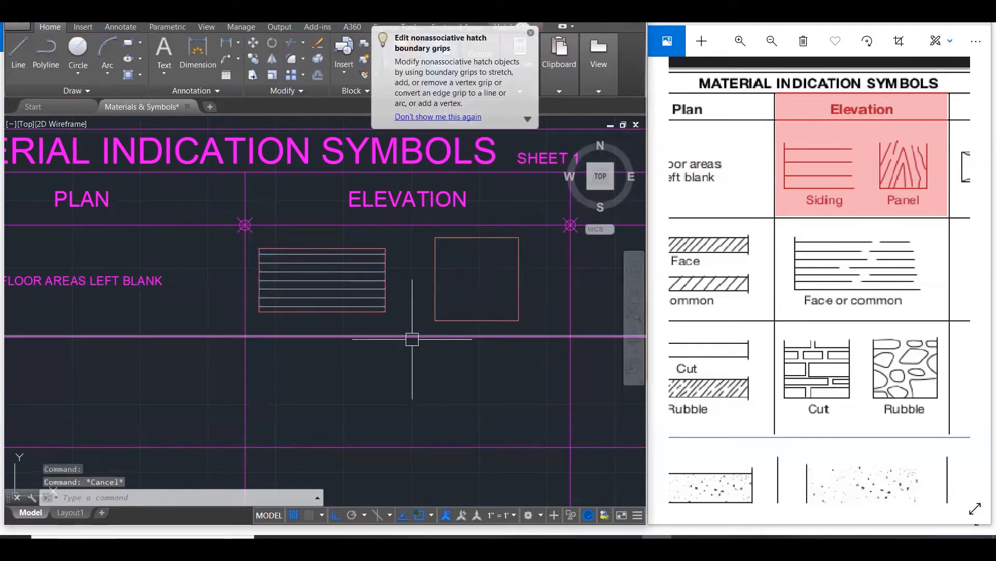
click(531, 32)
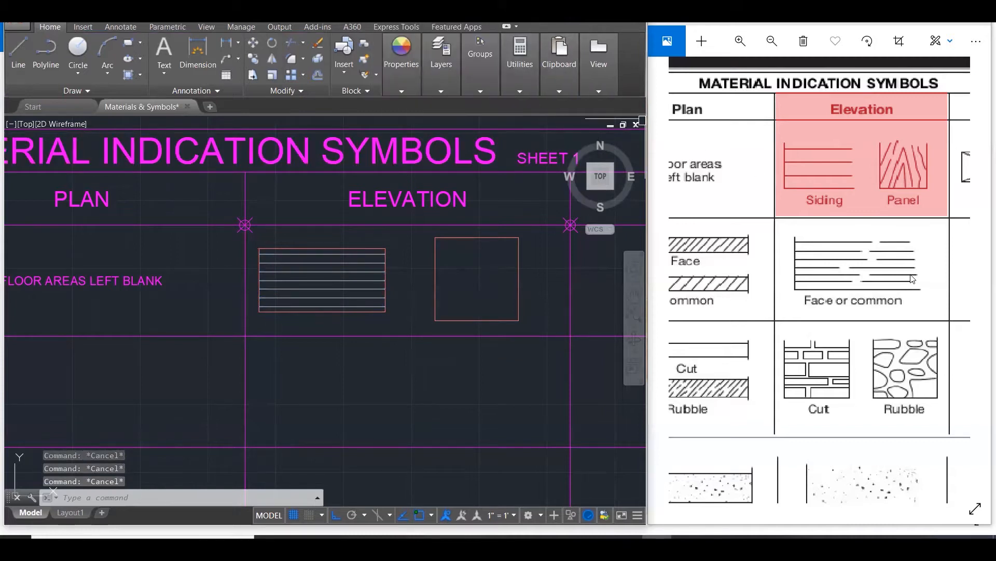
click(363, 269)
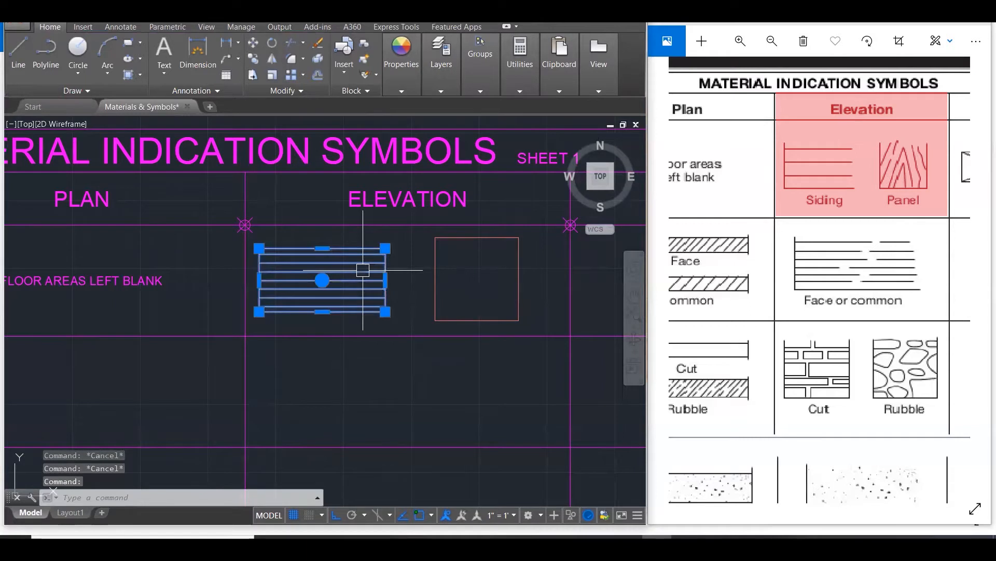
key(Escape)
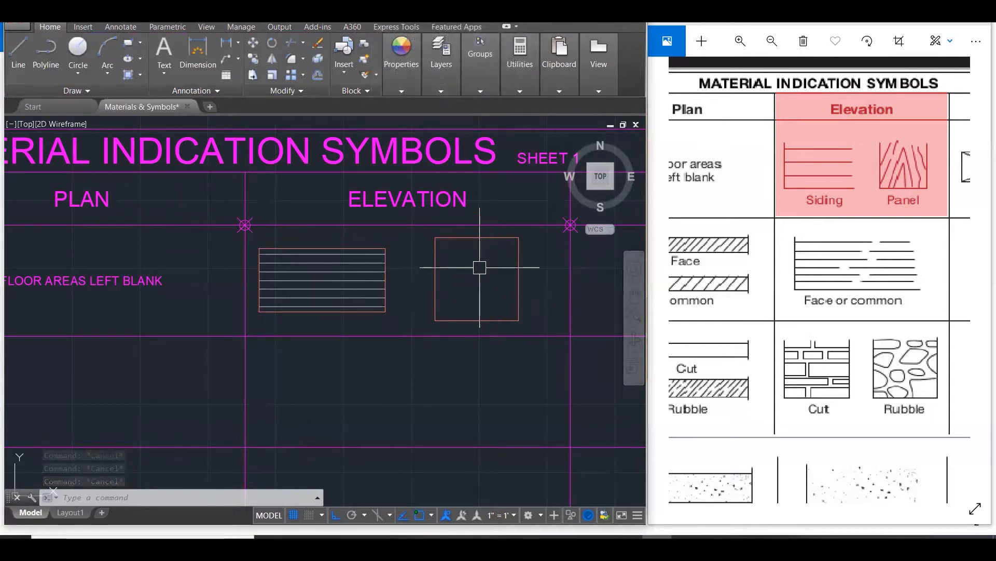
Try hatching the empty panel square with the user-defined line pattern at a spacing of 200.
text(h)
key(Return)
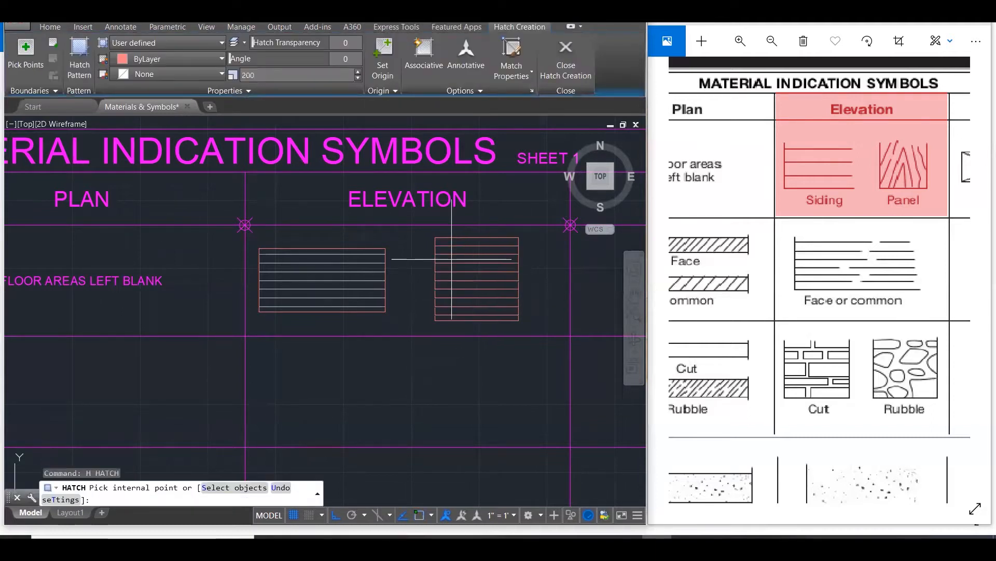
click(460, 268)
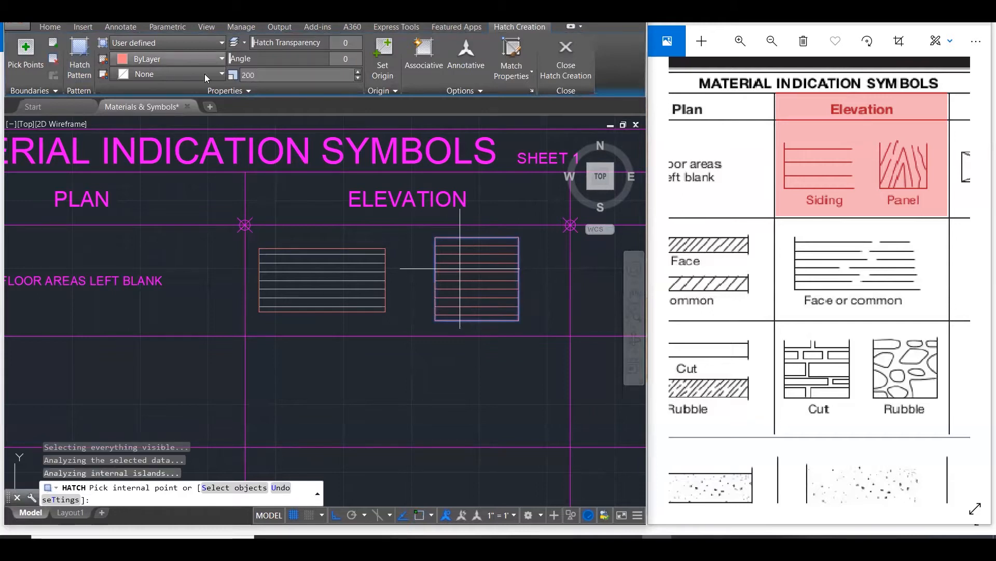
Look through the available hatch patterns for one resembling the wood grain of the reference panel symbol.
click(80, 62)
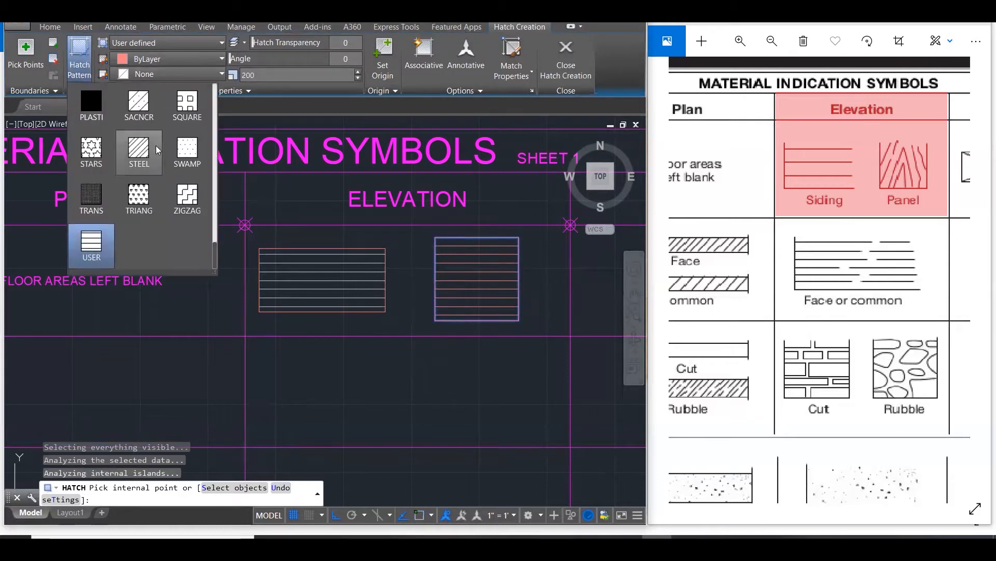
scroll(216, 217, up, 5)
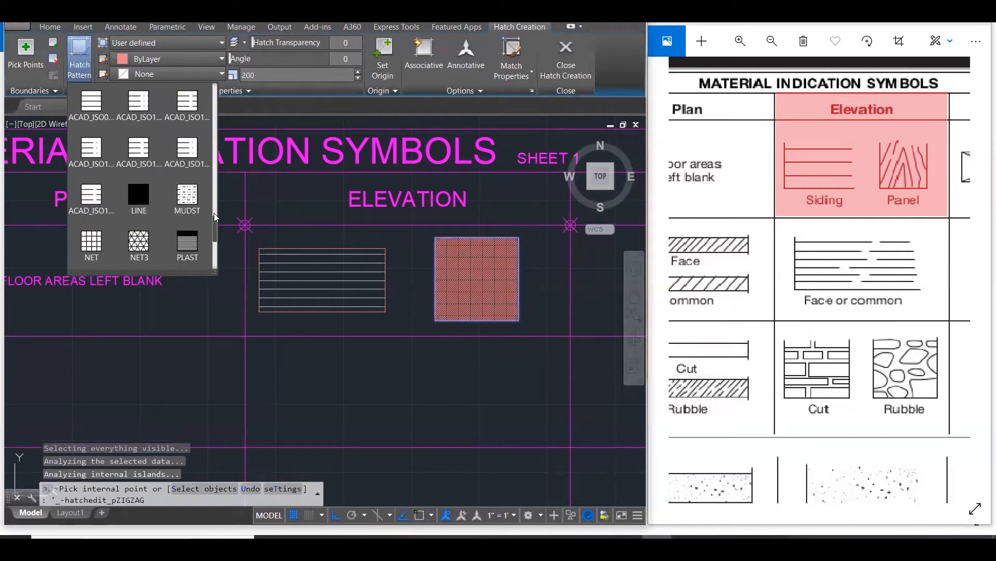
scroll(215, 196, down, 5)
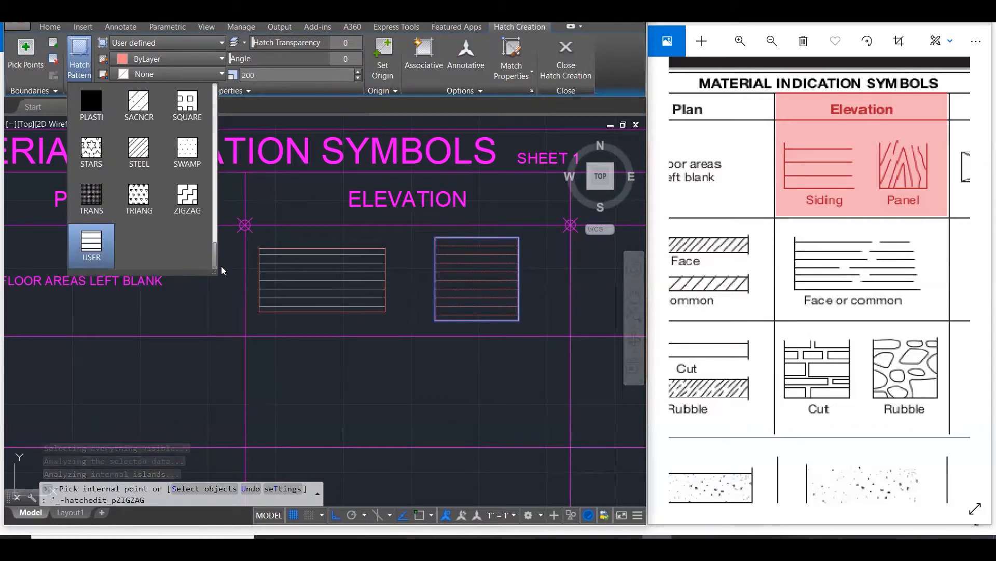
mouse_move(215, 251)
mouse_down()
mouse_move(224, 229)
mouse_move(200, 197)
mouse_up()
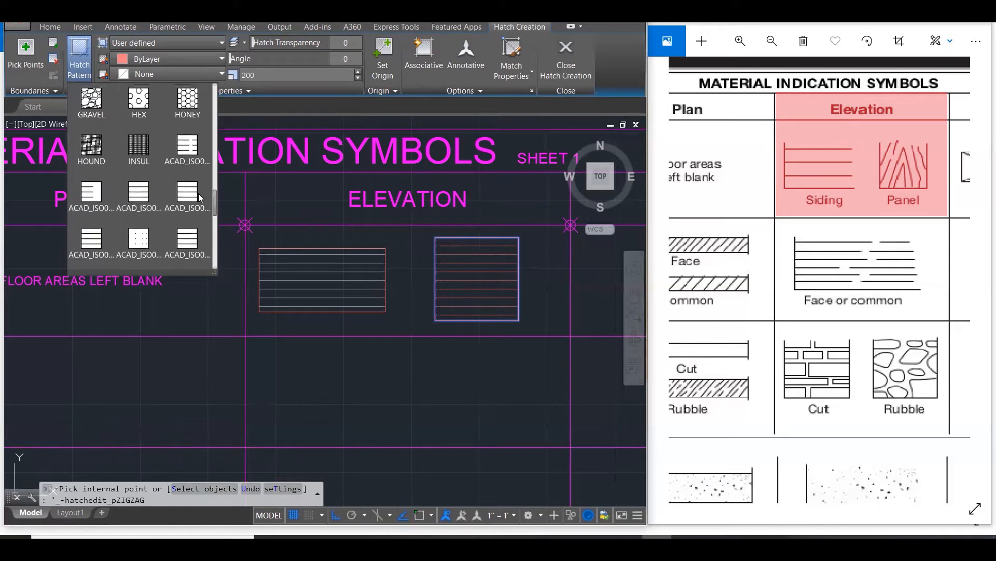
scroll(200, 197, up, 4)
scroll(190, 167, up, 6)
scroll(206, 134, up, 6)
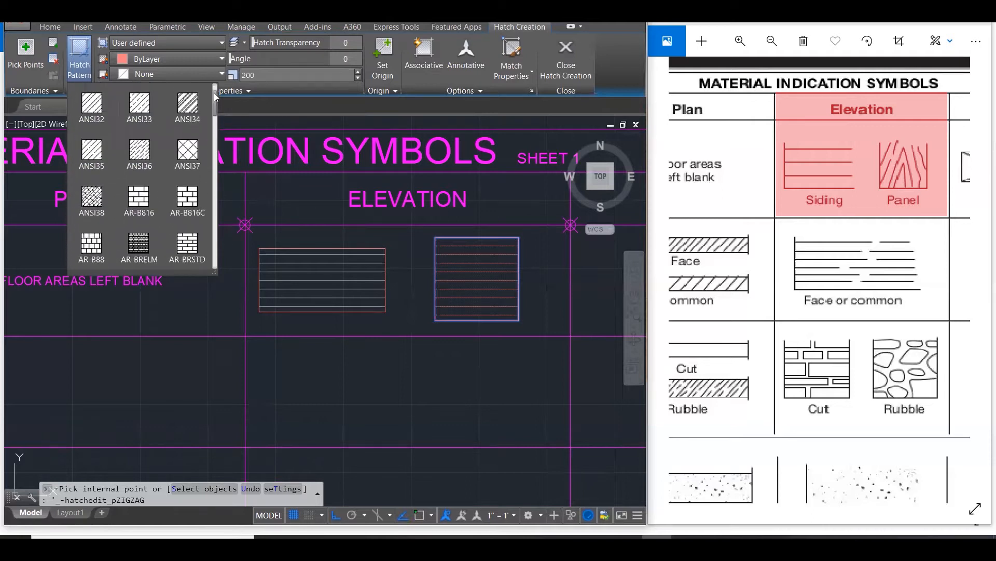
scroll(215, 96, up, 1)
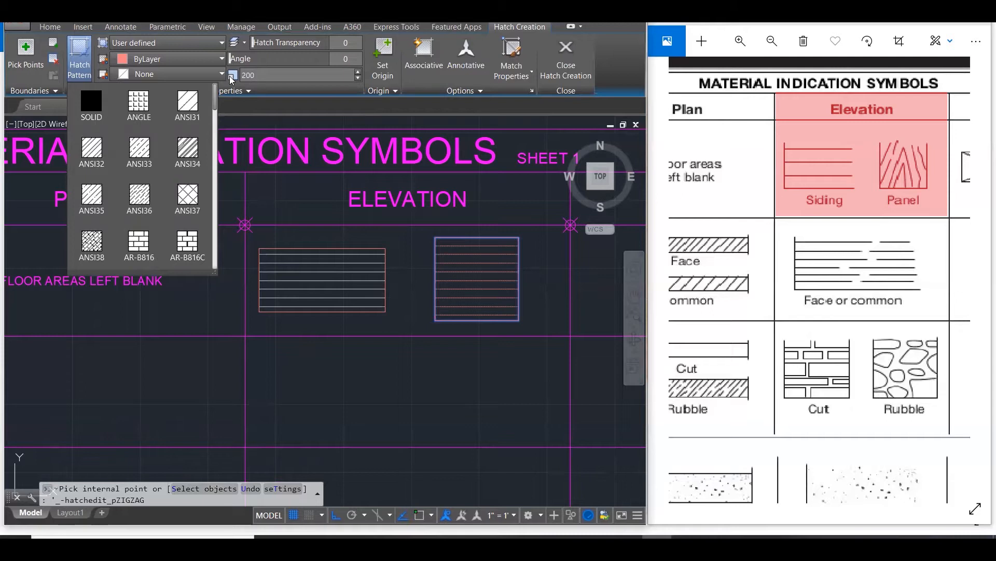
click(455, 223)
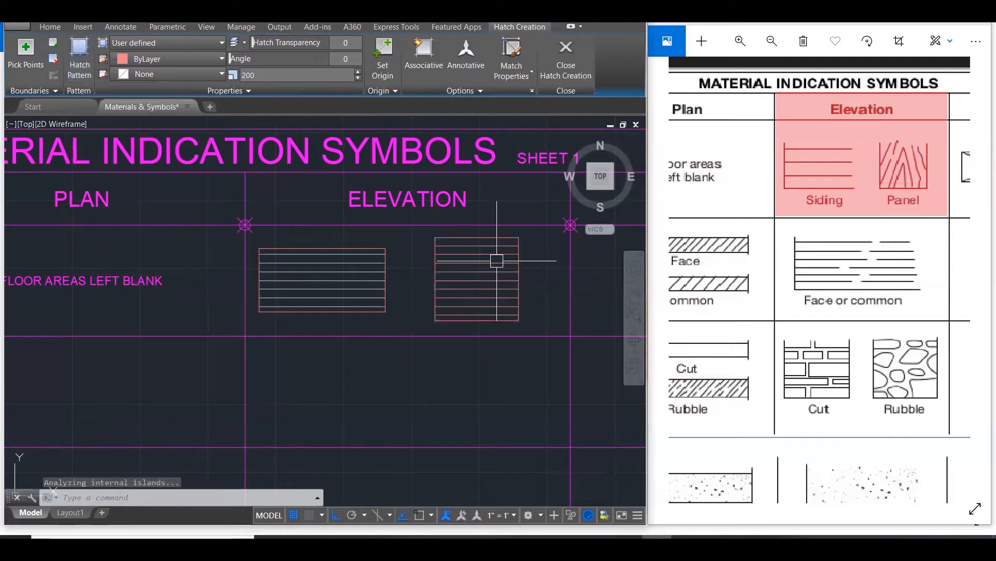
End the hatching, erase the line hatch from the panel square and dismiss the hatch grip tip.
key(Escape)
click(463, 277)
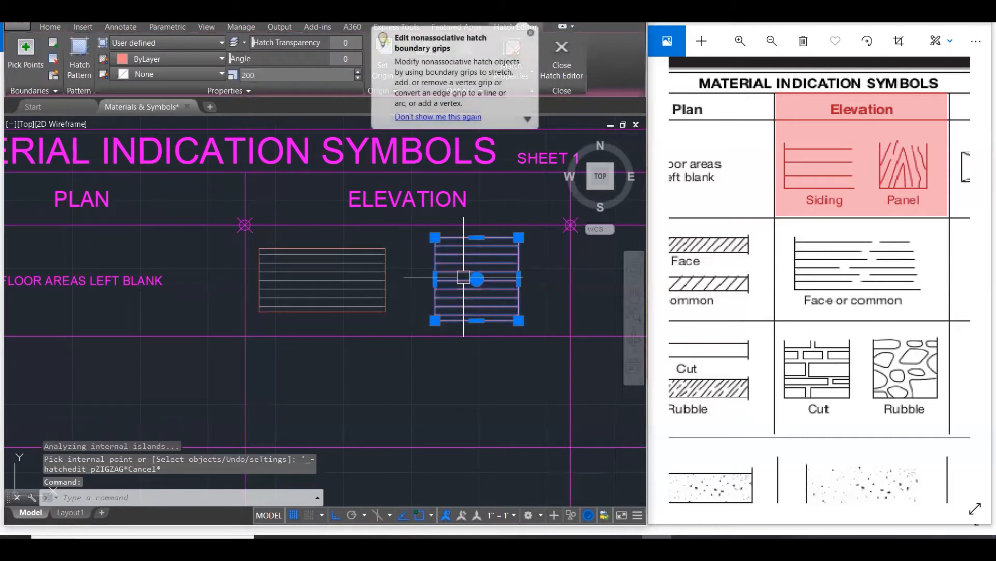
key(Delete)
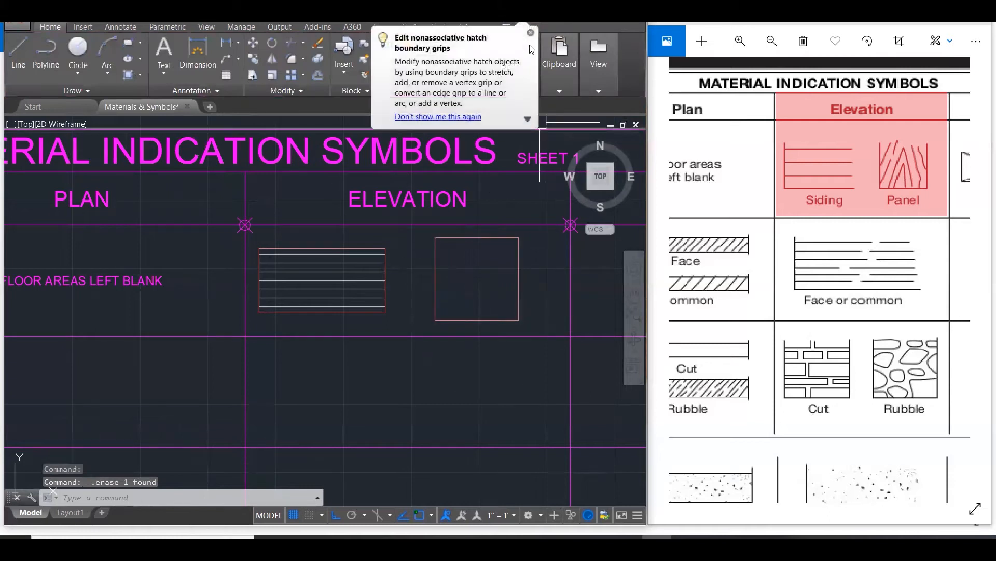
click(531, 33)
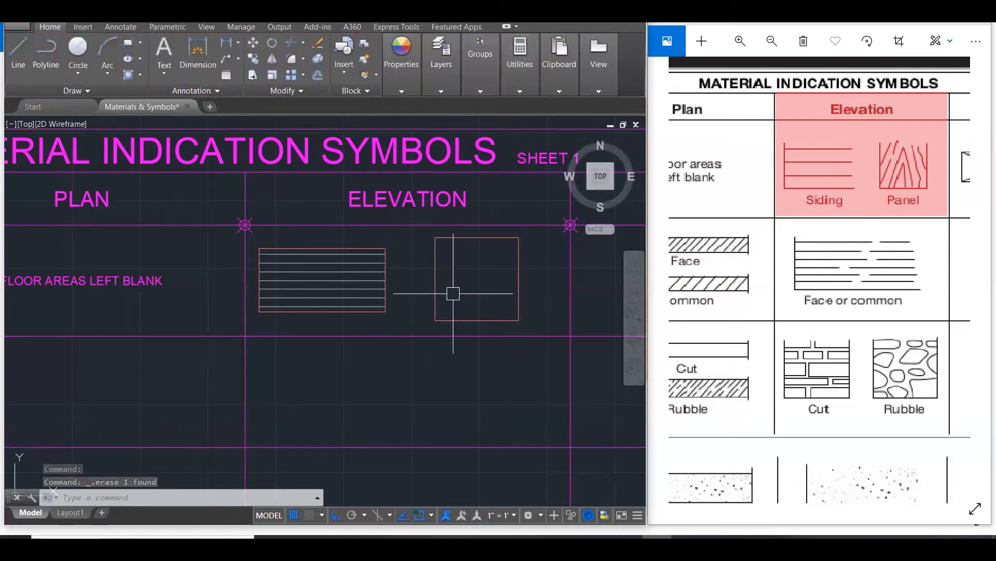
Draw a narrow arched spline rising from the panel square's bottom edge to mid-height and back below it, with Ortho off.
text(spl)
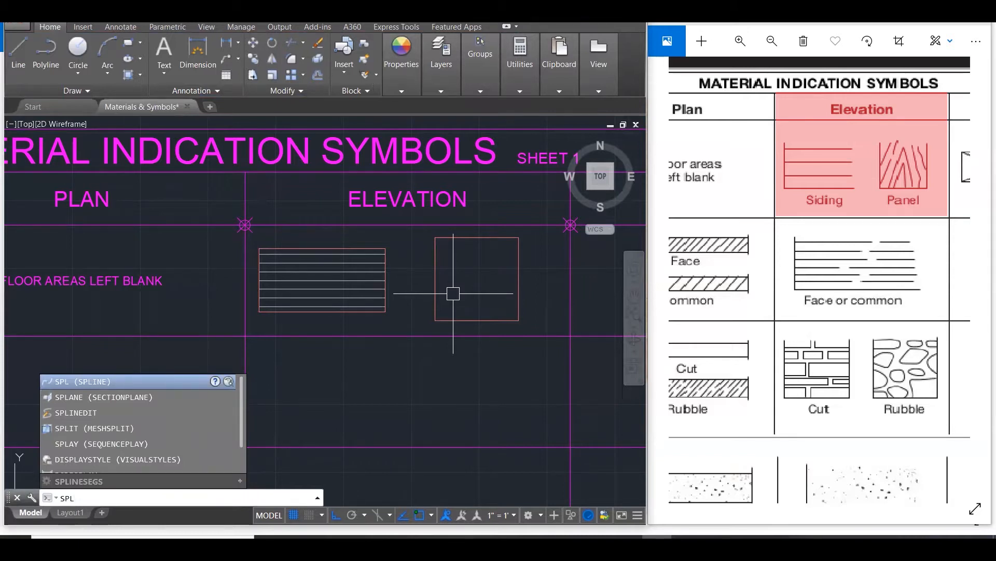
key(Return)
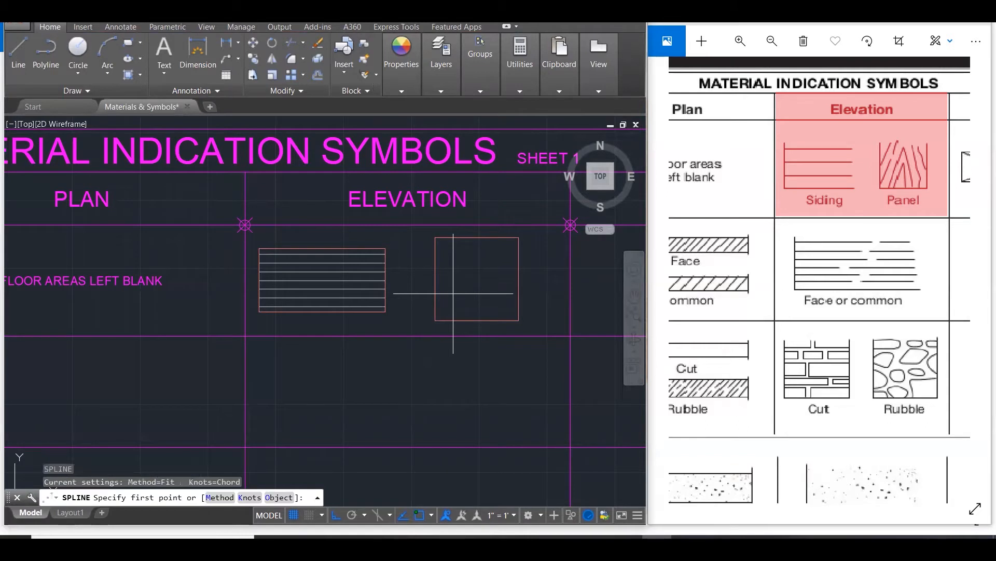
scroll(450, 314, up, 3)
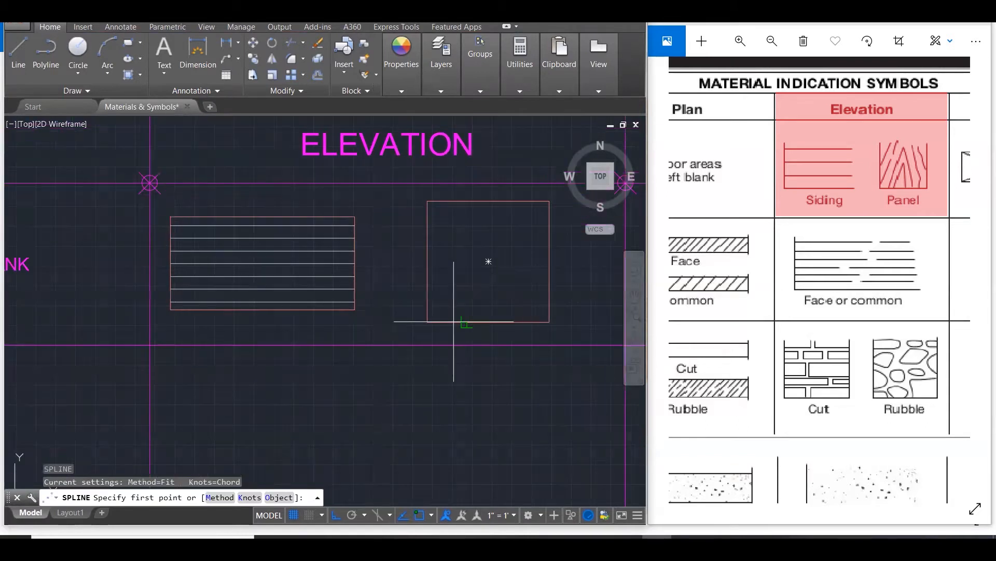
click(466, 321)
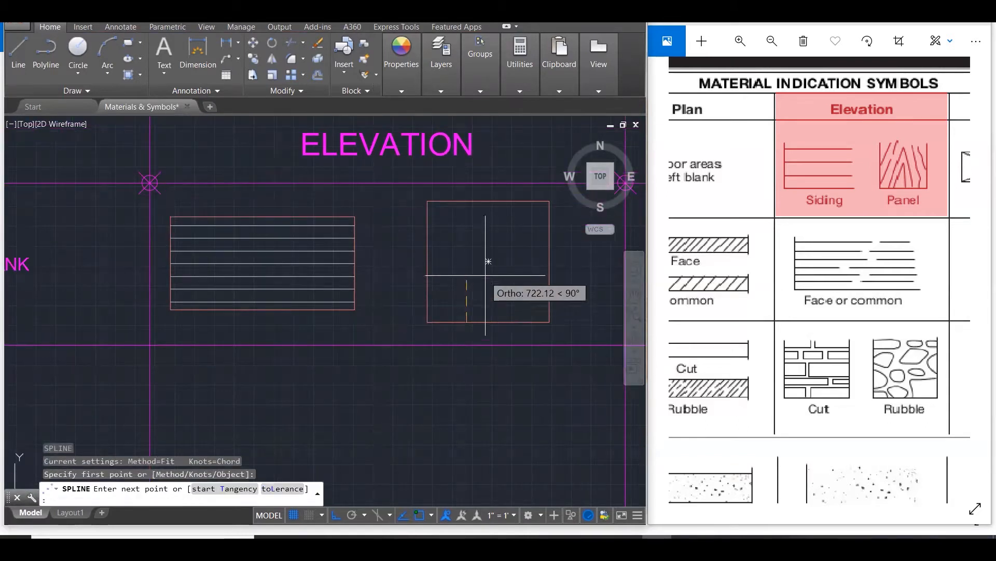
key(F8)
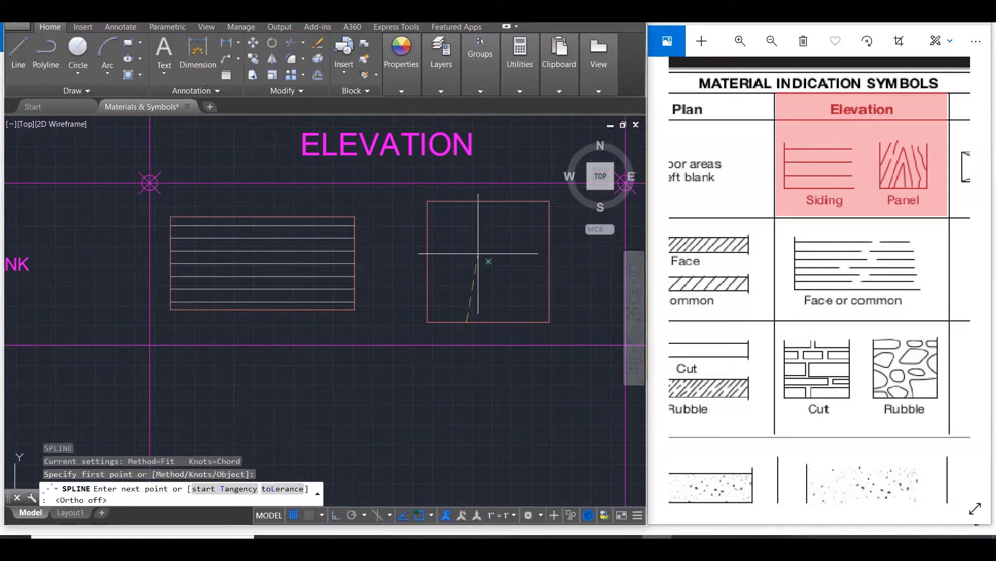
click(480, 271)
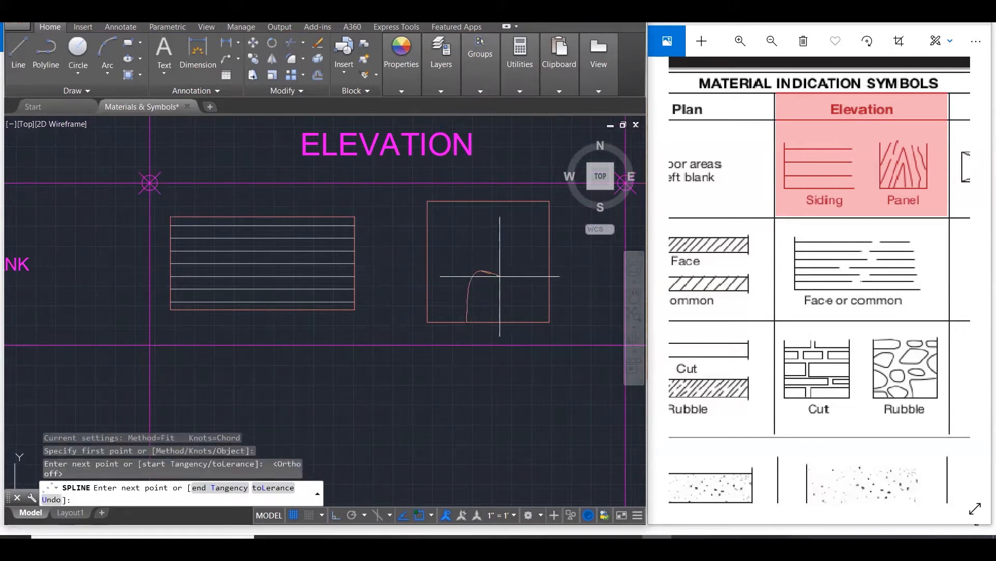
click(495, 322)
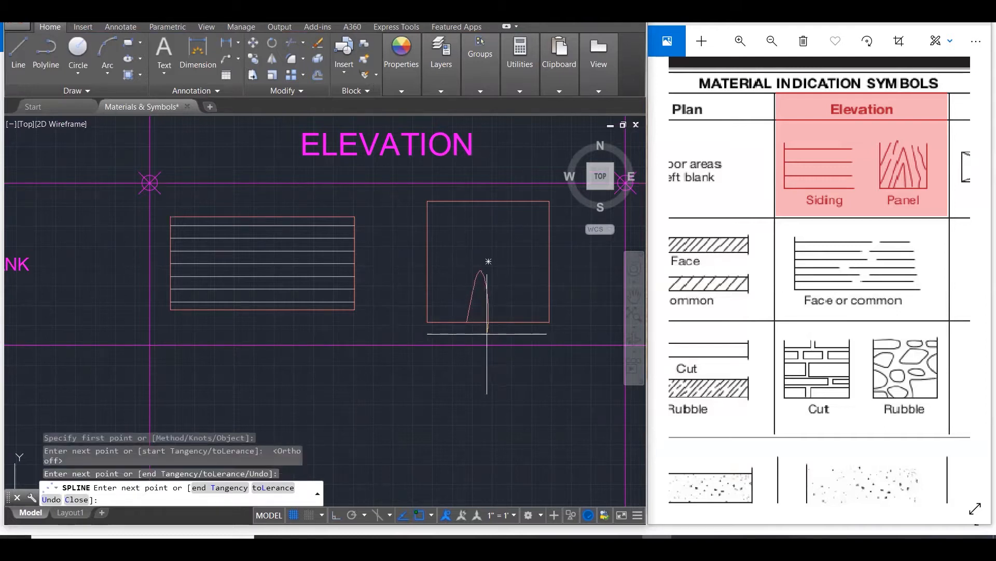
key(Return)
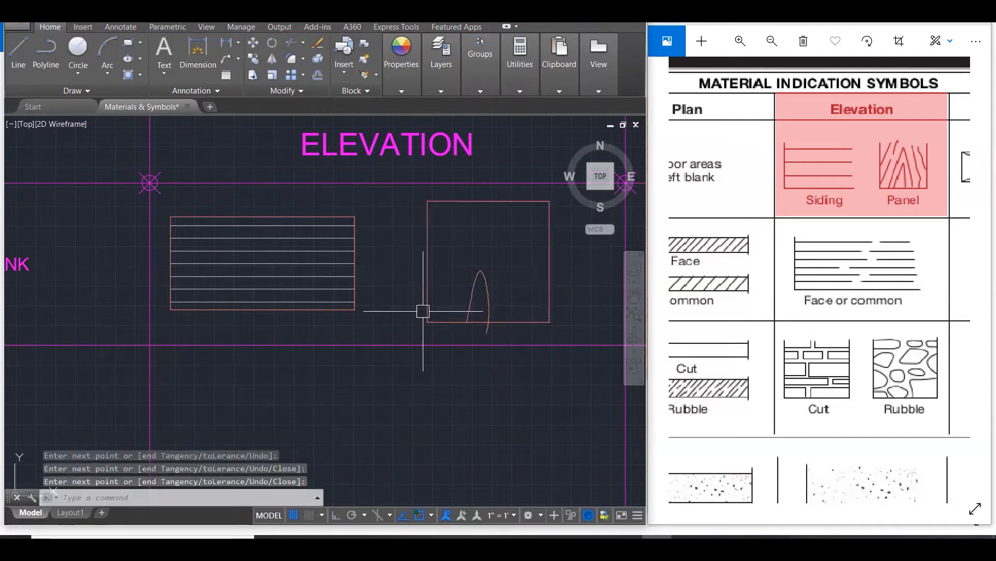
key(Return)
click(449, 325)
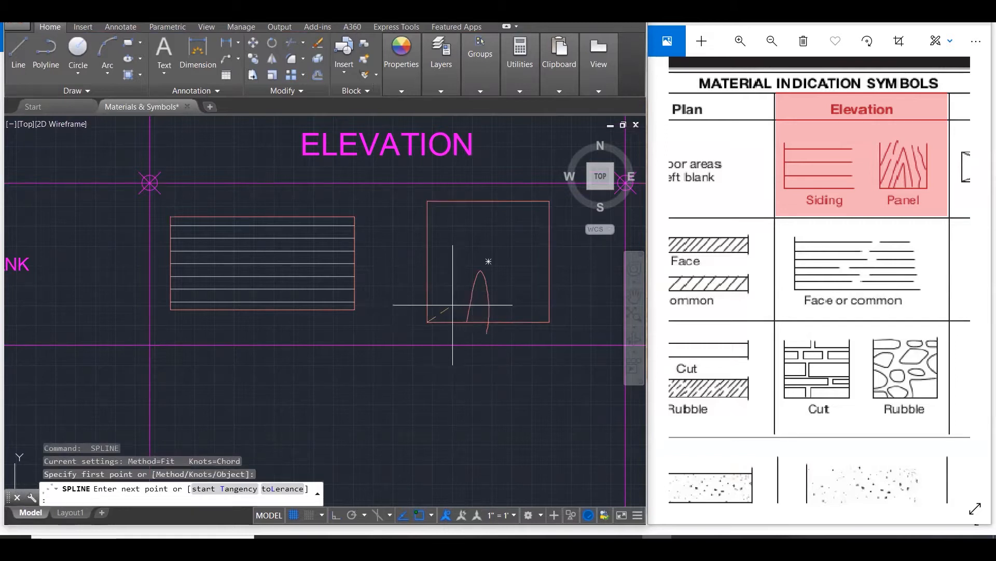
key(Escape)
Draw a second, taller arched spline around the first, with both ends extending below the panel square's bottom edge.
key(Return)
click(444, 331)
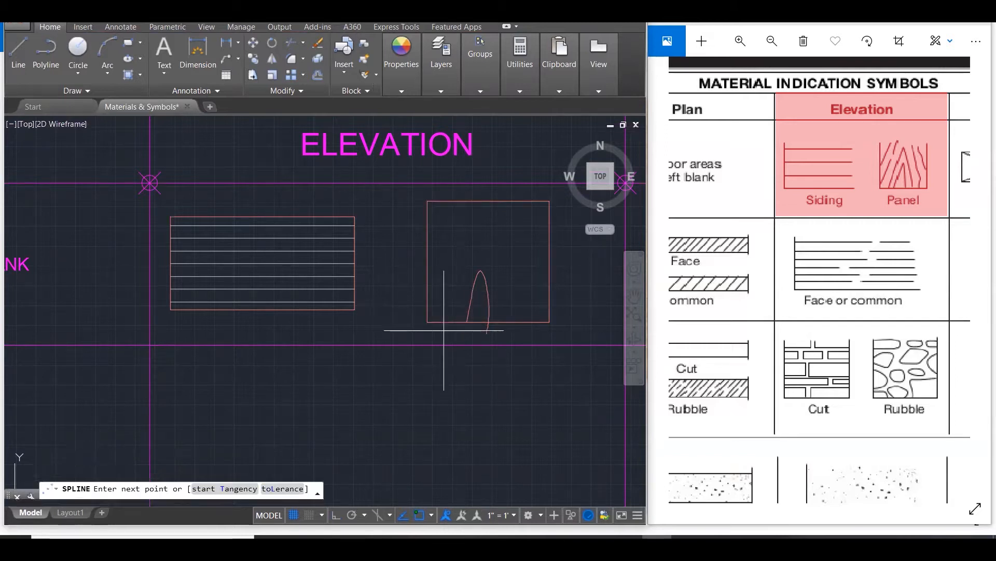
click(473, 257)
click(492, 242)
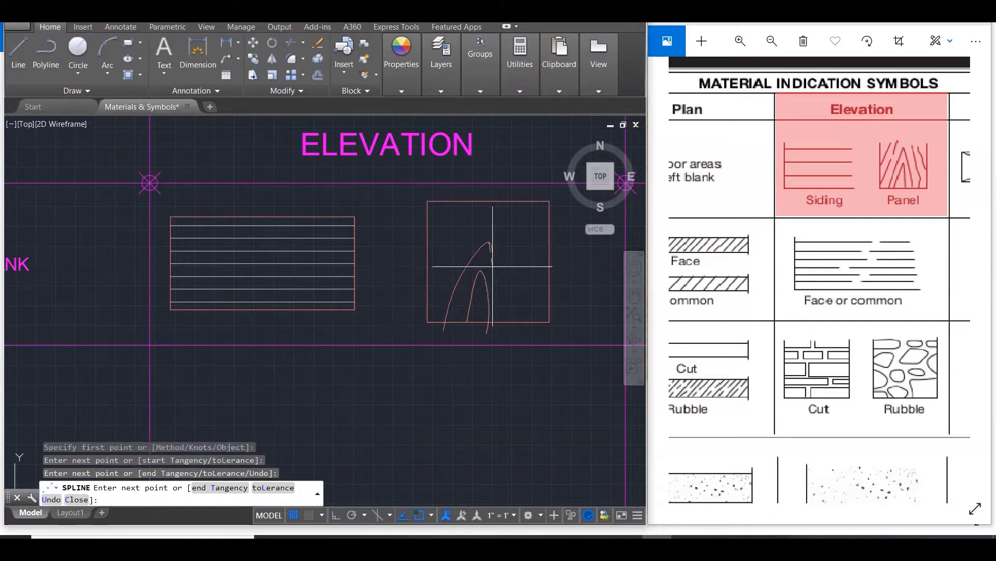
click(502, 335)
key(Return)
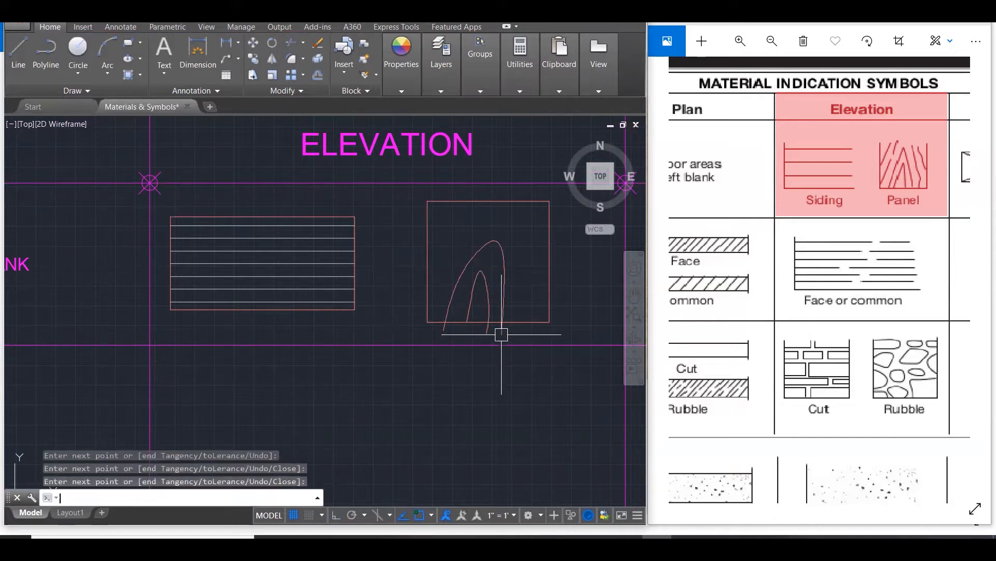
Draw a third arched spline enclosing the other two, peaking just under the panel square's top edge and ending below its bottom edge.
key(Return)
click(433, 327)
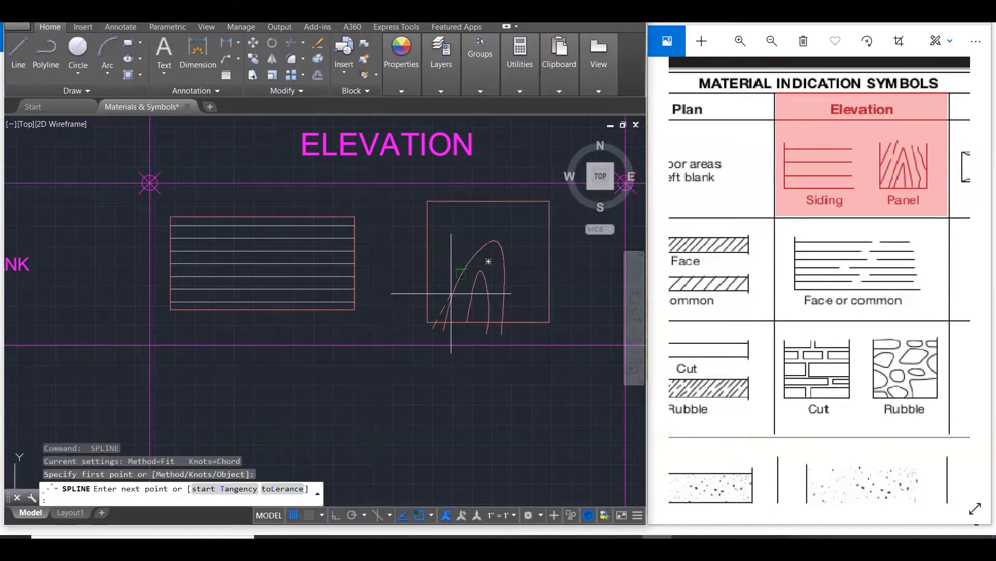
click(476, 212)
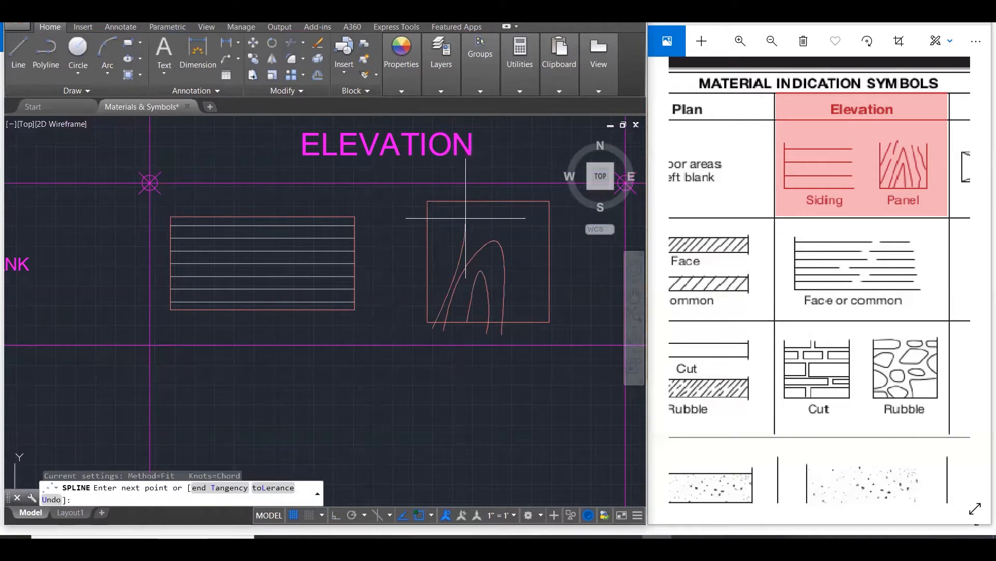
click(496, 208)
click(524, 286)
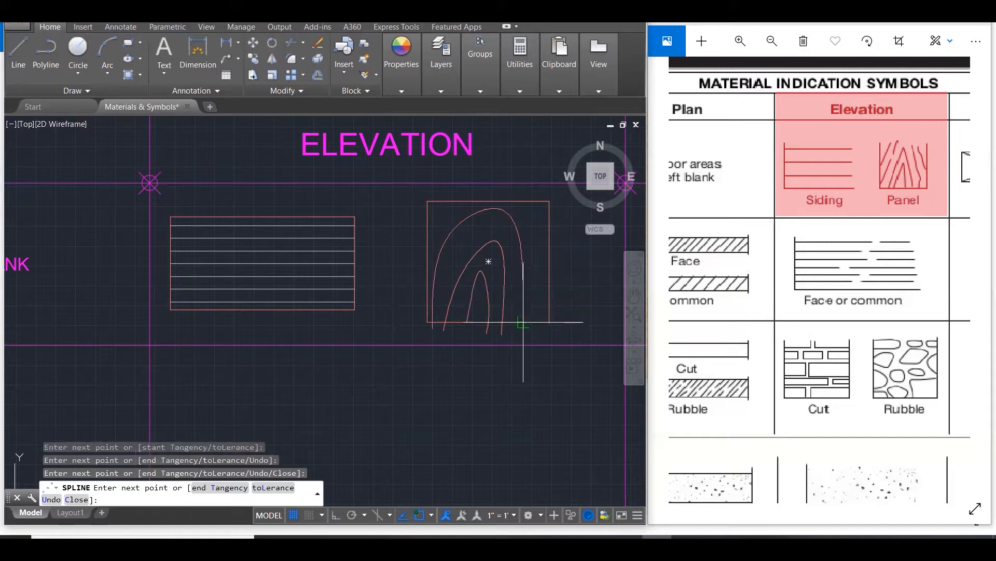
click(513, 339)
key(Return)
scroll(542, 201, up, 1)
scroll(537, 205, up, 1)
key(Return)
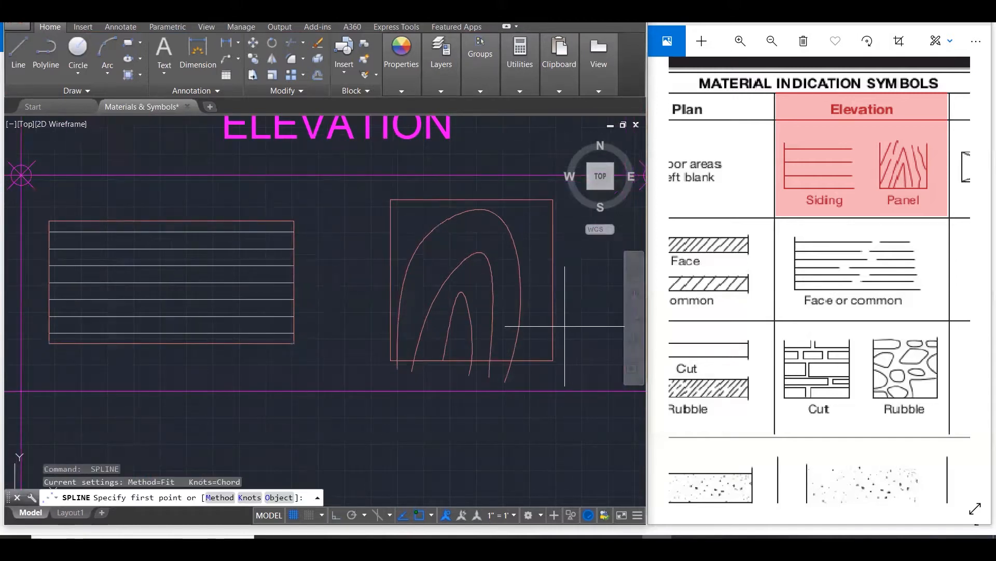
click(472, 280)
key(Escape)
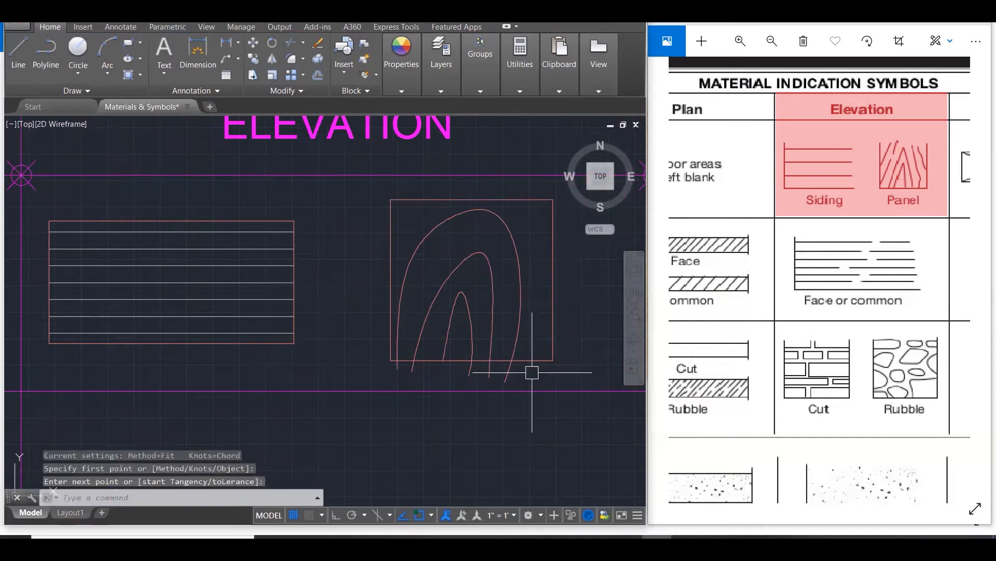
double_click(532, 377)
double_click(531, 377)
click(529, 376)
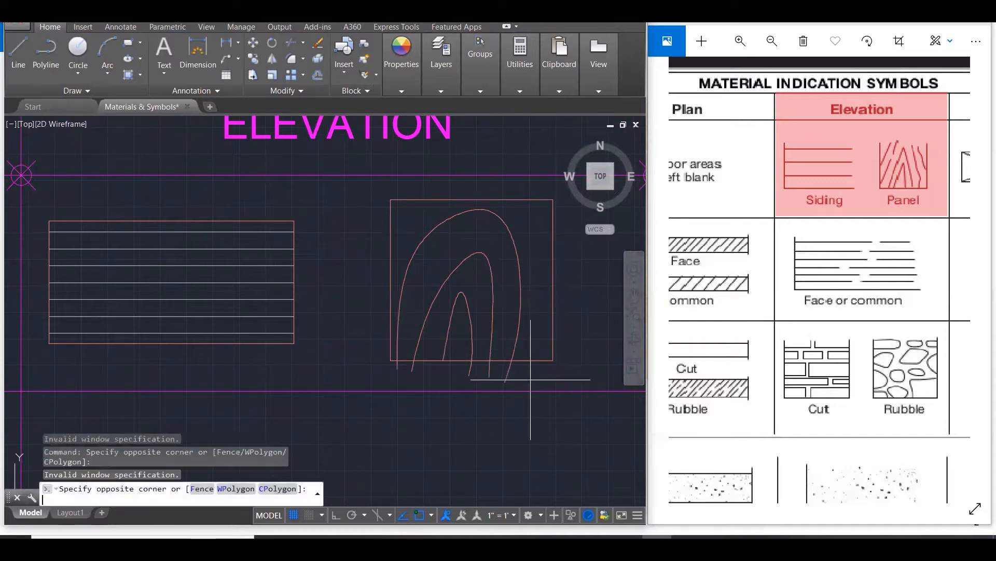
key(Escape)
Draw a curved grain spline right of the arches, from below the panel square's bottom edge to above its top edge.
key(Return)
click(534, 369)
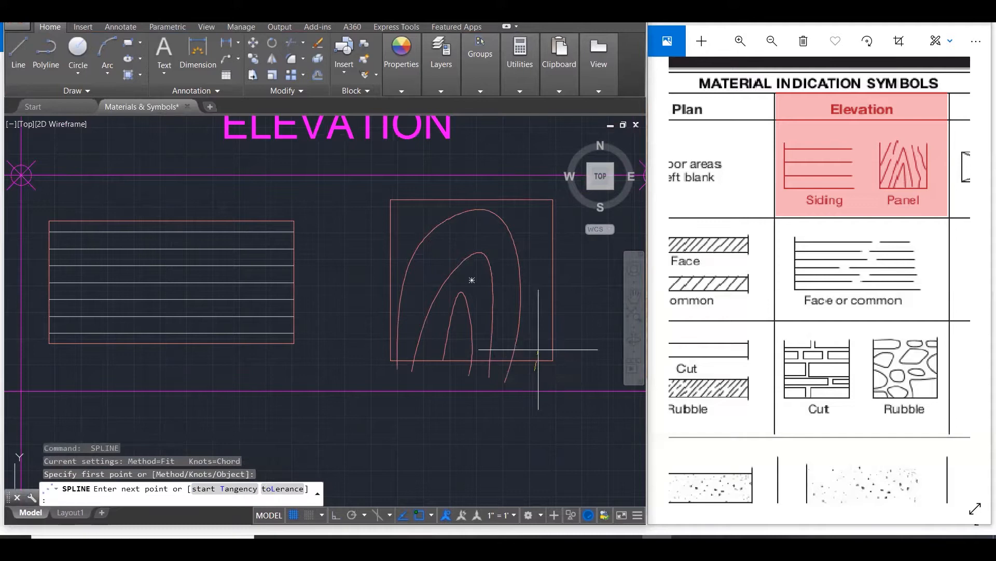
click(528, 245)
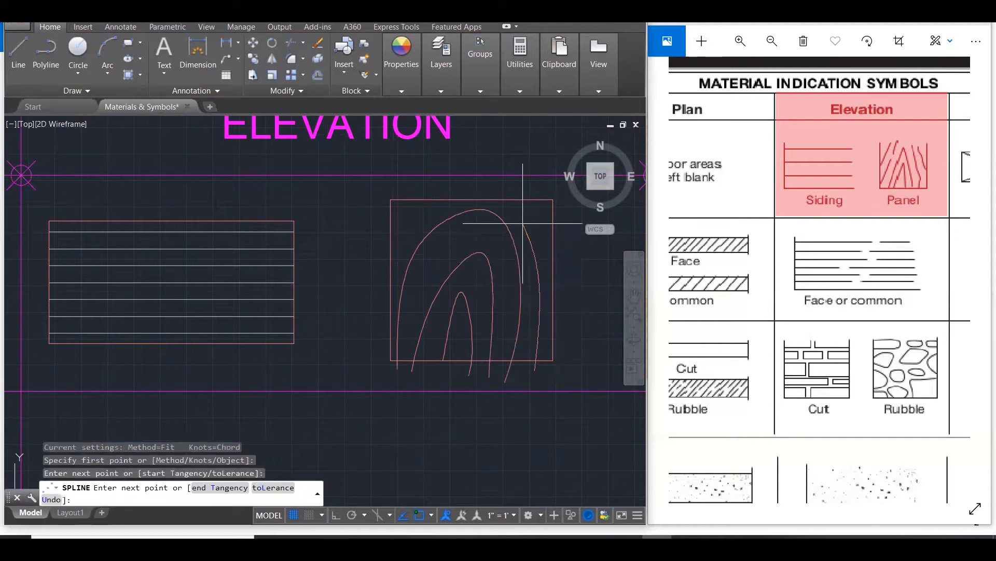
click(511, 190)
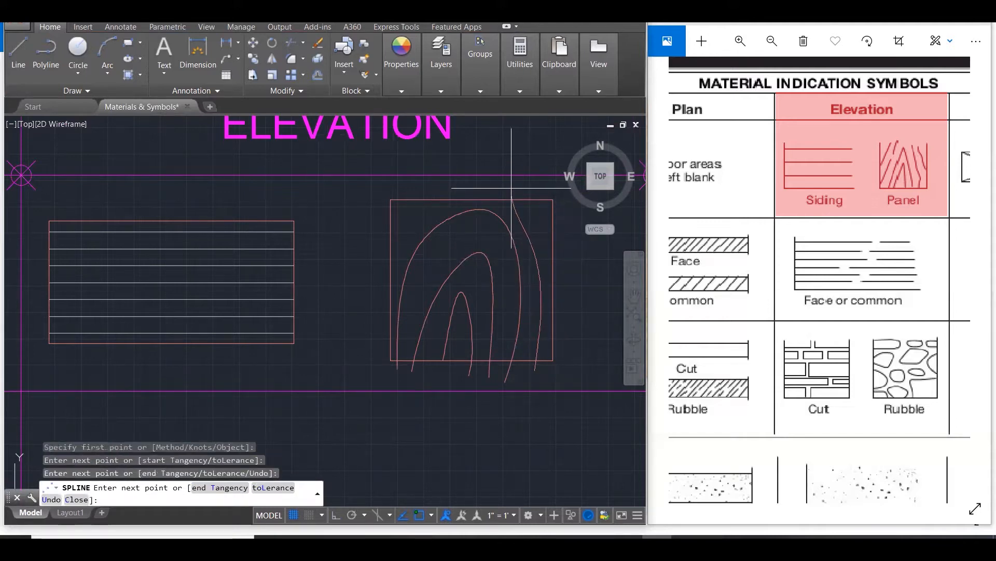
key(Return)
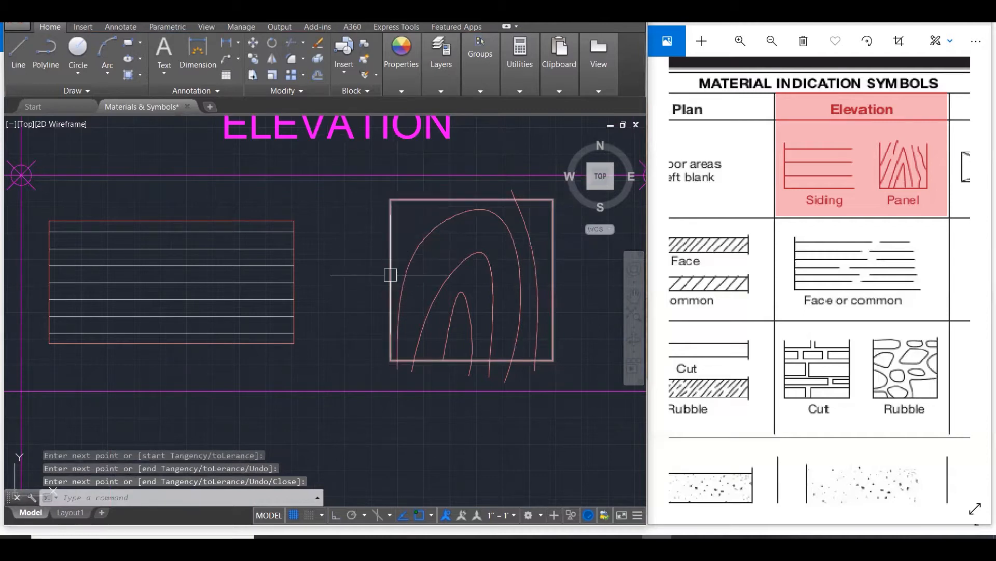
Draw a curved grain spline left of the arches, from outside the panel square's left edge to above its top edge.
key(Return)
click(379, 326)
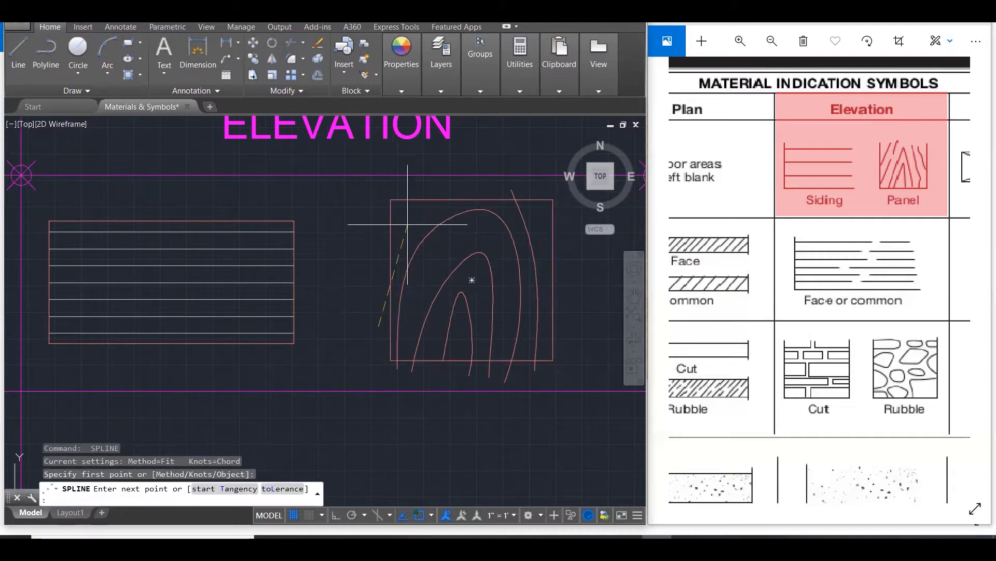
click(407, 225)
click(460, 185)
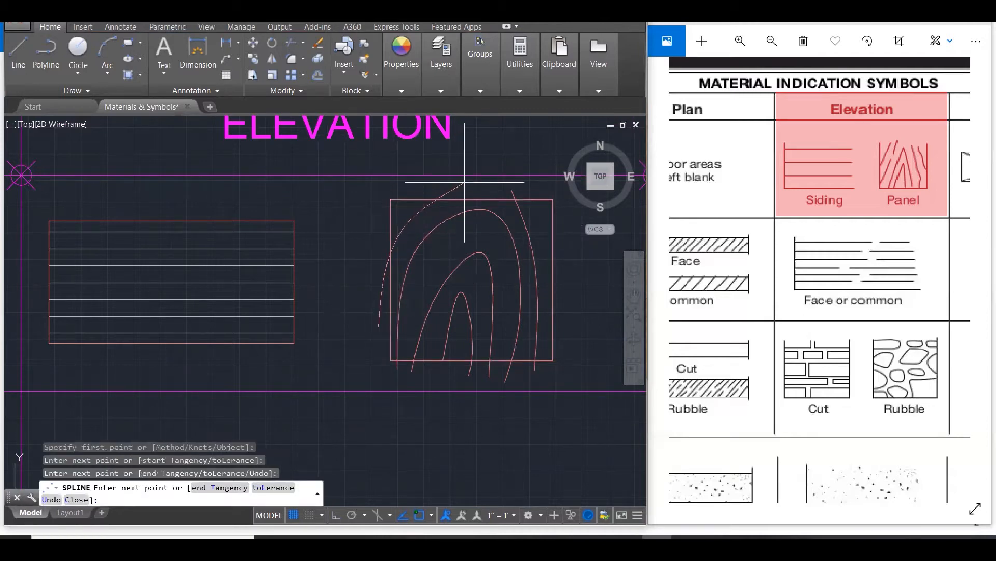
click(467, 182)
key(Escape)
key(Escape)
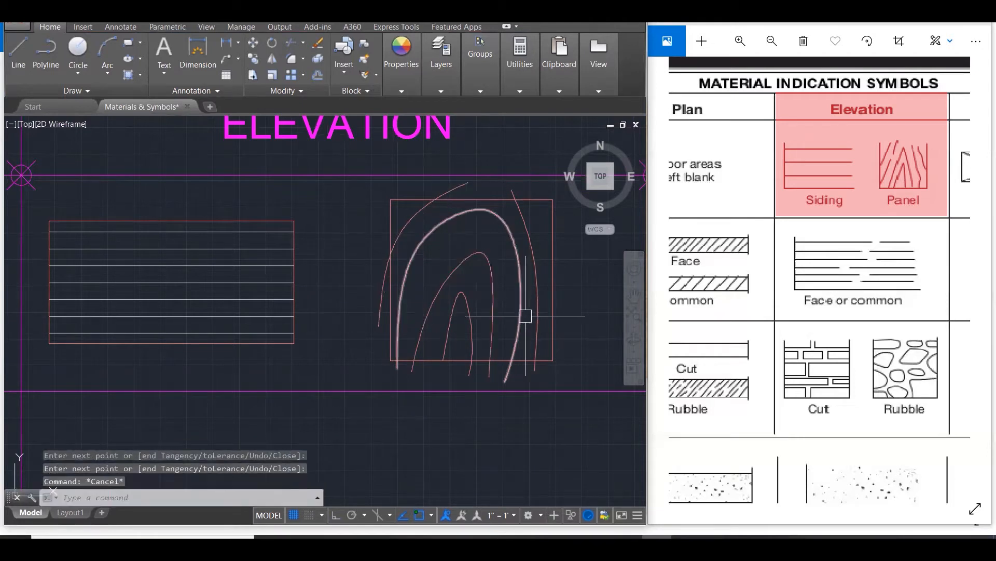
scroll(493, 306, down, 1)
scroll(526, 316, down, 2)
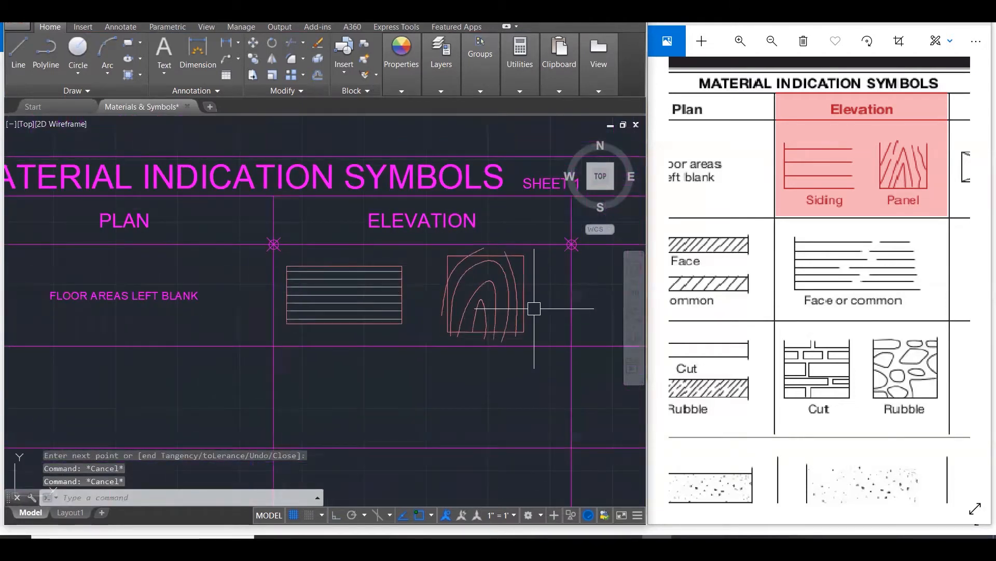
Stretch the upper-left fit point of the outermost arched spline slightly down and left to reshape its shoulder.
scroll(527, 296, up, 2)
click(435, 240)
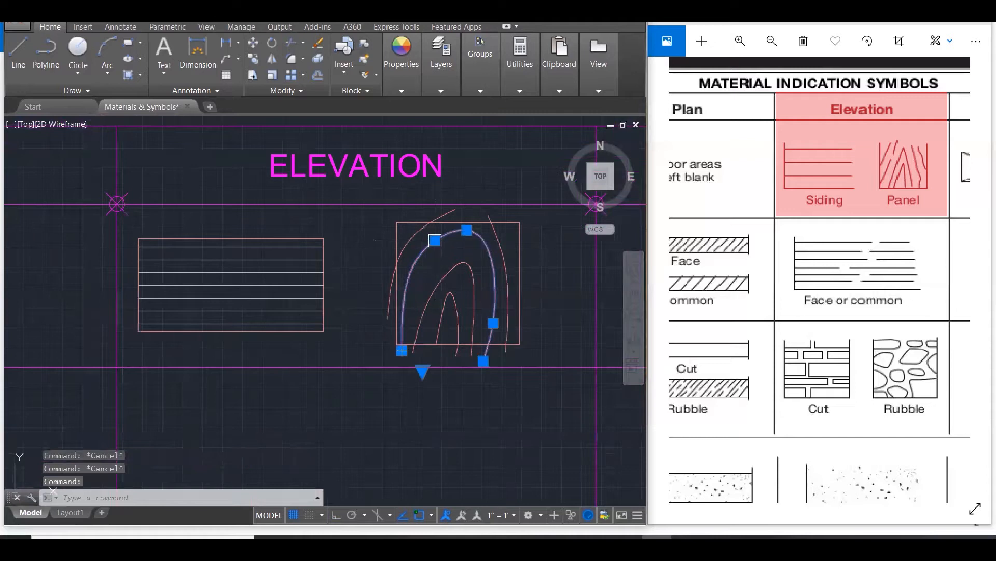
click(435, 240)
key(Escape)
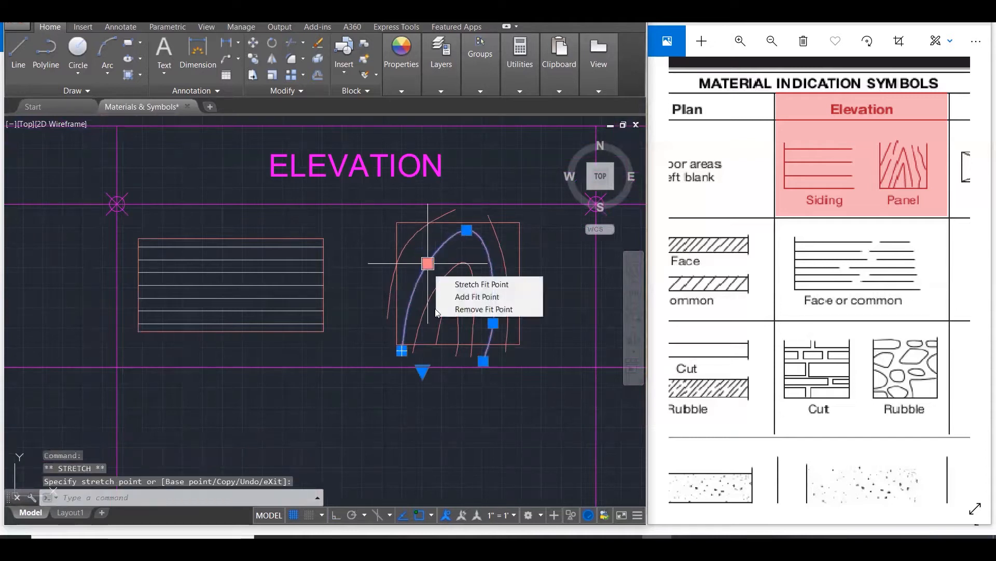
key(Escape)
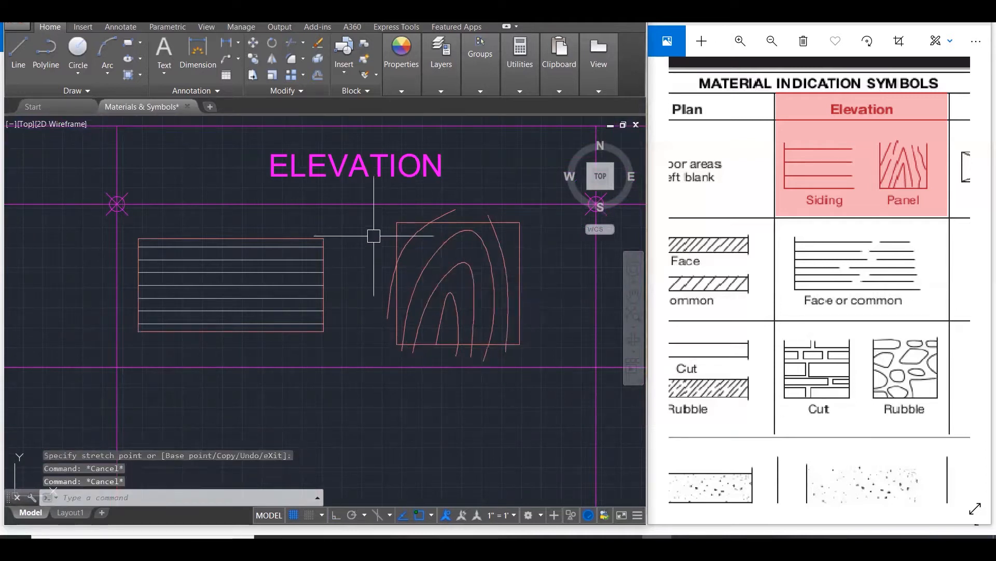
Stretch the middle fit point of the spline crossing the panel square's left edge slightly up and right to flatten it.
click(402, 250)
click(409, 240)
key(Escape)
key(Escape)
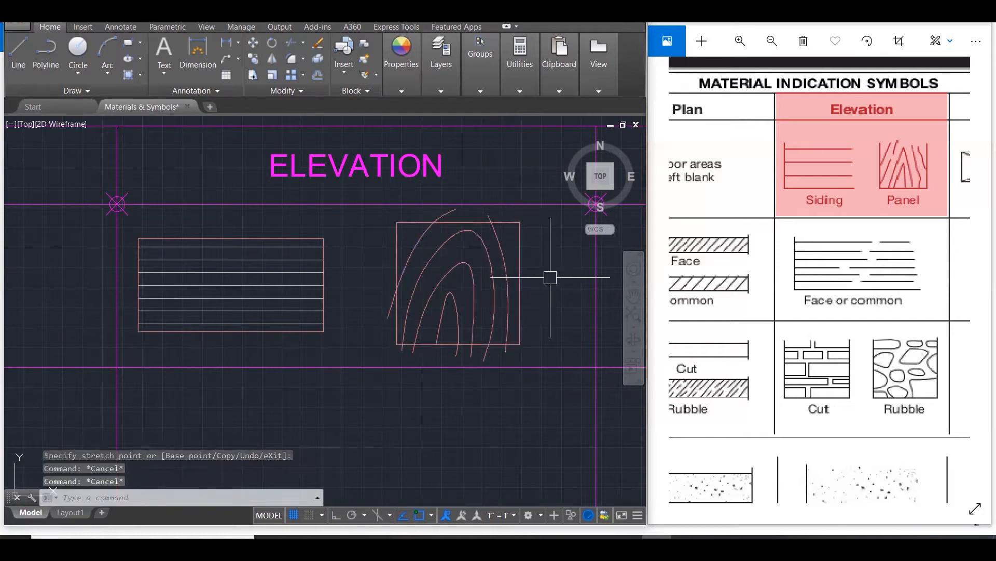
key(Escape)
Trim the spline ends above the panel square's top edge, using the whole panel symbol as cutting edges.
text(tr)
key(Return)
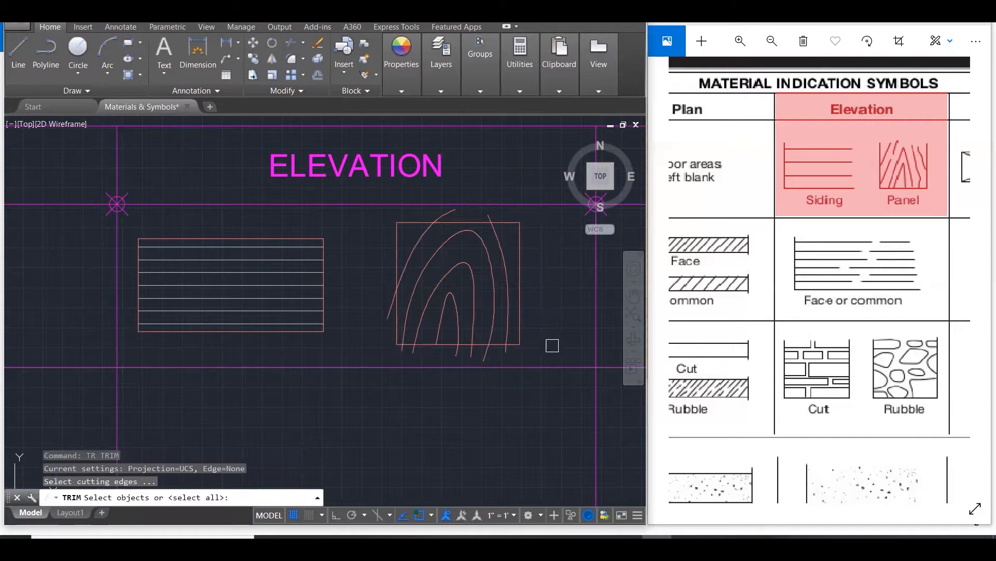
click(559, 355)
click(353, 214)
key(Return)
click(448, 213)
click(476, 211)
click(486, 216)
Trim the spline ends extending below the panel square's bottom edge and beyond its left edge.
click(517, 362)
scroll(517, 358, up, 3)
click(533, 349)
click(261, 344)
click(261, 325)
click(269, 264)
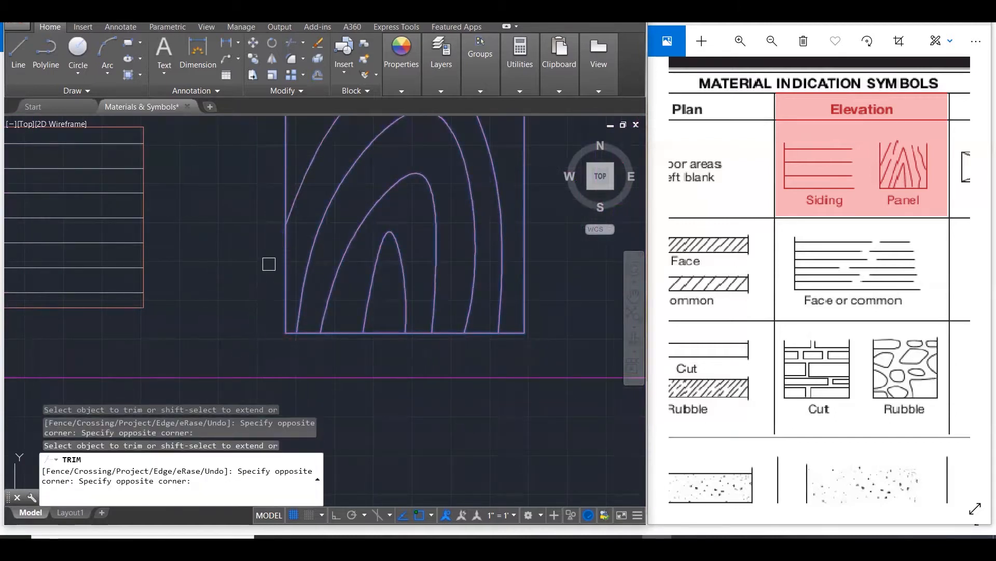
key(Escape)
key(Escape)
Move all the wood grain splines inside the panel square to the HATCH layer.
scroll(270, 313, down, 6)
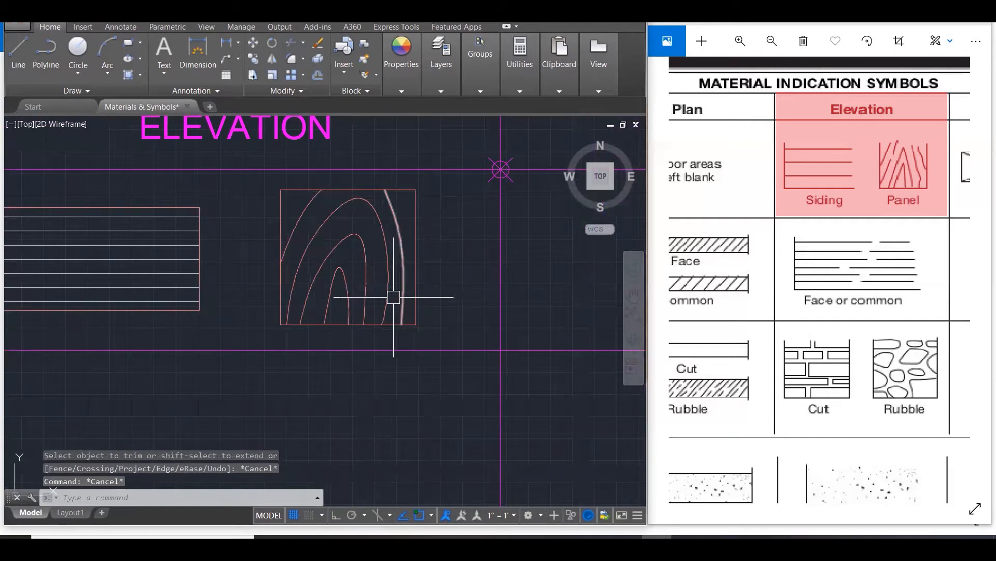
scroll(367, 258, up, 7)
scroll(441, 351, up, 2)
click(453, 369)
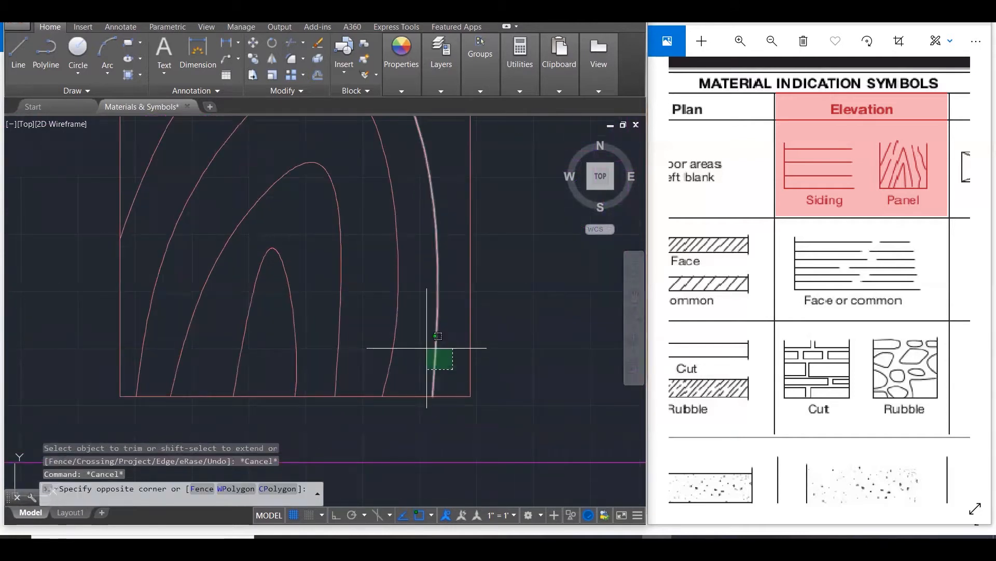
click(151, 144)
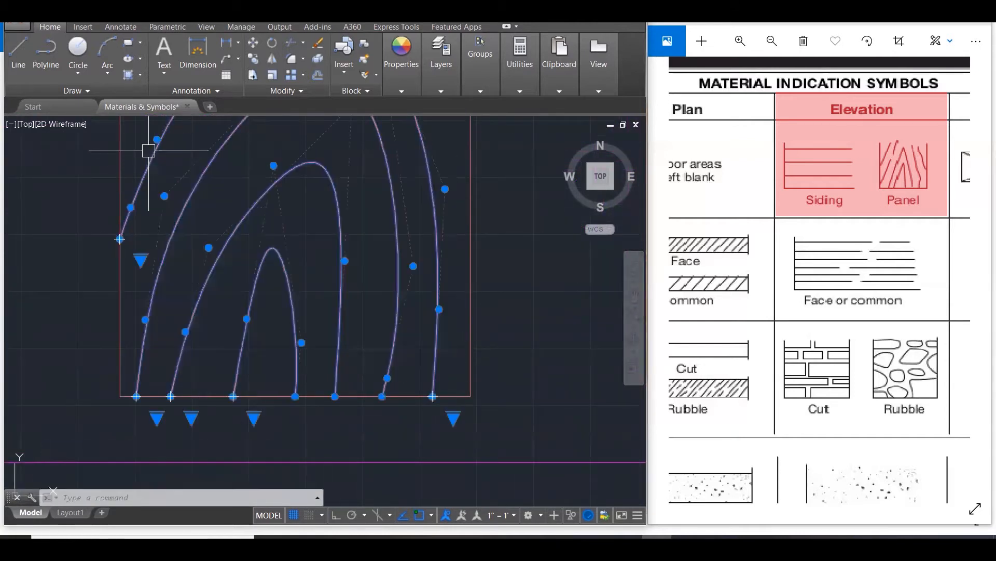
click(445, 83)
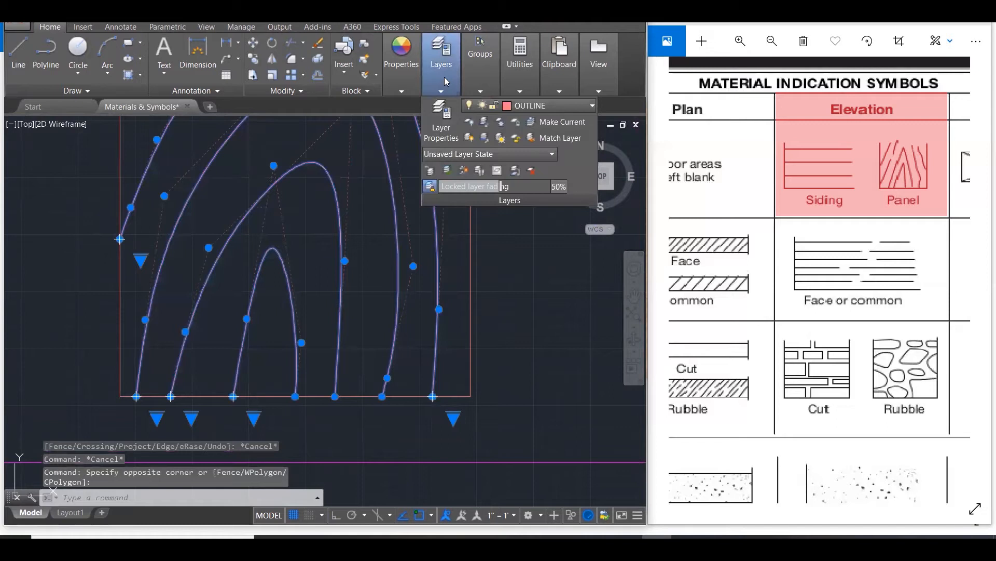
click(539, 105)
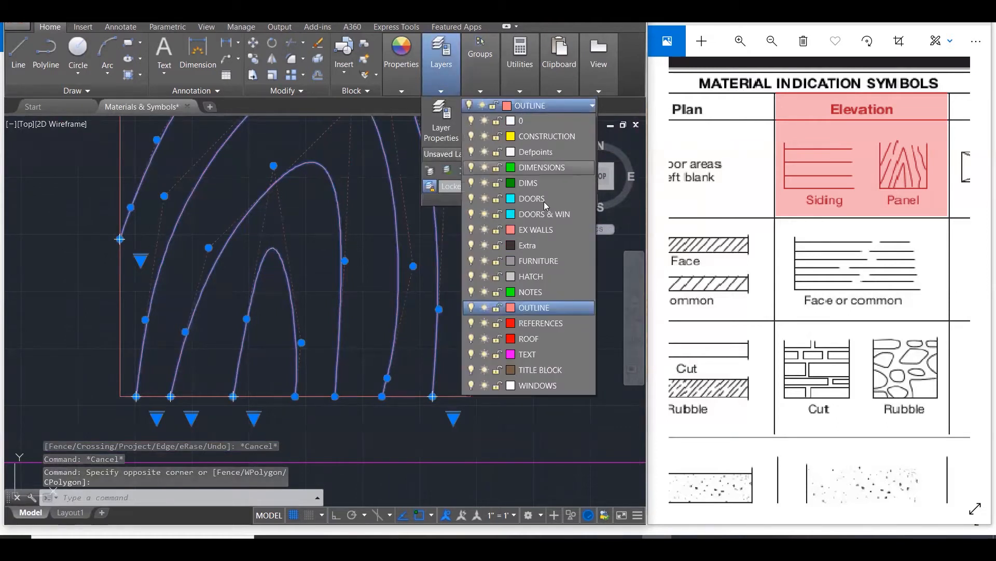
click(536, 282)
key(Escape)
scroll(532, 332, down, 2)
scroll(532, 333, down, 3)
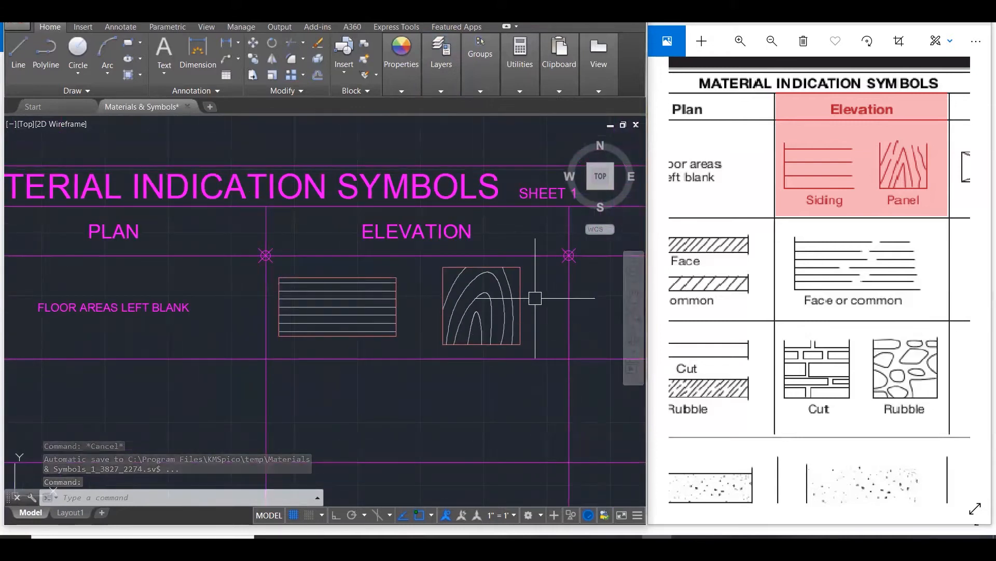
Draw a wide rectangle in the left half of the wood row's Section cell for the framing symbol.
scroll(535, 298, down, 1)
scroll(382, 244, down, 2)
scroll(220, 192, down, 2)
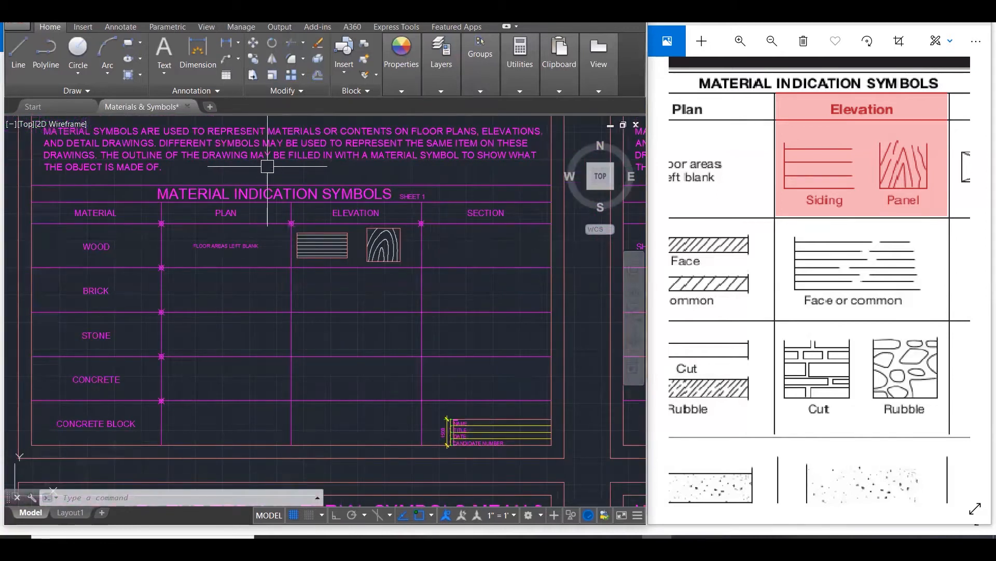
drag(952, 259, 732, 253)
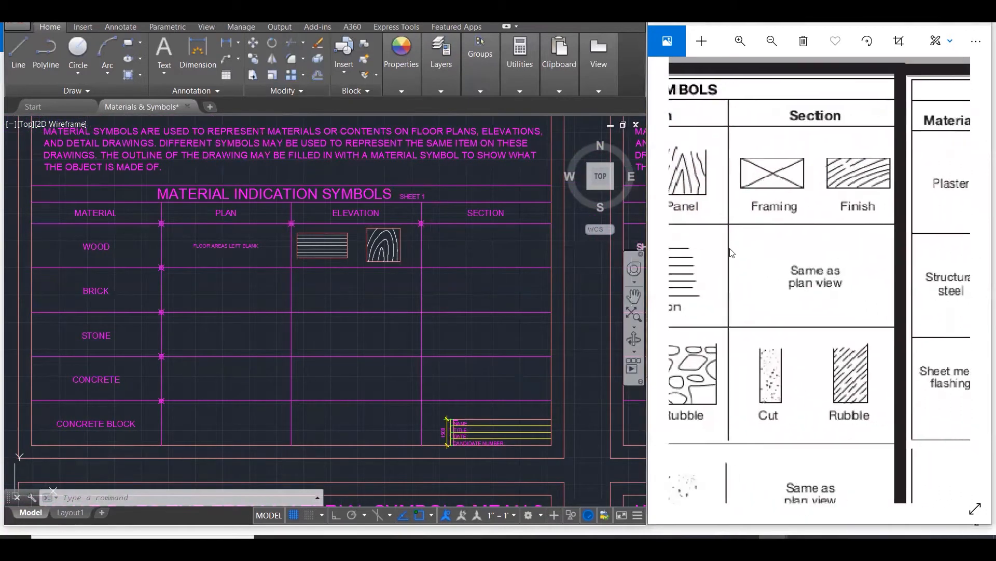
scroll(457, 251, up, 3)
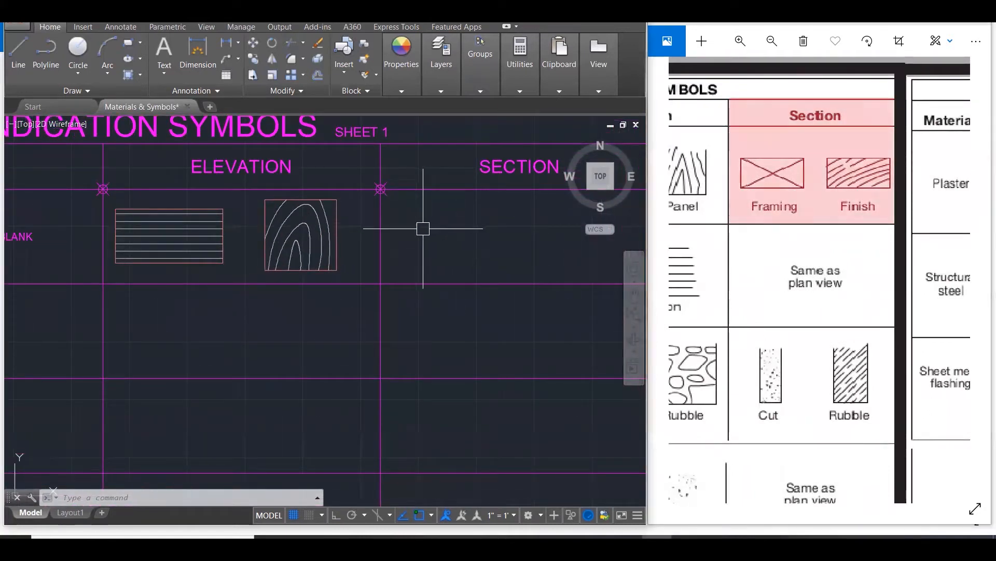
text(rec)
key(Return)
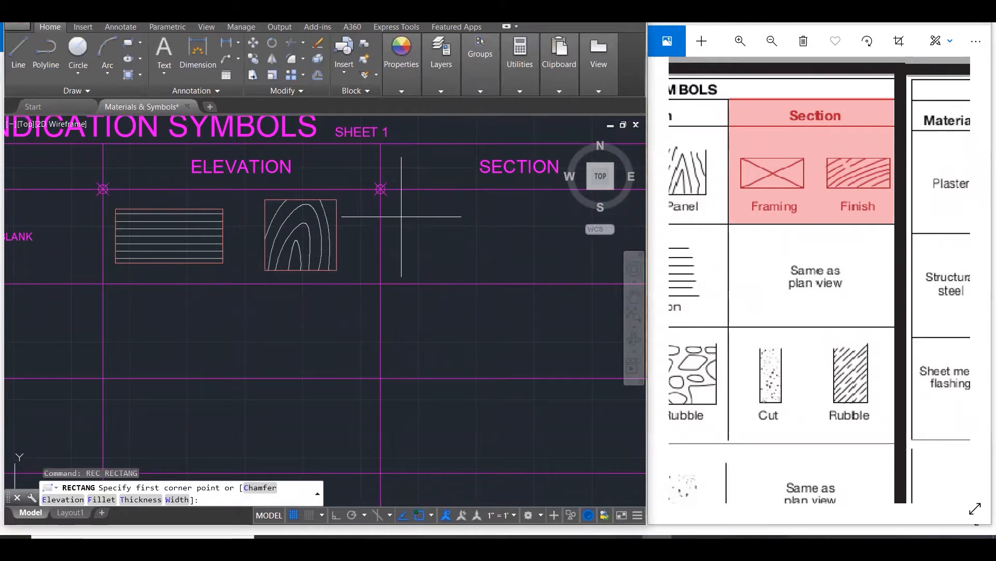
click(401, 216)
click(504, 262)
key(Escape)
key(Escape)
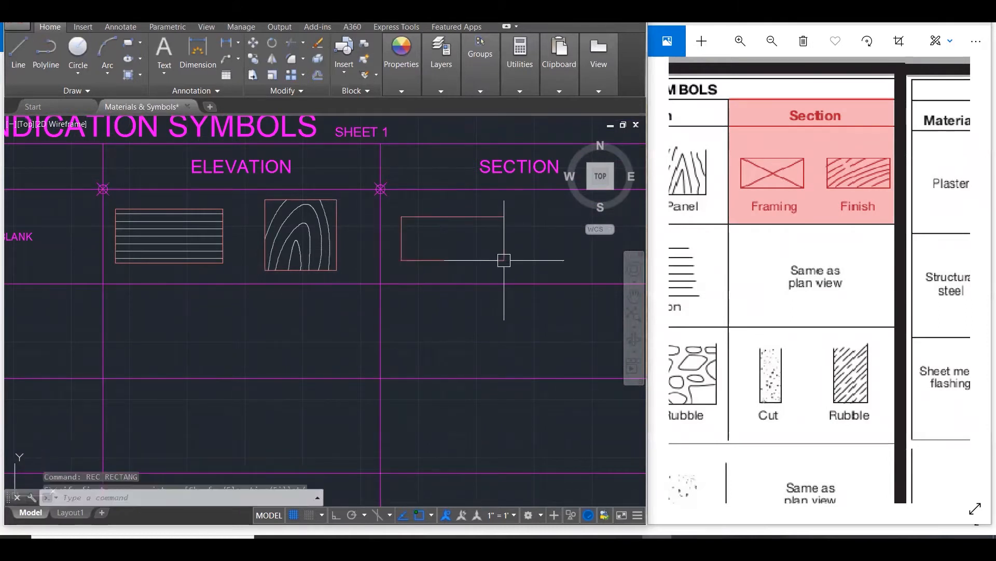
Copy the framing rectangle horizontally to the right within the same Section cell for the finish symbol.
scroll(352, 284, down, 2)
scroll(522, 251, up, 2)
key(Escape)
text(c)
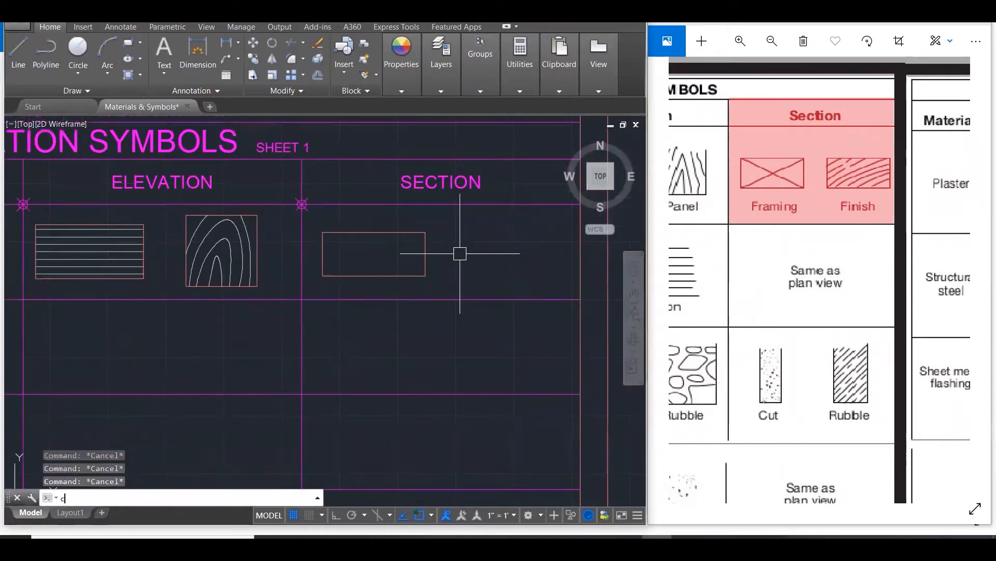
text(o)
key(Return)
click(322, 254)
key(Return)
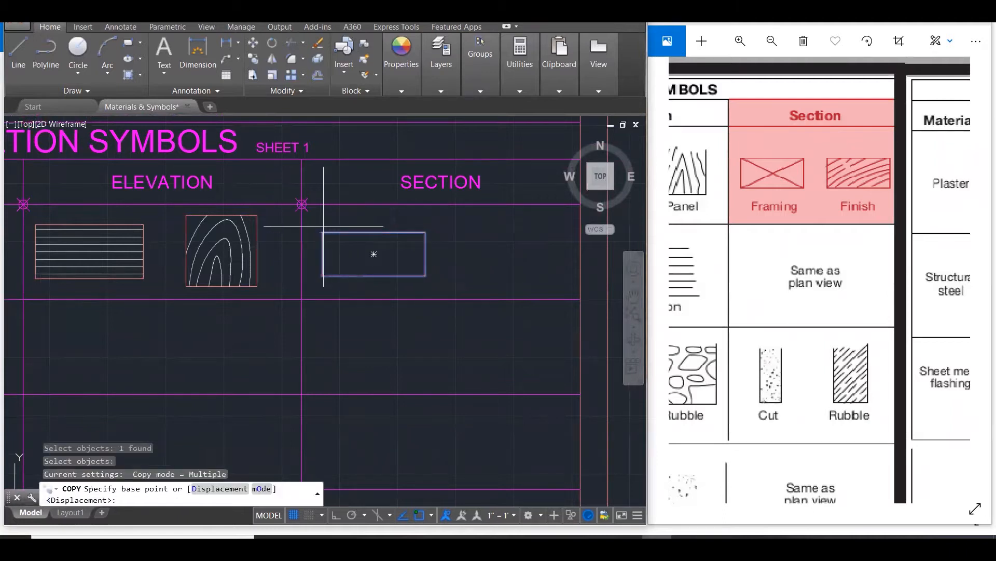
click(322, 232)
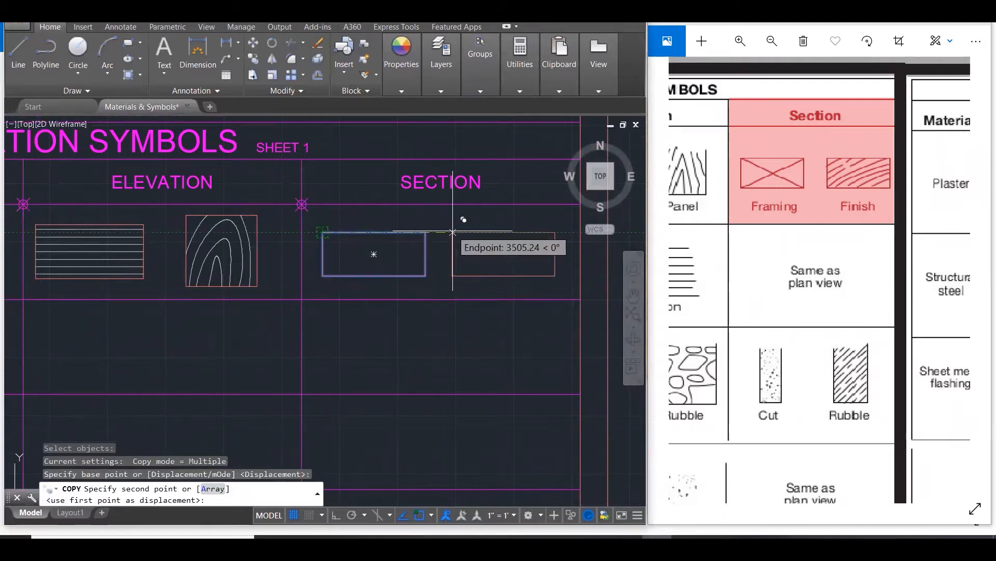
click(454, 232)
key(Escape)
key(Escape)
key(Escape)
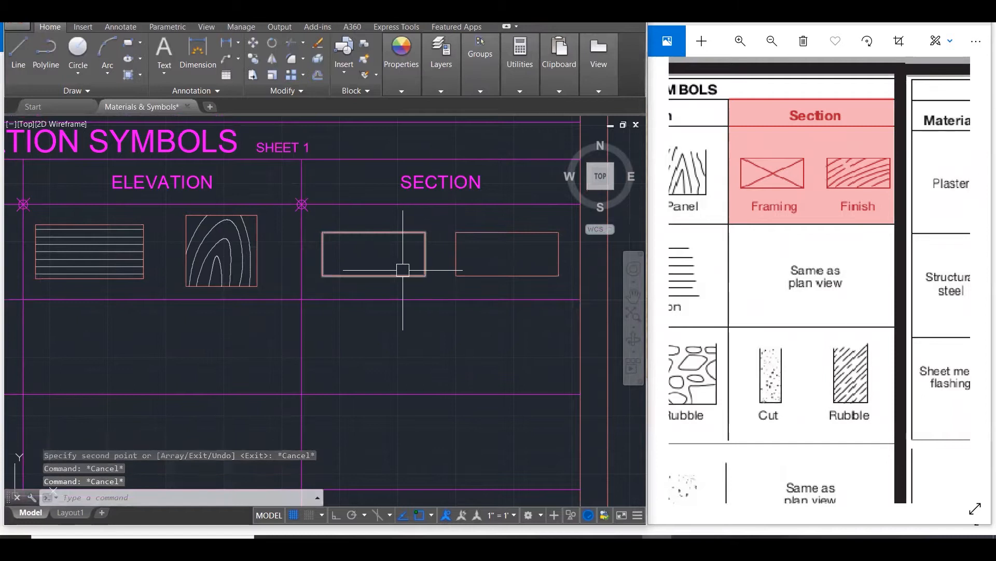
Draw two diagonal lines connecting the opposite corners of the left rectangle to form the framing symbol's cross.
text(l)
key(Return)
click(322, 232)
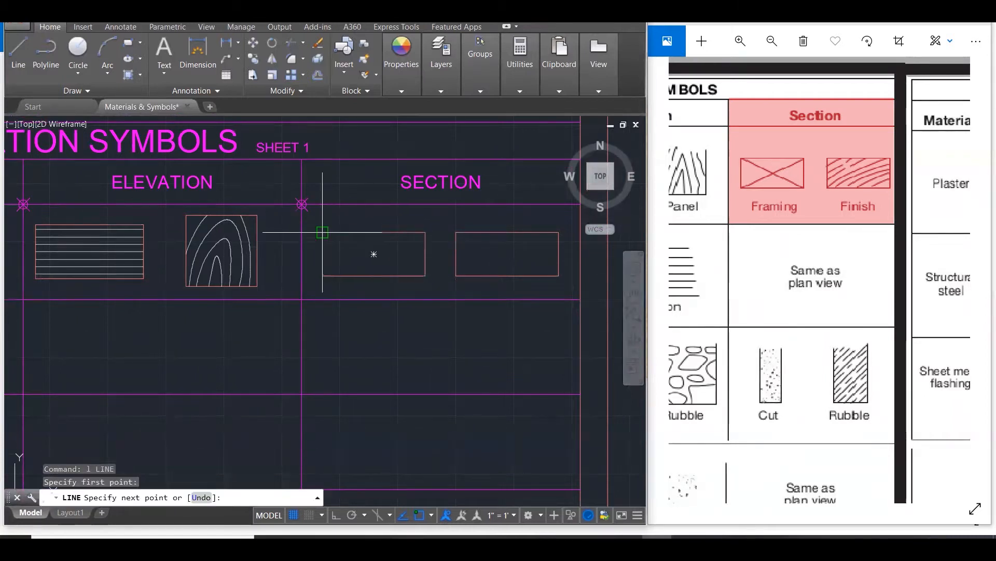
click(426, 276)
key(Return)
key(Return)
click(422, 234)
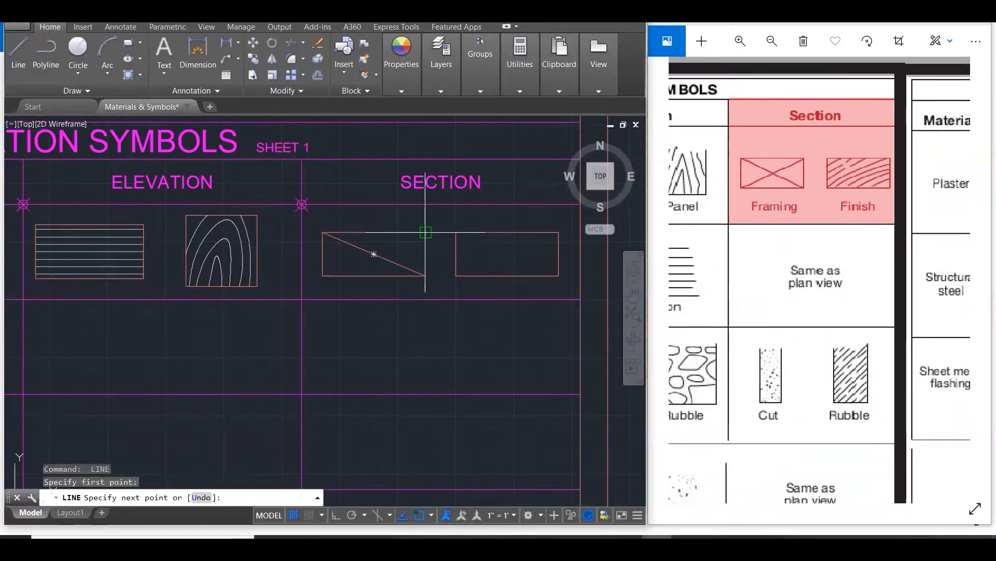
click(323, 276)
key(Escape)
key(Escape)
key(Escape)
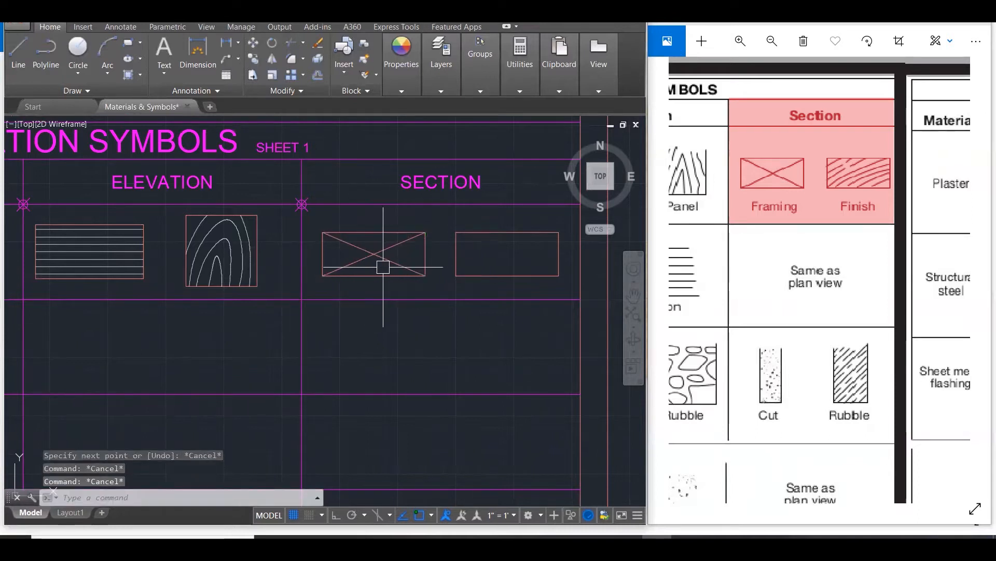
Move the two crossing diagonal lines of the framing symbol to the HATCH layer.
scroll(383, 267, up, 1)
click(383, 267)
click(361, 251)
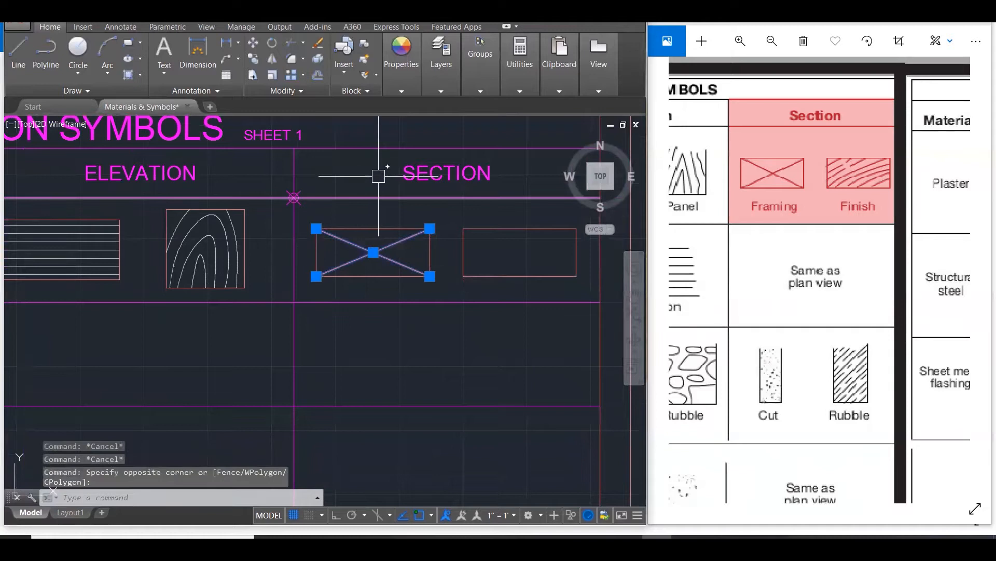
click(458, 83)
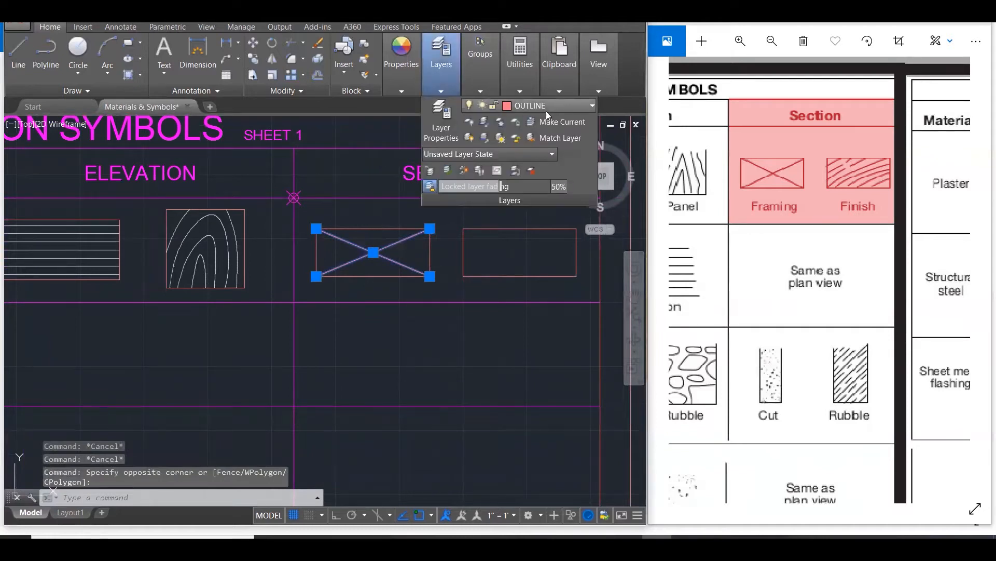
click(549, 109)
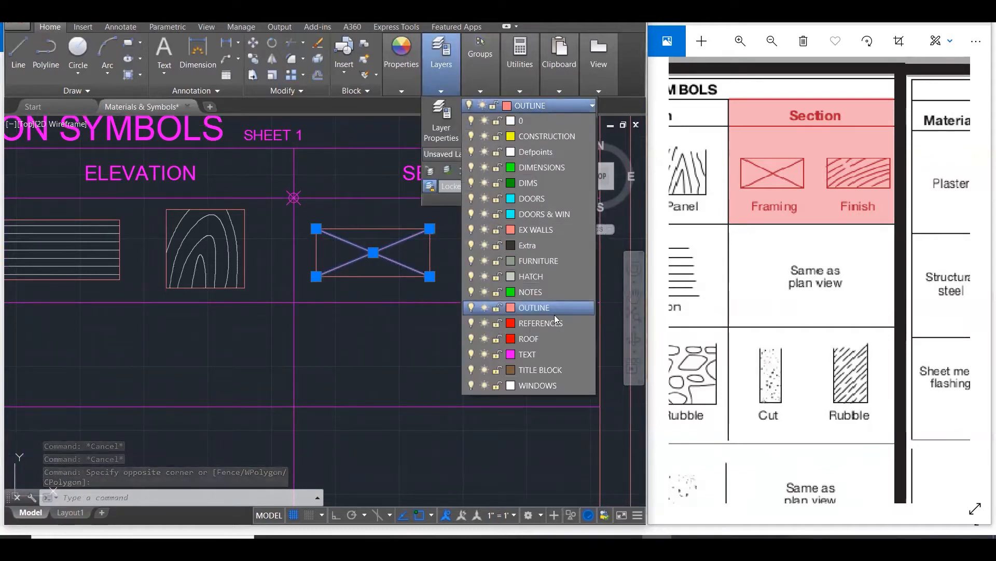
click(542, 275)
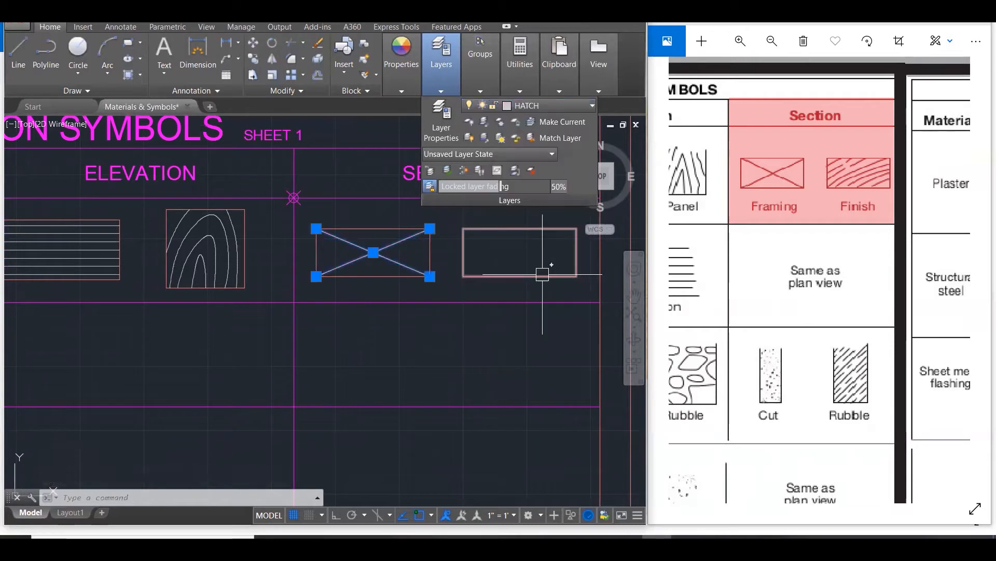
key(Escape)
key(Escape)
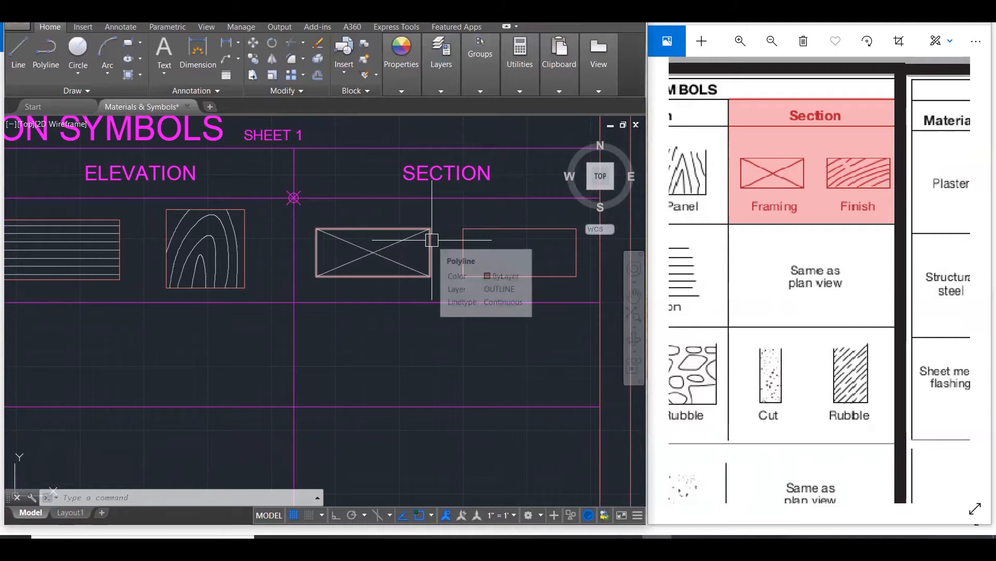
text(SPL)
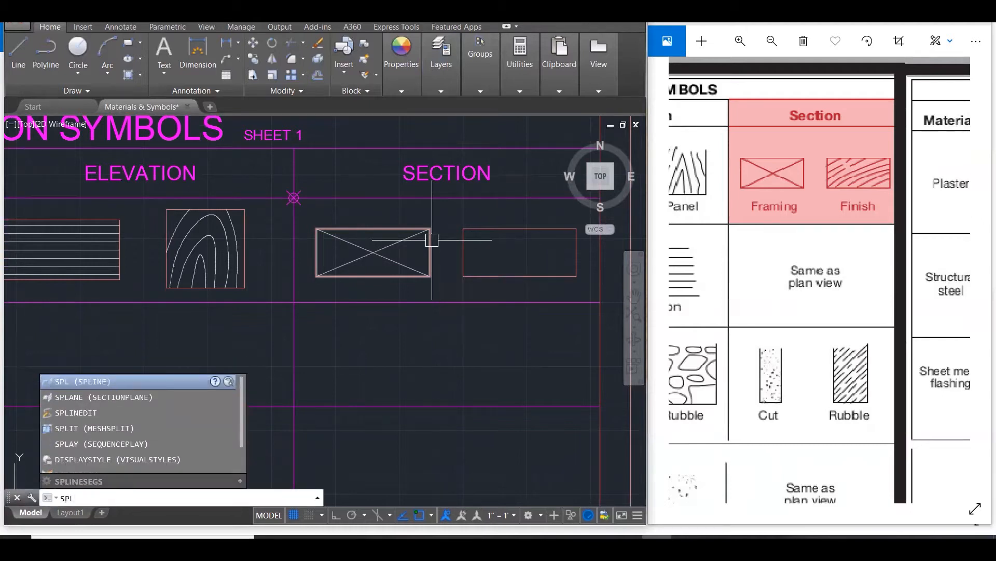
key(Return)
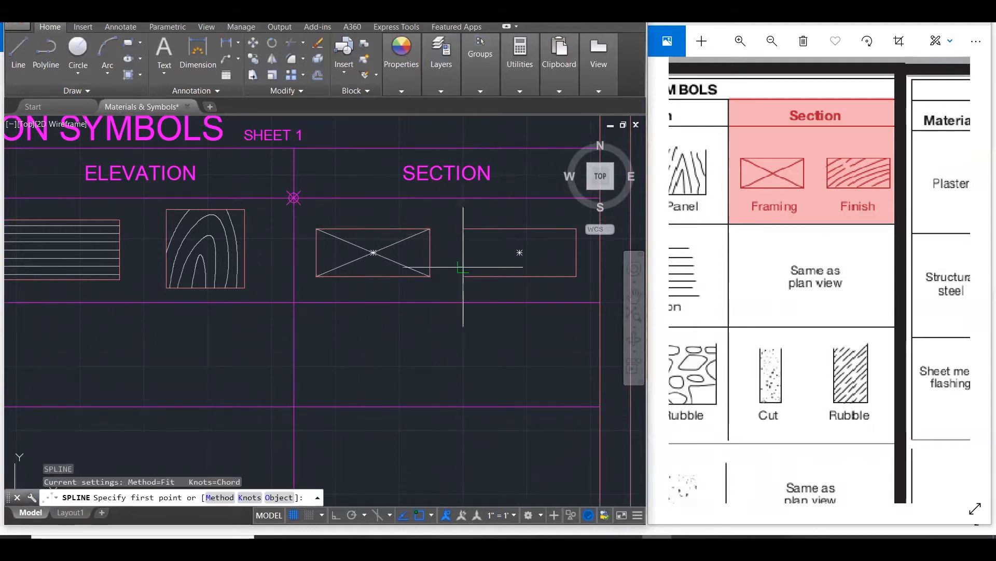
scroll(458, 245, up, 1)
click(458, 244)
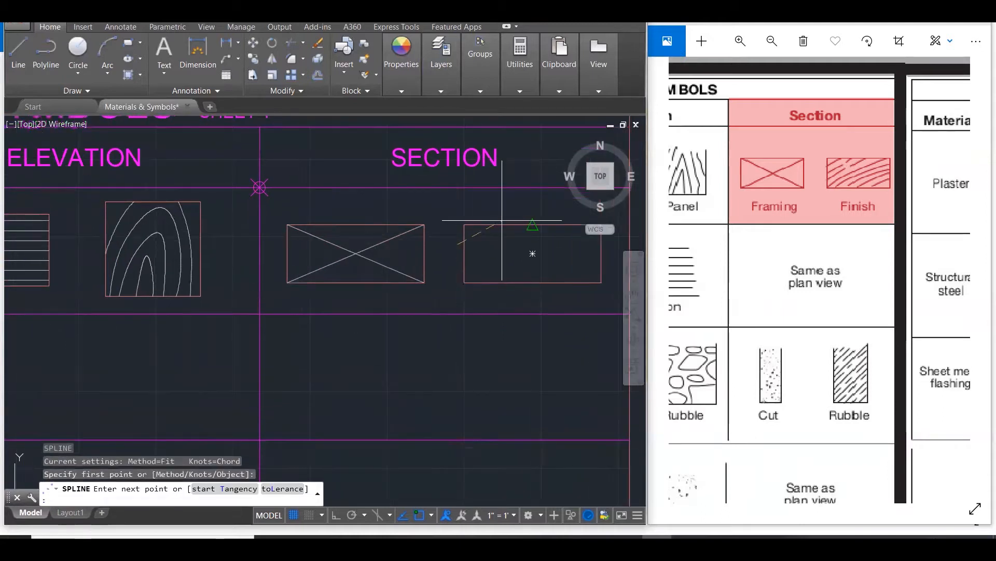
click(509, 211)
click(523, 210)
key(Escape)
Draw a spline rising diagonally across the upper-left corner of the finish rectangle, extending past its left and top edges.
key(Return)
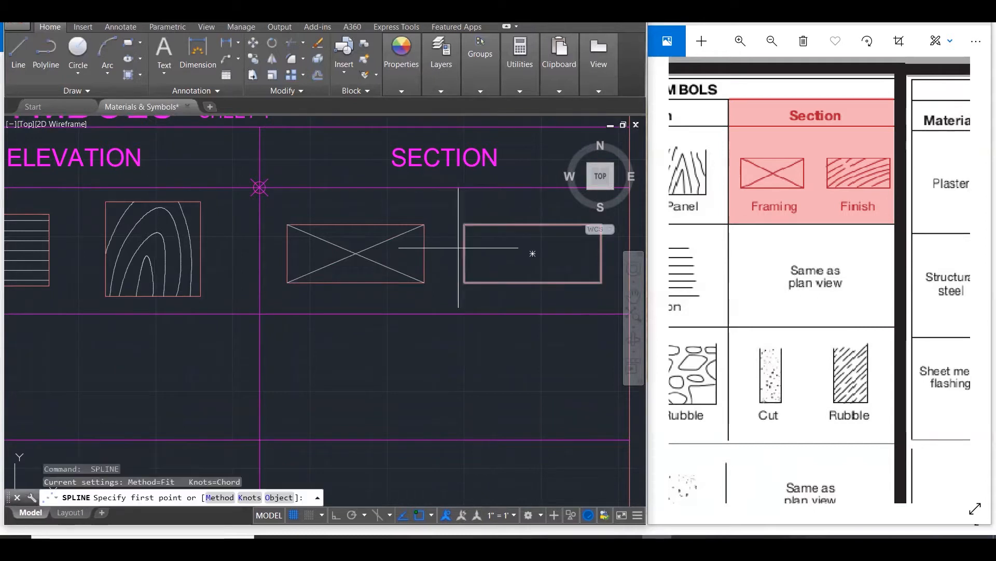
click(453, 247)
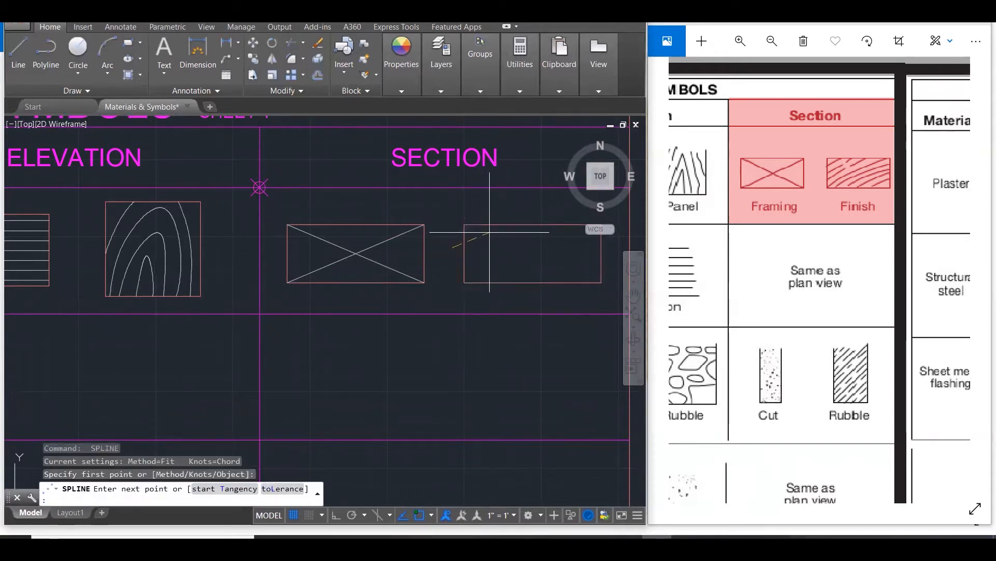
click(481, 234)
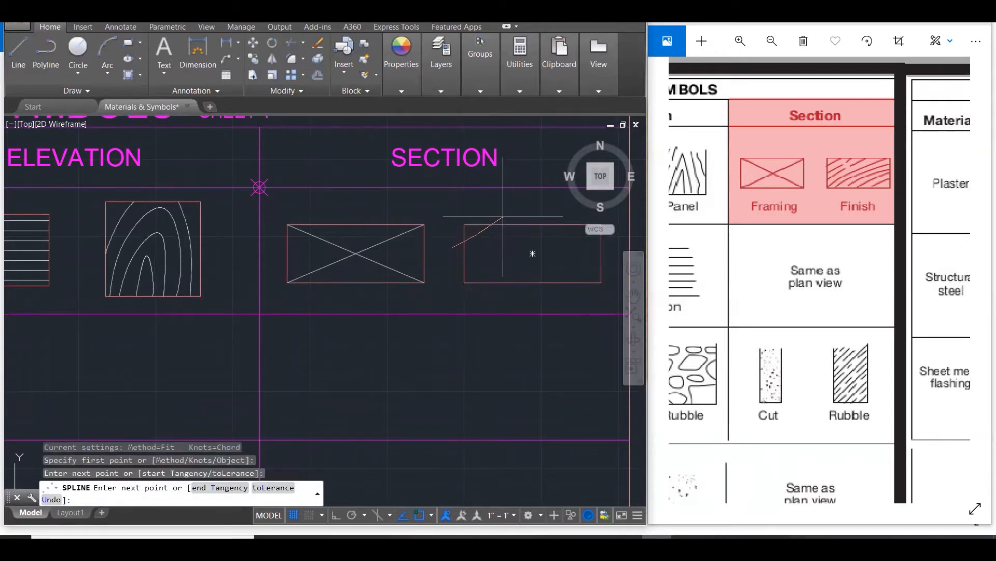
click(511, 214)
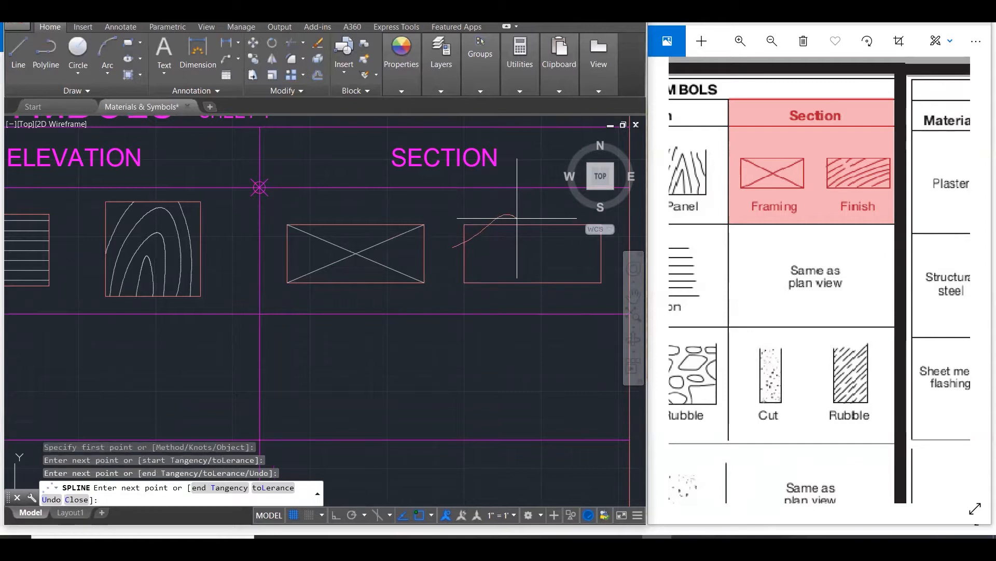
click(518, 212)
key(Return)
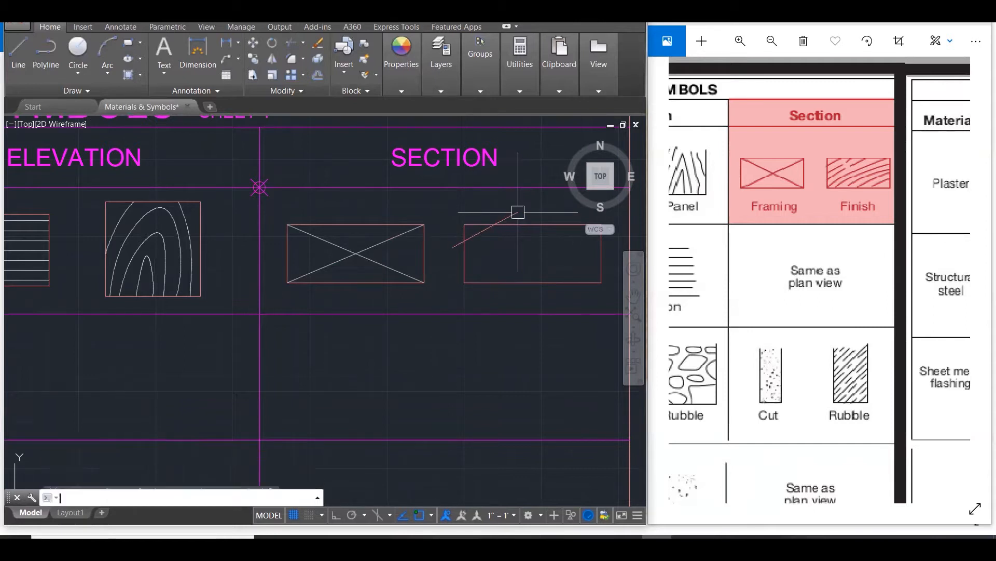
Draw a second grain spline just below the first, curving from outside the finish rectangle's left edge past its top edge.
scroll(471, 249, up, 2)
key(Return)
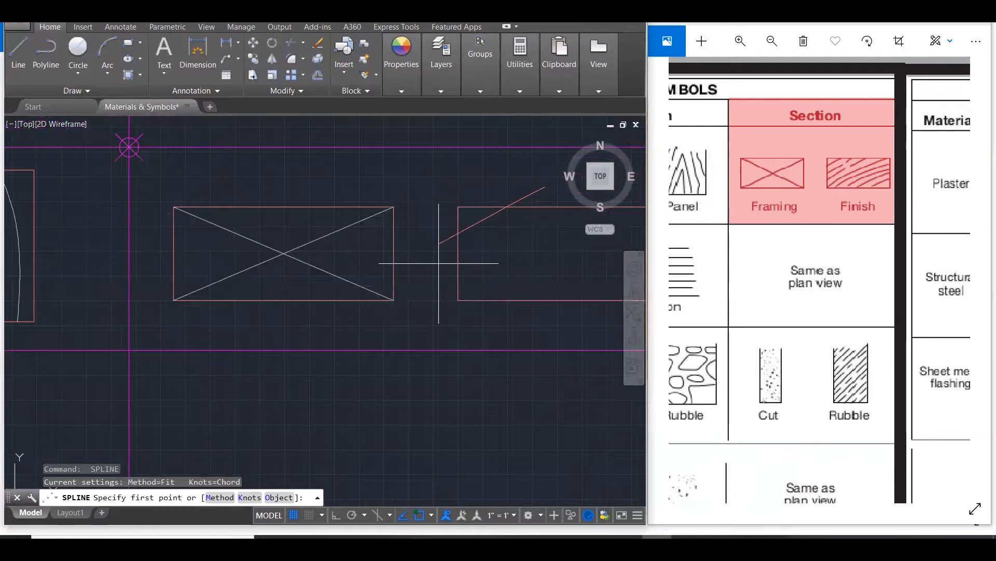
click(439, 262)
click(488, 237)
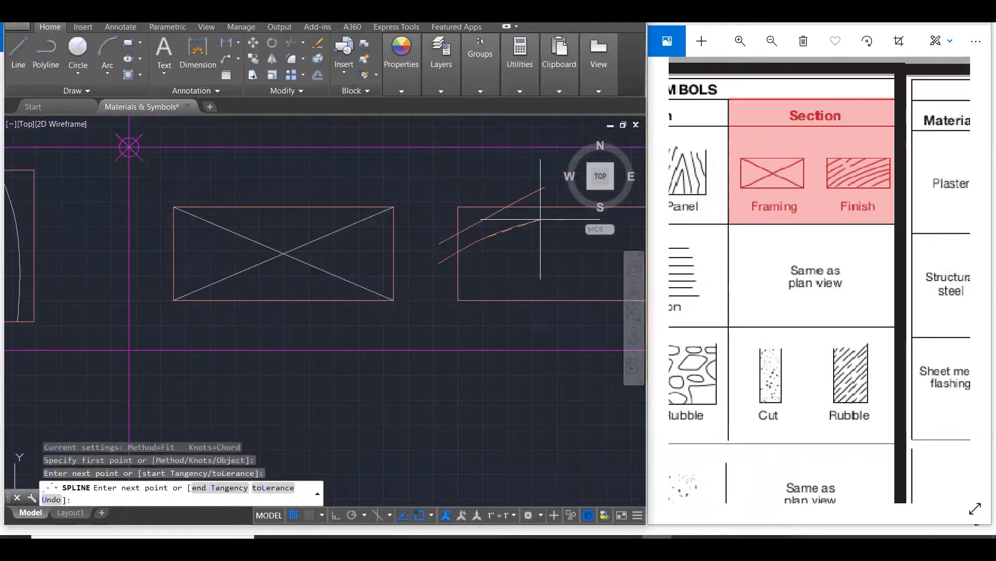
click(540, 220)
scroll(499, 209, down, 2)
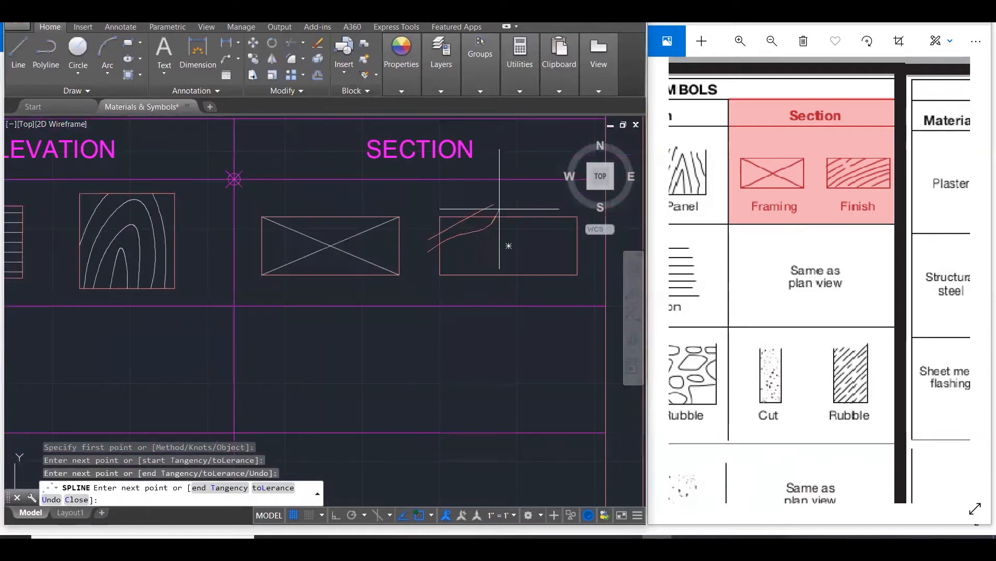
click(531, 210)
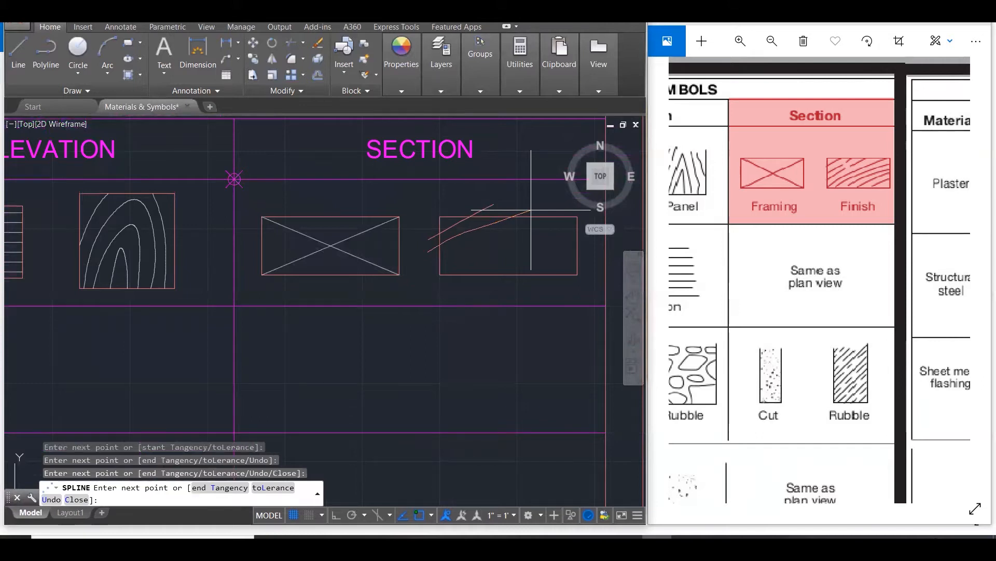
key(Return)
Draw a third, longer wavy grain spline below the second, from outside the left edge to above the finish rectangle's top edge.
scroll(456, 262, up, 1)
key(Return)
click(422, 259)
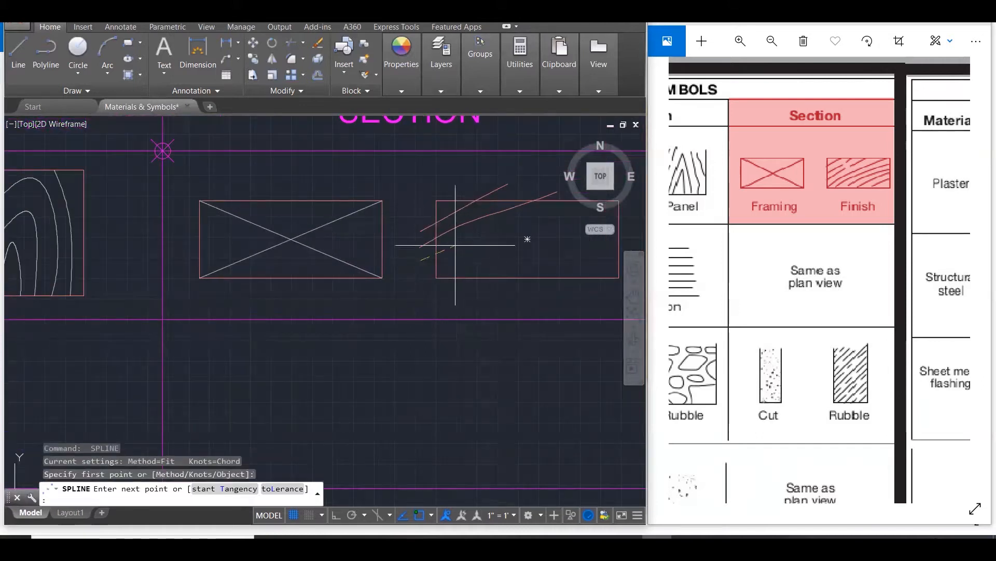
click(482, 235)
click(543, 213)
scroll(530, 227, down, 2)
scroll(519, 218, down, 2)
scroll(468, 224, up, 3)
scroll(451, 225, up, 1)
click(500, 225)
key(Return)
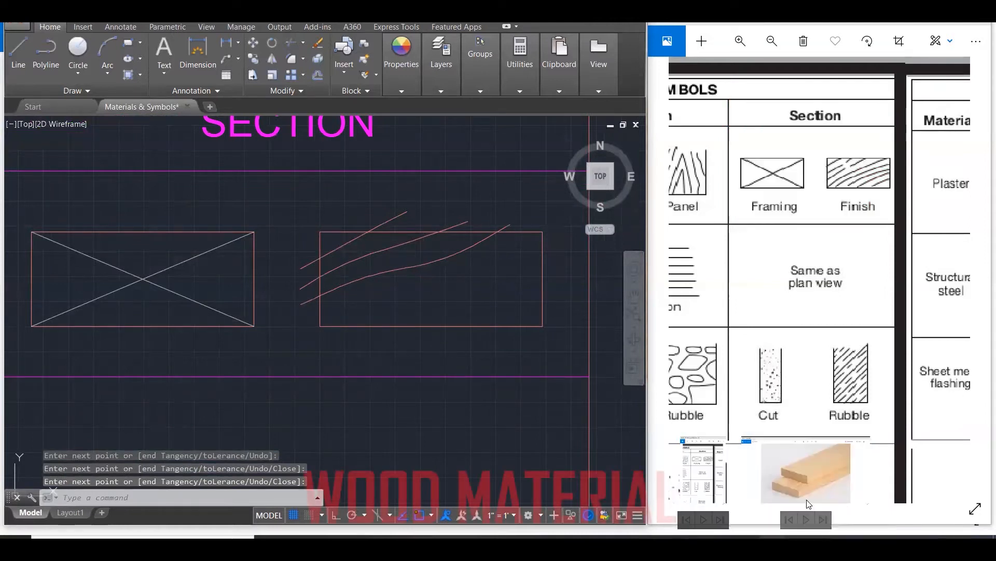
Switch to the wood material photo in the image viewer and examine the grain on the boards' cut ends.
click(806, 500)
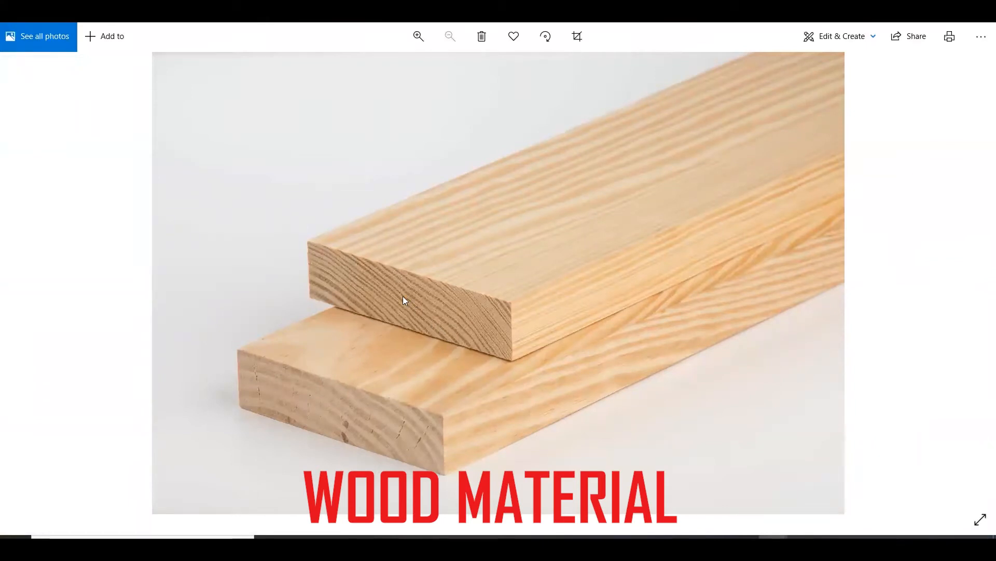
scroll(336, 276, up, 2)
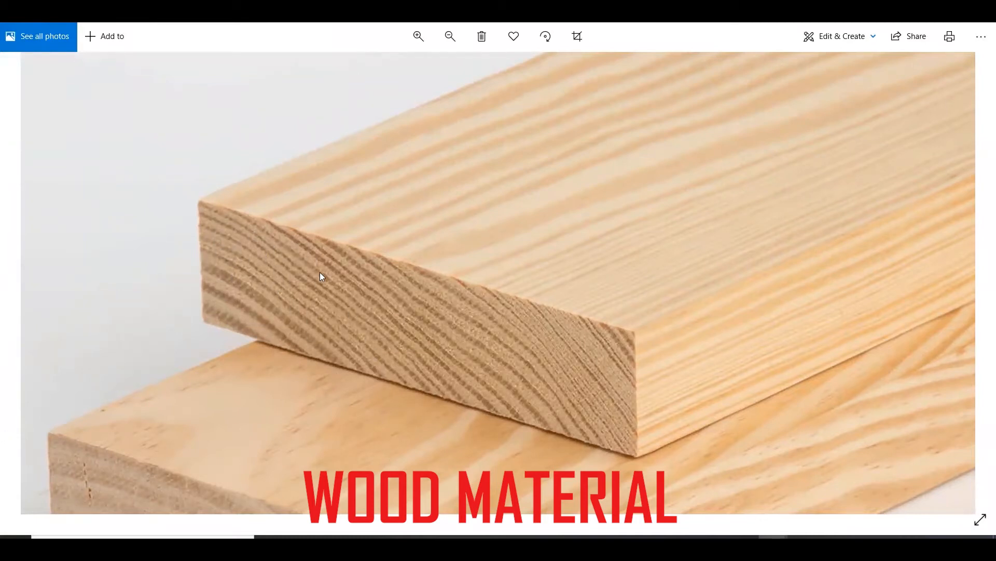
scroll(563, 375, down, 2)
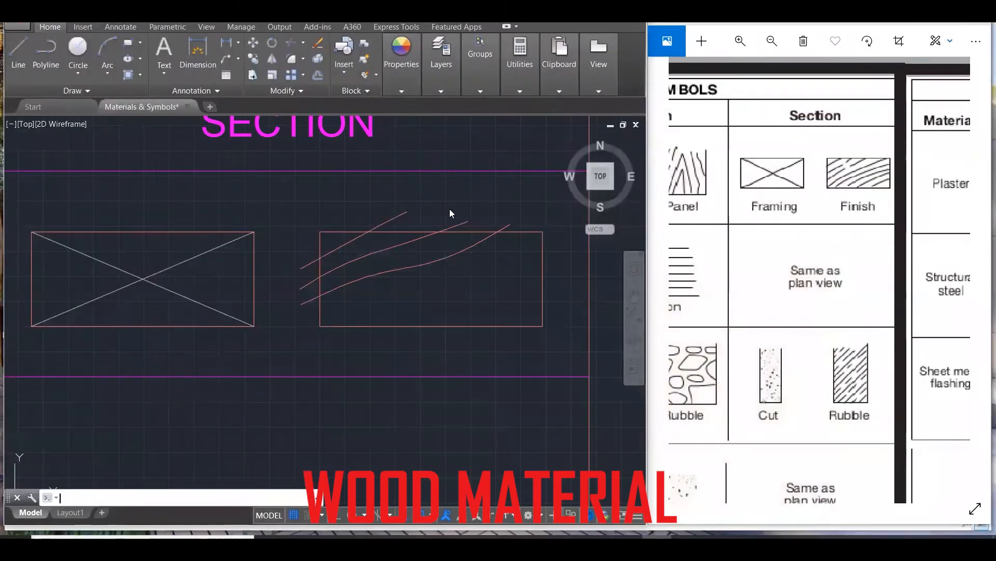
Back in the drawing, draw a fourth wavy grain spline from the finish rectangle's lower-left corner to just above its upper-right corner.
key(Return)
click(306, 323)
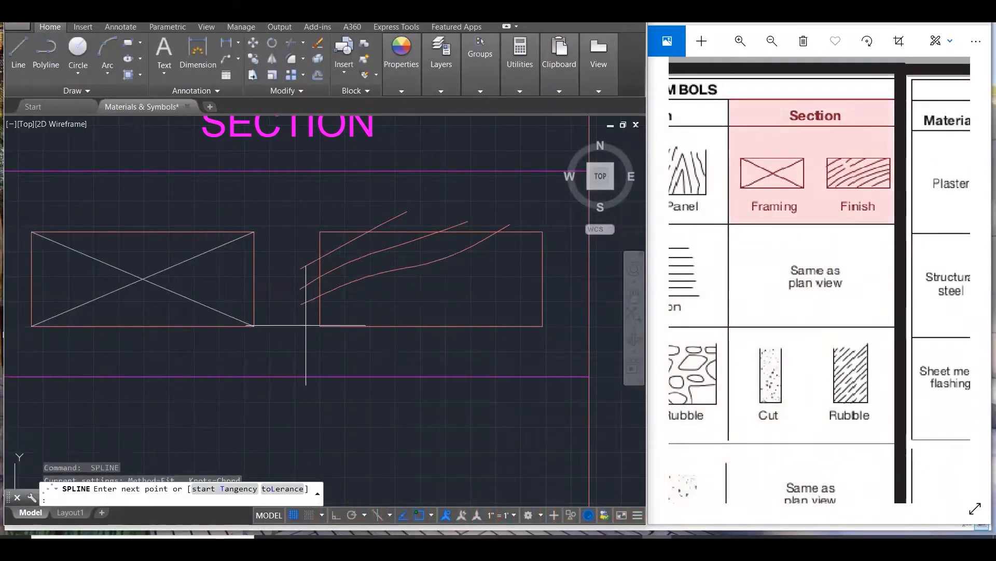
click(433, 287)
click(461, 280)
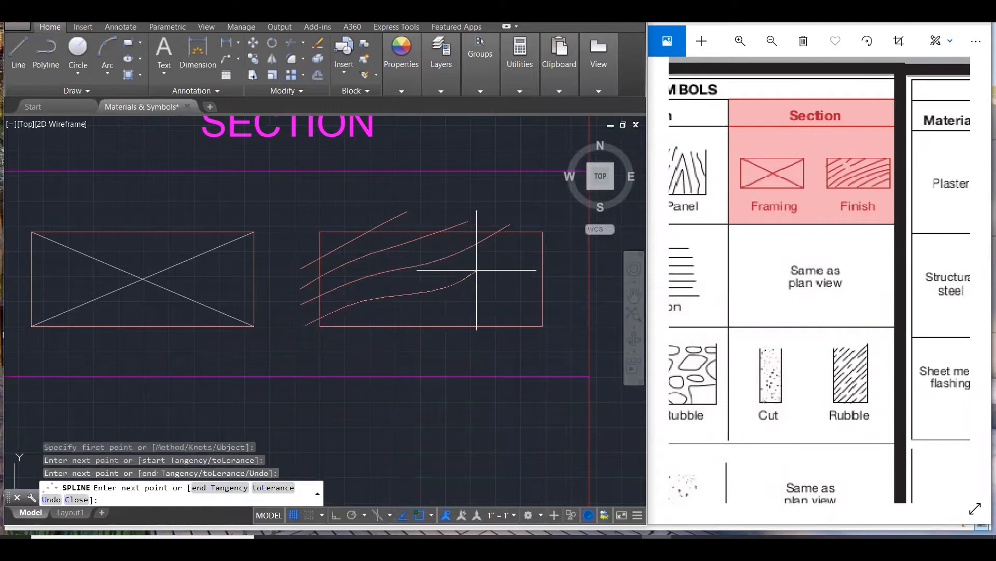
click(501, 253)
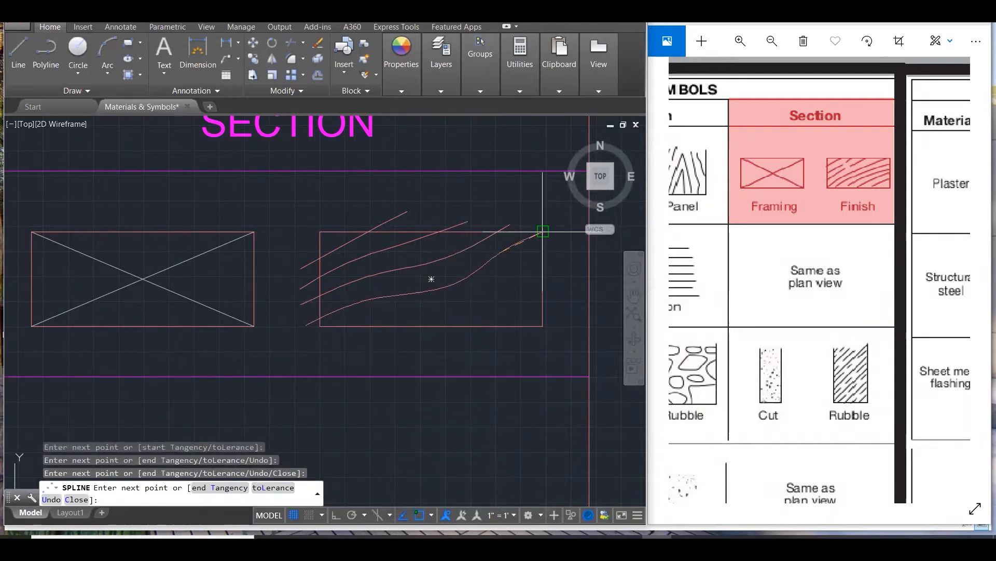
click(543, 217)
key(Return)
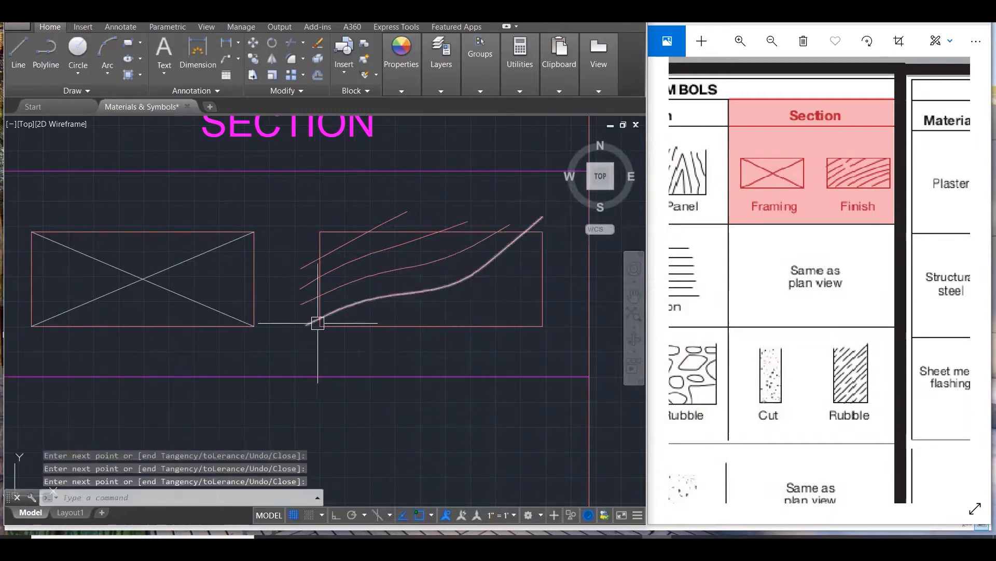
Draw a fifth grain spline from below the finish rectangle's bottom edge, curving up to near its right edge.
key(Return)
click(325, 338)
click(371, 310)
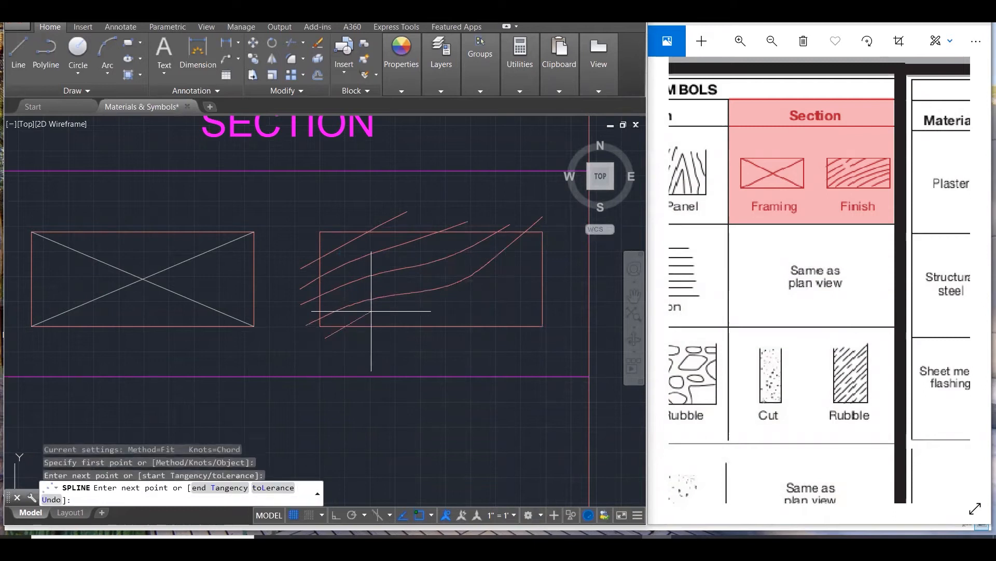
click(435, 306)
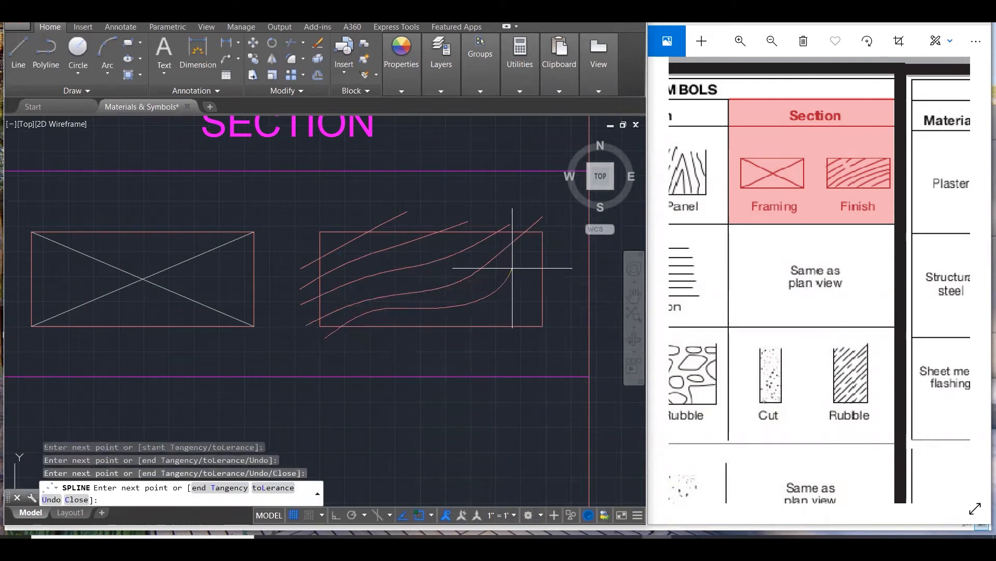
click(528, 248)
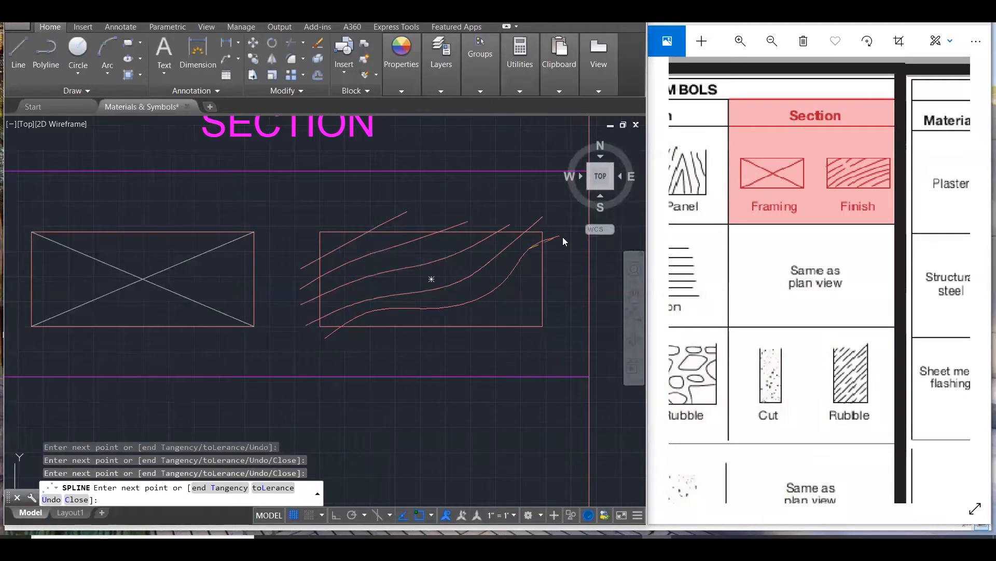
key(Return)
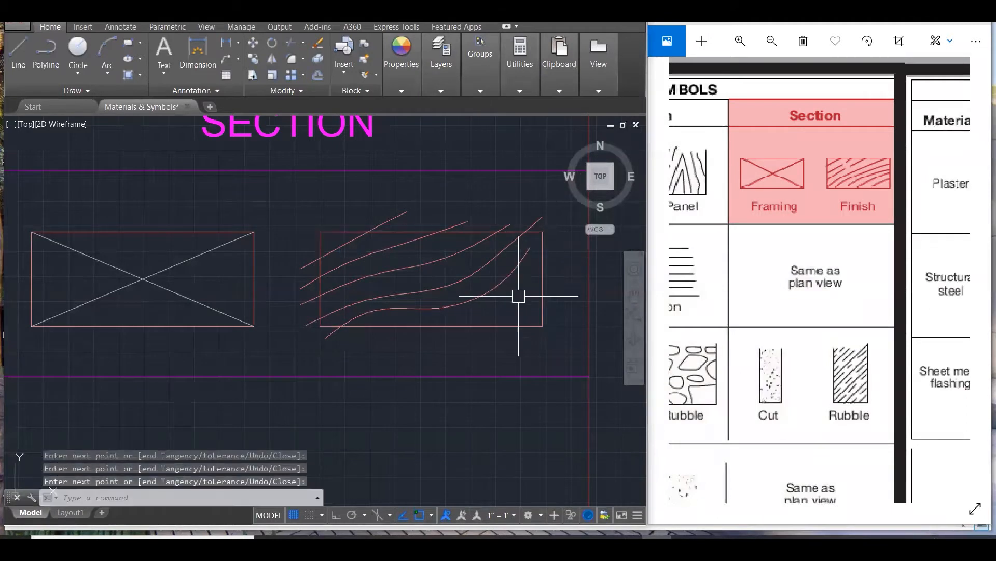
Stretch the fifth spline's end beyond the finish rectangle's right edge and raise its neighbouring fit point to follow the grain above.
click(526, 255)
click(530, 247)
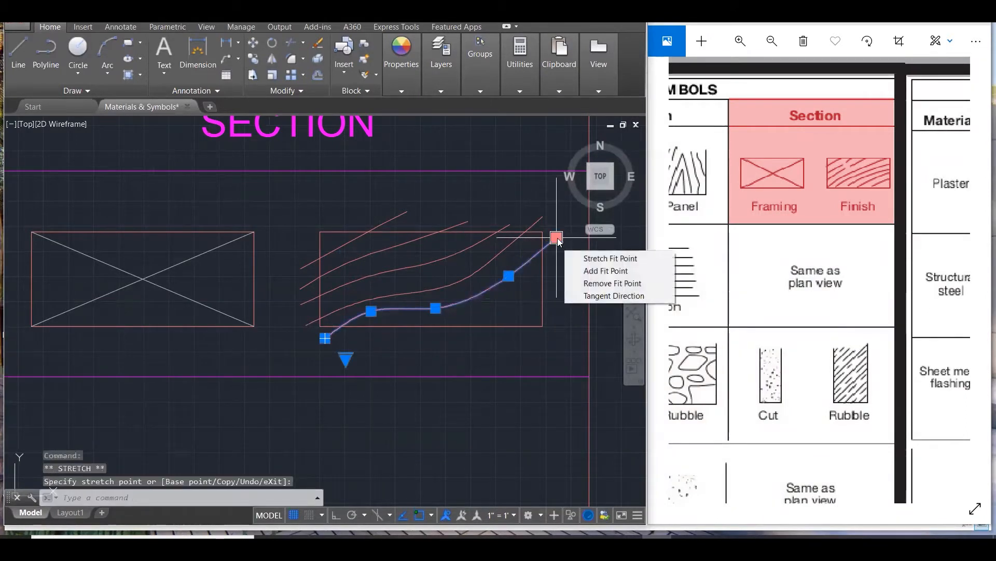
click(567, 239)
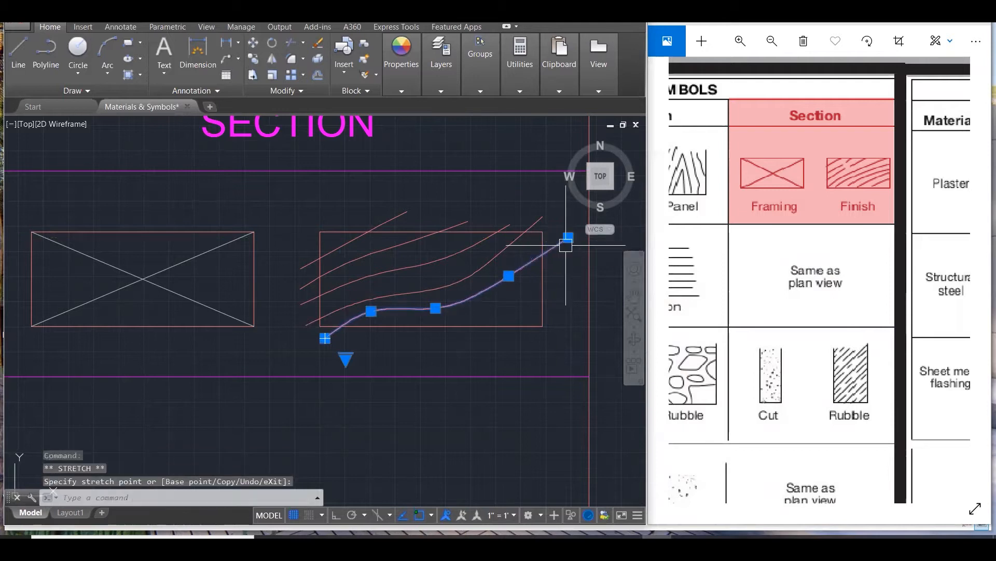
click(508, 276)
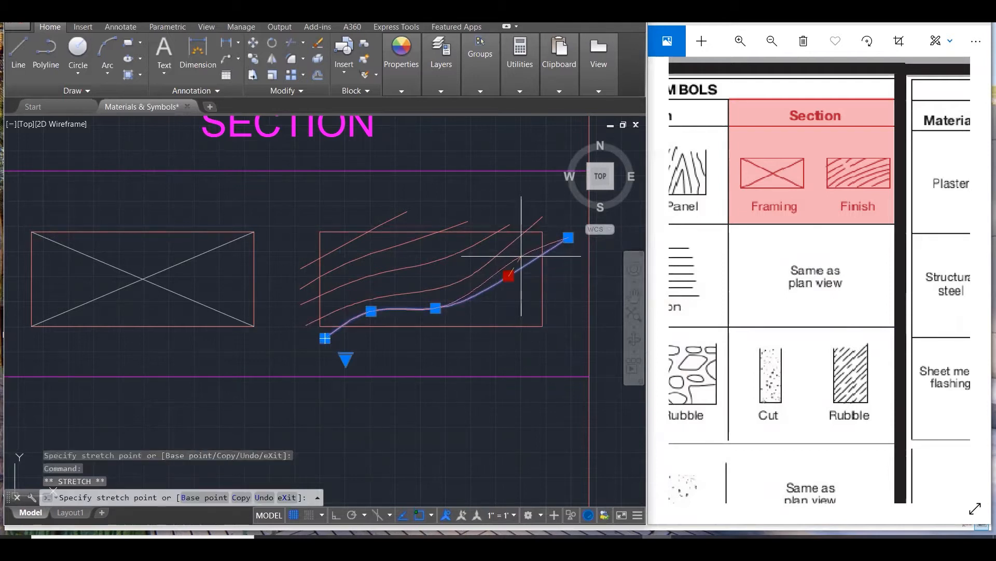
click(522, 256)
key(Escape)
key(space)
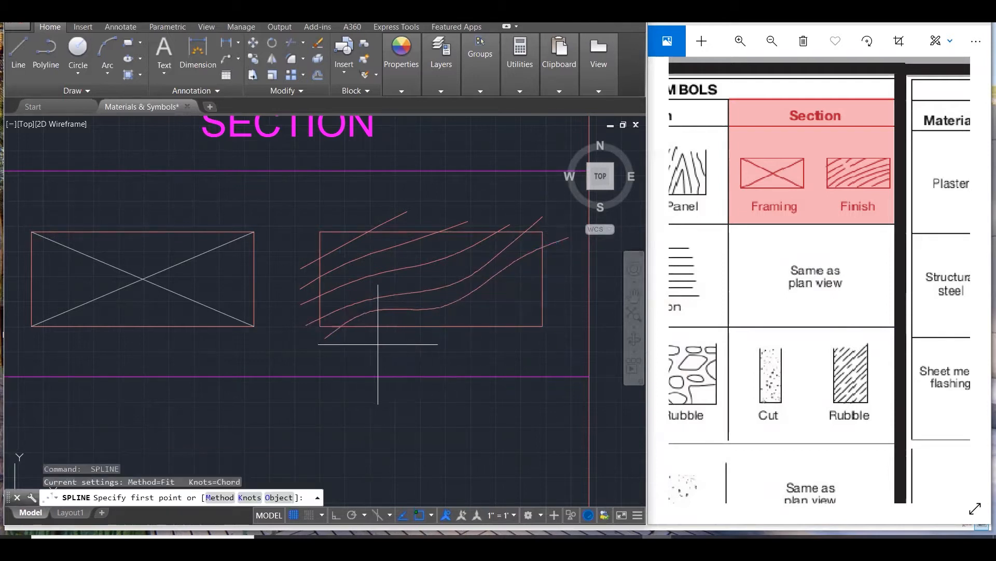
click(371, 342)
click(418, 321)
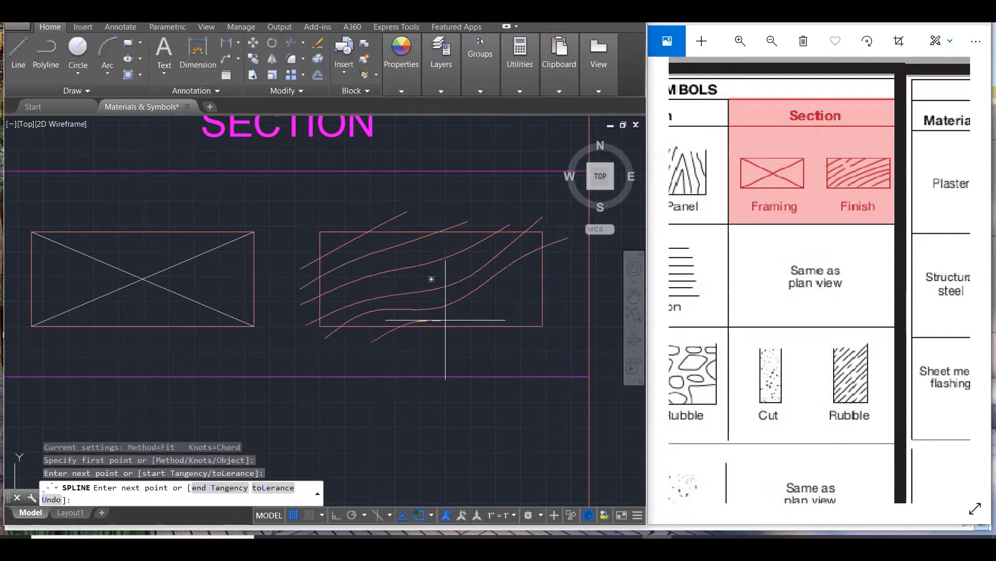
click(475, 308)
click(515, 282)
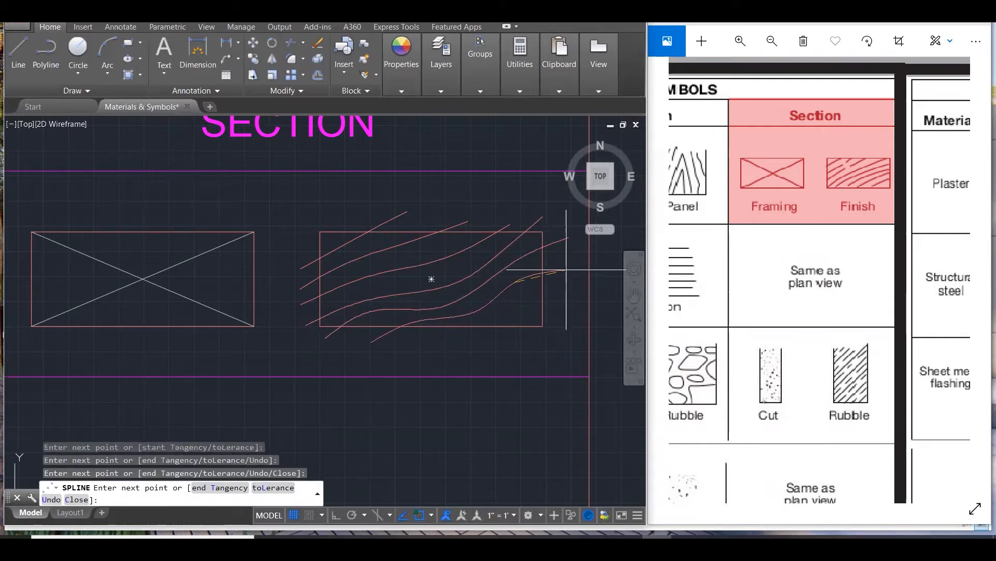
key(Escape)
Draw a sixth wavy grain spline from below the finish rectangle's bottom edge, following the grain above, to beyond its right edge.
key(Return)
click(365, 333)
click(424, 318)
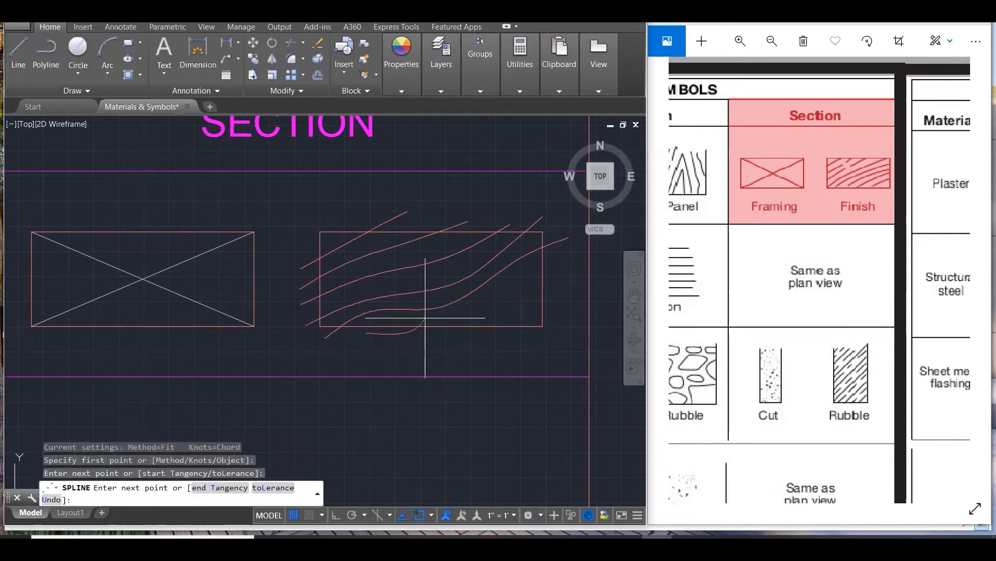
click(488, 307)
click(521, 282)
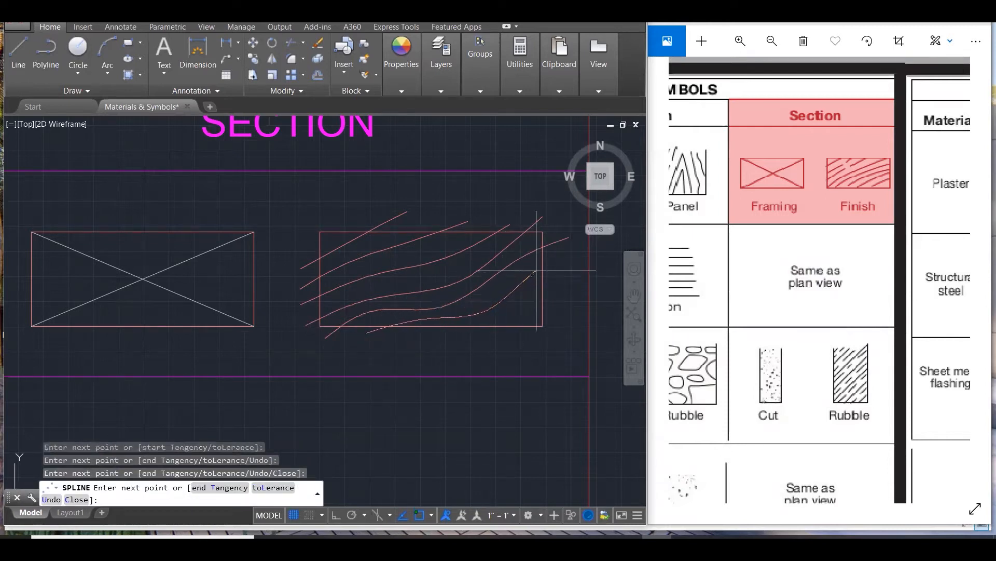
click(570, 262)
key(Return)
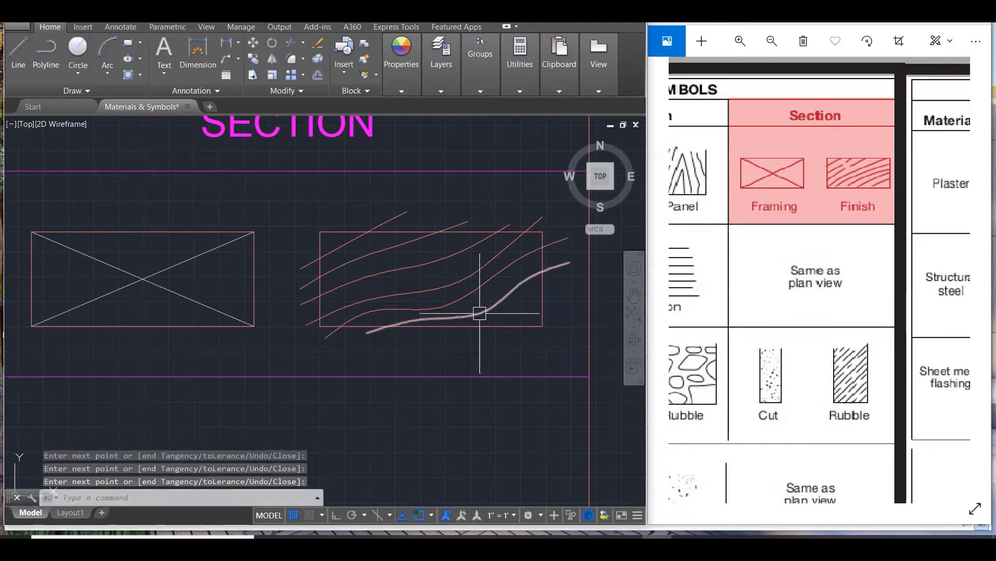
Draw a short seventh grain spline across the finish rectangle's lower-right corner, from beyond the right edge to below the bottom edge.
key(Return)
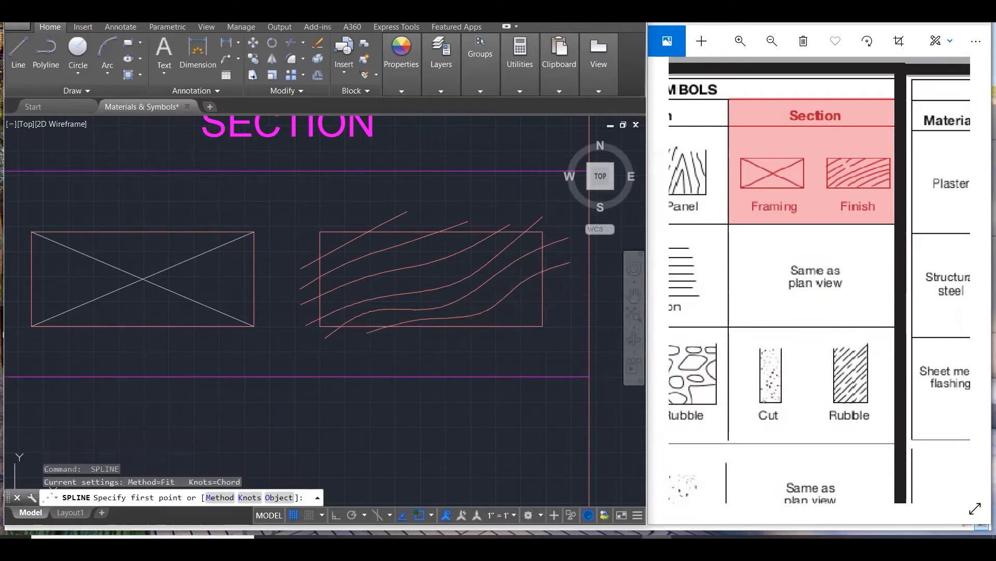
click(555, 284)
click(510, 306)
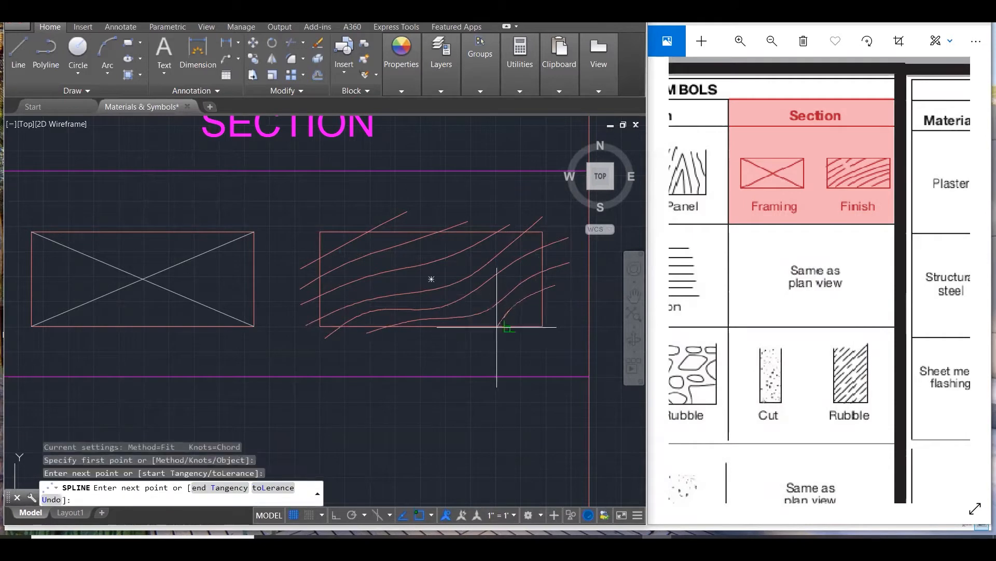
click(478, 336)
key(Escape)
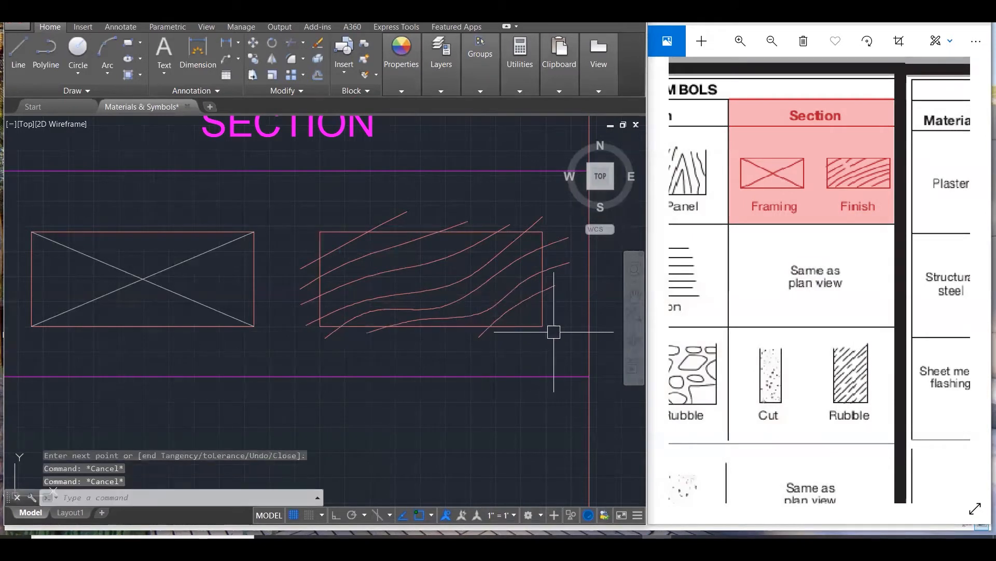
Trim the grain splines where they extend above the finish rectangle's top edge and beyond its right edge.
text(tr)
key(Return)
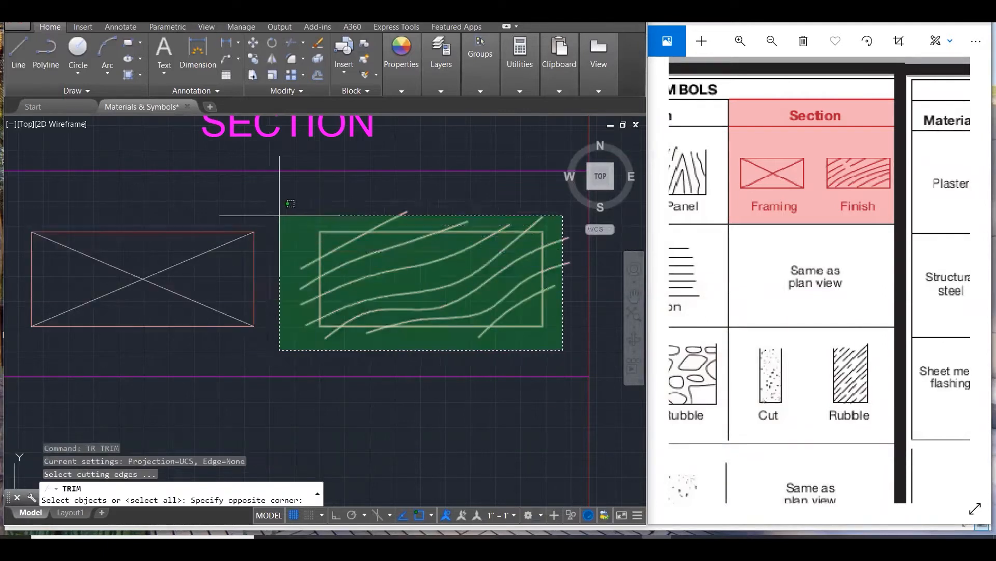
click(314, 216)
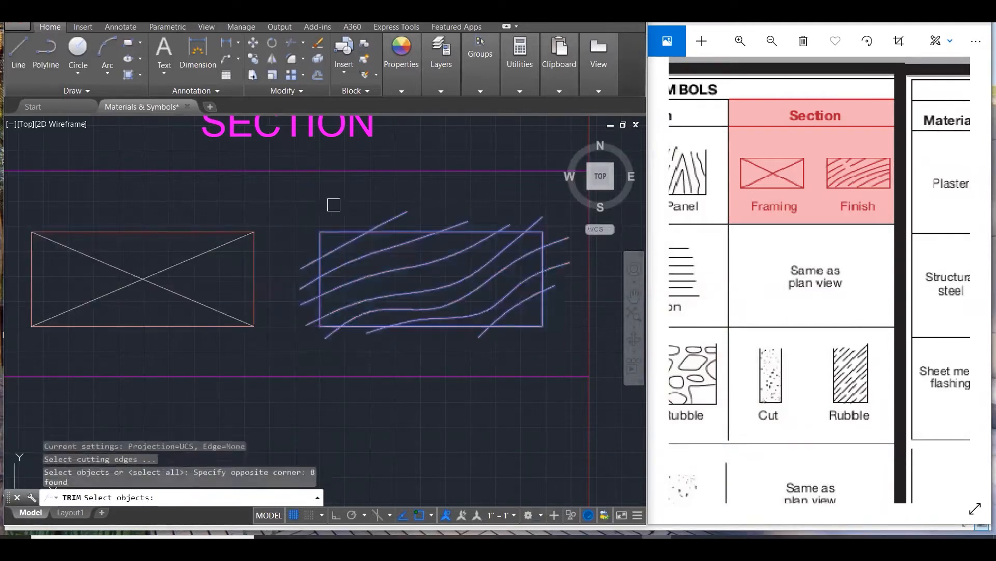
click(557, 220)
click(341, 220)
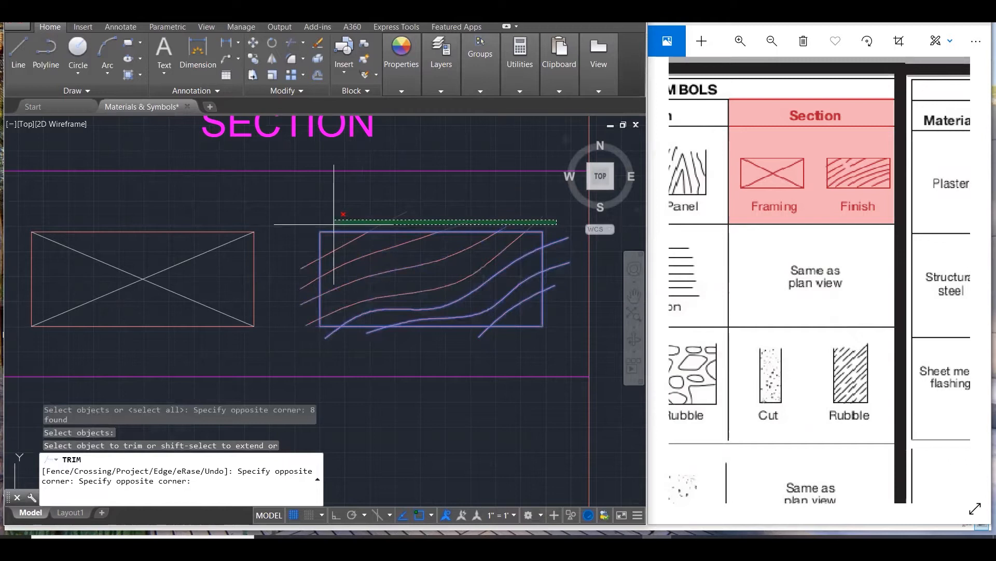
click(557, 207)
click(554, 362)
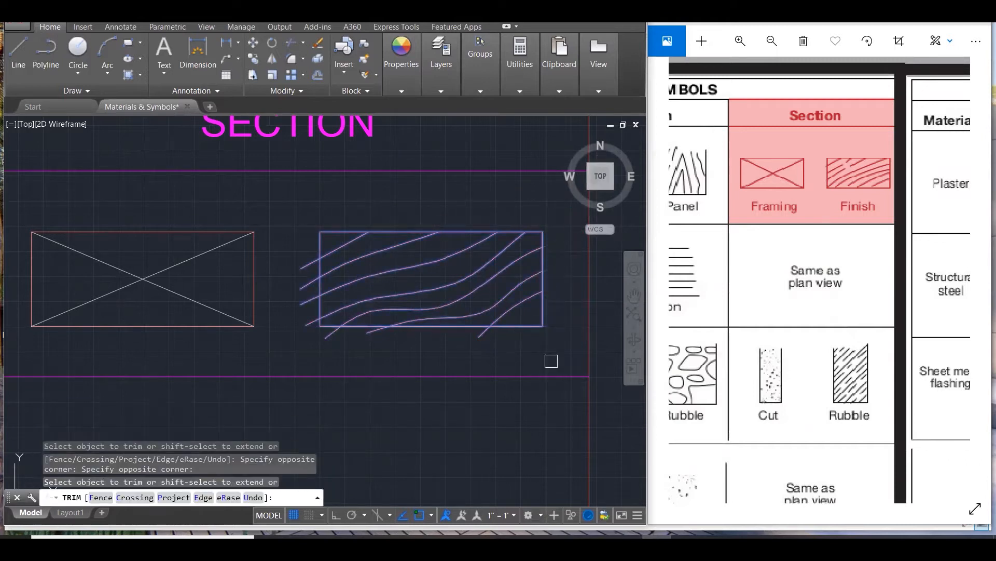
Trim the spline ends that protrude below the finish rectangle's bottom edge and past its left edge.
click(544, 347)
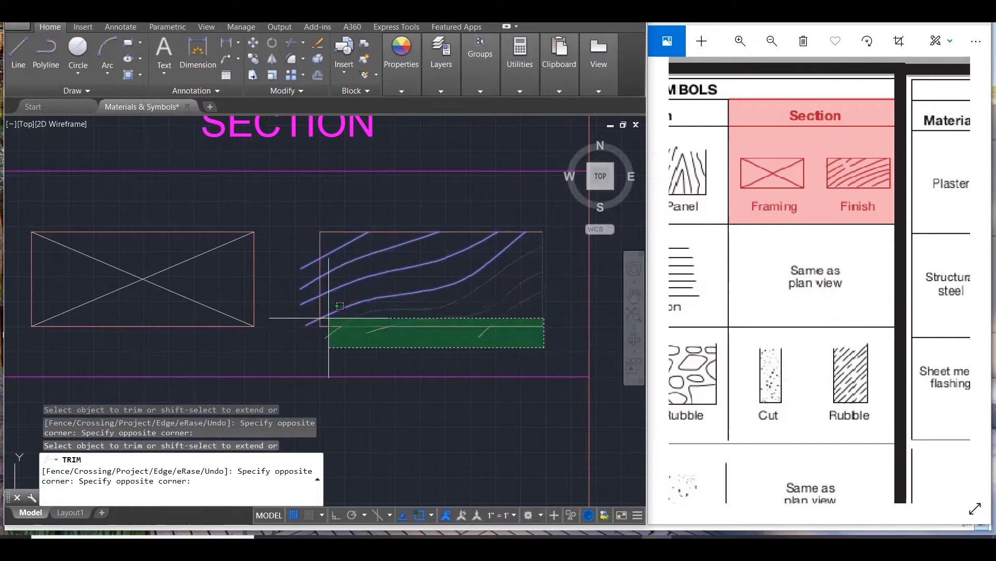
click(294, 334)
click(308, 344)
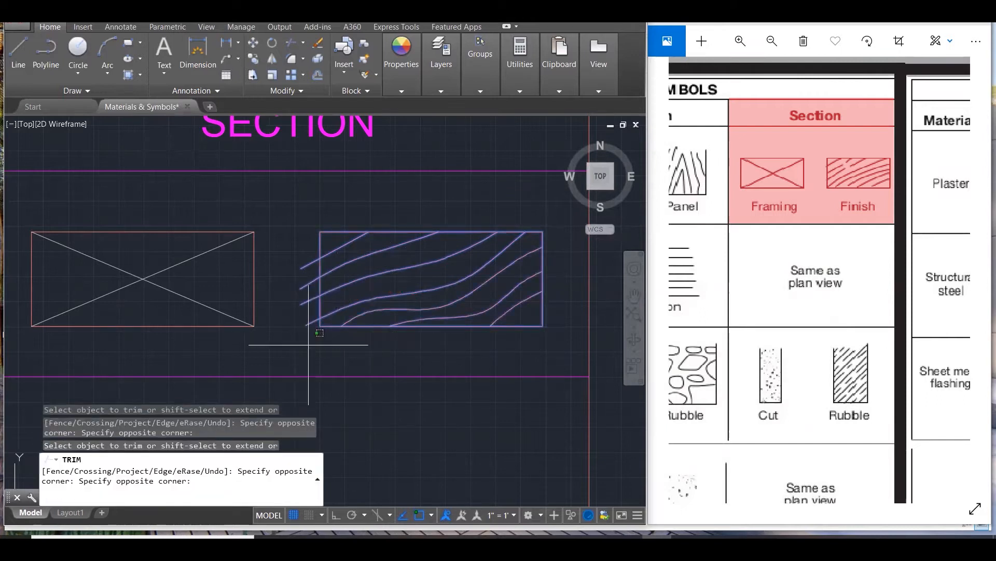
key(Escape)
key(Escape)
key(Escape)
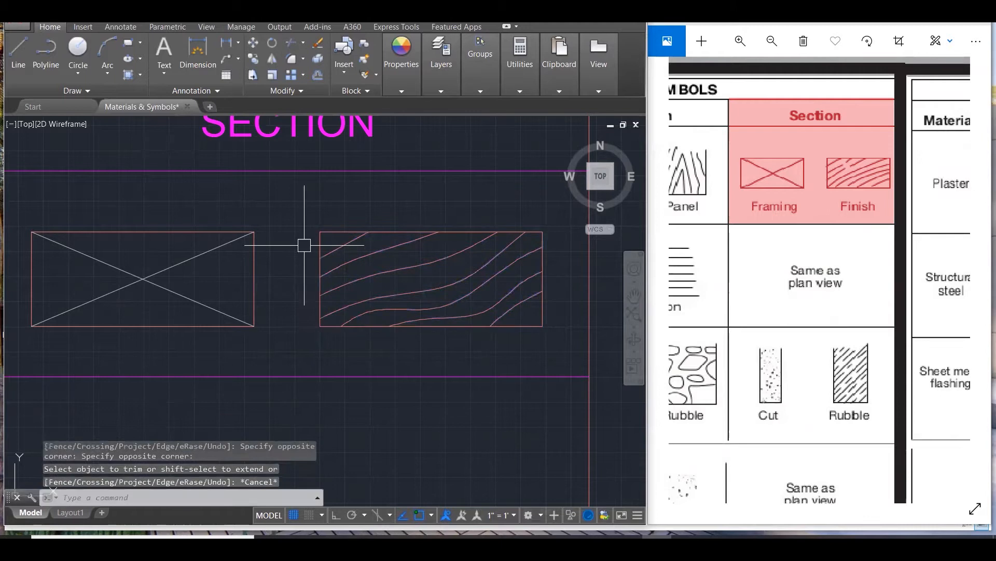
Match the properties of all the finish symbol's grain splines to the white diagonal line of the framing symbol.
scroll(449, 317, down, 1)
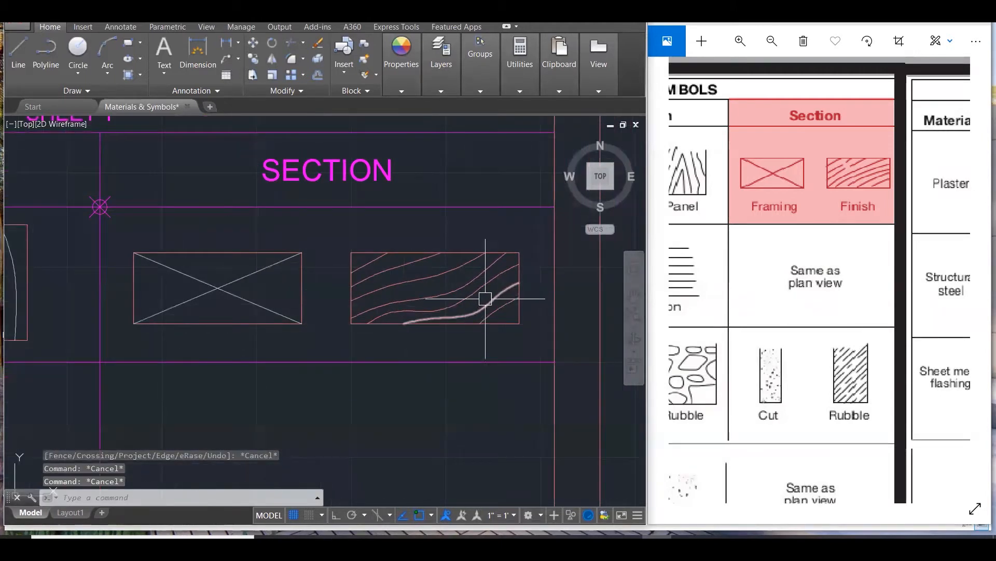
text(ma)
key(Return)
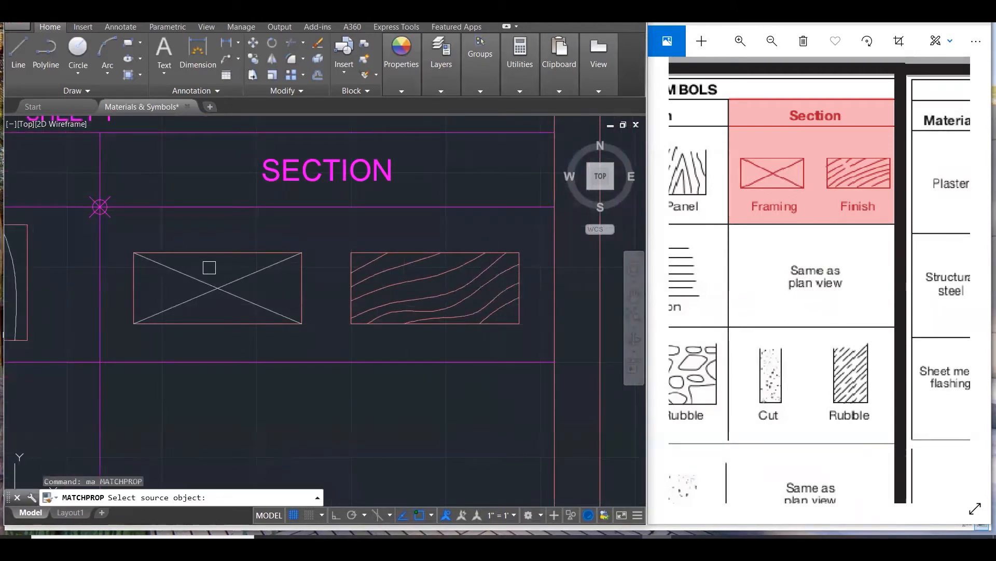
click(217, 286)
scroll(498, 314, up, 2)
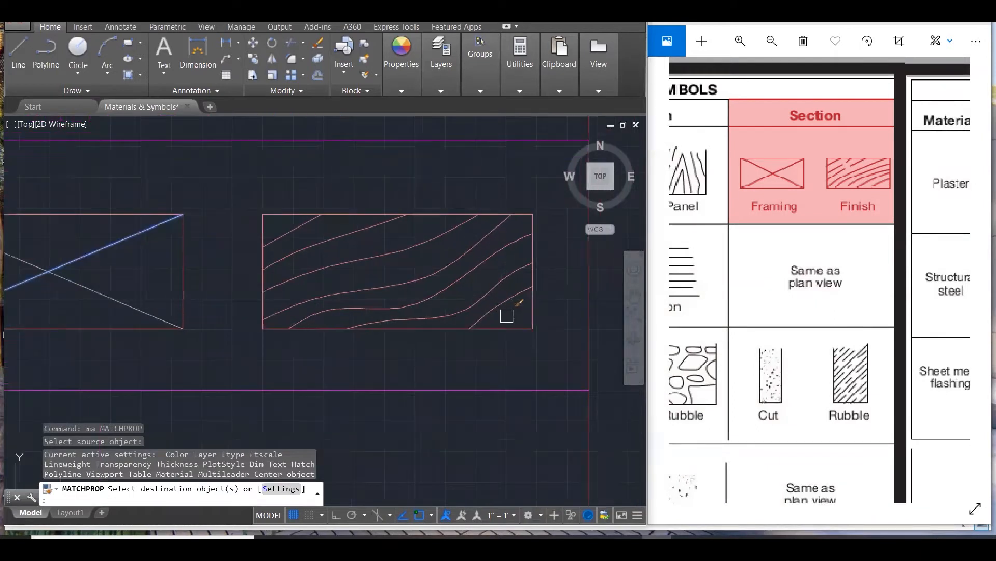
click(507, 316)
click(262, 216)
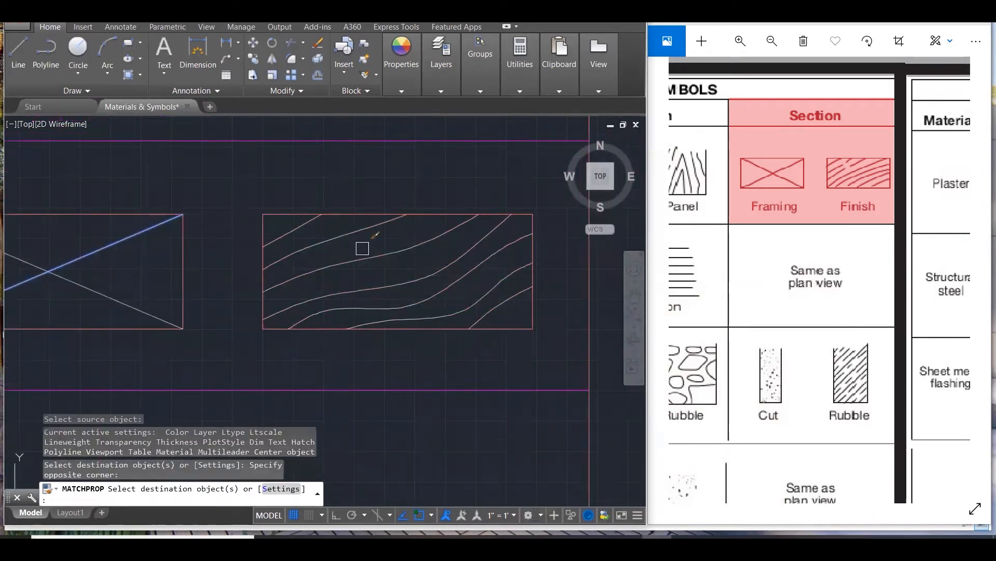
key(Escape)
Copy the "FLOOR AREAS LEFT BLANK" text from the wood row's plan cell to below the horizontally lined elevation symbol.
scroll(519, 327, down, 5)
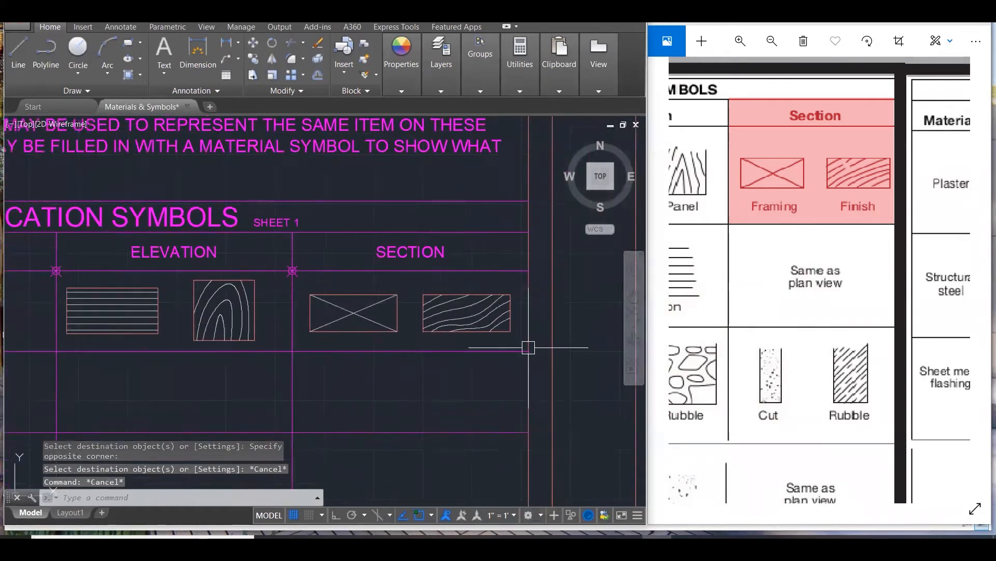
scroll(545, 334, down, 3)
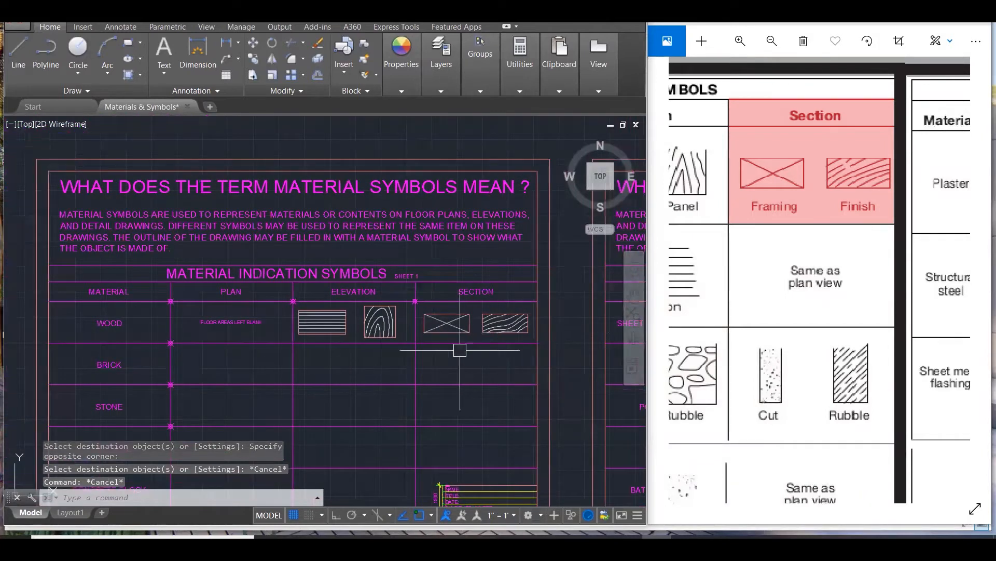
key(Escape)
key(Escape)
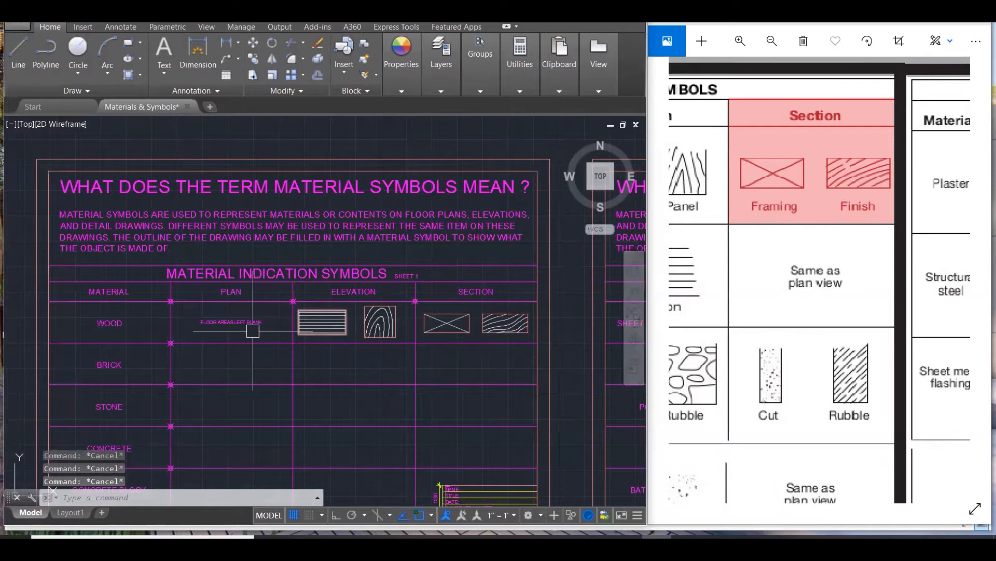
scroll(238, 332, up, 3)
click(218, 305)
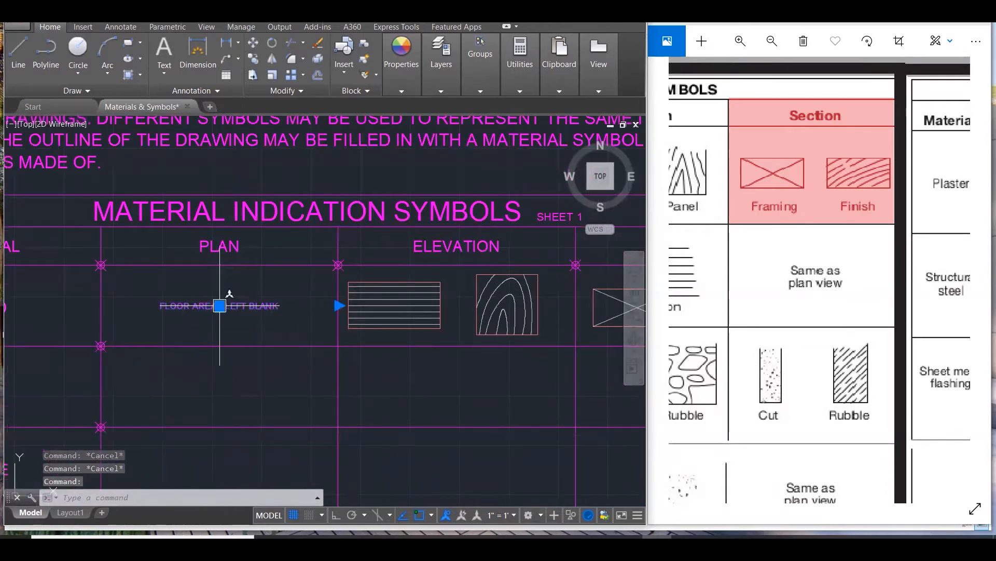
text(co)
key(Return)
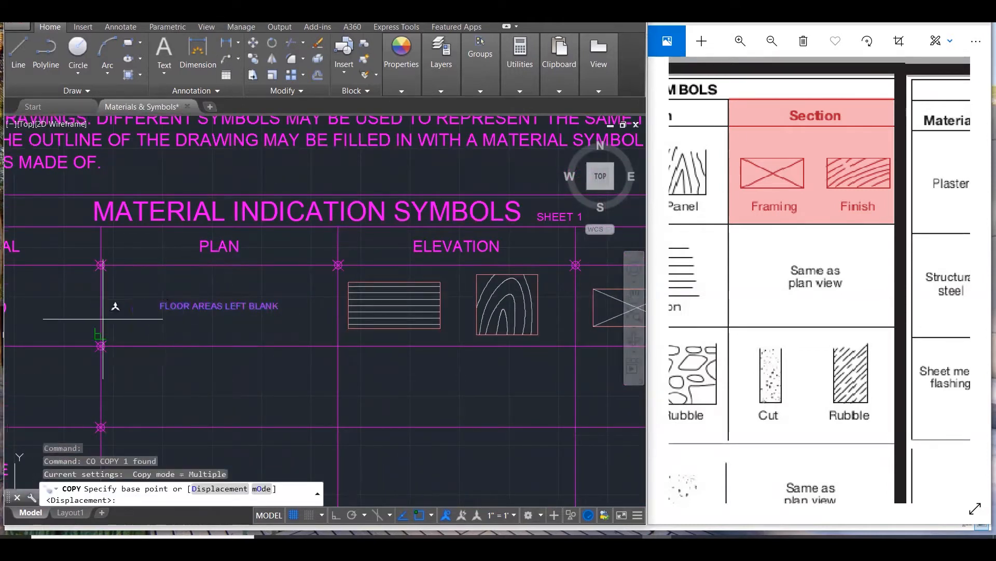
click(101, 346)
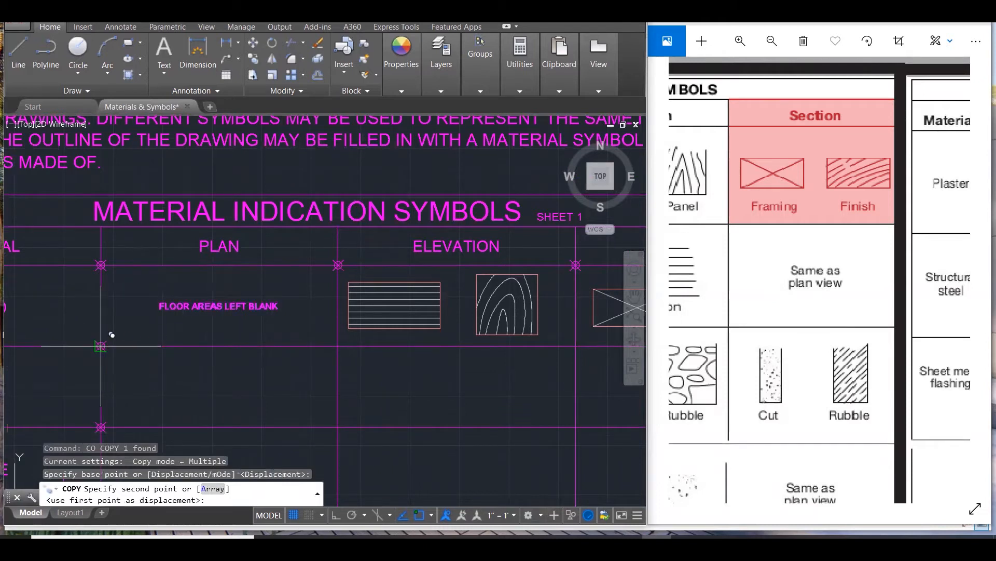
click(286, 377)
key(Escape)
key(Escape)
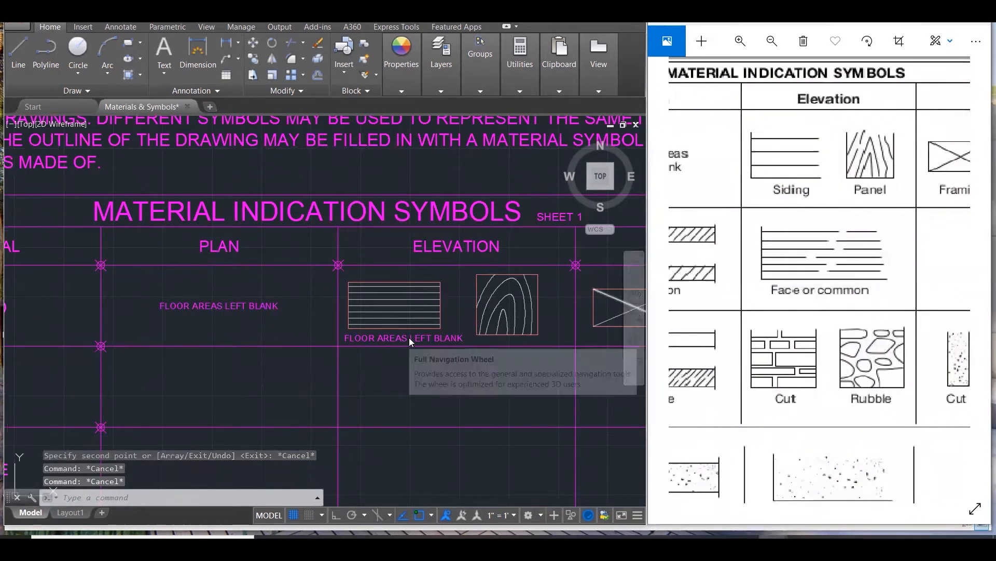
Change the copied text below the lined elevation symbol to "SIDING".
scroll(409, 337, up, 2)
click(379, 341)
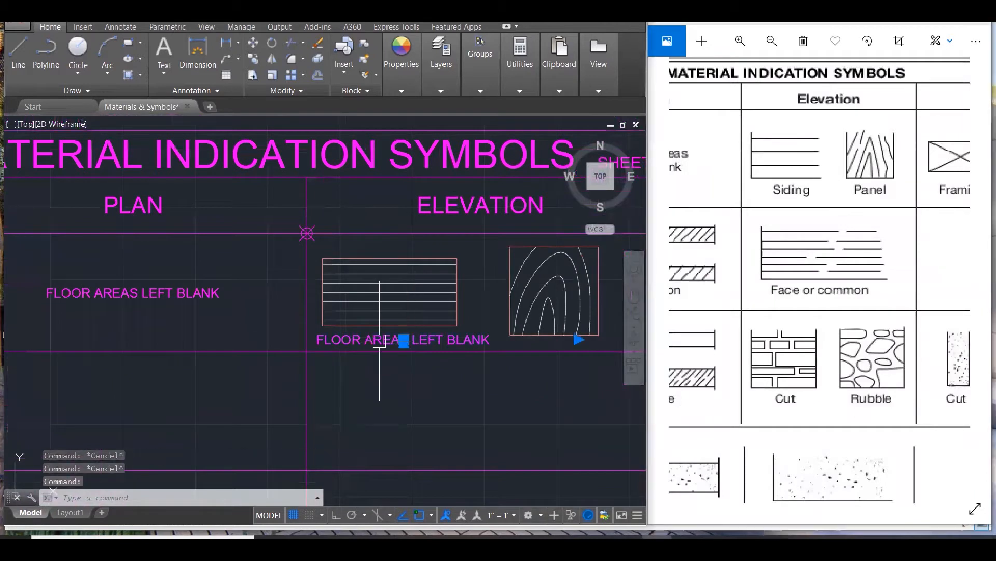
double_click(378, 340)
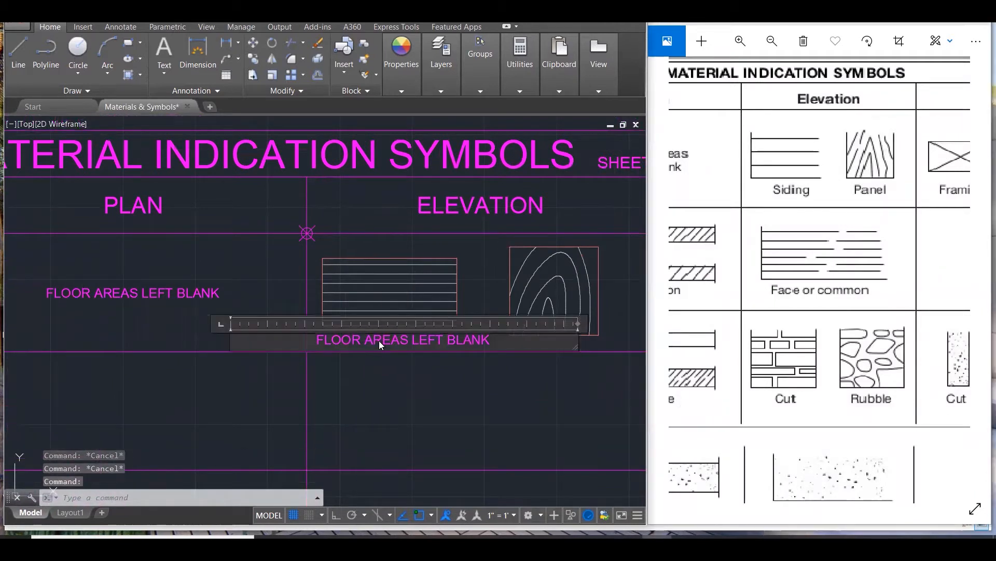
text(SILDING)
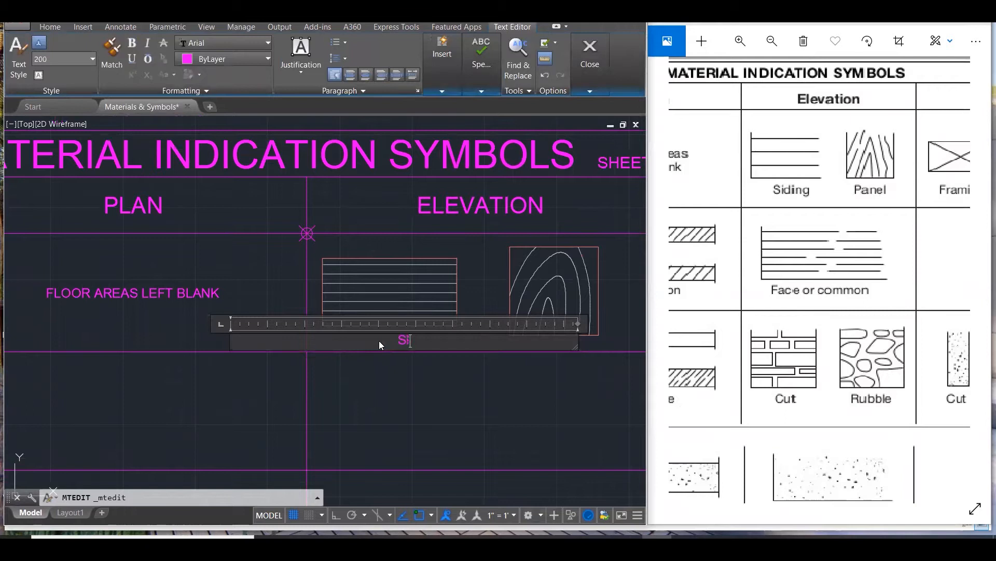
key(BackSpace)
key(BackSpace)
click(429, 397)
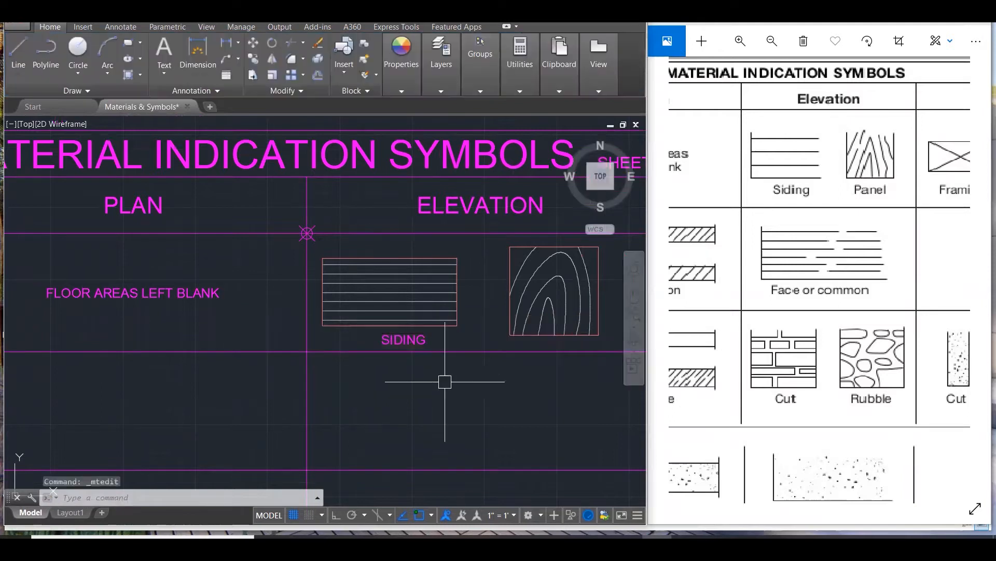
Copy the "SIDING" label horizontally to below the arched wood-grain symbol in the wood row's elevation cell.
key(Escape)
scroll(327, 334, down, 2)
text(co)
key(Return)
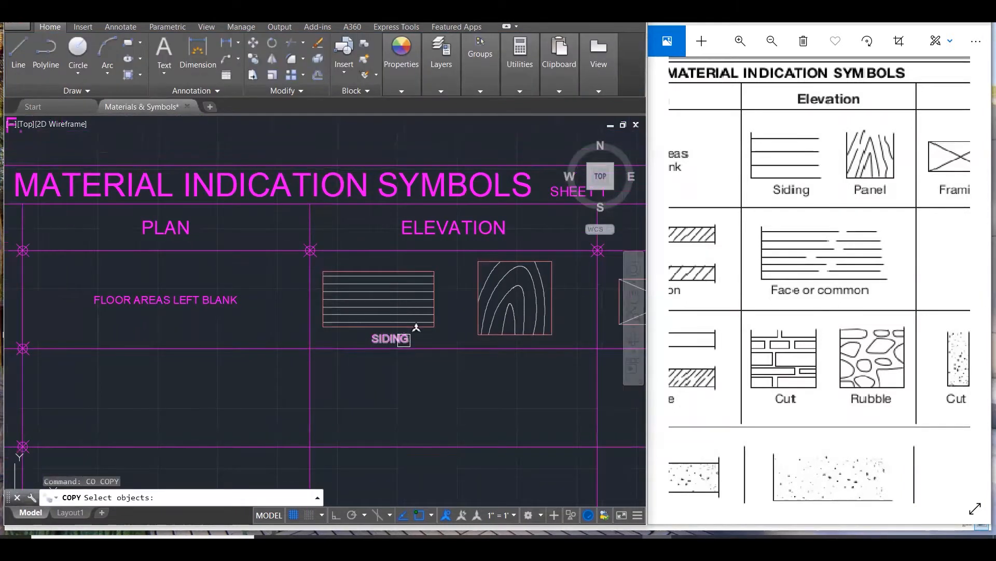
scroll(394, 338, up, 3)
click(397, 339)
key(Return)
click(218, 352)
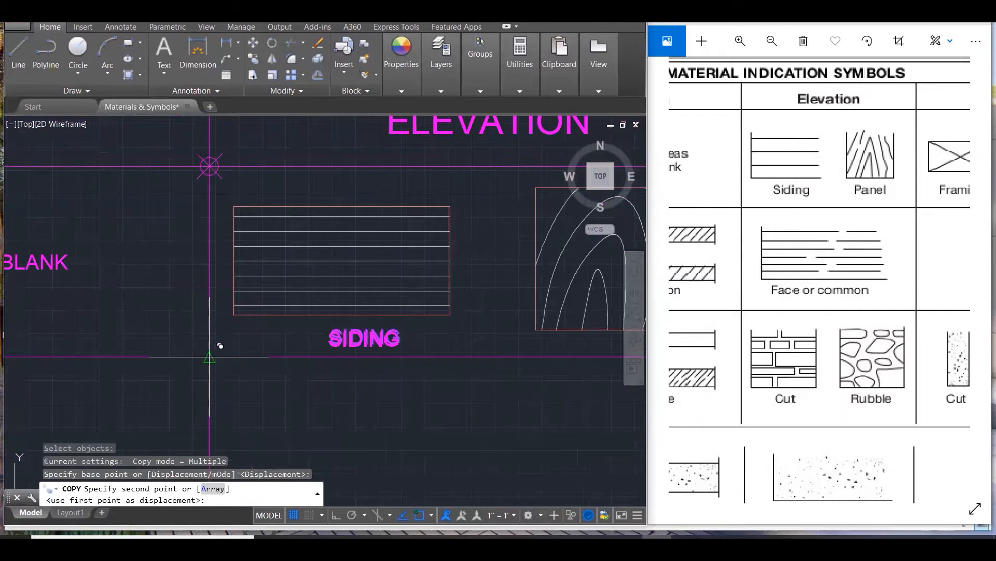
scroll(118, 329, down, 3)
scroll(274, 333, up, 3)
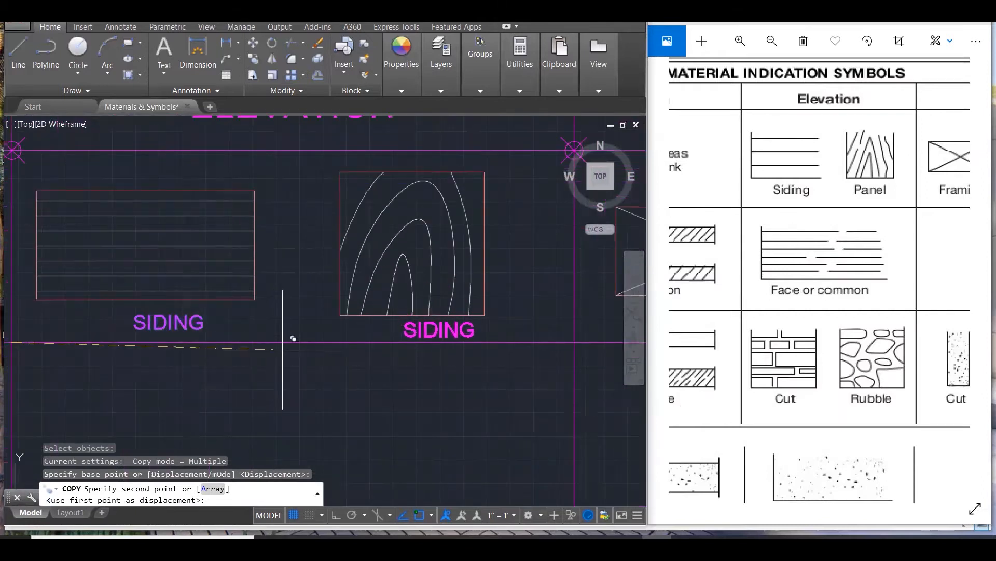
key(F8)
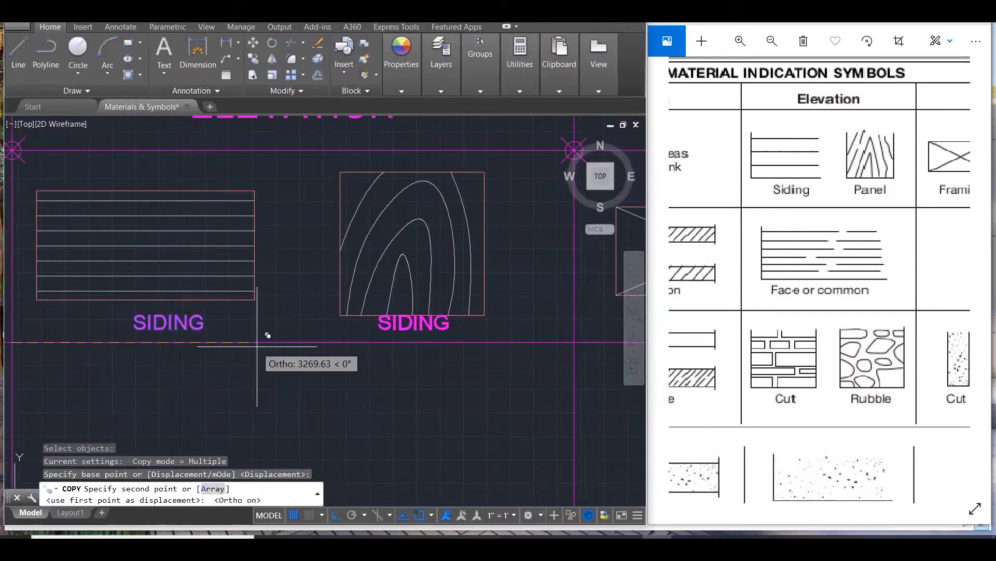
click(257, 342)
Place two more copies of the "SIDING" label below the crossed rectangle and the wavy-grain rectangle in the section cell.
scroll(257, 343, down, 3)
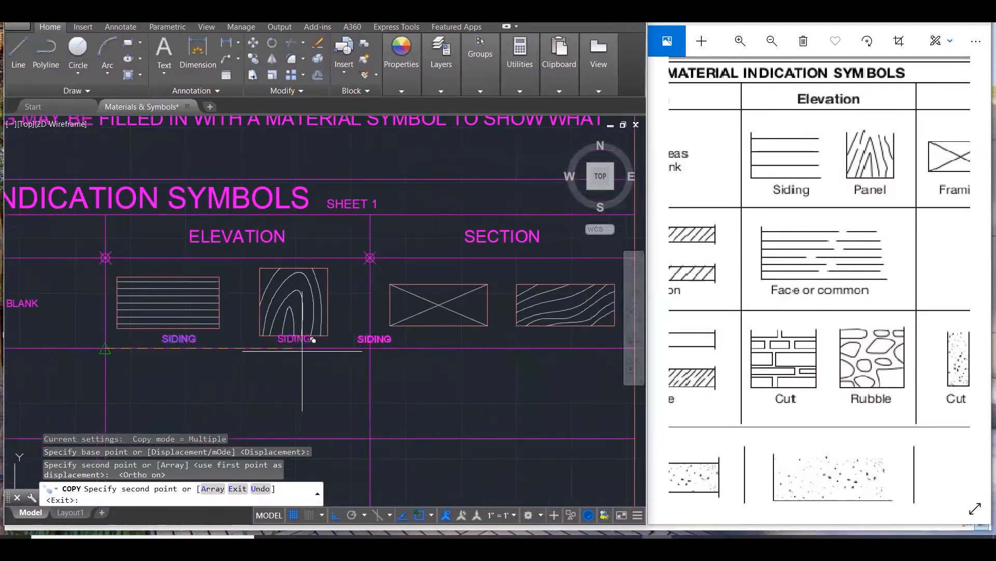
click(369, 344)
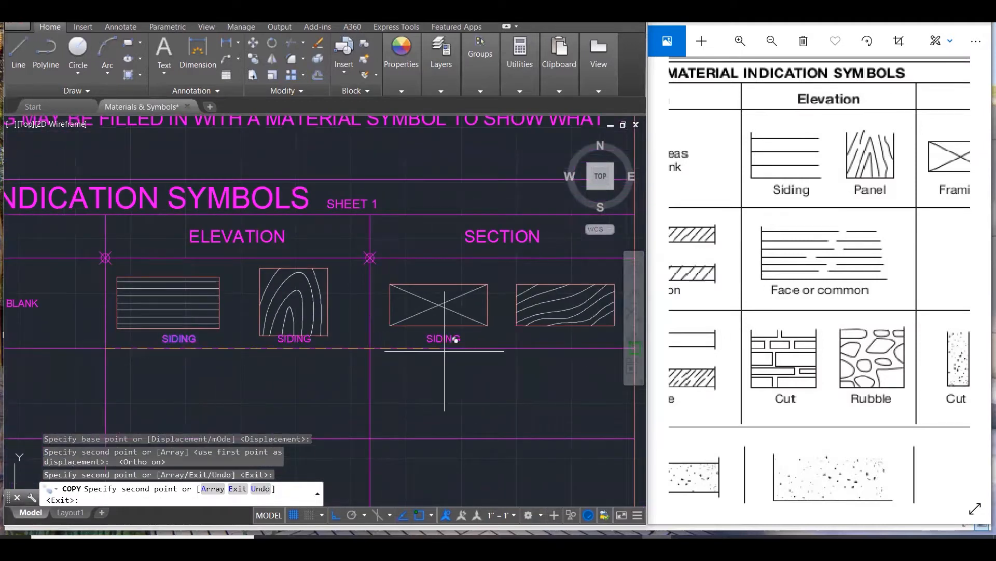
click(492, 340)
key(Escape)
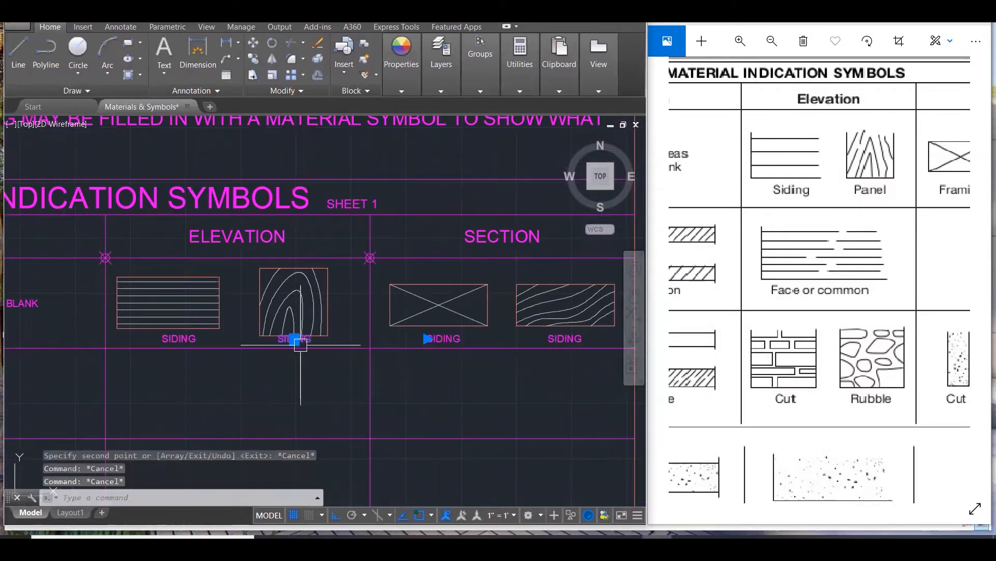
Change the labels below the arched-grain symbol and the crossed rectangle to "PANEL" and "FRAMING".
double_click(299, 341)
text(PANEL)
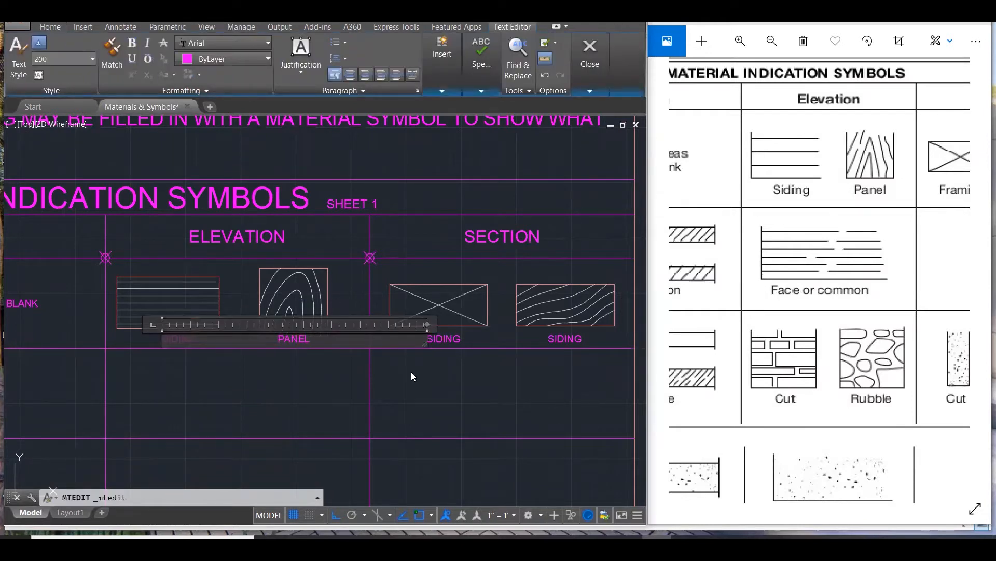
click(411, 373)
double_click(440, 335)
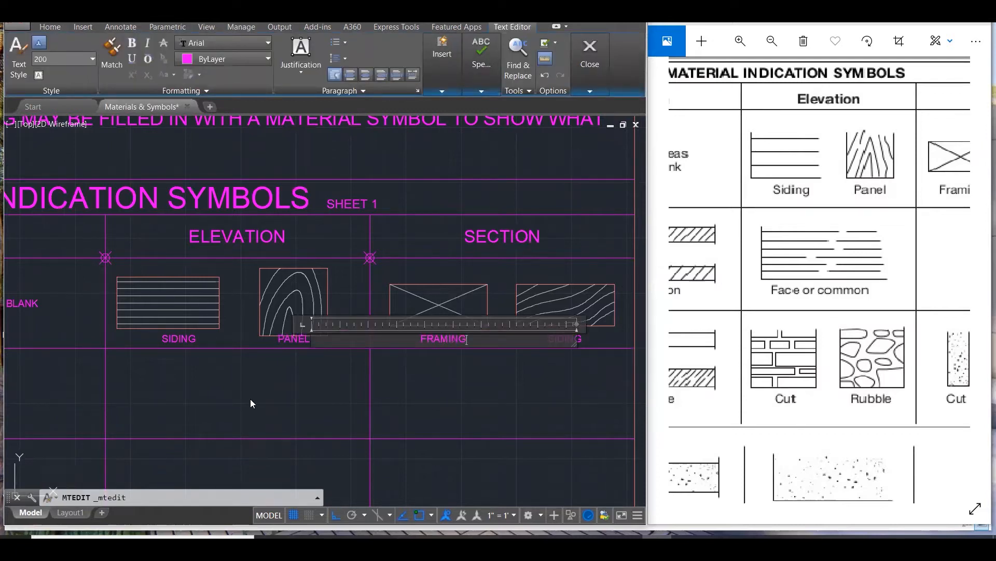
click(574, 439)
Change the label below the wavy-grain section symbol to "FINISH", following the reference chart.
scroll(416, 391, down, 2)
drag(927, 195, 738, 220)
scroll(503, 344, up, 3)
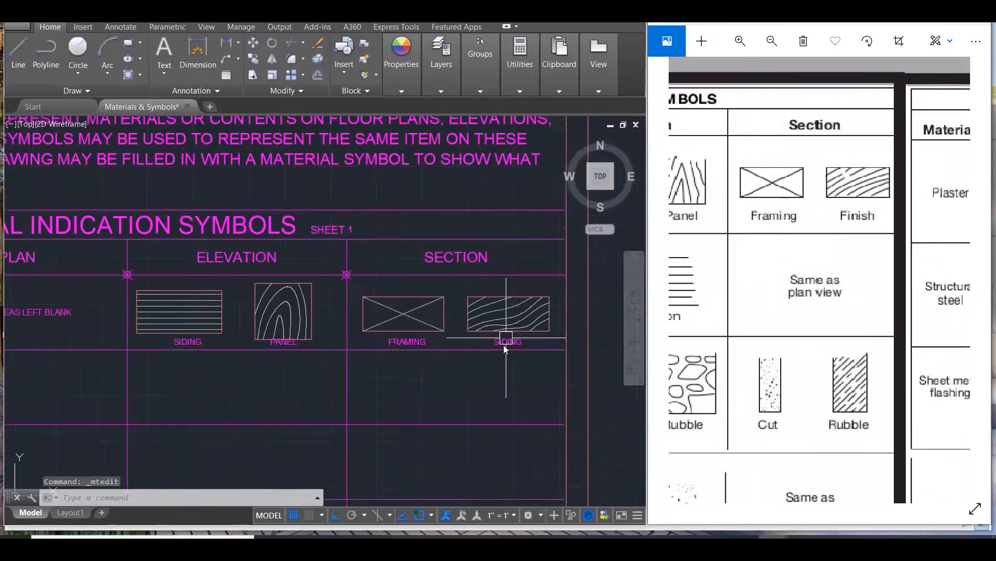
double_click(503, 344)
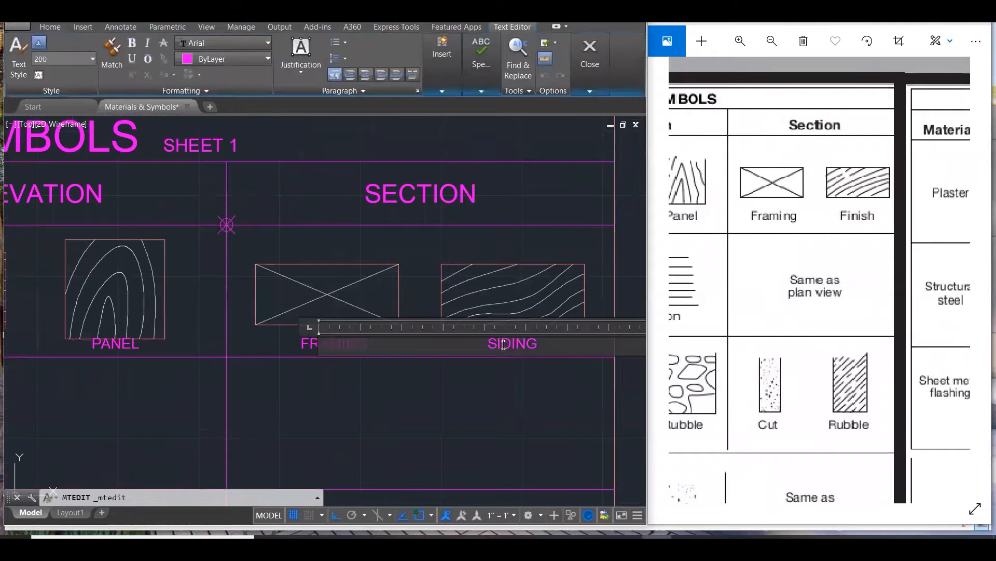
text(fin)
click(493, 442)
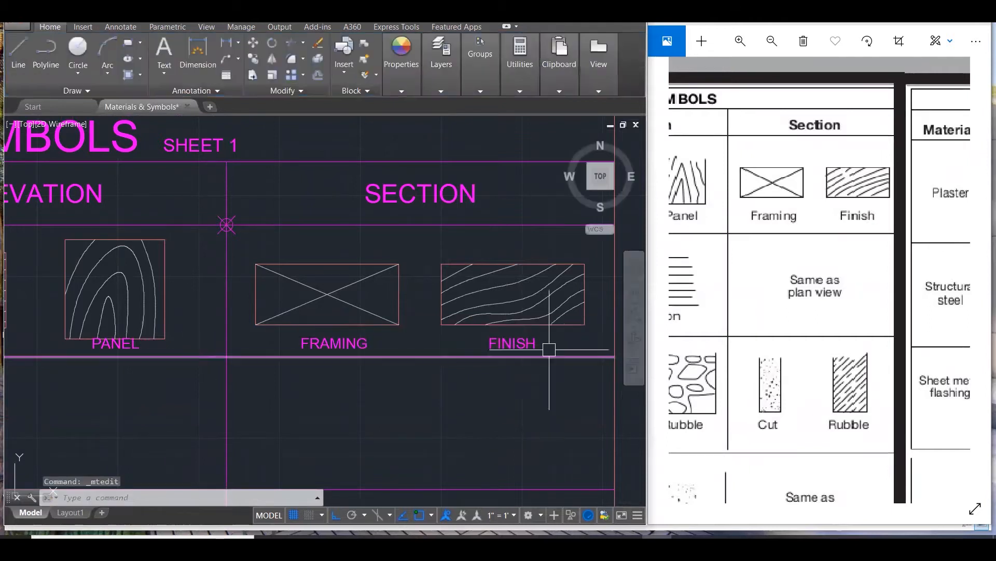
Look over the labelled wood row and save the drawing.
scroll(540, 337, down, 5)
scroll(529, 316, down, 1)
scroll(358, 249, up, 5)
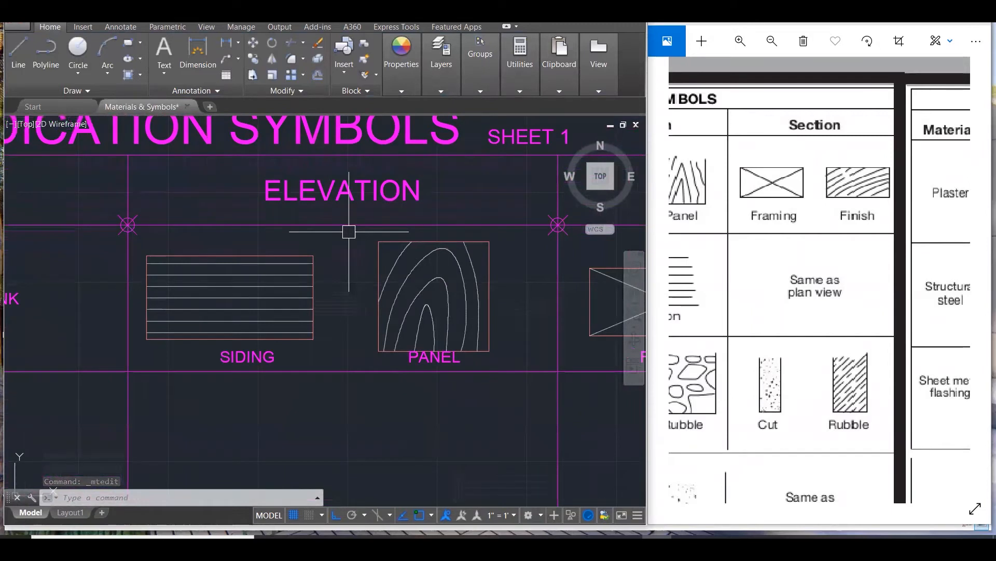
scroll(348, 232, down, 4)
key(ctrl+s)
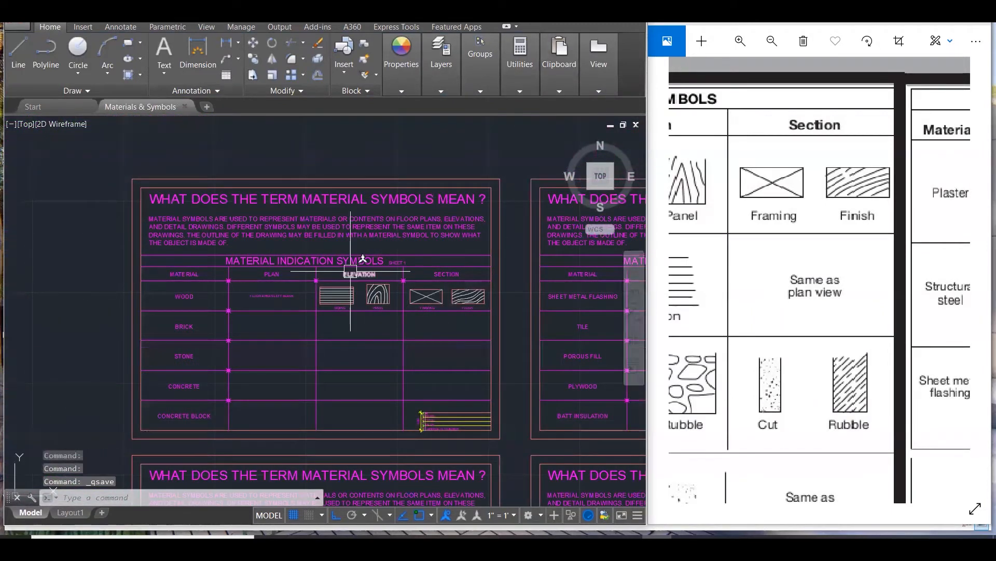
Bring the brick row's material and plan columns into view in the reference chart.
click(740, 262)
scroll(737, 234, down, 1)
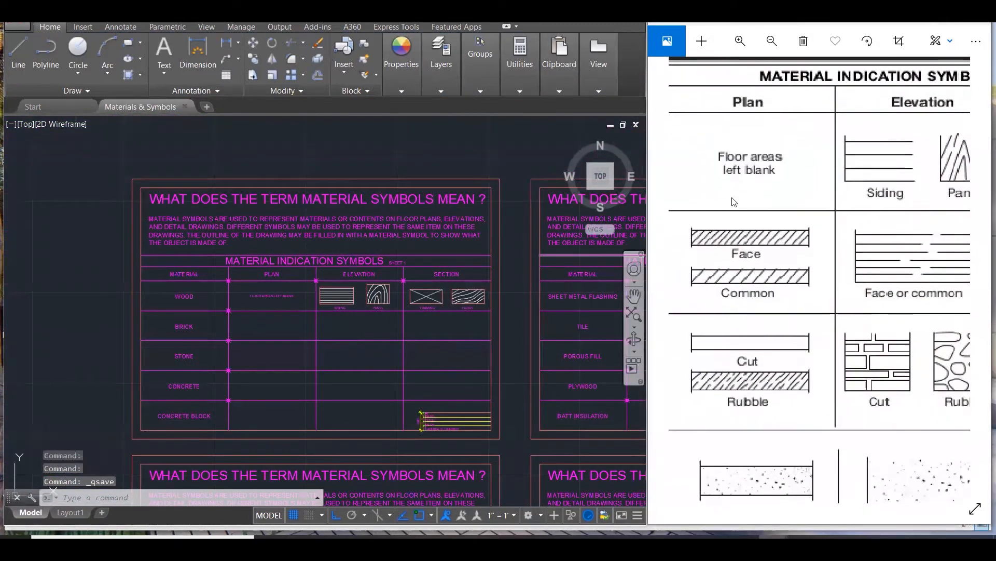
drag(734, 202, 933, 185)
scroll(802, 301, down, 2)
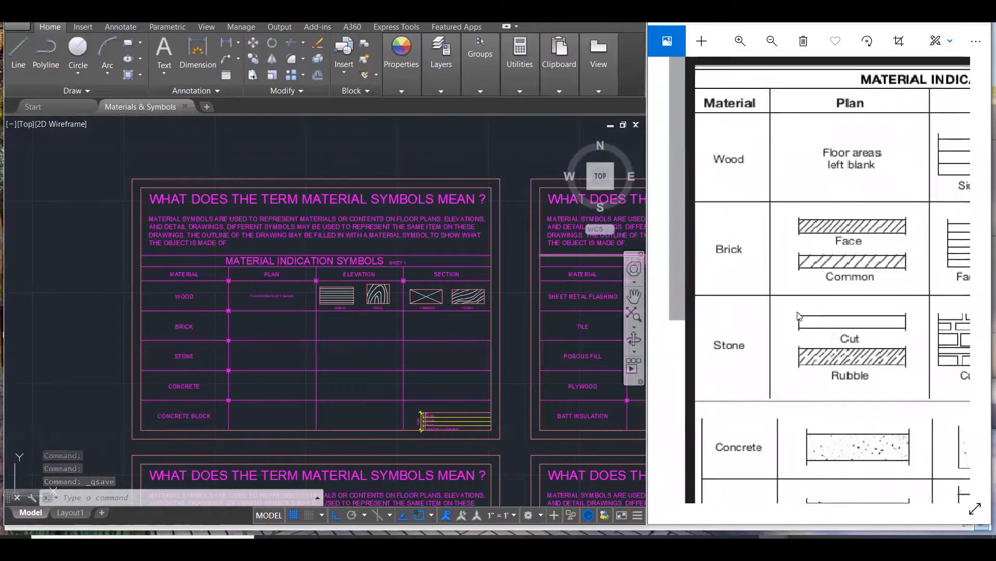
scroll(770, 264, up, 2)
drag(771, 266, 791, 288)
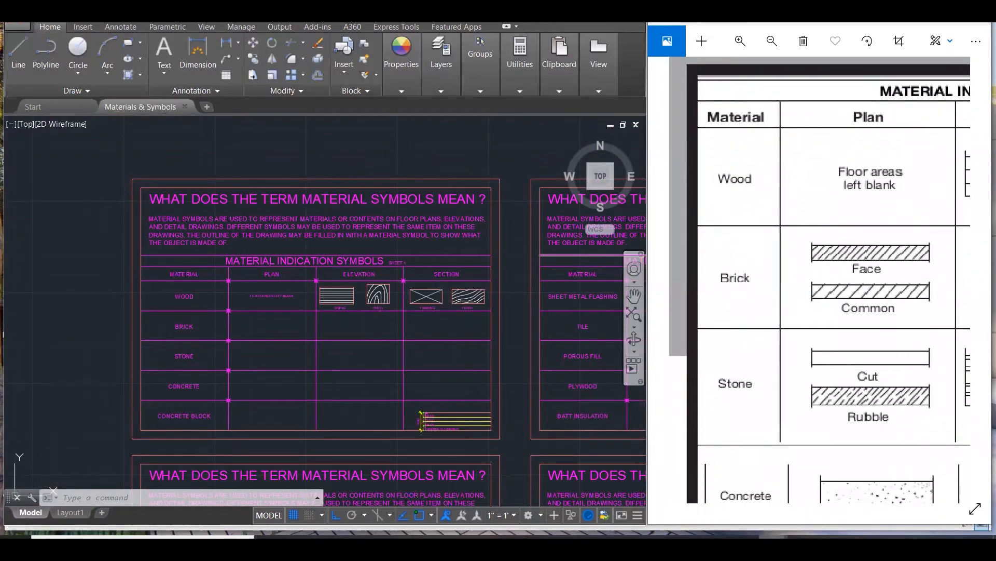
Open Brickwork.jpg from the Architectural Symbols folder and examine the brick material up close.
mouse_move(773, 546)
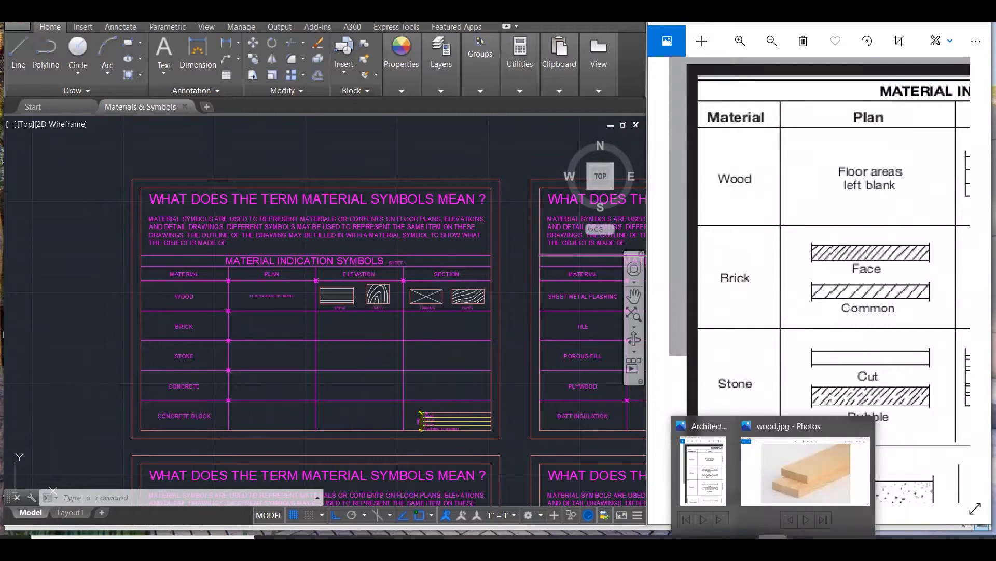
click(728, 546)
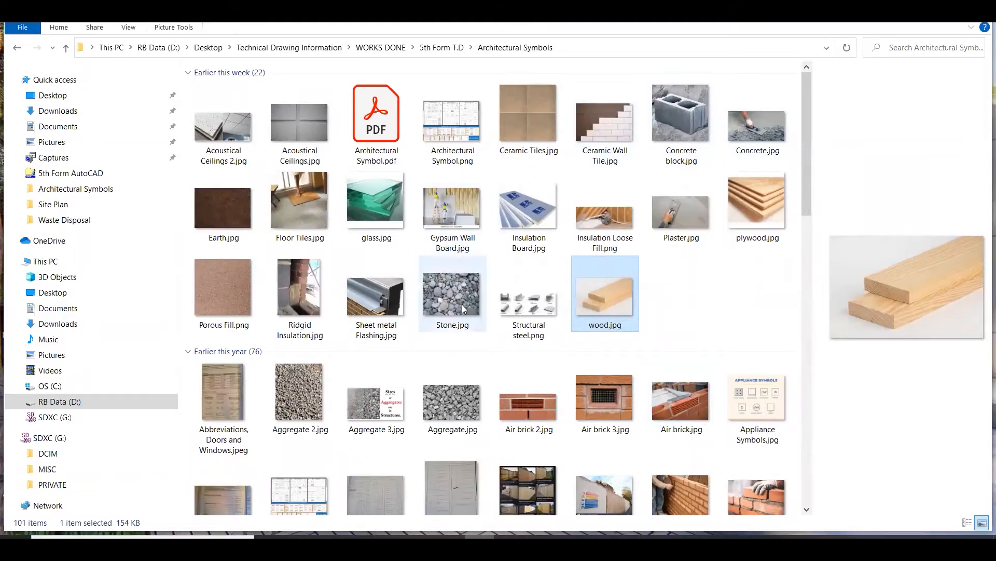
scroll(598, 335, down, 3)
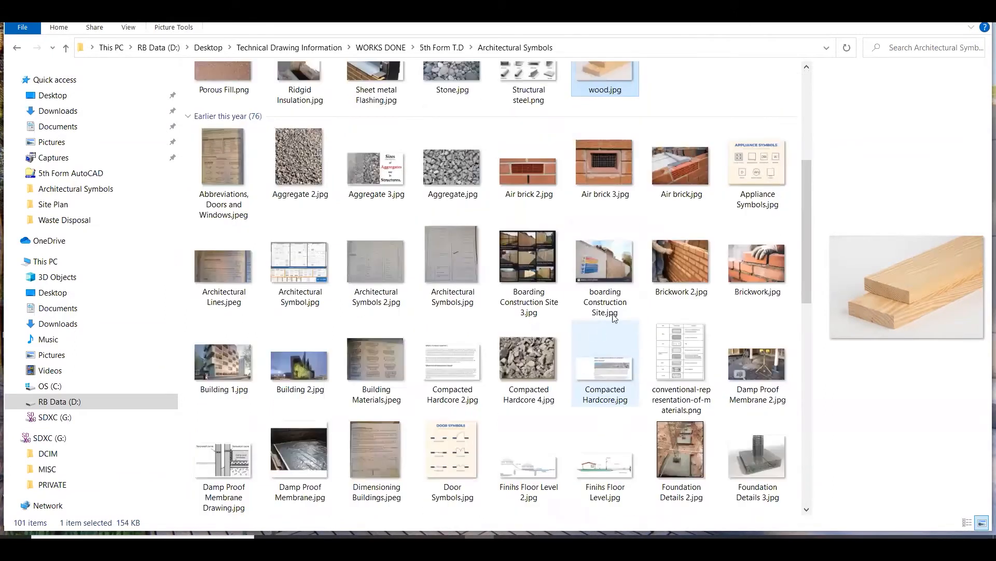
double_click(749, 256)
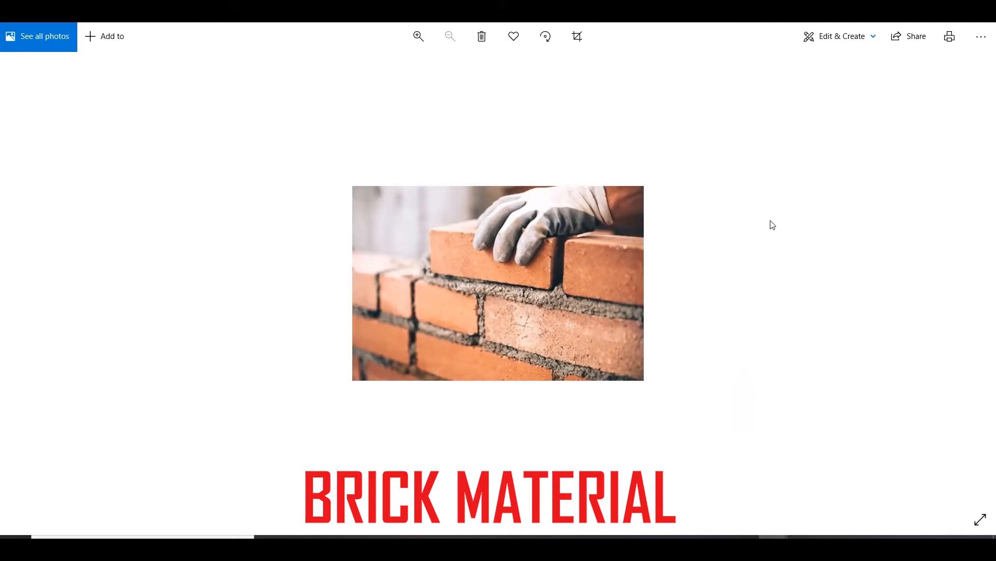
scroll(570, 285, up, 3)
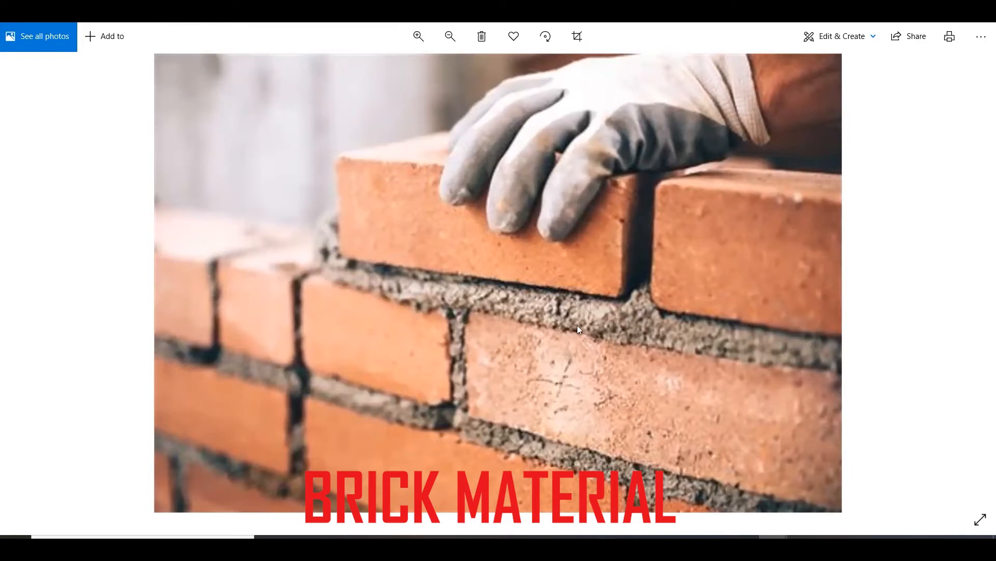
scroll(604, 275, down, 2)
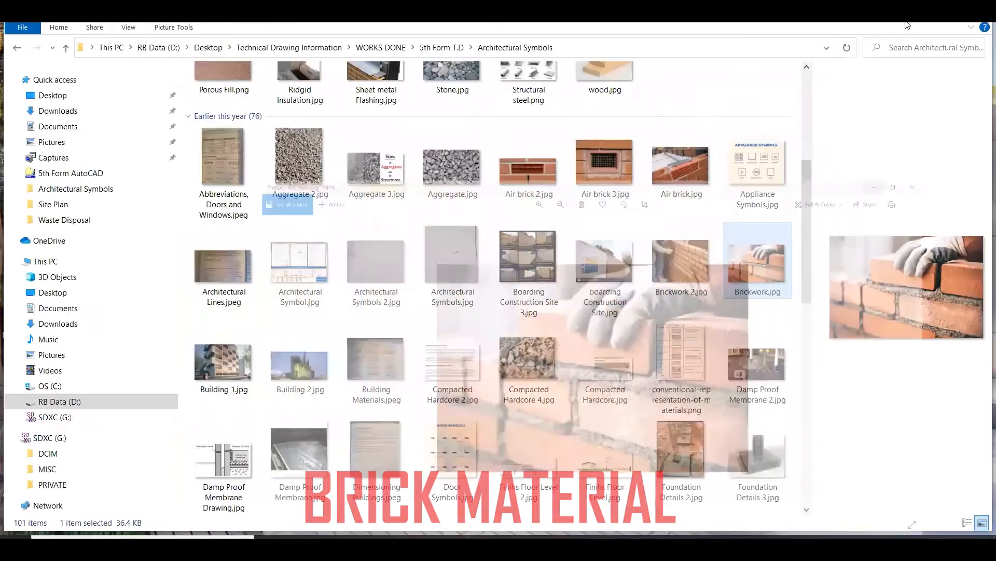
View the Air brick.jpg and Brickwork 2.jpg photos from the Architectural Symbols folder.
click(668, 155)
double_click(669, 155)
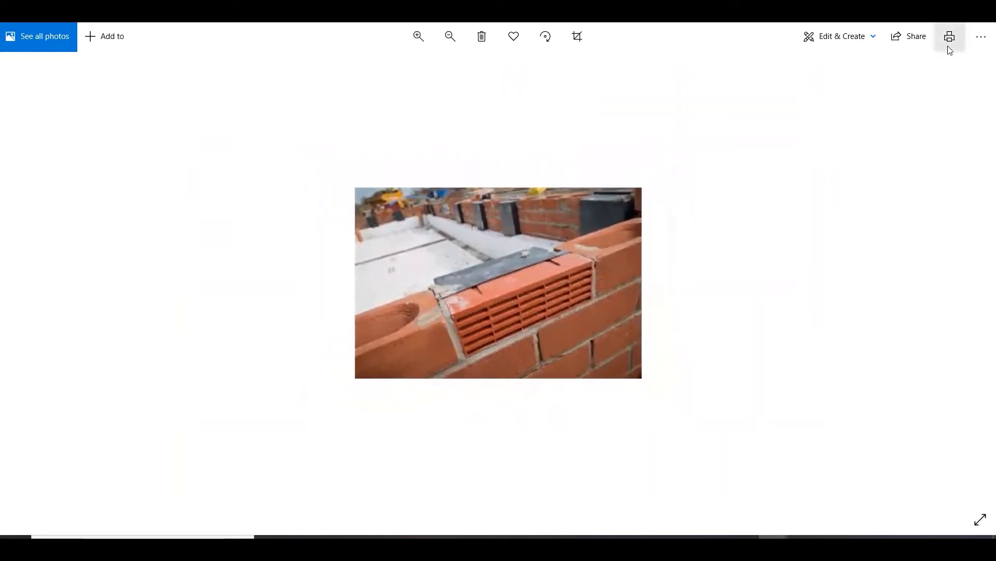
click(978, 21)
double_click(669, 268)
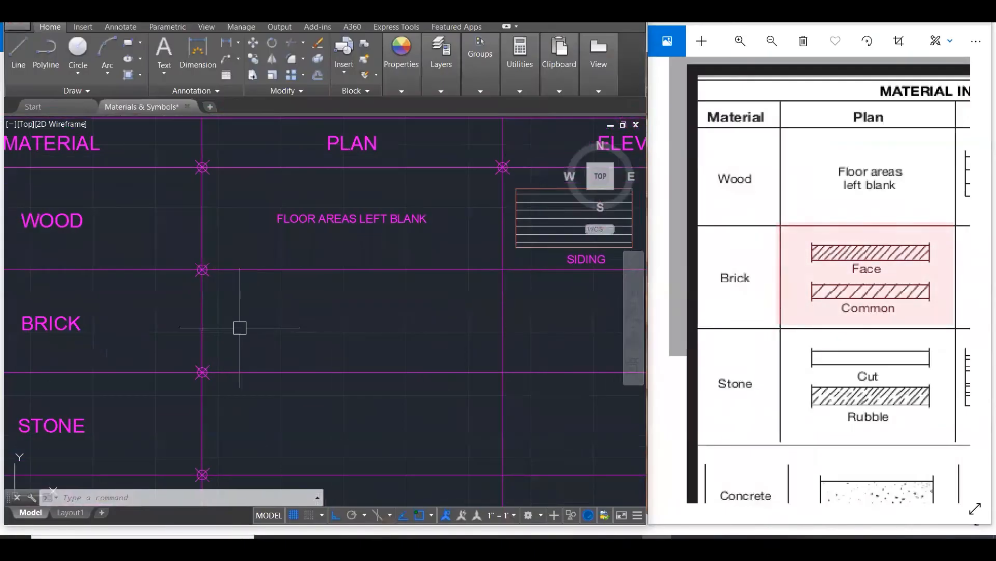
Regenerate the drawing and draw a wide, low rectangle in the upper part of the brick row's plan cell.
text(re)
key(Return)
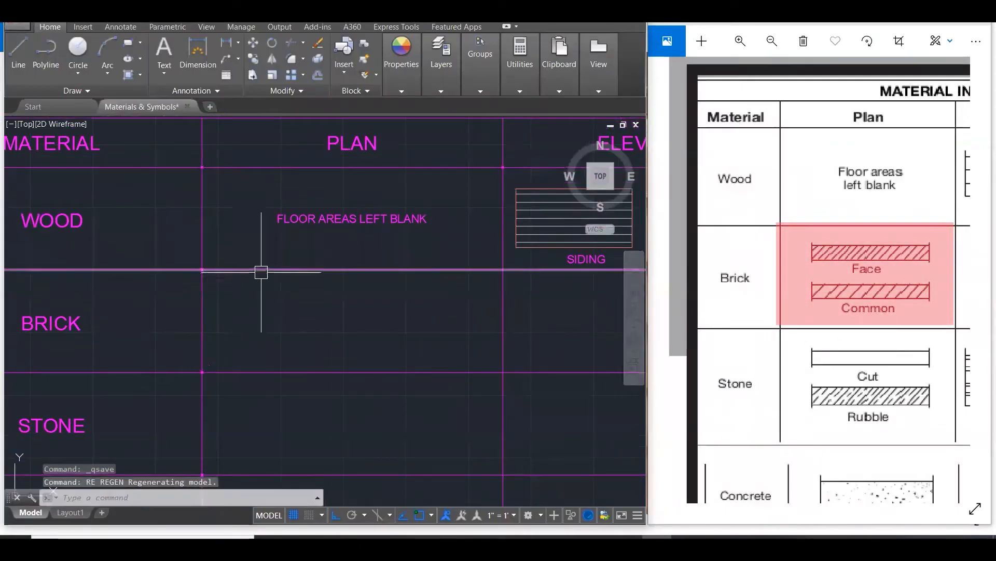
text(rec)
key(Return)
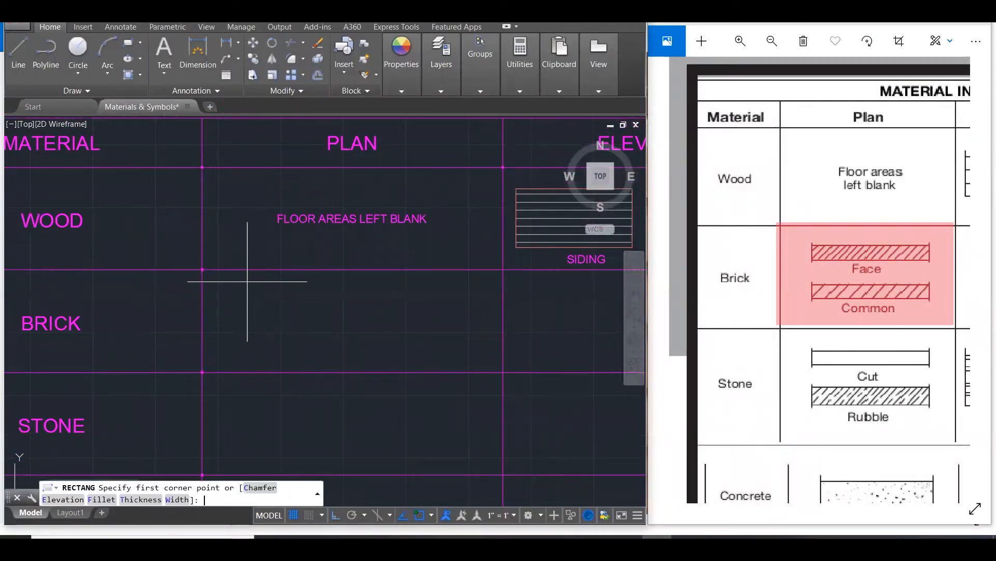
click(224, 285)
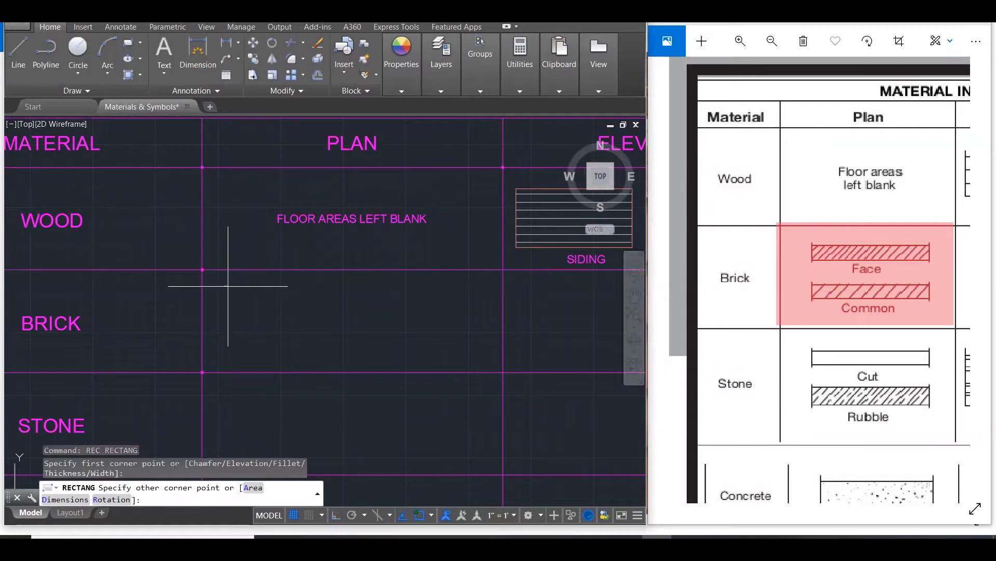
click(449, 315)
key(Escape)
click(317, 317)
text(c)
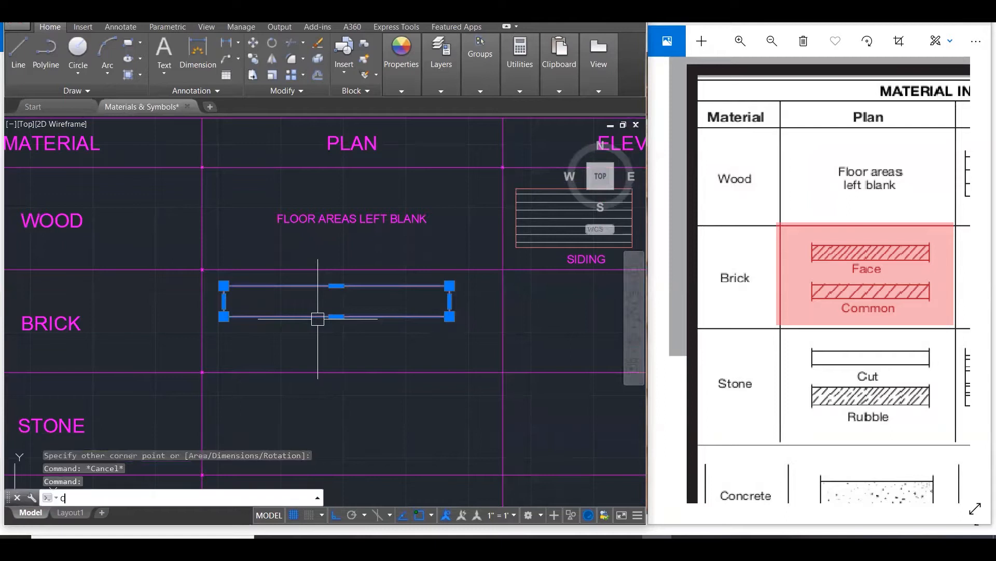
text(o)
key(Return)
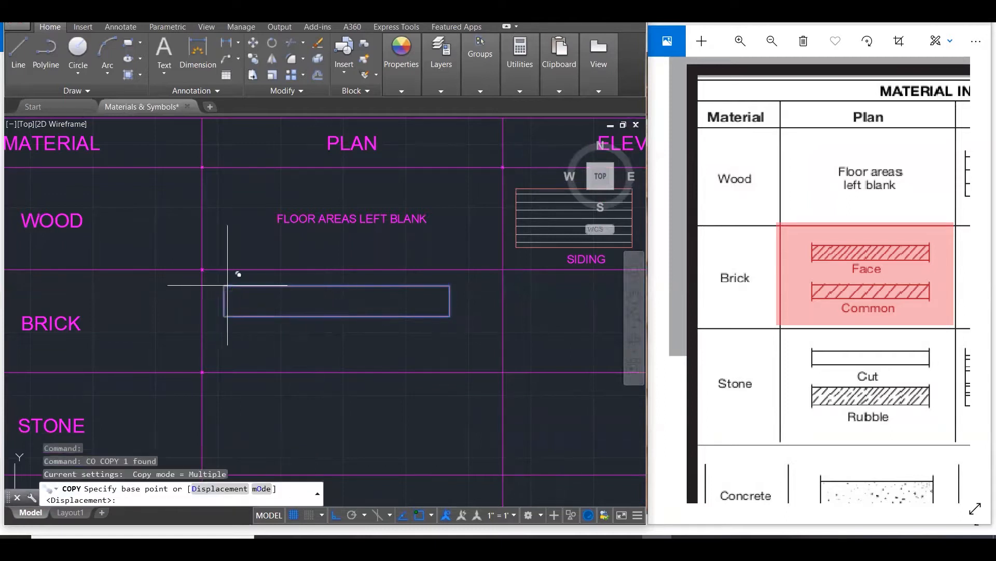
click(228, 285)
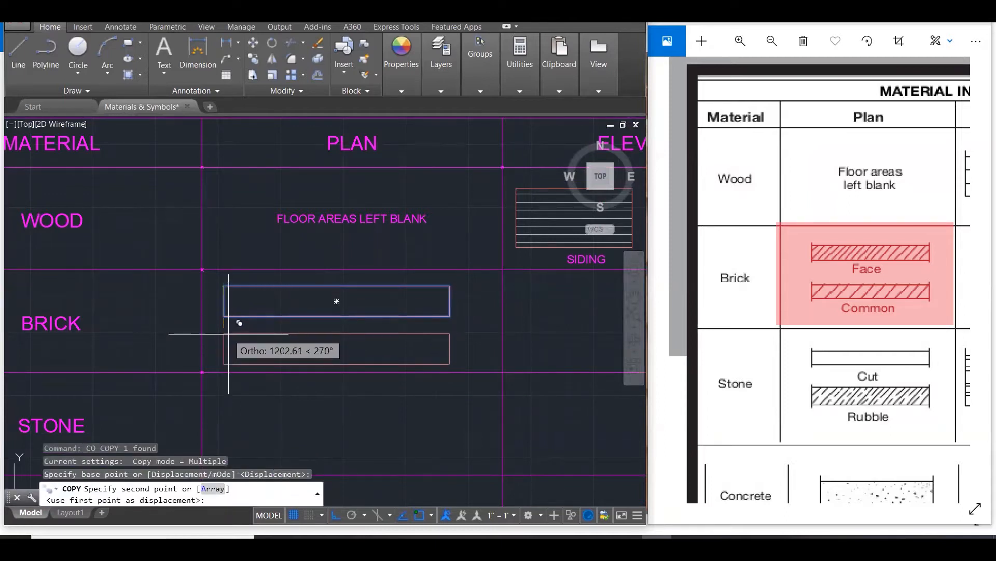
key(Escape)
Stretch the bottom edge of the brick row's plan rectangle upward to reduce its height.
scroll(376, 322, up, 2)
click(345, 313)
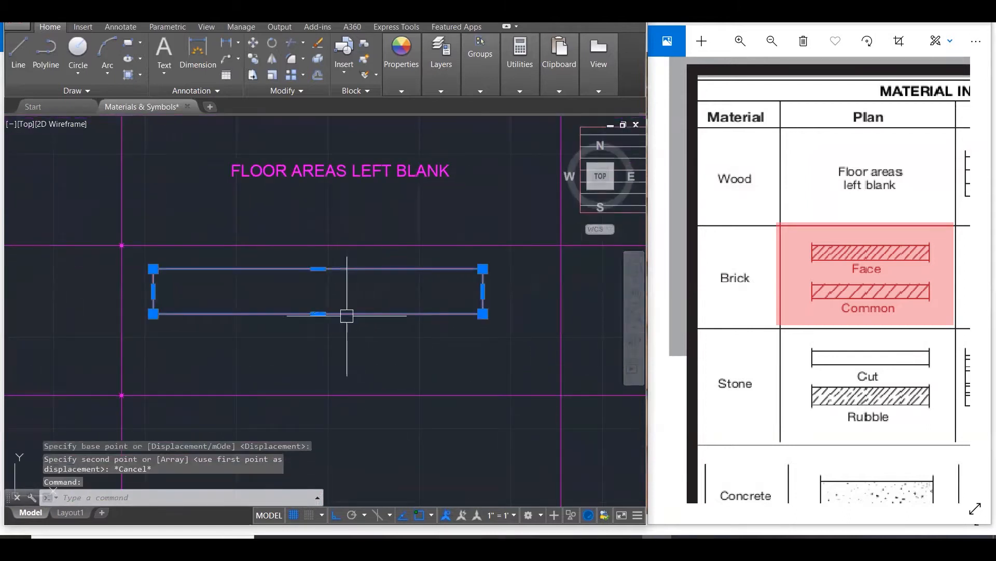
click(323, 314)
click(318, 295)
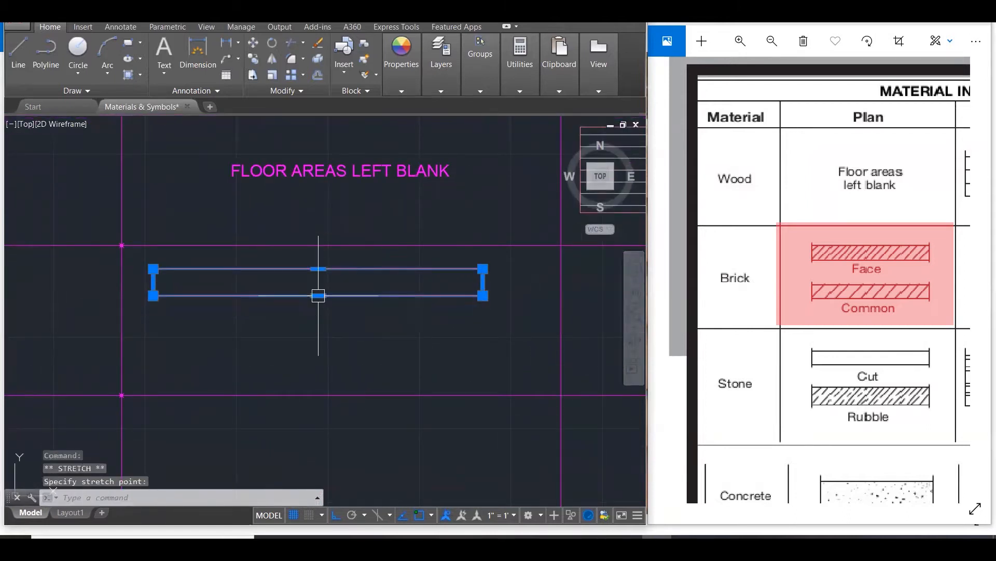
key(Escape)
key(Escape)
Copy the brick row's plan rectangle straight down about 1290 units within the same cell.
scroll(420, 316, down, 3)
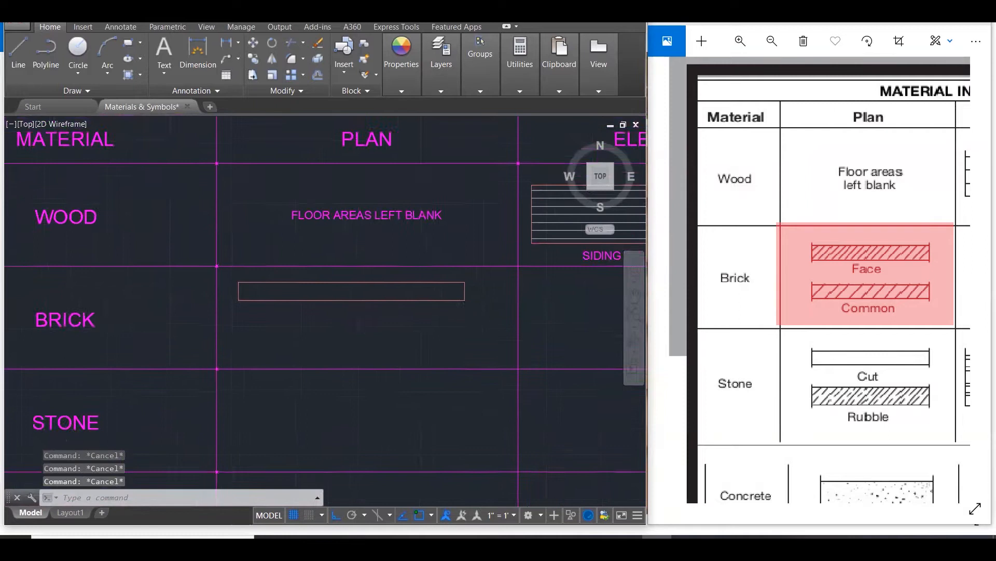
text(co)
key(Return)
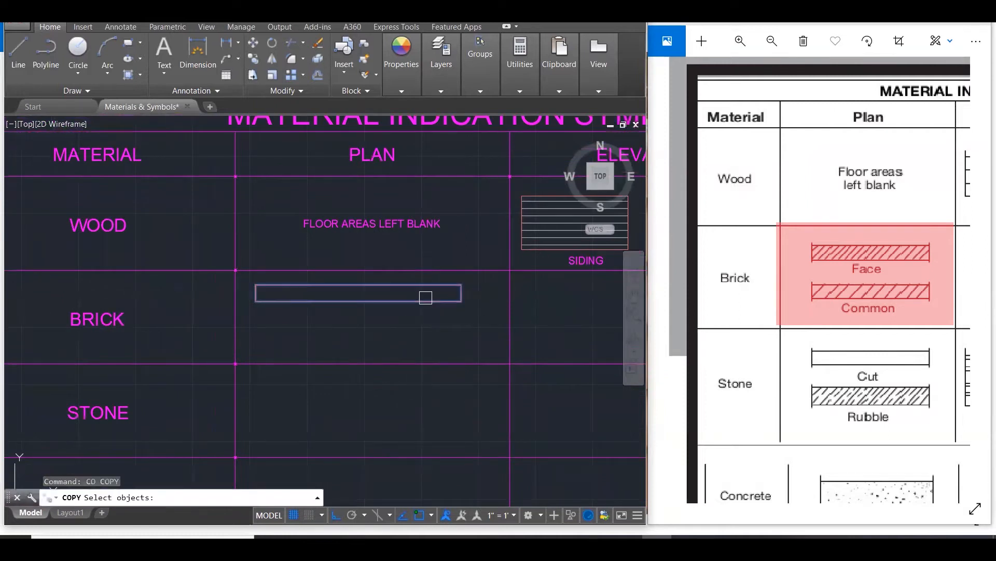
click(422, 300)
key(Return)
click(461, 285)
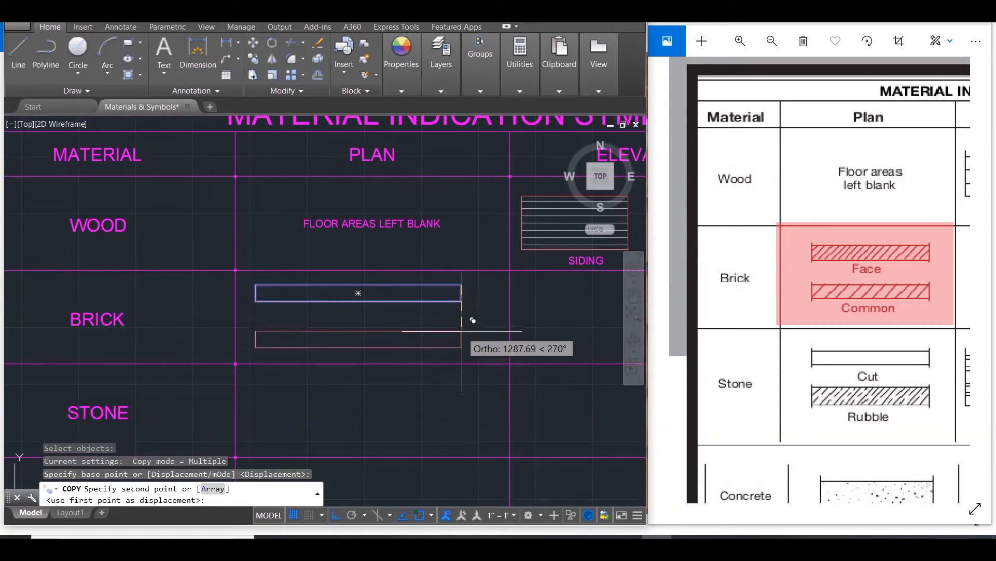
click(462, 333)
key(Escape)
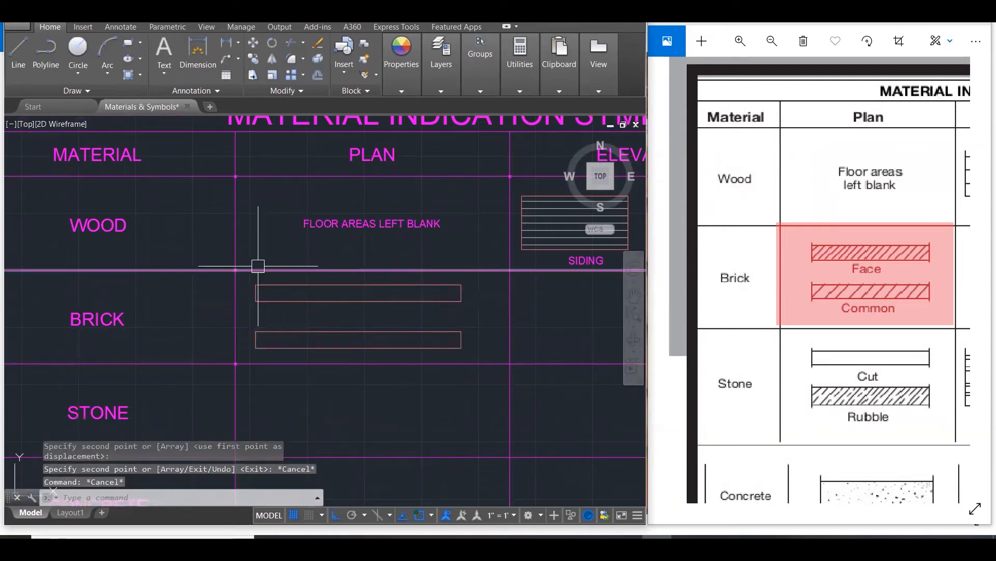
Hatch the brick row's upper plan rectangle with user-defined lines at a 30 degree angle and 150 spacing.
key(Return)
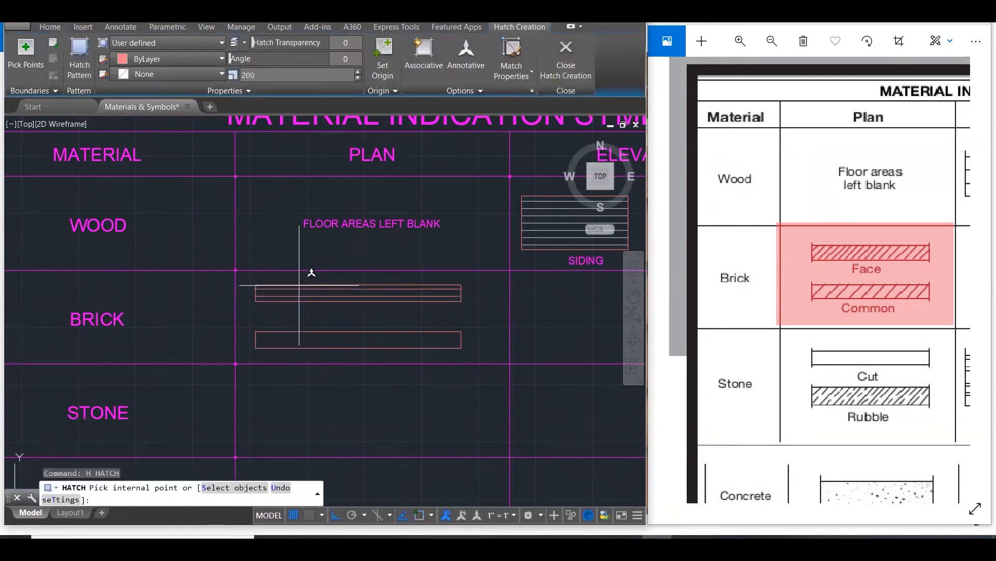
click(299, 290)
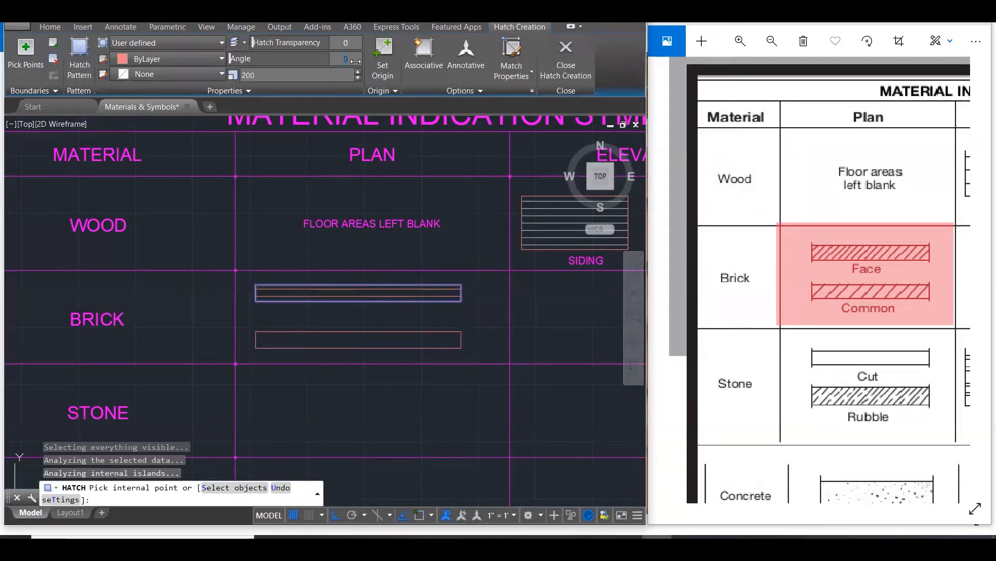
key(Return)
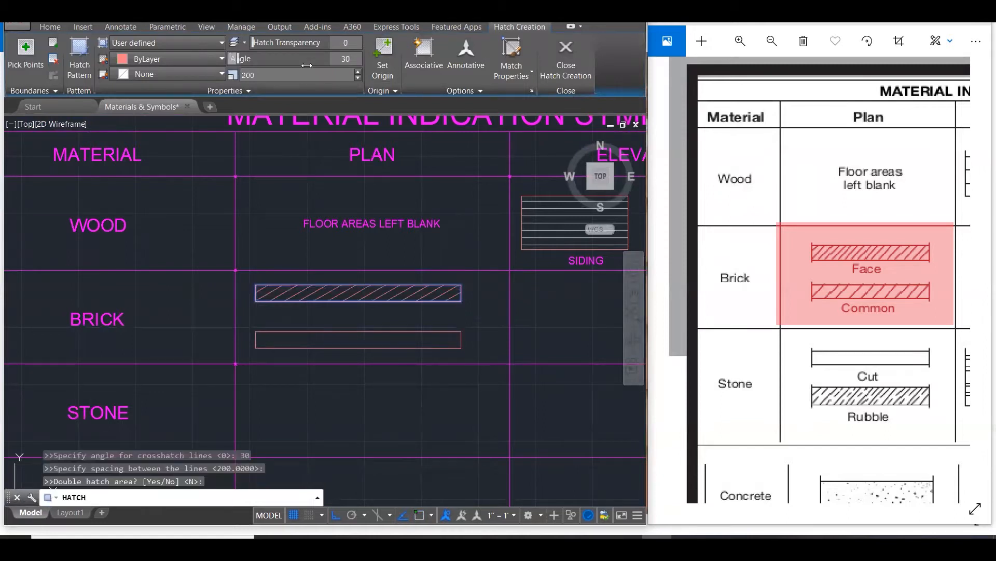
click(262, 79)
text(150)
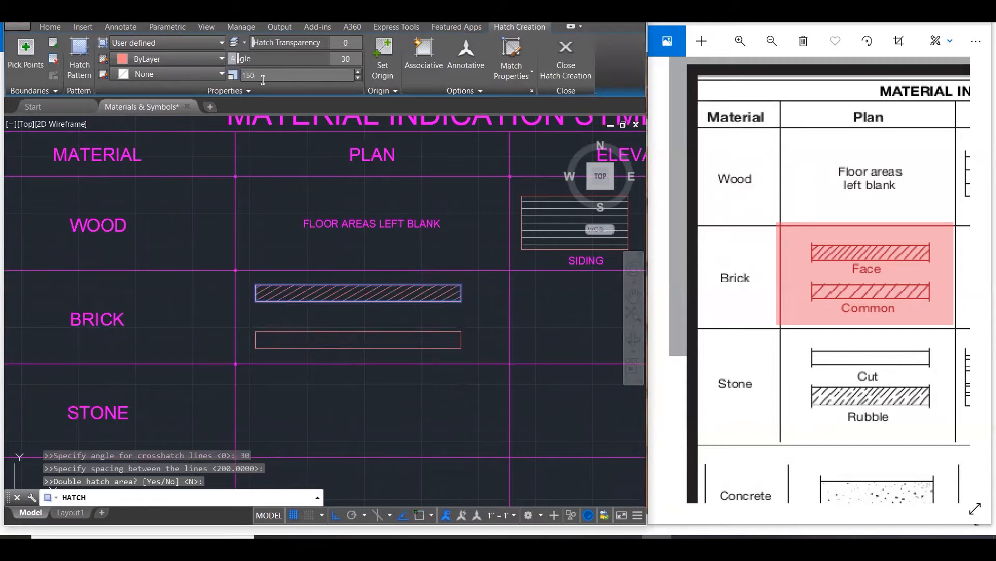
key(Escape)
key(Escape)
key(Escape)
Move the upper brick rectangle's hatch to the HATCH layer.
scroll(423, 292, up, 2)
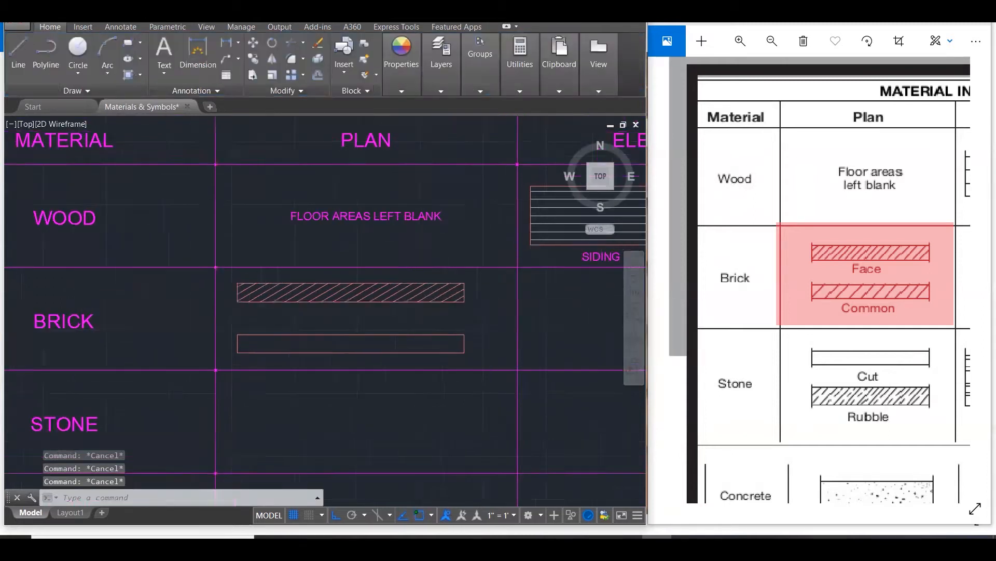
click(423, 293)
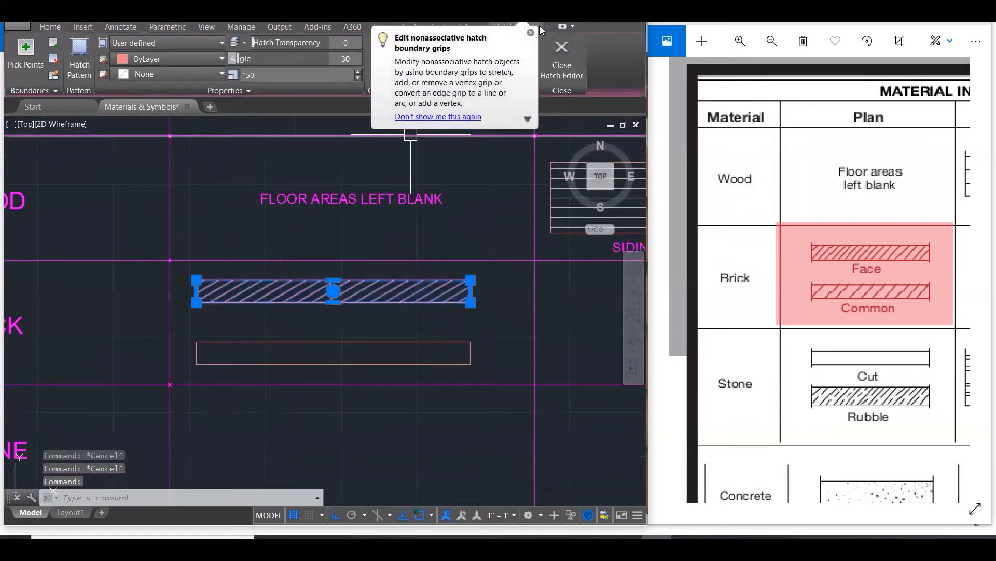
click(63, 24)
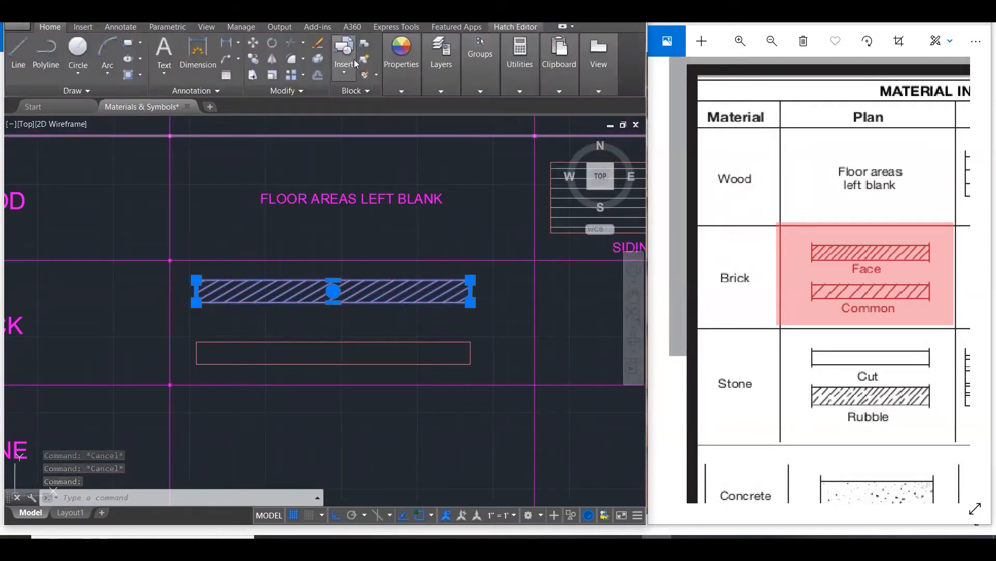
click(441, 91)
click(561, 106)
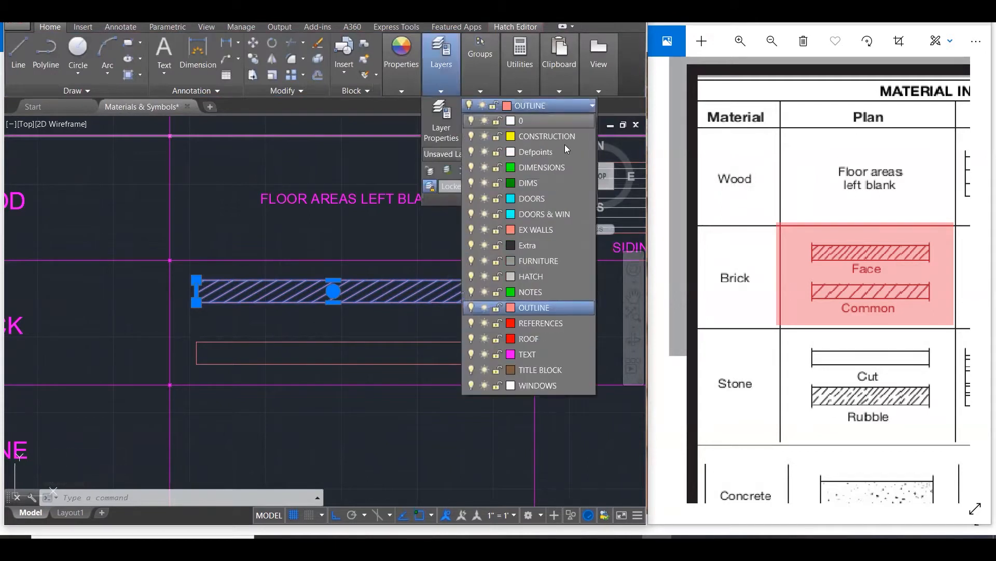
click(530, 277)
key(Escape)
key(Escape)
key(Escape)
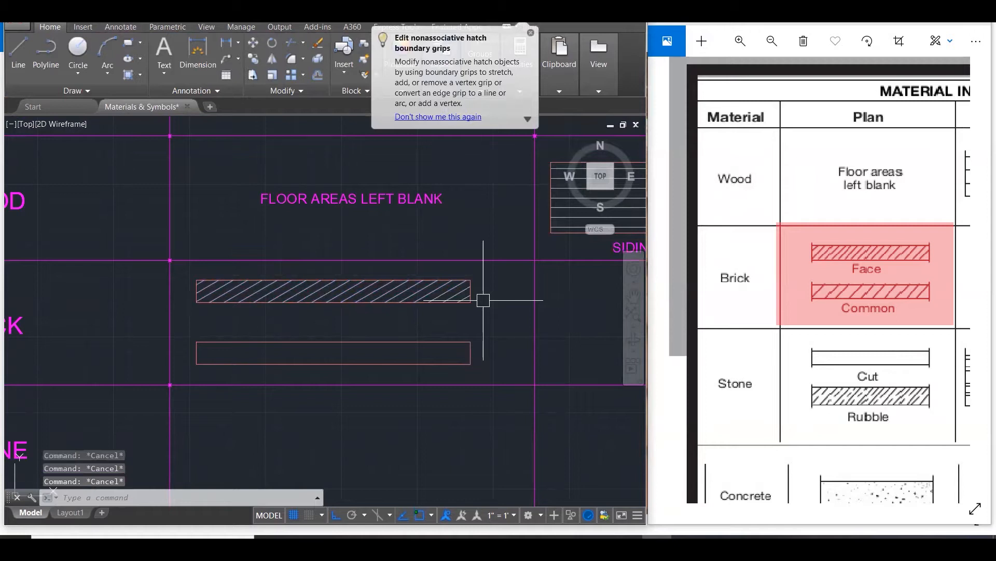
Hatch the brick row's lower plan rectangle with the user-defined 30 degree pattern at 300 spacing.
text(h)
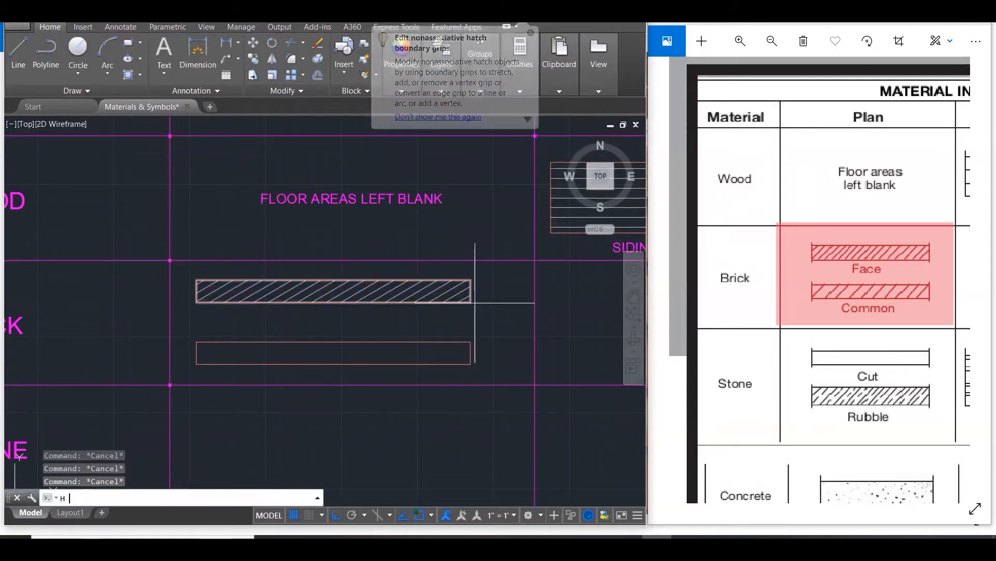
key(Return)
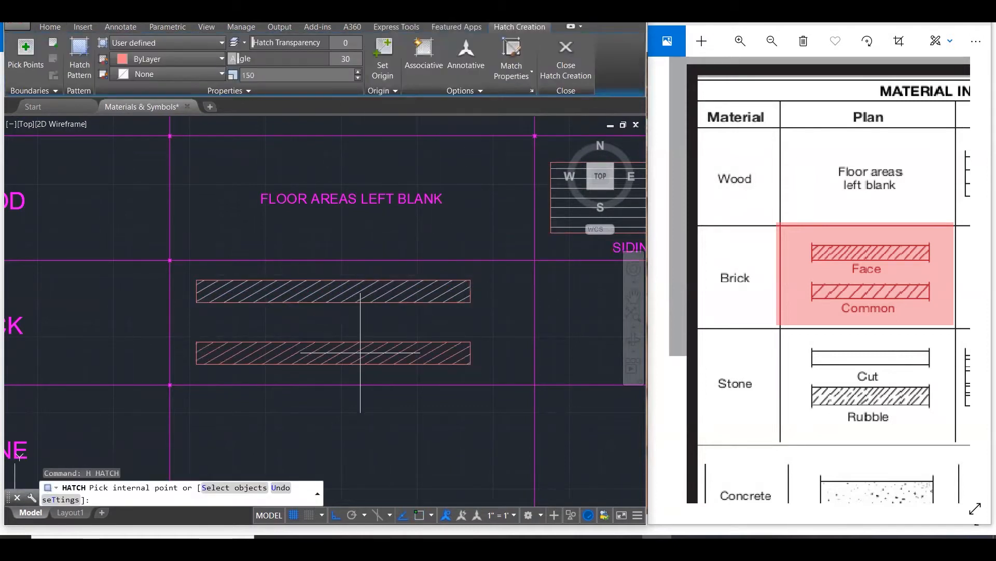
click(360, 352)
click(293, 74)
text(300)
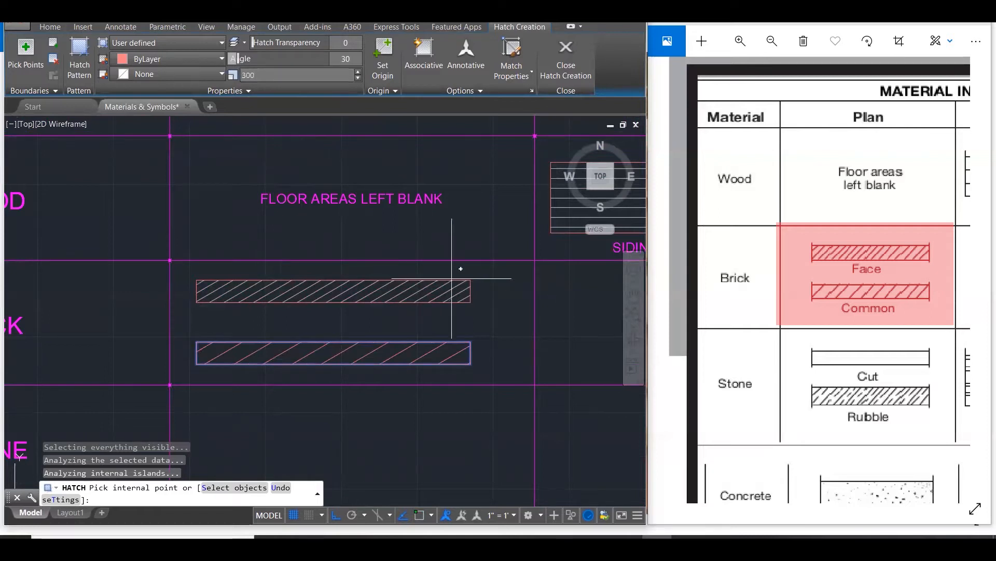
key(Escape)
key(Escape)
key(Escape)
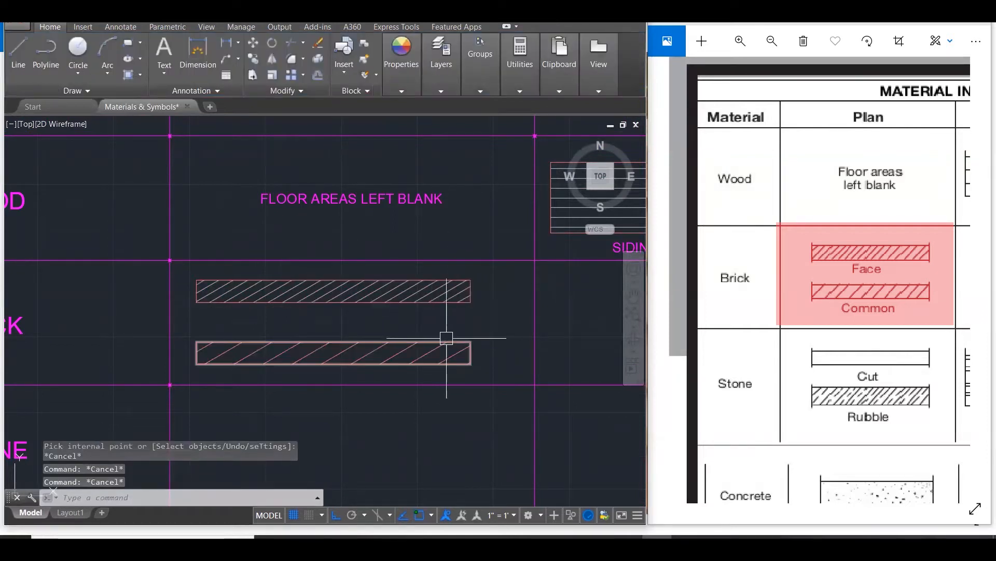
text(MA)
key(Return)
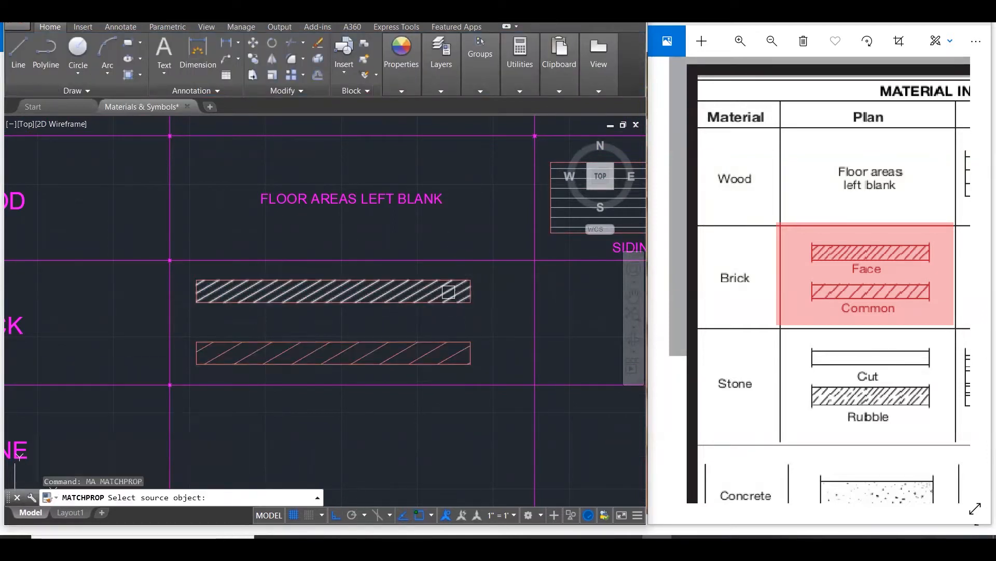
click(452, 301)
key(Escape)
key(Escape)
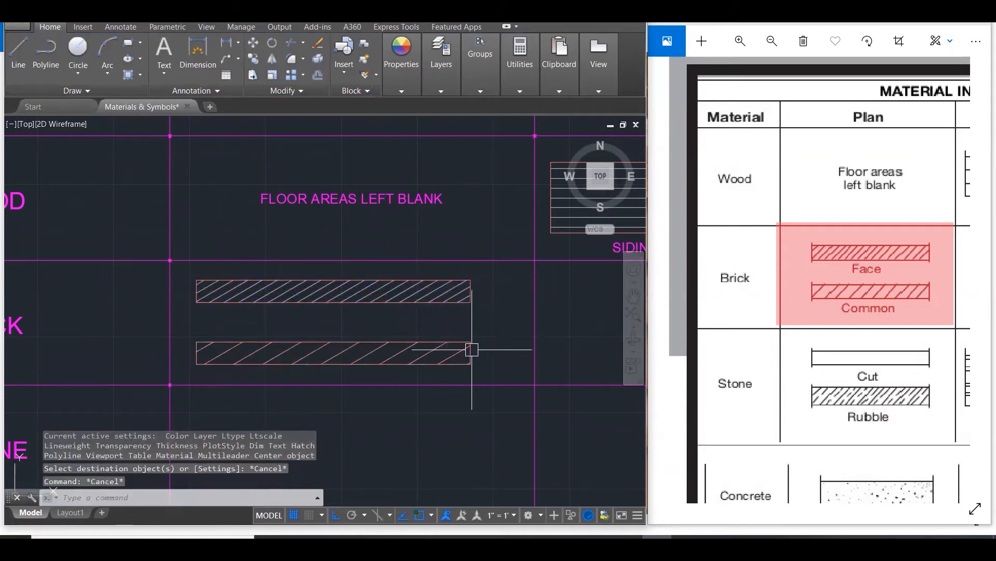
Assign the lower brick rectangle's hatch to the HATCH layer.
click(423, 352)
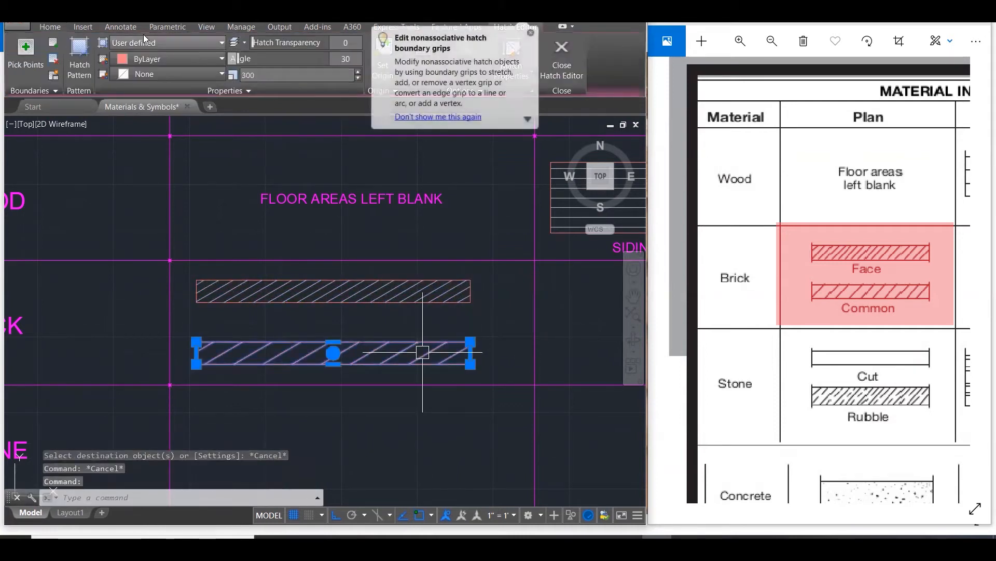
click(50, 27)
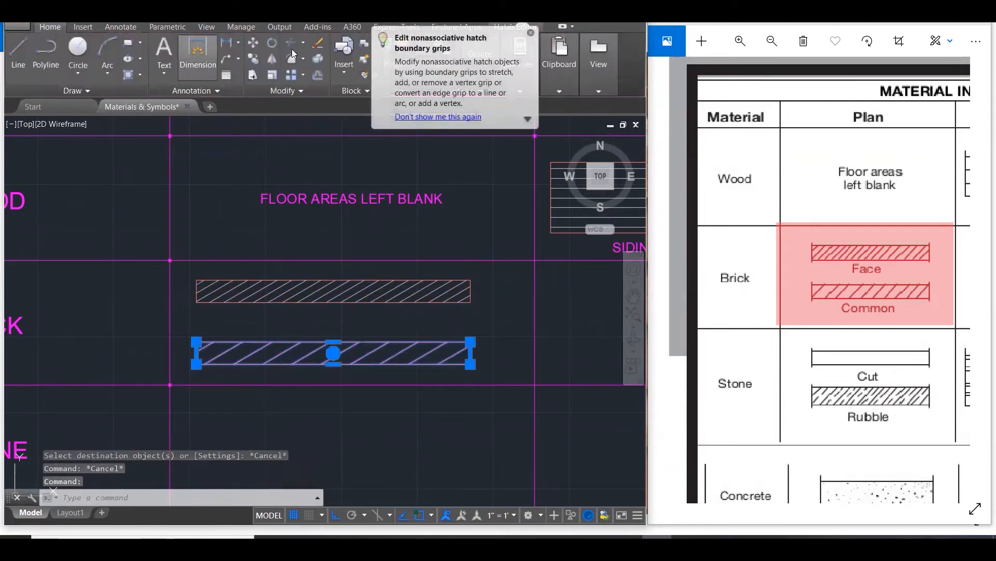
click(530, 32)
click(435, 83)
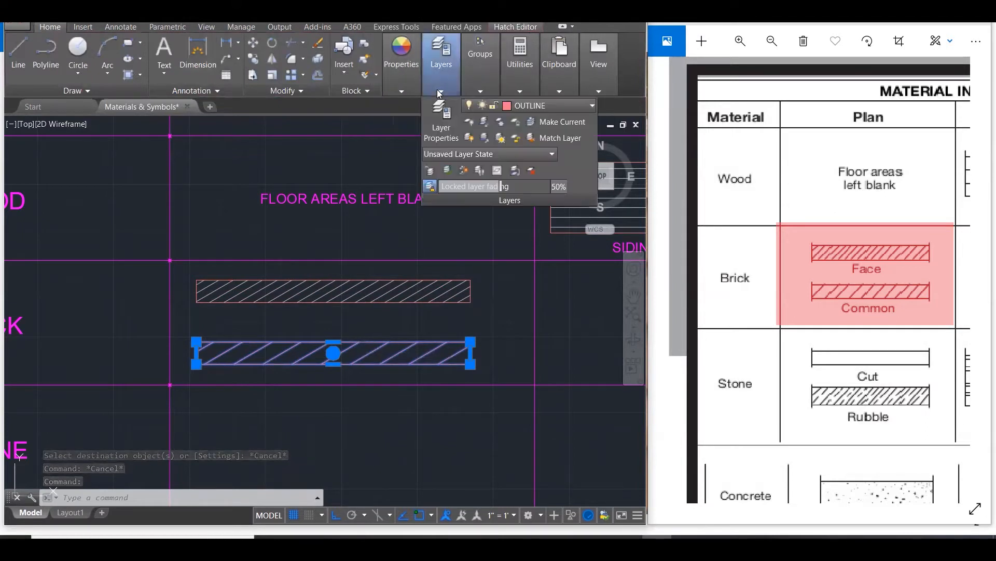
click(552, 107)
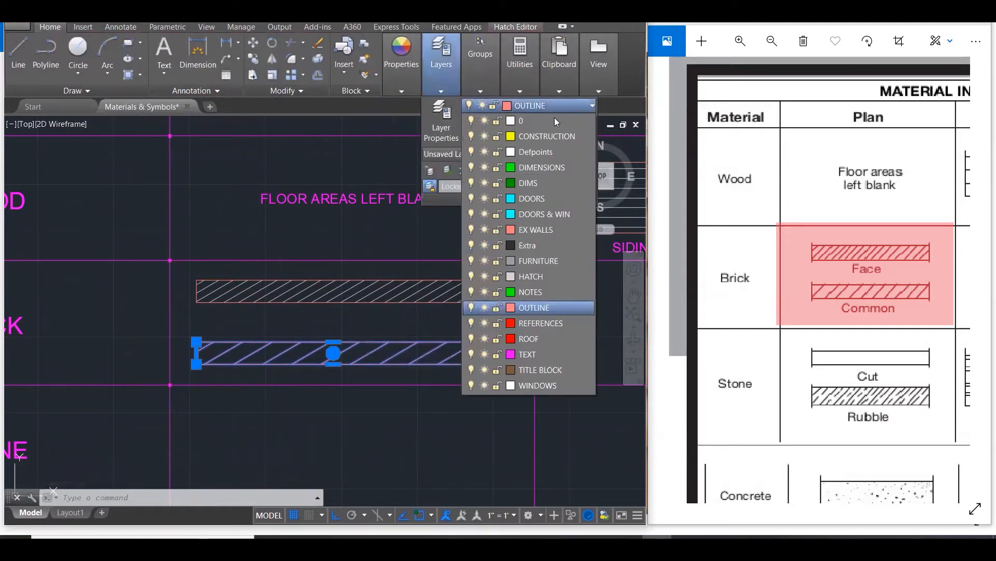
click(540, 275)
click(530, 33)
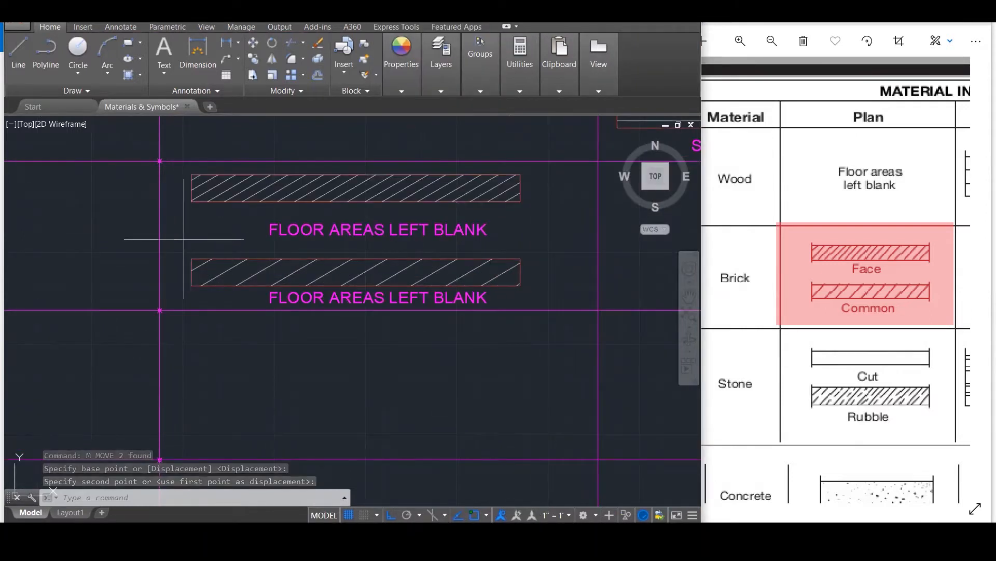
Move the lower hatched brick rectangle slightly upward, leaving more room above the label beneath it.
click(182, 239)
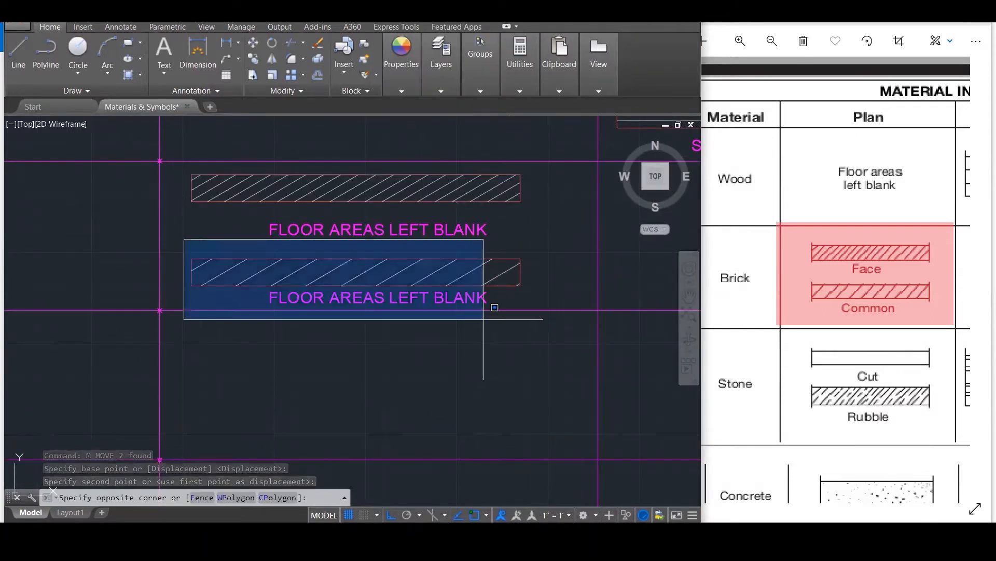
click(549, 291)
click(520, 258)
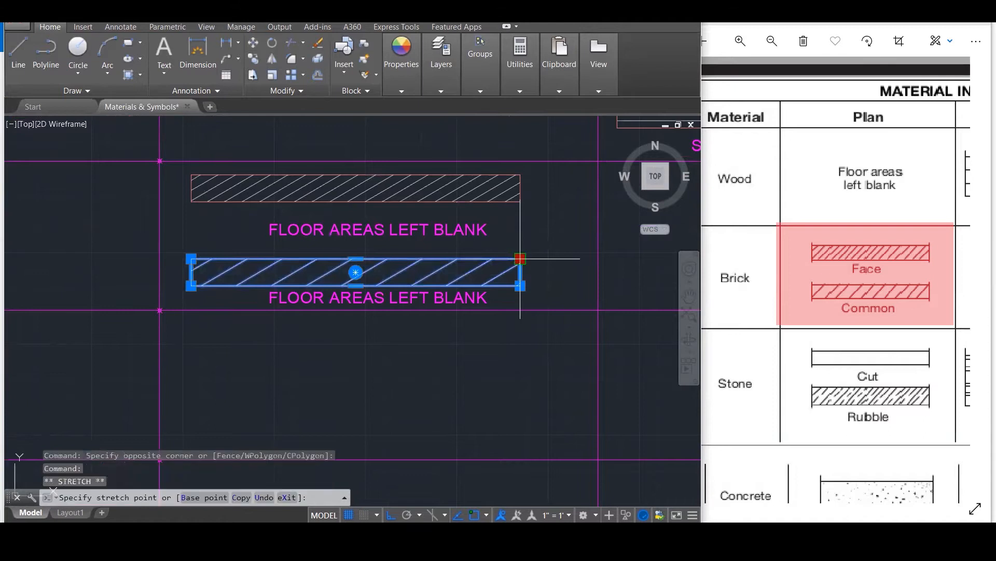
key(Escape)
text(m)
key(Return)
click(355, 272)
key(Escape)
key(Escape)
Change the label under the upper brick rectangle to FACE and the one under the lower rectangle to COMMON.
double_click(384, 229)
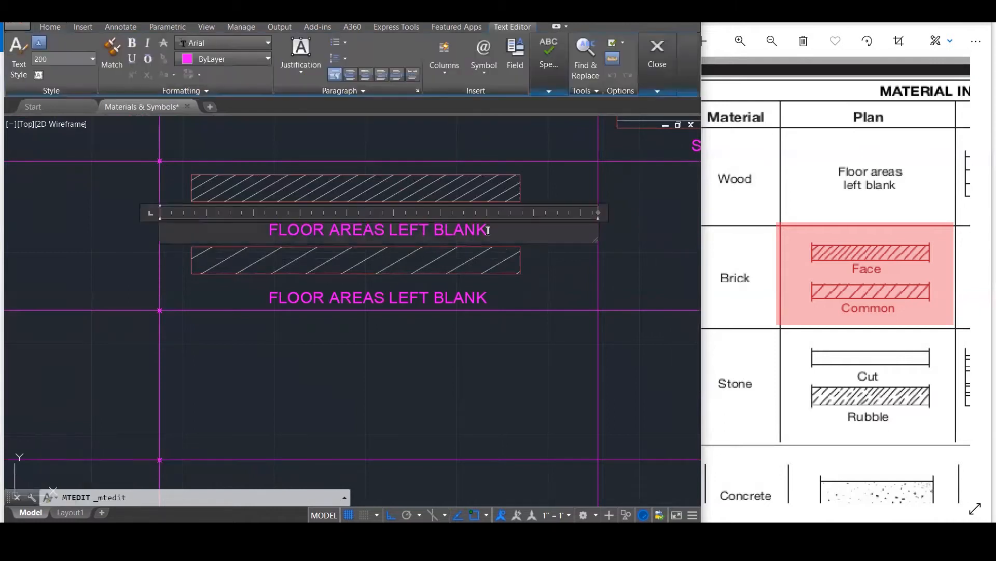
text(FACE)
click(402, 320)
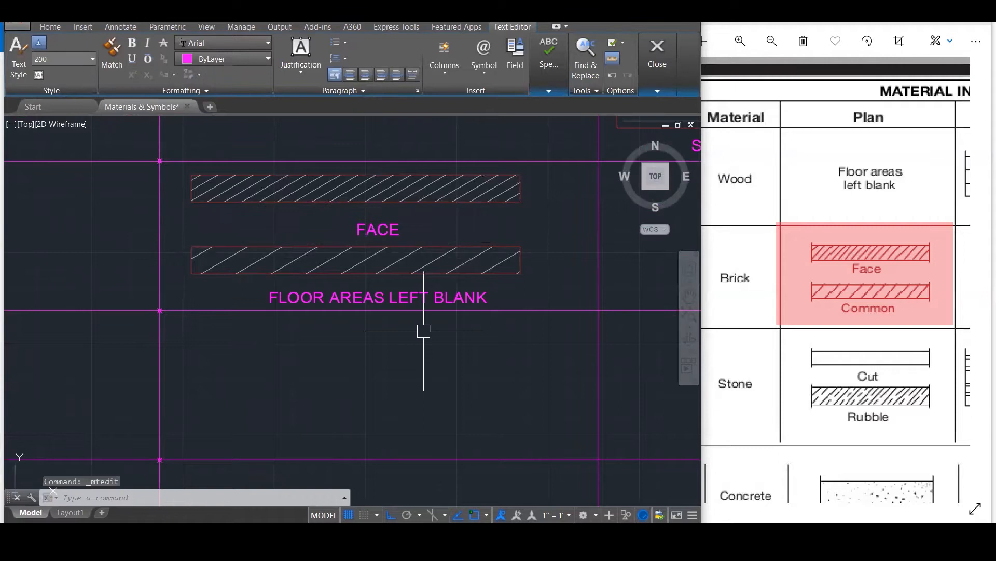
double_click(433, 301)
drag(500, 300, 165, 319)
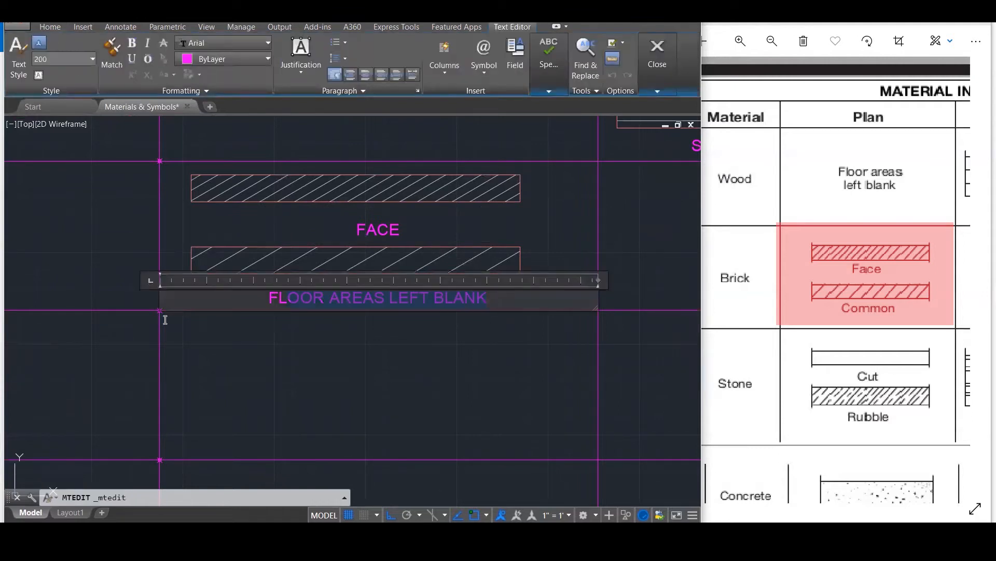
text(COMMON)
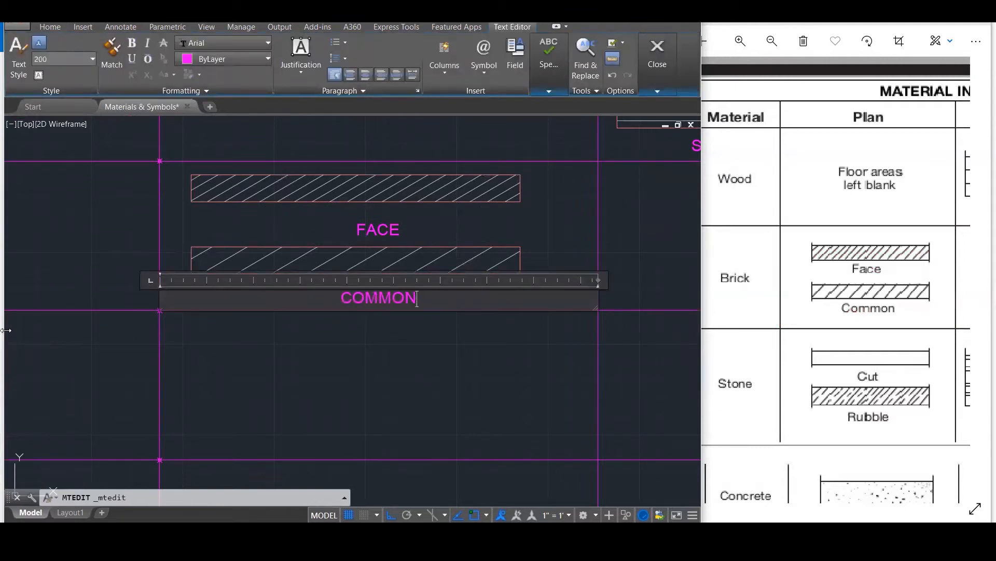
click(339, 416)
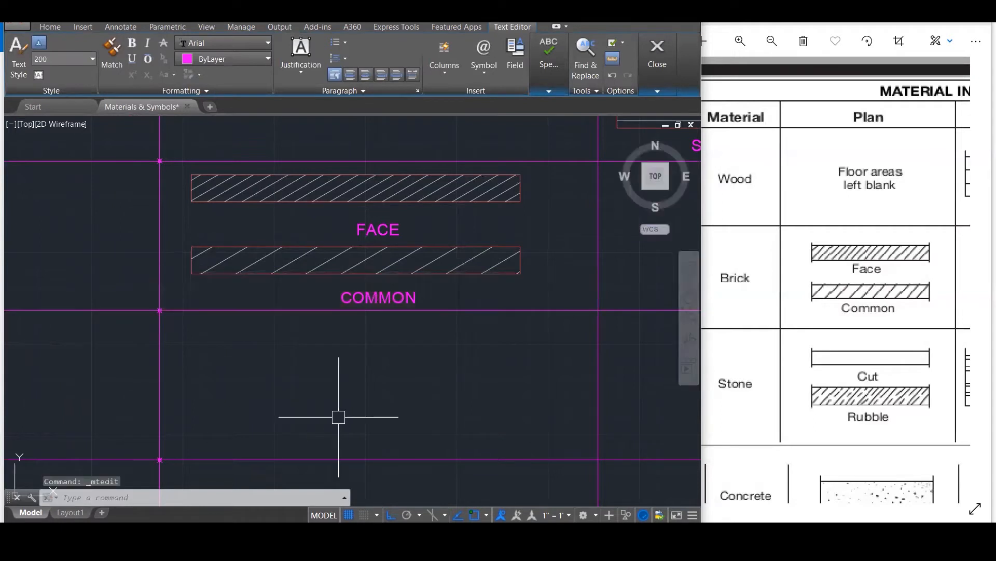
Bring the reference chart's Elevation column into view and examine the brick row's Face or common symbol.
scroll(338, 416, down, 3)
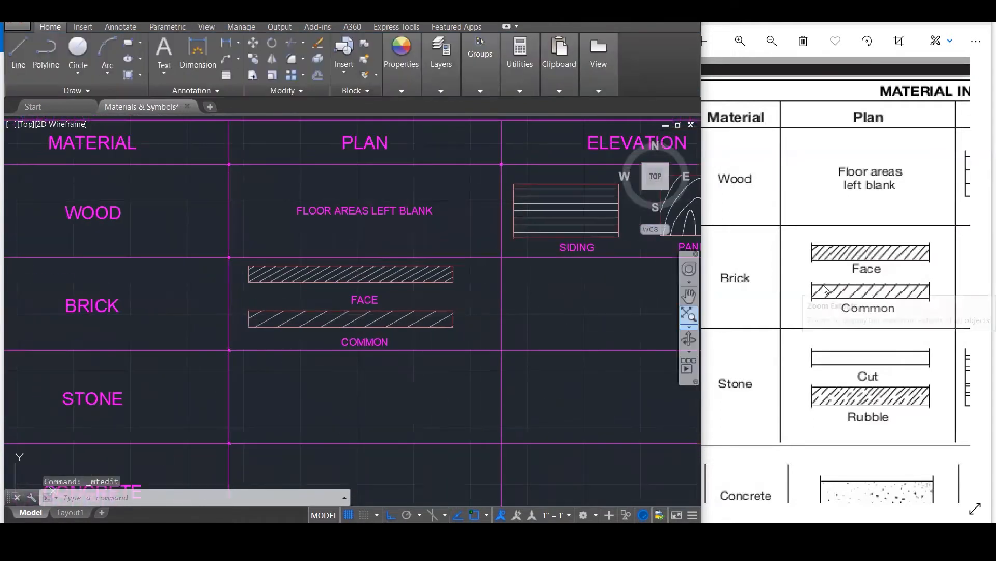
scroll(825, 289, down, 2)
scroll(826, 289, up, 5)
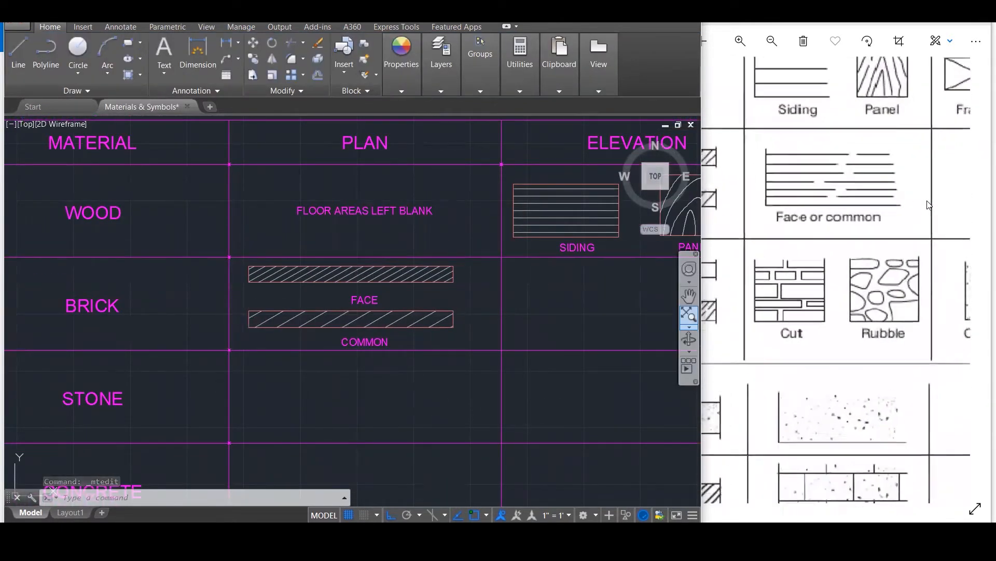
click(908, 218)
drag(906, 214, 927, 236)
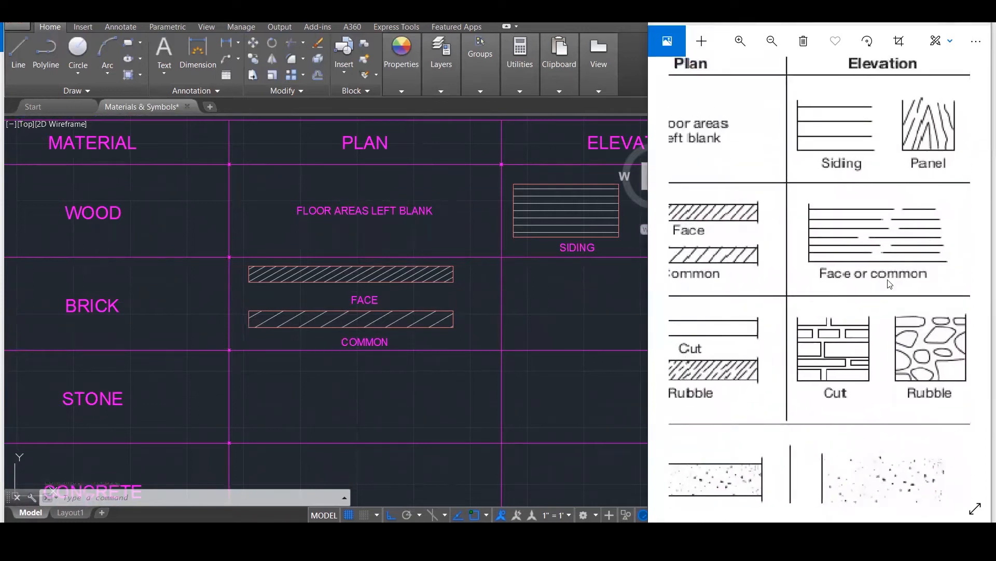
scroll(889, 283, down, 1)
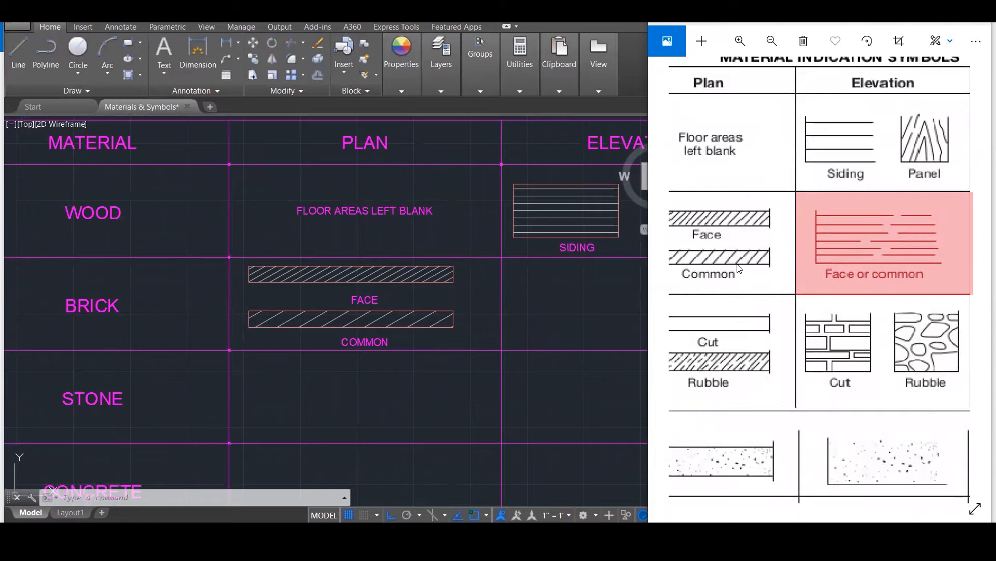
scroll(260, 366, down, 1)
scroll(527, 329, down, 1)
scroll(534, 327, up, 2)
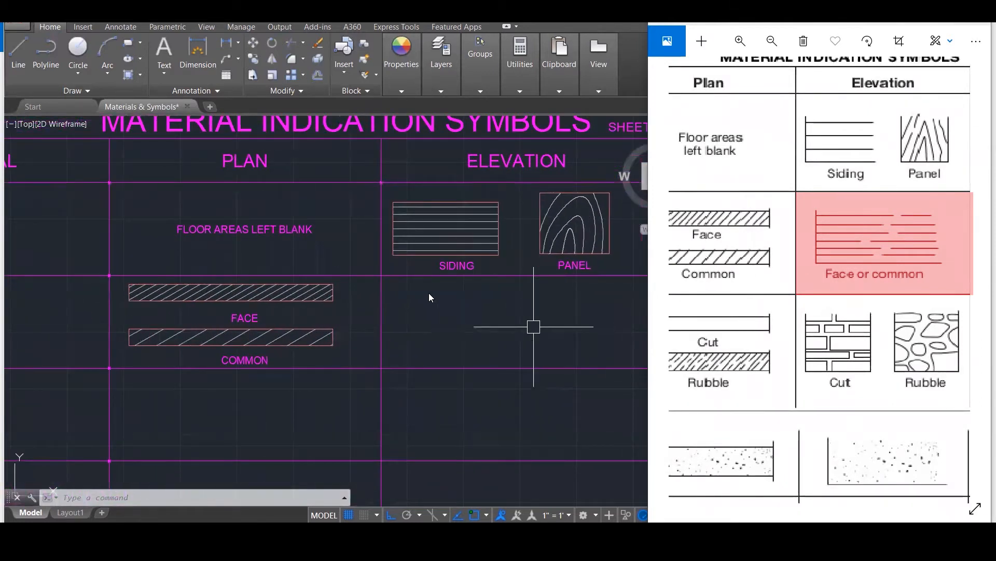
click(404, 293)
key(space)
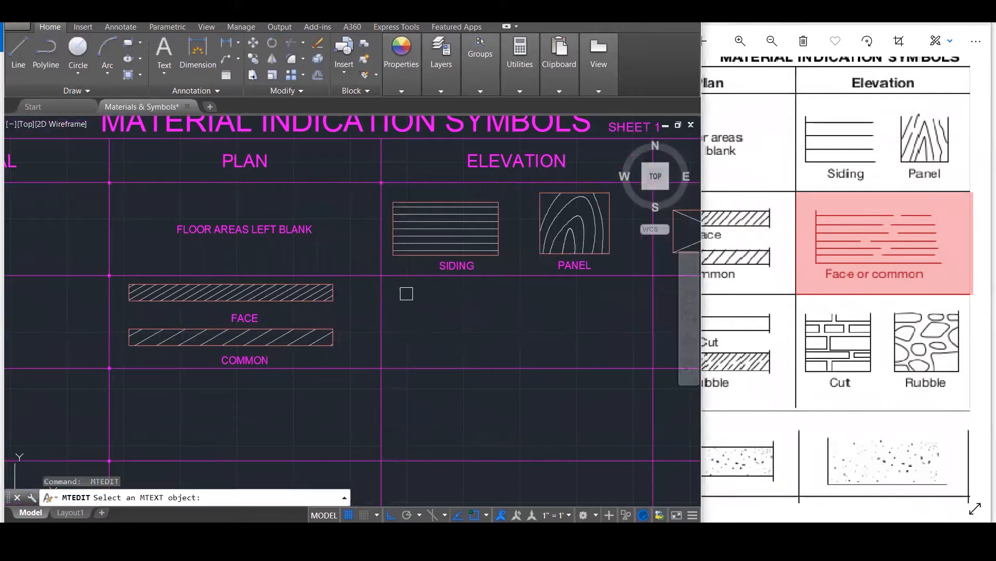
key(Escape)
text(REC)
key(Return)
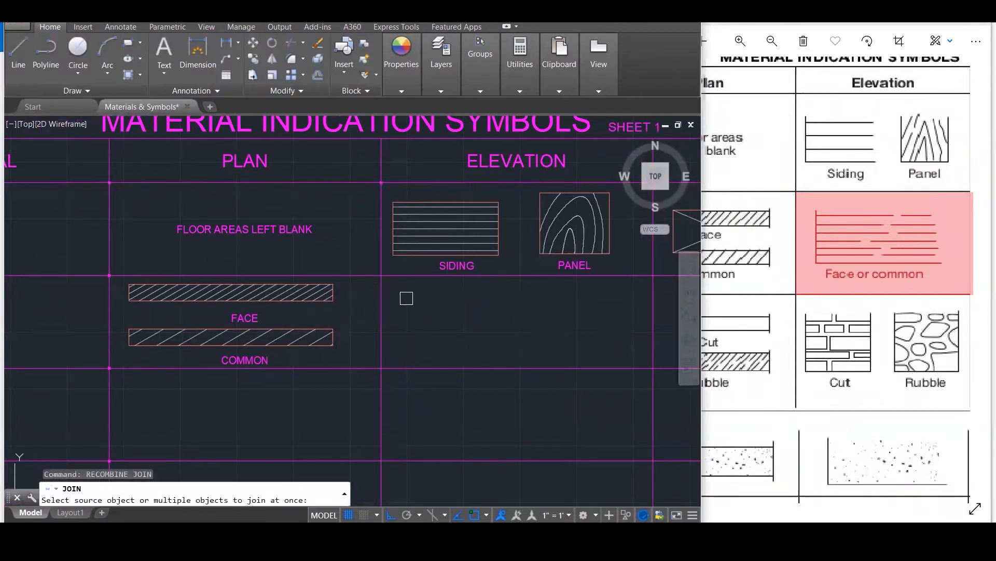
key(Escape)
key(Escape)
key(Escape)
Draw a wide rectangle in the Elevation cell of the brick row, below the siding and panel symbols.
text(REC)
key(Return)
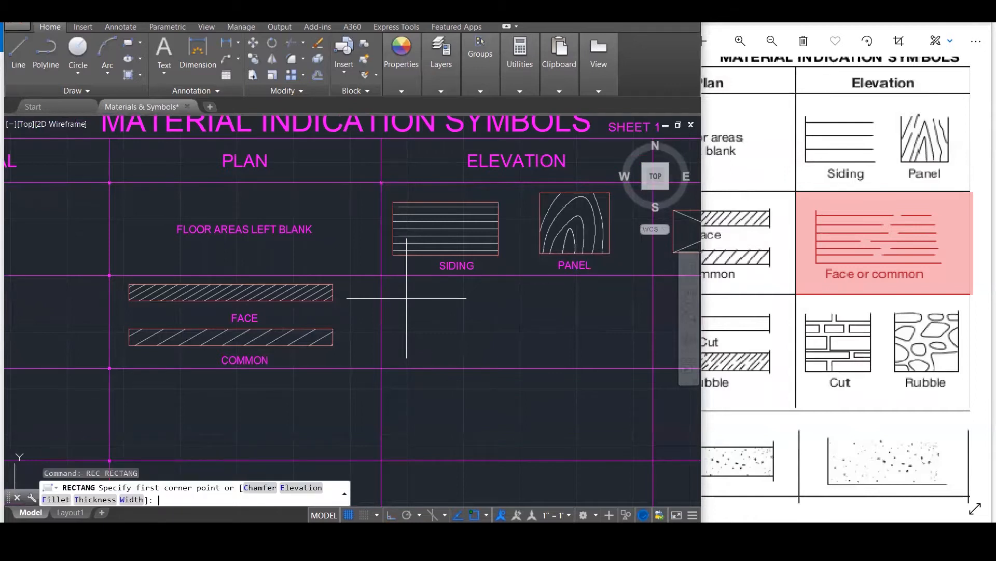
click(406, 294)
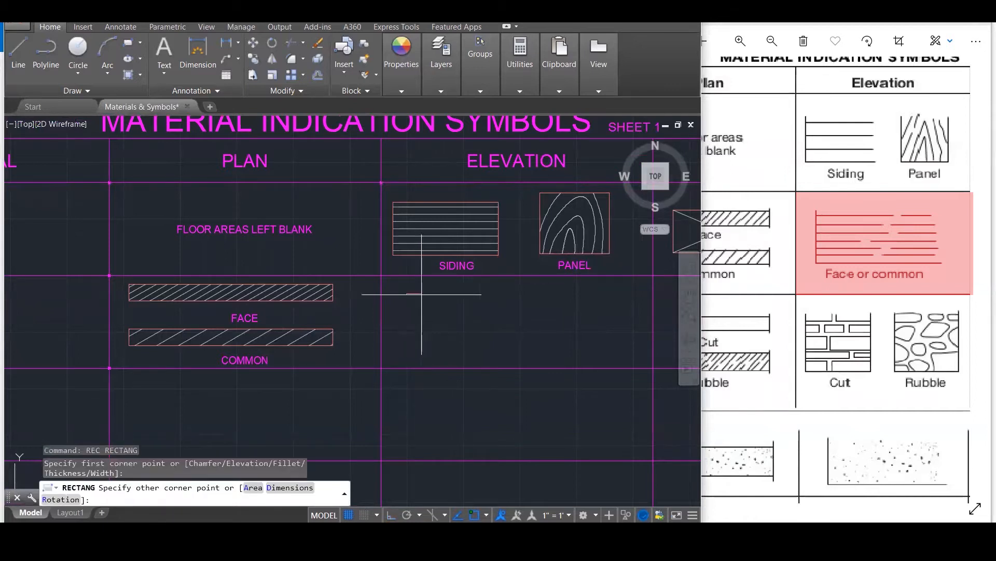
click(608, 347)
key(Escape)
key(Escape)
key(Escape)
Try hatching the brick elevation rectangle with the ACAD_ISO15W100 pattern.
text(H)
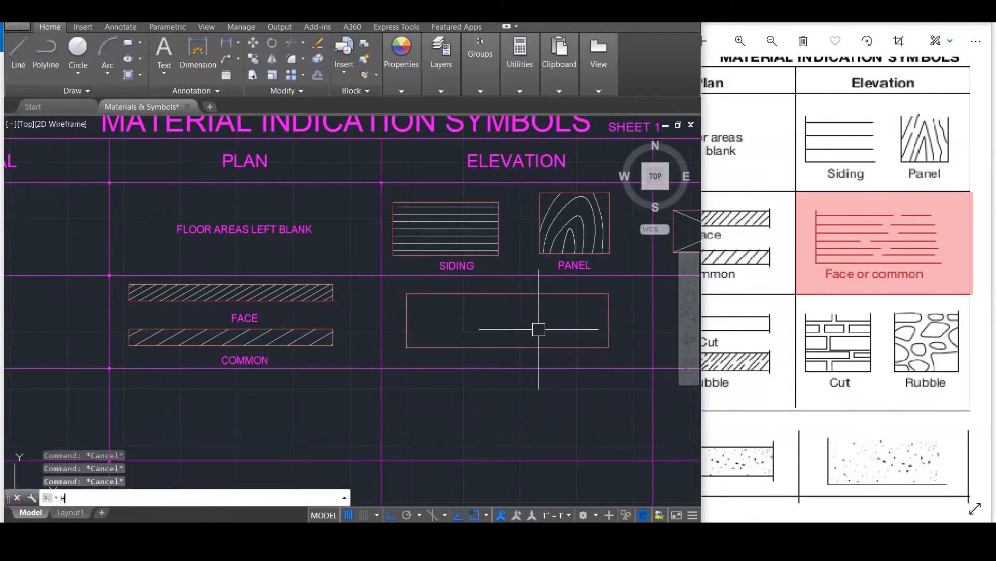
key(Return)
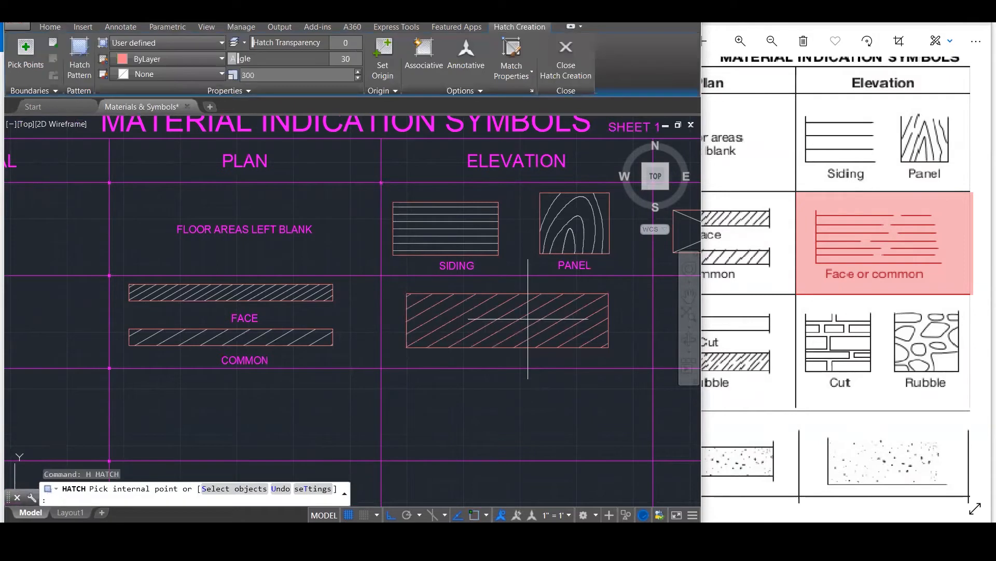
click(528, 318)
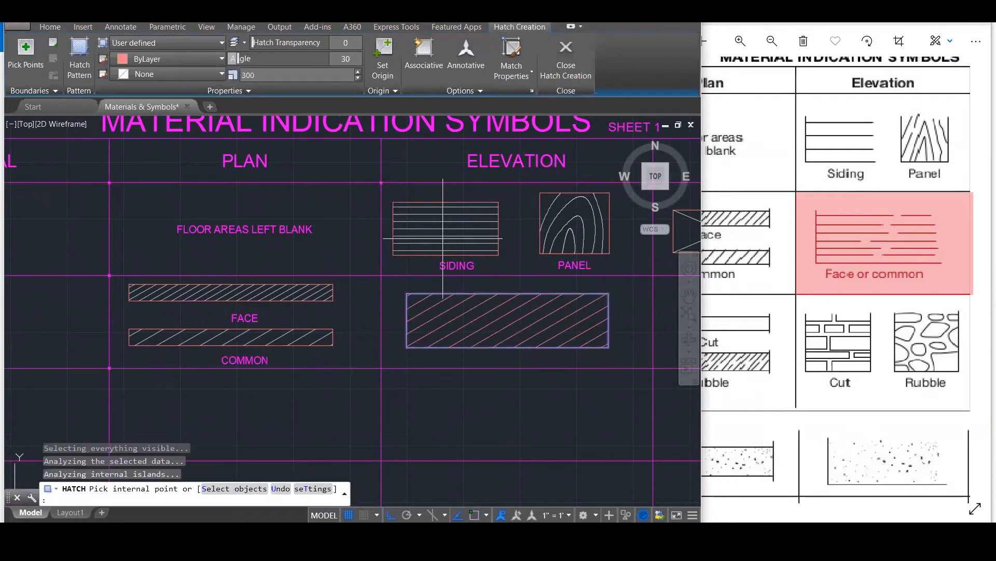
click(88, 80)
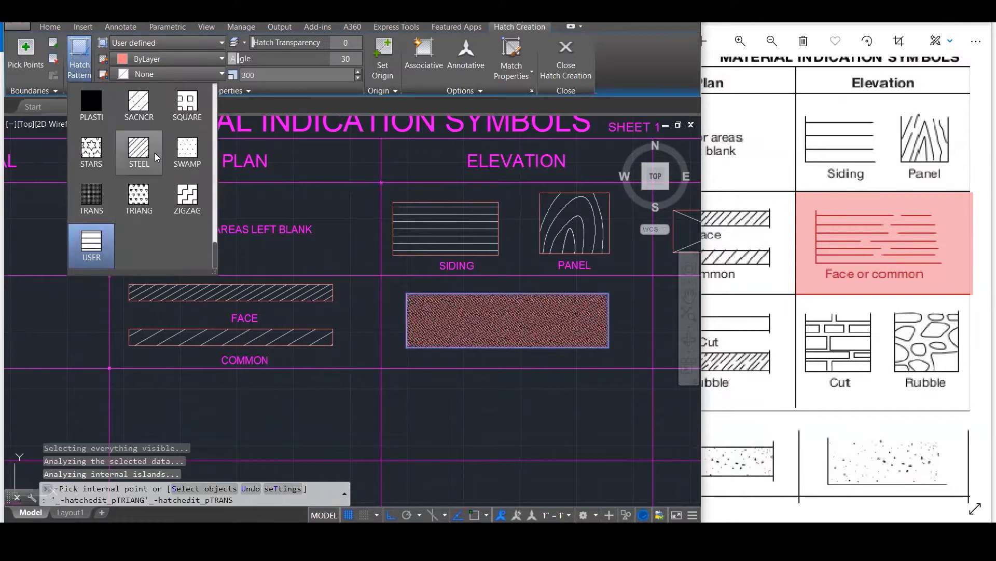
scroll(144, 168, up, 1)
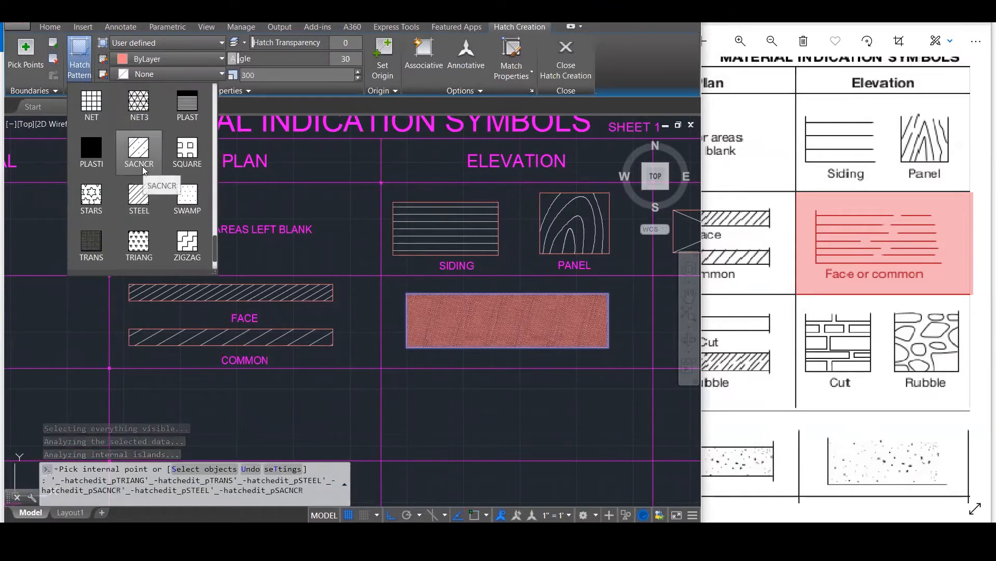
scroll(140, 166, up, 2)
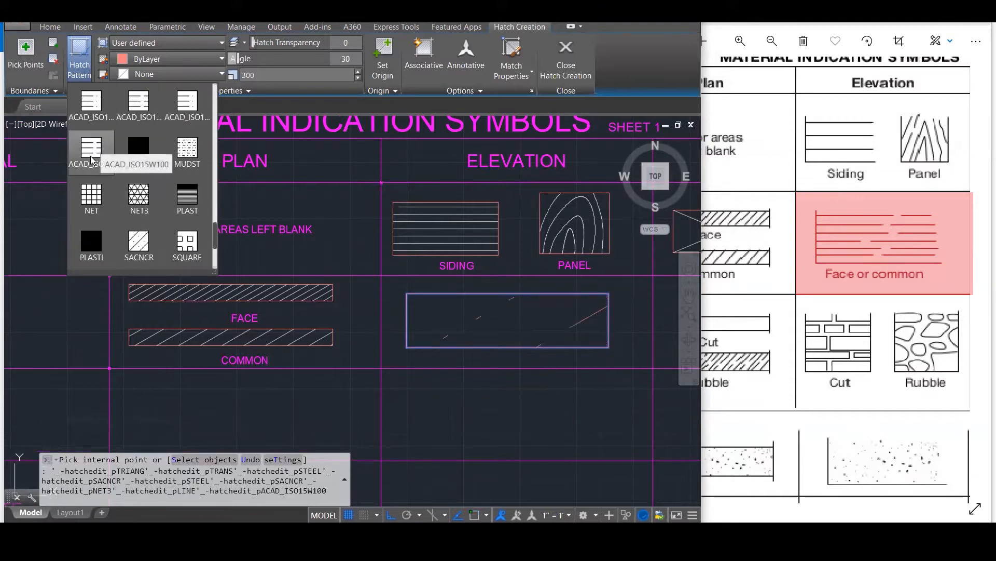
click(91, 158)
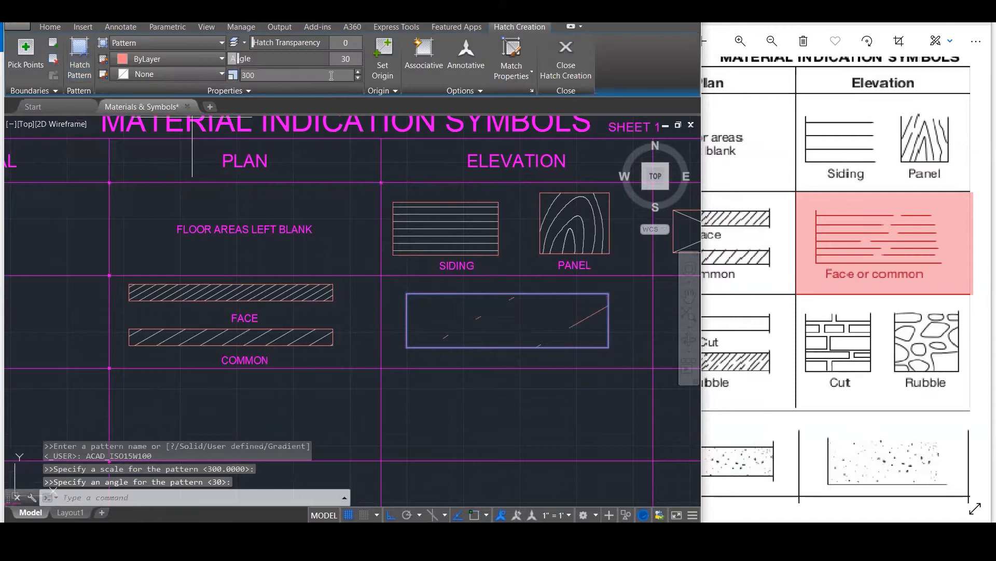
Set the brick elevation hatch's angle to 0 and its scale to 100.
click(346, 61)
text(6>: )
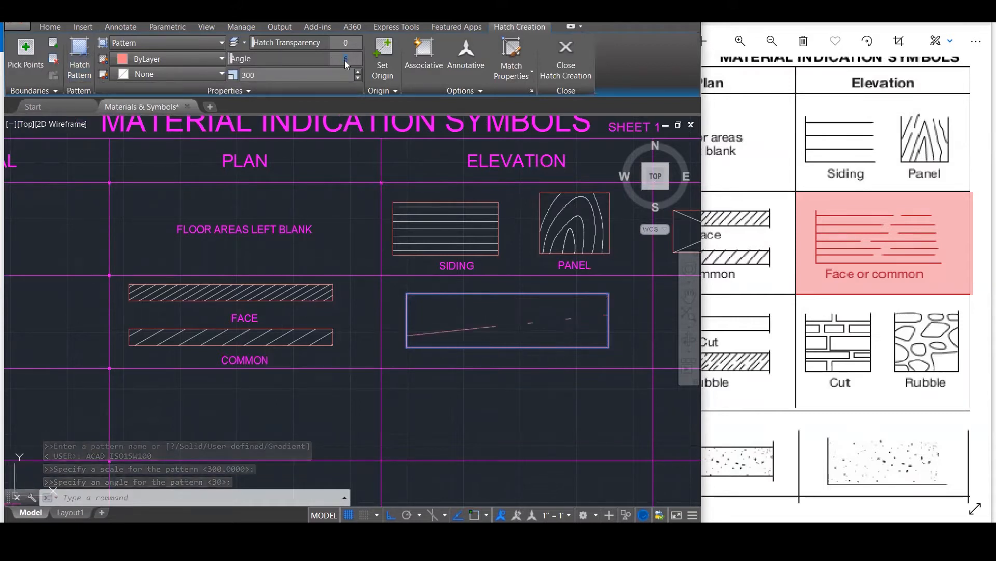
text(0)
key(Return)
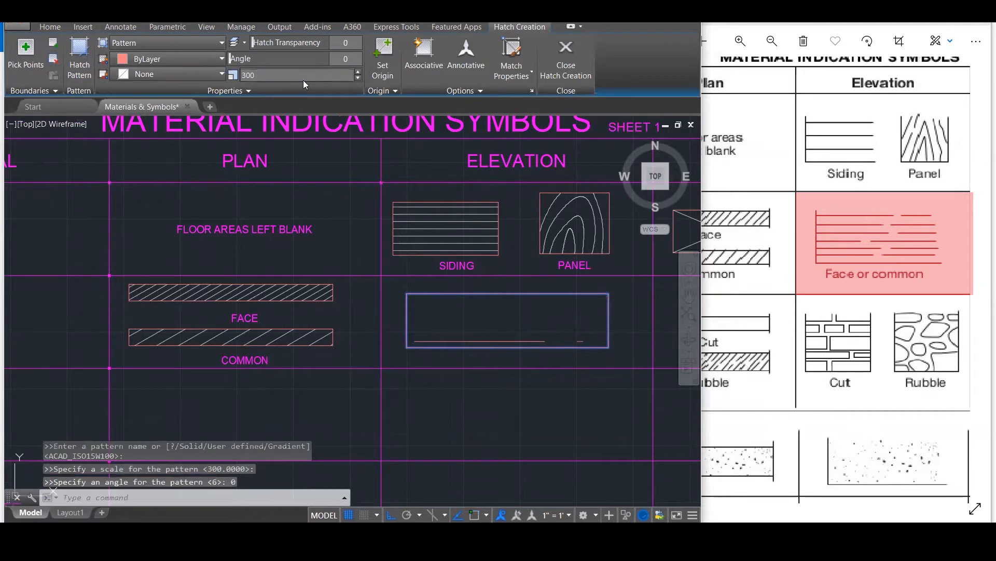
click(296, 75)
text(100)
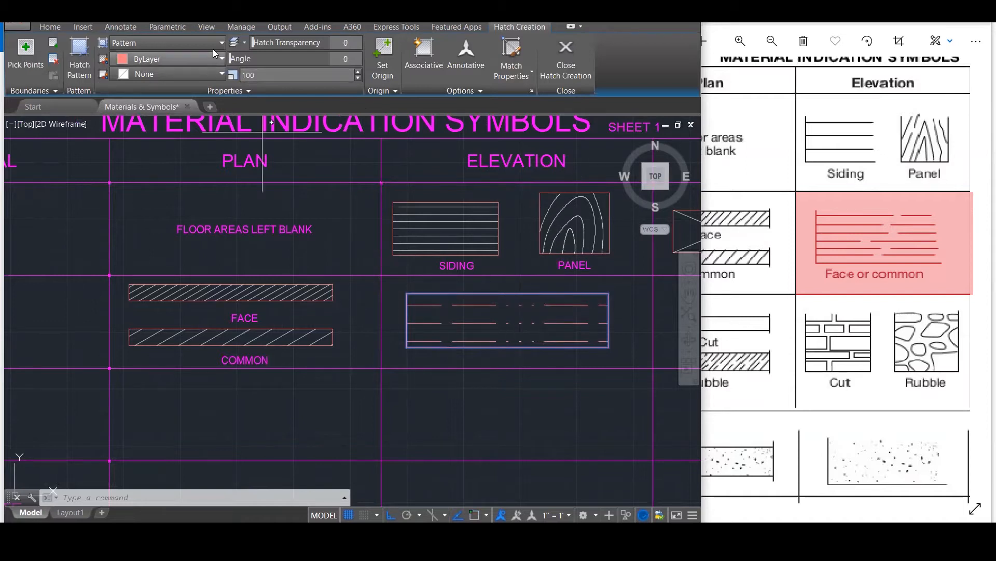
Change the brick elevation hatch to the ACAD_ISO09W100 pattern with a scale of 50.
click(80, 65)
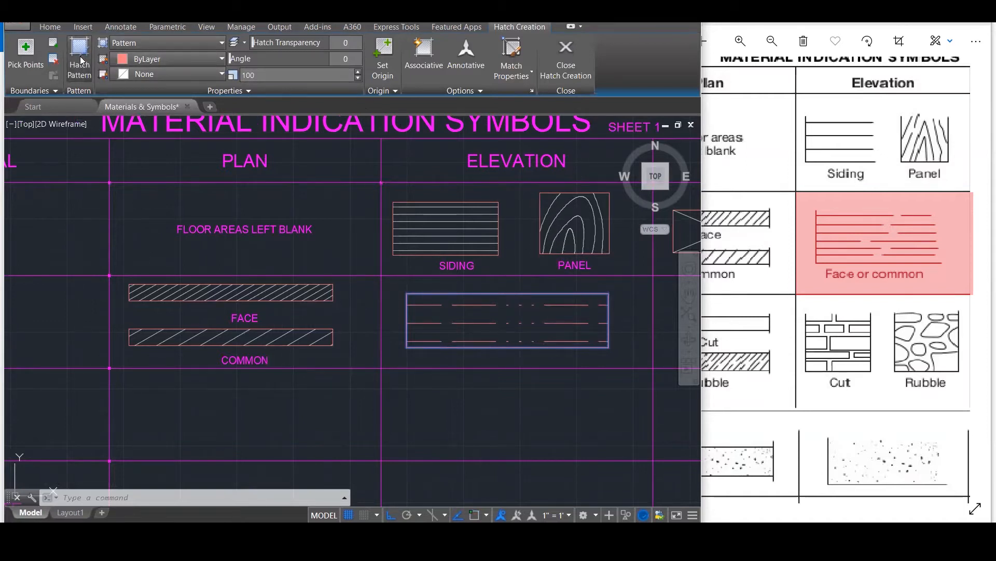
scroll(144, 107, up, 1)
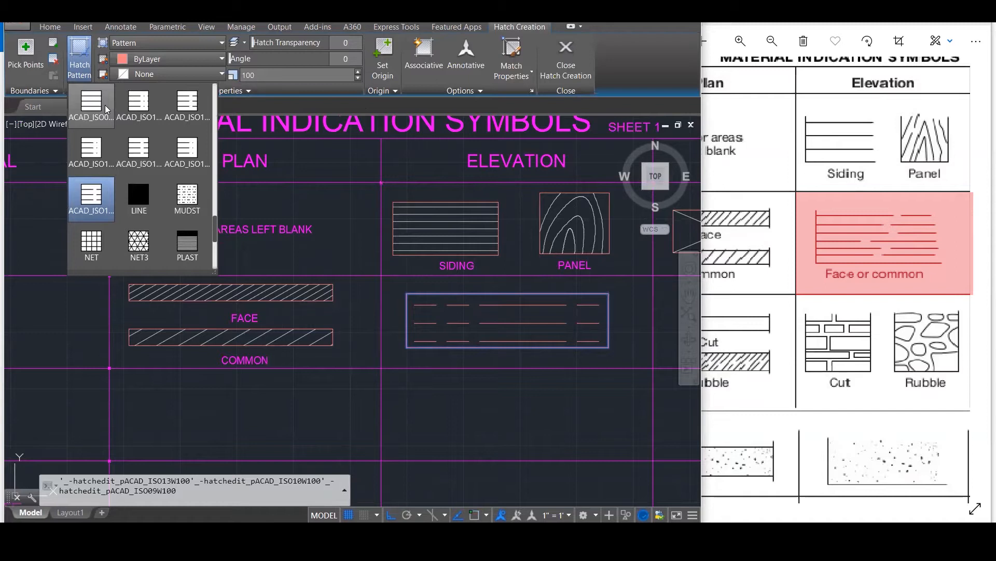
scroll(105, 105, up, 1)
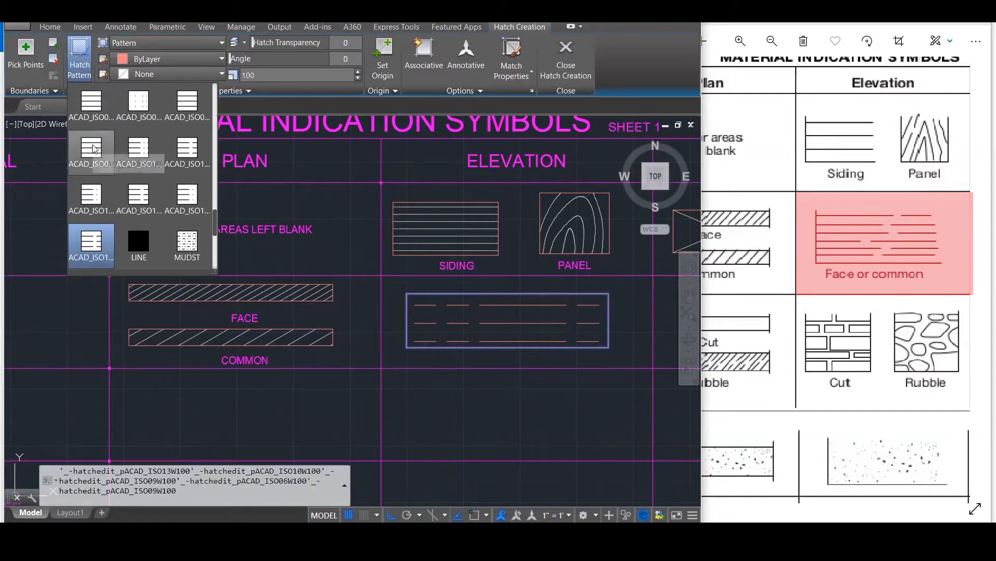
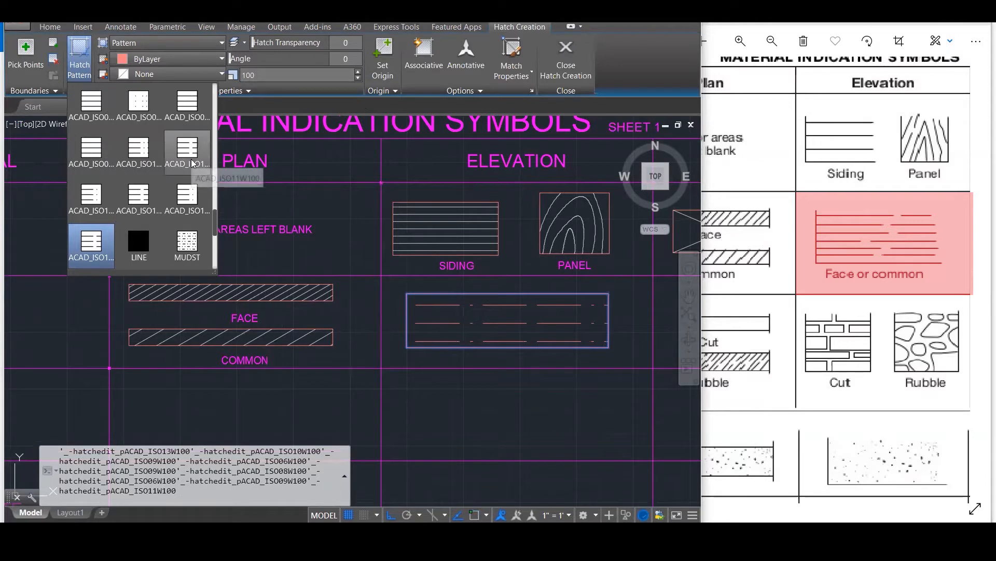
click(90, 154)
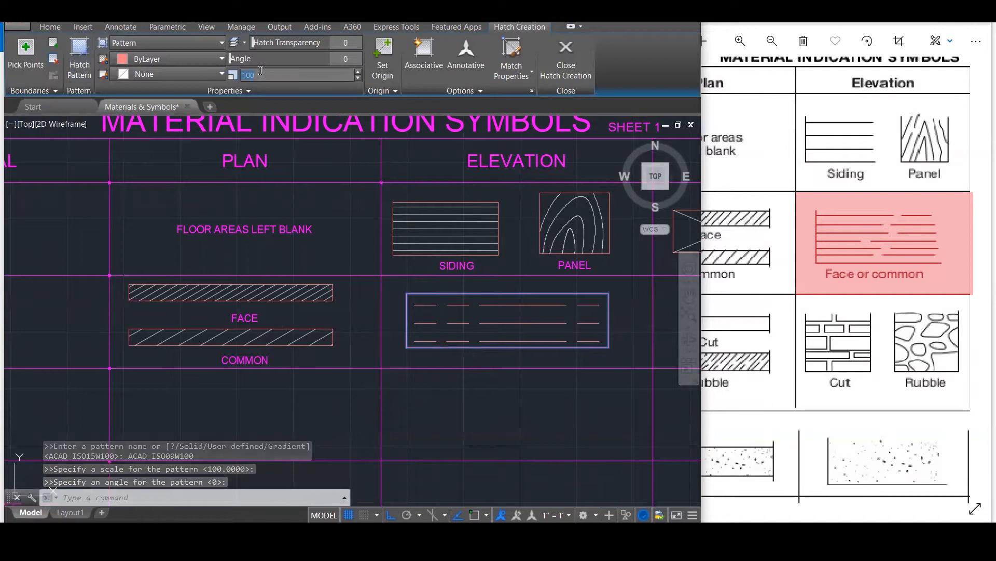
text(50)
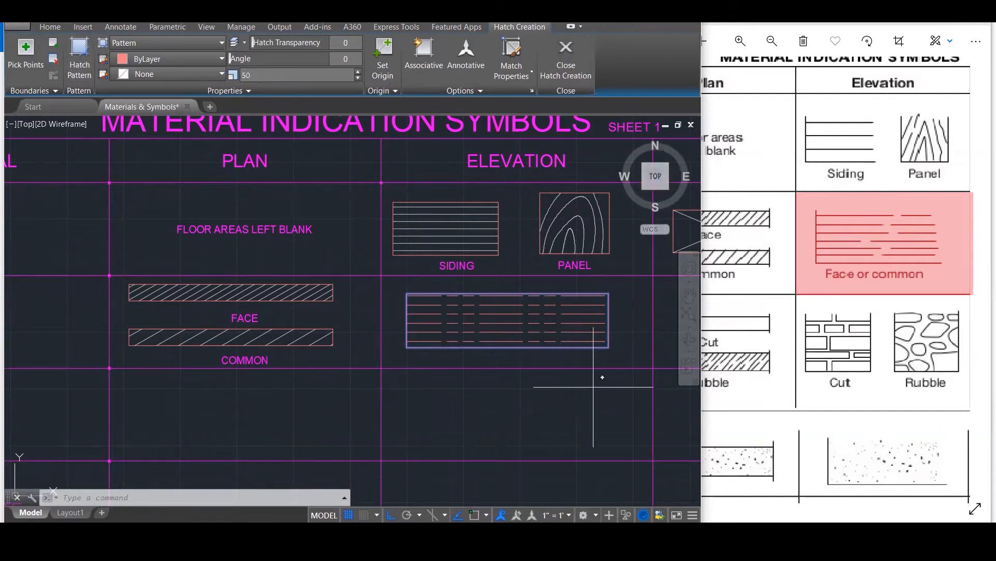
Undo the dashed hatch covering the brick elevation rectangle and the stone row's elevation cell.
click(575, 377)
key(Escape)
key(Escape)
key(Escape)
click(533, 391)
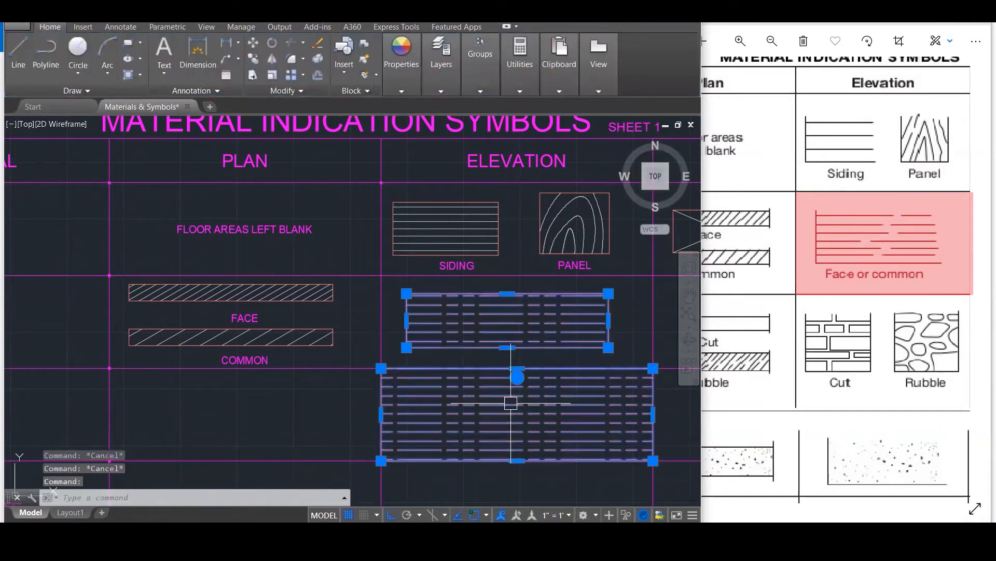
key(ctrl+z)
Hatch only the interior of the brick elevation rectangle with the ACAD_ISO04W100 pattern.
text(h)
key(Return)
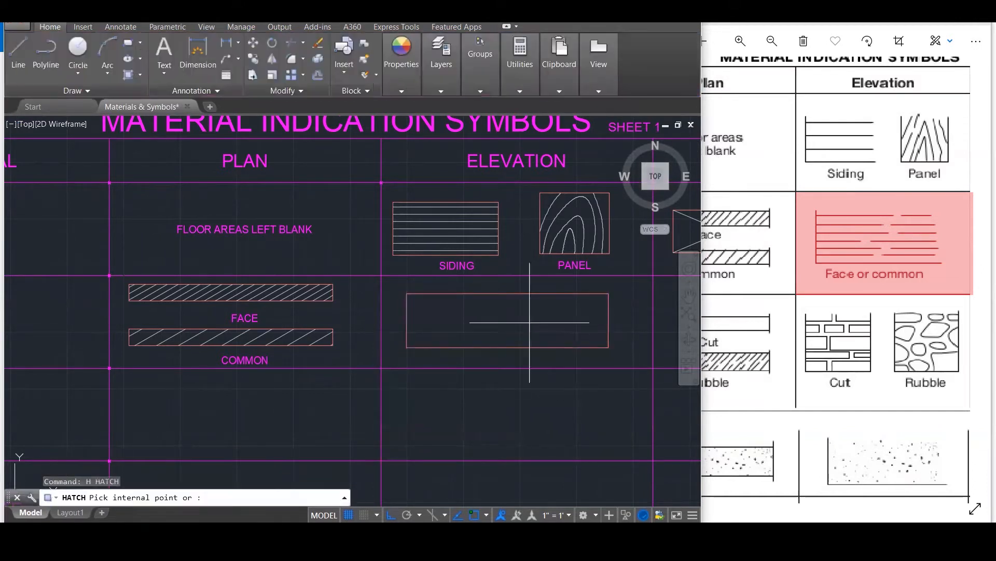
click(529, 332)
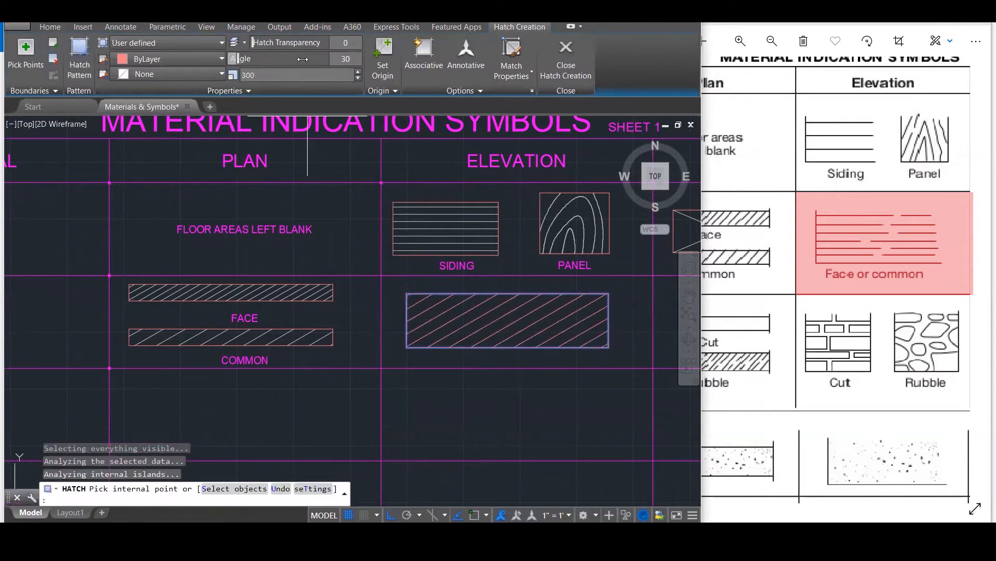
click(85, 61)
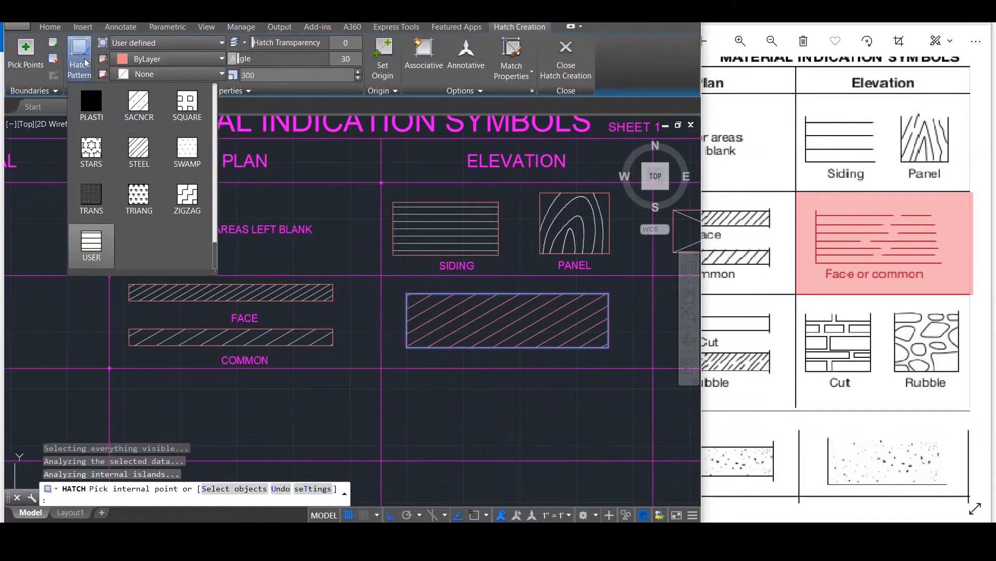
scroll(151, 145, up, 3)
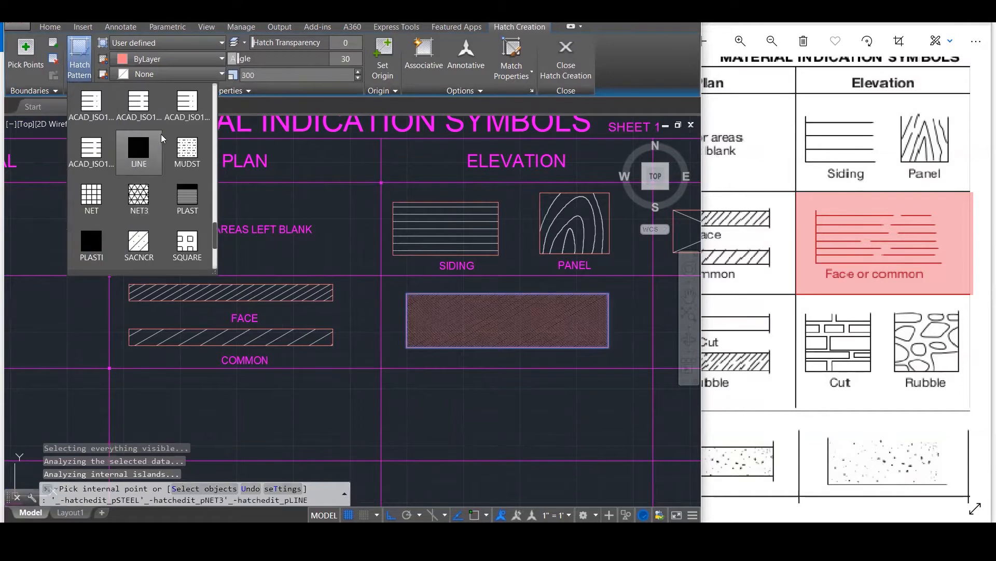
scroll(101, 108, up, 2)
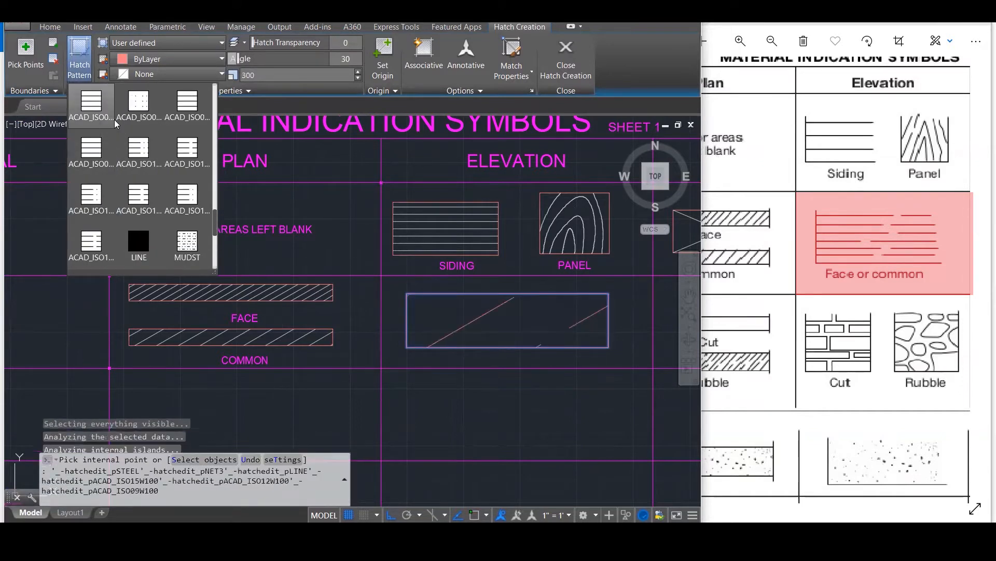
scroll(156, 110, up, 1)
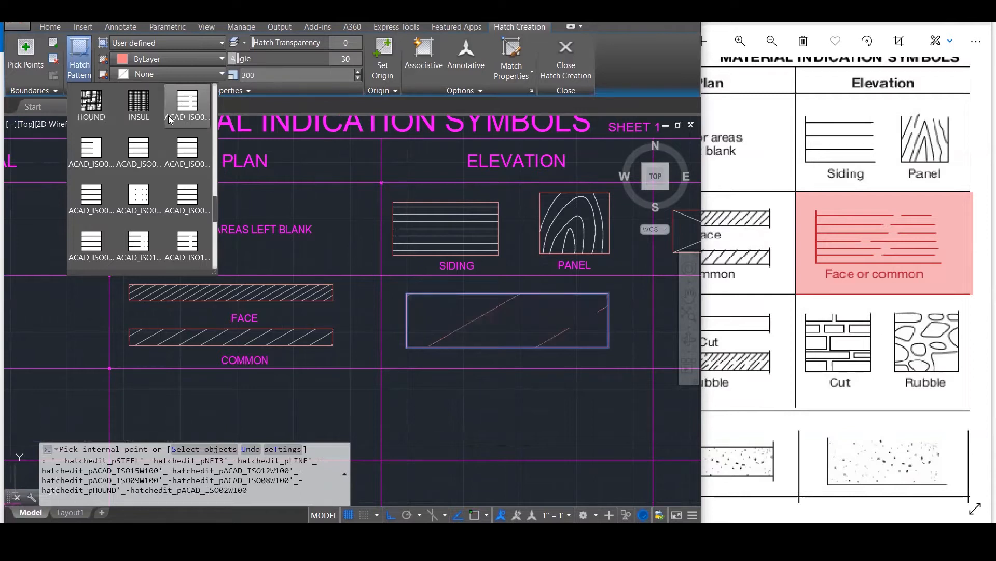
click(125, 140)
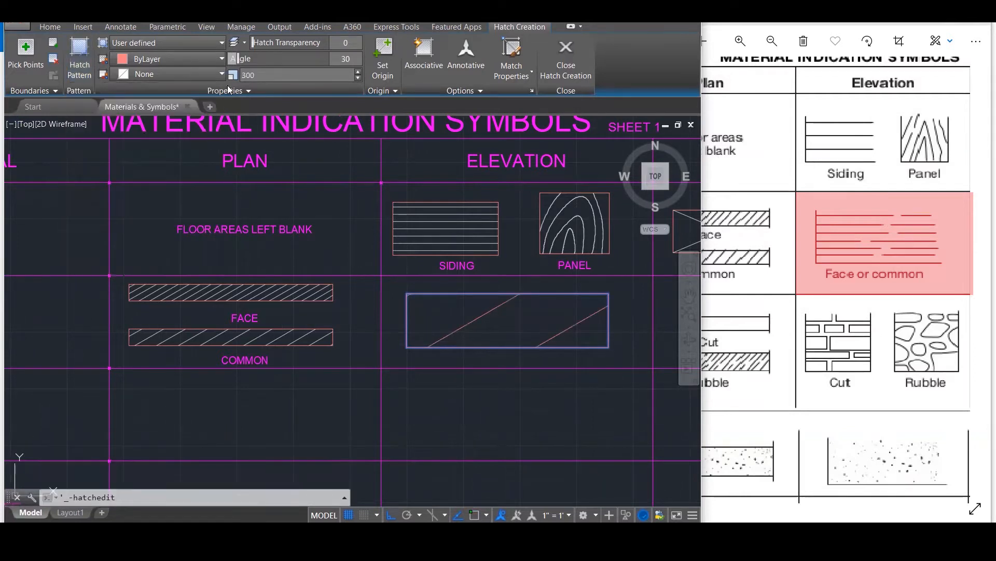
Set the rectangle's hatch scale to 100 and angle to 0, and finish the hatch.
click(296, 78)
text(100)
key(Return)
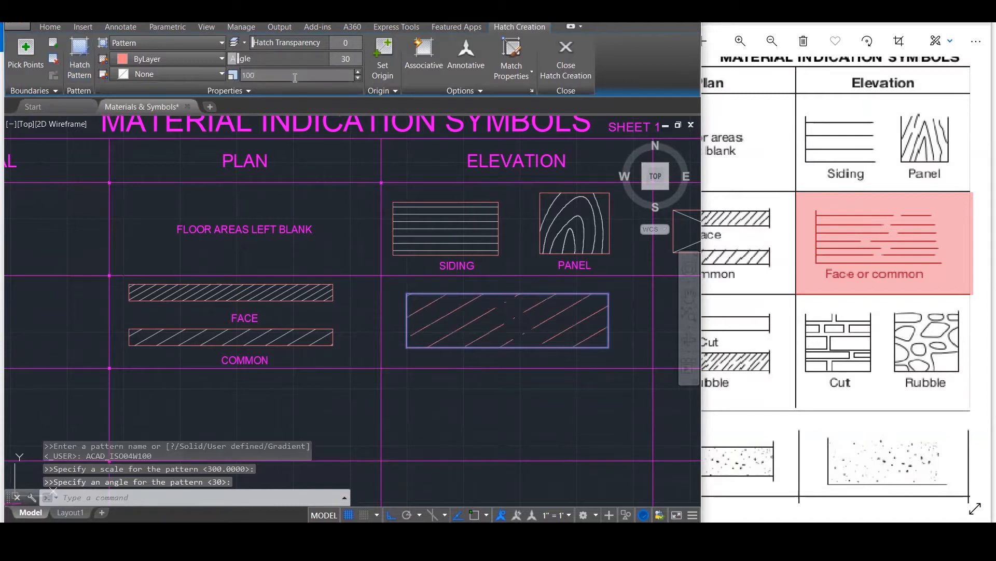
click(351, 59)
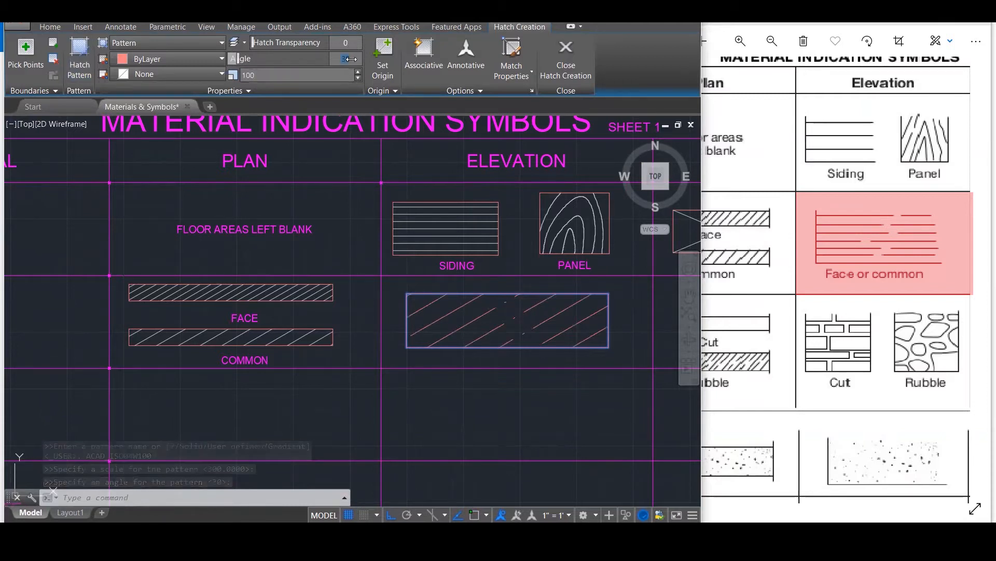
text(0)
key(Return)
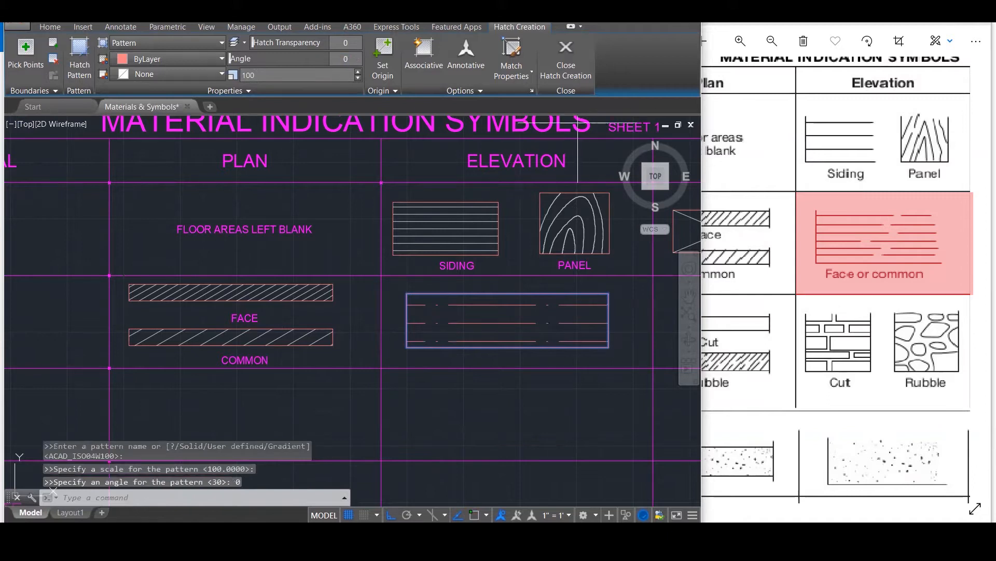
click(578, 70)
Change the brick elevation rectangle's hatch to the ACAD_ISO02W100 pattern and set its scale to 50.
click(462, 317)
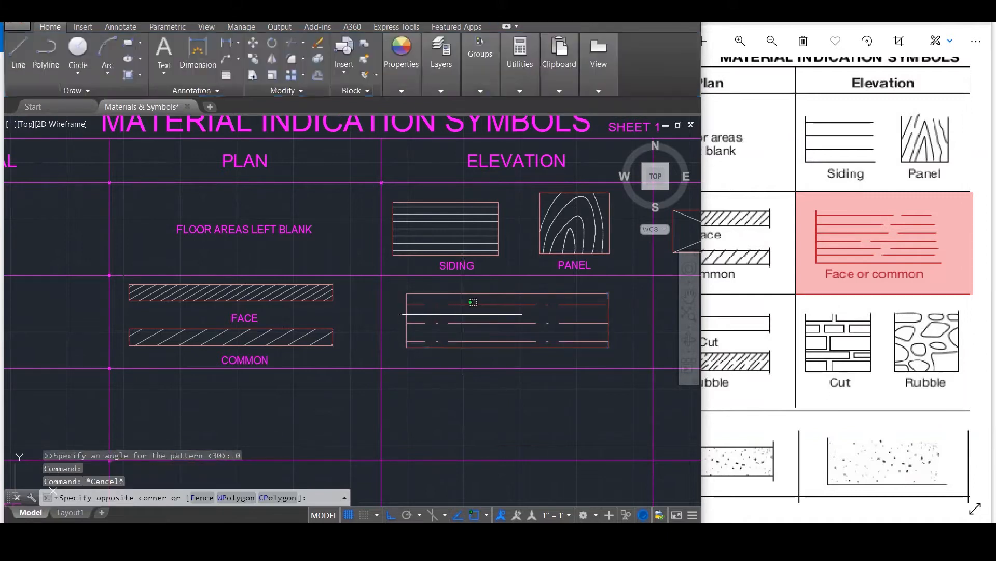
click(452, 303)
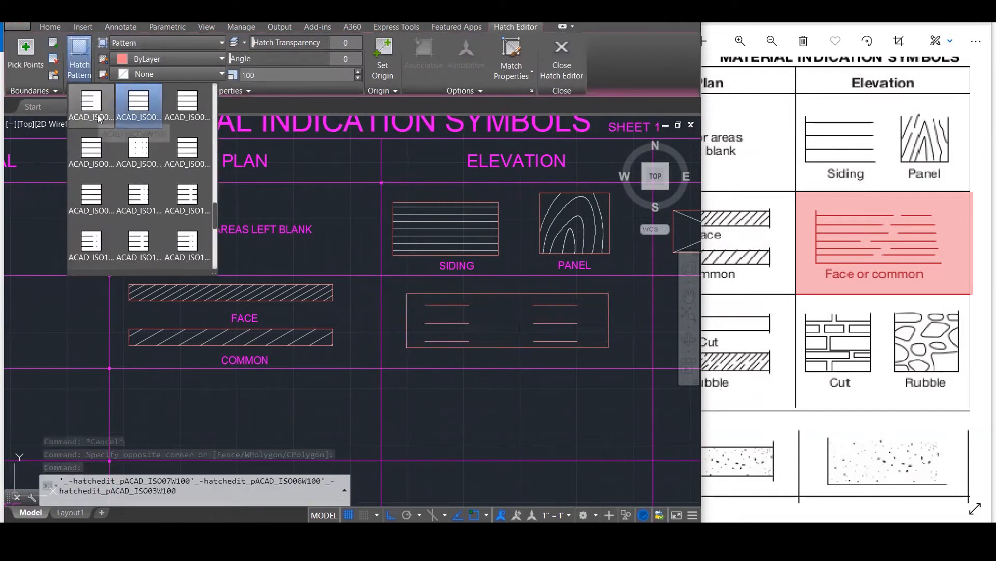
scroll(130, 125, up, 1)
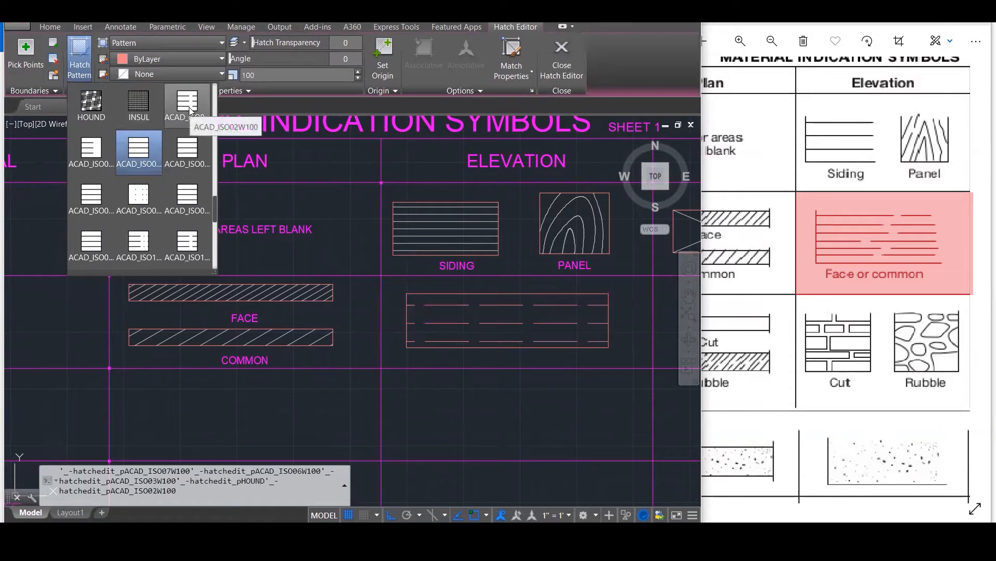
scroll(189, 106, up, 1)
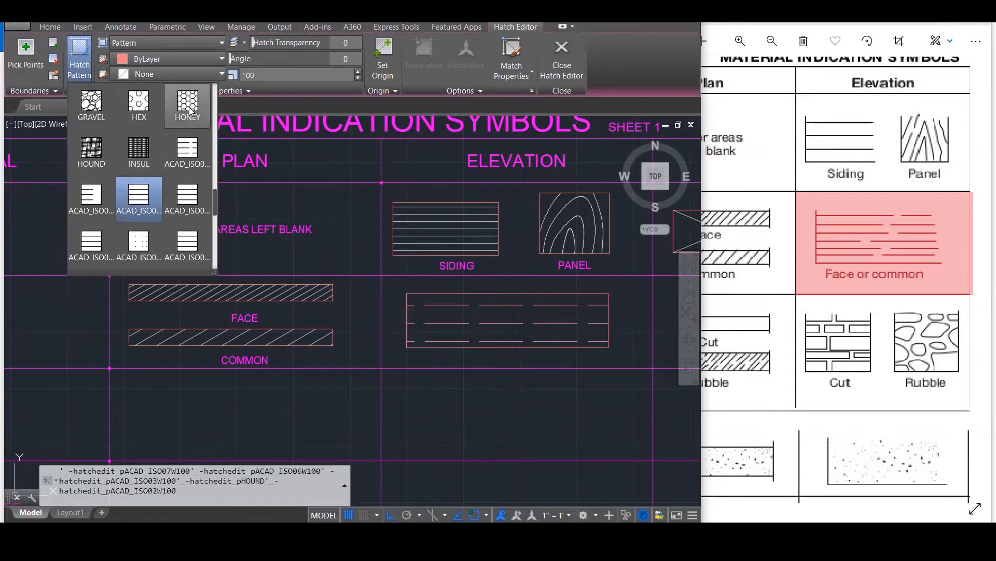
click(187, 151)
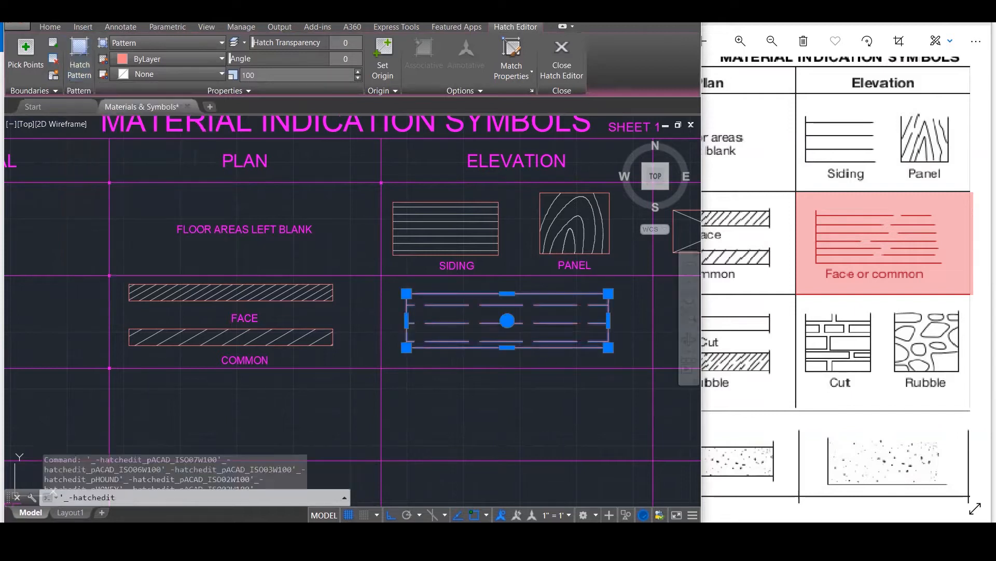
click(295, 78)
text(50)
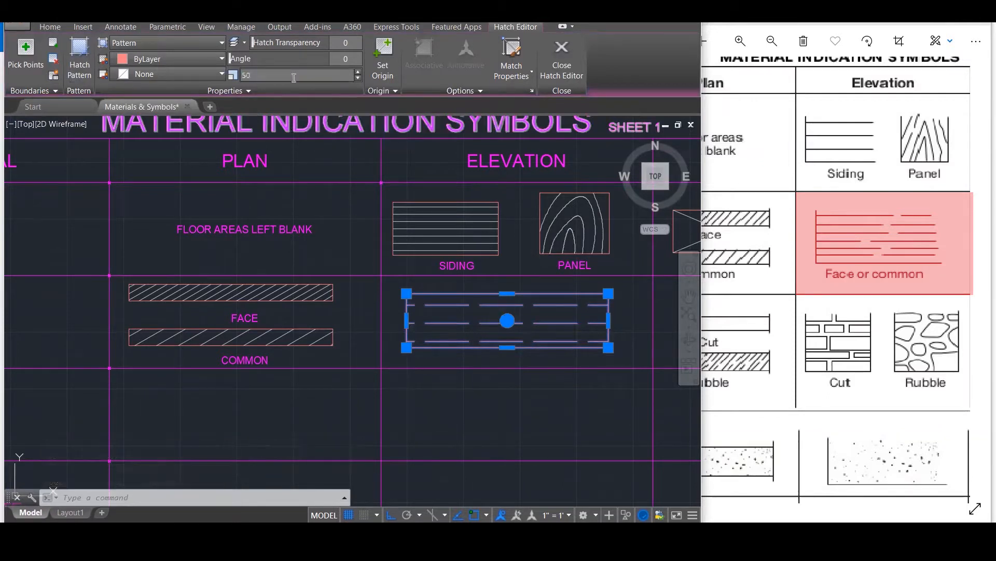
key(Return)
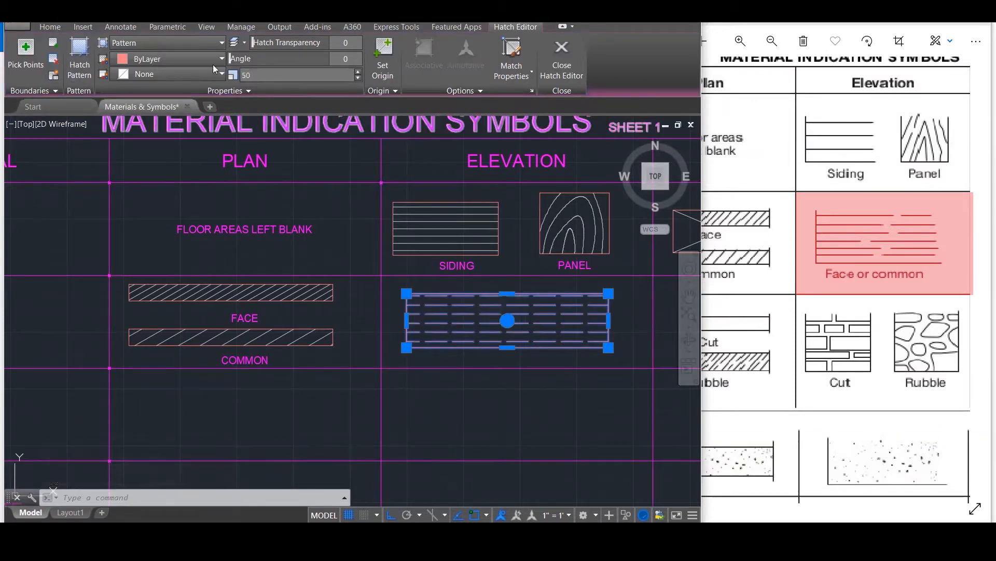
Switch the brick elevation hatch to the ACAD_ISO09W100 pattern and finish editing it.
click(79, 62)
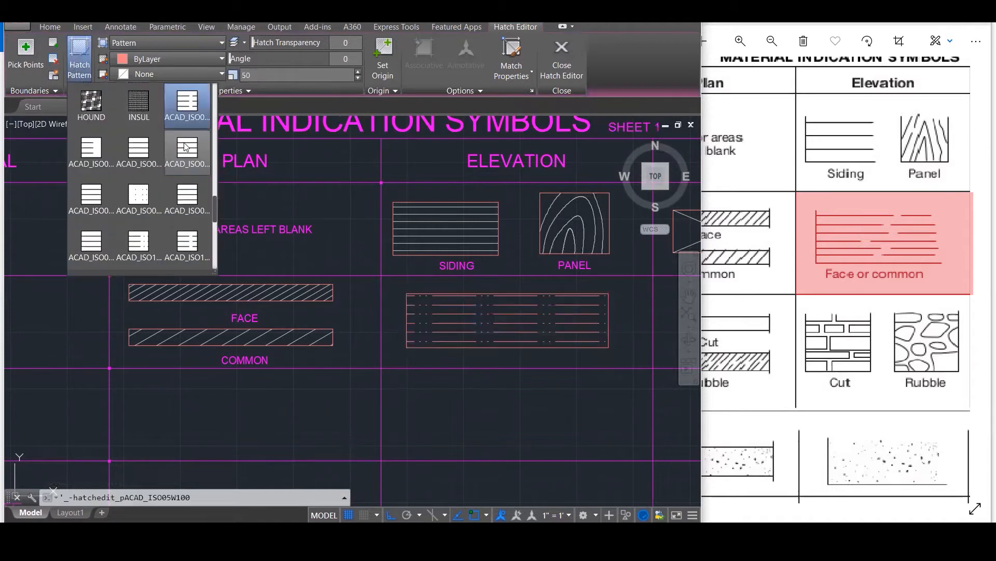
scroll(96, 150, up, 1)
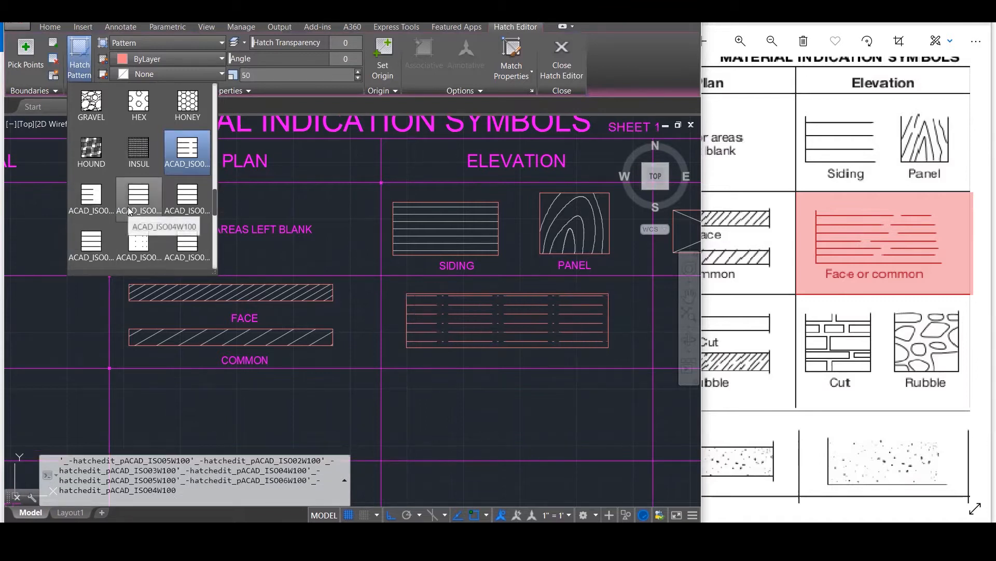
scroll(129, 210, down, 1)
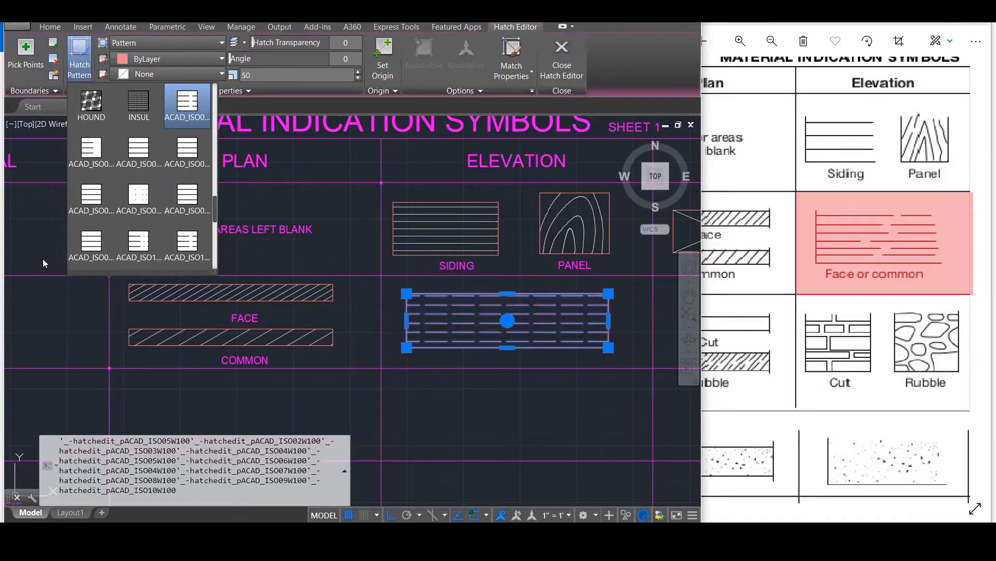
click(87, 241)
key(Escape)
key(Escape)
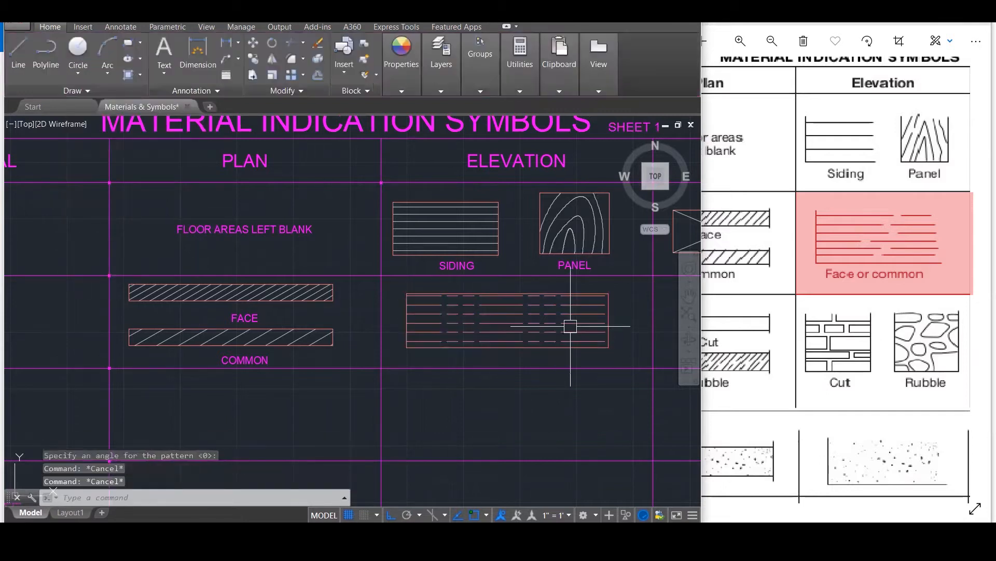
Move the brick elevation hatch onto the HATCH layer and clear the selection.
click(569, 311)
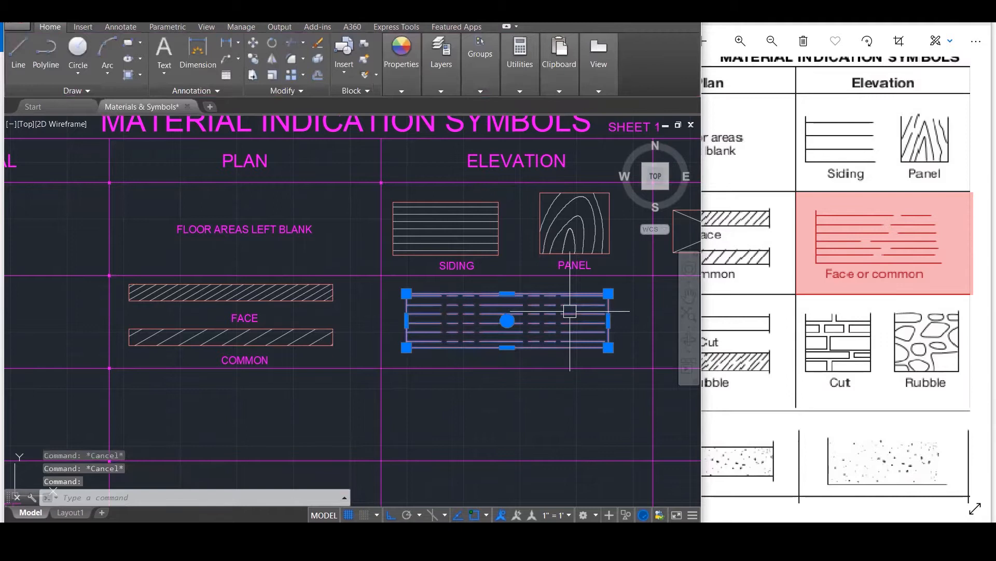
click(52, 29)
click(467, 92)
click(436, 91)
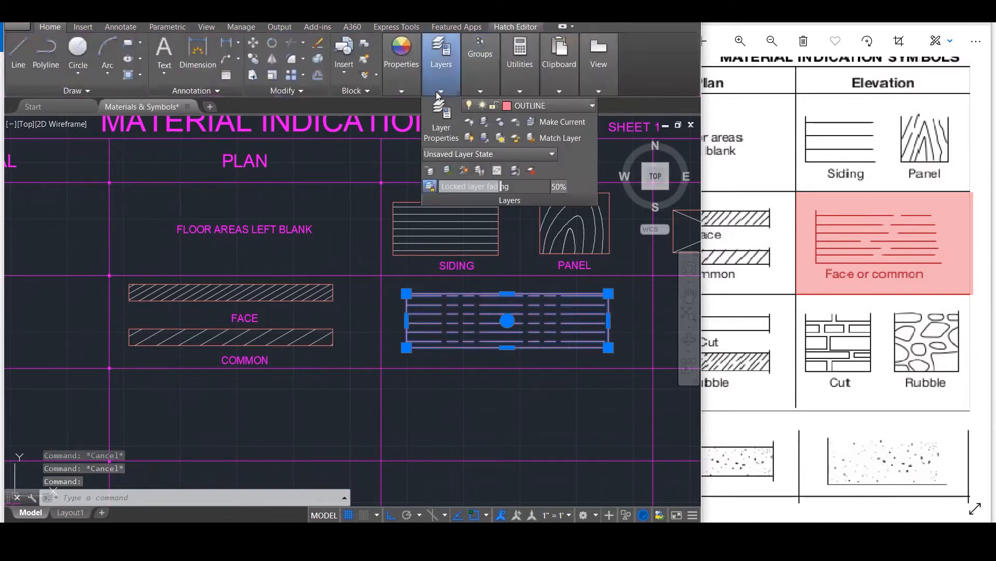
click(516, 106)
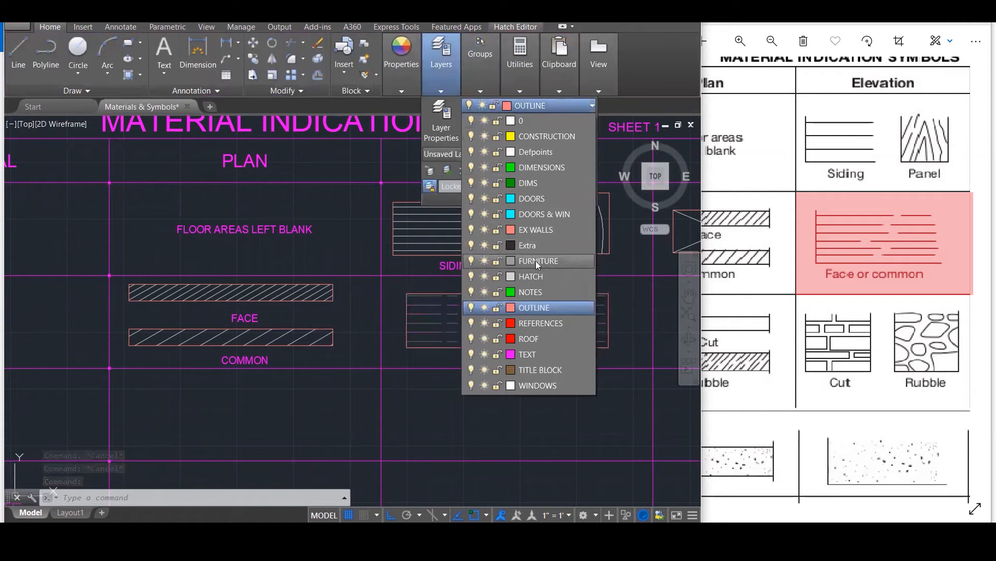
click(527, 276)
key(Escape)
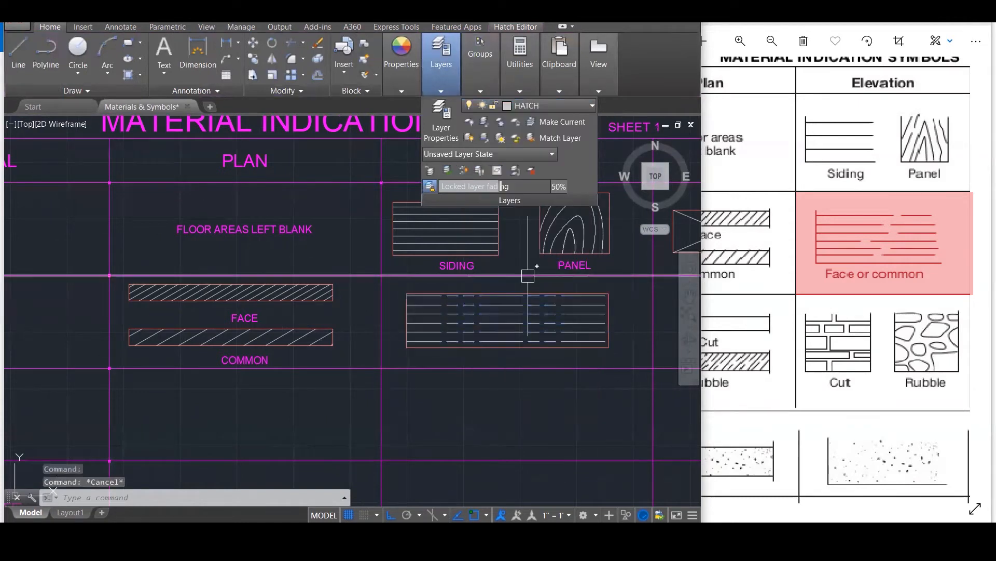
key(Escape)
key(Escape)
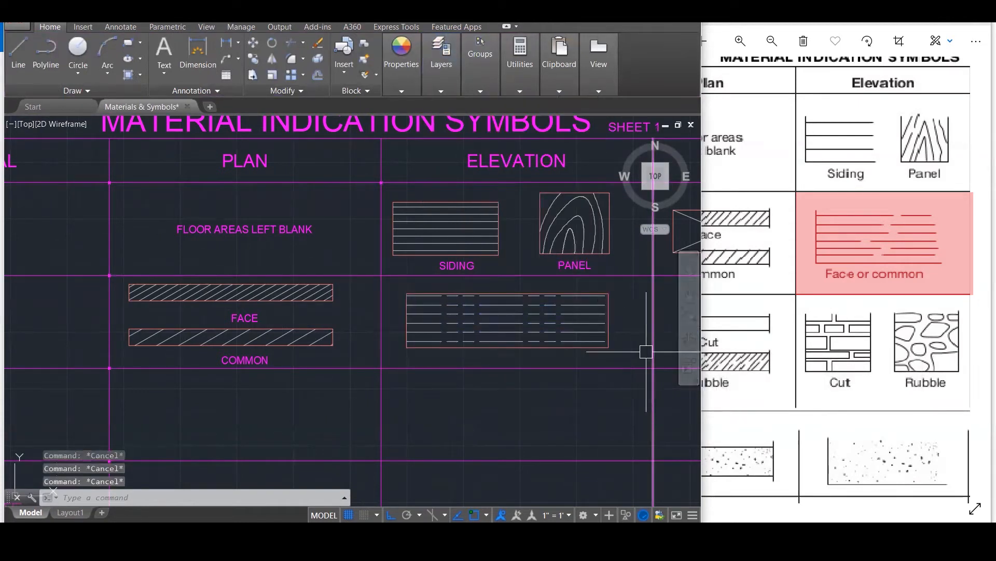
Copy the COMMON label from the brick plan cell to the same place in the brick elevation cell, using the cells' lower corners as reference points.
click(263, 357)
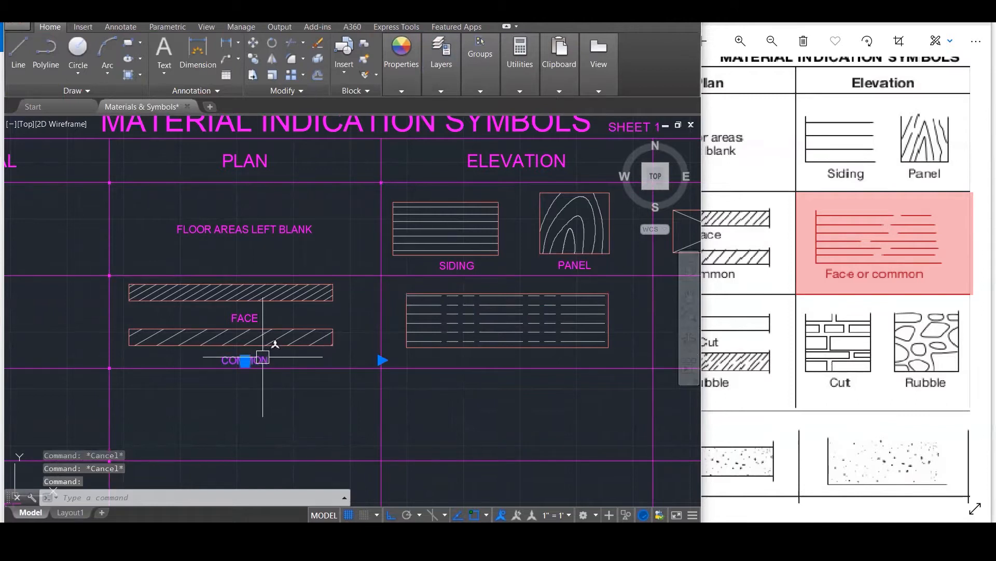
text(co)
key(Return)
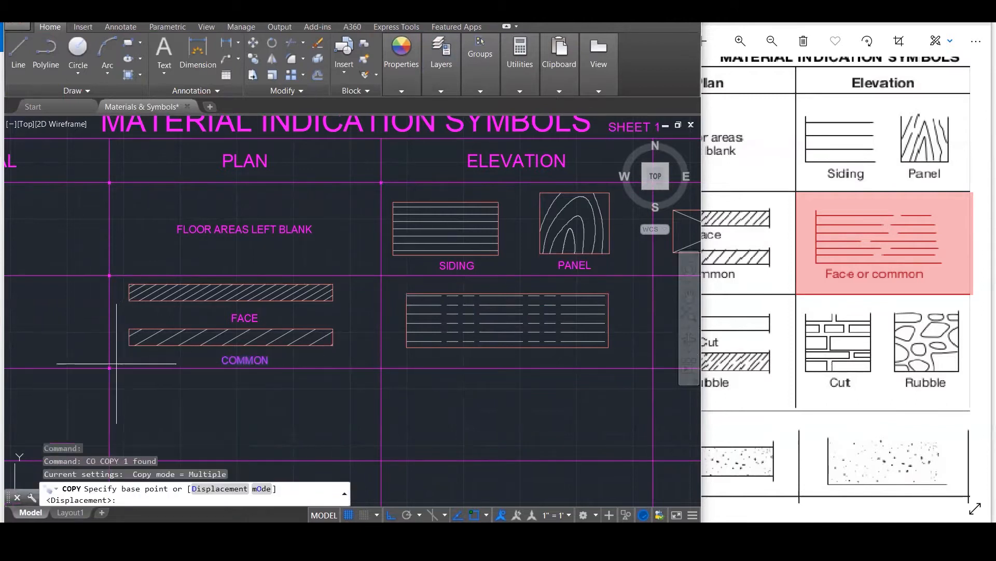
click(110, 367)
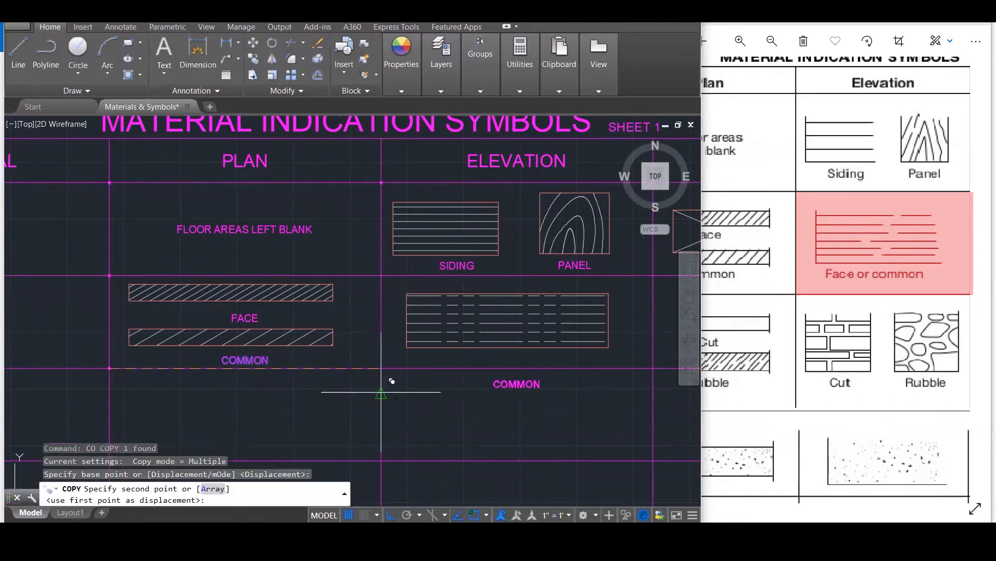
click(381, 368)
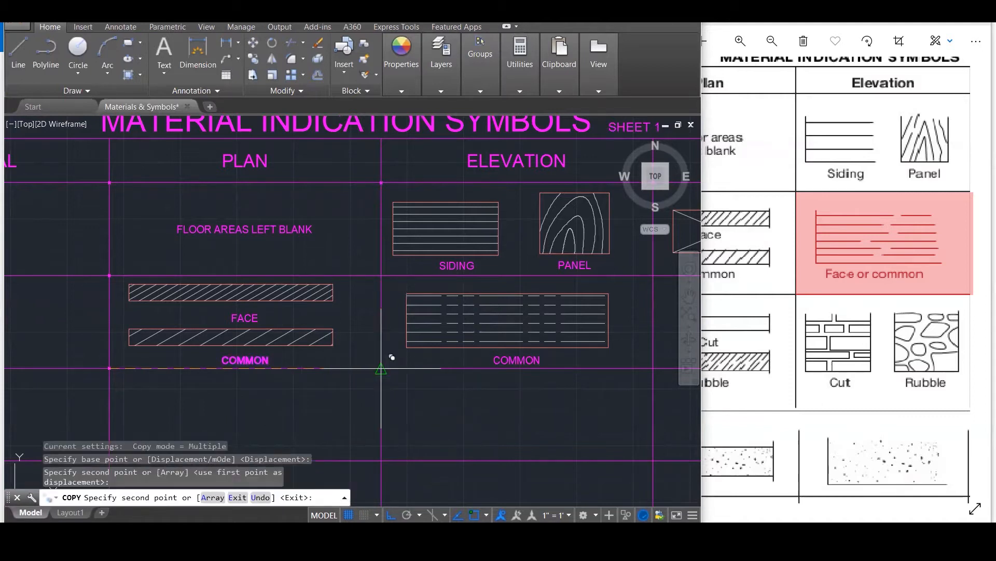
key(Escape)
key(Escape)
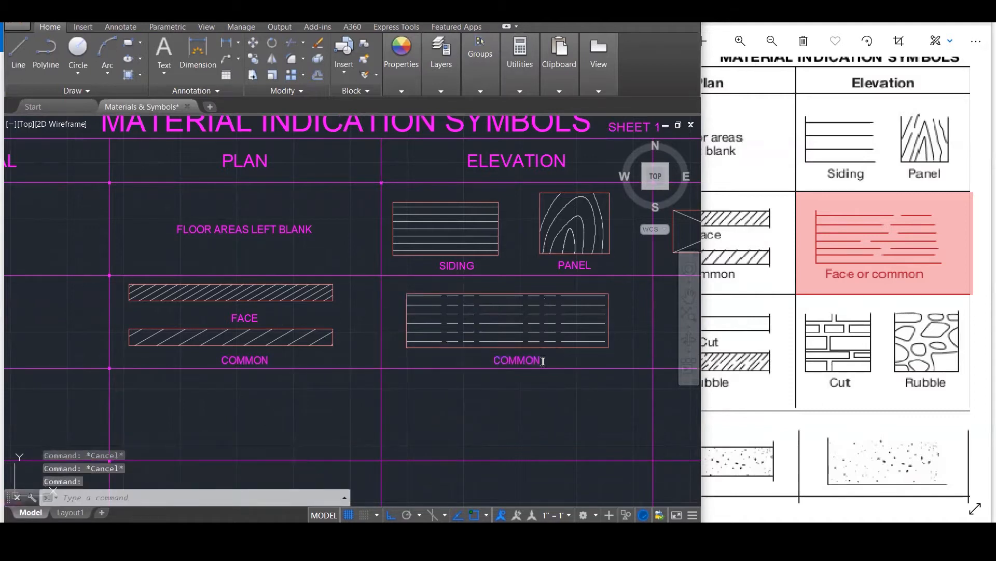
Change the copied label under the brick elevation symbol to FACE OR COMMON.
double_click(543, 361)
text(FACE OR COMMON)
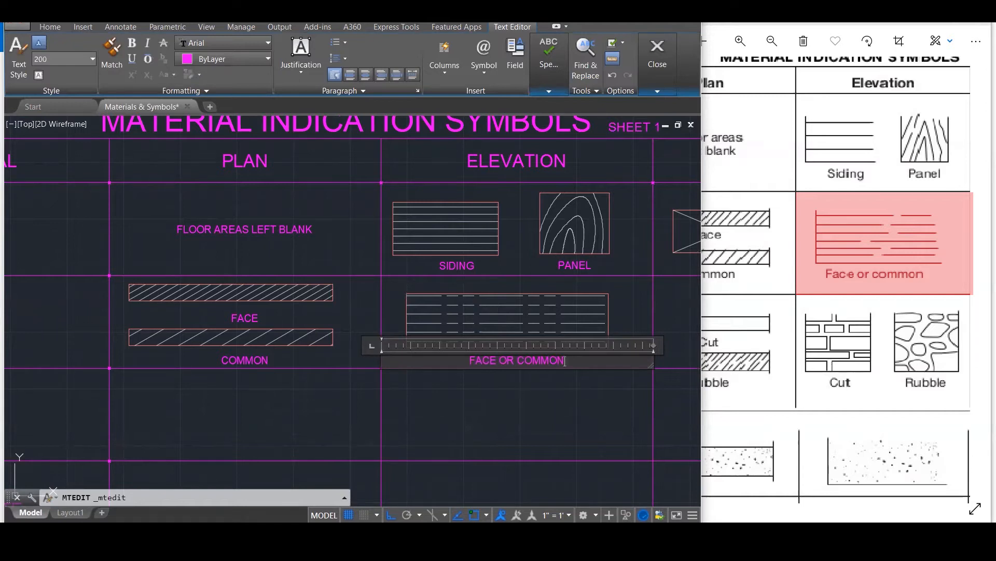
click(618, 408)
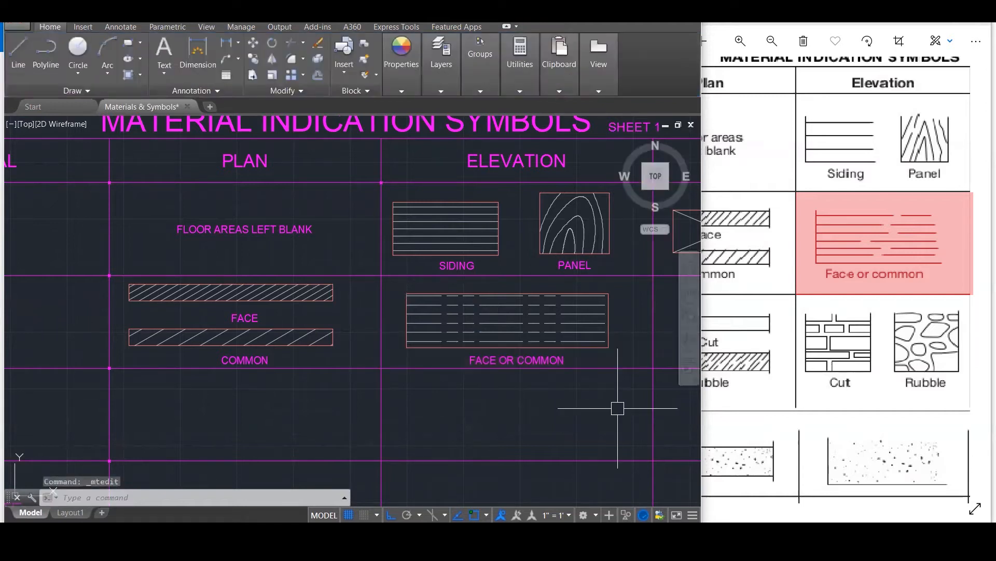
Check the reference chart's brick row for its section entry and the plan symbols it refers to.
scroll(167, 415, down, 3)
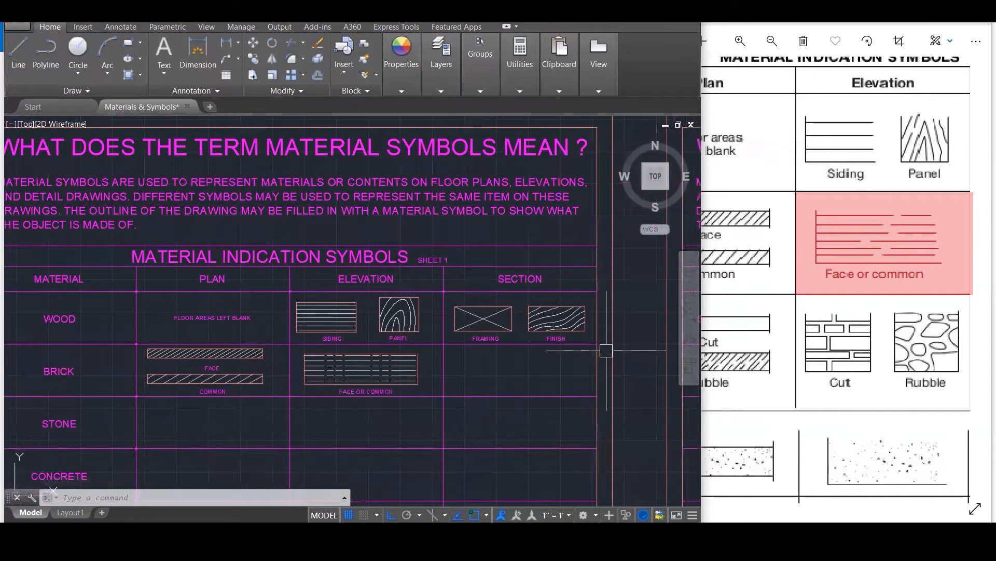
scroll(590, 334, up, 5)
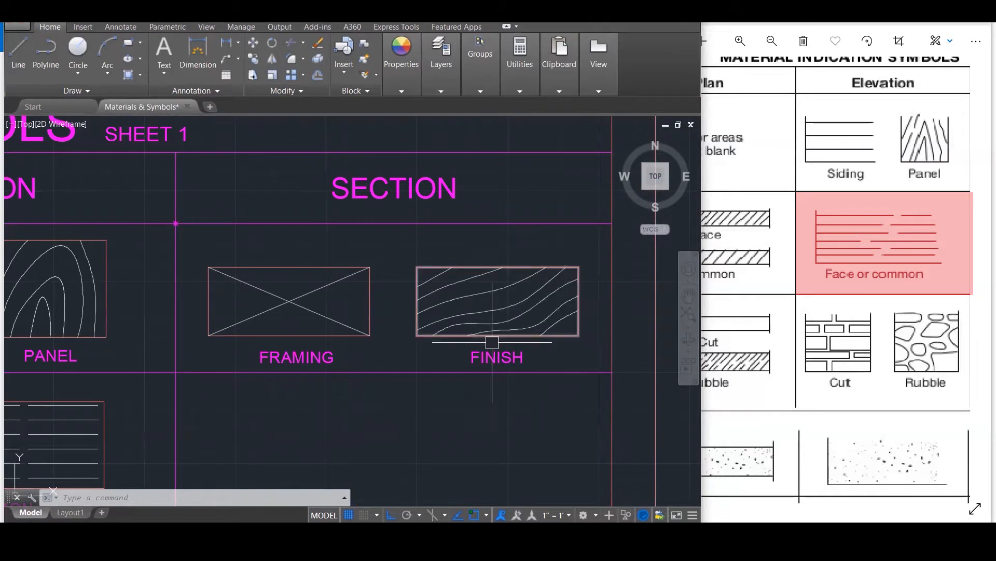
scroll(492, 347, down, 5)
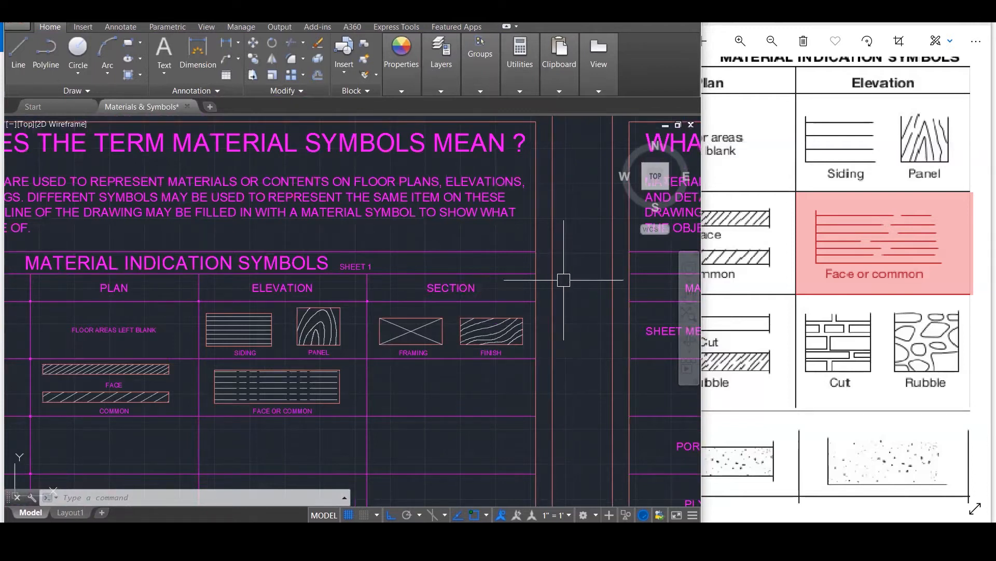
drag(849, 272, 656, 285)
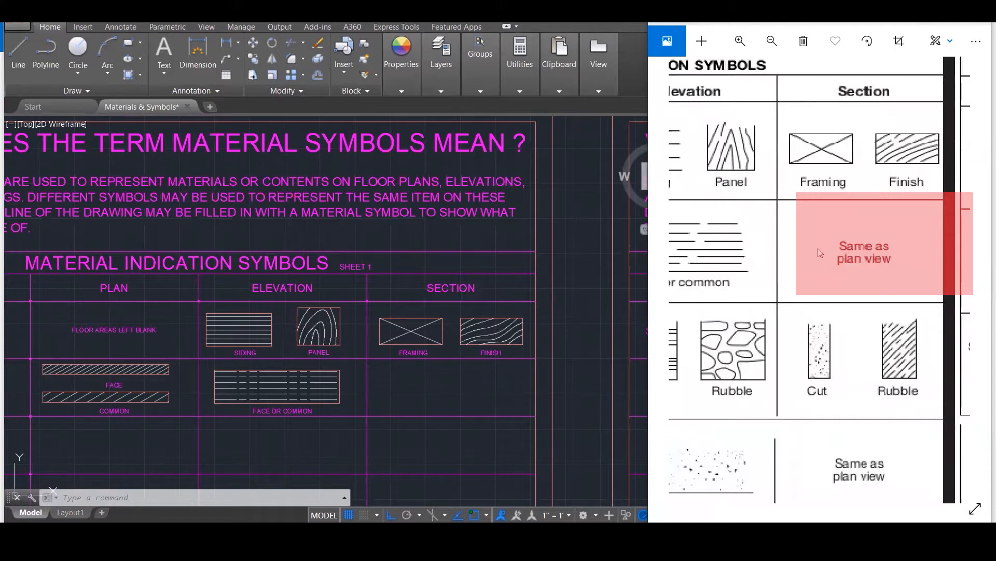
drag(777, 238, 979, 232)
drag(797, 224, 895, 232)
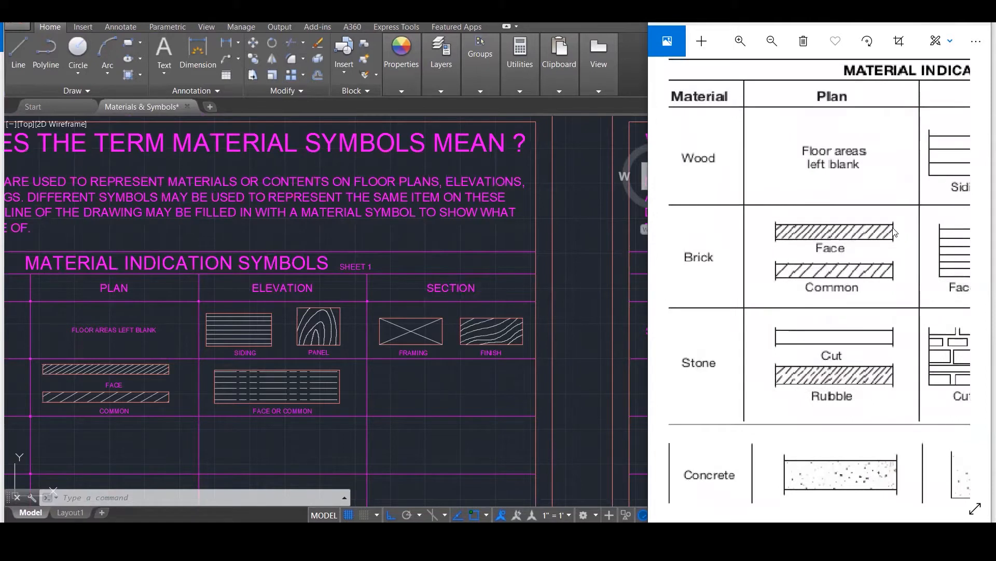
drag(806, 227, 532, 218)
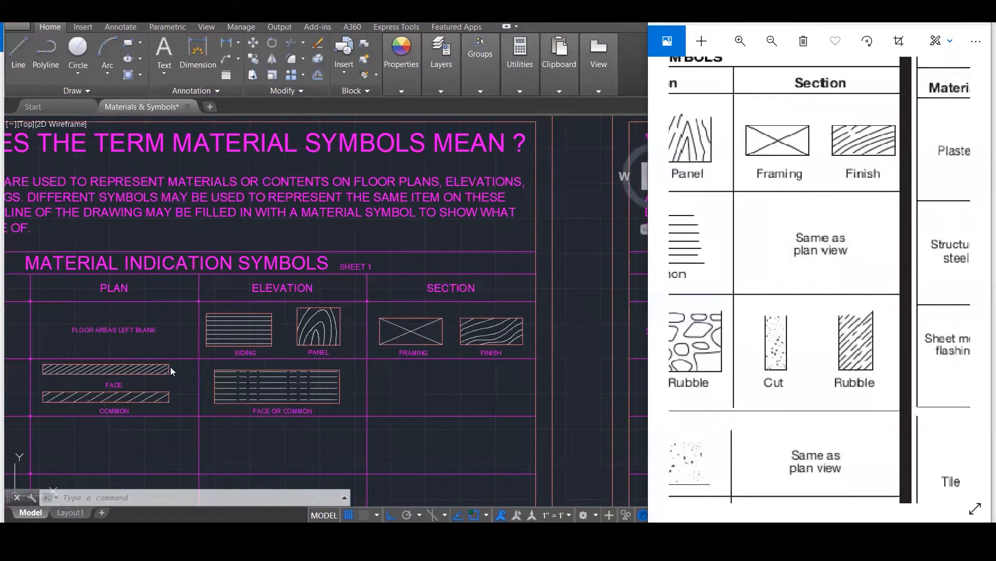
Copy the FLOOR AREAS LEFT BLANK text from the wood plan cell into the brick row's section cell.
click(132, 329)
text(c)
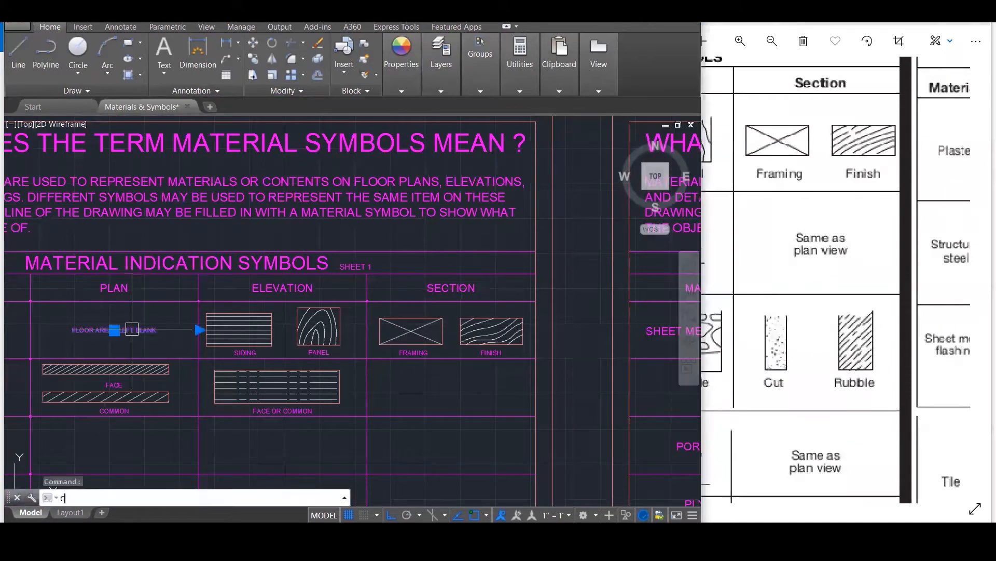
text(o)
key(Return)
click(30, 300)
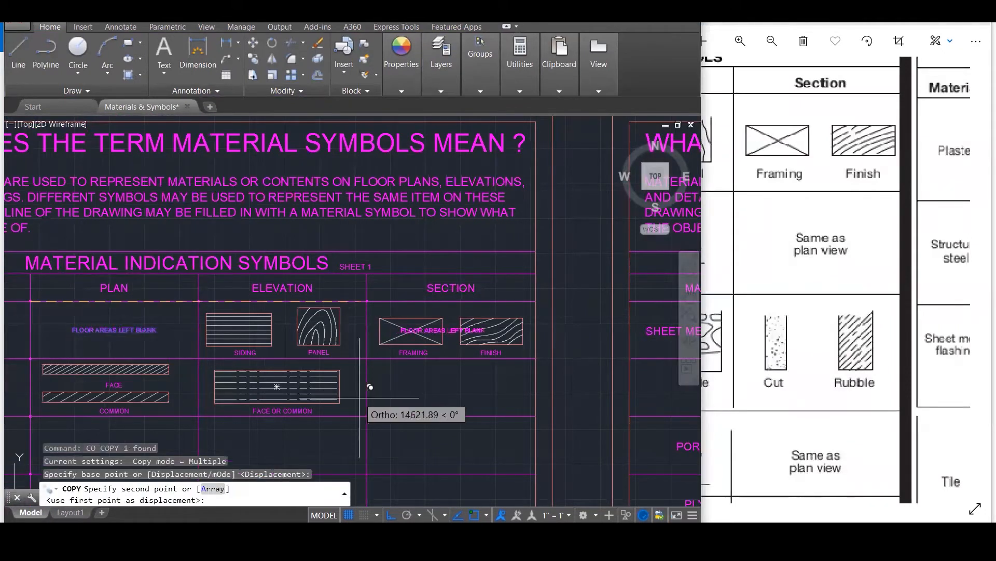
click(367, 358)
key(Escape)
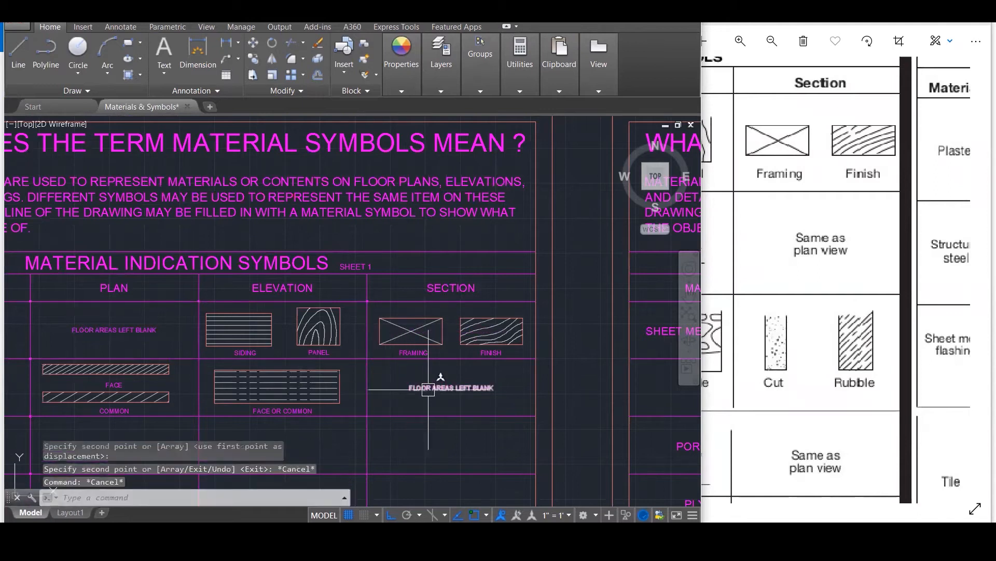
Change the copied text in the brick section cell to SAME AS PLAN VIEW.
double_click(428, 388)
text(SAME AS PLAN VIEW)
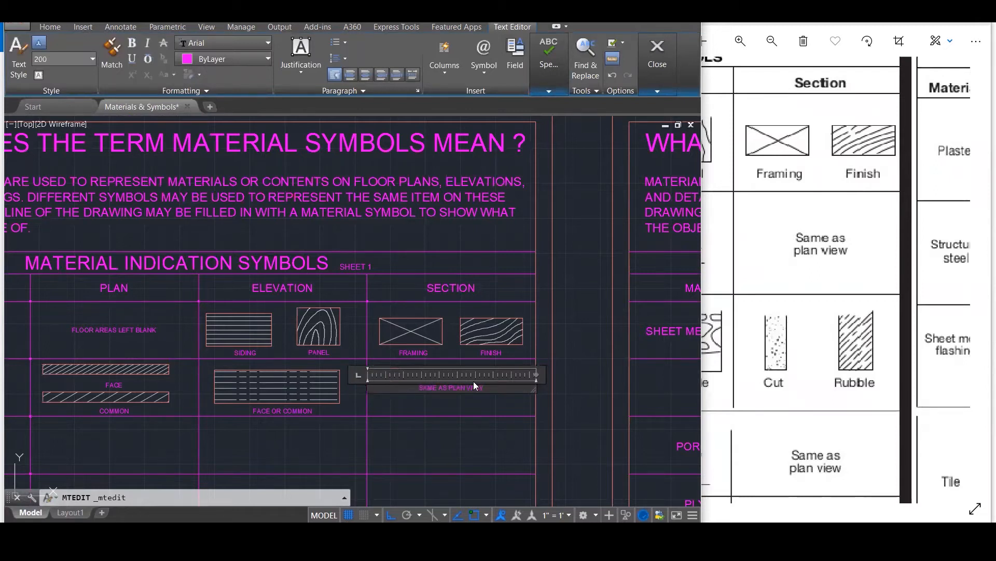
key(Escape)
Examine the stone row's plan symbols in the reference chart alongside the empty stone row of the table.
scroll(564, 379, down, 4)
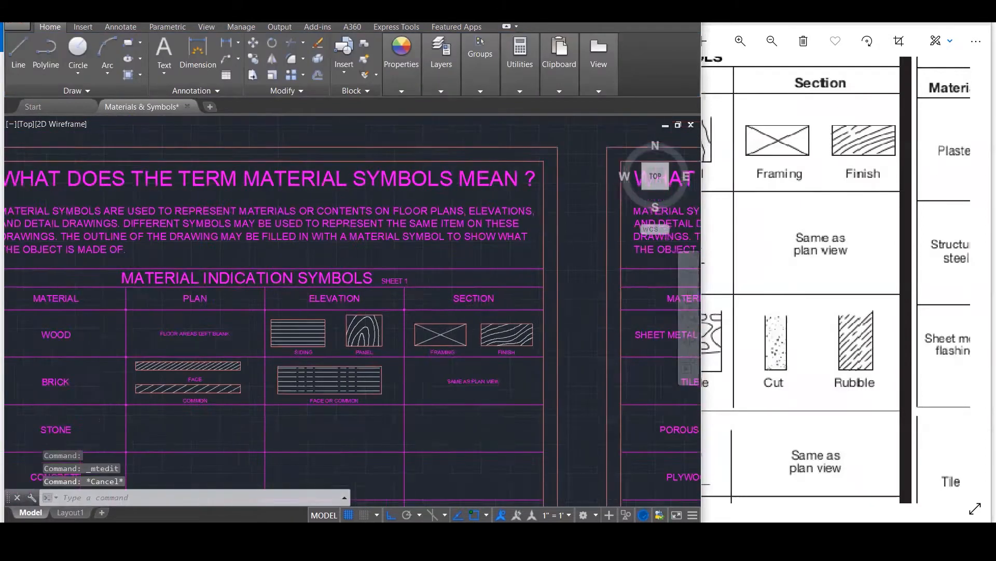
scroll(260, 418, up, 3)
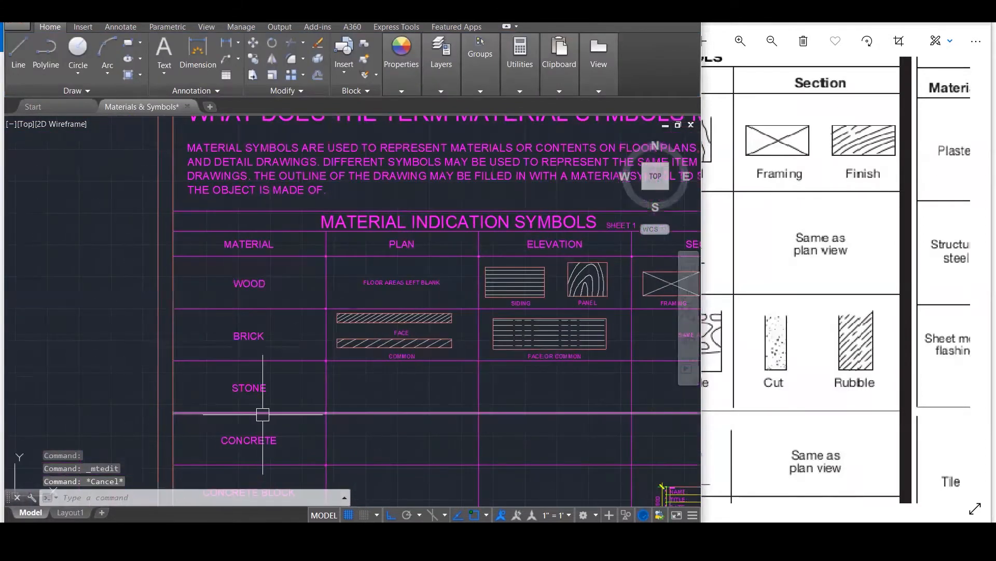
click(752, 273)
drag(752, 274, 982, 265)
drag(709, 254, 913, 217)
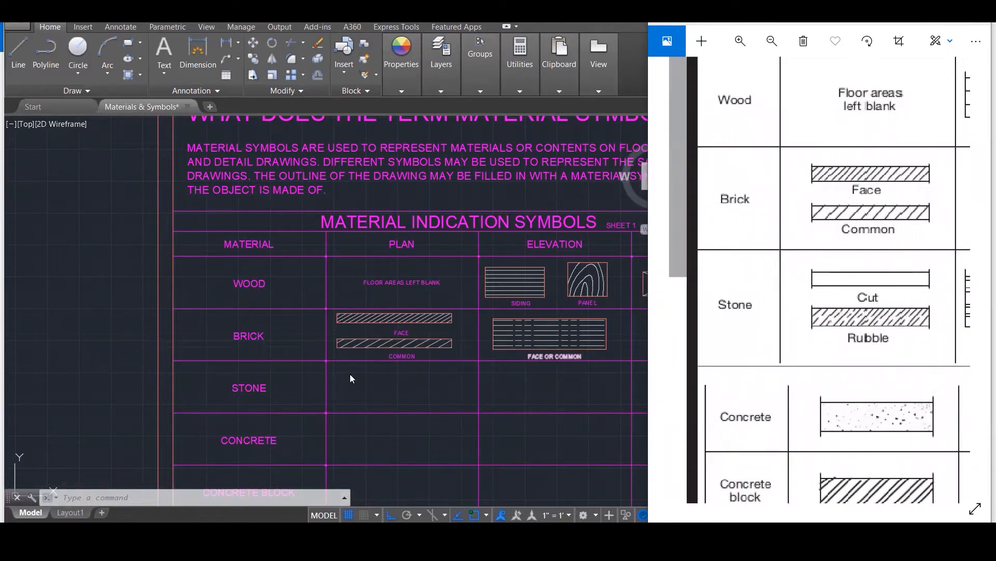
Switch to the Architectural Symbols folder, view the Stone.jpg photo and look through the other reference images.
key(alt+Tab)
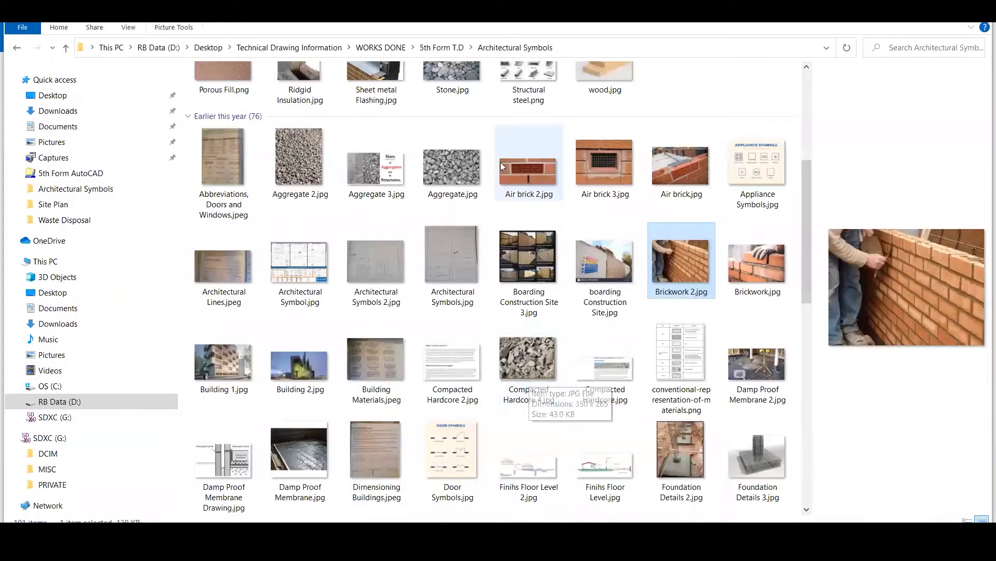
double_click(468, 88)
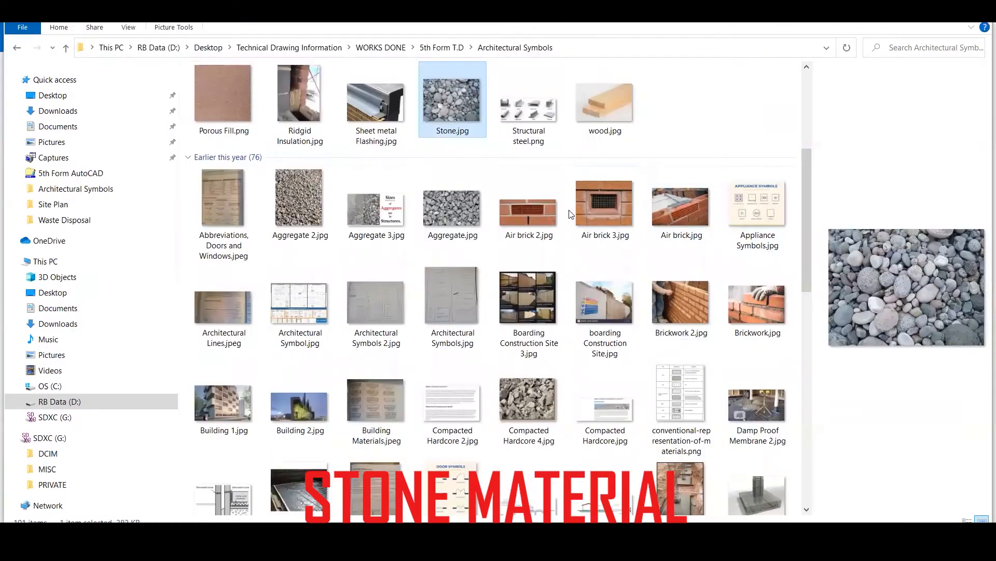
scroll(562, 340, down, 4)
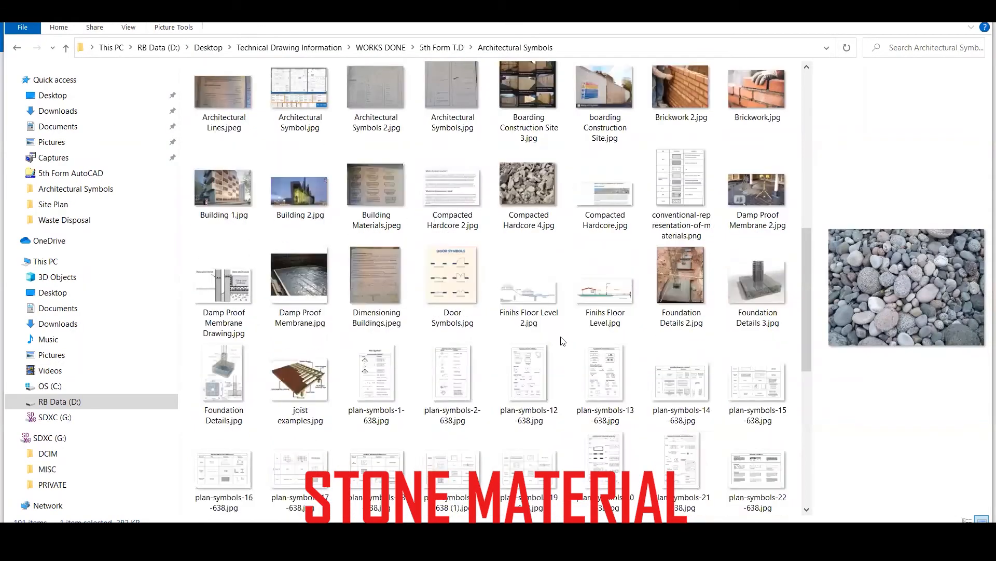
scroll(561, 340, up, 7)
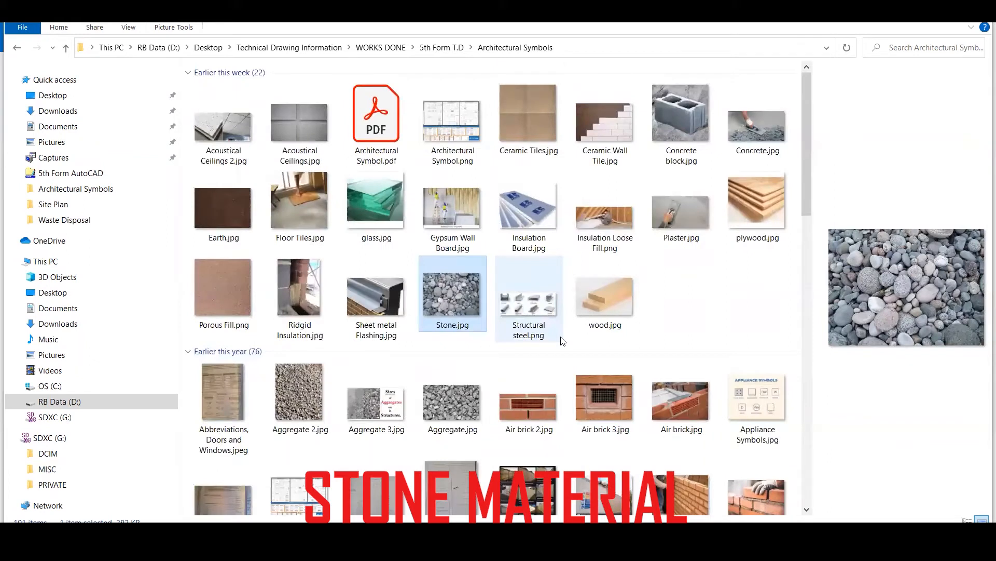
scroll(562, 340, down, 20)
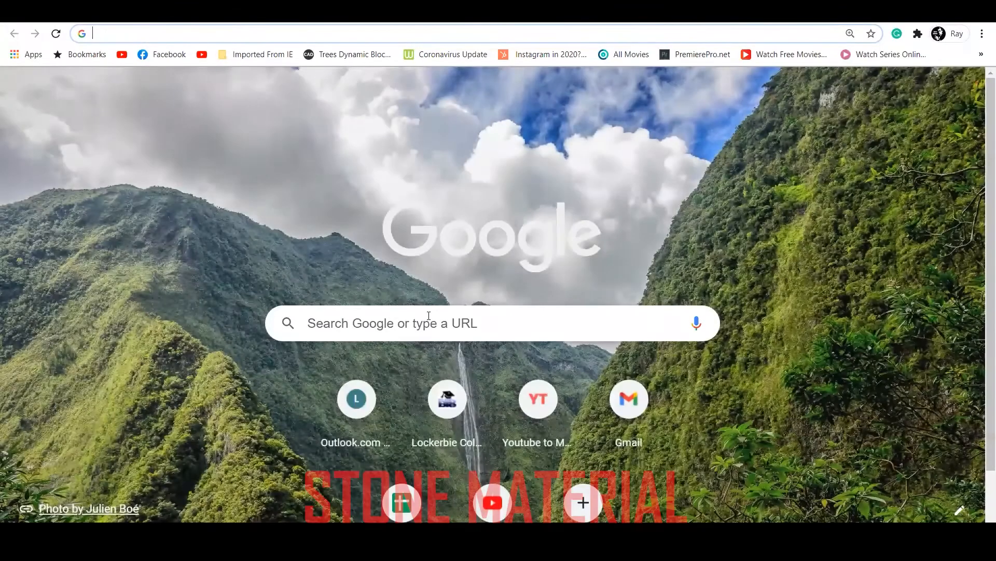
Search Google for "STONE FINISH", open the layered stone wall picture and examine the other stone finish images.
click(429, 315)
text(STONE )
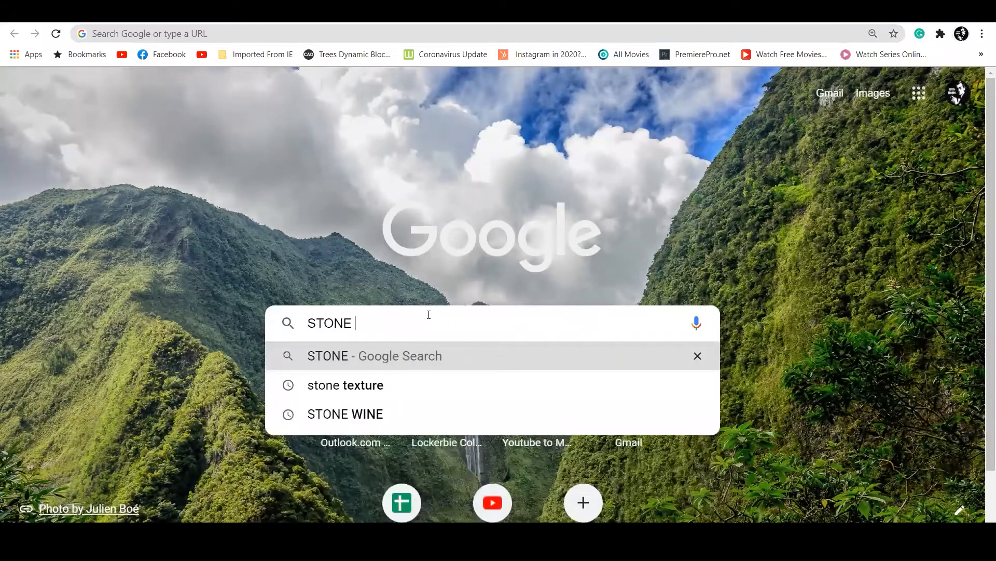
text(FINISH)
key(Return)
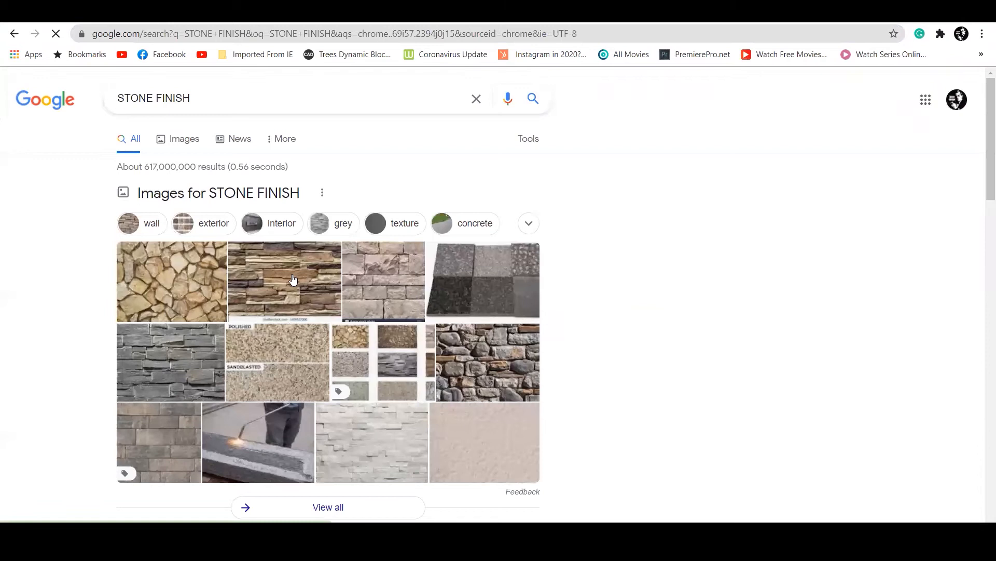
click(271, 285)
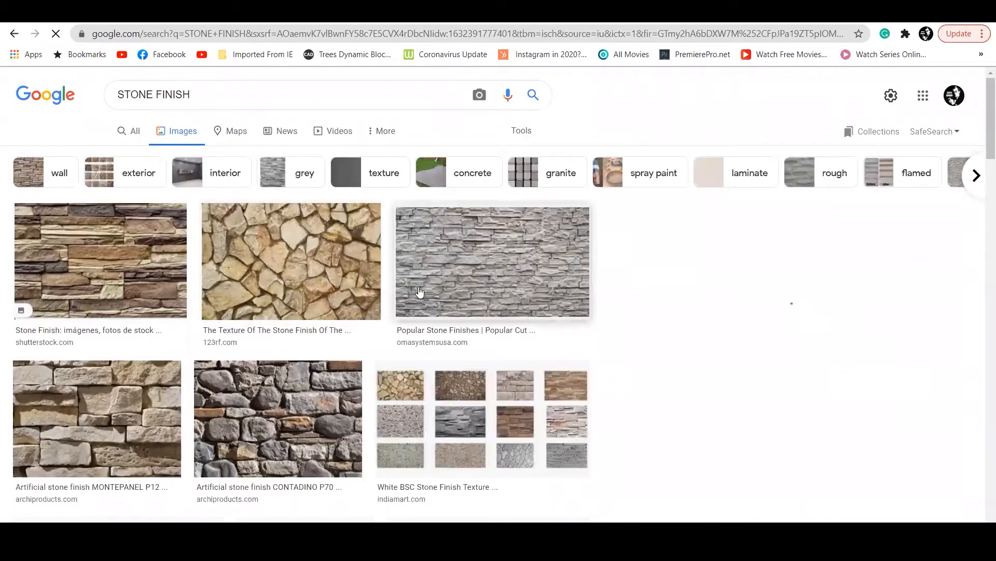
scroll(427, 294, down, 1)
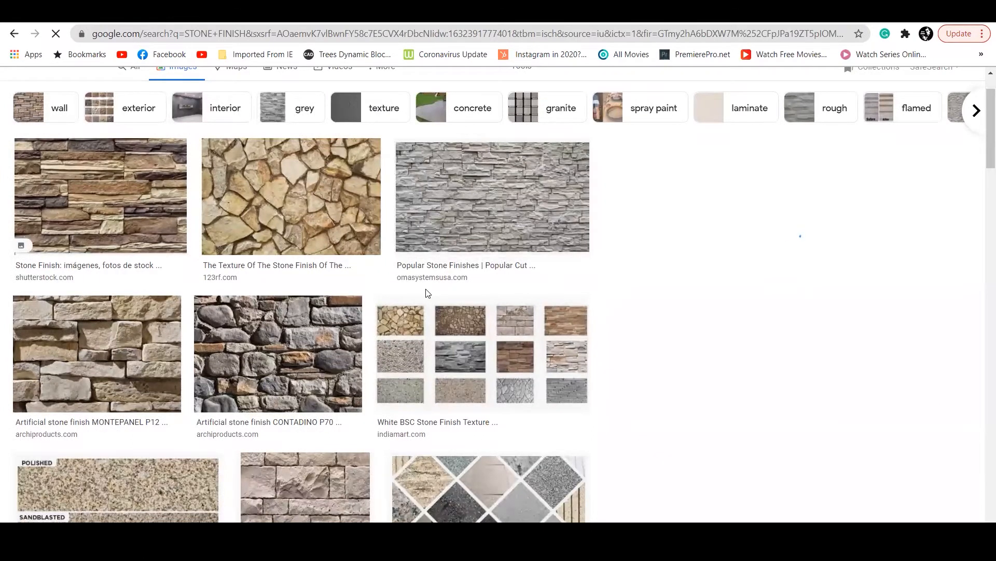
scroll(425, 289, up, 1)
scroll(668, 307, down, 1)
scroll(670, 310, down, 2)
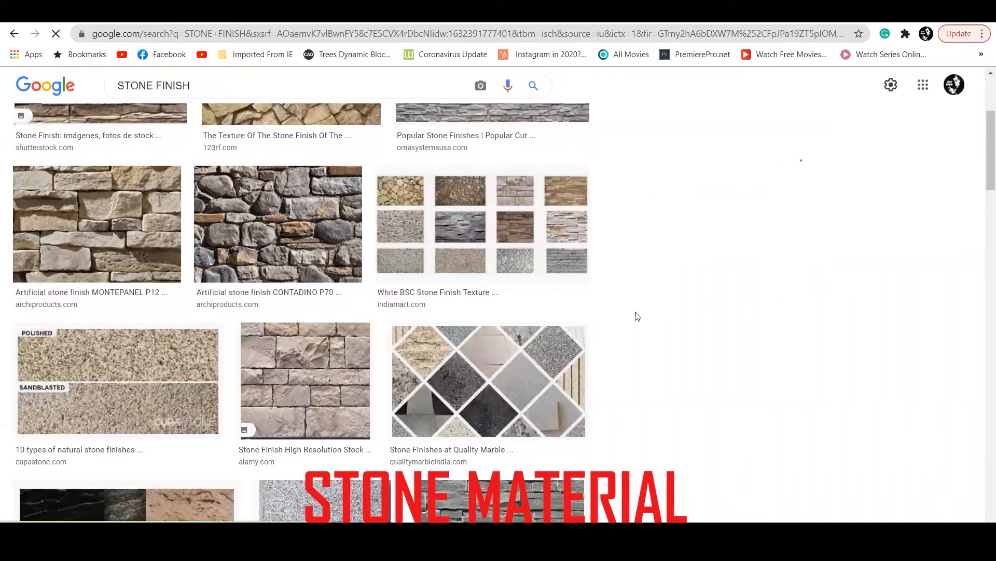
scroll(552, 309, down, 1)
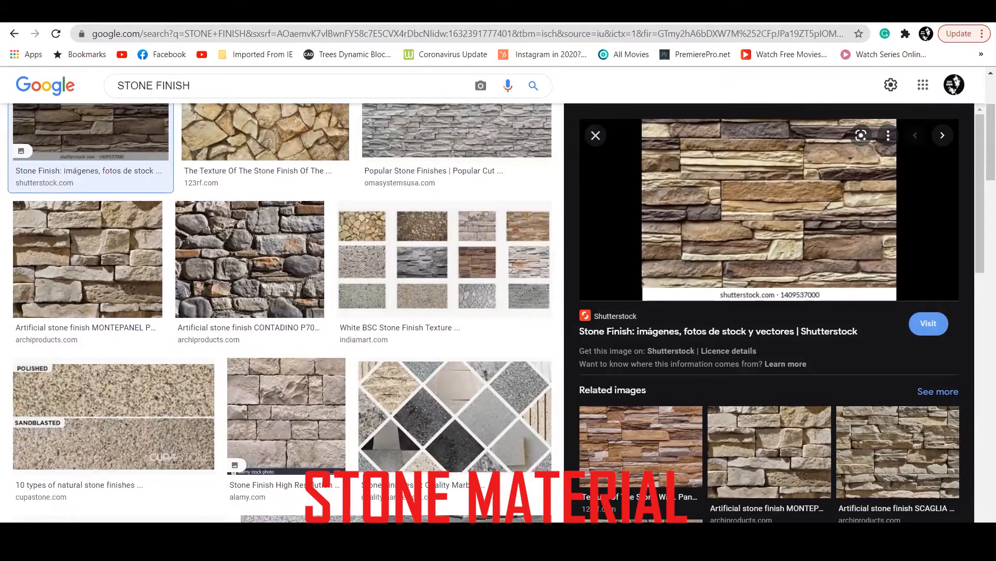
Switch back to AutoCAD and bring up the architectural symbols reference image beside the drawing, leaving nothing selected.
key(alt+Tab)
click(517, 407)
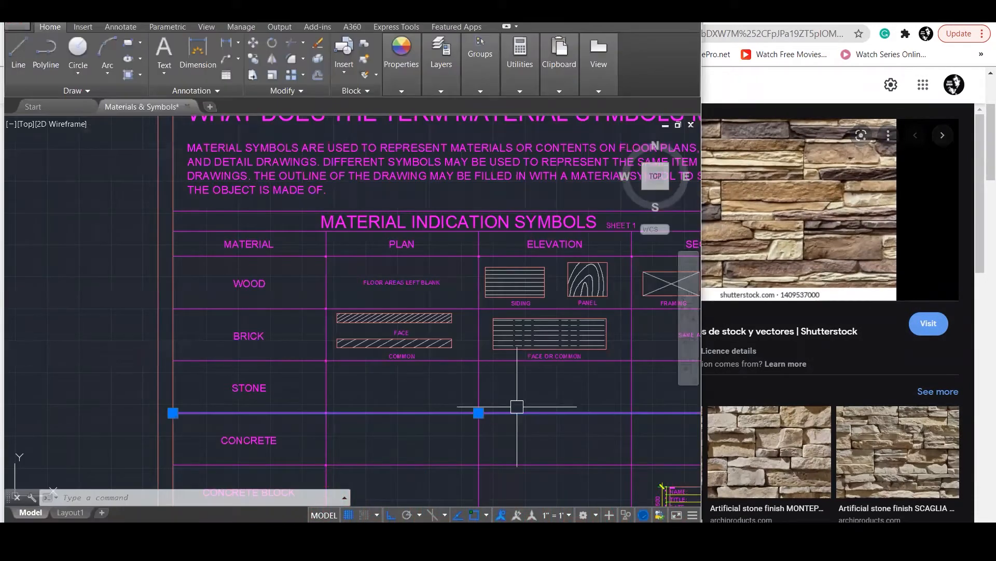
mouse_move(457, 540)
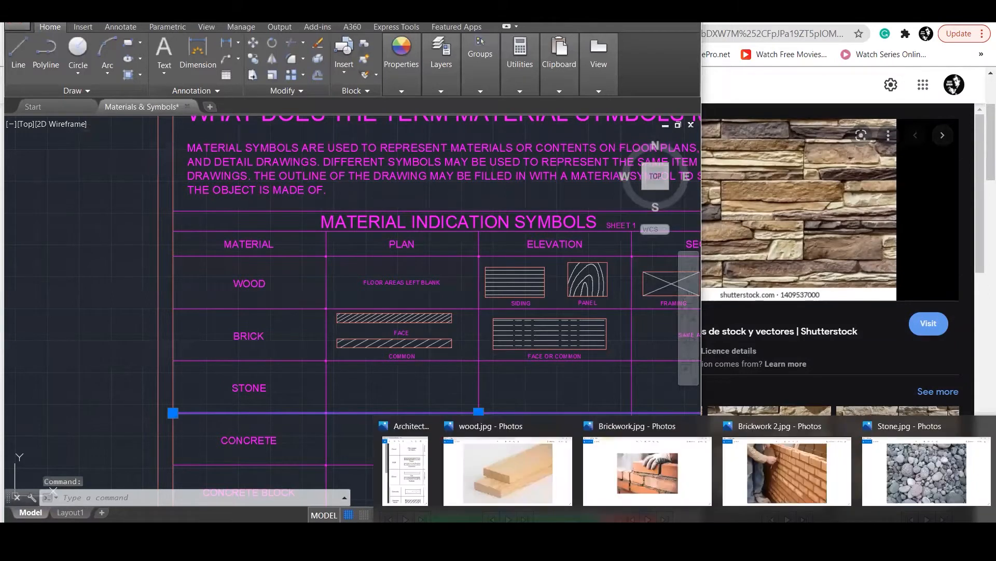
click(405, 472)
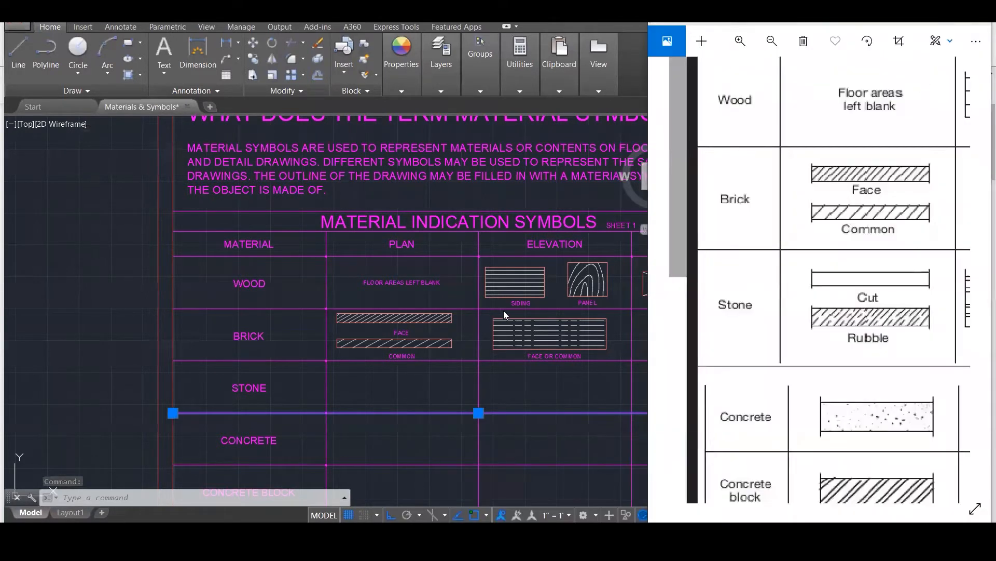
click(406, 386)
scroll(406, 378, up, 3)
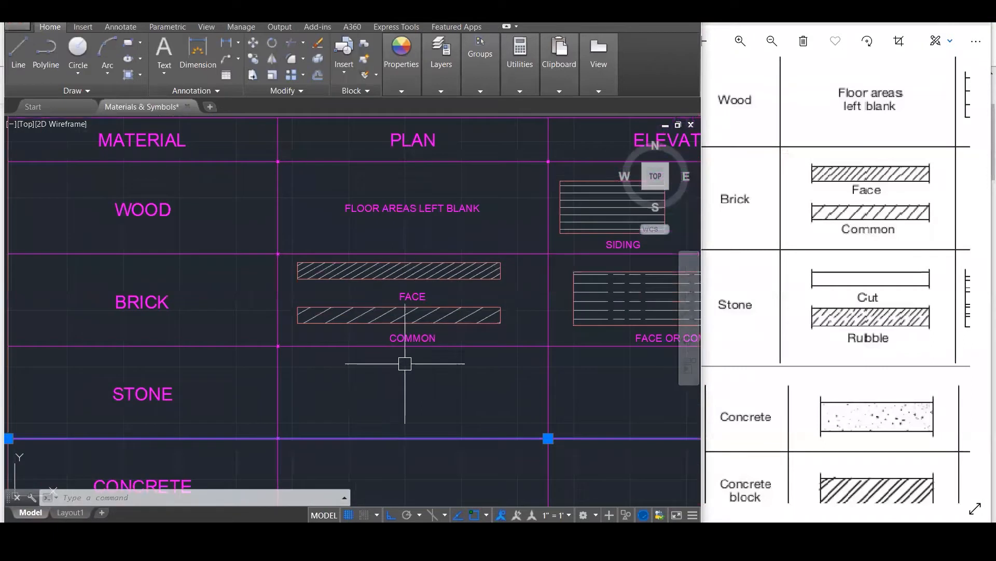
key(Escape)
Copy both Brick bar outlines with their FACE and COMMON labels down into the Stone row of the Plan column.
scroll(509, 279, up, 3)
click(493, 275)
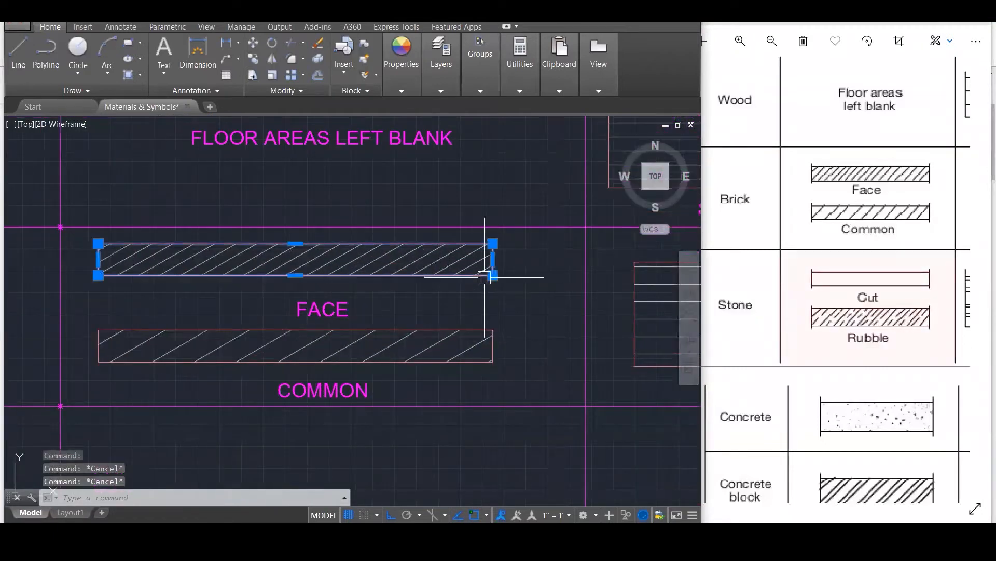
click(474, 328)
click(326, 310)
click(308, 383)
text(co)
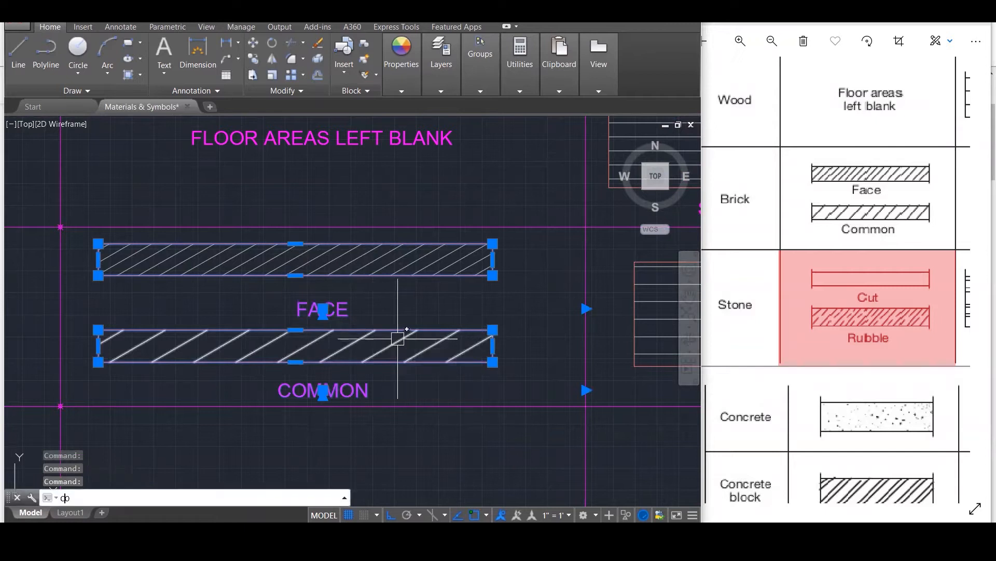
key(Return)
click(585, 227)
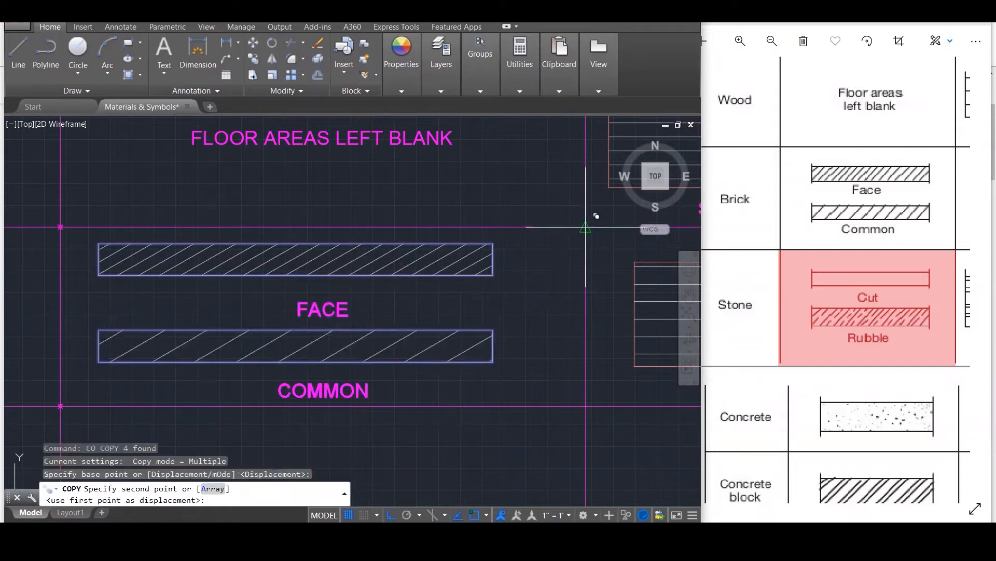
click(585, 406)
scroll(493, 255, down, 6)
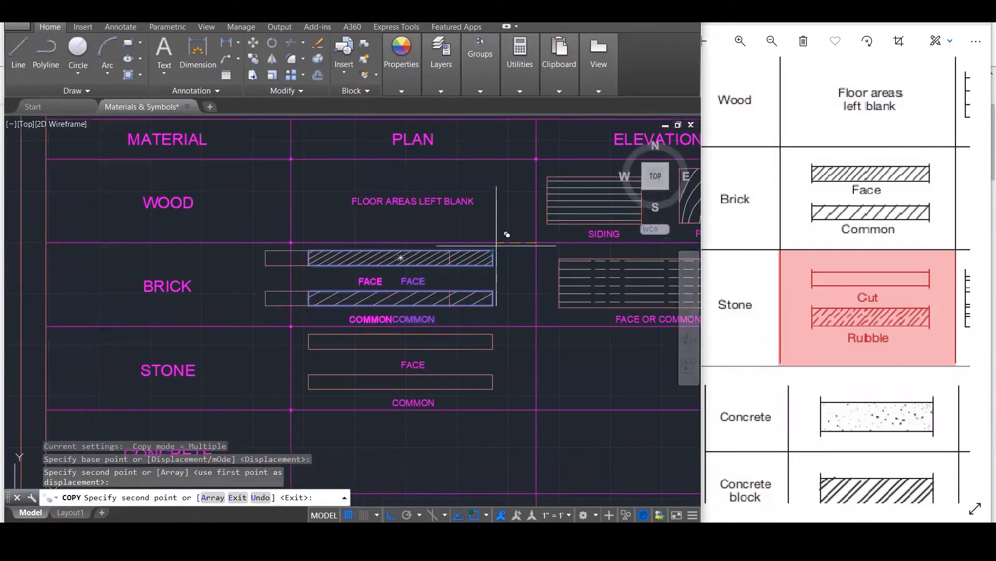
key(Escape)
key(Escape)
Change the copied FACE label in the Stone row to CUT.
scroll(478, 327, up, 6)
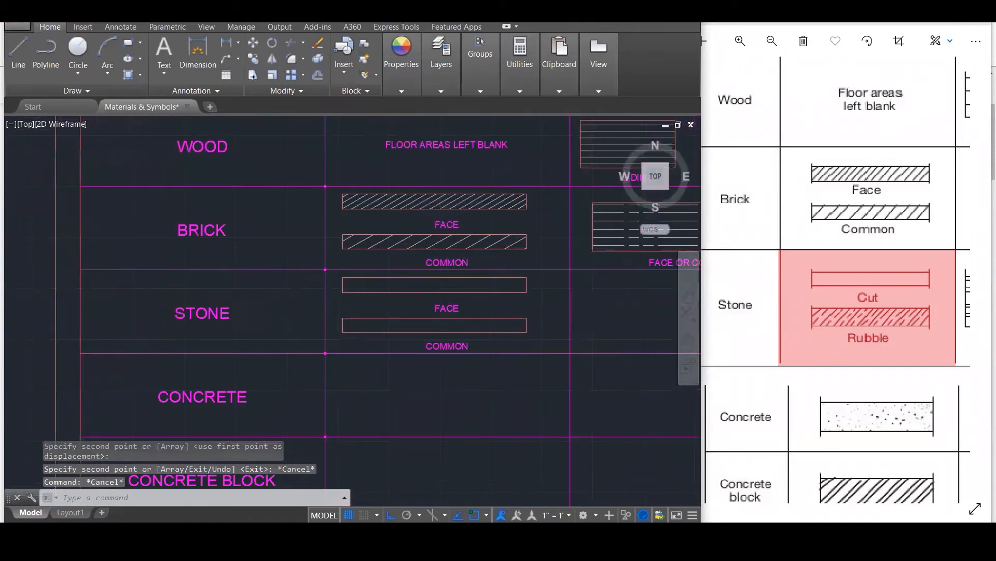
double_click(445, 307)
text(CUT)
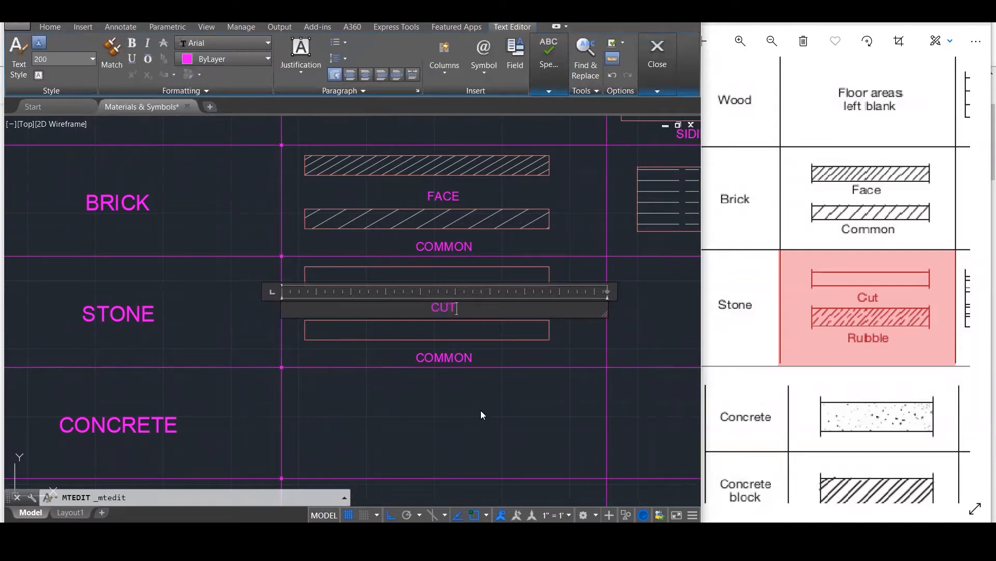
click(482, 415)
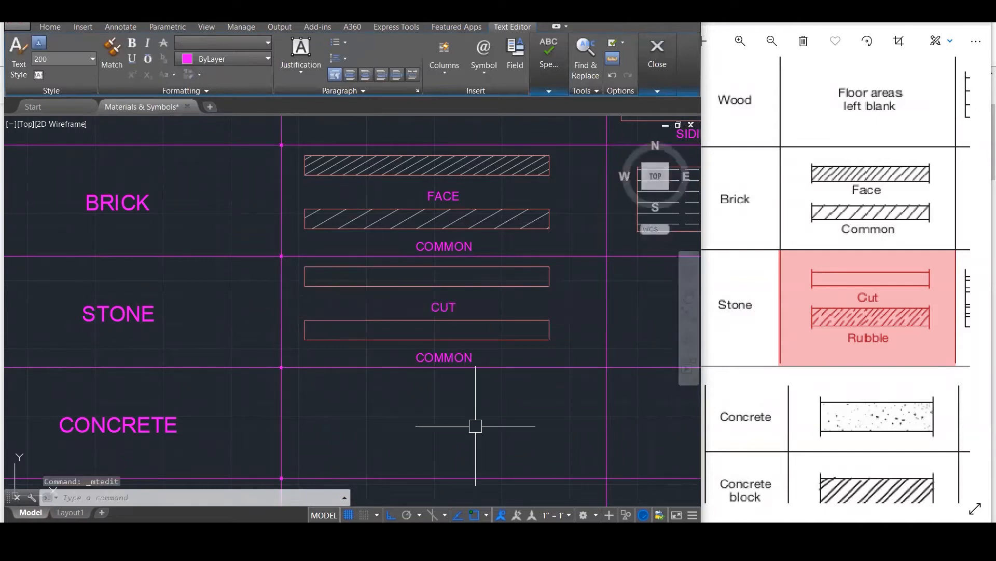
Change the copied COMMON label in the Stone row to RUBBLE.
double_click(452, 351)
double_click(488, 355)
text(RUBBLE)
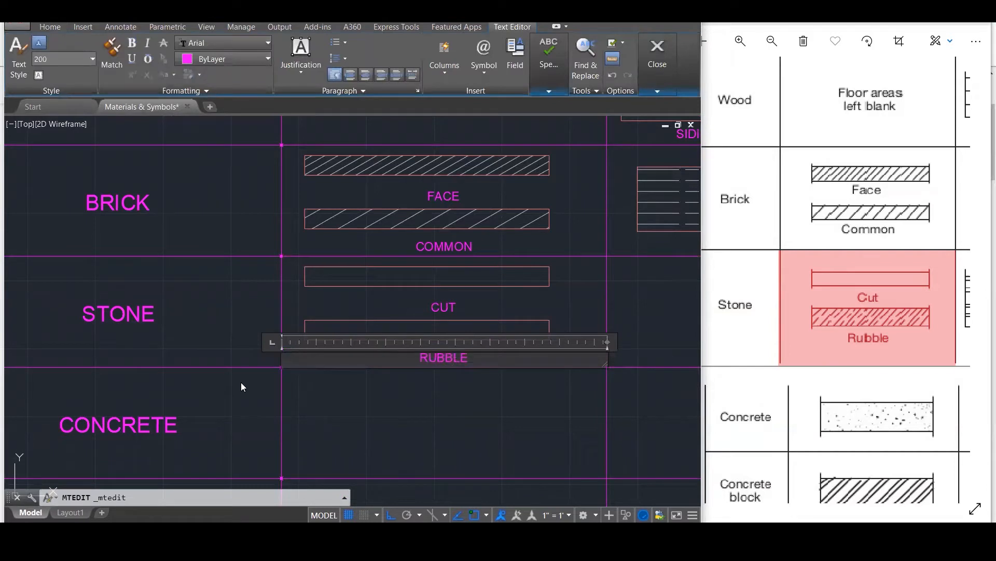
click(254, 438)
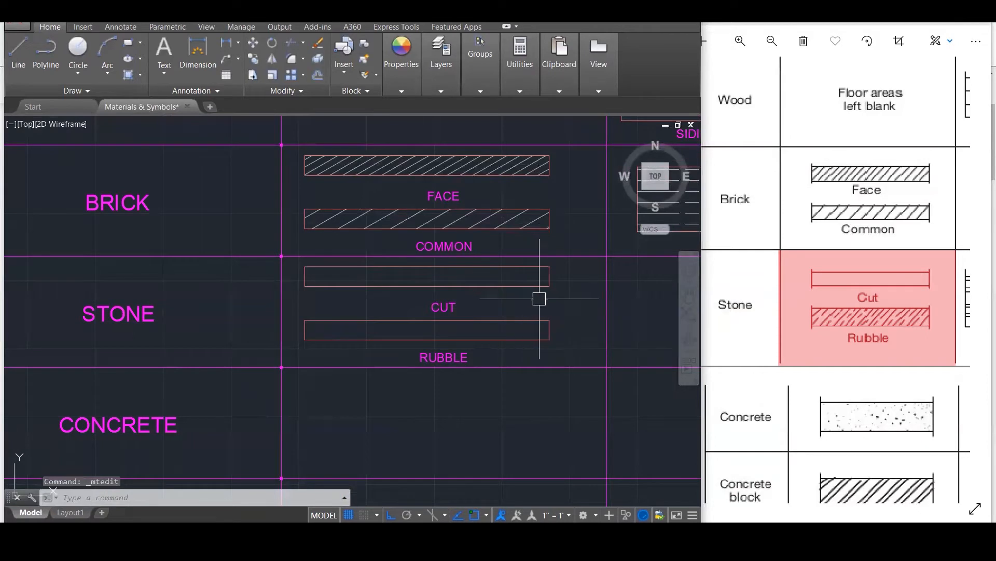
Make HATCH the current layer.
scroll(346, 295, down, 1)
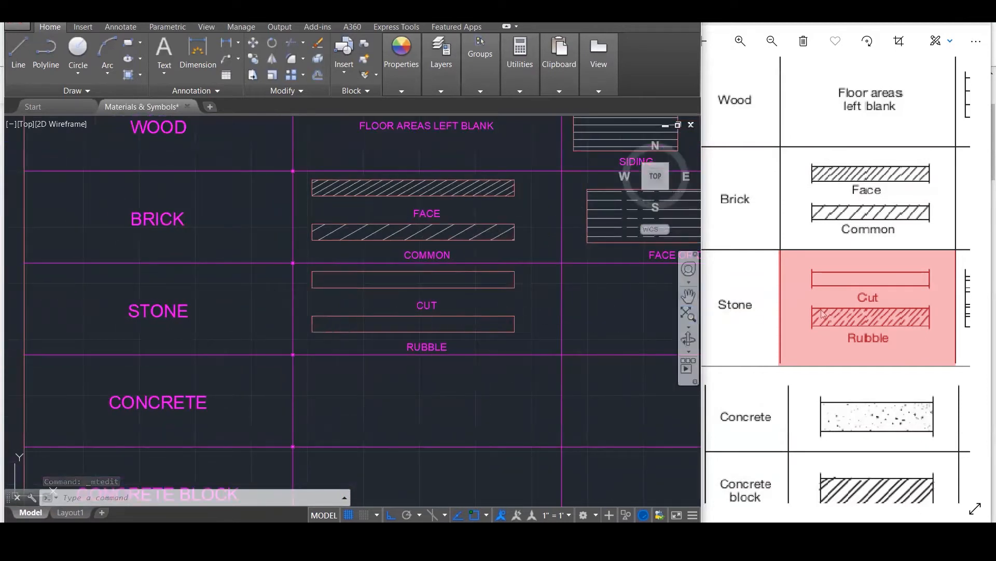
scroll(447, 322, up, 1)
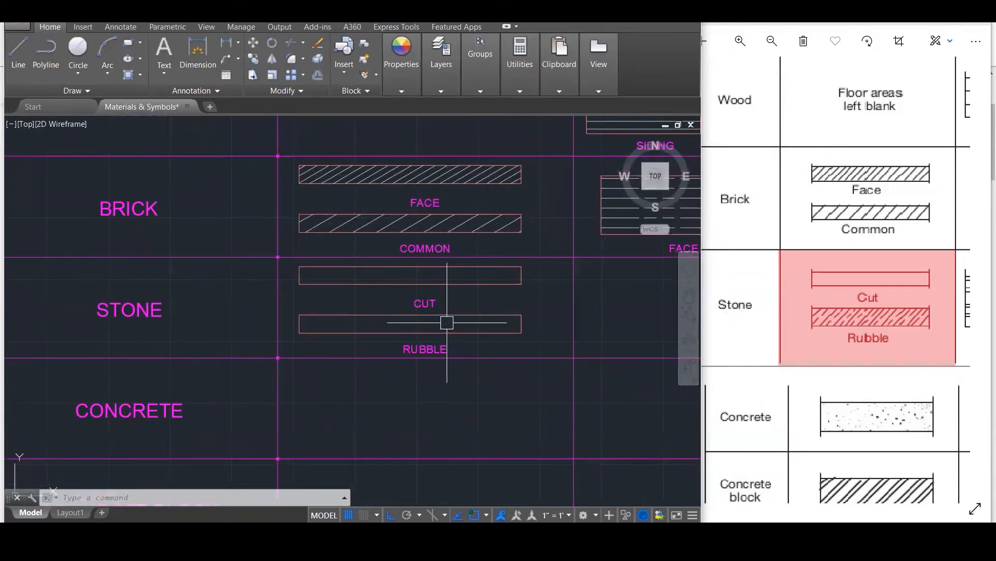
click(453, 84)
click(568, 106)
click(539, 274)
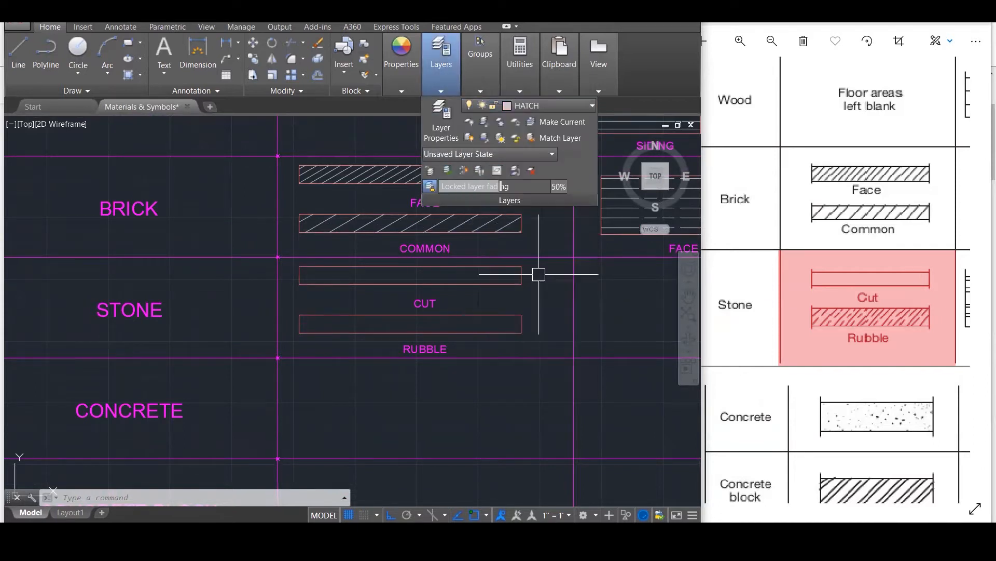
key(Escape)
Hatch the interior of the bar above the RUBBLE label in the Stone row.
text(h)
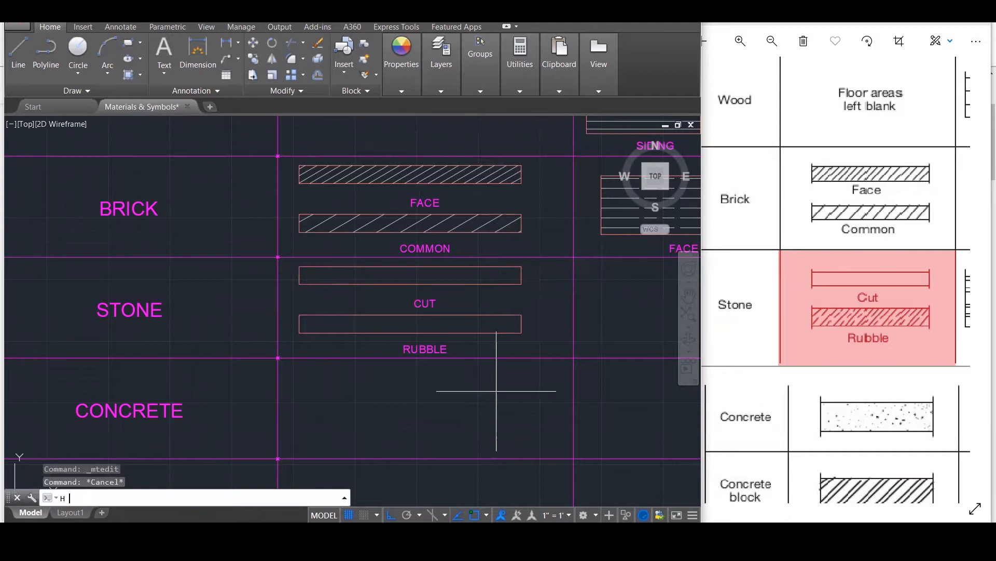
key(Return)
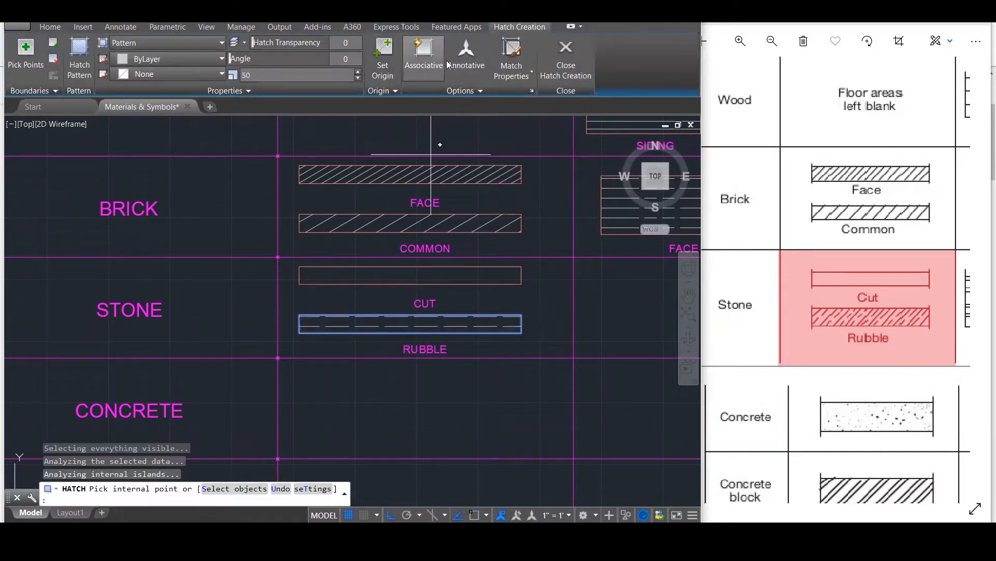
click(558, 54)
key(Return)
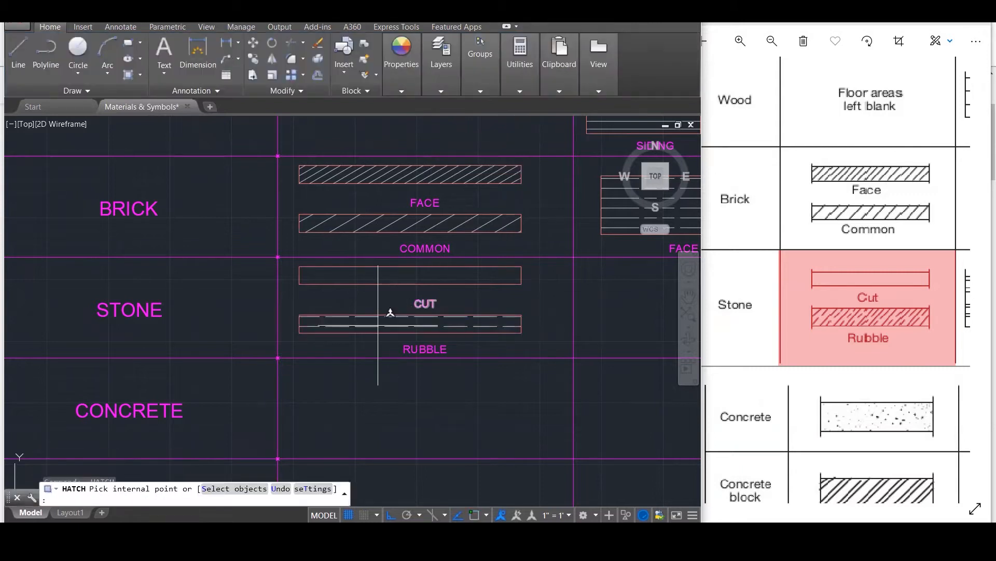
key(Escape)
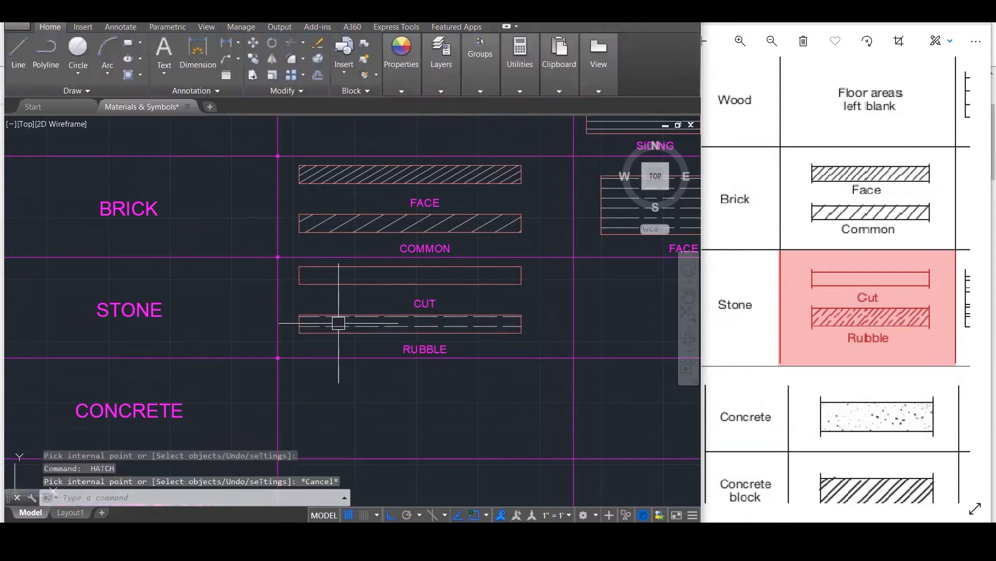
Change the hatch pattern of the bar above the RUBBLE label in the Stone row to ANSI35.
click(340, 326)
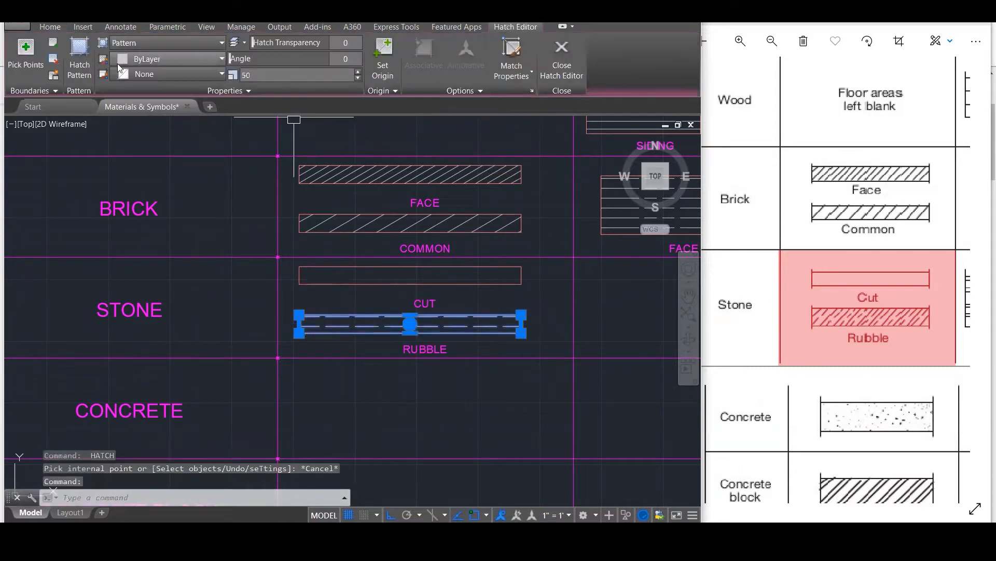
click(86, 79)
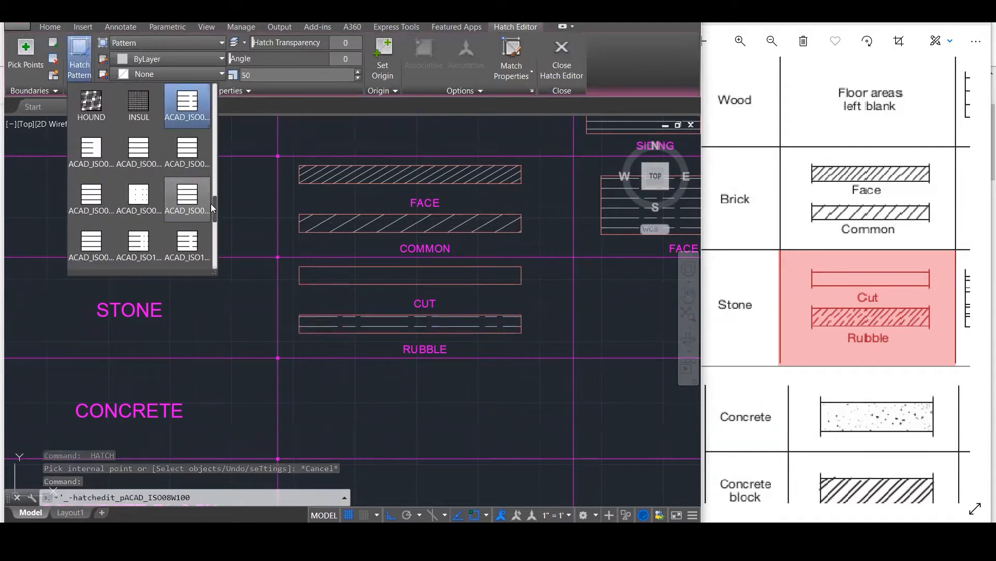
drag(213, 207, 217, 267)
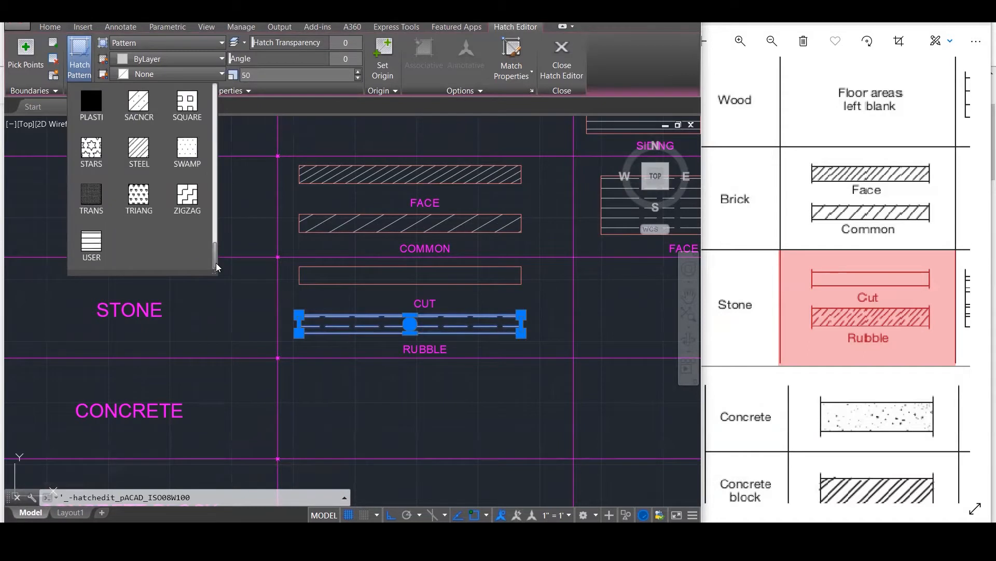
scroll(218, 249, up, 3)
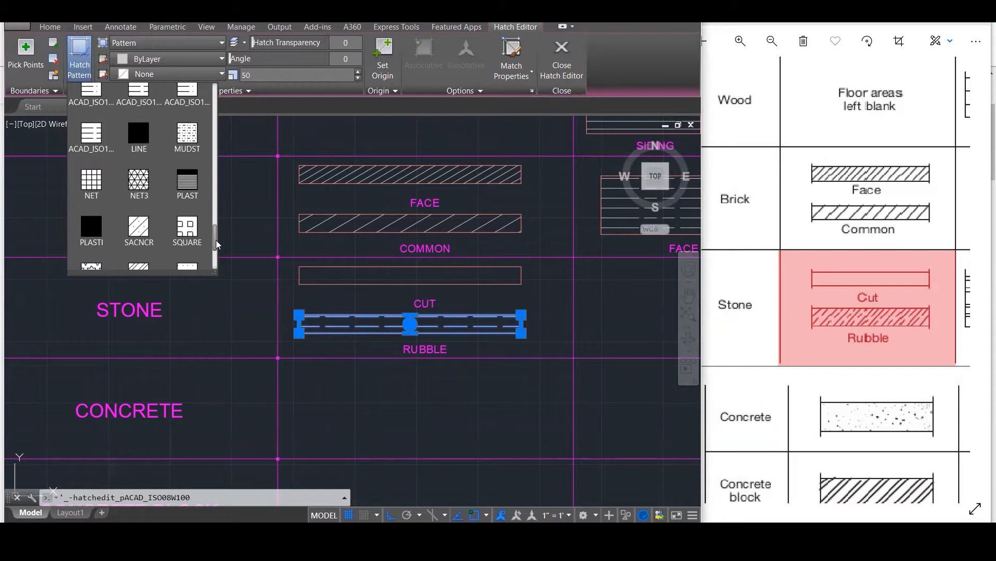
drag(217, 237, 218, 223)
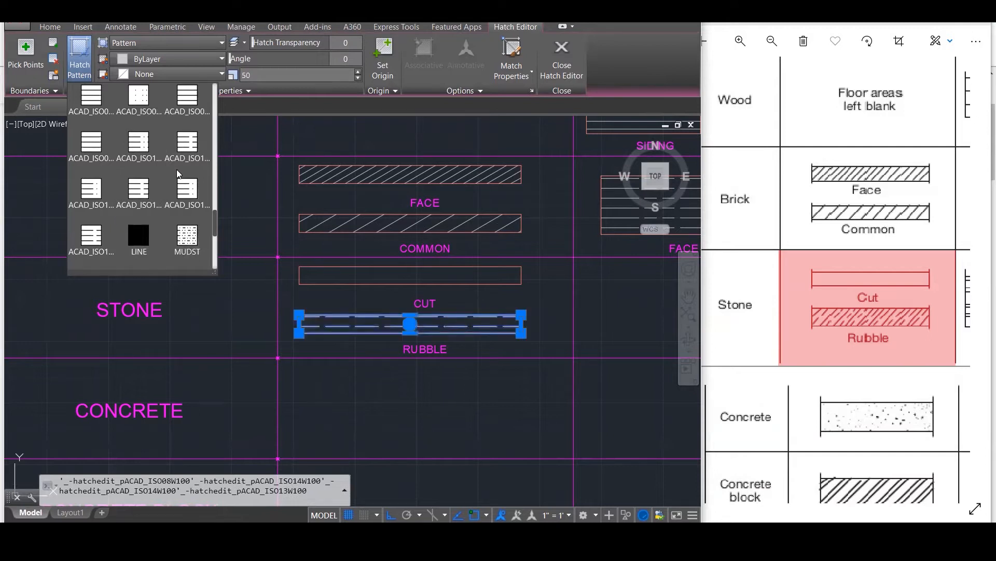
scroll(178, 174, down, 1)
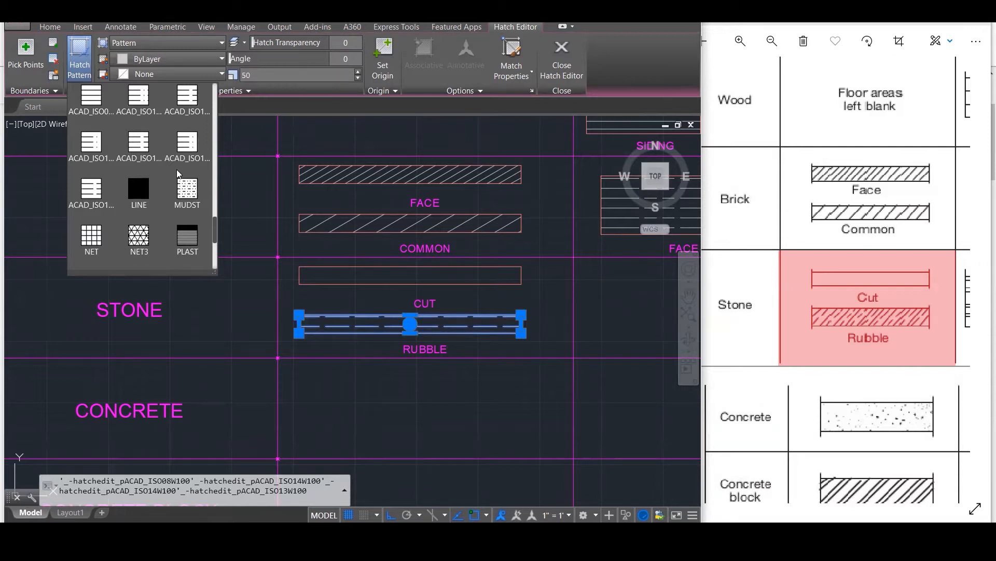
scroll(178, 174, up, 3)
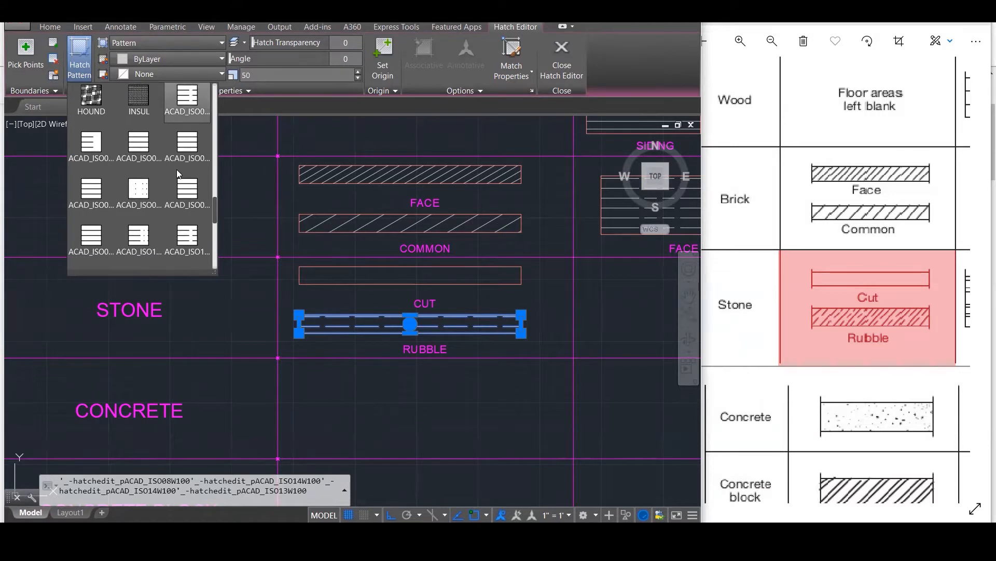
scroll(174, 171, up, 2)
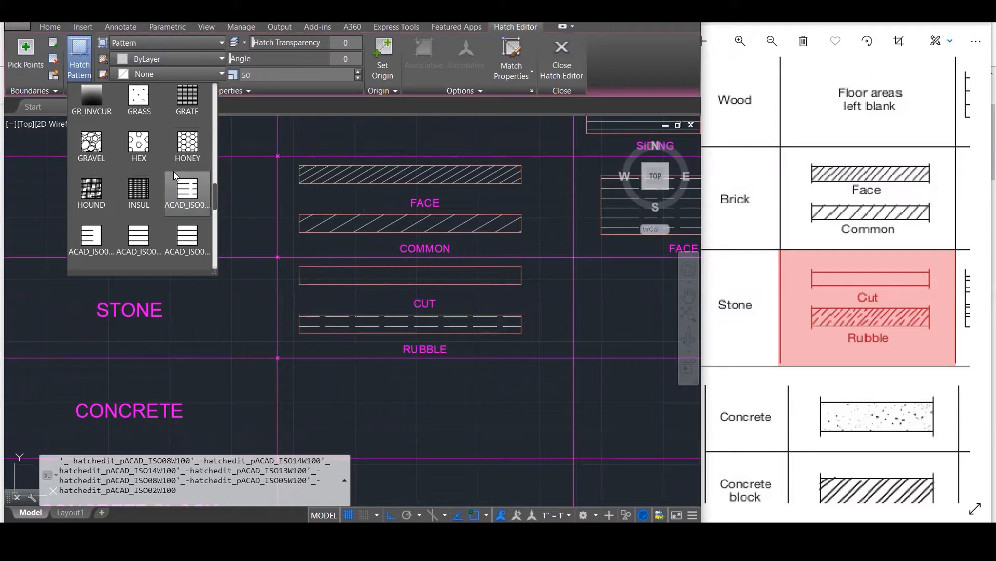
scroll(173, 171, up, 2)
scroll(173, 171, up, 6)
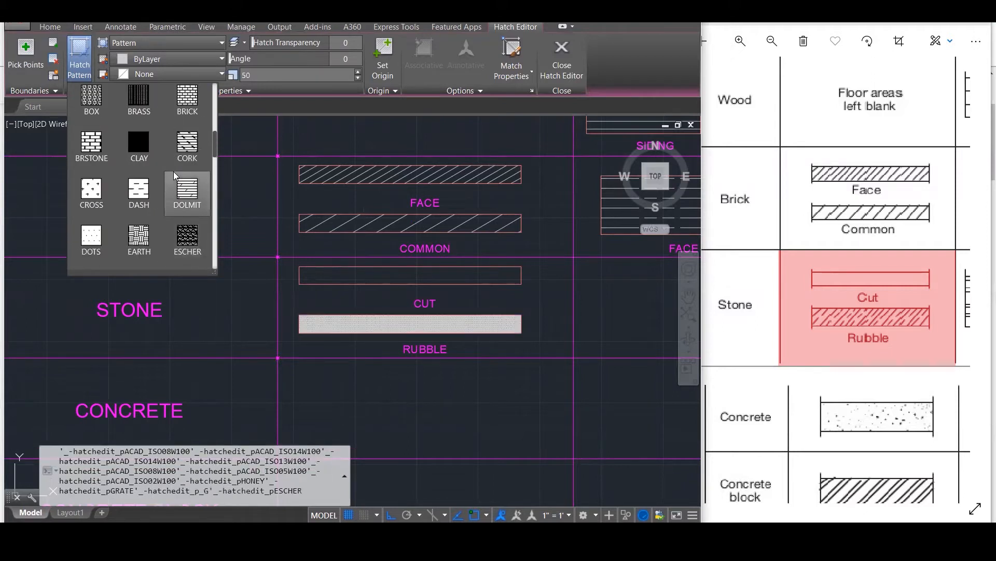
scroll(156, 129, up, 7)
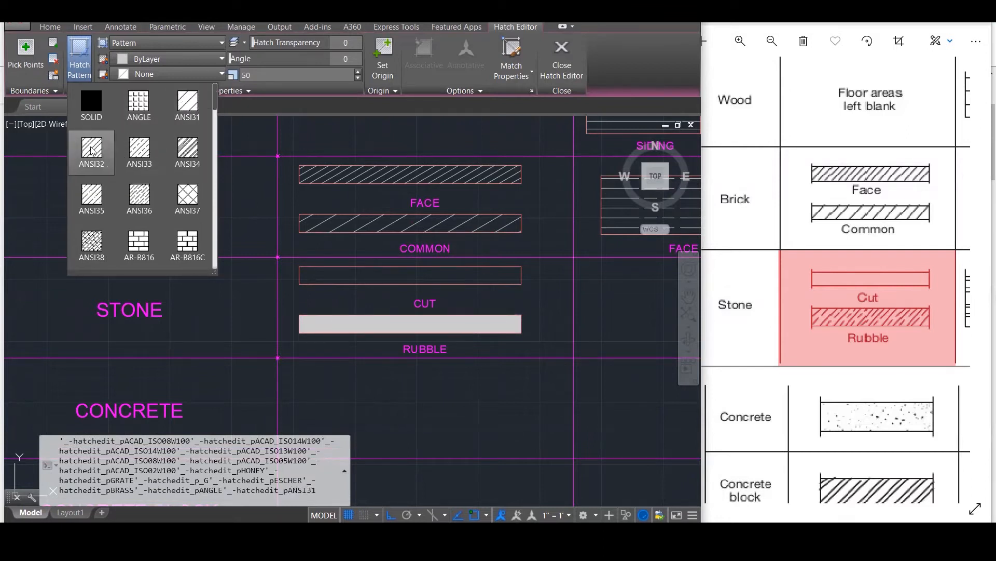
click(94, 194)
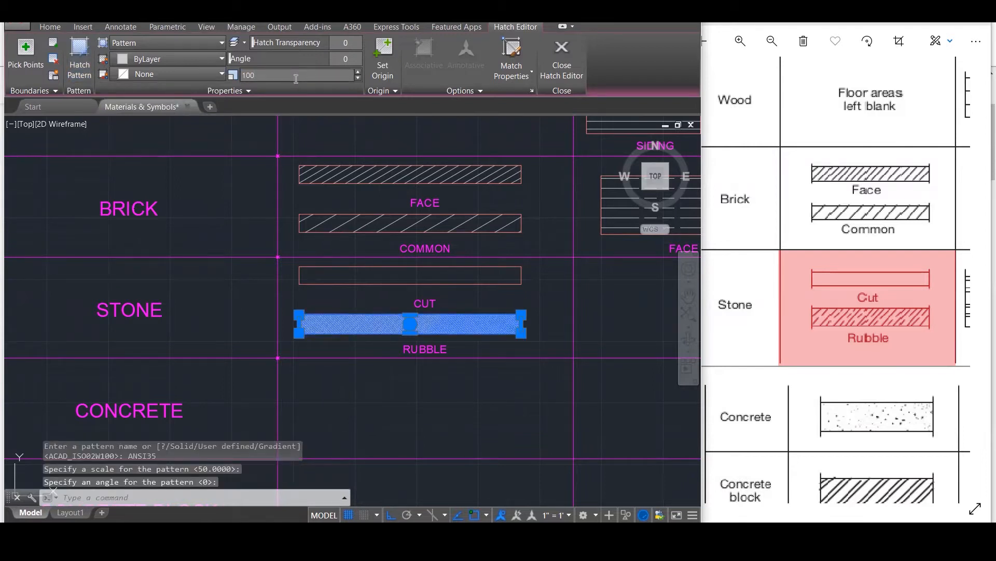
Set the hatch scale of the RUBBLE bar to 1000 and finish editing the hatch.
text(0)
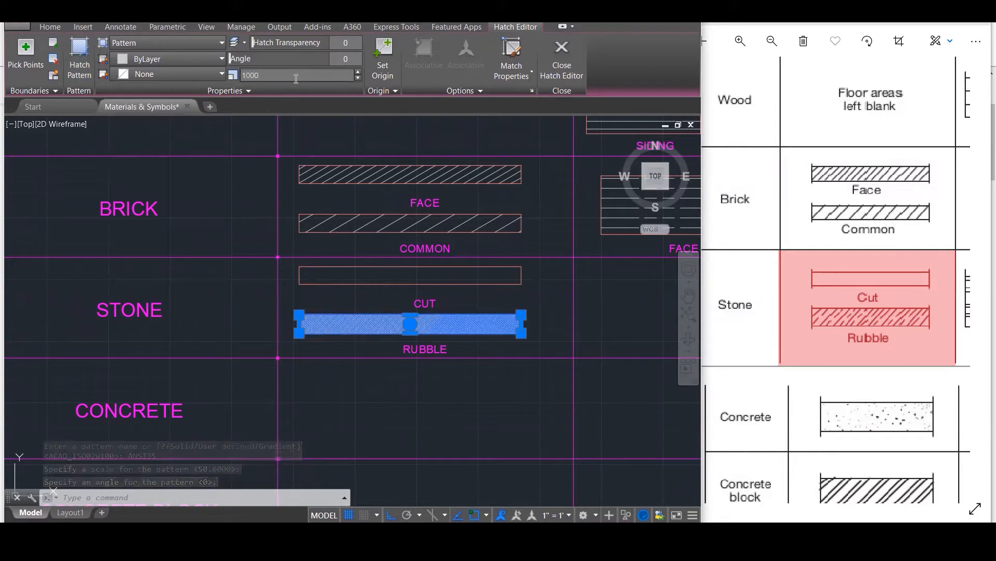
key(Return)
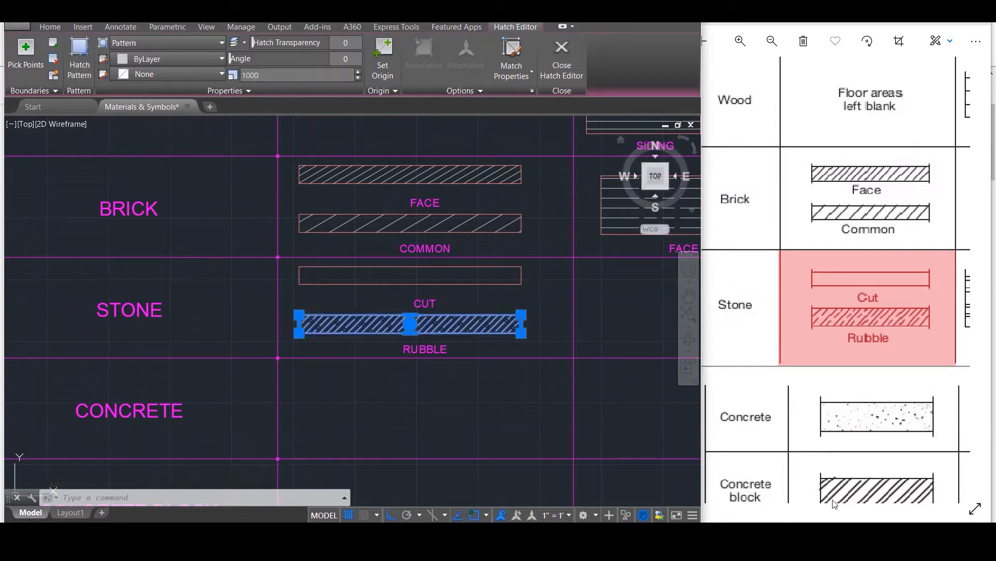
key(Escape)
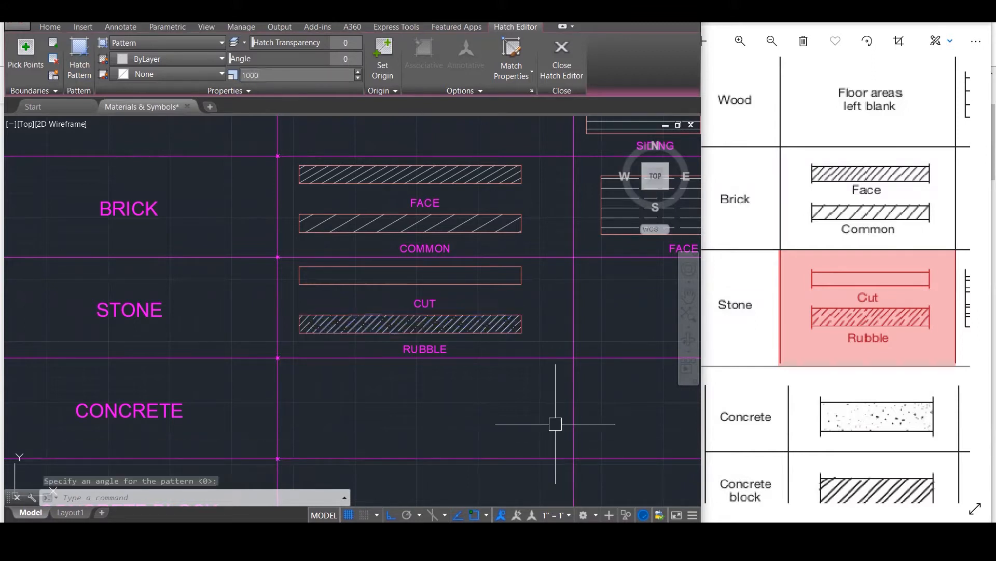
key(Escape)
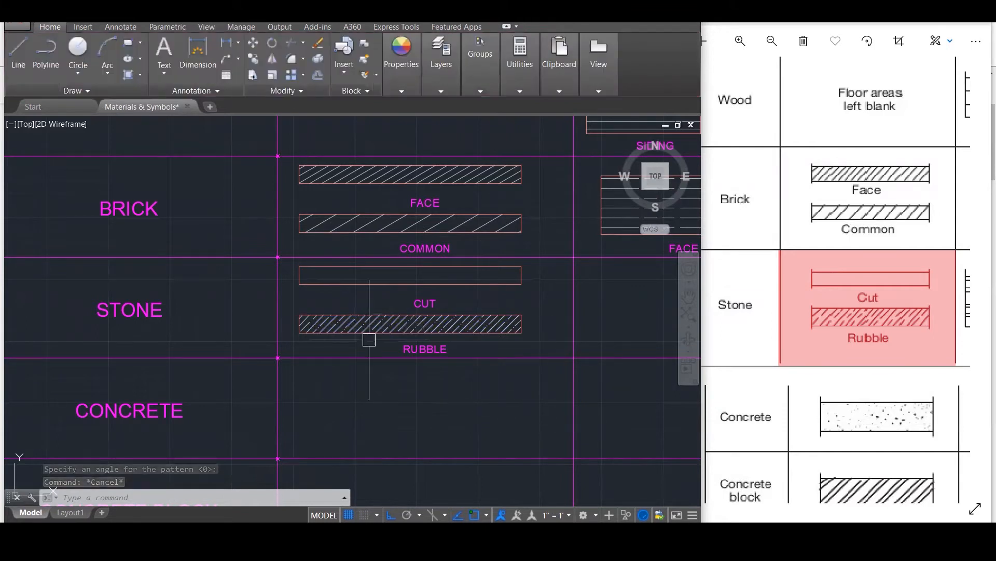
Examine the finished Stone plan symbols and the cut and rubble elevation symbols for the Stone row in the reference image.
scroll(373, 327, up, 4)
scroll(373, 326, down, 3)
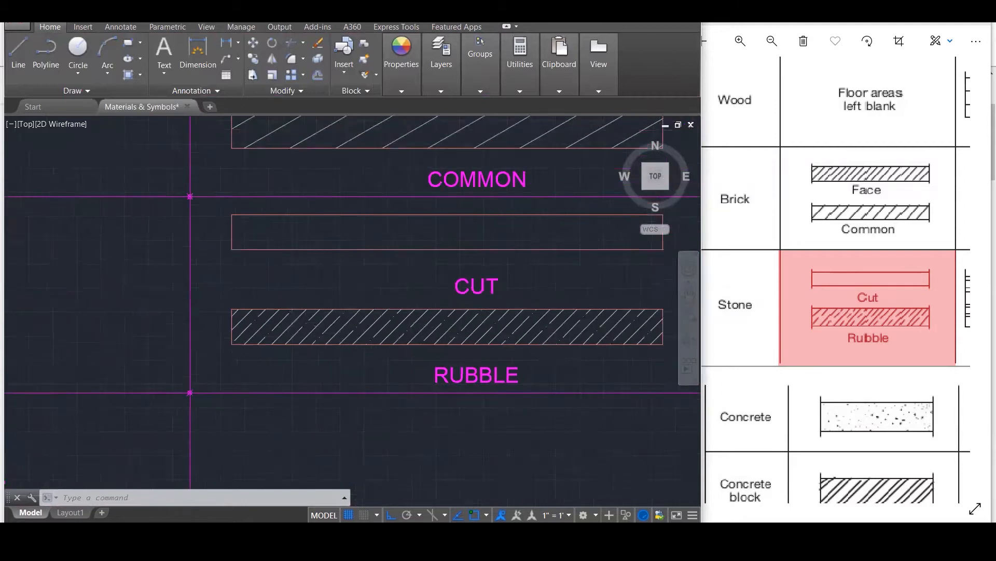
scroll(322, 371, down, 5)
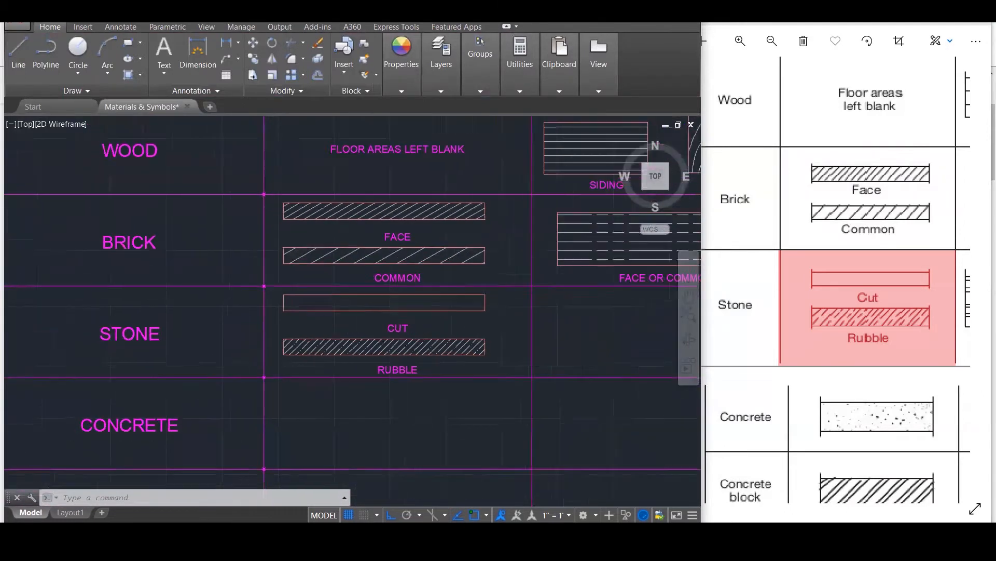
click(818, 323)
drag(895, 317, 668, 332)
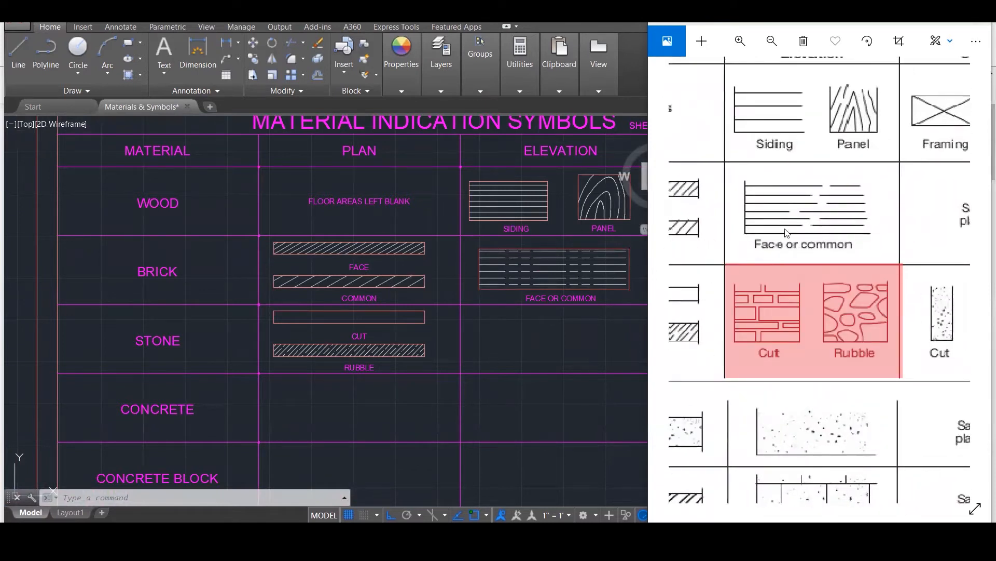
scroll(281, 339, down, 1)
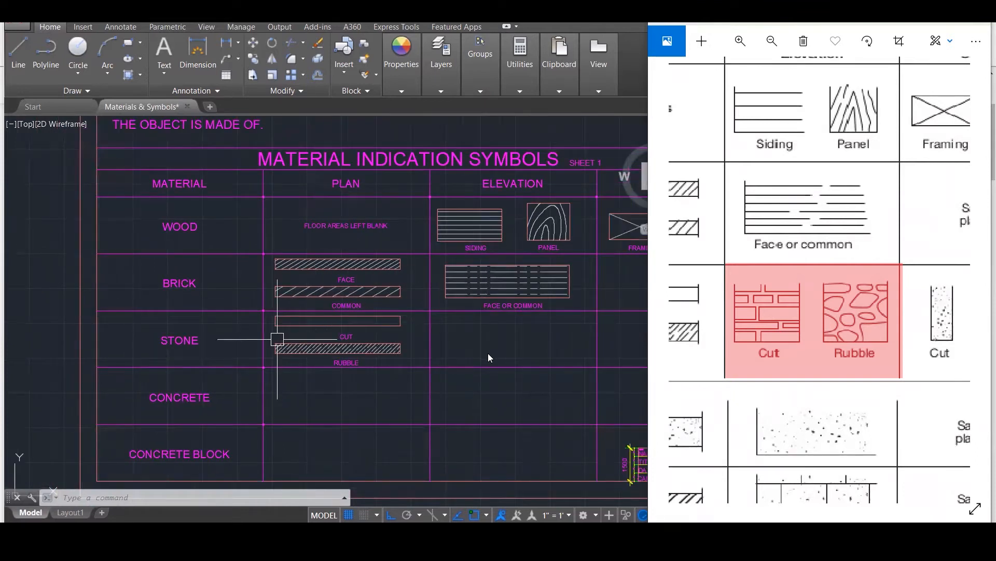
click(470, 317)
scroll(478, 328, up, 2)
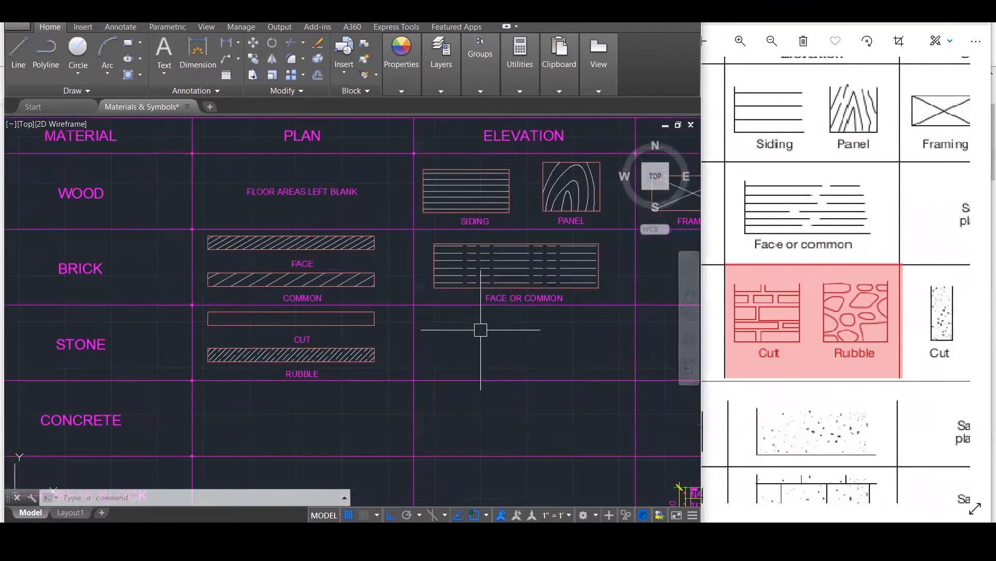
Copy the PANEL frame and its label from the Wood row's elevation cell straight down into the Stone row, using the grid corners as reference points.
click(558, 176)
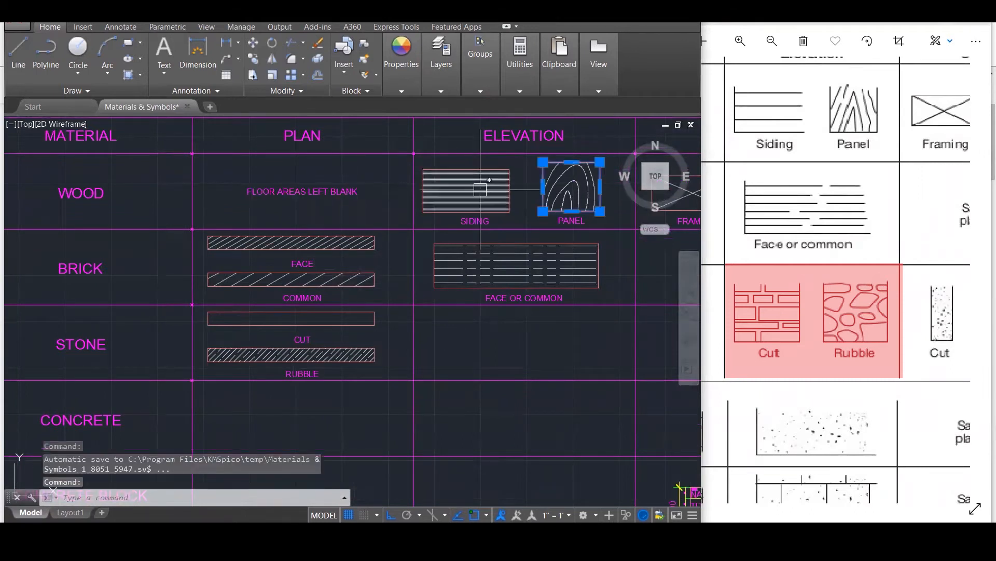
click(411, 224)
text(co)
key(Return)
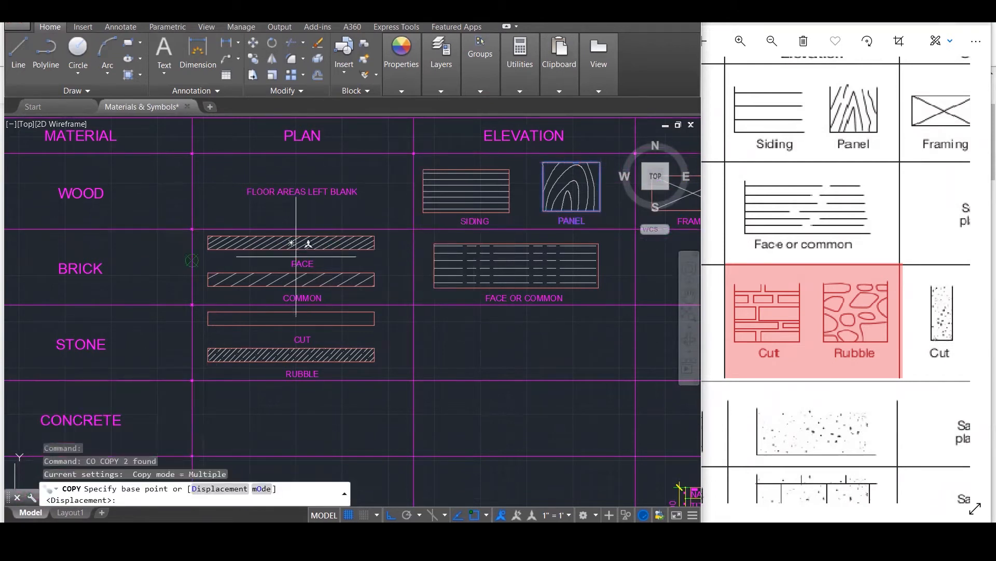
scroll(295, 256, down, 1)
click(577, 173)
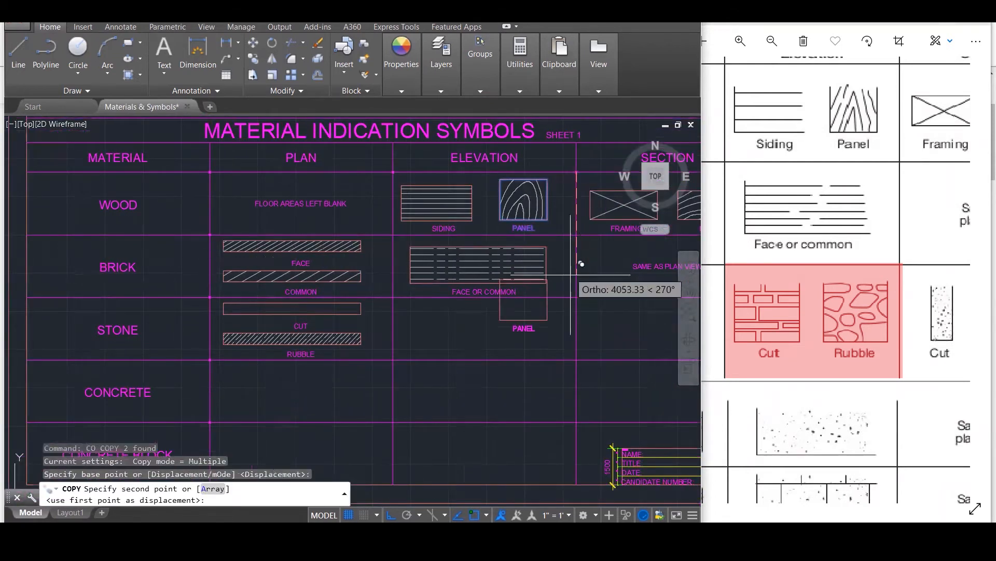
scroll(575, 290, up, 1)
click(576, 291)
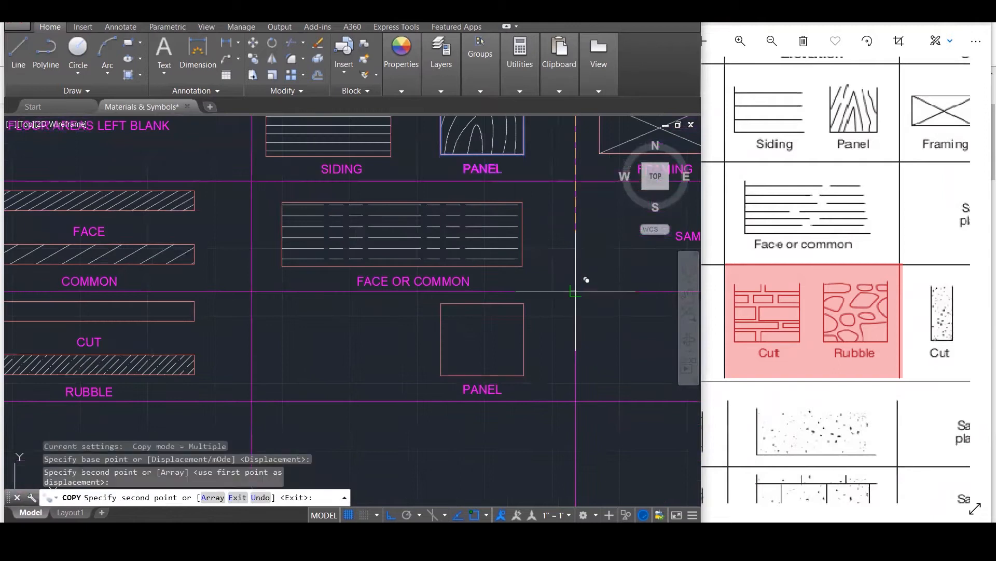
key(Escape)
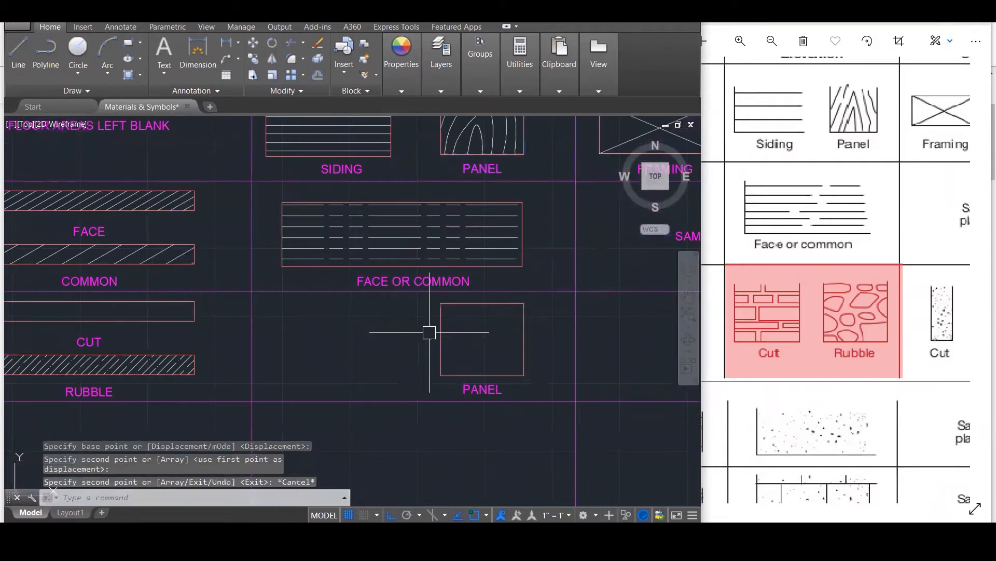
Copy the frame and PANEL label in the Stone row's elevation cell about 3280 units horizontally to the left.
click(554, 392)
click(483, 358)
text(co)
key(Return)
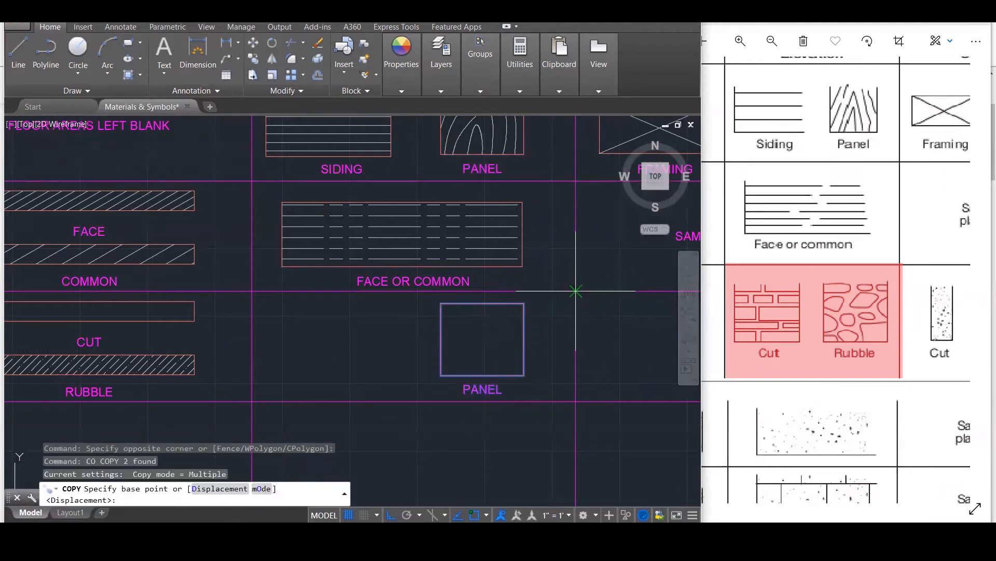
click(575, 291)
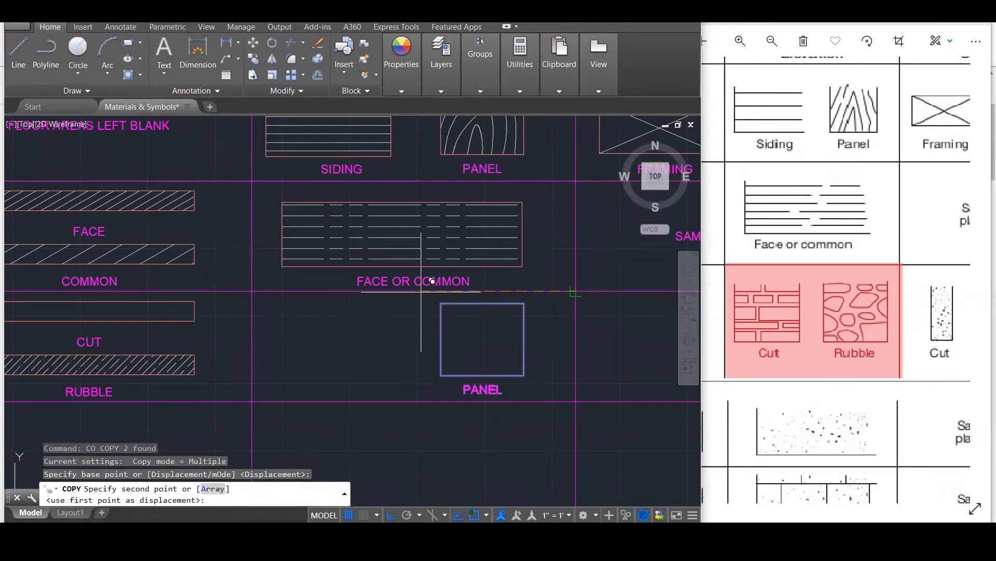
click(434, 306)
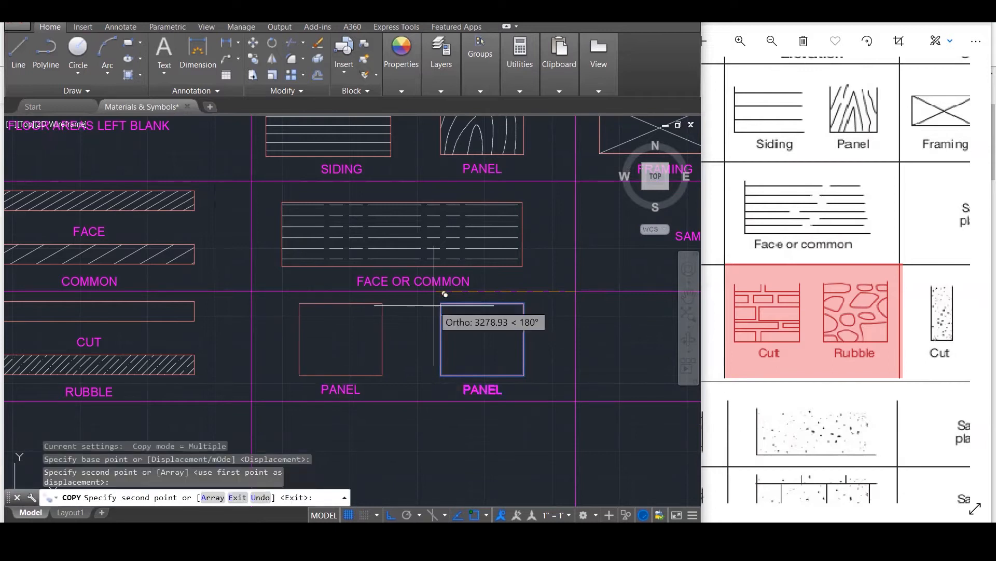
key(Escape)
key(Escape)
key(Escape)
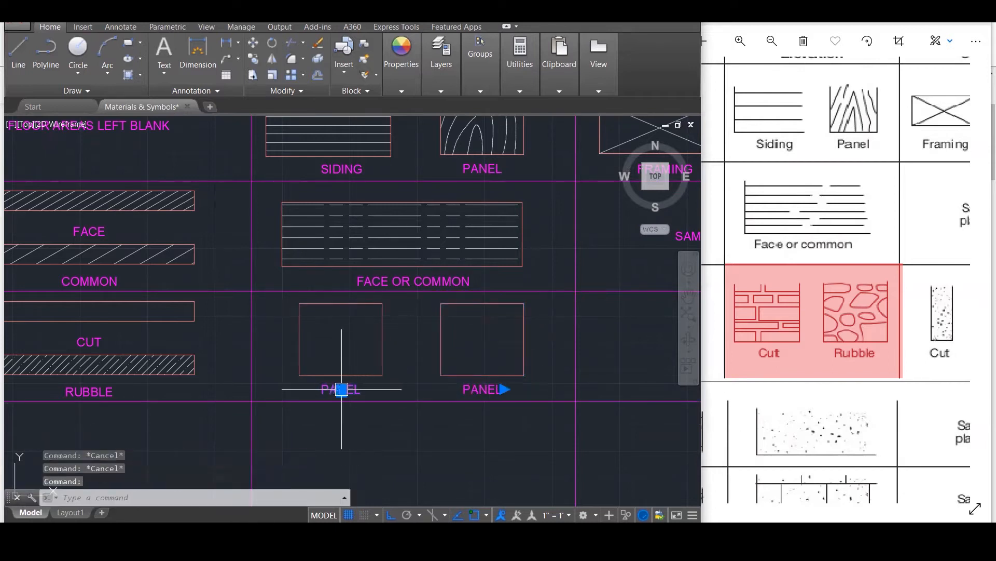
Change the PANEL labels under the two Stone elevation frames to CUT for the left frame and RUBBLE for the right frame.
double_click(340, 389)
text(CU)
click(478, 434)
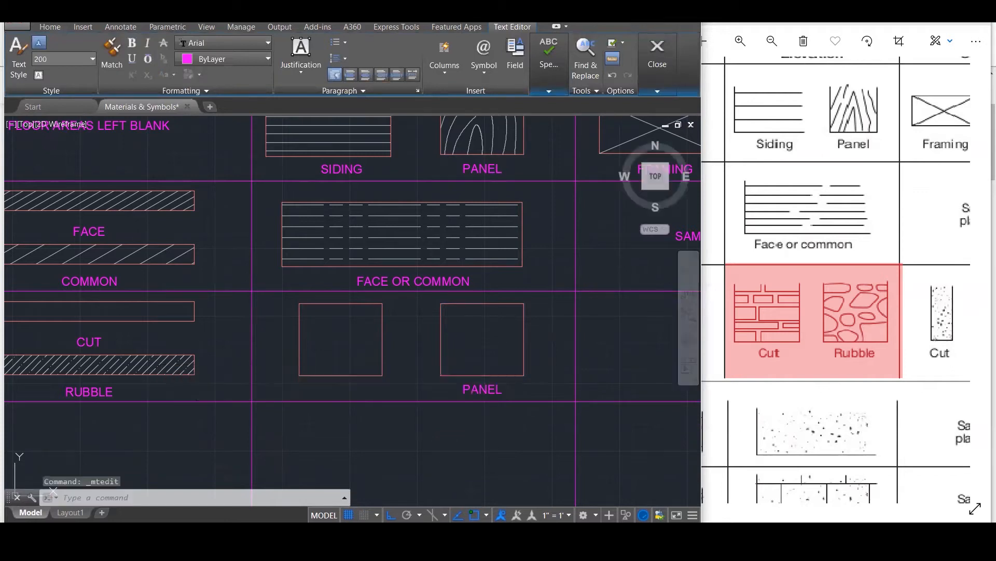
double_click(477, 388)
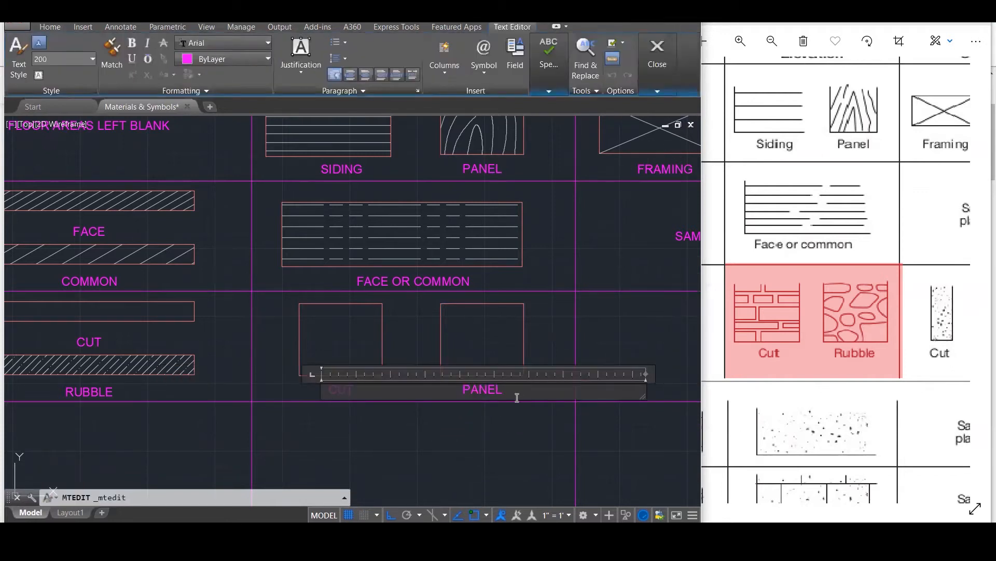
drag(522, 392, 375, 382)
text(RUBBLE)
click(411, 472)
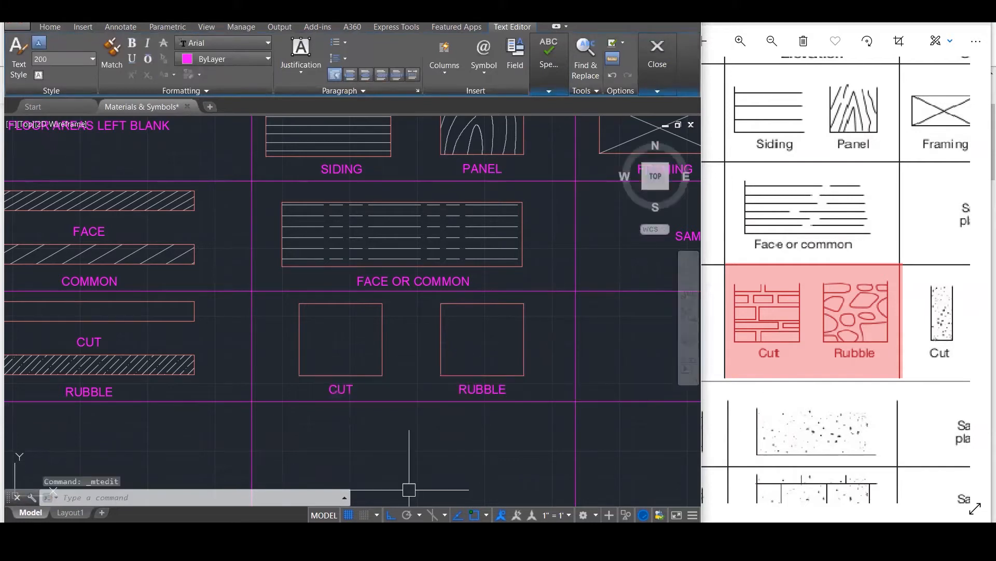
Start a hatch and look through the pattern library, enlarging the gallery, for a pattern resembling the reference cut stone elevation.
text(h)
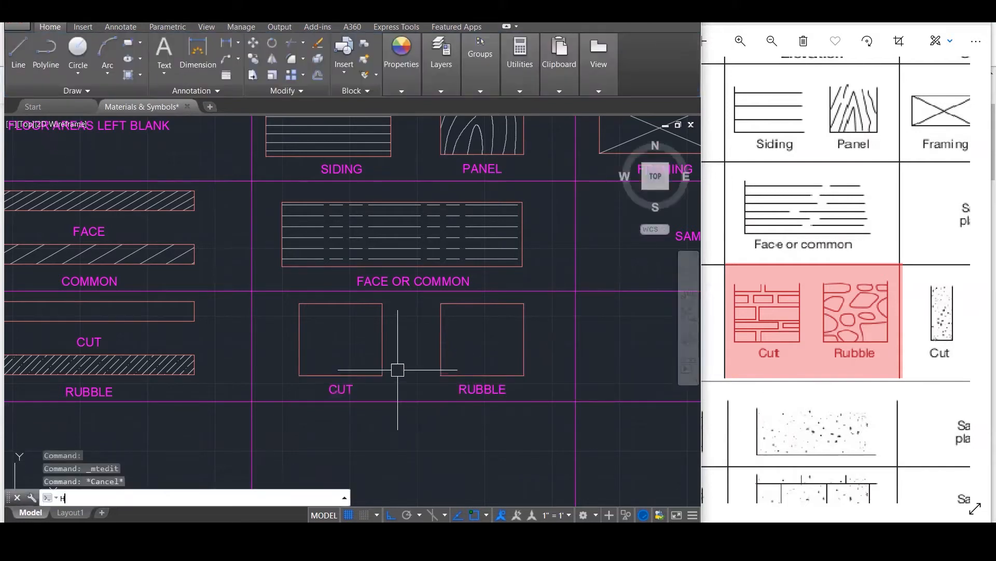
key(Return)
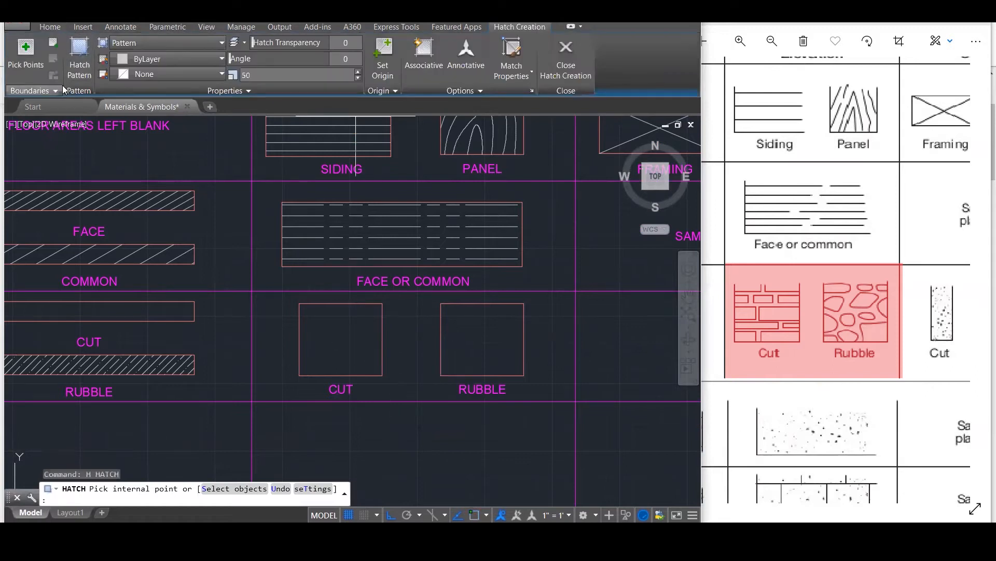
click(73, 77)
drag(214, 210, 212, 264)
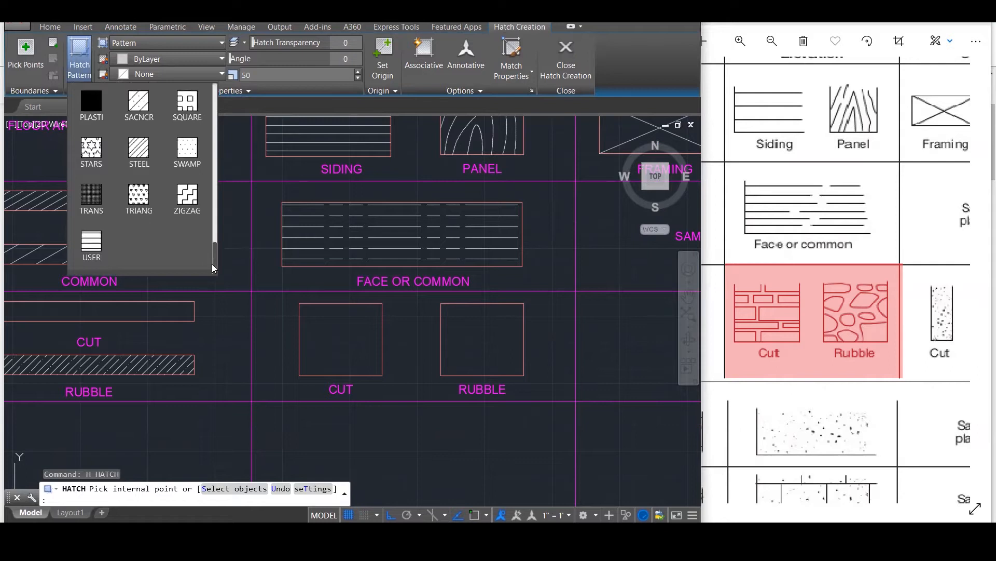
scroll(145, 168, up, 2)
scroll(145, 168, up, 5)
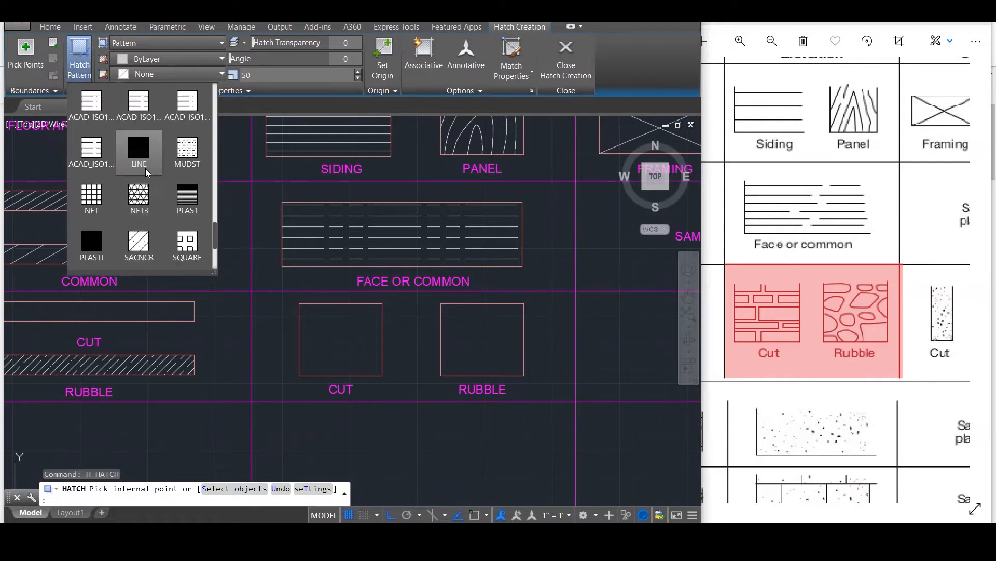
scroll(145, 168, up, 4)
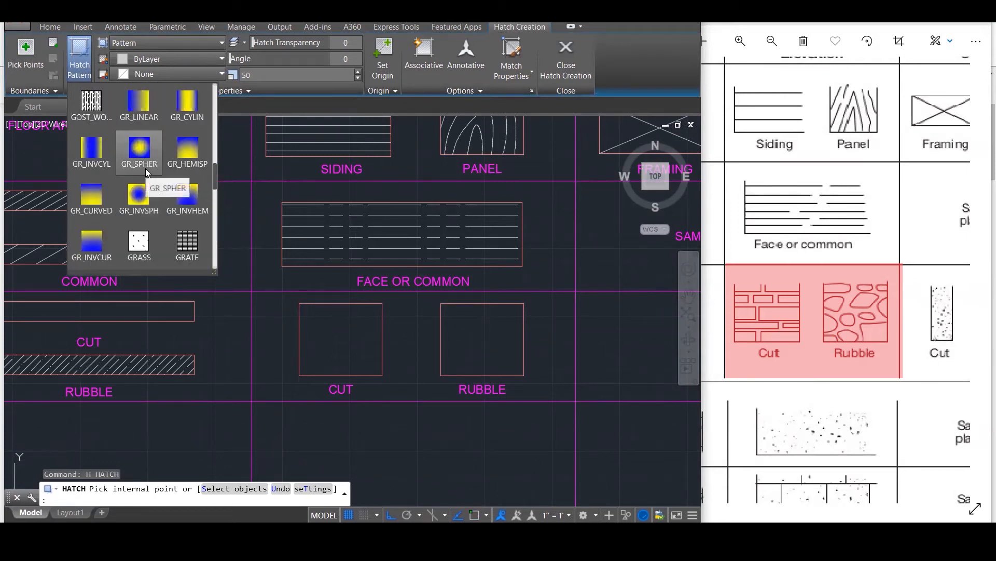
scroll(145, 168, up, 3)
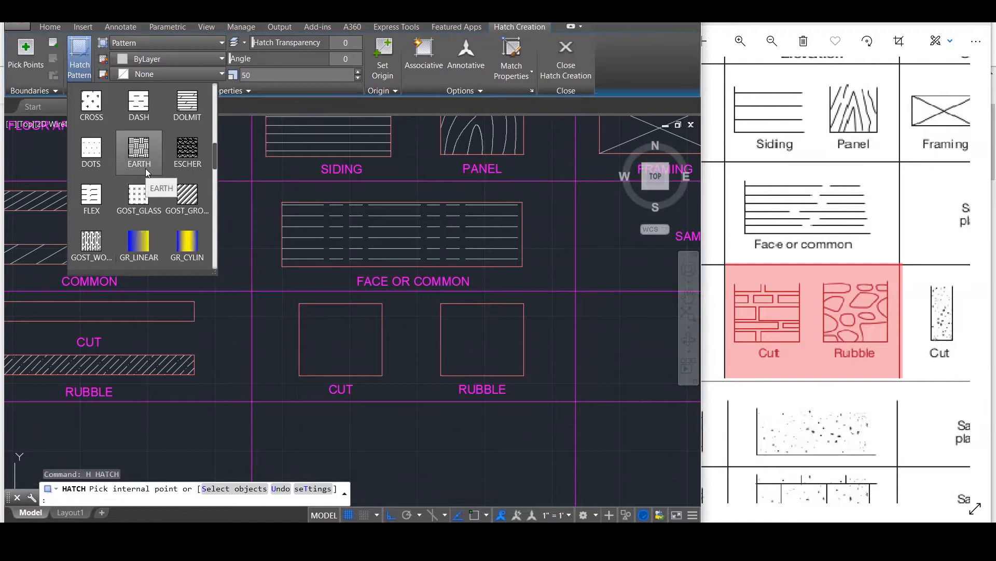
scroll(145, 168, up, 3)
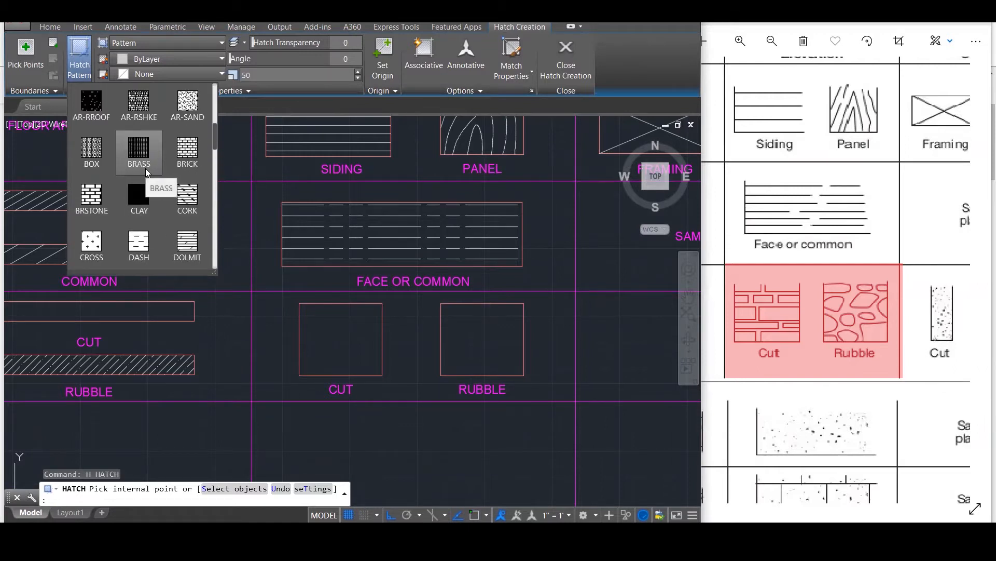
scroll(146, 169, up, 1)
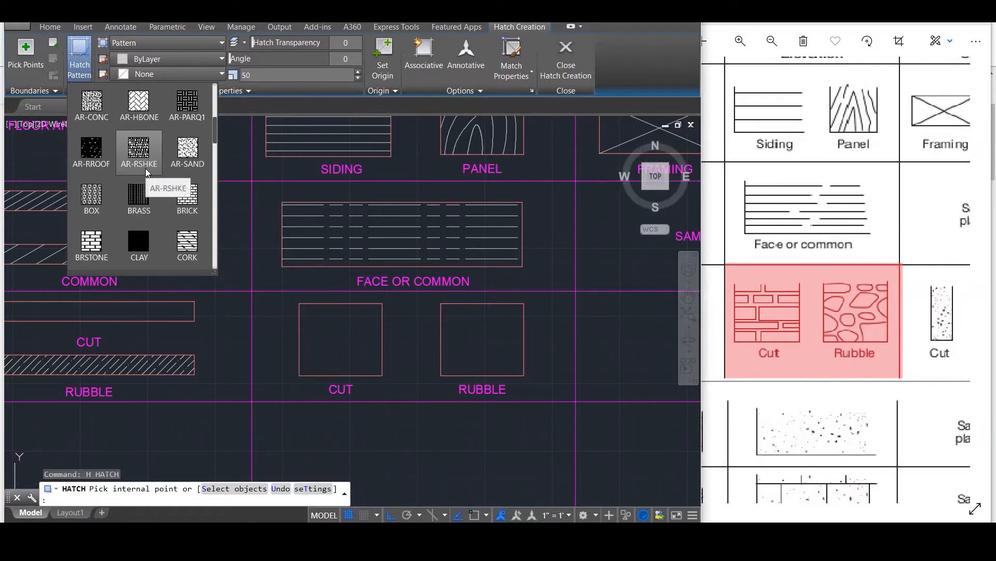
scroll(145, 169, up, 1)
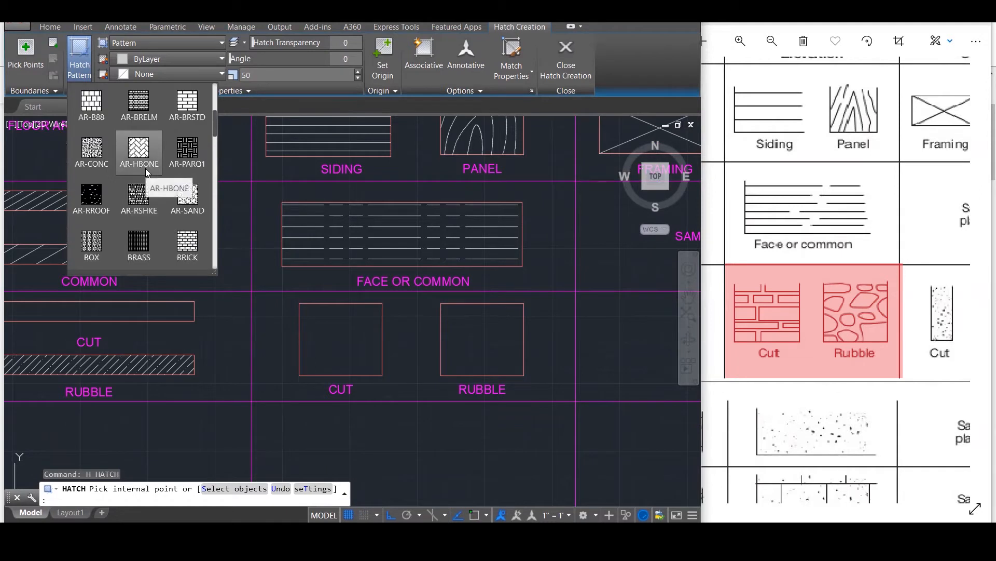
scroll(145, 168, up, 2)
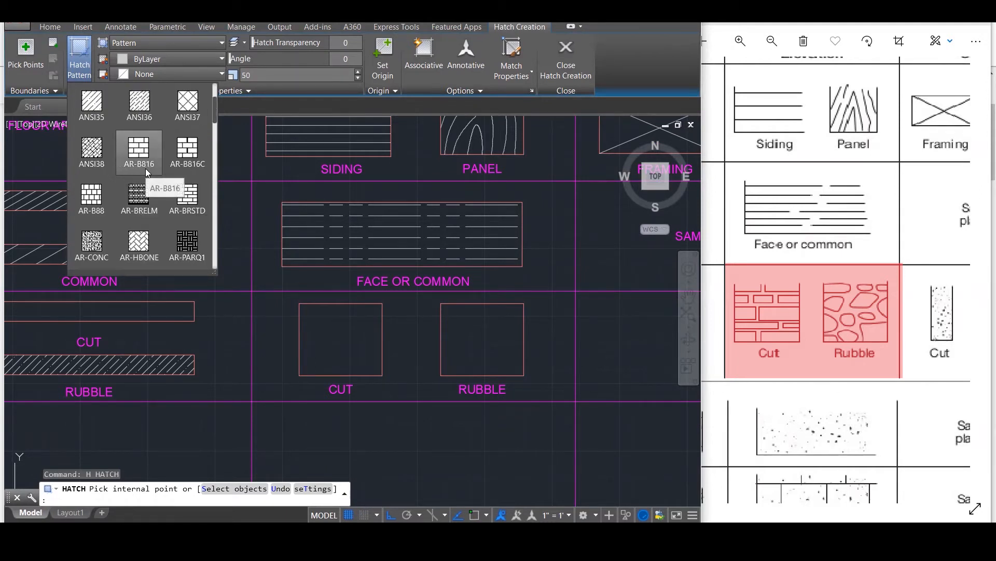
scroll(145, 168, up, 1)
scroll(145, 169, up, 1)
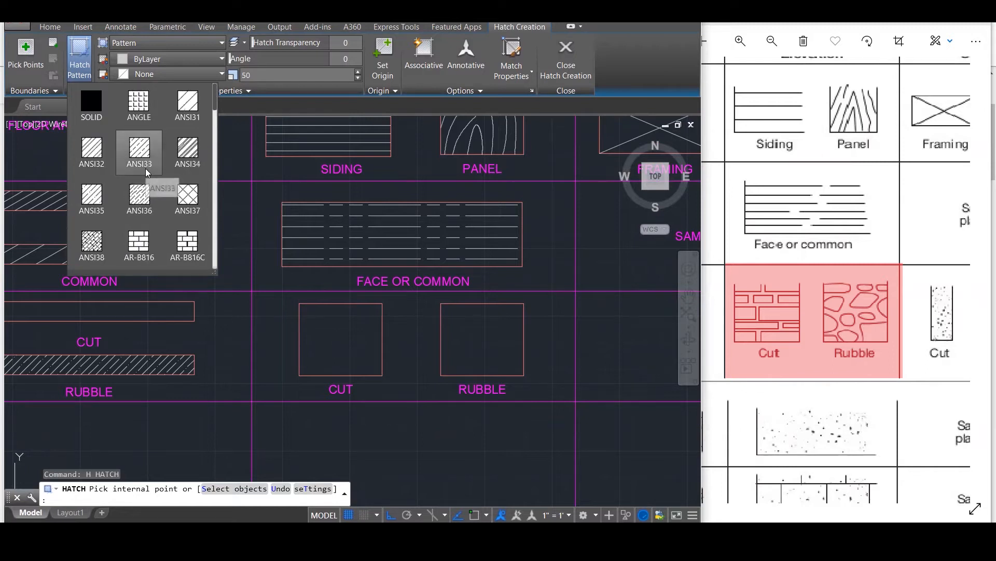
scroll(145, 168, down, 1)
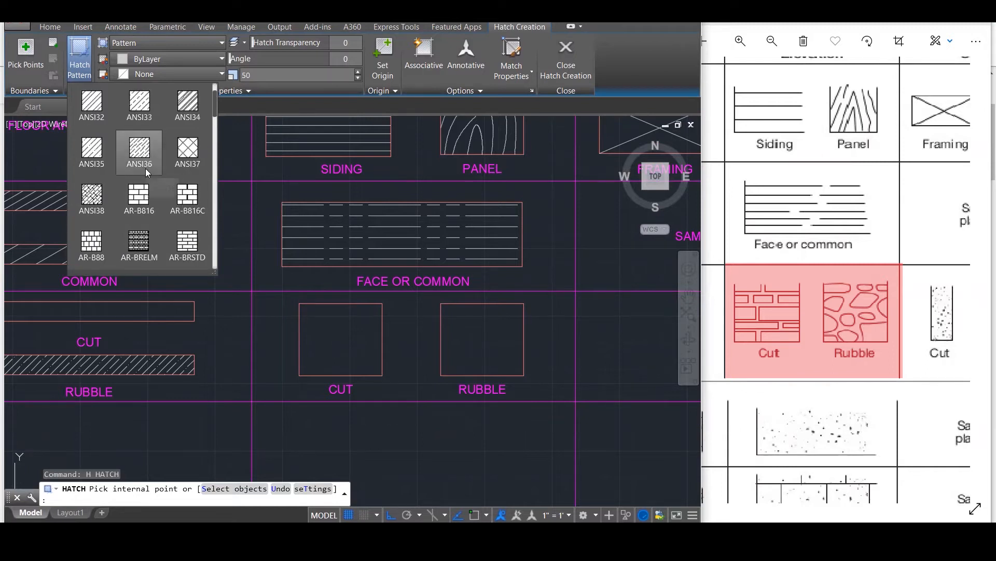
scroll(146, 168, down, 1)
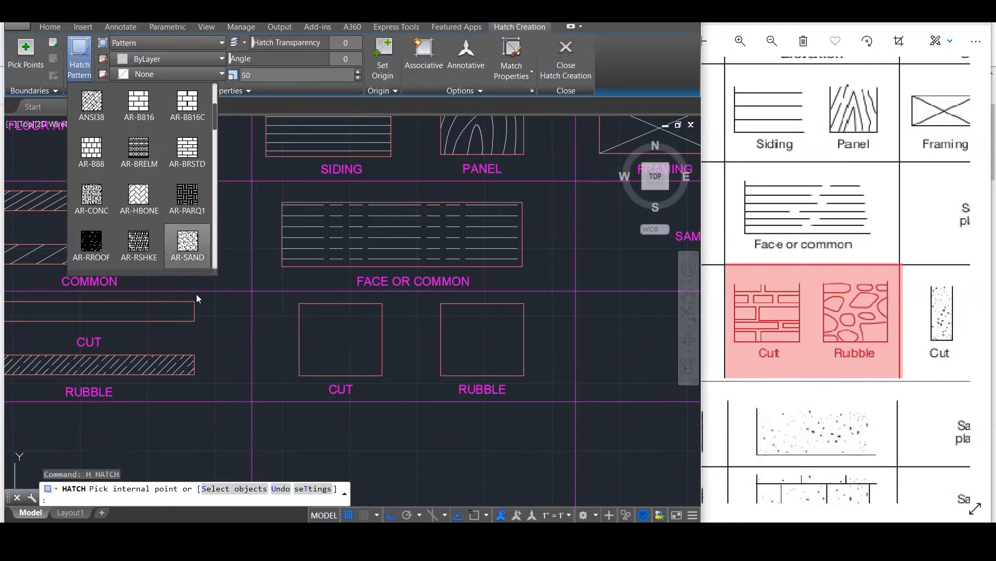
mouse_move(214, 272)
mouse_down()
mouse_move(307, 389)
mouse_move(377, 418)
mouse_move(358, 413)
mouse_up()
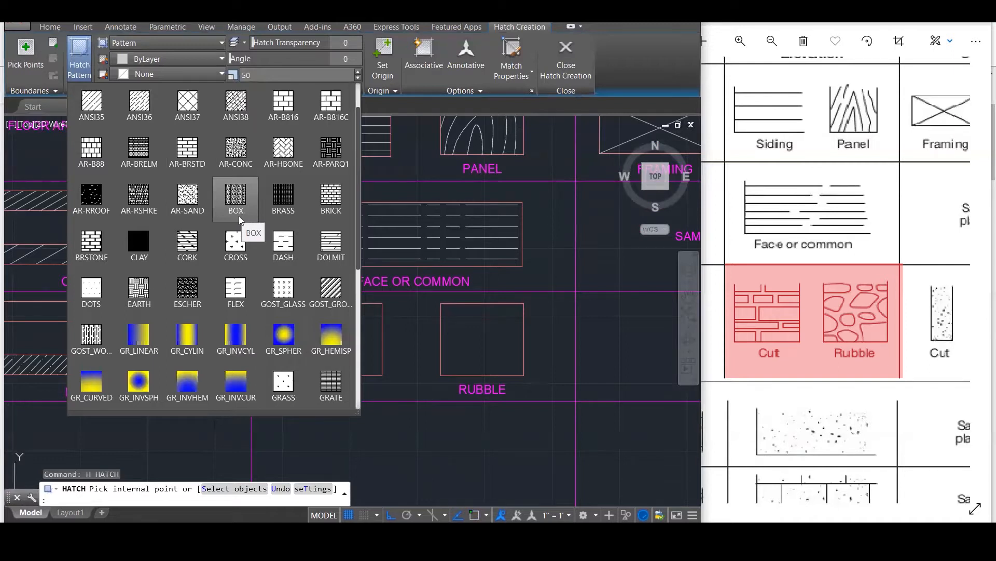
Hatch the CUT elevation frame in the Stone row with the BRSTONE pattern at a scale of 1000.
click(95, 249)
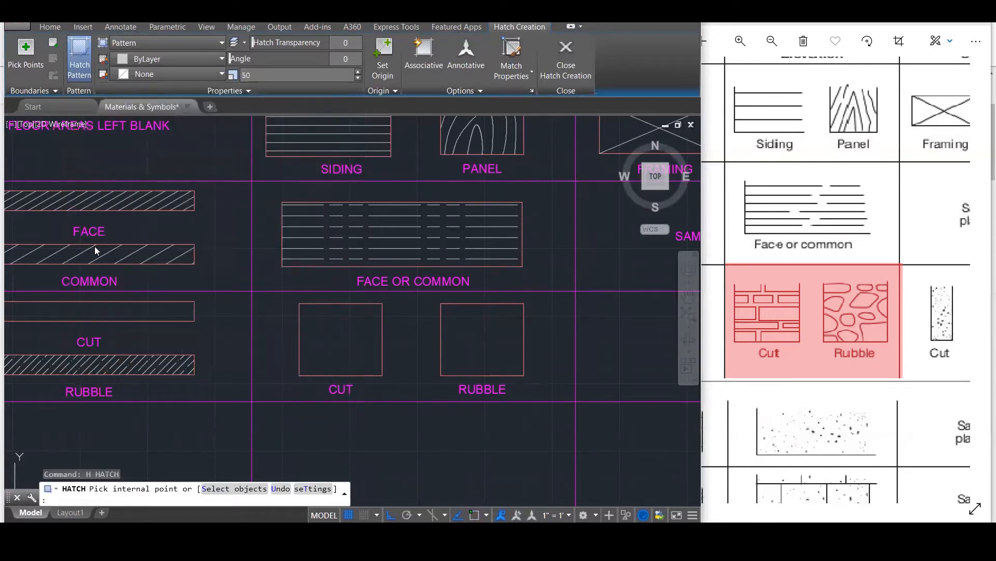
click(337, 339)
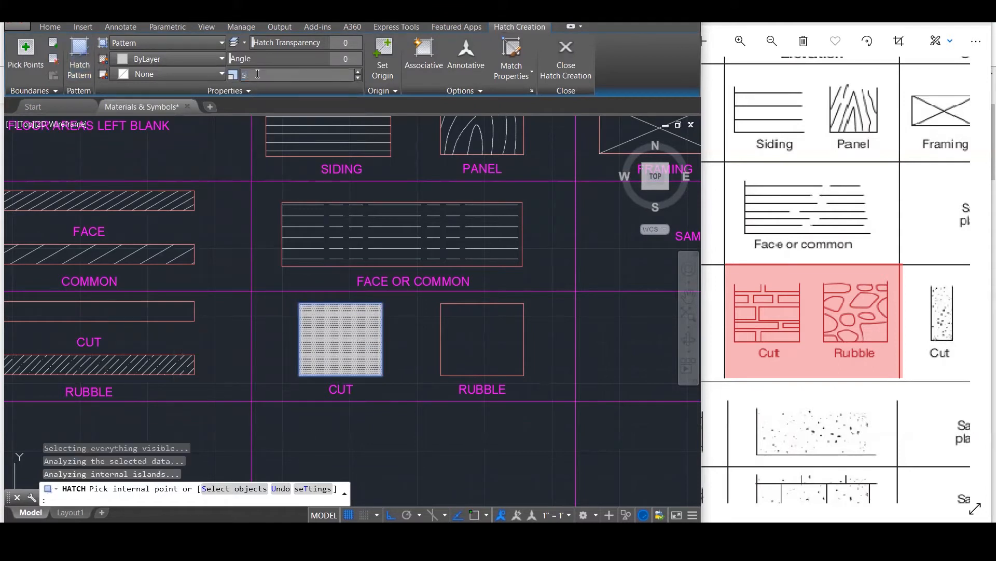
key(Return)
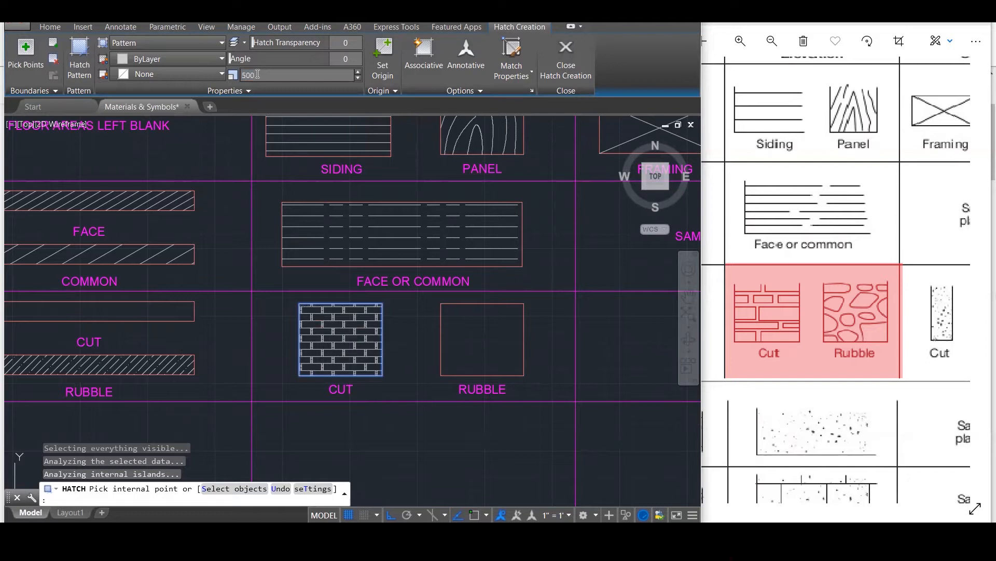
text(1000)
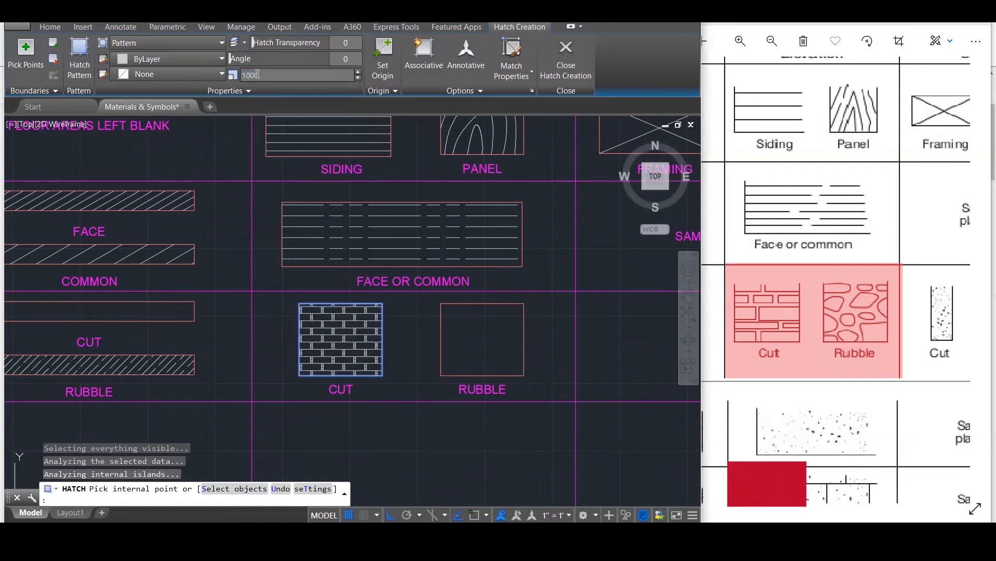
key(Return)
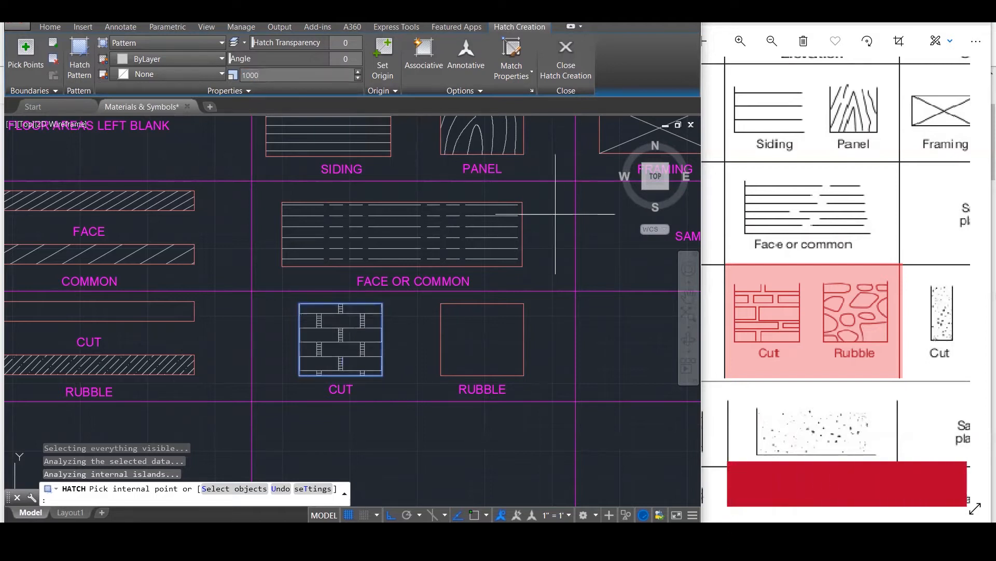
key(Return)
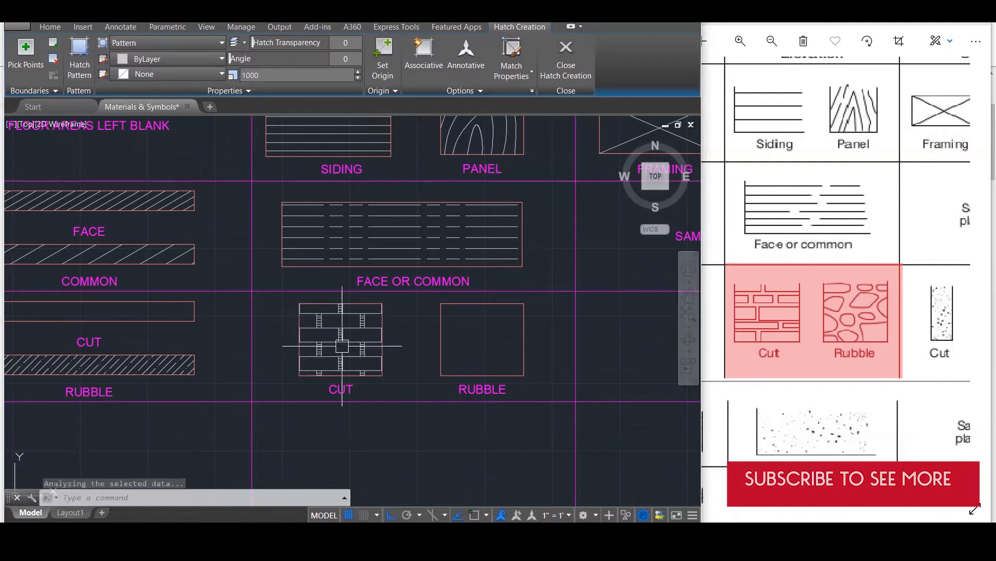
Preview the hatch pattern library on the Stone row's CUT elevation hatch, compare it with the reference cut stone, and keep BRSTONE.
key(Escape)
click(330, 333)
key(Escape)
click(330, 333)
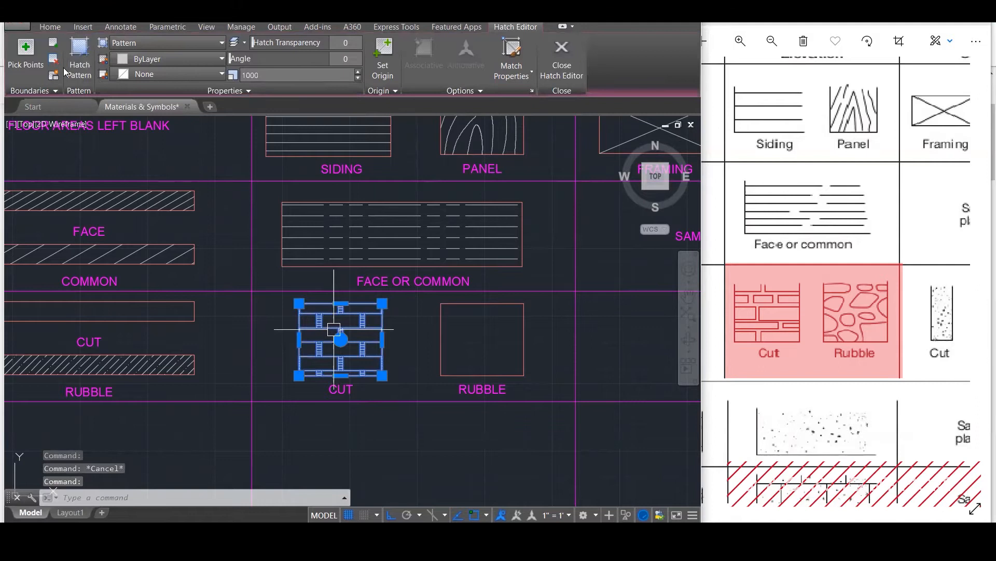
click(80, 69)
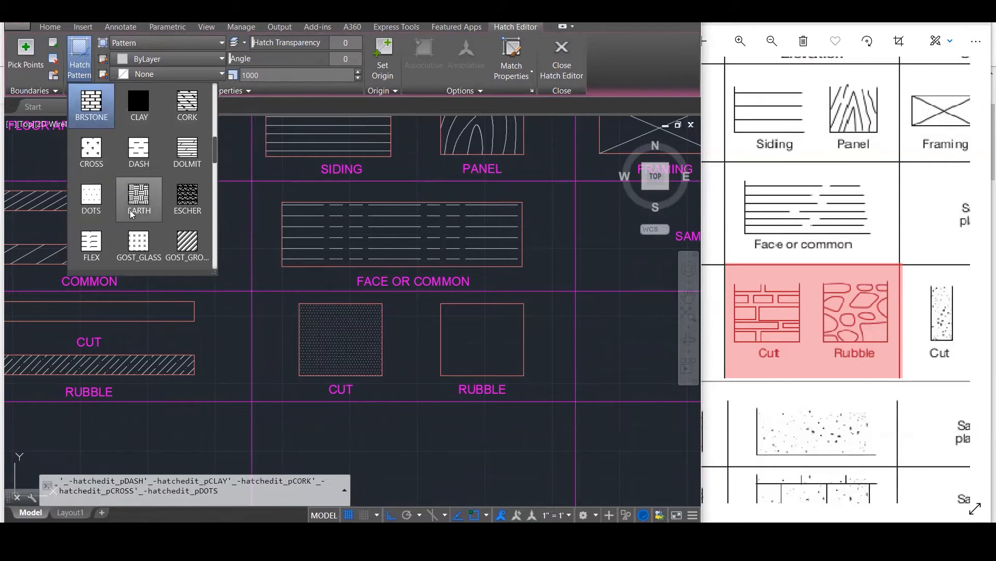
scroll(132, 214, down, 1)
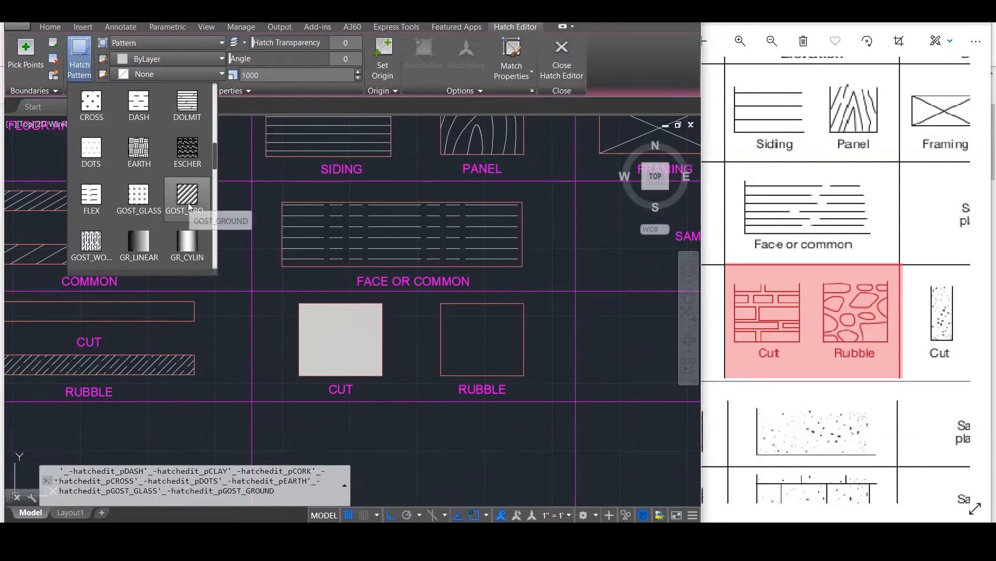
scroll(85, 238, down, 1)
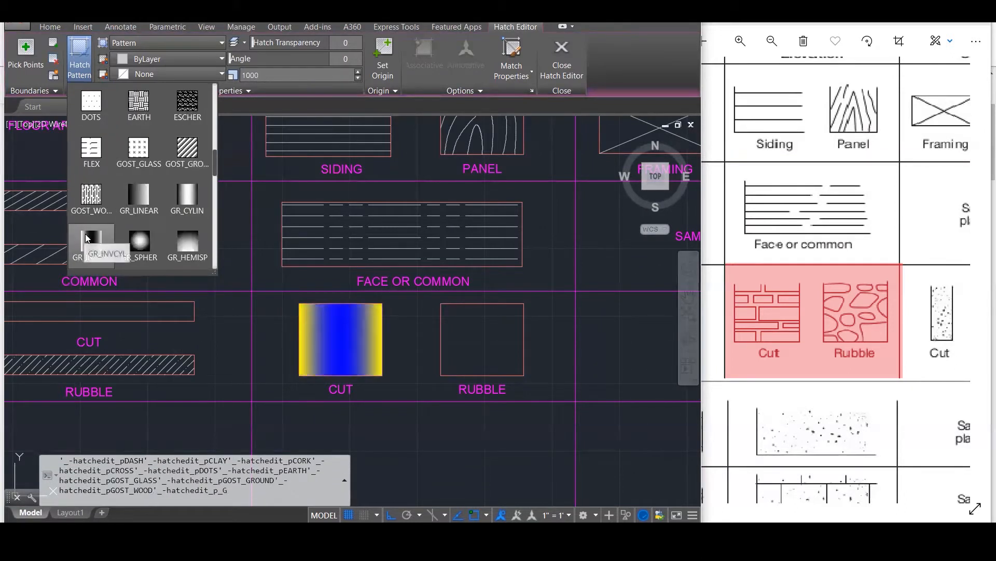
scroll(84, 237, down, 3)
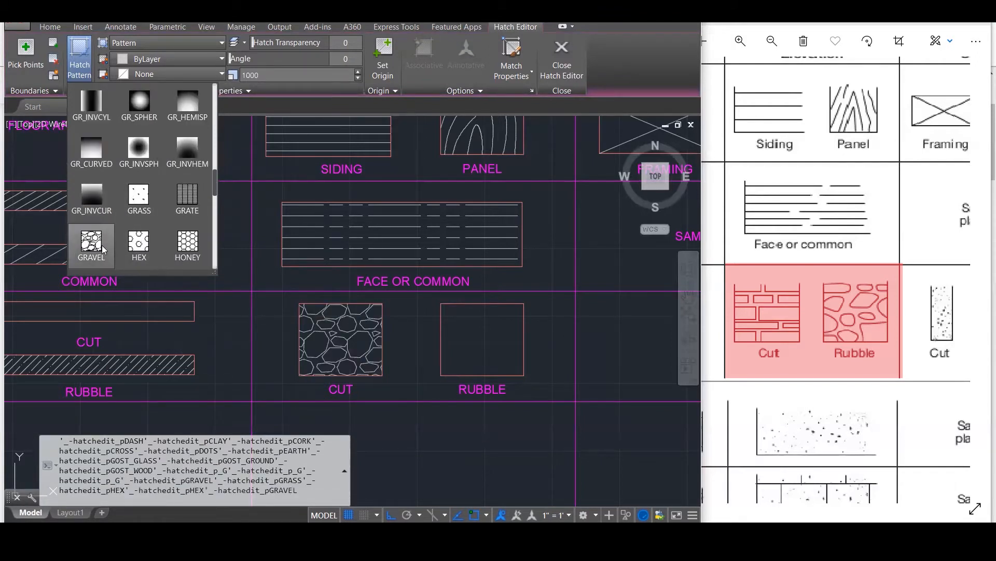
scroll(102, 250, down, 2)
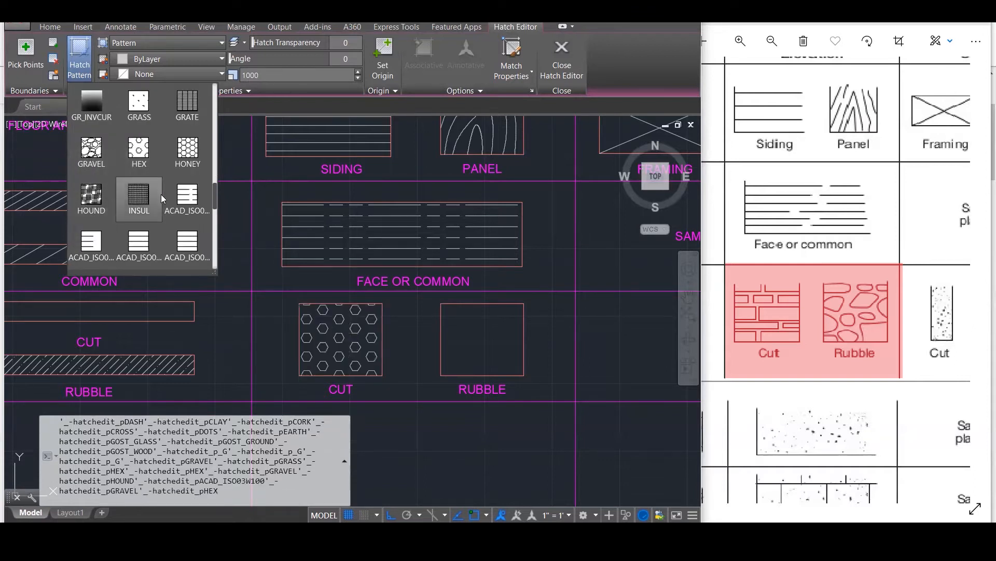
scroll(165, 210, down, 3)
scroll(165, 211, down, 2)
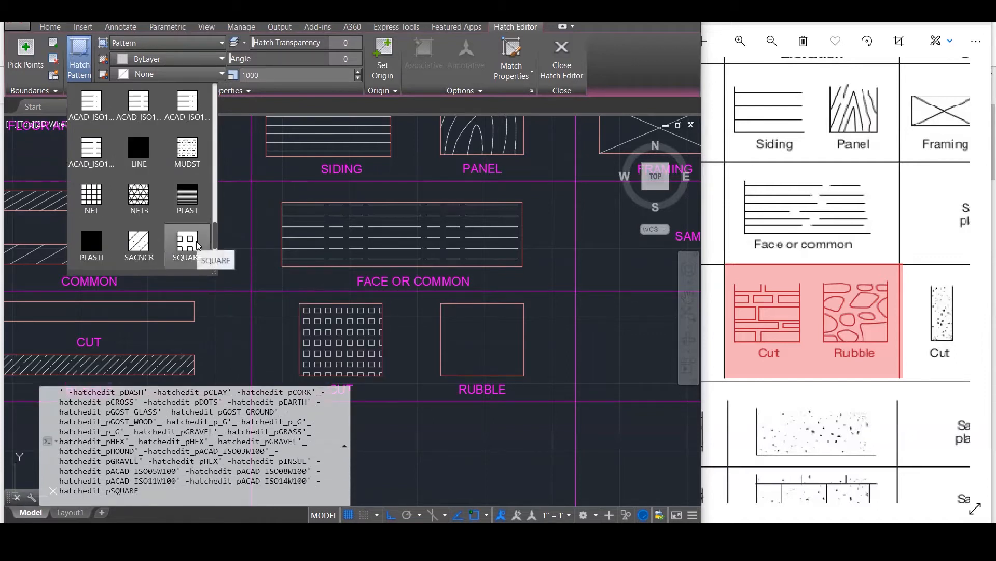
scroll(197, 246, down, 1)
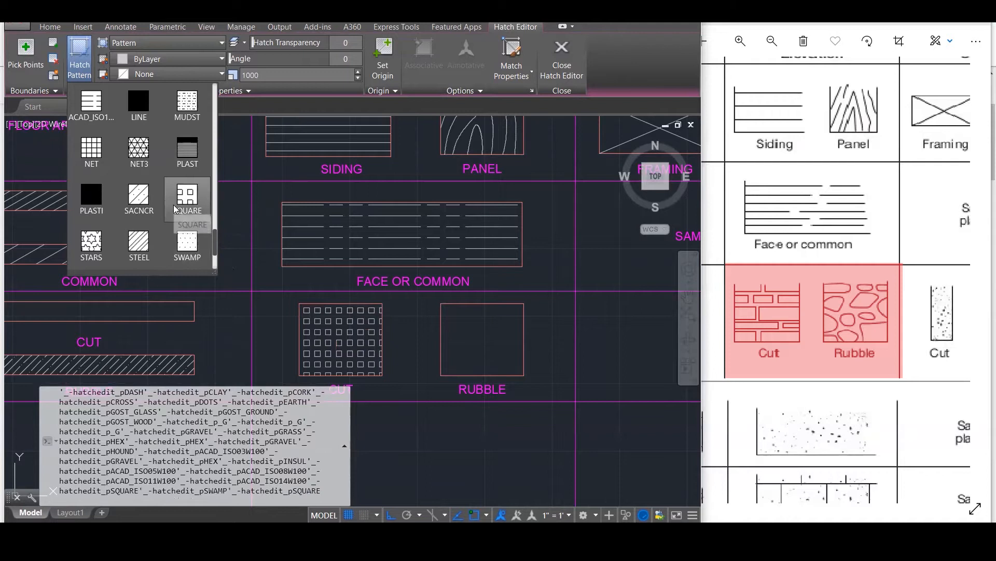
scroll(175, 209, down, 2)
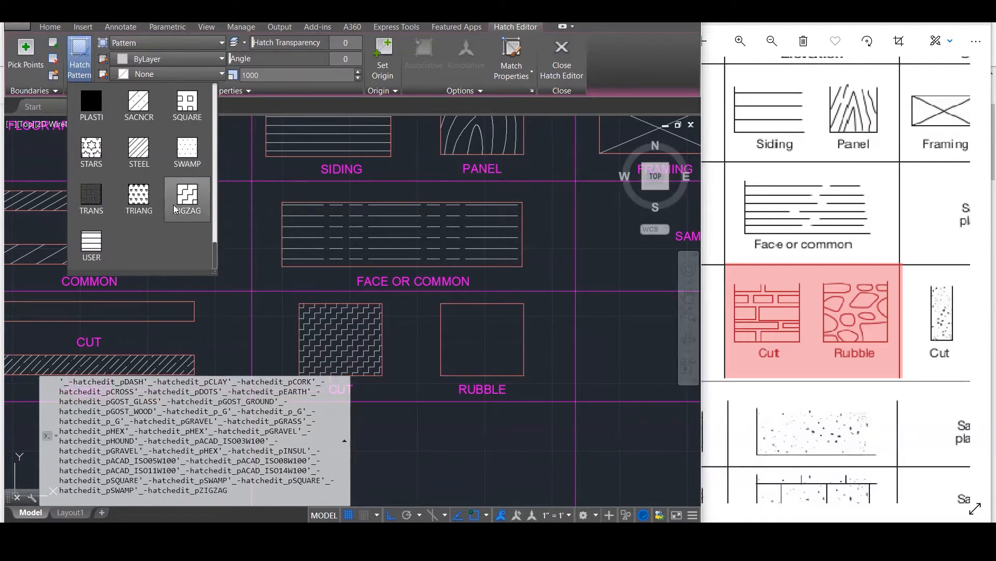
scroll(175, 209, up, 9)
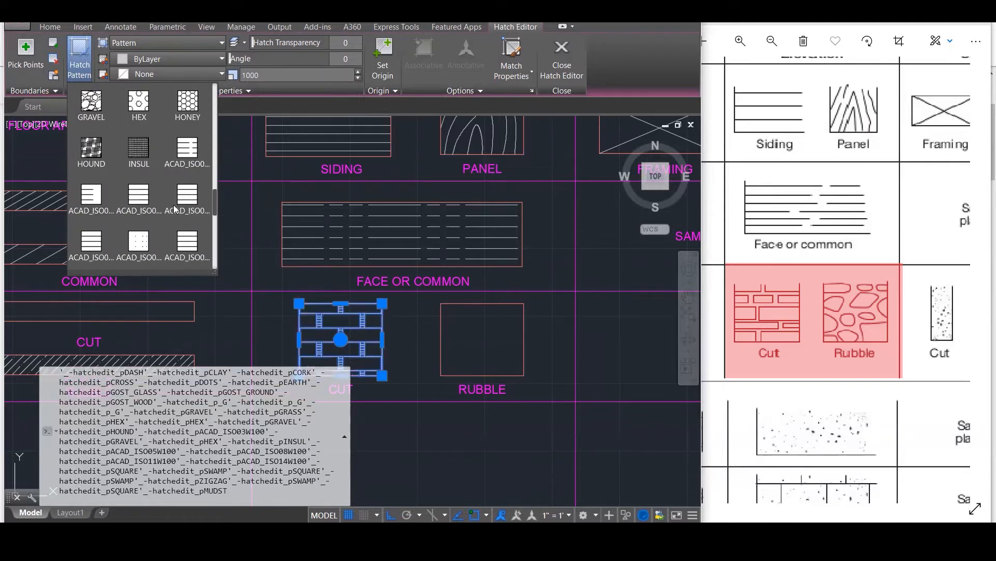
scroll(175, 209, up, 3)
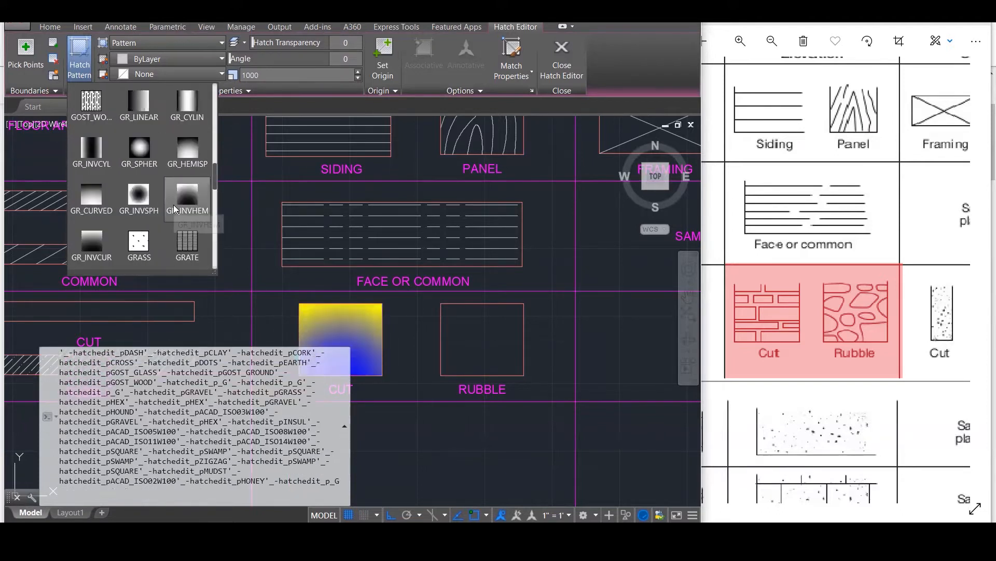
scroll(150, 239, up, 2)
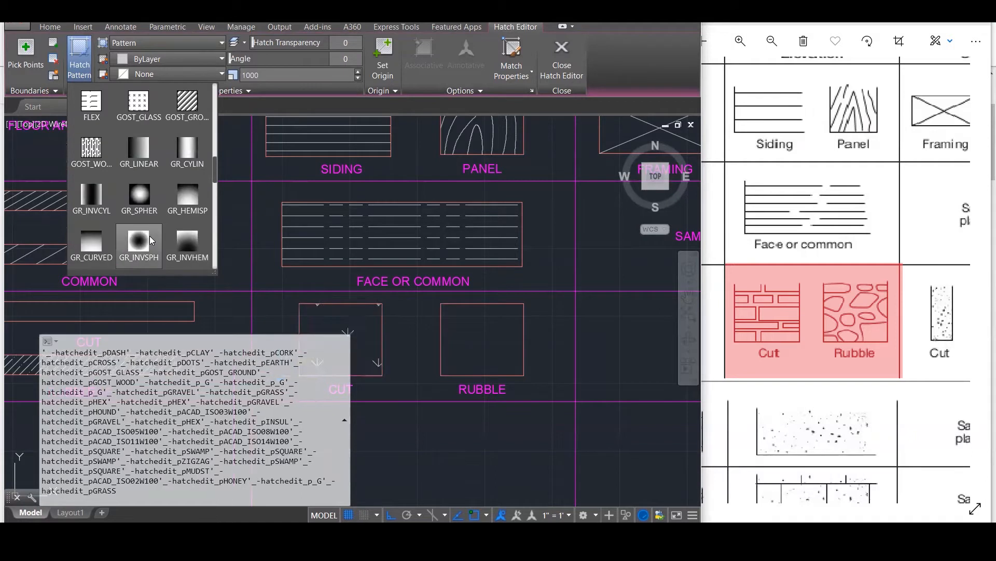
scroll(150, 236, up, 1)
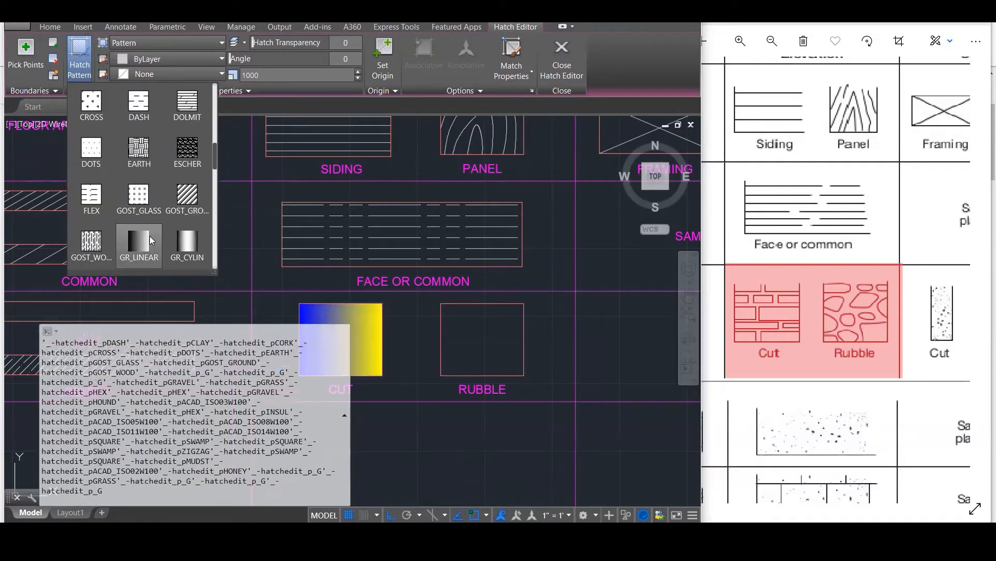
scroll(149, 236, up, 2)
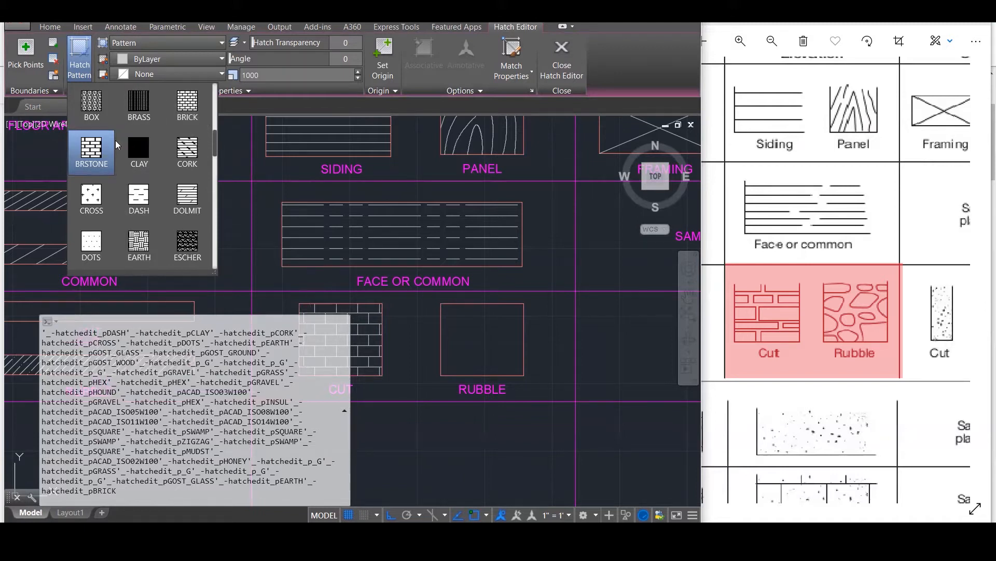
scroll(116, 141, up, 1)
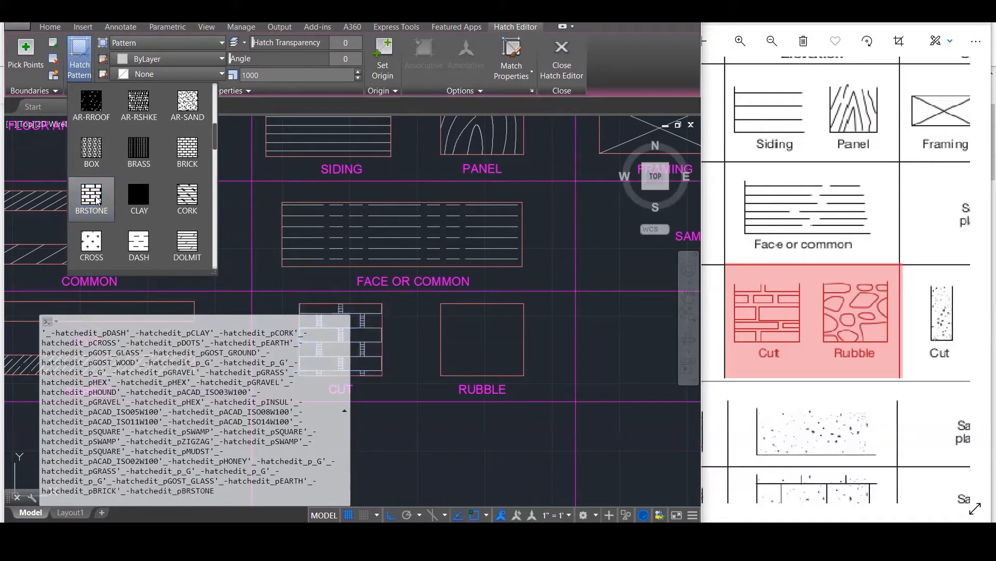
scroll(96, 200, up, 1)
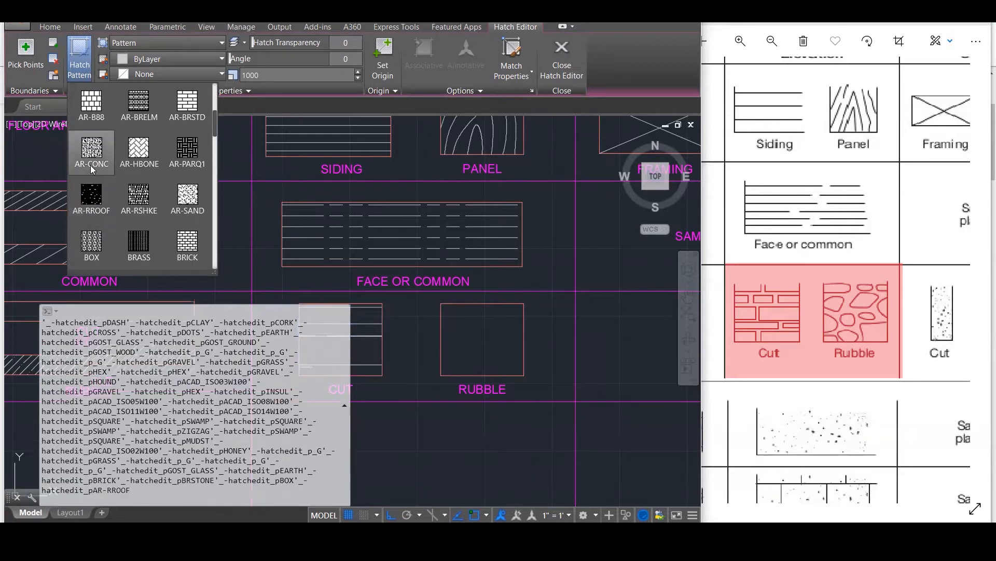
scroll(99, 122, up, 1)
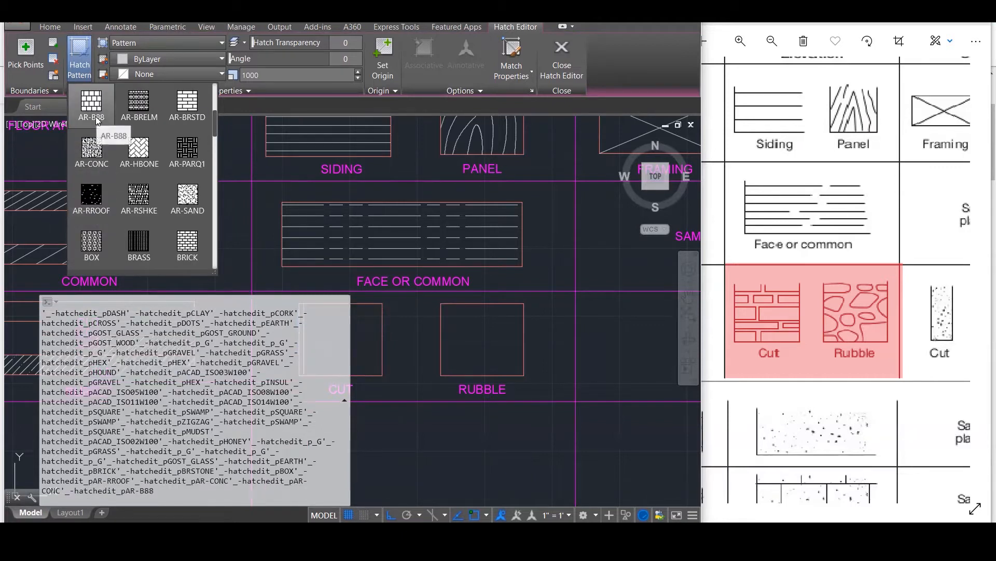
scroll(140, 122, up, 2)
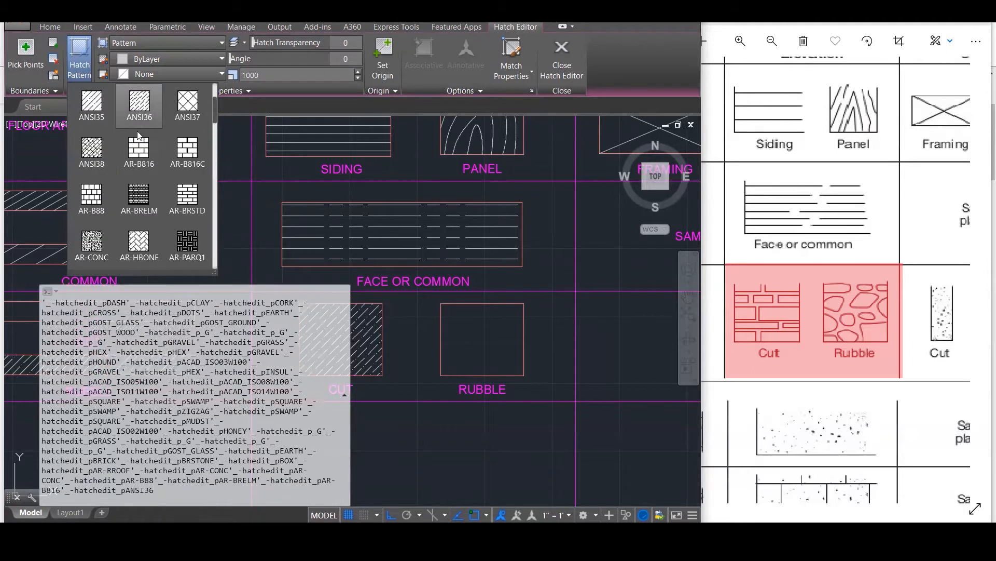
scroll(127, 162, up, 1)
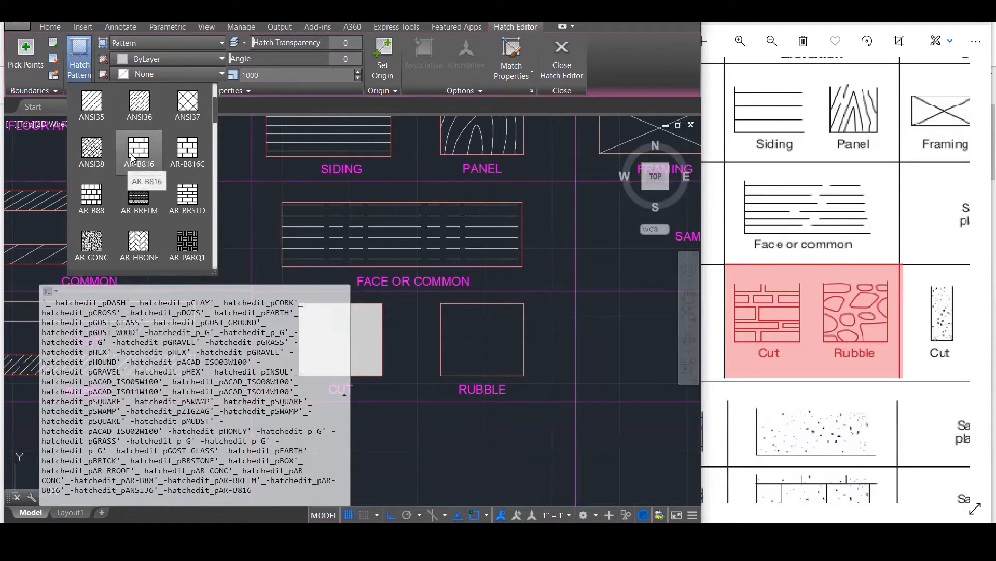
scroll(132, 158, up, 1)
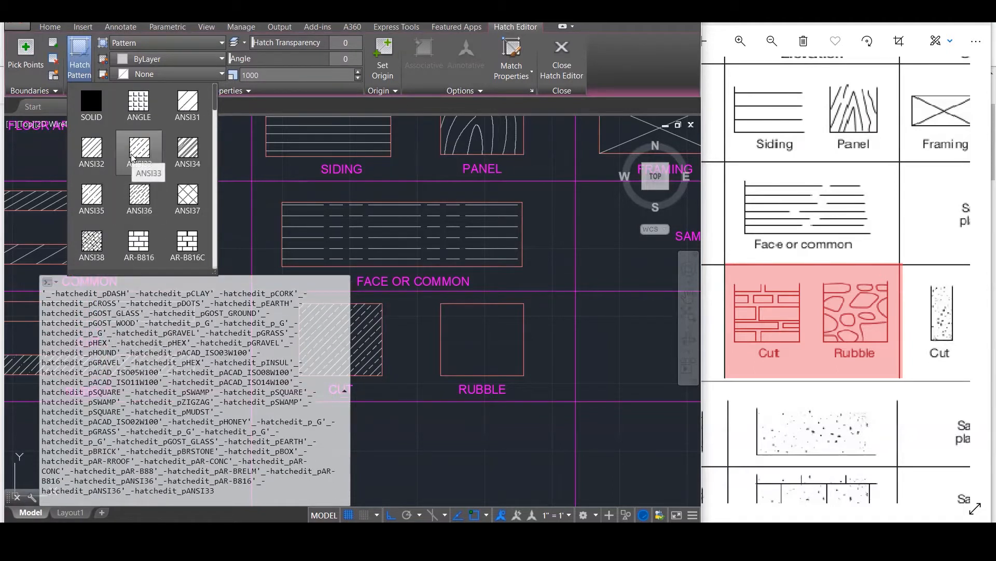
scroll(157, 226, down, 2)
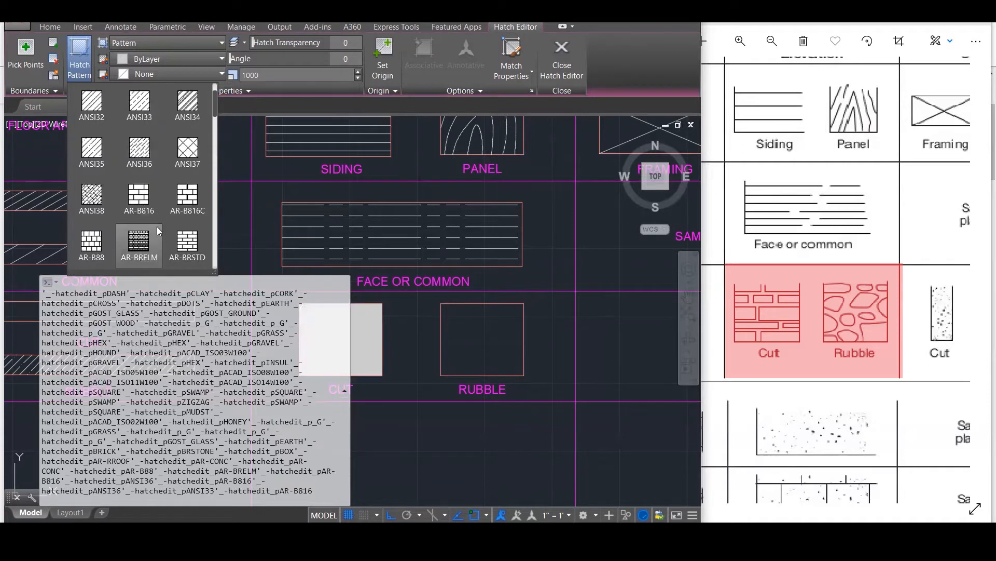
scroll(157, 226, down, 1)
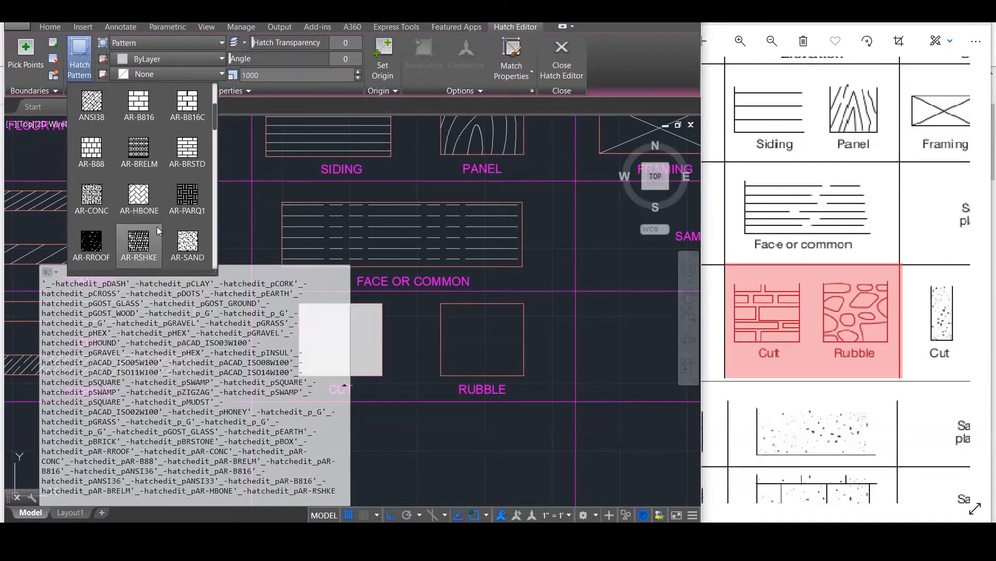
scroll(157, 227, down, 1)
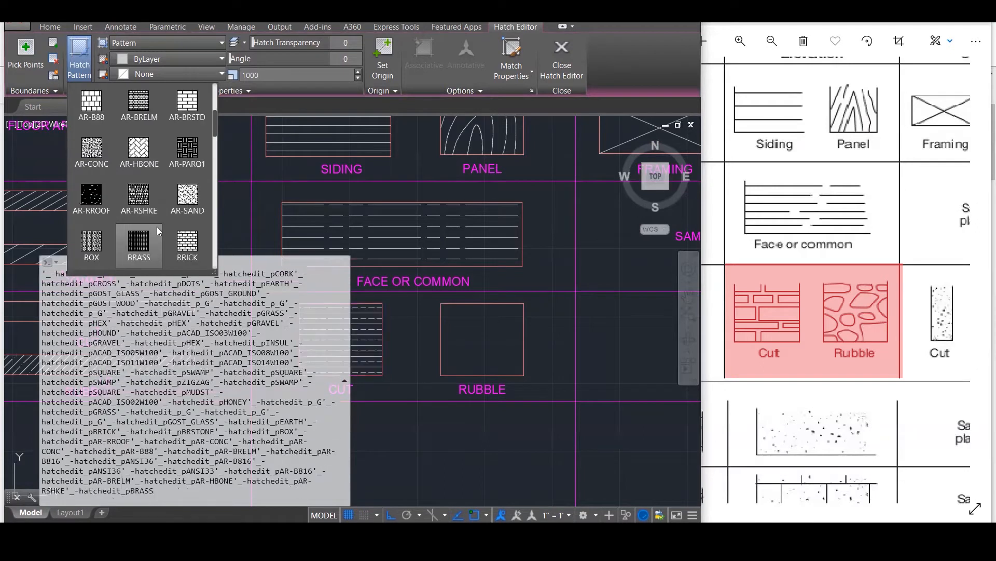
scroll(157, 227, down, 1)
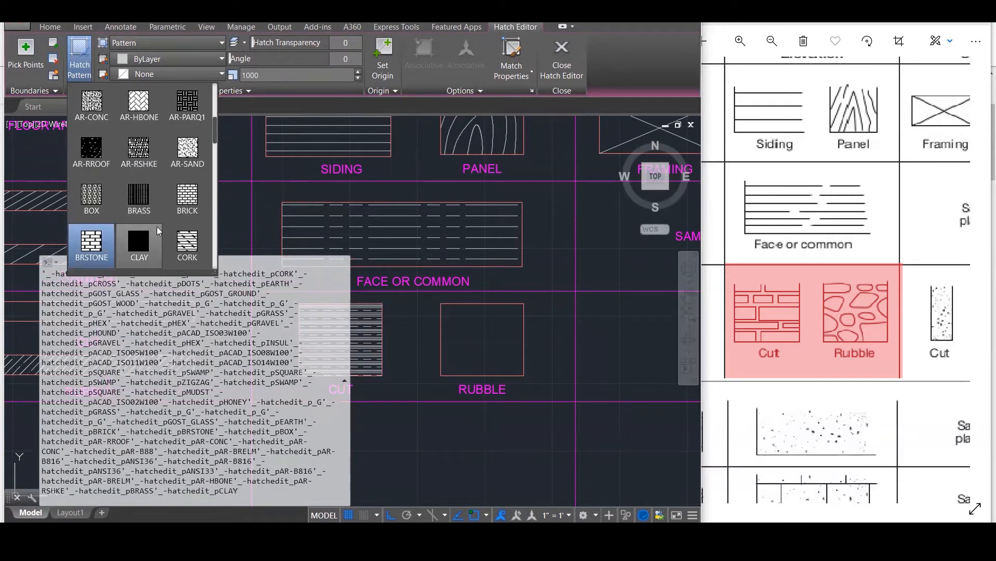
click(87, 254)
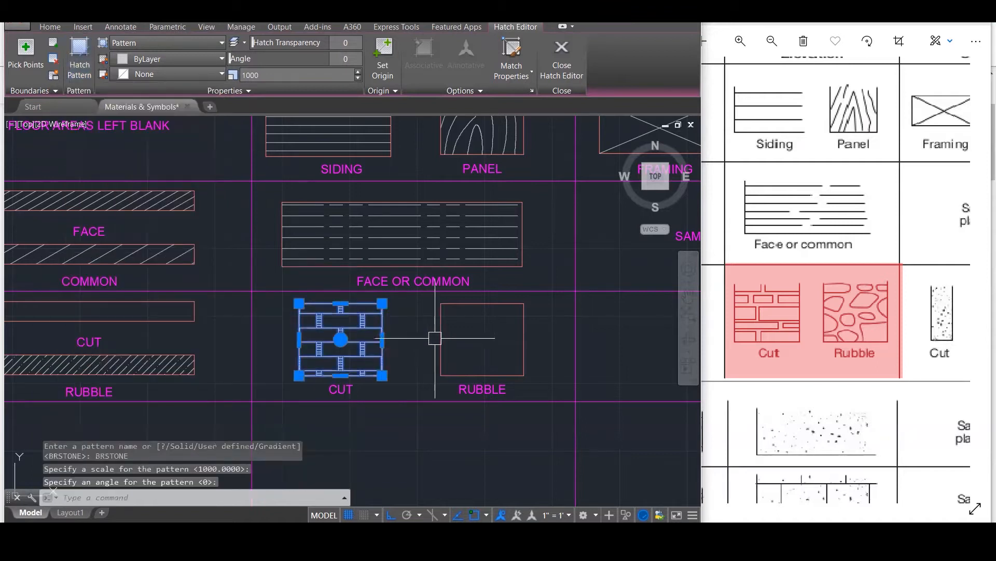
key(Escape)
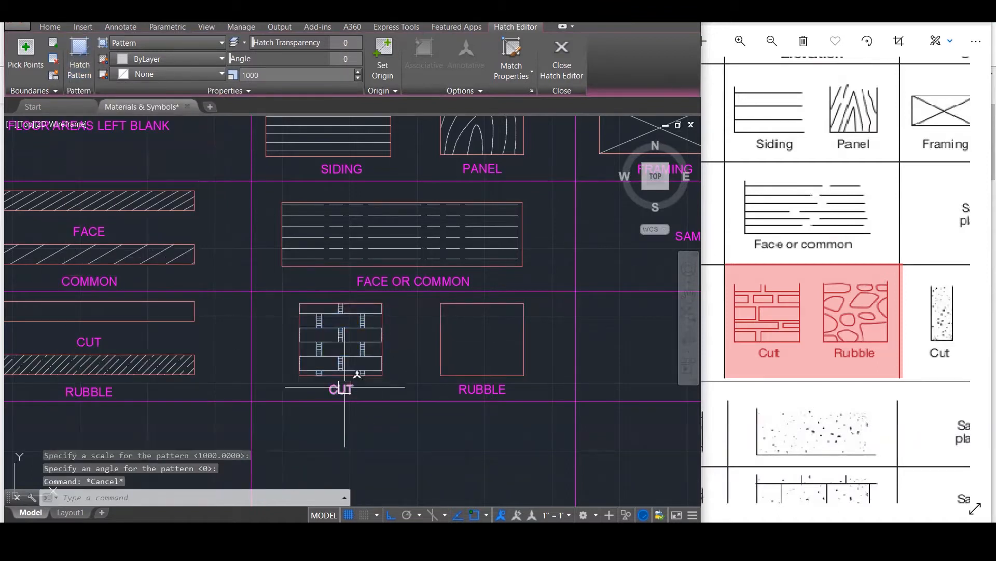
key(Escape)
key(Escape)
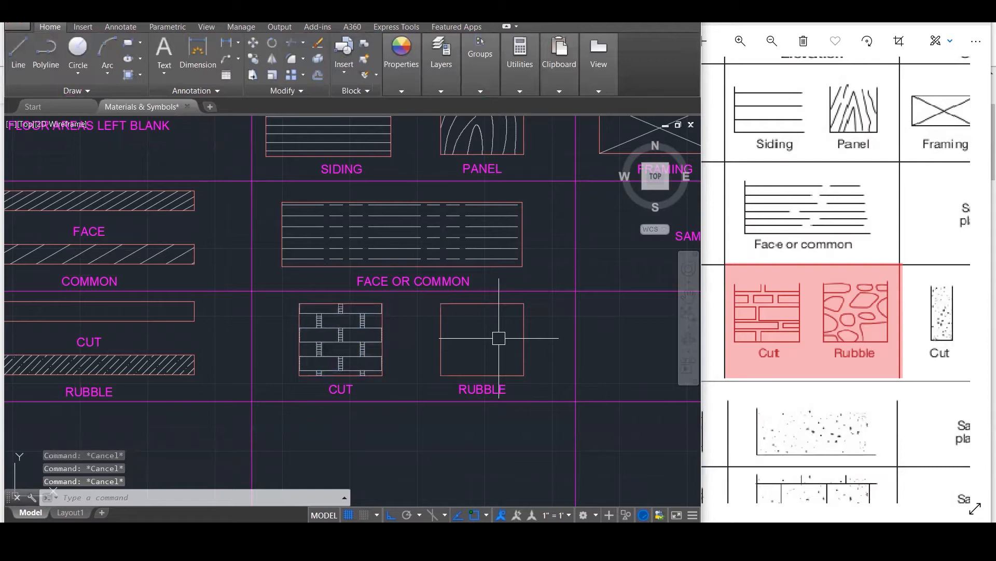
Hatch the RUBBLE elevation frame in the Stone row with the BRSTONE pattern at a scale of 1000.
text(h)
key(Return)
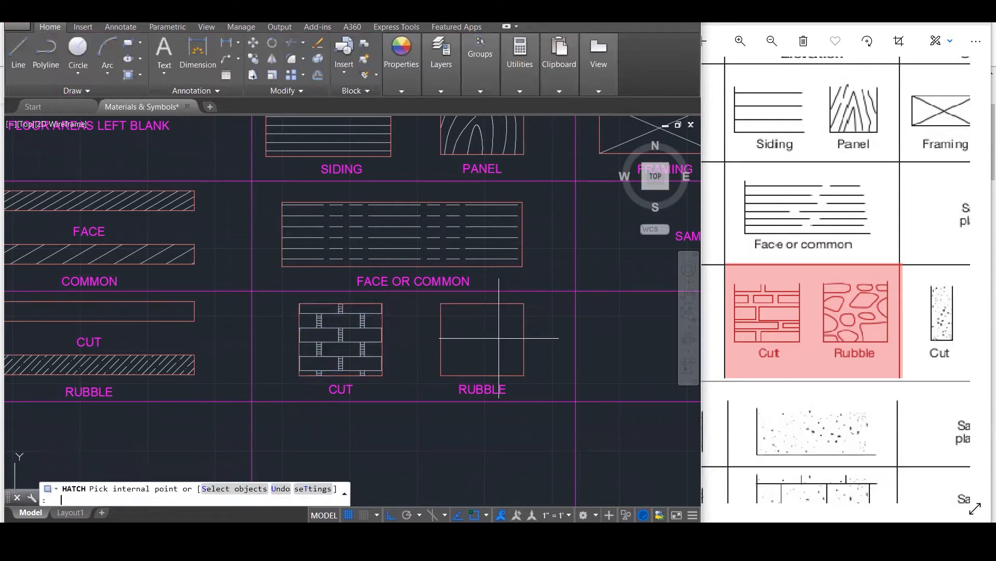
click(499, 338)
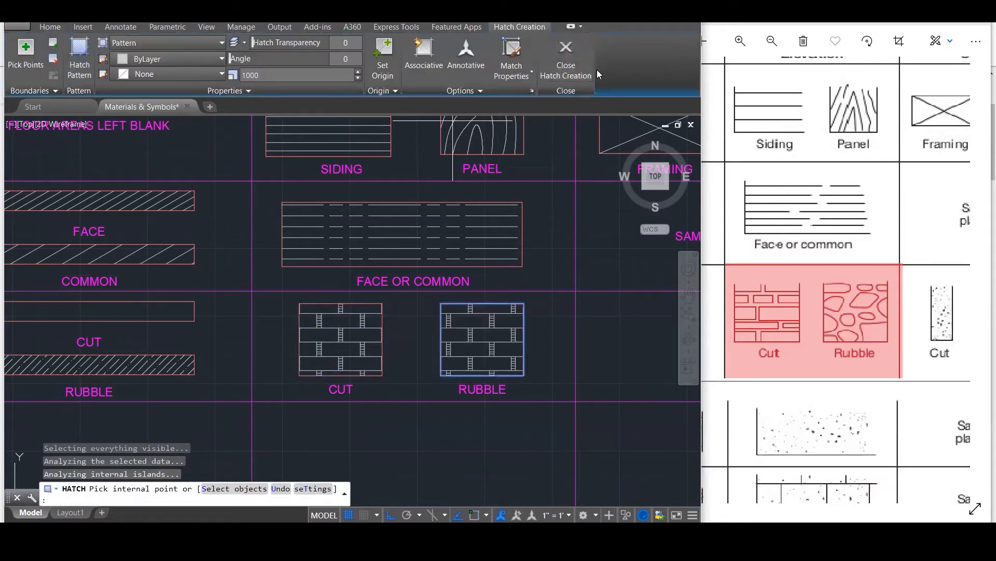
click(584, 52)
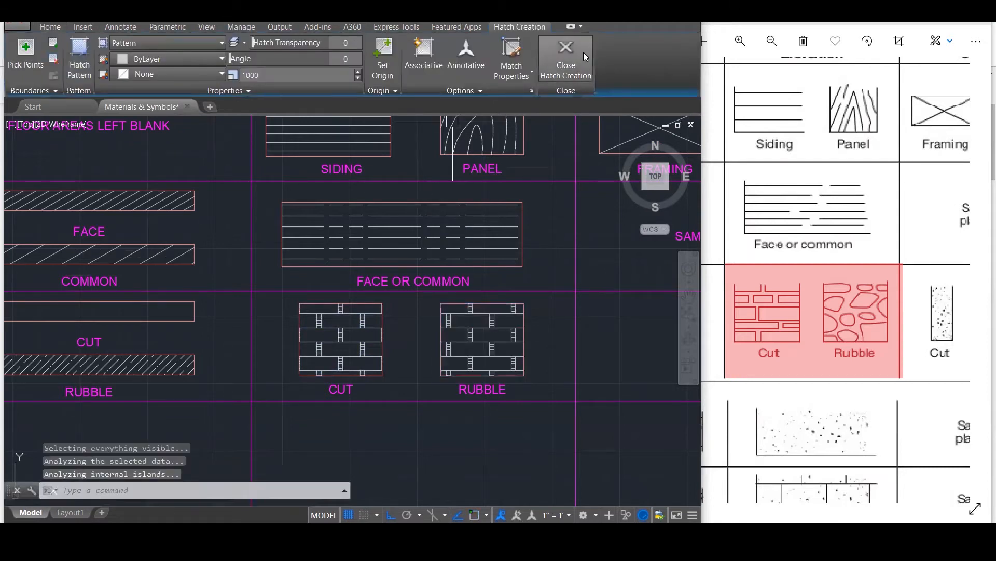
Change the pattern of the RUBBLE elevation hatch in the Stone row to GRAVEL.
click(471, 366)
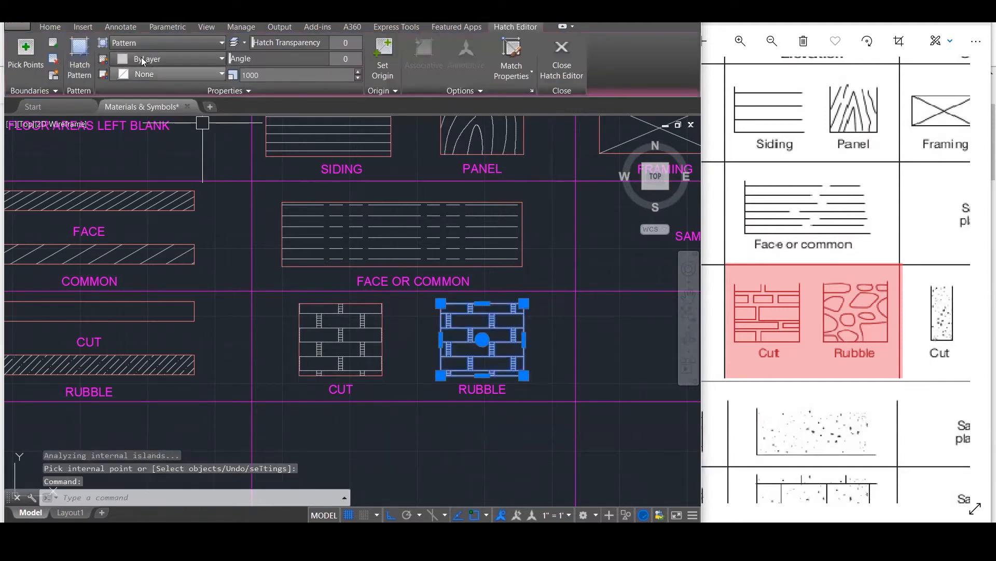
click(85, 81)
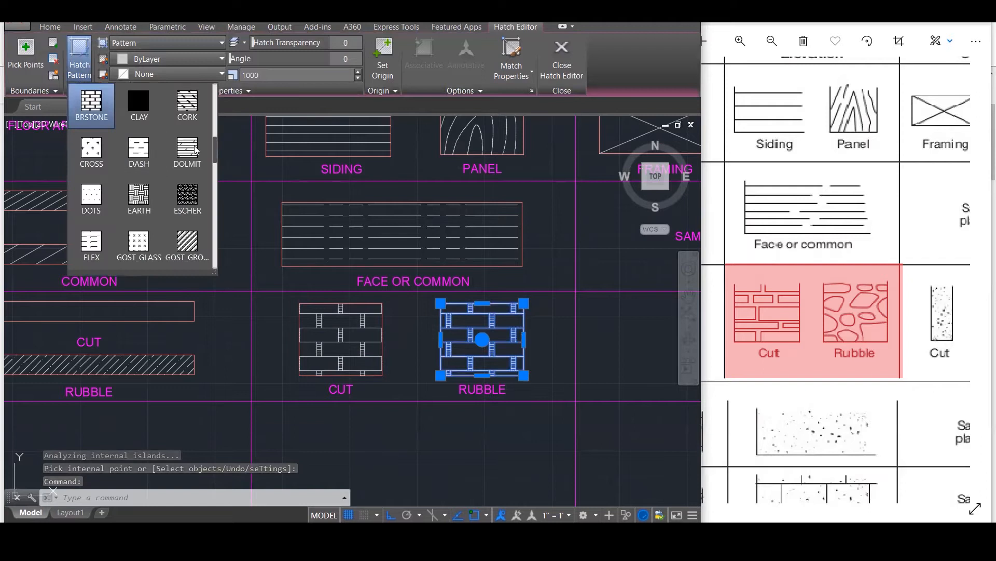
drag(216, 157, 212, 190)
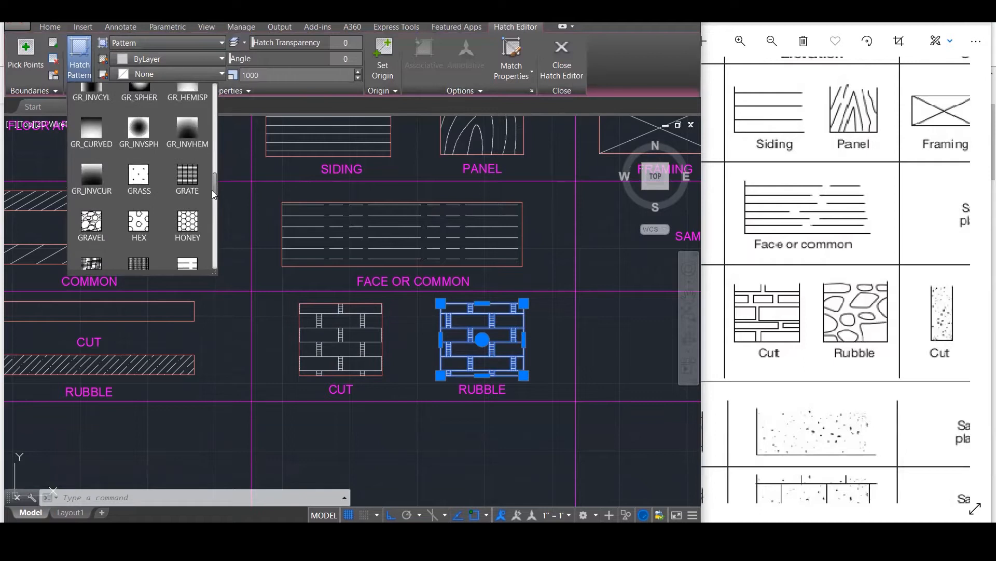
mouse_move(211, 273)
mouse_down()
mouse_move(380, 396)
mouse_move(371, 396)
mouse_up()
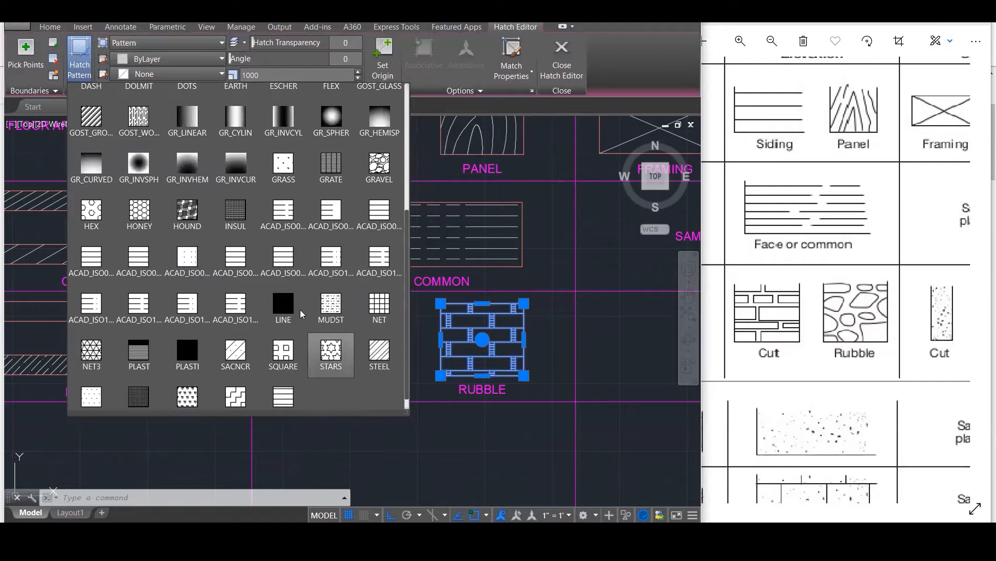
click(177, 209)
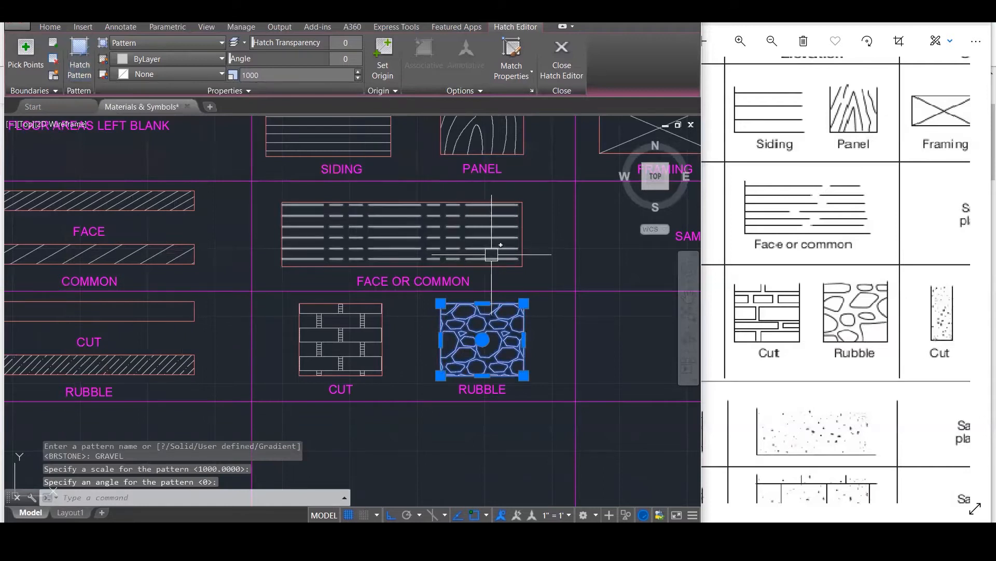
Examine the Section column of the reference image for the Stone row's cut and rubble symbols, alongside the empty Stone section cell.
key(Escape)
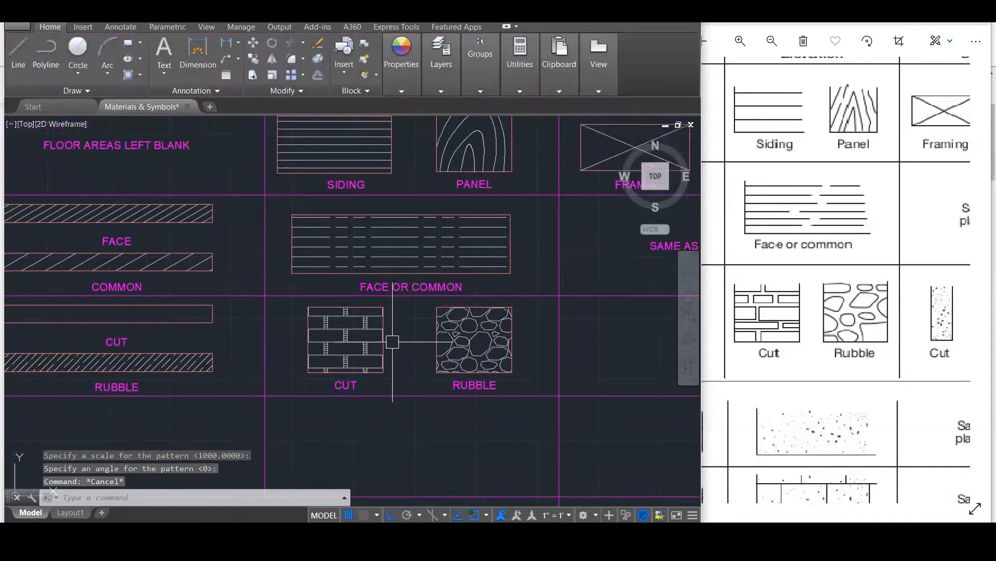
scroll(420, 354, down, 3)
click(882, 331)
drag(883, 332, 709, 345)
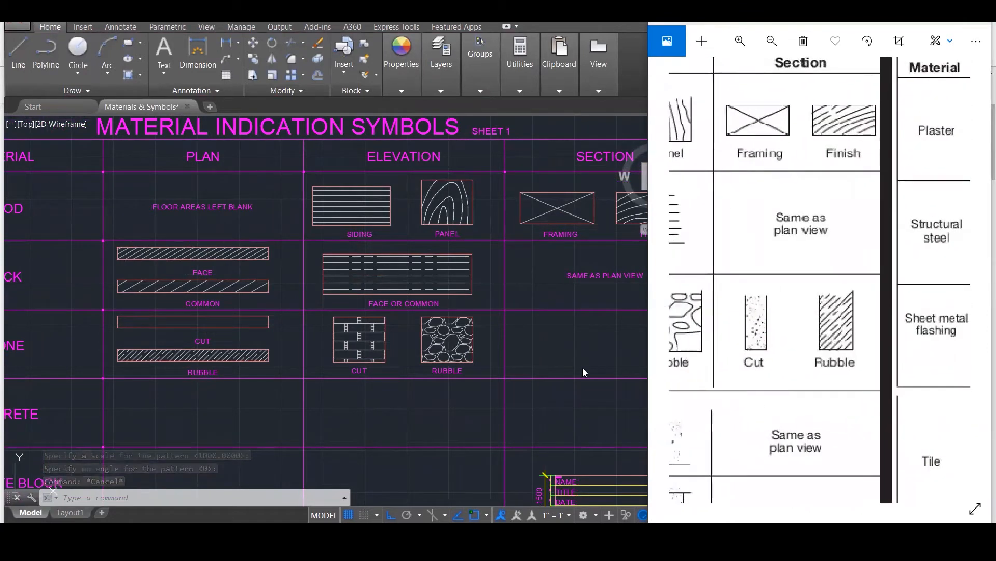
click(539, 379)
scroll(555, 343, up, 3)
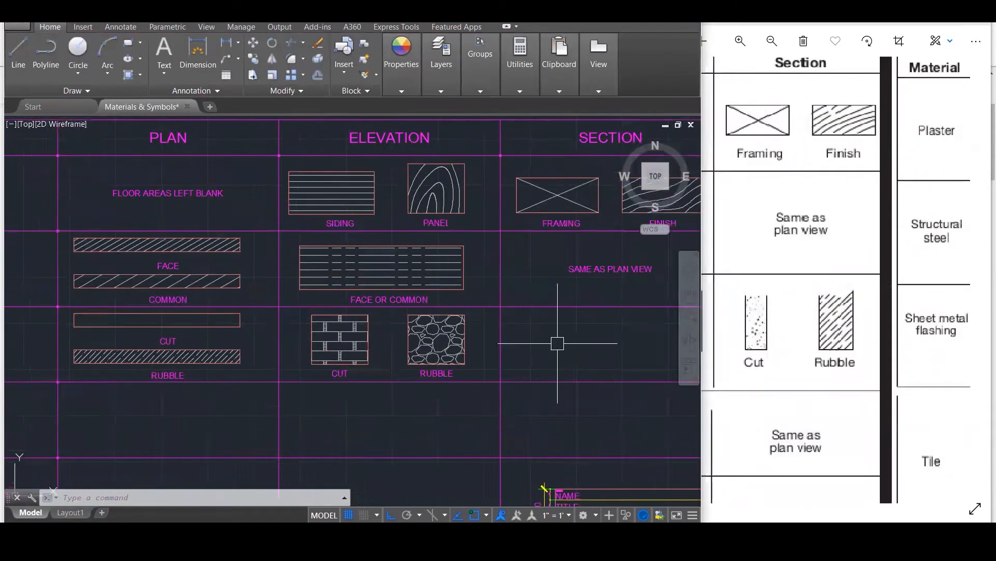
scroll(443, 344, down, 1)
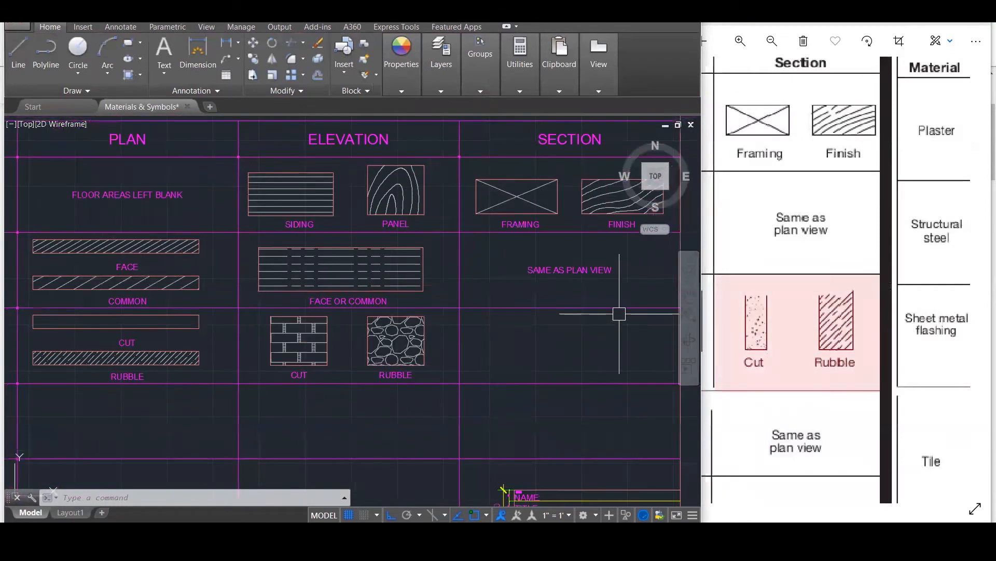
scroll(619, 313, up, 1)
scroll(619, 314, up, 1)
Draw an upright rectangular frame in the left half of the Stone row's SECTION cell for the cut stone symbol.
key(Escape)
text(re)
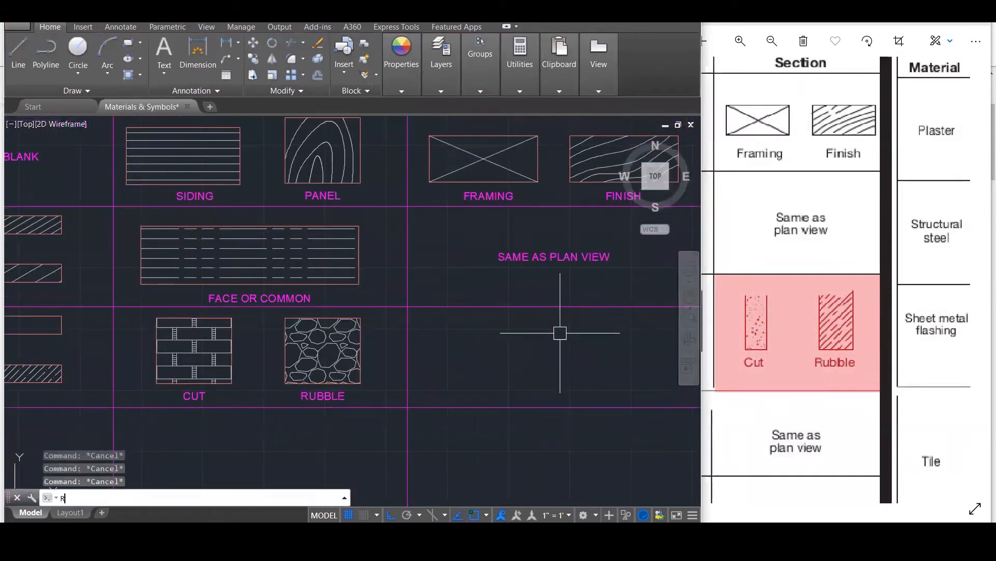
key(Return)
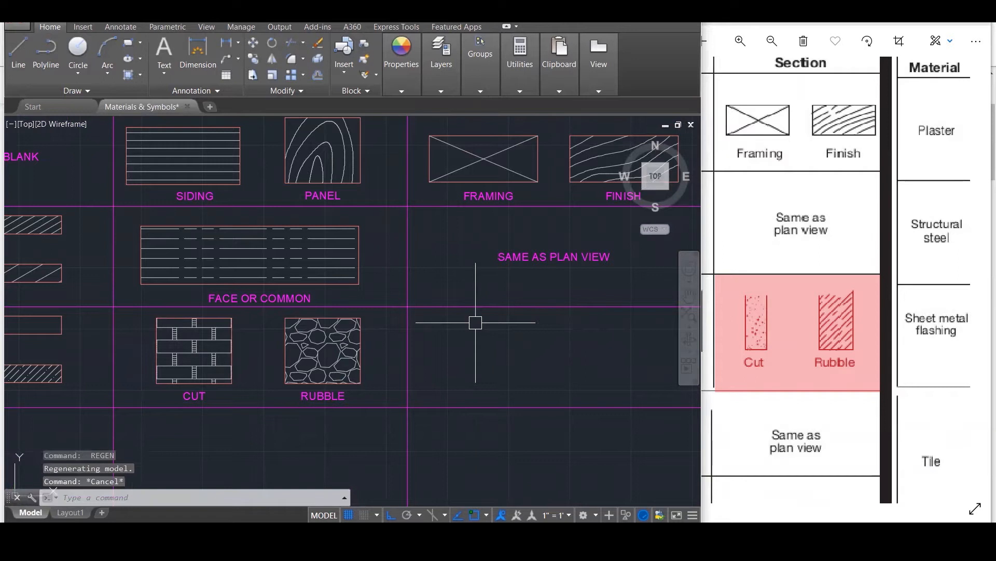
text(rec)
key(Return)
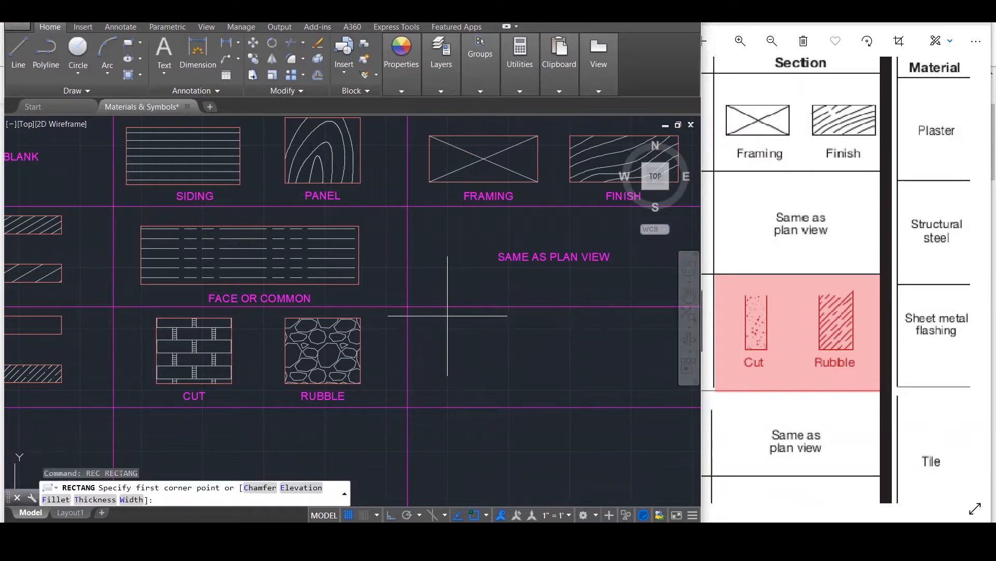
click(447, 315)
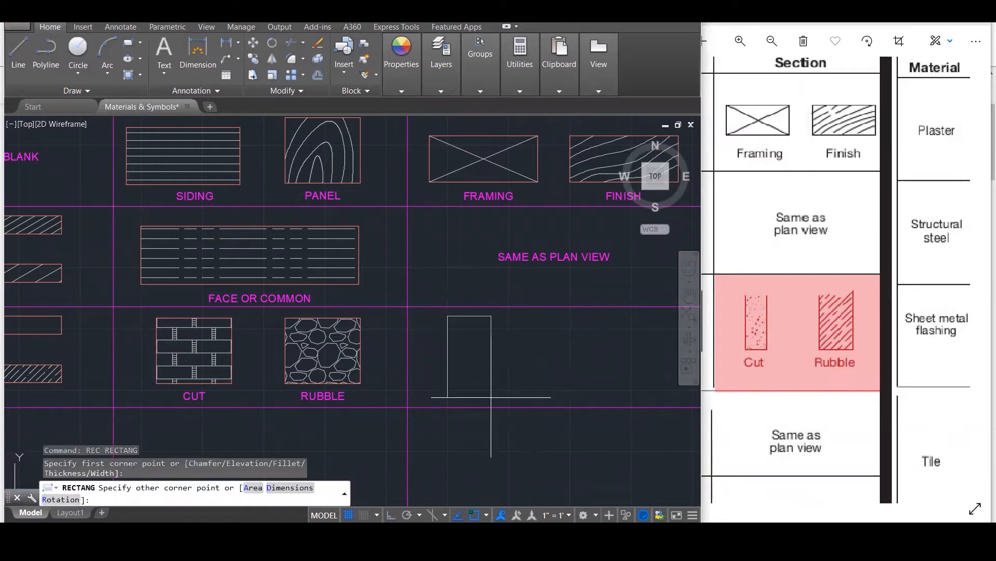
click(491, 397)
key(Escape)
key(Escape)
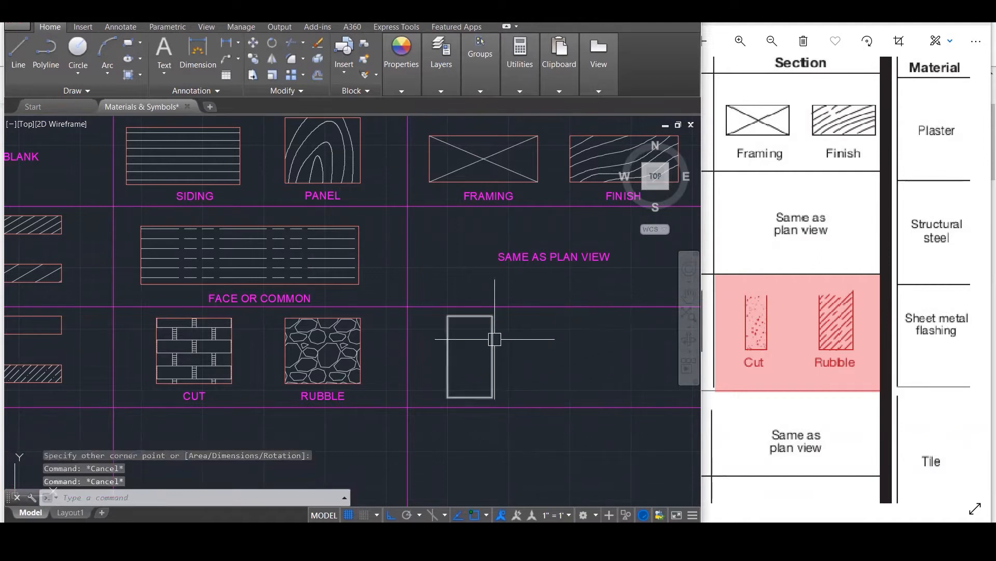
Copy the upright frame horizontally to the right half of the Stone row's SECTION cell.
scroll(433, 347, down, 5)
scroll(433, 347, up, 4)
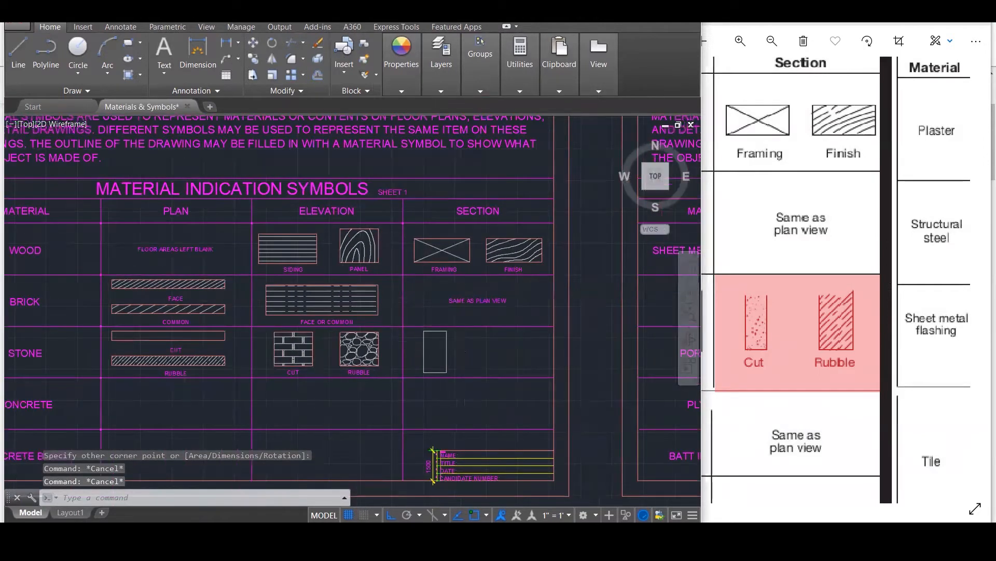
click(433, 348)
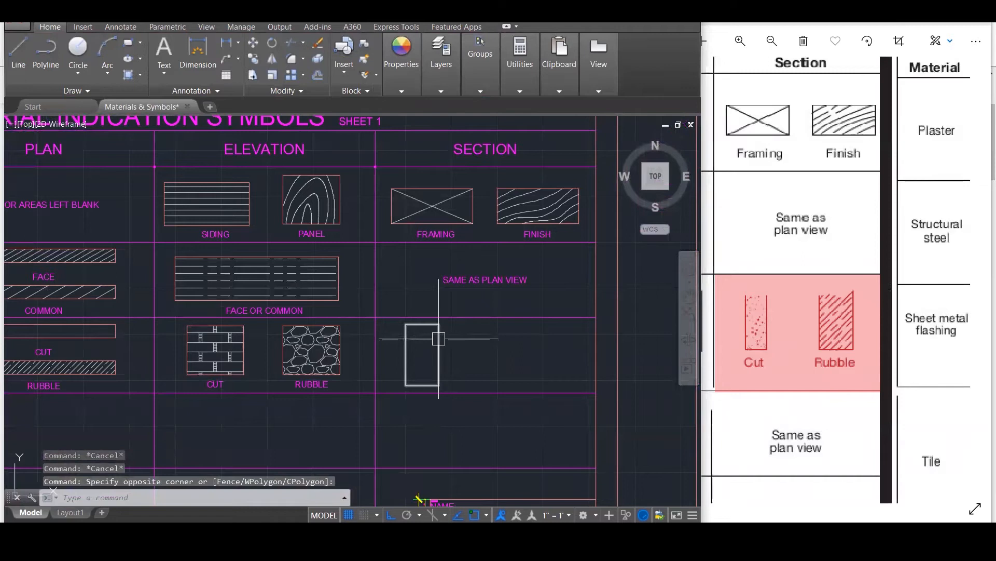
click(438, 342)
text(co)
key(Return)
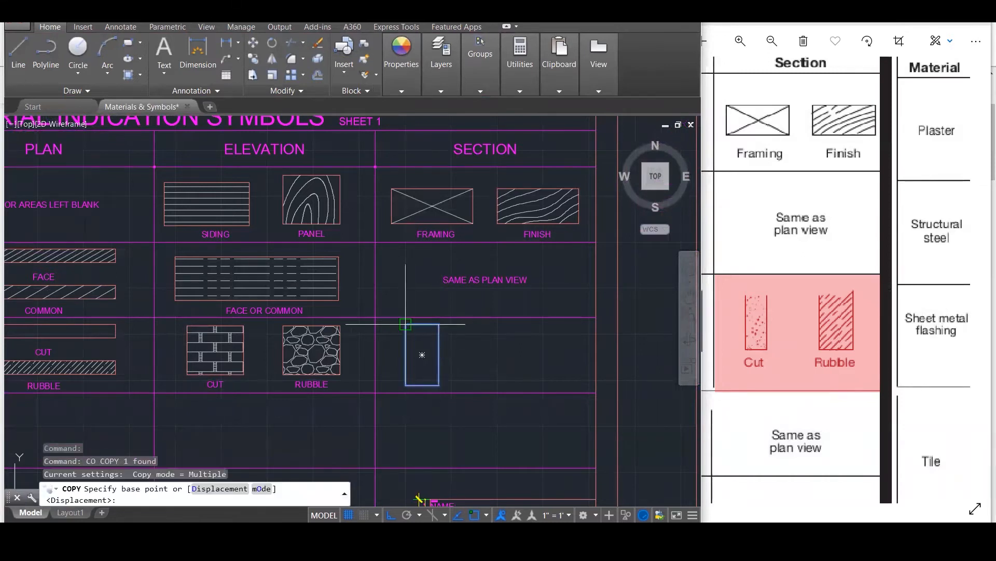
click(422, 354)
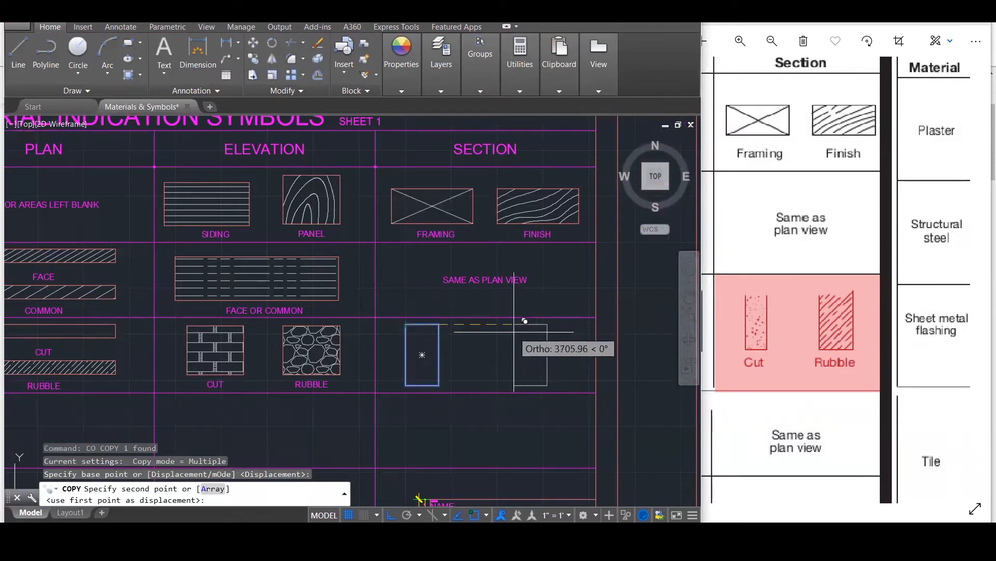
click(507, 349)
key(Escape)
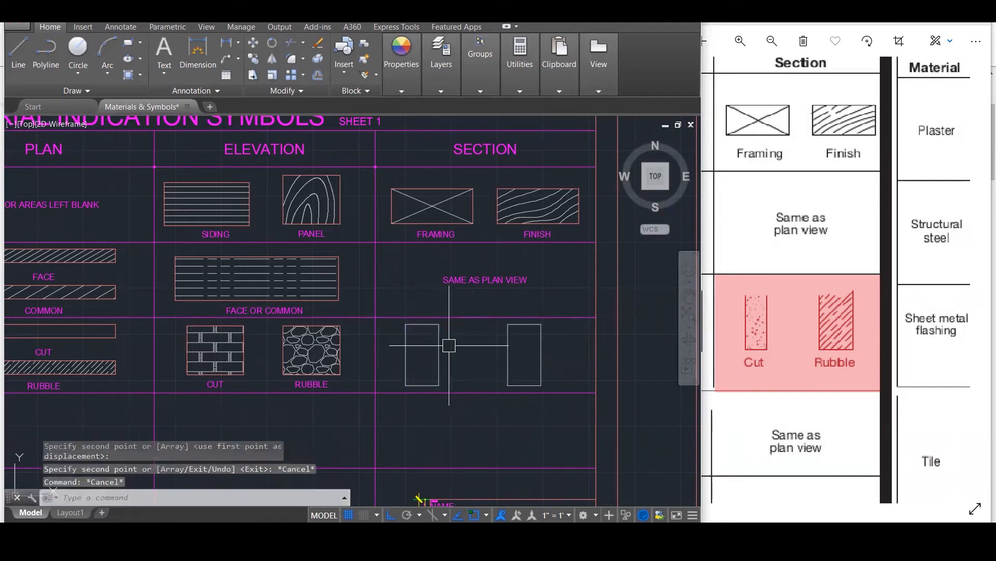
key(Escape)
click(405, 345)
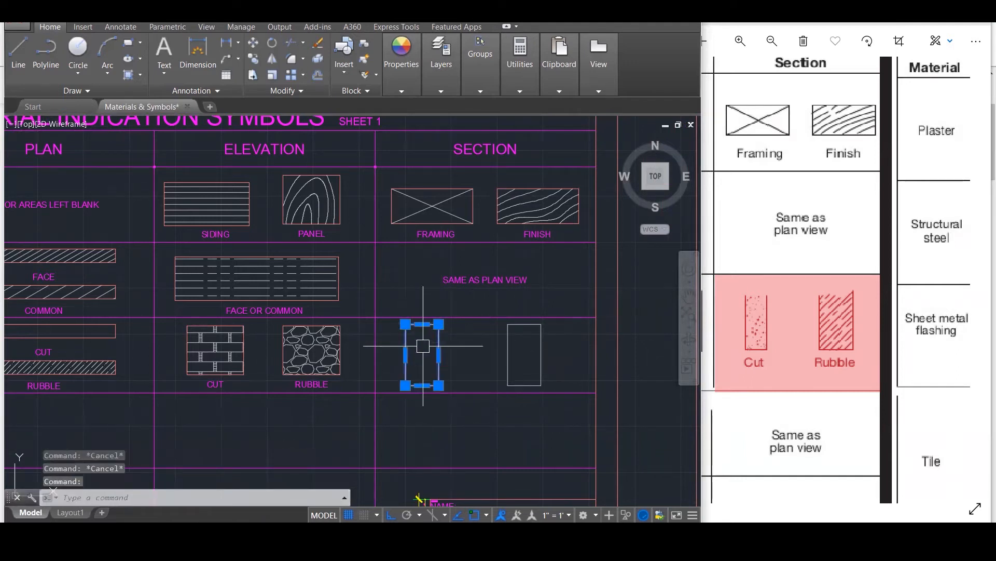
key(Escape)
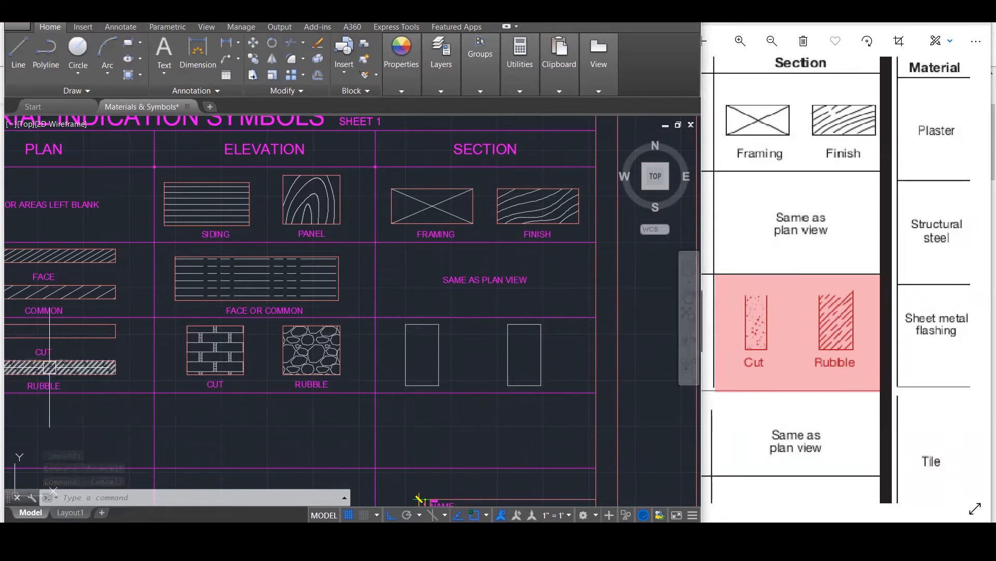
Hatch the right-hand section frame in the Stone row with the BRSTONE pattern at a scale of 1000.
text(h)
key(Return)
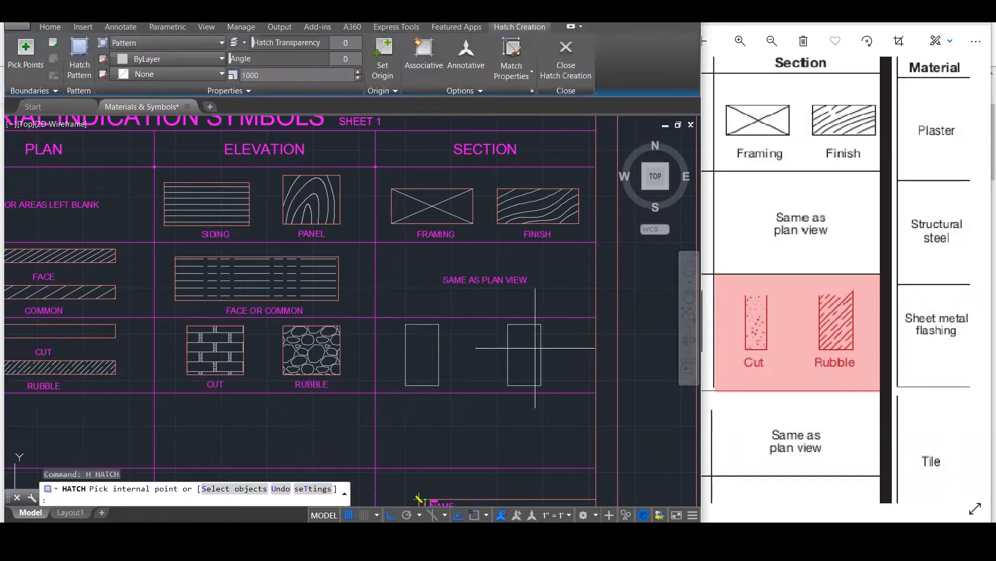
click(535, 348)
click(565, 57)
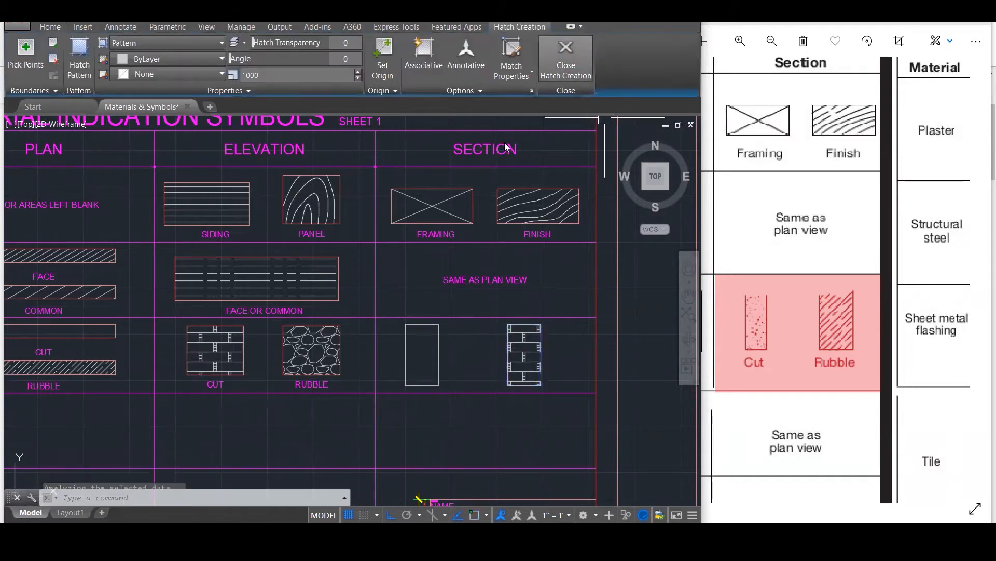
Match the right-hand section hatch in the Stone row to the properties of the RUBBLE plan hatch.
text(ma)
key(Return)
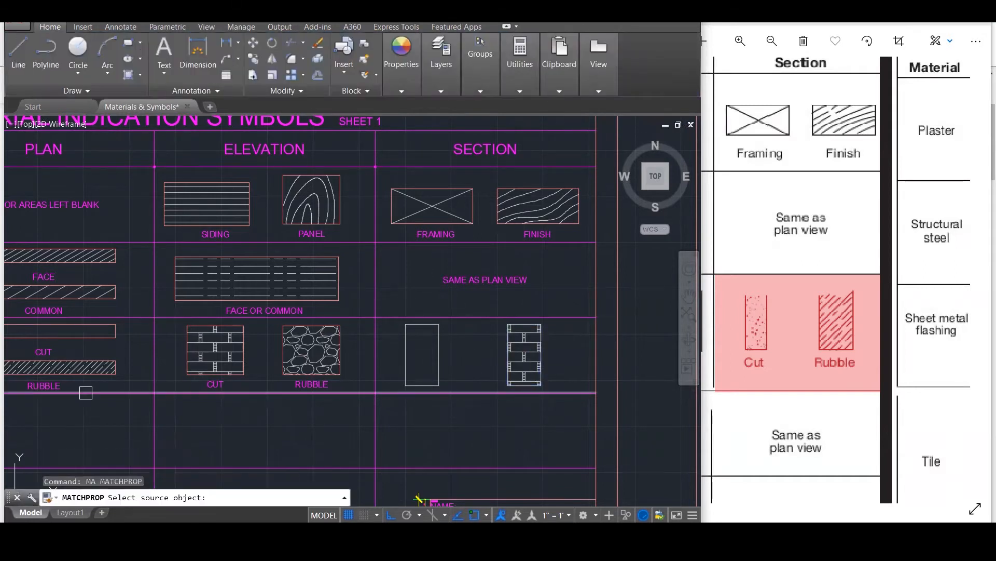
scroll(55, 366, up, 1)
scroll(55, 366, up, 1)
click(52, 368)
scroll(46, 369, down, 2)
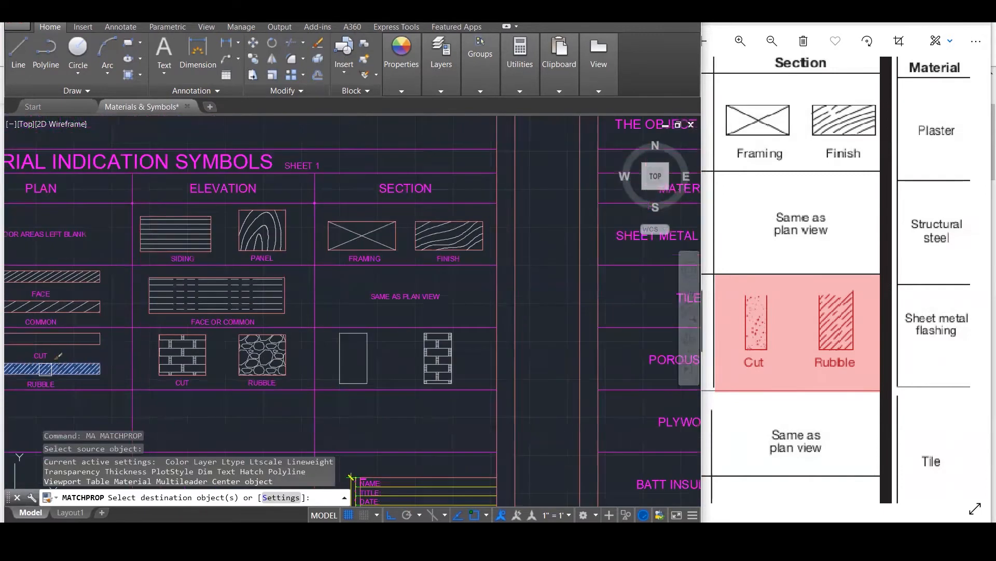
click(436, 358)
key(Escape)
key(Escape)
key(Escape)
key(Escape)
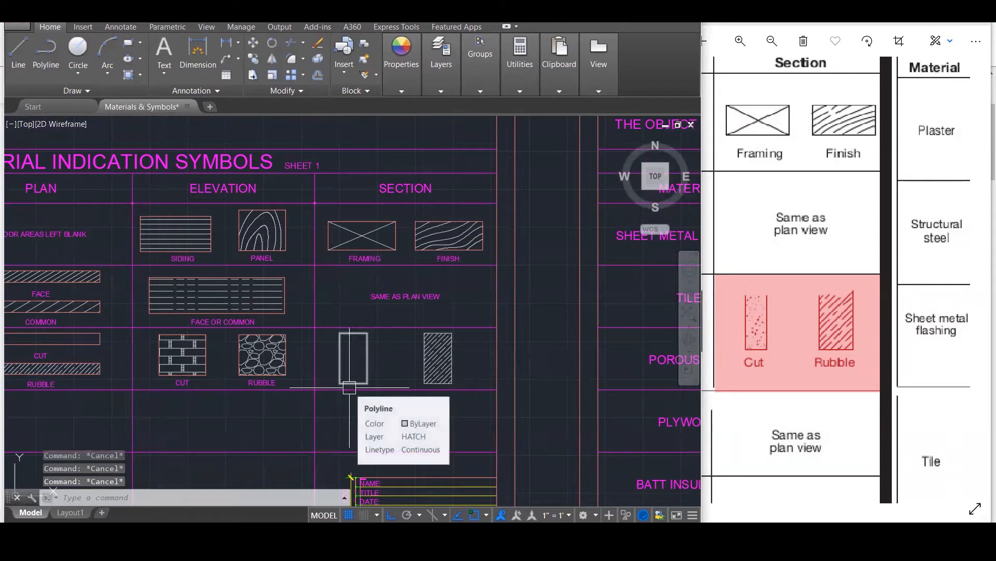
Hatch the left-hand section frame in the Stone row with the BRSTONE pattern at a scale of 1000.
text(h)
key(Return)
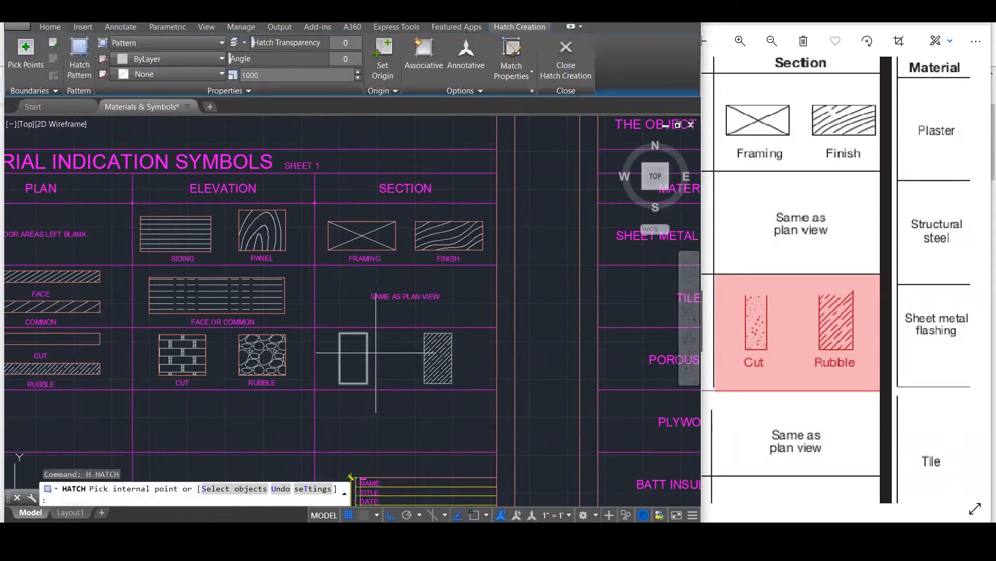
click(357, 343)
key(Return)
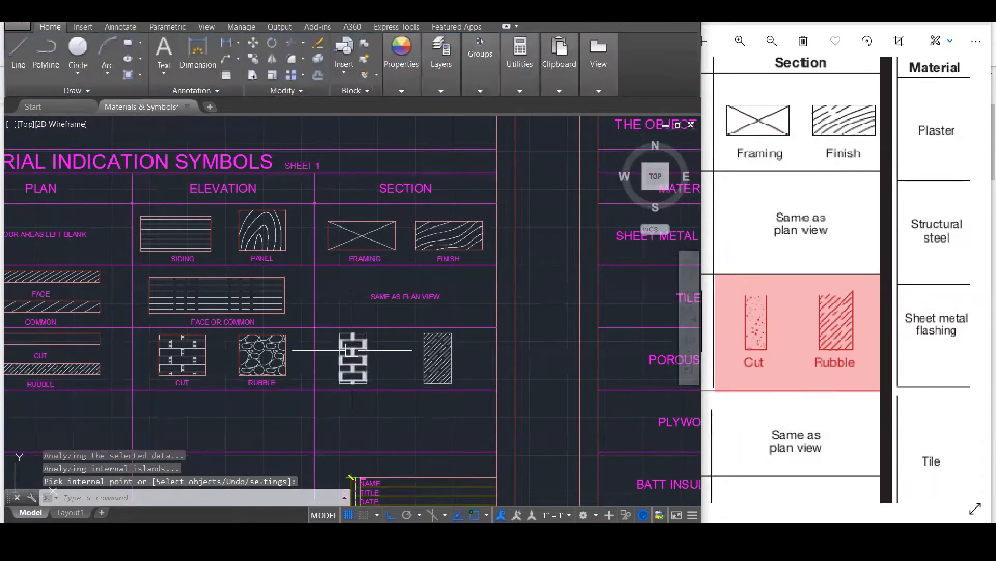
Change the left-hand section hatch in the Stone row to the AR-SAND pattern and set its scale to 200.
click(347, 335)
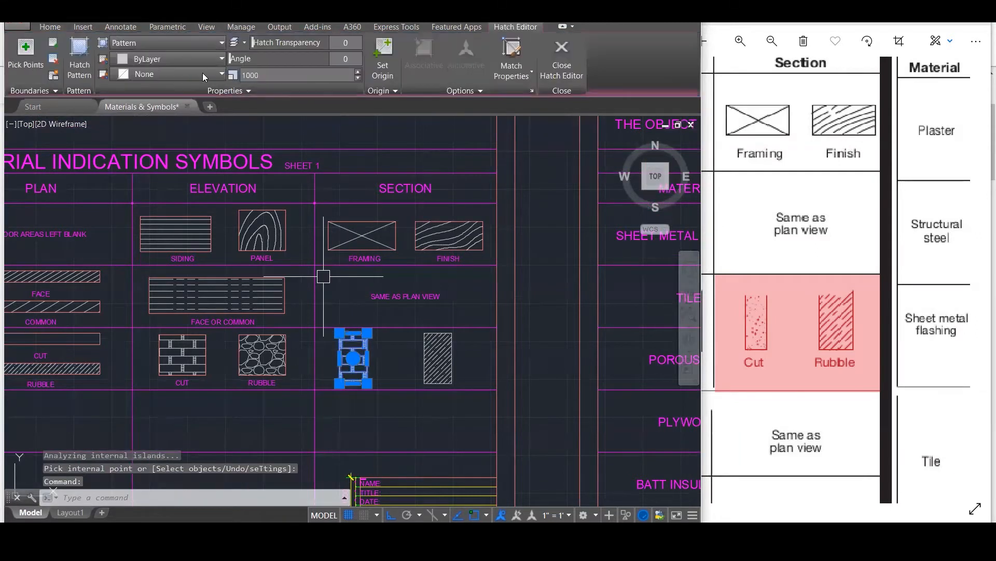
click(76, 75)
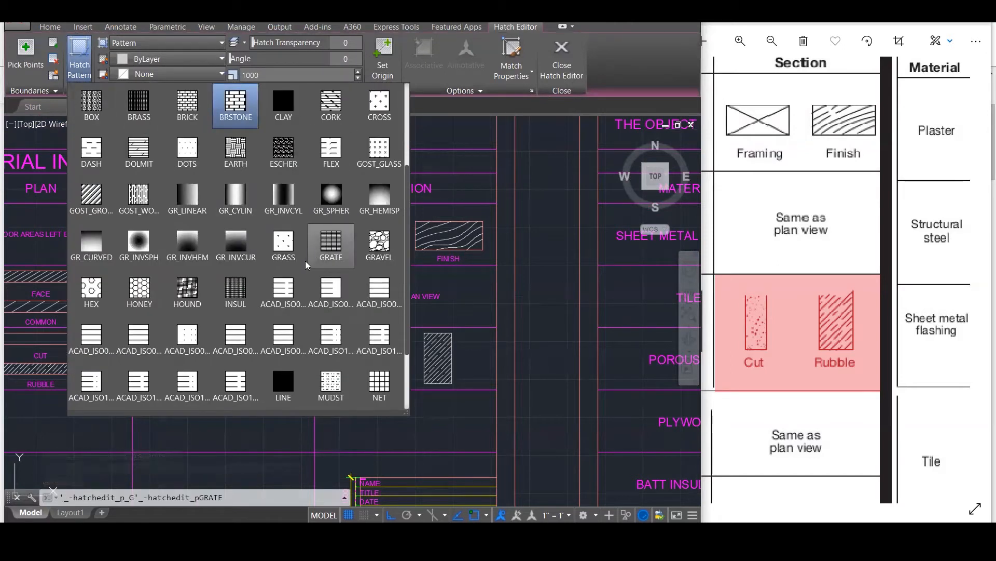
scroll(308, 265, down, 1)
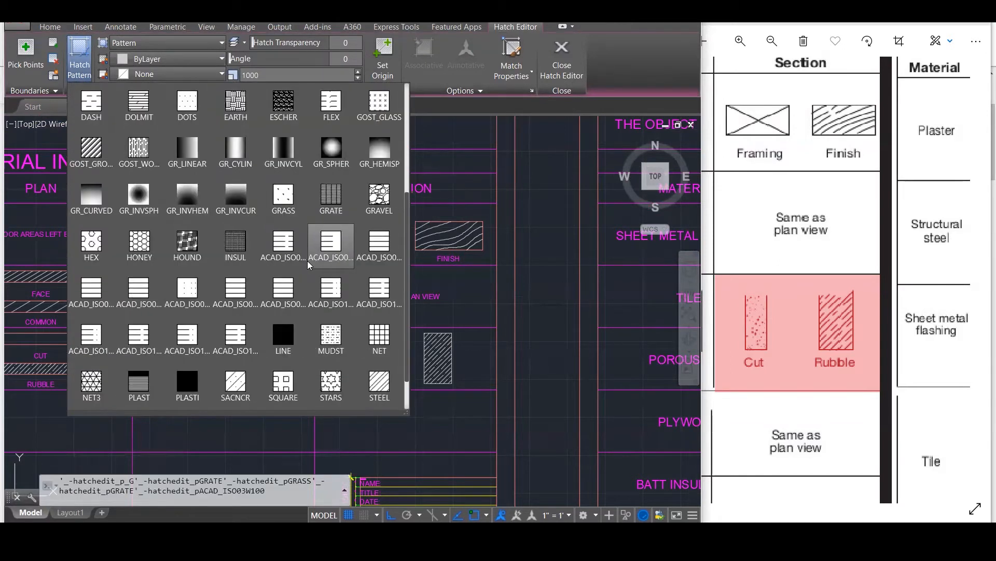
scroll(307, 260, up, 4)
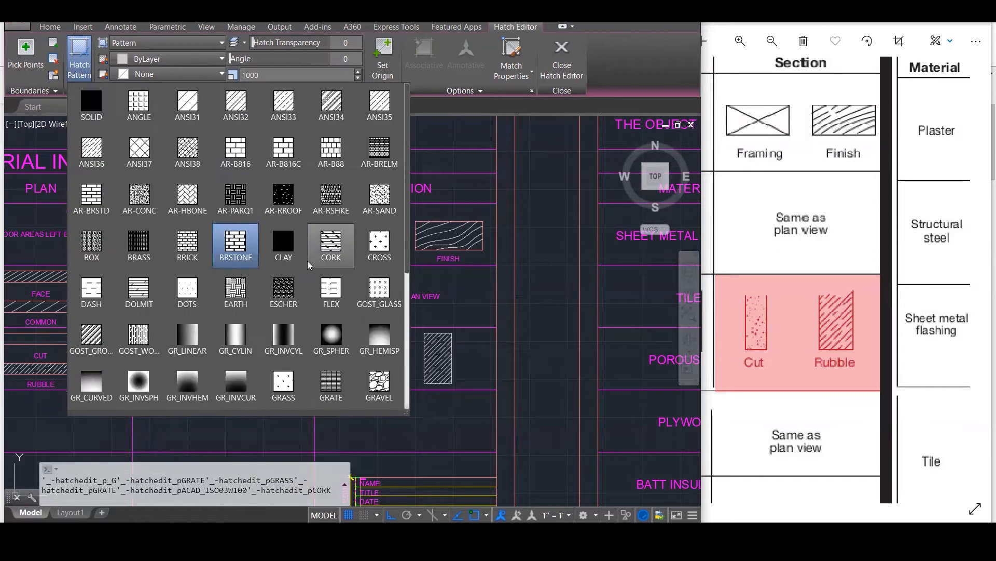
click(380, 203)
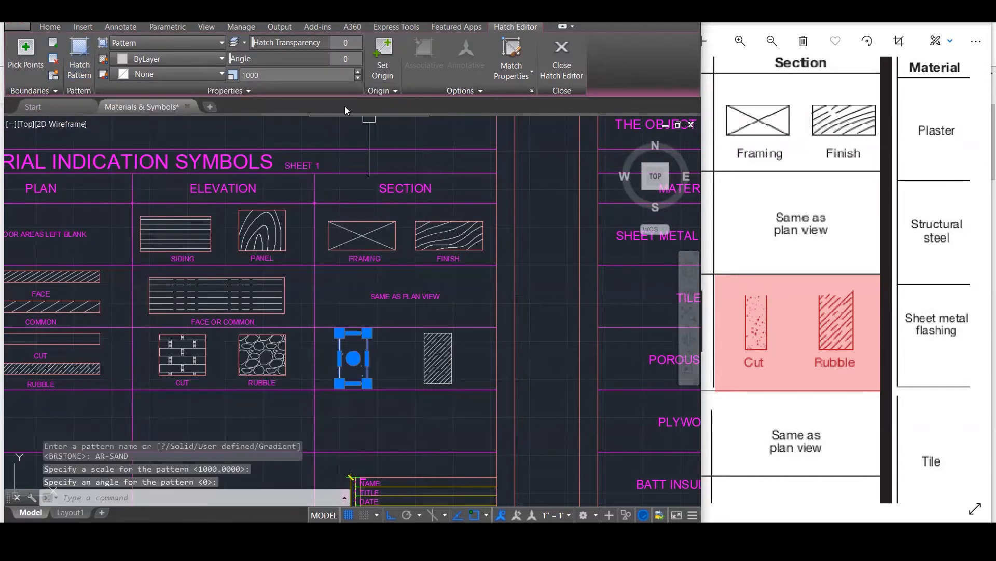
text(20)
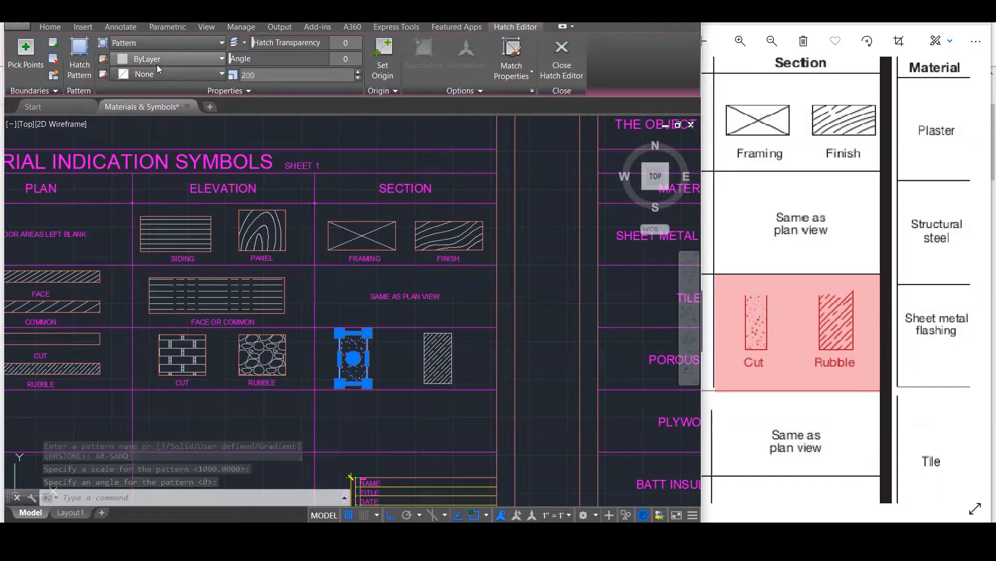
click(529, 60)
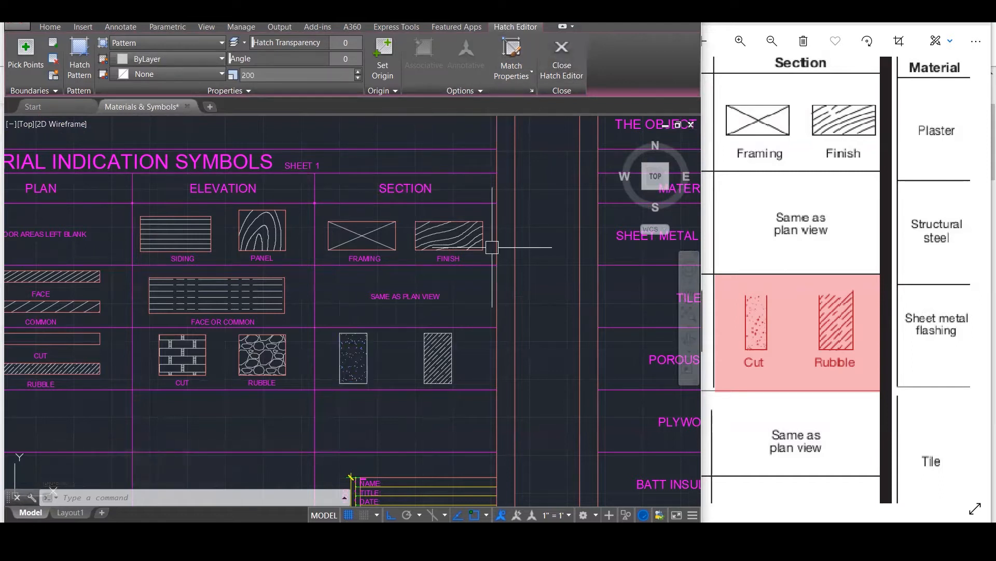
key(Escape)
Move both rectangular section frames in the Stone row to the OUTLINE layer.
scroll(529, 216, down, 4)
scroll(415, 326, up, 3)
scroll(415, 326, up, 3)
click(415, 291)
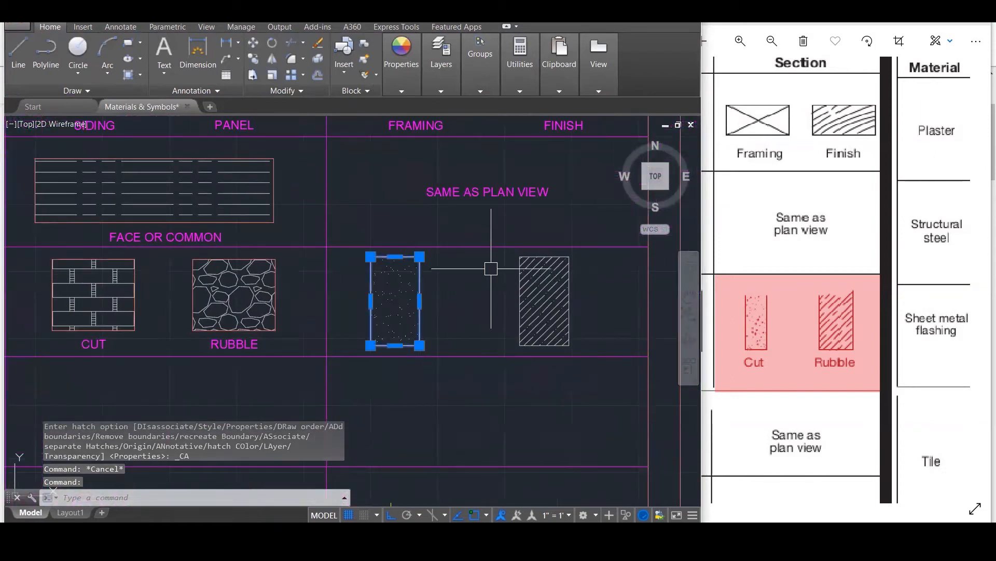
click(519, 285)
click(439, 74)
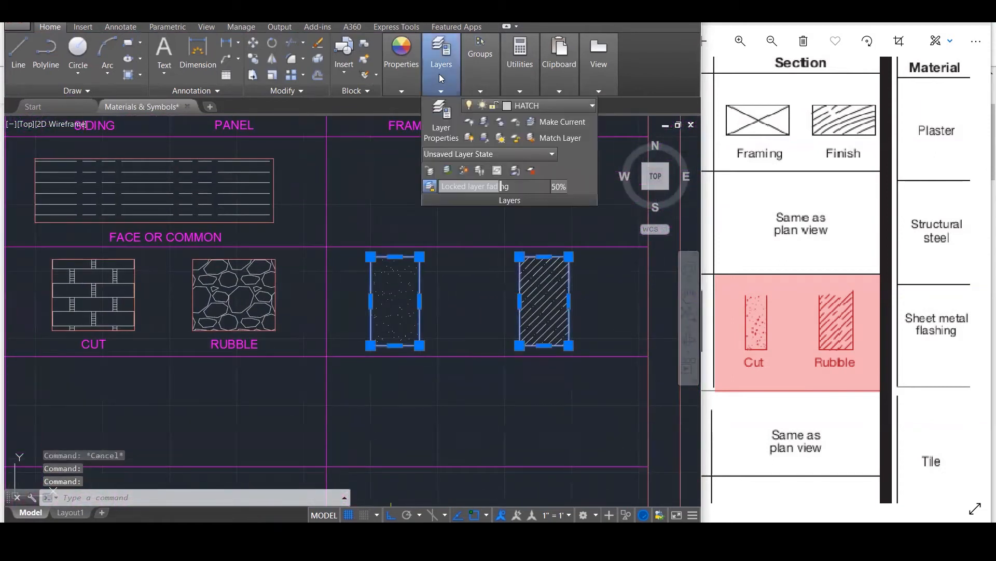
click(535, 104)
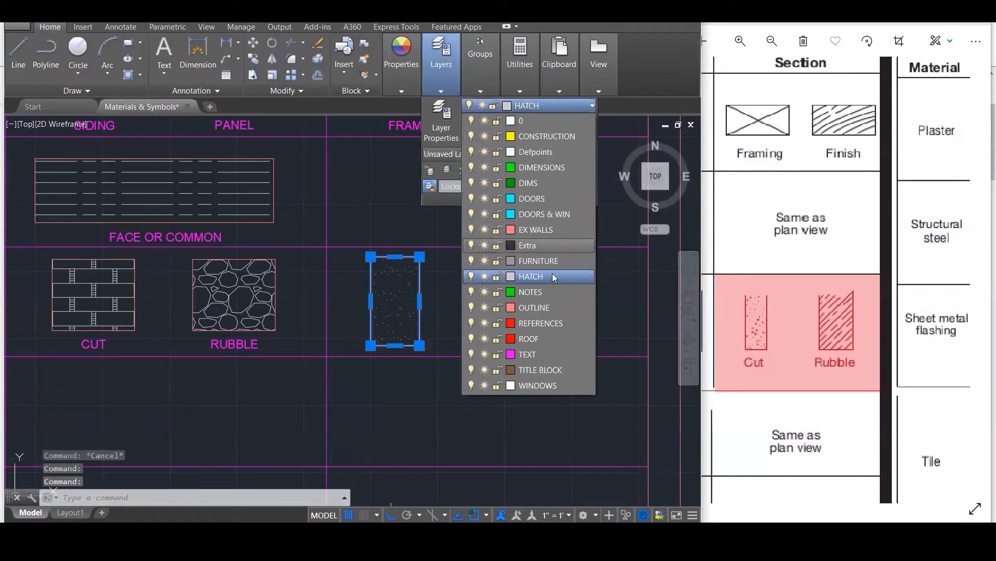
click(537, 310)
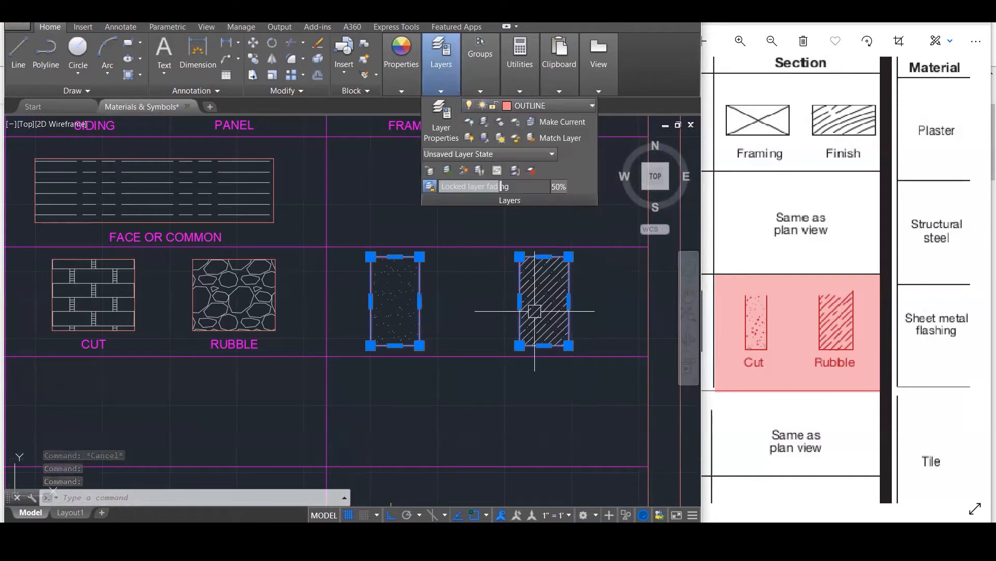
key(Escape)
key(Escape)
scroll(467, 313, down, 4)
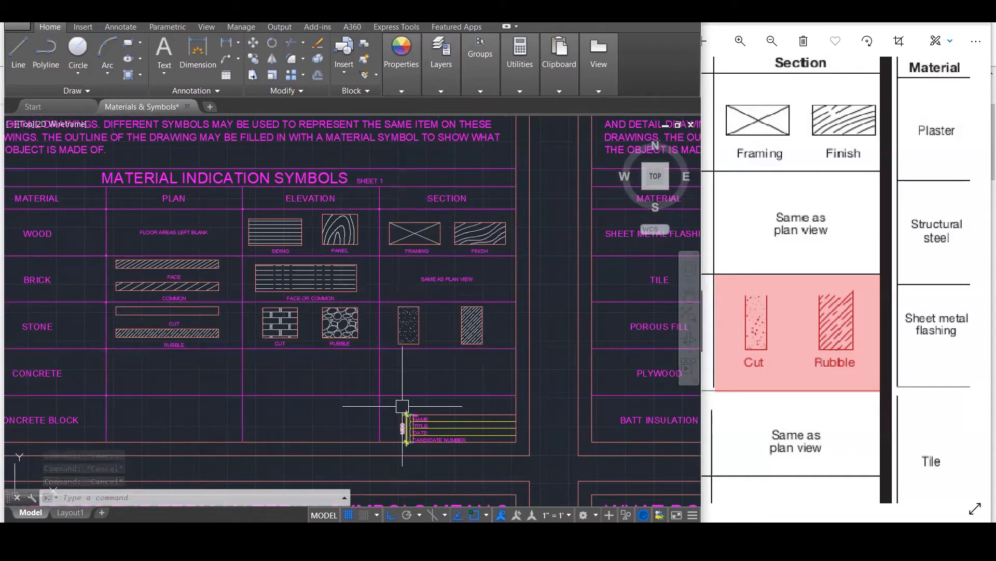
Draw a horizontal guide line from the lower corner of the Stone row's RUBBLE elevation frame across the section column.
scroll(400, 411, up, 4)
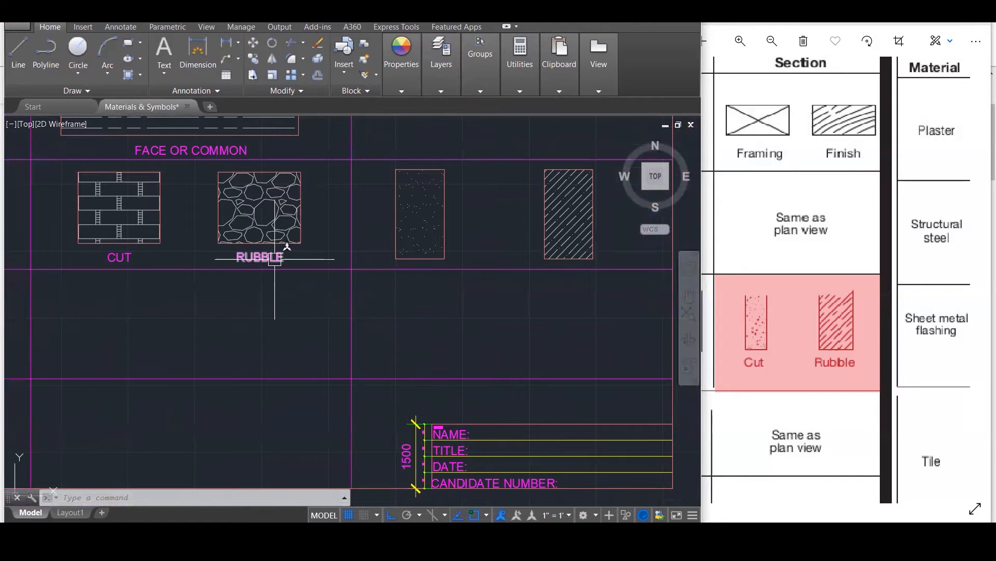
key(Escape)
key(Escape)
key(Escape)
text(L)
key(Return)
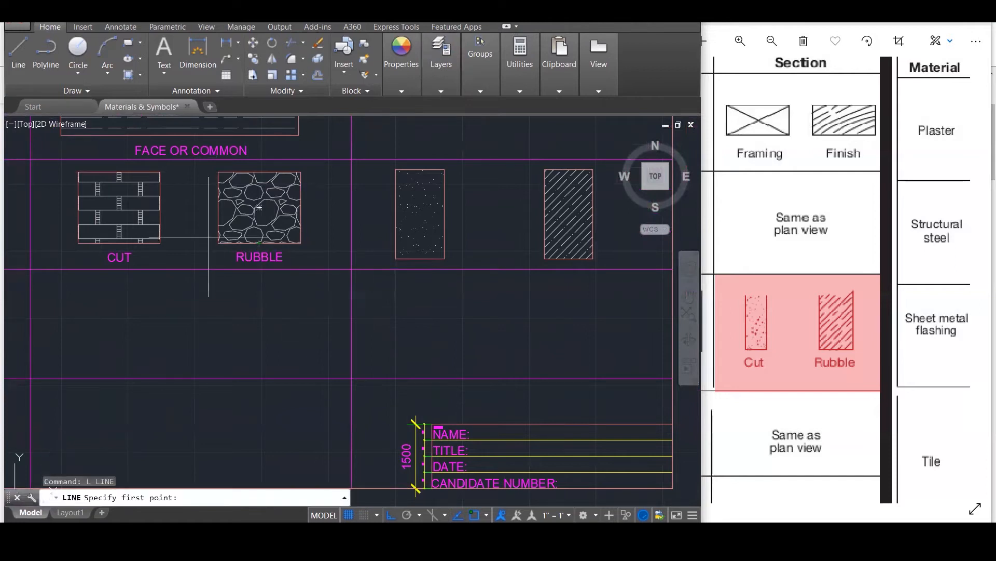
click(218, 243)
scroll(153, 281, down, 1)
scroll(150, 277, down, 2)
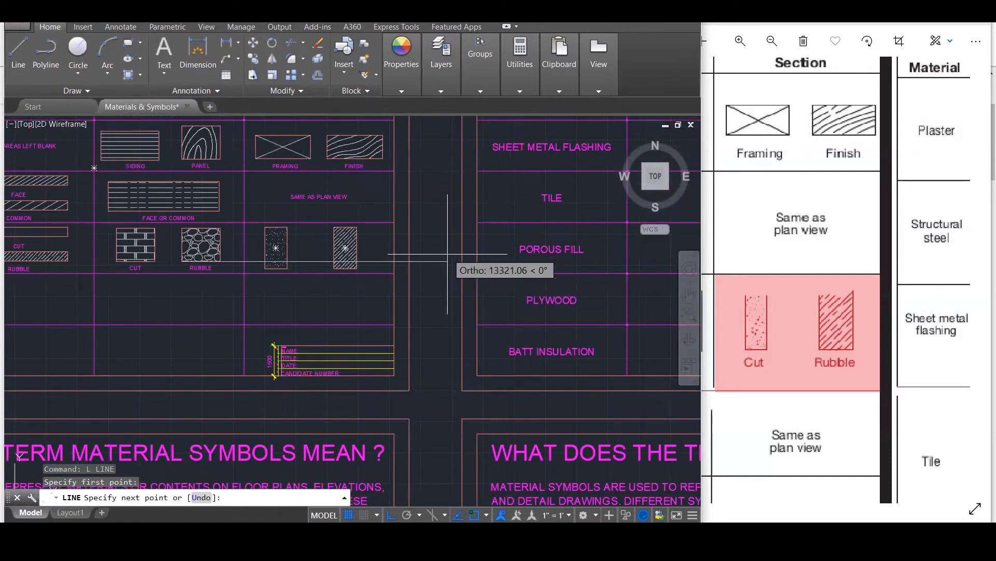
key(F1)
click(754, 303)
scroll(270, 273, up, 3)
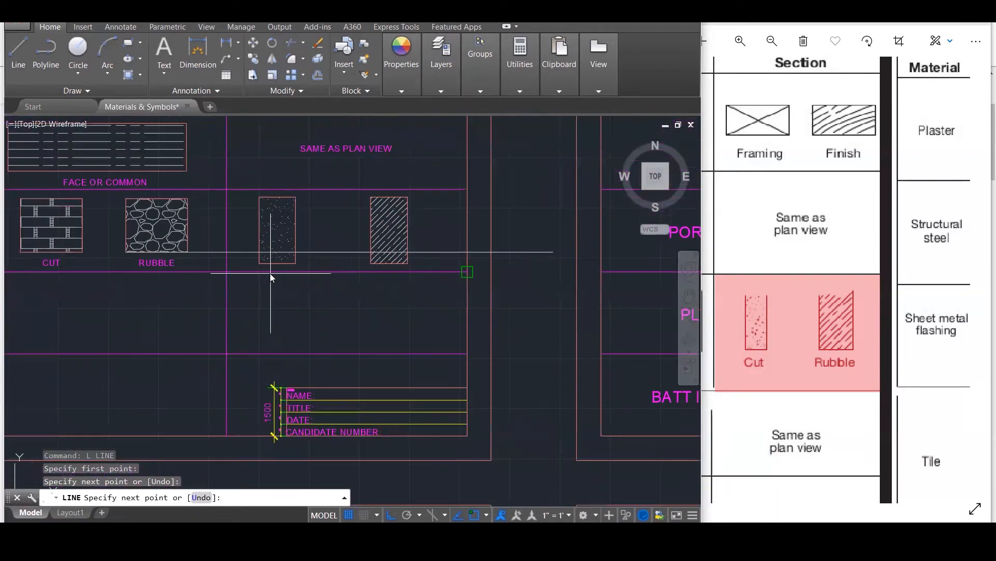
click(445, 271)
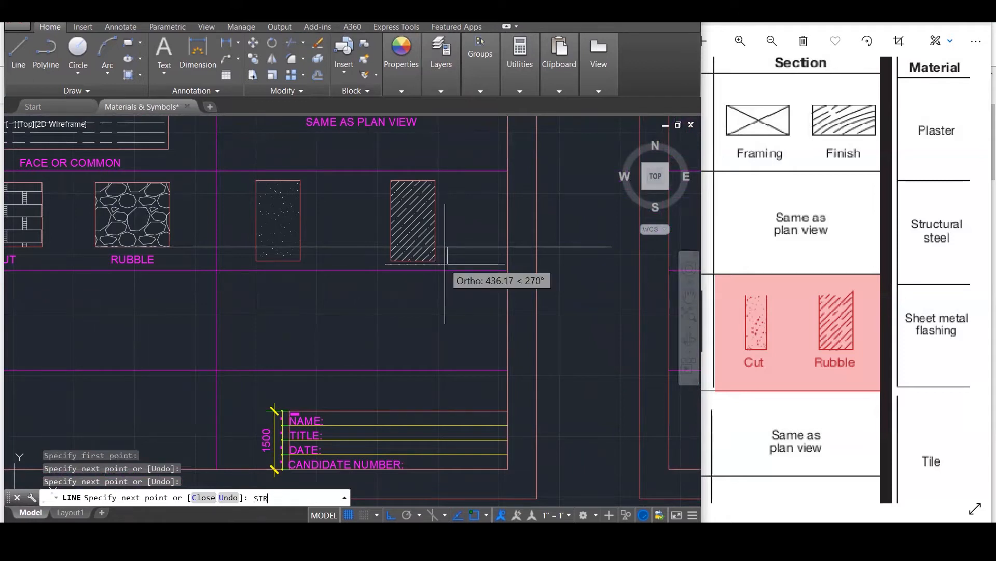
key(Escape)
key(Escape)
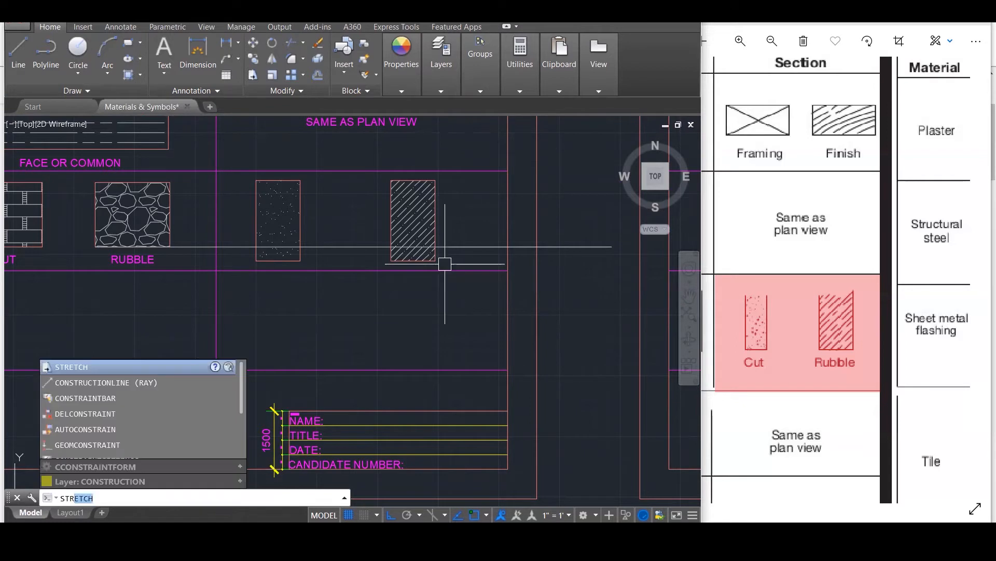
Stretch the lower edges of both Stone section frames up to the horizontal guide line.
key(Return)
click(446, 256)
scroll(446, 259, up, 1)
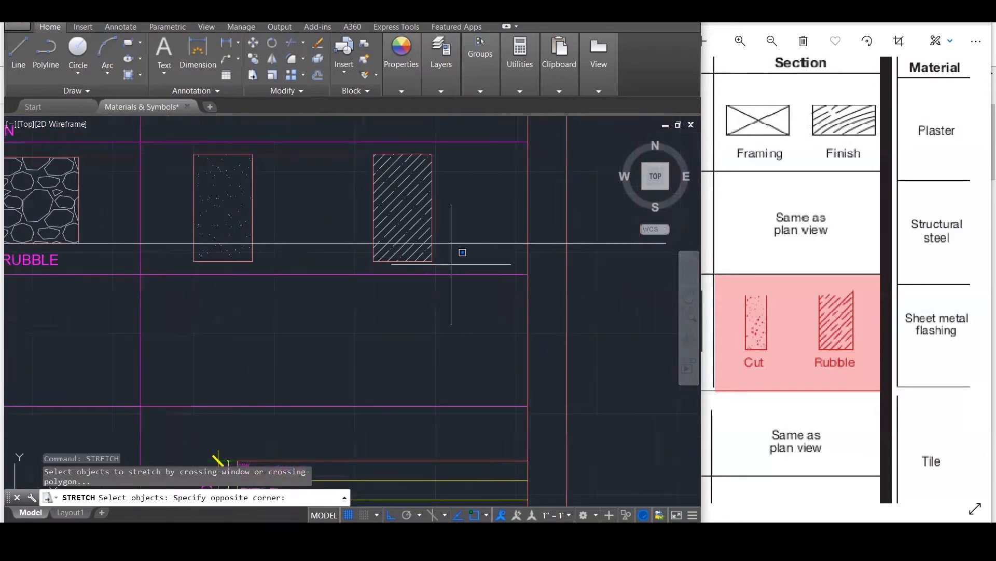
click(167, 249)
key(Return)
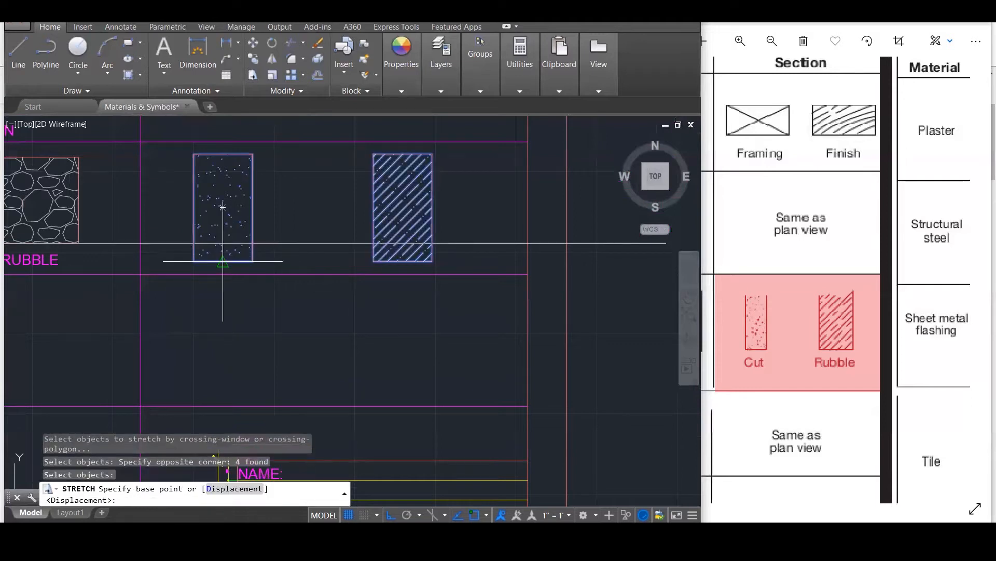
click(223, 262)
click(223, 242)
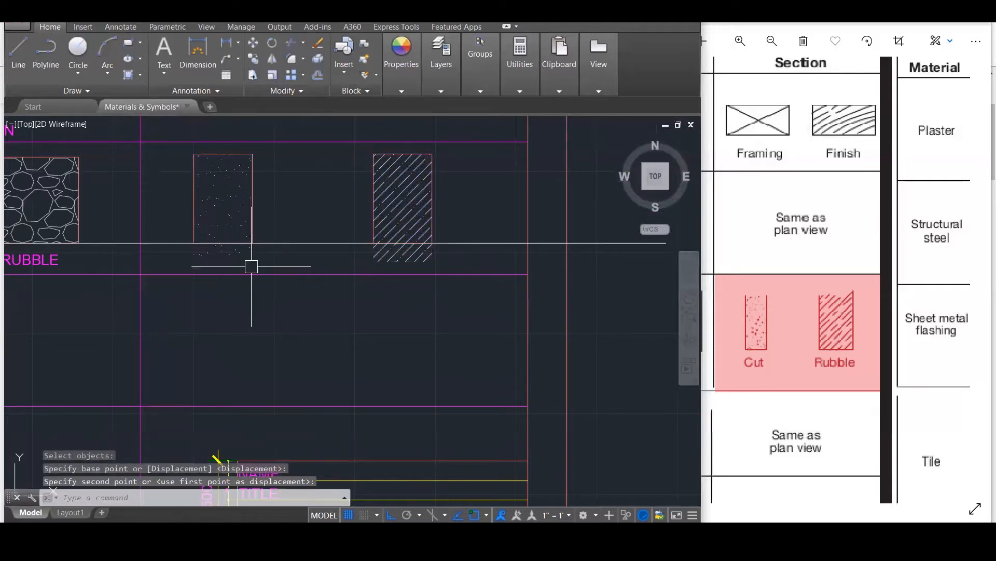
Stretch the lower edges of both Stone section hatches up to the guide line to fit their frames.
click(380, 250)
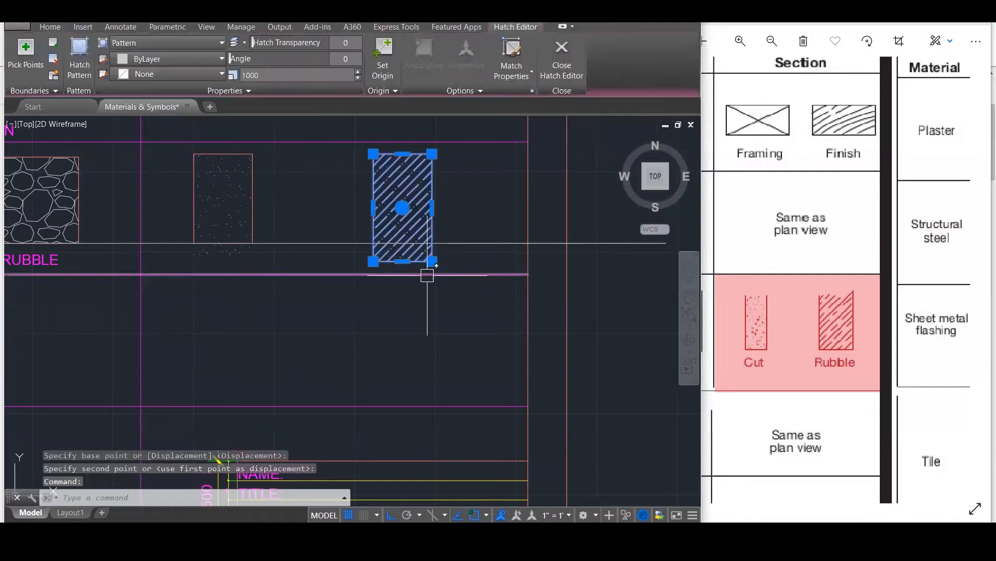
click(402, 262)
click(403, 242)
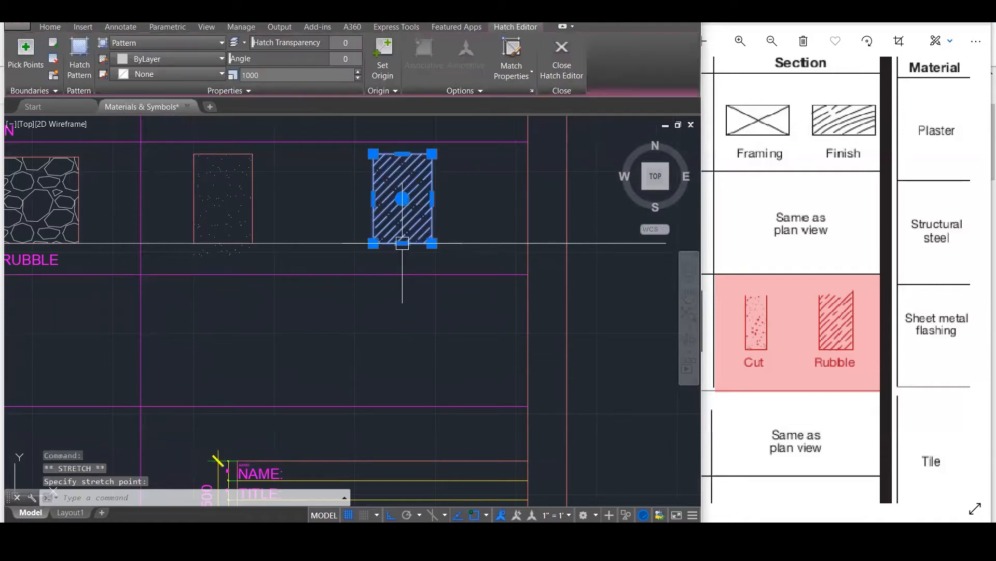
click(219, 252)
click(222, 261)
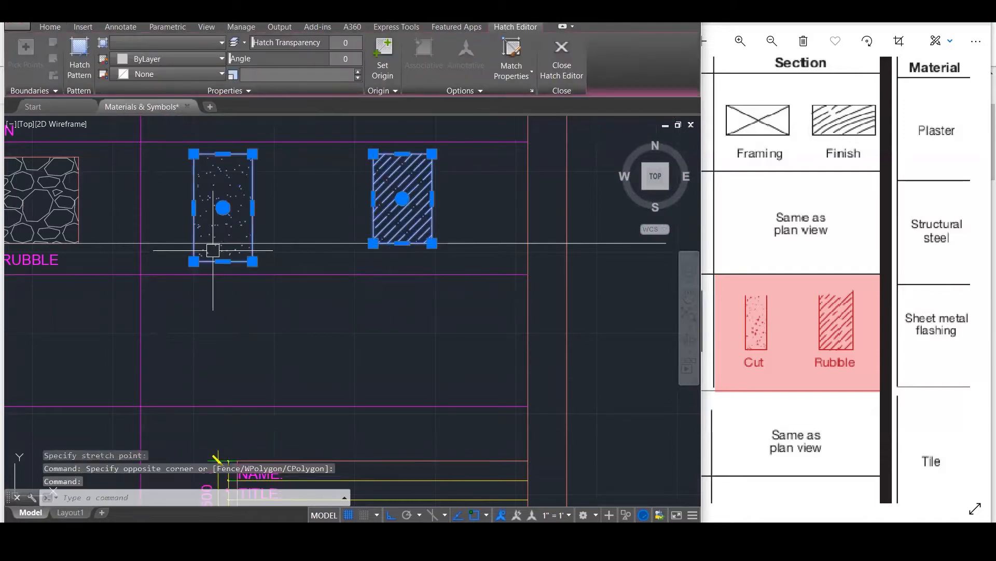
click(222, 261)
click(223, 242)
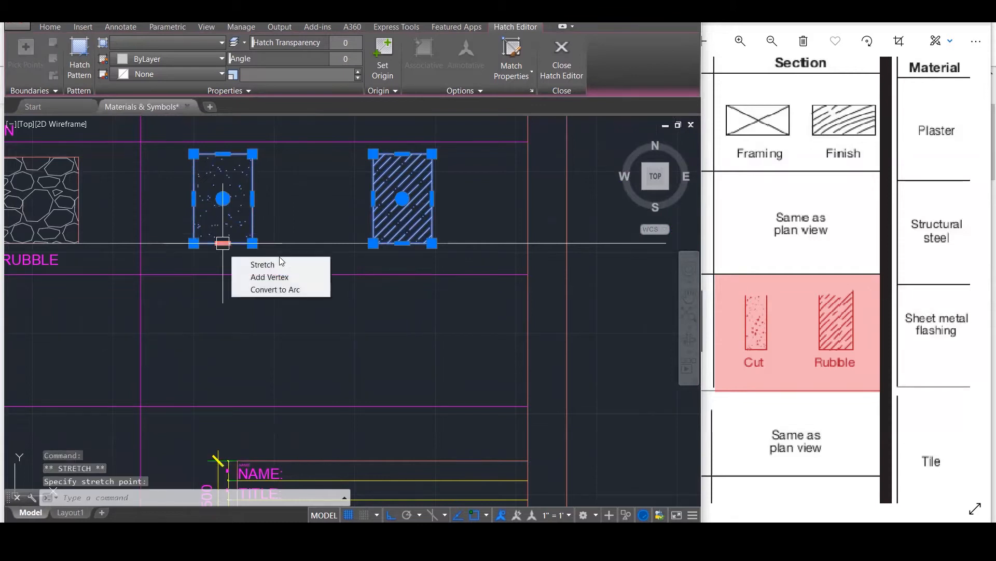
key(Escape)
key(Escape)
Delete the horizontal guide line and the leftover line segment at its end.
click(322, 243)
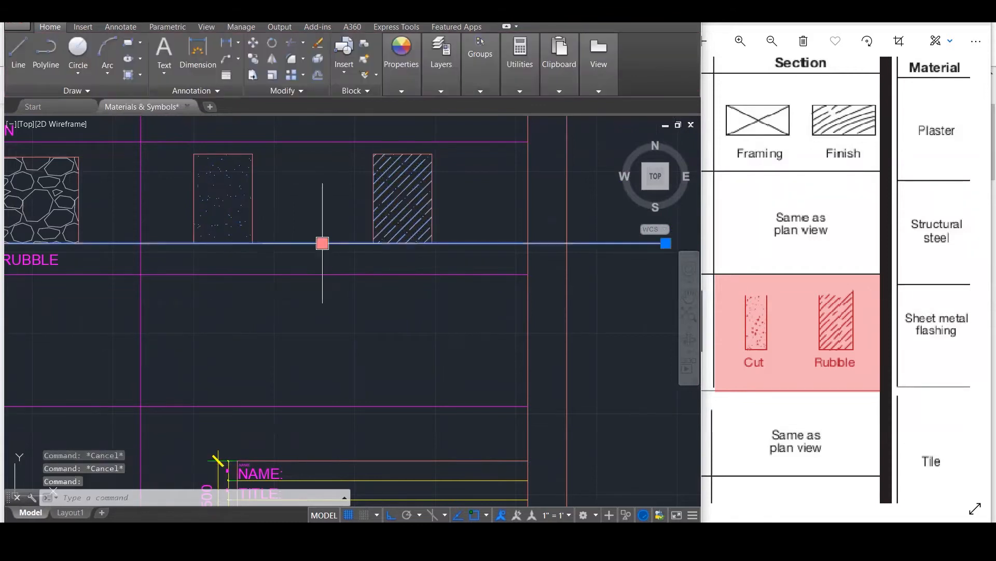
key(Delete)
scroll(421, 248, down, 3)
click(535, 246)
key(Delete)
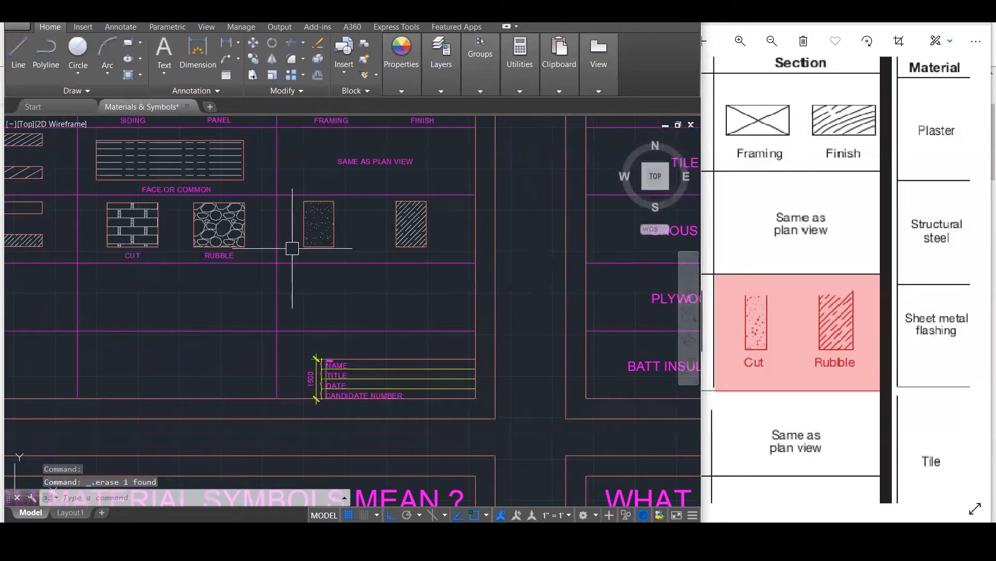
Copy the CUT and RUBBLE elevation labels of the Stone row beneath the two section symbols.
scroll(129, 260, up, 3)
click(133, 252)
click(301, 253)
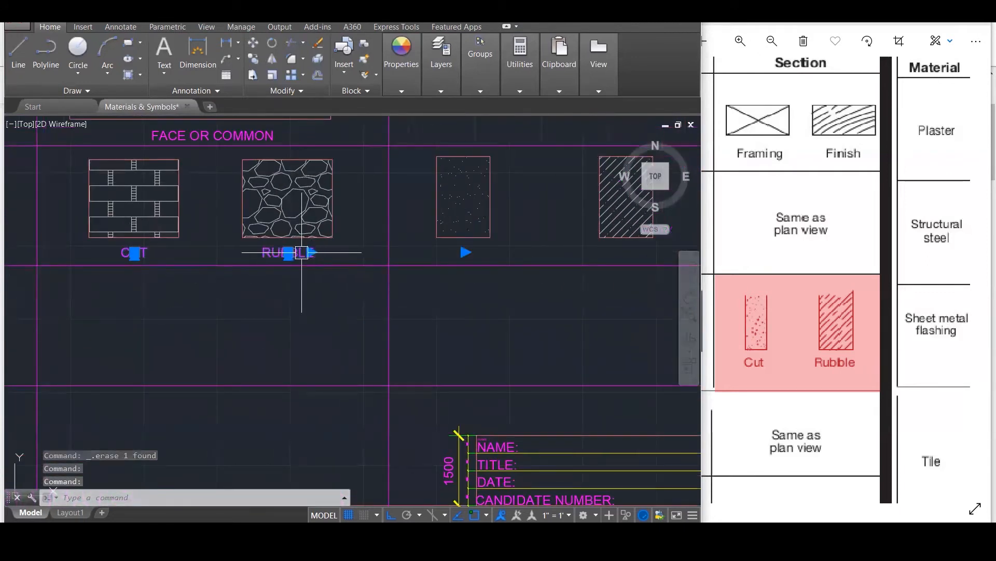
text(co)
key(Return)
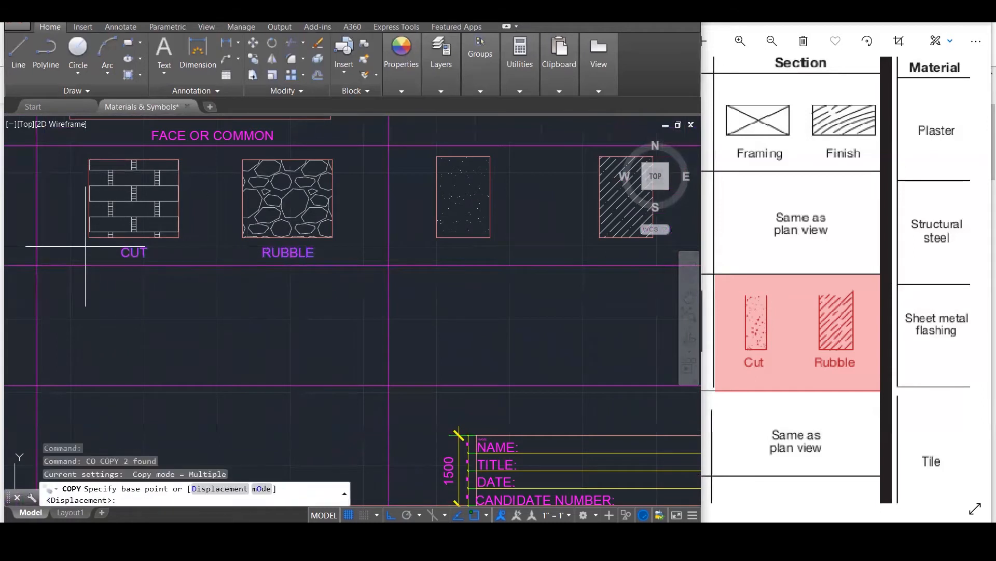
click(88, 238)
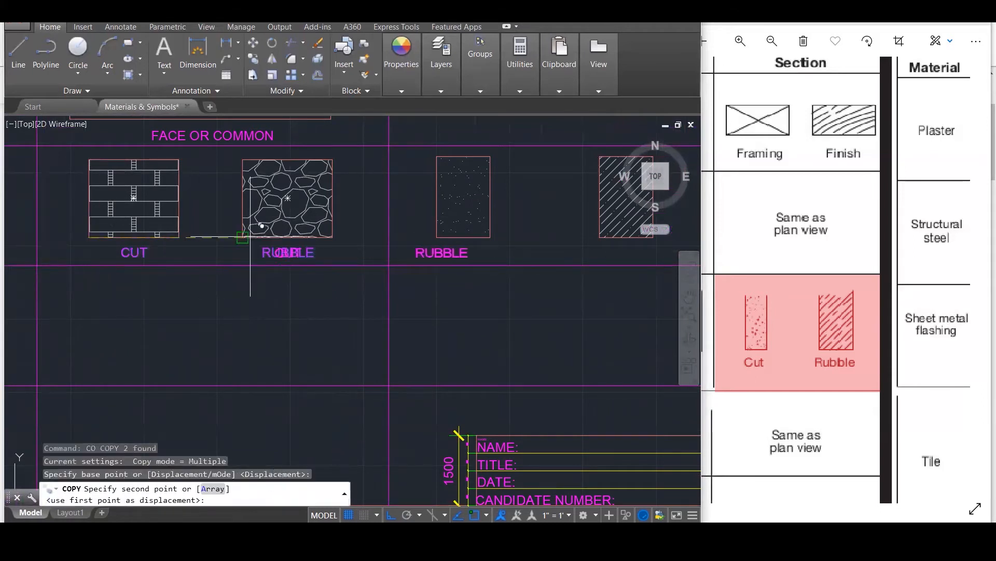
click(421, 234)
key(Escape)
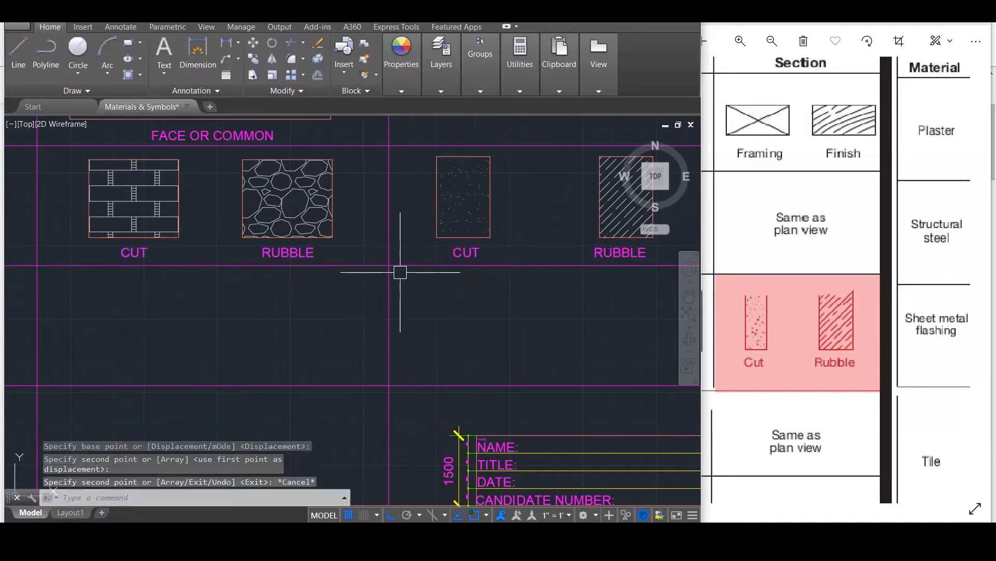
key(Escape)
key(Escape)
Save the drawing with the finished Stone row.
scroll(385, 284, down, 3)
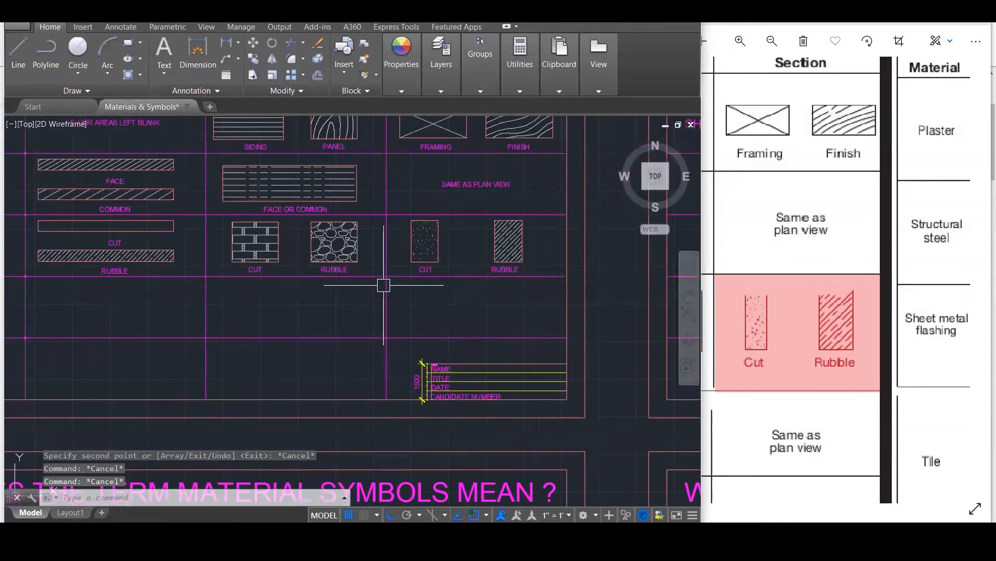
scroll(432, 306, down, 3)
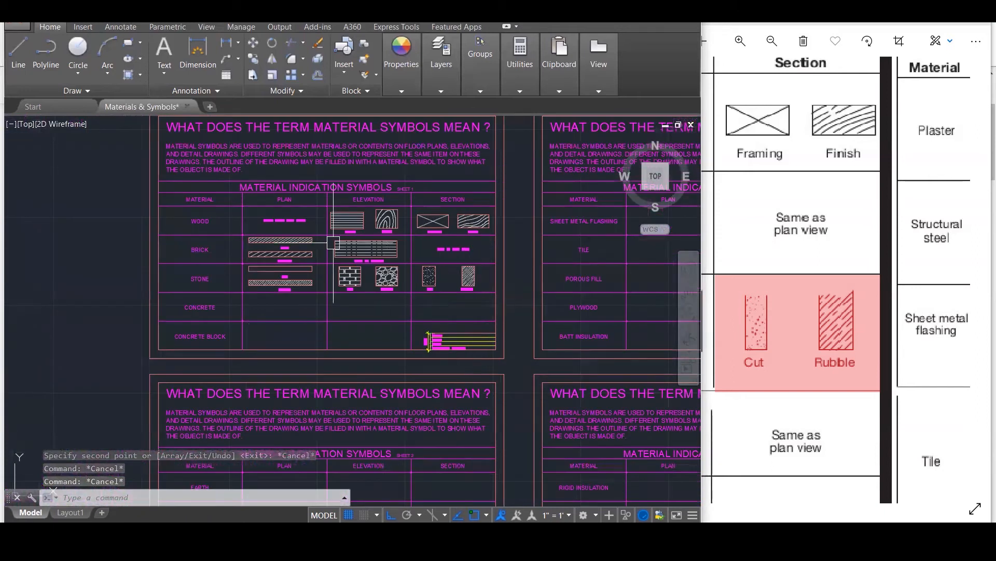
scroll(167, 264, up, 3)
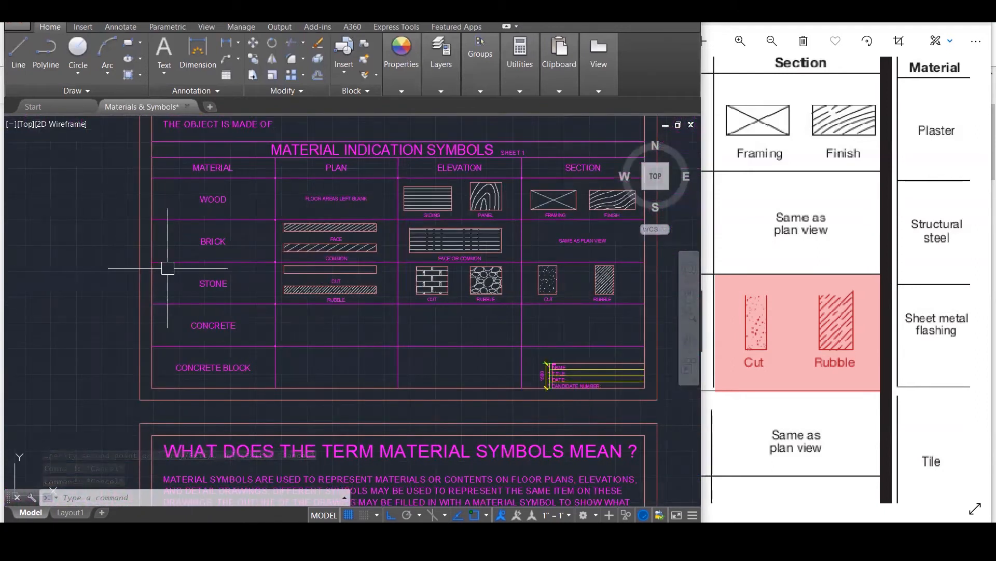
key(ctrl+s)
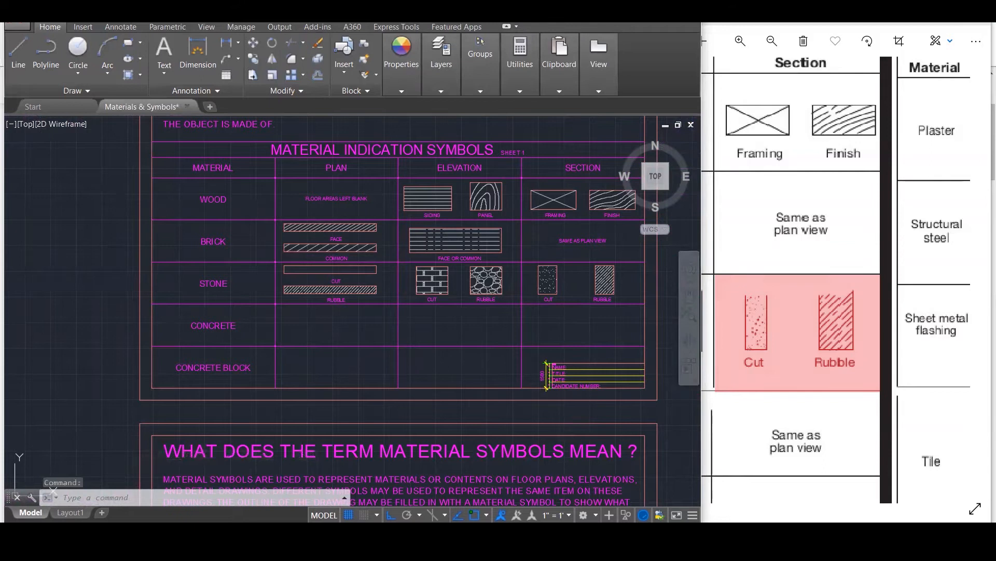
Copy the SAME AS PLAN VIEW text from the Brick row's section cell into the Concrete row's section cell, following the reference image.
drag(892, 239, 981, 225)
drag(780, 260, 980, 271)
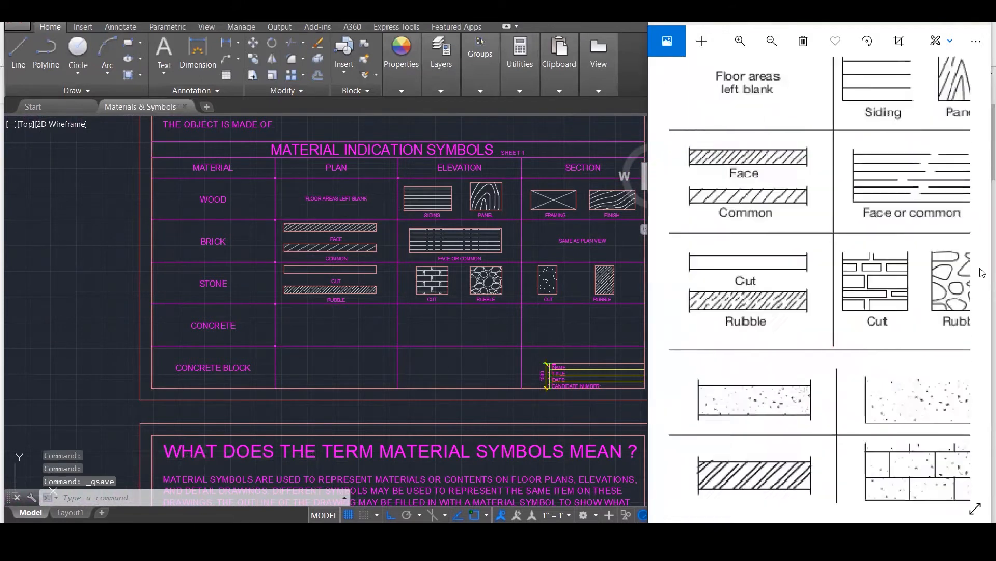
drag(766, 290, 980, 288)
drag(916, 307, 887, 220)
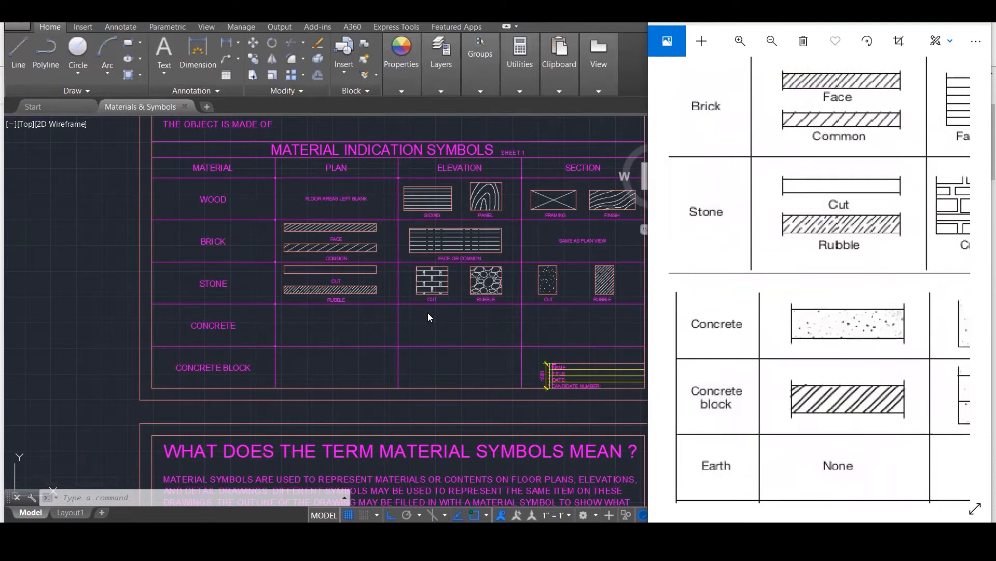
scroll(936, 341, down, 3)
mouse_move(849, 319)
mouse_down()
mouse_move(713, 300)
mouse_move(752, 307)
mouse_up()
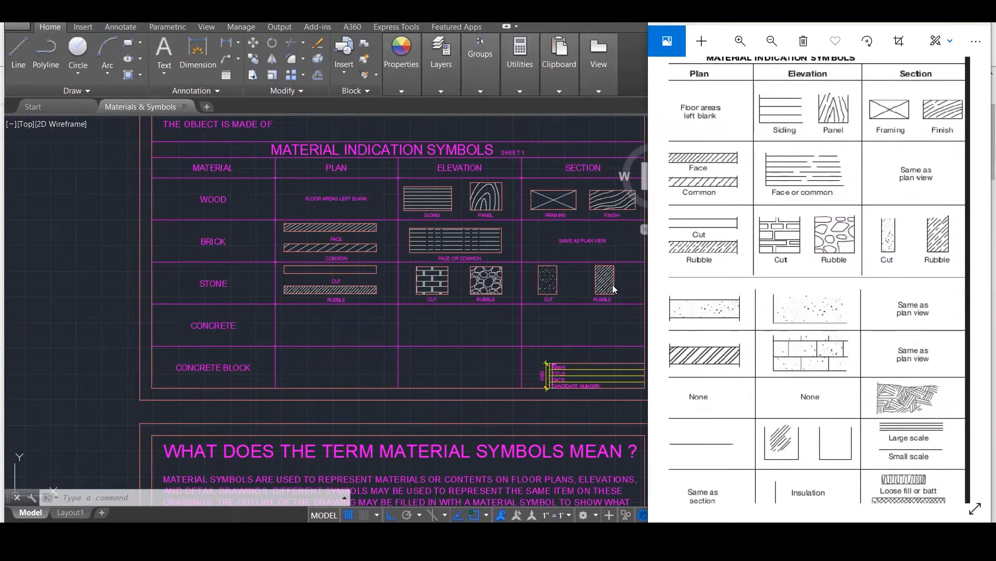
click(583, 240)
click(583, 241)
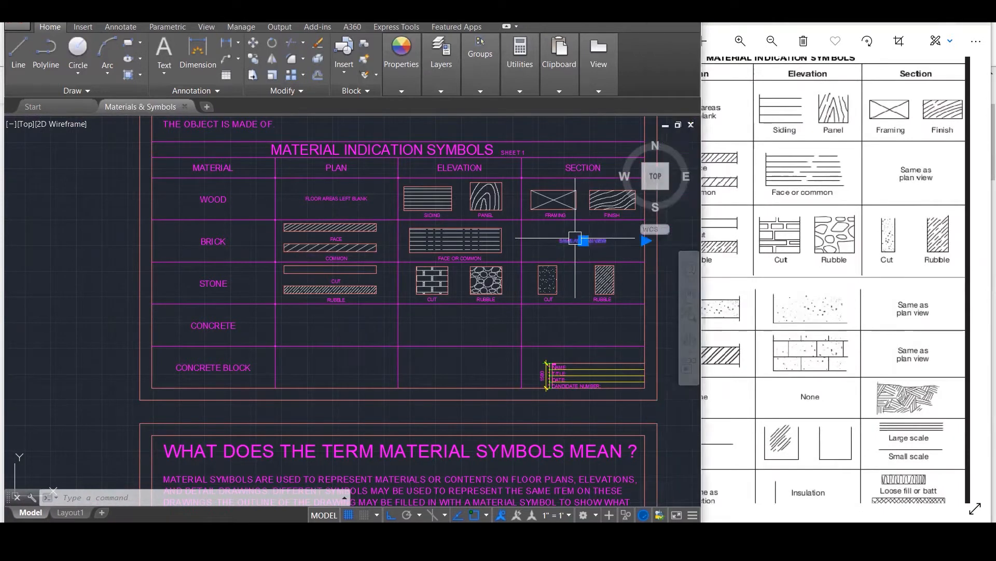
text(co)
key(Return)
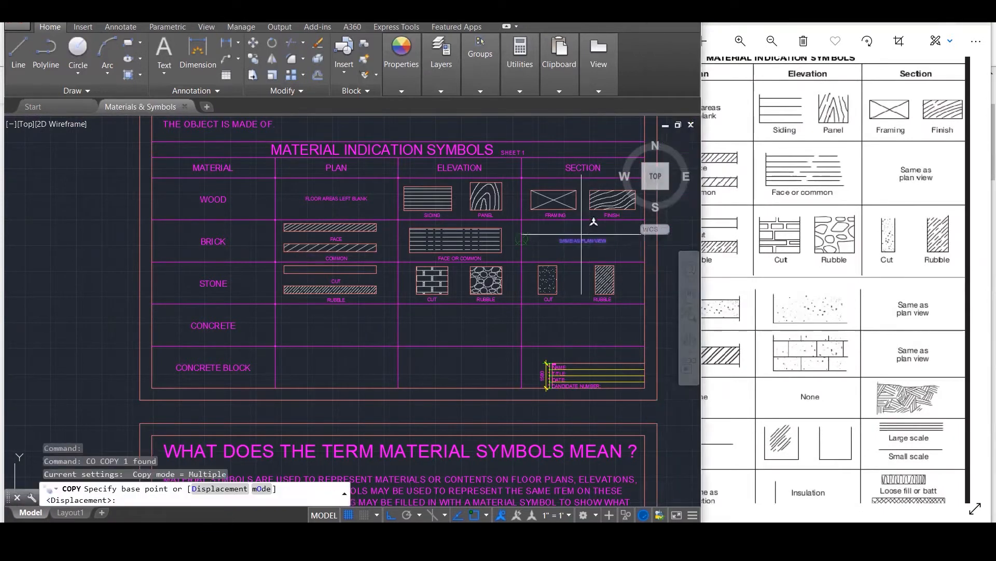
click(521, 220)
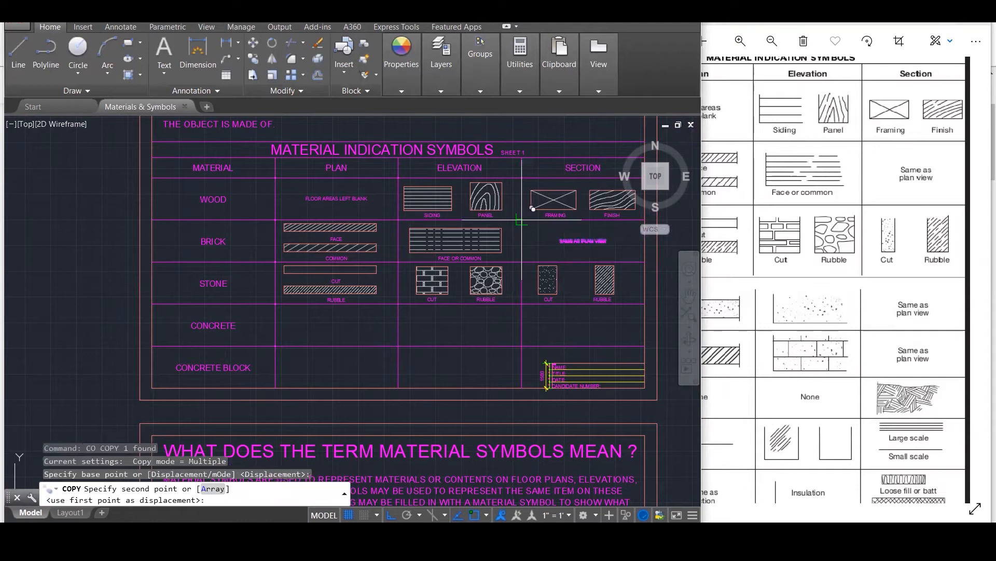
click(514, 304)
key(Escape)
key(Escape)
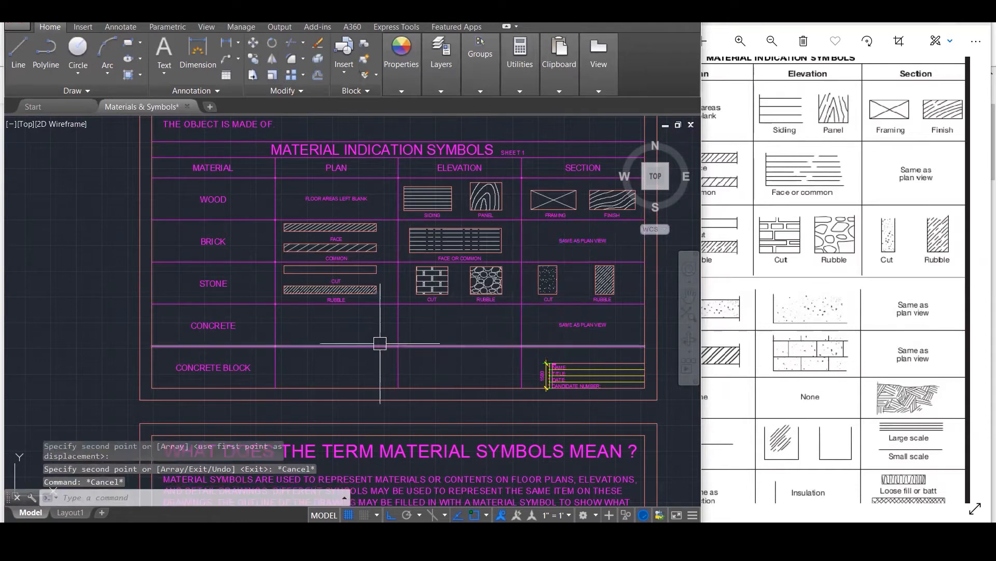
Draw a wide horizontal rectangle in the plan cell of the Concrete row as the symbol's frame.
drag(778, 297, 829, 305)
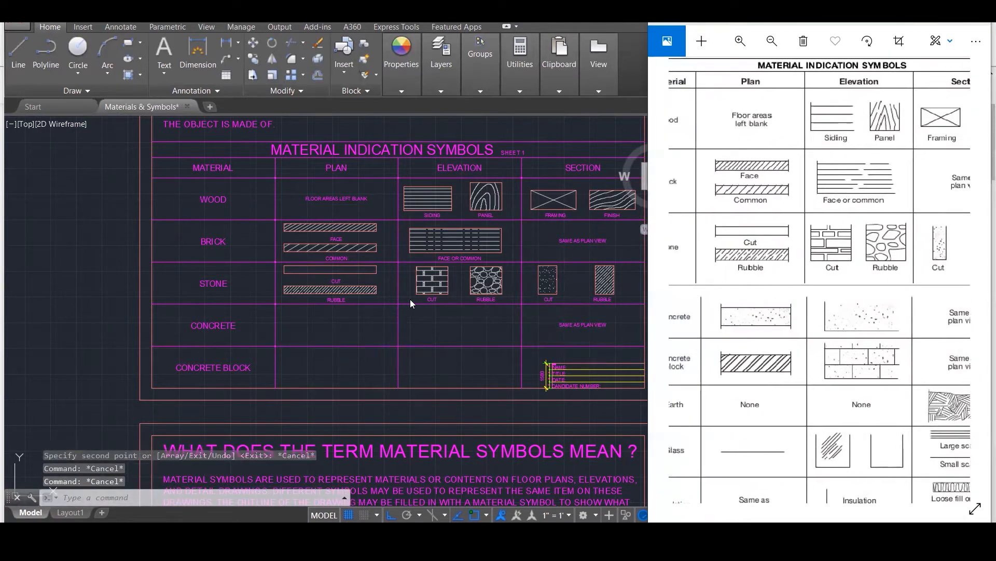
click(330, 336)
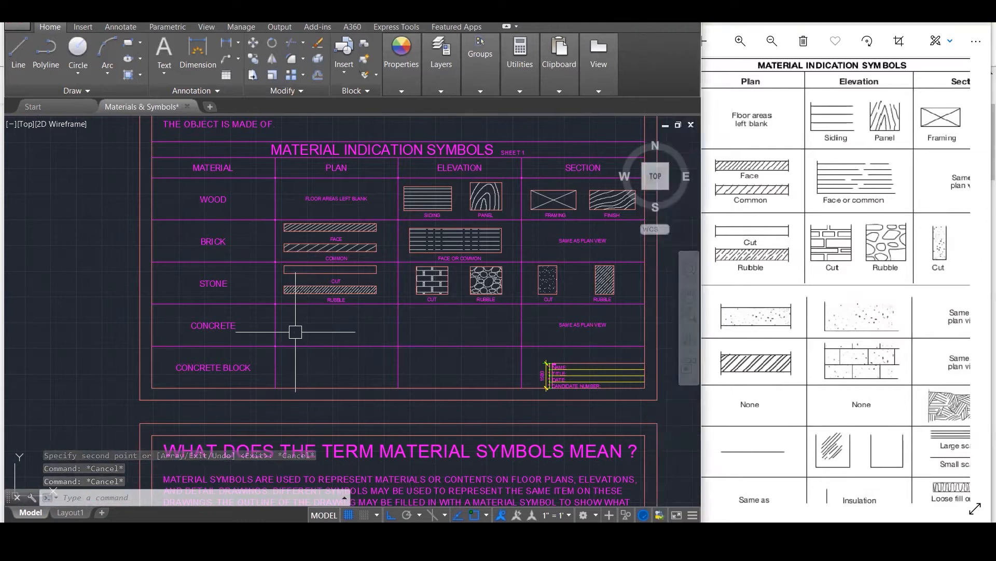
scroll(295, 331, up, 2)
text(rec)
key(Return)
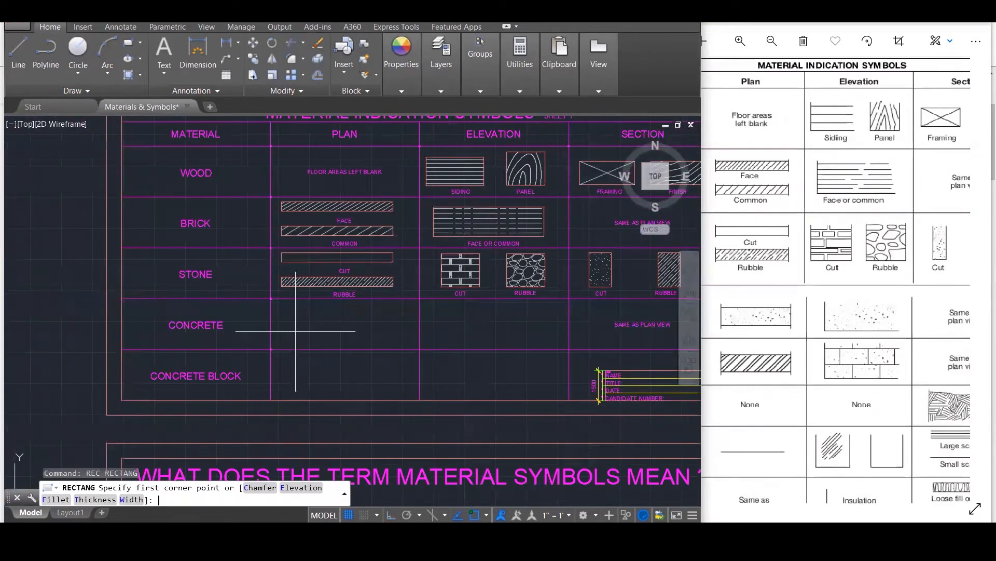
click(283, 307)
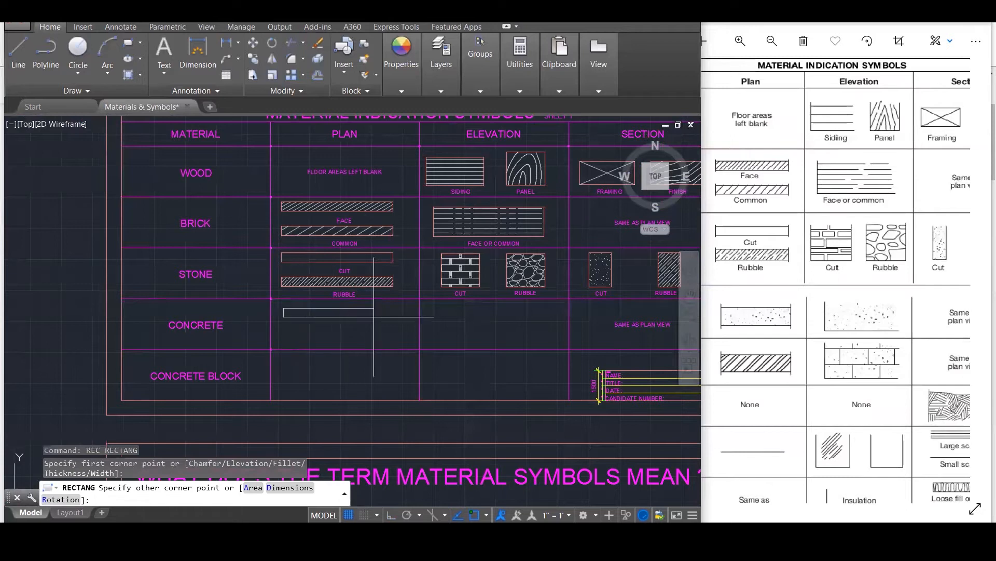
click(398, 330)
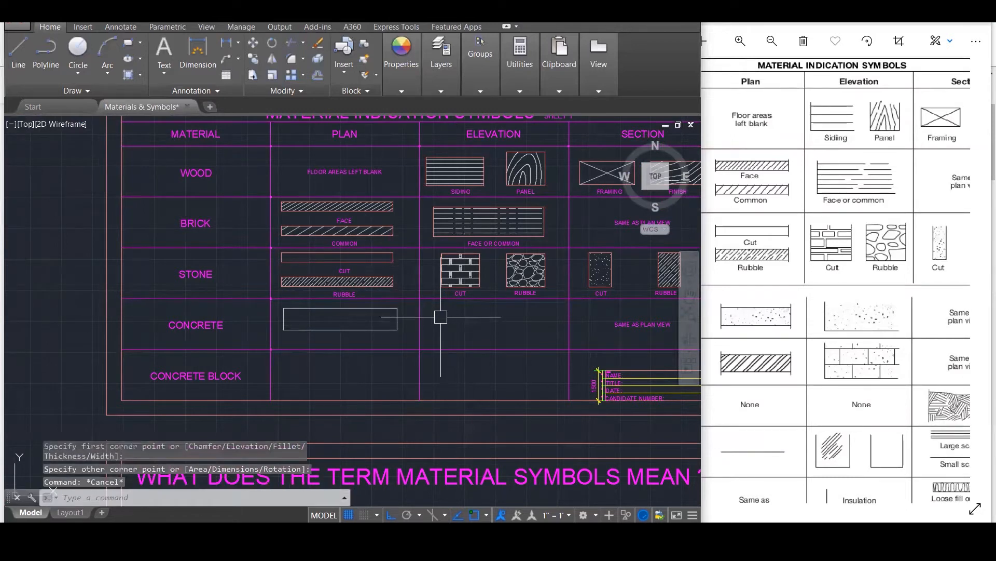
Copy the Concrete row's plan rectangle across into the elevation cell of the same row.
key(Return)
key(Escape)
click(340, 330)
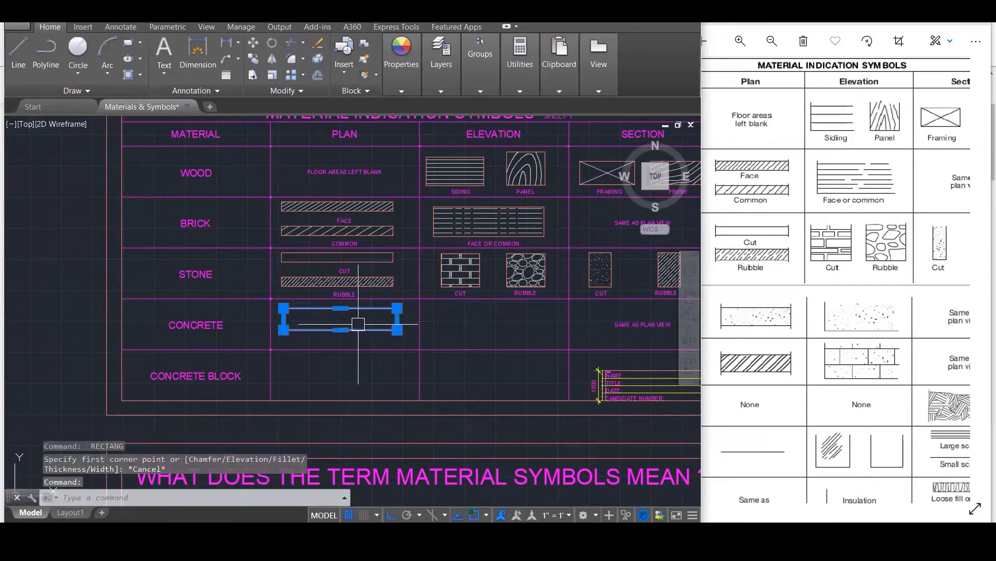
text(co)
key(Return)
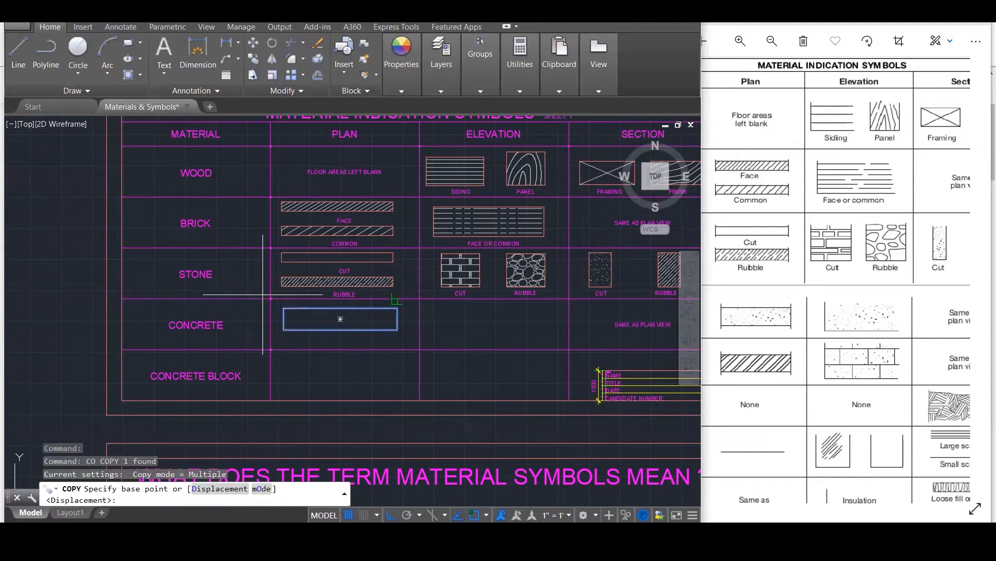
click(283, 307)
click(433, 308)
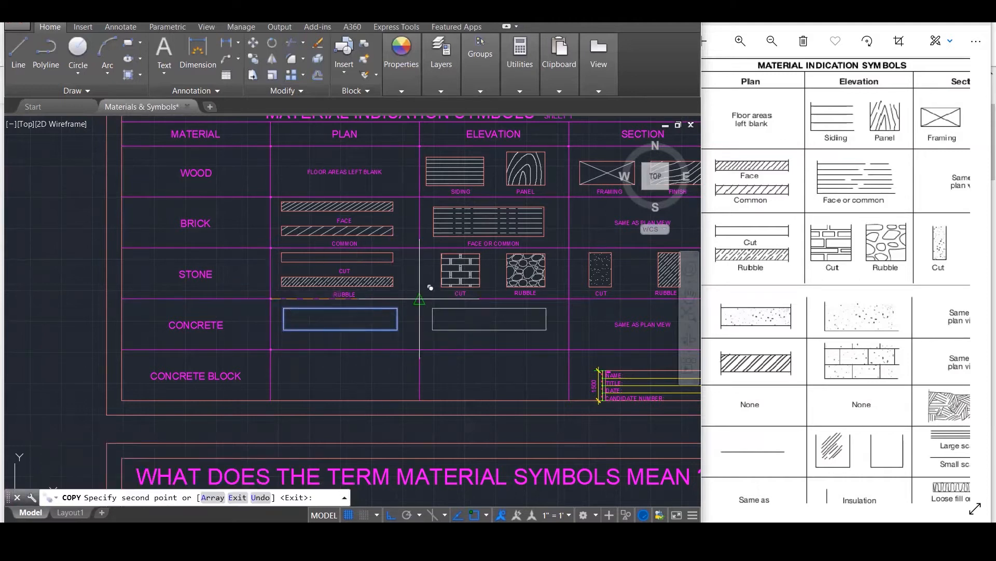
key(Escape)
Put the plan and elevation rectangles of the Concrete row on the OUTLINE layer.
click(433, 319)
click(397, 318)
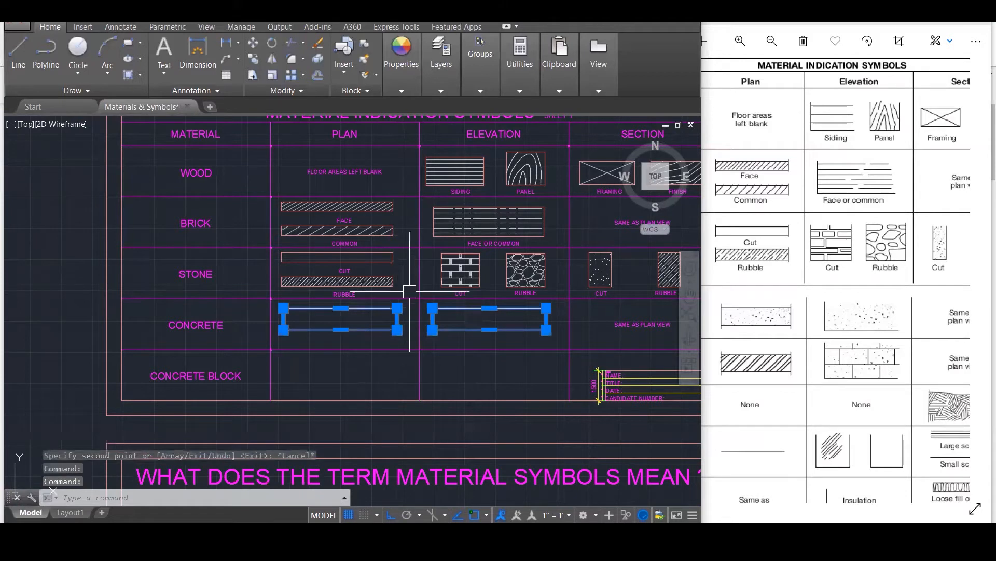
click(468, 77)
click(452, 84)
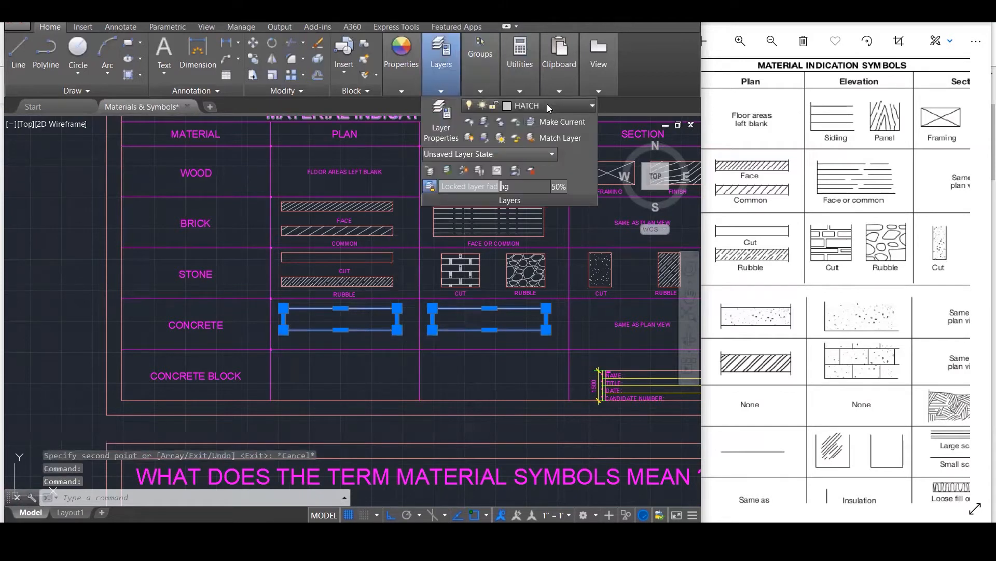
click(571, 106)
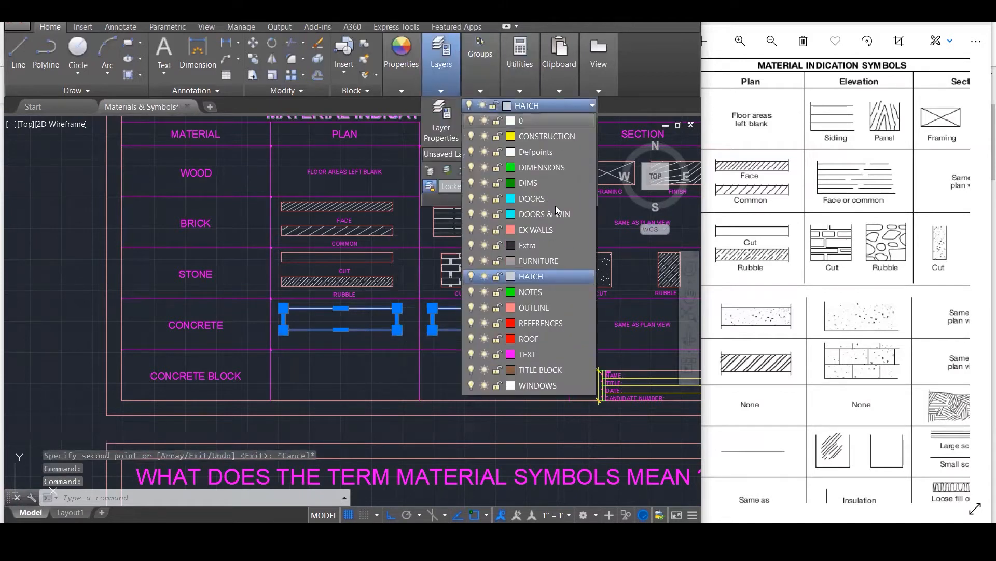
click(550, 306)
key(Escape)
key(Escape)
Check the concrete symbols in the reference image and view Concrete block.jpg and Concrete.jpg from the Architectural Symbols folder.
click(812, 470)
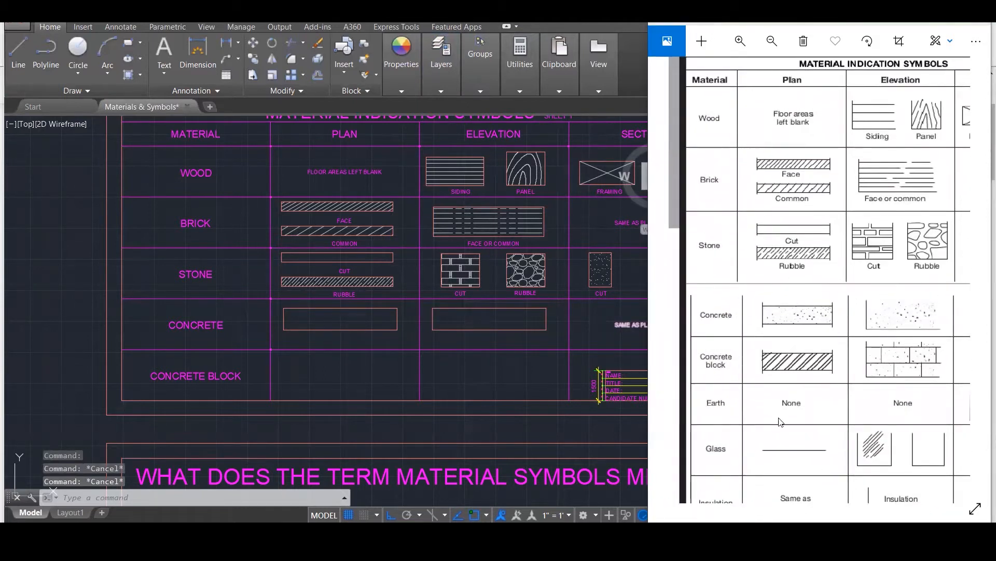
scroll(796, 364, up, 1)
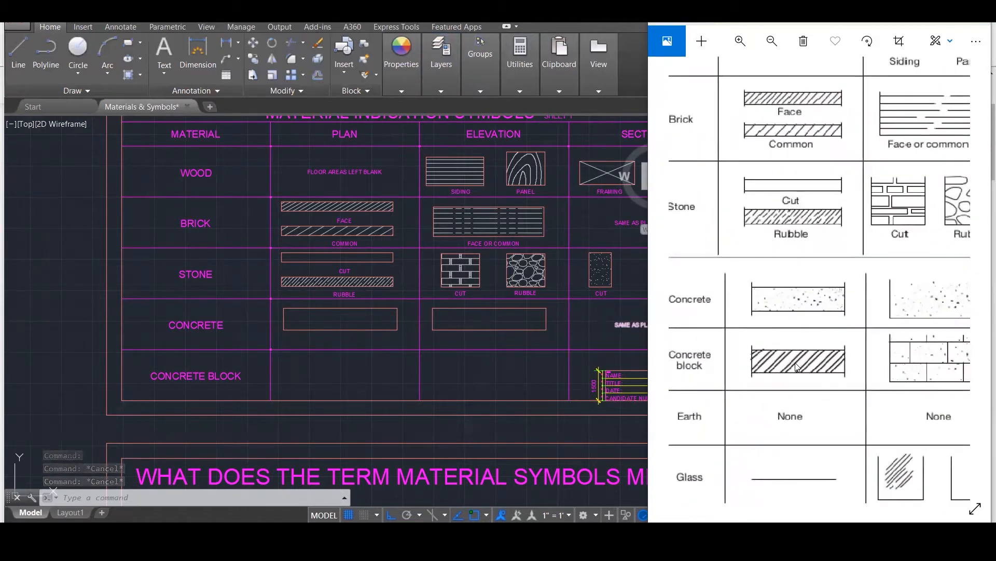
scroll(795, 362, up, 1)
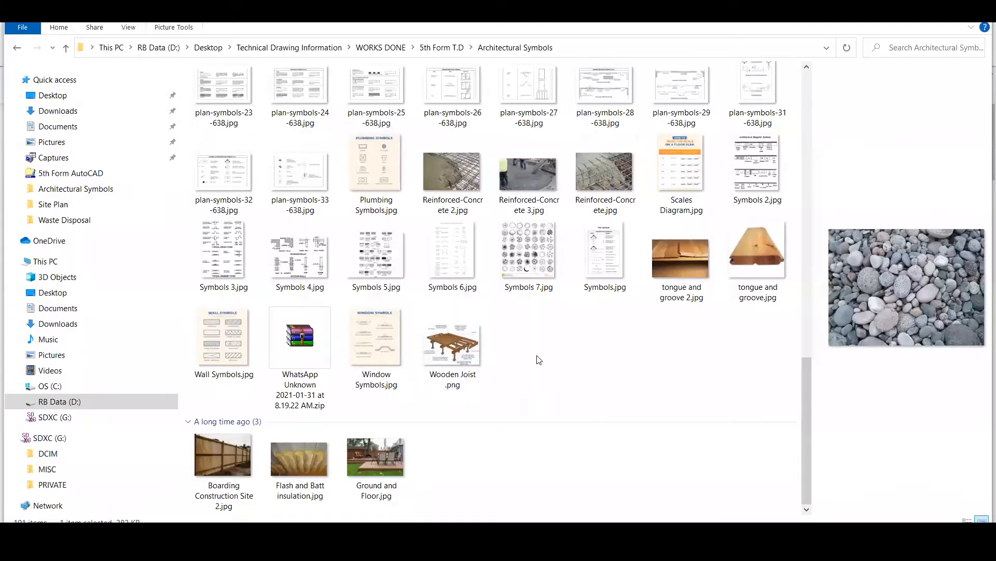
click(540, 358)
scroll(542, 349, up, 15)
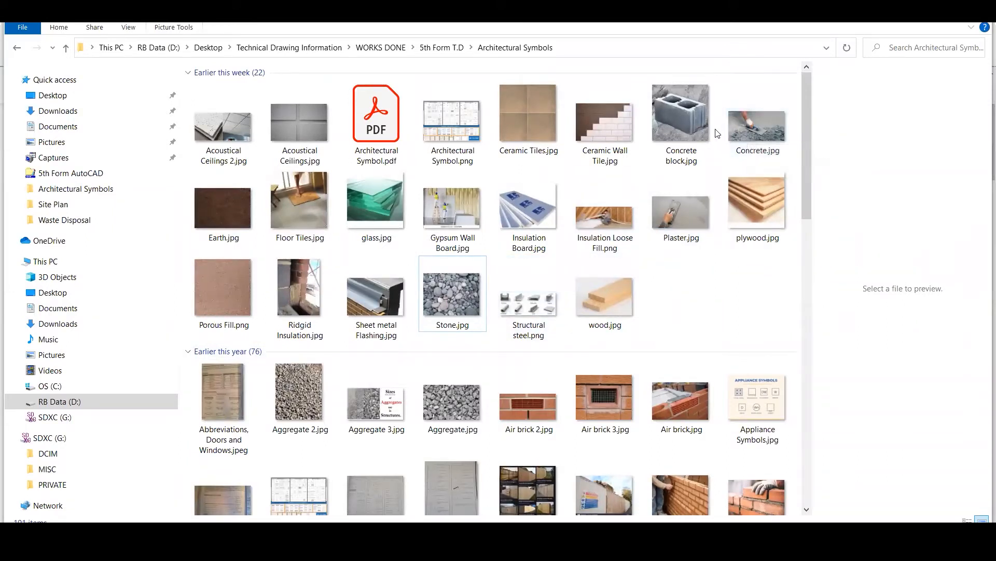
click(702, 123)
double_click(702, 122)
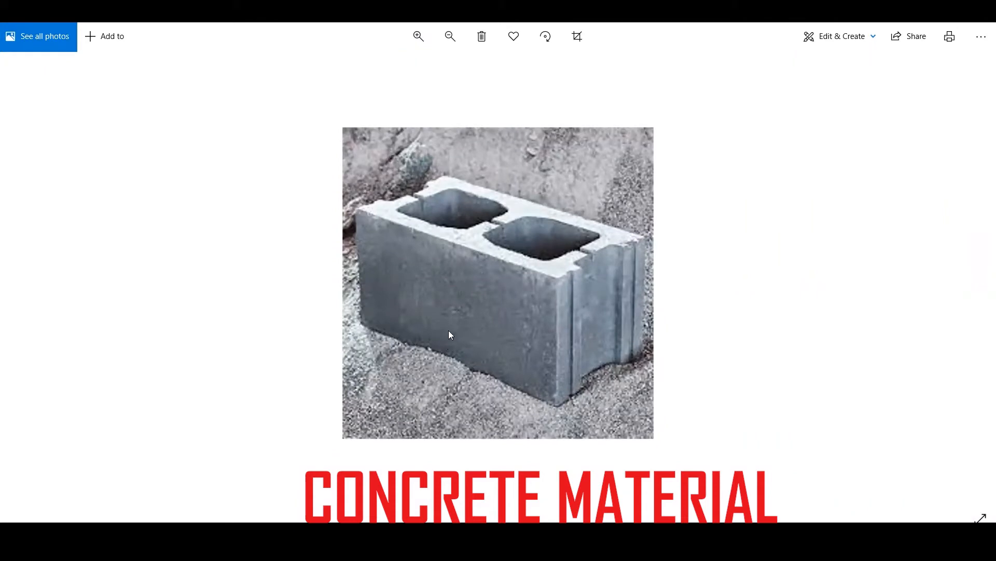
click(980, 32)
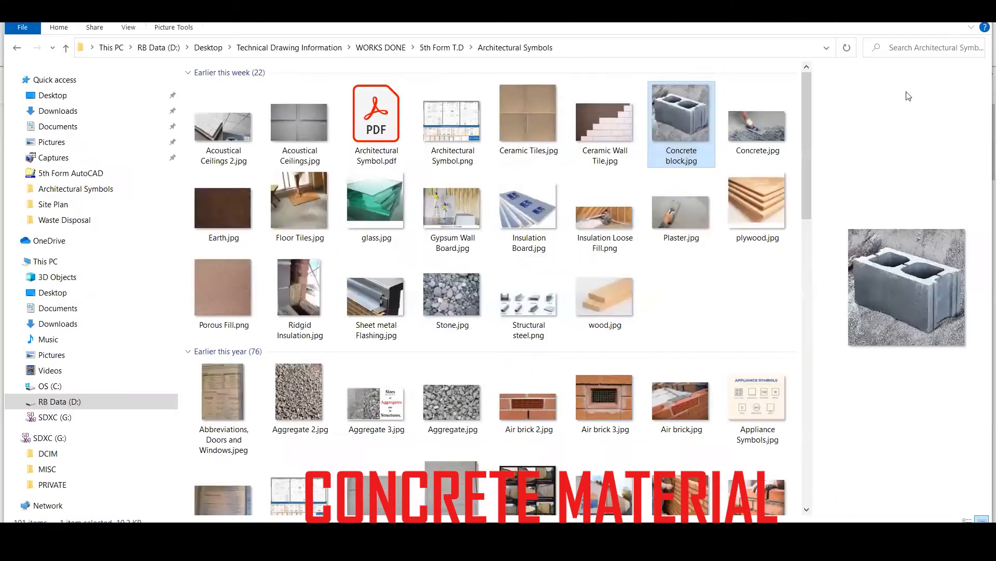
click(778, 119)
double_click(778, 119)
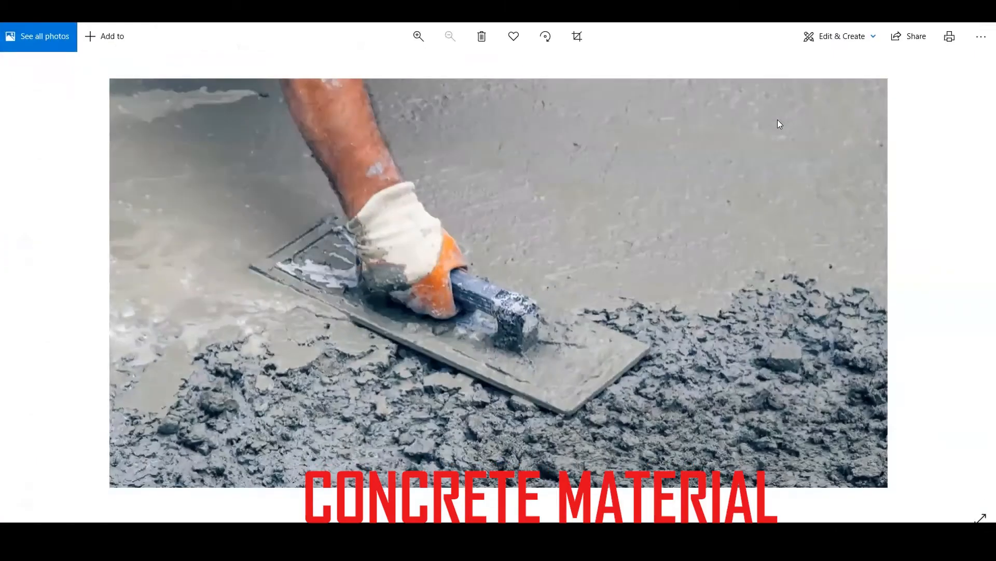
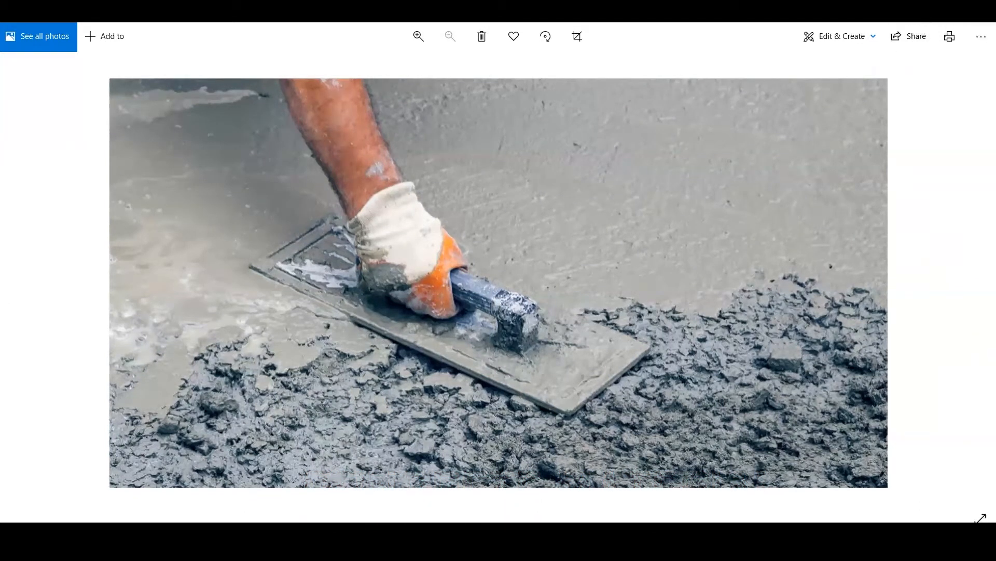
click(981, 12)
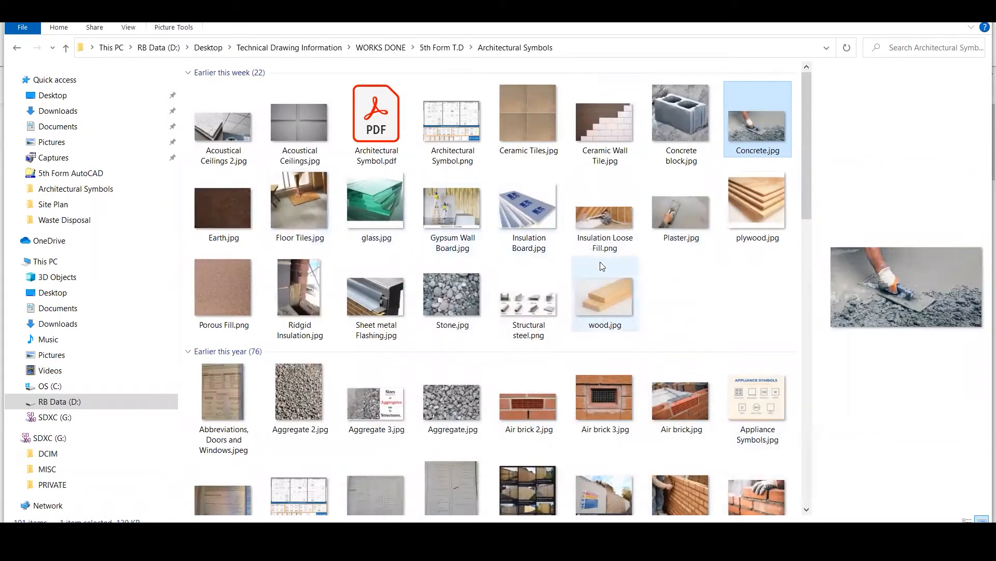
View Reinforced-Concrete 3.jpg from the Architectural Symbols folder and switch back to the symbols reference image beside the AutoCAD drawing.
scroll(601, 265, down, 3)
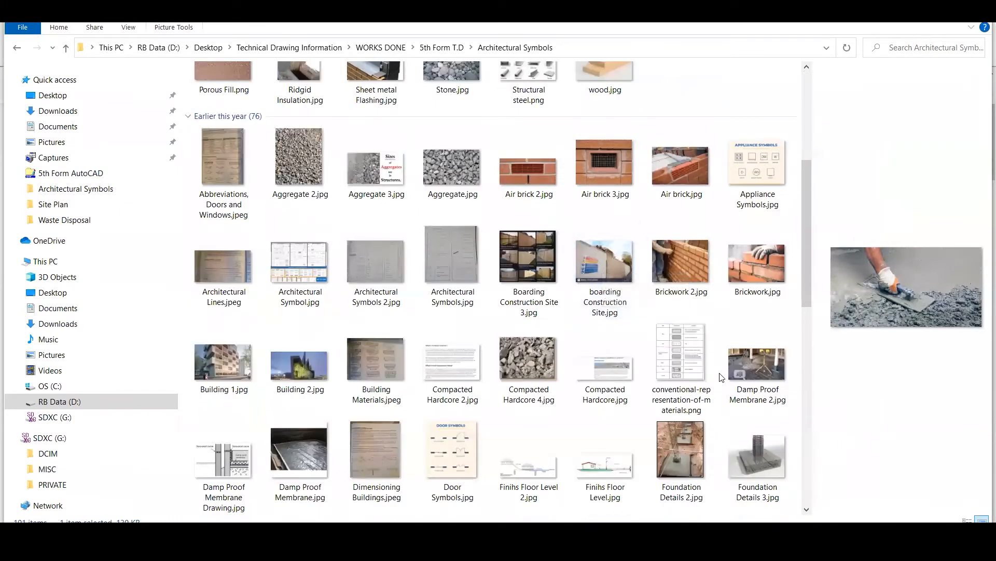
scroll(722, 377, down, 3)
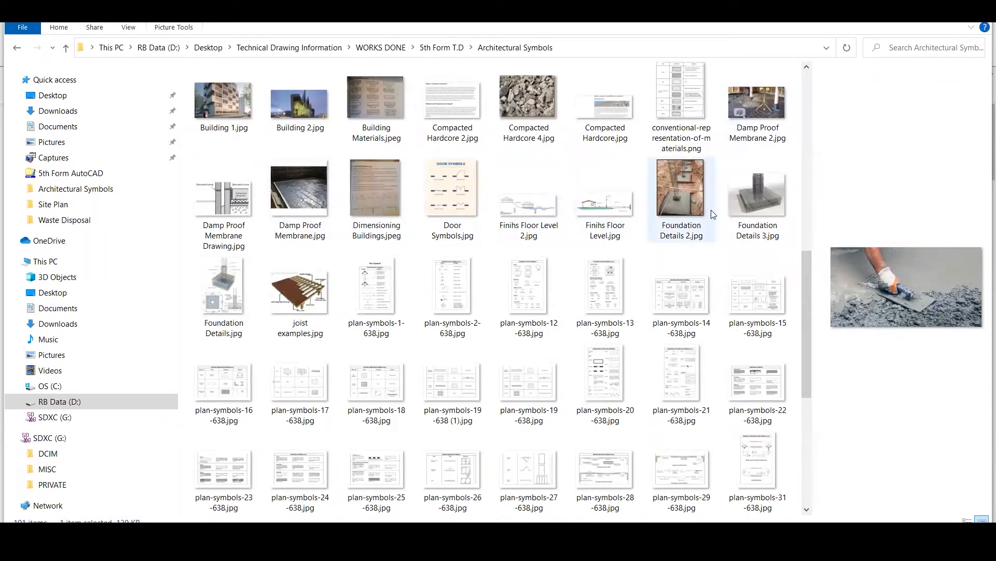
scroll(714, 214, down, 3)
double_click(538, 279)
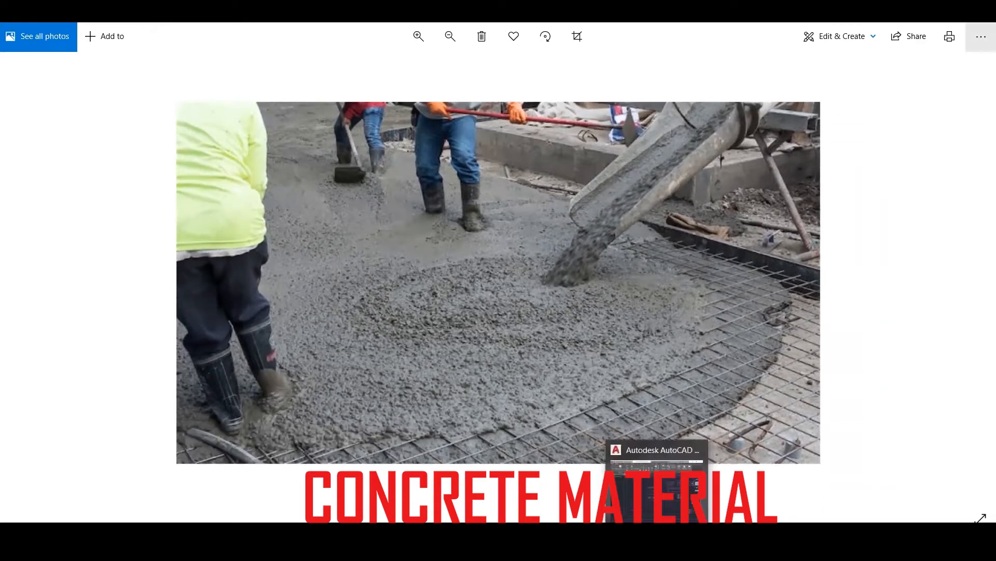
key(alt+F4)
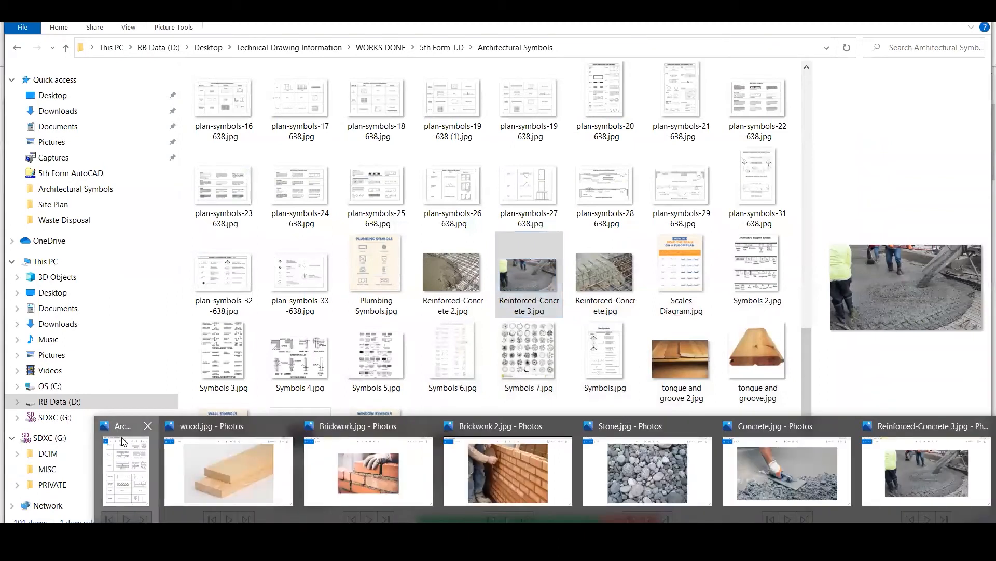
click(123, 442)
key(alt+Tab)
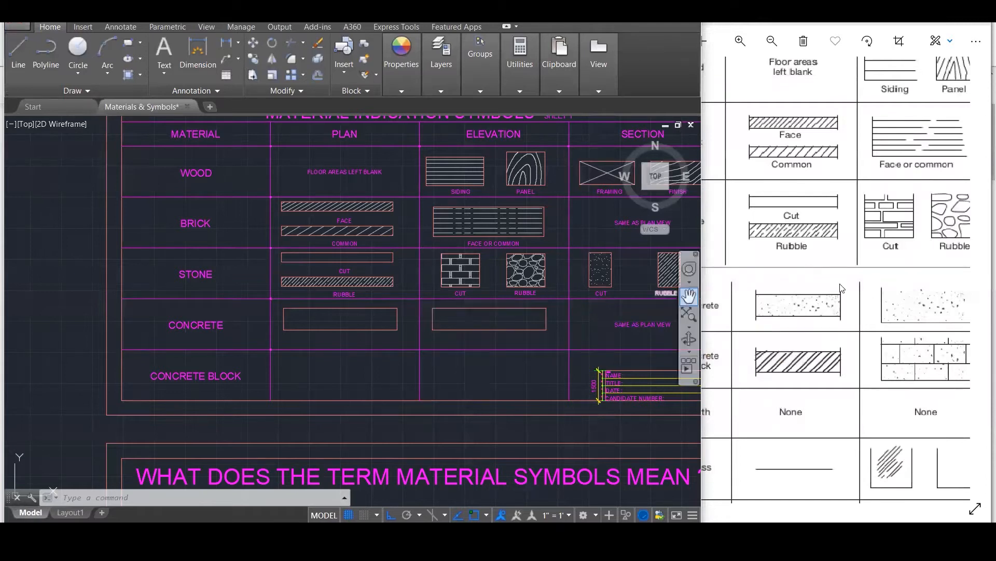
click(802, 312)
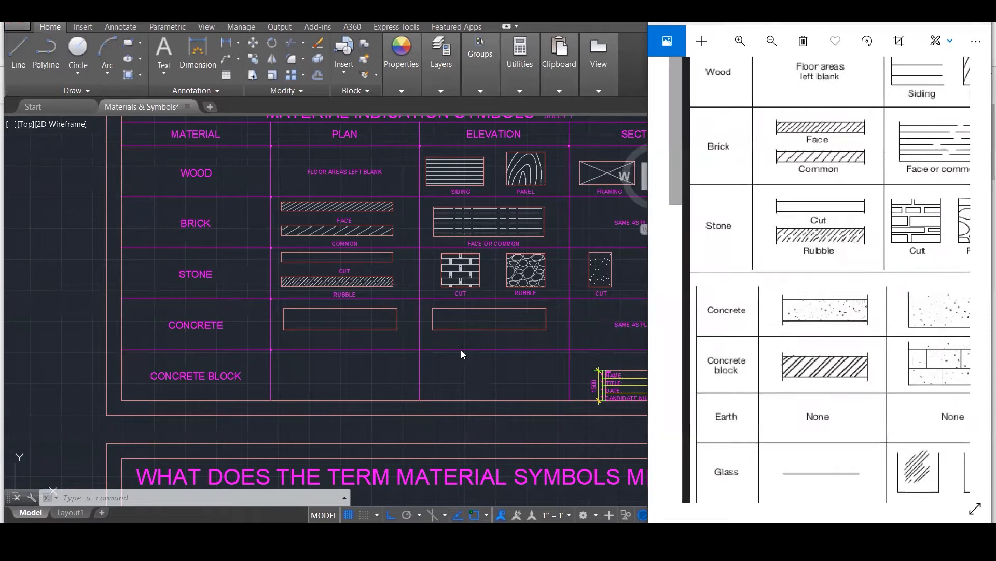
Hatch the plan and elevation rectangles of the Concrete row together with a solid fill.
click(331, 327)
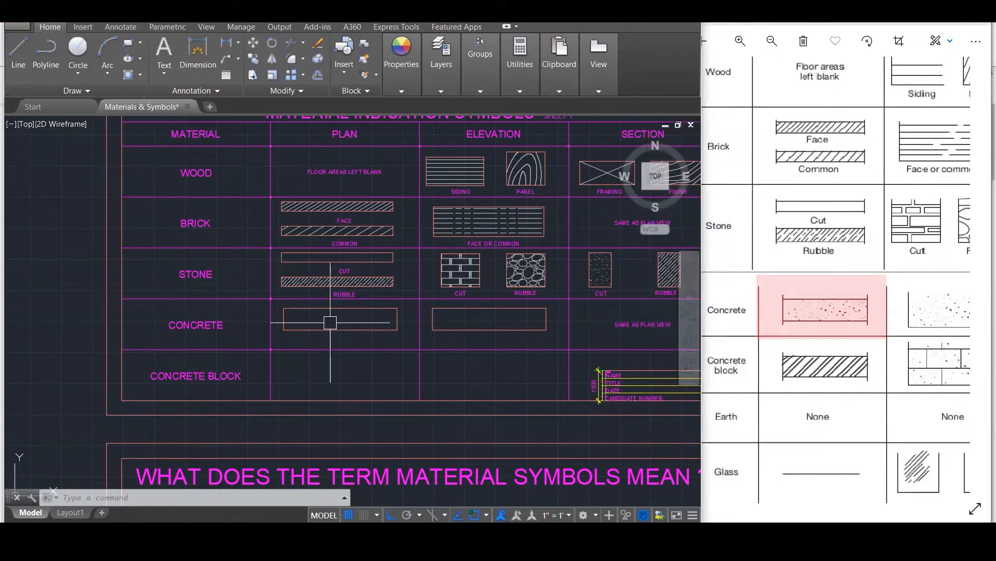
key(Escape)
key(Escape)
key(Escape)
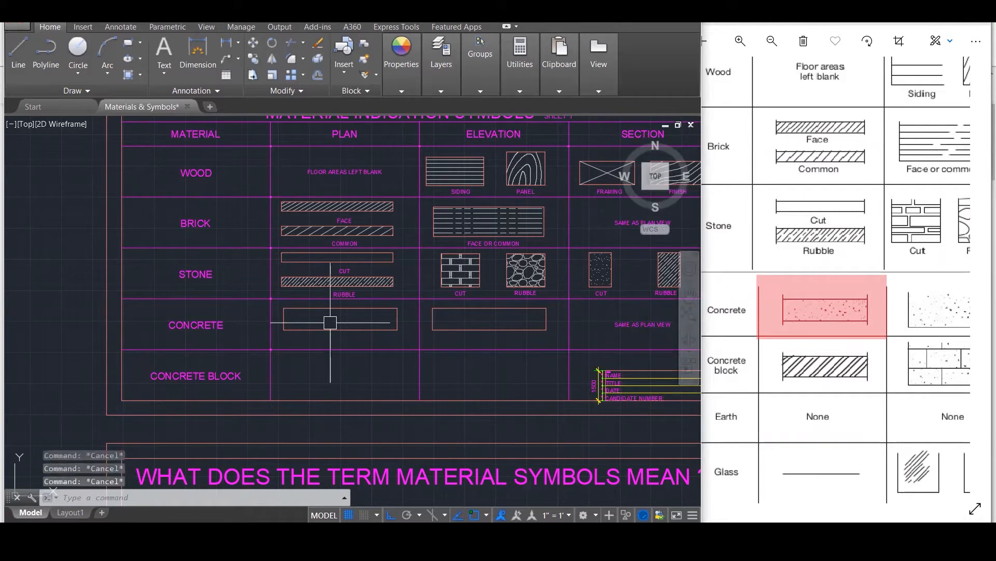
text(h)
key(Return)
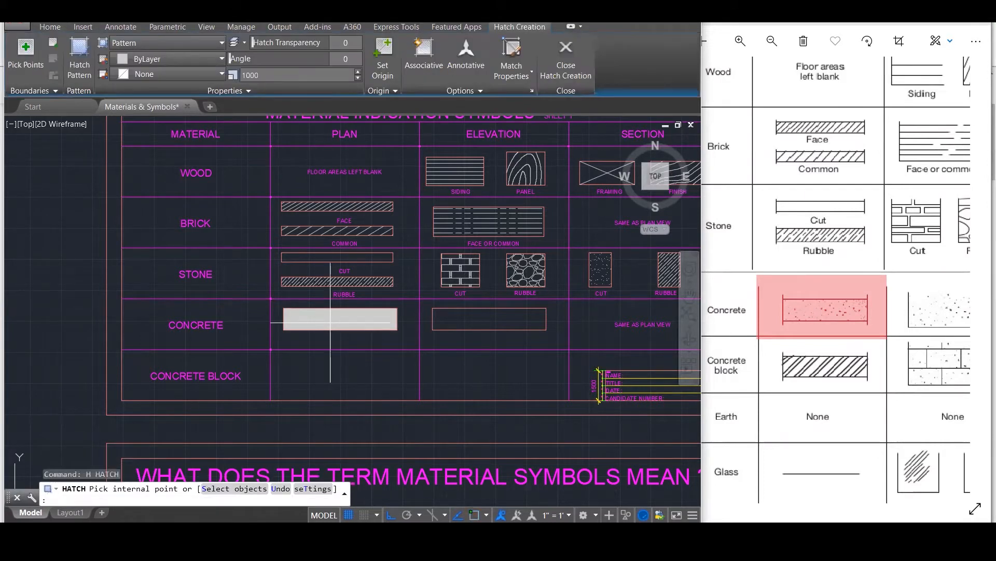
click(339, 318)
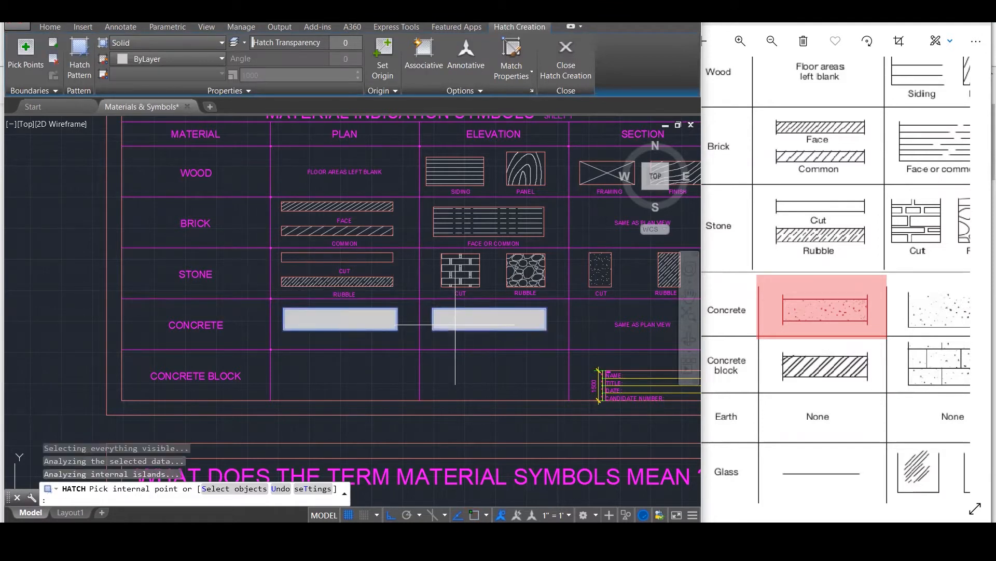
click(552, 62)
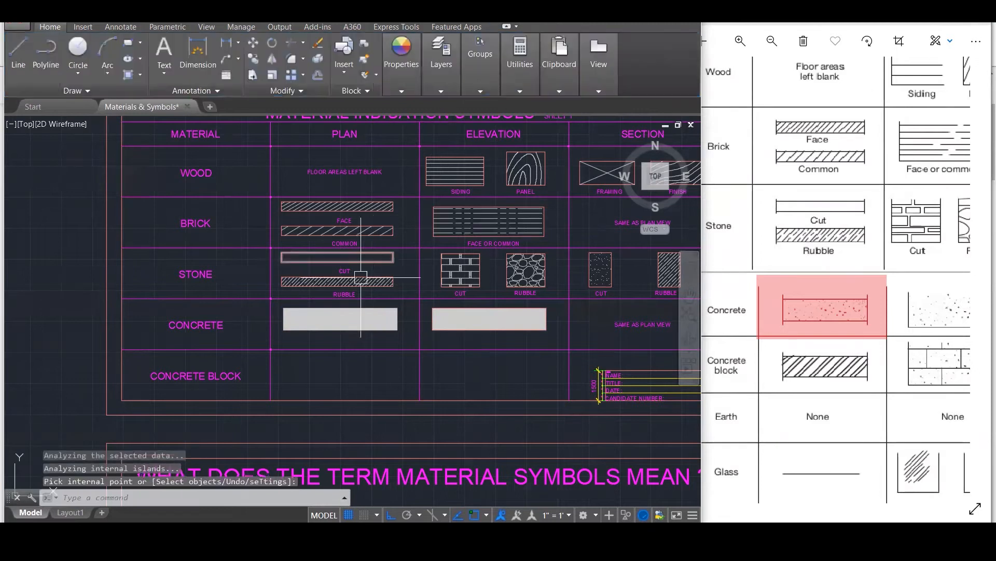
Change the hatch in the Concrete row's plan and elevation rectangles to the AR-CONC pattern at scale 100.
click(321, 317)
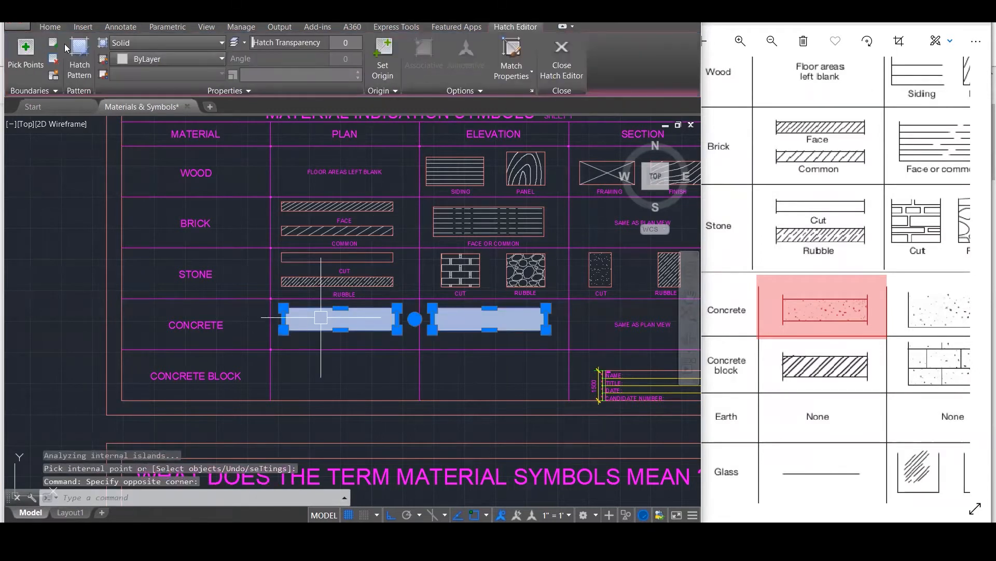
click(80, 55)
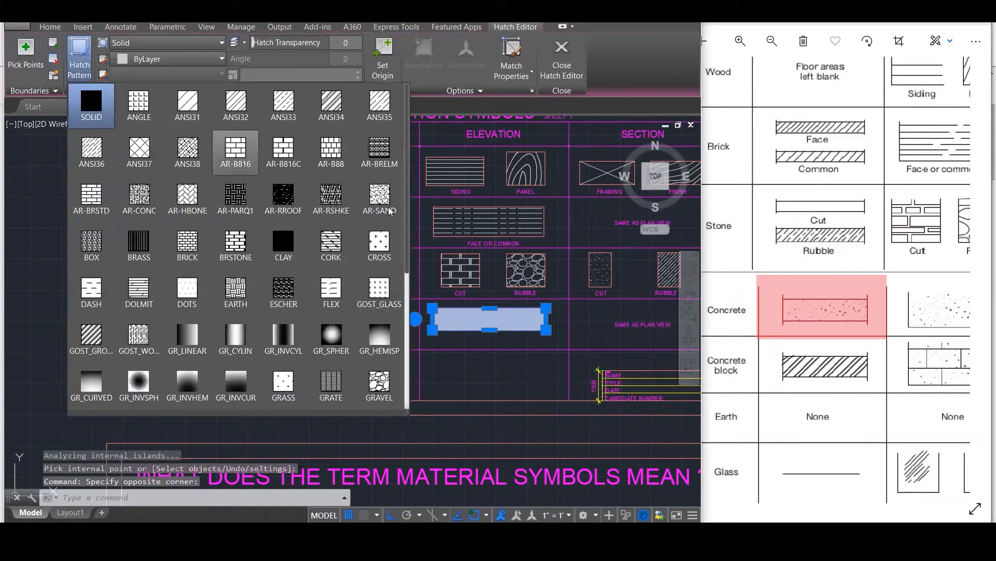
click(389, 211)
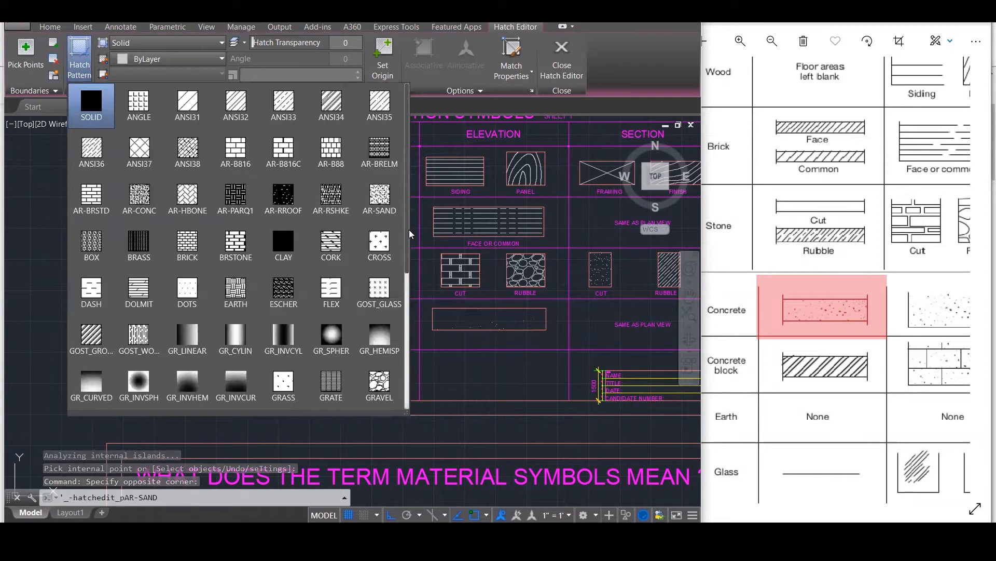
click(139, 192)
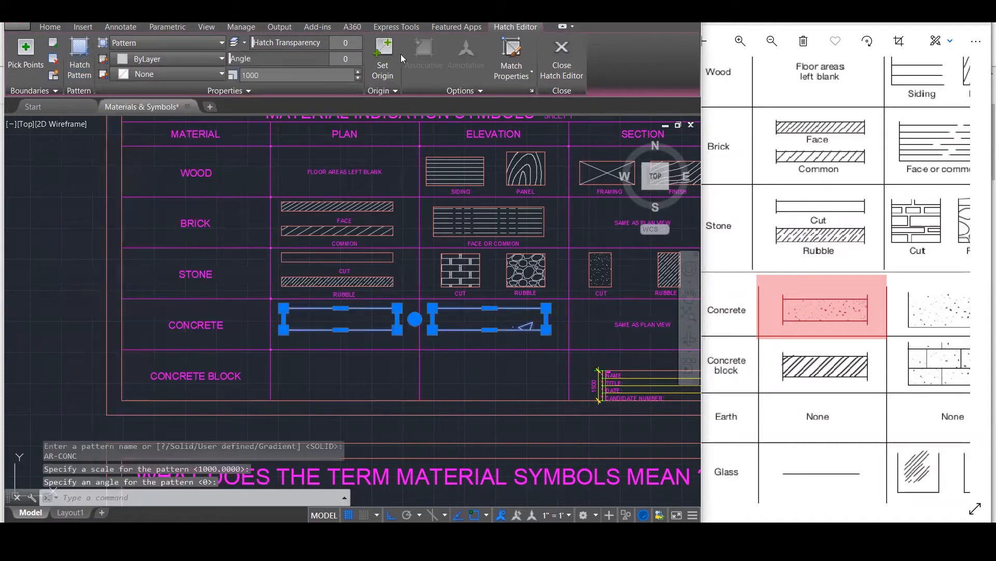
click(295, 77)
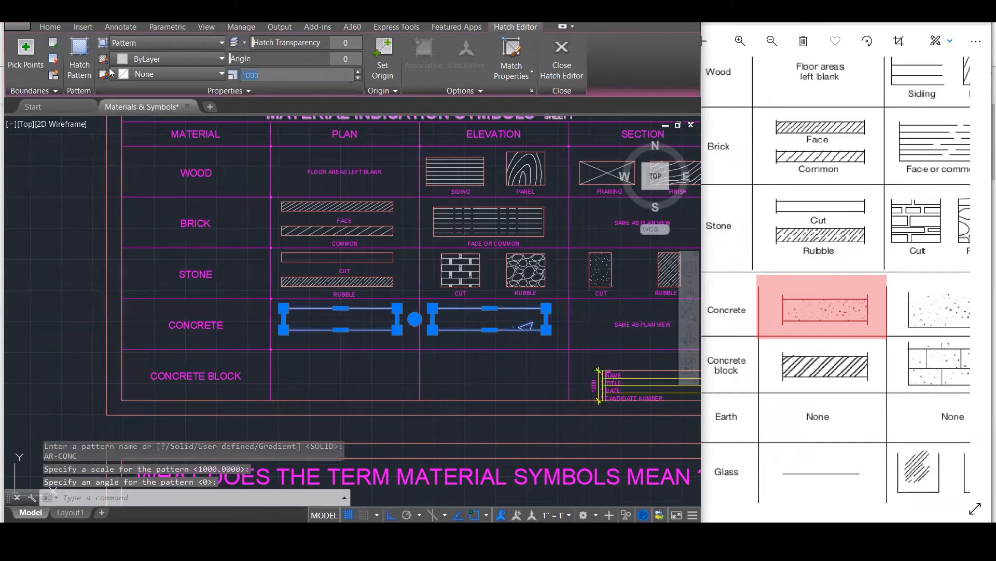
text(100)
key(Return)
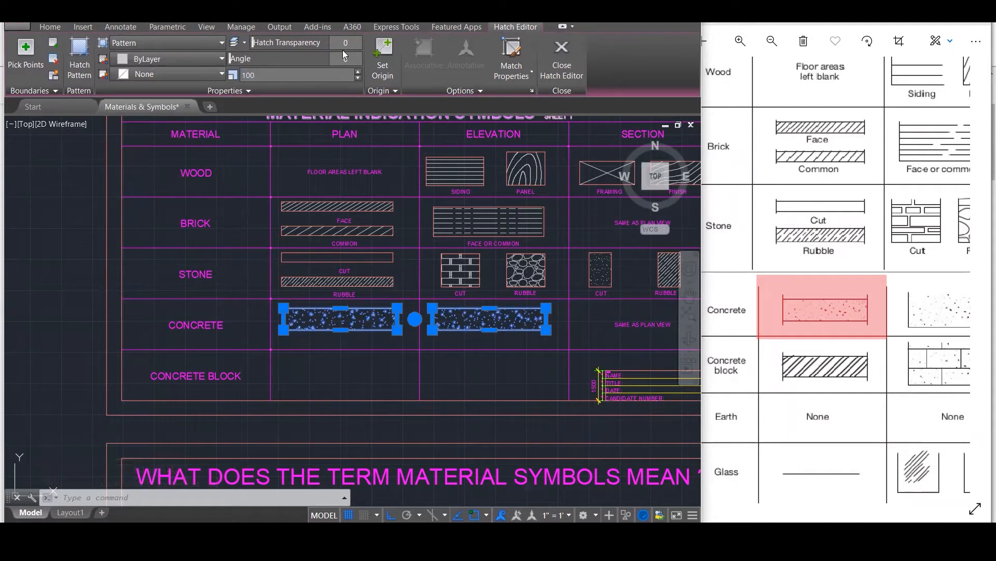
click(562, 57)
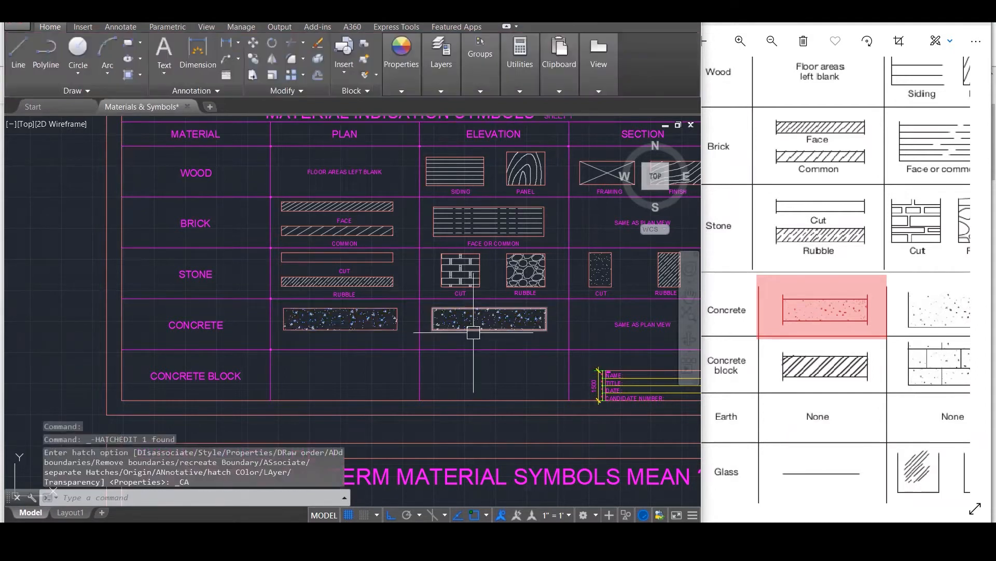
scroll(369, 331, down, 2)
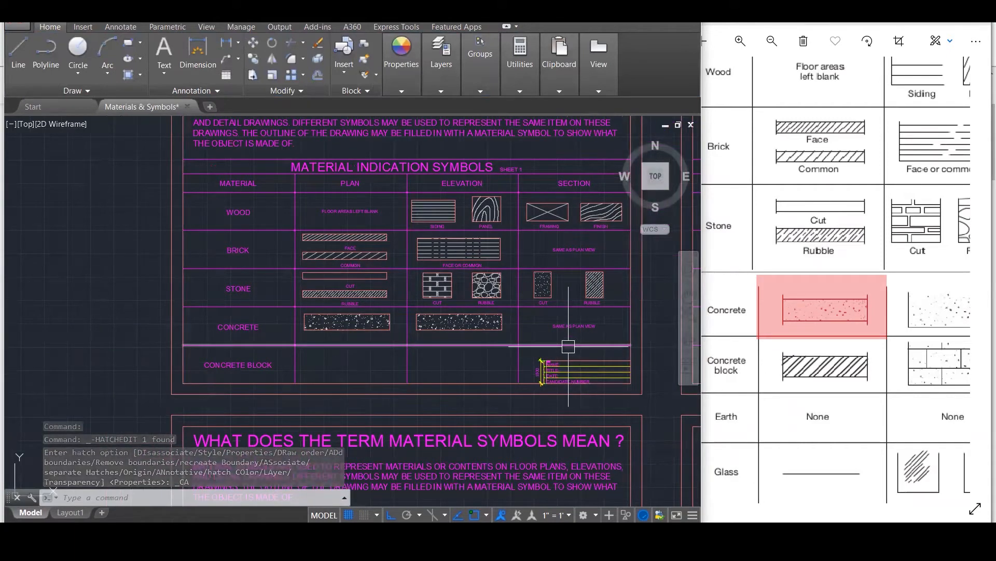
drag(839, 310, 979, 283)
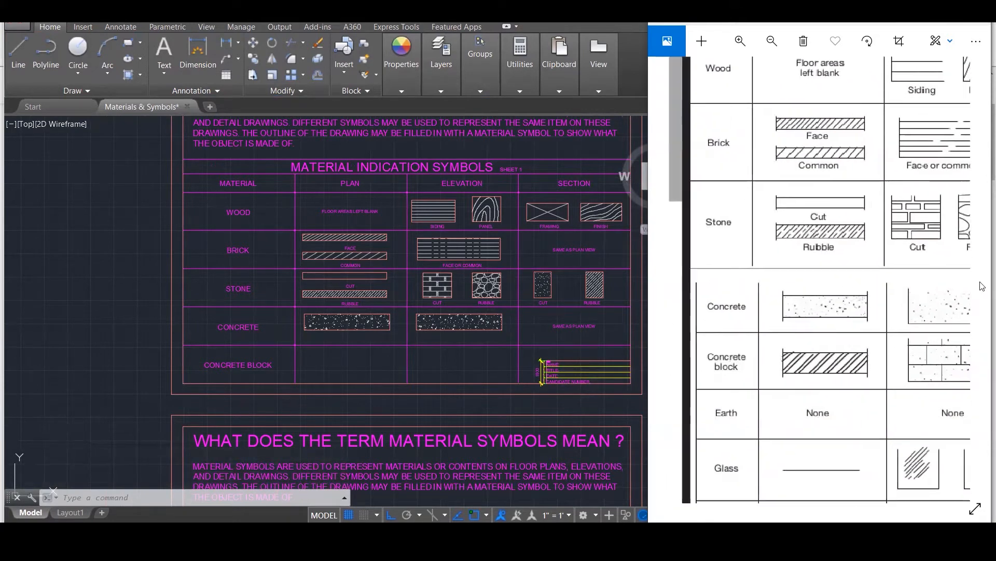
Check the Concrete block row in the reference image and view Concrete block.jpg from the Architectural Symbols folder.
scroll(866, 396, up, 2)
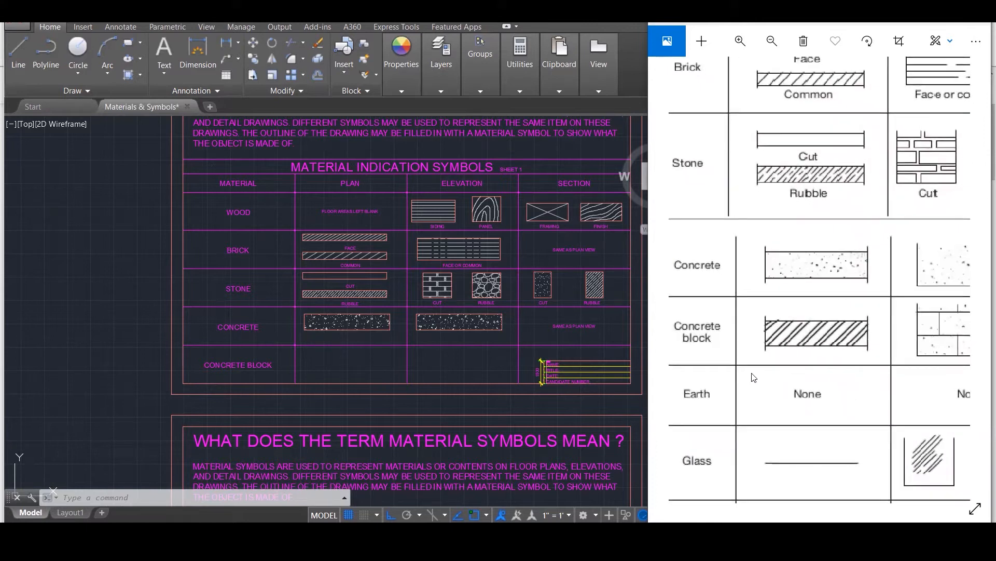
drag(704, 352, 718, 347)
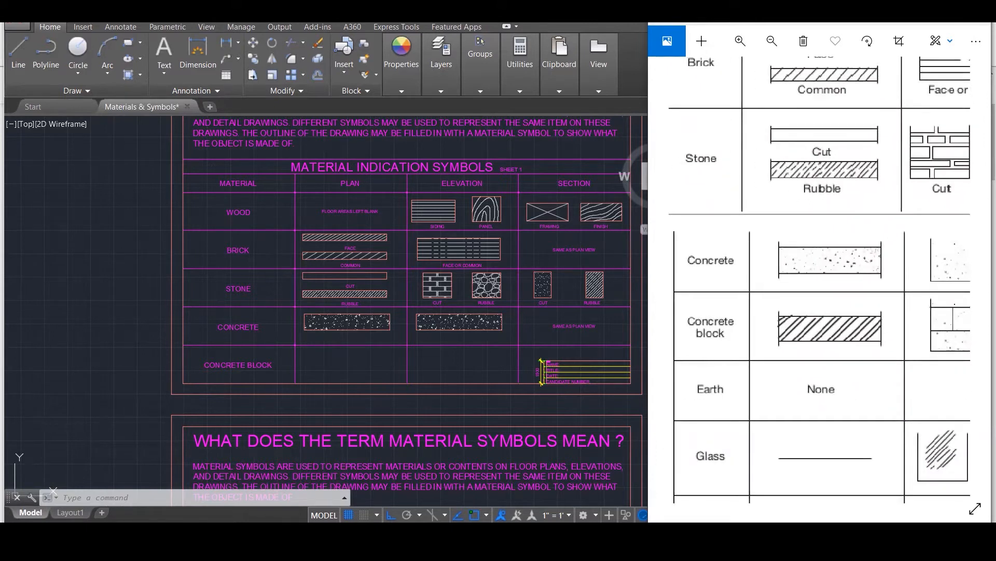
mouse_move(545, 541)
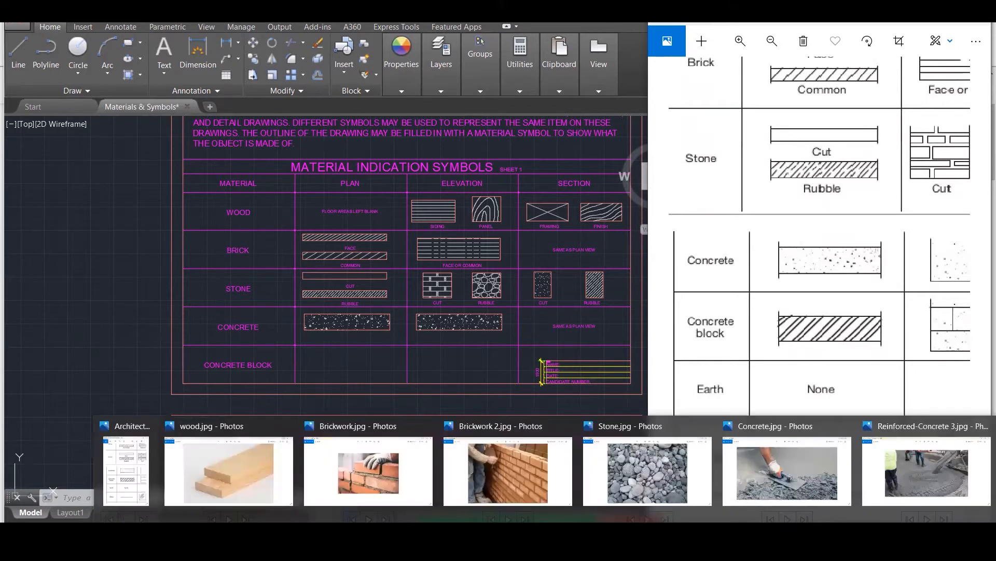
click(368, 541)
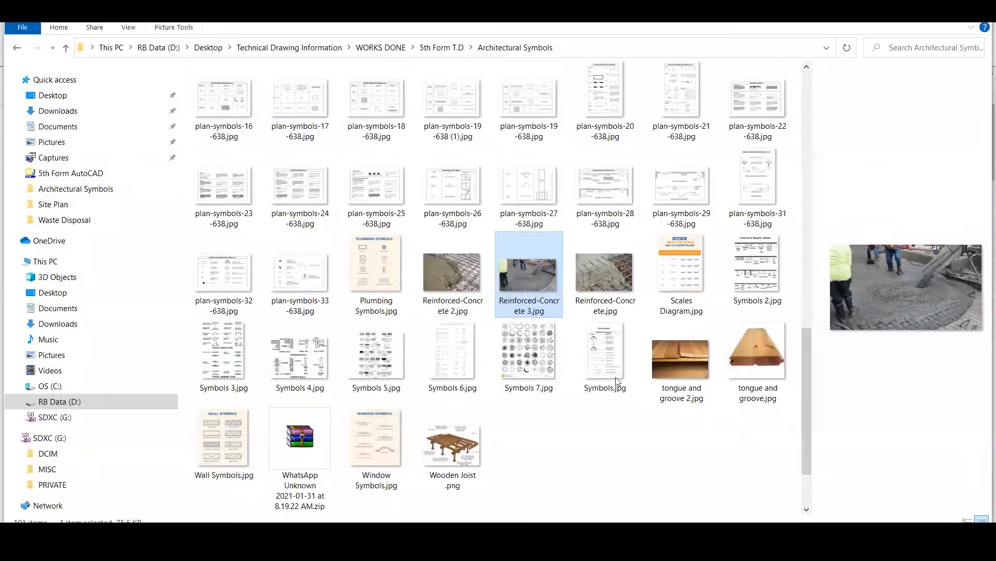
scroll(633, 311, up, 15)
click(696, 134)
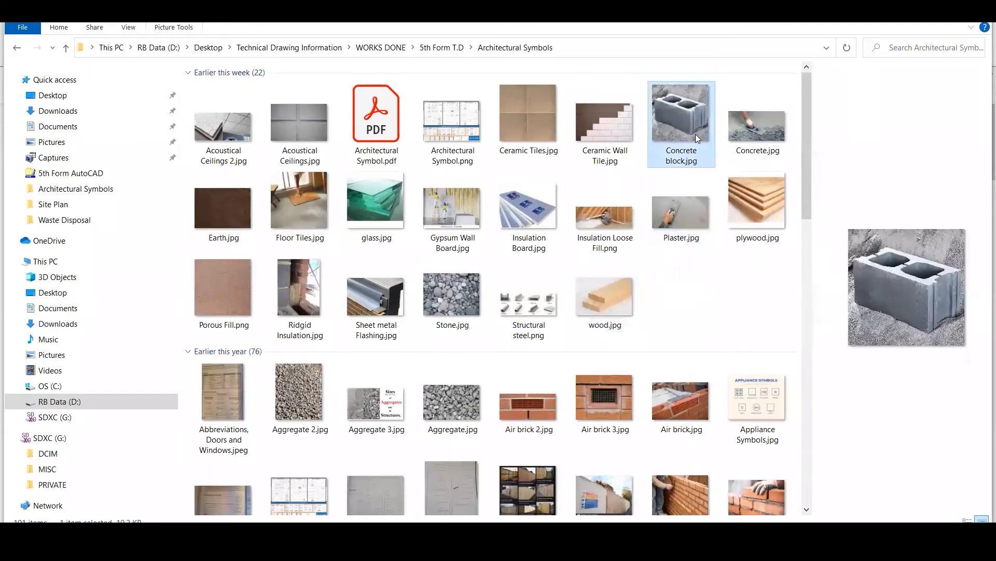
double_click(696, 134)
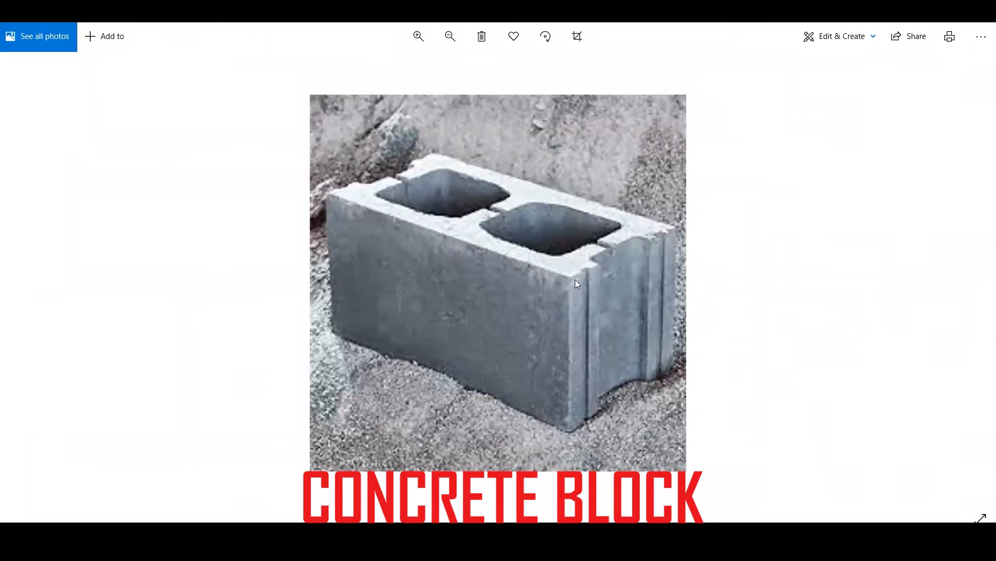
scroll(577, 277, down, 4)
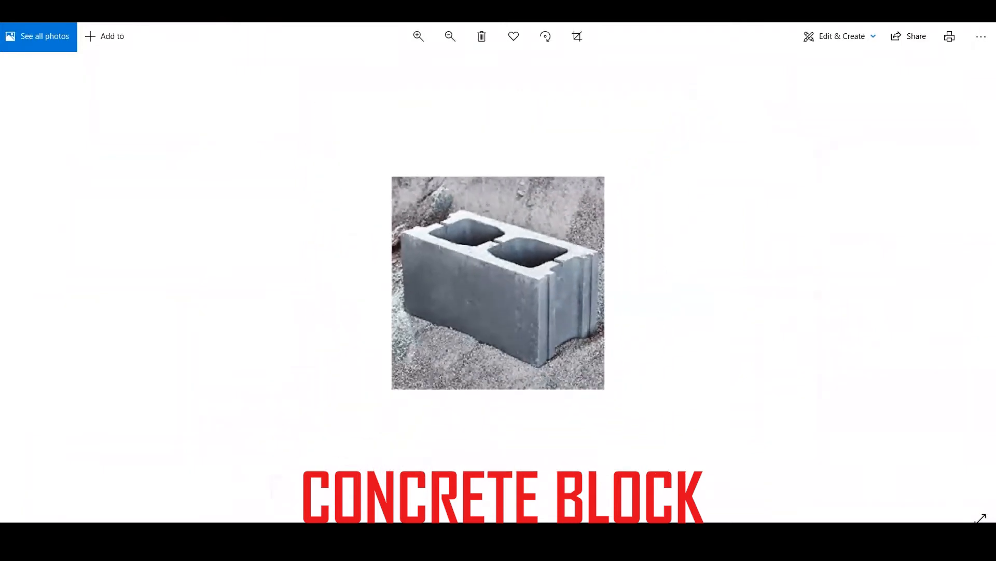
click(982, 12)
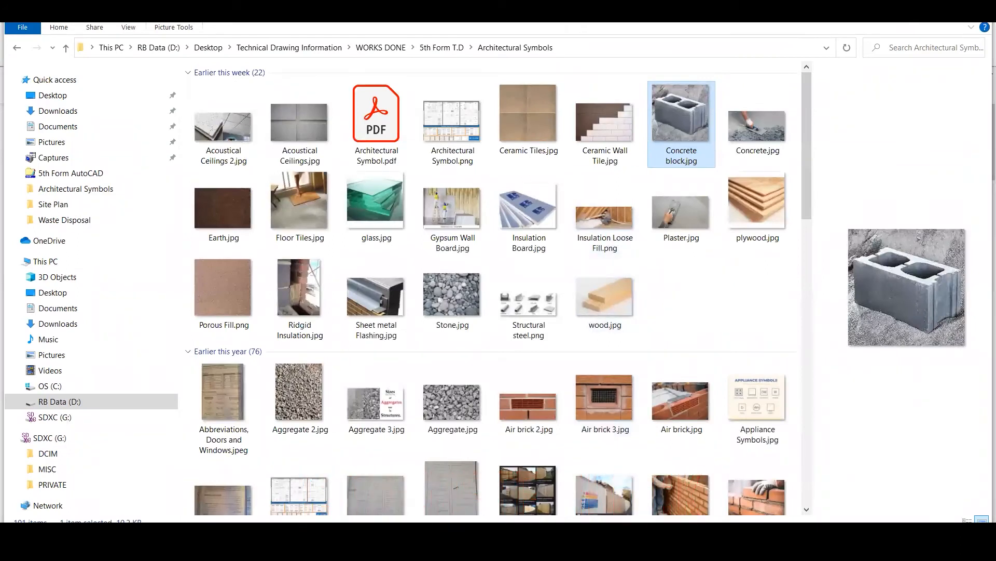
Switch back to AutoCAD with the symbols reference image beside it and examine the reference's Concrete block row.
key(alt+Tab)
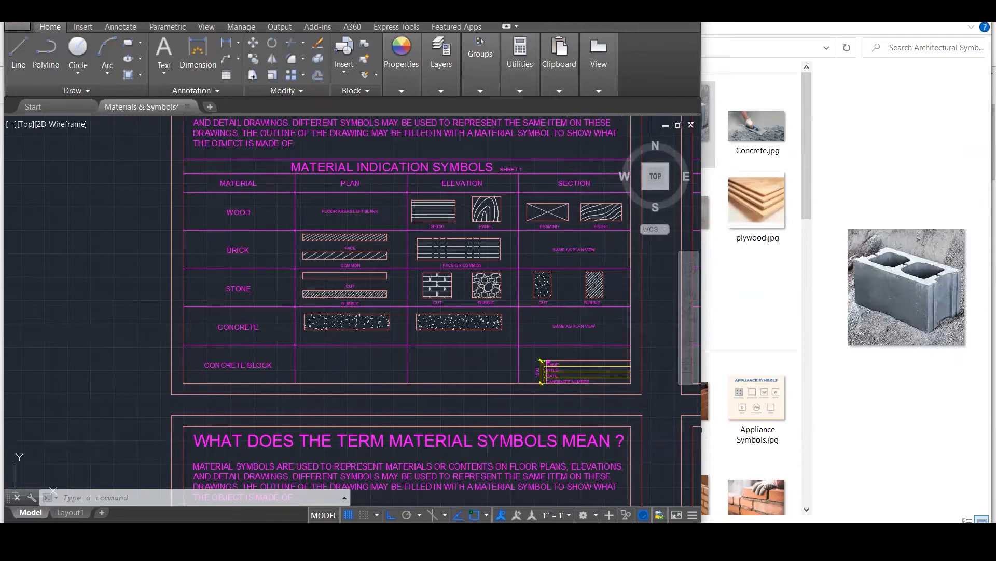
mouse_move(597, 548)
click(42, 462)
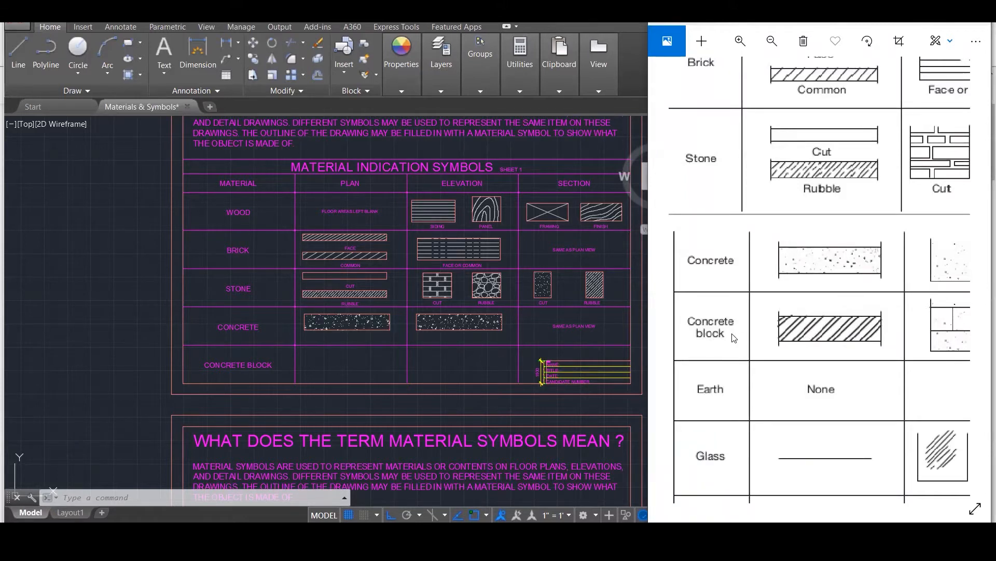
scroll(791, 346, down, 5)
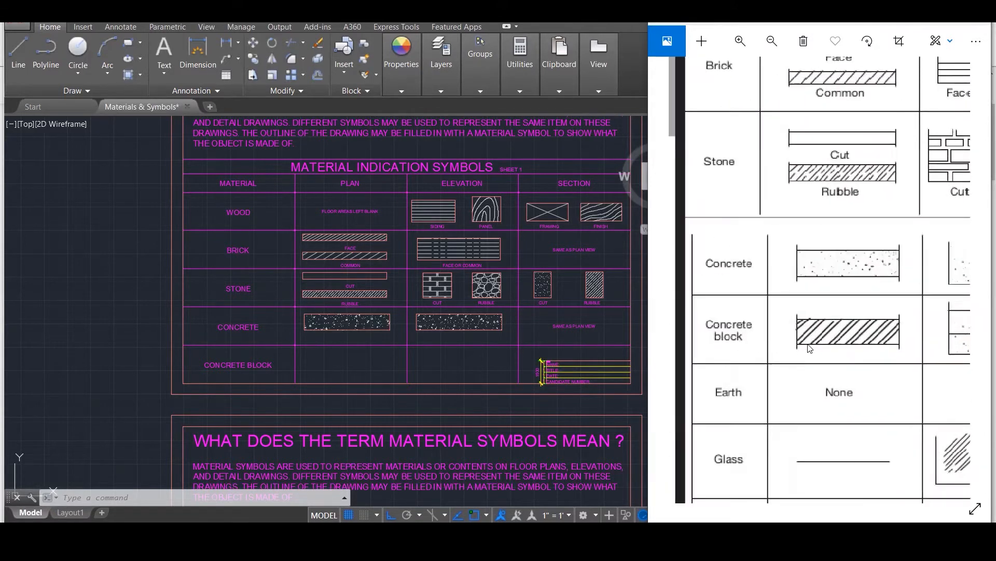
scroll(808, 344, down, 1)
mouse_move(811, 346)
mouse_down()
mouse_move(706, 340)
mouse_move(800, 337)
mouse_up()
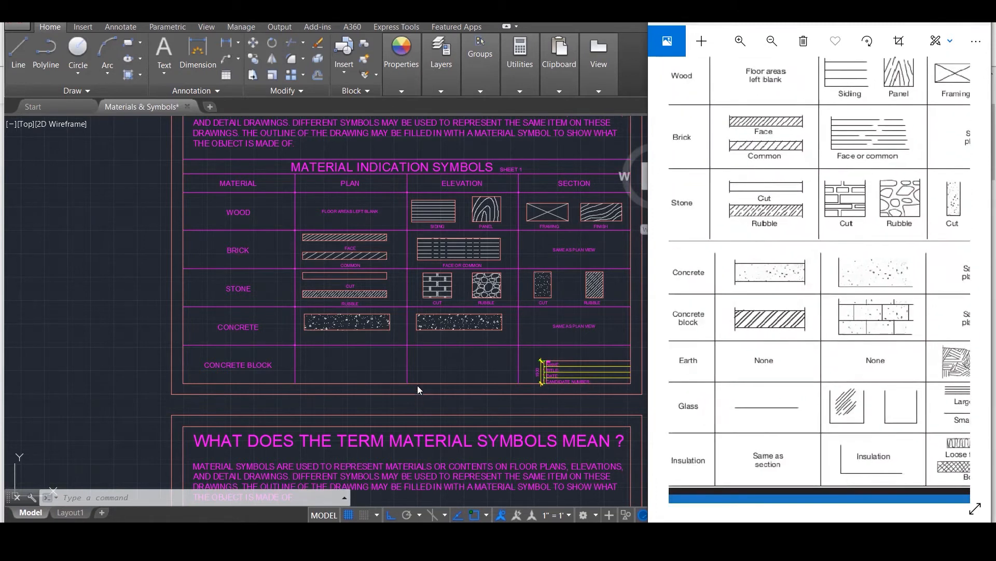
Delete the title block and its dimension from the section cell of the Concrete Block row.
click(415, 365)
scroll(597, 382, up, 4)
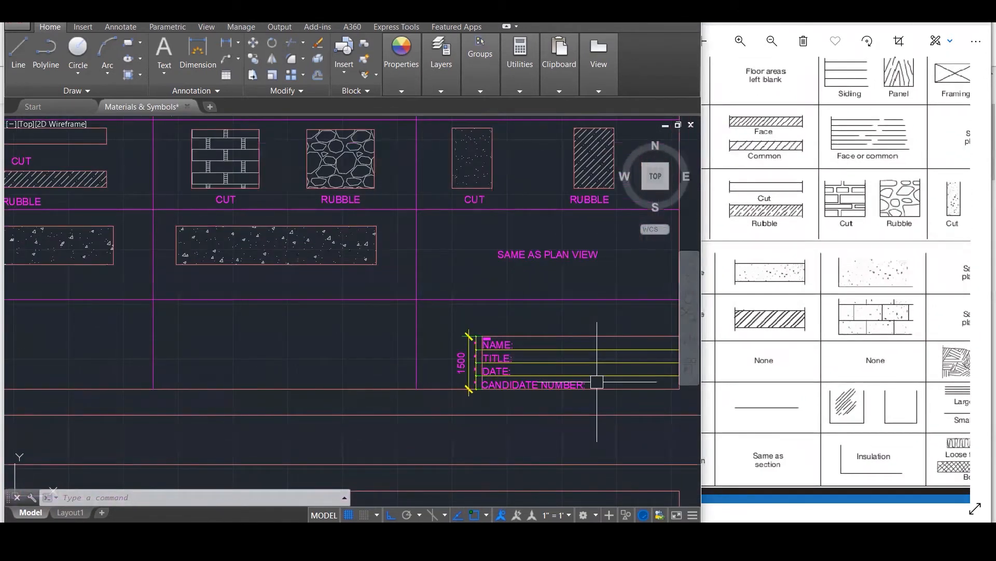
scroll(597, 382, down, 2)
click(458, 331)
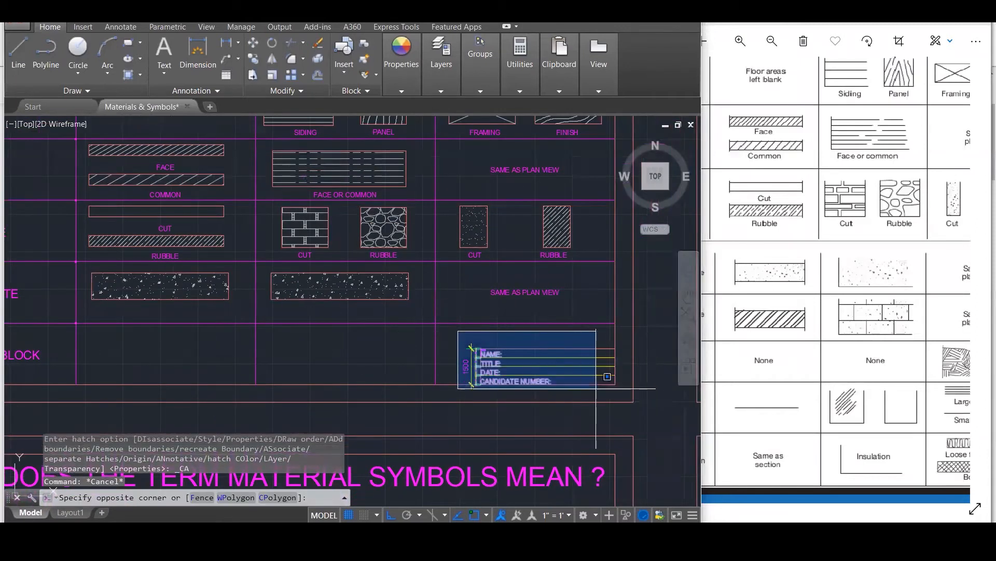
click(625, 390)
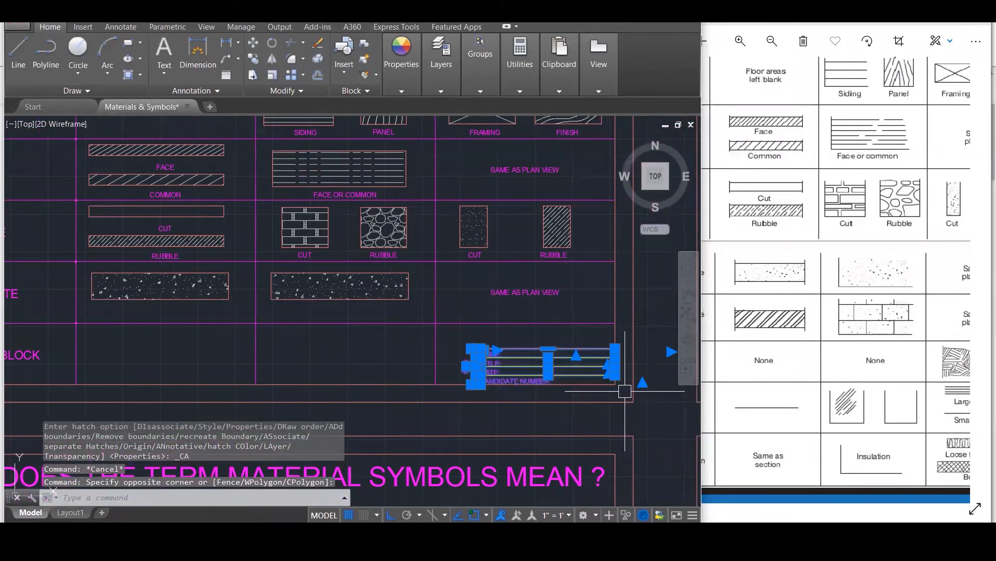
key(Delete)
scroll(615, 386, down, 2)
key(Escape)
key(Escape)
Copy the "SAME AS PLAN VIEW" text from the Concrete row's section cell one row down into the Concrete Block row.
click(547, 317)
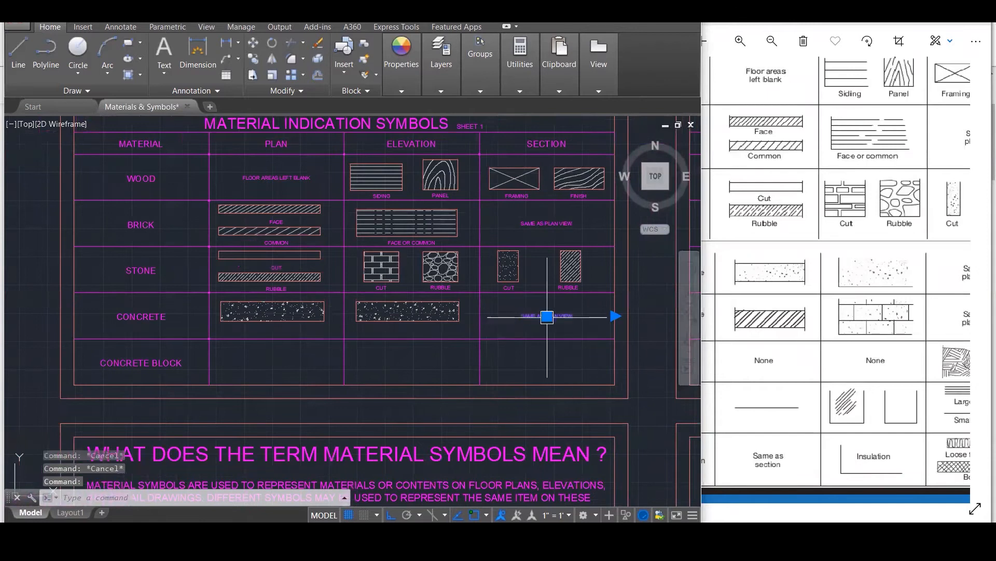
text(co)
key(Return)
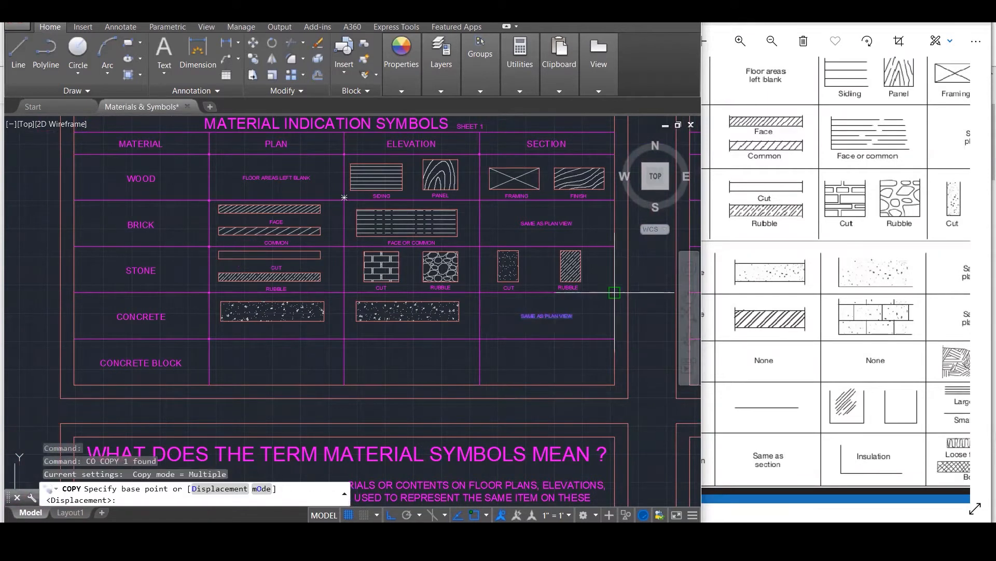
click(614, 293)
click(614, 338)
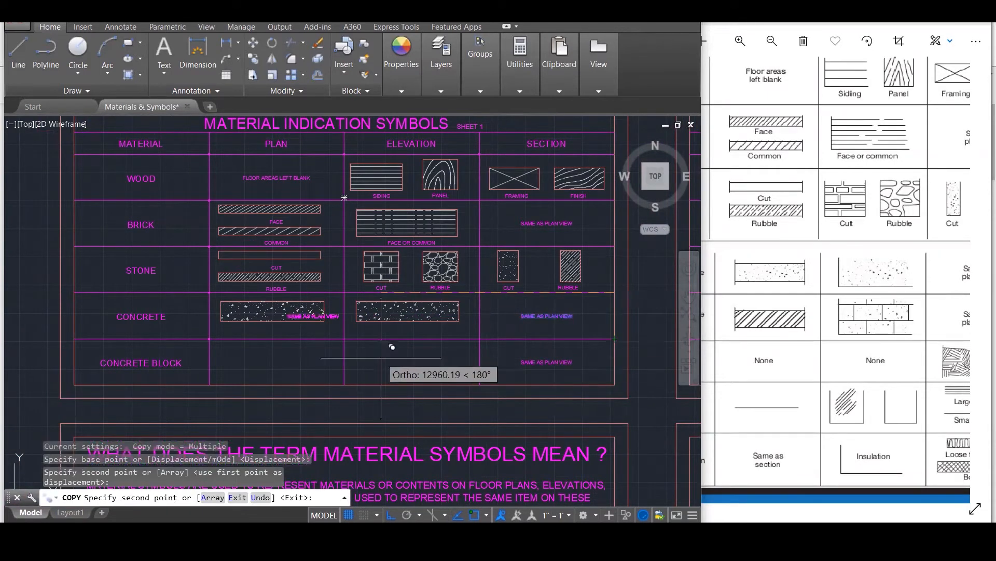
key(Escape)
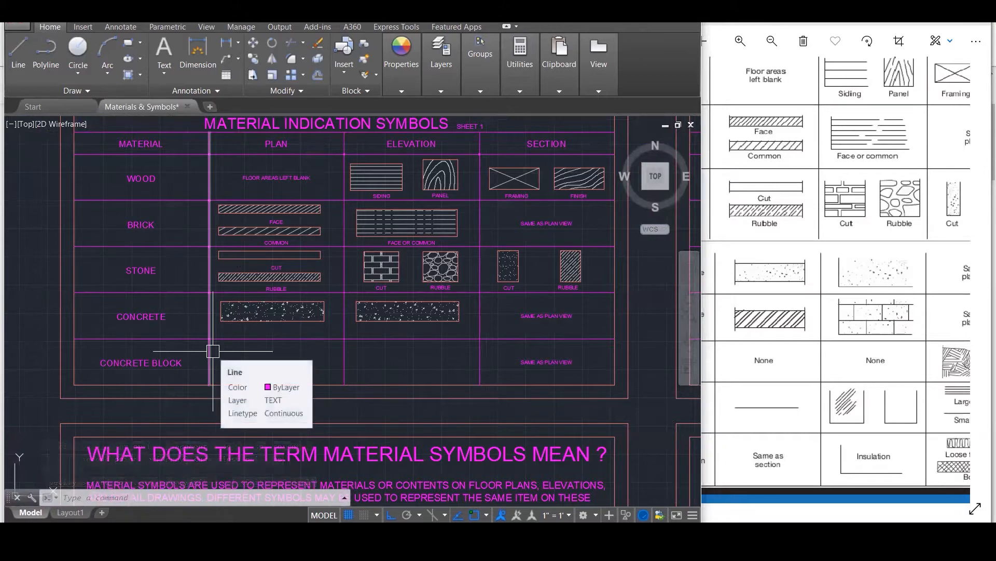
Copy the Concrete row's plan and elevation rectangles, without their hatch, one row down into the Concrete Block row.
scroll(212, 352, up, 1)
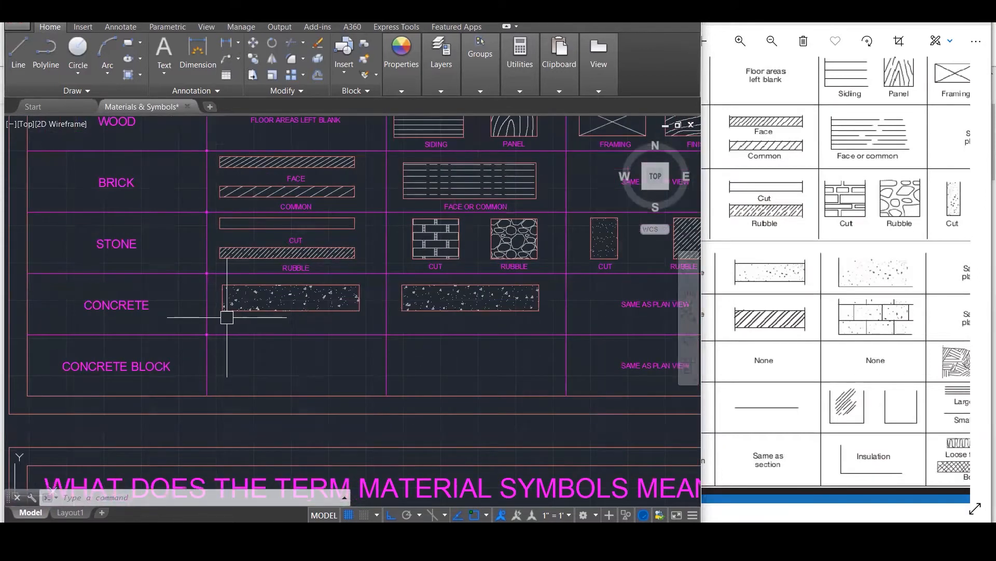
click(227, 314)
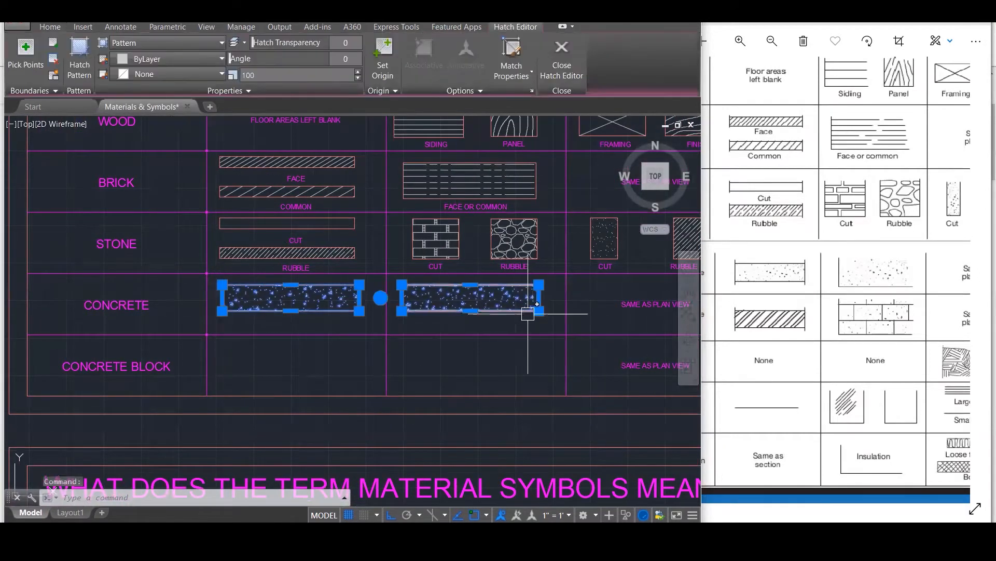
key(Escape)
scroll(386, 314, up, 1)
click(410, 313)
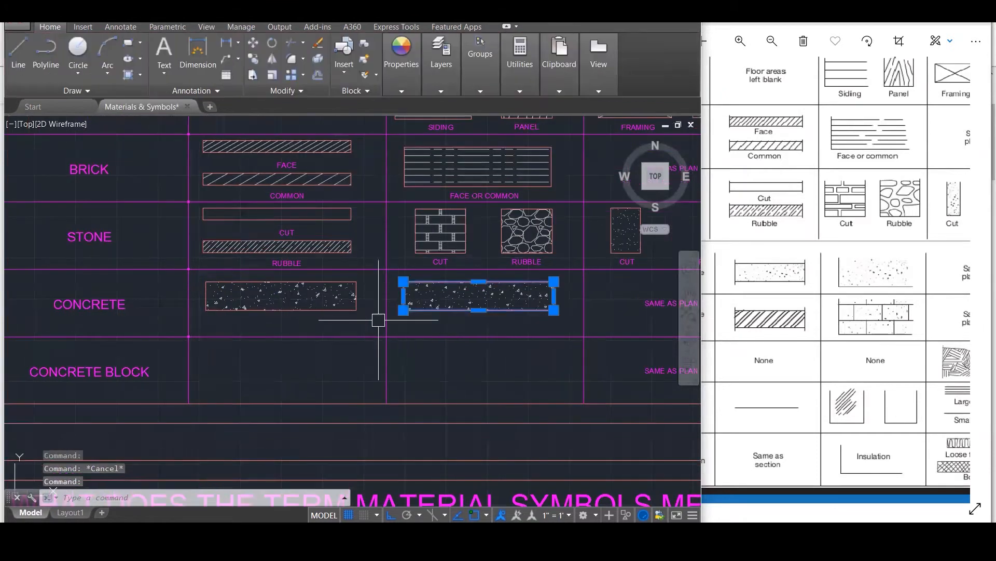
click(355, 312)
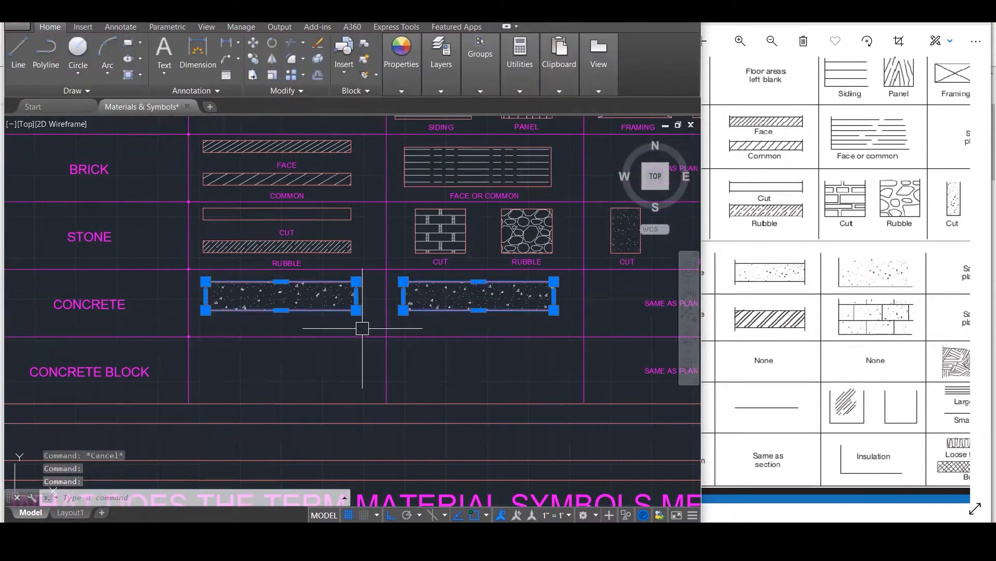
text(co)
key(Return)
click(188, 269)
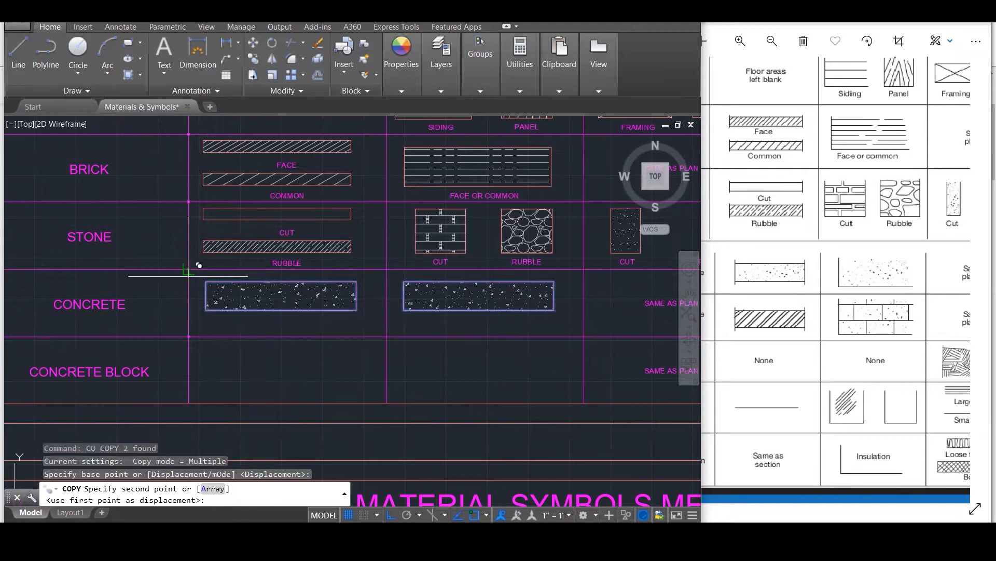
click(200, 337)
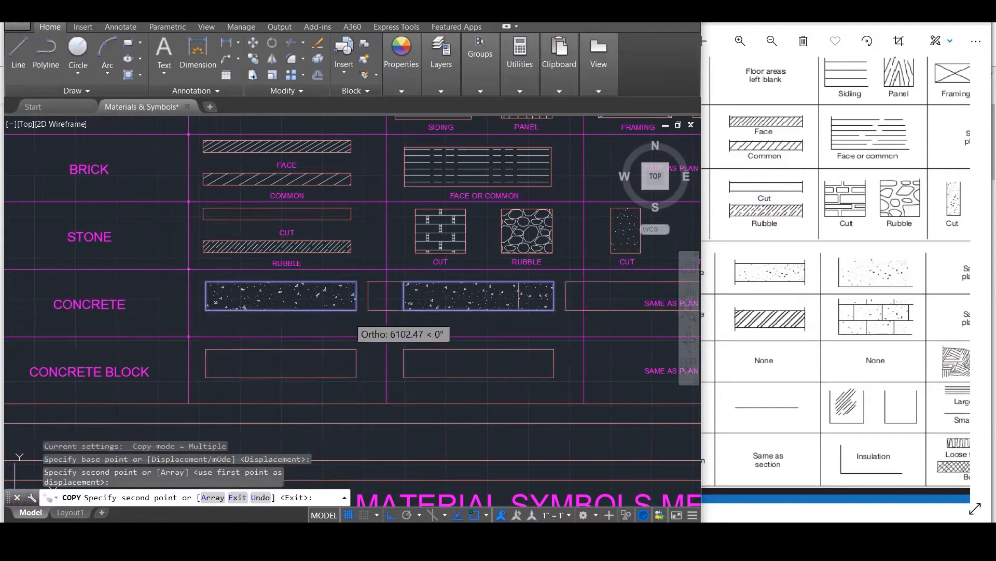
key(Escape)
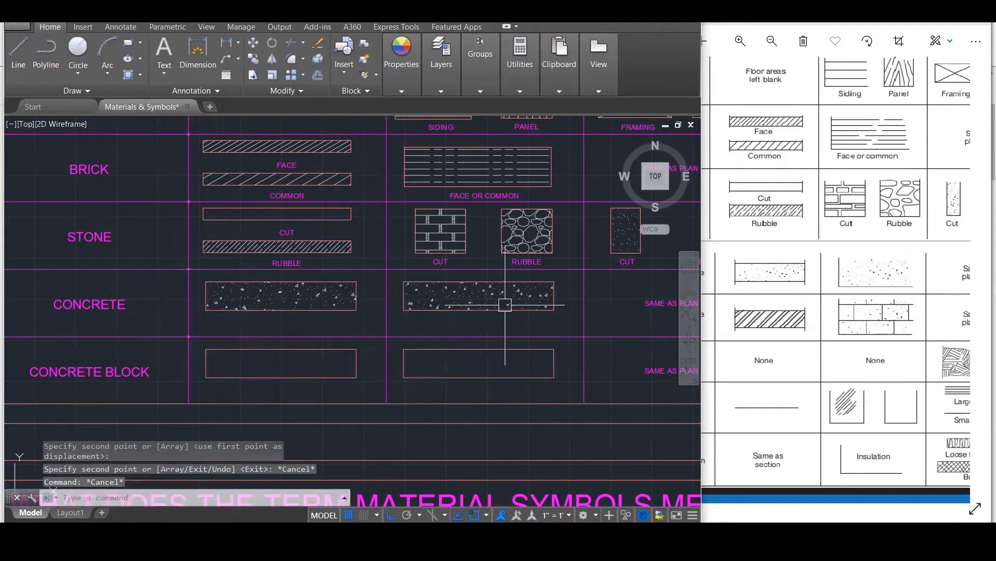
Check the concrete block plan symbol in the reference image and hatch the Concrete Block row's plan rectangle with a solid fill.
click(816, 318)
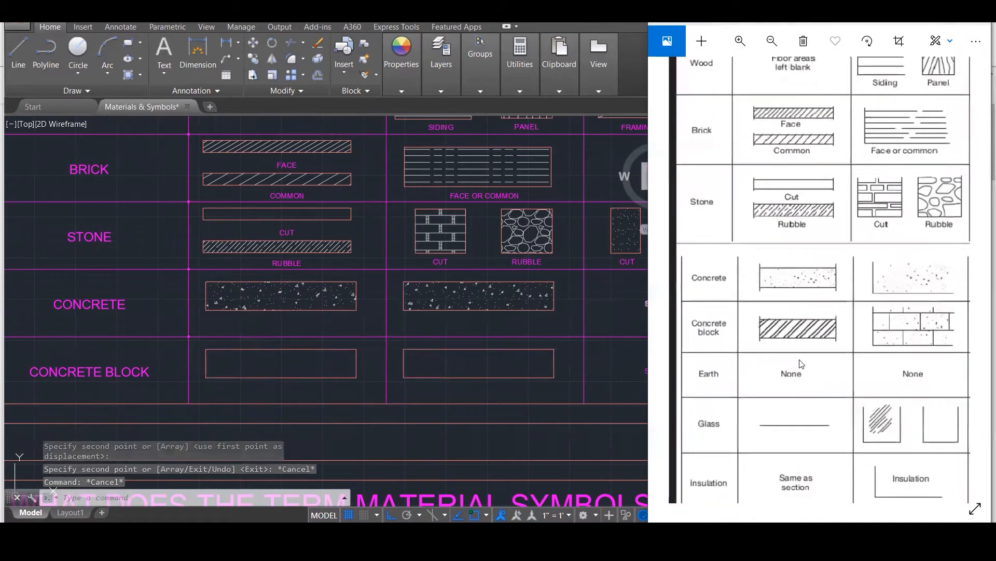
scroll(802, 360, up, 5)
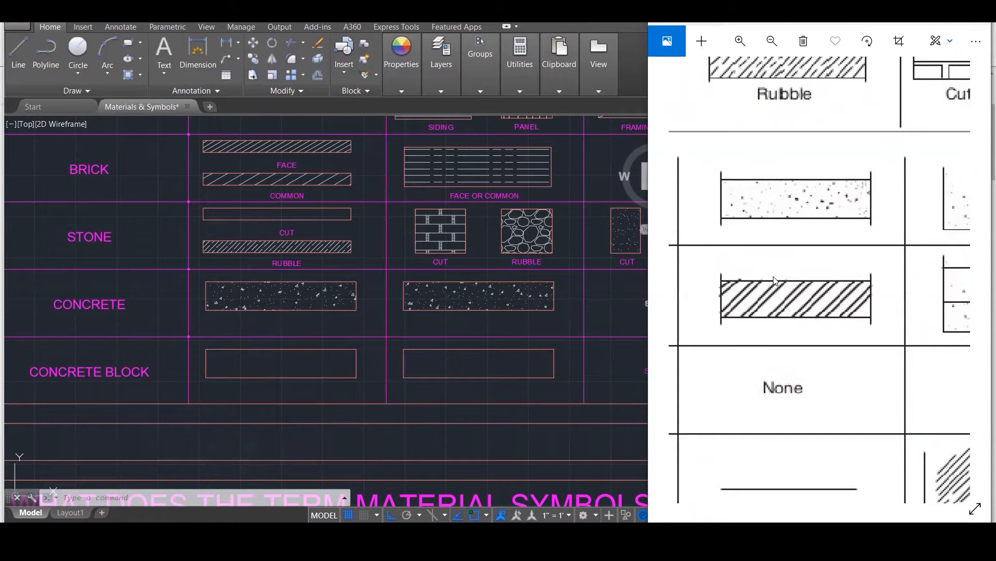
click(295, 365)
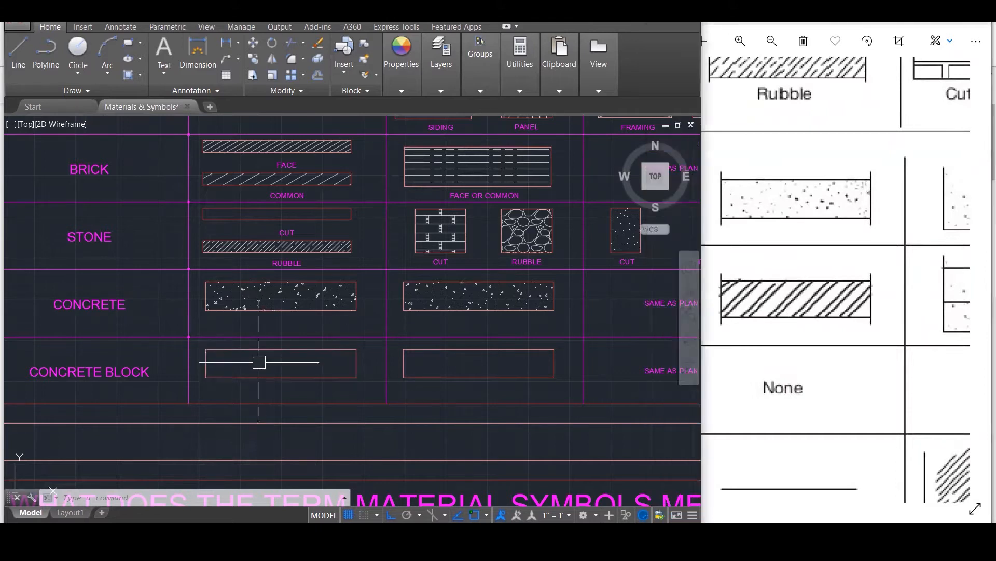
text(hatch)
key(Return)
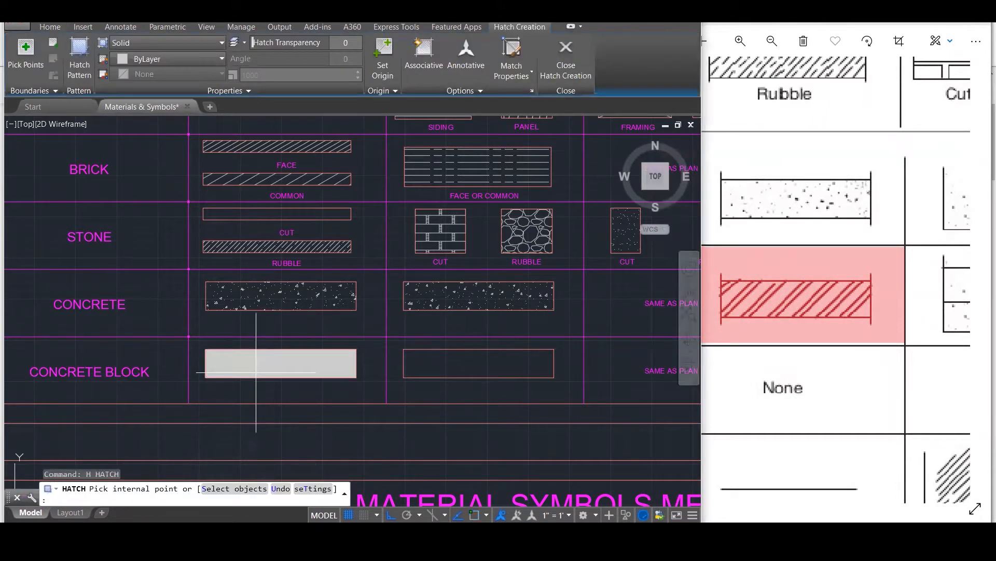
click(254, 369)
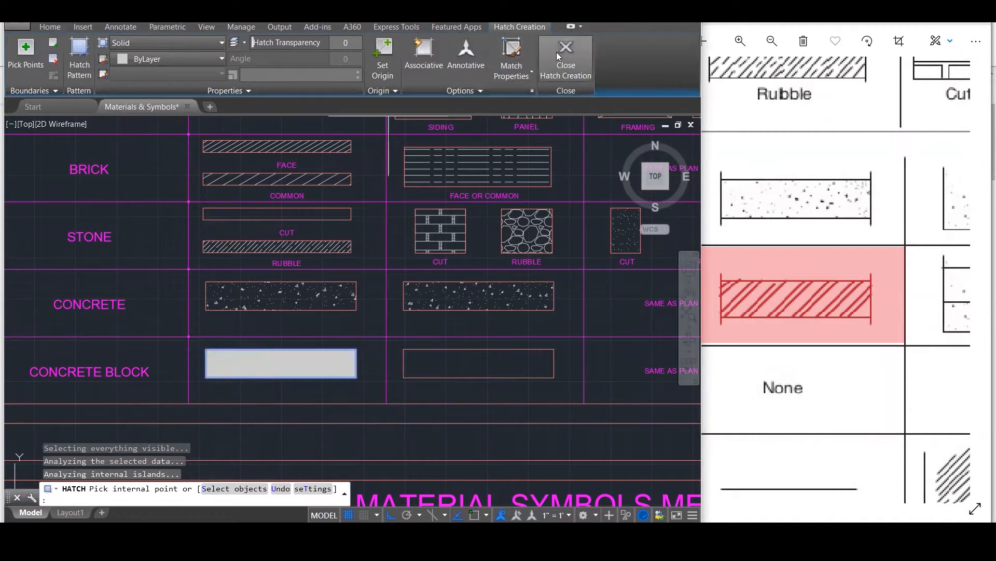
click(539, 76)
Change the hatch in the Concrete Block row's plan rectangle to the ANSI32 pattern.
click(278, 360)
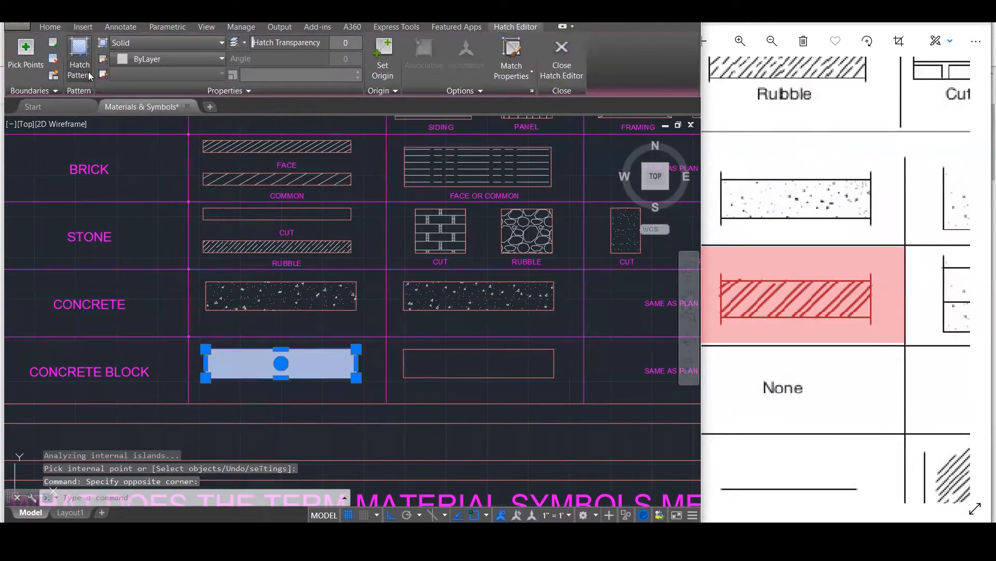
click(88, 73)
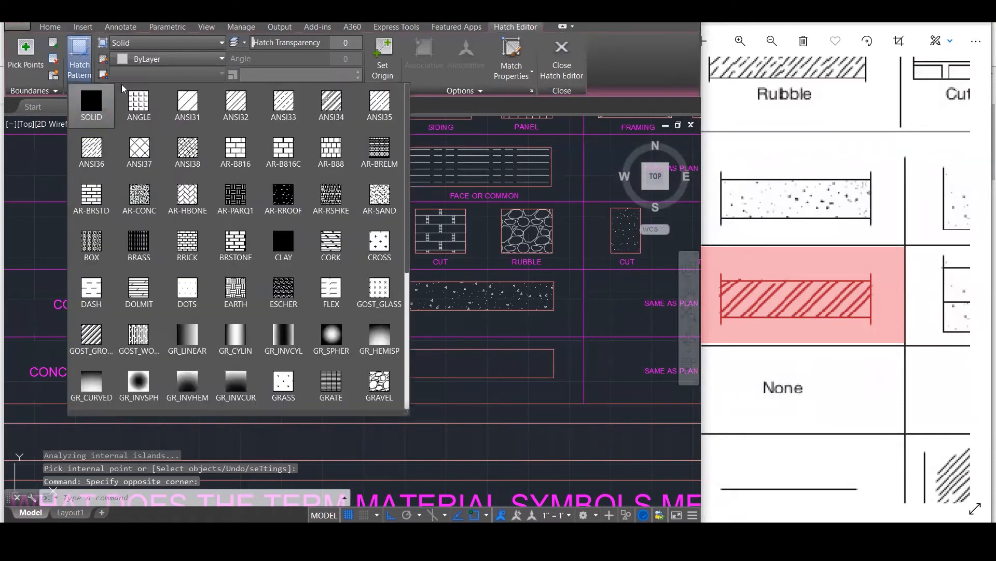
click(238, 101)
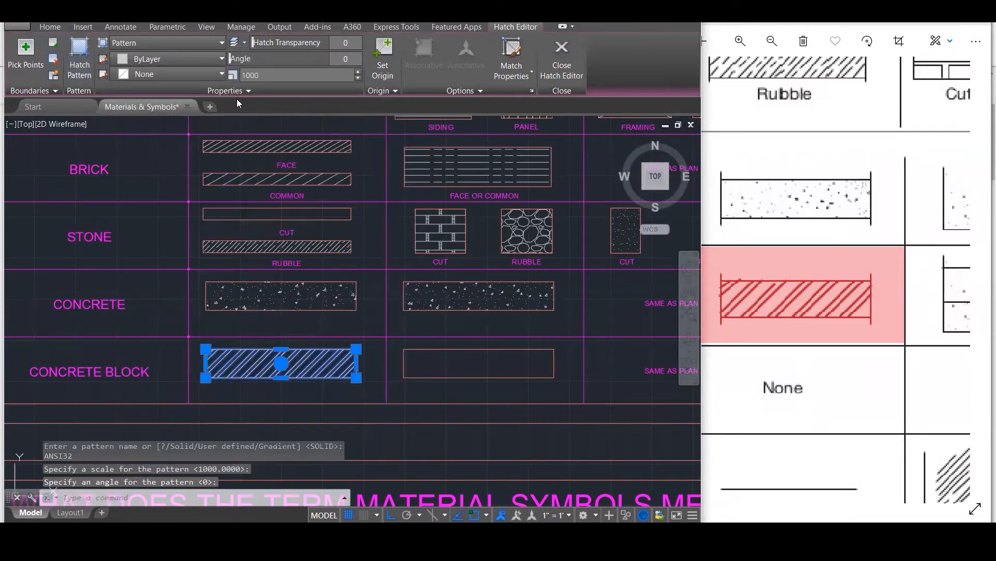
click(562, 57)
scroll(347, 245, down, 1)
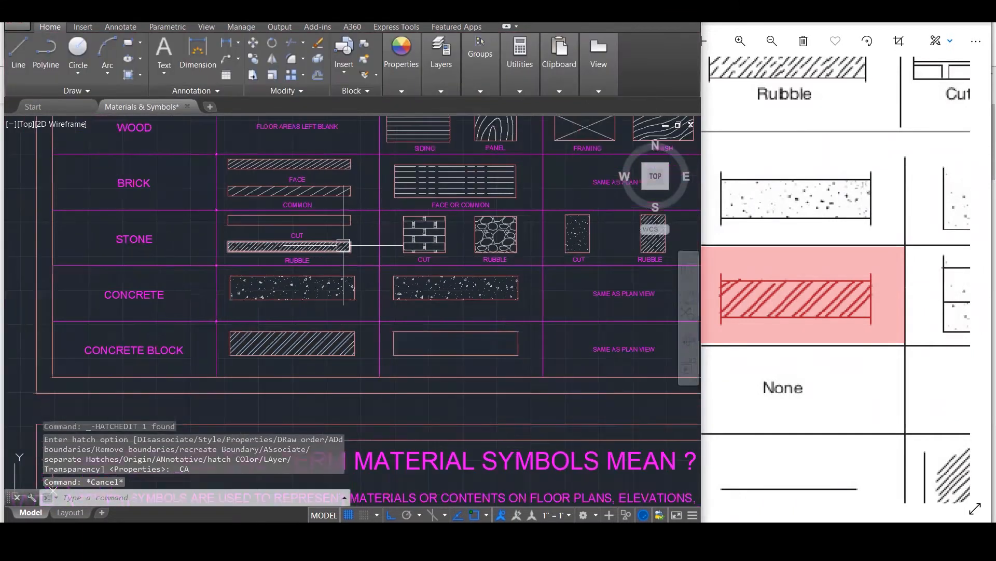
Examine the concrete block elevation symbol in the reference image.
drag(844, 269, 580, 259)
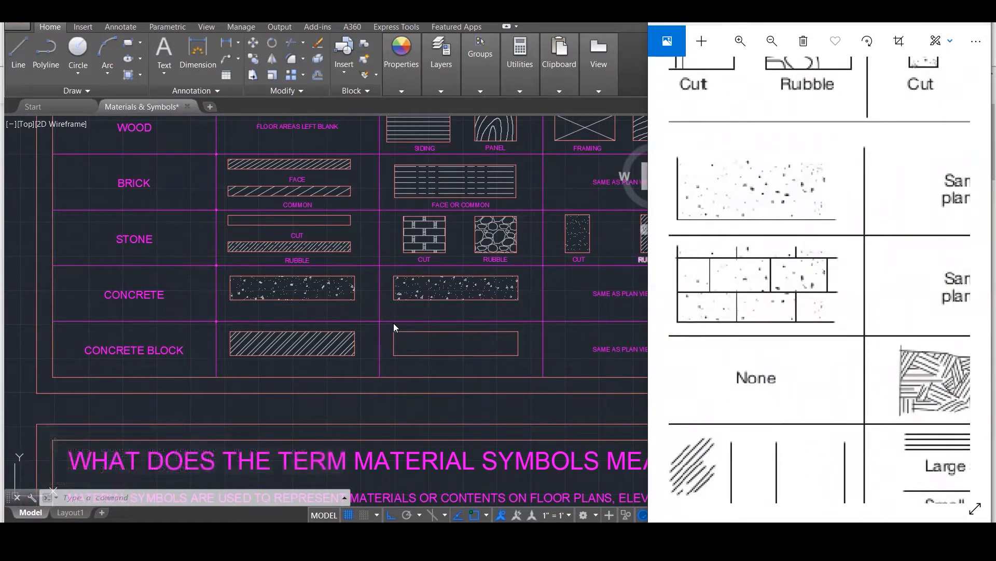
click(411, 343)
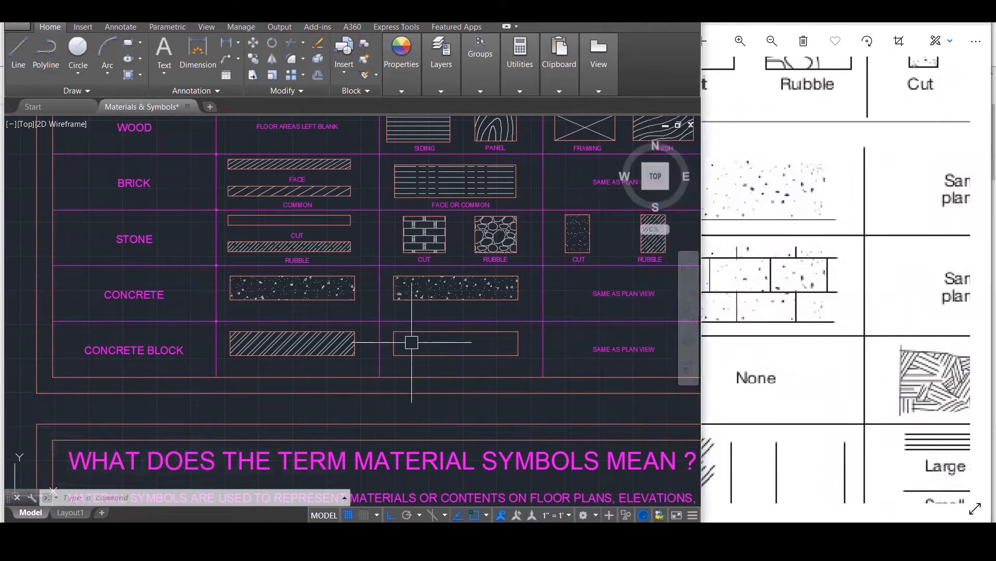
drag(792, 291, 804, 311)
scroll(829, 329, up, 2)
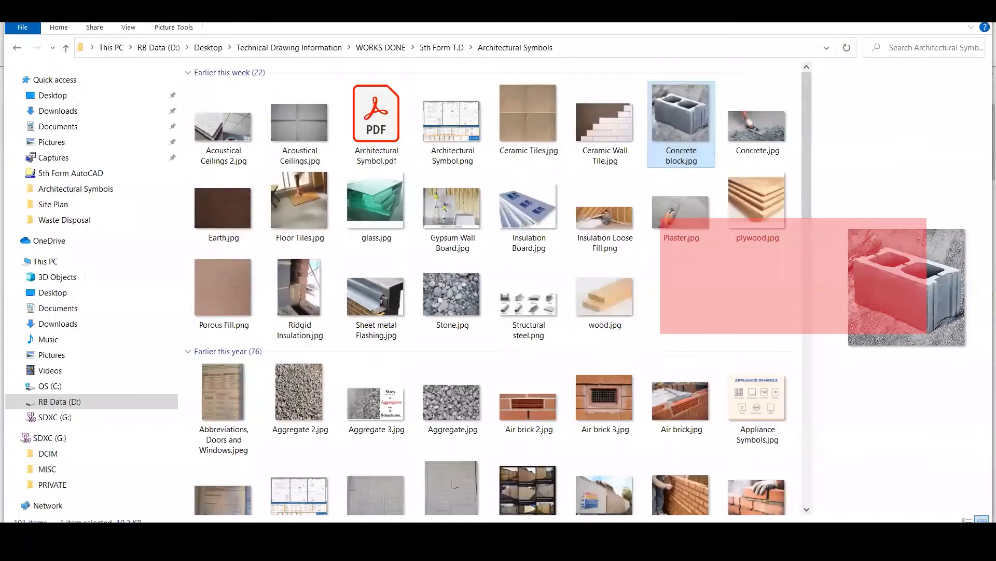
Open the Brickwork 2.jpg photo in the Architectural Symbols folder, examine the brick courses and return to the drawing.
click(711, 473)
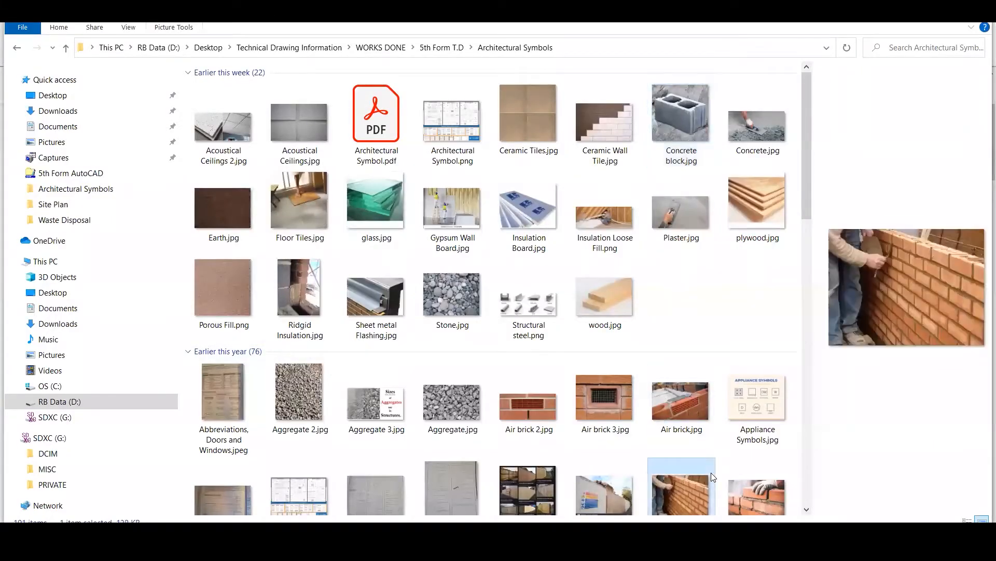
click(712, 473)
double_click(711, 473)
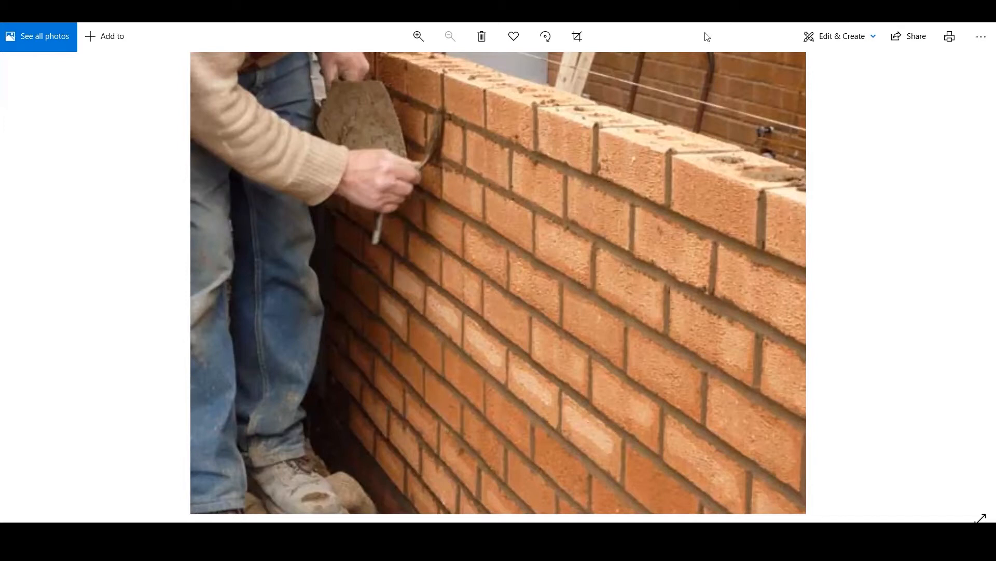
click(980, 12)
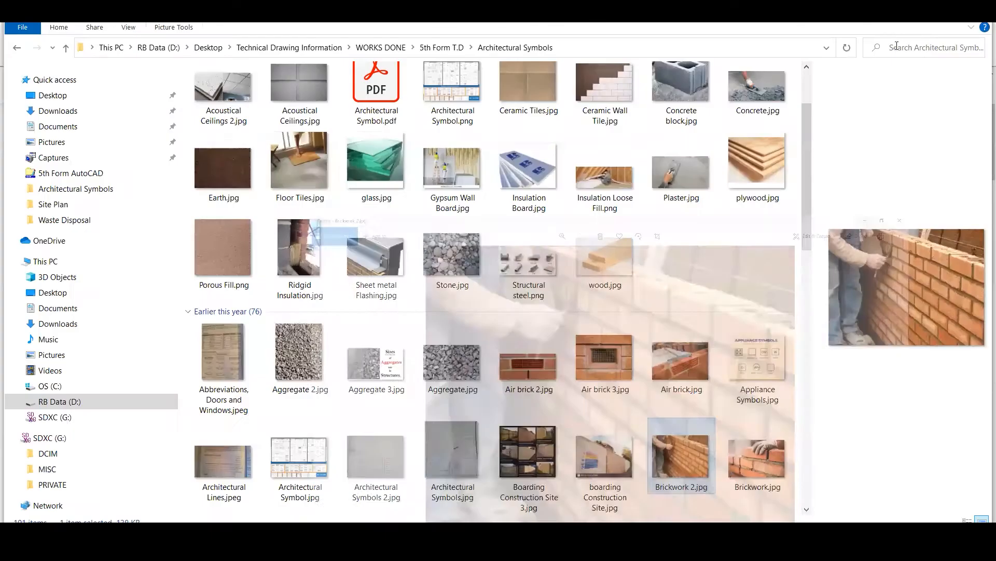
key(alt+Tab)
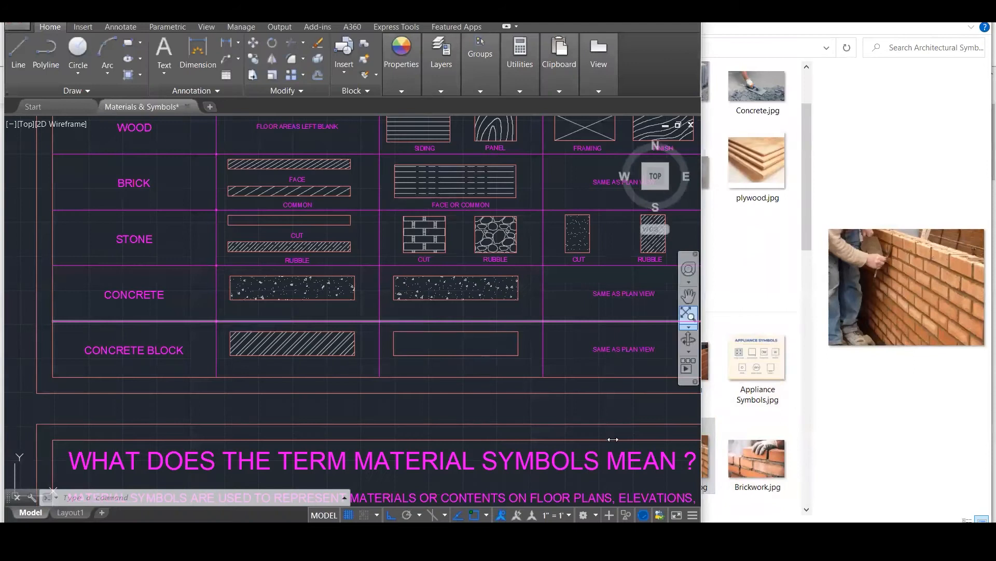
Hatch the Concrete Block row's elevation rectangle with the AR-B816 pattern at scale 100.
key(Escape)
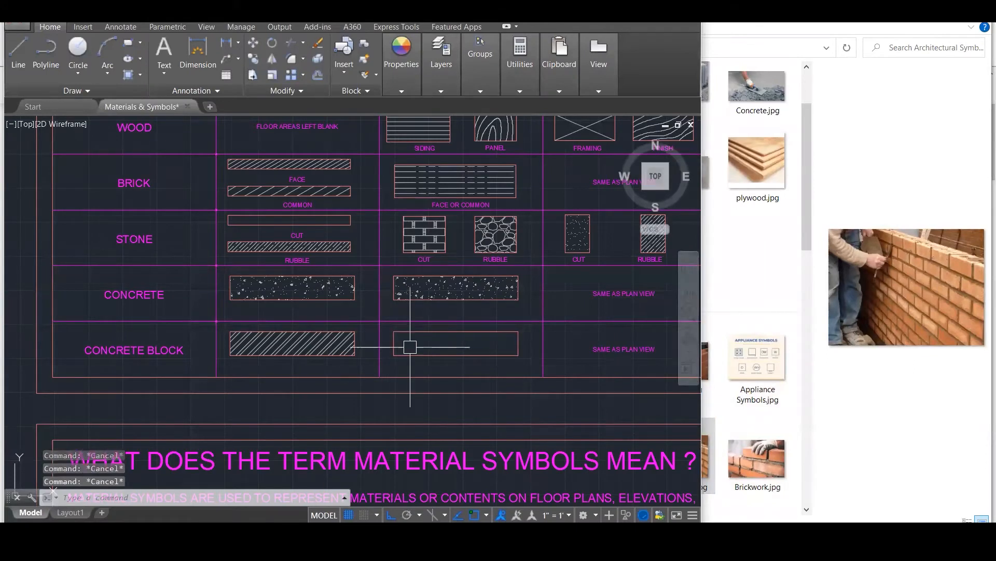
text(h)
key(Return)
click(411, 340)
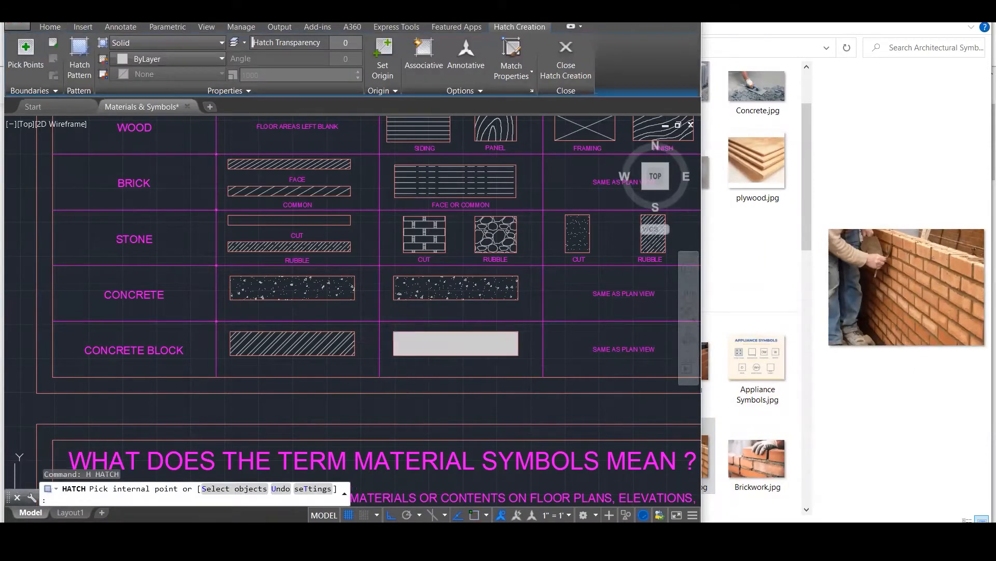
click(82, 73)
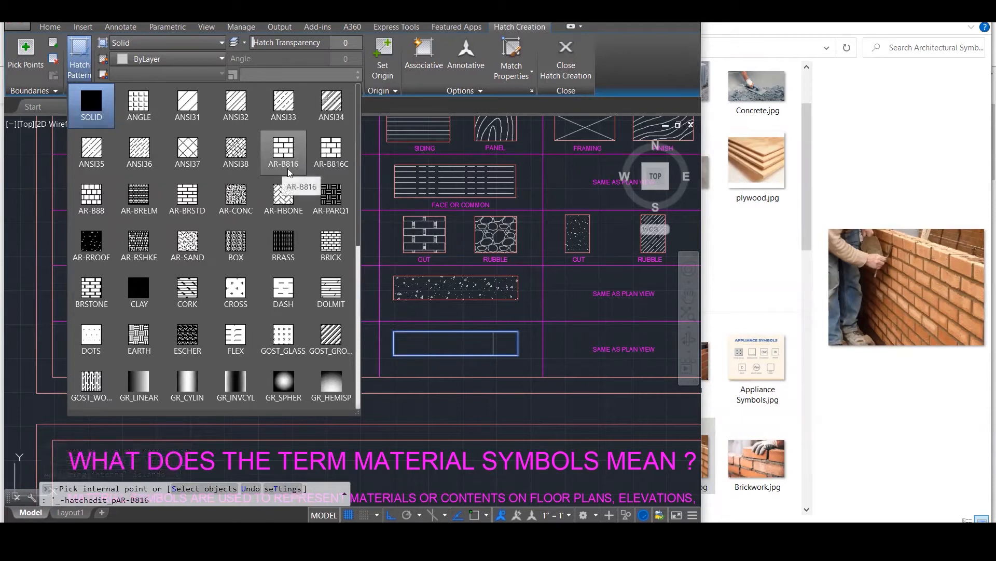
click(321, 160)
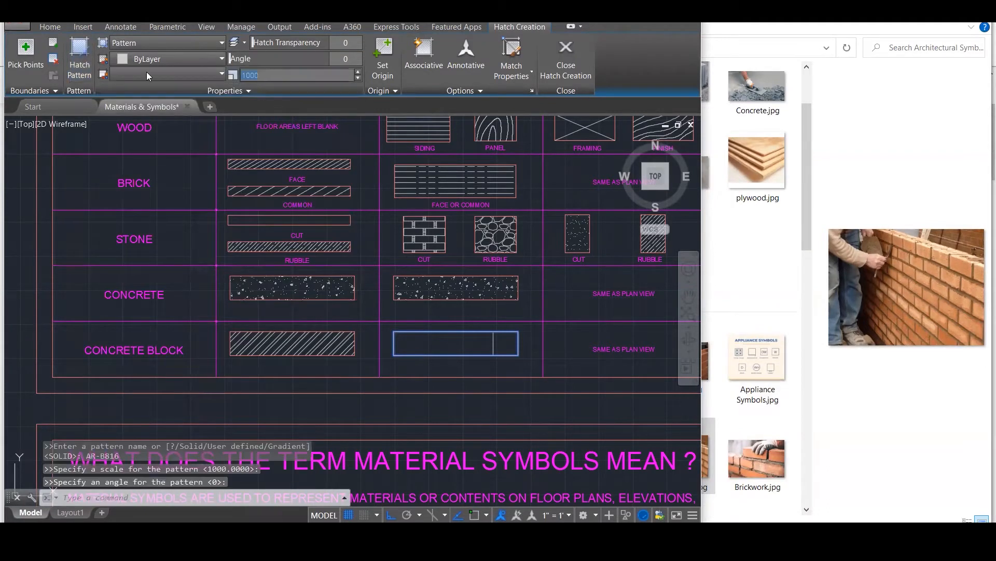
text(100)
key(Return)
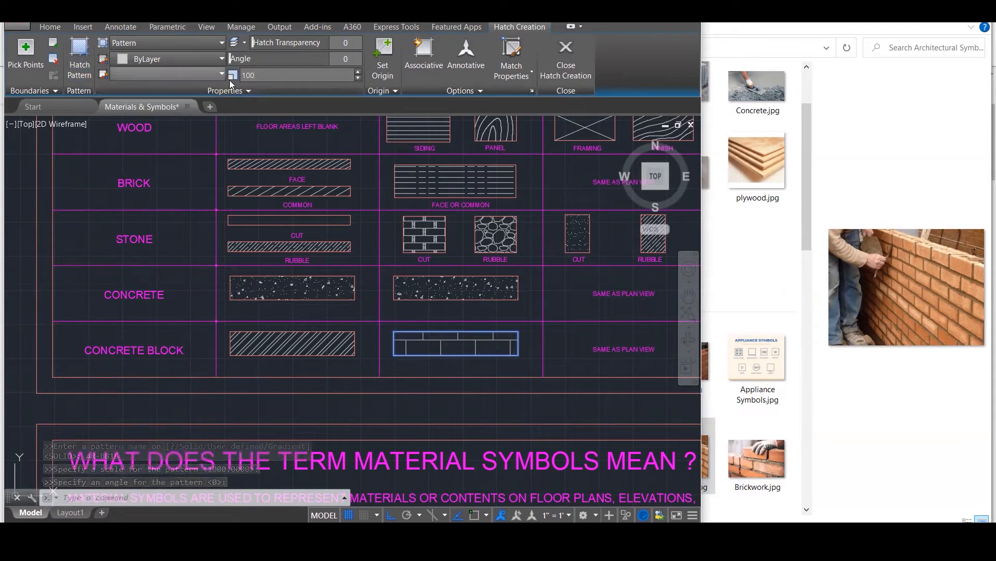
Set the scale of the AR-B816 hatch in the Concrete Block elevation rectangle to 50 and finish the hatch.
click(259, 75)
text(50)
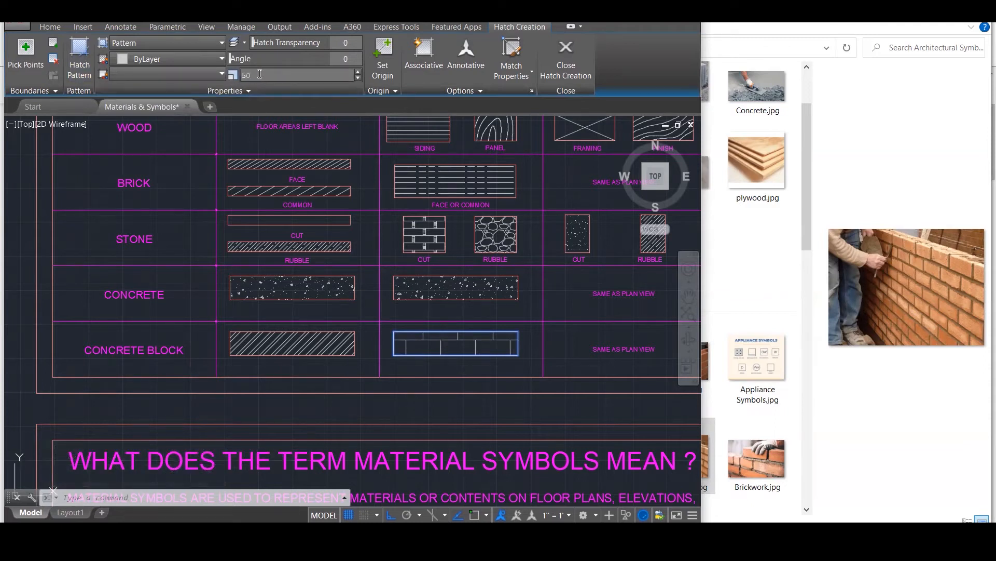
key(Return)
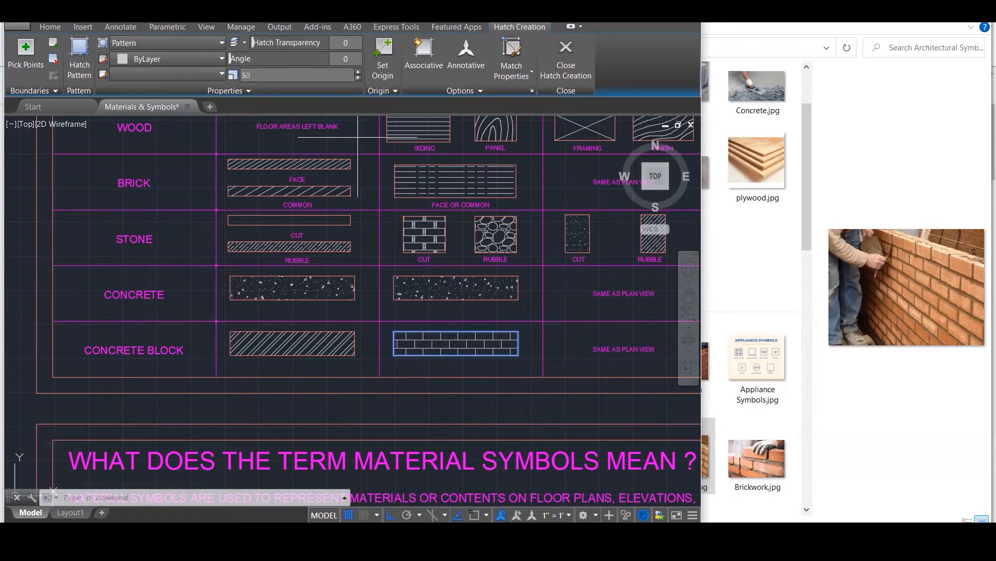
key(Escape)
key(Escape)
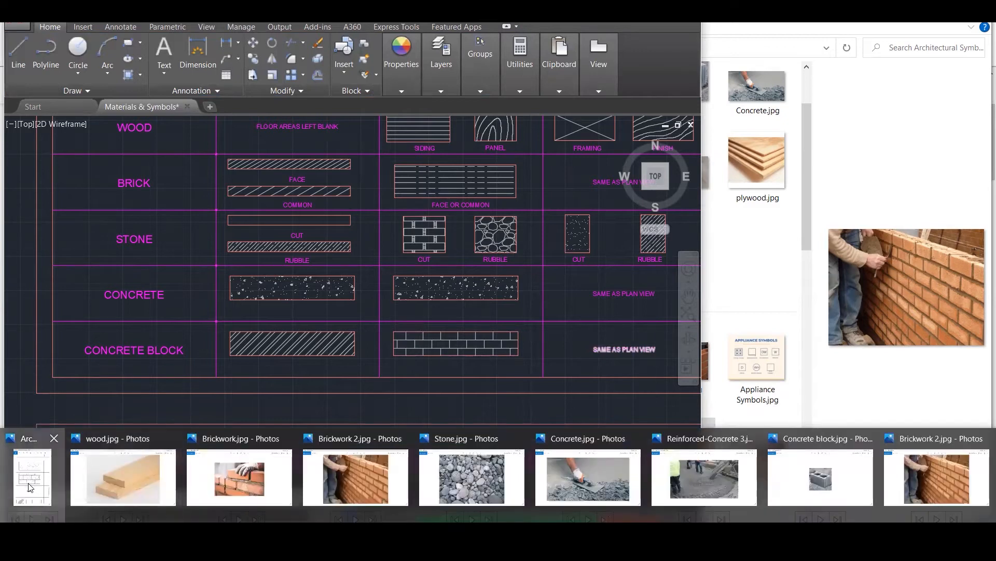
Compare the Concrete Block row's elevation hatch with the concrete block symbol in the reference image.
click(31, 470)
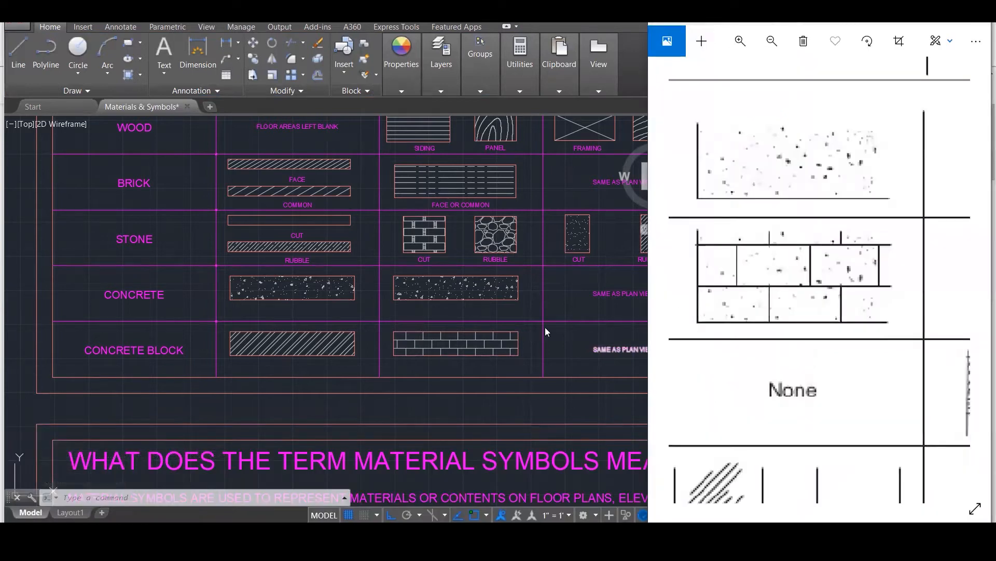
scroll(482, 346, up, 3)
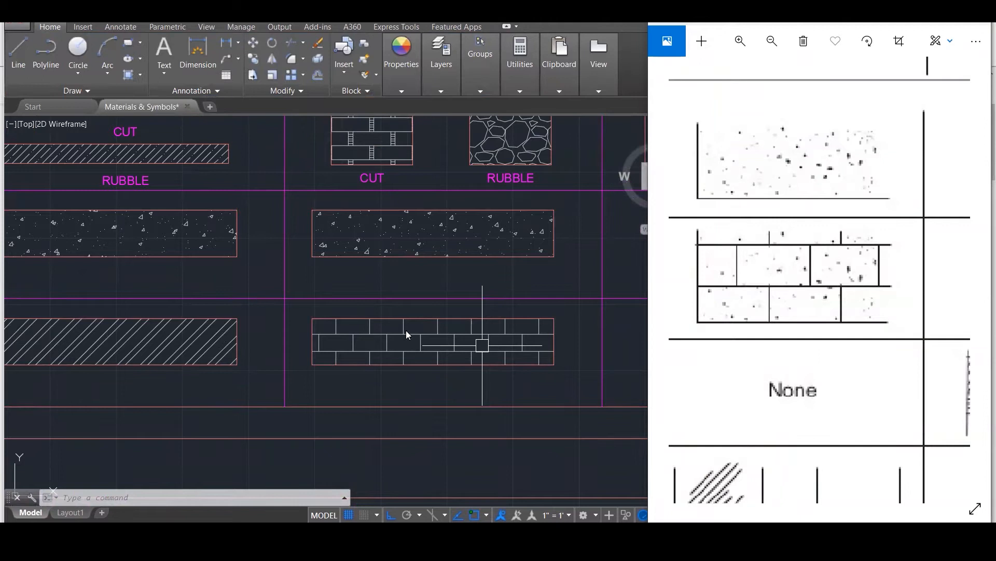
click(409, 345)
key(Escape)
key(Escape)
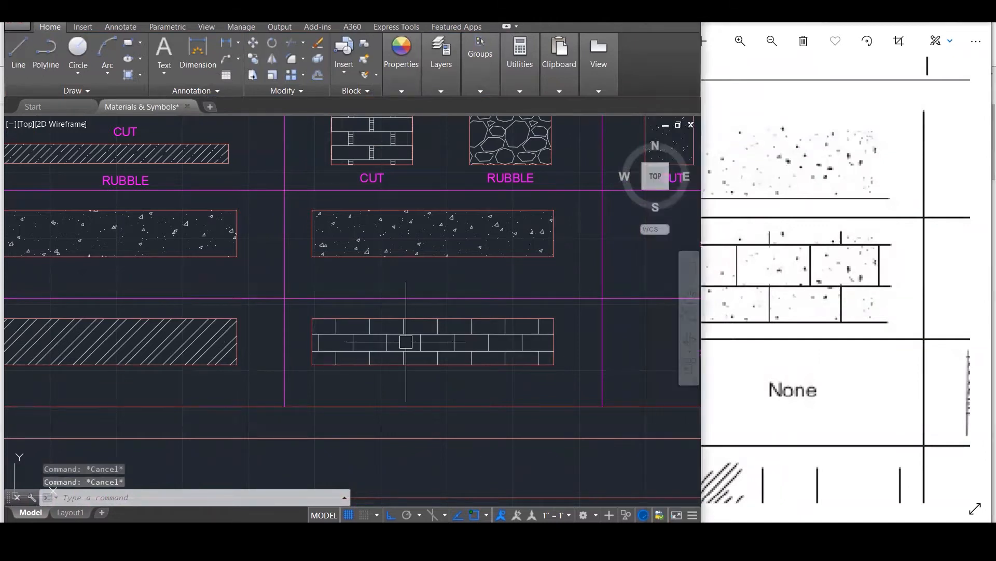
Overlay a second hatch on the Concrete Block elevation rectangle using the AR-CONC pattern at scale 100.
text(H)
key(Return)
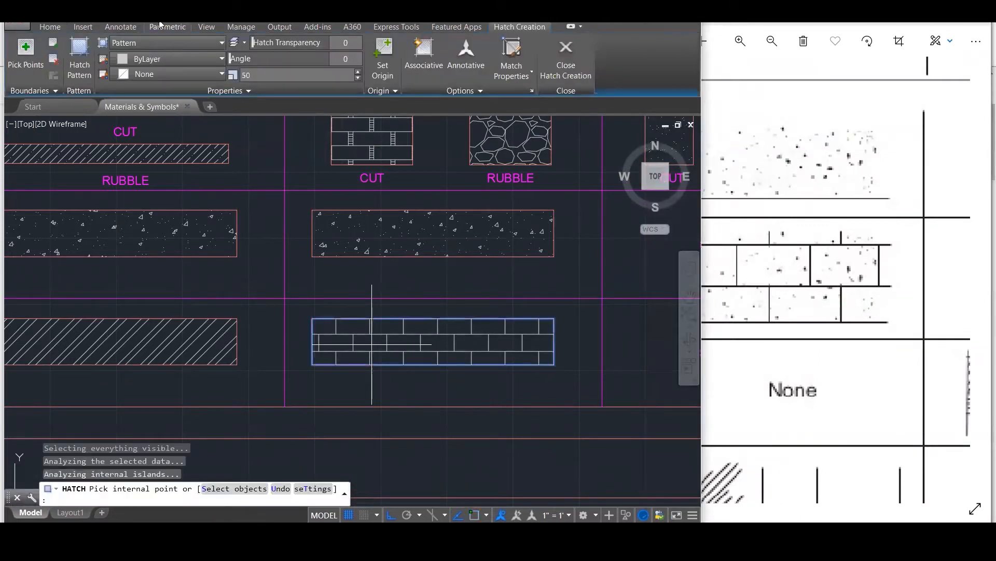
click(79, 57)
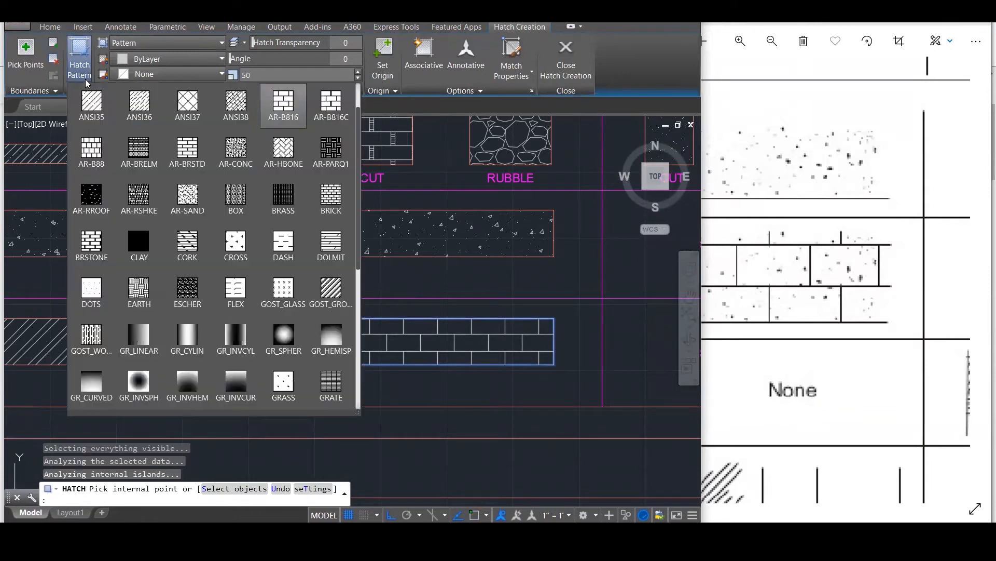
click(231, 164)
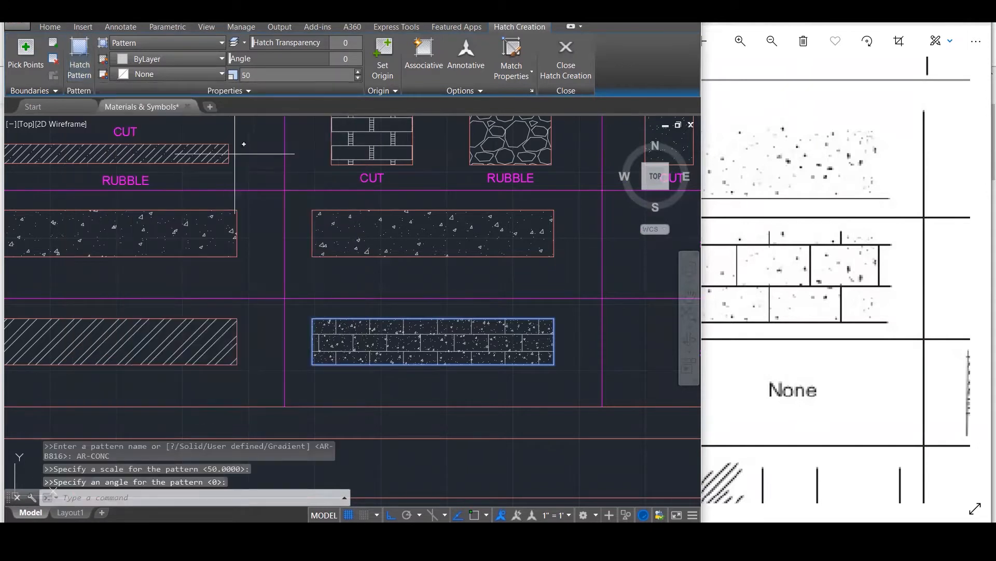
text(100)
key(Return)
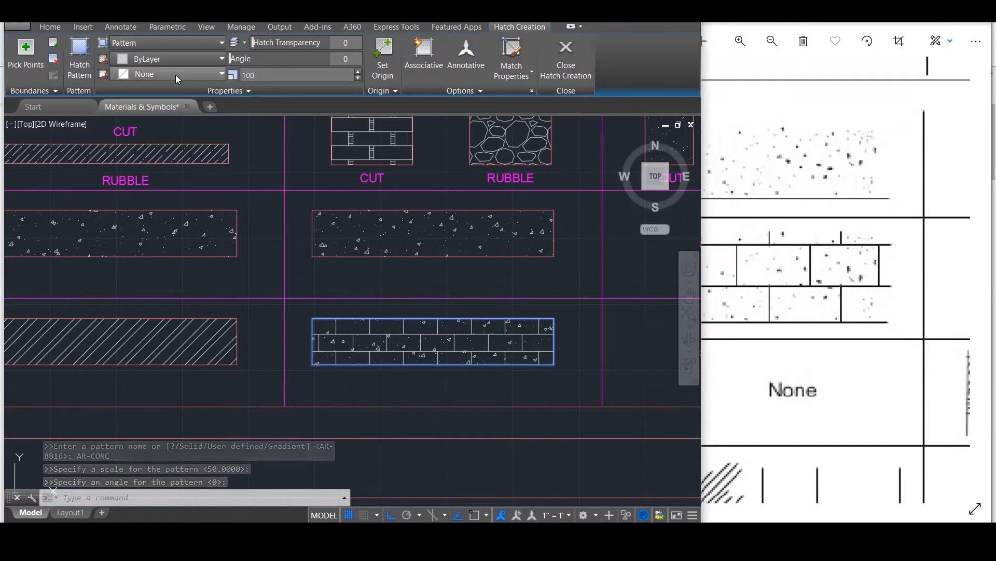
key(Escape)
key(Escape)
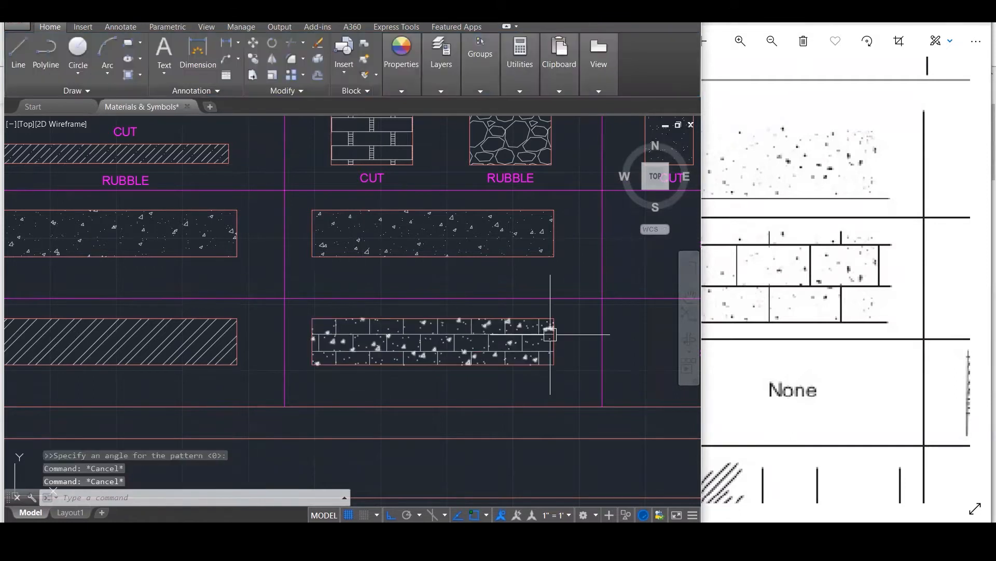
key(Escape)
Set the scale of the AR-CONC hatch in the Concrete Block elevation rectangle to 300.
scroll(560, 337, down, 5)
scroll(286, 405, down, 1)
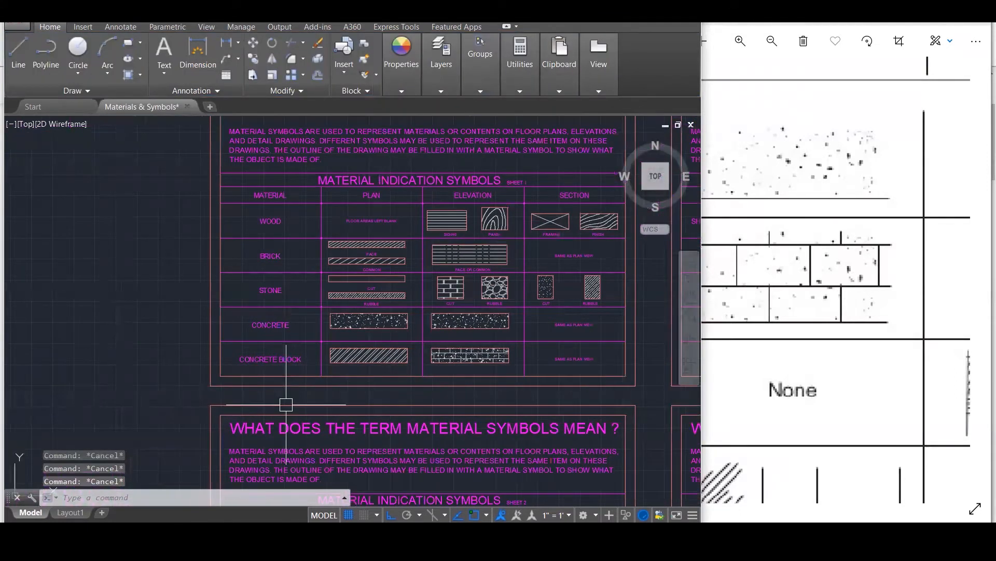
scroll(515, 429, up, 3)
scroll(475, 281, up, 4)
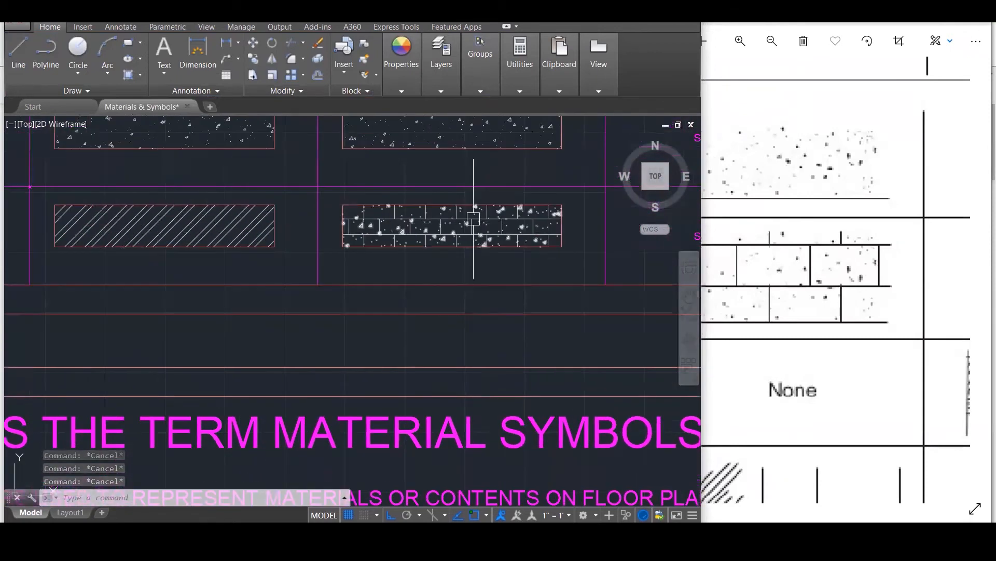
click(473, 198)
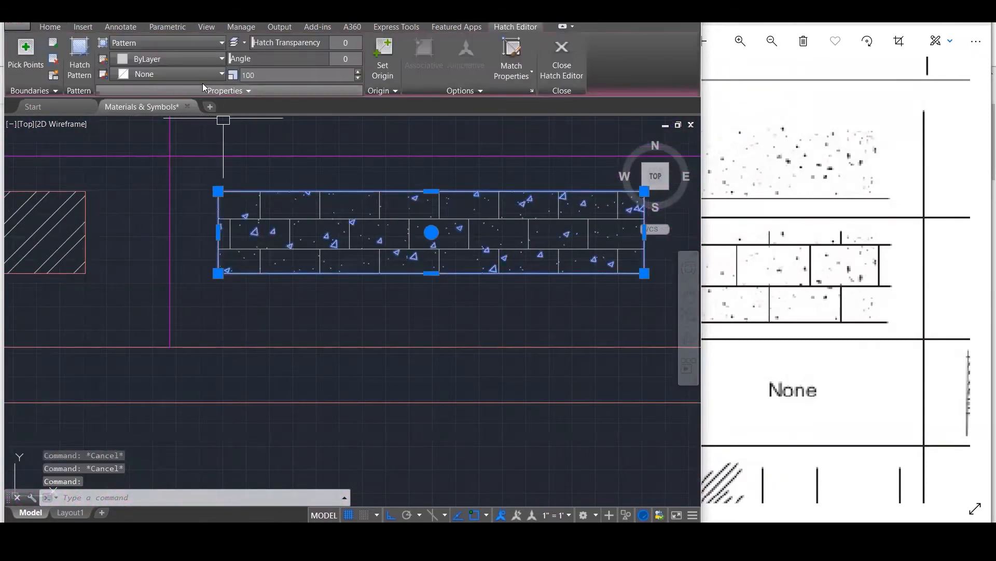
click(262, 76)
click(262, 79)
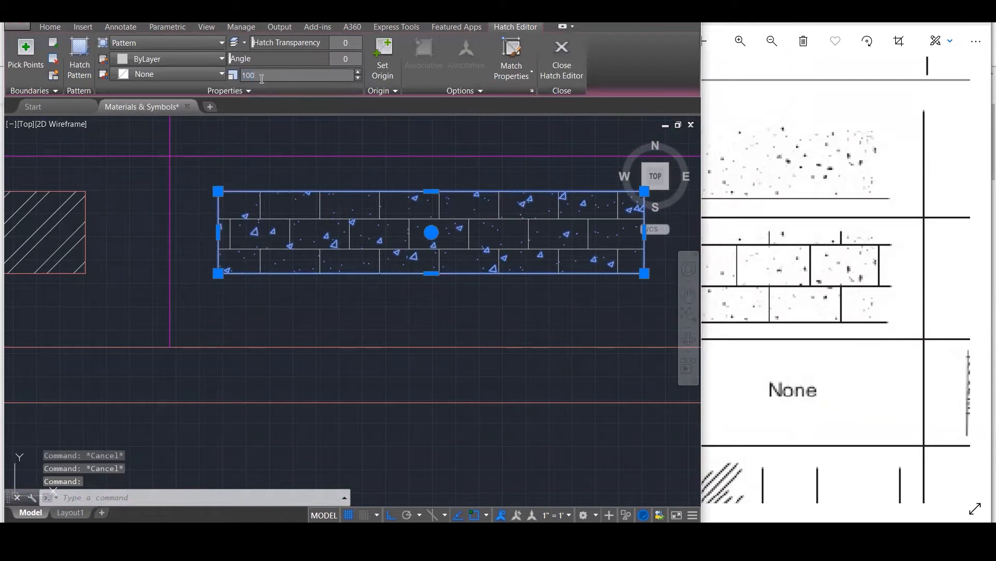
drag(262, 79, 183, 81)
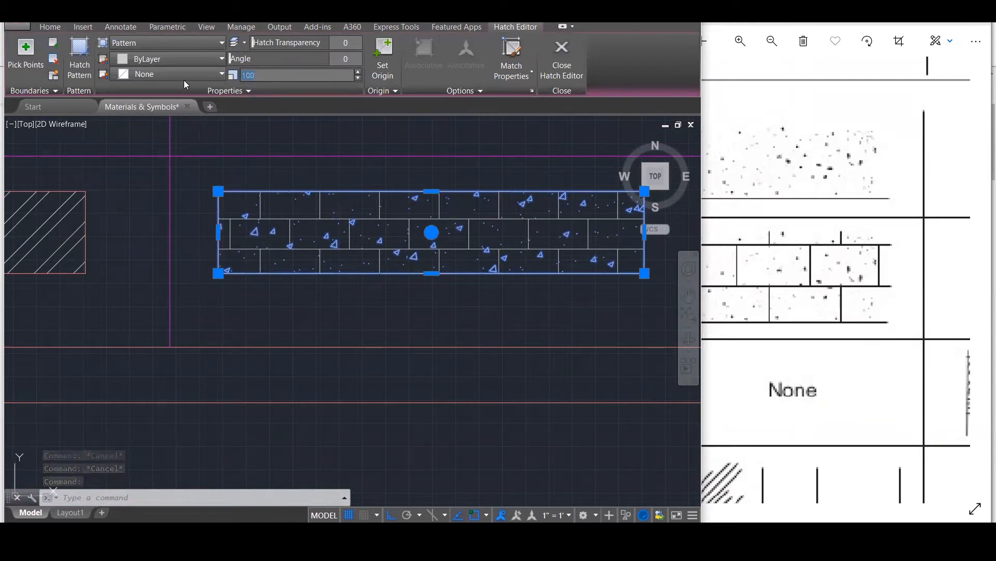
text(300)
key(Return)
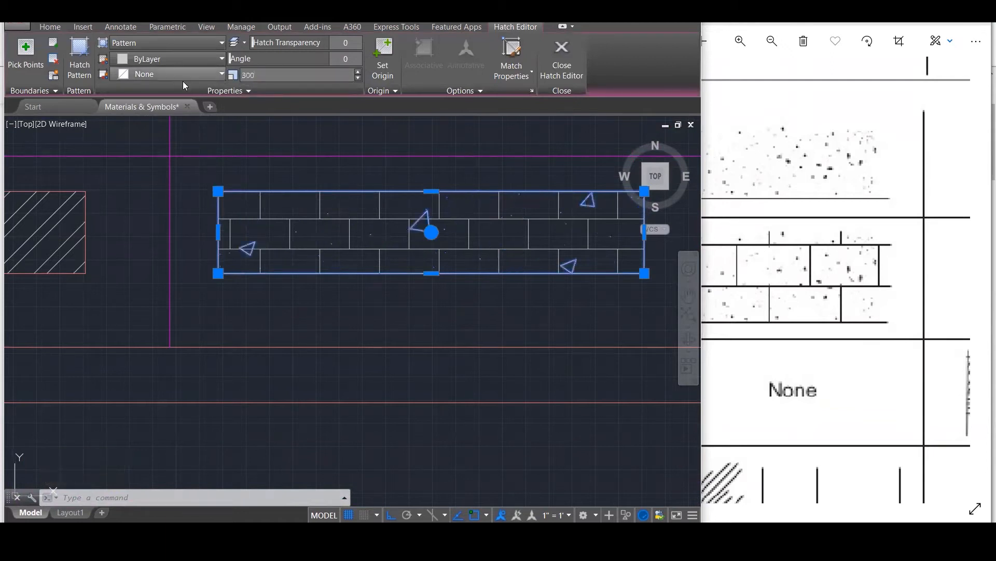
Try the AR-RSHKE pattern for the overlaid hatch in the Concrete Block elevation rectangle.
click(79, 60)
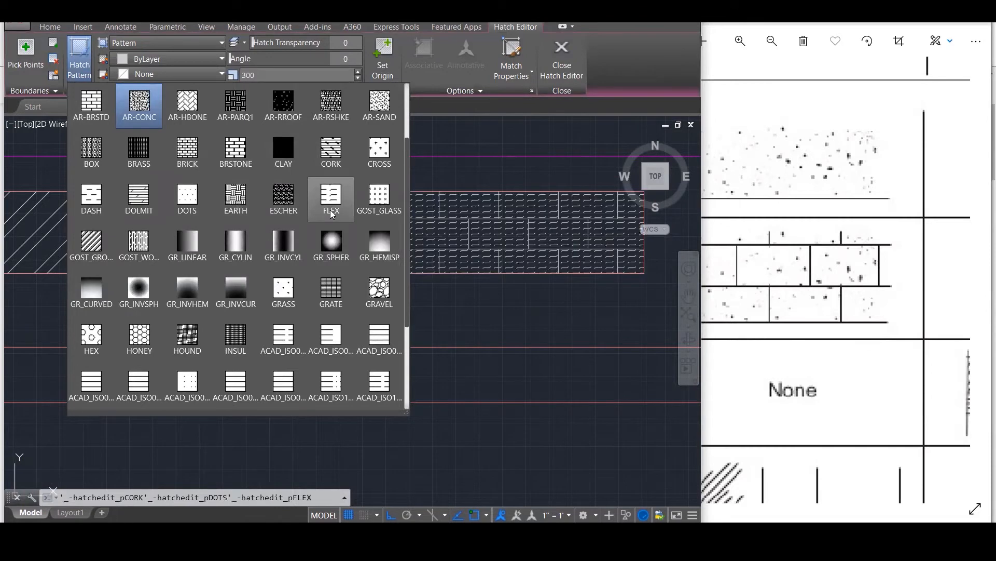
scroll(351, 187, up, 1)
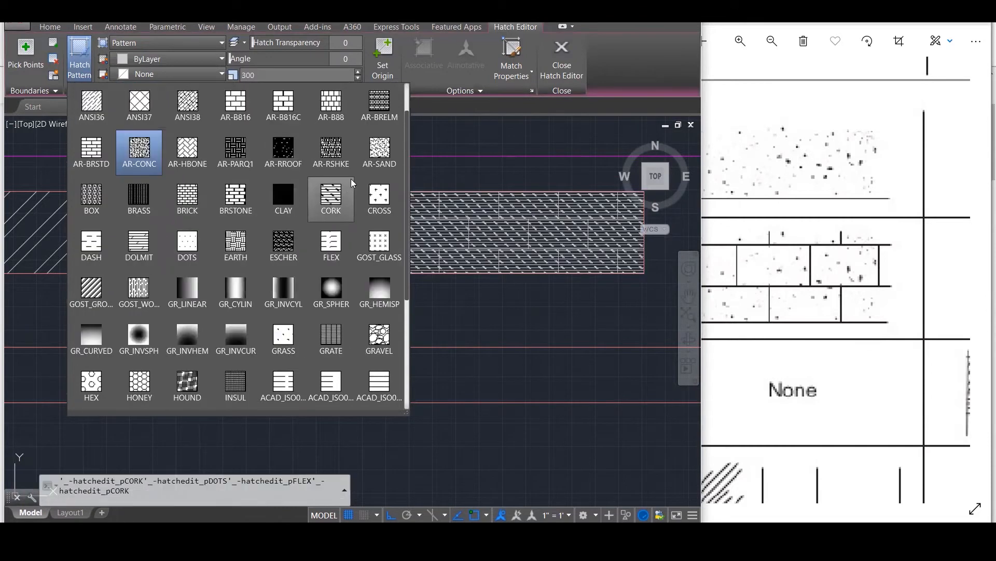
click(341, 153)
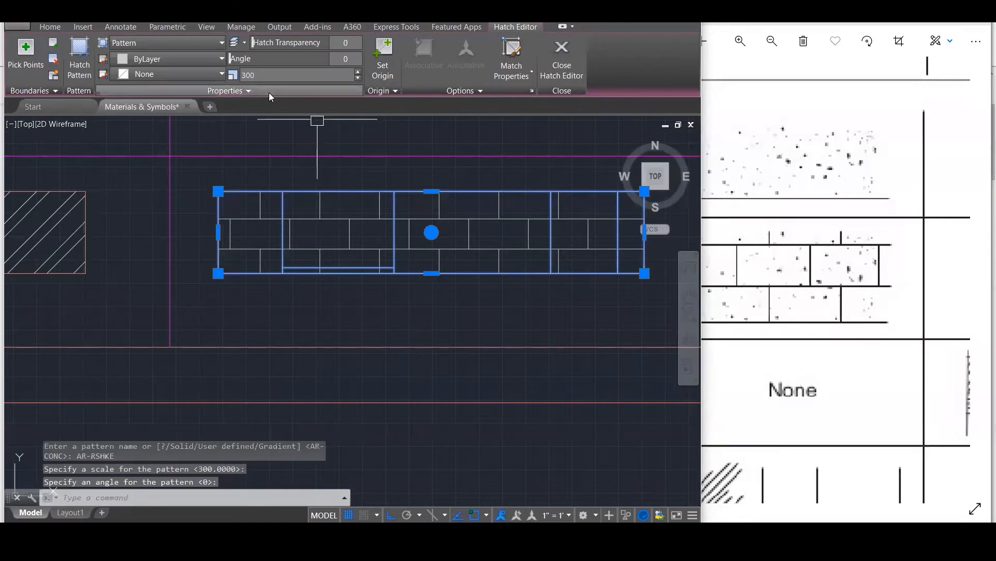
Change the overlaid hatch in the Concrete Block elevation rectangle to the AR-SAND pattern and finish editing it.
click(79, 57)
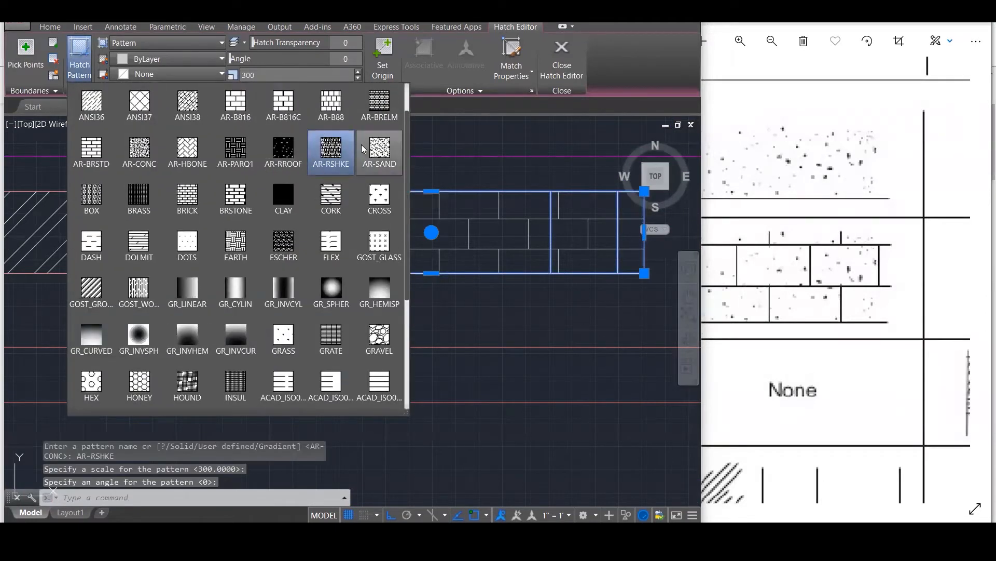
click(364, 145)
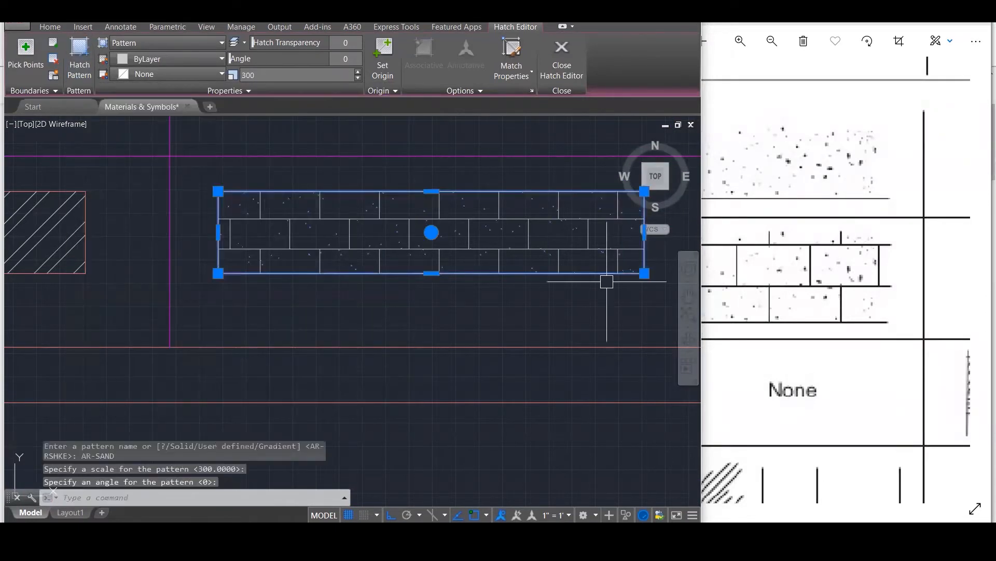
key(Escape)
key(Escape)
scroll(362, 334, down, 5)
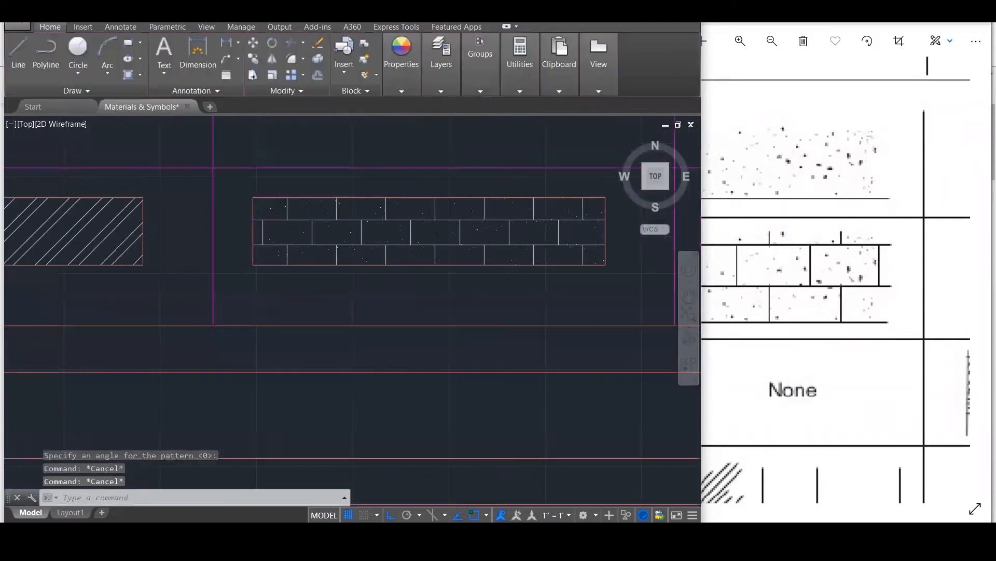
scroll(417, 341, down, 4)
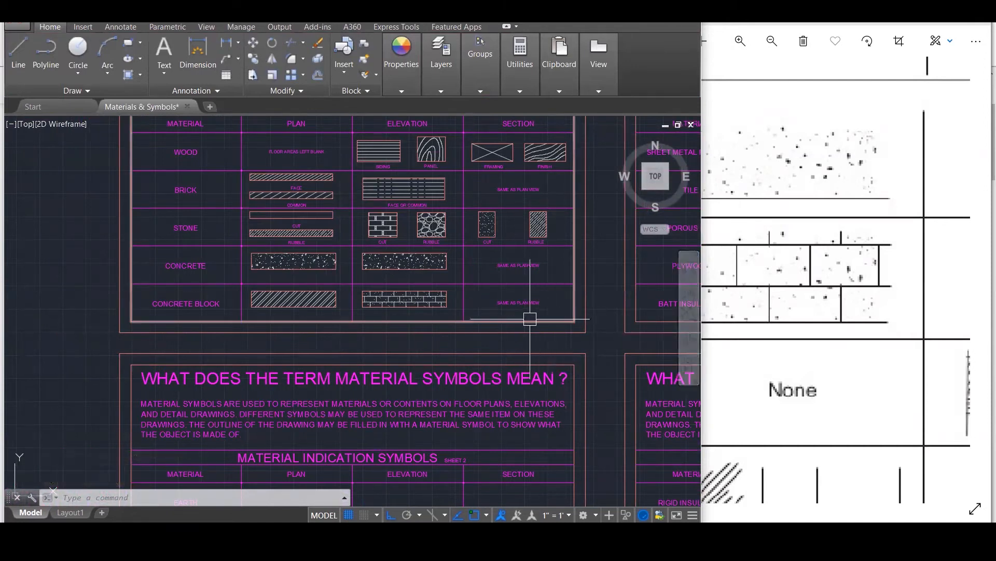
scroll(530, 319, down, 4)
scroll(240, 150, up, 2)
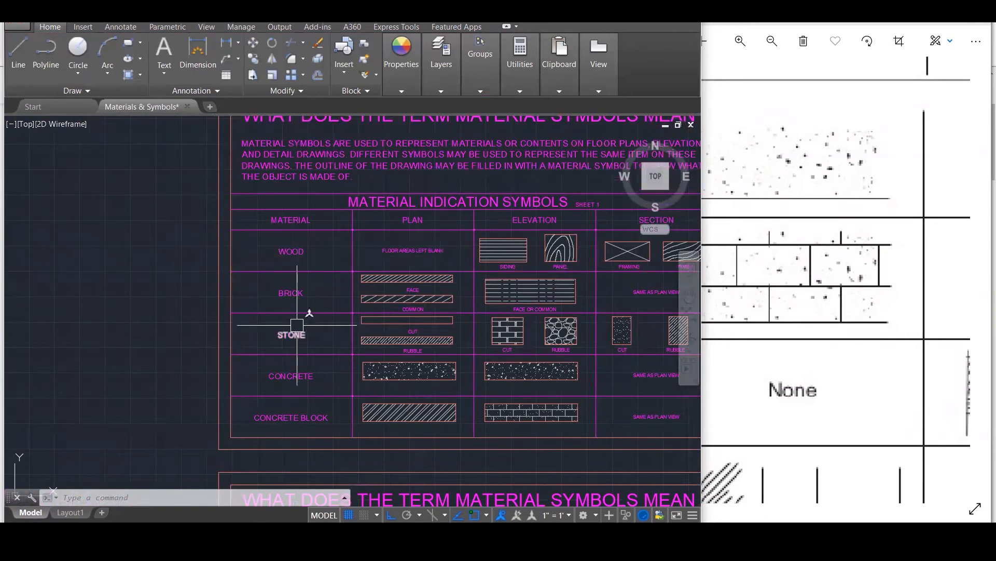
scroll(187, 326, down, 1)
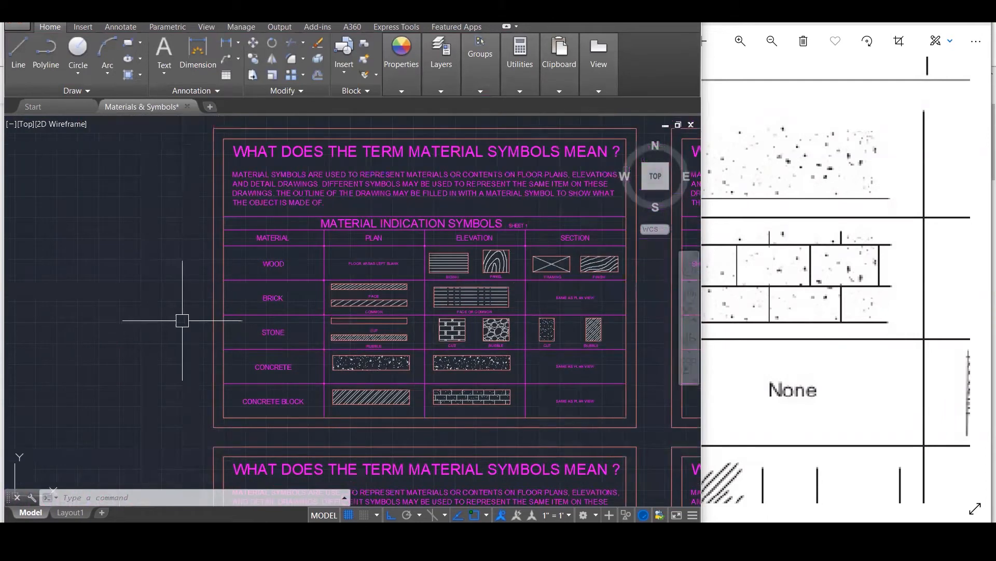
scroll(612, 438, up, 1)
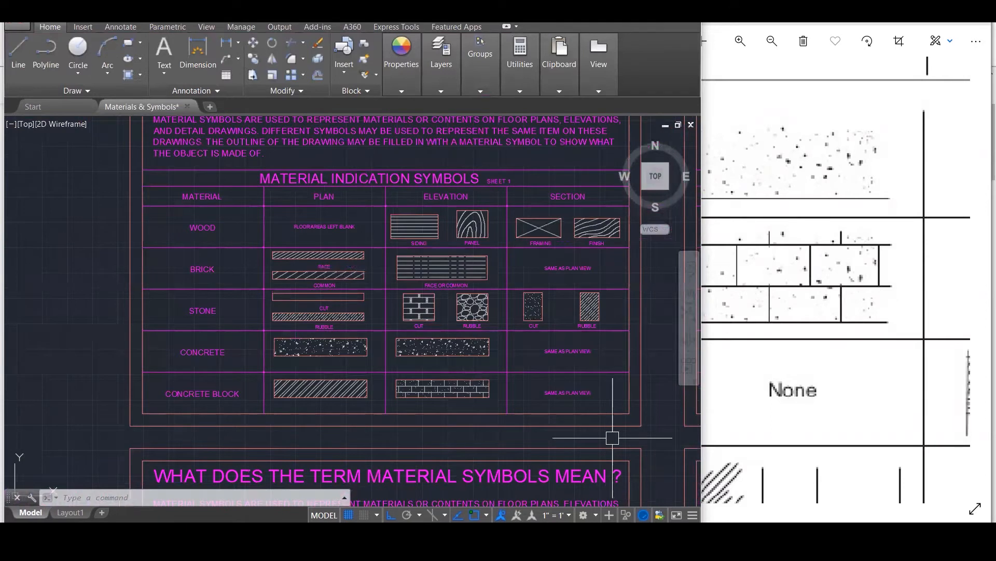
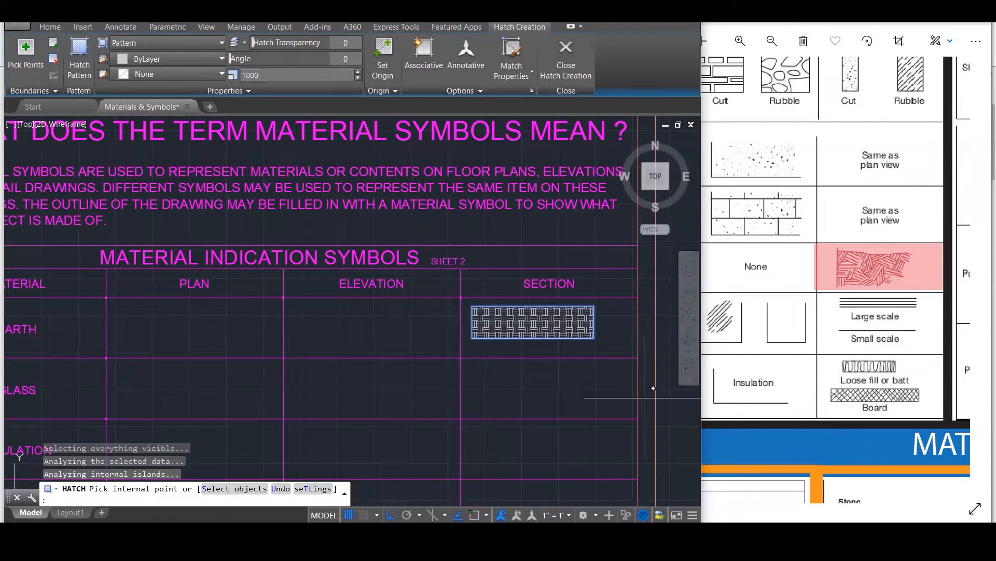
Set the EARTH hatch in the Earth row's section rectangle to an angle of 45 and a scale of 2000.
key(Escape)
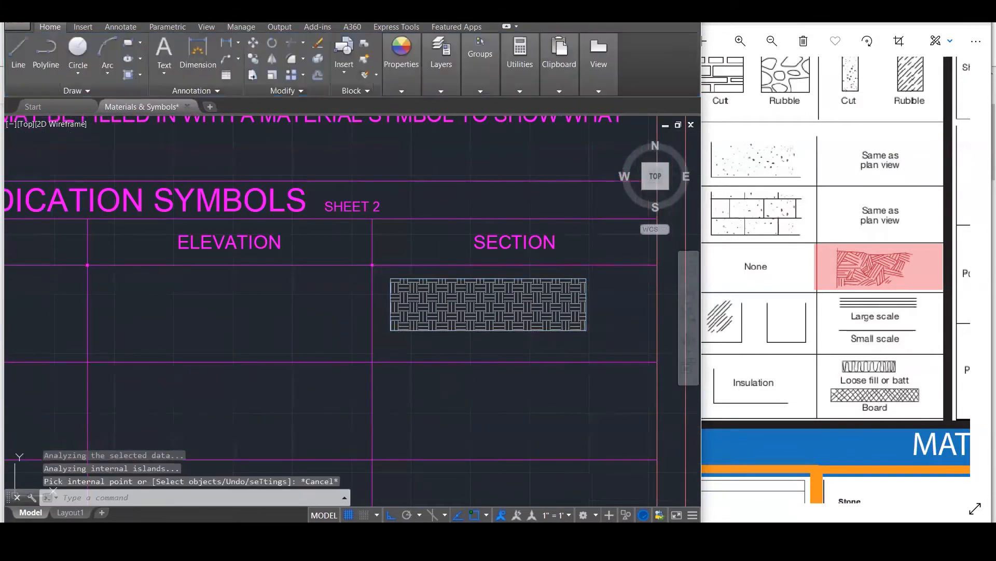
click(431, 311)
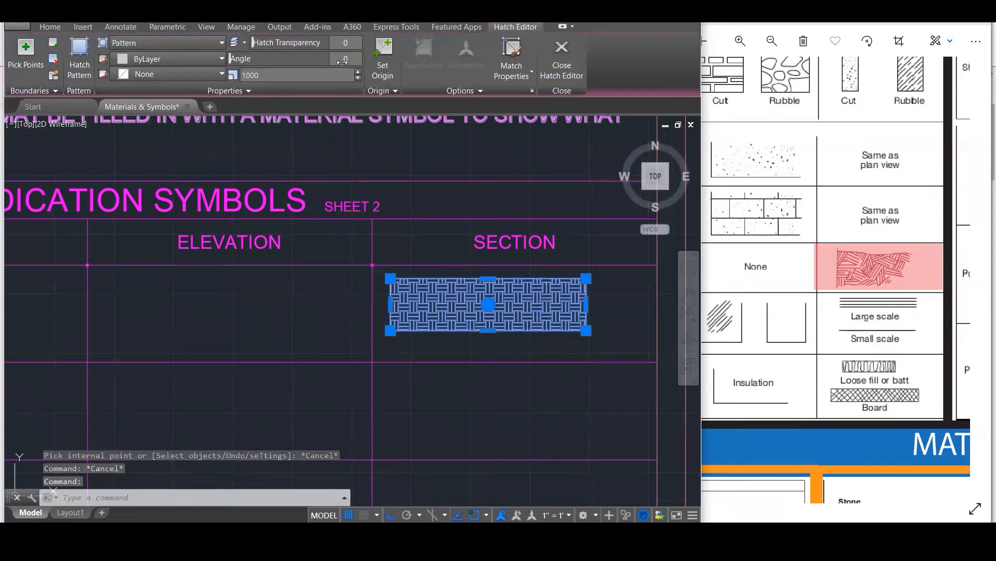
drag(348, 63, 376, 91)
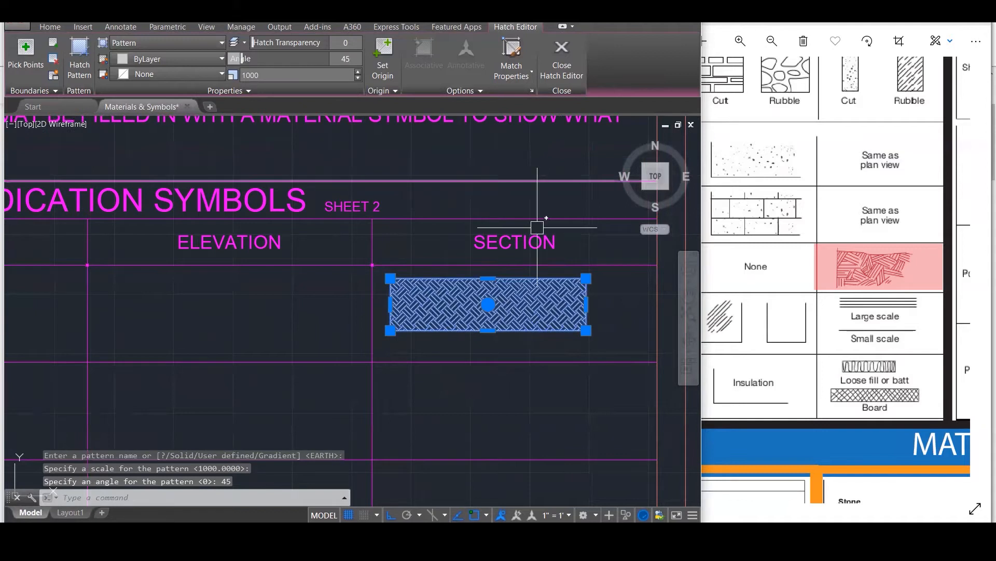
key(Escape)
key(Escape)
click(486, 310)
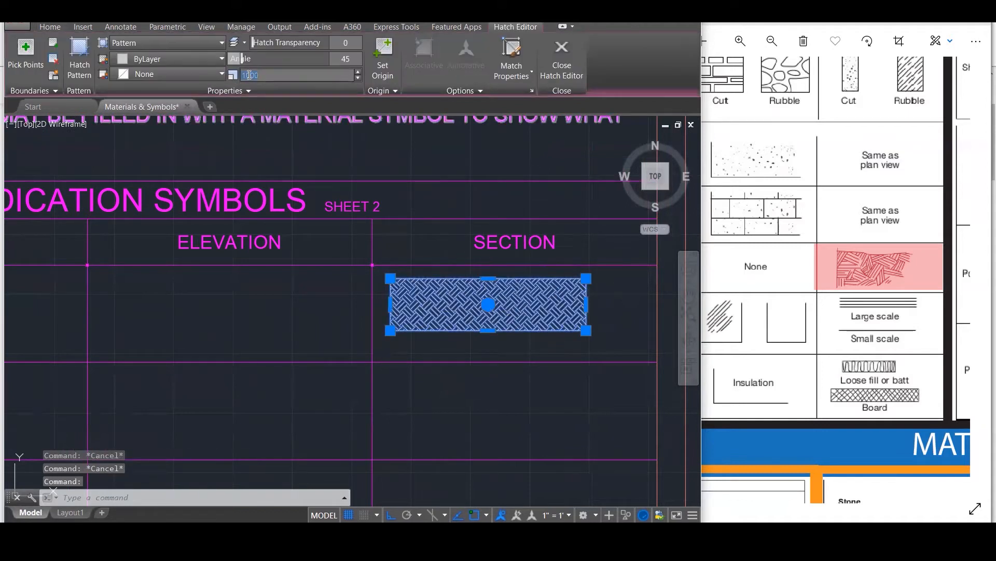
key(Escape)
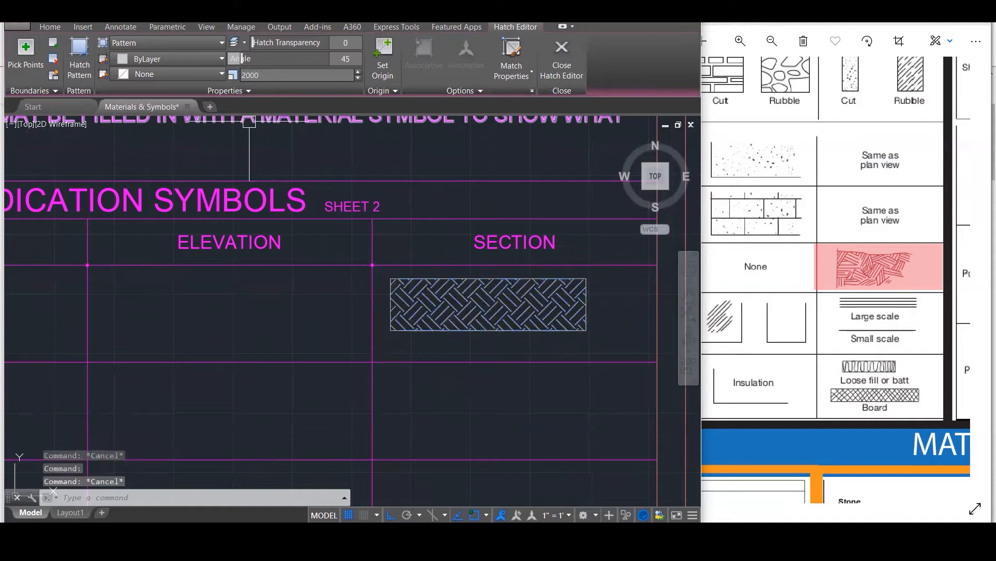
Copy the "SAME AS PLAN VIEW" text from the Concrete Block section cell into the Earth row's elevation and plan cells.
scroll(597, 401, down, 2)
scroll(634, 379, down, 1)
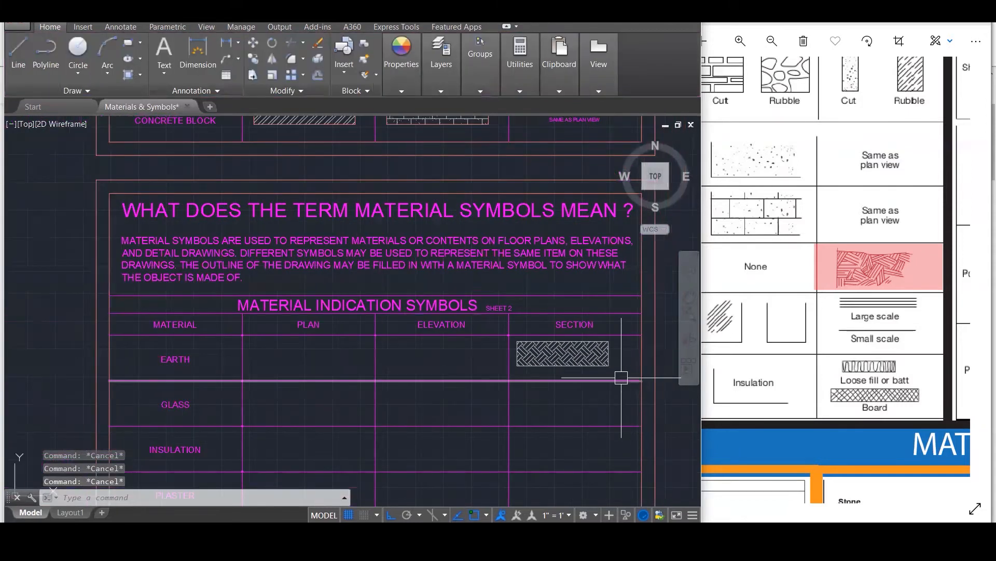
scroll(556, 433, down, 1)
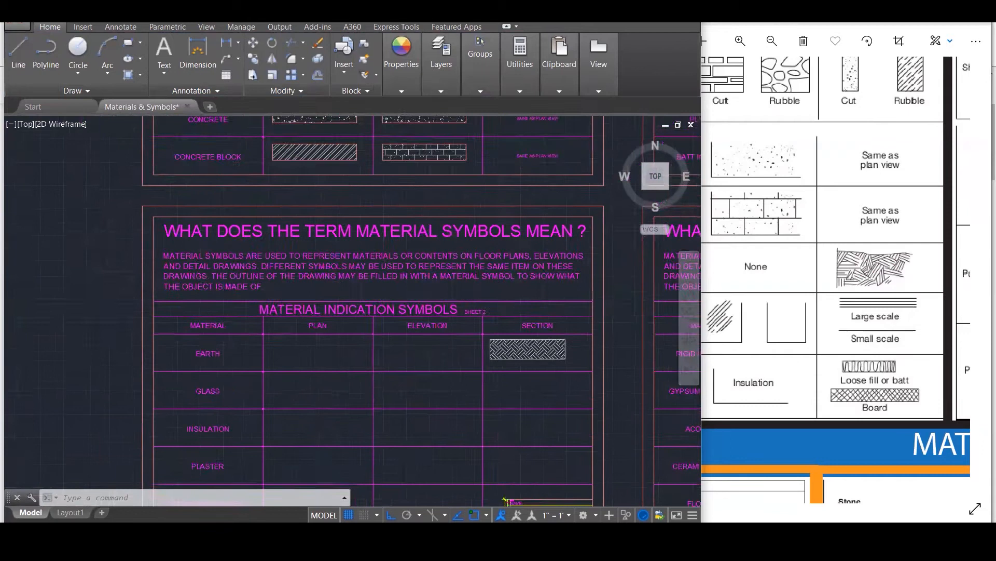
scroll(556, 433, down, 1)
click(548, 158)
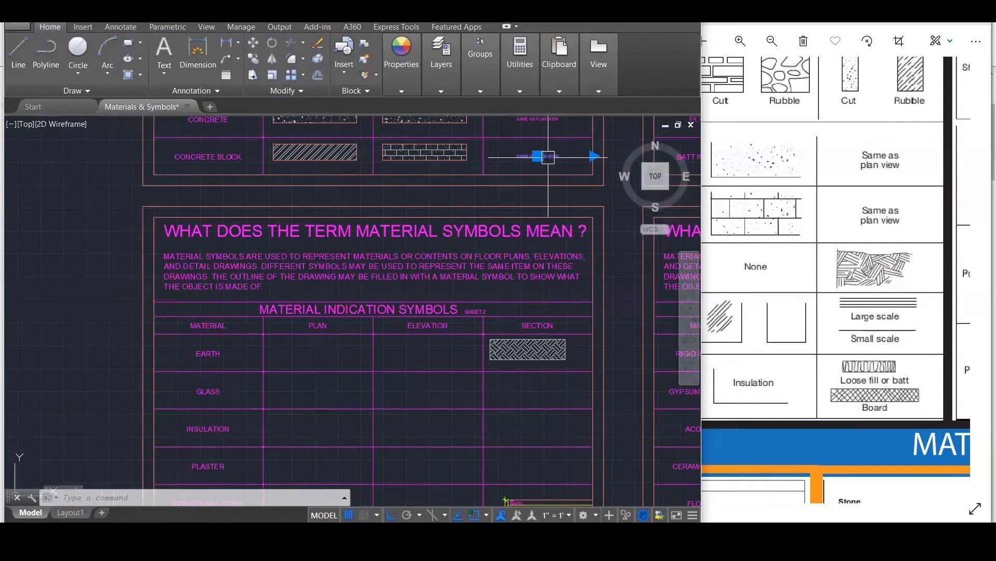
key(Return)
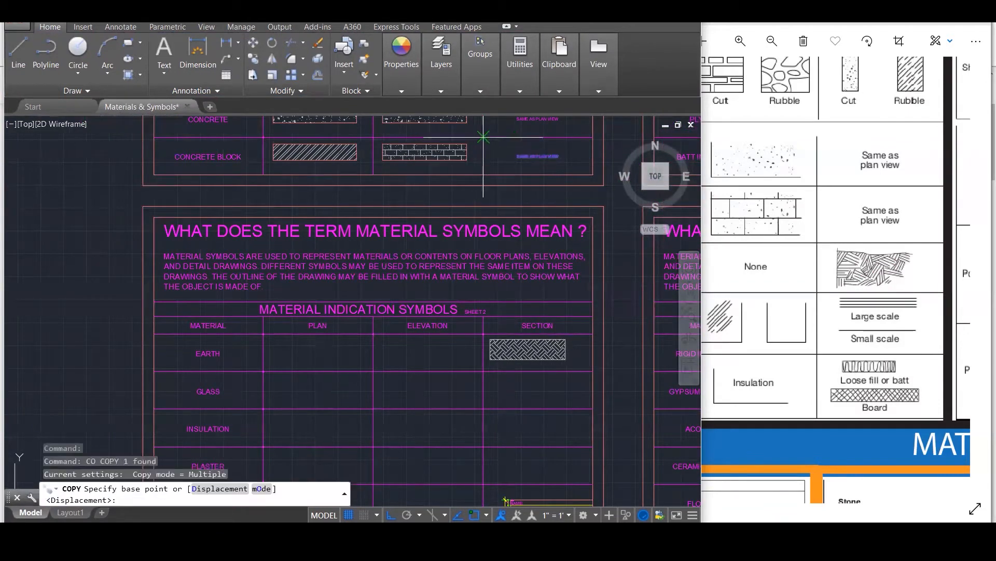
click(483, 138)
click(373, 334)
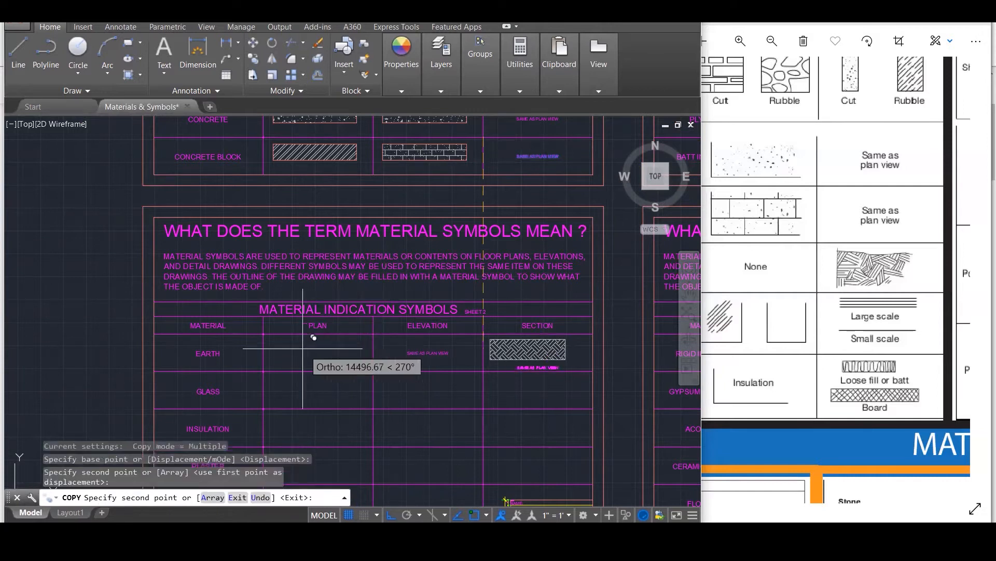
click(263, 334)
key(Escape)
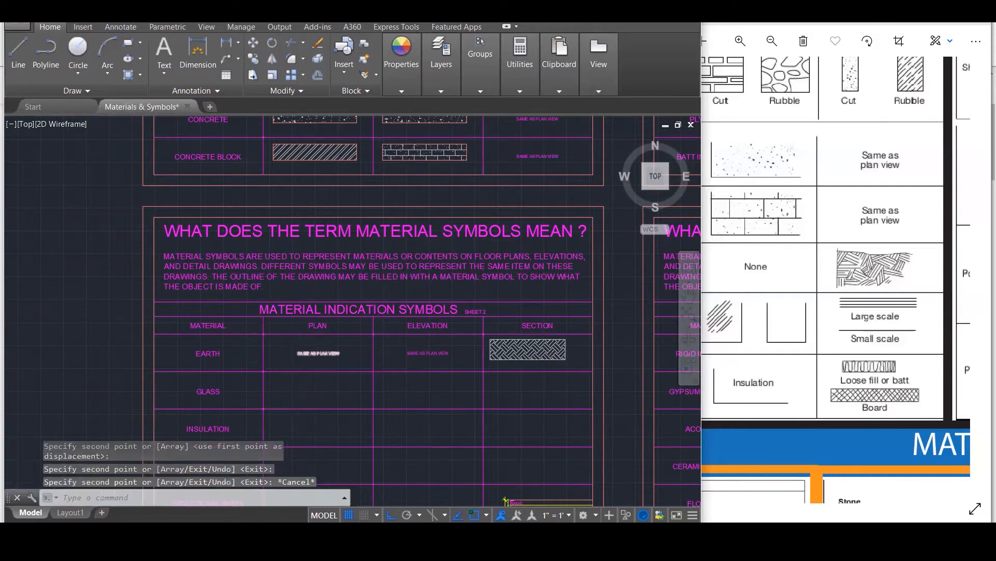
Change the copied texts in the Earth row's plan and elevation cells to "NONE".
scroll(298, 350, up, 2)
double_click(325, 353)
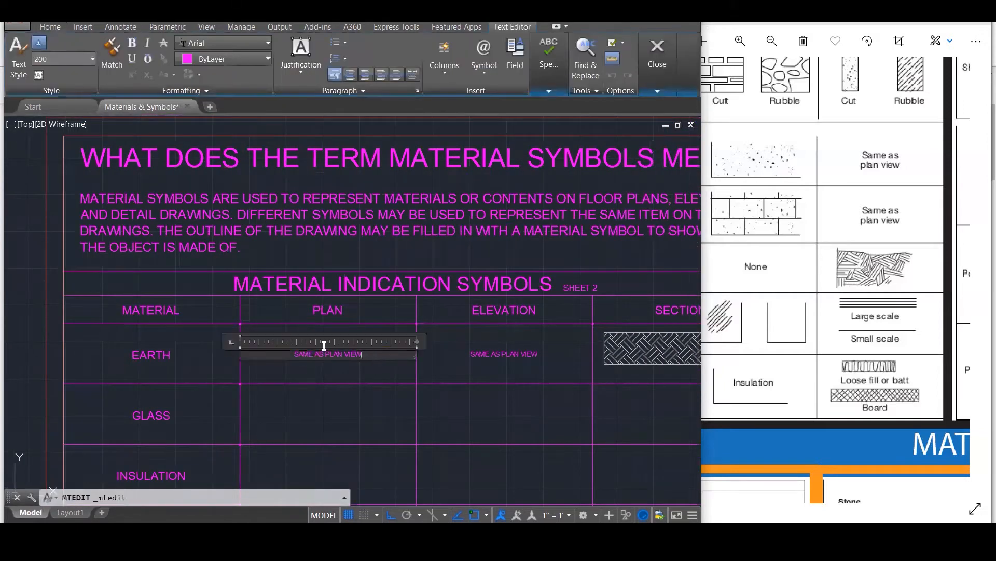
text(NONE)
click(345, 363)
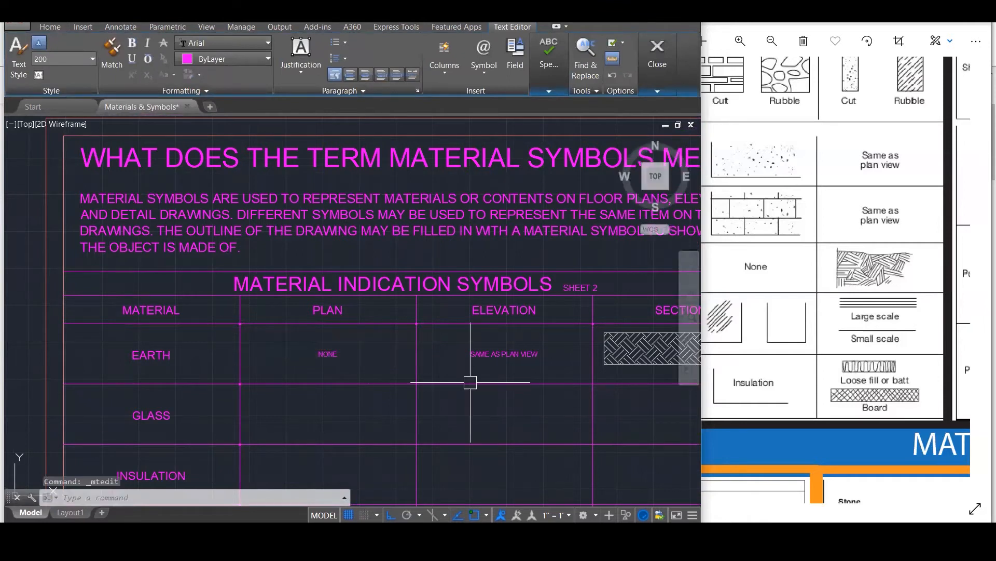
double_click(495, 357)
text(NONE)
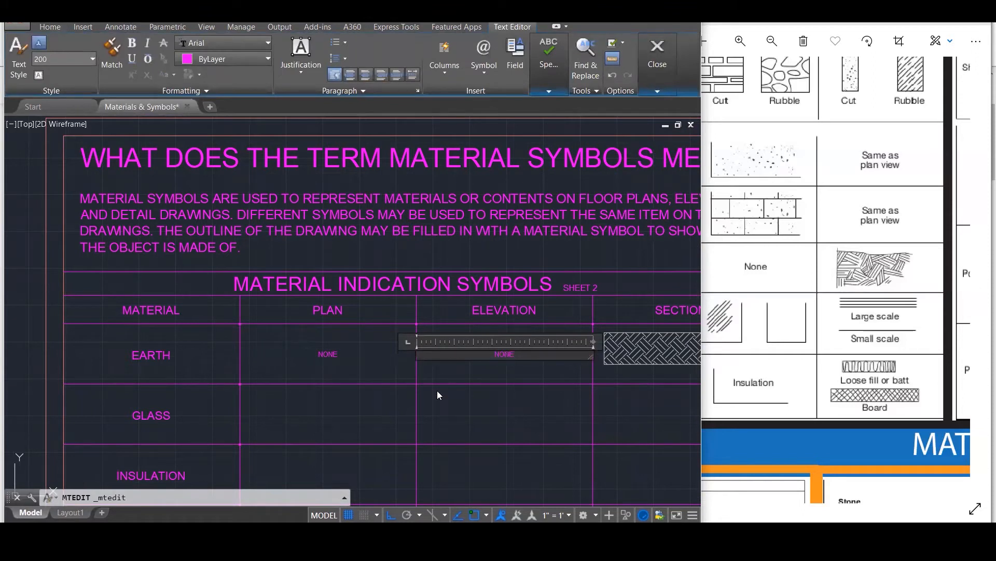
click(438, 396)
scroll(651, 398, down, 1)
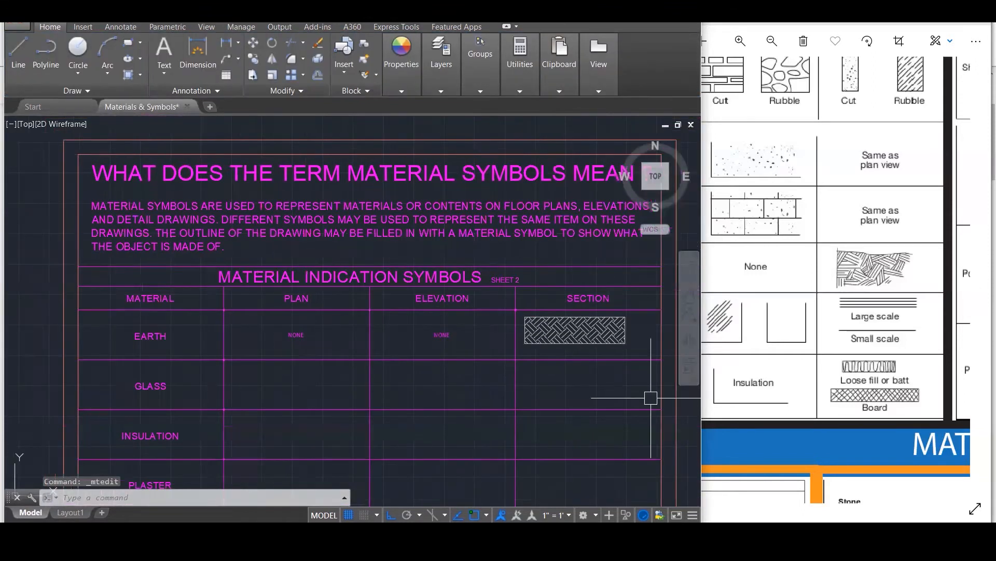
Assign the rectangle in the Earth row's section cell to the OUTLINE layer.
click(628, 325)
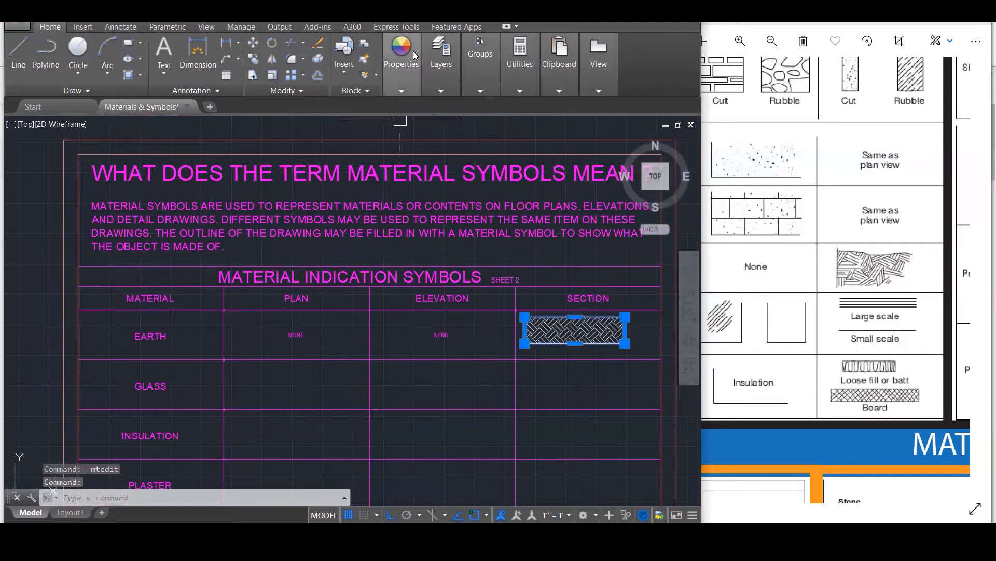
click(441, 57)
click(545, 106)
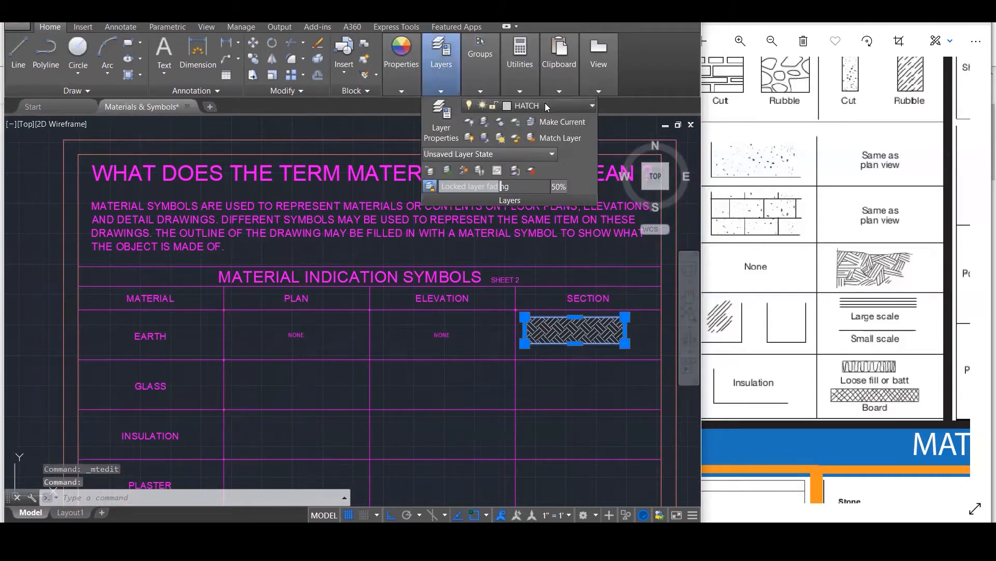
key(Escape)
key(Escape)
key(Escape)
key(Escape)
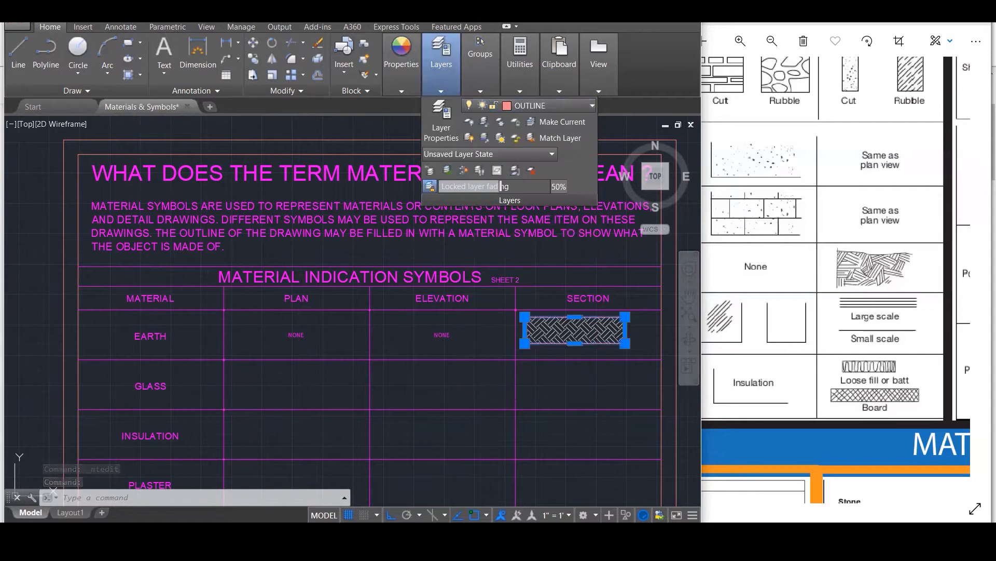
Draw a horizontal line across the middle of the Glass row's plan cell, matching the reference image.
click(791, 310)
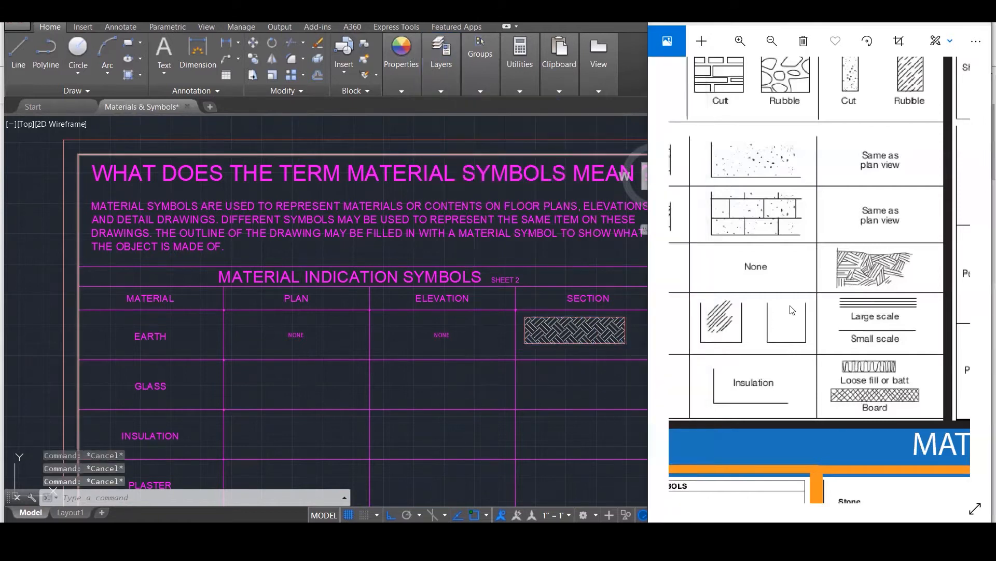
drag(791, 310, 959, 266)
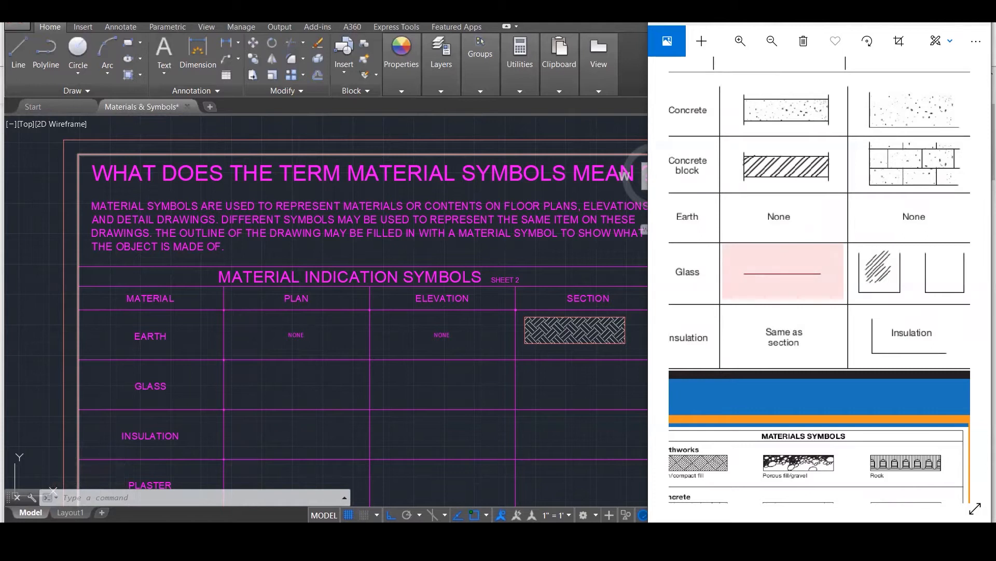
click(244, 389)
text(l)
key(Return)
click(244, 385)
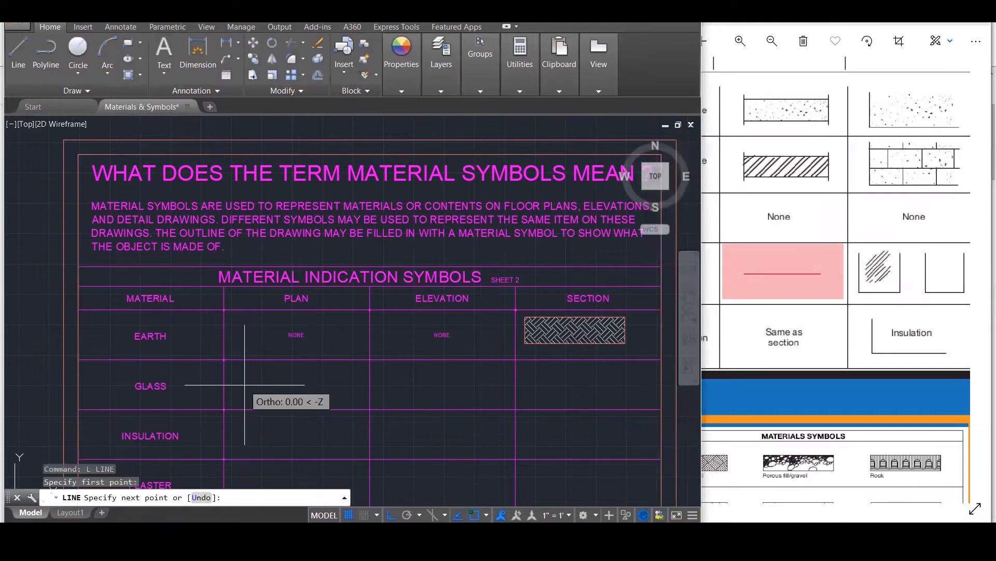
click(341, 385)
key(Escape)
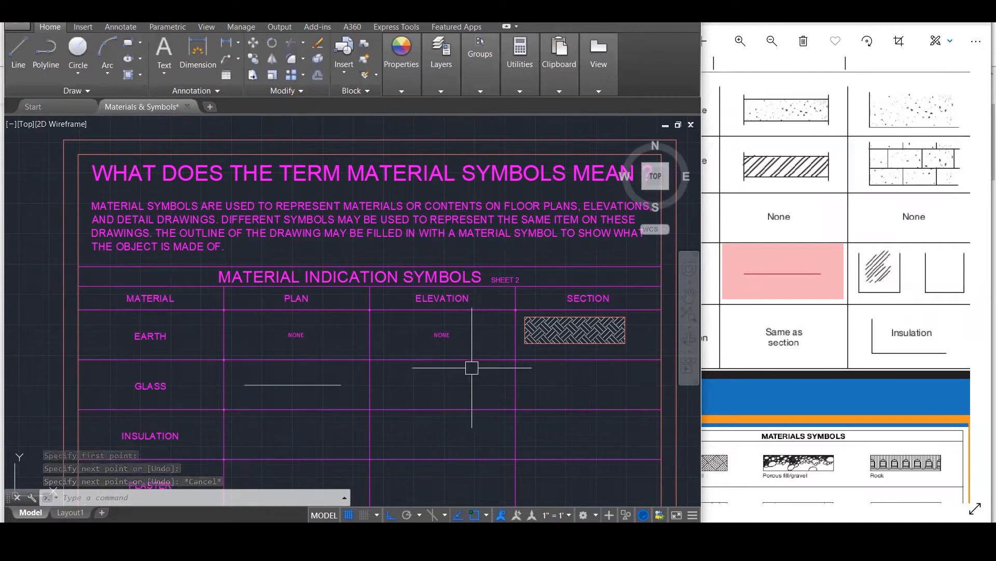
Copy the two outline rectangles from the Stone elevation cell into the Glass row's elevation cell on sheet 2.
scroll(451, 369, down, 3)
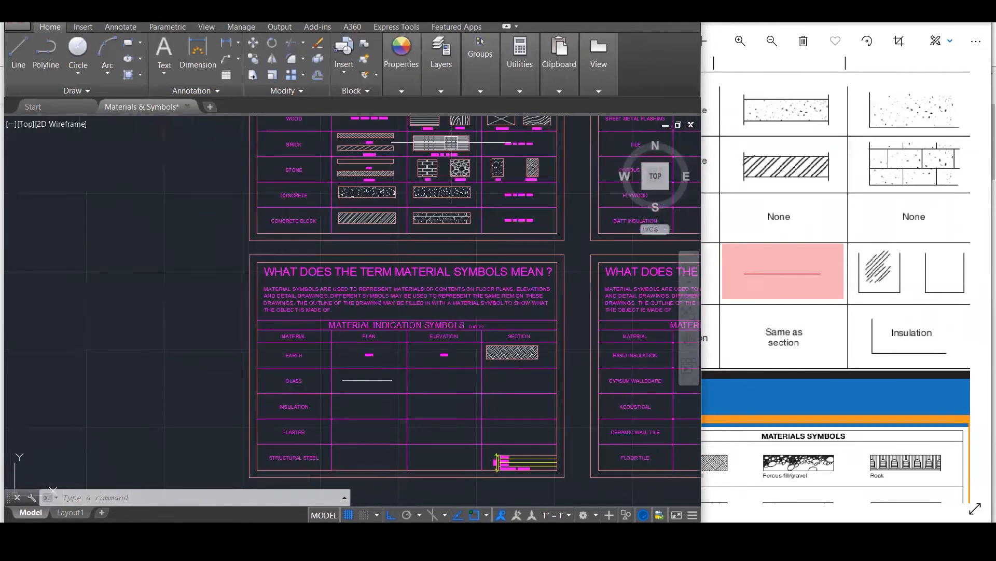
scroll(459, 169, up, 3)
click(474, 166)
click(418, 175)
text(co)
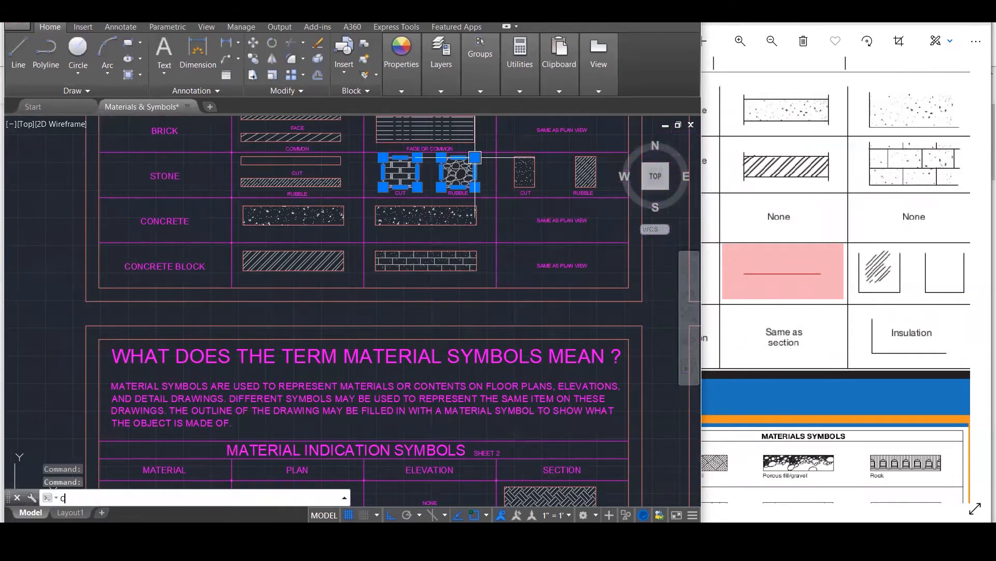
key(Return)
click(496, 152)
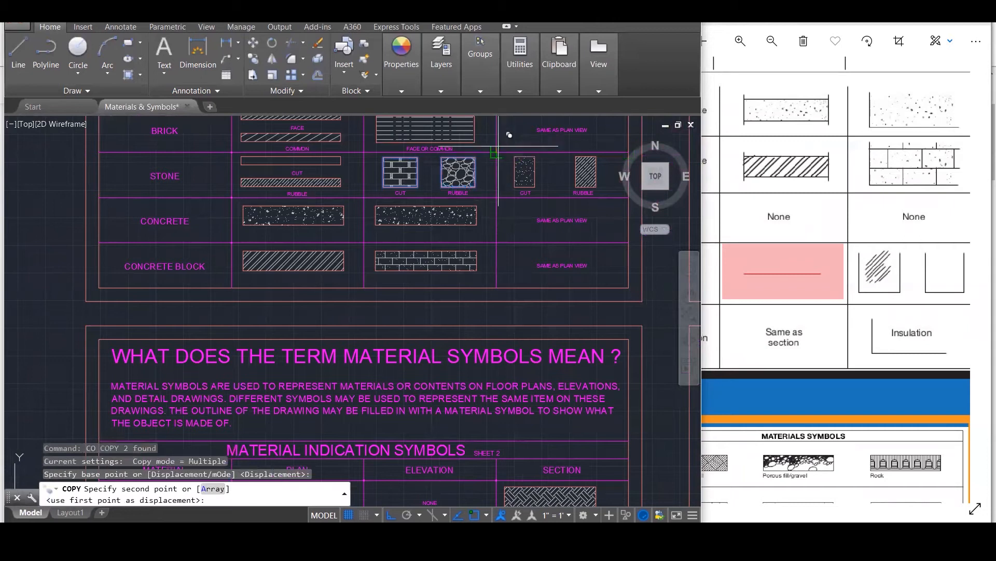
scroll(519, 155, down, 3)
scroll(504, 348, up, 4)
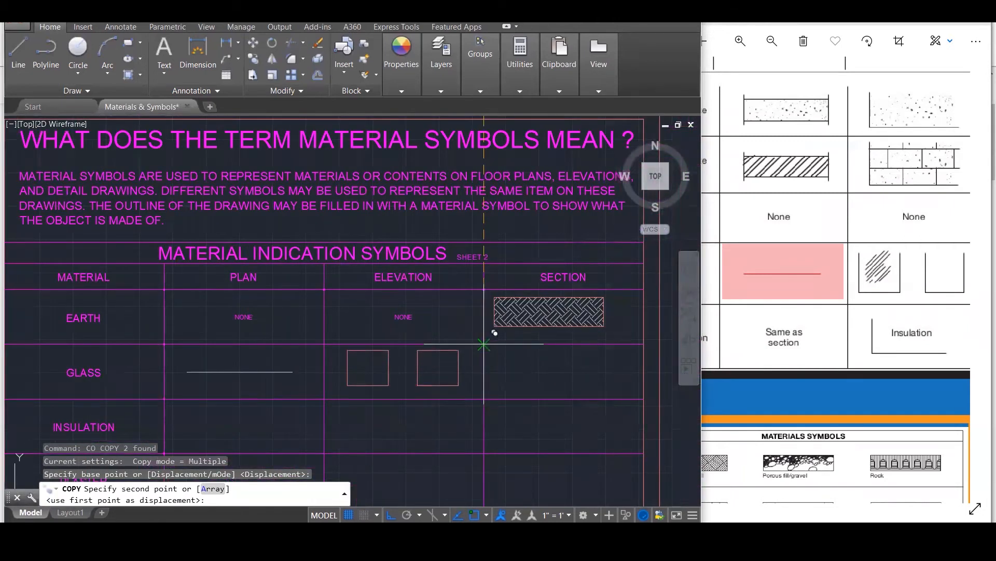
click(484, 344)
scroll(440, 345, down, 1)
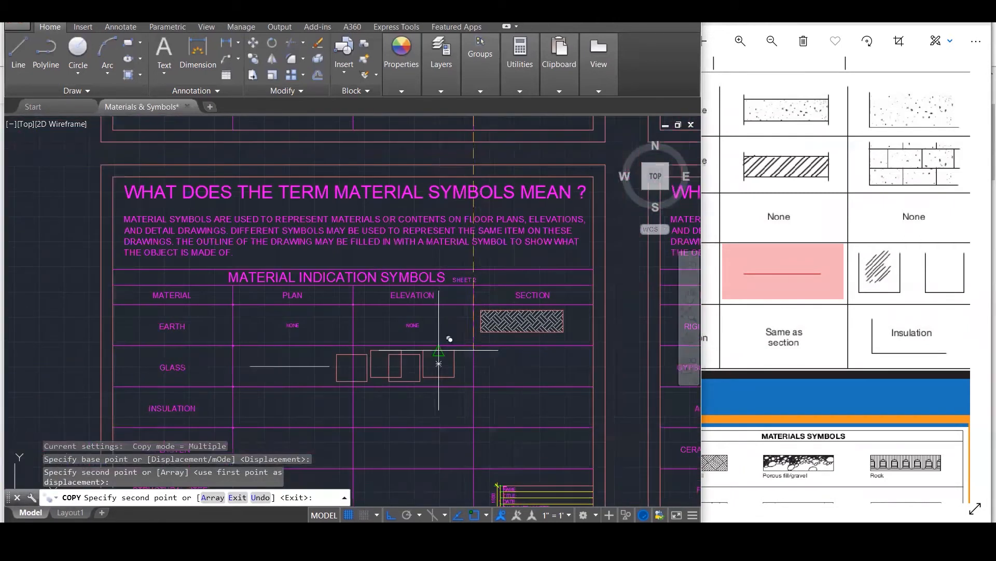
key(Escape)
Check the Glass row's elevation symbols in the reference image against the two copied rectangles.
drag(892, 271, 746, 275)
scroll(383, 382, up, 2)
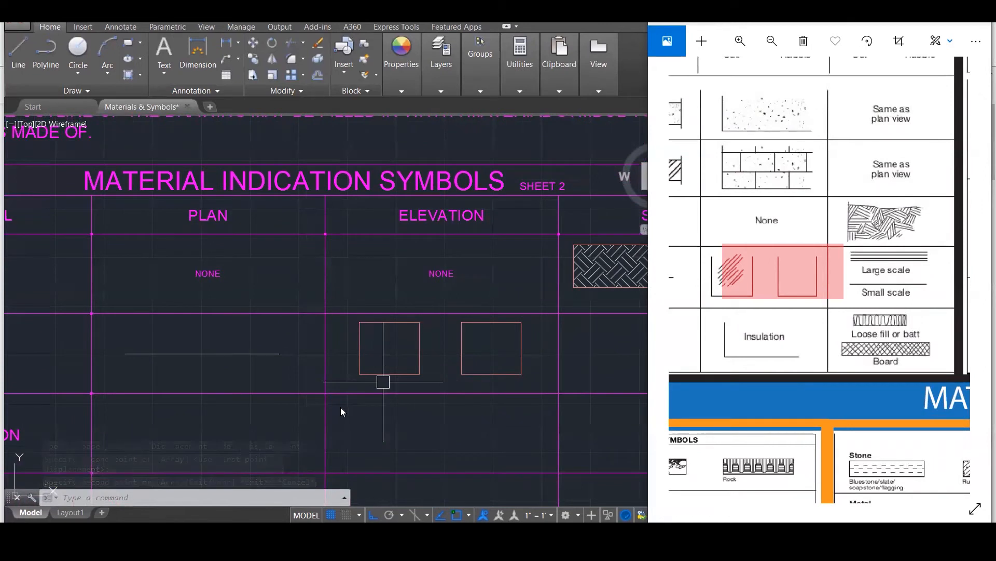
click(382, 381)
key(Escape)
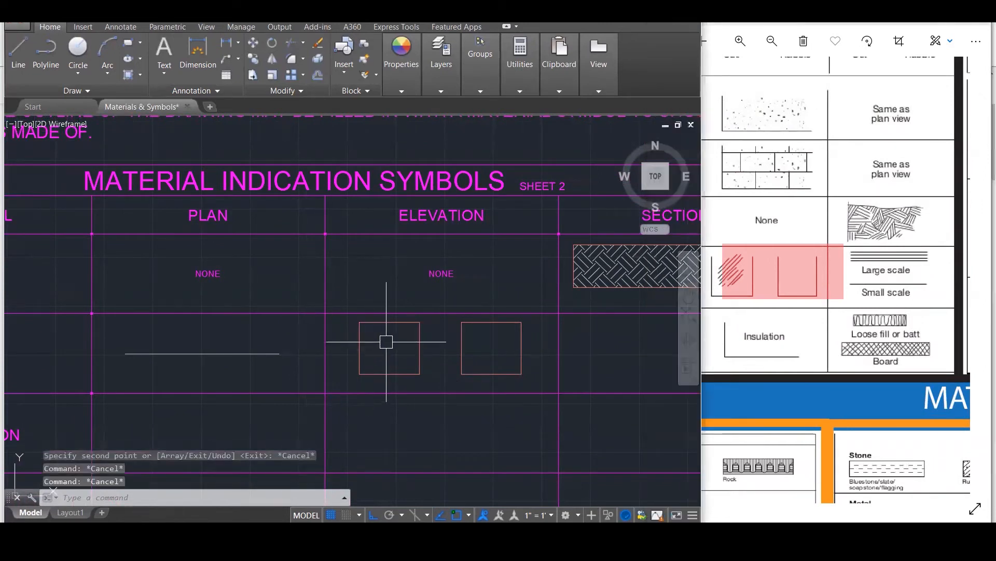
Draw a diagonal line with ortho off inside the first glass elevation square, rising from lower left to upper right.
scroll(382, 340, up, 1)
text(L)
key(Return)
scroll(391, 351, up, 2)
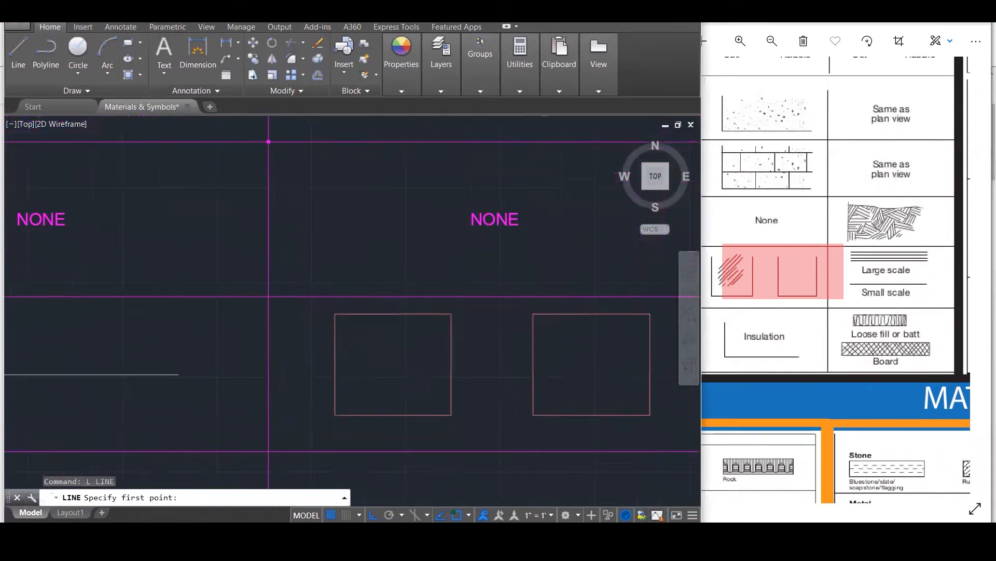
click(416, 331)
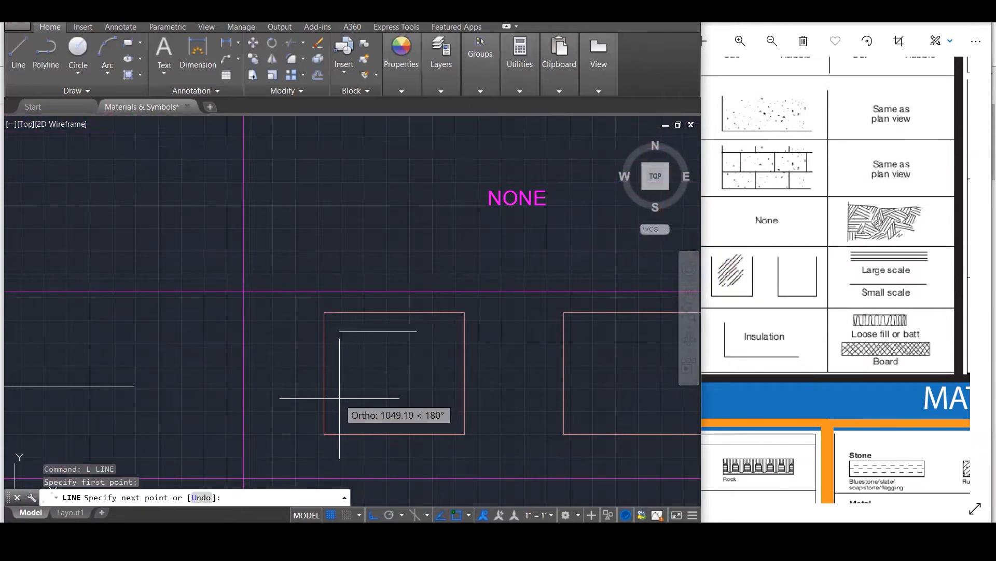
key(F8)
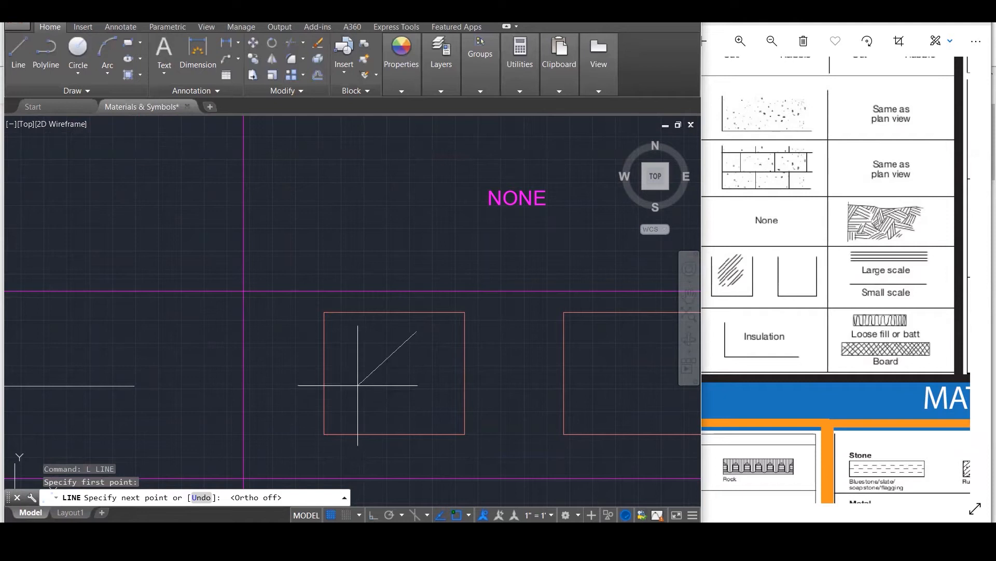
click(357, 393)
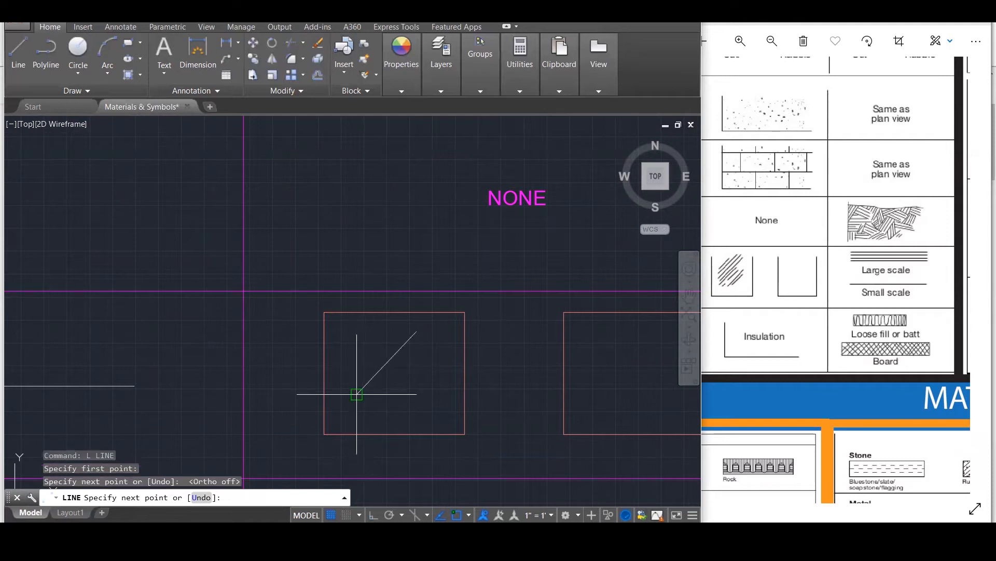
key(Escape)
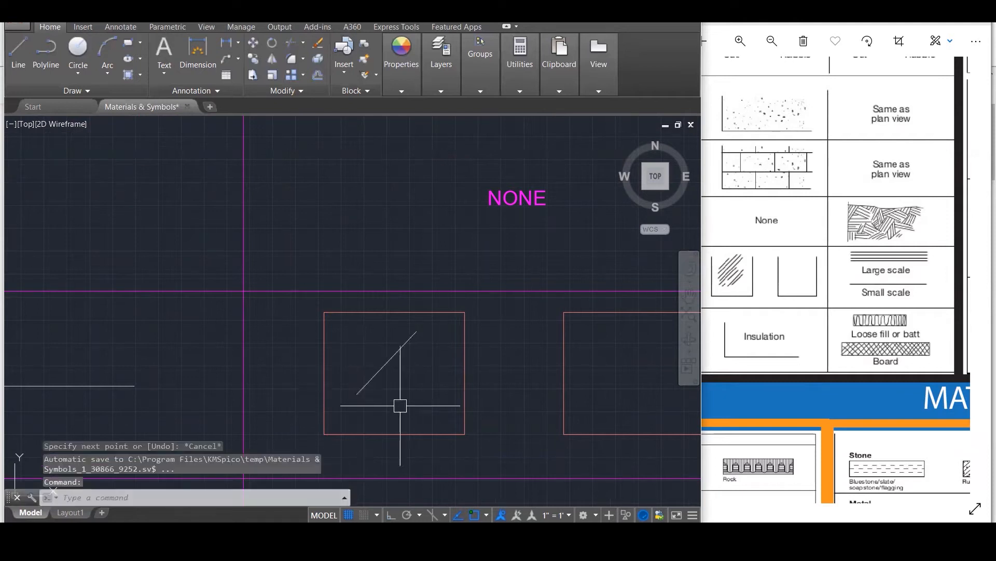
text(o)
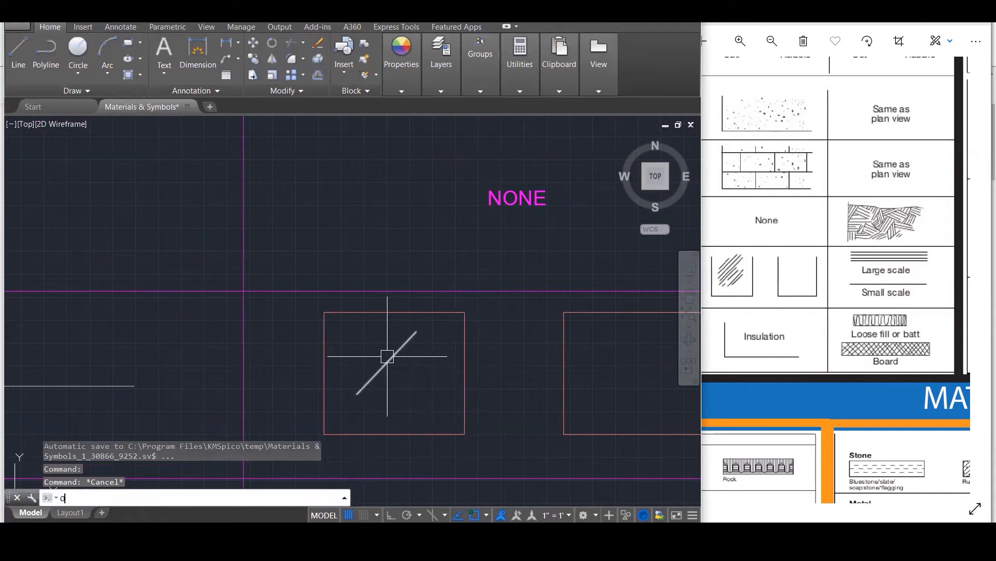
key(Return)
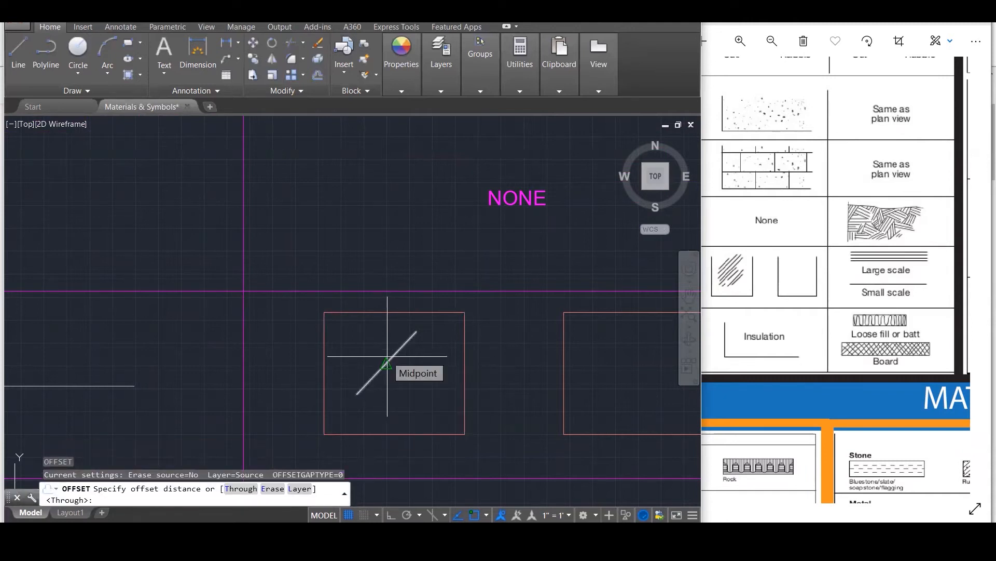
text(50)
key(Return)
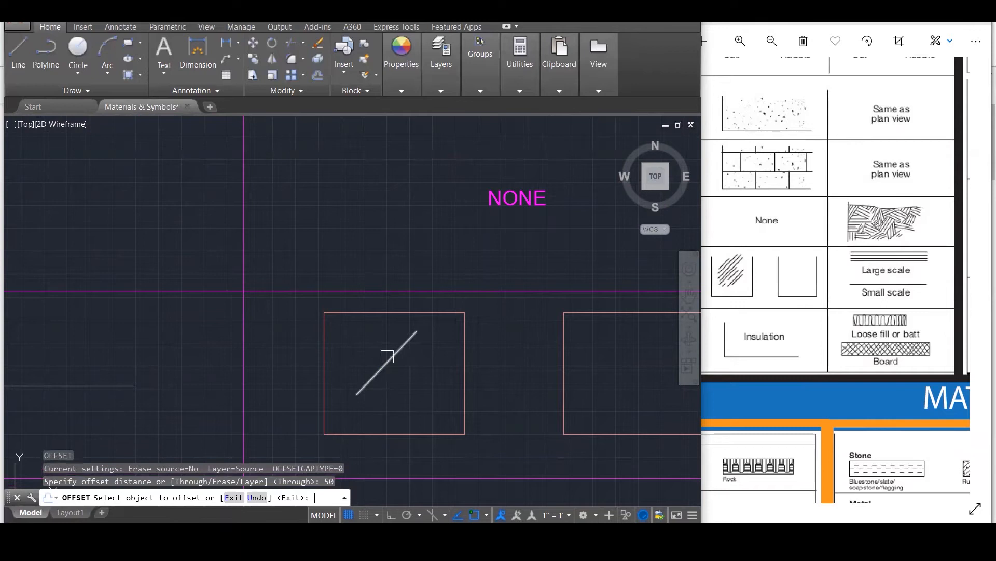
click(387, 356)
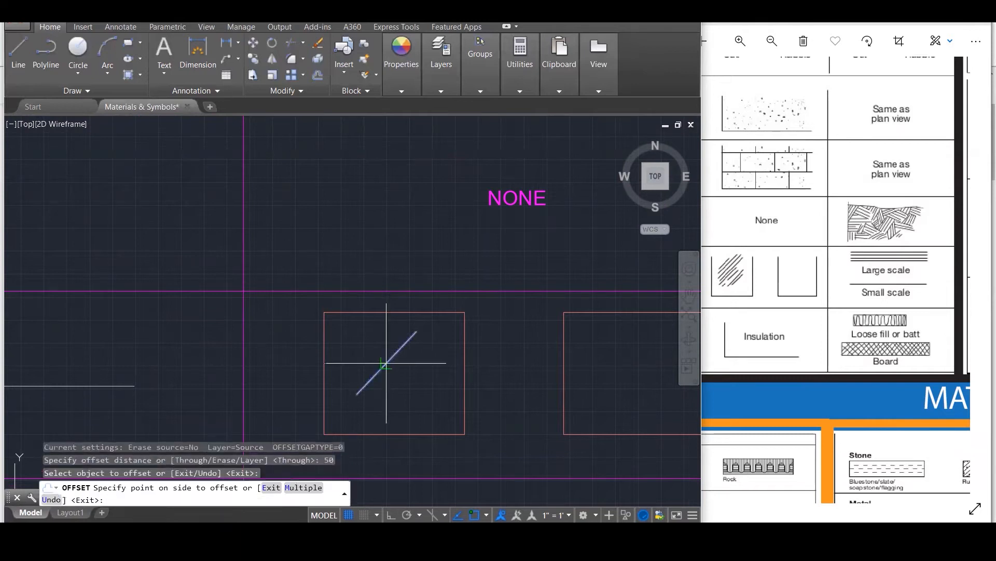
click(364, 342)
key(Escape)
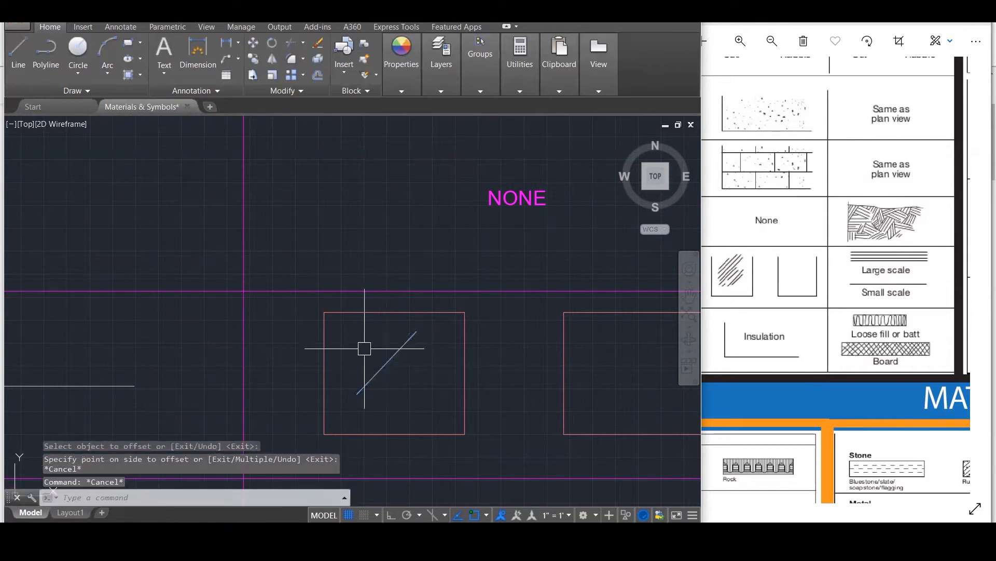
Offset the diagonal line by 100 to both sides inside the first elevation square.
key(Return)
text(100)
key(Return)
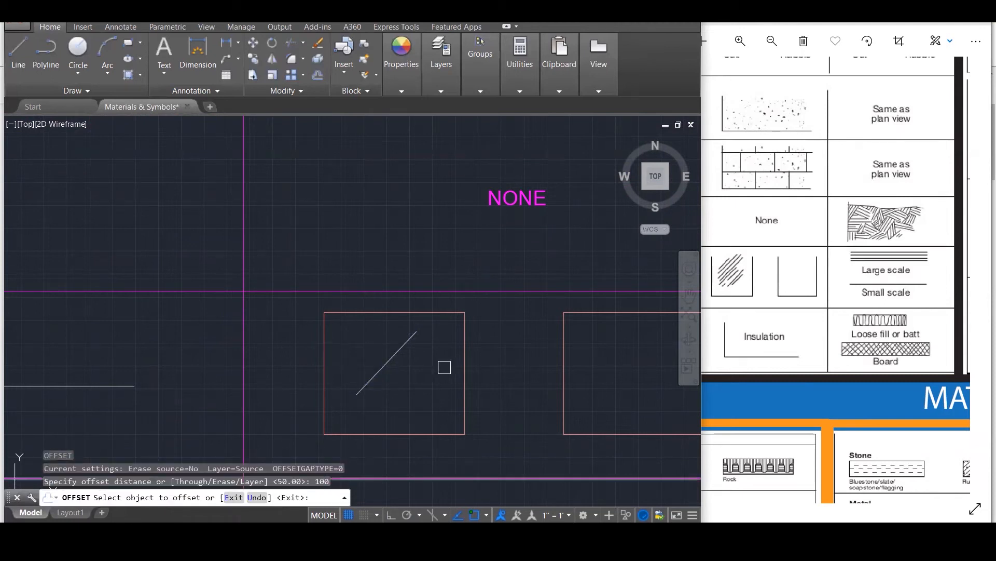
click(389, 360)
click(356, 313)
click(389, 365)
click(420, 388)
scroll(399, 403, up, 3)
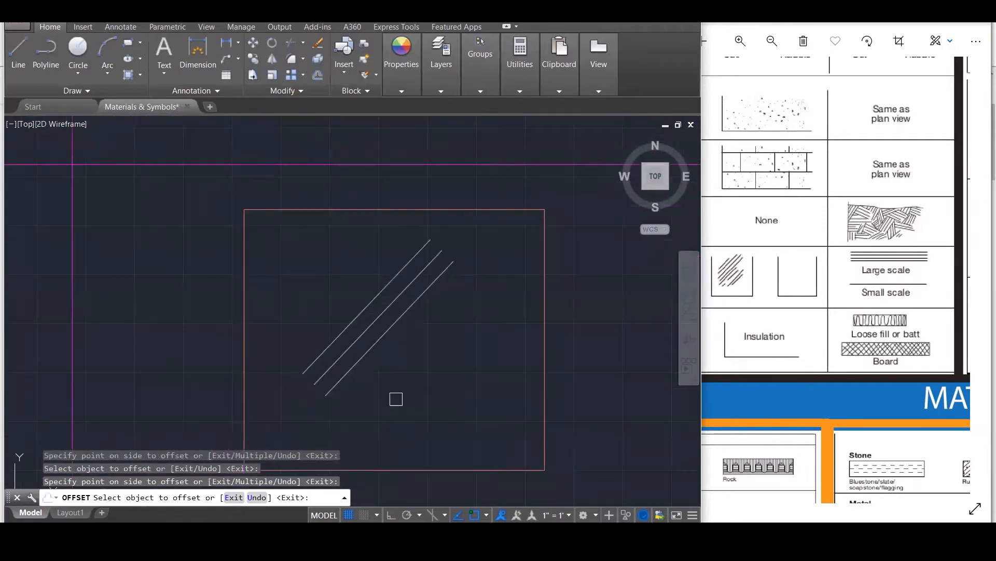
key(Escape)
key(Escape)
key(Escape)
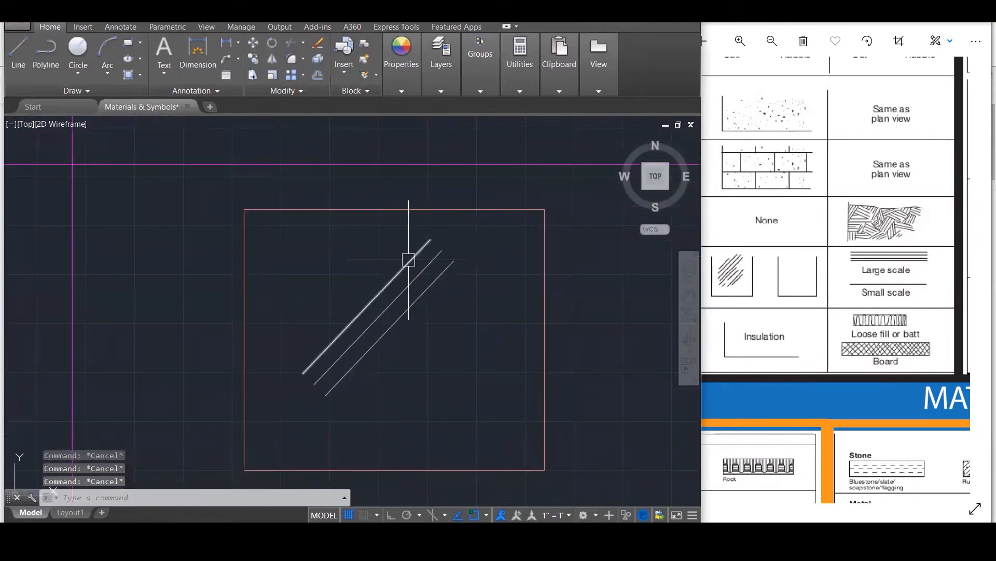
Draw two temporary lines across the three diagonals, one near their upper ends and one near their lower ends.
text(l)
key(Return)
click(371, 240)
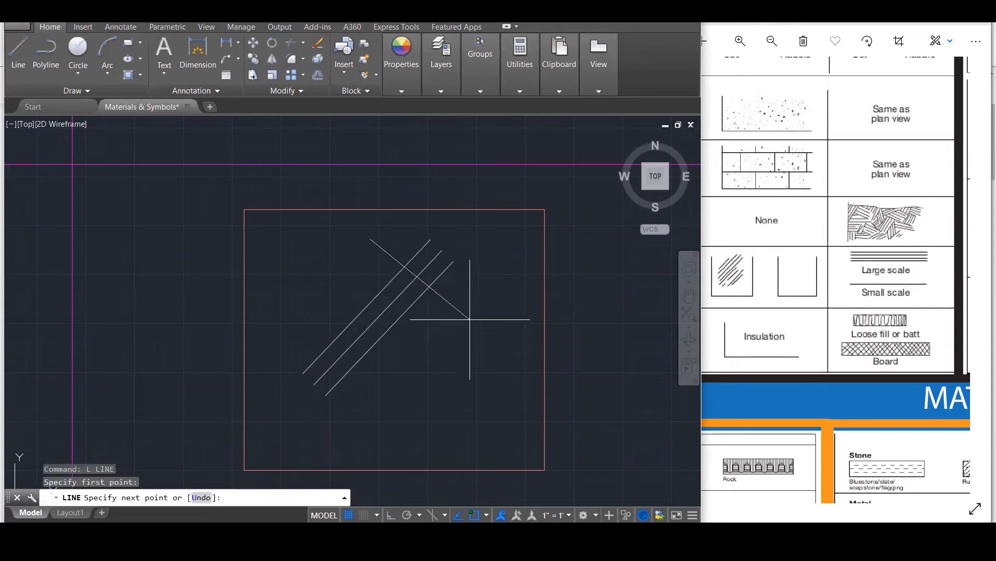
click(471, 336)
key(Return)
key(Return)
click(292, 321)
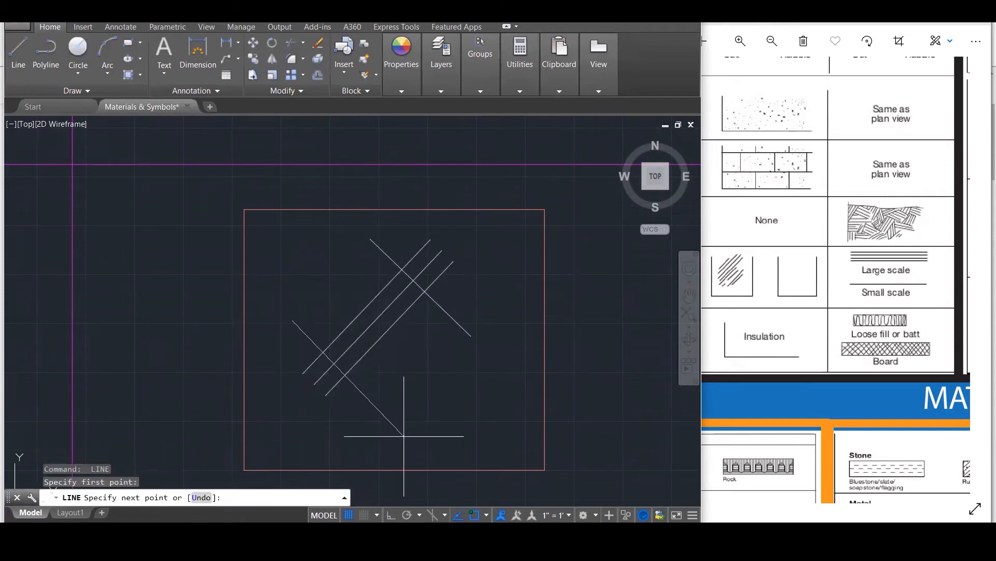
click(404, 436)
key(Escape)
key(Escape)
key(Escape)
key(Escape)
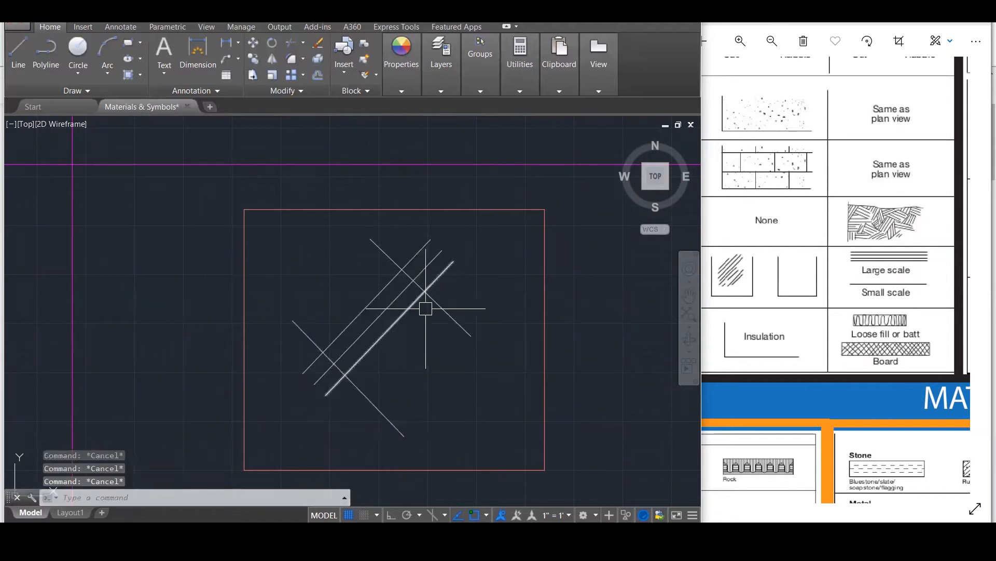
Trim both ends of the two outer diagonals back to the crossing lines, leaving the middle diagonal longer.
text(tr)
key(Return)
click(493, 432)
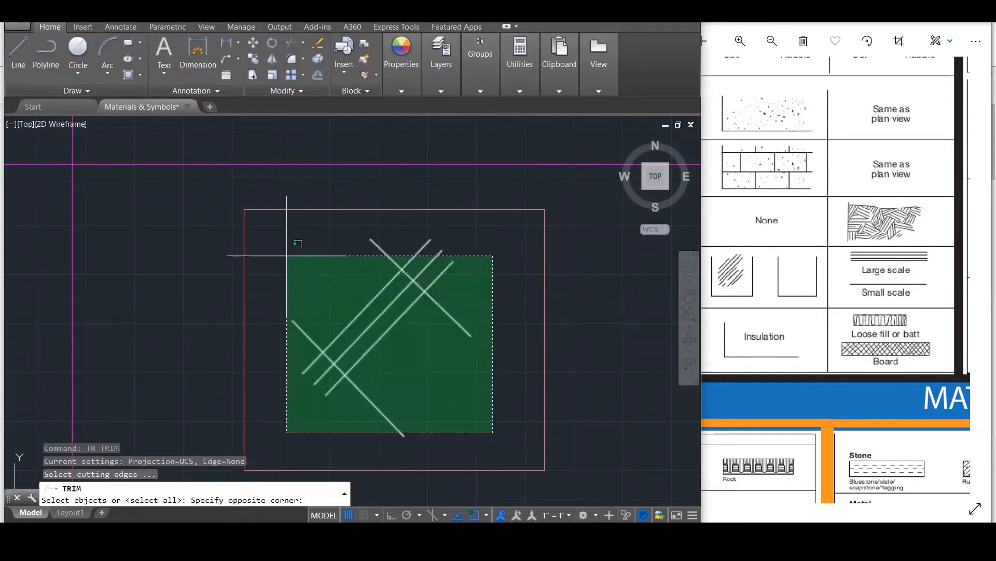
click(286, 255)
key(Return)
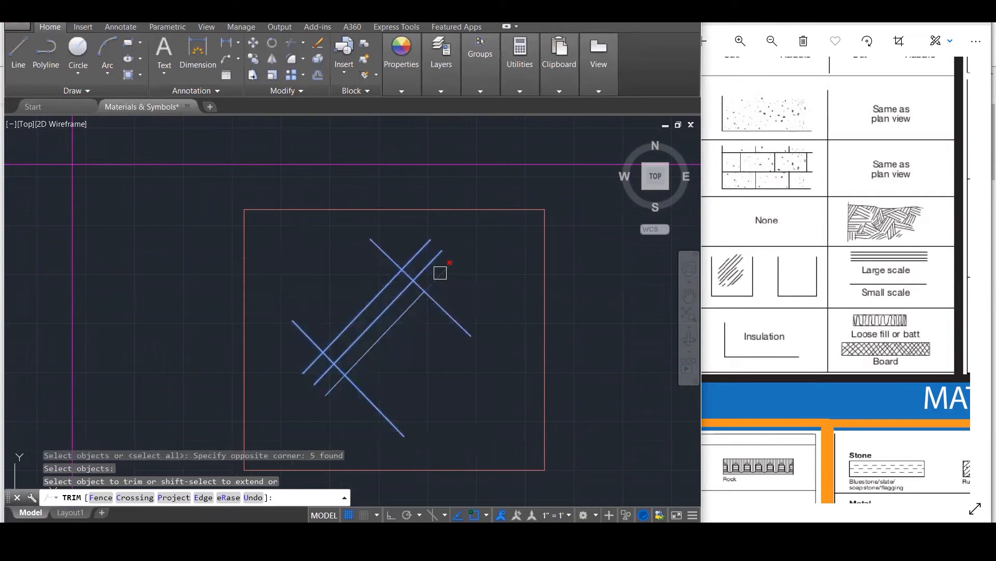
click(440, 272)
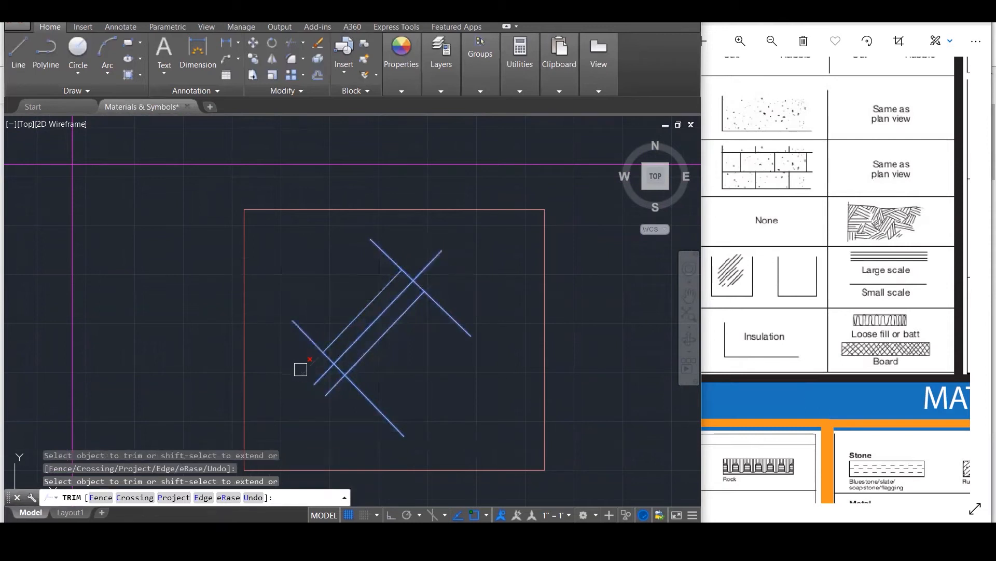
key(Escape)
Erase the two temporary crossing lines from the glass symbol.
click(381, 417)
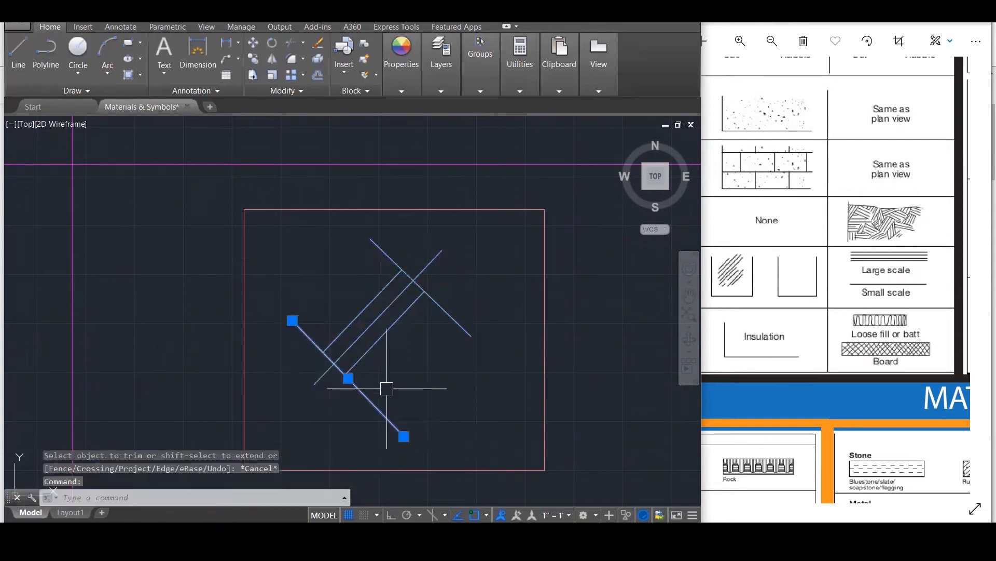
click(442, 313)
key(Delete)
scroll(443, 313, down, 5)
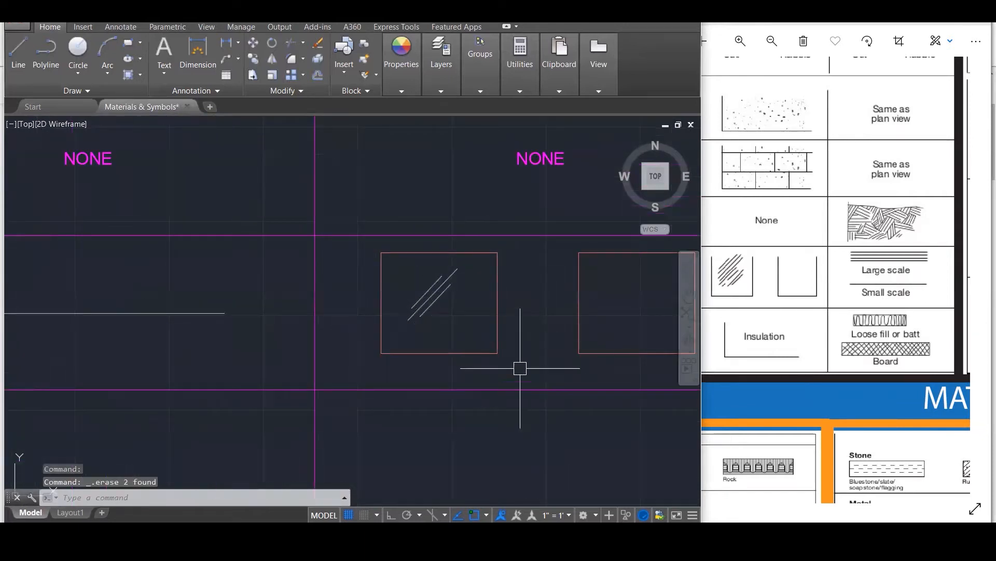
Move the three diagonal glass lines slightly down and right, towards the centre of the first elevation square.
scroll(467, 312, up, 3)
click(459, 328)
click(373, 262)
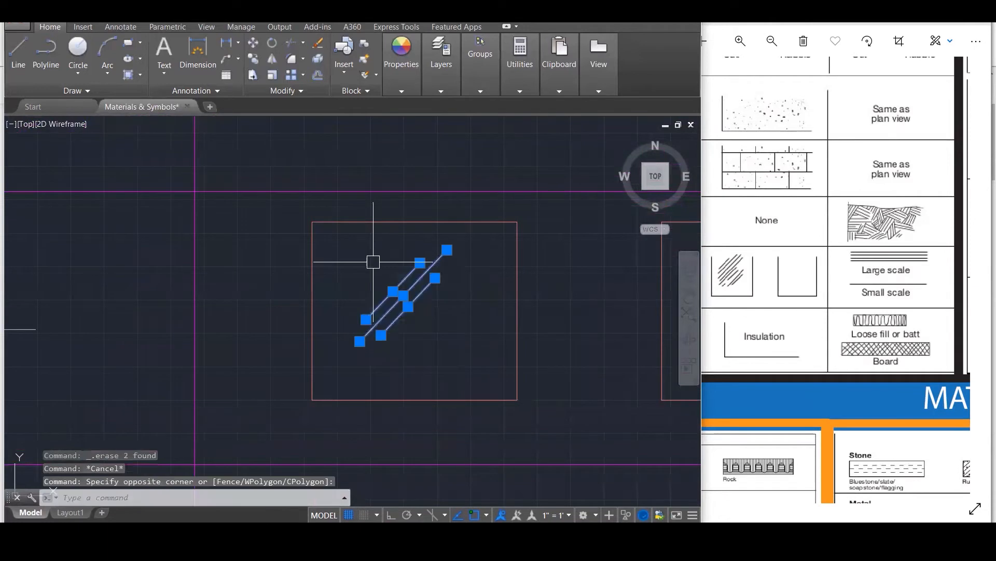
text(m)
key(Return)
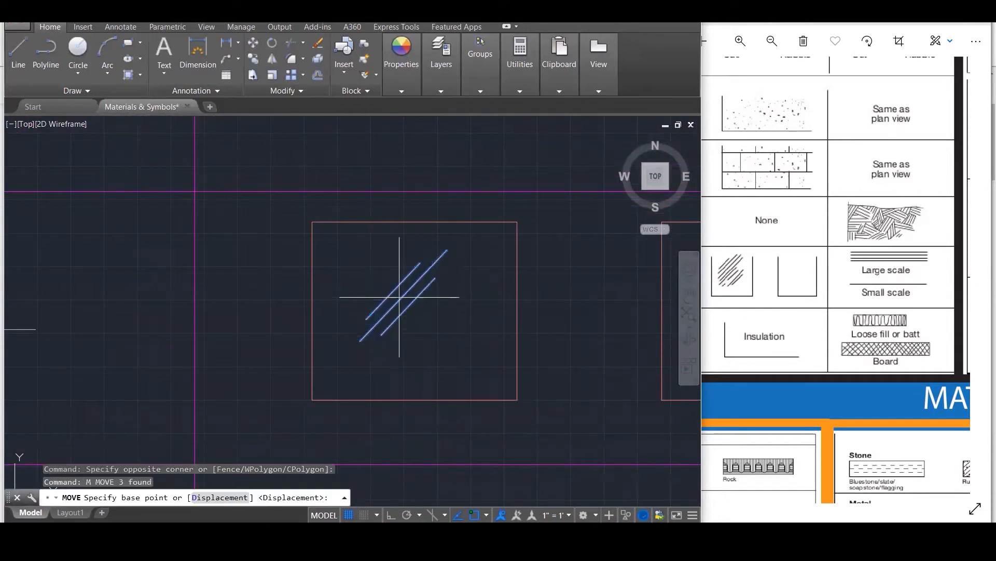
click(400, 300)
click(418, 312)
scroll(322, 264, down, 1)
scroll(322, 263, down, 4)
key(Escape)
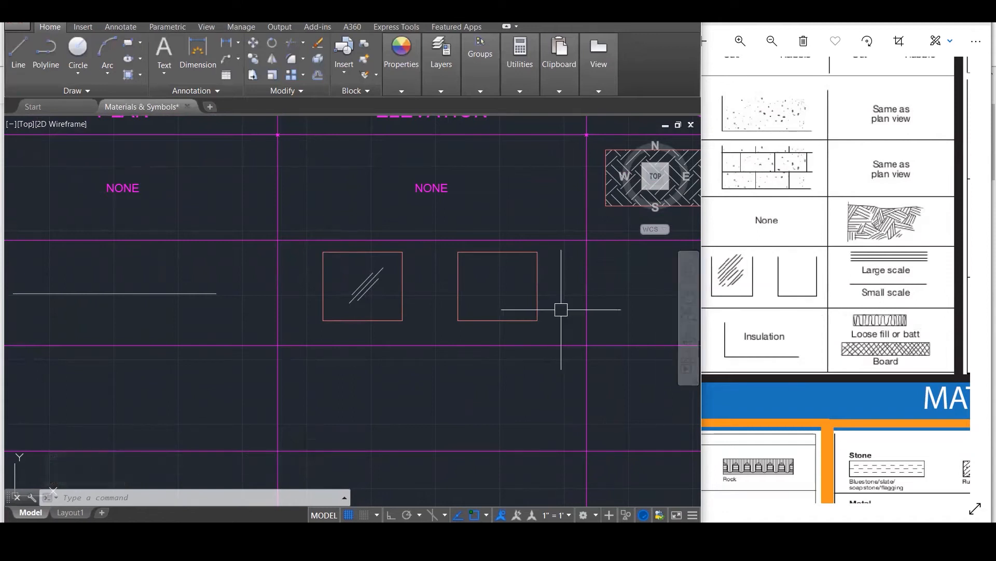
key(Escape)
key(Escape)
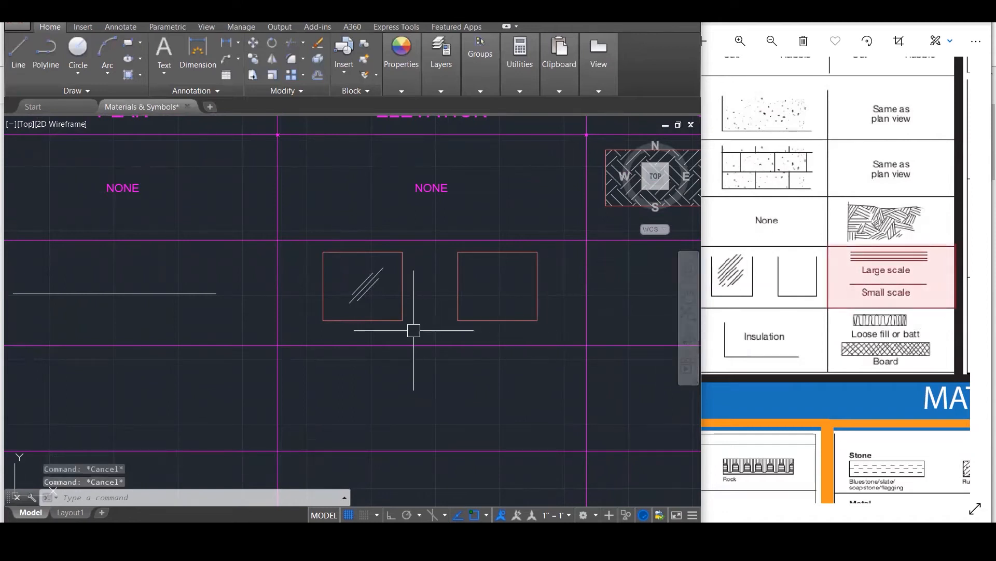
Draw a long, thin rectangle in the upper part of the glass row's Section cell.
scroll(340, 336, down, 1)
scroll(127, 345, down, 5)
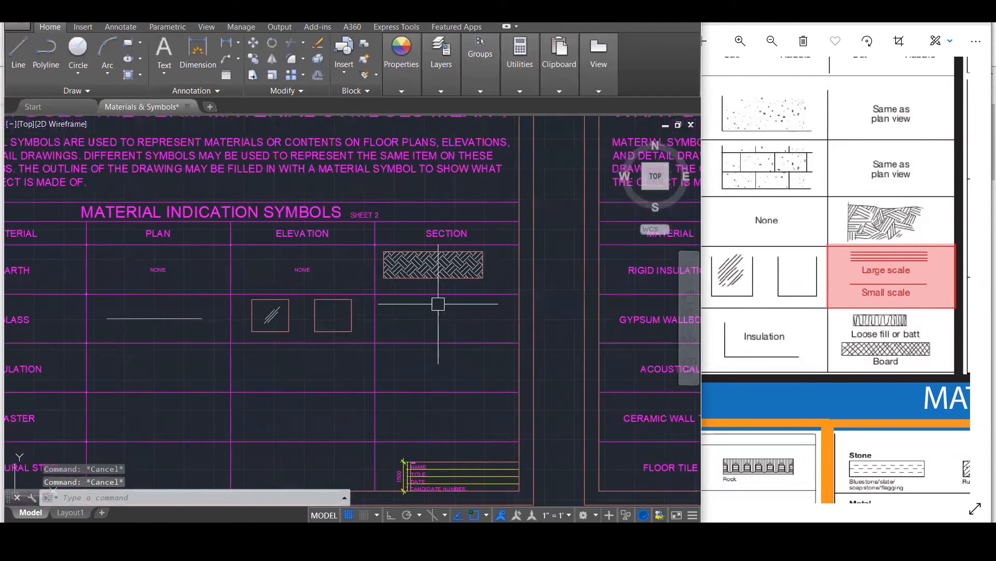
scroll(451, 309, up, 6)
scroll(455, 306, up, 2)
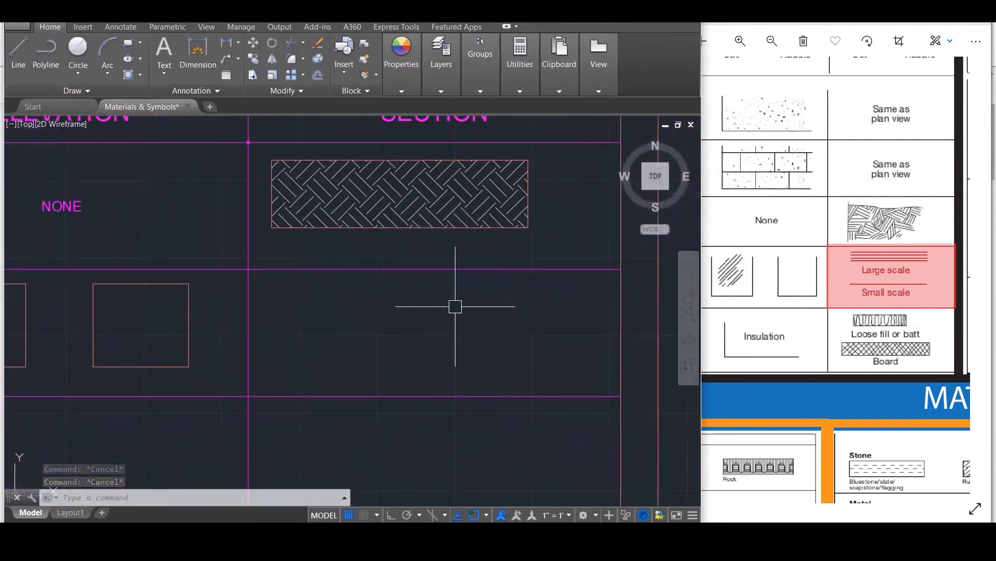
text(RE)
key(Return)
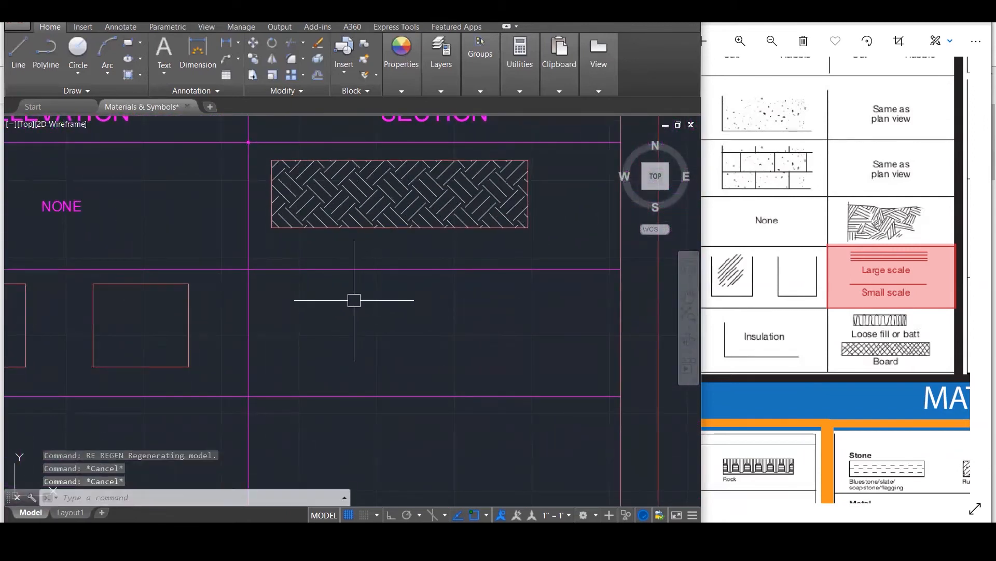
text(REC)
key(Return)
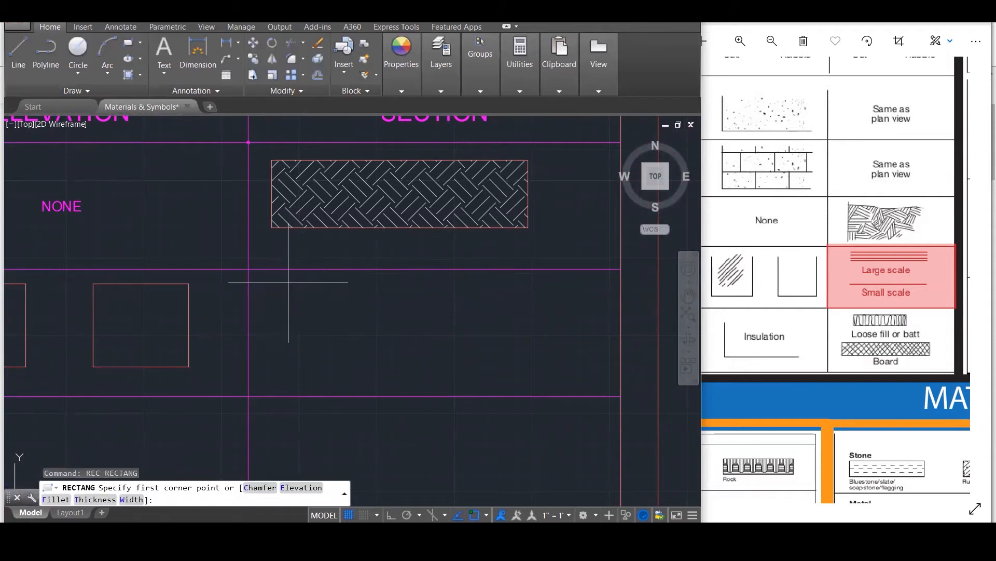
click(284, 286)
click(547, 318)
key(Escape)
key(Escape)
key(Escape)
Hatch the new glass section rectangle with the USER pattern.
text(h)
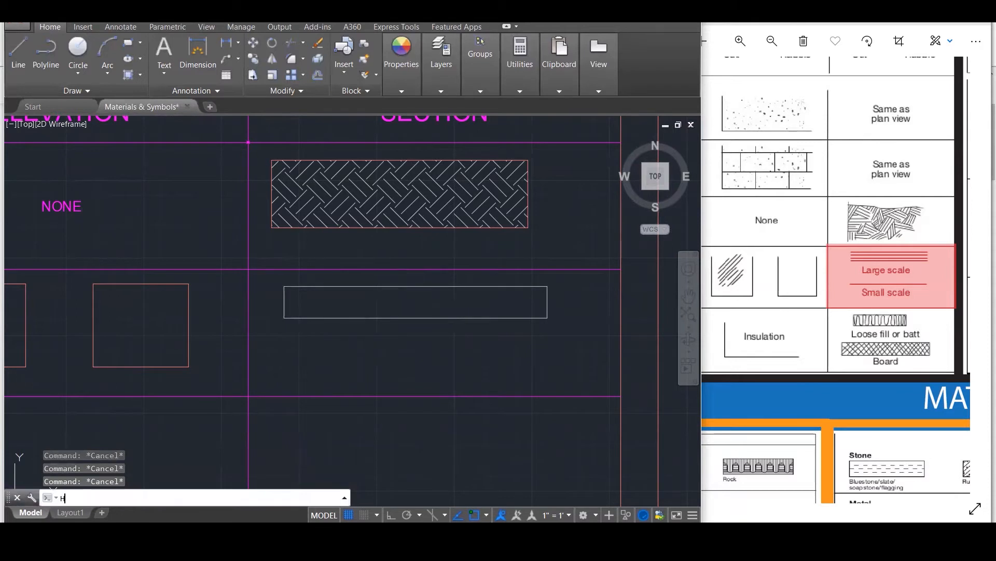
key(Return)
click(348, 301)
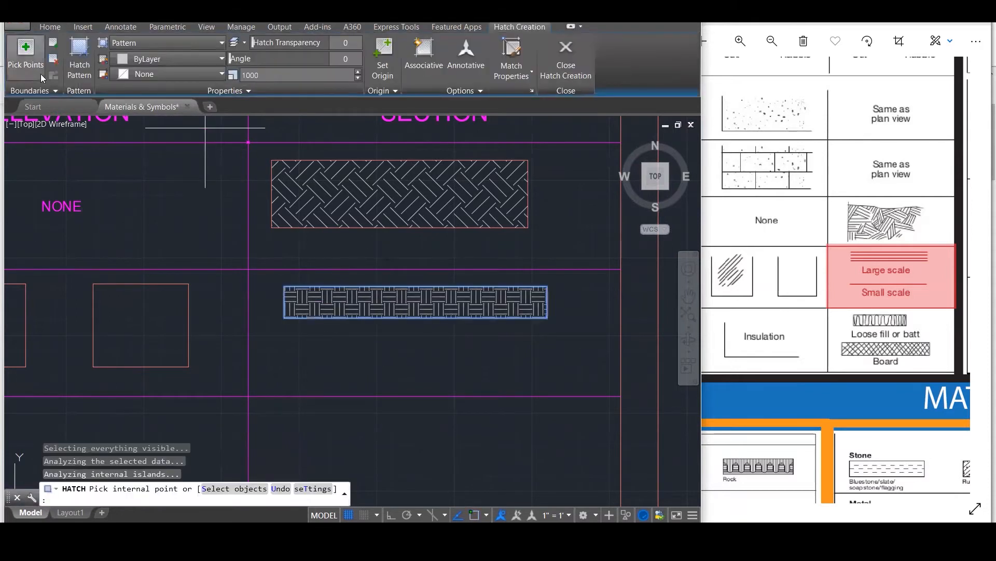
click(80, 56)
scroll(228, 295, down, 2)
click(228, 296)
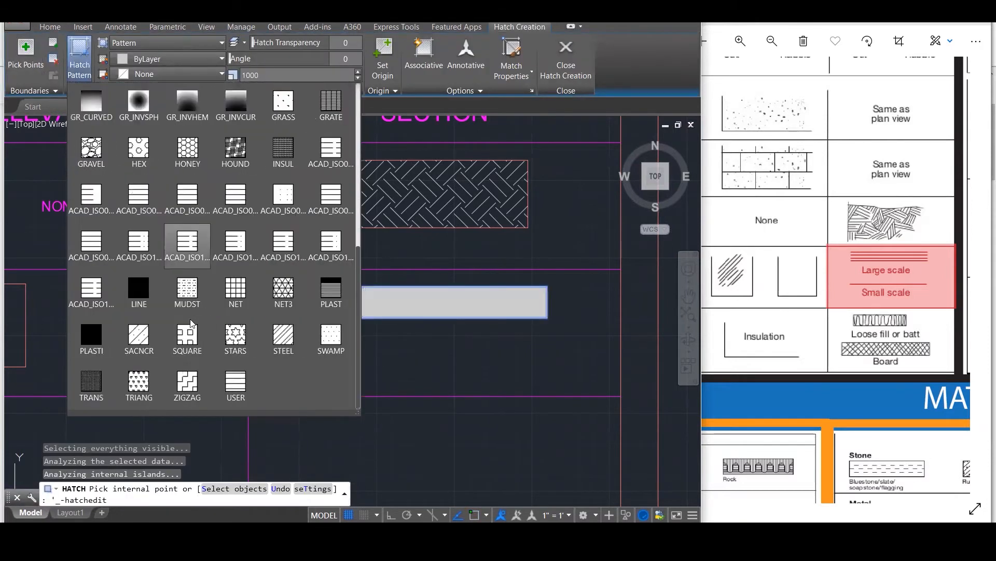
click(235, 387)
click(235, 387)
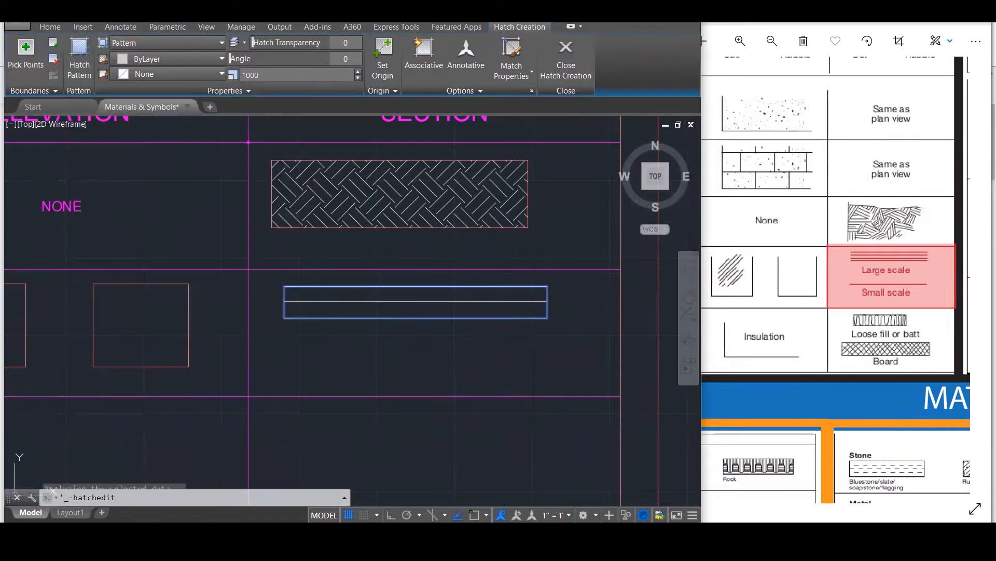
Set the line spacing of the glass section hatch to 100.
drag(298, 74, 82, 77)
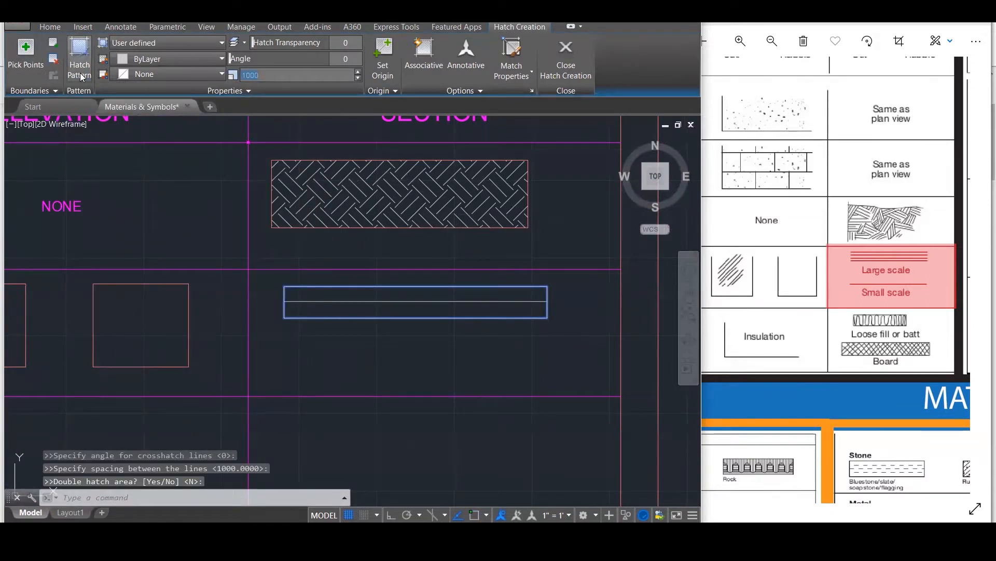
text(100)
key(Return)
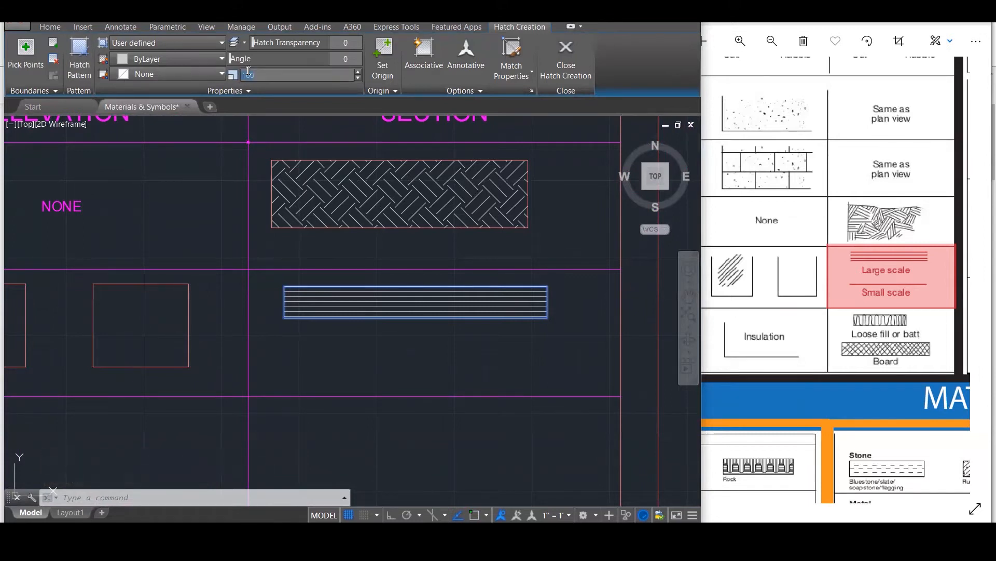
Set the line spacing of the glass section hatch to 150 and finish the hatch.
key(Return)
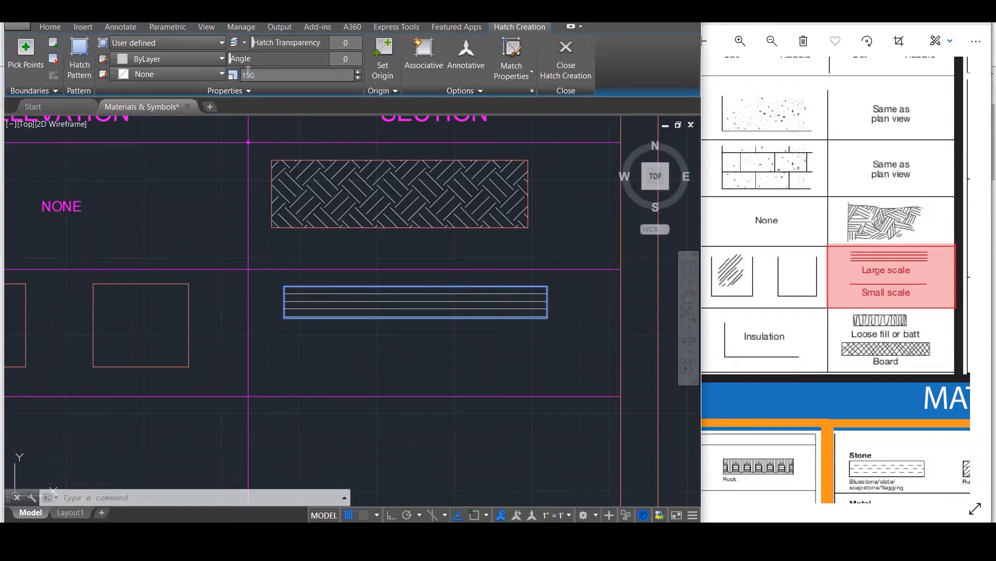
key(Escape)
key(Escape)
key(Escape)
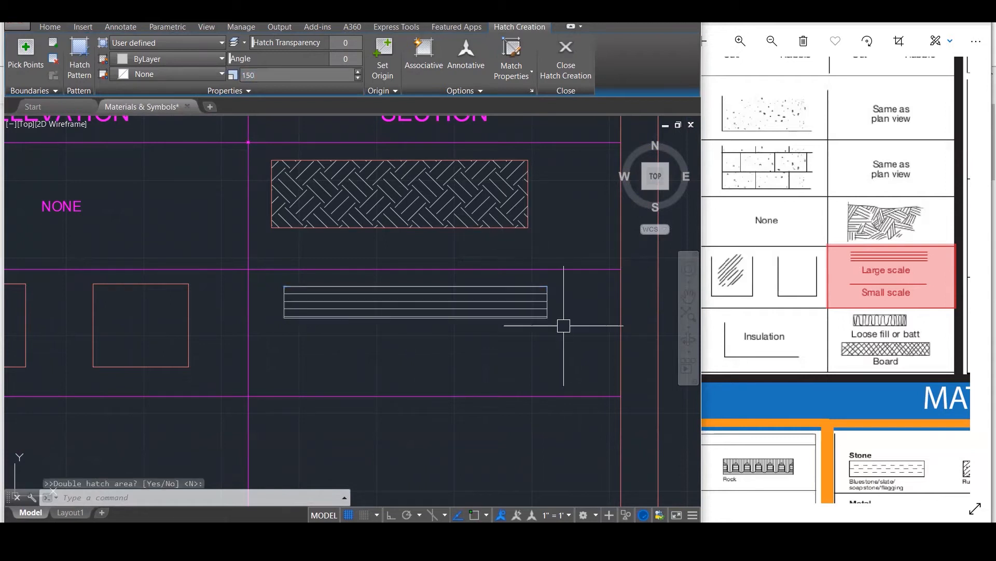
Move the glass section rectangle from the HATCH layer to the layer used by the other symbol outlines.
click(515, 320)
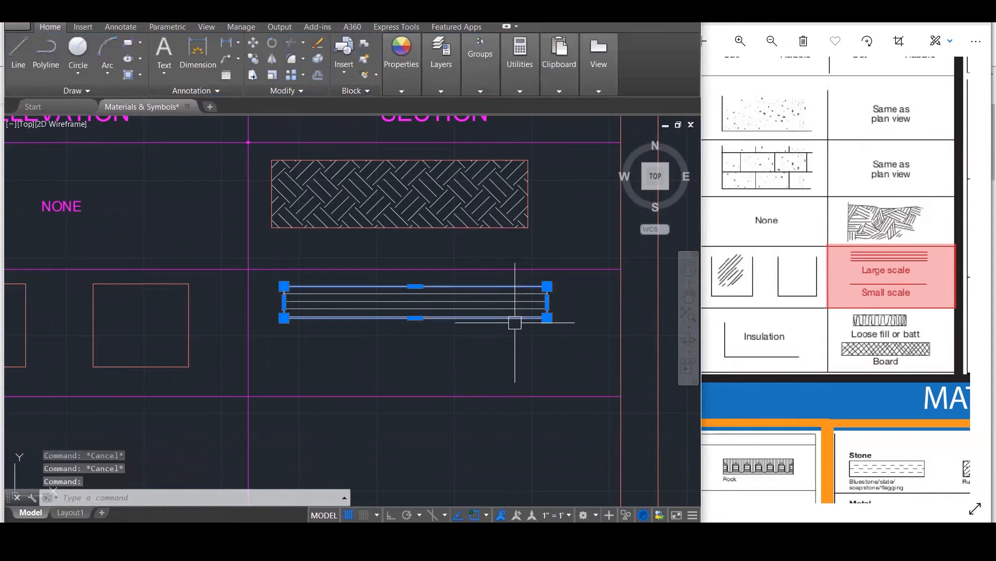
click(454, 91)
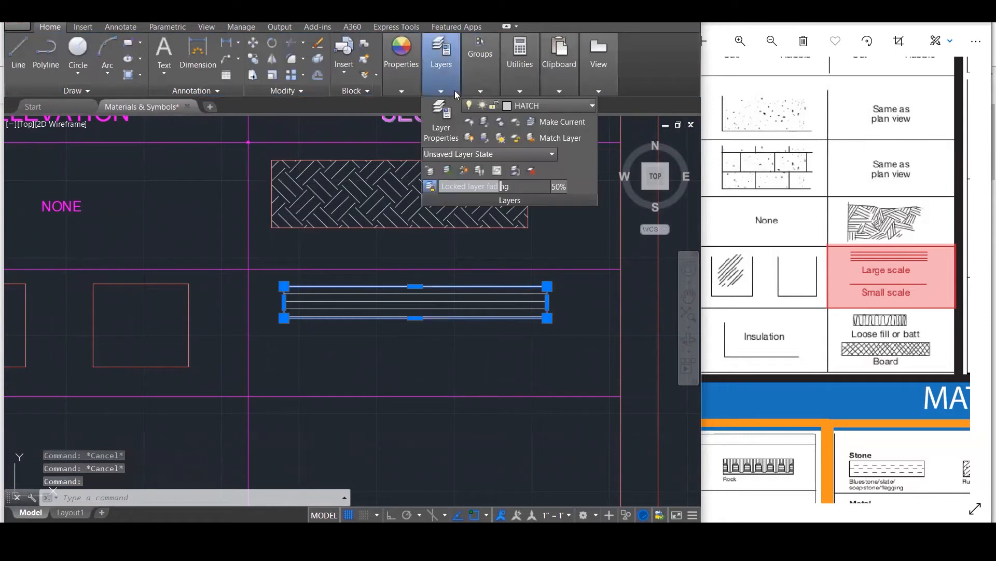
click(548, 106)
click(543, 307)
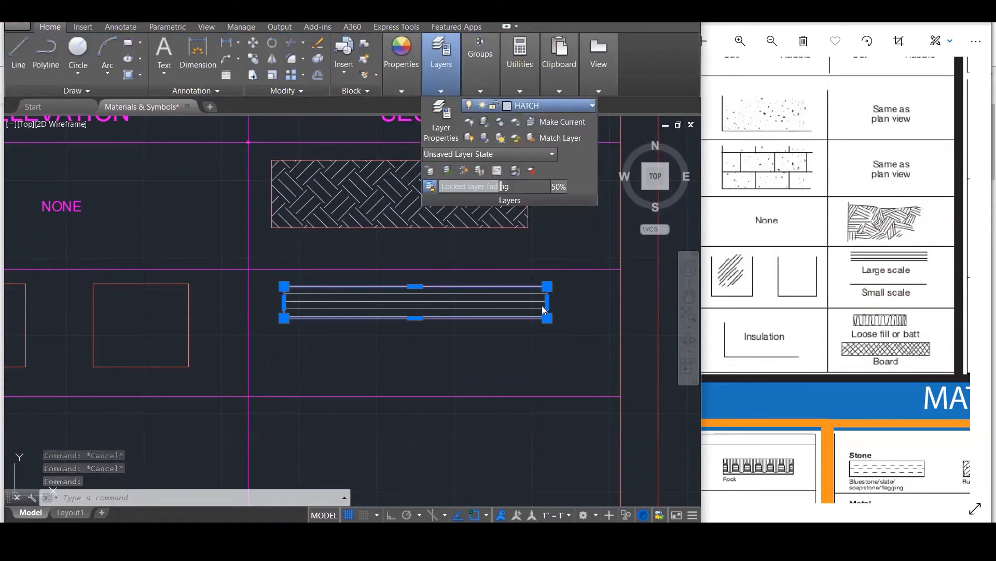
key(Escape)
Copy the SAME AS PLAN VIEW text from the sheet above to just below the hatched glass section rectangle.
scroll(417, 340, down, 3)
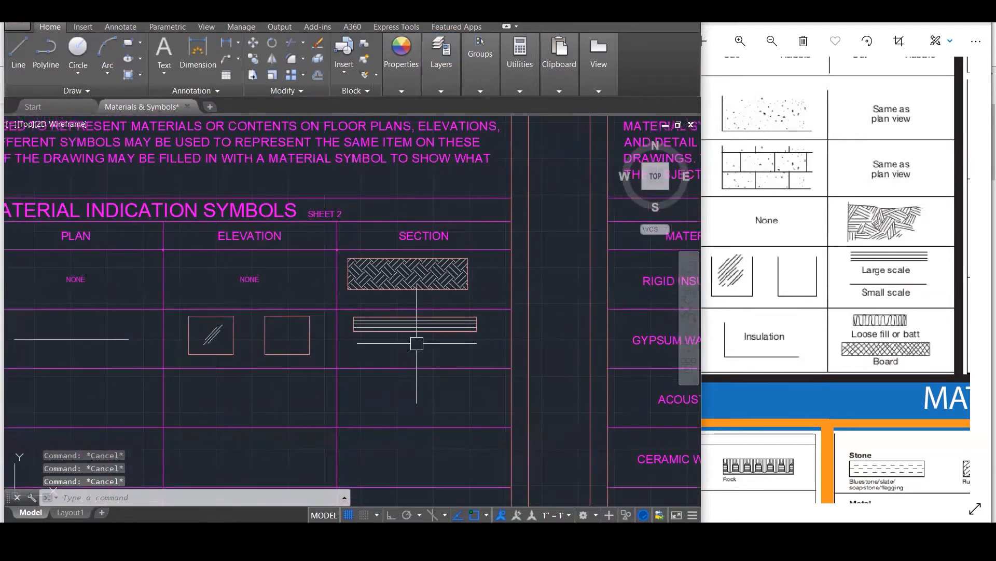
scroll(417, 343, down, 4)
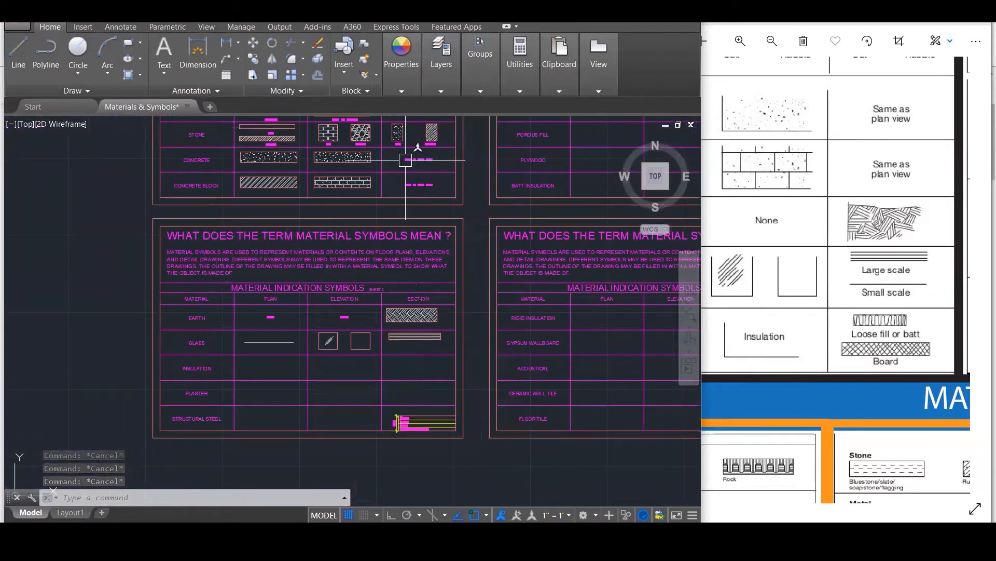
scroll(405, 157, up, 5)
click(454, 167)
text(co)
key(Return)
click(535, 137)
scroll(491, 120, down, 2)
scroll(506, 361, up, 4)
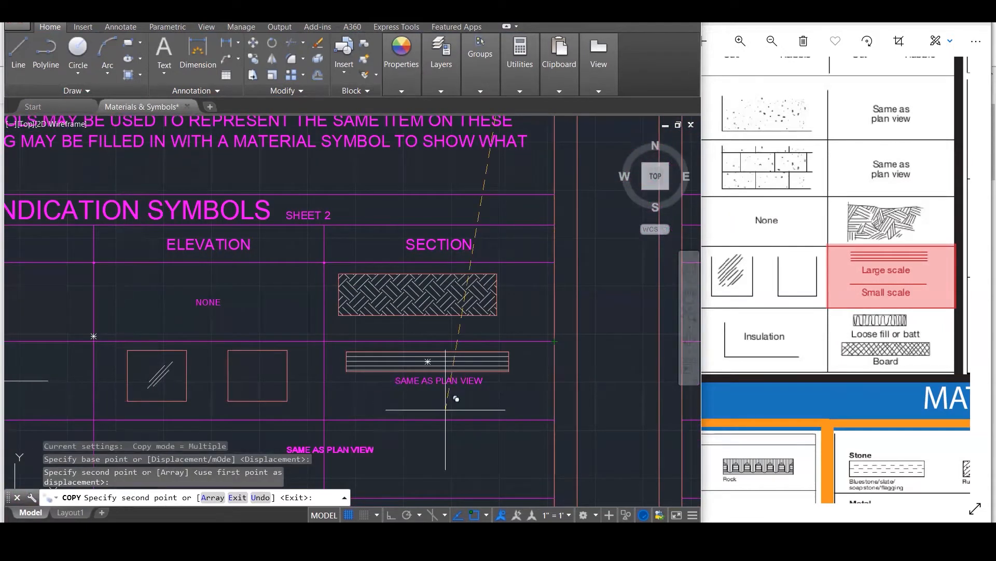
click(445, 387)
key(Escape)
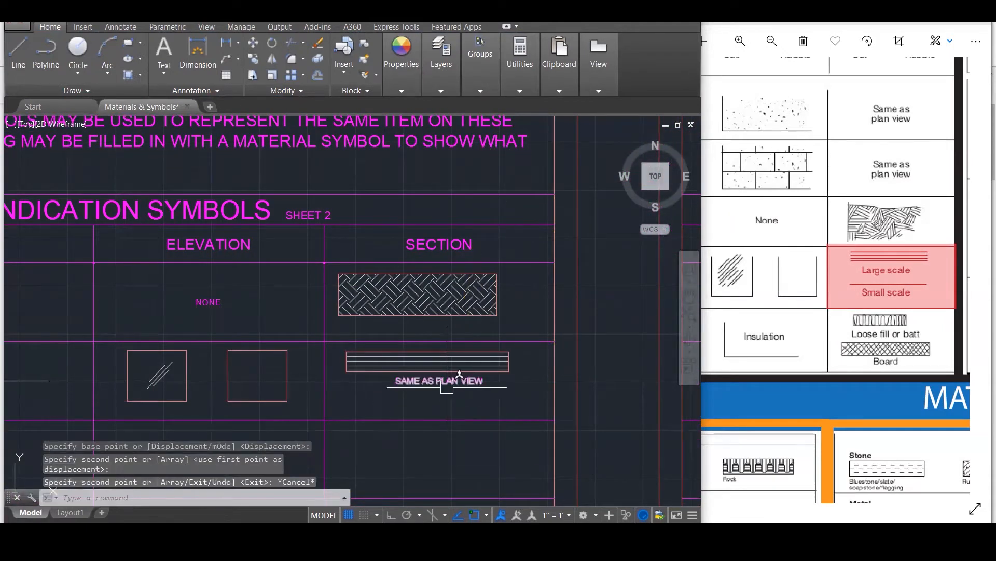
Change the copied text below the glass section rectangle to LARGE SCALE.
double_click(447, 382)
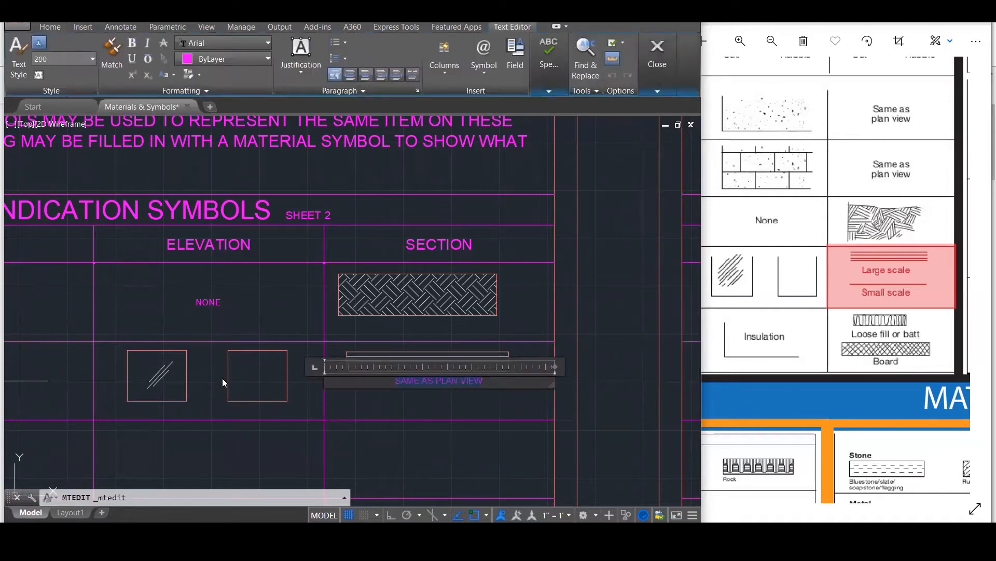
text(LARGE)
click(399, 325)
scroll(479, 451, up, 3)
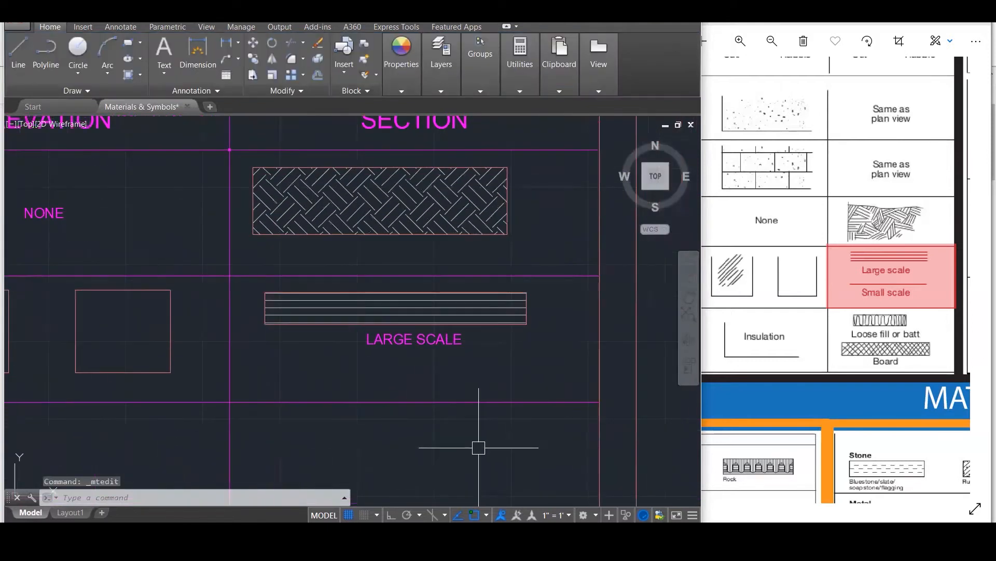
Draw a straight horizontal line below the LARGE SCALE label, as wide as the hatched glass section rectangle.
key(Escape)
key(Escape)
key(Escape)
text(l)
key(Return)
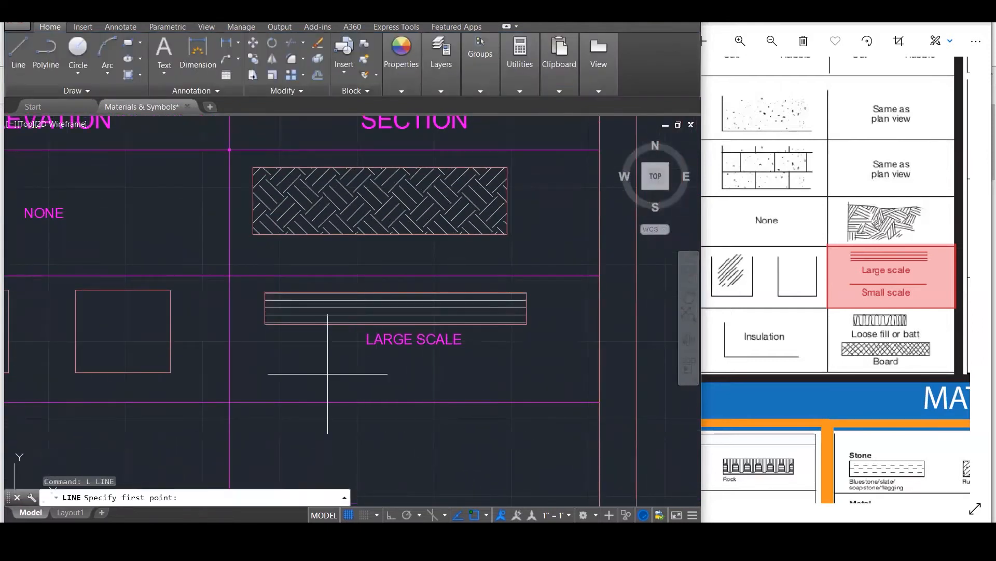
click(265, 363)
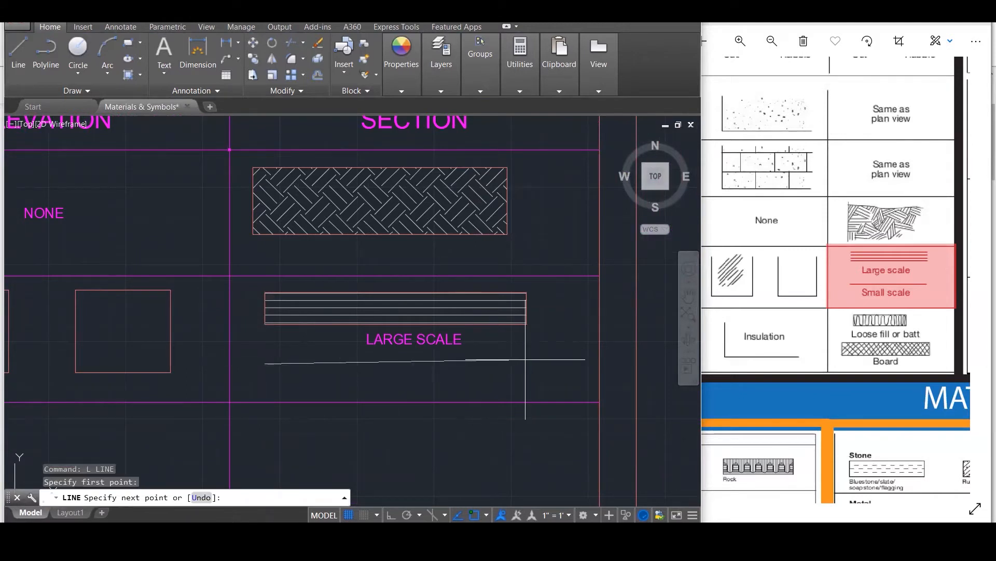
key(F8)
click(526, 365)
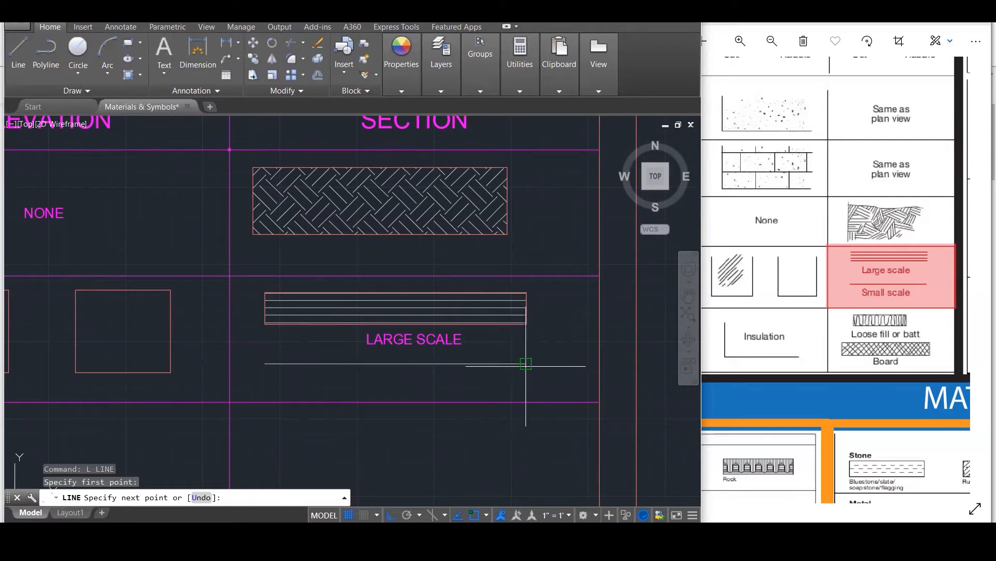
key(Escape)
key(Escape)
key(Escape)
Copy the LARGE SCALE label below the new horizontal line and change the copy's text to SMALL SCALE.
click(419, 330)
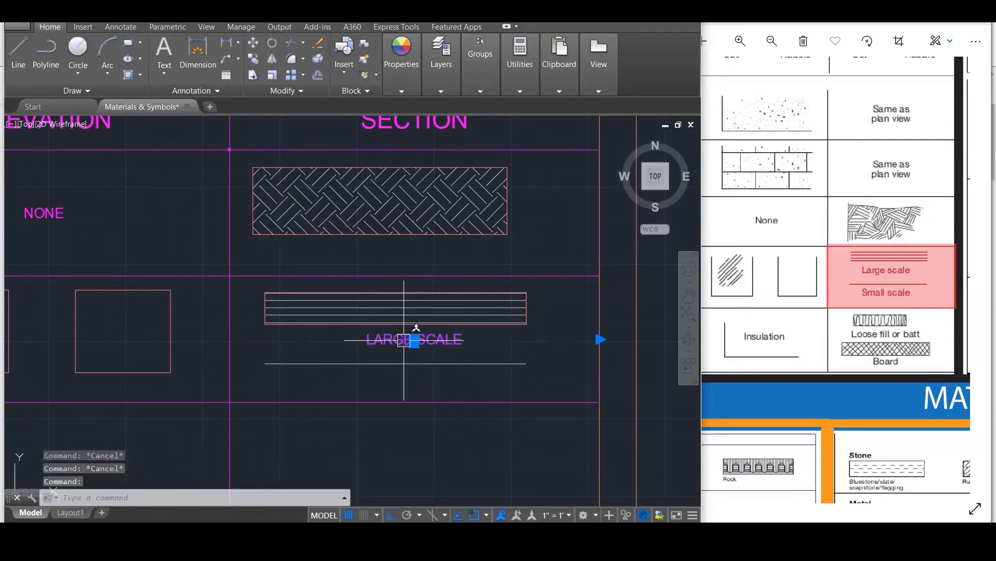
text(co)
key(Return)
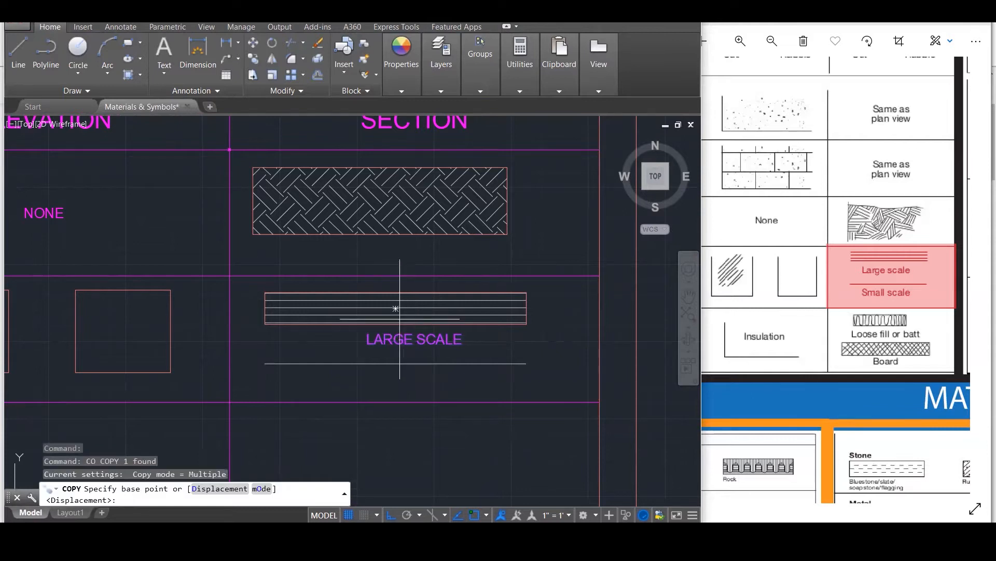
click(399, 325)
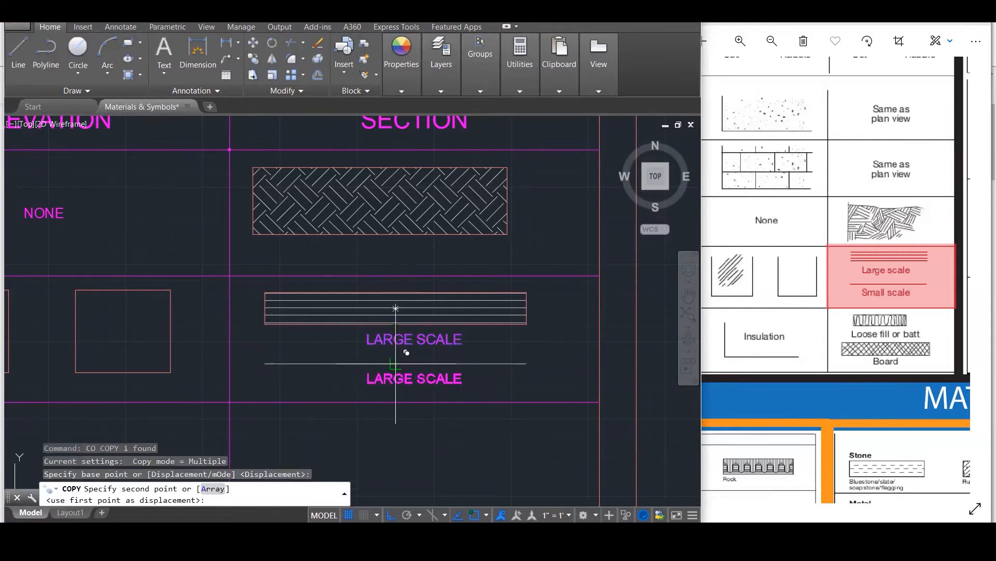
click(399, 364)
key(Escape)
double_click(400, 379)
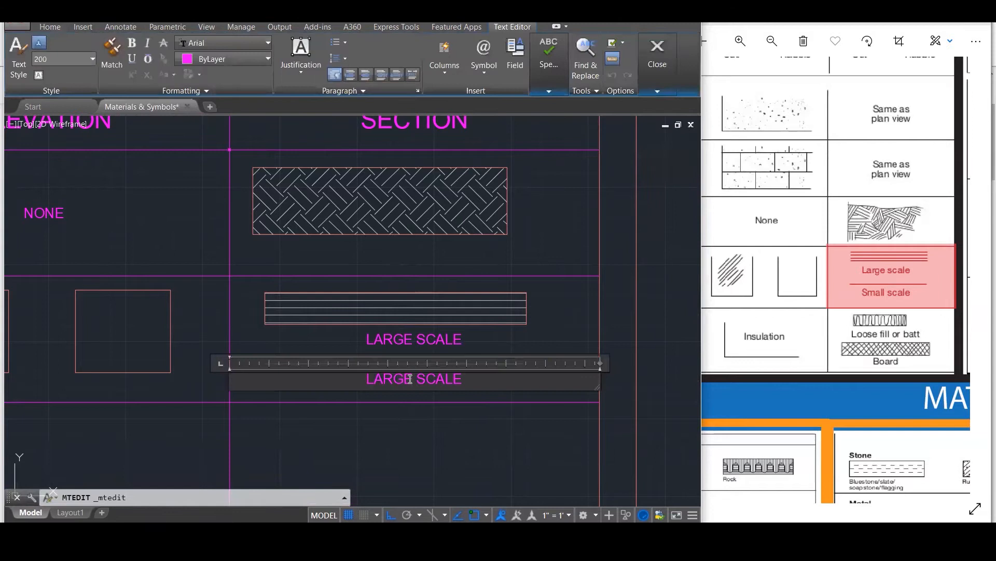
text(SMALL)
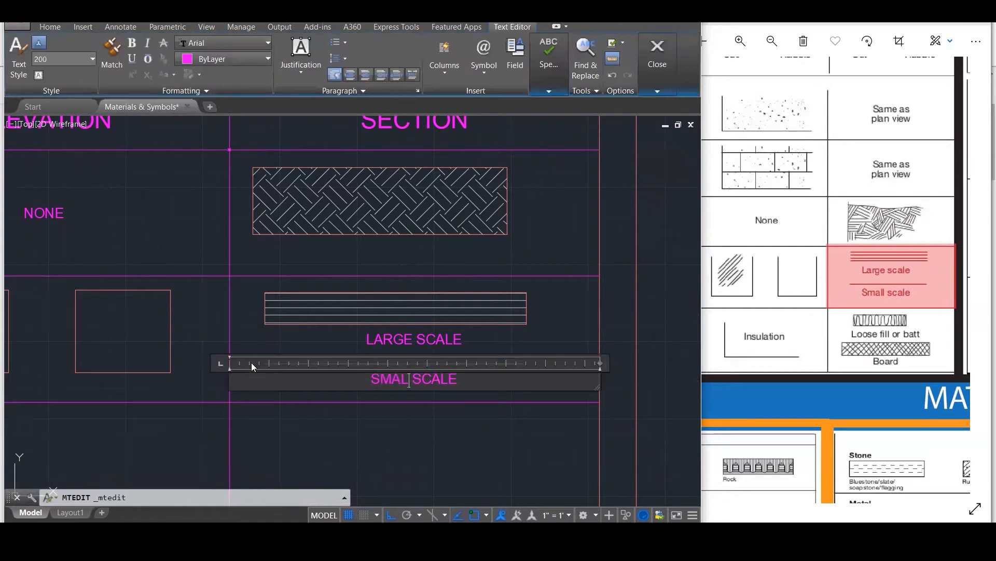
click(462, 267)
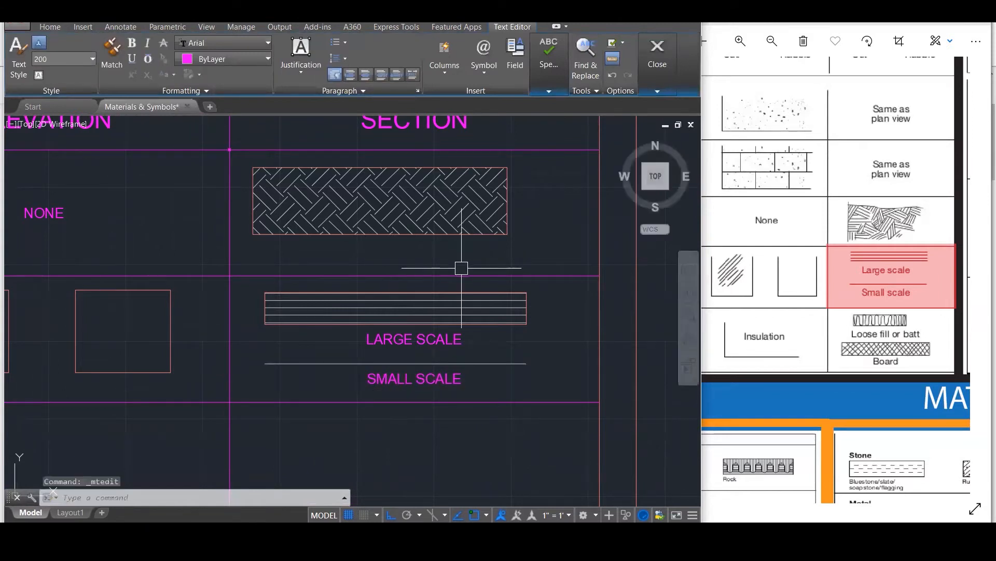
Check the insulation row in the reference chart and copy the earth row's Plan label NONE into the insulation row's Plan cell.
scroll(462, 268, down, 6)
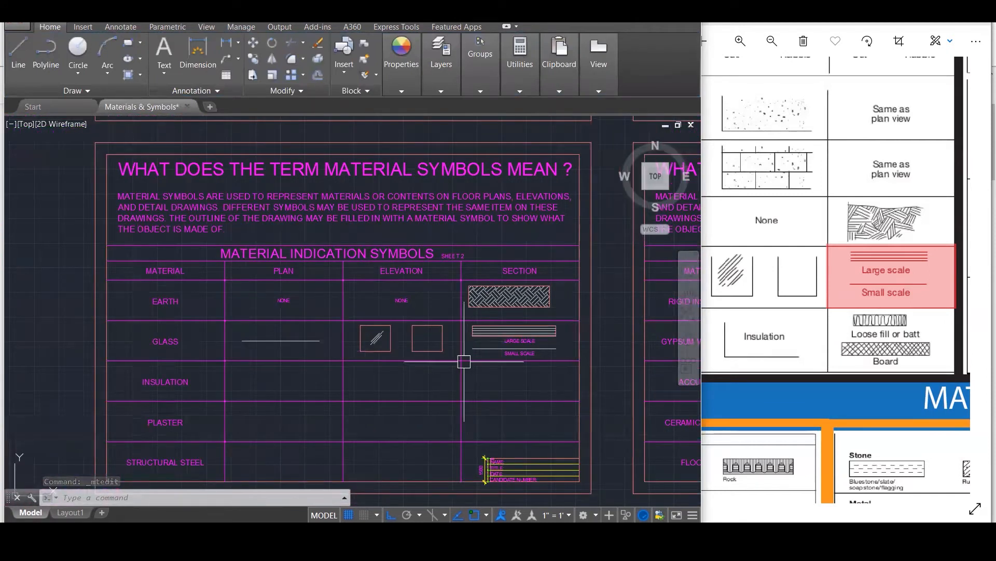
scroll(371, 356, up, 2)
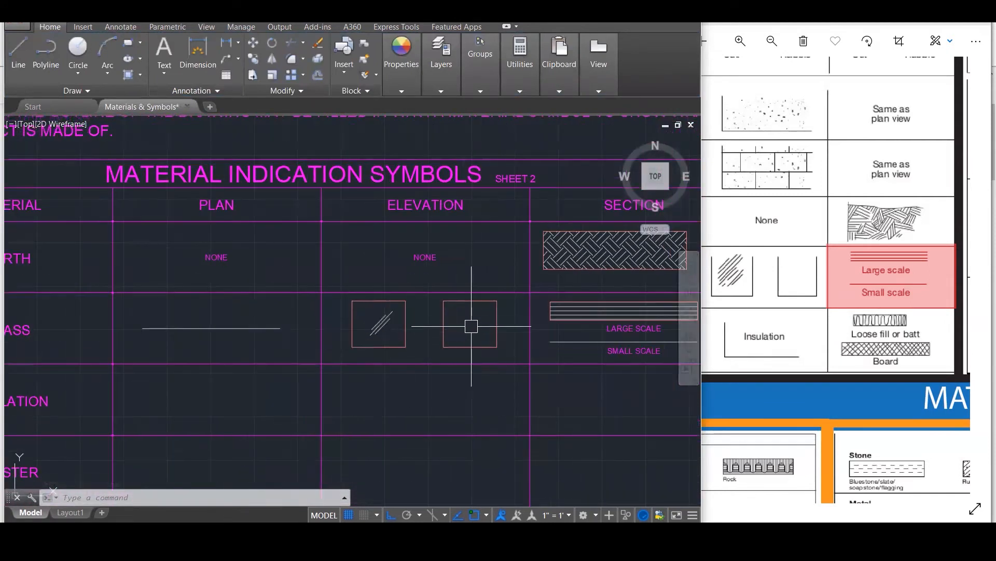
scroll(472, 326, down, 3)
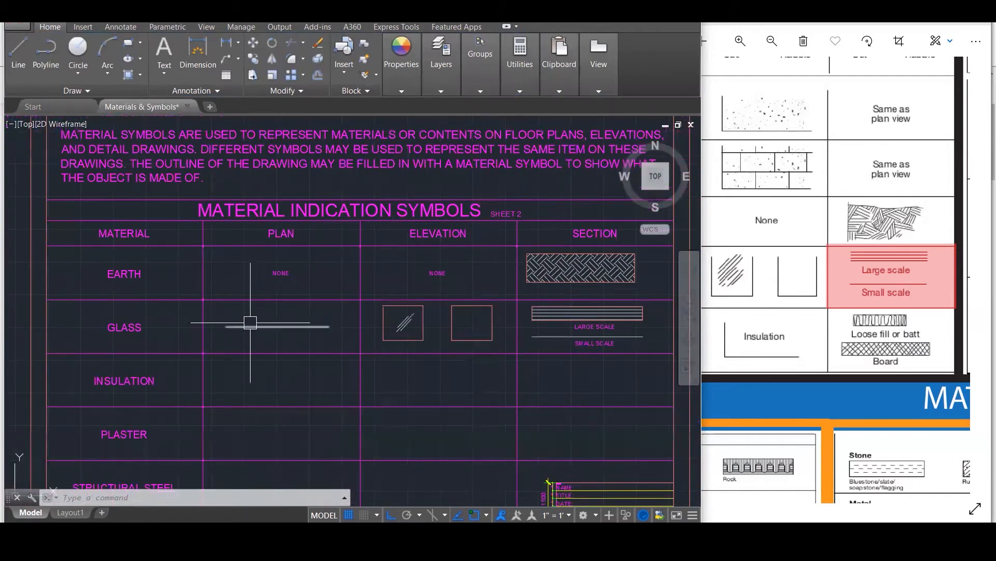
scroll(285, 283, down, 3)
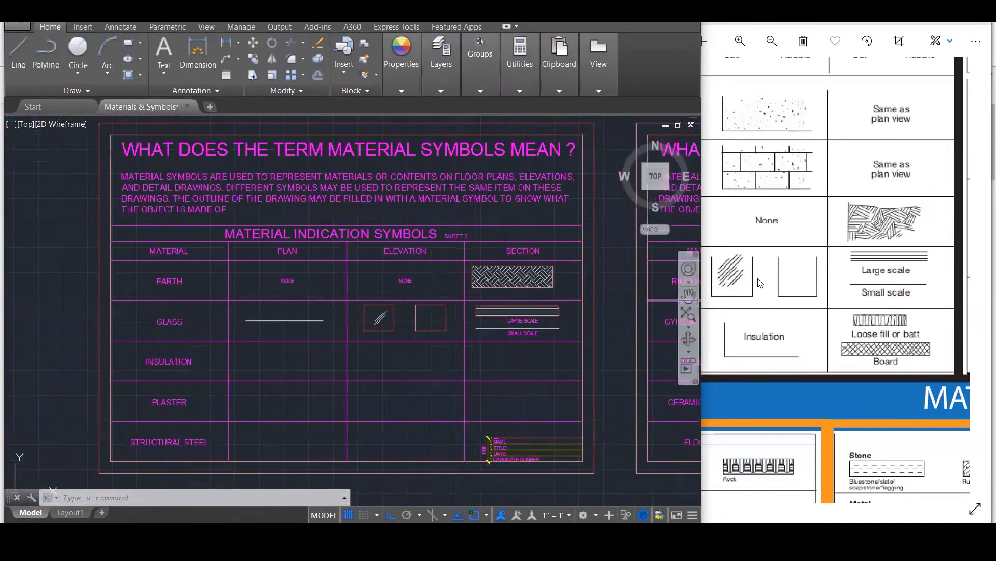
click(769, 292)
drag(799, 308, 964, 265)
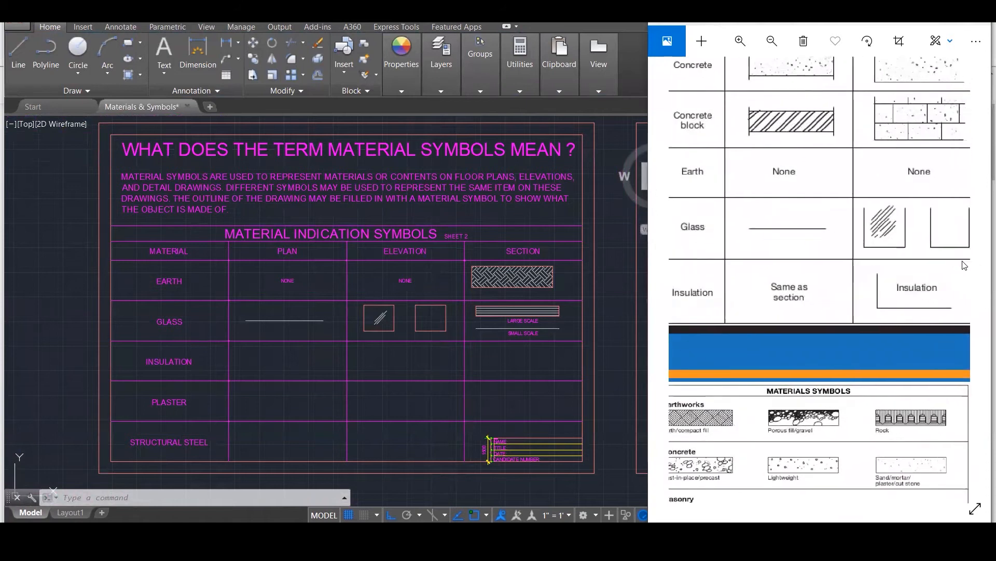
click(296, 279)
click(288, 281)
text(co)
key(Return)
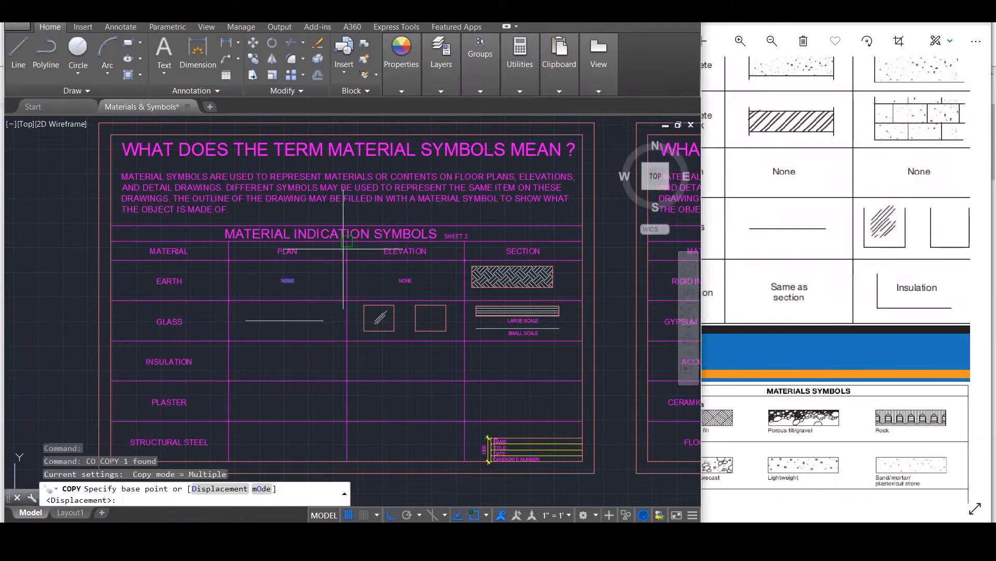
click(347, 260)
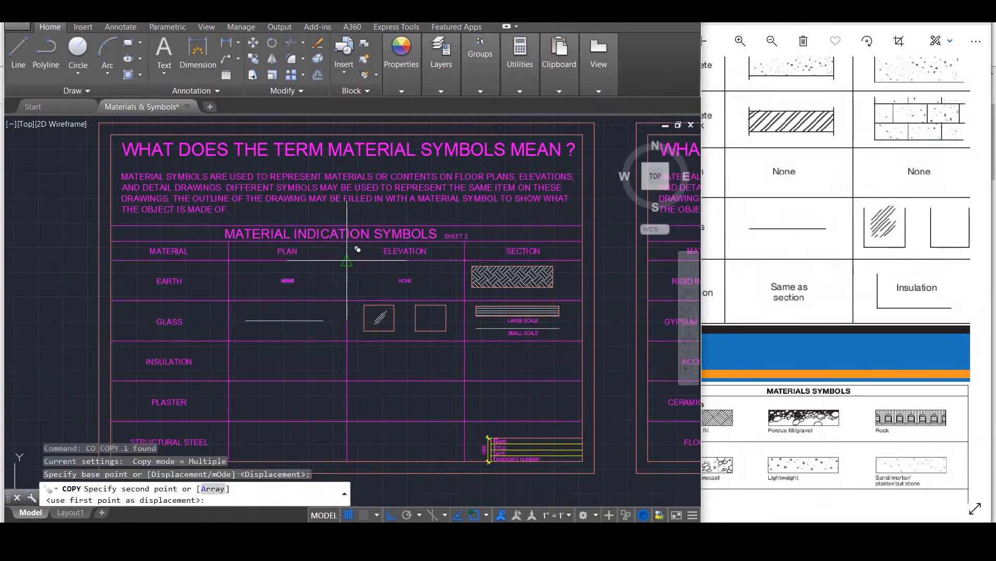
click(347, 341)
key(Escape)
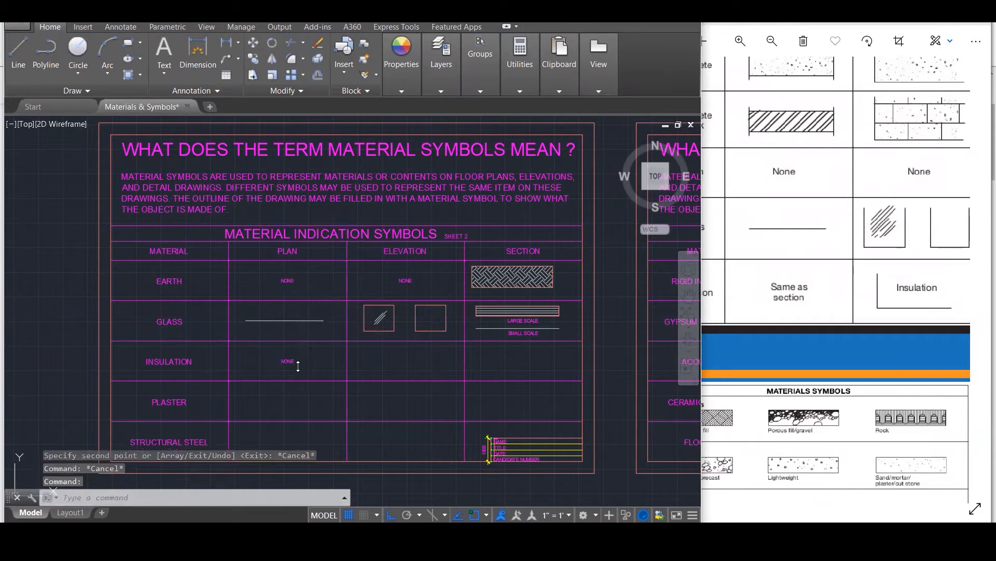
Change the copied label in the insulation row's Plan cell to SAME AS SECTION.
double_click(297, 363)
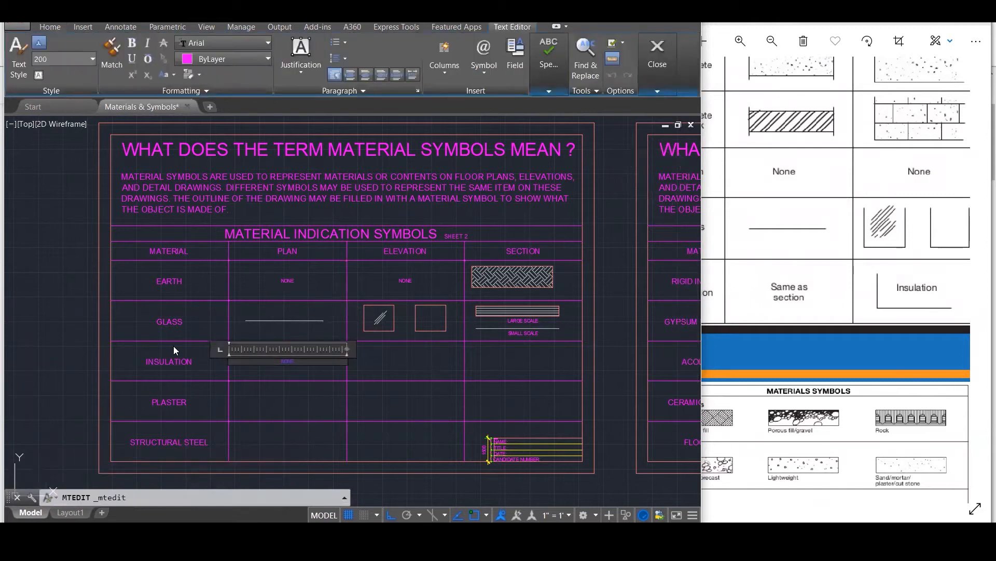
text(SAME AS SECTION)
click(438, 375)
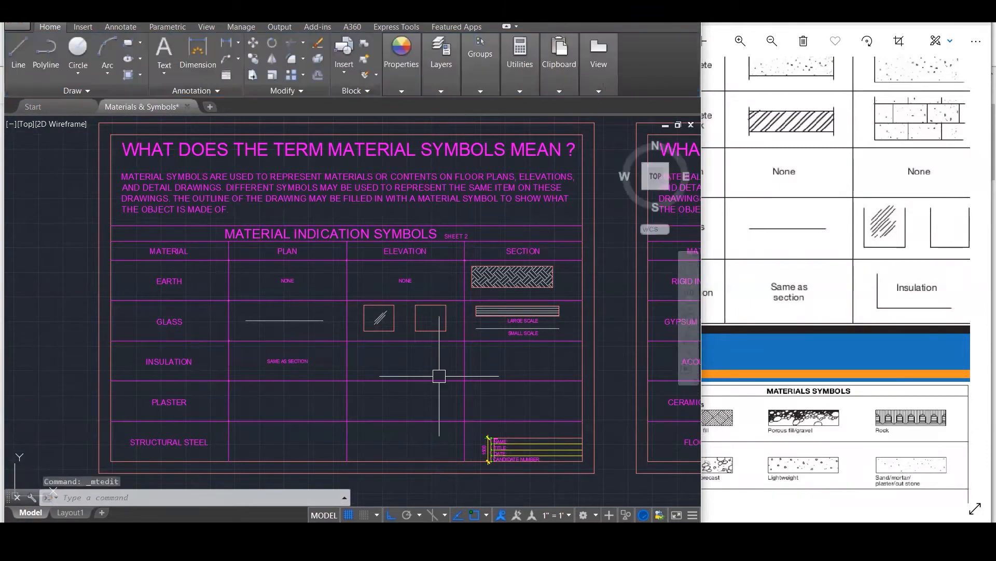
Check the insulation row in the reference chart and draw a rectangle in the insulation row's Elevation cell.
drag(883, 294, 705, 302)
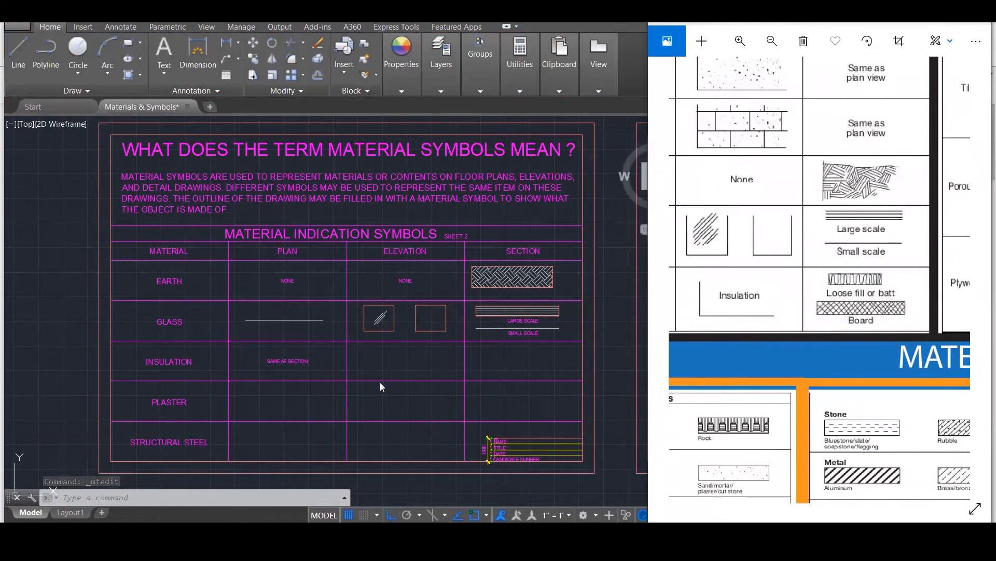
scroll(380, 383, up, 3)
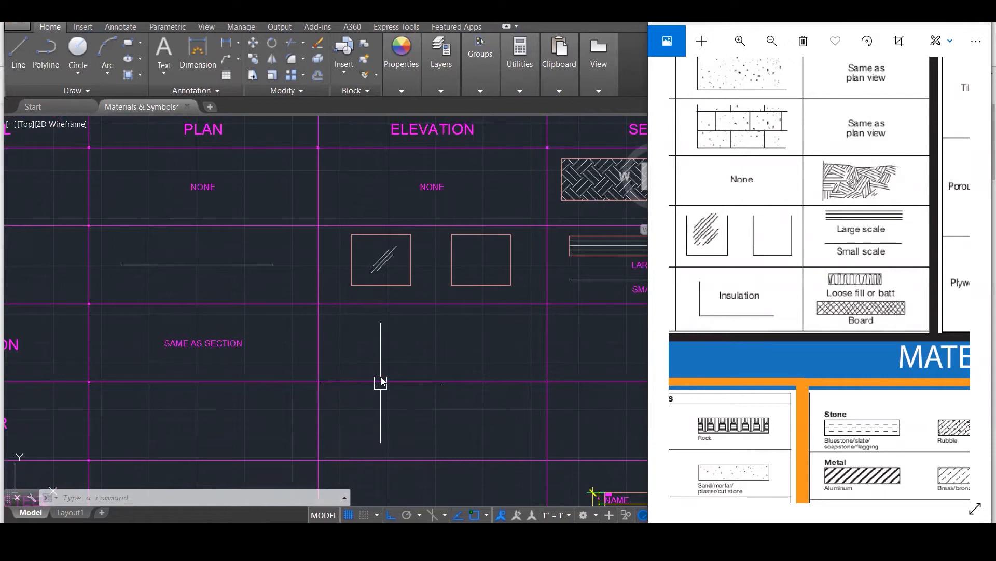
click(350, 333)
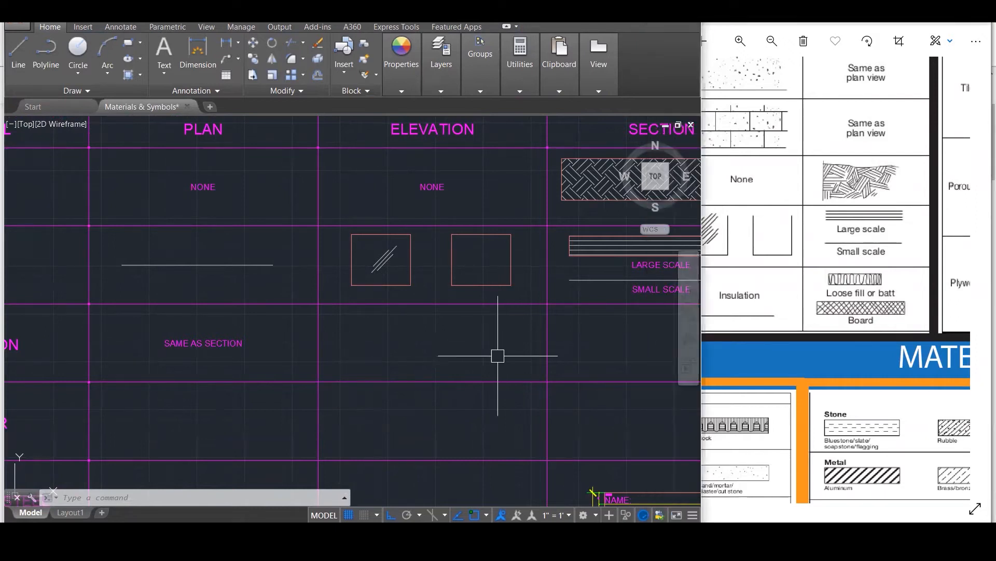
text(REC)
key(Return)
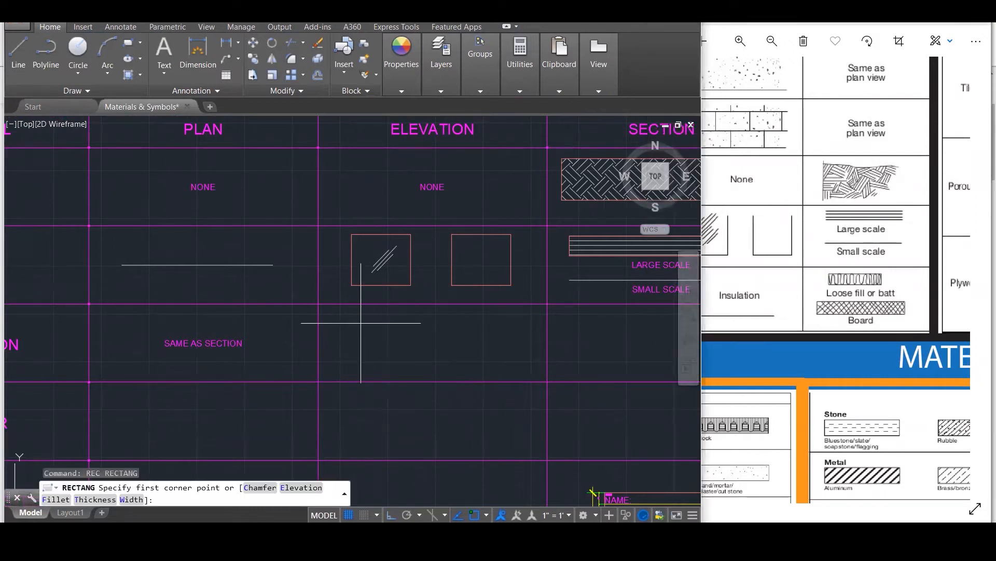
click(350, 316)
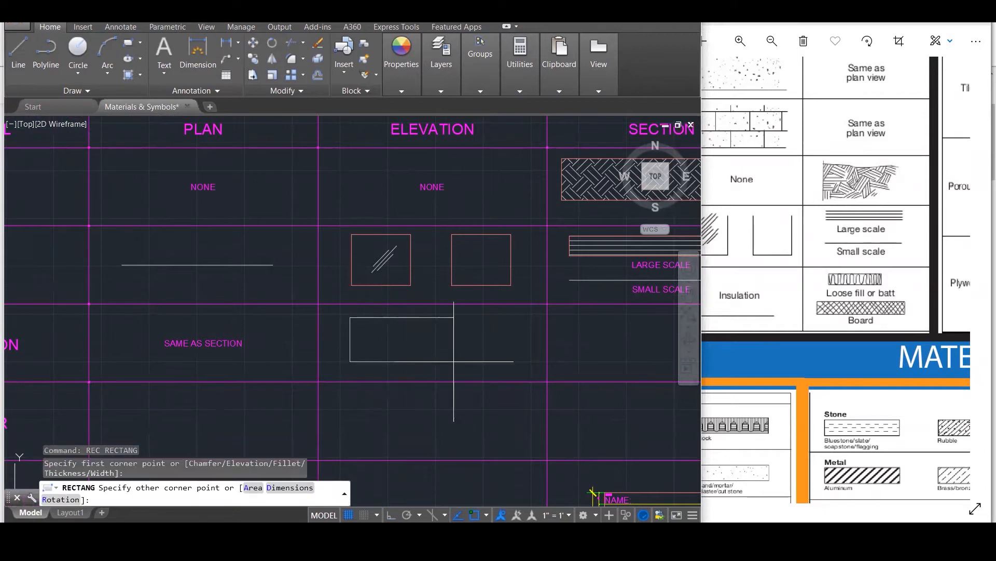
click(508, 368)
key(Escape)
key(Escape)
Copy the SAME AS SECTION label from the insulation row's Plan cell into the new rectangle in the Elevation cell.
click(238, 341)
text(c)
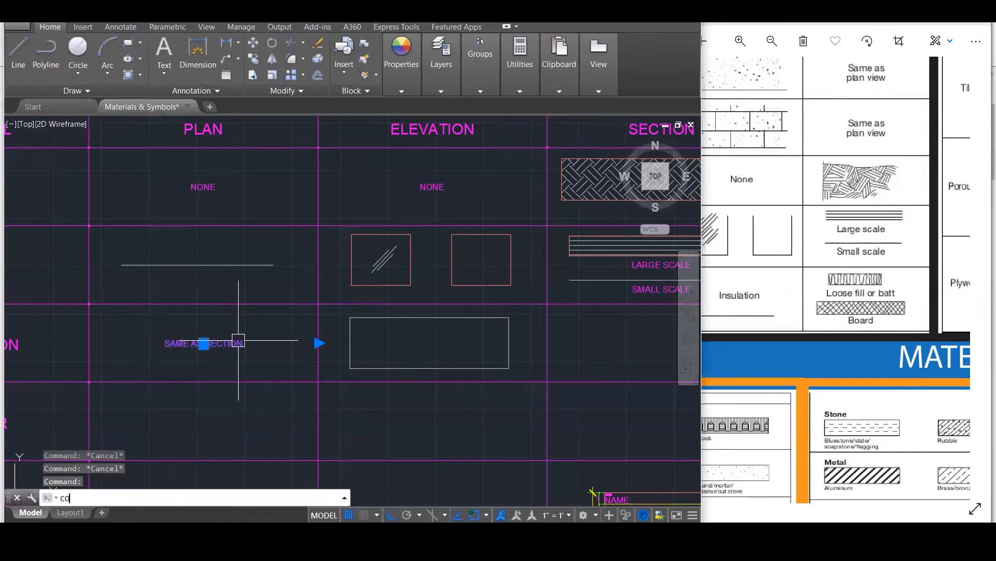
text(o)
key(Return)
click(89, 303)
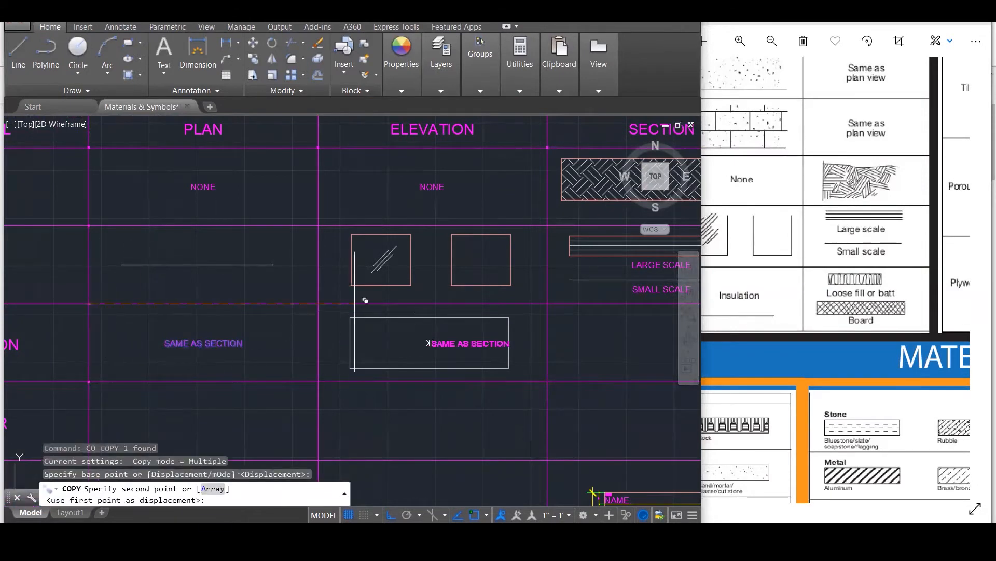
click(319, 303)
key(Escape)
Change the copied label inside the Elevation rectangle to INSULATION.
double_click(431, 342)
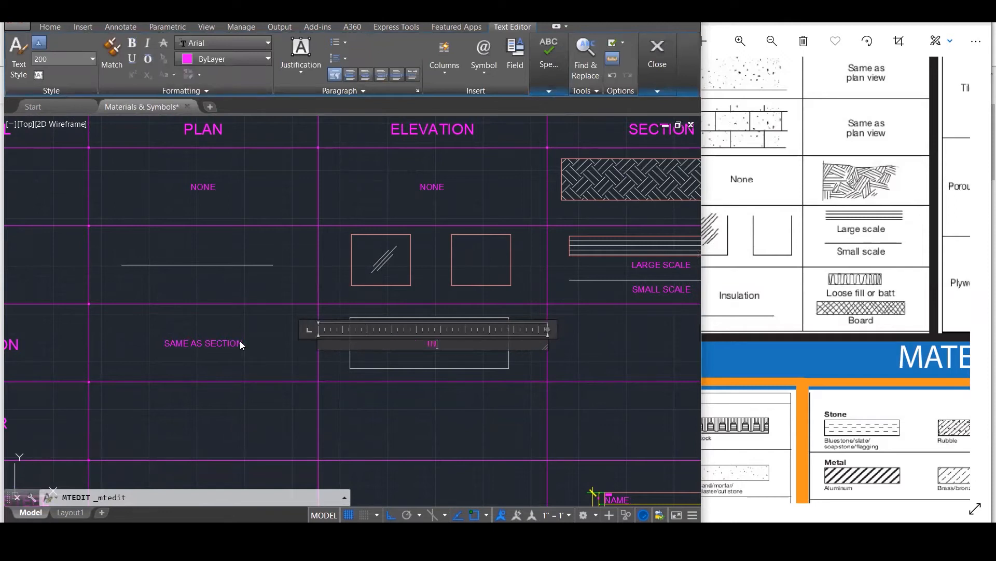
text(INSULATION)
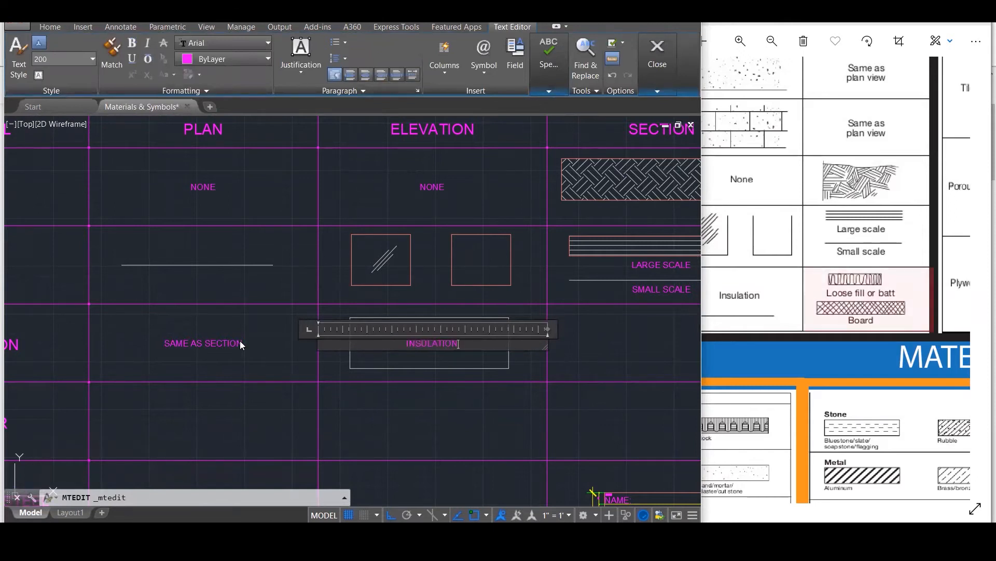
click(487, 404)
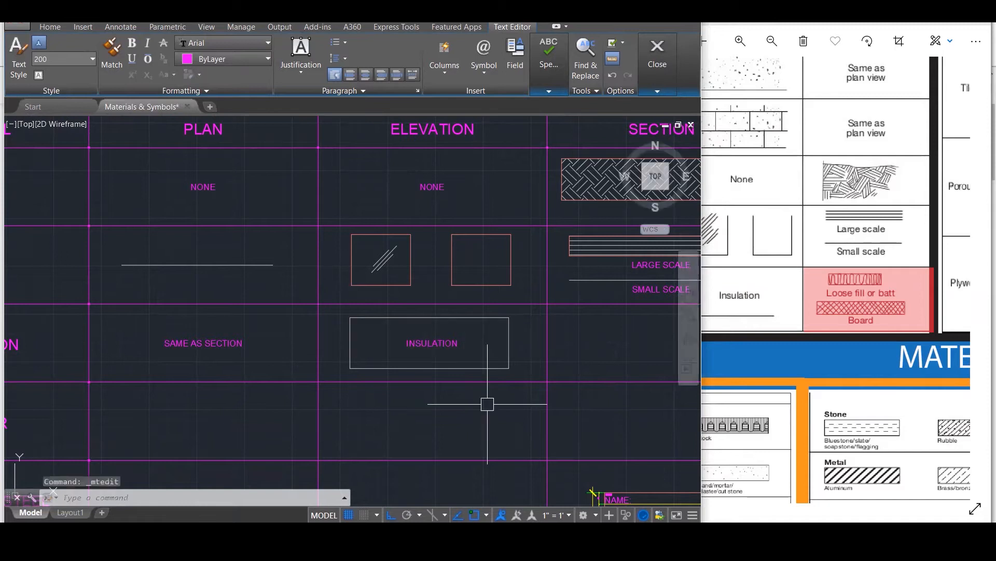
key(Escape)
key(Escape)
Copy the two narrow rectangles and the CUT and RUBBLE labels from the stone row's Plan cell into the insulation row's Section cell.
scroll(463, 402, down, 2)
scroll(353, 418, down, 1)
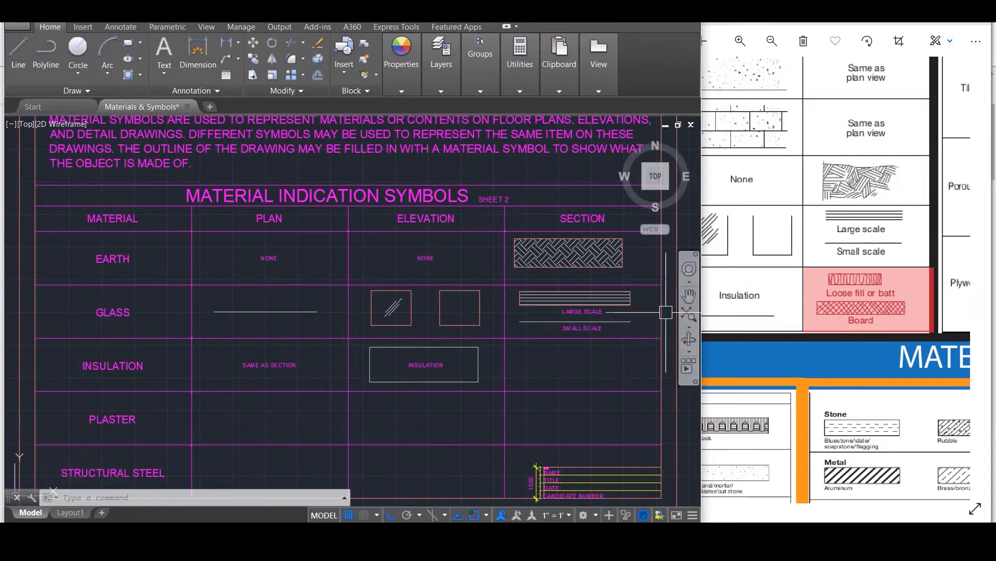
scroll(660, 362, up, 1)
scroll(660, 361, up, 1)
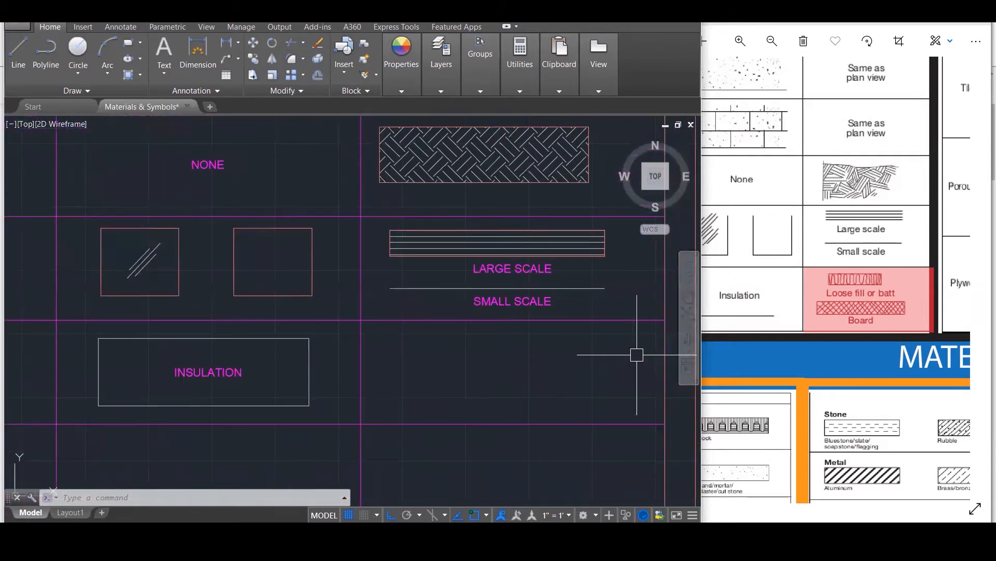
scroll(389, 403, down, 2)
scroll(390, 404, down, 3)
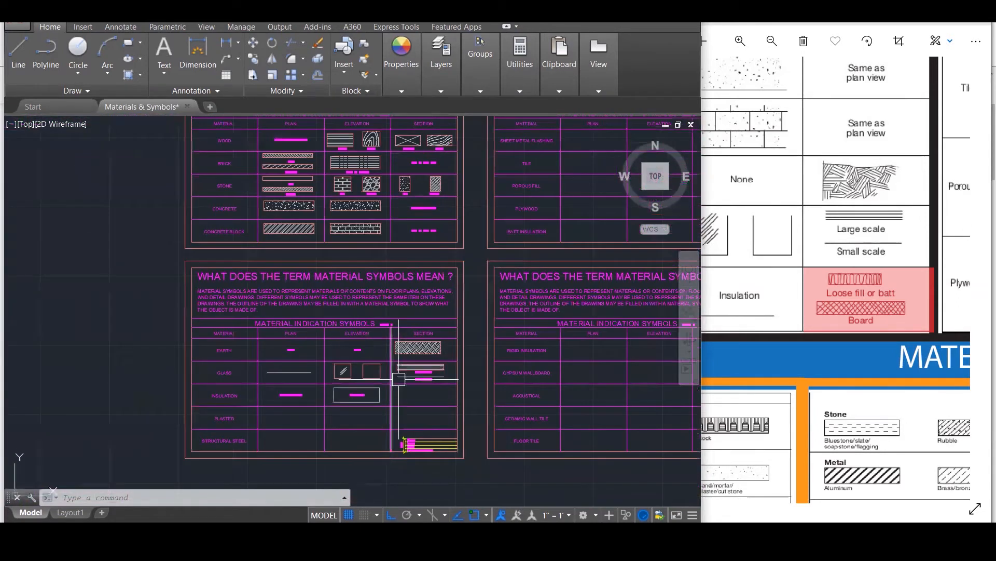
scroll(446, 268, down, 1)
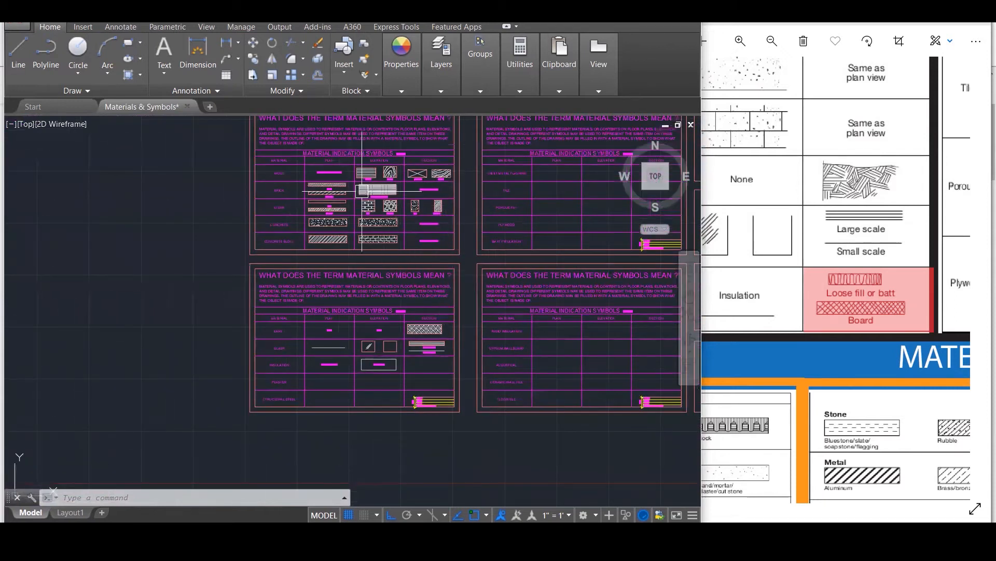
scroll(294, 190, up, 2)
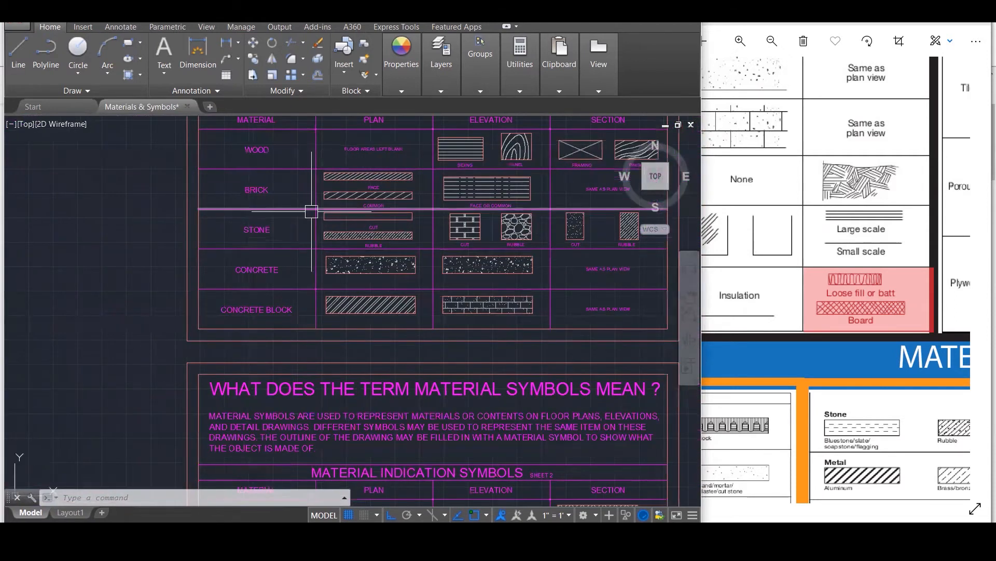
scroll(311, 211, up, 5)
click(519, 228)
click(524, 258)
click(452, 240)
click(463, 285)
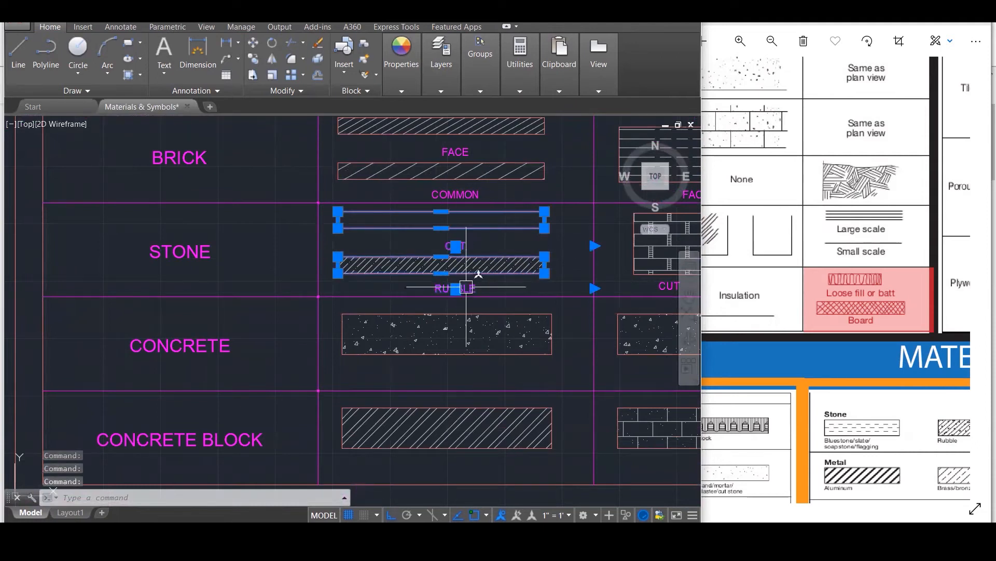
text(co)
key(Return)
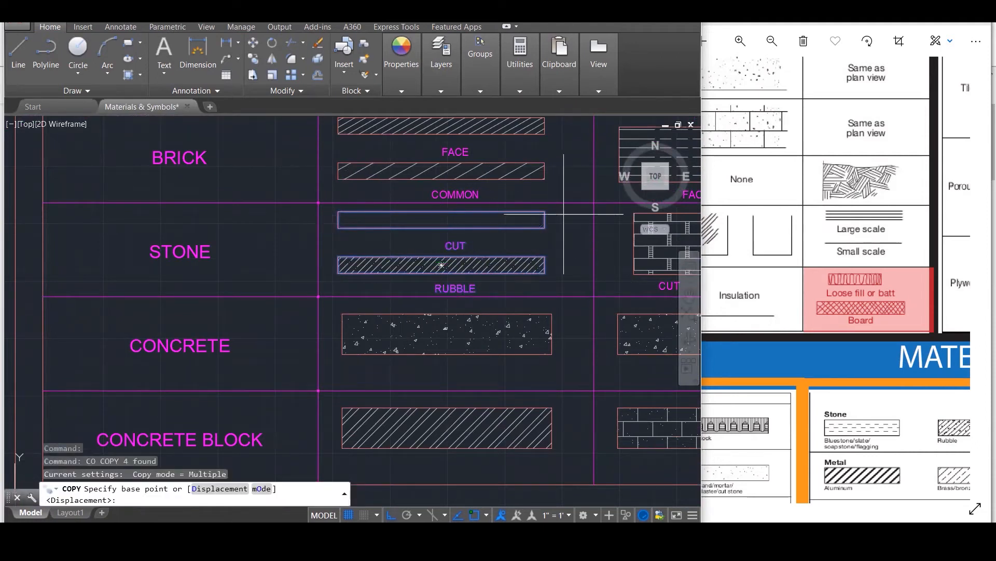
click(593, 203)
scroll(399, 197, down, 3)
scroll(400, 193, down, 3)
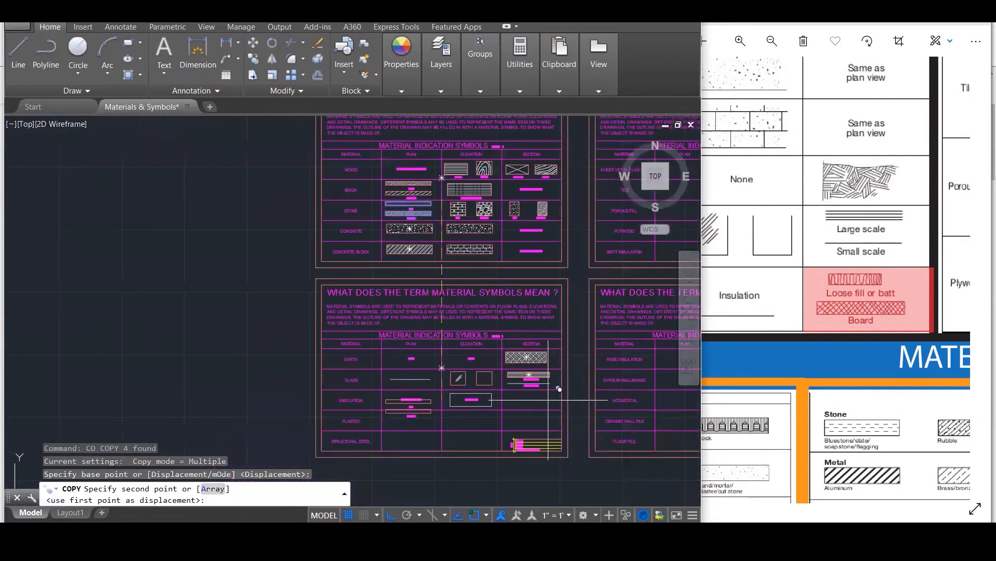
scroll(560, 337, up, 5)
click(527, 338)
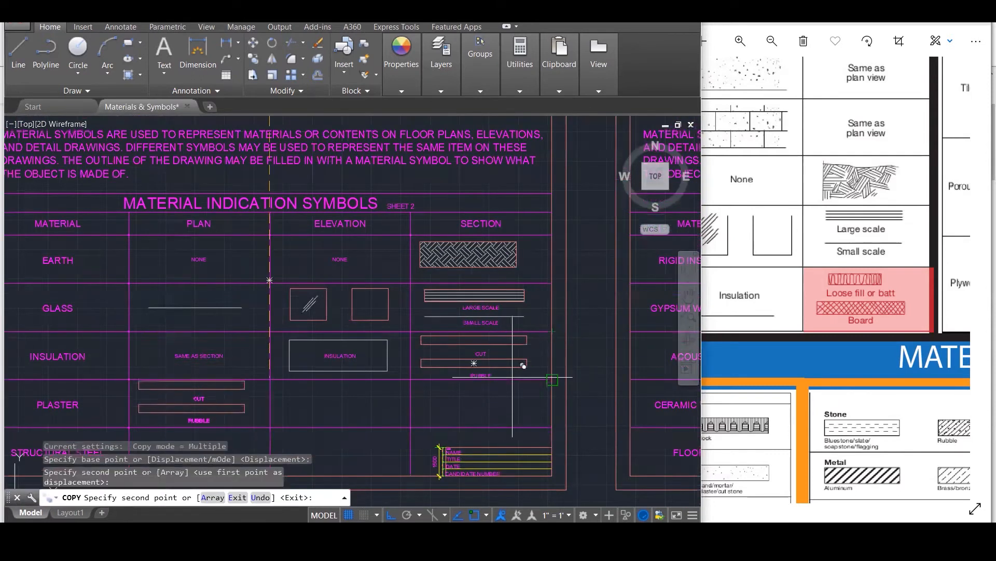
scroll(509, 380, up, 3)
key(Escape)
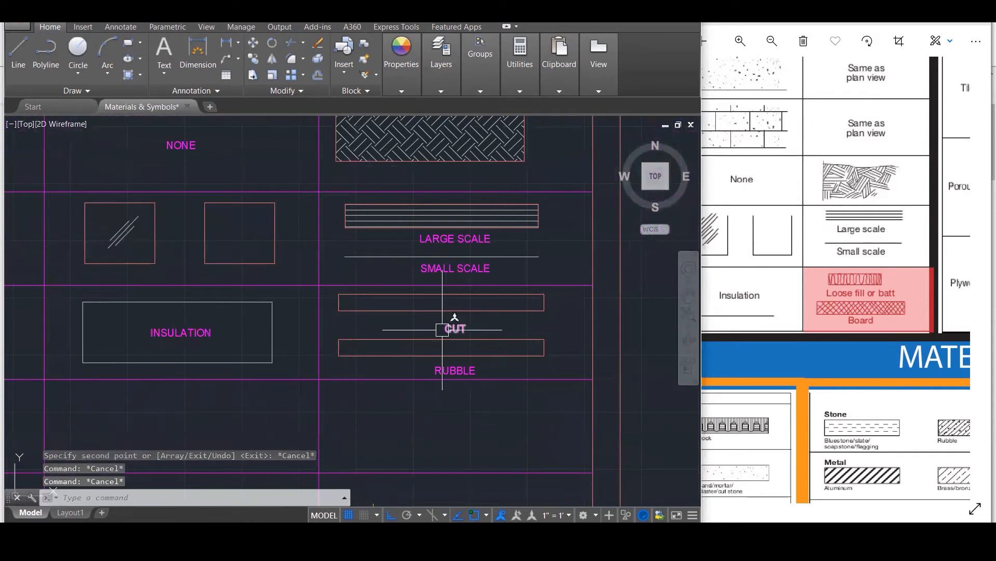
Change the copied CUT label to LOOSE FILL OR BATT and the copied RUBBLE label to BOARD.
double_click(452, 329)
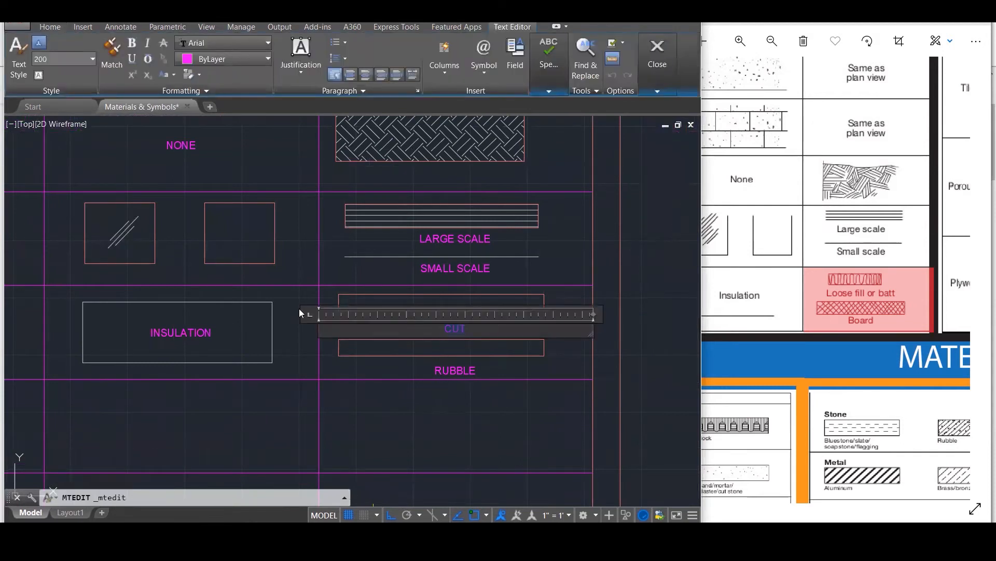
text(LOOSE FILL OR BATT)
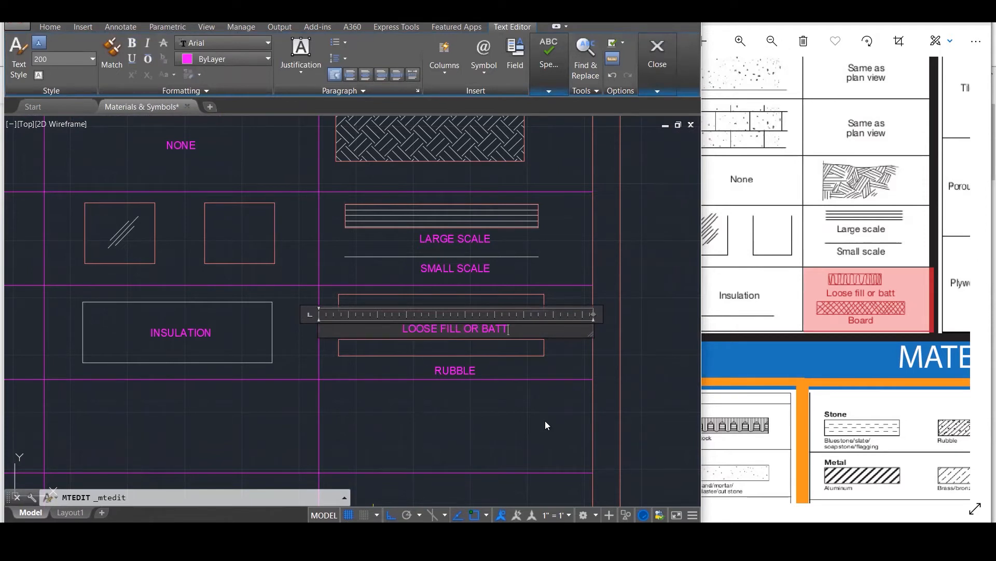
click(545, 425)
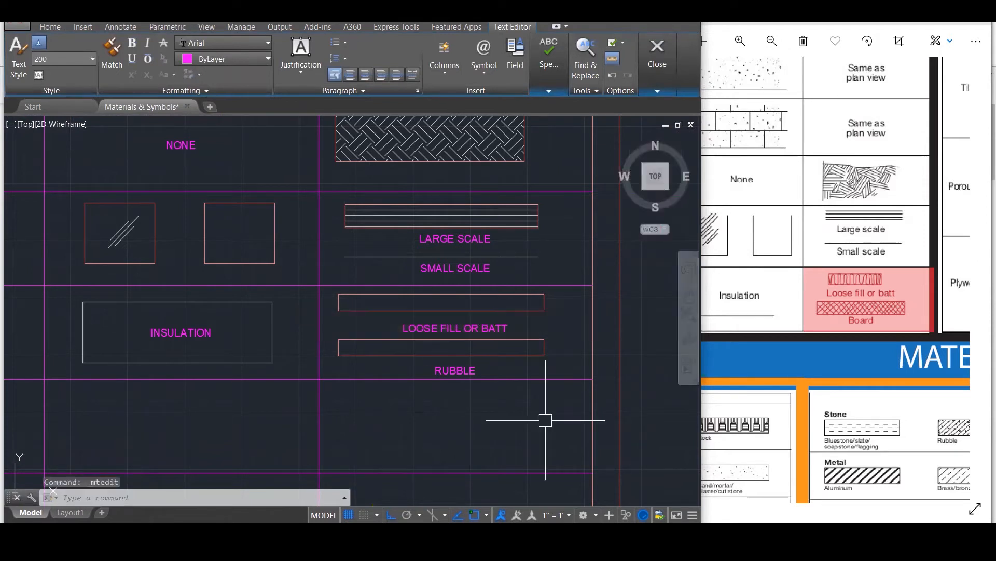
double_click(455, 370)
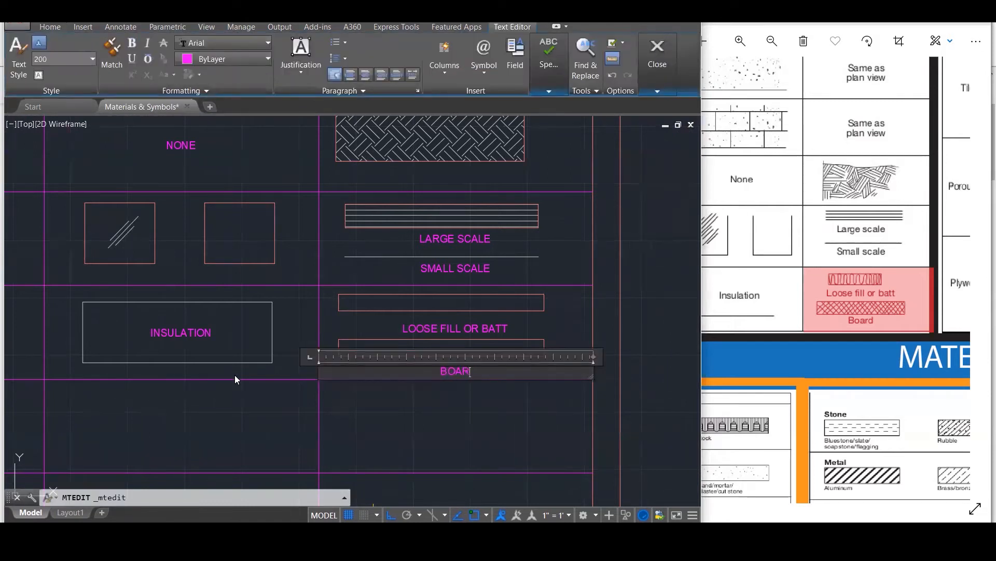
key(Escape)
key(Escape)
key(Escape)
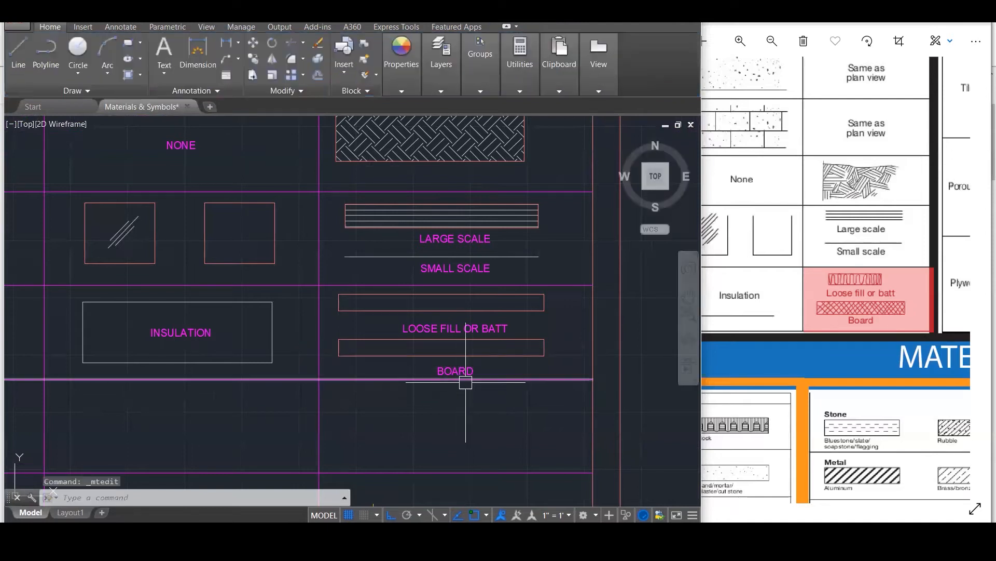
Hatch the narrow rectangle above the BOARD label with the ANSI37 pattern.
text(h)
key(Return)
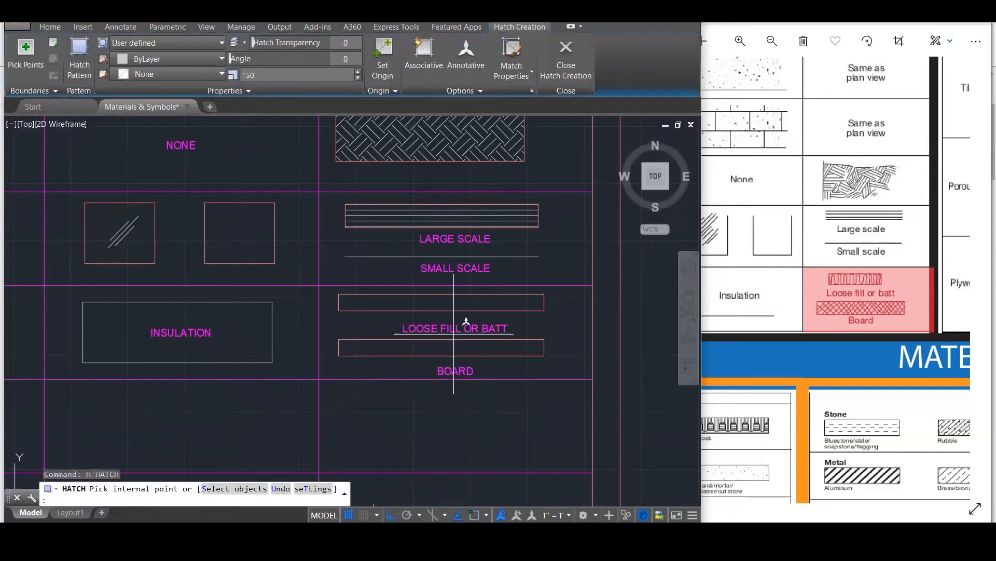
click(440, 343)
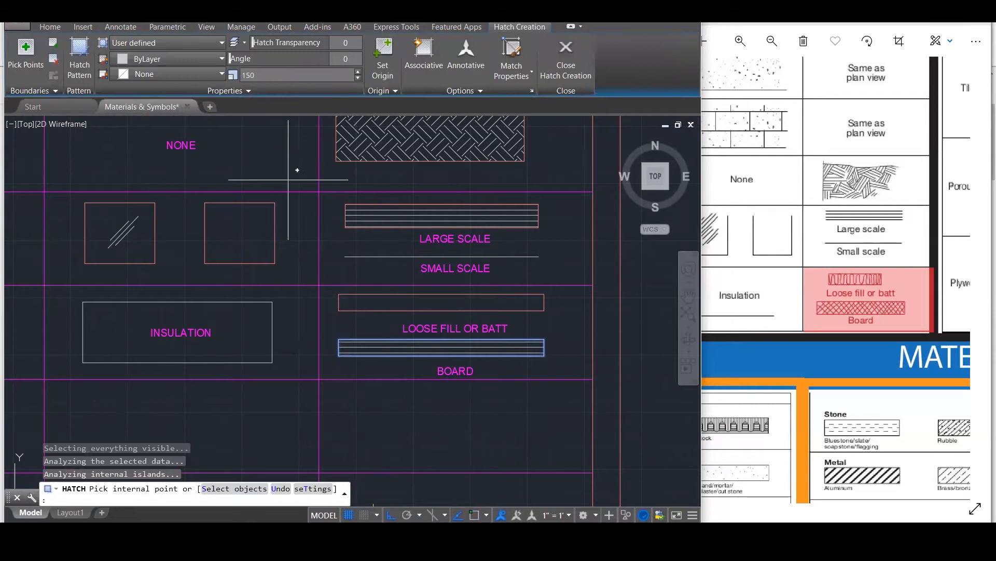
click(81, 75)
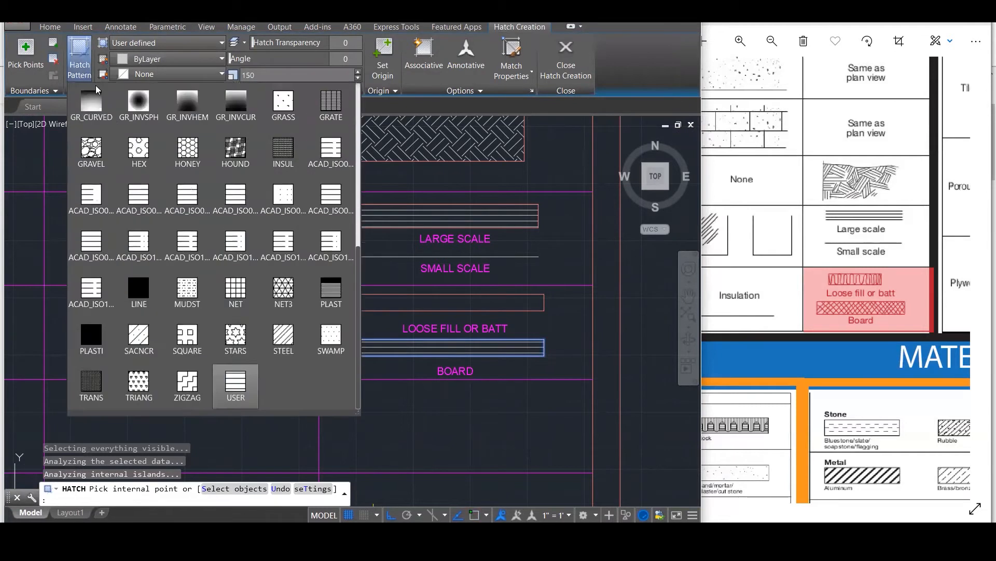
click(246, 172)
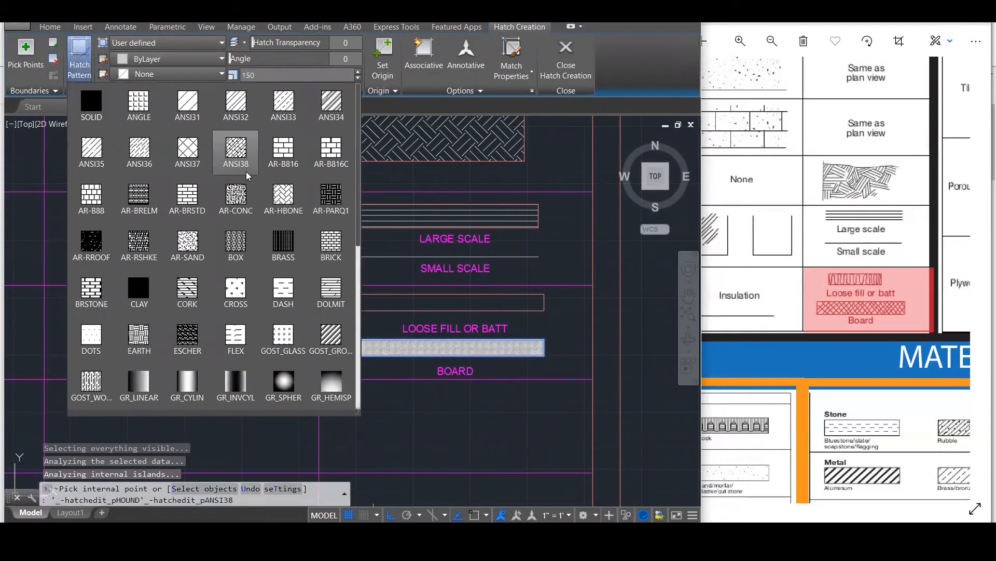
click(188, 150)
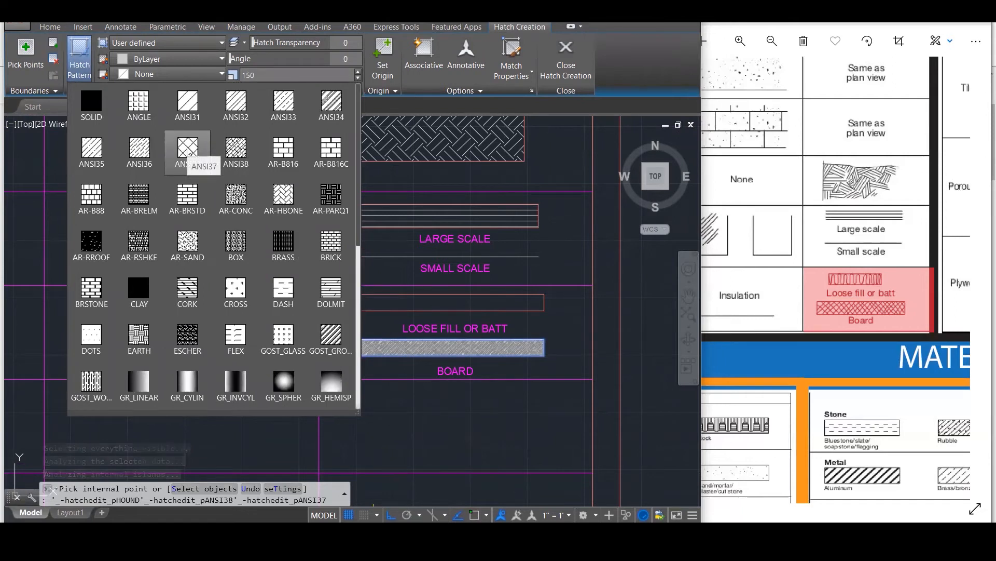
key(Escape)
key(Escape)
key(Escape)
Look through the hatch patterns for one matching the reference chart's loose fill or batt symbol.
scroll(385, 309, up, 3)
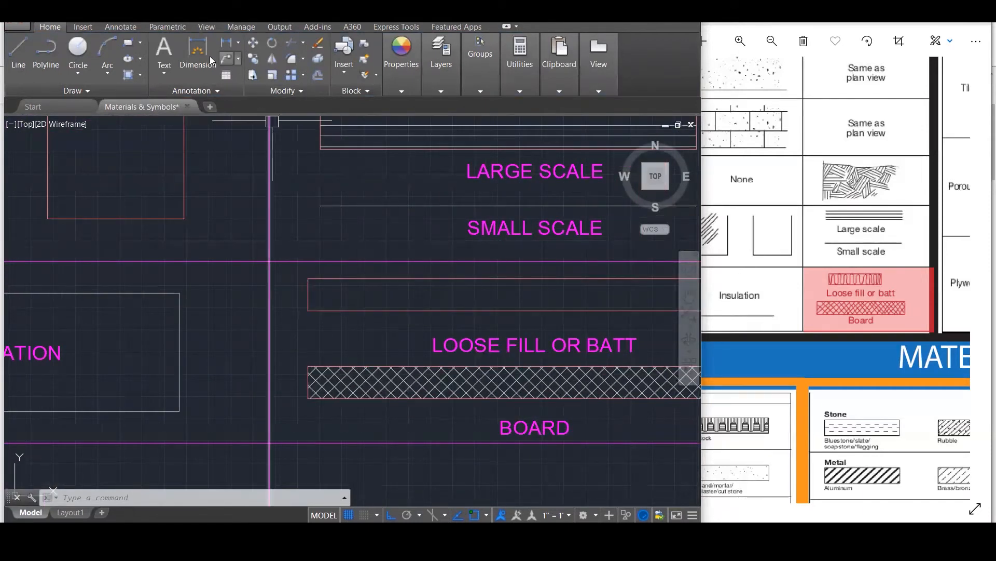
text(h)
key(Return)
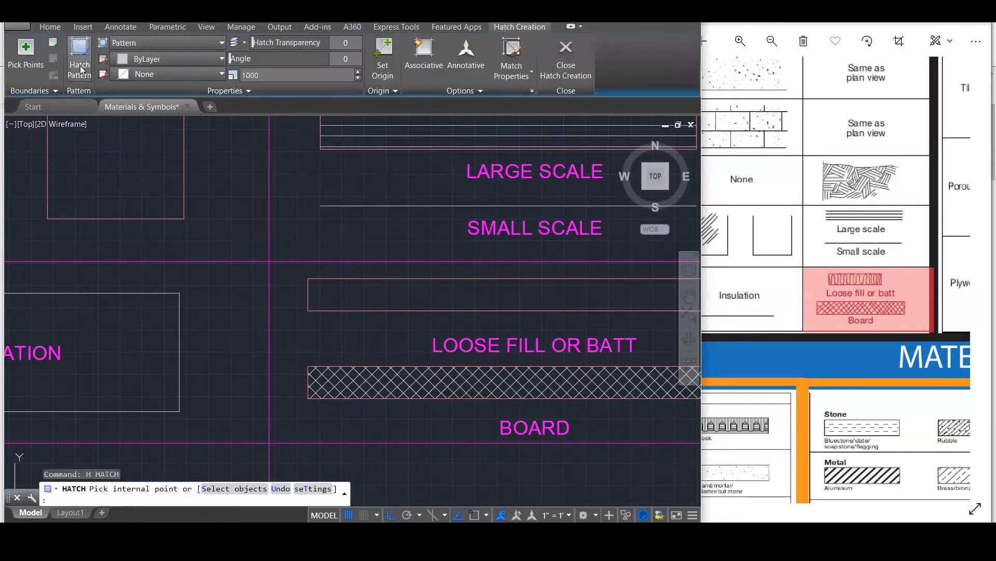
click(80, 65)
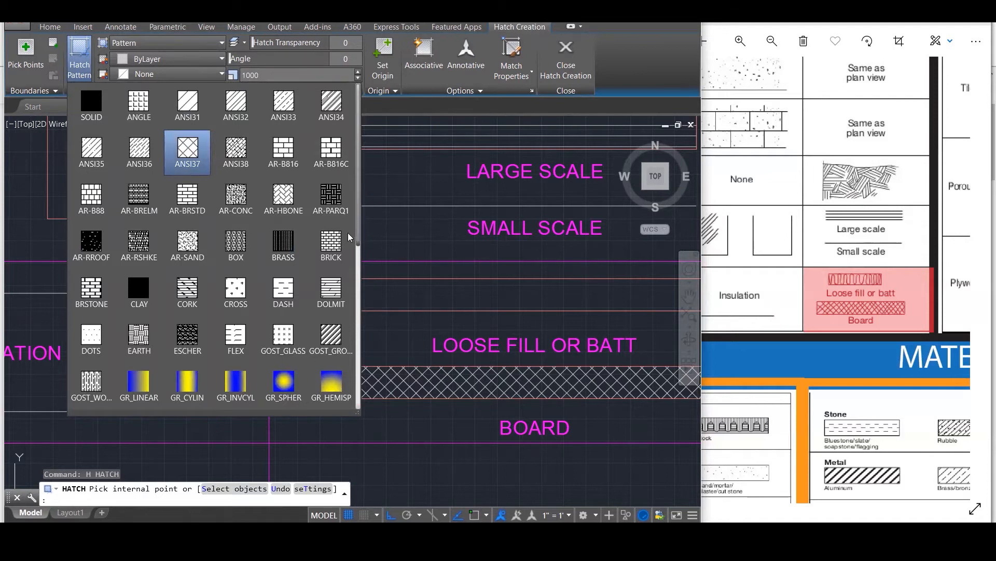
scroll(349, 238, down, 3)
scroll(344, 284, down, 3)
mouse_move(354, 369)
mouse_down()
mouse_move(356, 387)
mouse_move(368, 253)
mouse_move(355, 211)
mouse_move(371, 170)
mouse_up()
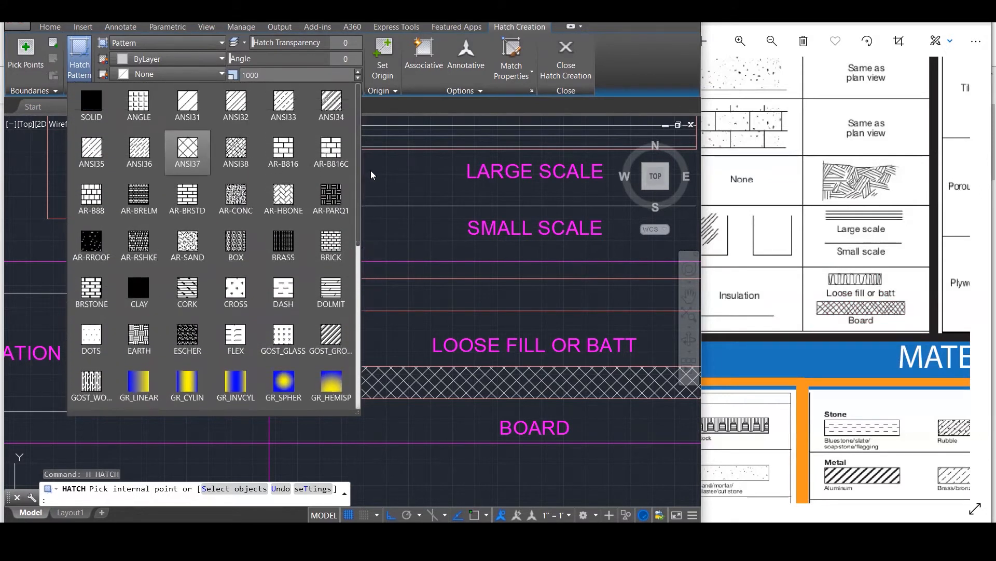
click(385, 202)
key(Escape)
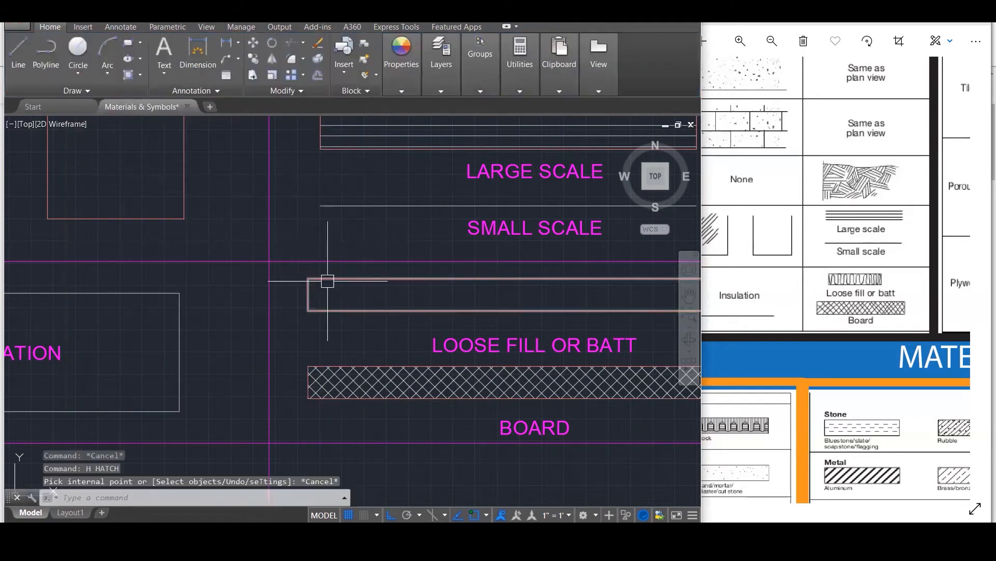
Draw a small circle inside the upper-left corner of the empty rectangle above the LOOSE FILL OR BATT label.
scroll(314, 334, up, 3)
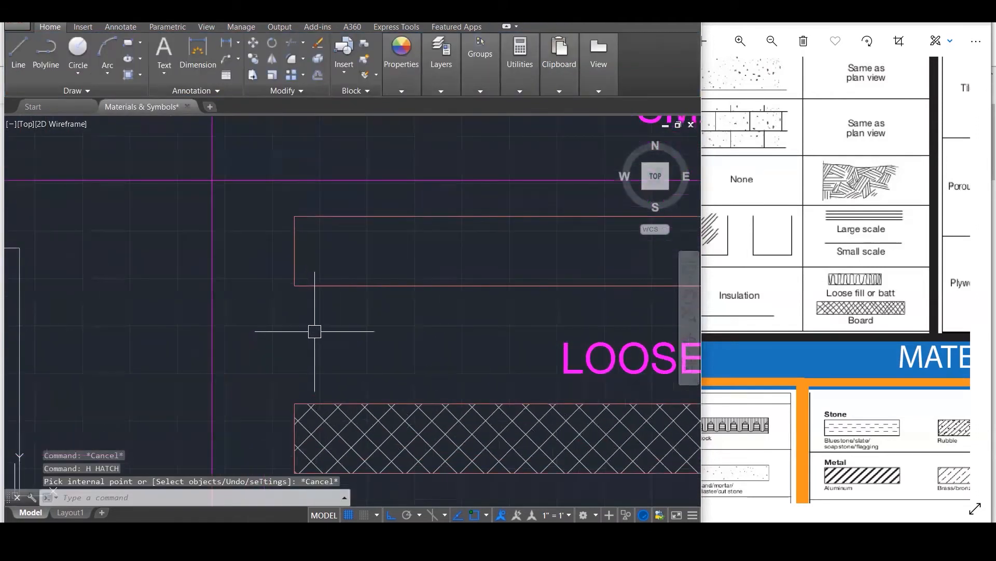
text(c)
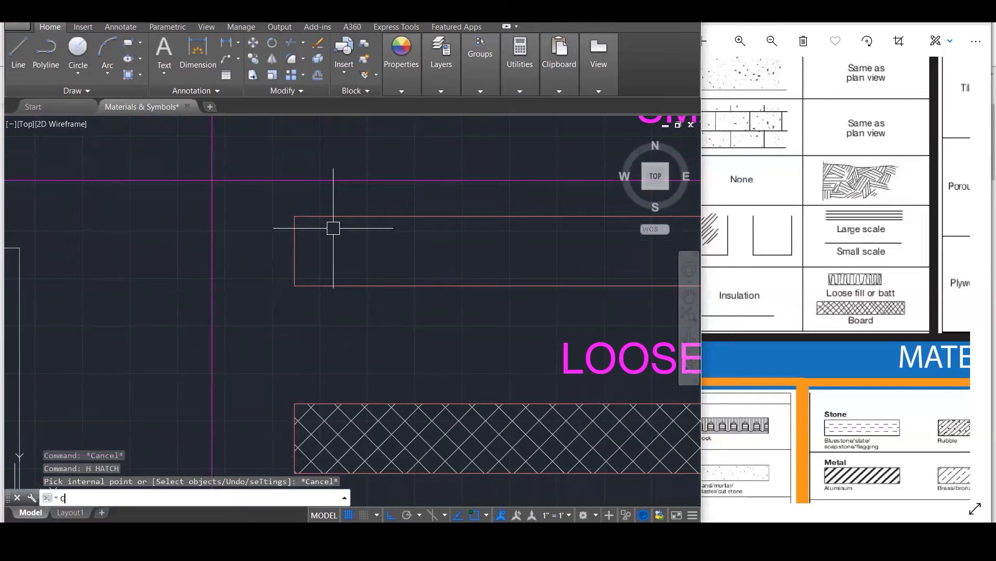
key(Return)
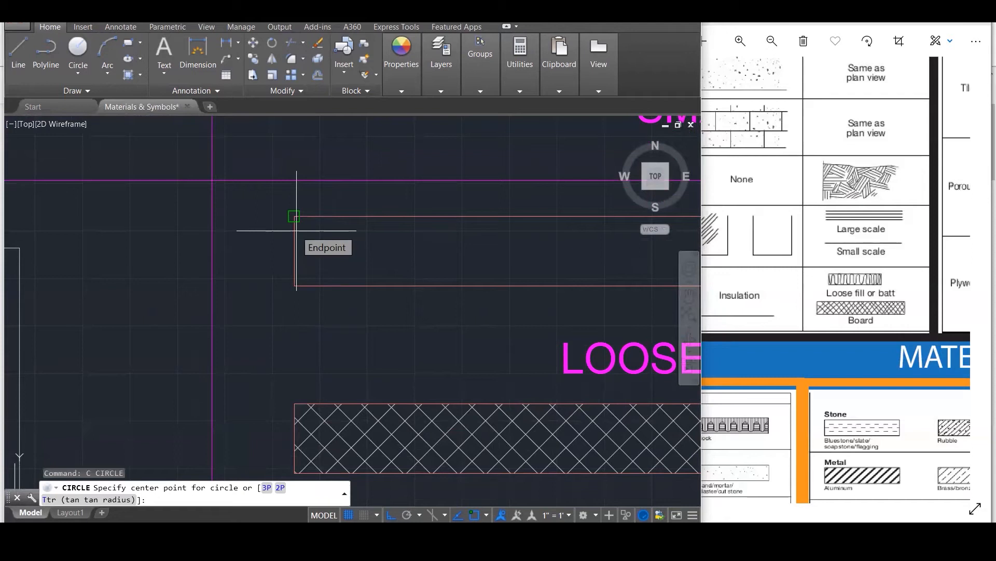
click(320, 237)
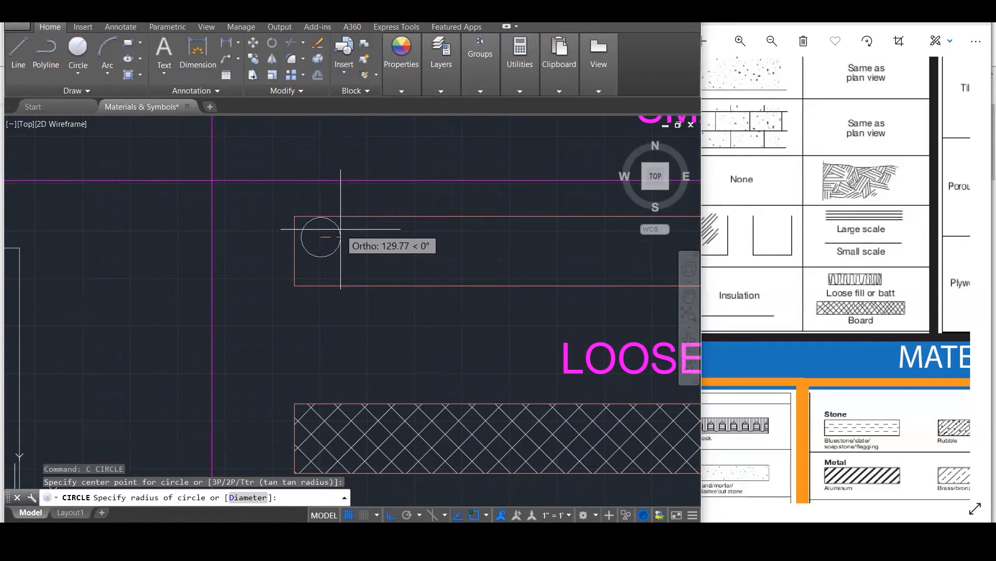
click(338, 228)
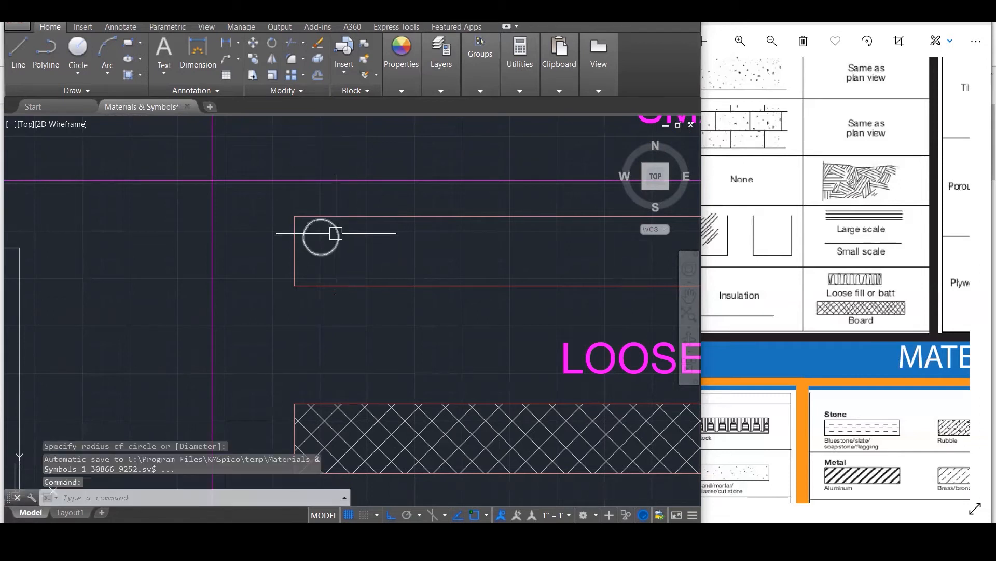
key(Escape)
key(Escape)
key(Escape)
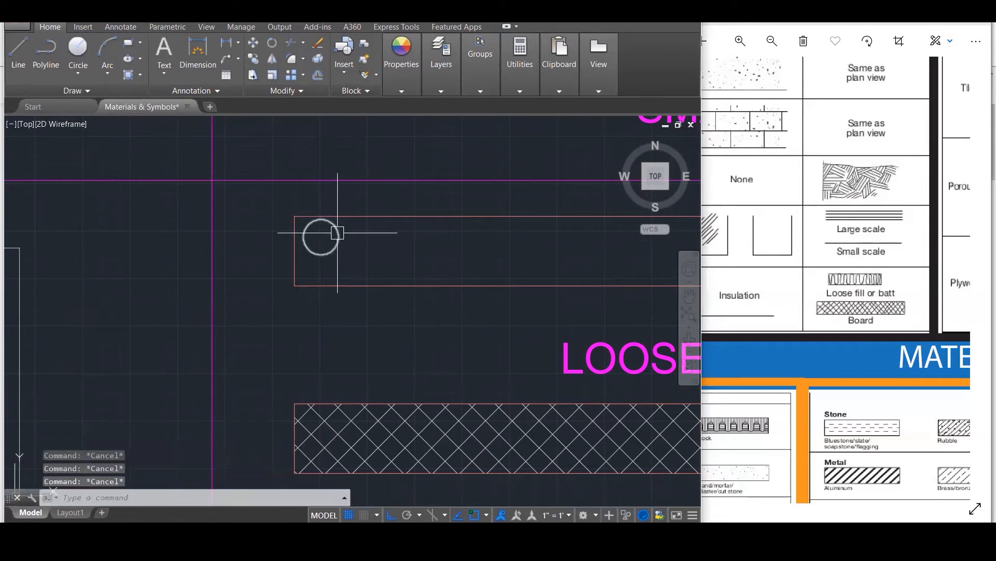
Draw vertical lines about 250 units long downward from the circle's right and left quadrants.
text(l)
key(Return)
click(338, 236)
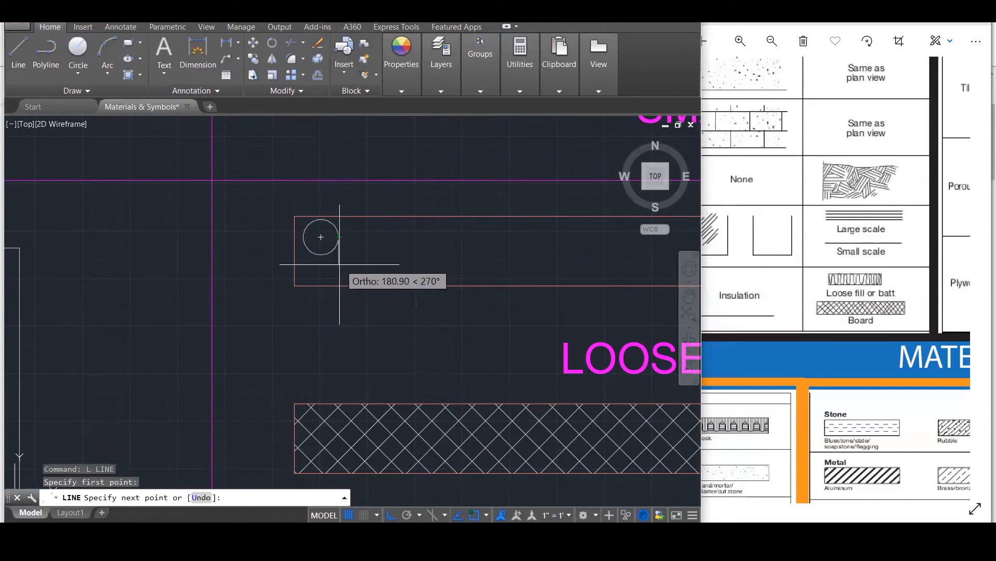
scroll(336, 267, up, 3)
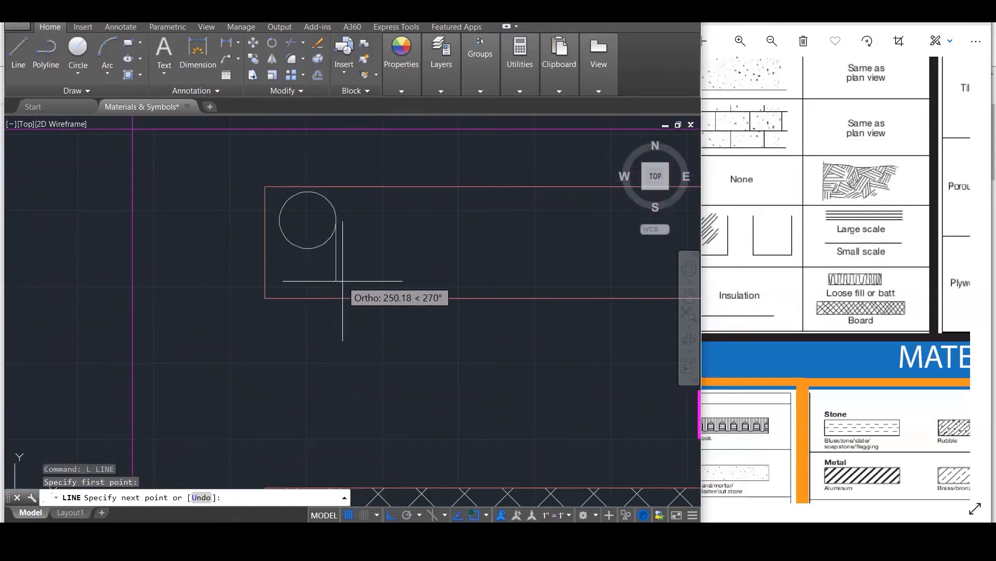
click(342, 280)
key(Return)
key(Return)
click(279, 220)
click(279, 283)
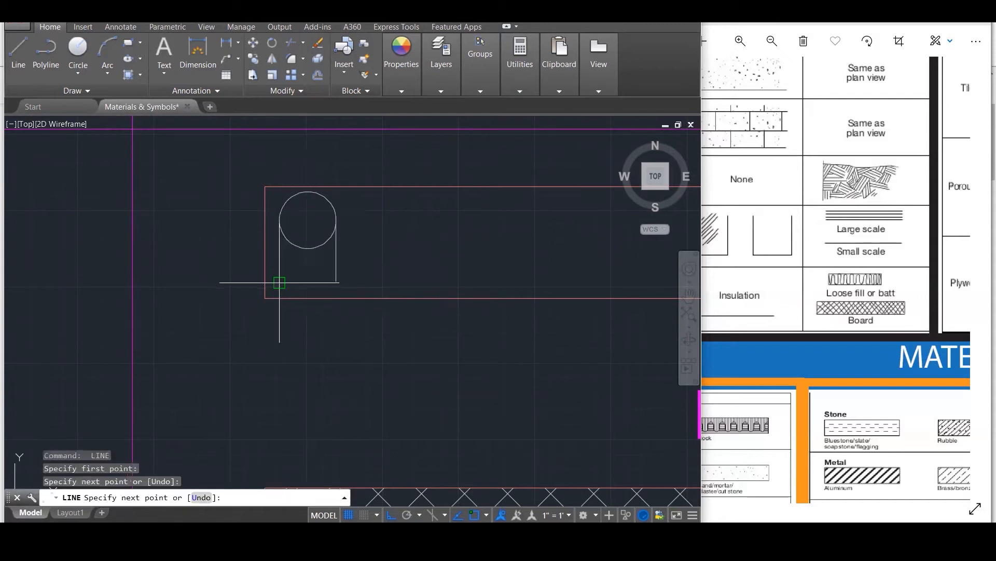
key(Escape)
key(Escape)
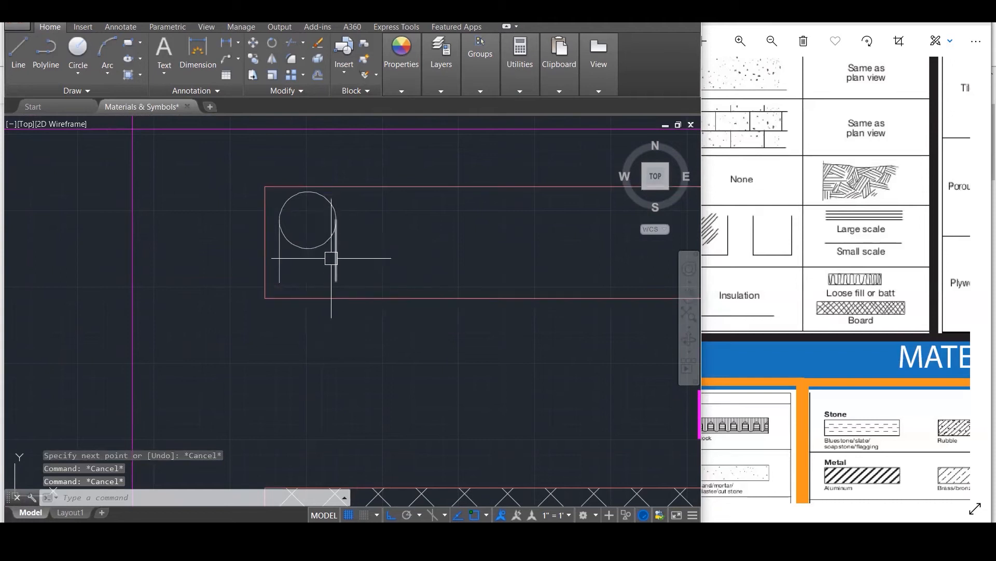
Copy the circle from its centre diagonally down to the right, near the rectangle's lower edge, with Ortho off.
click(315, 245)
text(co)
key(Return)
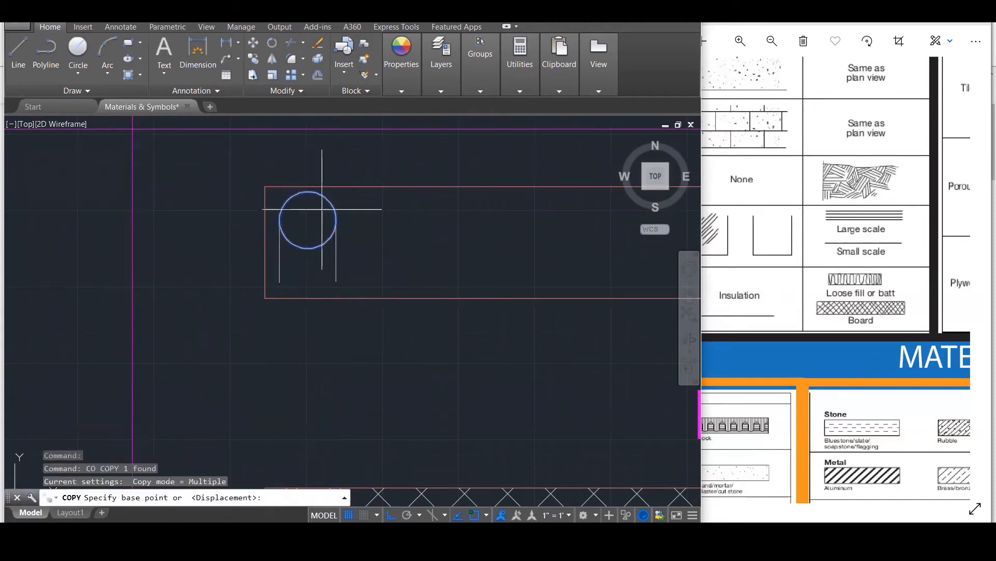
click(306, 219)
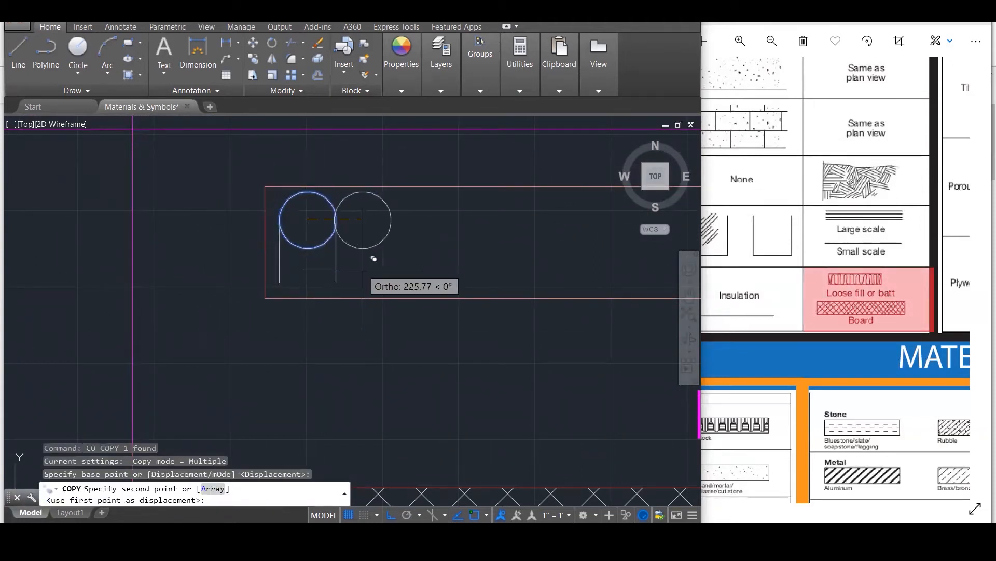
key(F8)
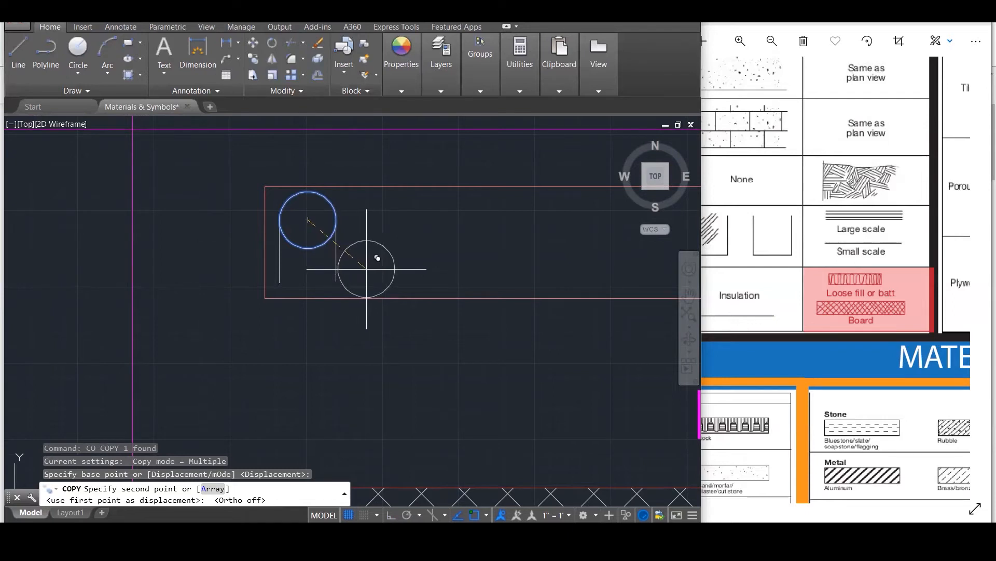
click(366, 269)
scroll(354, 276, up, 3)
key(Escape)
Move the copied circle by its left quadrant onto the vertical line at the first circle's right side.
click(349, 268)
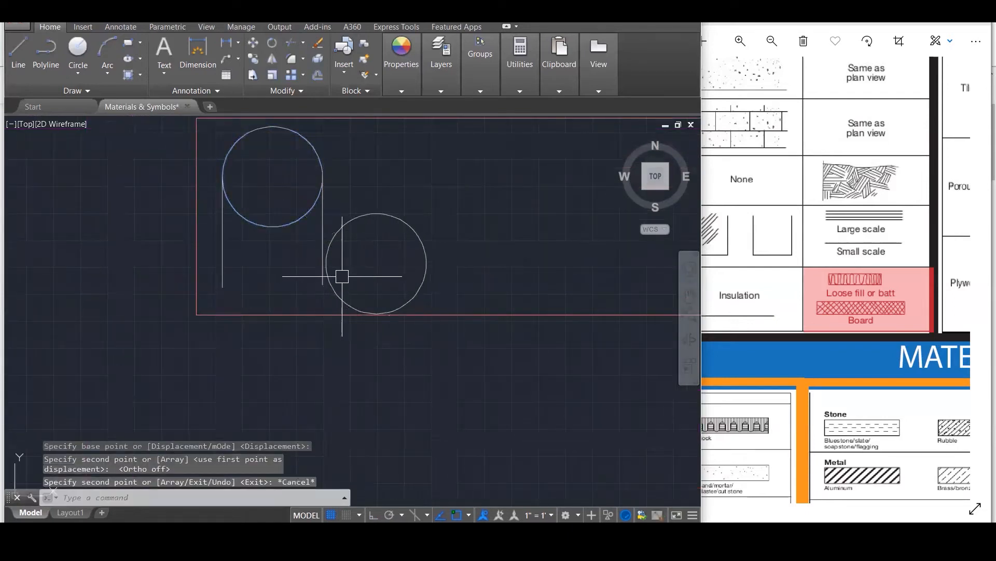
click(330, 284)
text(M)
key(Return)
click(325, 263)
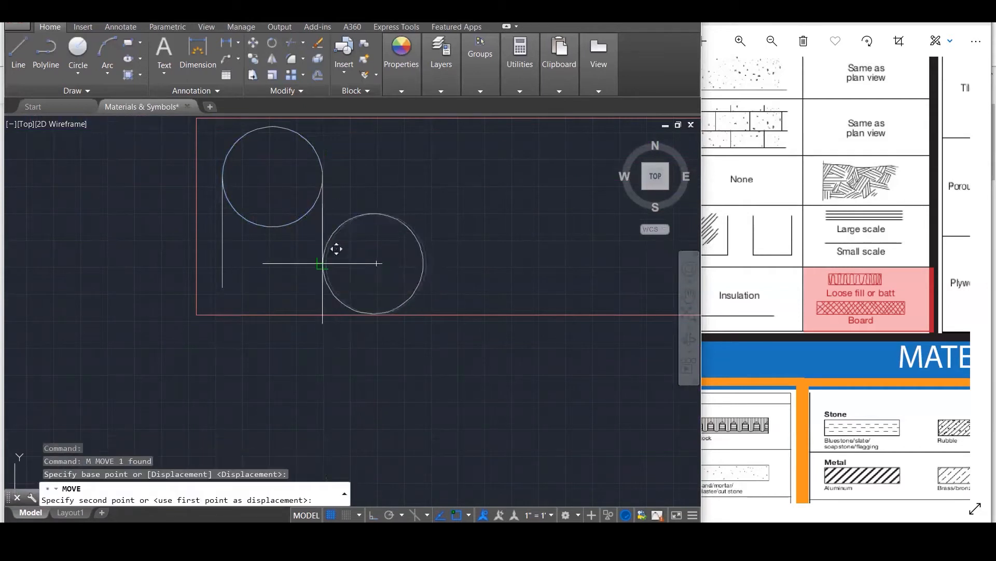
click(322, 263)
scroll(422, 217, down, 2)
key(Escape)
key(Escape)
key(Escape)
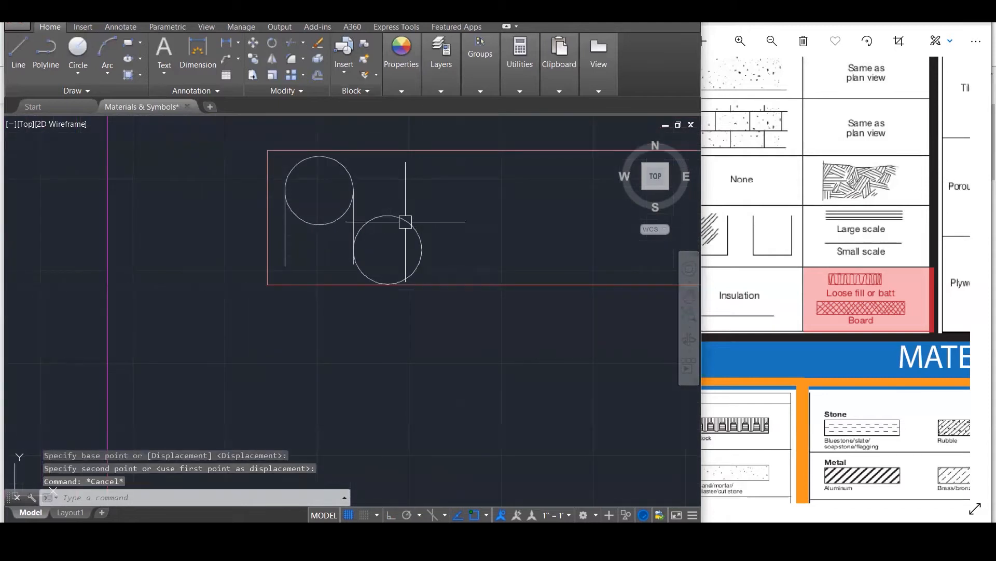
text(tr)
key(Return)
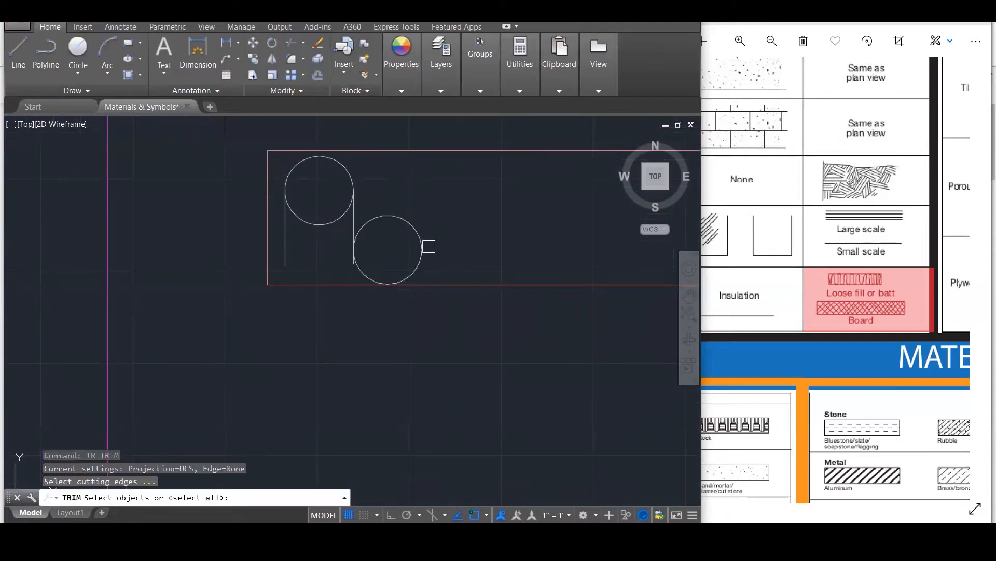
click(449, 245)
click(277, 206)
key(Return)
click(286, 210)
click(301, 218)
click(287, 242)
key(Escape)
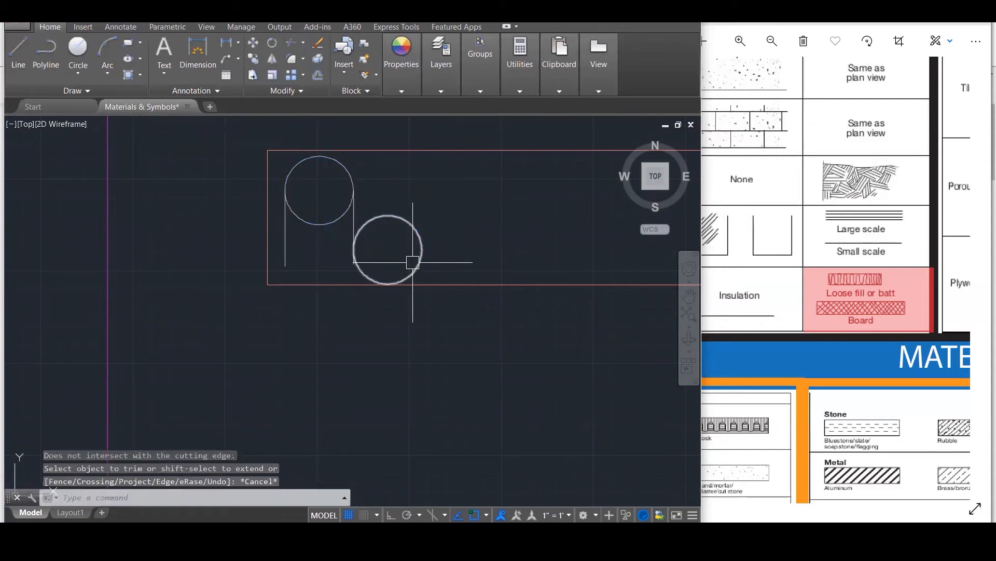
Trim away the lower half of the first circle between its two vertical lines to leave an arch.
text(tr)
key(Return)
click(455, 266)
click(281, 177)
key(Return)
click(311, 223)
click(383, 218)
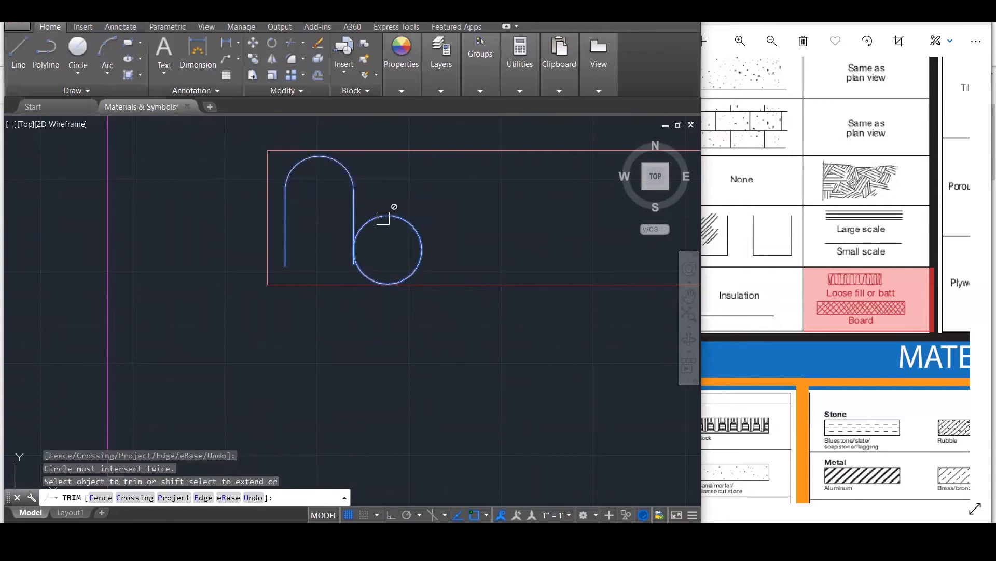
key(Escape)
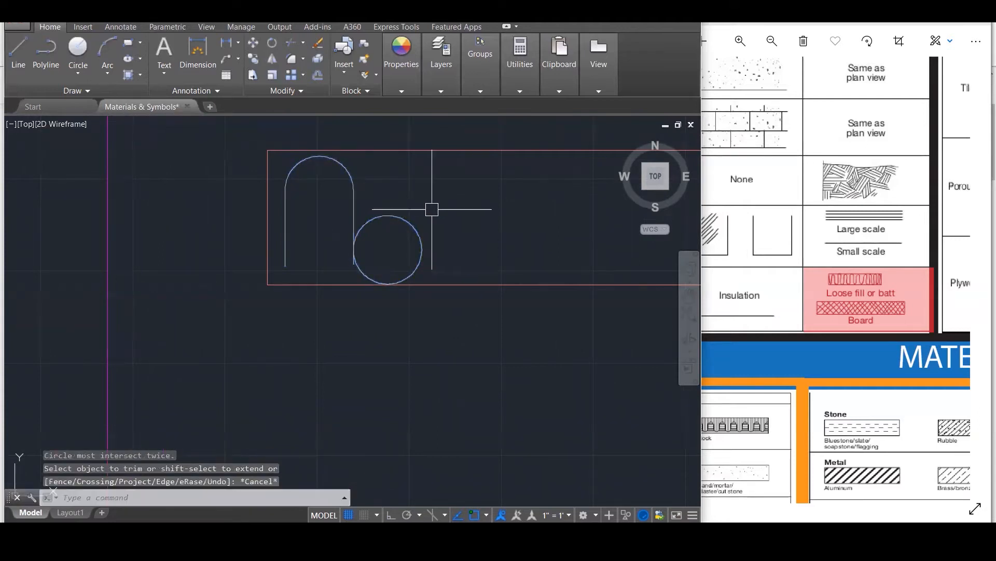
Draw a vertical line from the second circle's right quadrant up past the rectangle's upper edge.
scroll(395, 223, up, 4)
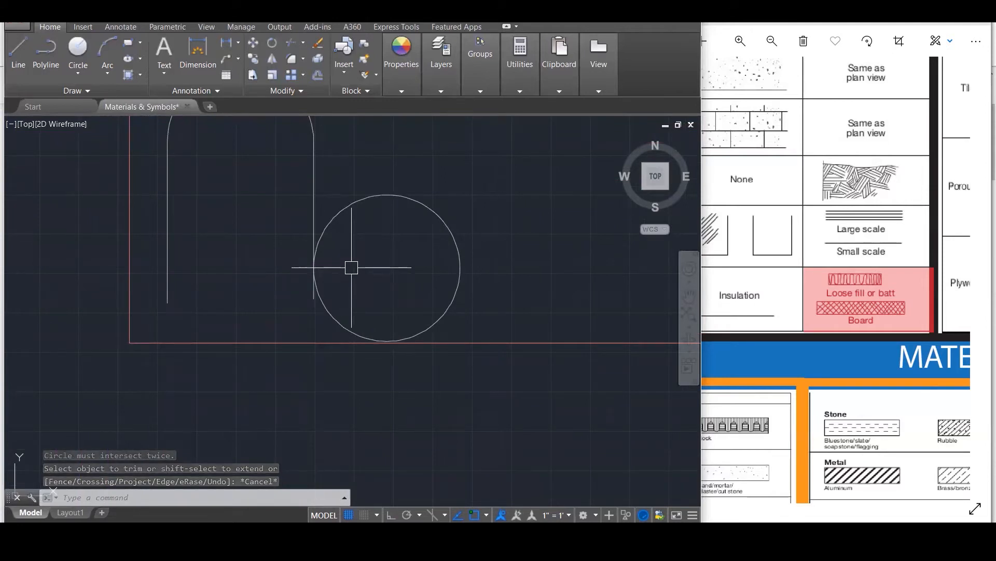
scroll(364, 264, down, 1)
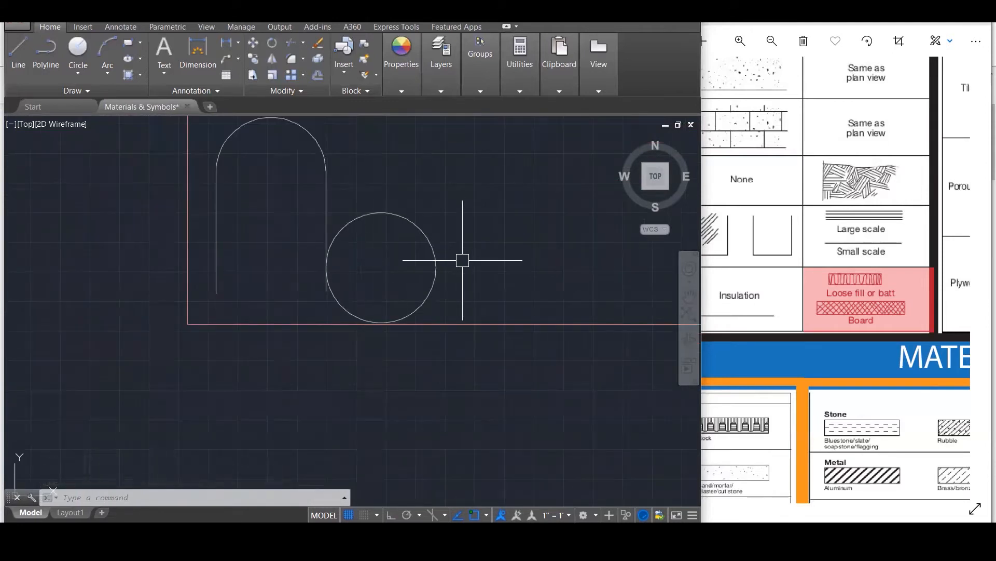
text(L)
key(Return)
click(436, 268)
scroll(436, 268, down, 2)
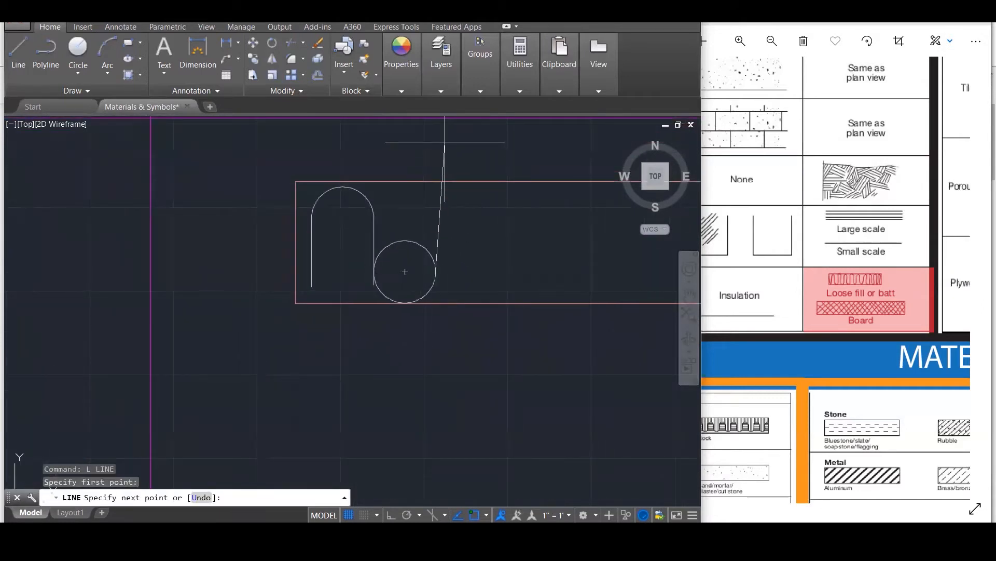
click(427, 159)
key(Escape)
key(Escape)
key(Escape)
Trim away the second circle's upper half and the stub of the middle vertical line beyond the curve.
key(Return)
click(470, 280)
click(379, 263)
key(Return)
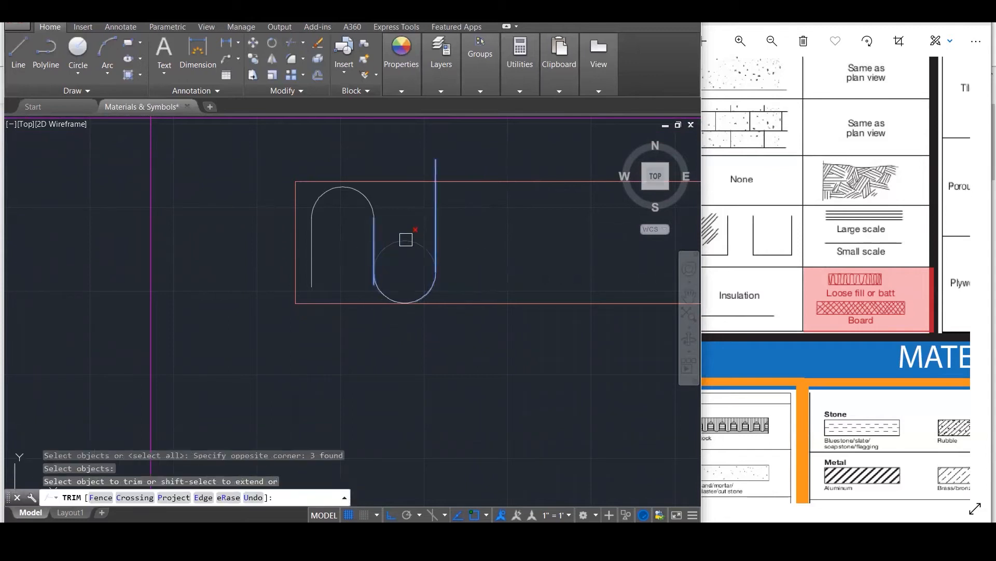
click(406, 240)
scroll(383, 273, up, 2)
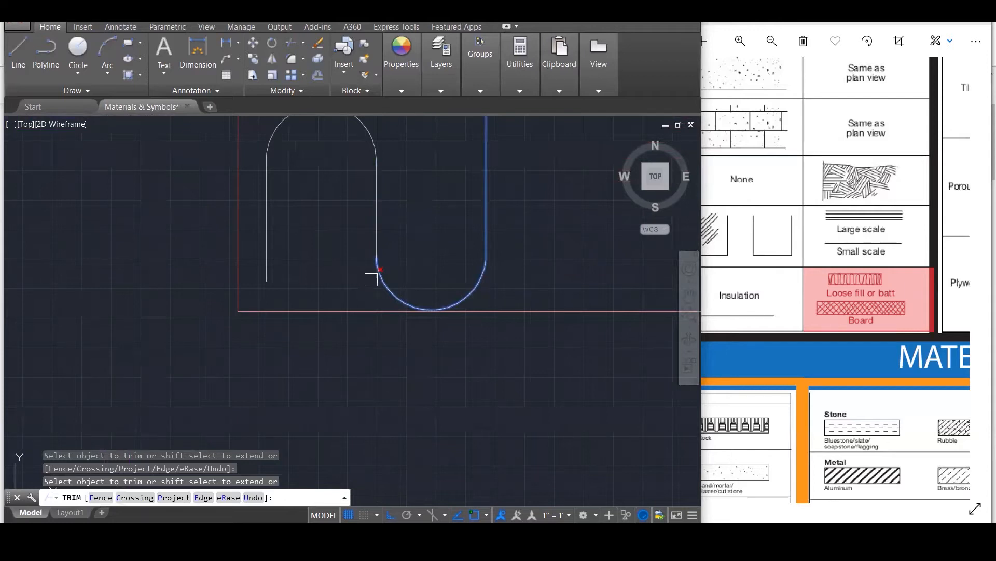
key(Escape)
scroll(358, 291, down, 3)
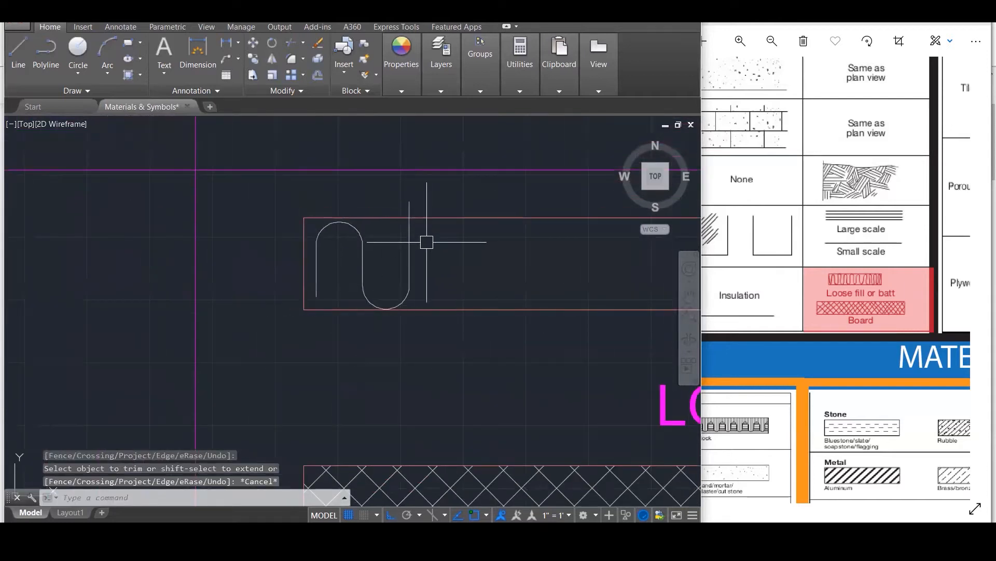
key(Escape)
key(Escape)
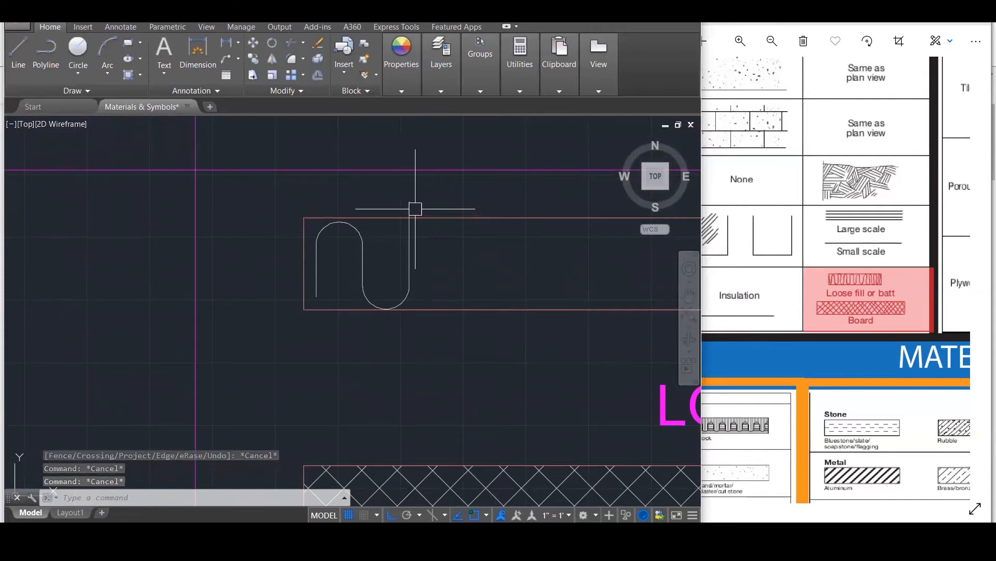
Draw a horizontal guide line from the arch's right end across the rightmost vertical line.
scroll(397, 226, up, 2)
text(l)
key(Return)
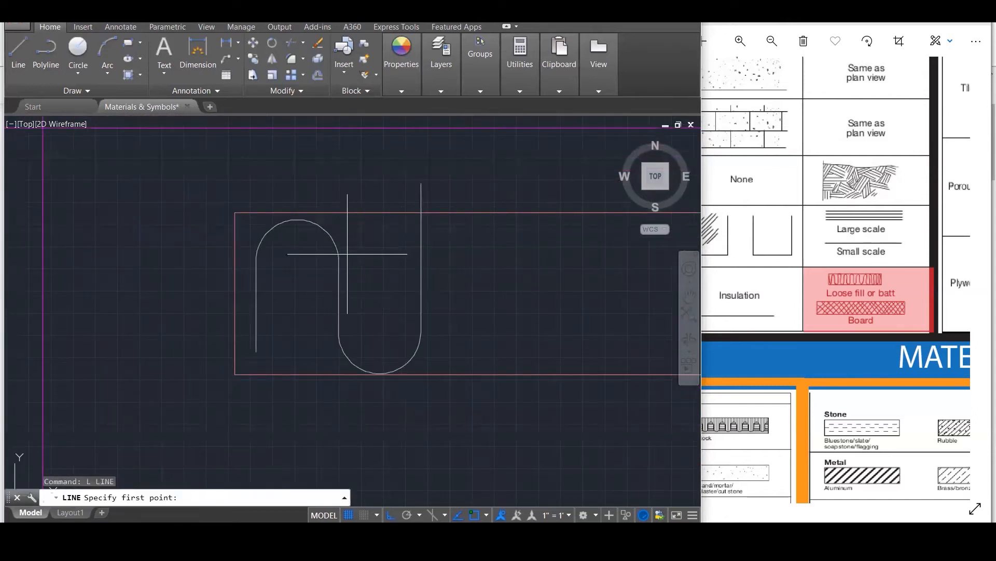
click(339, 260)
click(433, 266)
key(Escape)
key(Escape)
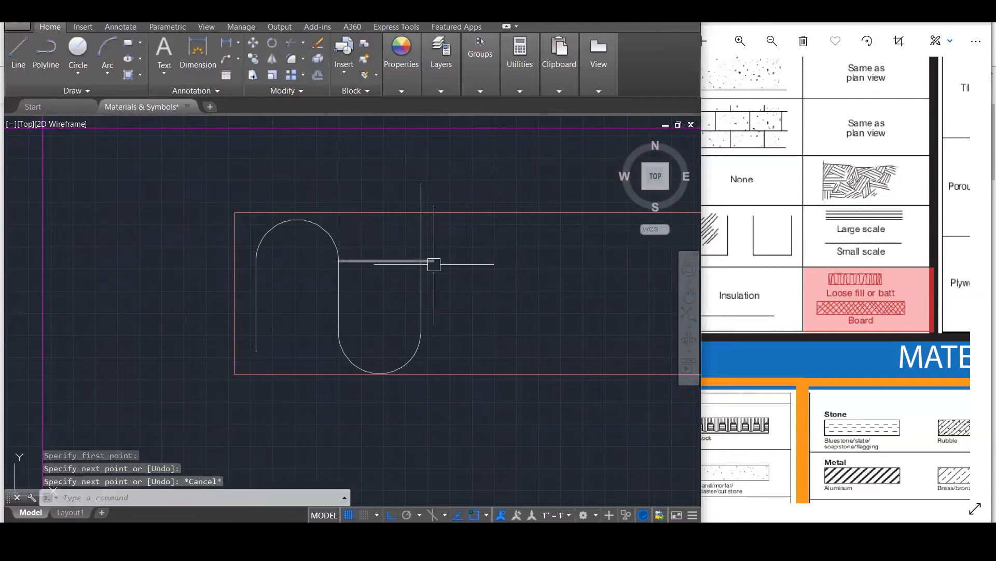
Trim the rightmost vertical line above the horizontal guide line and erase the guide line.
text(tr)
key(Return)
click(437, 283)
click(387, 233)
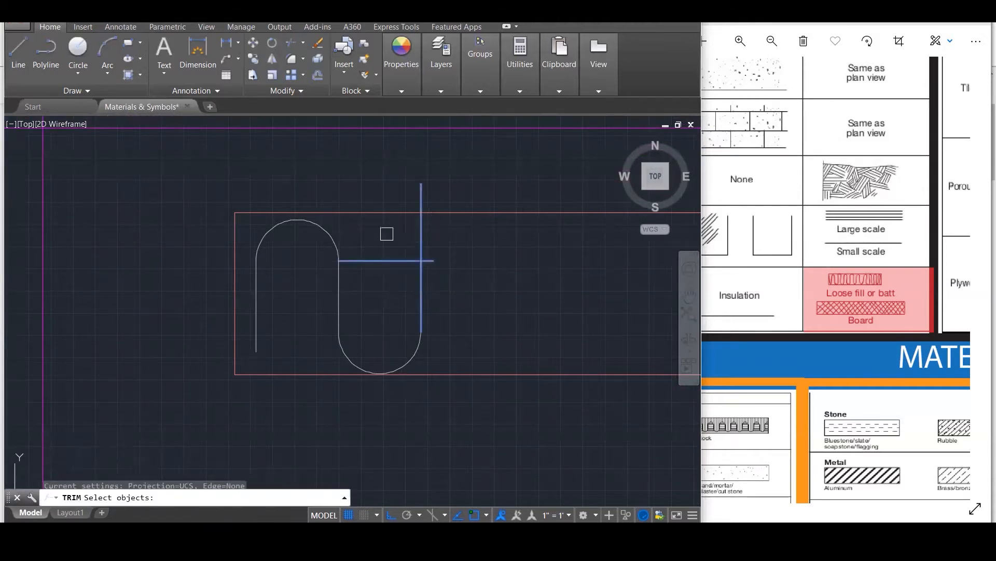
key(Return)
click(417, 236)
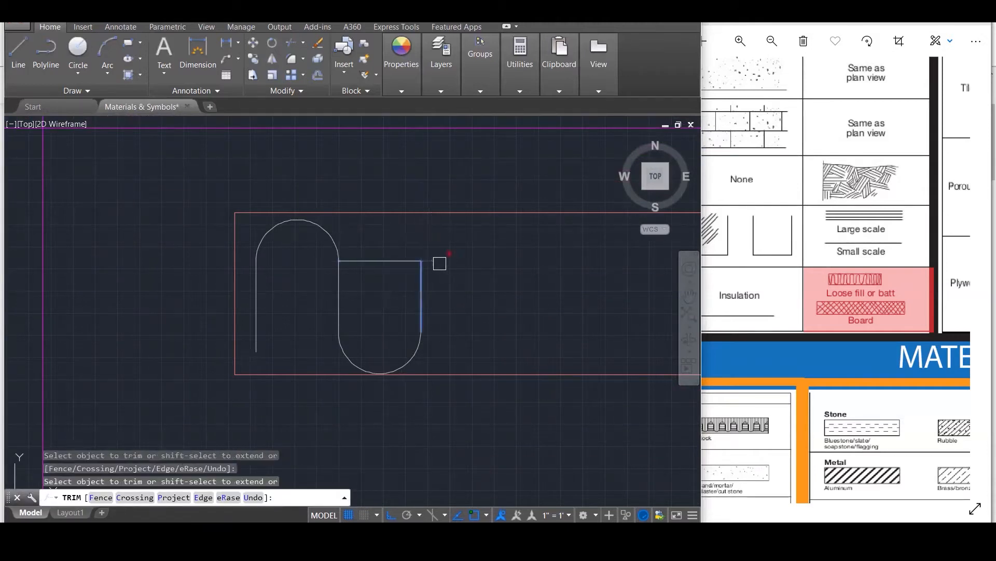
key(Escape)
click(383, 260)
key(Delete)
scroll(414, 186, down, 1)
scroll(414, 186, down, 2)
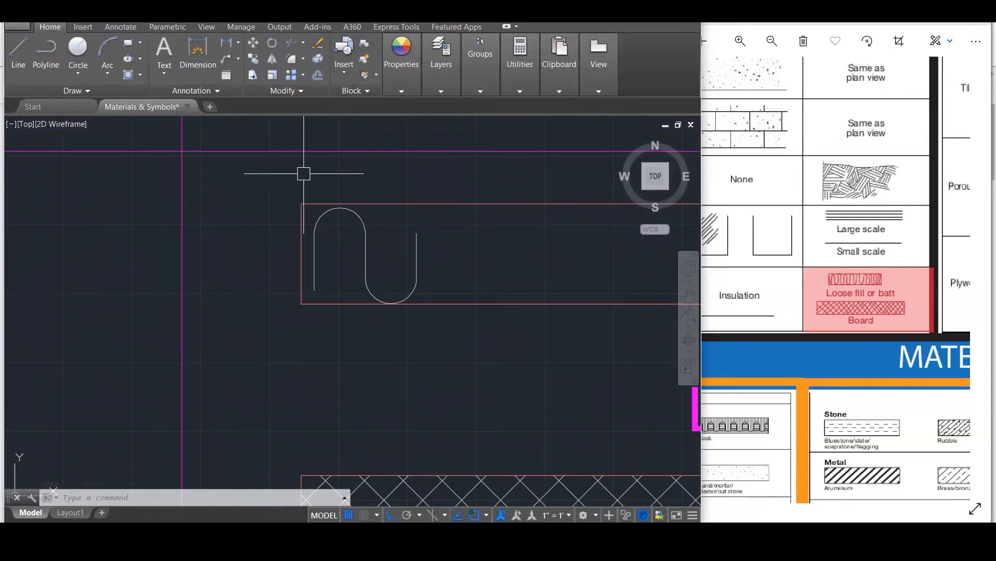
Erase the rightmost vertical line above the lower curve's right end.
scroll(415, 275, up, 3)
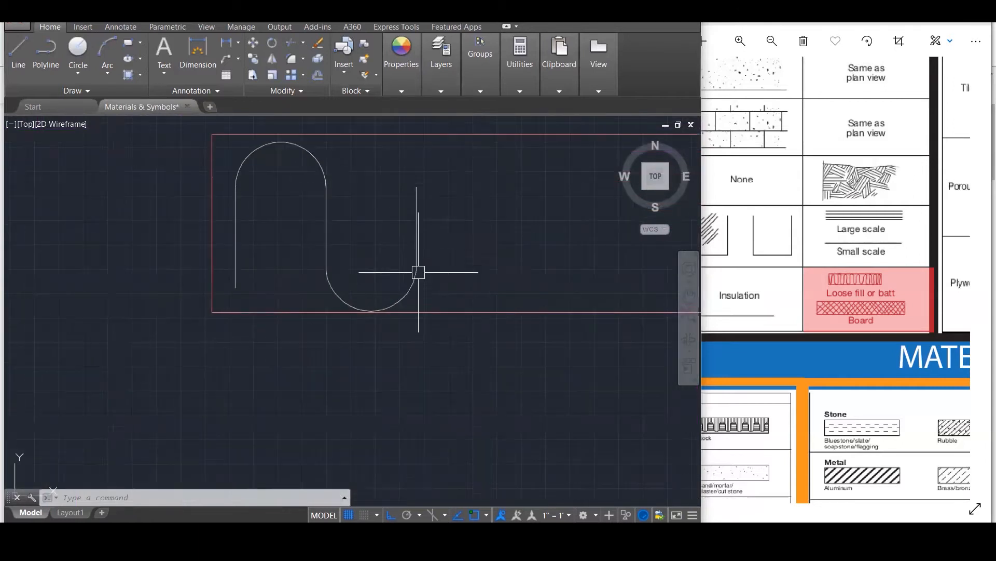
click(424, 251)
click(411, 236)
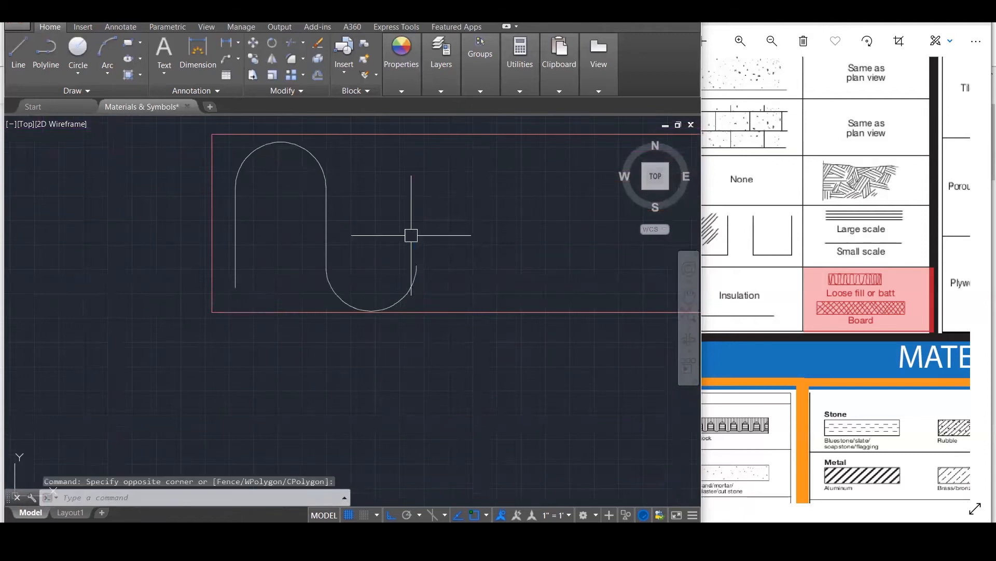
key(Delete)
Try to copy the curve unit from its leftmost line's lower end to the lower curve's right end.
scroll(408, 239, down, 2)
click(313, 177)
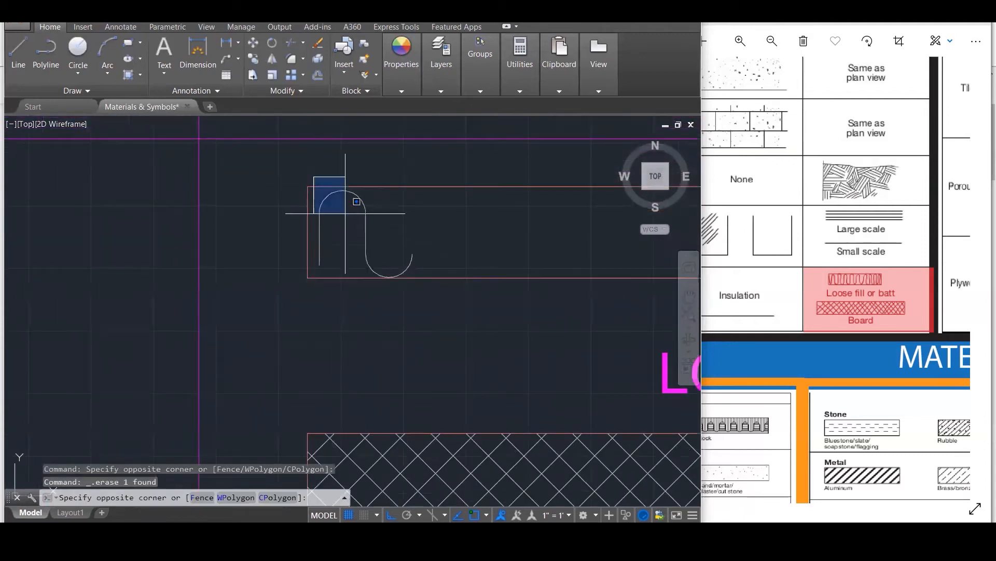
click(423, 288)
text(co)
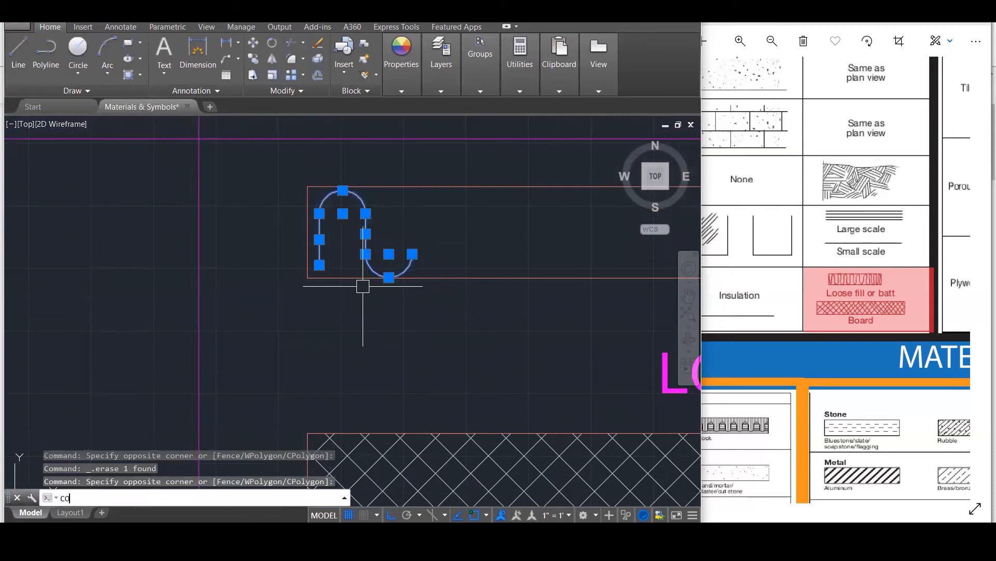
key(Return)
click(320, 265)
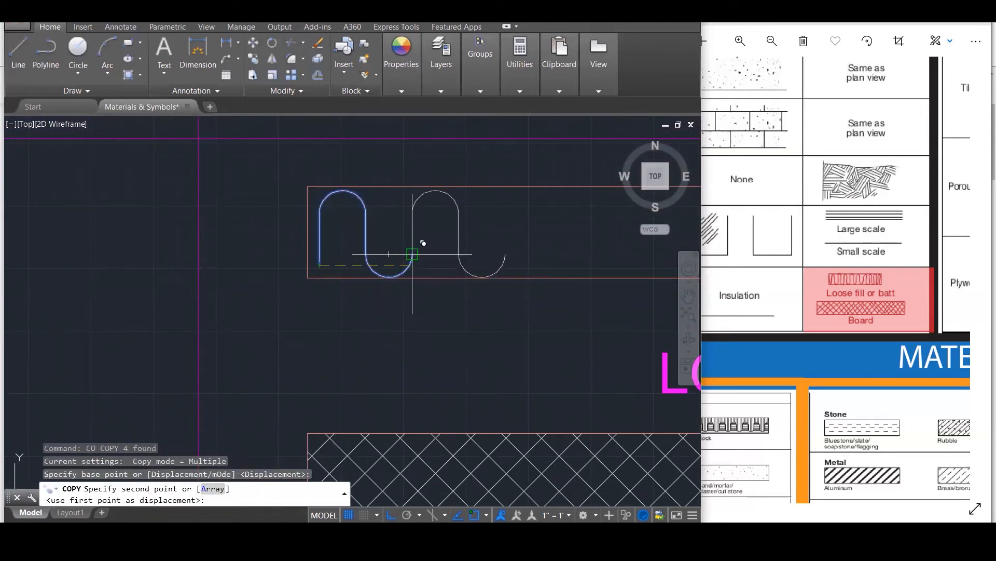
click(412, 255)
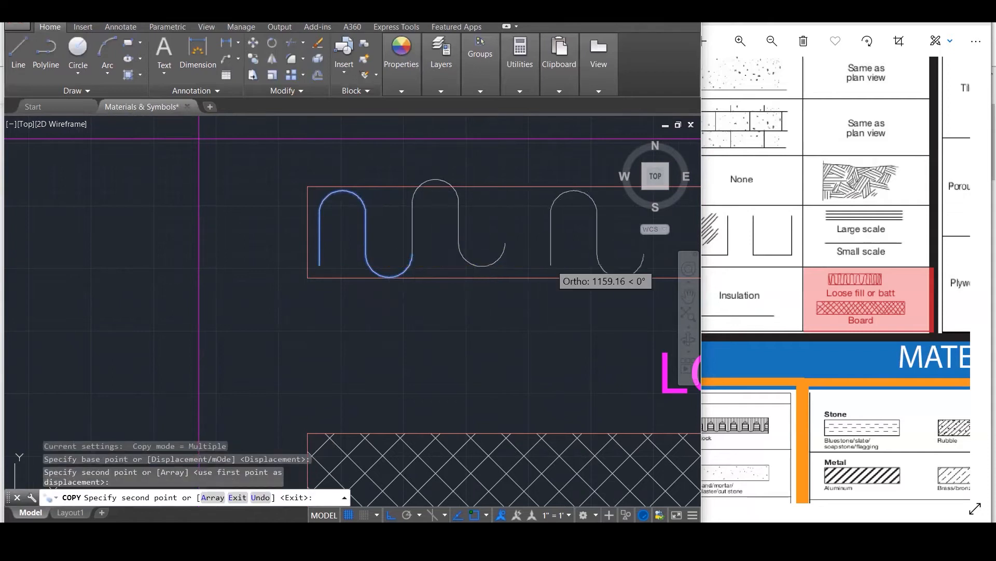
key(ctrl+z)
key(Escape)
click(317, 168)
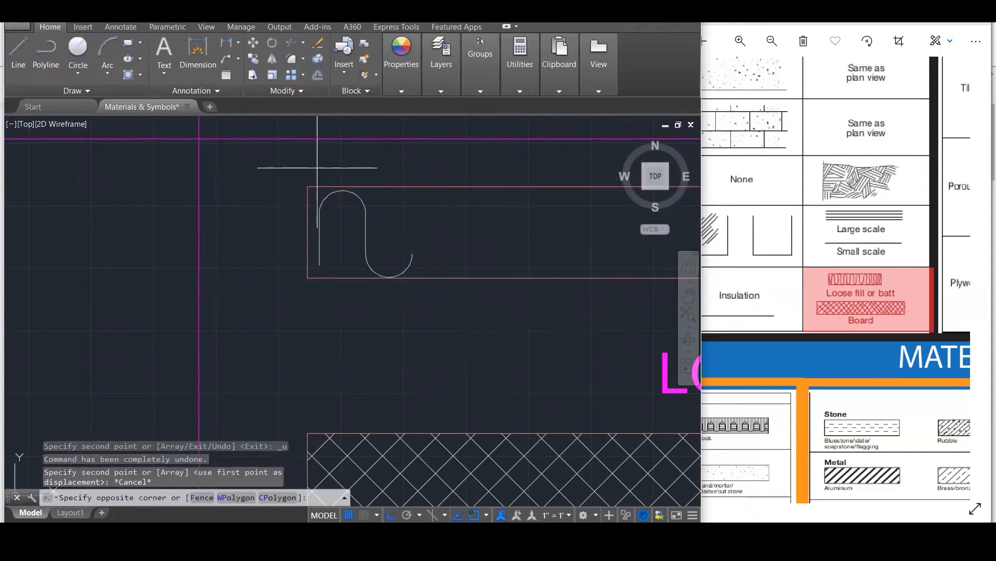
click(433, 285)
scroll(363, 233, up, 2)
text(cp)
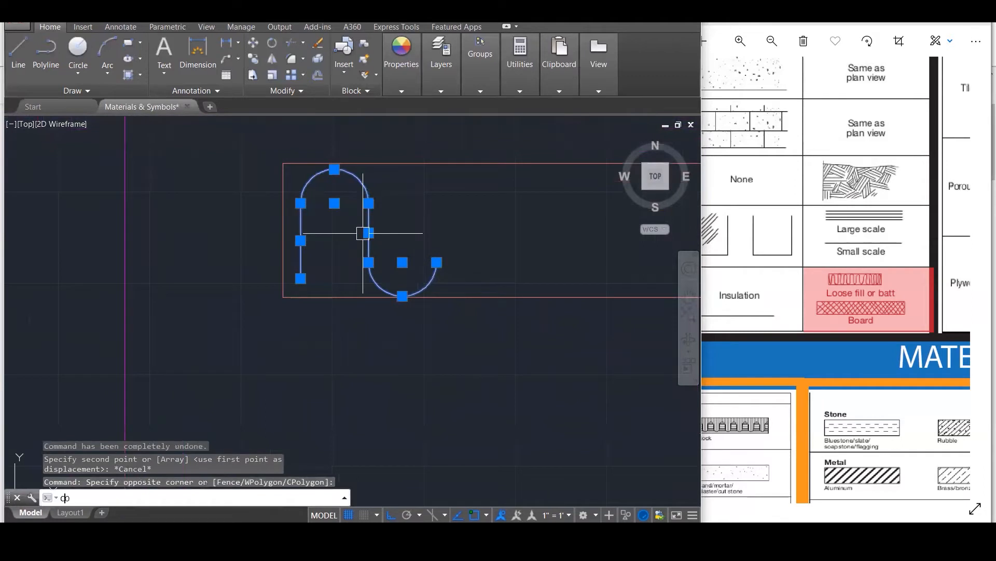
key(Return)
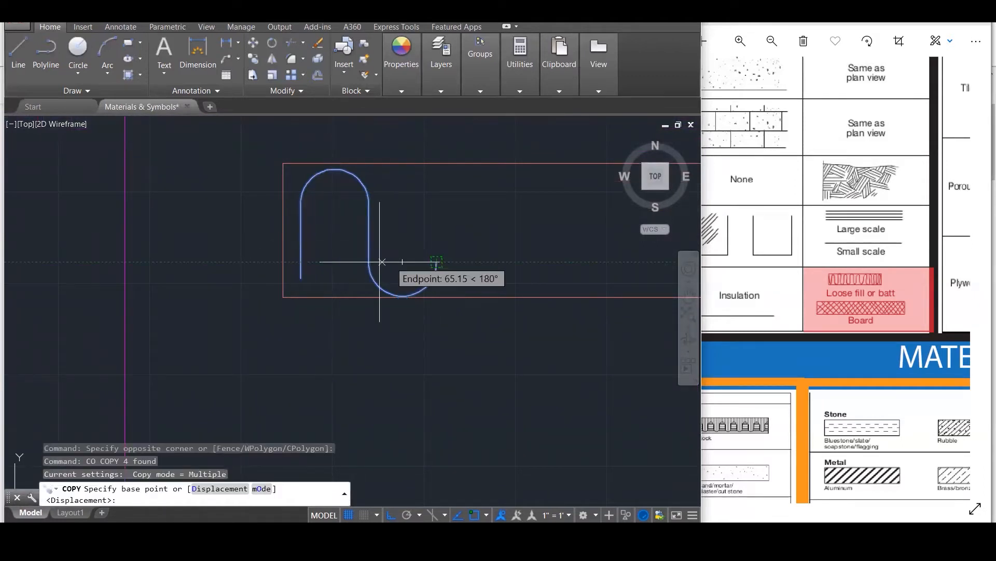
key(F8)
click(294, 264)
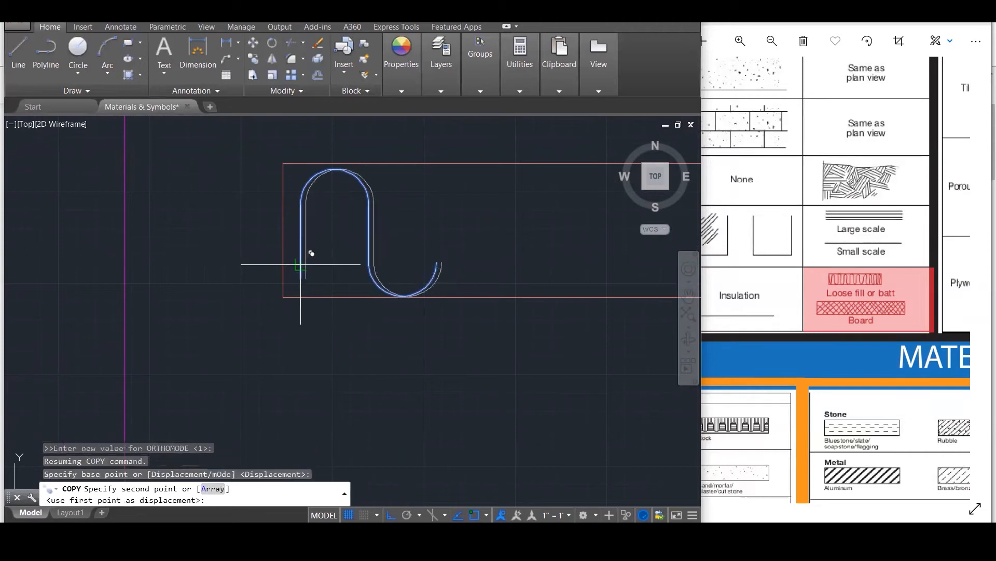
scroll(436, 262, up, 3)
key(Escape)
Draw a horizontal guide line from the lower curve's right end to the rectangle's left edge.
text(L)
key(Return)
click(438, 260)
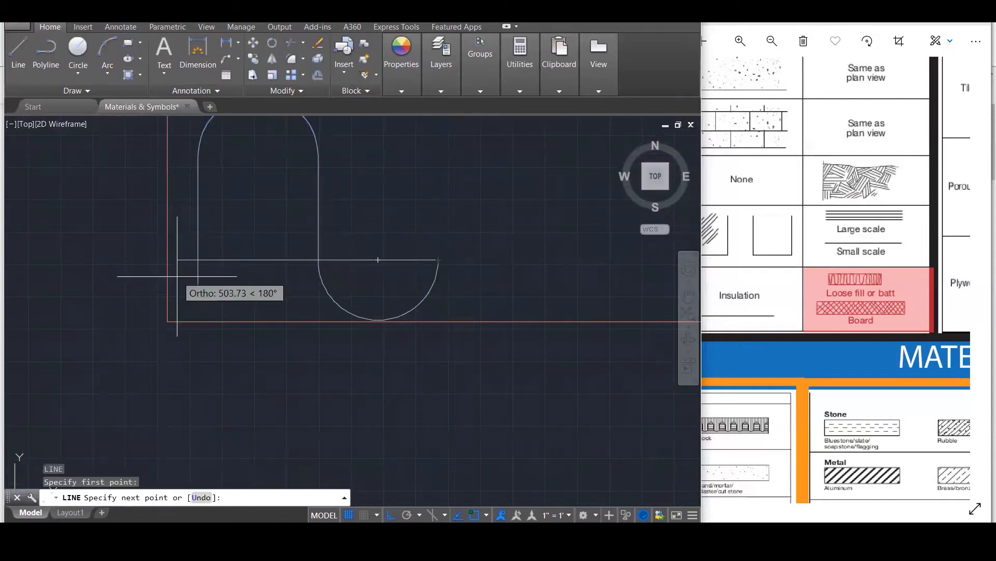
click(167, 262)
key(Escape)
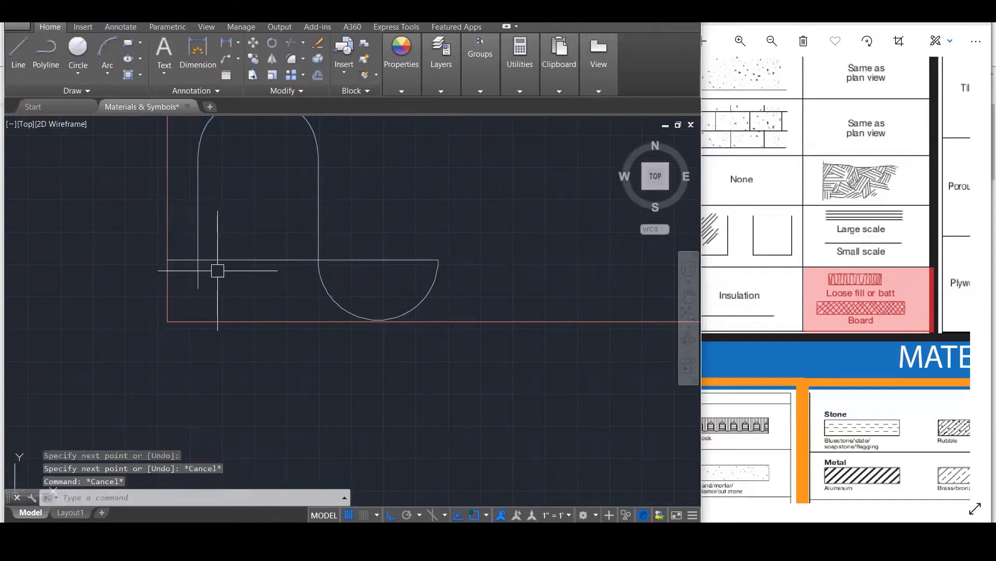
Place a point where the guide line crosses the leftmost vertical line and erase the guide line.
text(POINT)
key(Return)
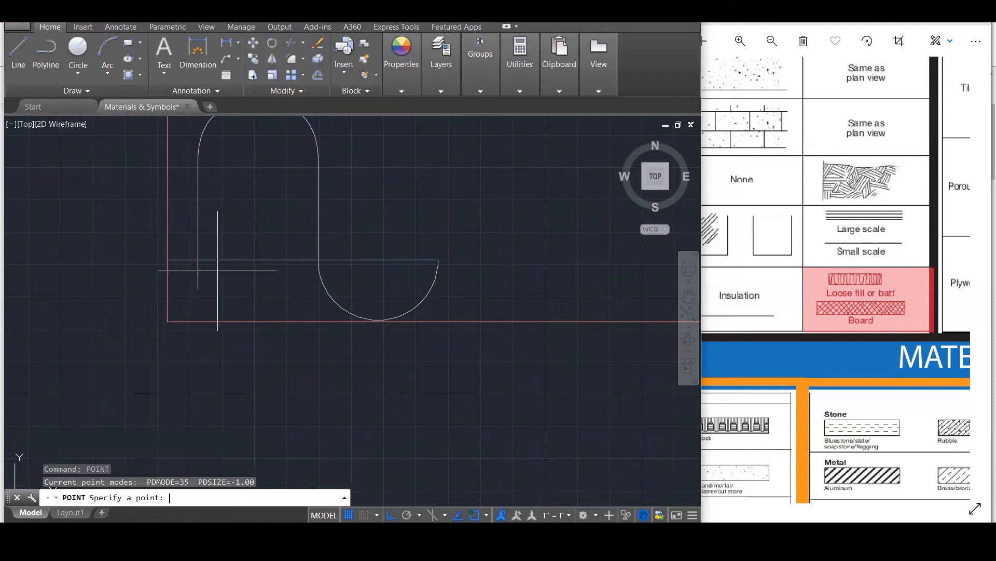
key(Escape)
click(242, 259)
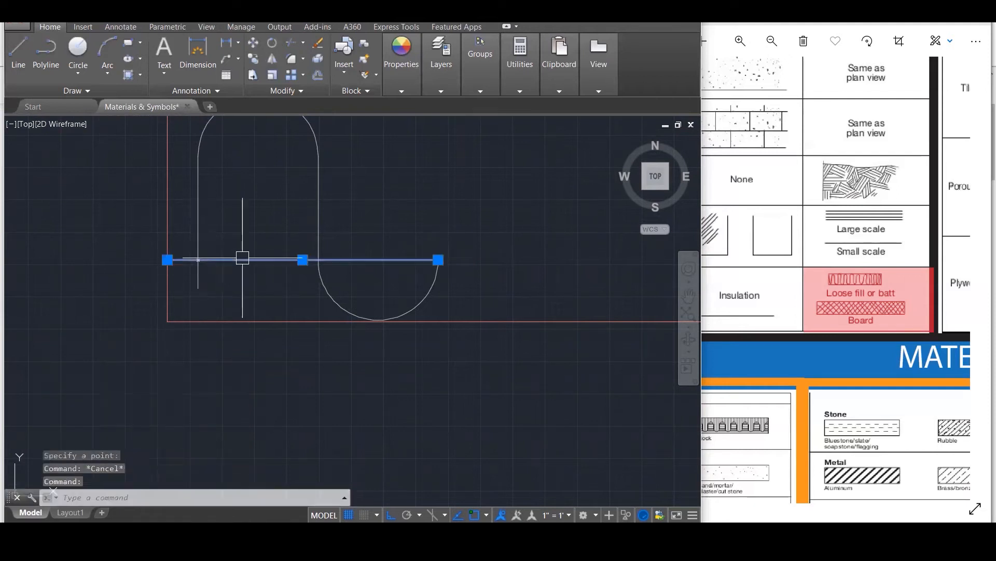
key(Delete)
Copy the curve unit together with its point, using the point as base, onto the lower curve's right end.
scroll(328, 249, down, 1)
click(438, 276)
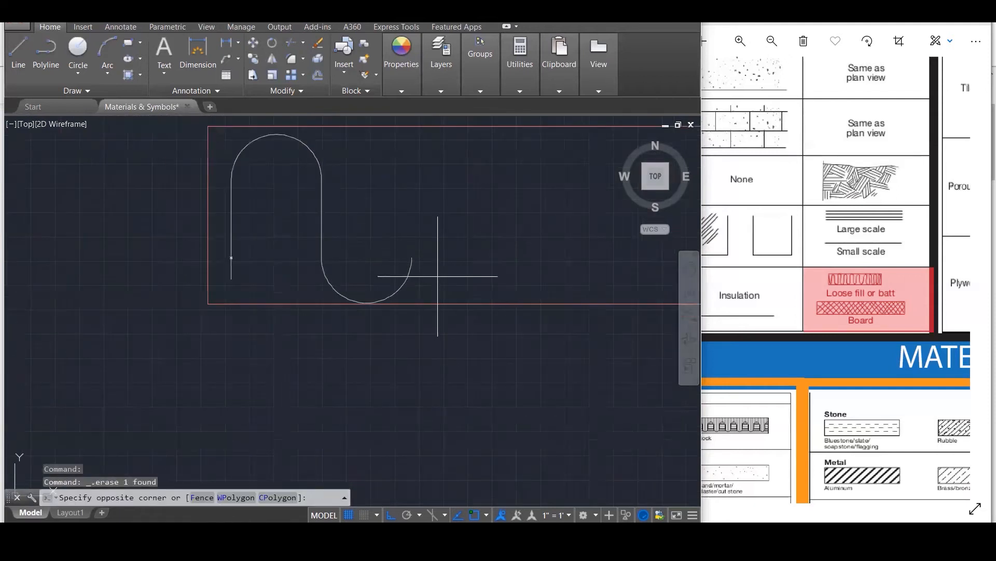
click(226, 158)
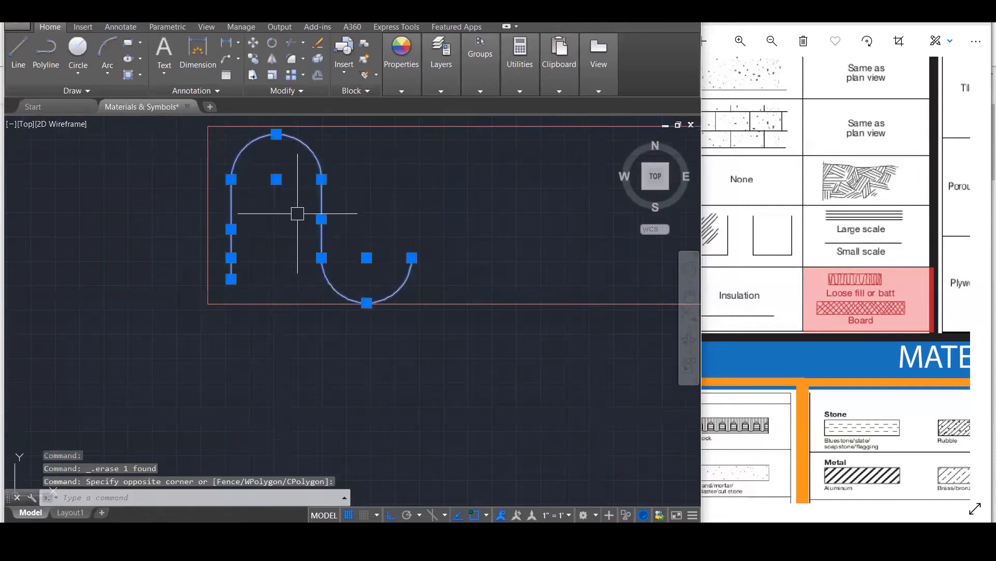
text(co)
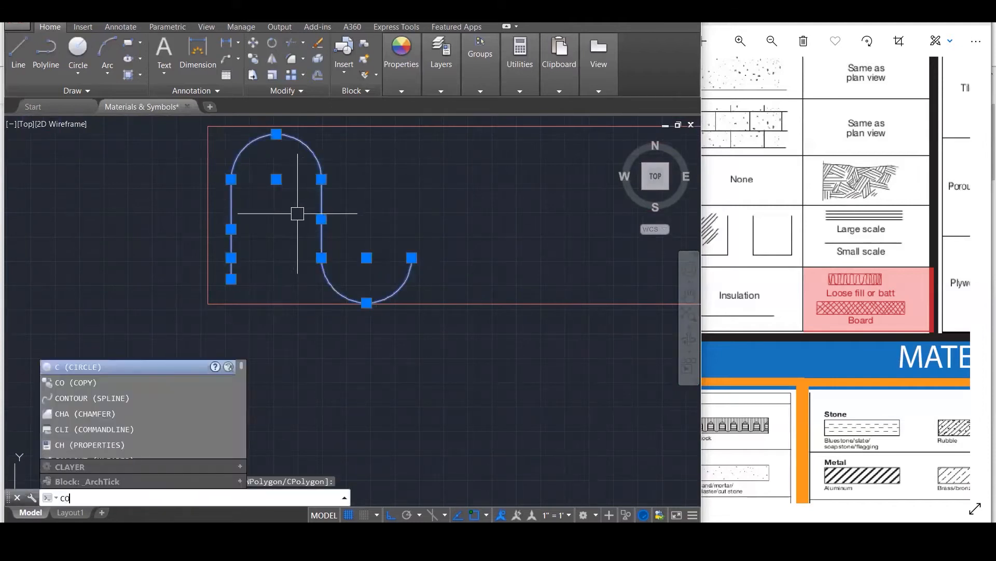
key(Return)
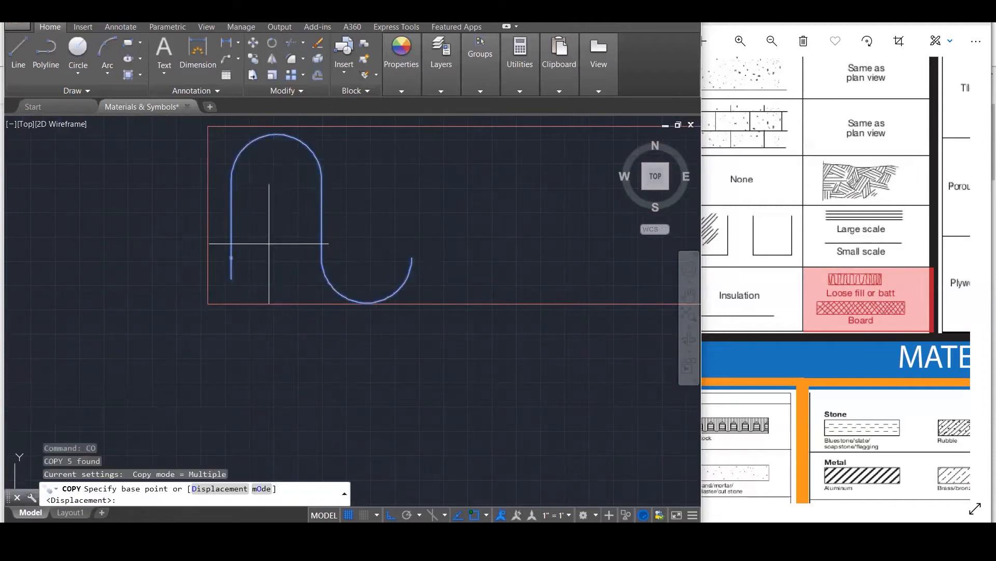
click(231, 257)
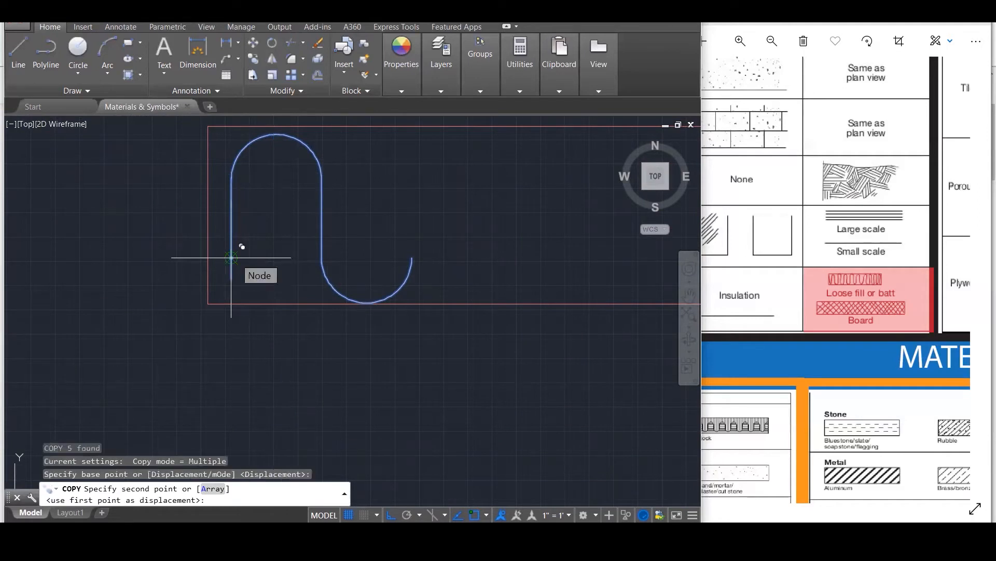
click(411, 257)
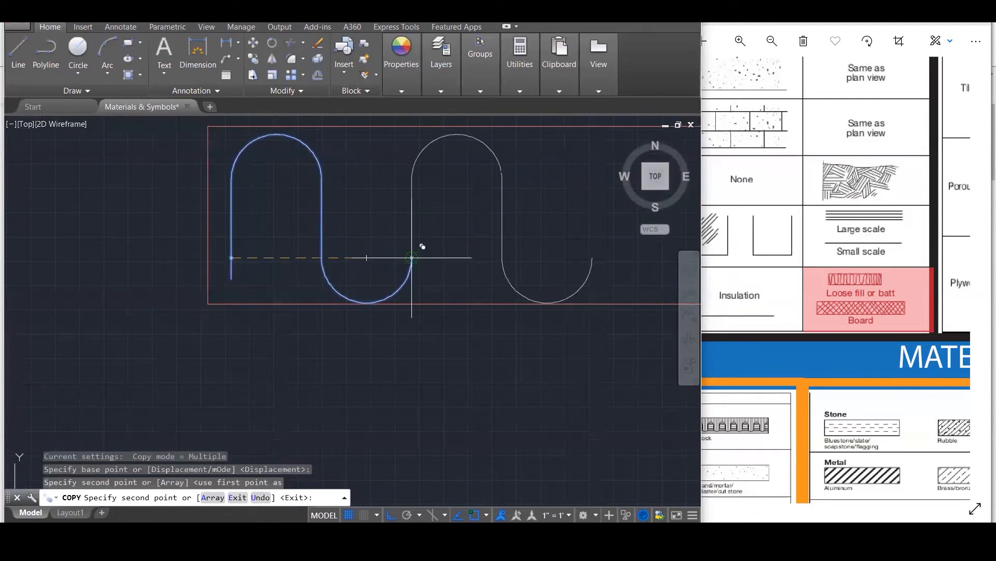
Place further copies of the curve unit end to end until the wave fills the loose fill or batt rectangle.
scroll(231, 291, down, 2)
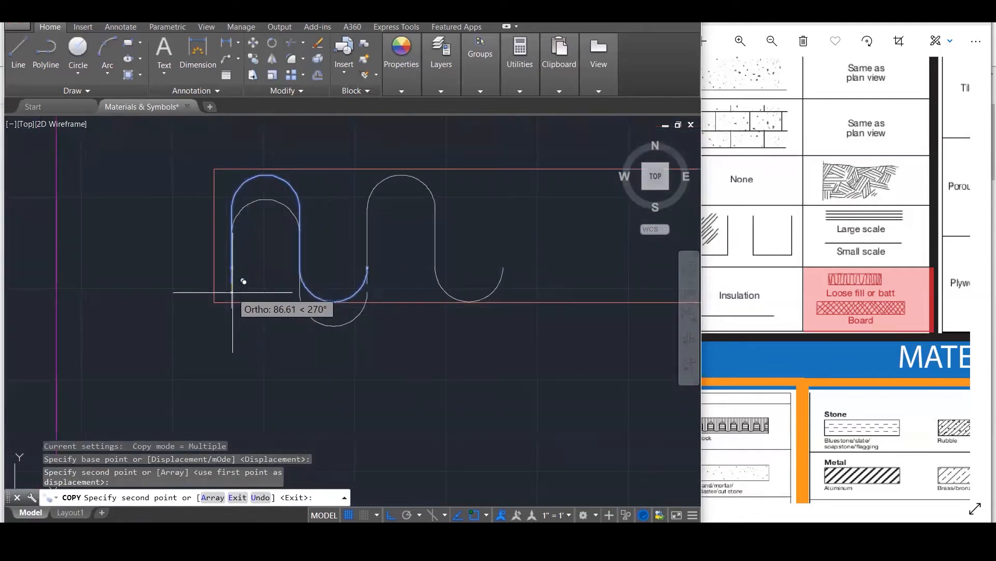
click(503, 267)
scroll(444, 311, down, 3)
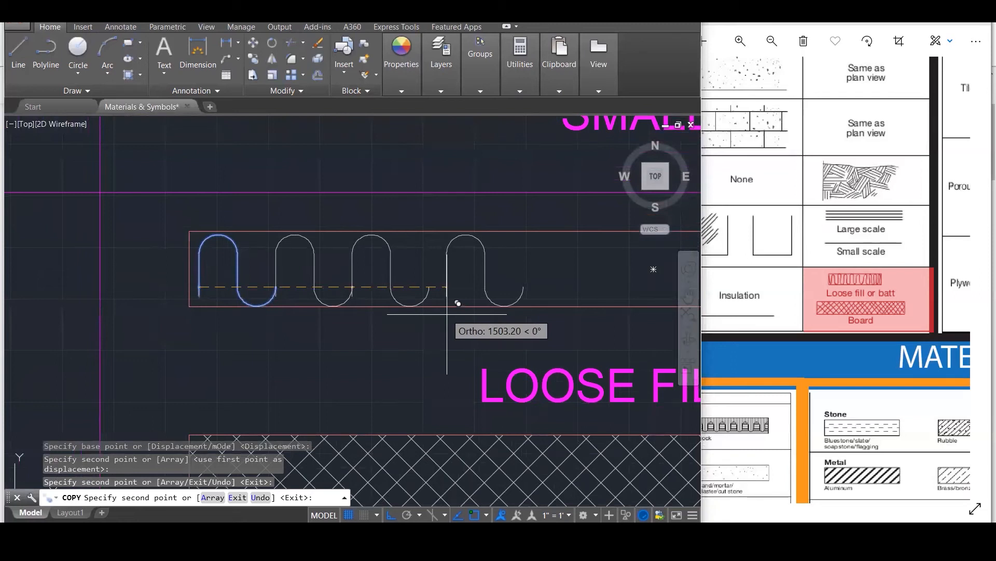
click(445, 286)
click(518, 275)
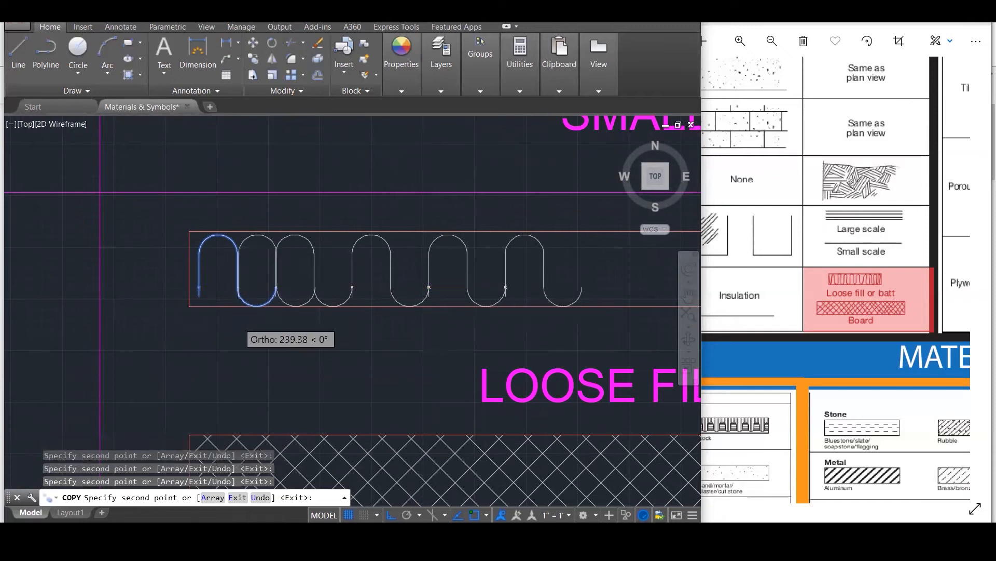
scroll(187, 327, down, 2)
scroll(424, 294, up, 3)
click(485, 308)
scroll(119, 334, down, 3)
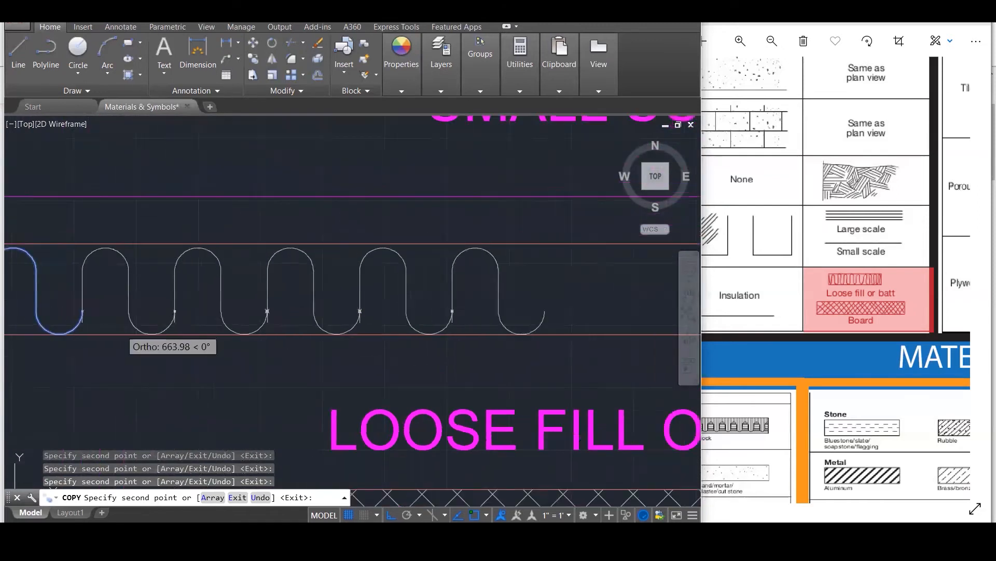
scroll(410, 321, up, 1)
click(357, 319)
click(414, 319)
click(471, 319)
click(529, 319)
click(586, 319)
click(644, 318)
scroll(333, 322, down, 3)
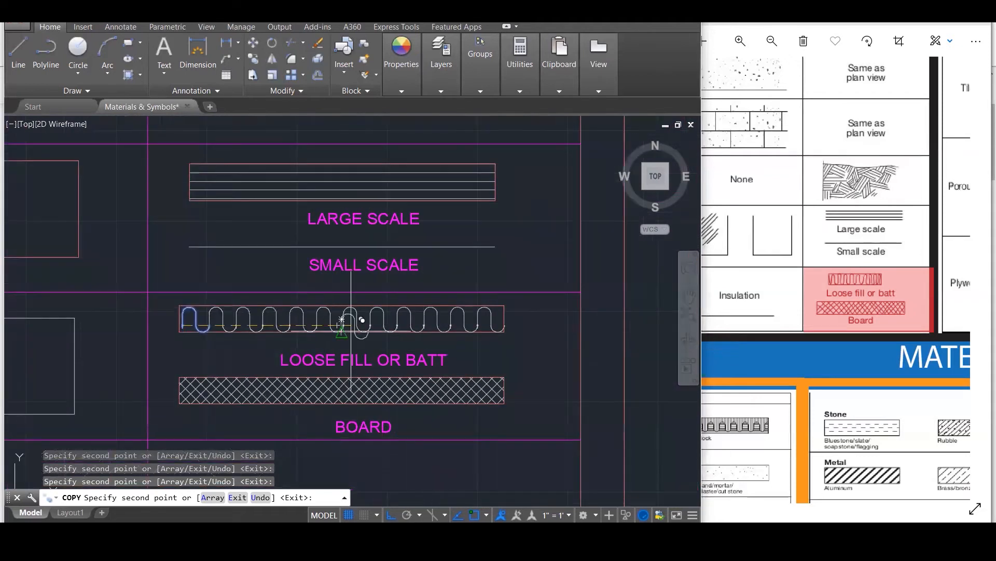
key(Escape)
key(Escape)
key(Escape)
Compare the insulation row with the reference chart and look for the table's next empty rows.
scroll(511, 349, down, 4)
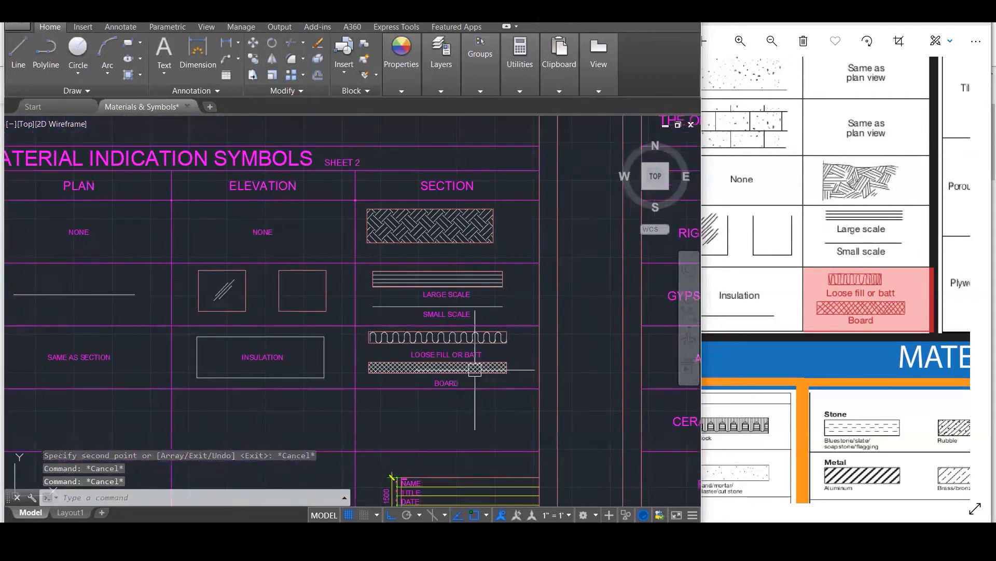
scroll(311, 387, up, 3)
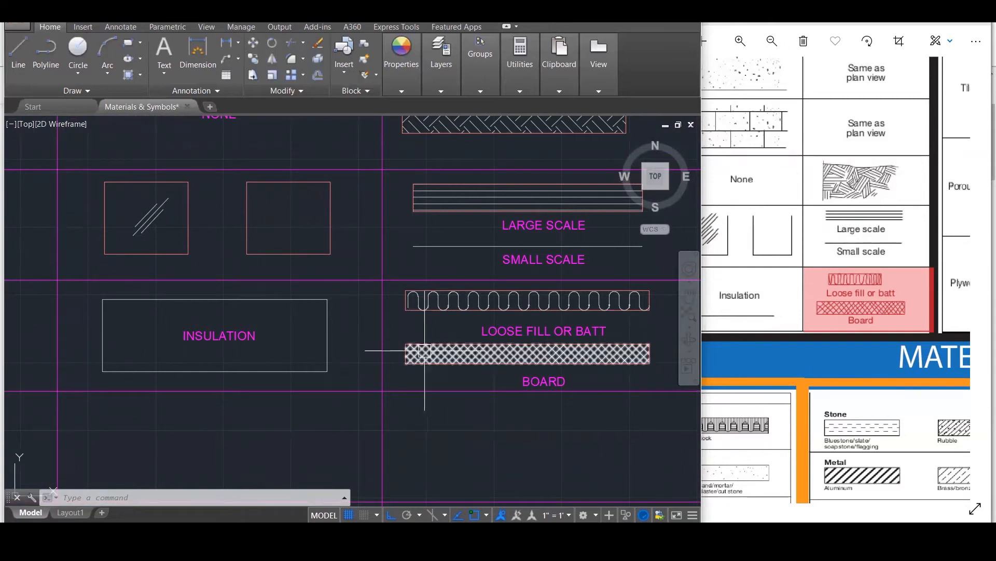
scroll(423, 351, down, 2)
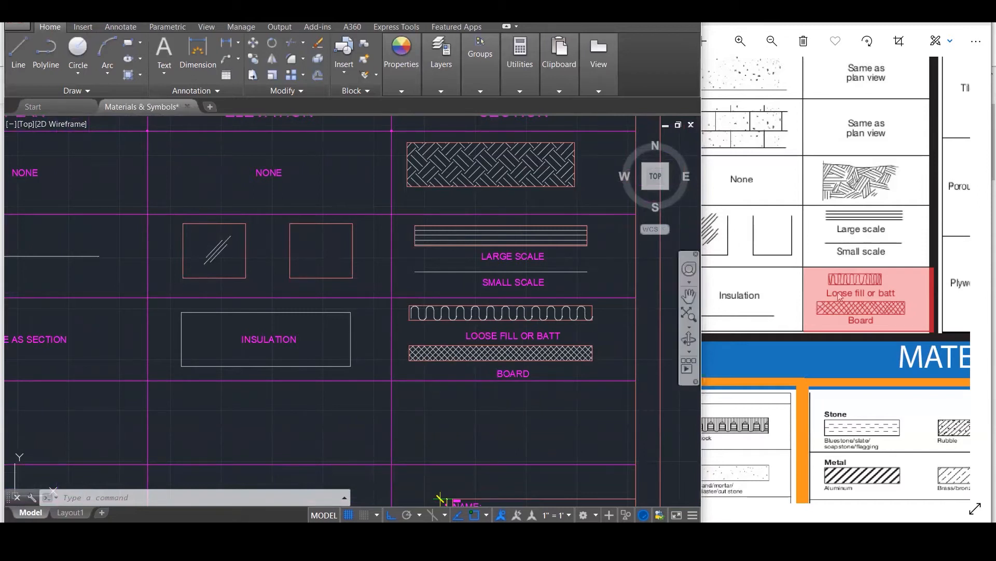
scroll(829, 285, down, 5)
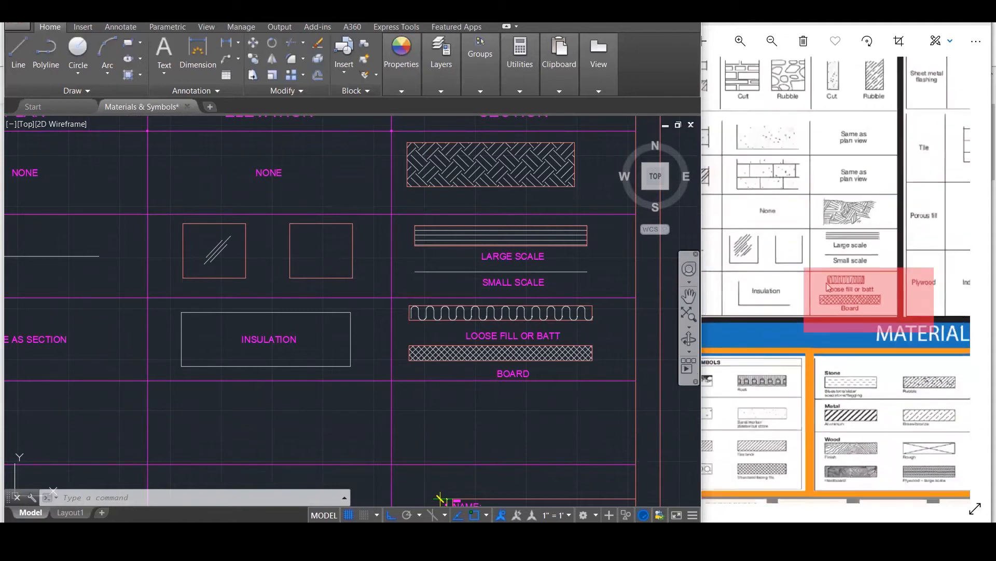
click(939, 285)
scroll(938, 284, down, 1)
drag(938, 285, 958, 298)
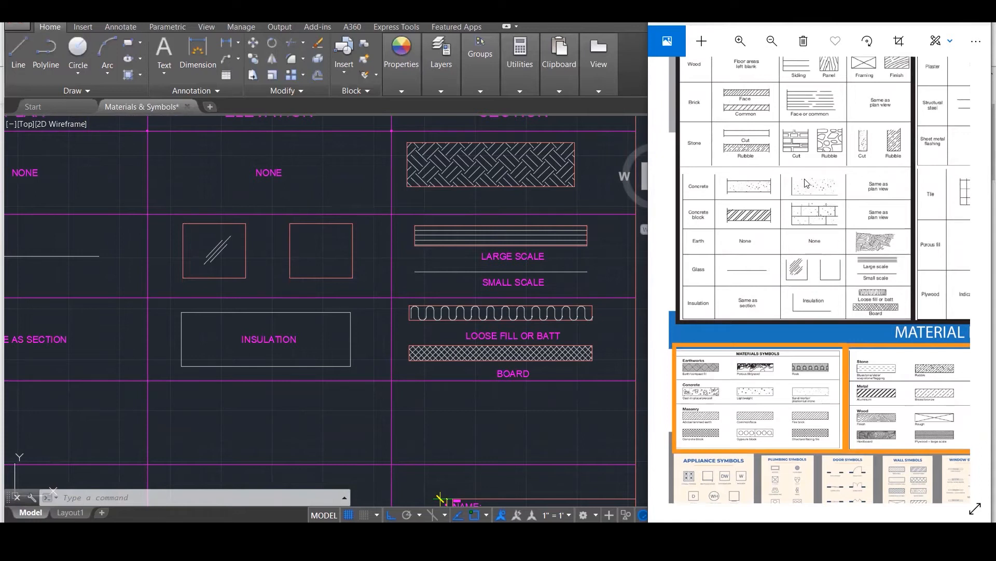
scroll(806, 183, down, 2)
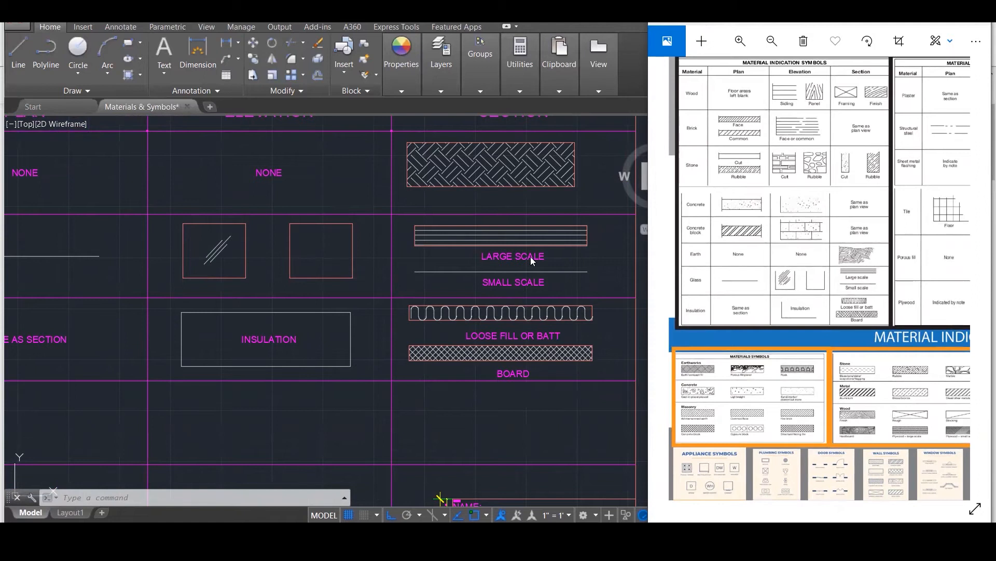
scroll(540, 252, down, 3)
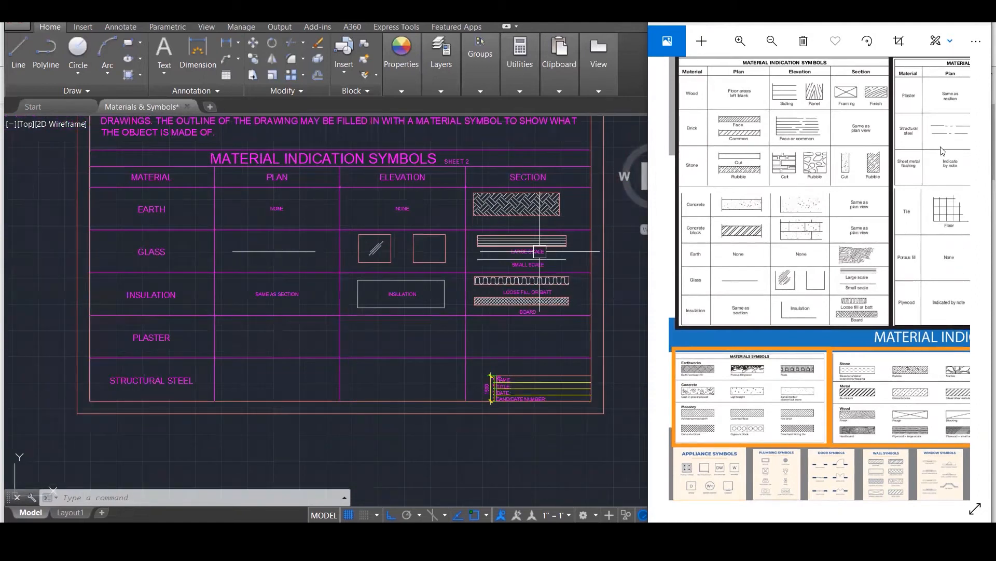
Widen the reference image window and examine the plaster and structural steel rows of the chart's continued section.
drag(929, 208, 734, 221)
drag(812, 169, 822, 202)
scroll(719, 92, up, 1)
scroll(718, 95, up, 3)
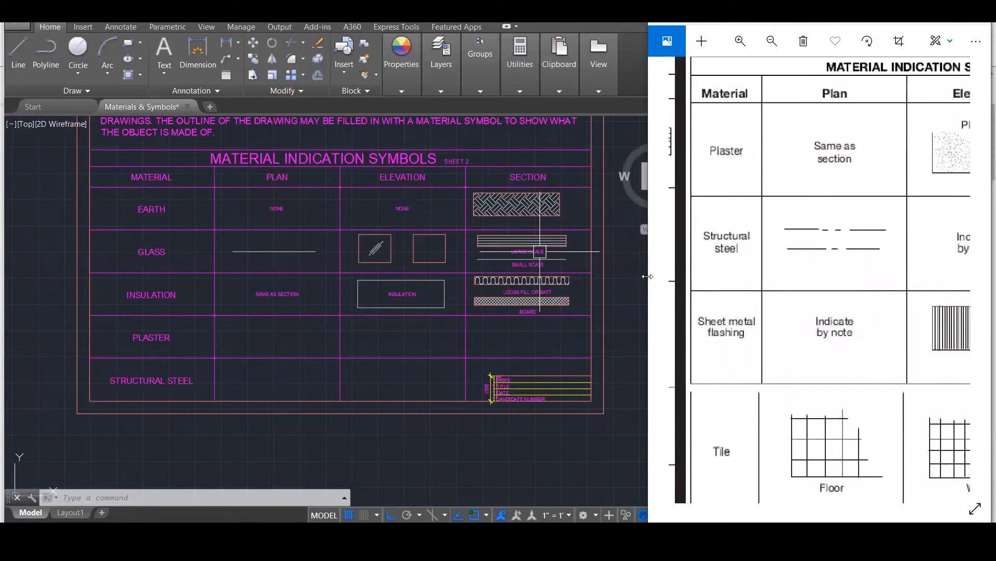
drag(647, 276, 599, 276)
scroll(761, 207, up, 5)
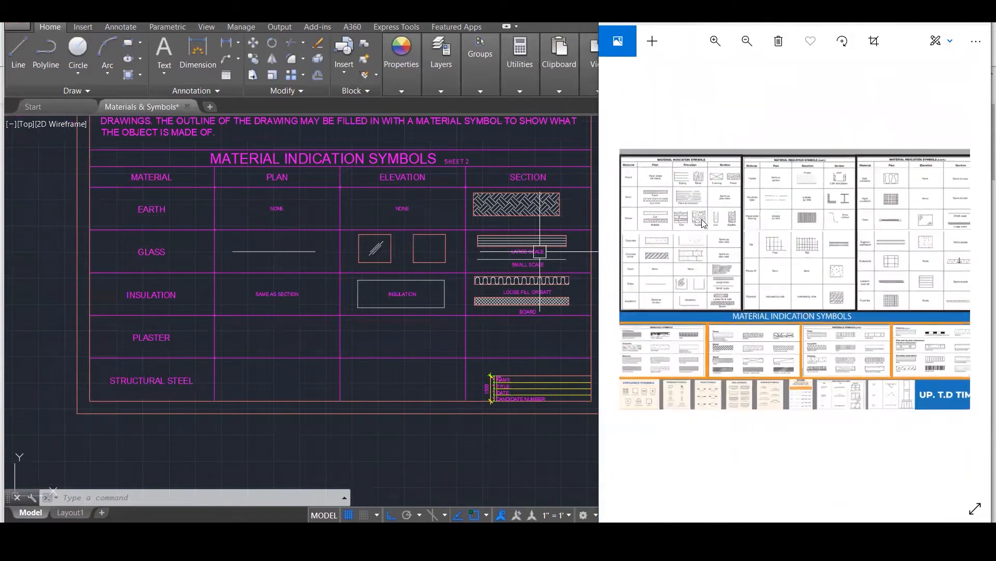
scroll(761, 209, up, 2)
drag(768, 203, 989, 311)
drag(749, 273, 615, 99)
drag(850, 242, 446, 395)
scroll(793, 291, down, 4)
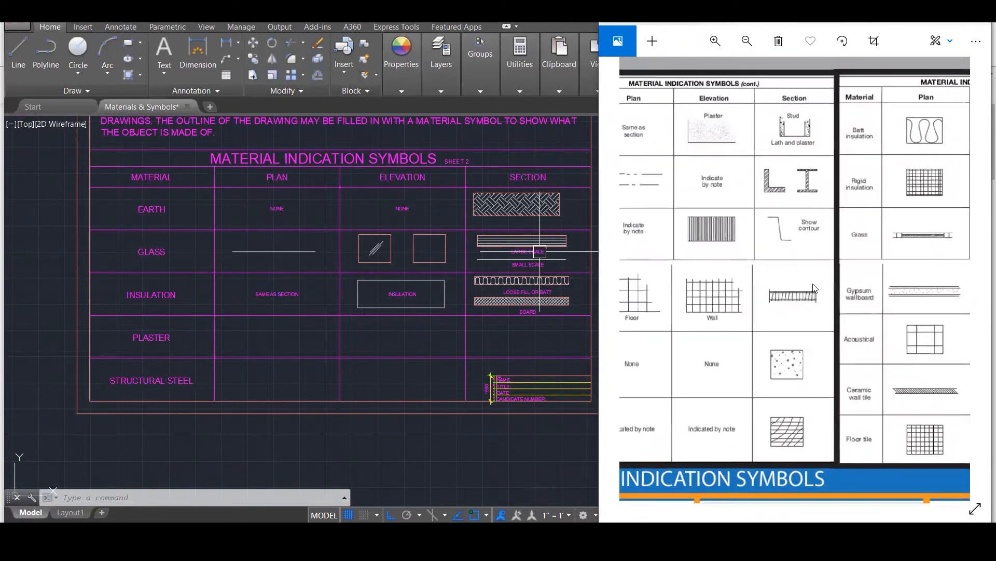
scroll(925, 269, down, 2)
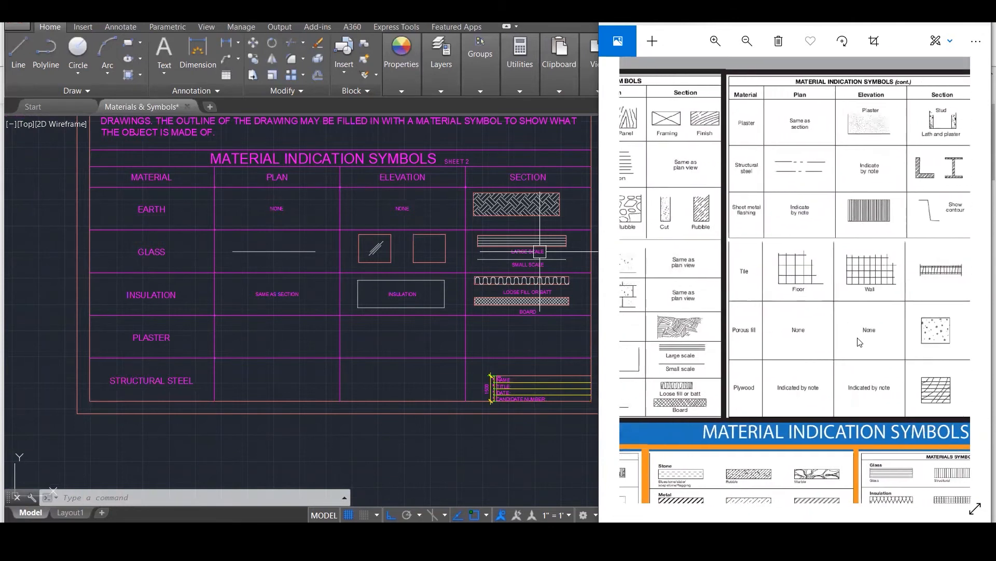
scroll(895, 172, up, 5)
drag(883, 170, 940, 238)
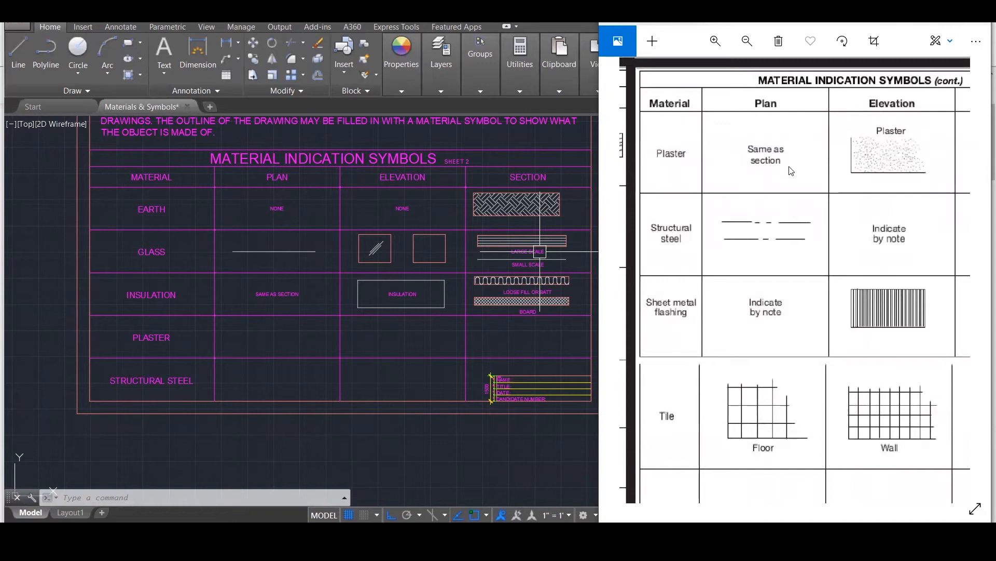
Check the chart's plaster section symbol and view the Plaster.jpg photo from the Architectural Symbols folder.
drag(902, 162, 782, 171)
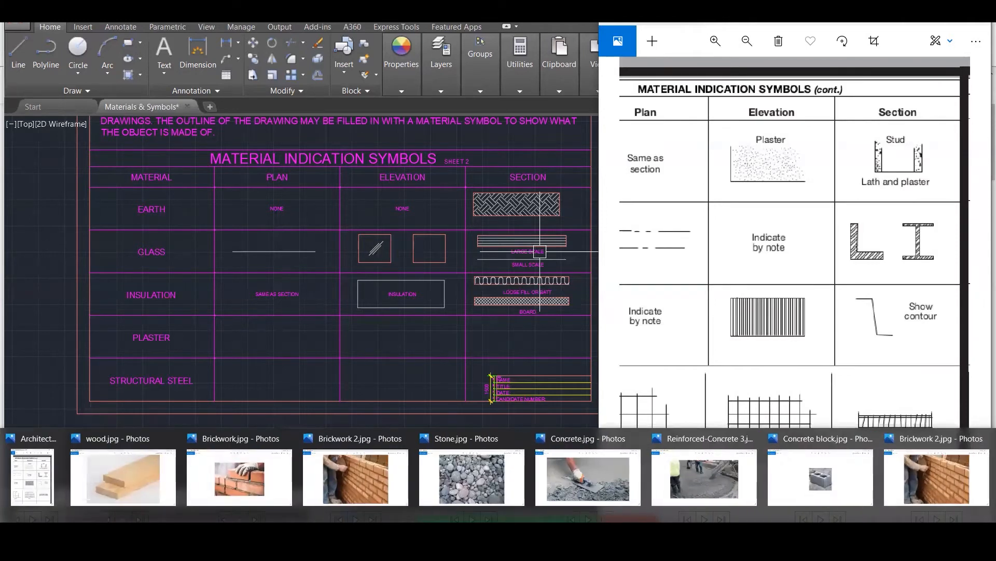
click(478, 534)
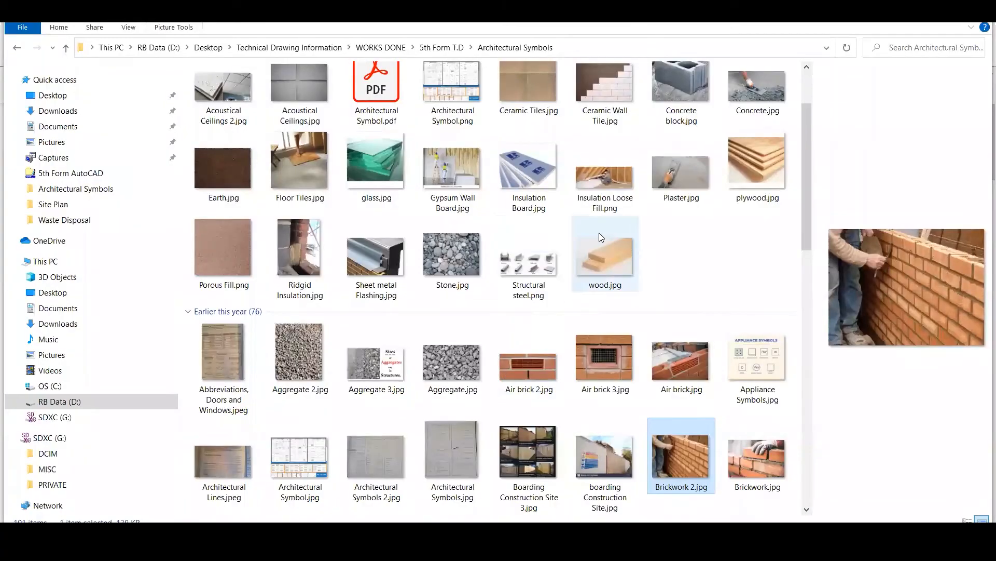
scroll(462, 171, up, 1)
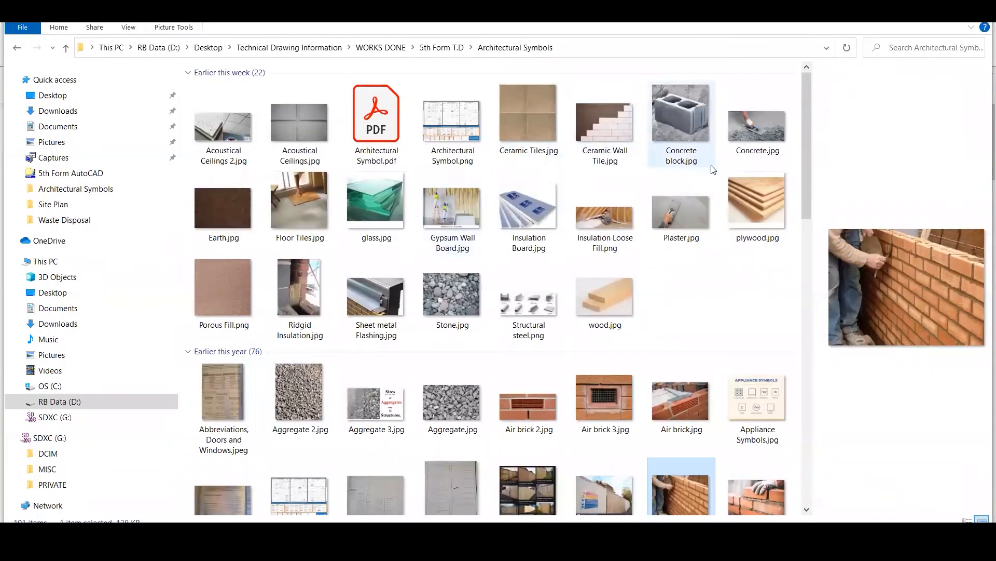
scroll(713, 170, down, 5)
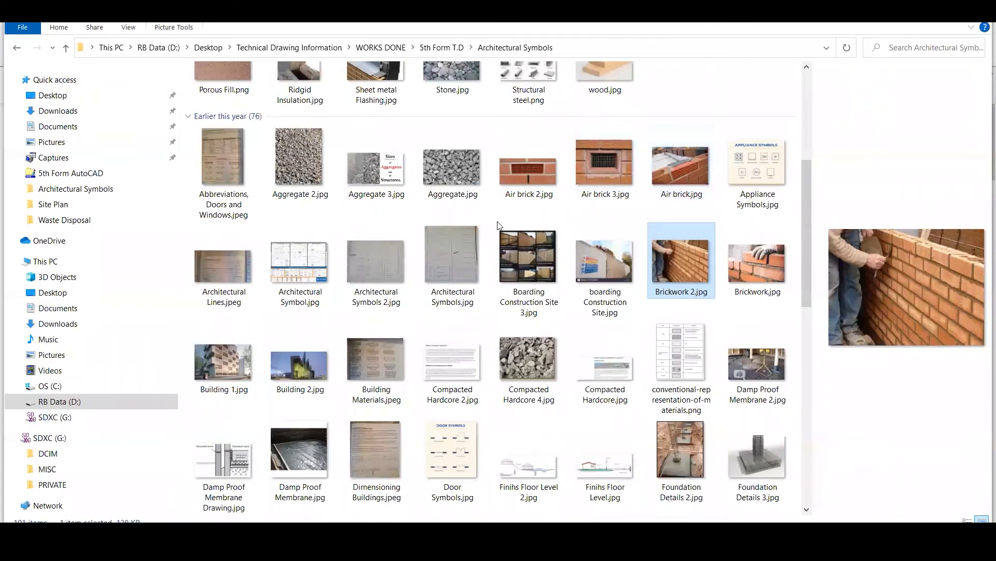
scroll(451, 232, up, 5)
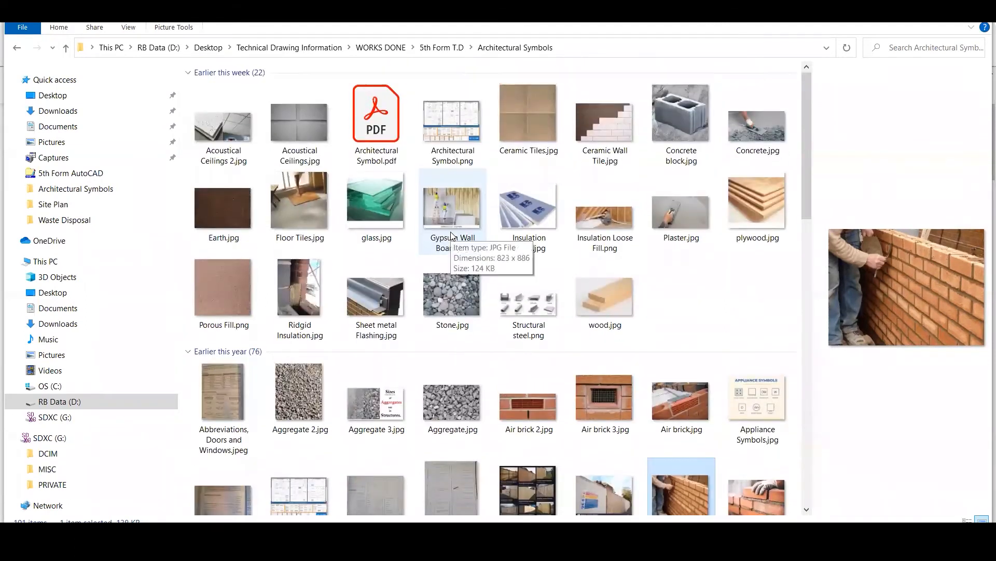
click(439, 203)
click(653, 205)
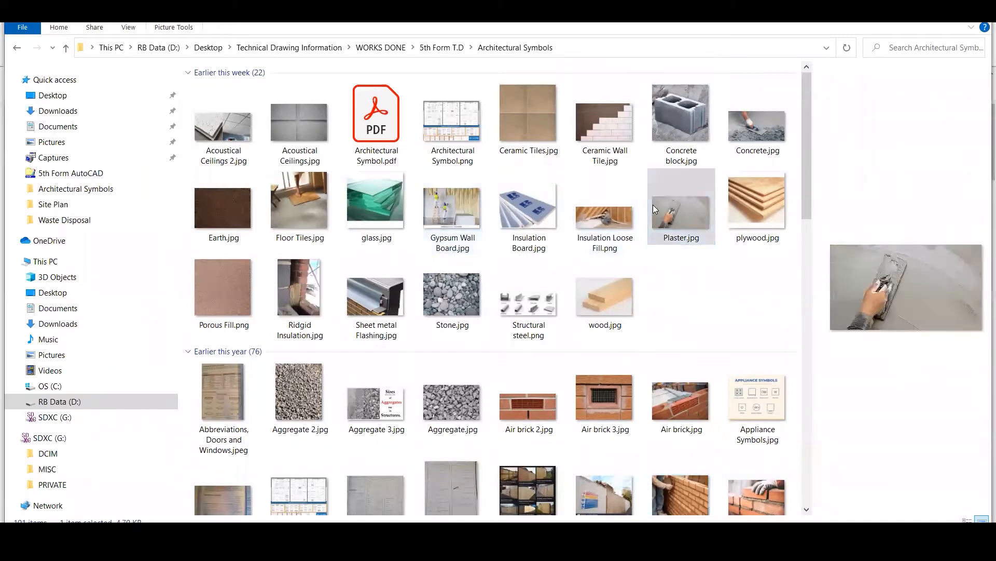
double_click(653, 204)
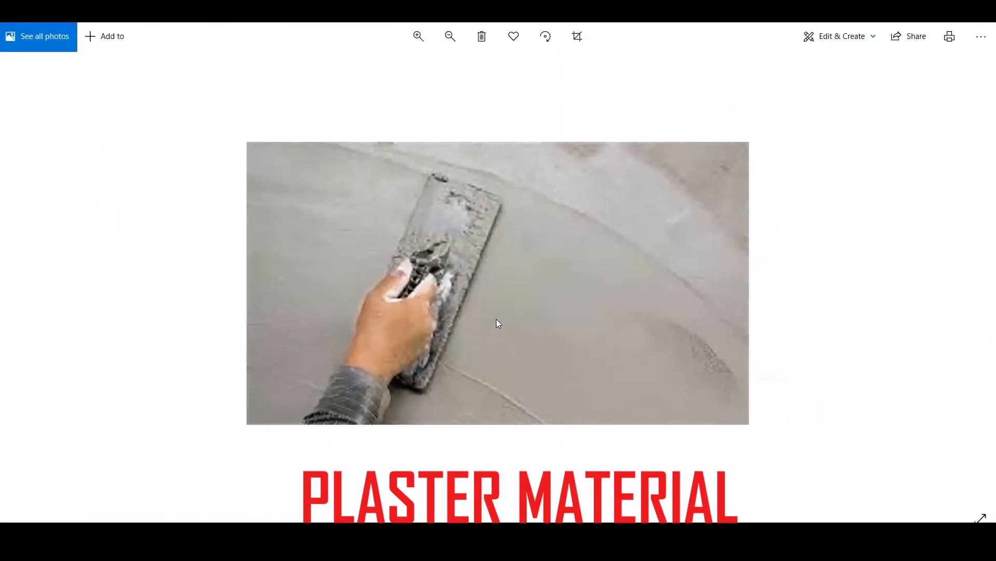
scroll(496, 317, down, 4)
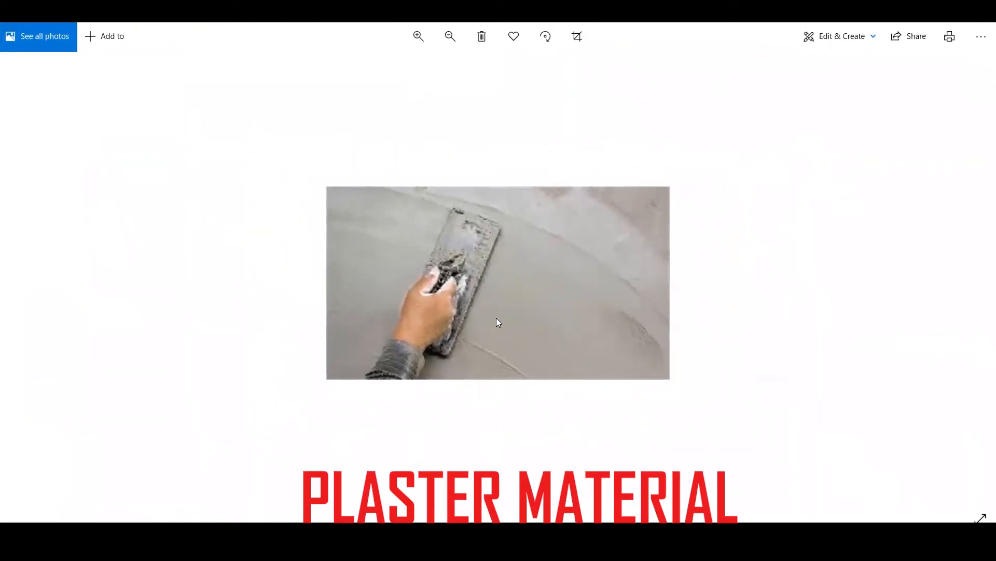
scroll(496, 318, down, 3)
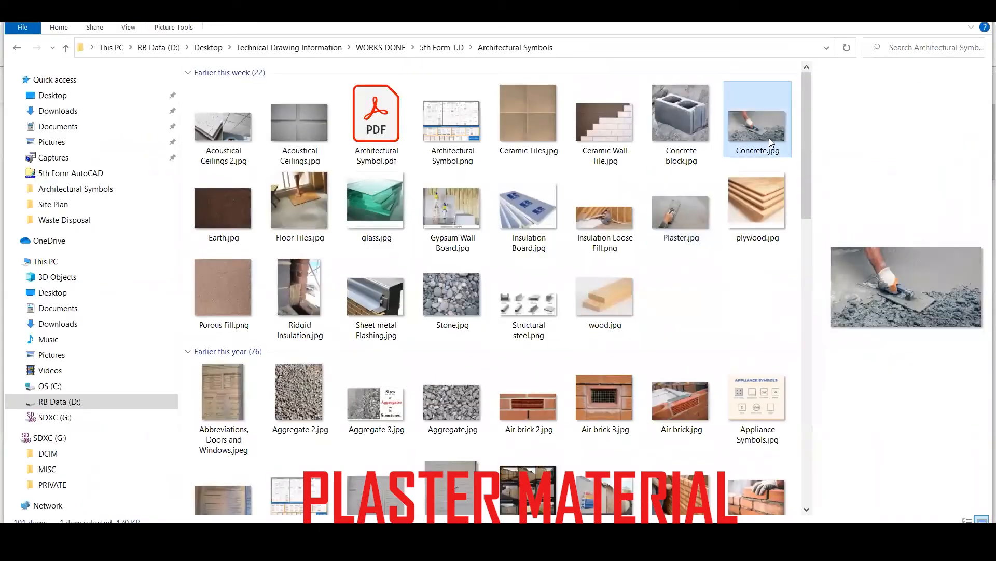
View the Concrete.jpg and Brickwork 2.jpg reference photos from the Architectural Symbols folder.
double_click(770, 138)
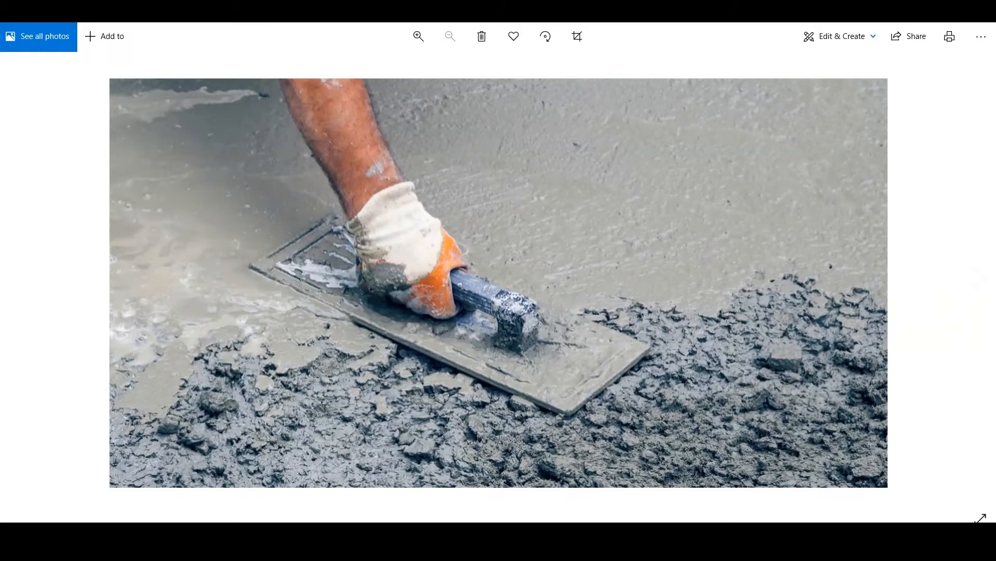
click(913, 18)
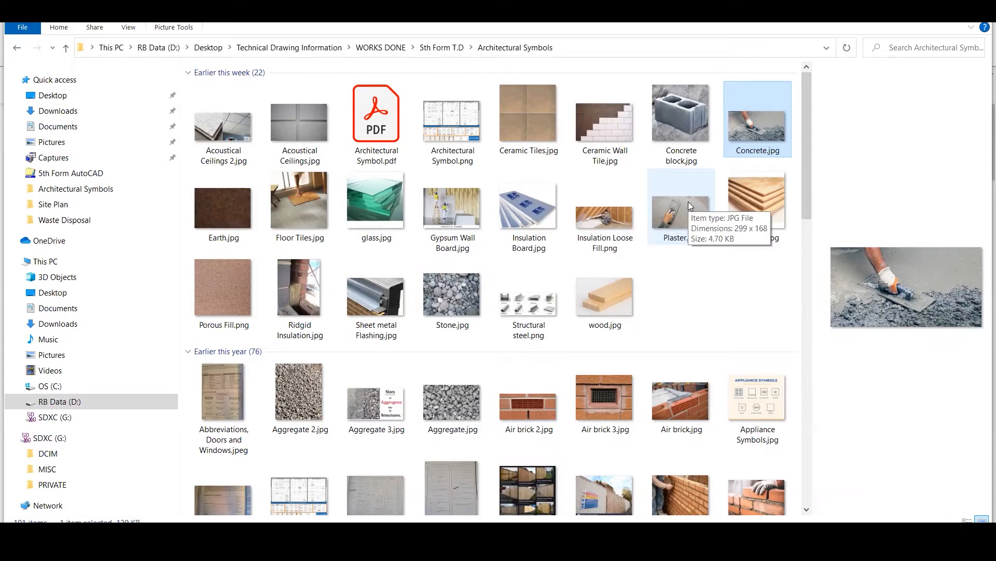
click(681, 490)
key(Return)
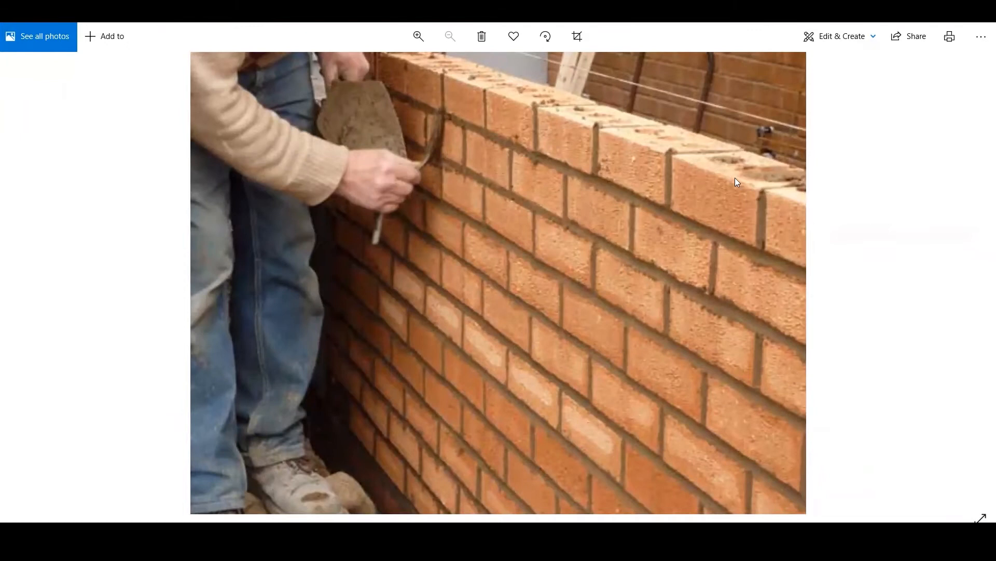
key(alt+F4)
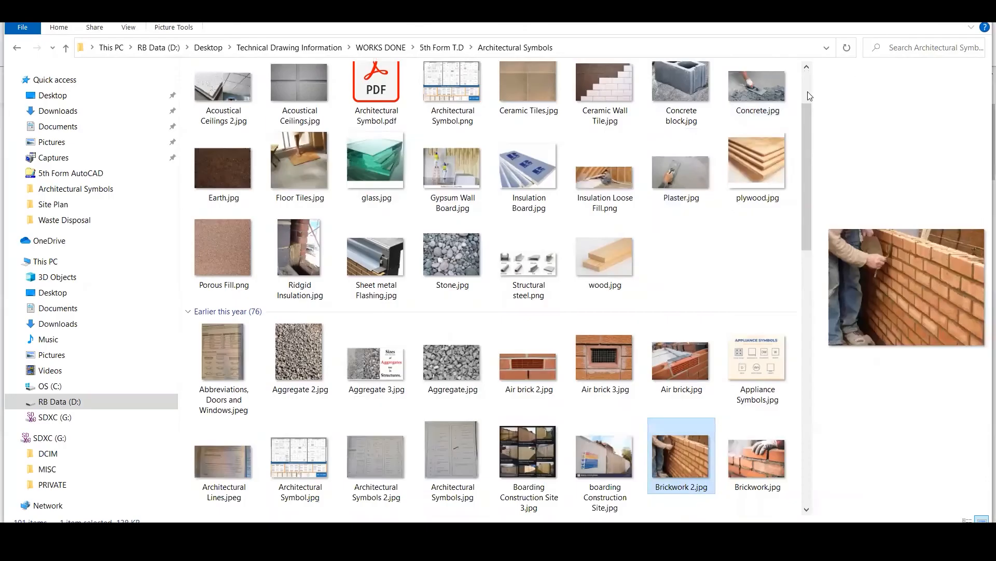
View the Concrete block.jpg photo, close it, and return to the drawing with the reference chart beside it.
click(710, 98)
double_click(710, 98)
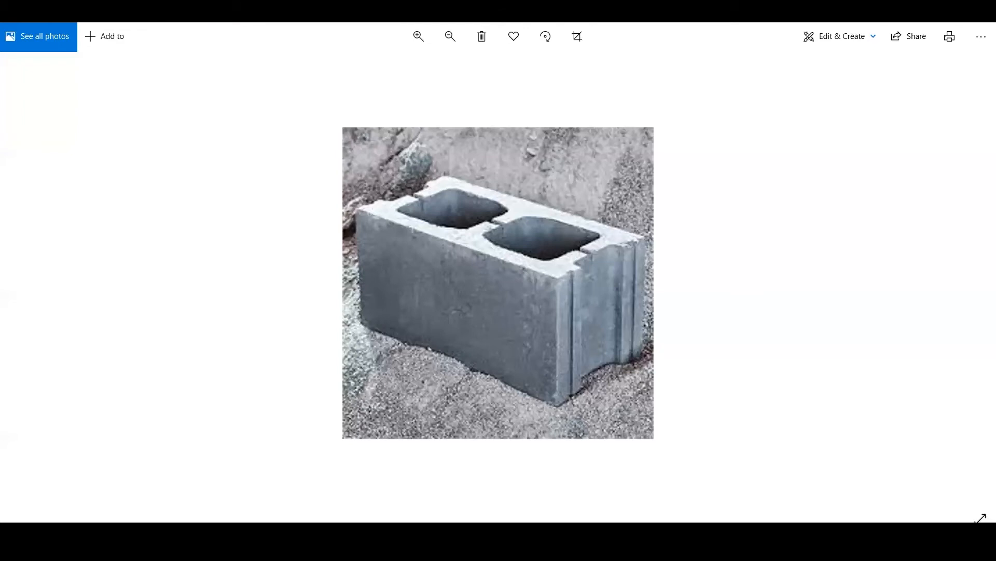
key(alt+F4)
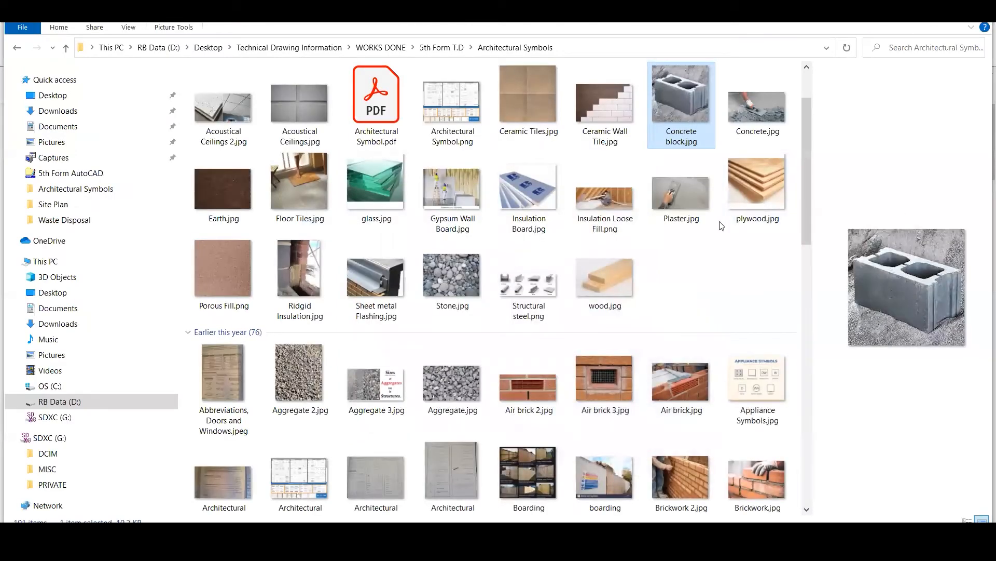
scroll(722, 226, up, 1)
scroll(721, 225, down, 15)
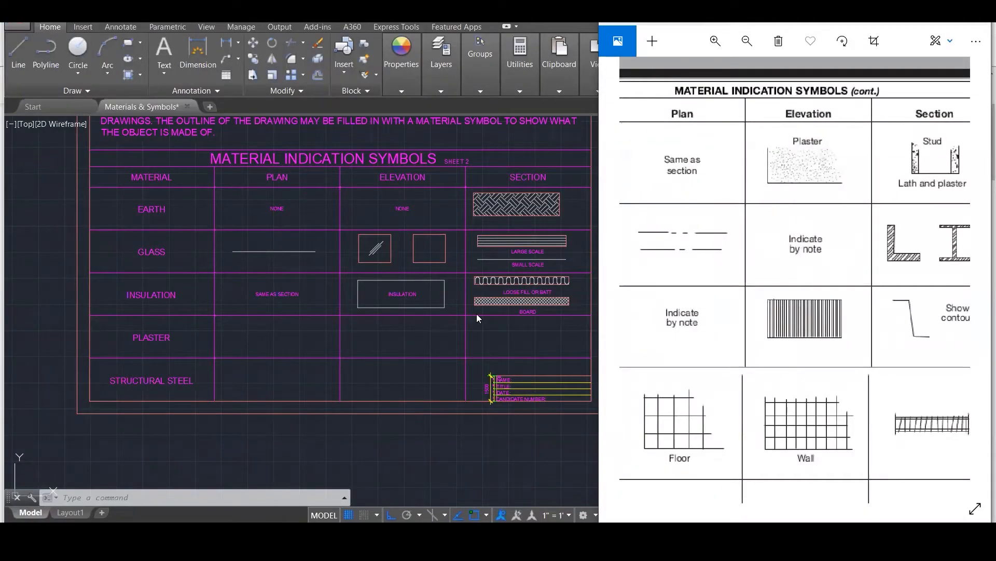
Copy the SAME AS SECTION text from the insulation row's plan cell down into the plaster row's plan cell.
click(275, 341)
drag(744, 236, 833, 240)
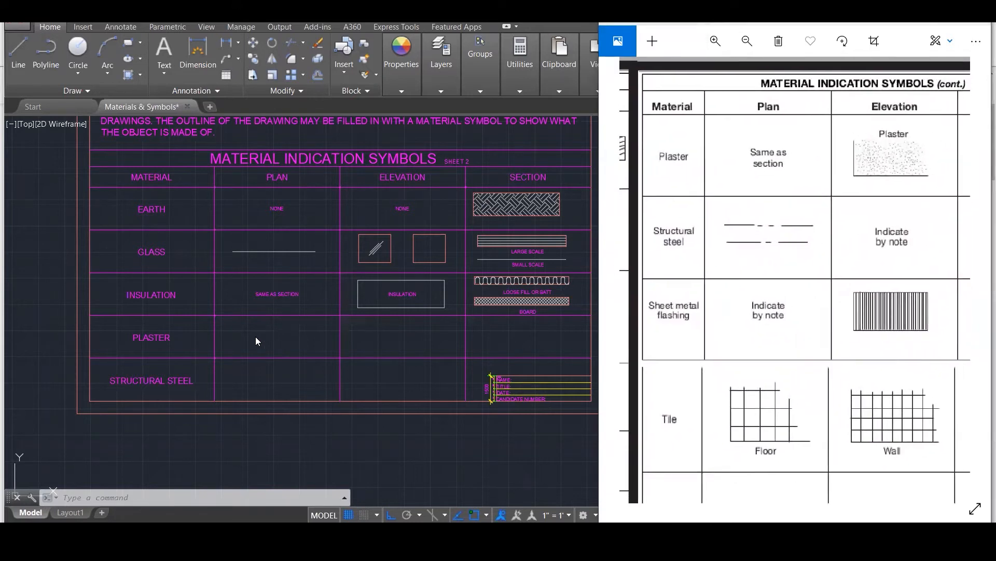
click(256, 336)
double_click(276, 294)
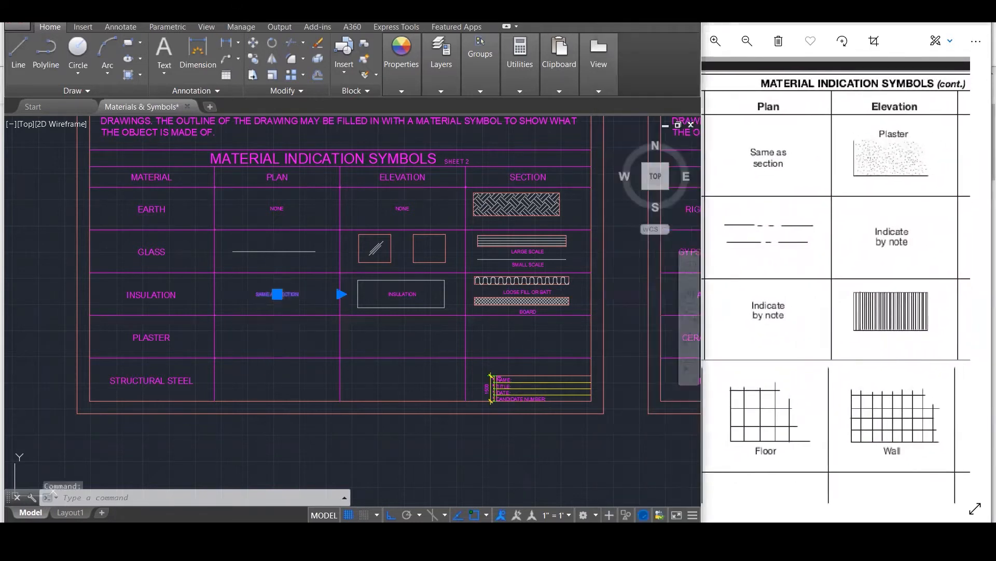
click(275, 326)
click(277, 295)
text(C)
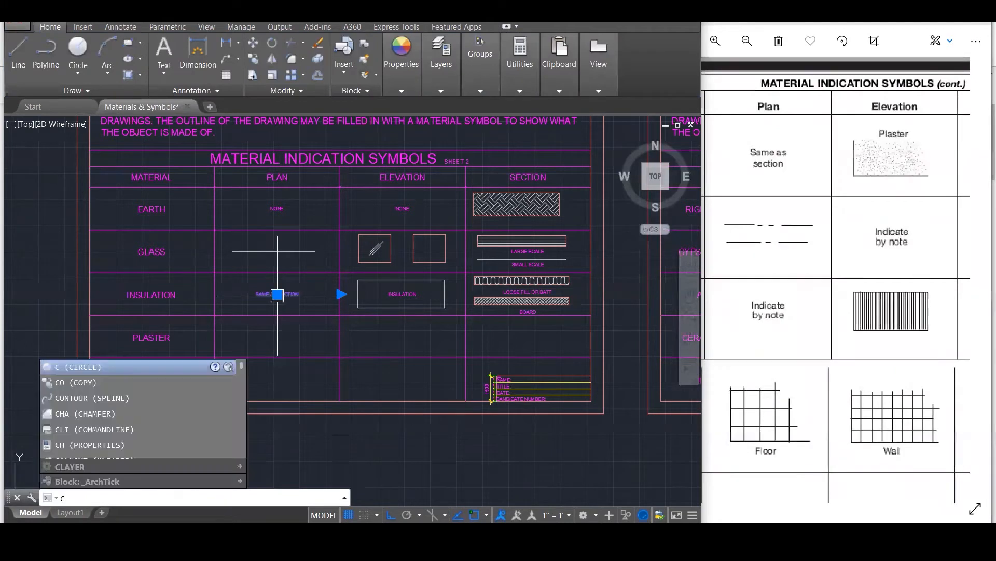
text(O)
key(Return)
click(340, 272)
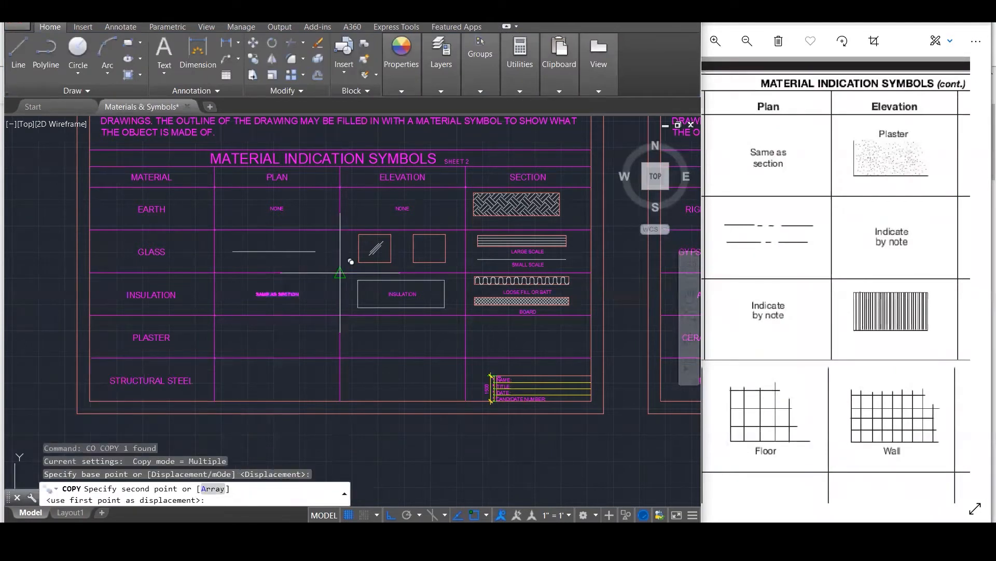
click(336, 322)
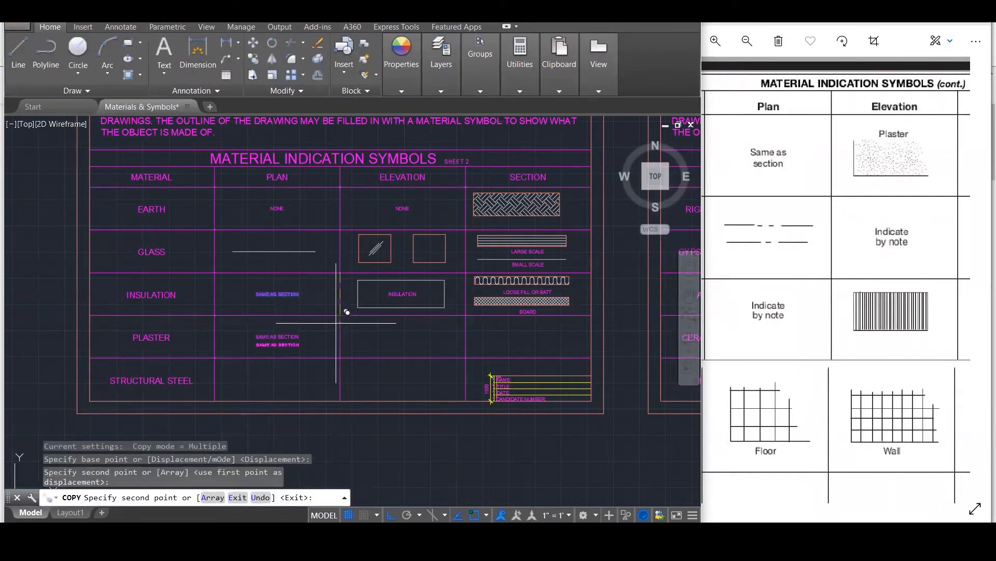
key(Escape)
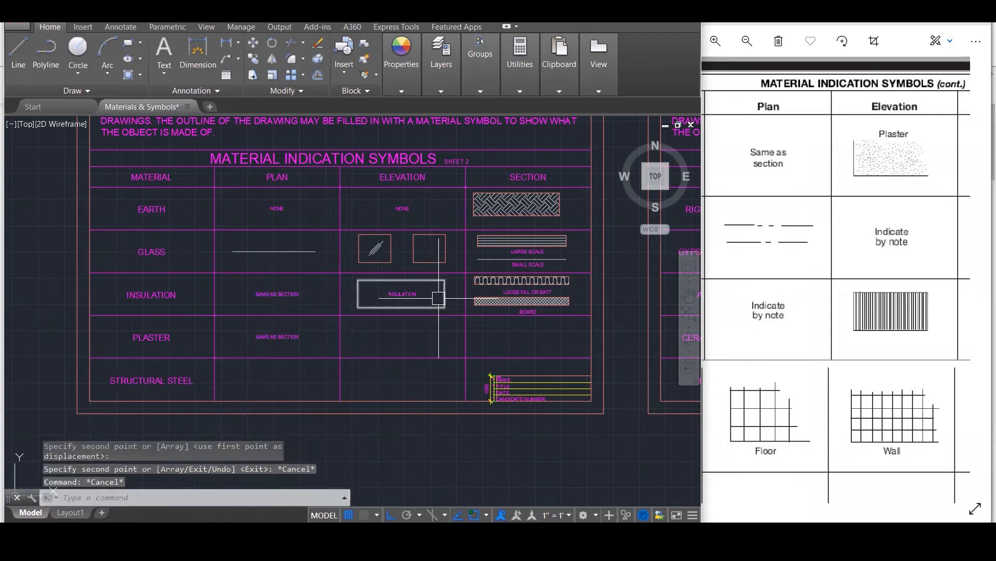
click(443, 293)
mouse_move(445, 293)
click(491, 342)
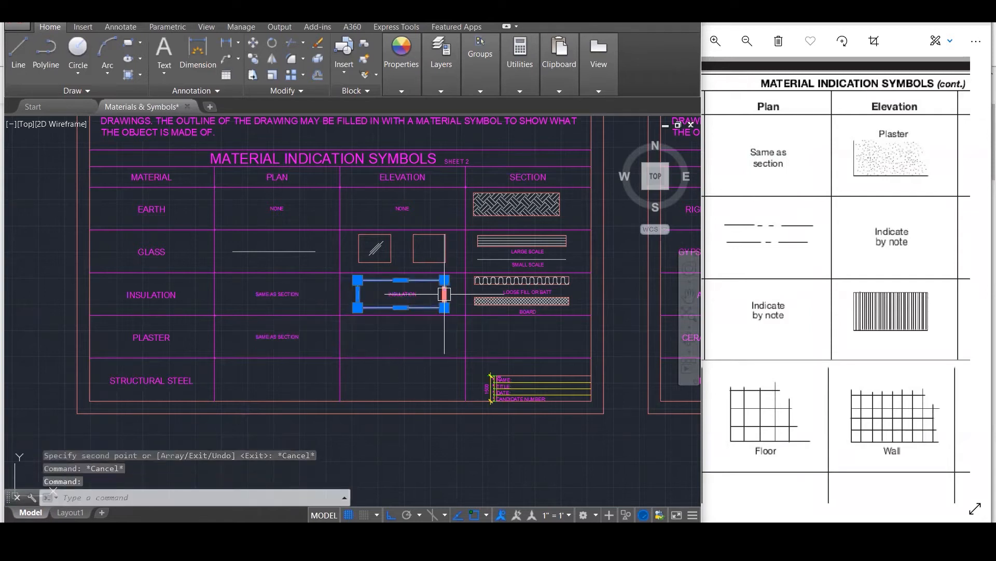
text(O)
key(Return)
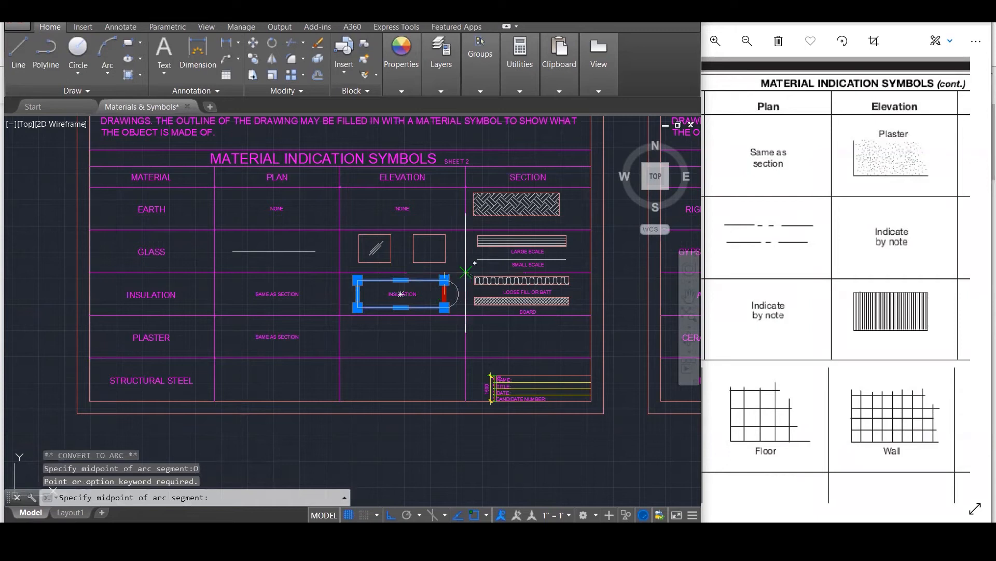
key(Escape)
Copy the insulation row's elevation rectangle down into the plaster row's elevation cell, using the table grid as base point.
text(CO)
key(Return)
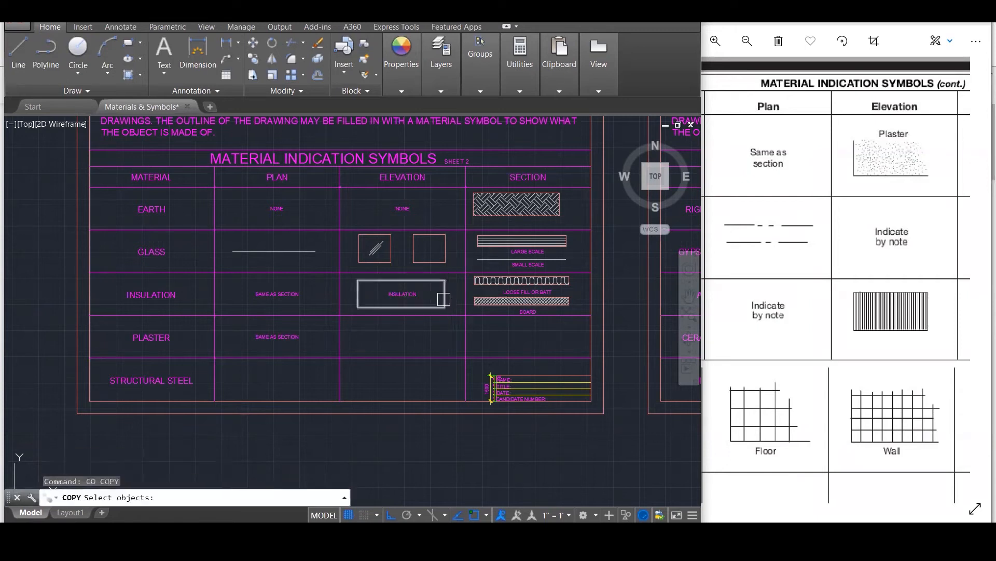
click(443, 299)
key(Return)
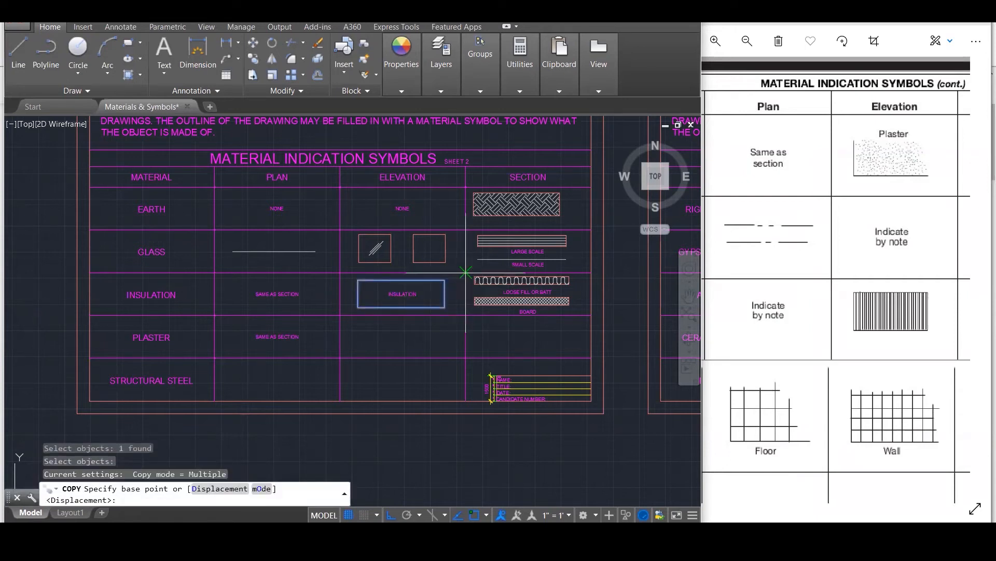
click(460, 273)
click(460, 315)
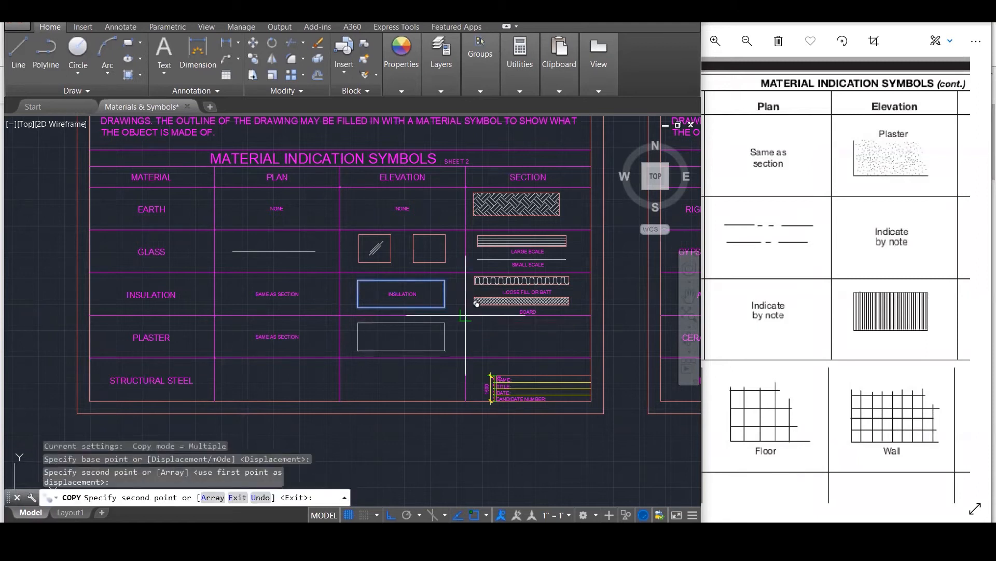
key(Escape)
key(Escape)
key(Escape)
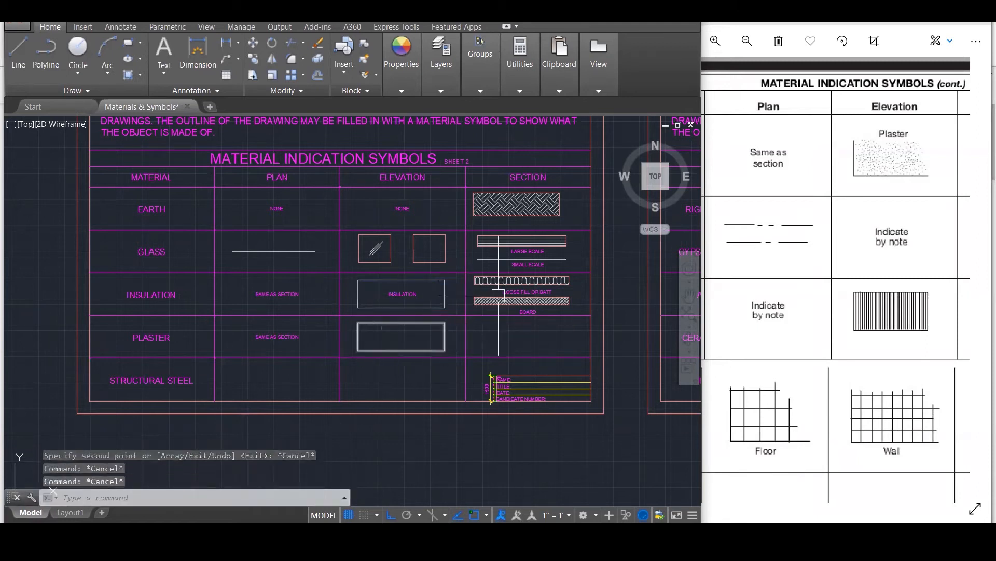
Check the chart's plaster section symbol and copy the plaster row's elevation rectangle across into its section cell.
click(715, 171)
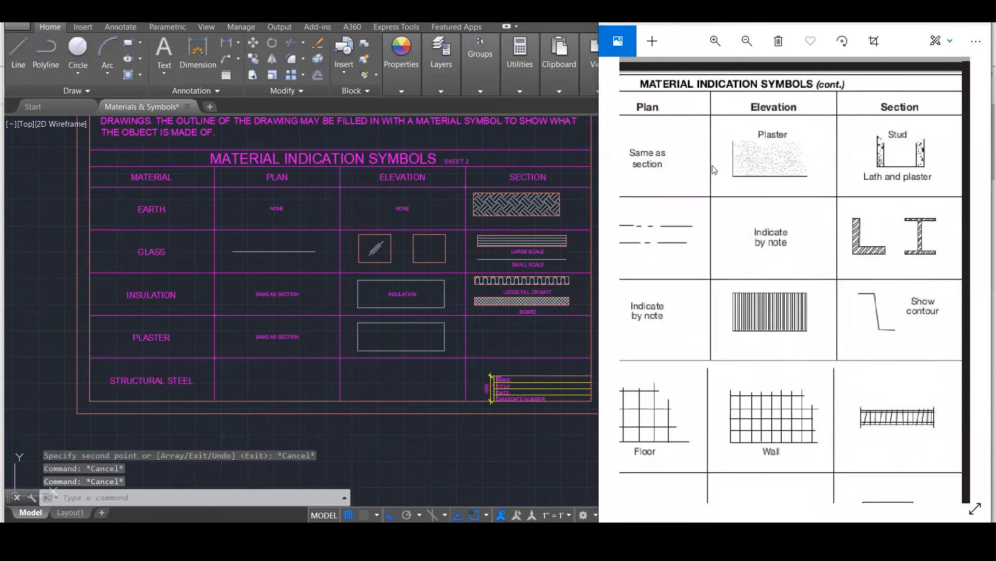
click(506, 346)
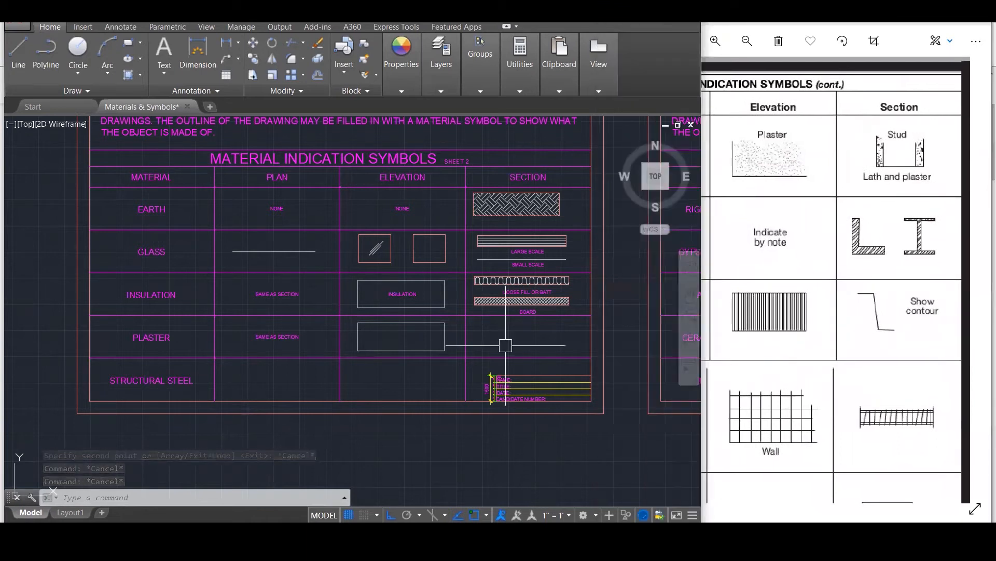
scroll(505, 345, up, 2)
text(co)
key(Return)
click(405, 314)
key(Return)
click(241, 298)
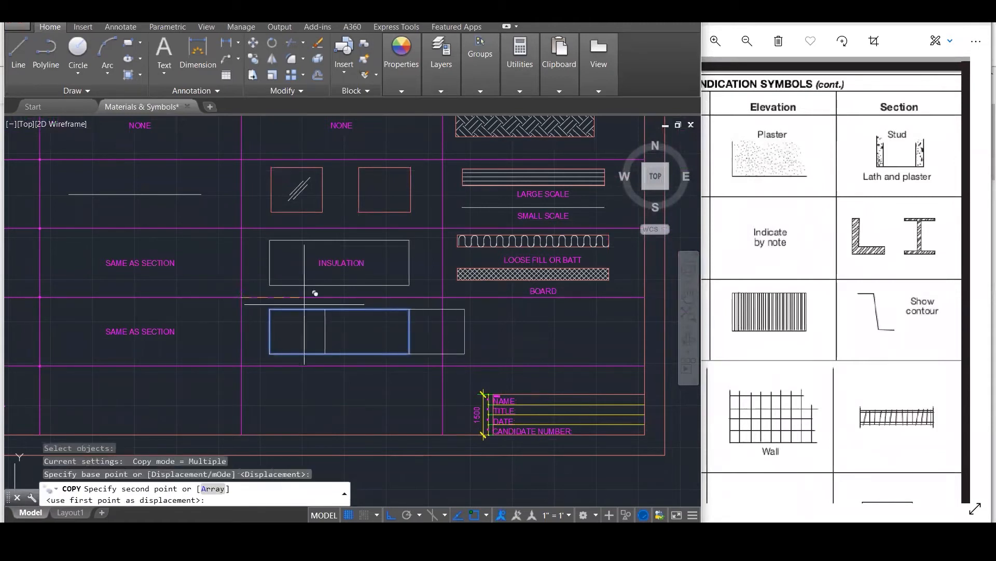
click(443, 298)
key(Escape)
key(Escape)
key(Escape)
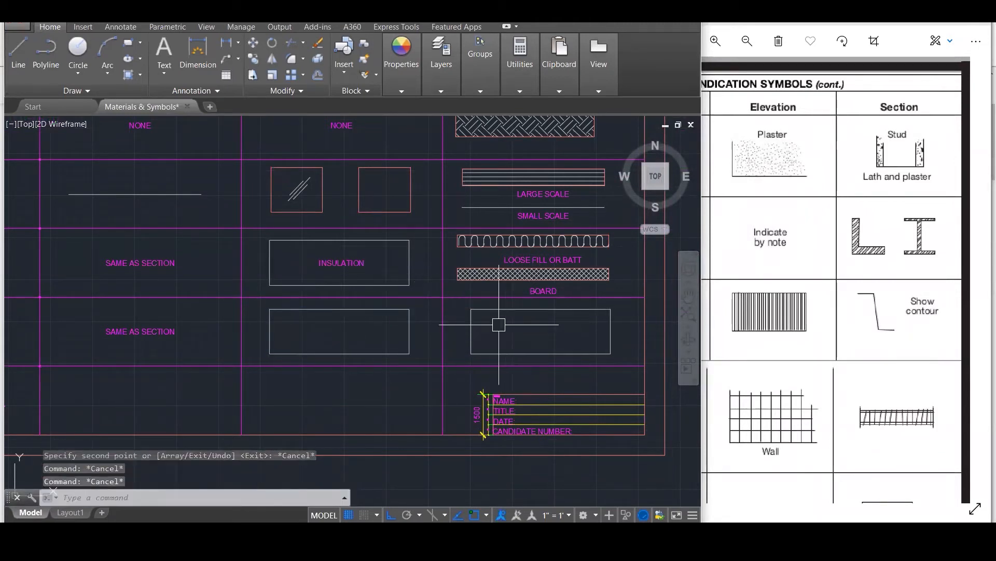
Draw a vertical line through the plaster section rectangle near its left edge, extending slightly past its top and bottom.
text(l)
key(Return)
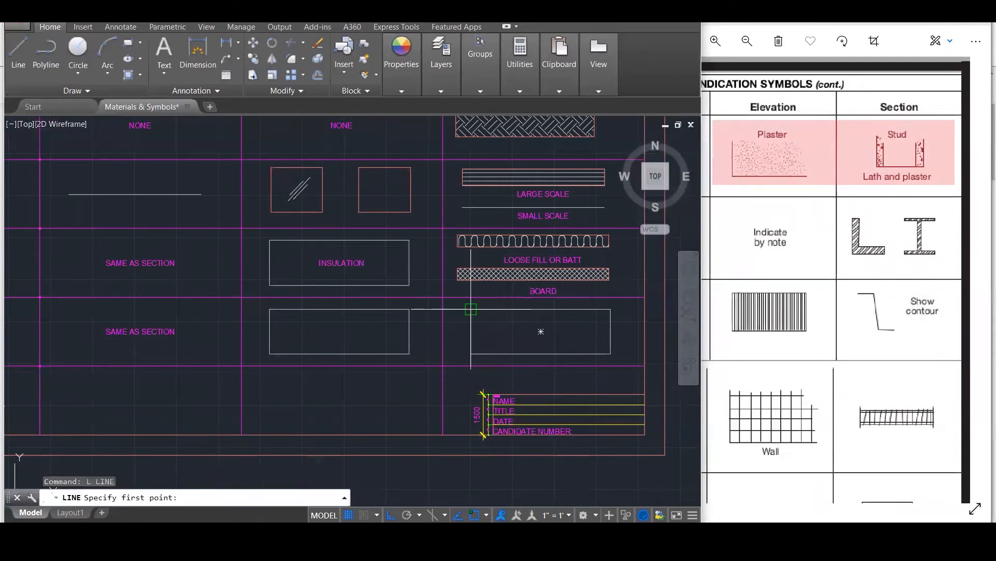
click(490, 303)
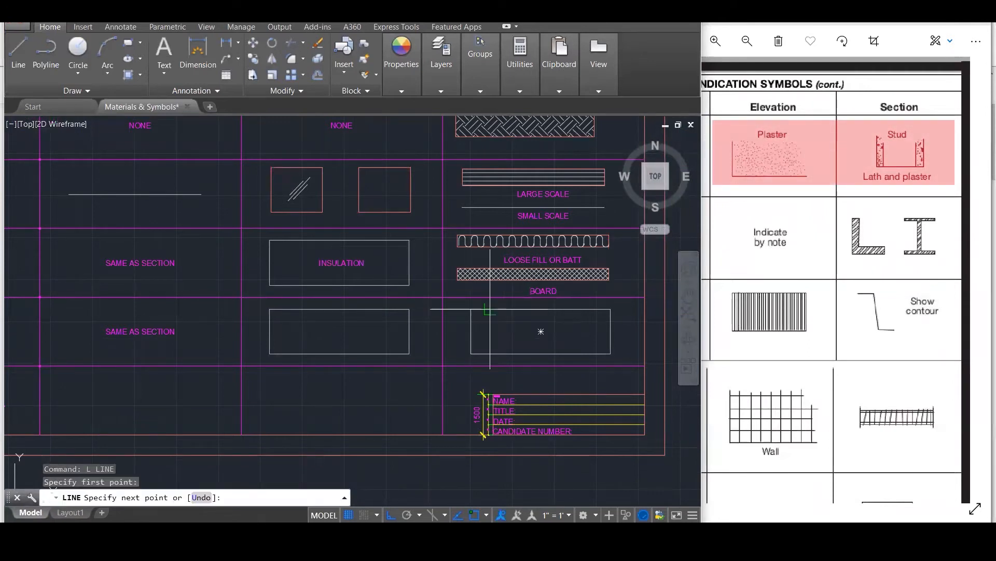
click(486, 365)
key(Return)
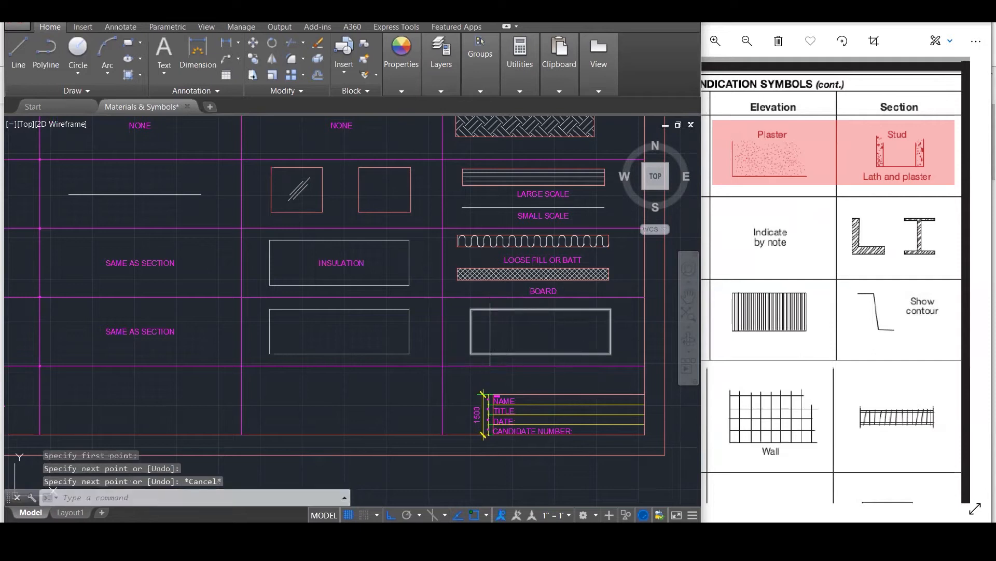
Draw a second vertical line through the plaster section rectangle near its right edge, extending slightly past its top and bottom.
key(Return)
click(589, 303)
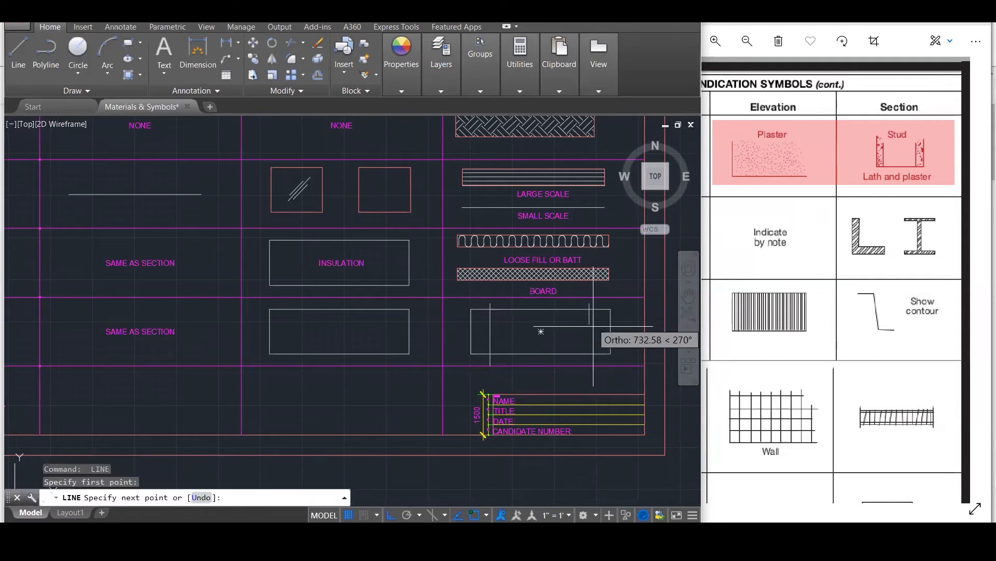
click(589, 366)
key(Escape)
key(Escape)
key(Escape)
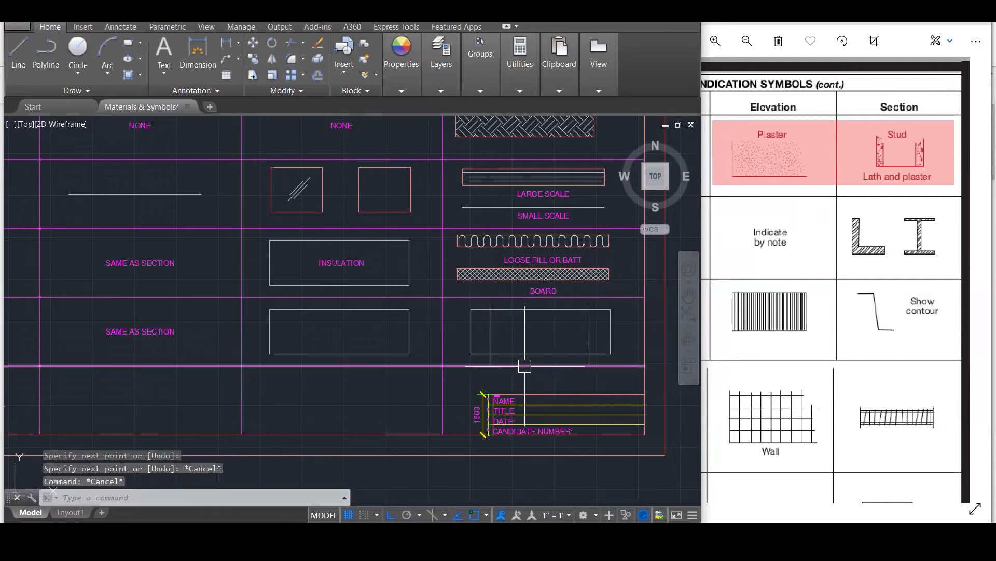
Trim away the plaster section rectangle's top edge between the two vertical lines.
text(tr)
key(Return)
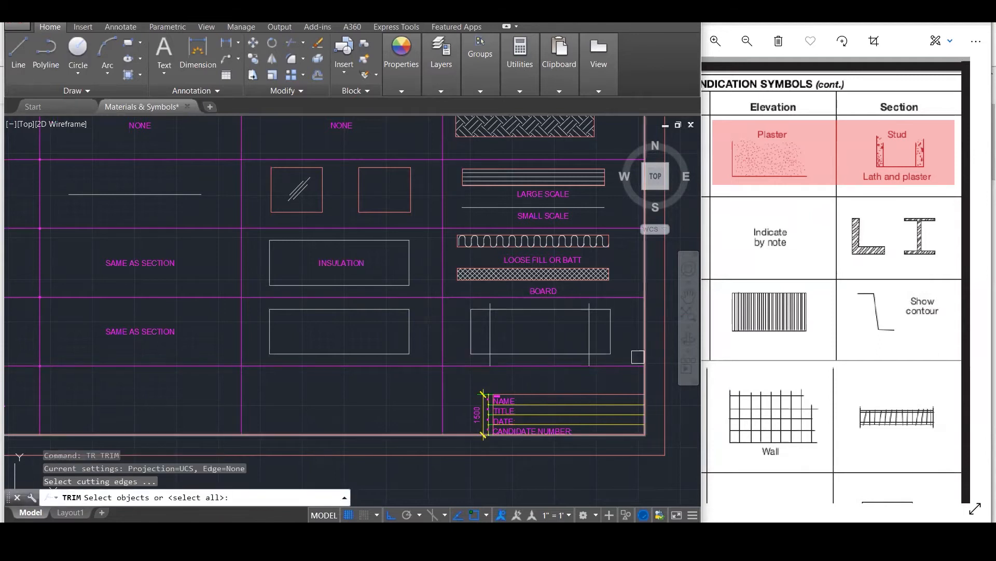
click(632, 357)
click(468, 307)
key(Return)
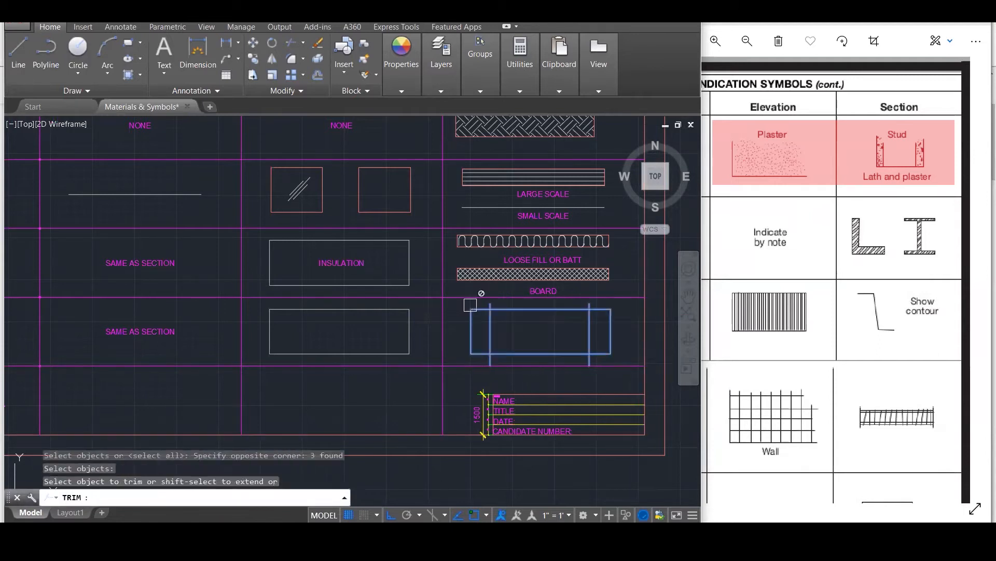
click(494, 309)
click(511, 353)
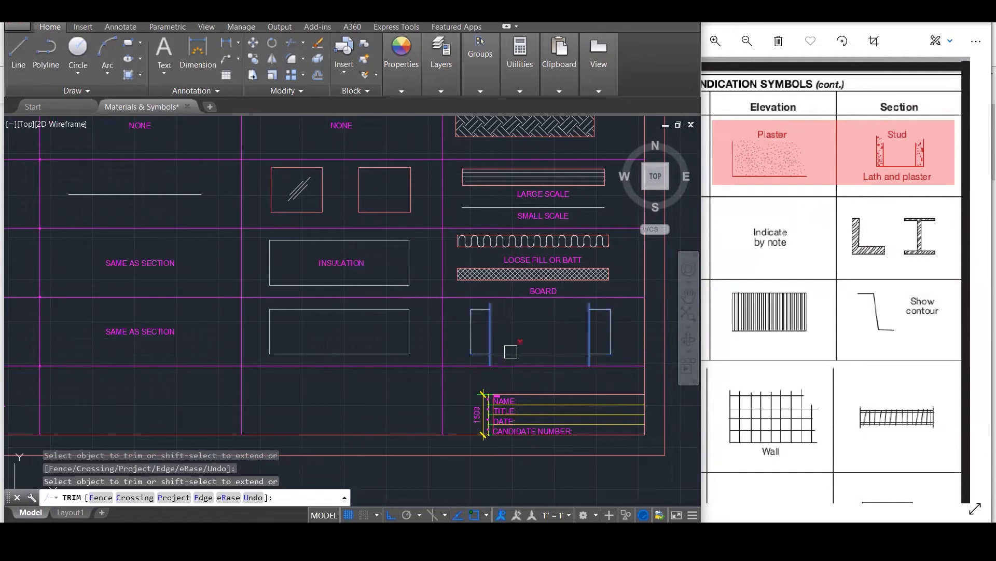
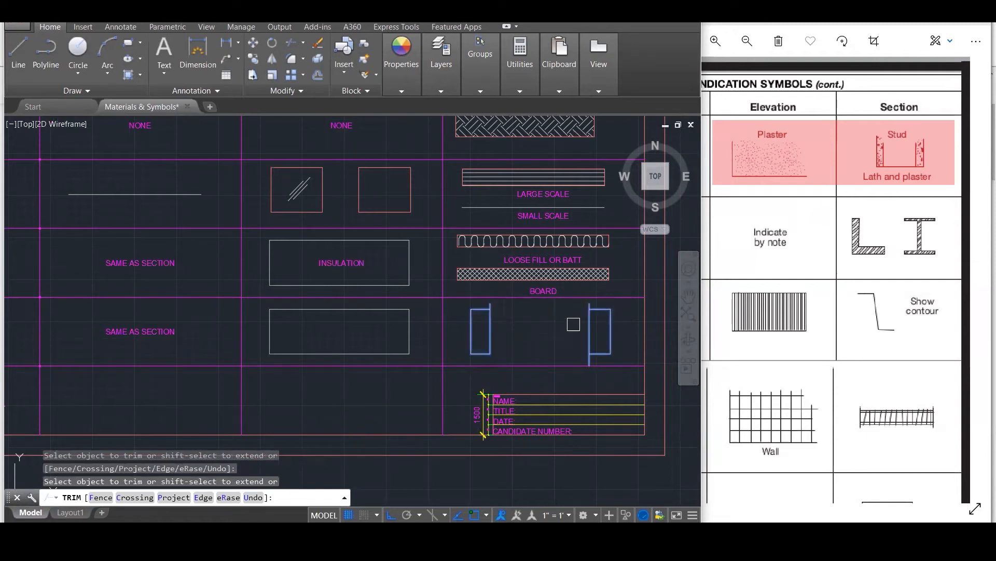
Restore the plaster section's bottom edge and trim the vertical lines' ends that protrude above and below the outline.
scroll(577, 319, up, 2)
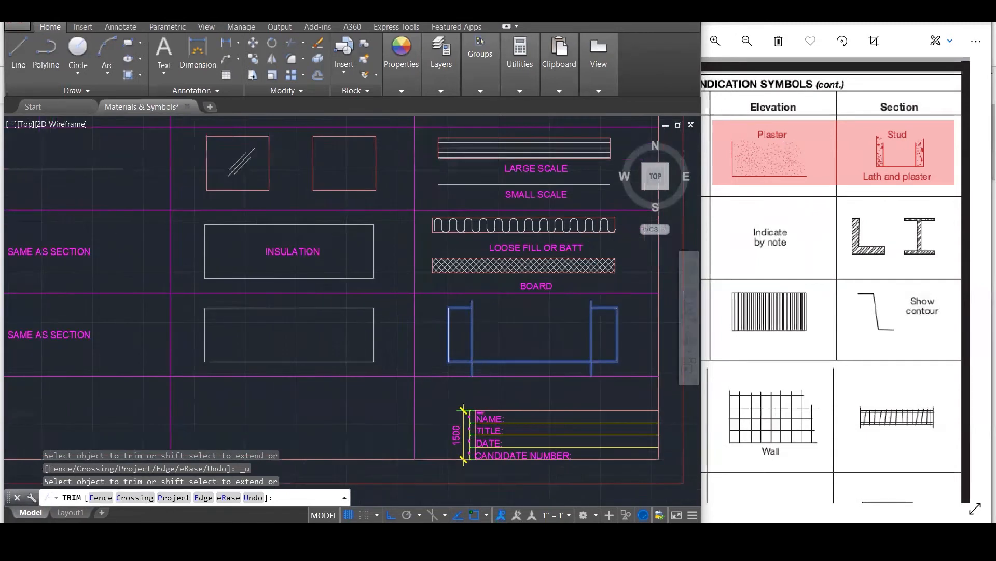
click(591, 388)
click(459, 291)
click(446, 294)
key(Escape)
key(Escape)
scroll(529, 327, down, 3)
scroll(578, 327, up, 4)
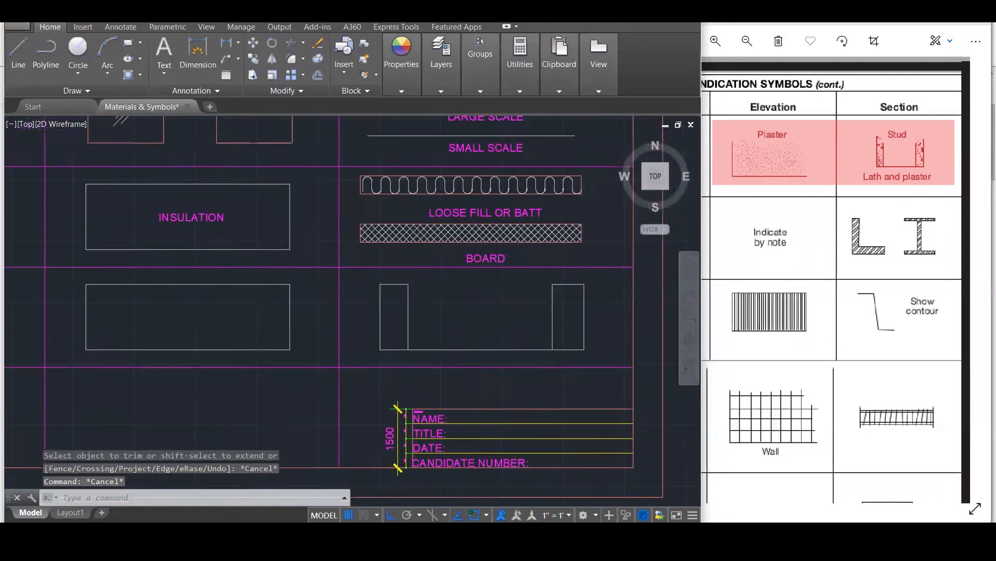
Stretch the plaster section's right upright horizontally toward the left one to narrow the gap between them.
text(s)
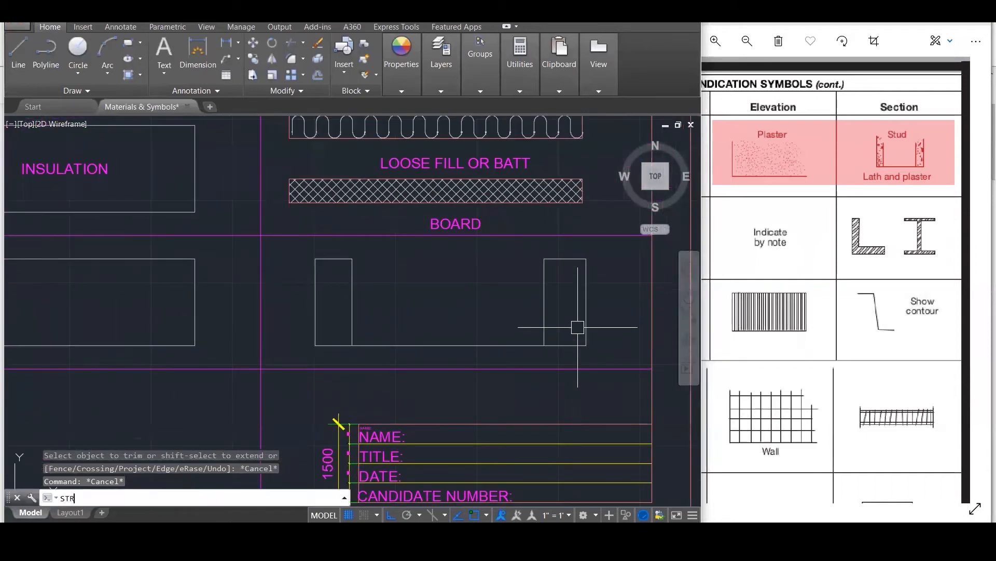
text(TR)
key(Return)
click(602, 349)
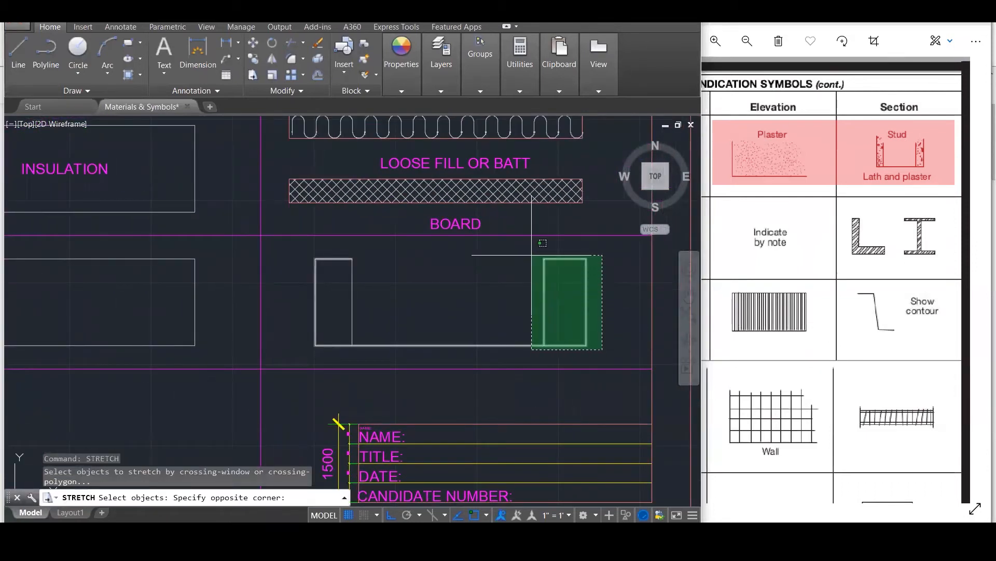
click(531, 254)
key(Return)
click(588, 344)
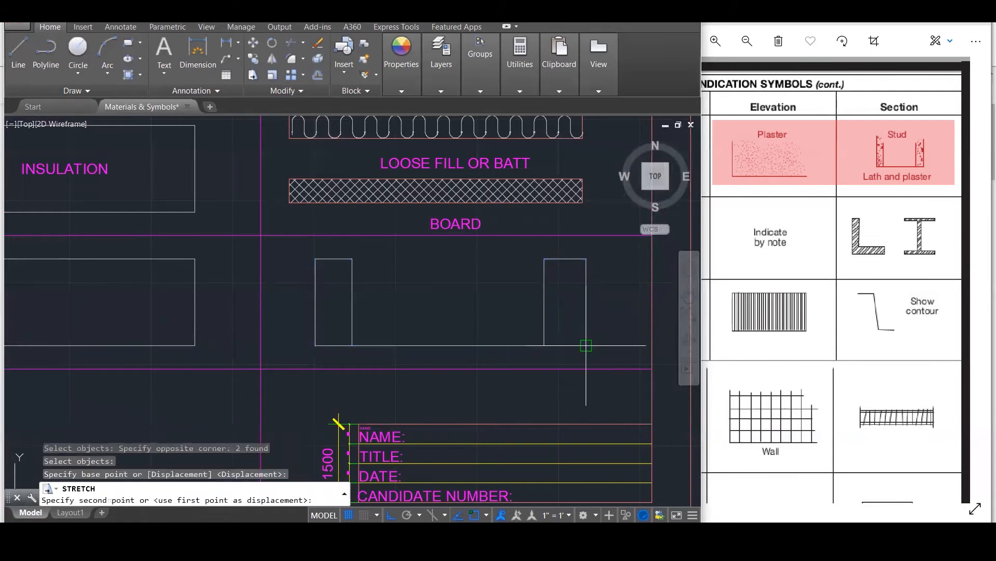
click(526, 344)
key(Escape)
key(Escape)
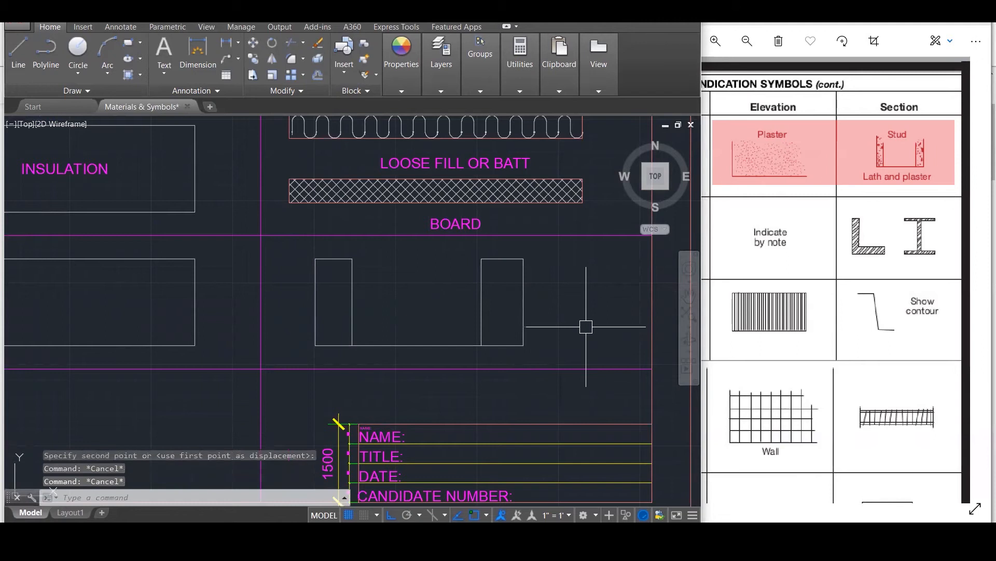
Copy the BOARD label from the insulation row's section cell down into the plaster row's section cell, using the table grid as base point.
scroll(576, 332, down, 5)
scroll(675, 322, down, 1)
scroll(554, 334, down, 1)
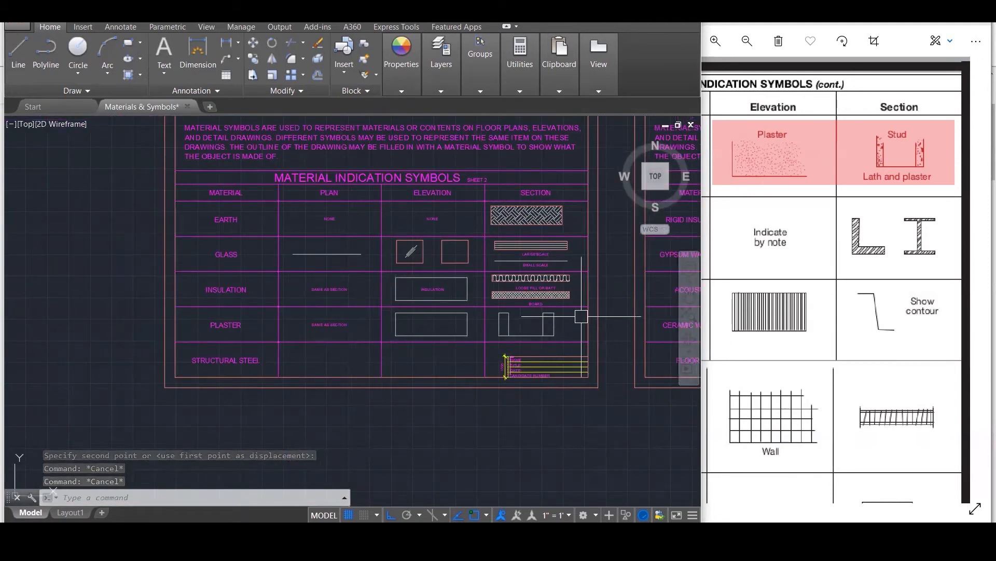
scroll(549, 333, up, 4)
click(496, 295)
click(53, 491)
text(co)
key(Return)
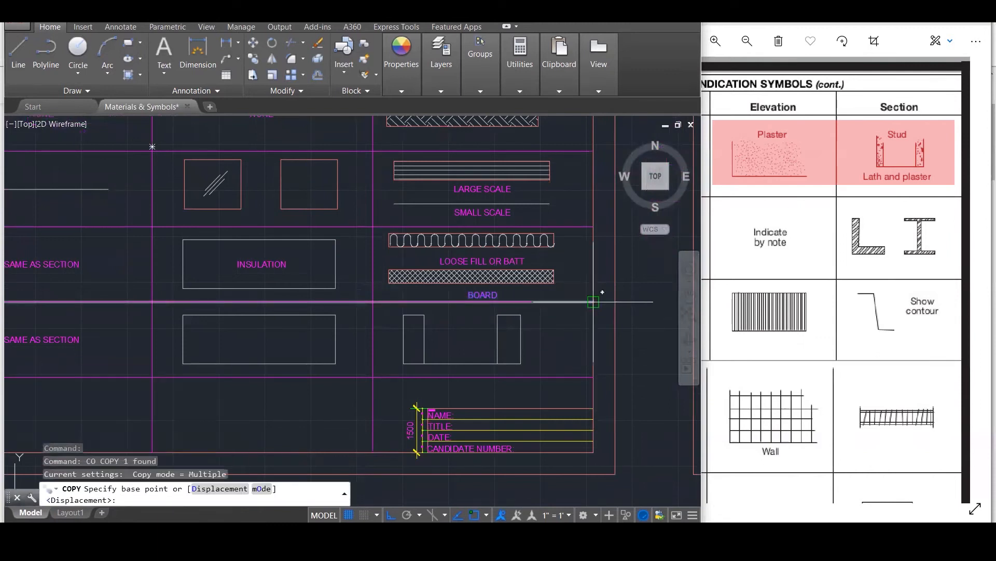
click(593, 302)
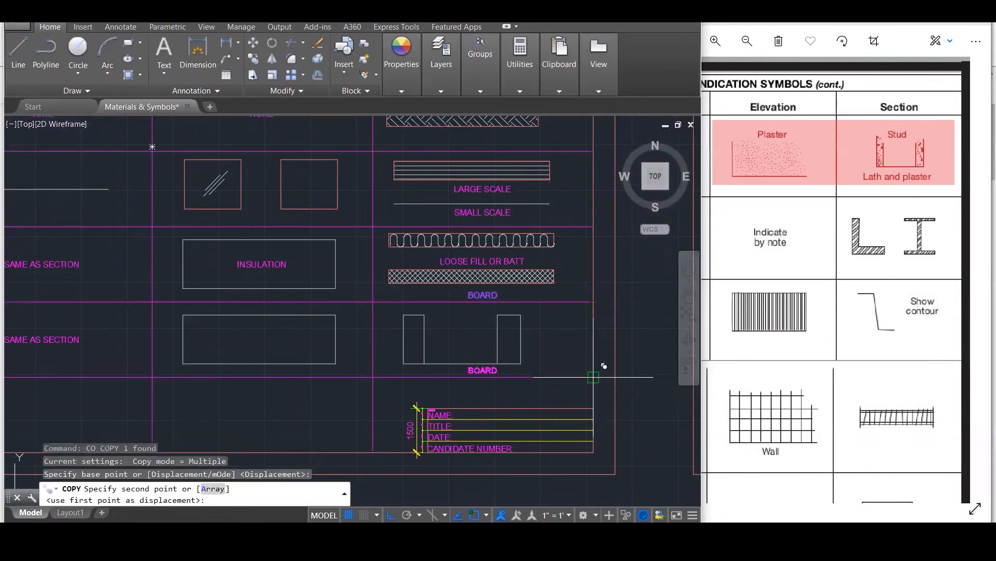
click(593, 373)
key(Escape)
scroll(467, 358, up, 4)
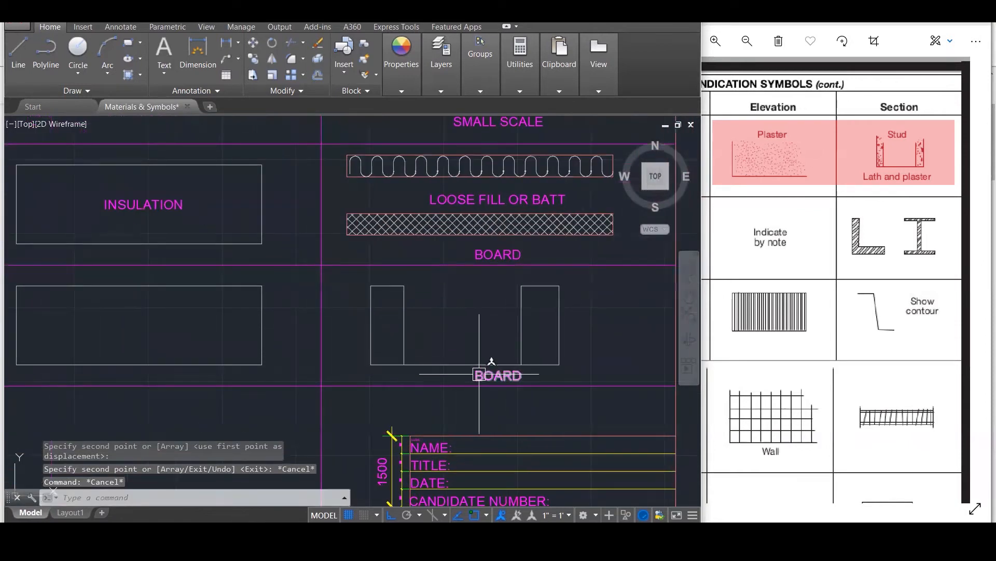
Change the copied BOARD label in the plaster row's section cell to LATH AND PLASTER.
double_click(499, 366)
text(LATH AND PLASTER)
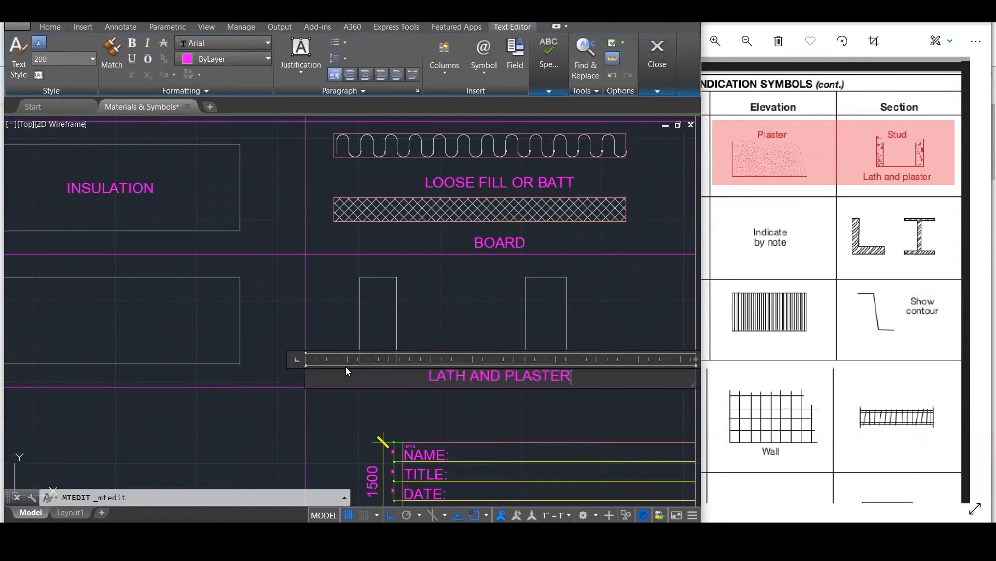
click(542, 323)
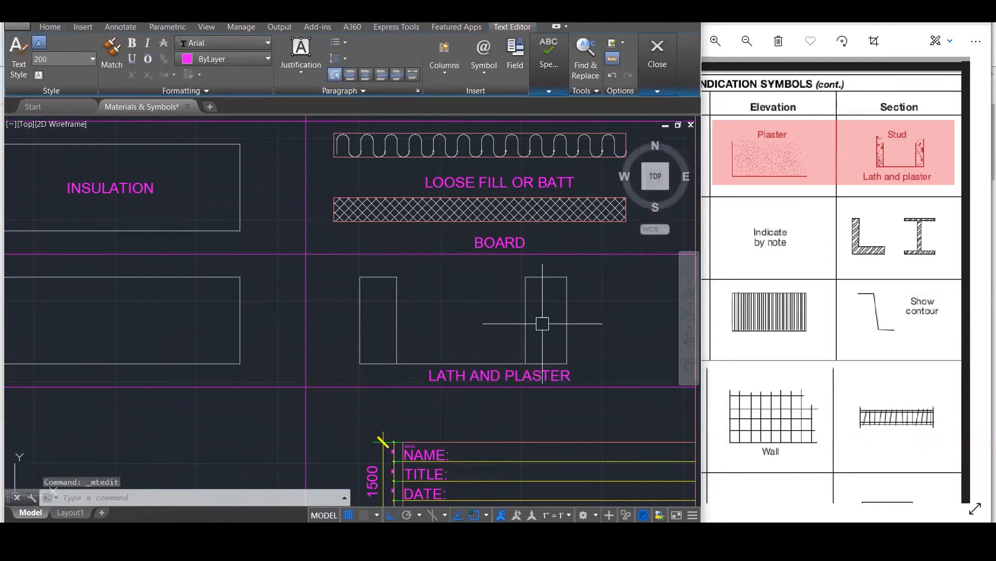
key(Escape)
key(Escape)
Move the plaster section outline horizontally to the right by about 700 units so it sits centred above the LATH AND PLASTER label.
scroll(542, 323, down, 1)
scroll(589, 310, down, 2)
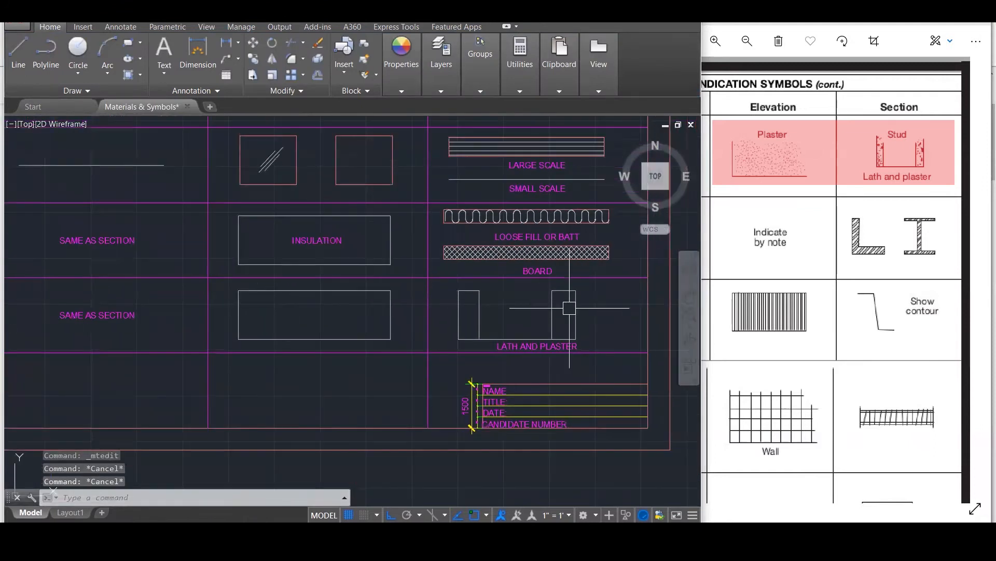
click(436, 278)
key(Escape)
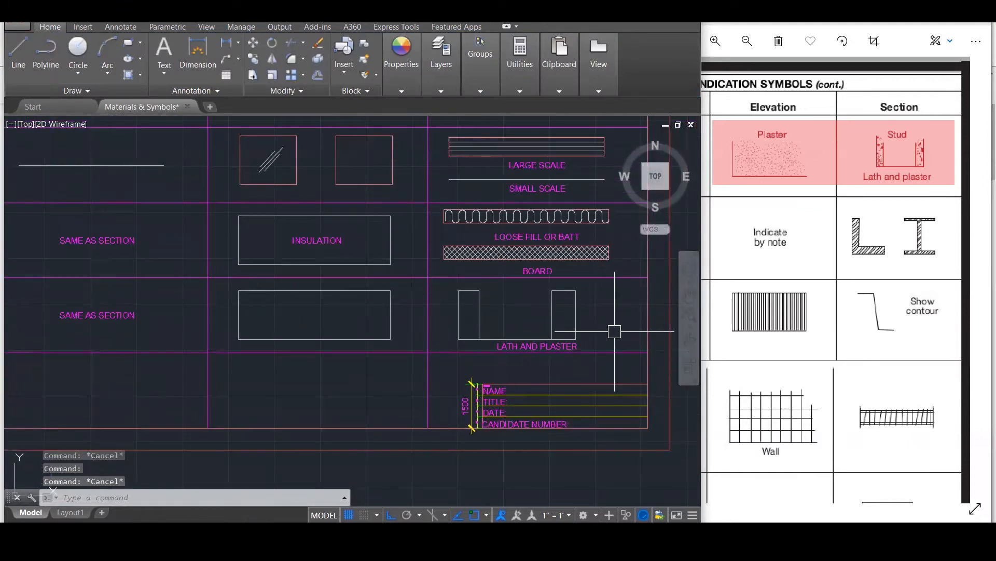
click(591, 341)
click(478, 304)
scroll(515, 327, up, 2)
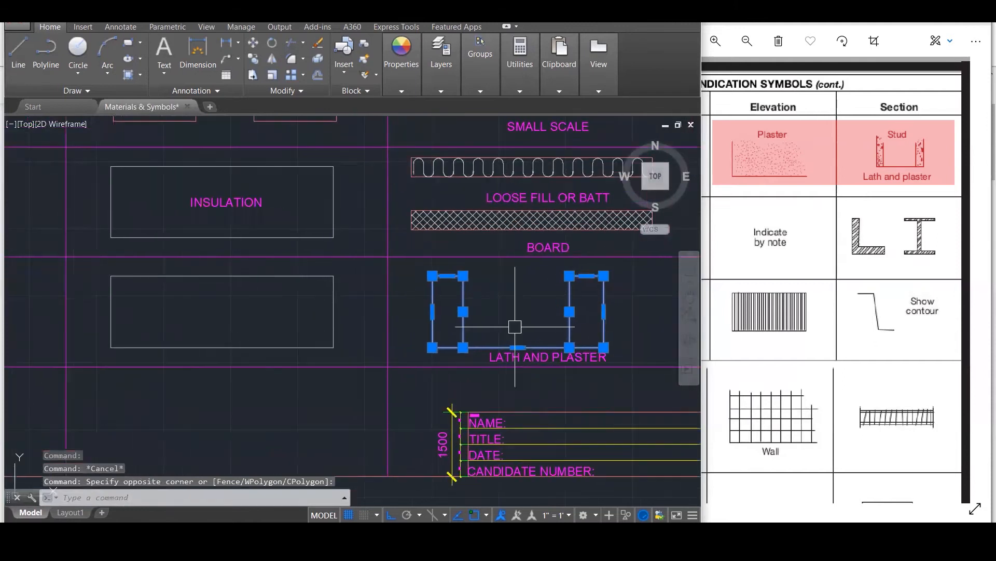
text(m)
key(Return)
click(518, 347)
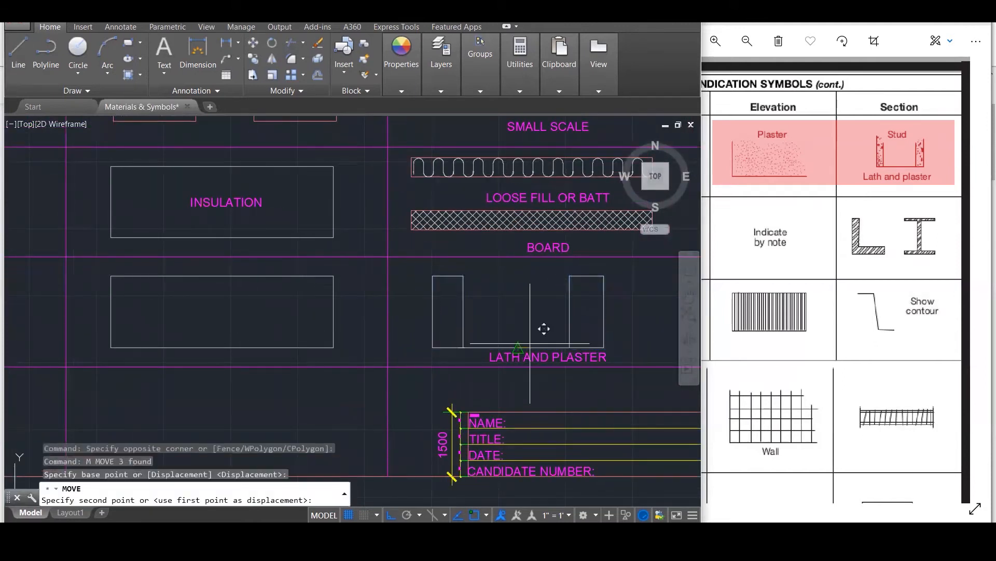
scroll(566, 329, up, 3)
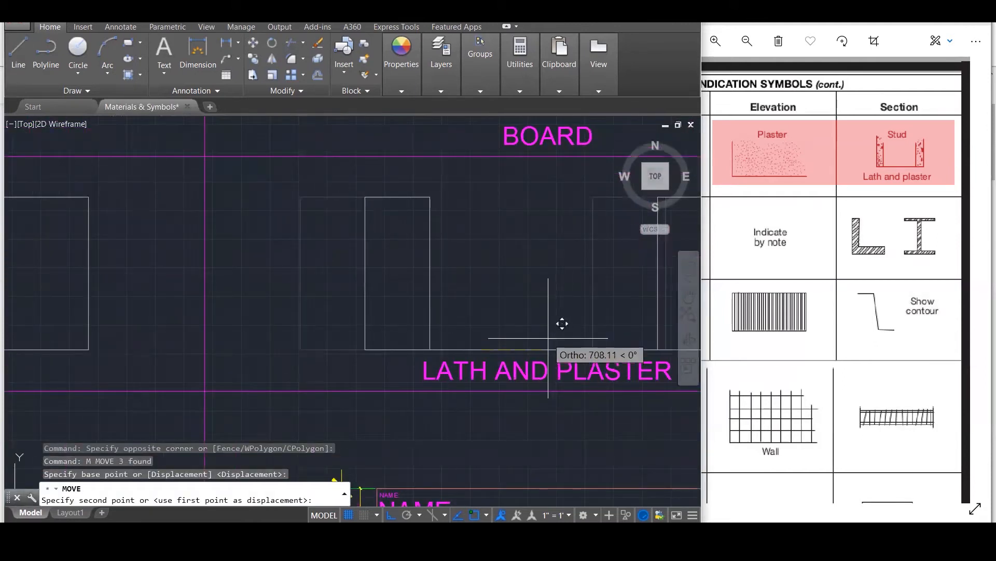
click(544, 335)
click(544, 335)
scroll(550, 336, down, 6)
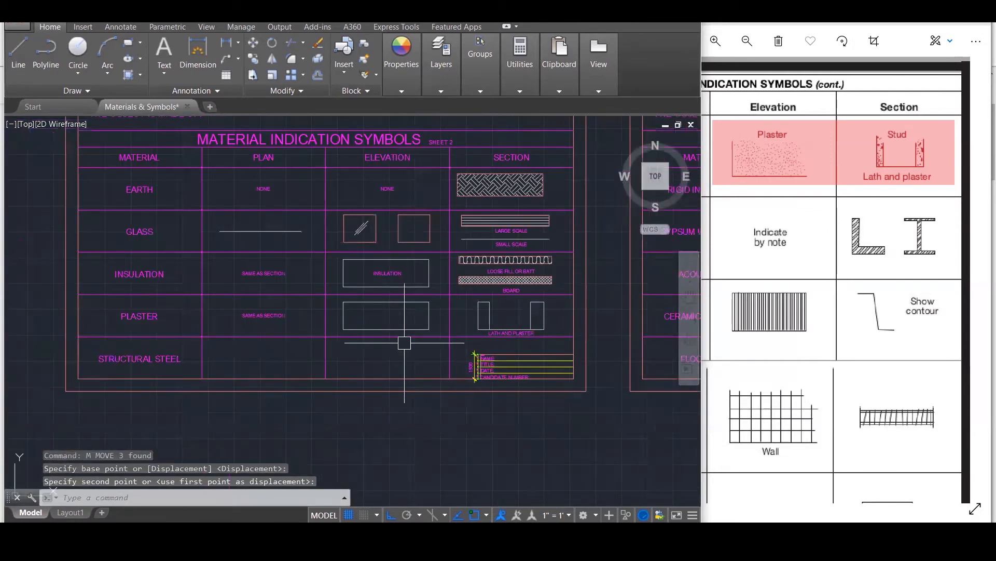
key(Escape)
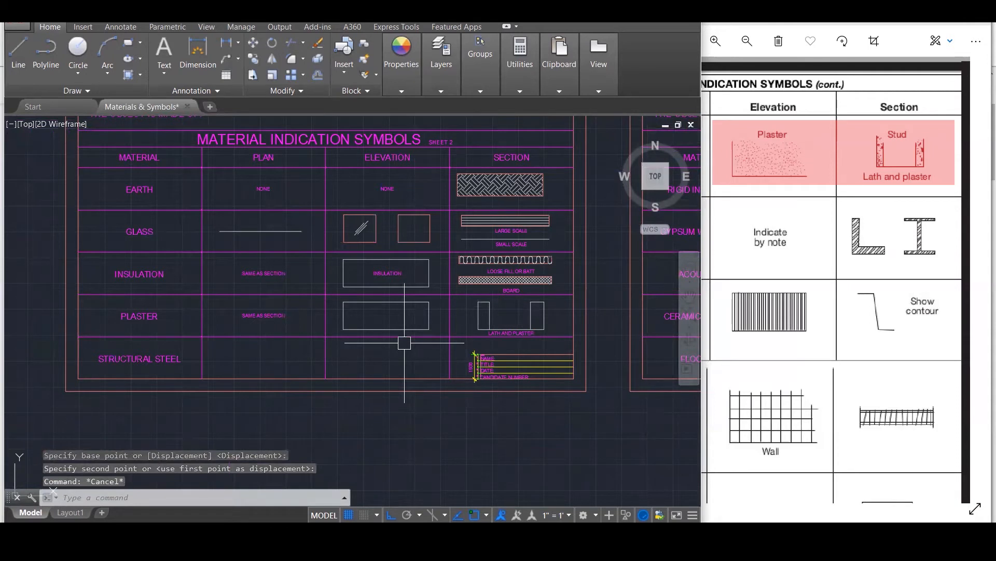
Hatch the plaster row's elevation rectangle with the AR-SAND pattern.
text(h)
key(Return)
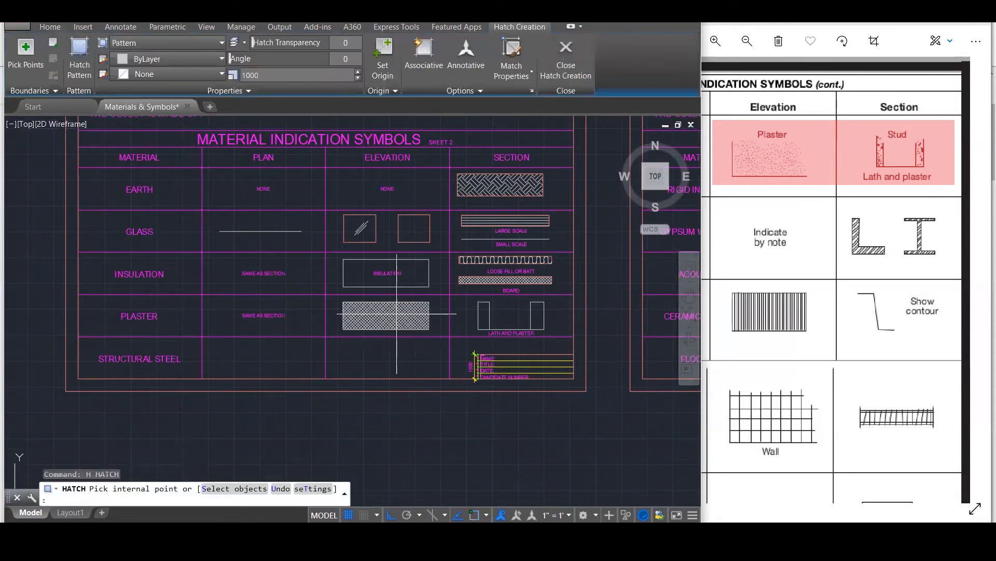
click(396, 313)
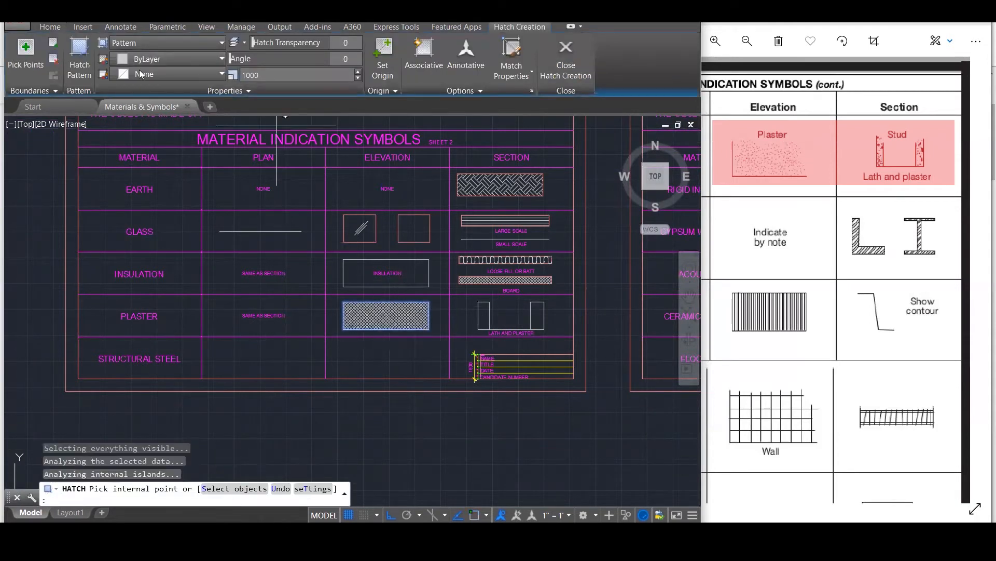
click(88, 69)
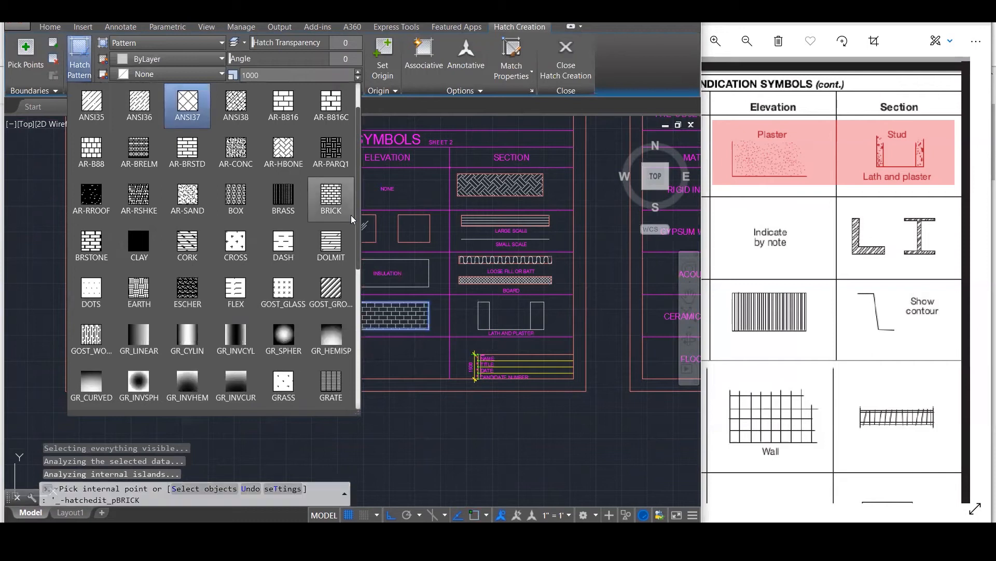
click(190, 193)
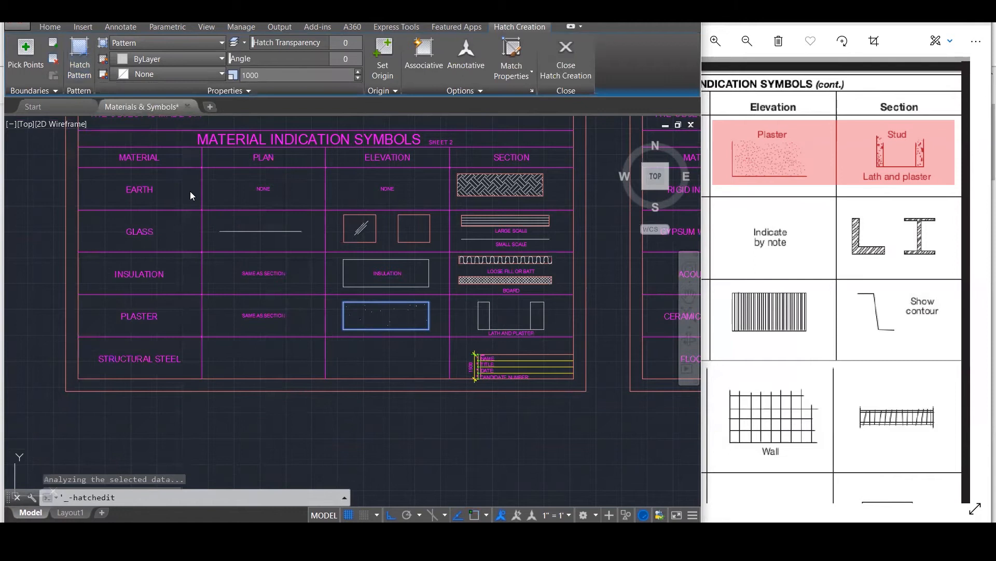
Set the plaster elevation hatch scale to 100 and compare its density with the hatches on the other sheets.
drag(272, 75, 163, 78)
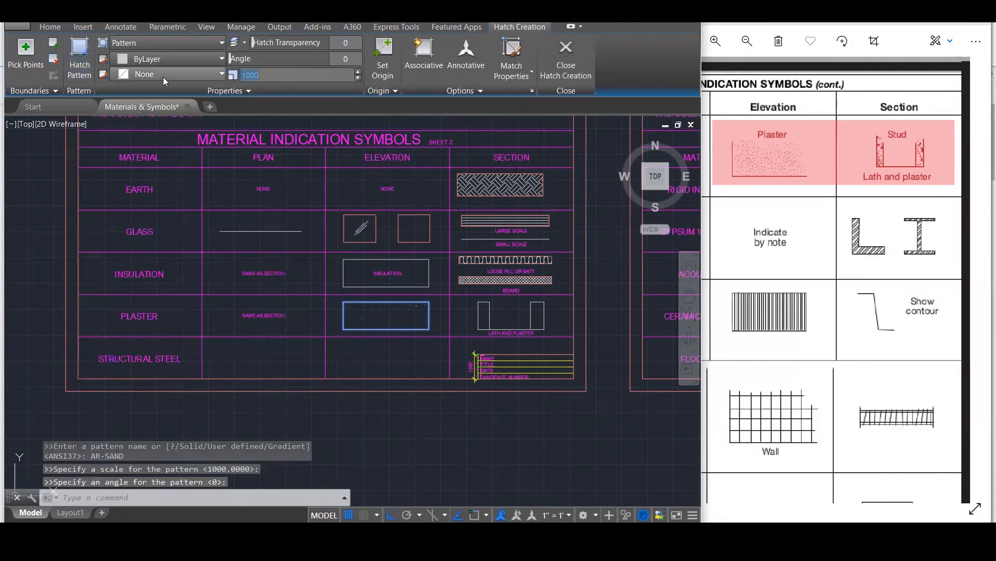
text(100)
key(Return)
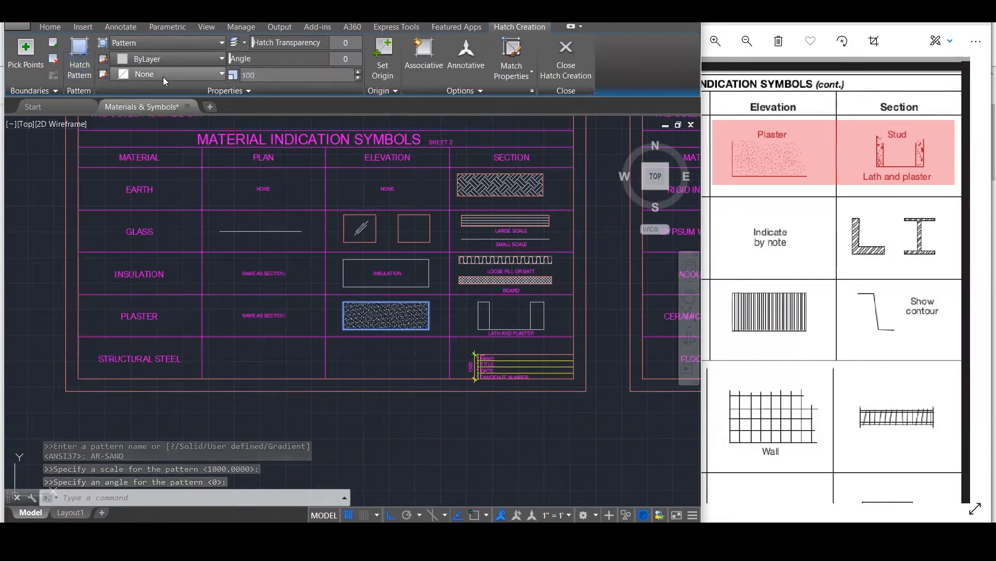
scroll(394, 338, down, 5)
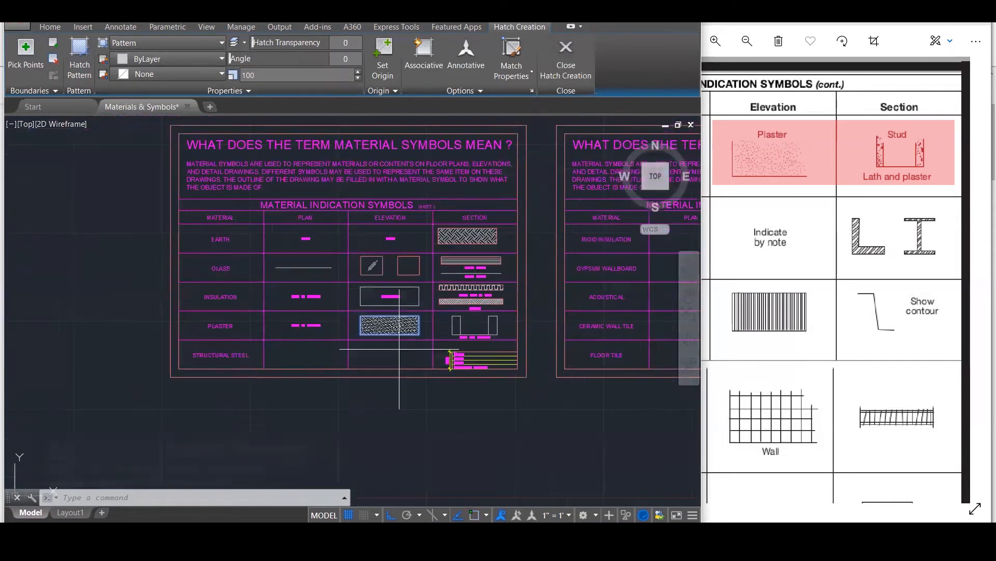
scroll(390, 225, up, 5)
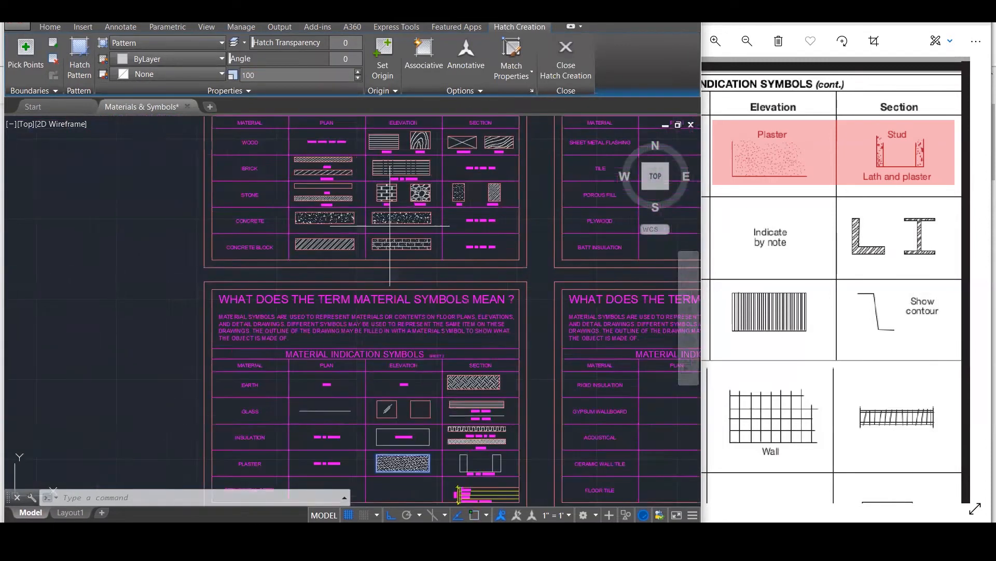
scroll(389, 233, down, 2)
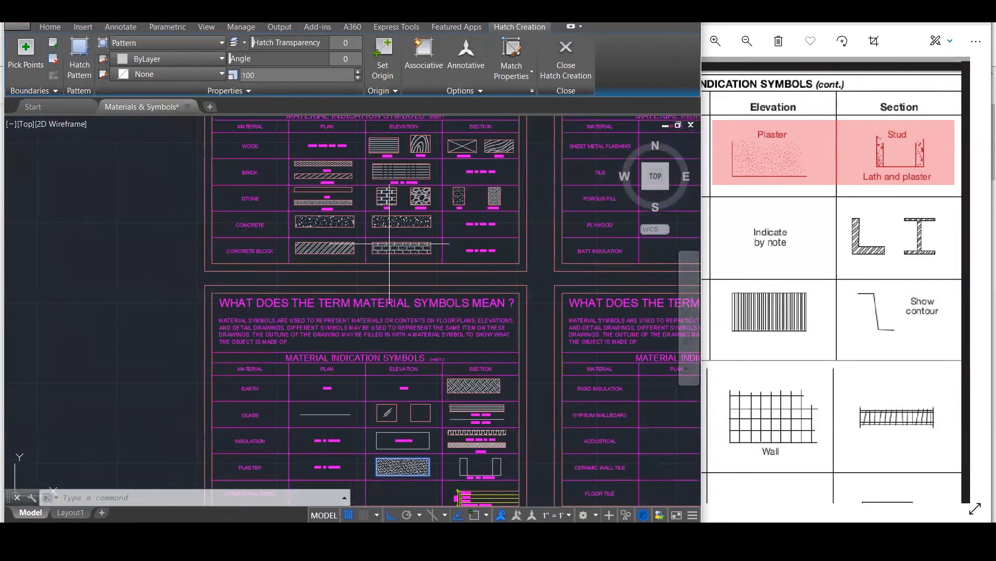
scroll(402, 457, up, 4)
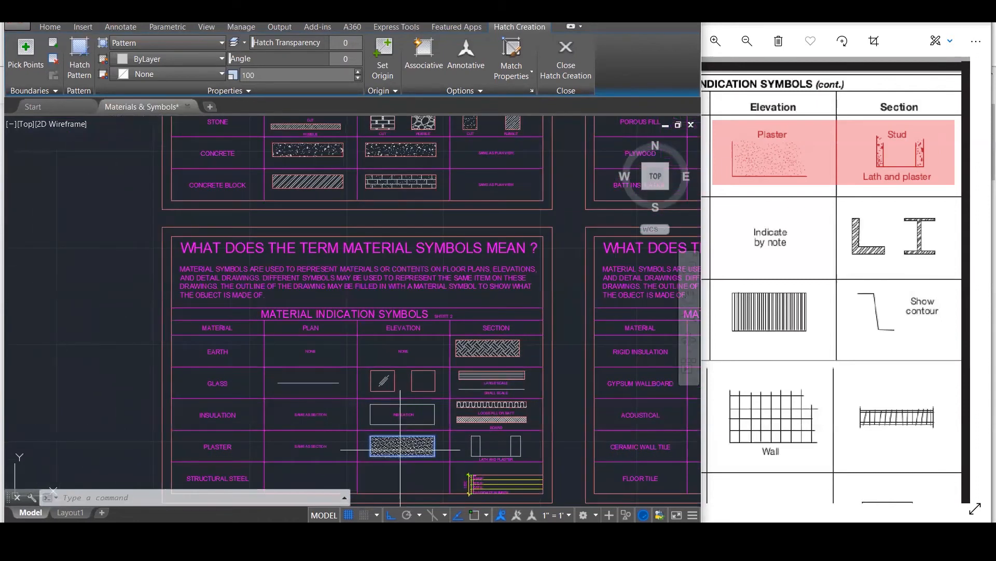
Set the hatch scale of the plaster row's elevation rectangle to 200.
key(Escape)
scroll(400, 447, up, 3)
click(402, 447)
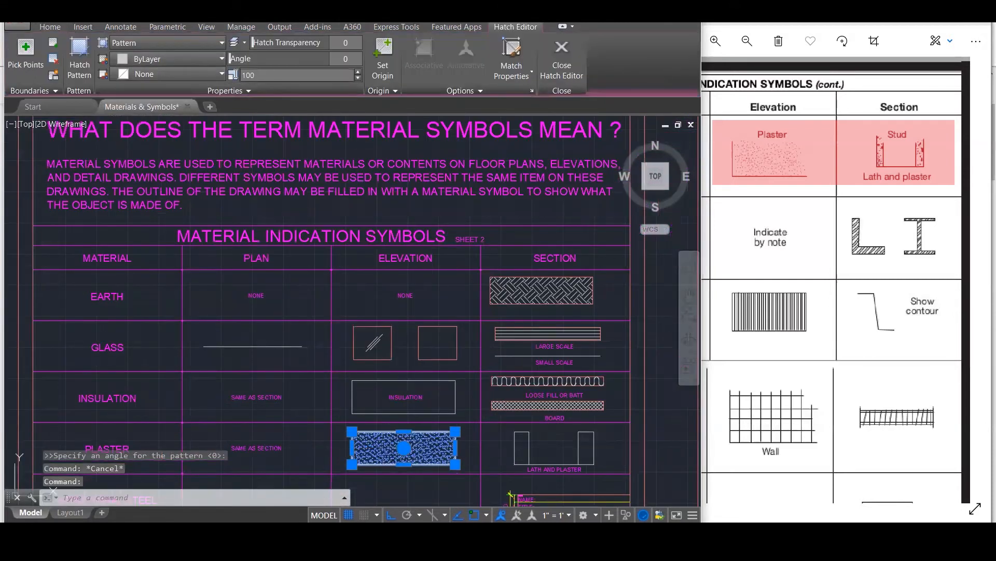
text(200)
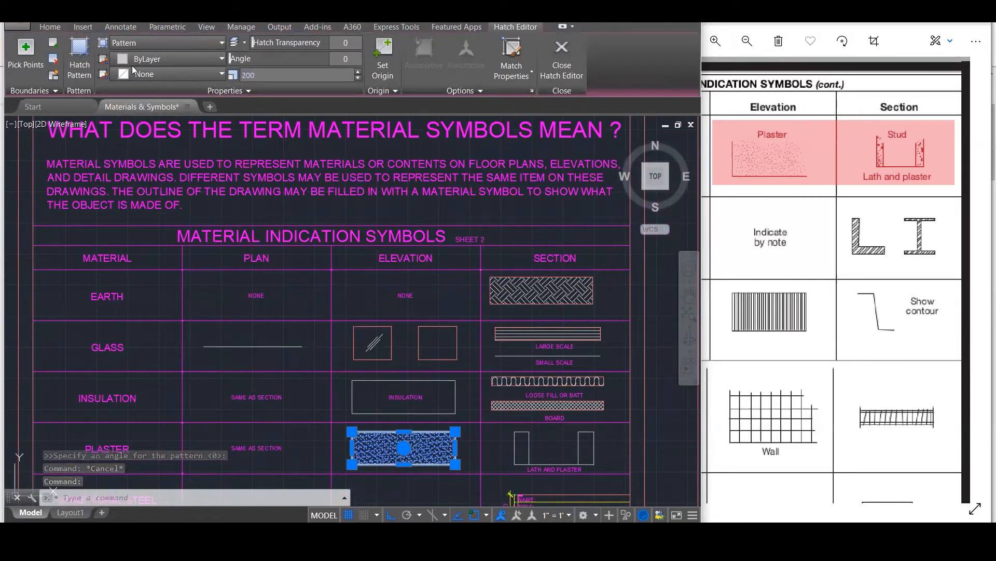
key(Return)
key(Escape)
key(Escape)
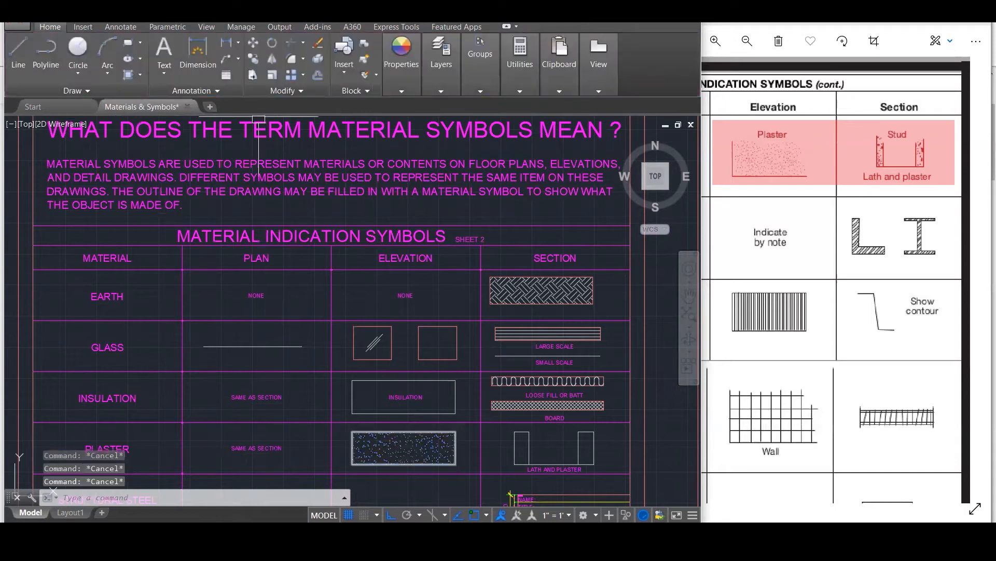
Hatch both upright strips of the plaster section outline with the same sand pattern at scale 100.
scroll(518, 312, down, 1)
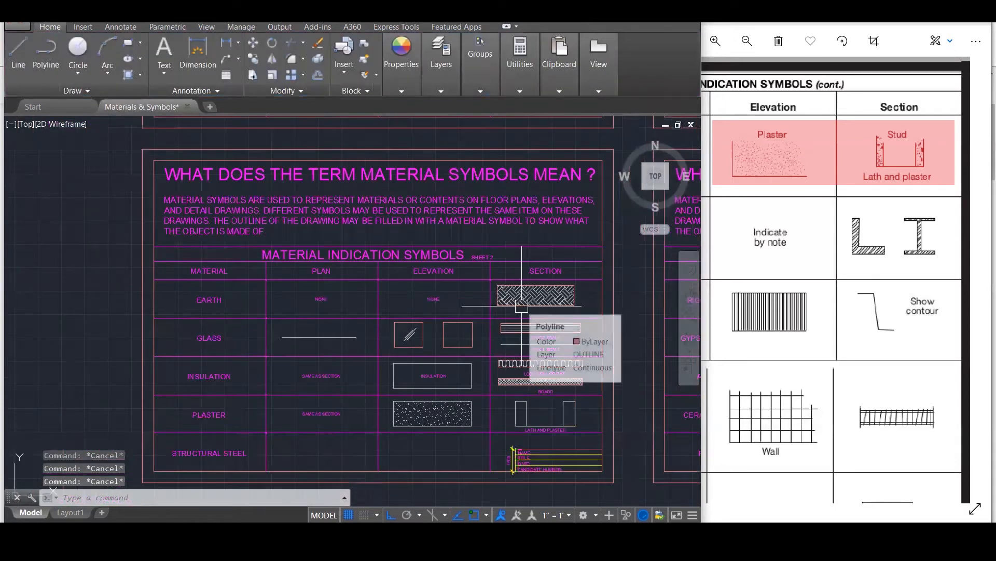
scroll(553, 431, up, 2)
text(h)
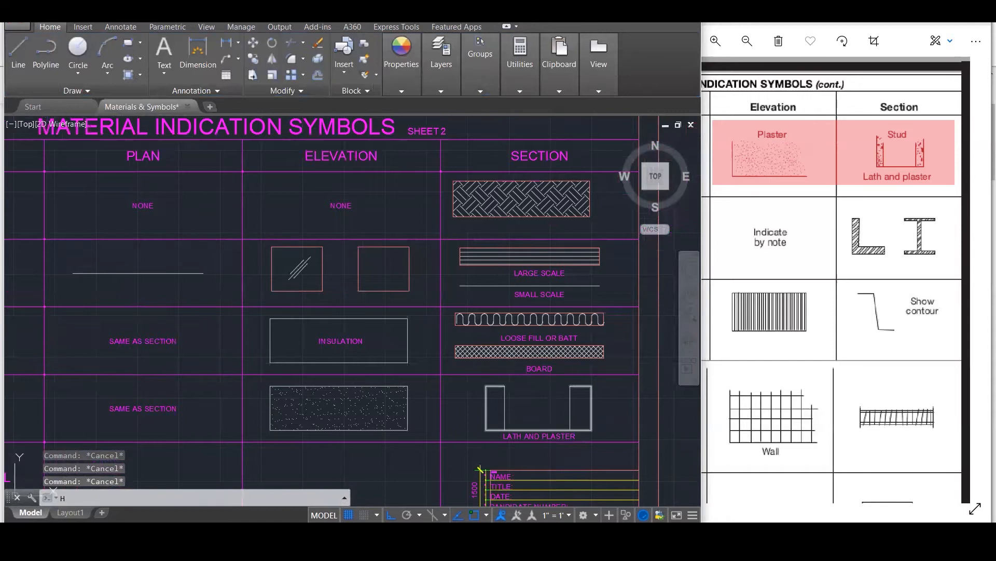
key(Return)
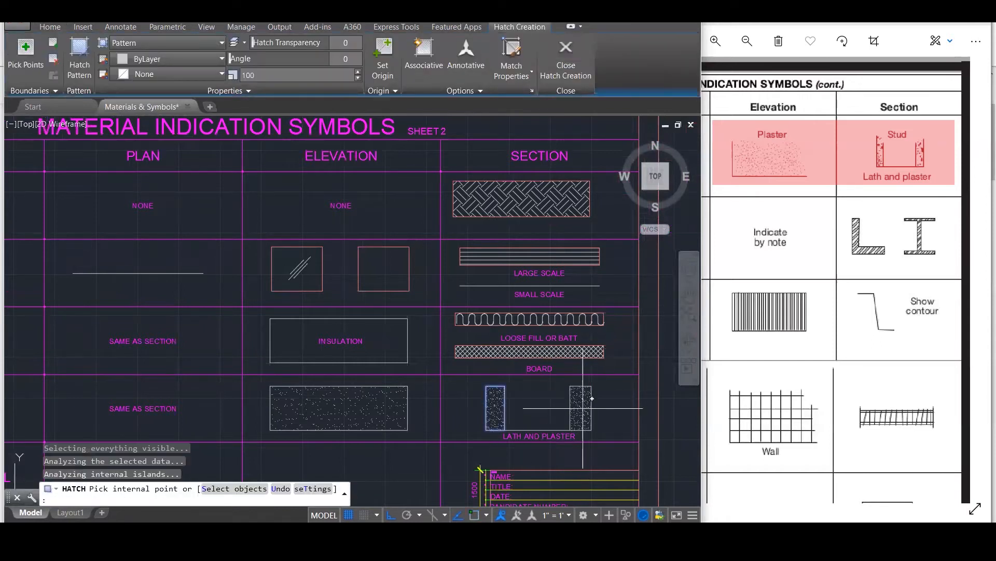
key(Escape)
key(Escape)
key(Escape)
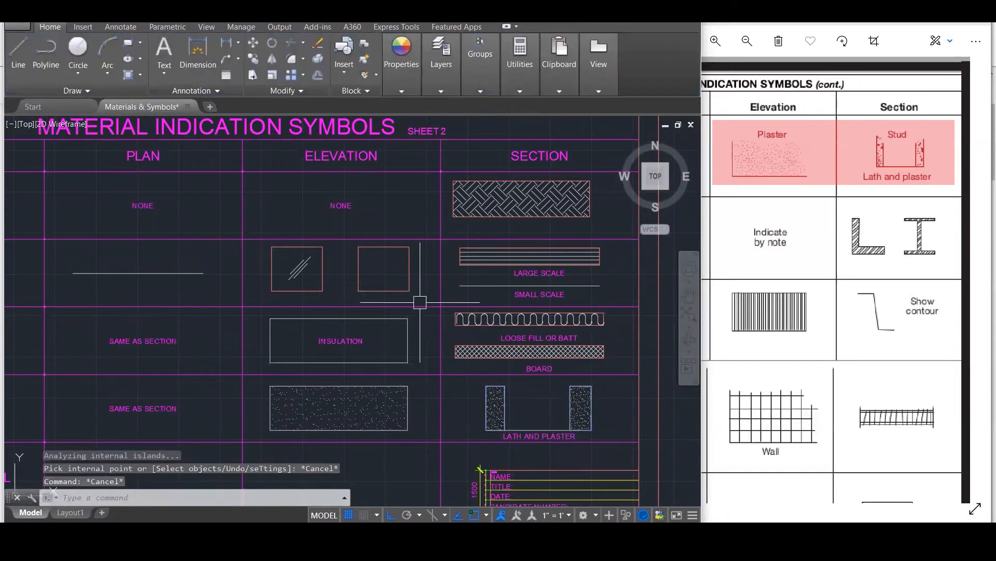
Copy the BOARD label straight down into the plaster row's section cell, just above the gap between the two hatched strips.
scroll(549, 402, up, 2)
scroll(548, 402, up, 1)
click(535, 349)
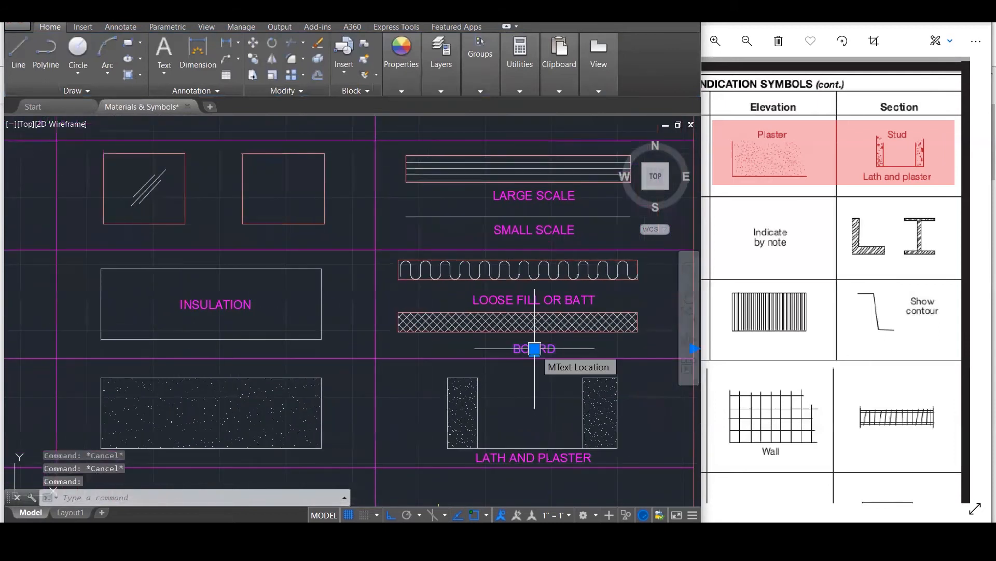
text(co)
key(Return)
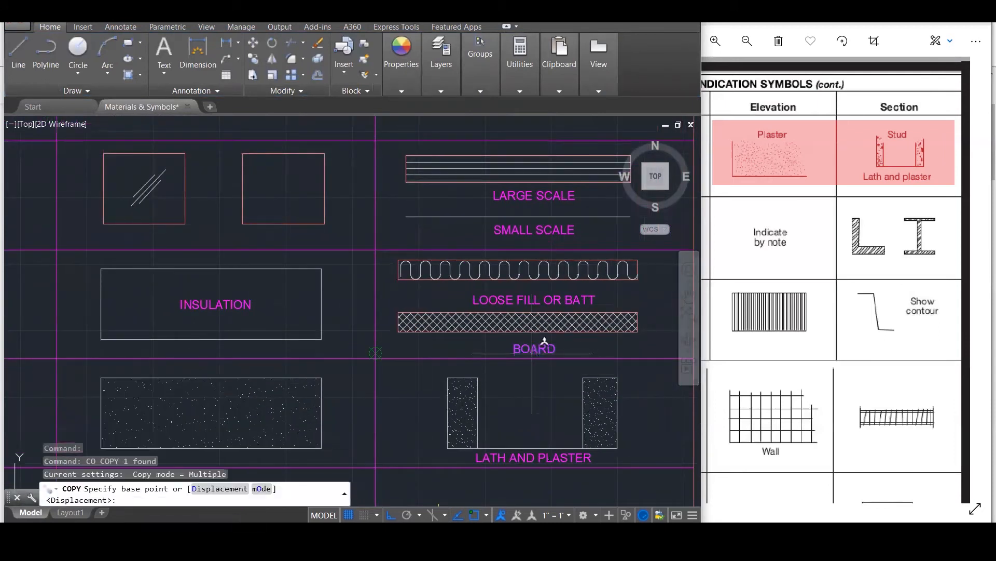
click(362, 358)
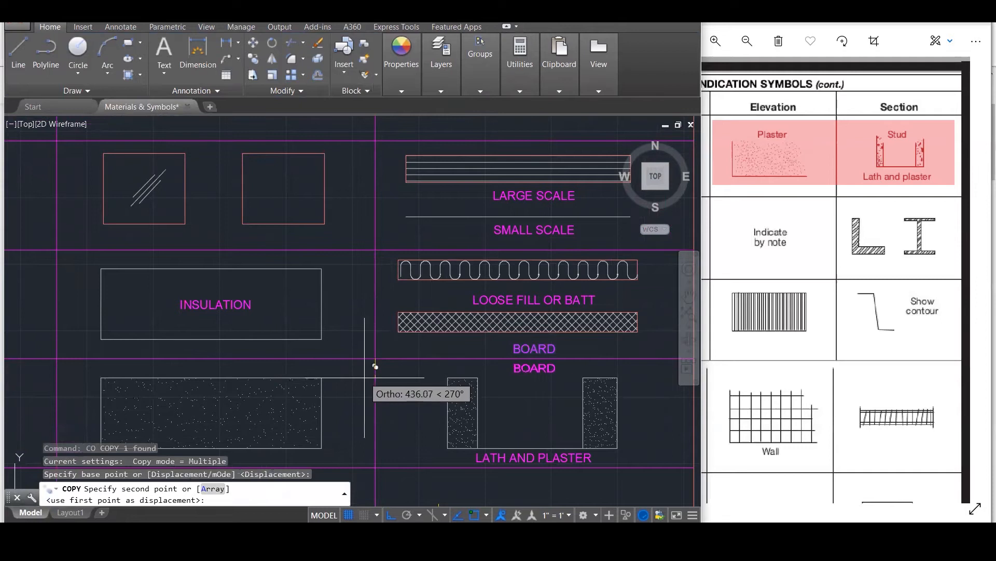
click(373, 382)
key(Escape)
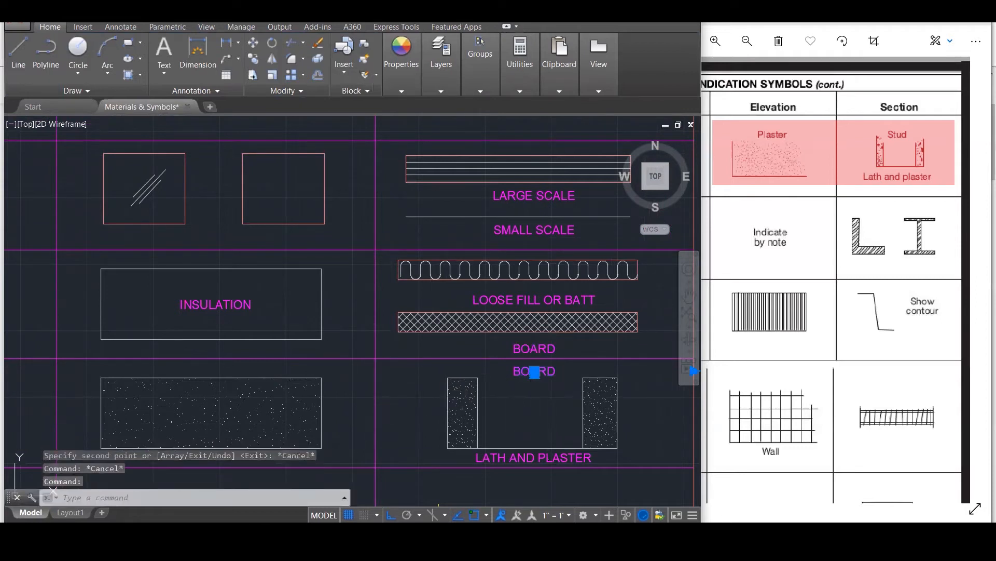
Change the copied BOARD label above the plaster section symbol to STUD.
double_click(534, 371)
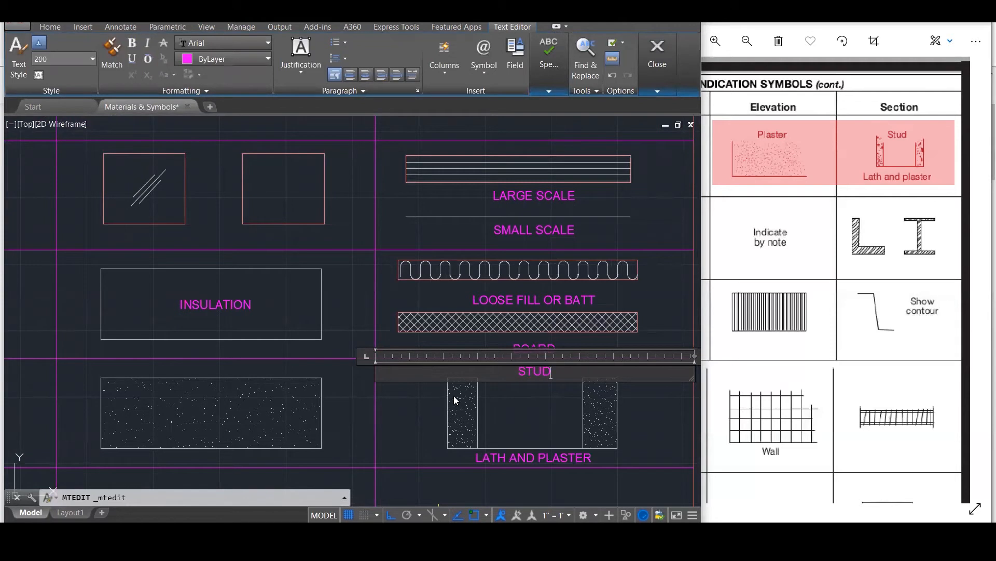
text(STUD)
key(Escape)
key(Escape)
scroll(555, 373, down, 3)
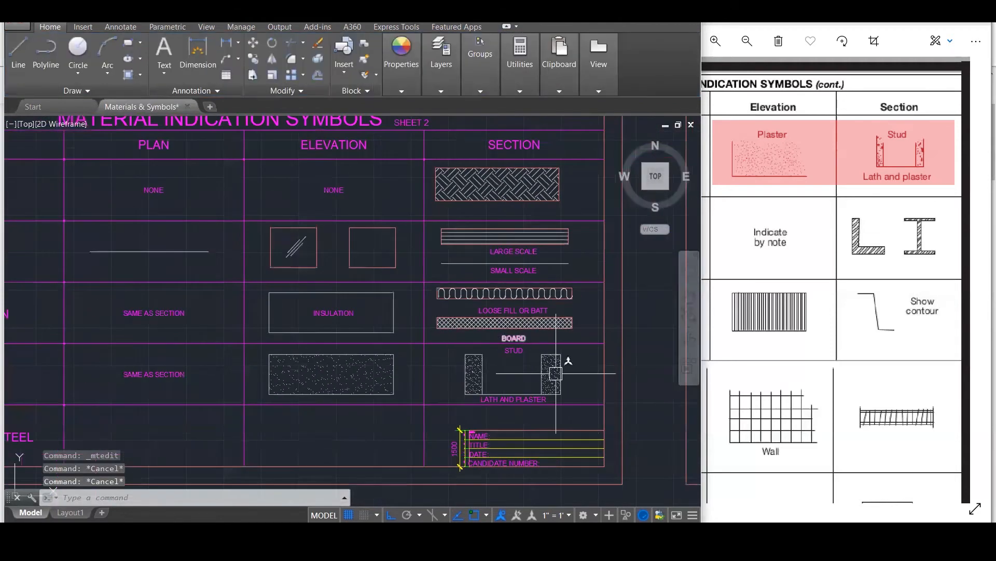
Move the plaster section outline and the inner edge lines of its two strips to the OUTLINE layer.
scroll(556, 372, up, 3)
click(510, 370)
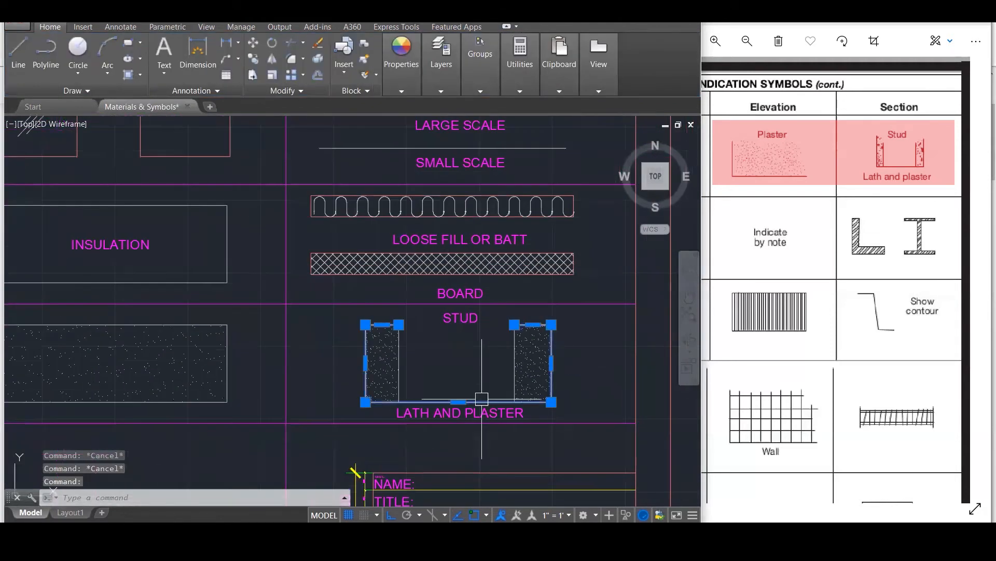
click(511, 372)
click(402, 359)
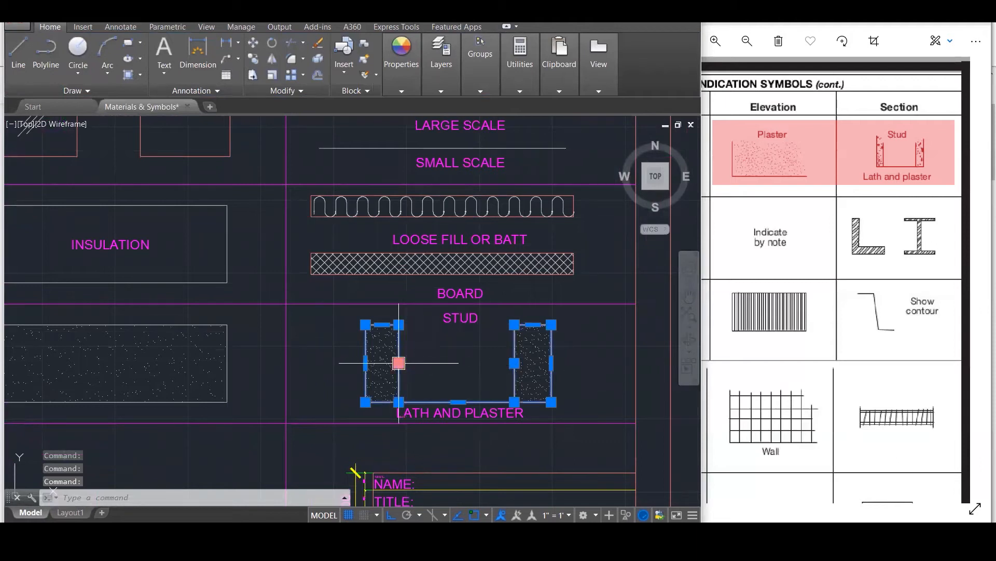
click(449, 93)
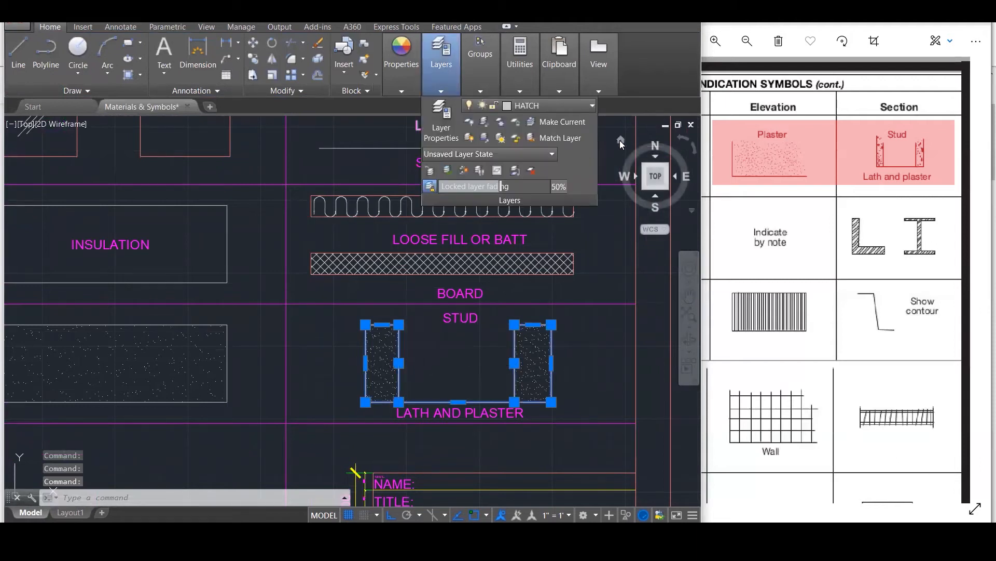
click(581, 105)
click(553, 310)
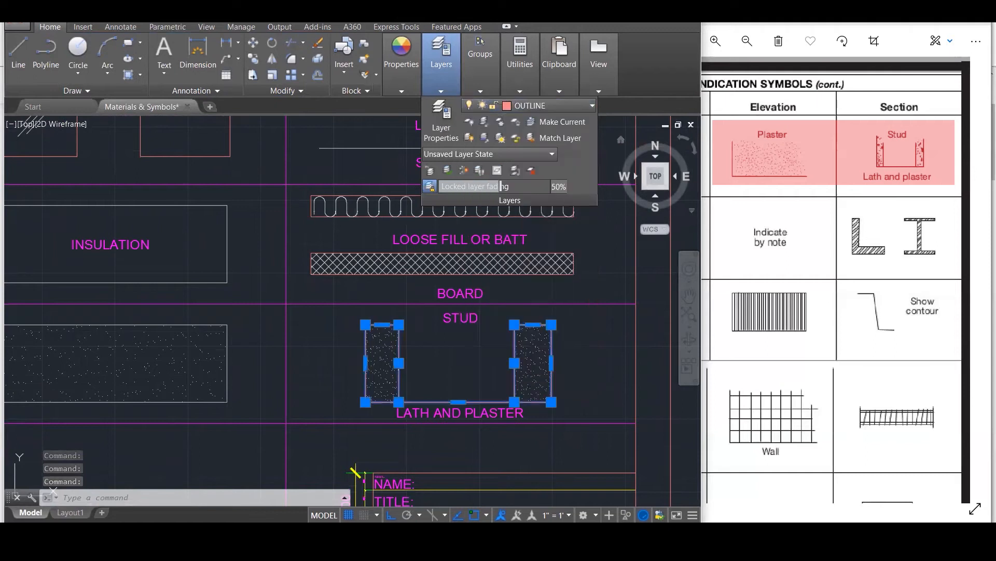
key(Escape)
key(Escape)
Move the elevation rectangles of the insulation and plaster rows to the OUTLINE layer.
scroll(593, 361, down, 3)
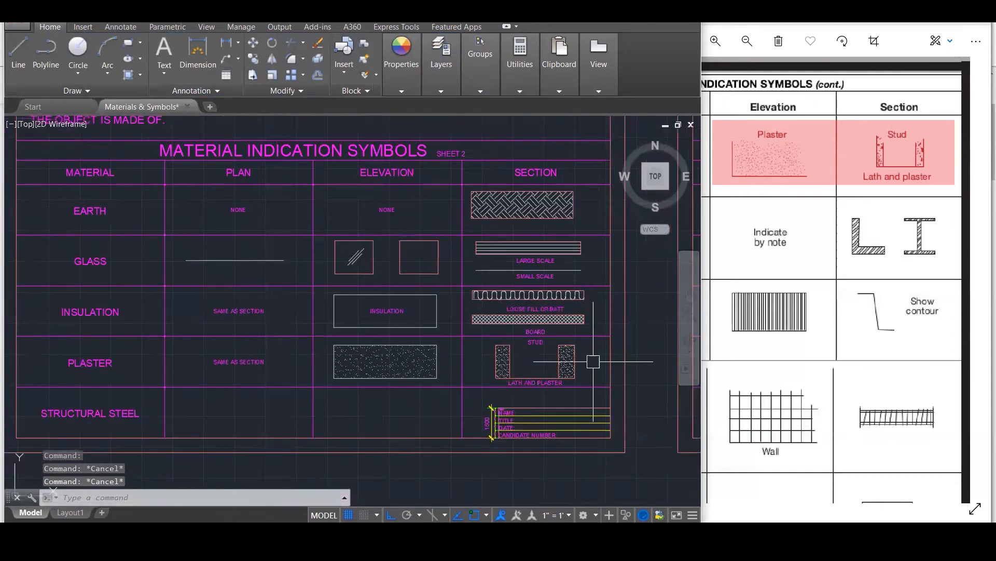
click(436, 360)
click(437, 301)
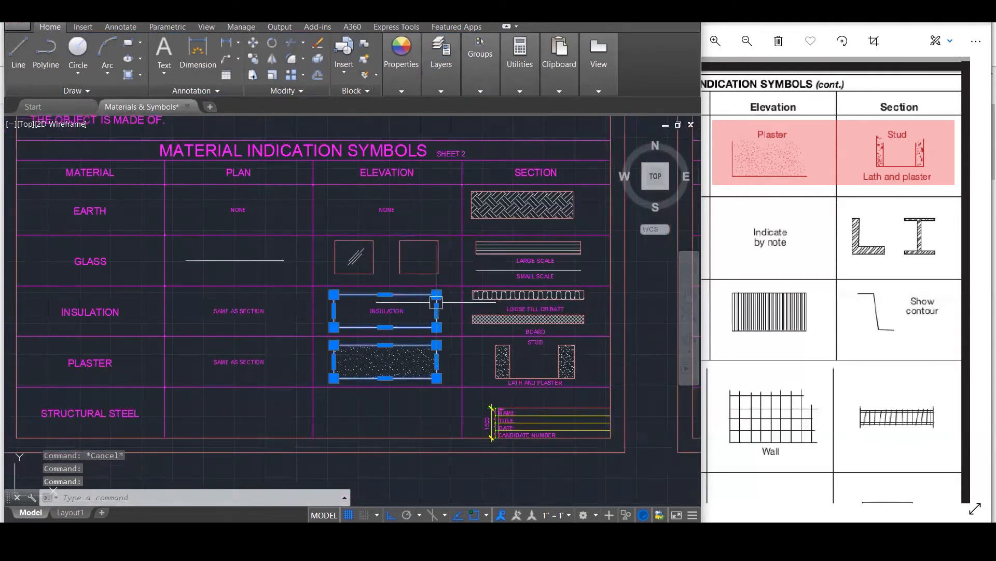
click(466, 70)
click(449, 75)
click(542, 105)
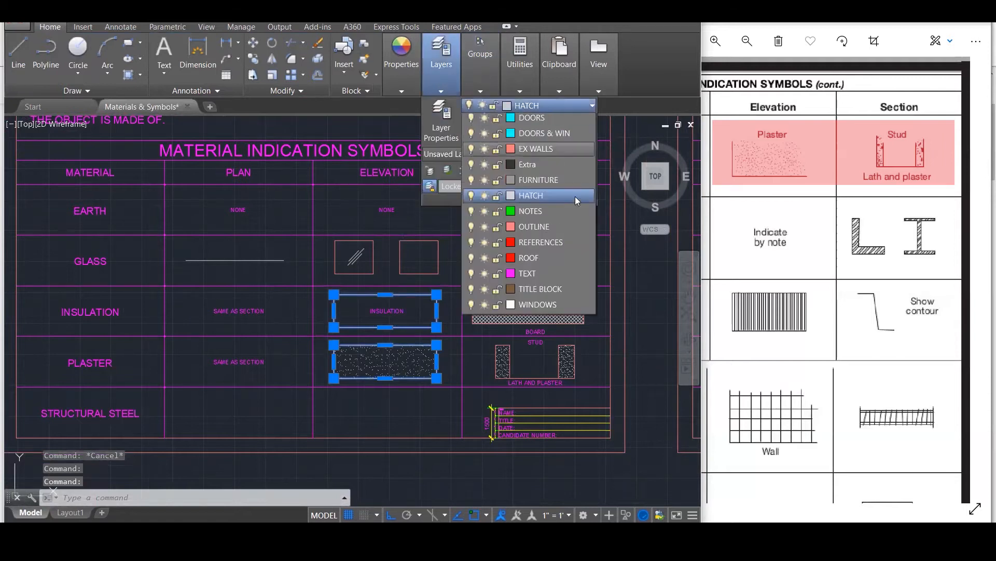
click(538, 303)
key(Escape)
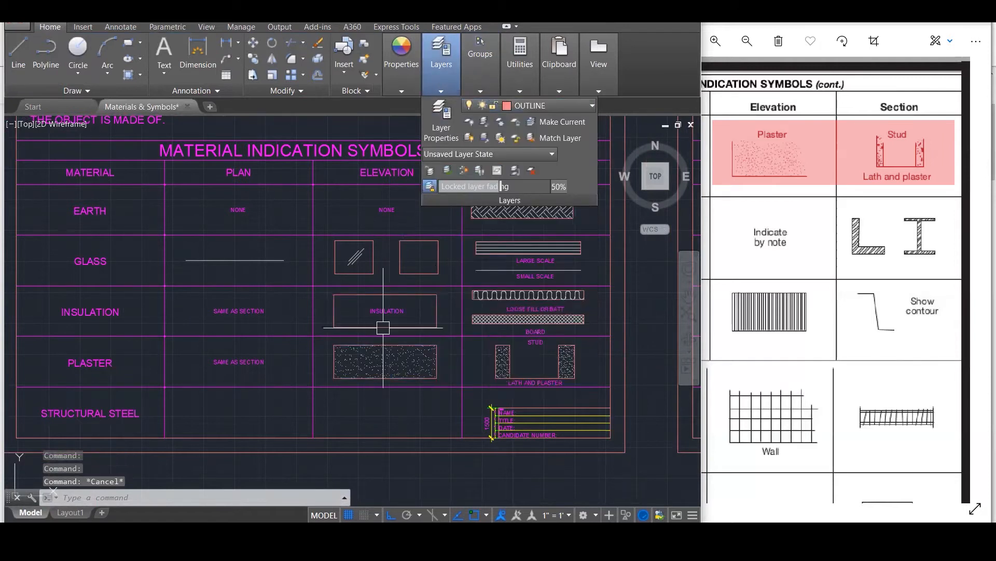
key(Escape)
key(Escape)
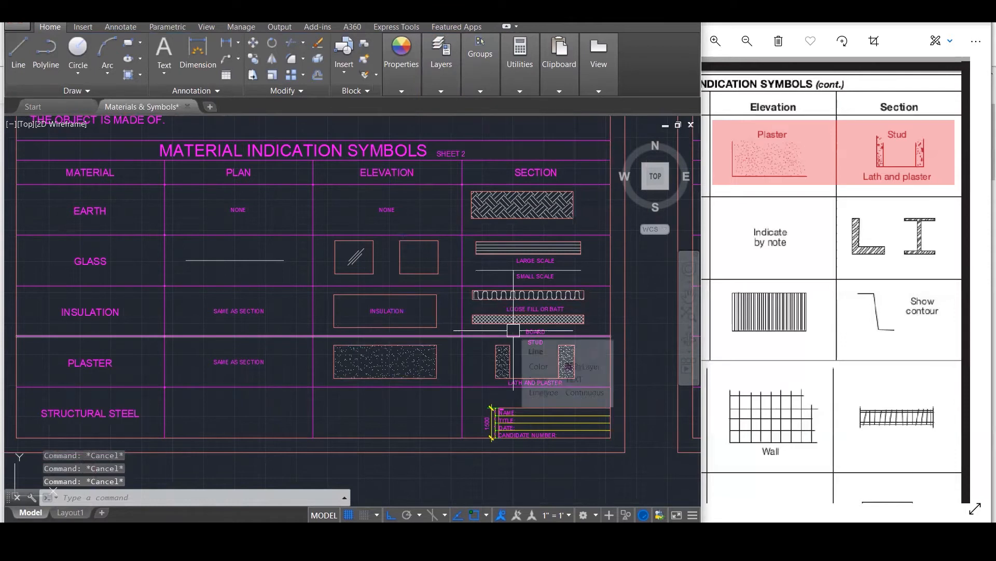
Following the reference chart, draw a horizontal line about 6,050 units long across the upper part of the structural steel row's plan cell.
drag(846, 219, 981, 204)
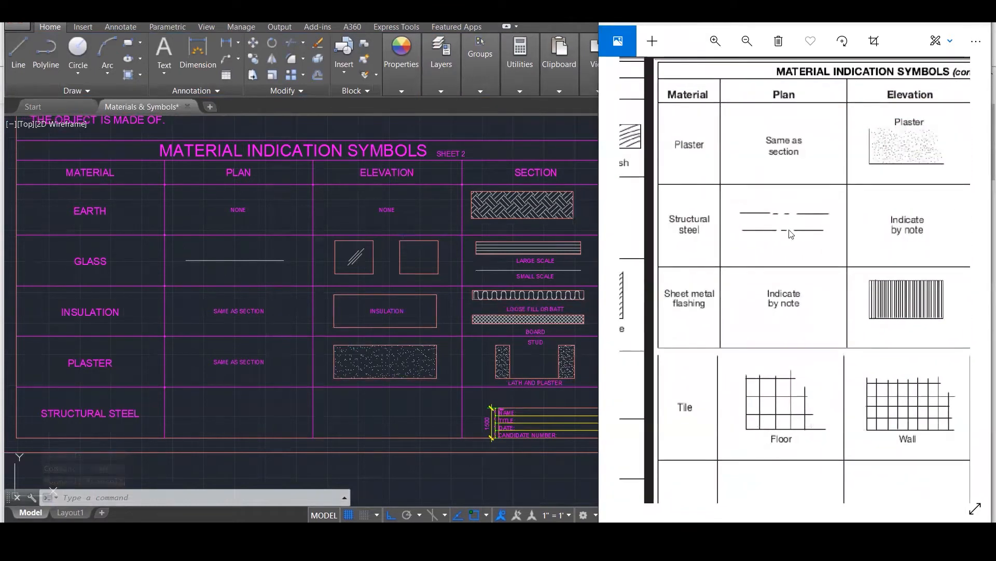
click(203, 405)
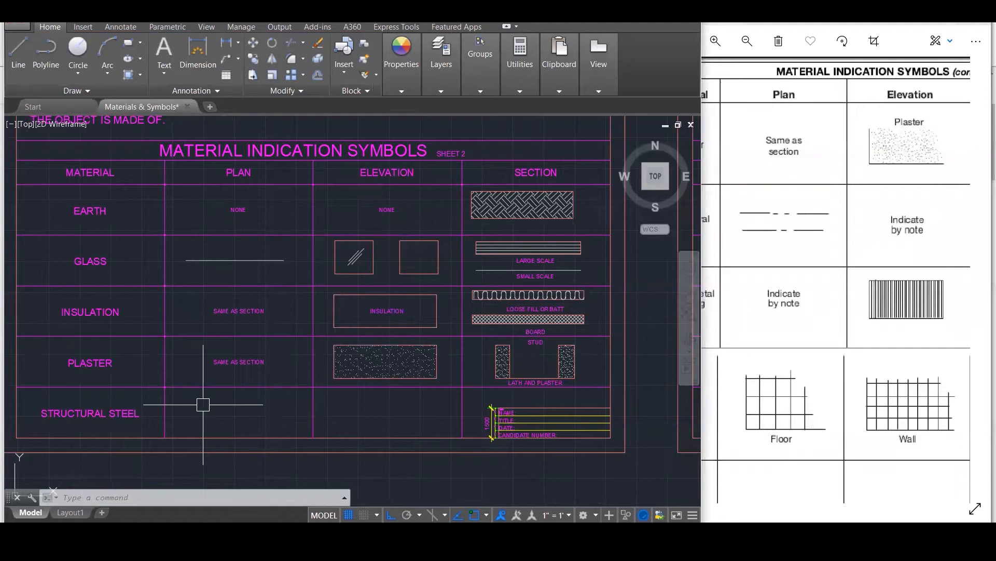
text(l)
key(Return)
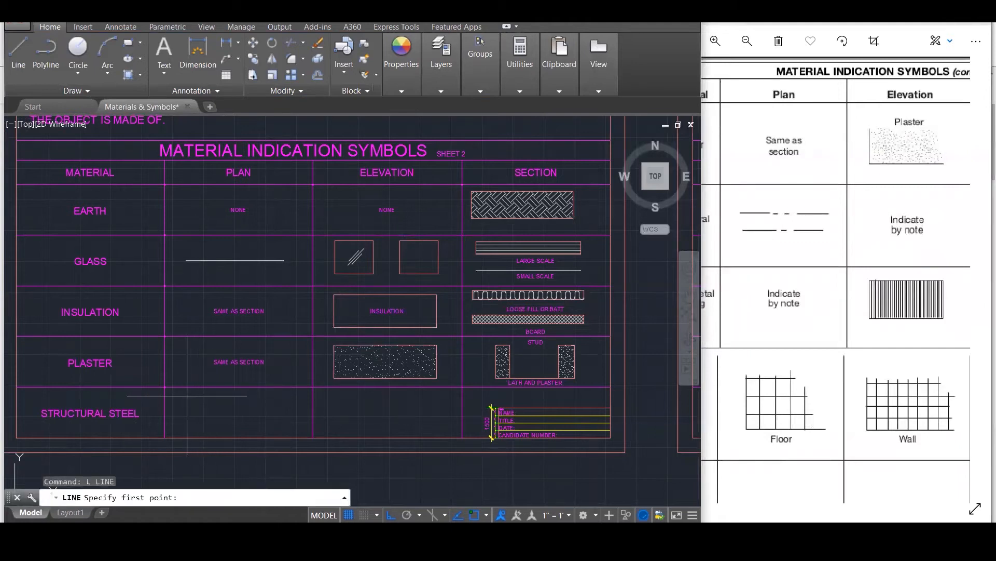
click(178, 406)
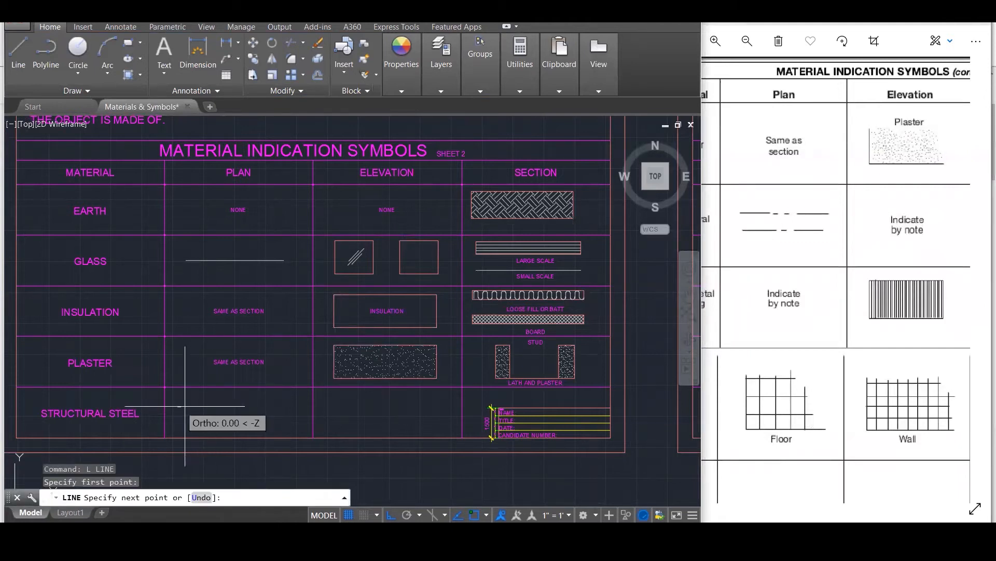
click(298, 407)
key(Return)
Draw a second horizontal line of about equal length below the first in the structural steel plan cell.
key(Return)
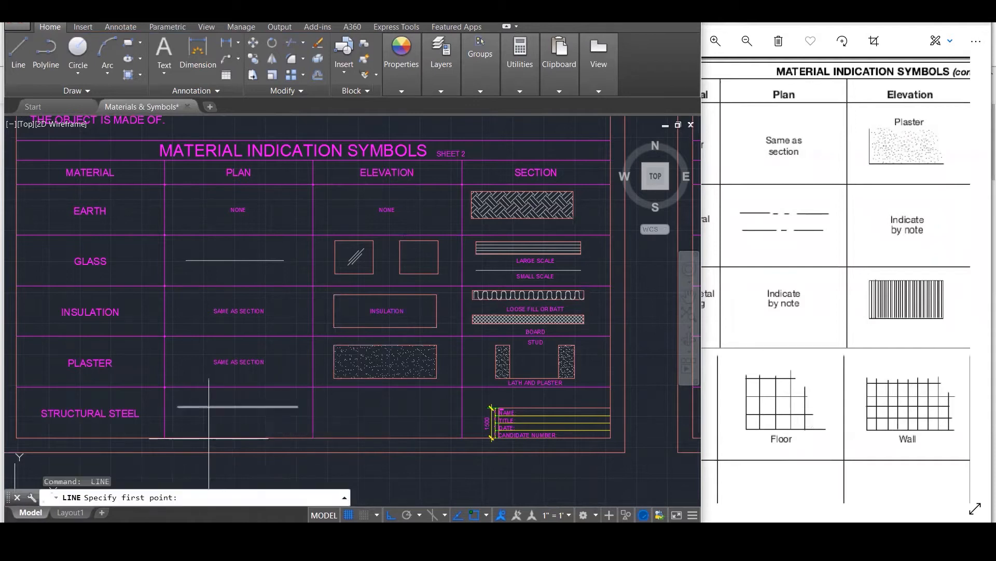
scroll(204, 437, up, 2)
click(159, 414)
click(353, 415)
key(Escape)
key(Escape)
Set the linetype of the upper structural steel plan line to PHANTOM2 in its properties.
click(278, 387)
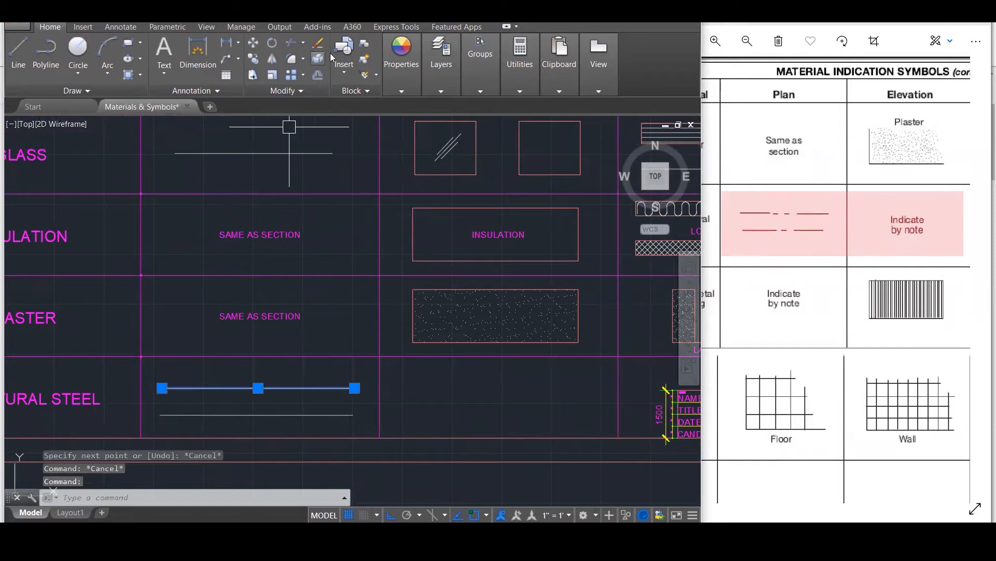
mouse_move(441, 73)
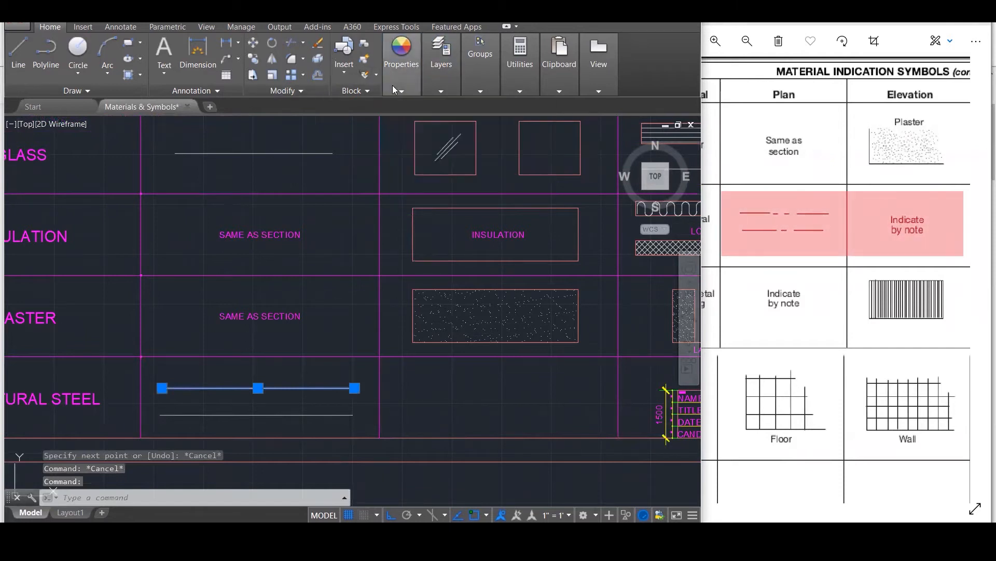
right_click(311, 385)
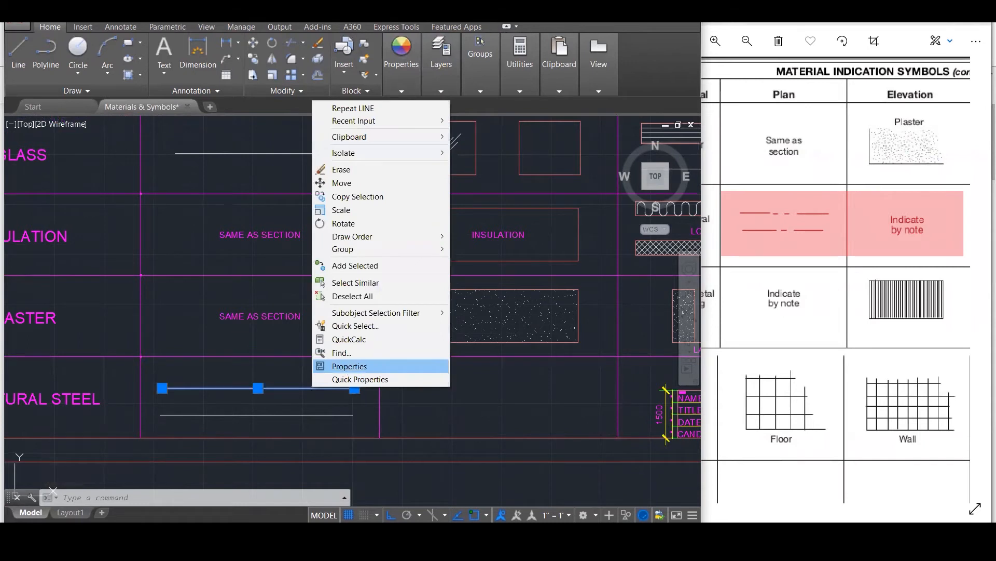
click(343, 366)
key(Escape)
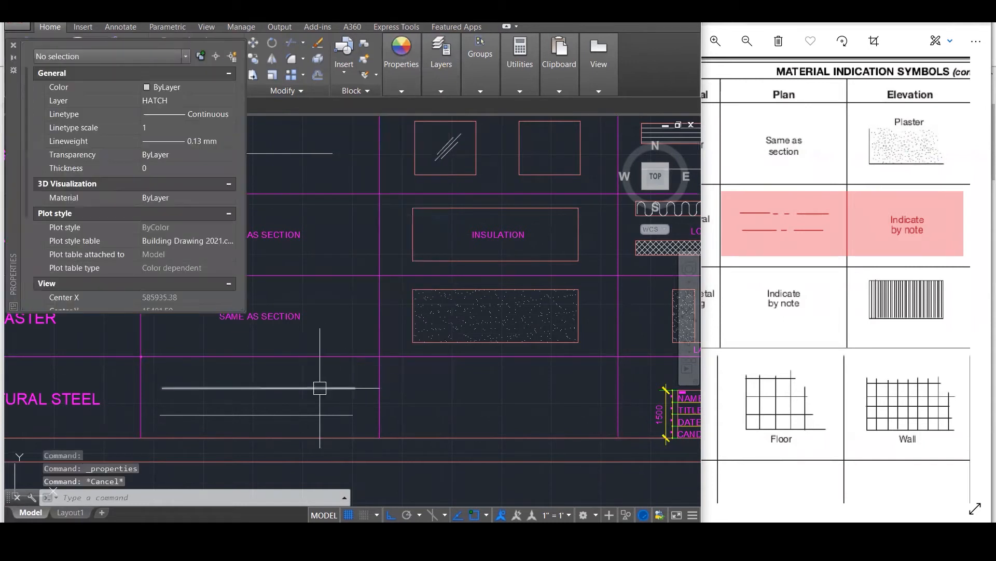
click(315, 389)
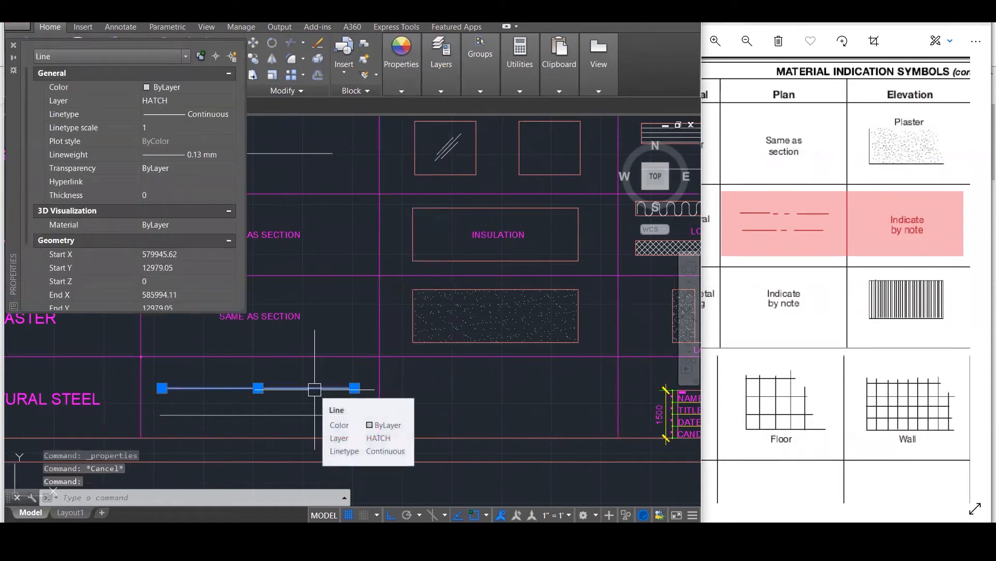
right_click(315, 390)
click(337, 371)
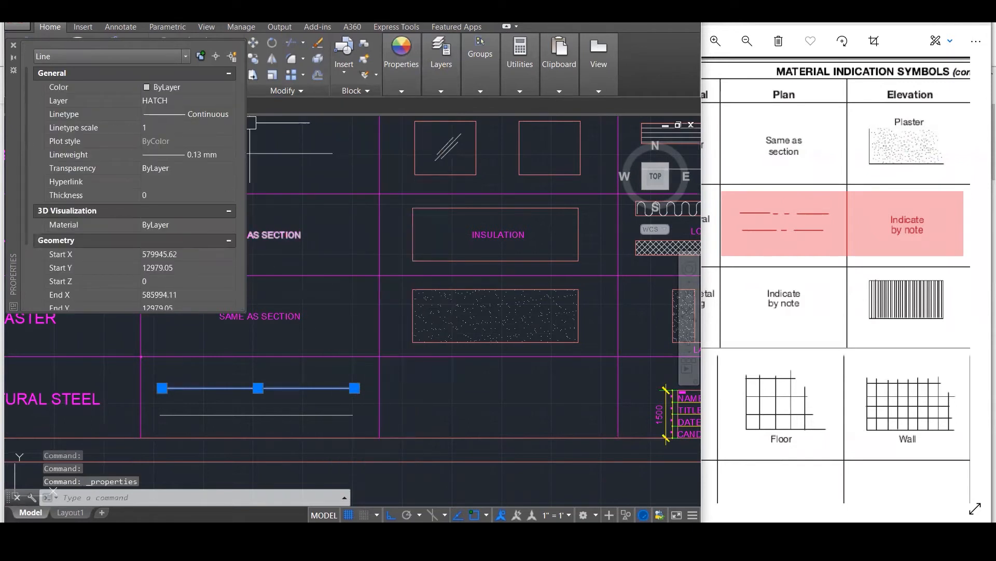
click(209, 114)
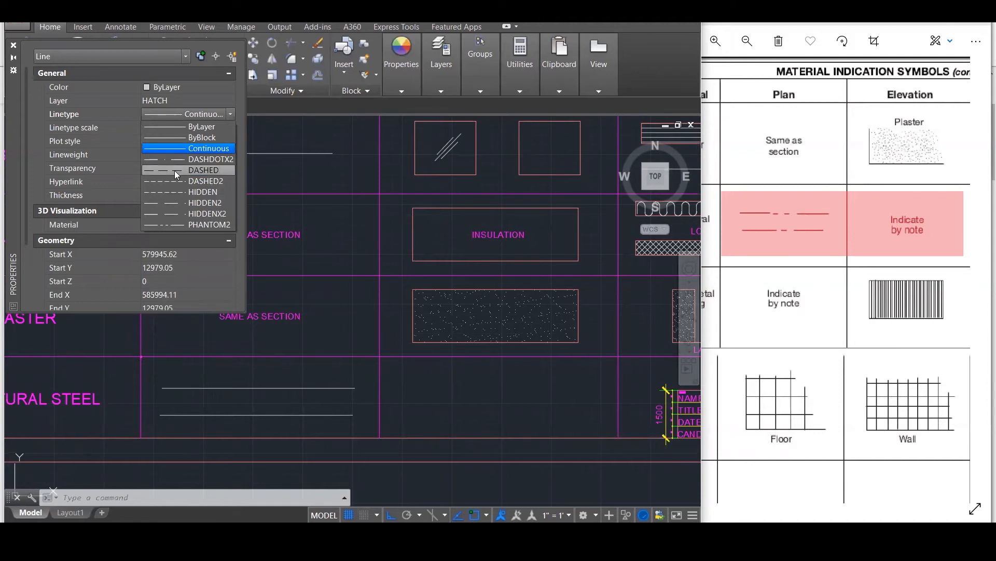
click(177, 222)
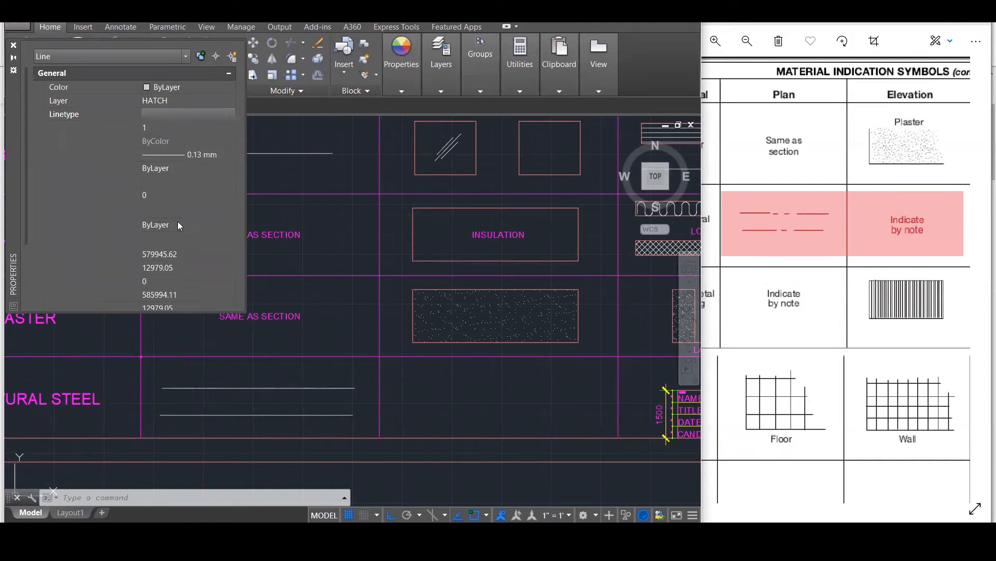
Set the linetype scale of the upper structural steel plan line to 100.
click(151, 128)
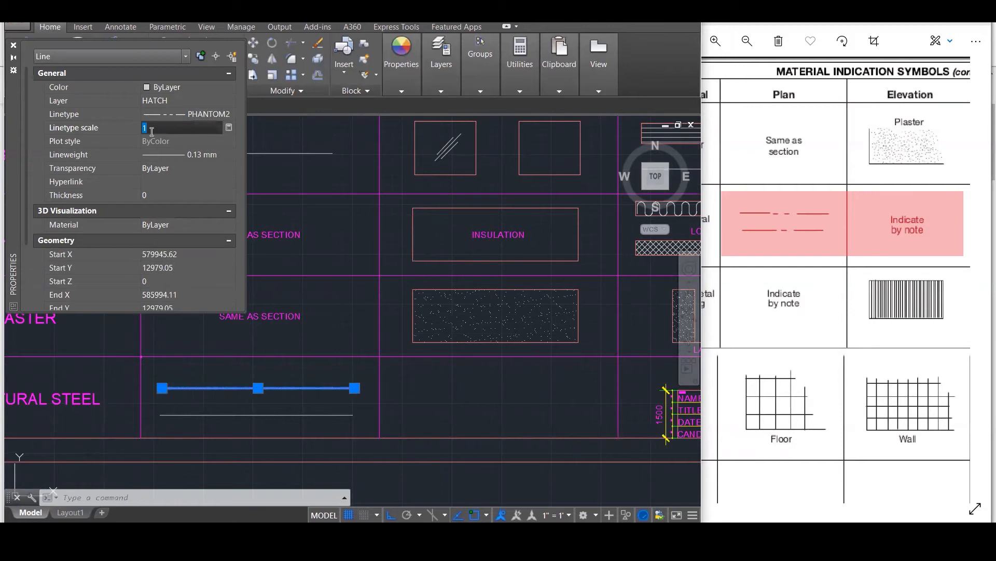
key(Return)
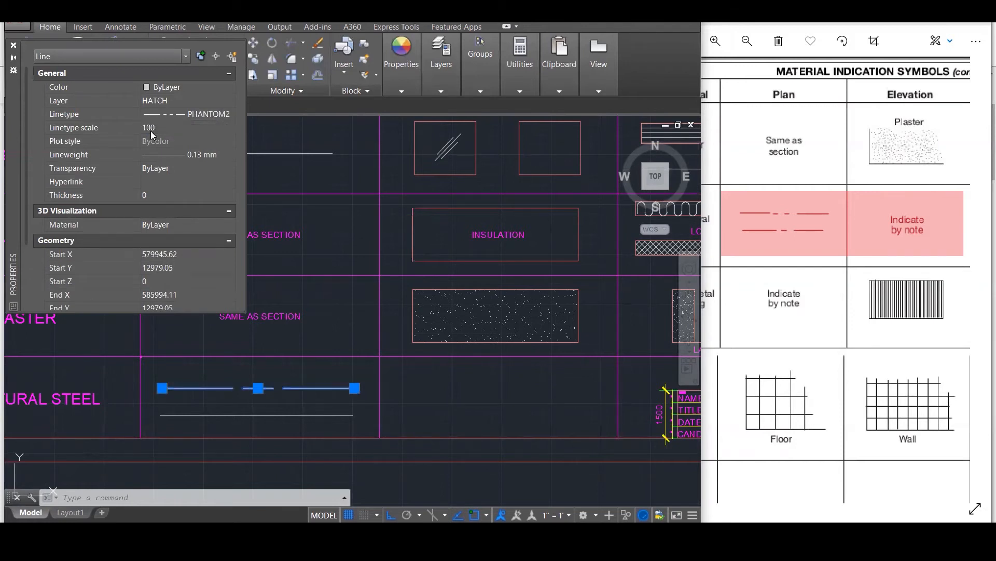
key(Escape)
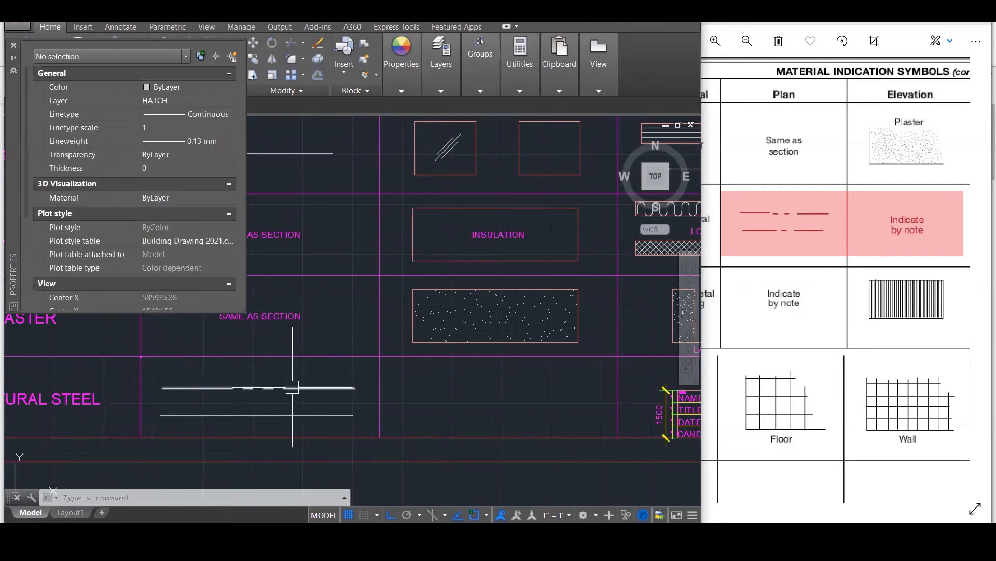
Try the DASHED linetype on the lower structural steel plan line, with linetype scales of 100 and 1000.
click(280, 414)
click(178, 113)
click(178, 113)
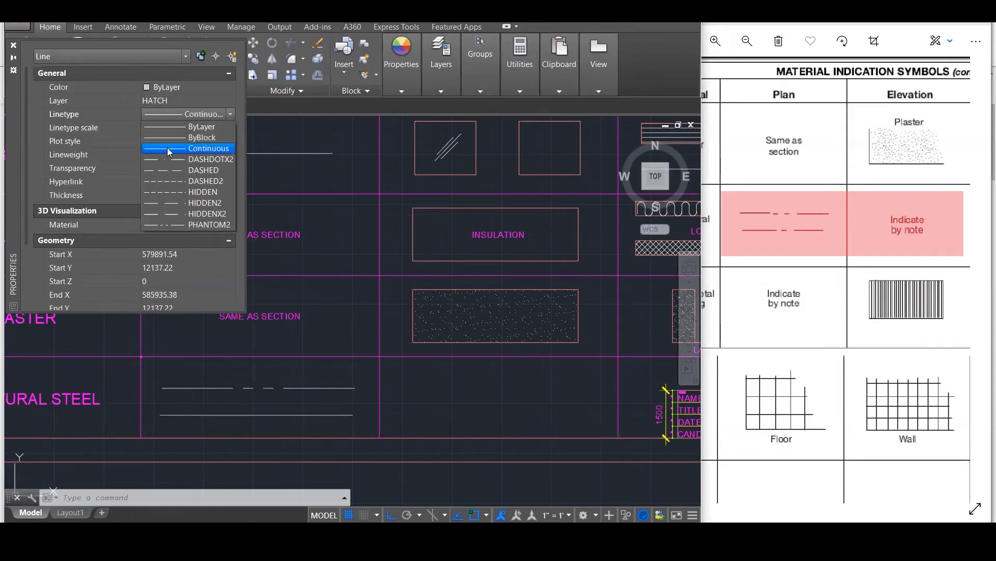
click(197, 170)
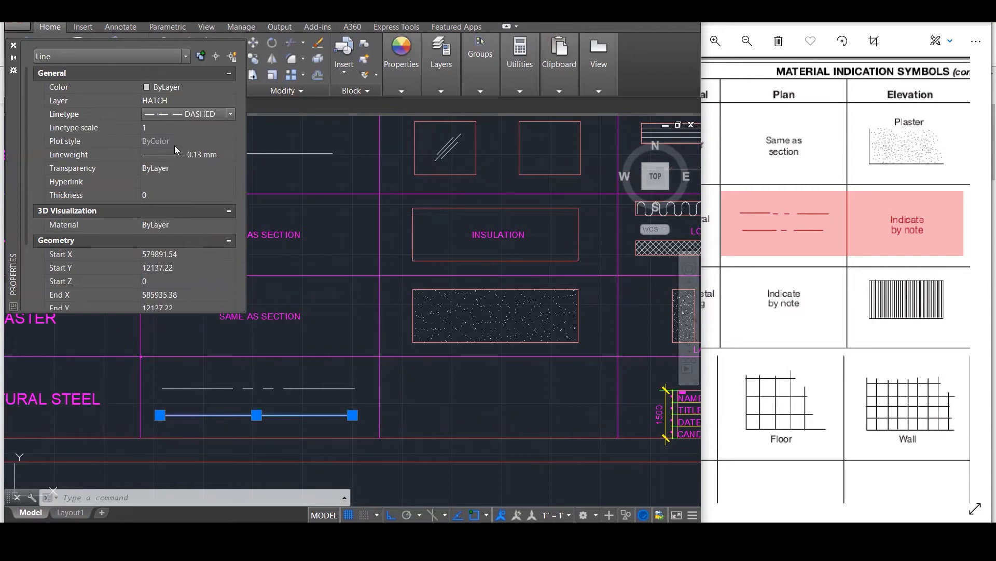
click(165, 128)
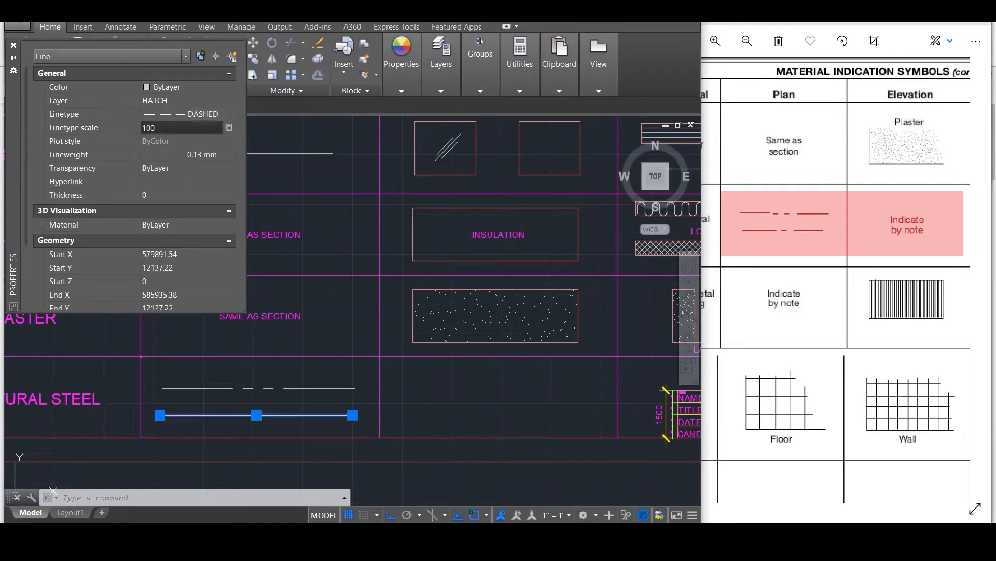
key(Return)
click(165, 130)
text(1000)
key(Return)
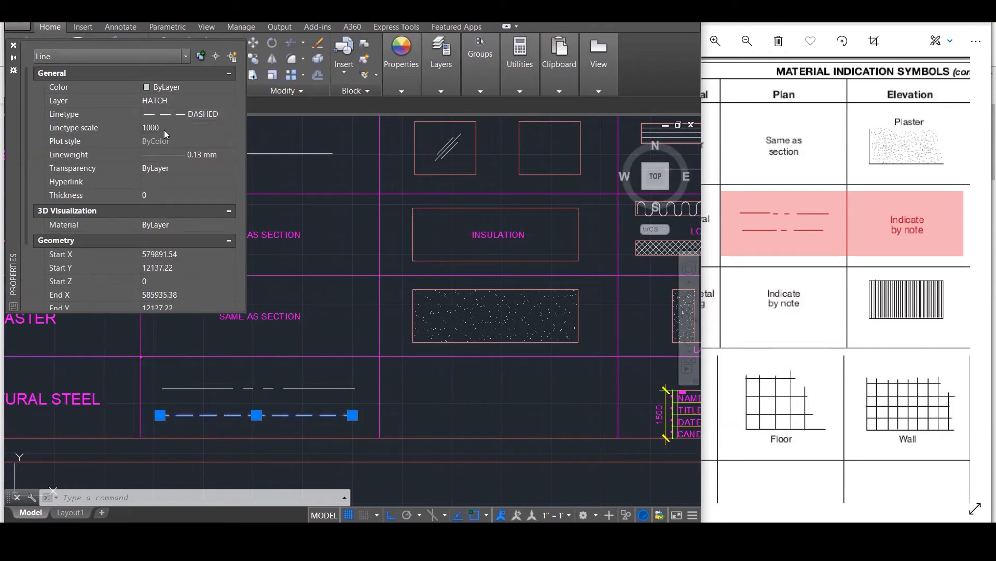
Change the lower structural steel plan line to the HIDDEN2 linetype, trying a linetype scale of 500 before setting it to 1000.
click(182, 115)
click(183, 116)
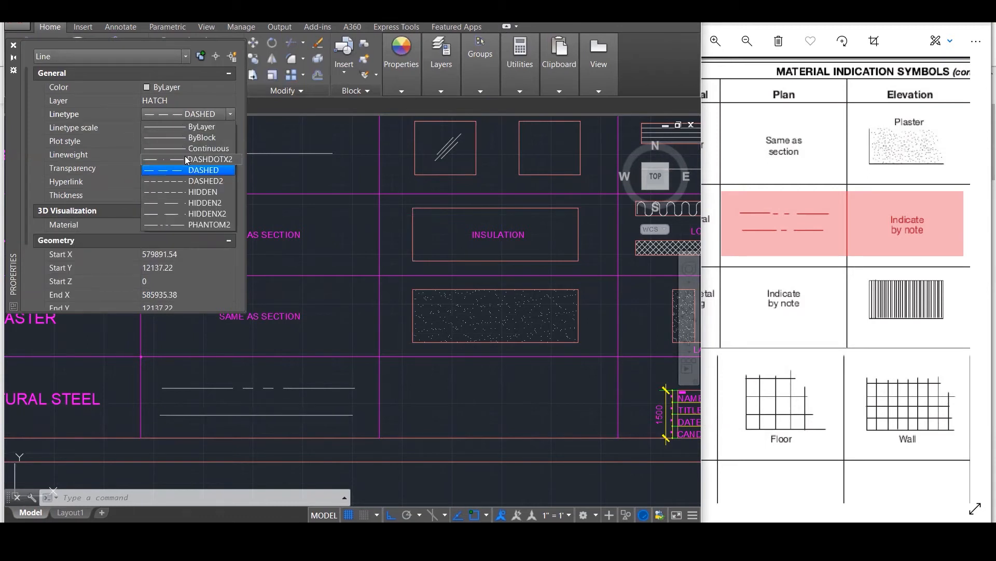
click(203, 202)
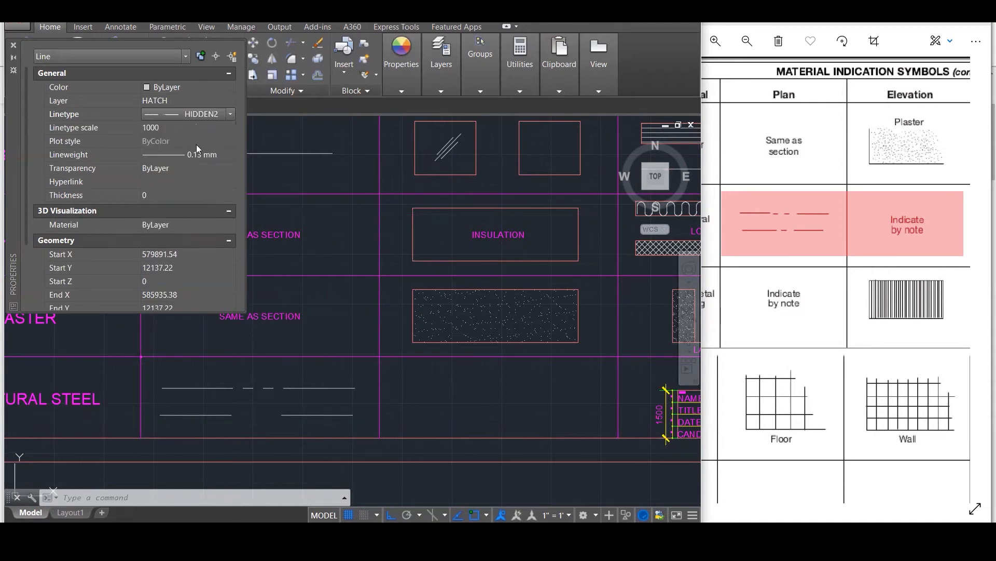
click(186, 128)
text(5)
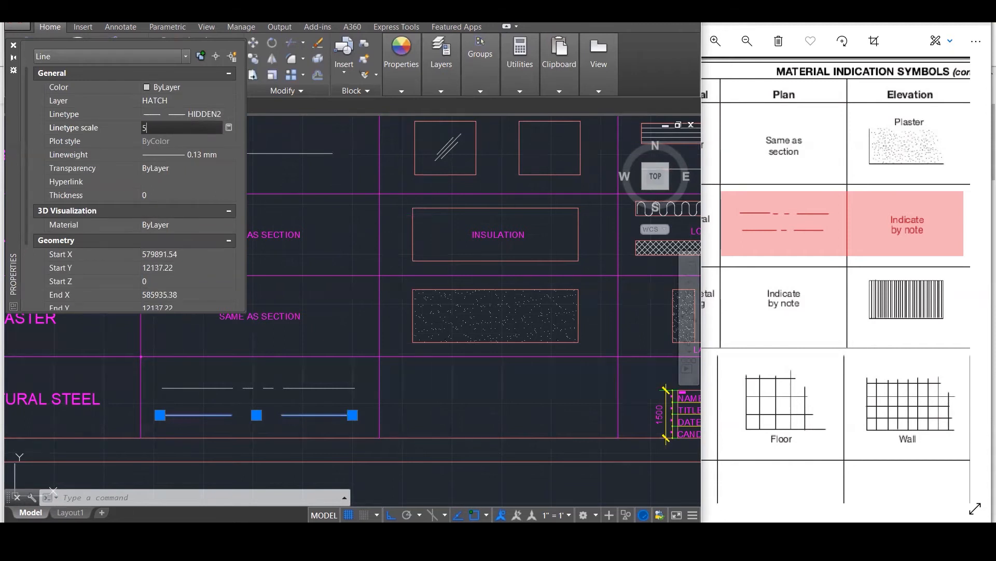
key(Return)
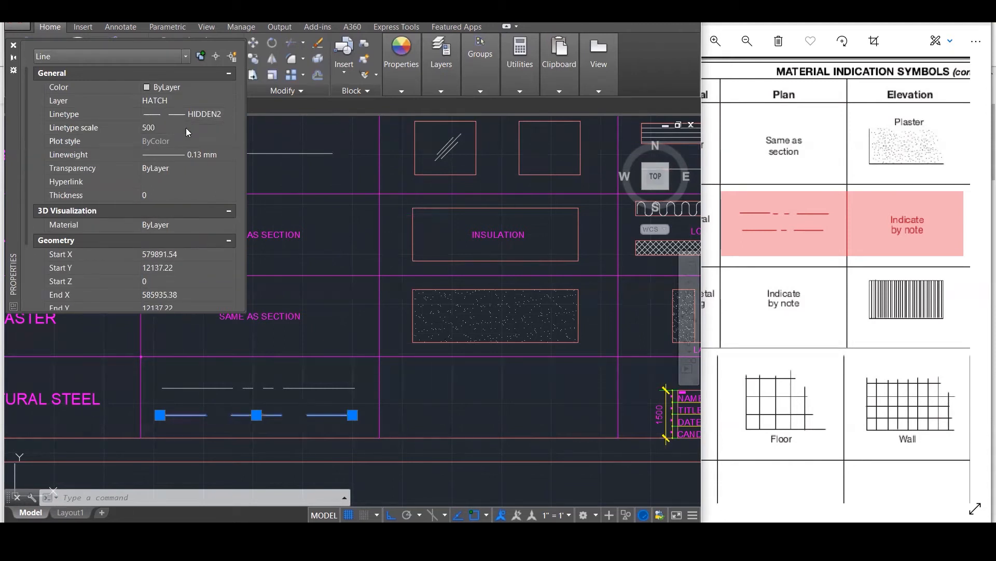
click(186, 128)
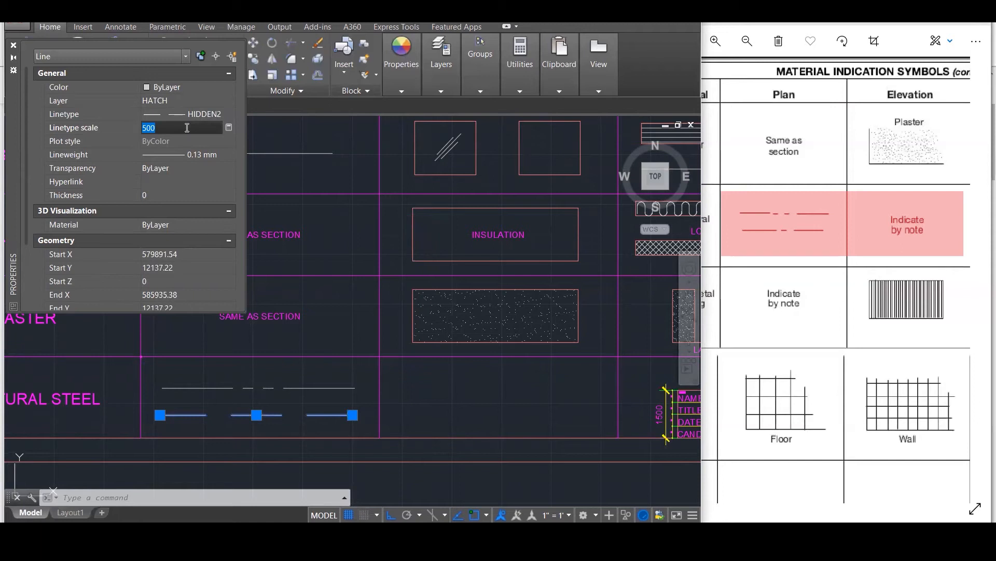
text(1000)
key(Return)
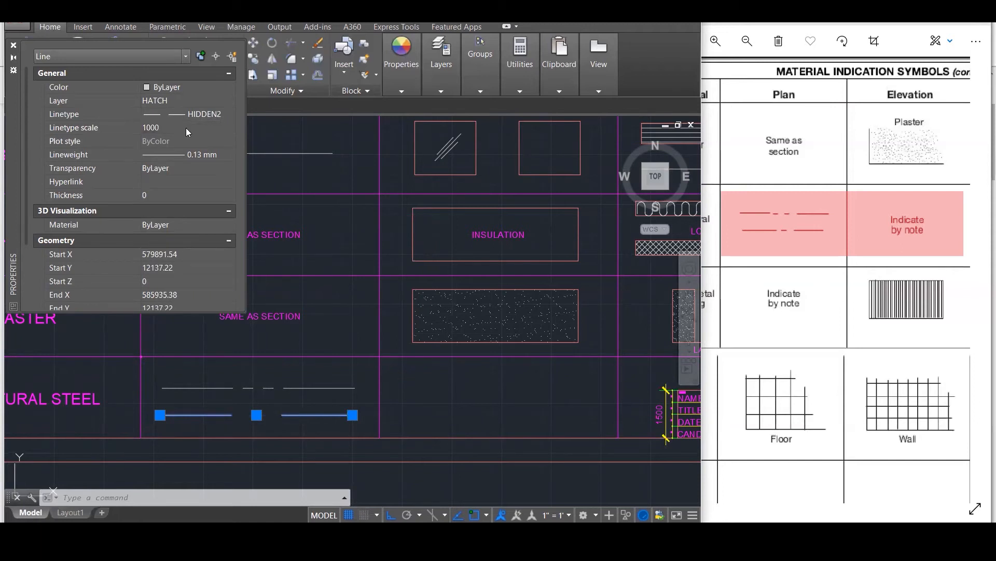
click(186, 127)
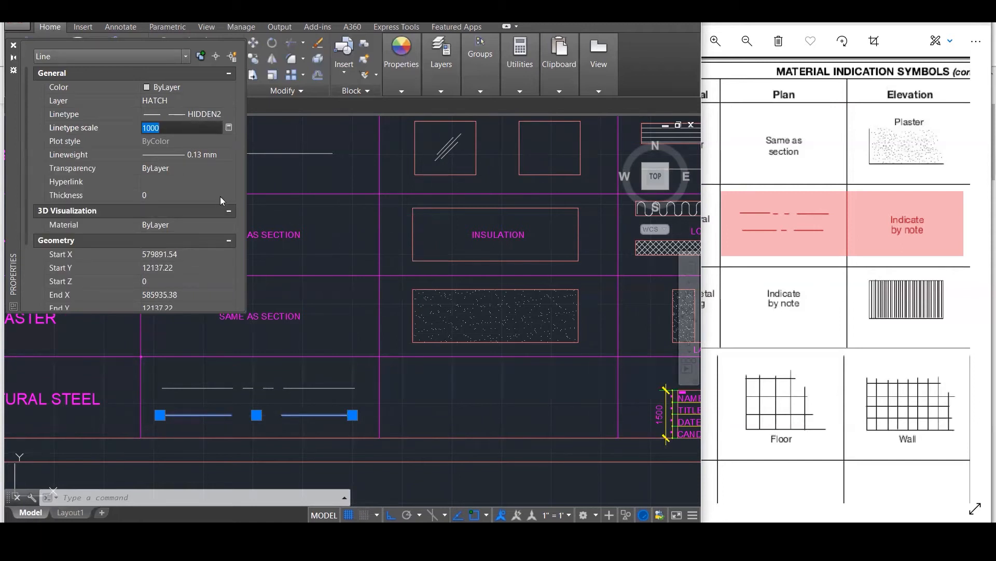
key(Escape)
Bring the reference chart's elevation and section columns into view, and copy the NONE elevation note into the structural steel row's elevation cell.
scroll(338, 238, down, 1)
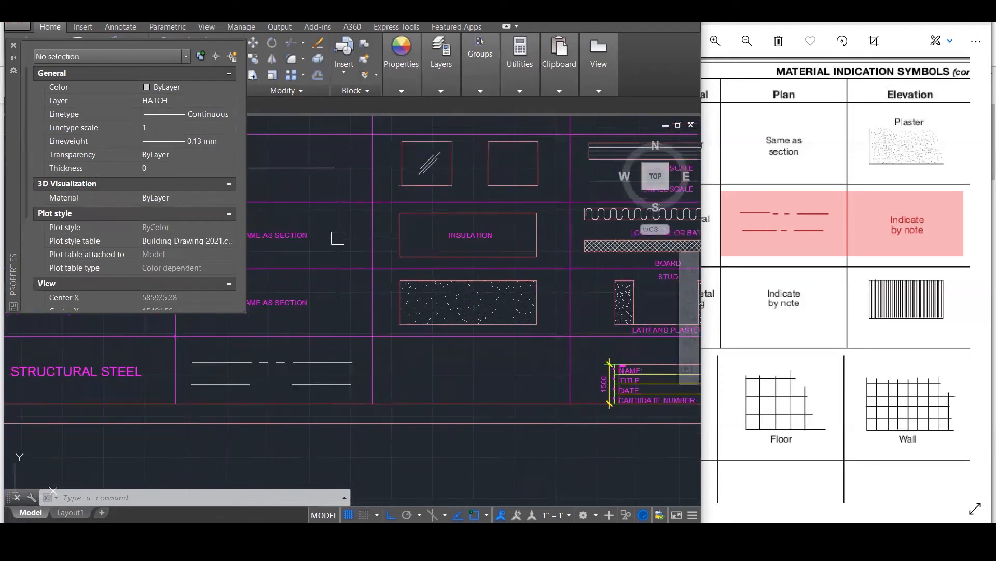
scroll(351, 254, down, 1)
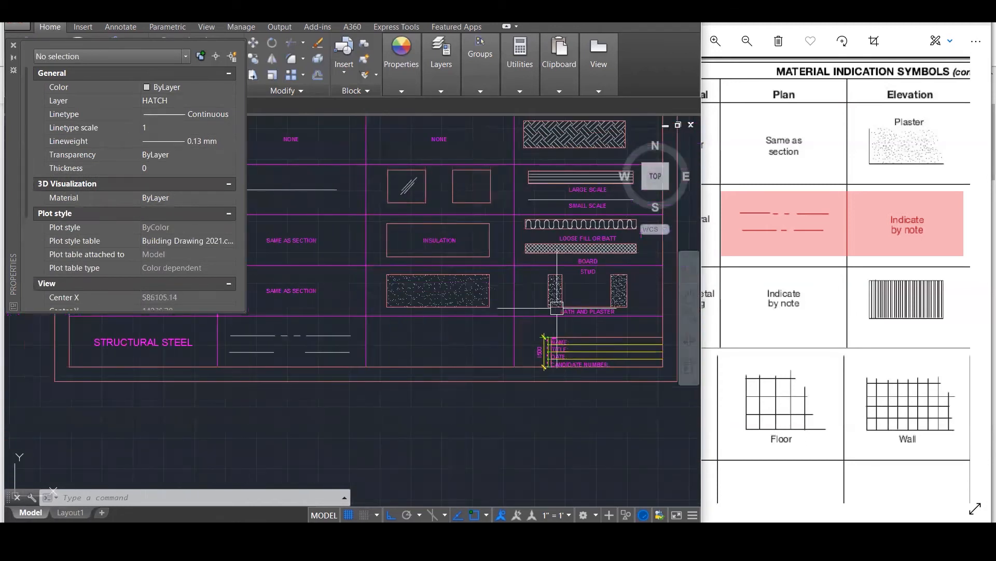
click(925, 231)
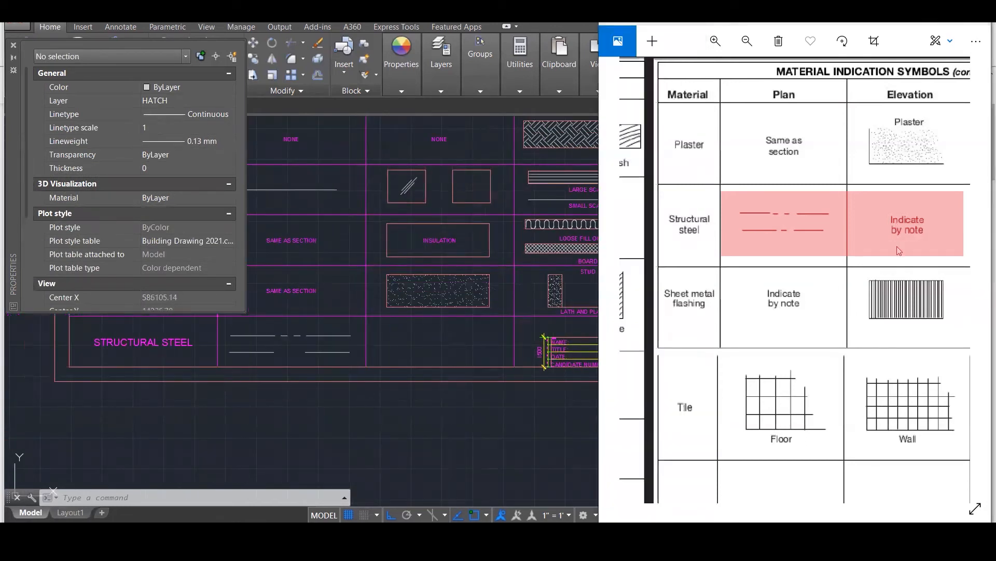
drag(903, 246, 733, 268)
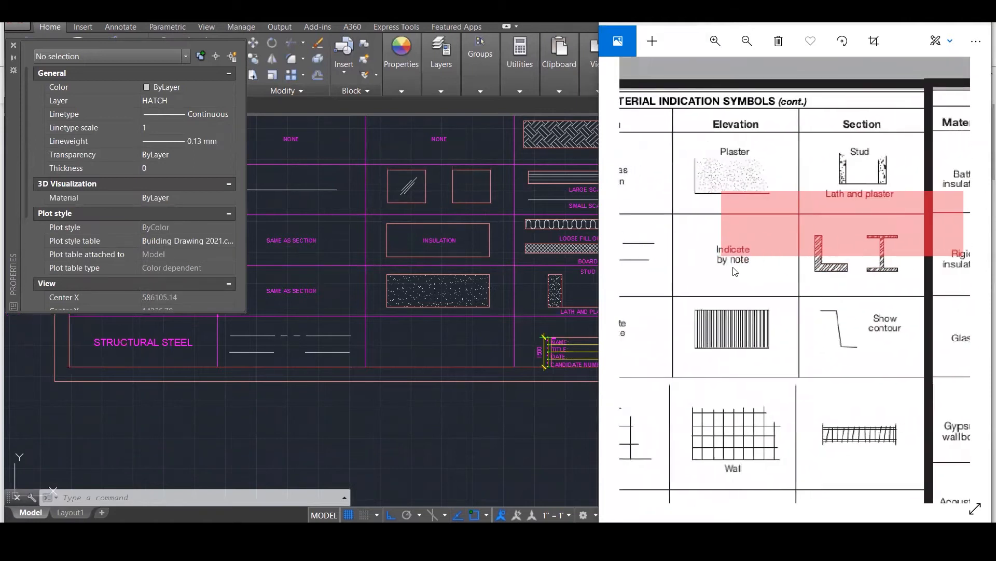
click(460, 152)
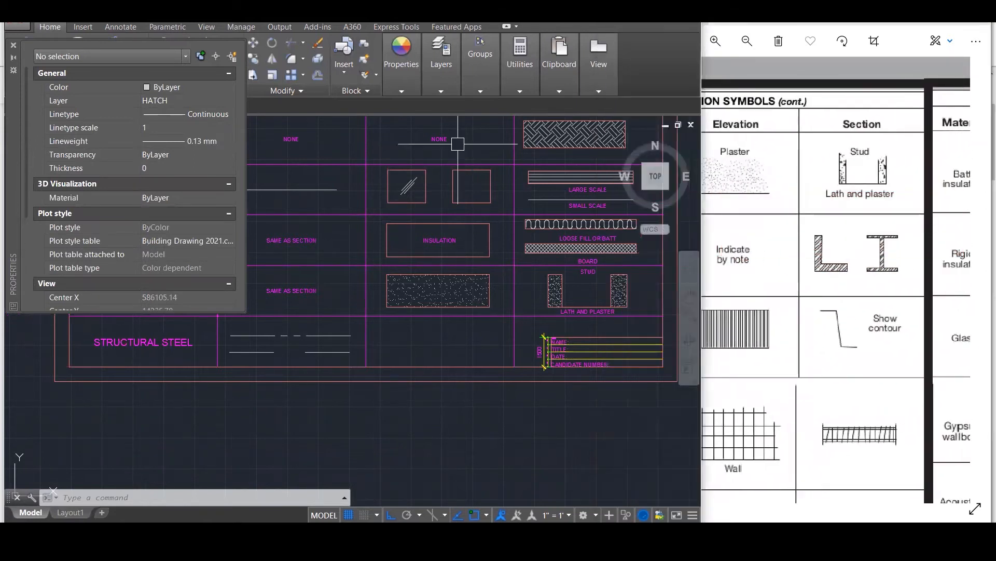
click(441, 139)
text(co)
key(Return)
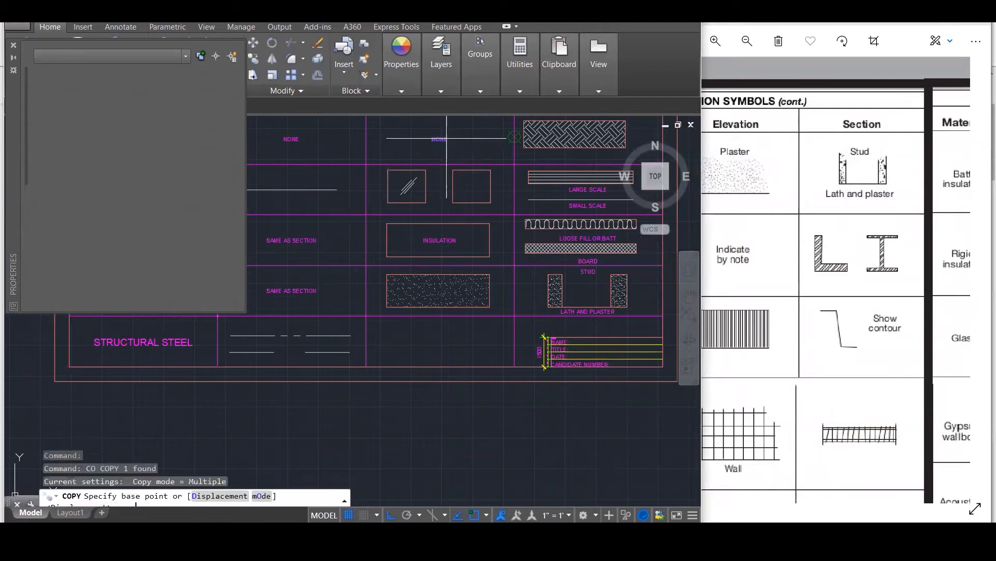
click(515, 164)
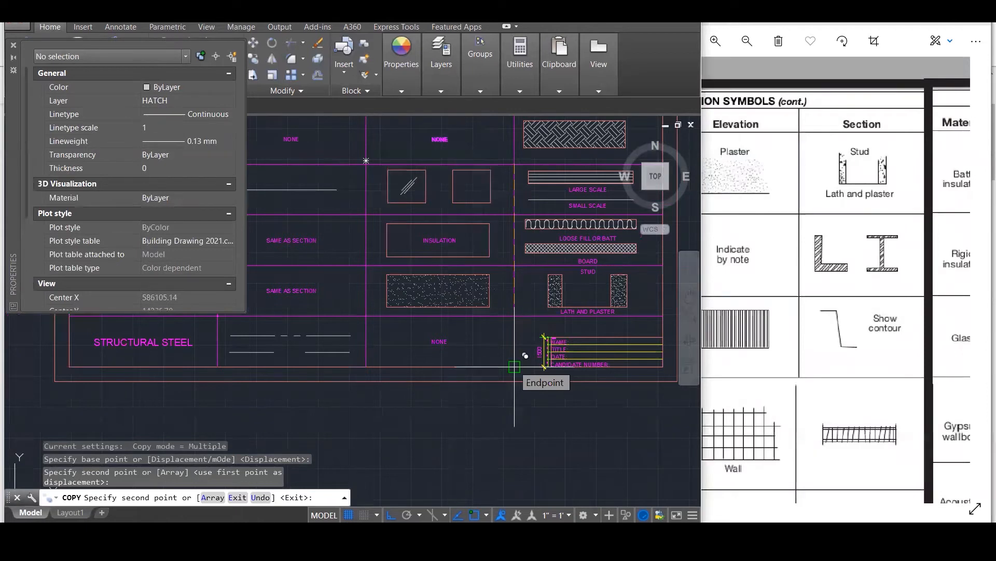
click(515, 367)
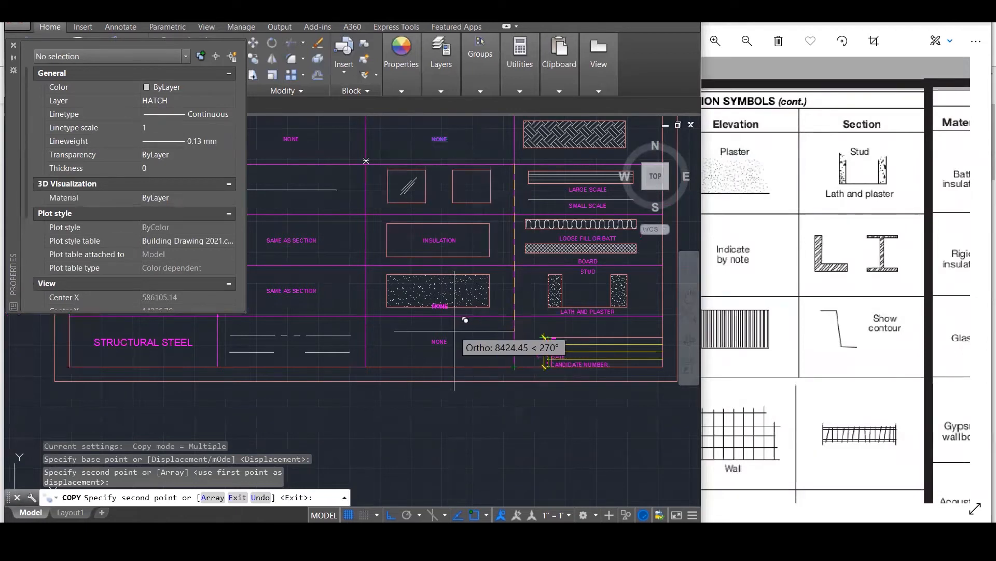
key(Return)
Change the copied note in the structural steel elevation cell to INDICATE BY NOTE.
double_click(440, 341)
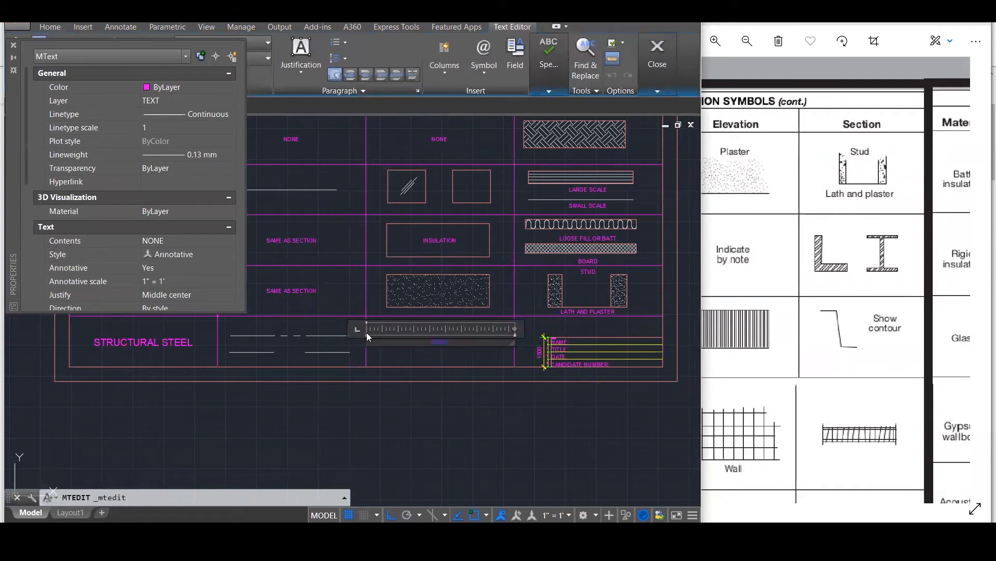
text(INDICATE BY NOTE)
key(Escape)
key(Escape)
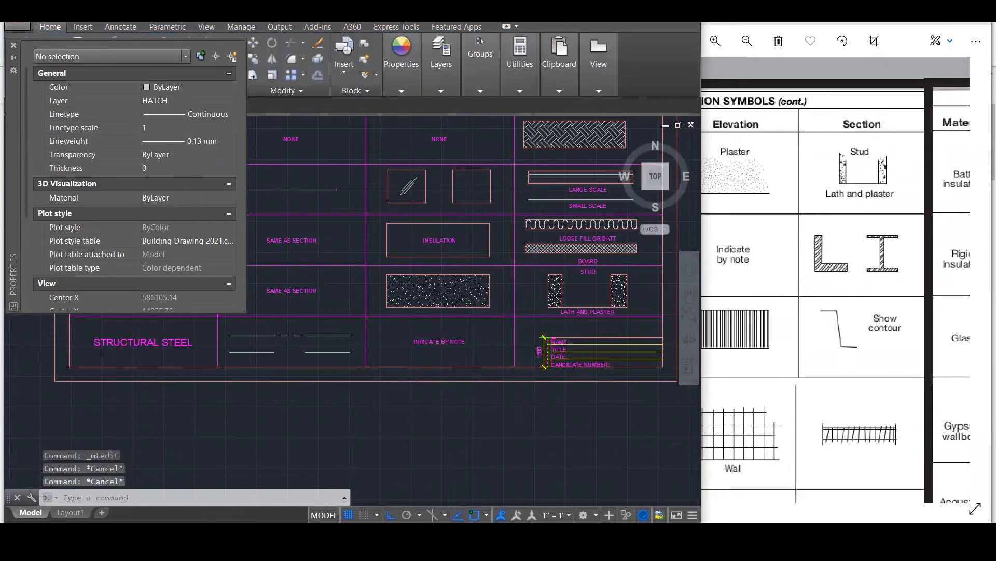
Delete the title block with its name, title, date and candidate number fields and the 1500 dimension from the structural steel section cell.
scroll(493, 353, up, 2)
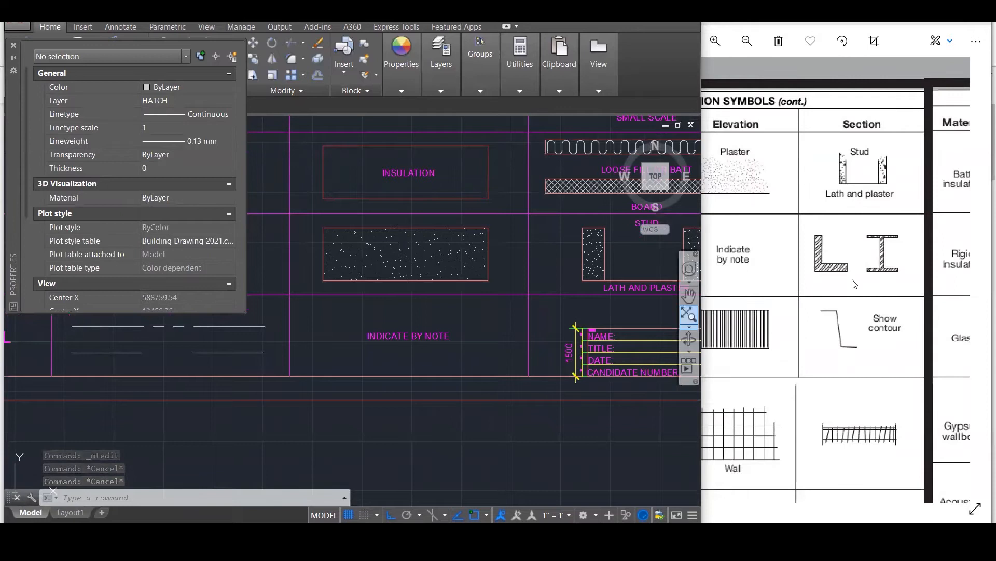
scroll(431, 377, down, 4)
scroll(622, 373, up, 5)
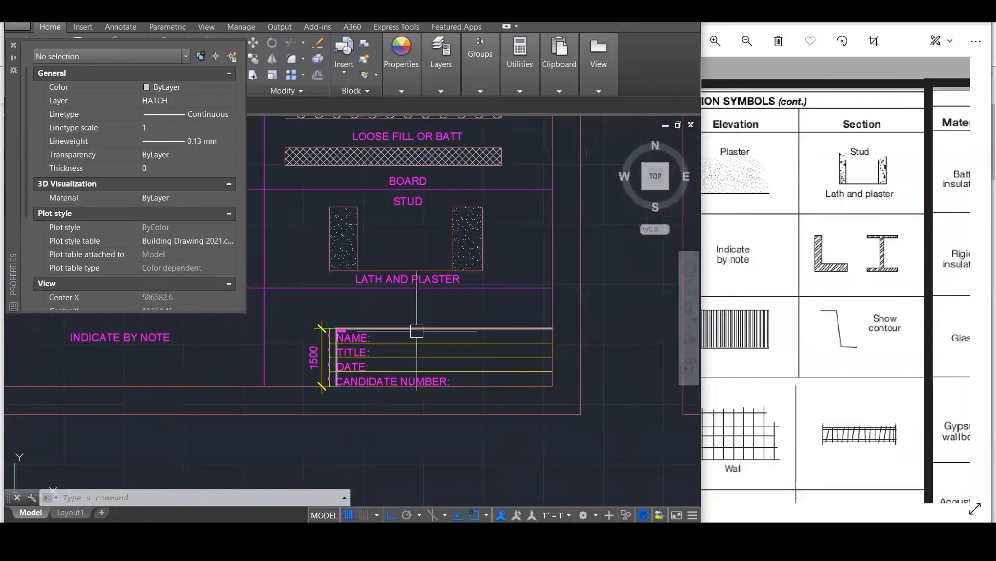
click(296, 313)
click(575, 405)
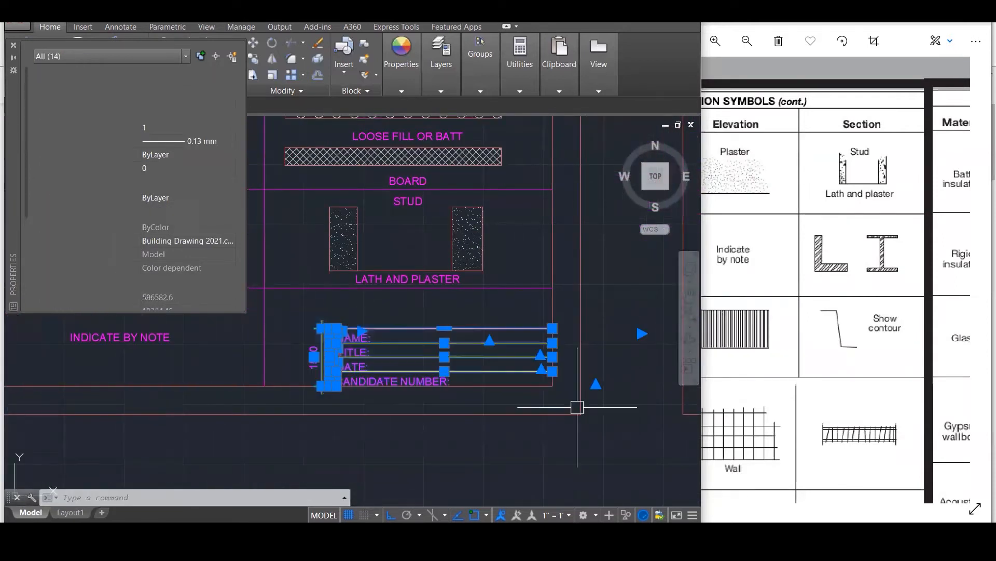
key(Delete)
key(Escape)
key(Escape)
key(Escape)
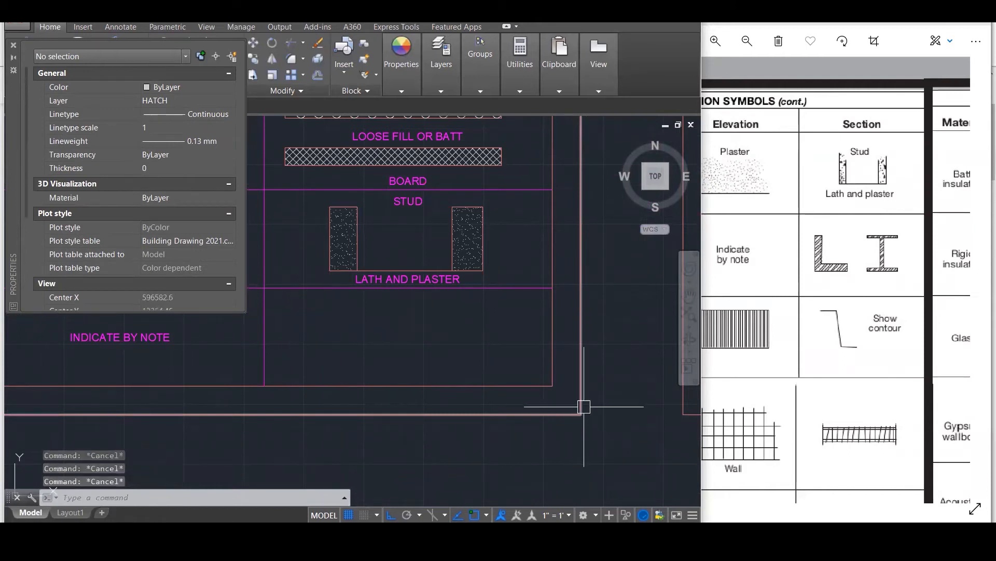
Following the reference chart, draw the L-shaped steel angle outline with connected lines in the structural steel row's section cell.
text(l)
key(Return)
click(322, 302)
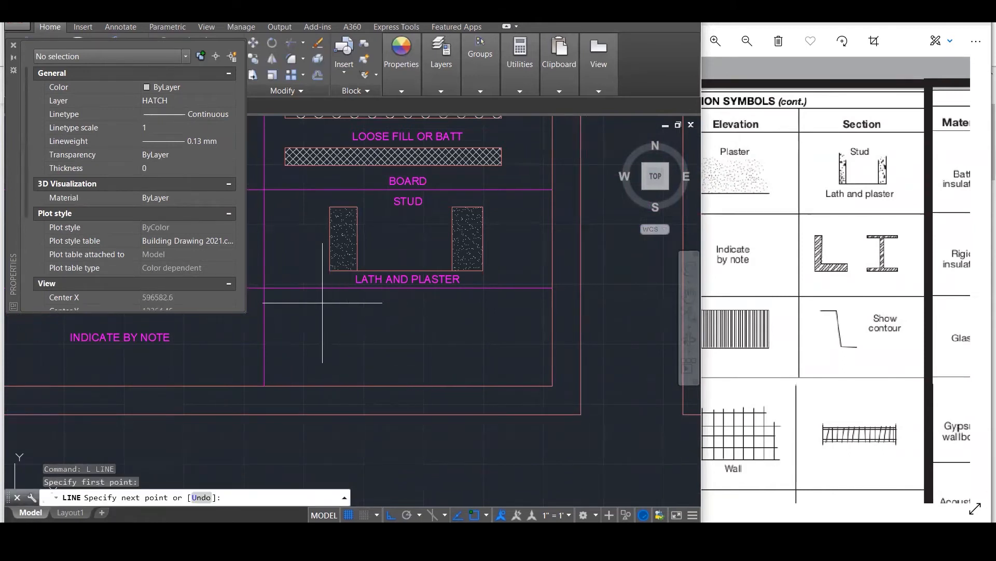
click(323, 359)
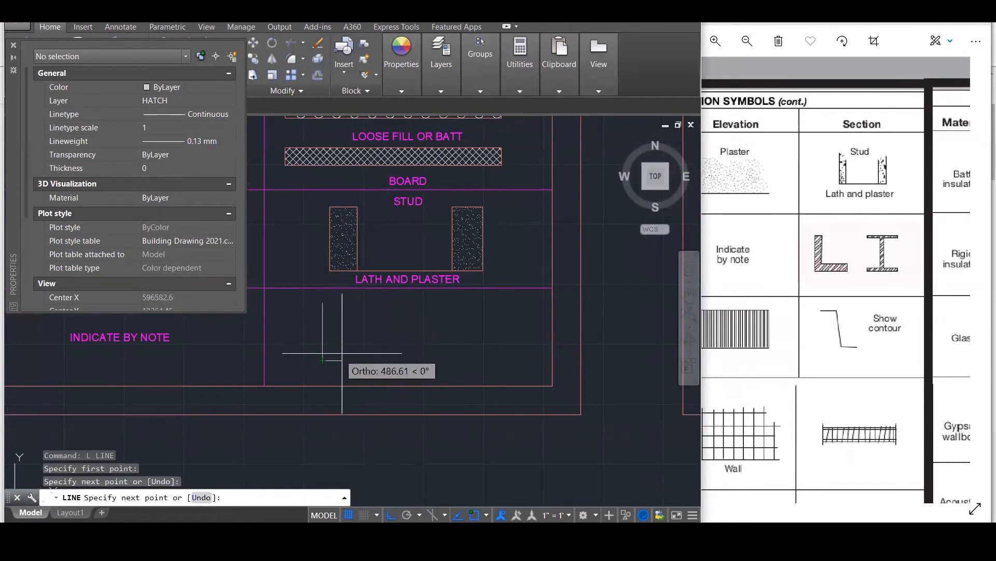
click(375, 346)
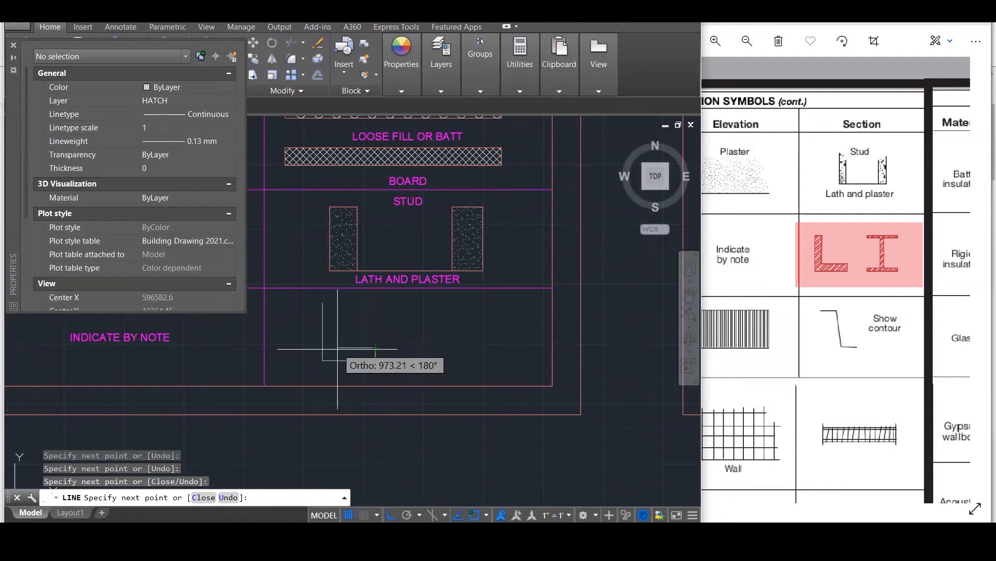
click(333, 349)
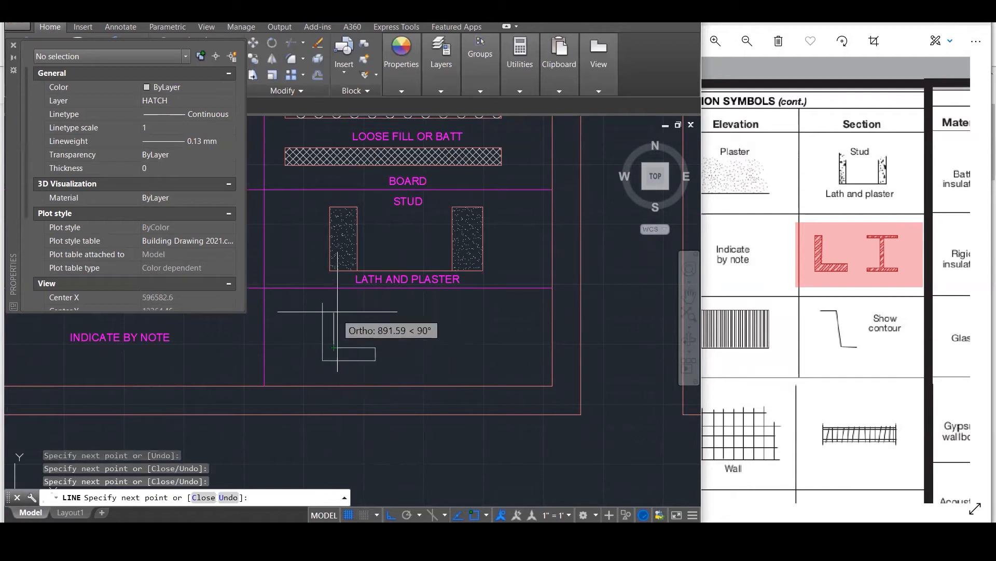
click(334, 303)
click(315, 302)
key(Escape)
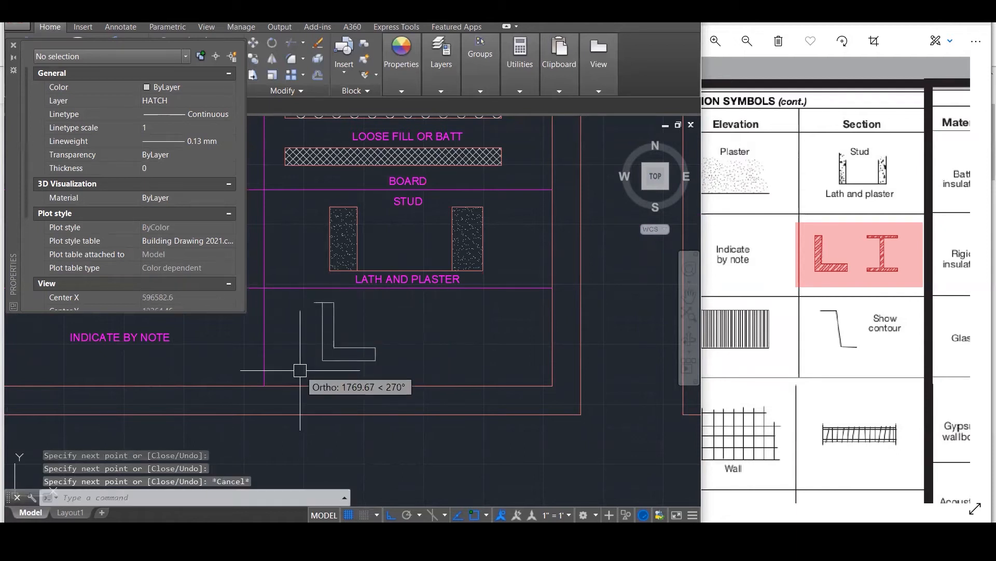
Clean up the upper-left corner of the L-shaped outline with a zero-radius Fillet between its outer vertical and top lines.
text(f)
key(Return)
click(323, 317)
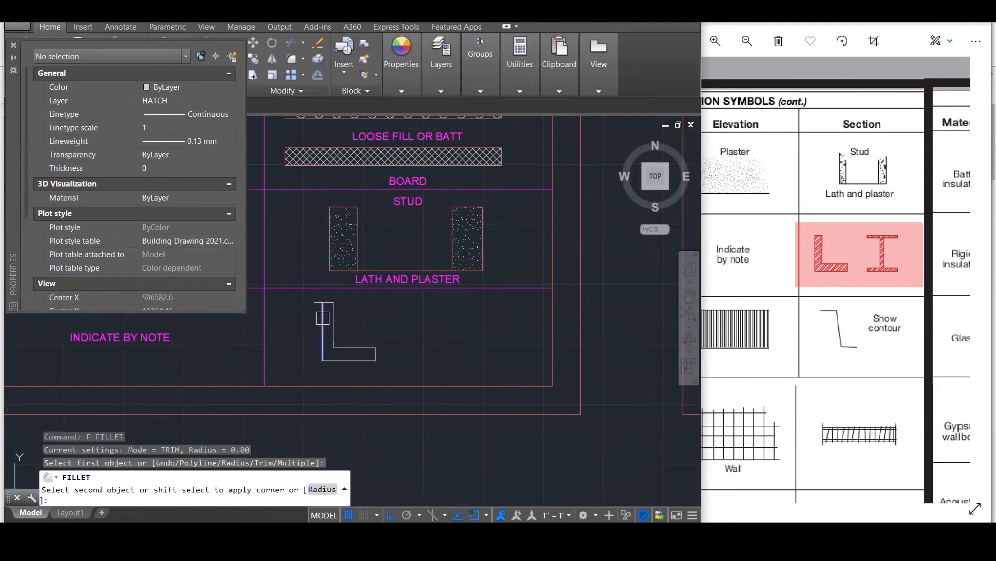
scroll(322, 317, up, 3)
key(Escape)
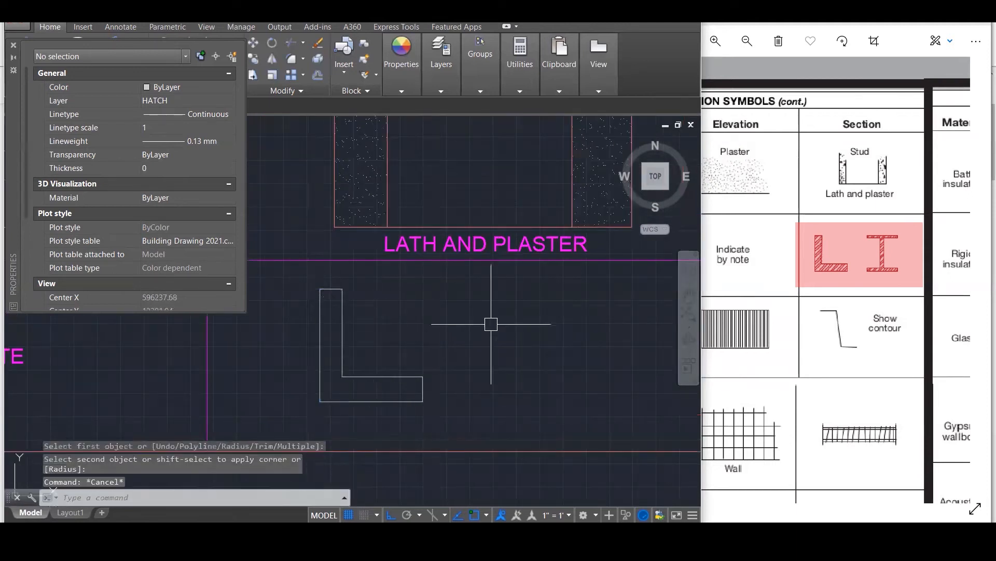
Draw two horizontal lines extending right from the L-shaped outline's bottom and top edges as the I-beam's outer flange lines.
scroll(491, 324, down, 3)
text(l)
key(Return)
click(454, 366)
click(648, 365)
key(Return)
key(Return)
click(402, 308)
click(620, 318)
key(Escape)
Draw a vertical line across both horizontal lines for the right side of the I-beam's web.
key(Return)
scroll(597, 317, up, 2)
click(549, 303)
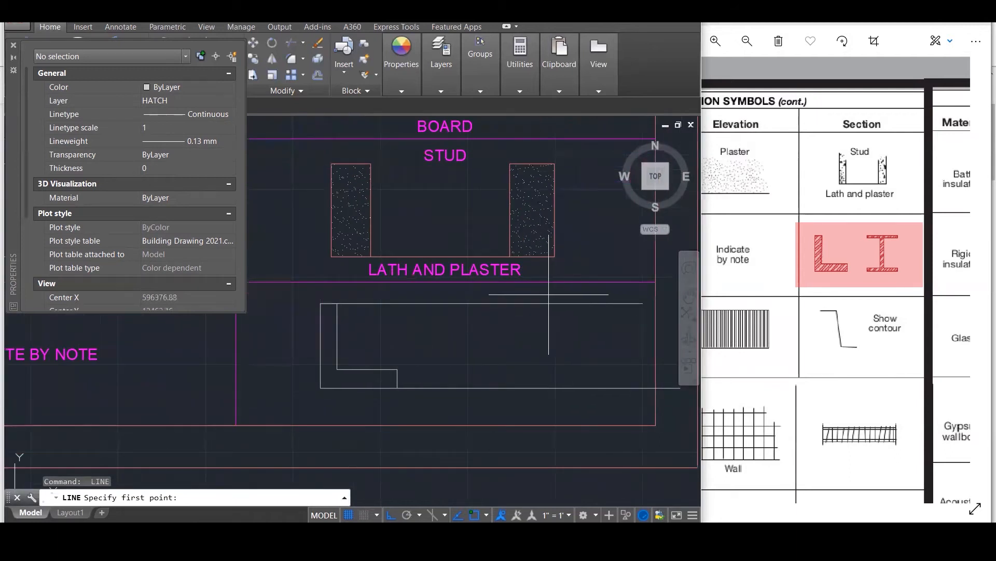
click(543, 415)
key(Return)
Draw vertical lines to the right and left of the web line for the I-beam's two flange ends.
key(Return)
click(597, 293)
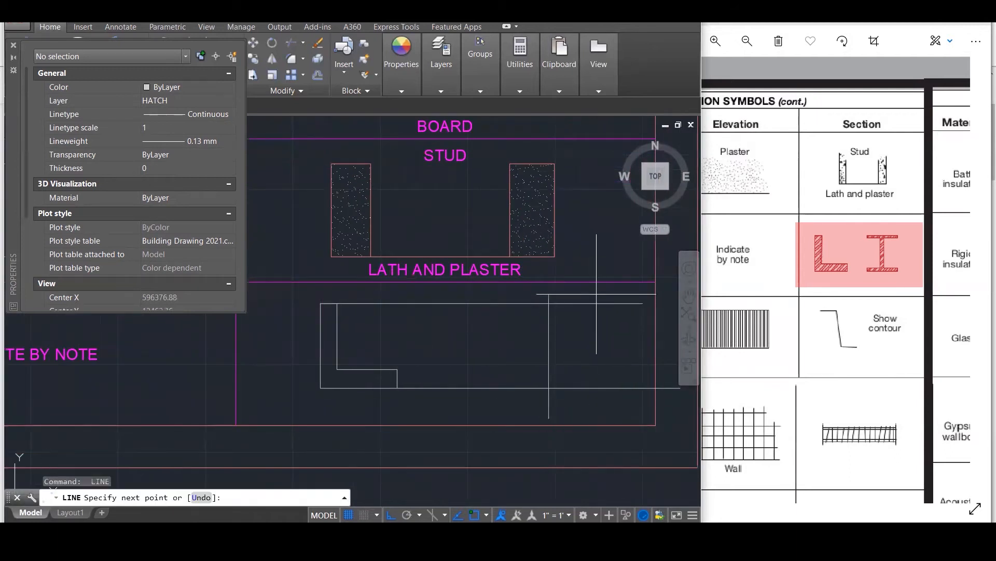
click(598, 319)
click(597, 384)
key(Return)
key(Return)
click(491, 303)
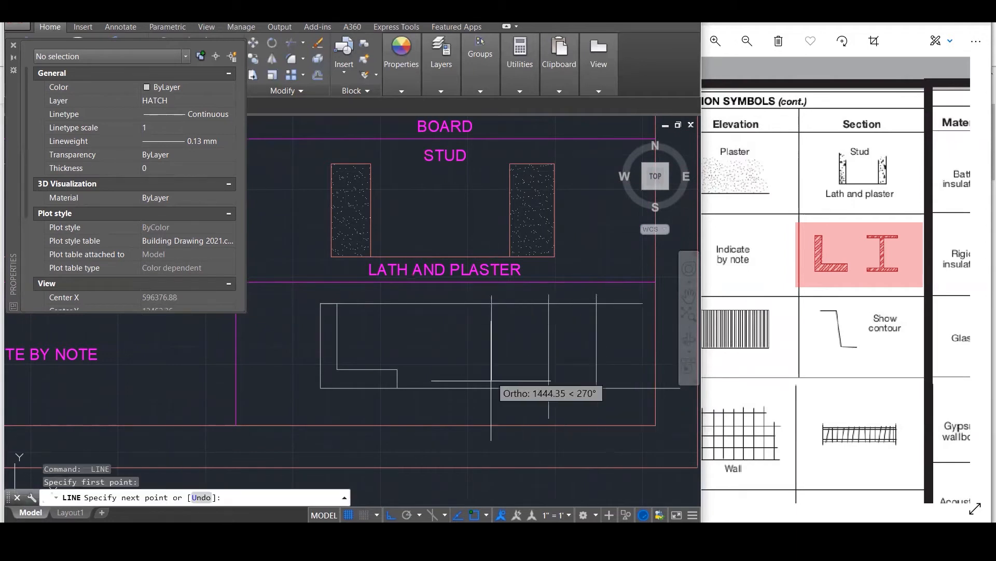
click(491, 407)
key(Return)
Draw two horizontal lines just inside the outer ones as the inner edges of the I-beam's upper and lower flanges.
key(Return)
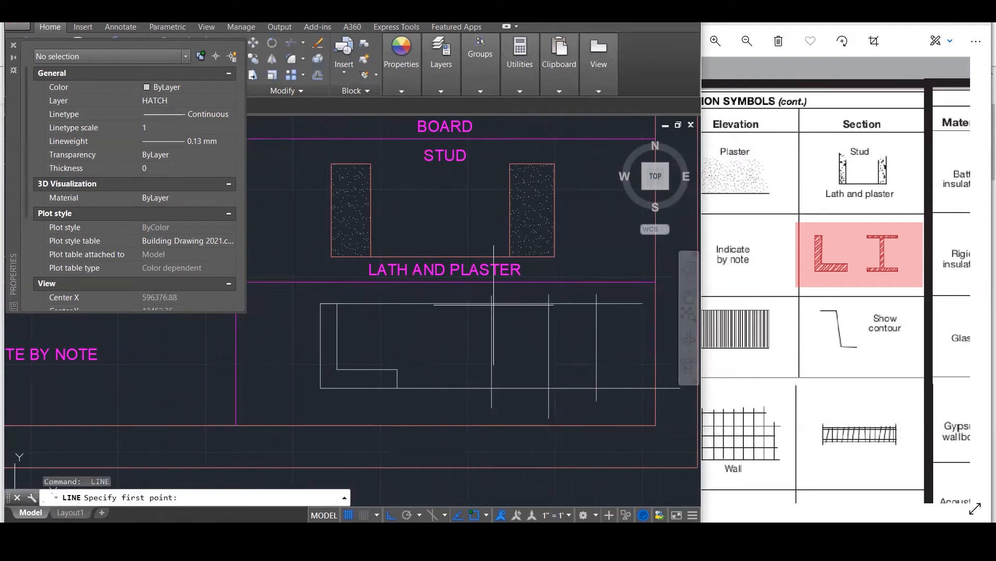
click(481, 314)
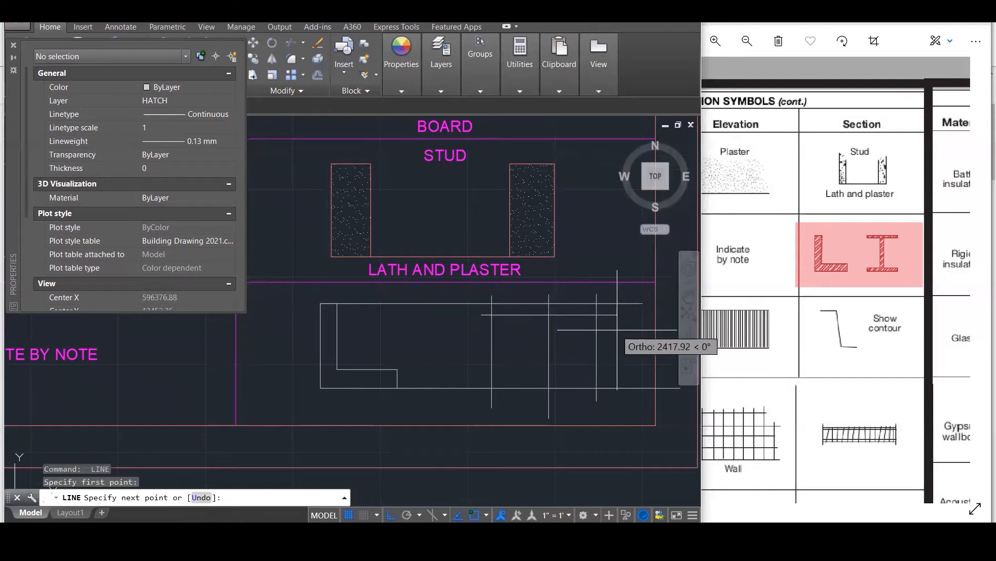
click(618, 327)
key(Return)
key(Return)
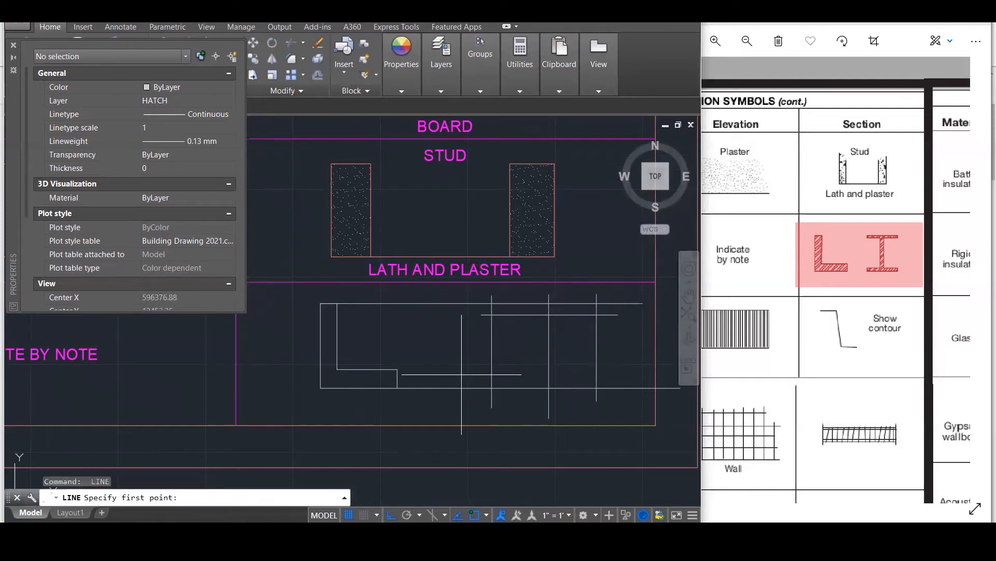
click(461, 373)
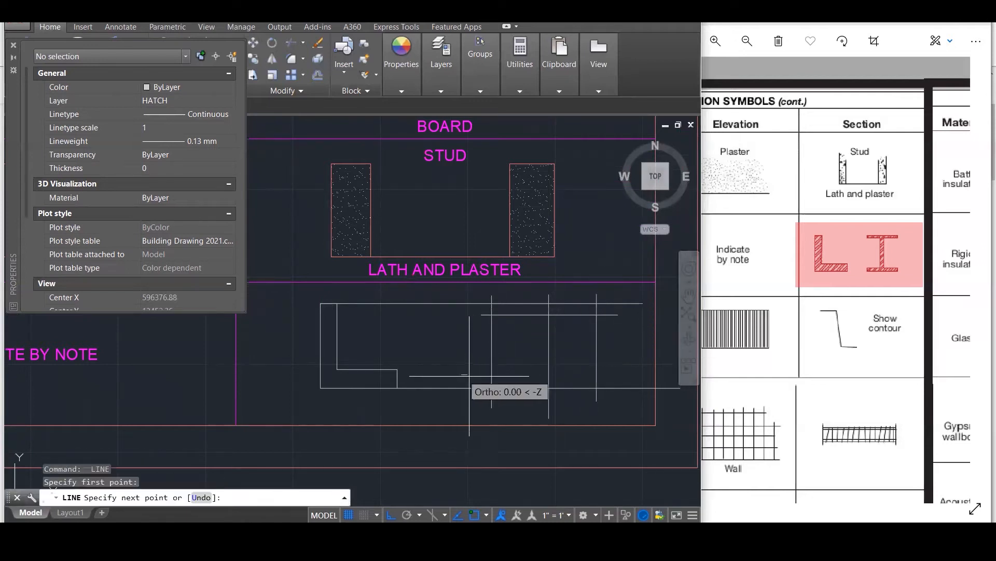
click(615, 374)
key(Return)
Draw a second vertical line just left of the first web line for the web's left side.
key(Return)
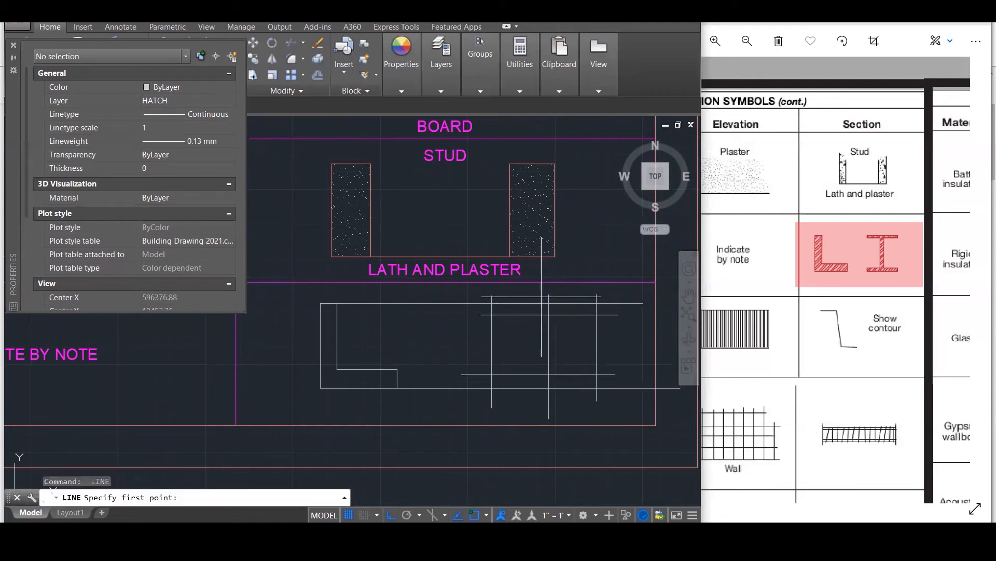
click(534, 299)
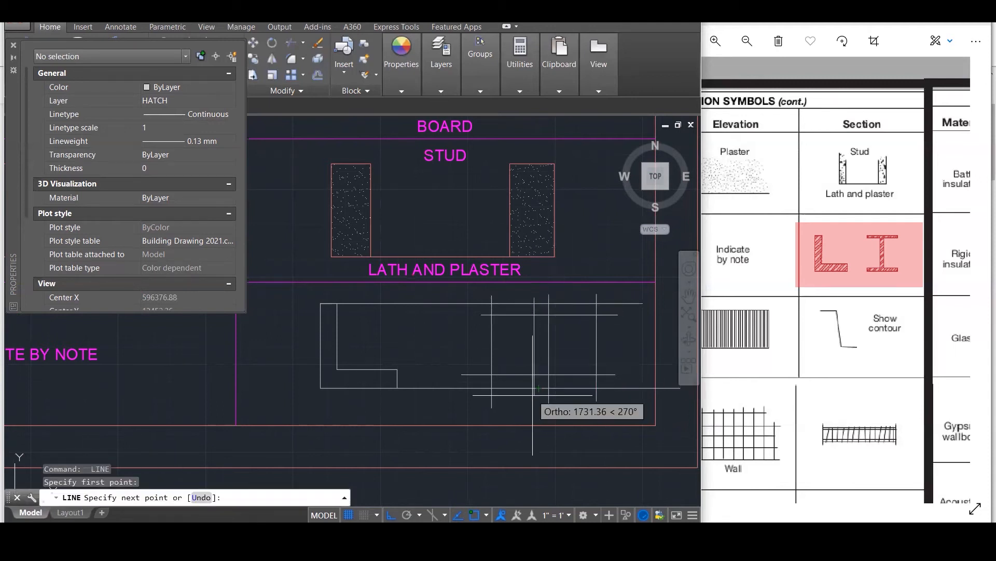
key(Escape)
With the I-beam lines as cutting edges, trim the overhangs left of its flanges and the left vertical line between the flanges.
text(T)
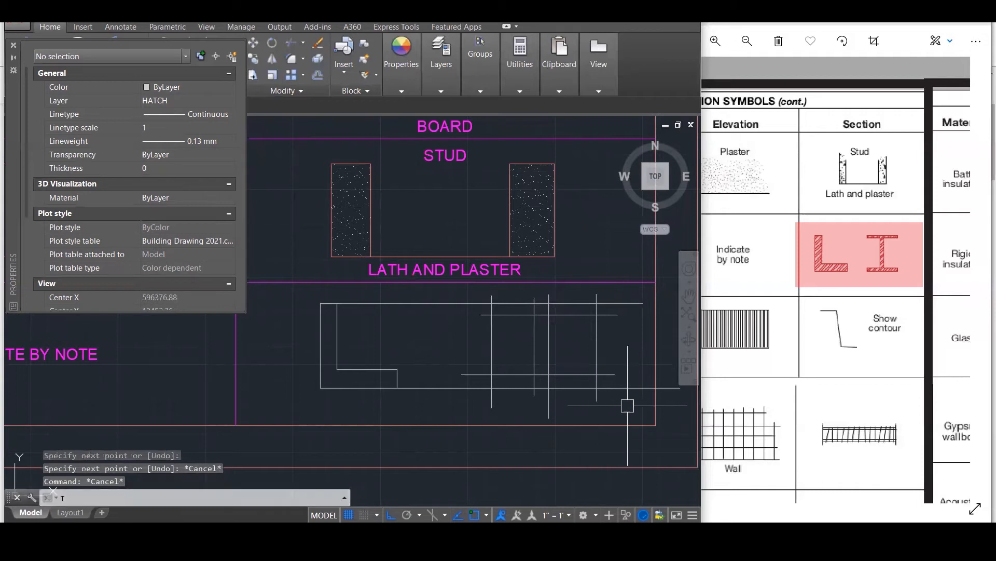
text(R)
key(Return)
click(629, 410)
click(462, 301)
key(Return)
click(477, 314)
click(474, 307)
click(492, 295)
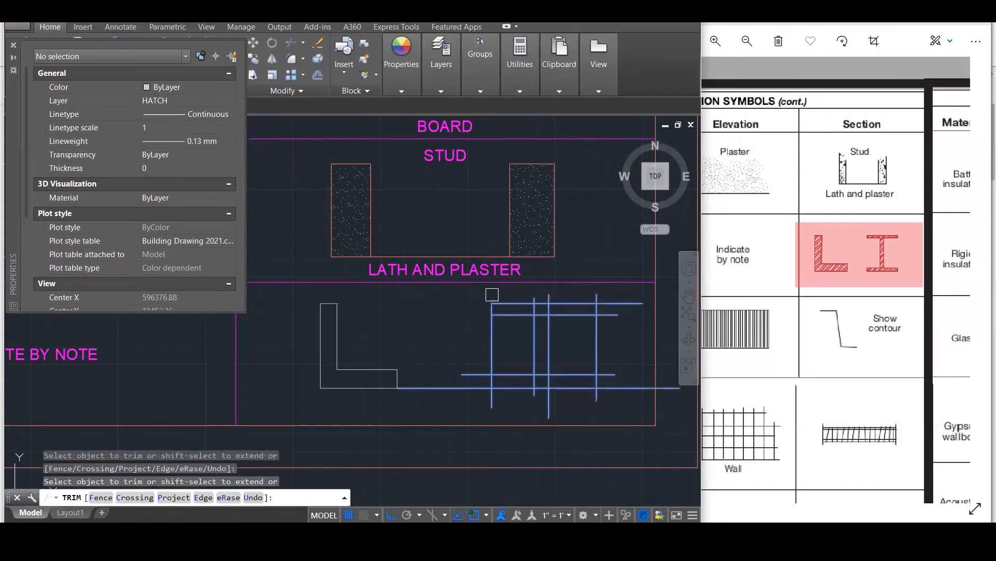
click(491, 332)
click(482, 373)
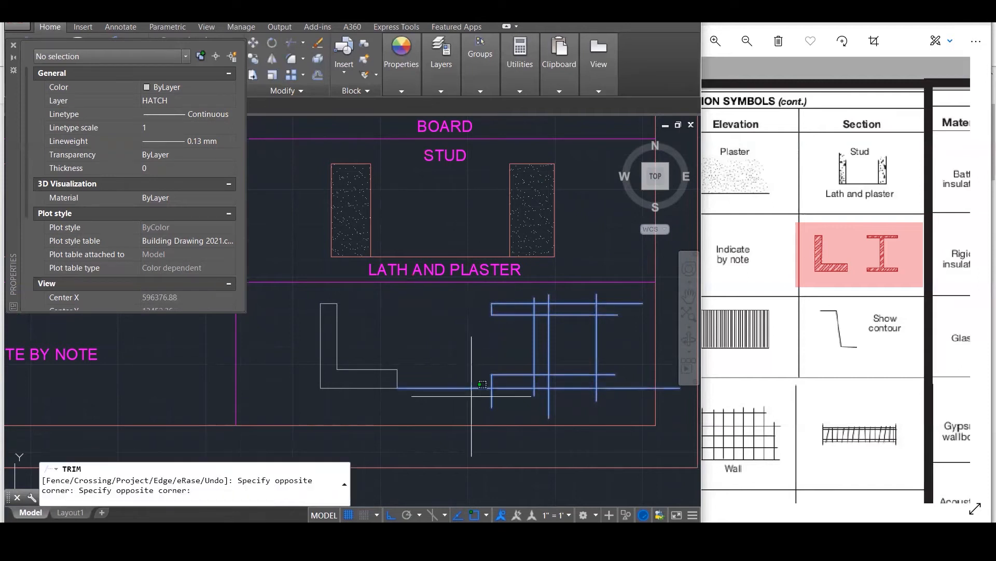
Trim the vertical stubs below the lower flange and the line overhangs beyond the right flange ends.
click(628, 387)
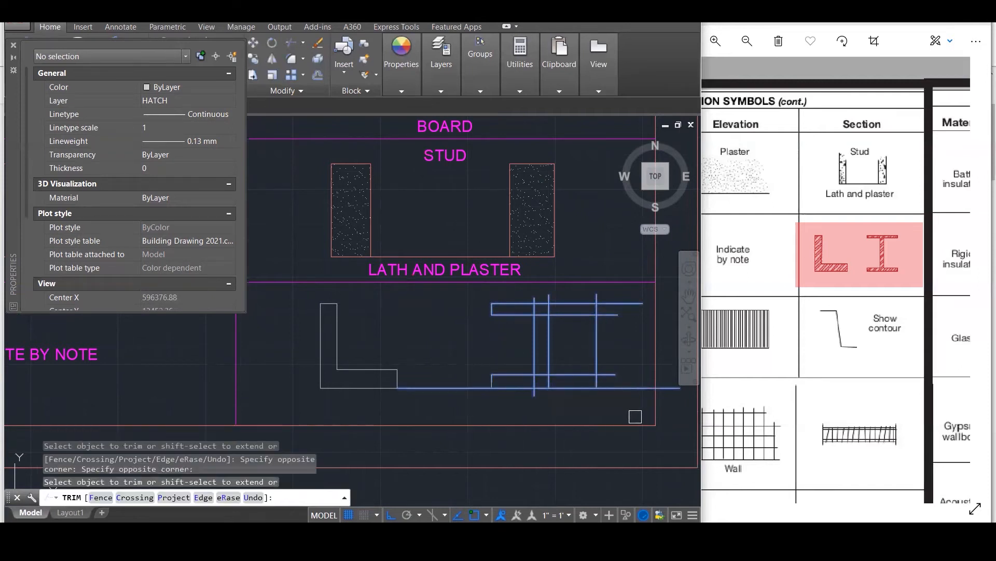
click(612, 380)
click(614, 315)
click(615, 304)
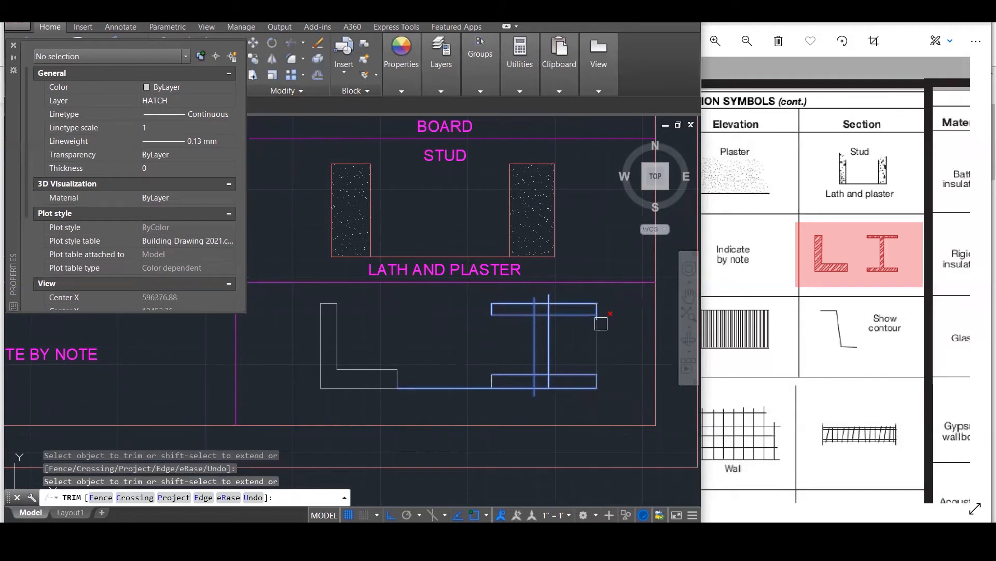
Trim the web lines above and within the upper flange, and open its inner edge between the web lines.
scroll(571, 342, up, 3)
click(548, 297)
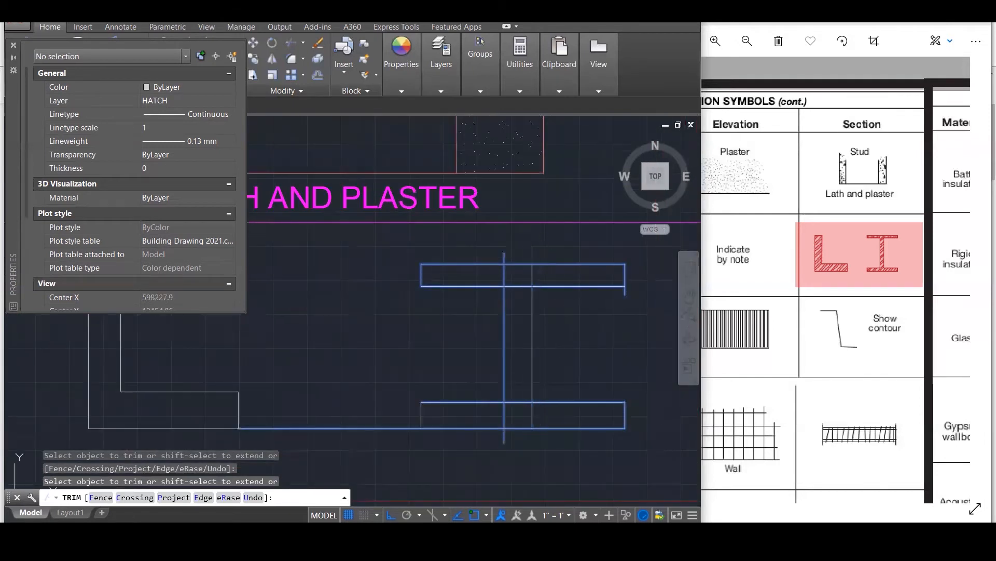
click(507, 253)
click(556, 277)
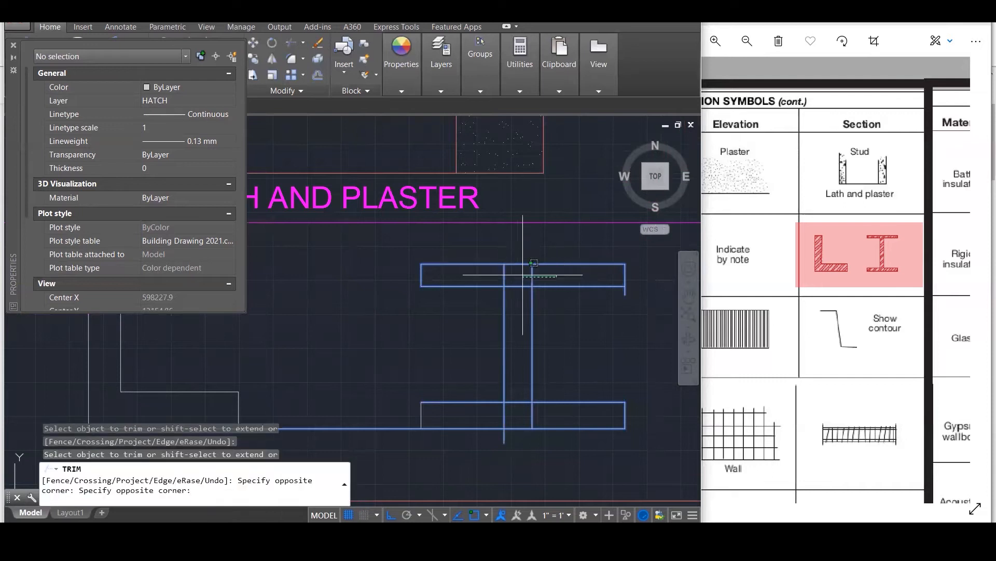
click(487, 273)
click(517, 281)
Trim the lower flange's inner edge and the web lines within that flange, plus the stub below the upper flange's right end.
click(523, 400)
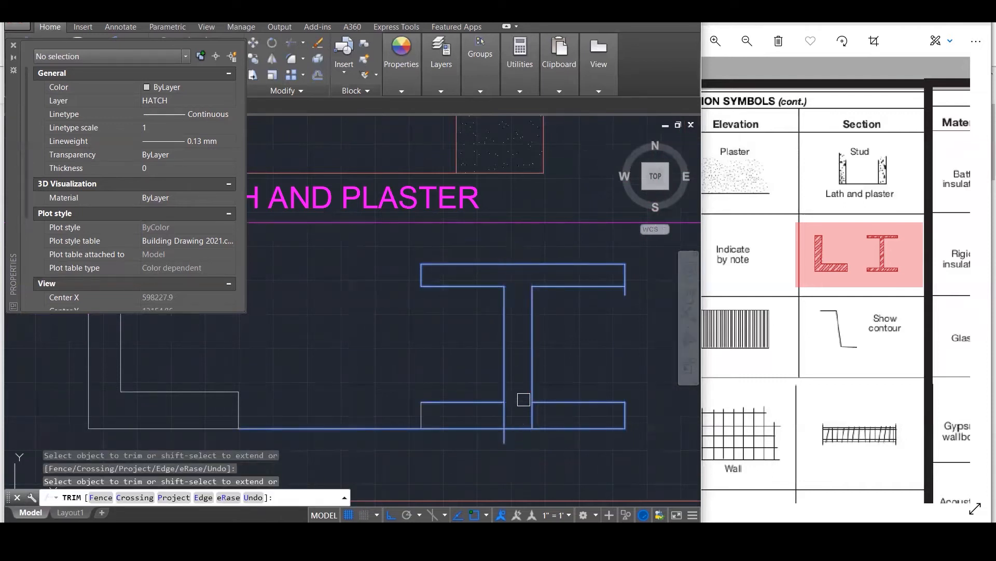
click(509, 421)
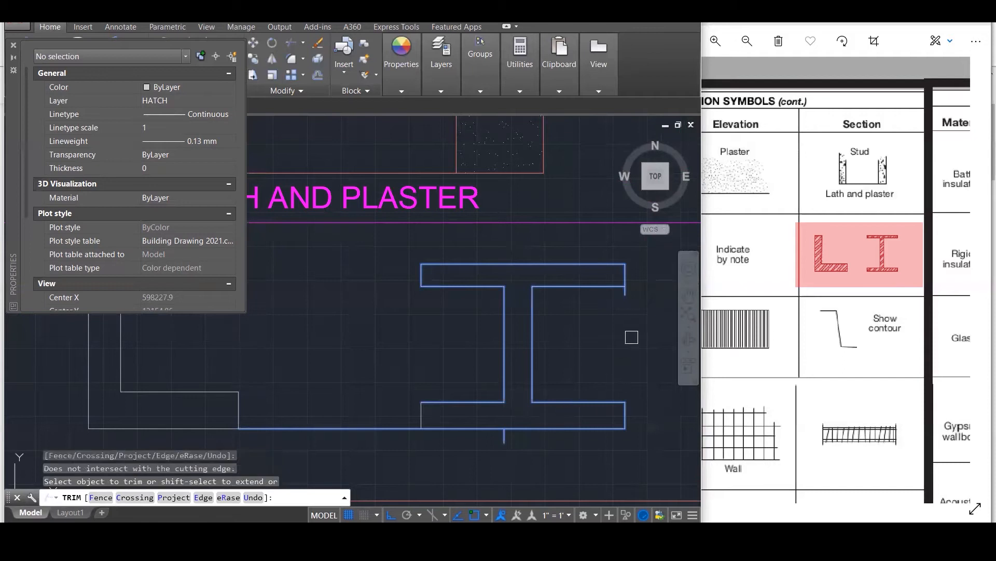
click(630, 297)
scroll(522, 414, down, 3)
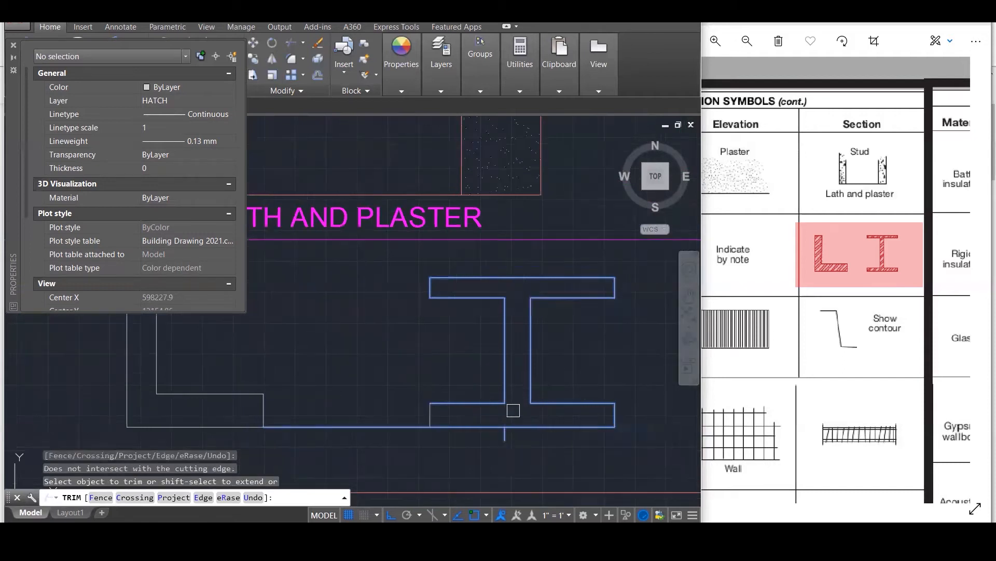
Leave the Trim command and erase the leftover line stub below the I-section's bottom flange.
key(Escape)
scroll(511, 423, up, 2)
click(508, 428)
key(Delete)
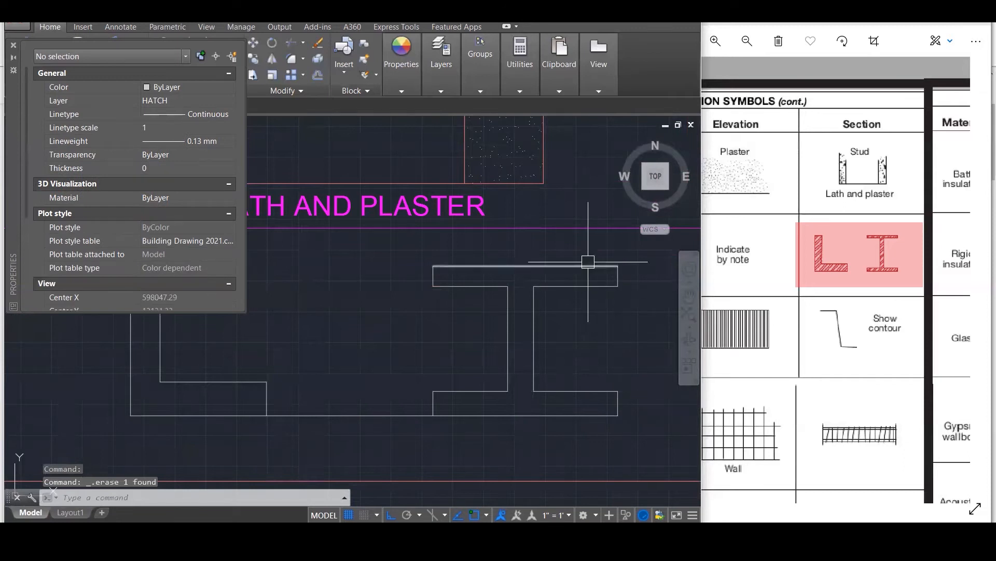
Erase the inner edges of both flanges on the right side of the I-section's web.
click(604, 286)
click(588, 390)
key(Delete)
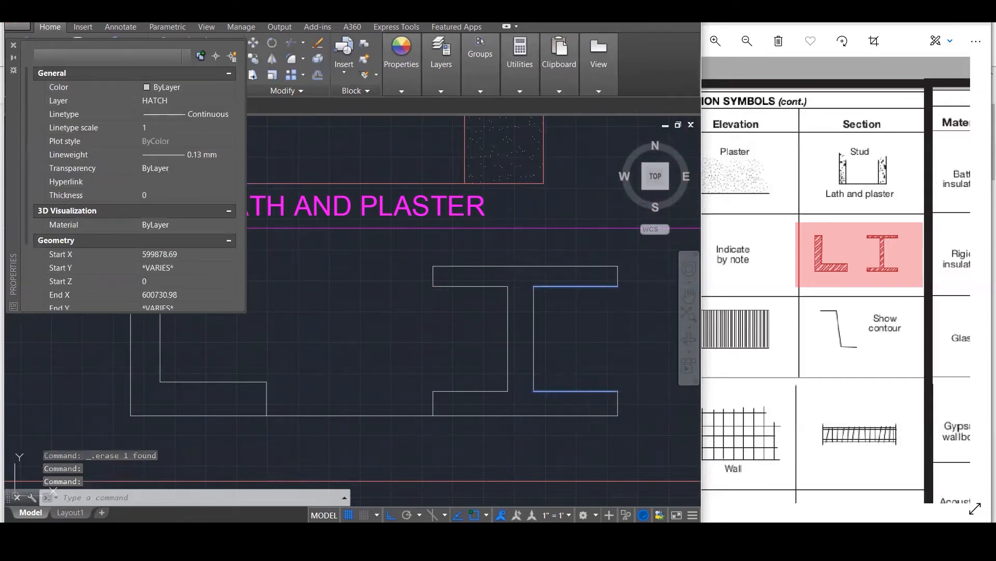
key(Escape)
key(Escape)
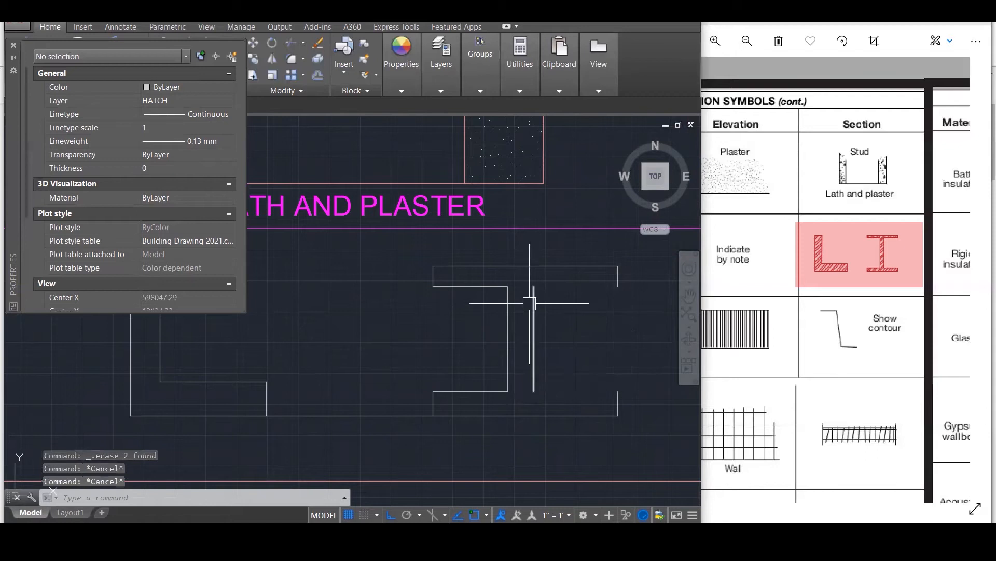
Draw a short line joining the upper ends of the I-section's two web lines.
text(l)
key(Return)
click(508, 286)
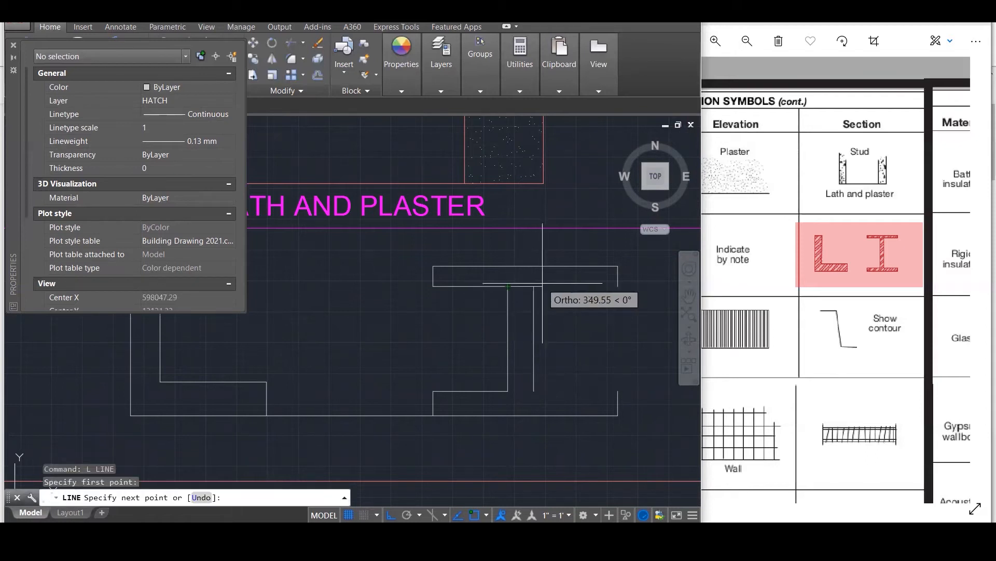
click(533, 286)
key(Escape)
key(Escape)
Mirror the I-section's top edge and left flange lines about a vertical axis through the web's midpoint, keeping the source objects.
text(mi)
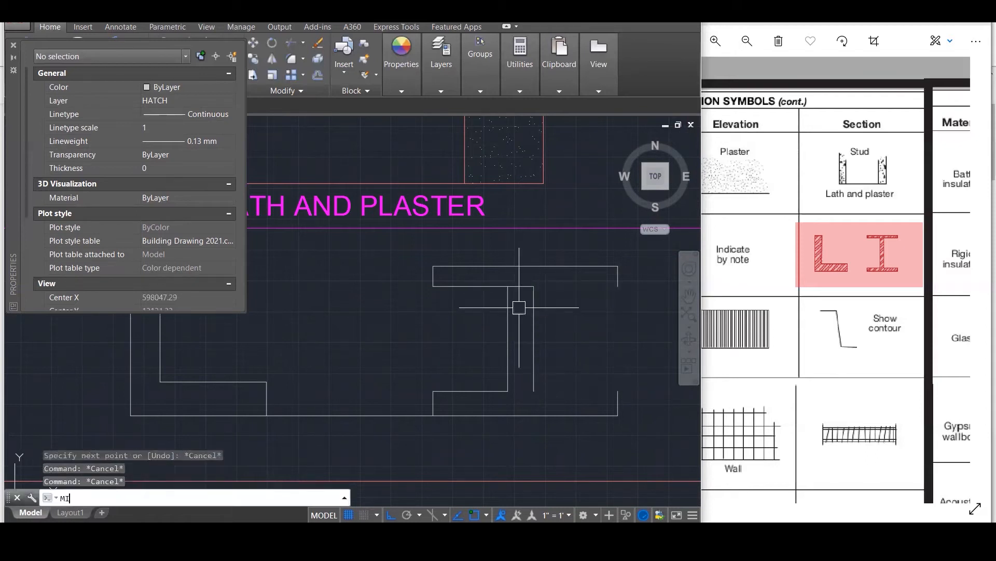
key(Return)
click(471, 310)
click(422, 262)
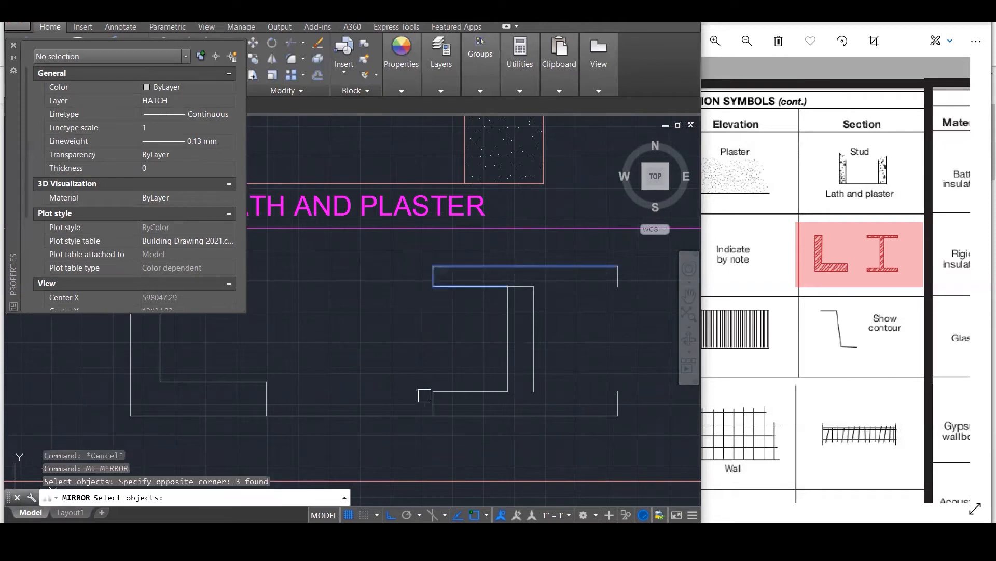
click(465, 370)
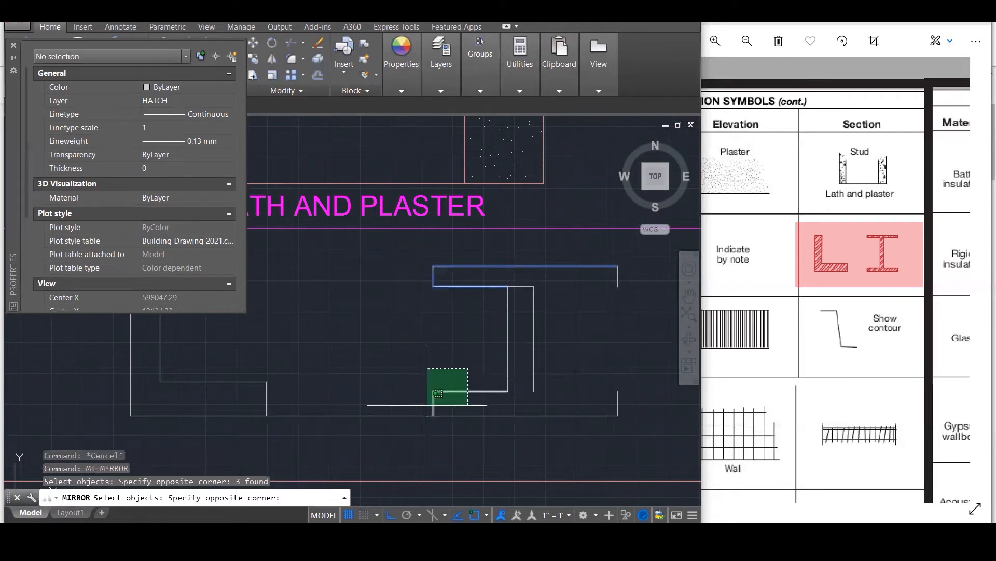
click(425, 409)
key(Return)
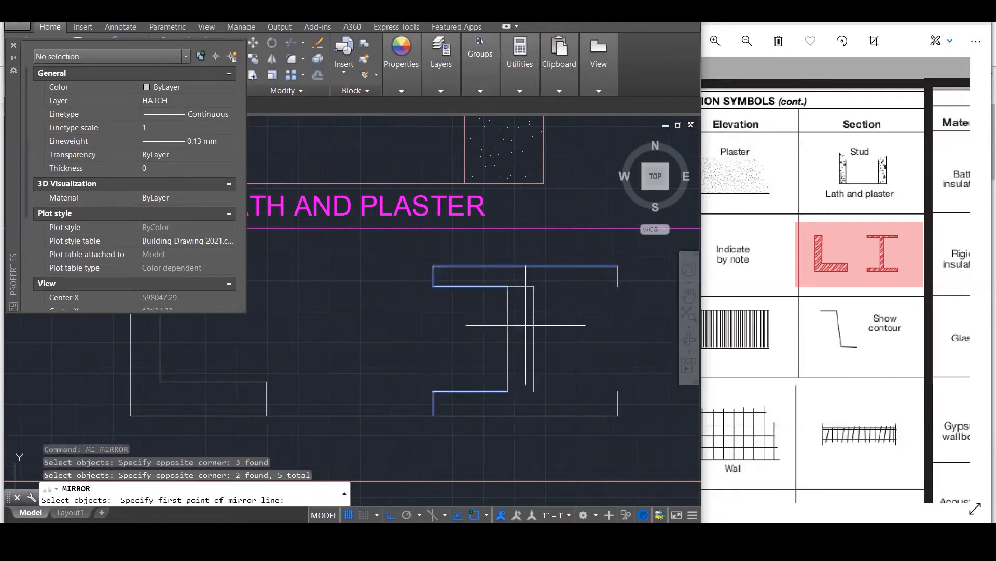
click(521, 286)
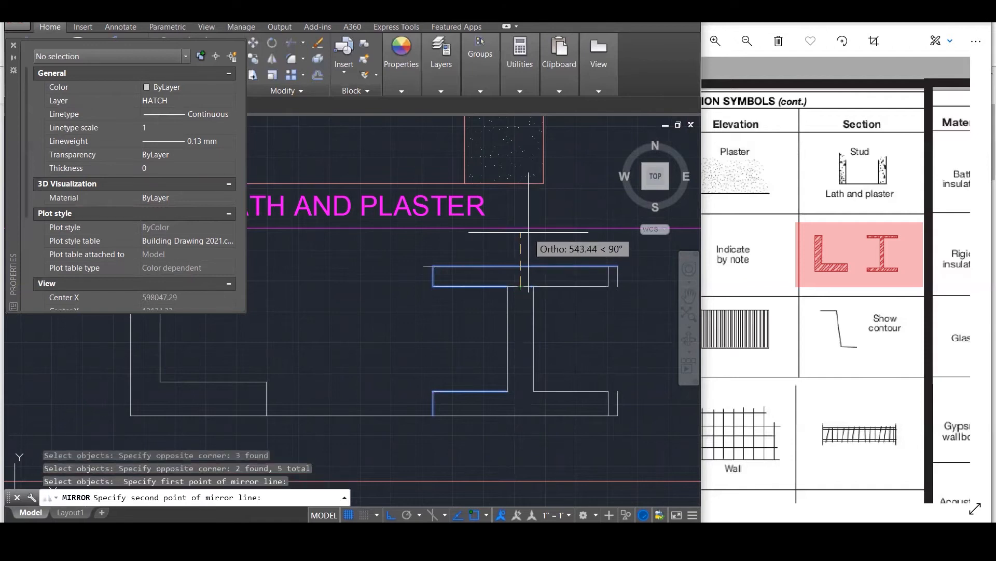
click(529, 232)
text(n)
key(Return)
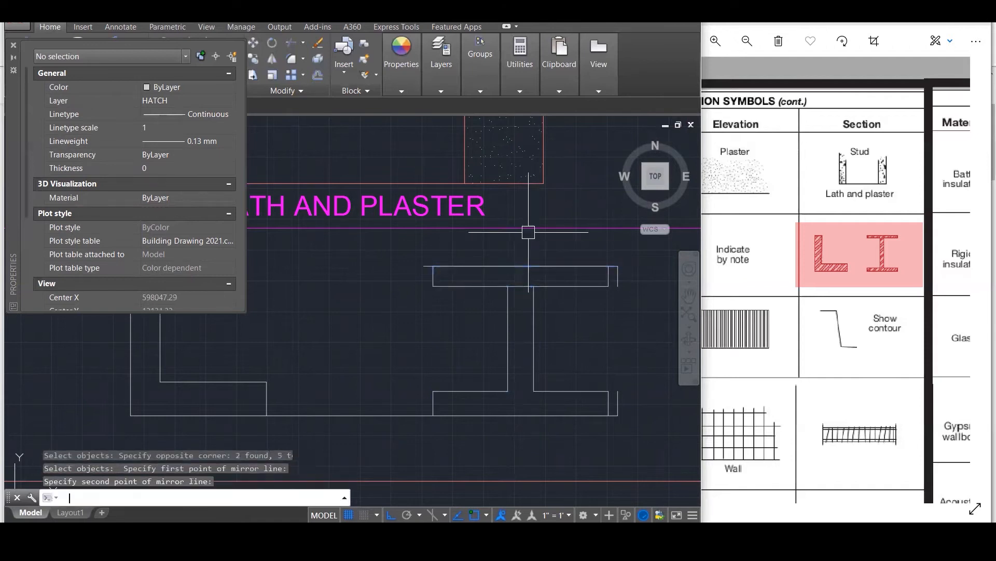
Erase the I-section's old right-hand flange ends, its original top edge and the long bottom line.
click(618, 275)
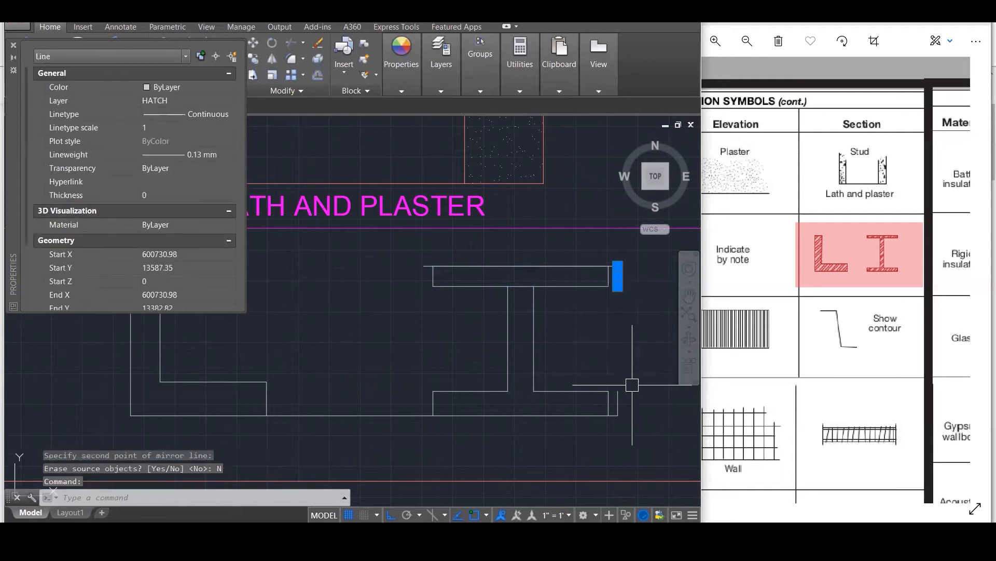
click(618, 407)
key(Delete)
click(619, 266)
key(Delete)
click(615, 415)
key(Delete)
Draw a line closing the bottom edge of the I-section's lower flange from corner to corner.
text(l)
key(Return)
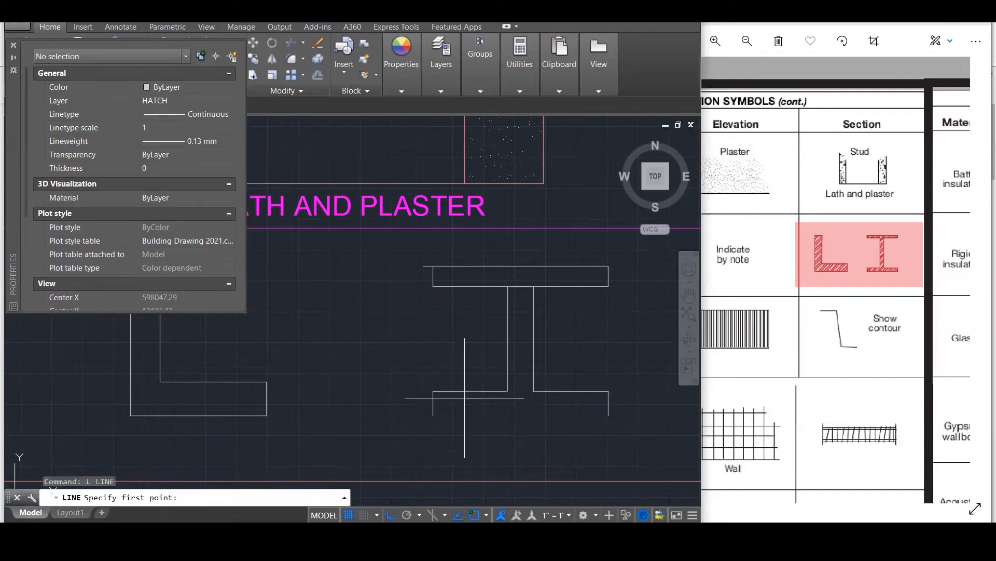
click(433, 415)
click(608, 415)
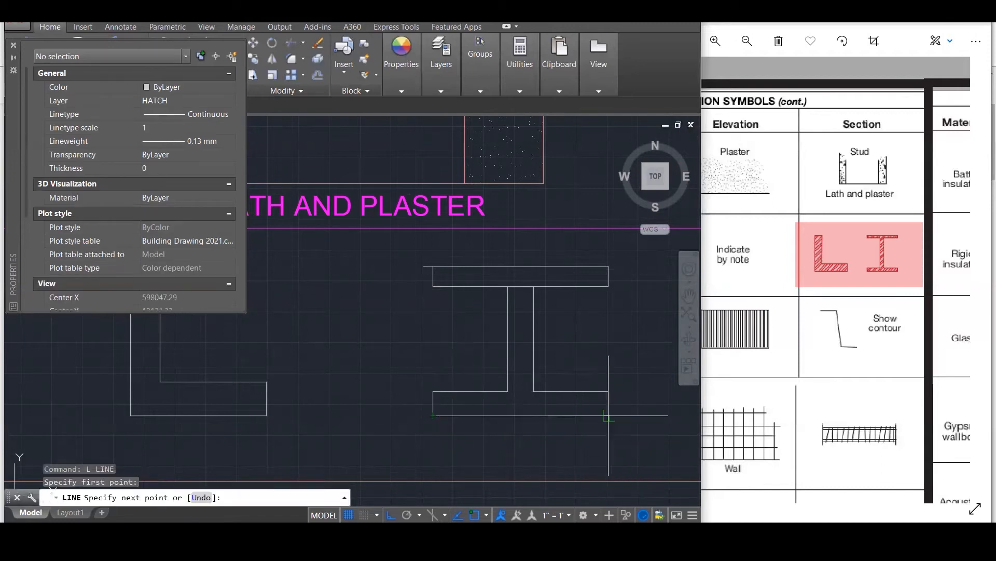
key(Escape)
key(Escape)
Shorten the overhanging top edge of the I-section to end at the upper flange's left corner.
click(432, 264)
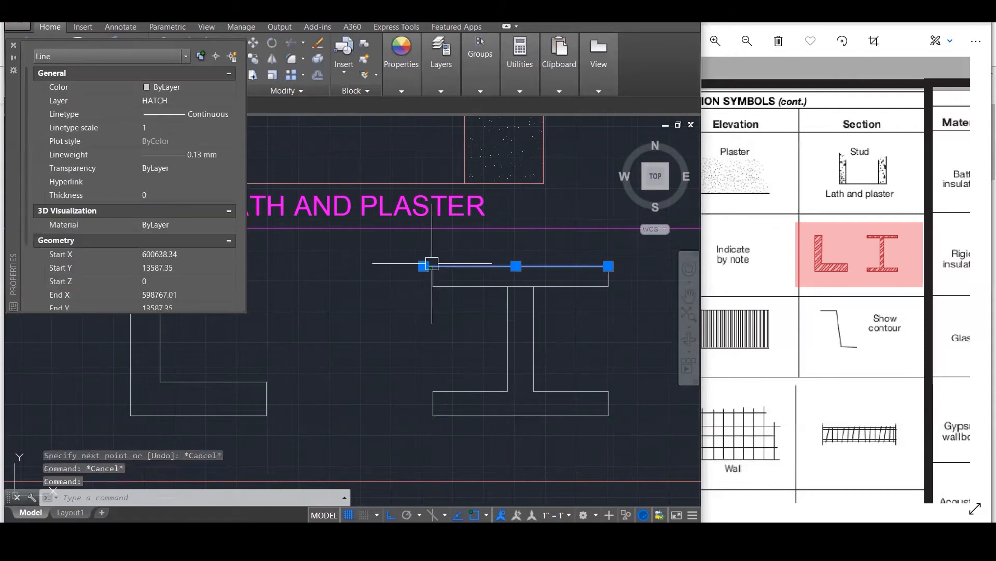
click(424, 265)
key(Escape)
key(Escape)
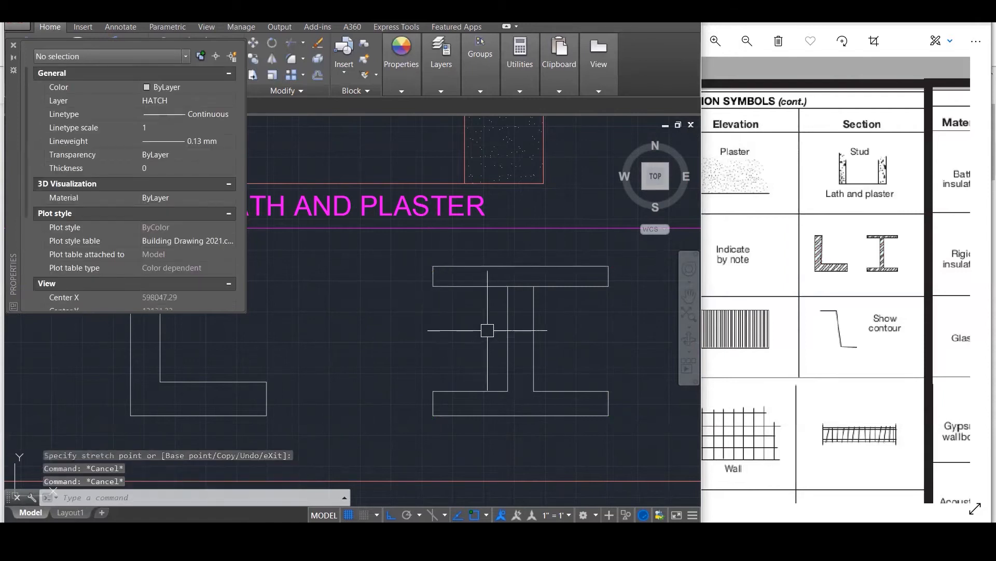
Try to trim the short line separating the I-section's web from its top flange.
scroll(433, 334, down, 2)
scroll(481, 311, up, 1)
text(tr)
key(Return)
click(544, 329)
click(467, 244)
key(Return)
click(494, 302)
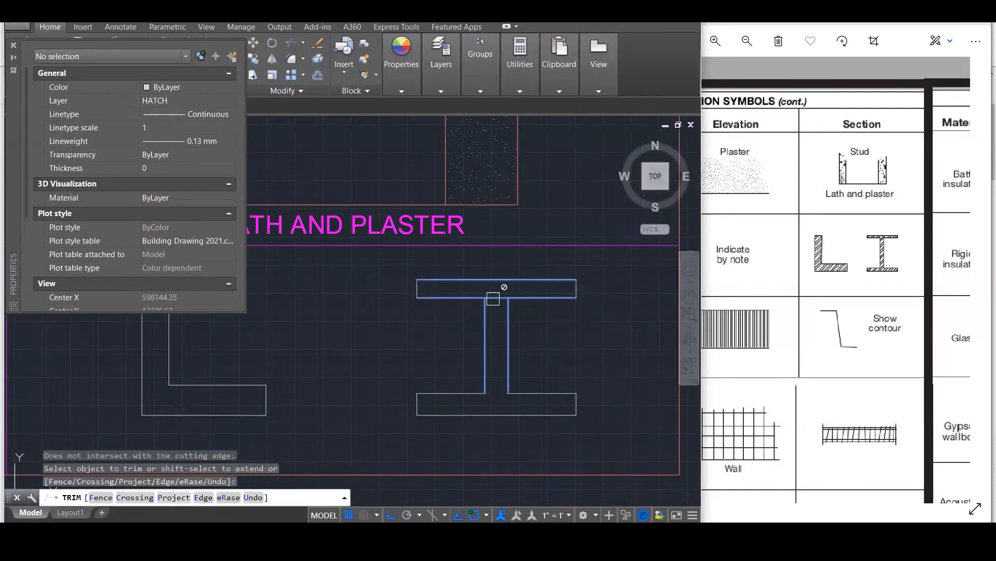
key(Escape)
Erase the short line separating the I-section's web from its top flange.
click(494, 301)
key(Delete)
scroll(535, 297, down, 2)
scroll(535, 296, down, 1)
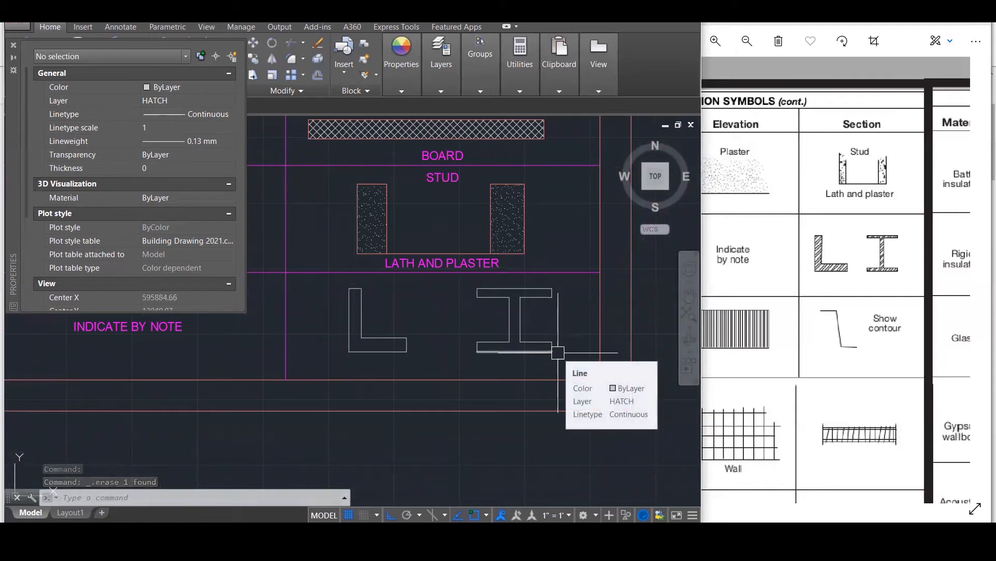
Close the Properties palette and hatch the L-shaped and I-shaped sections with the ANSI34 pattern.
key(Return)
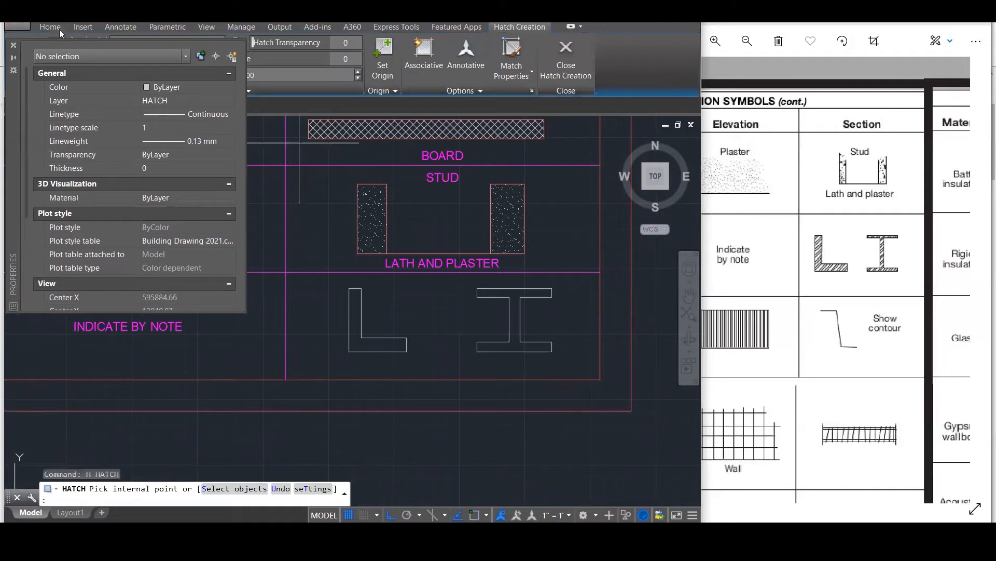
click(14, 46)
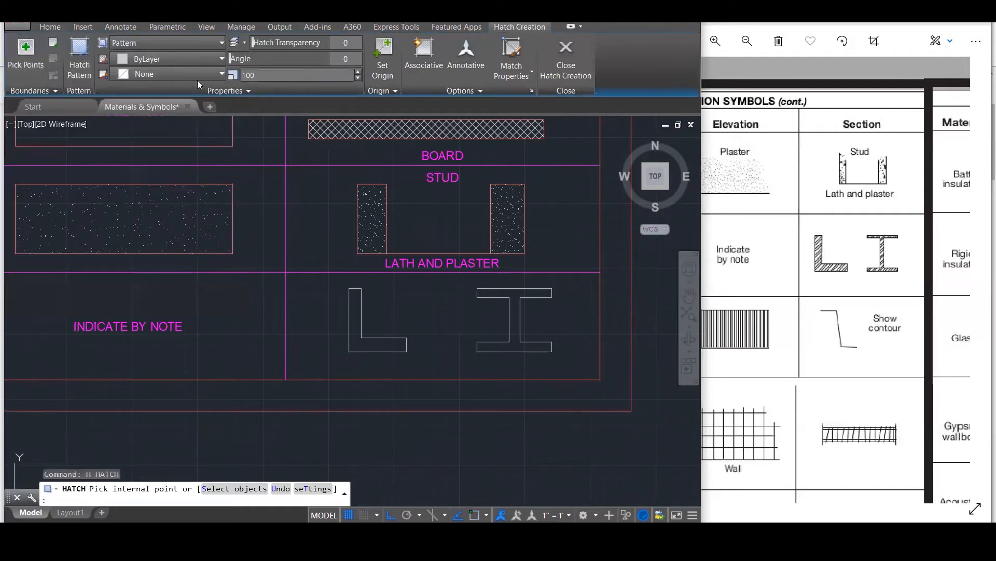
click(80, 70)
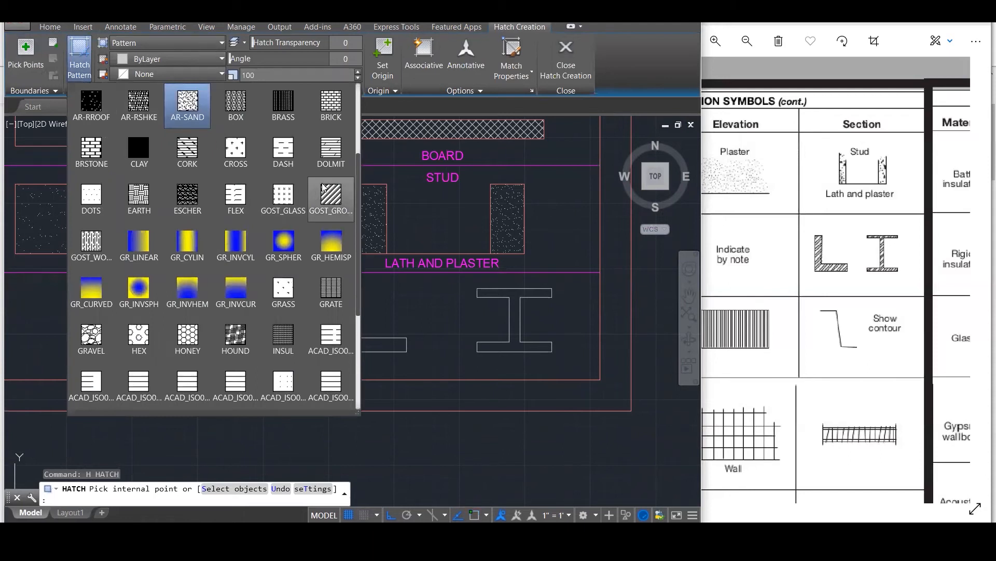
scroll(323, 188, up, 3)
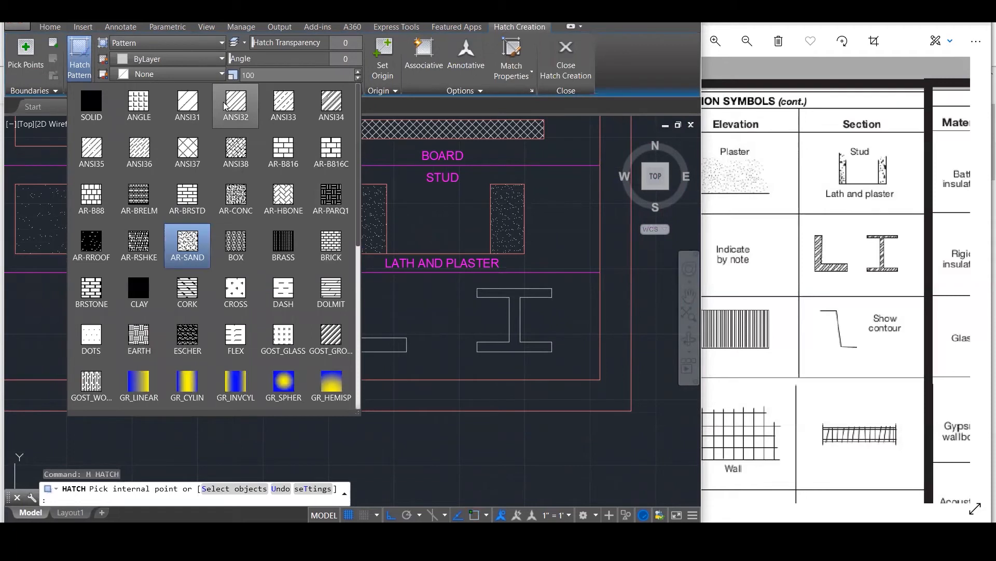
click(325, 101)
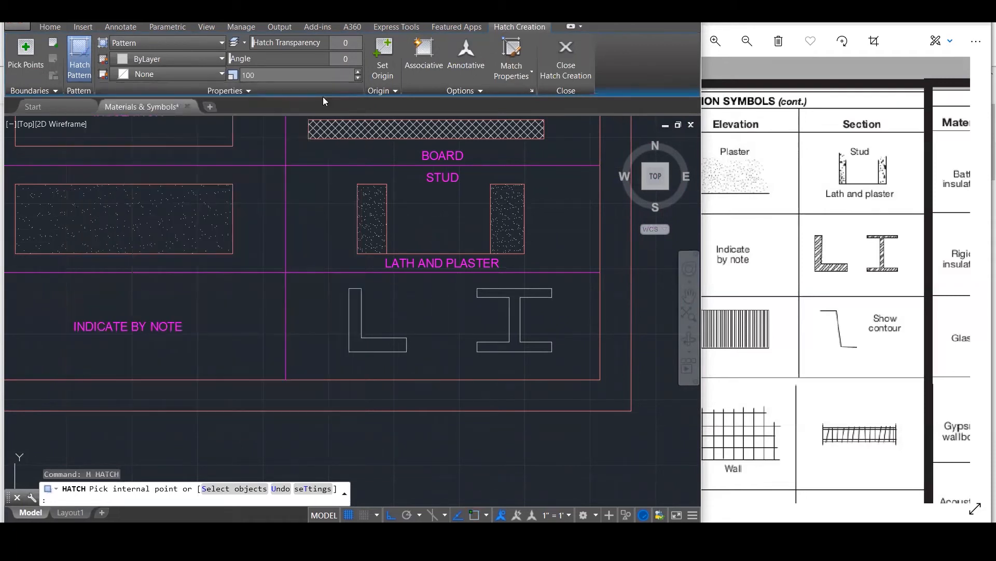
click(513, 338)
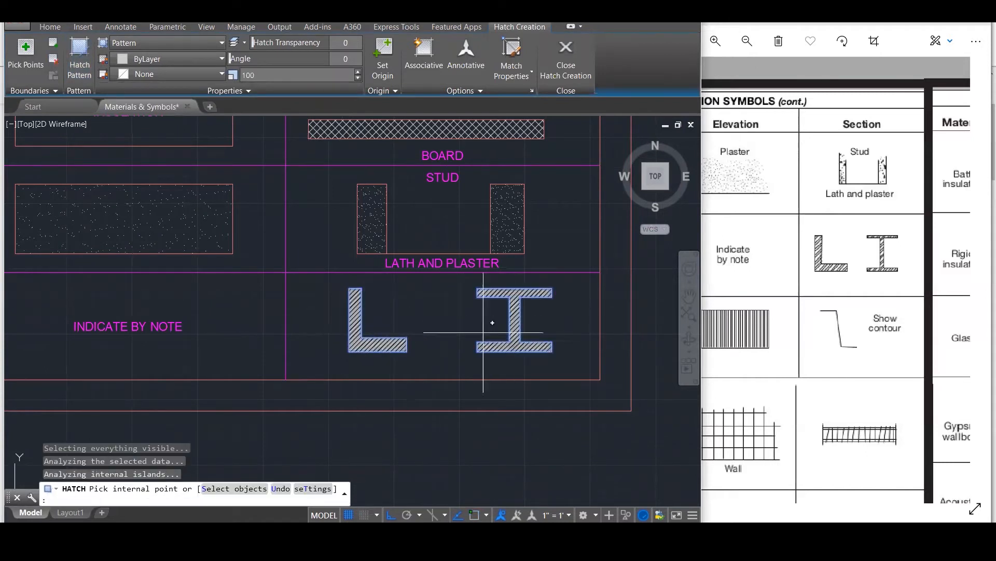
scroll(492, 322, up, 2)
key(Escape)
scroll(493, 332, down, 3)
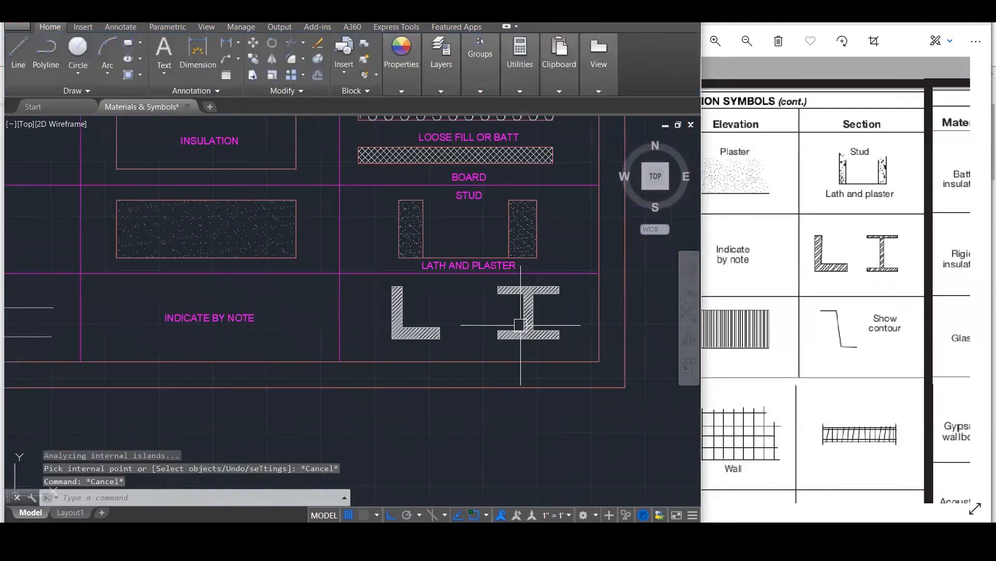
Set the hatch scale of the L-shaped and I-shaped sections to 200.
scroll(529, 311, up, 2)
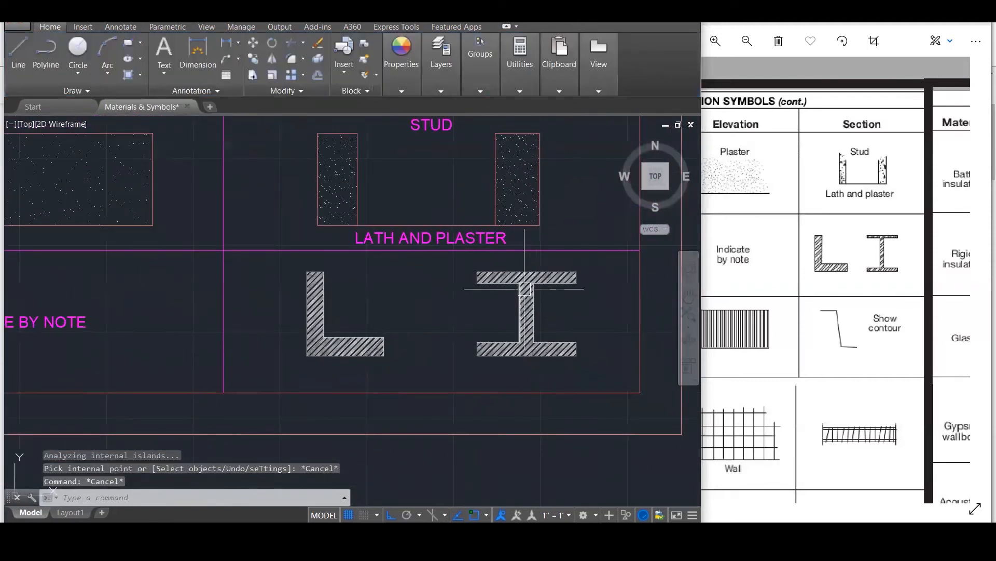
click(526, 281)
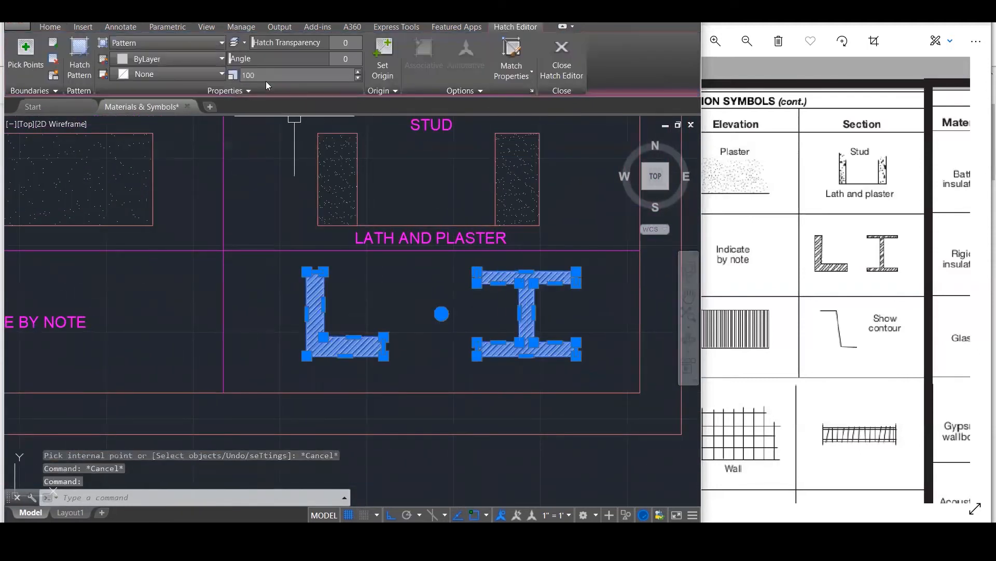
key(Return)
key(Escape)
key(Escape)
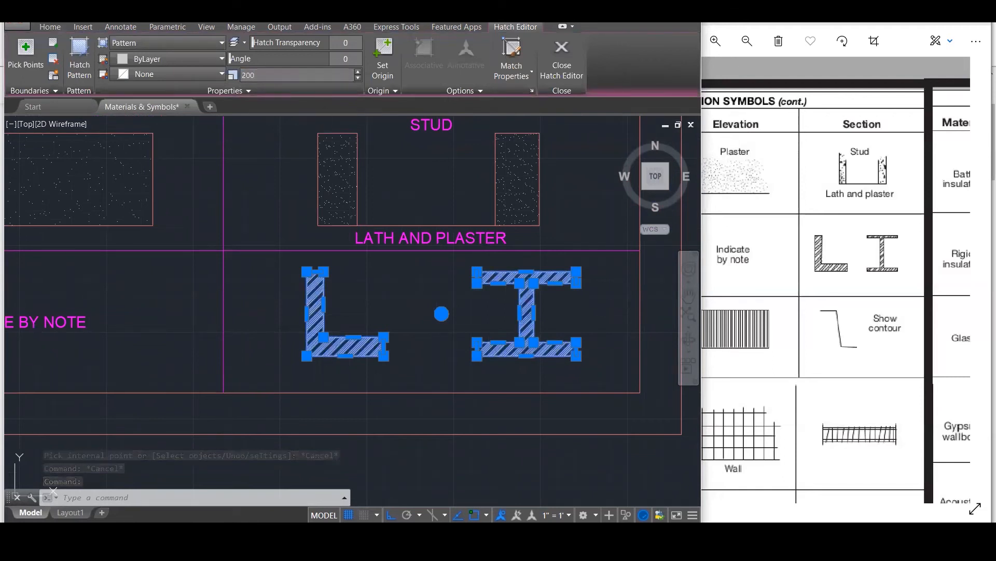
scroll(436, 275, down, 3)
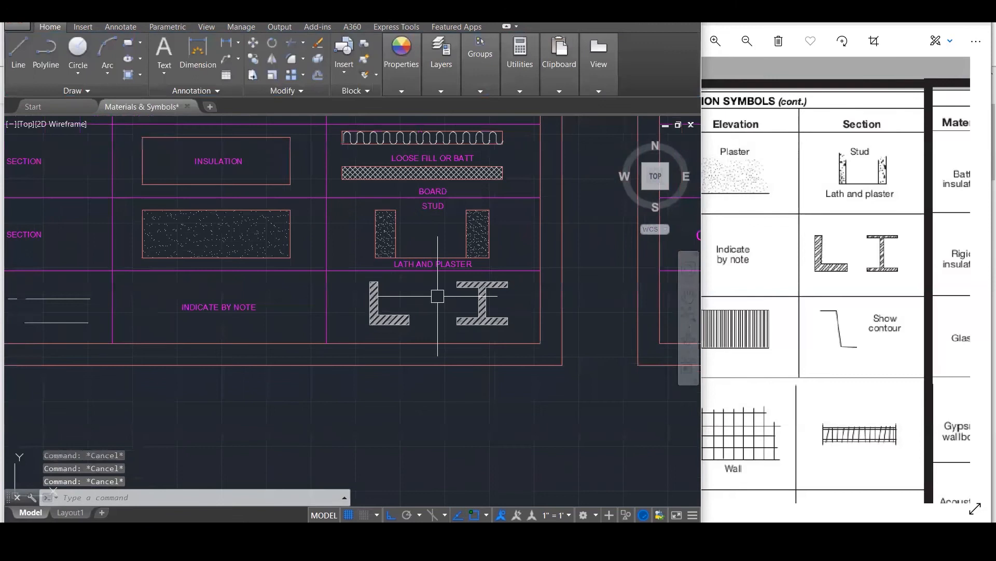
Change the hatch pattern of the L-shaped and I-shaped sections to ANSI32.
scroll(437, 295, up, 5)
click(314, 343)
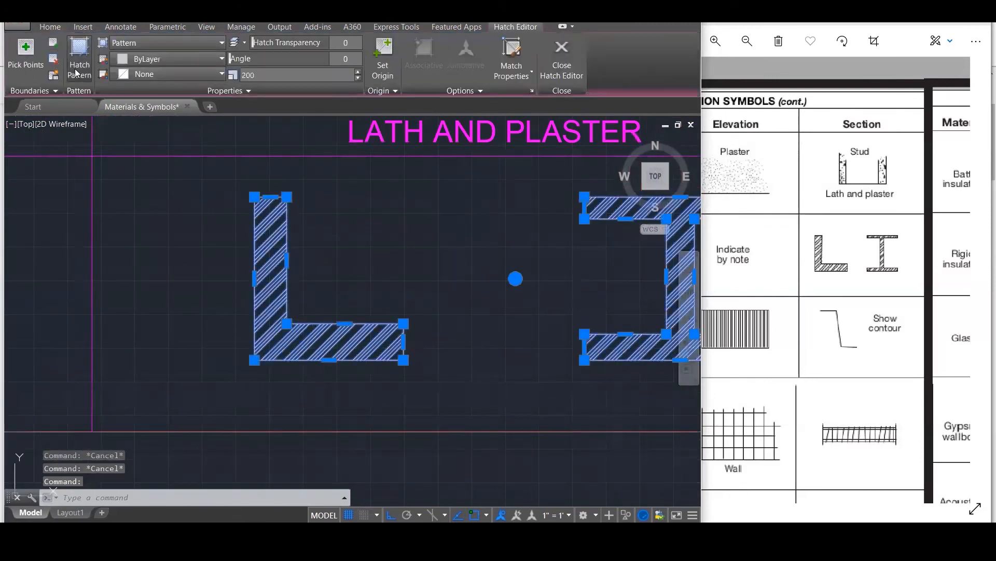
click(78, 68)
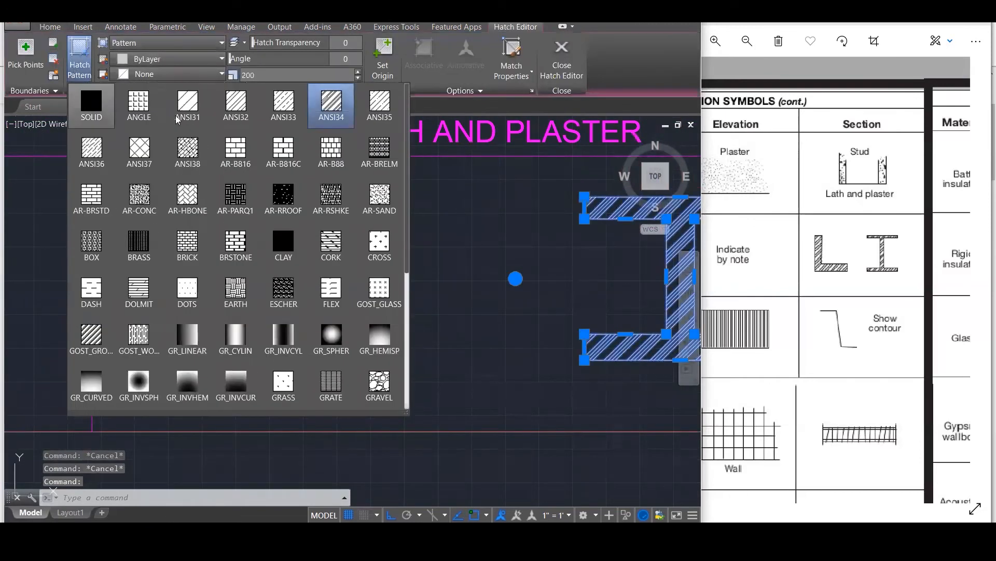
click(233, 112)
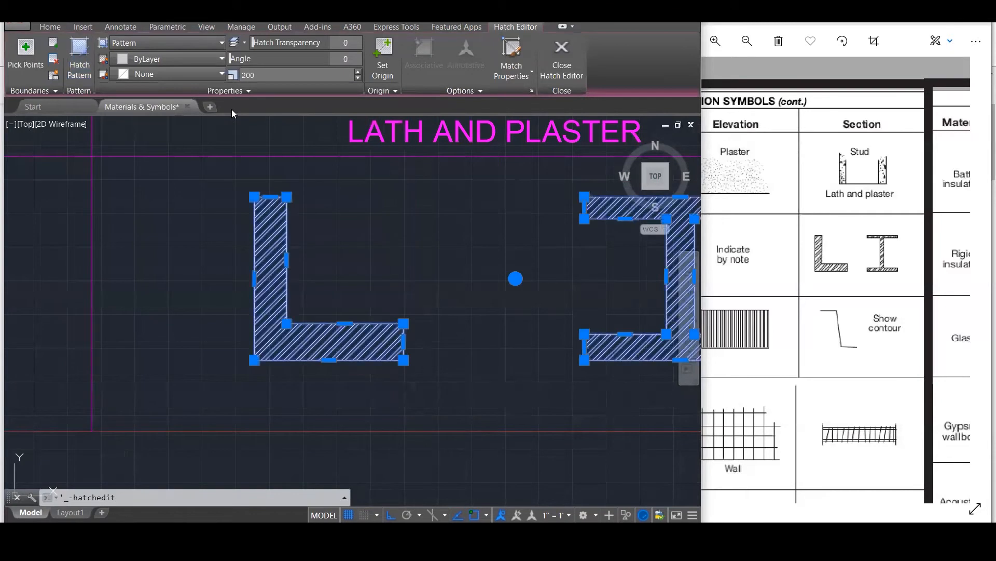
key(Escape)
key(Escape)
scroll(241, 252, down, 3)
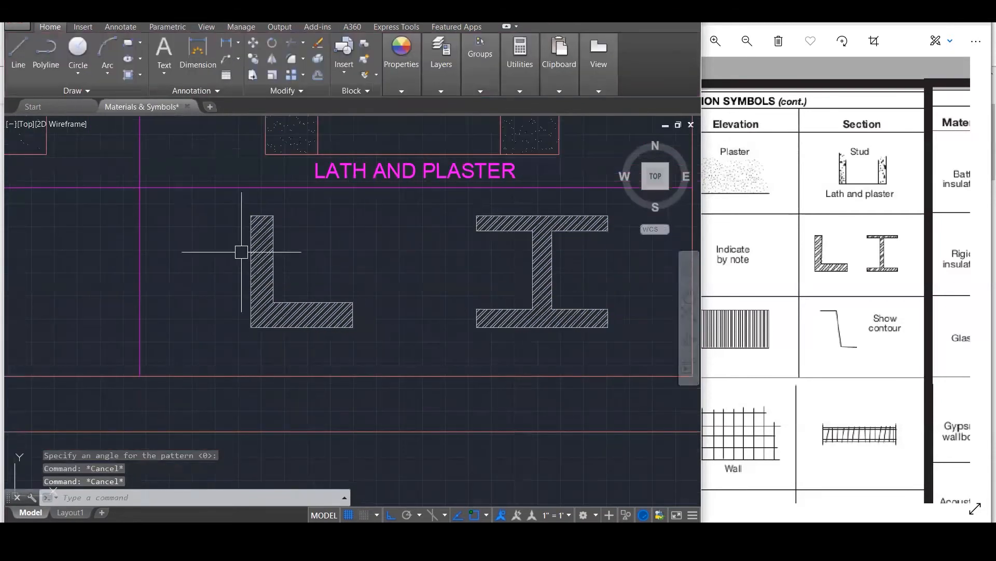
key(Escape)
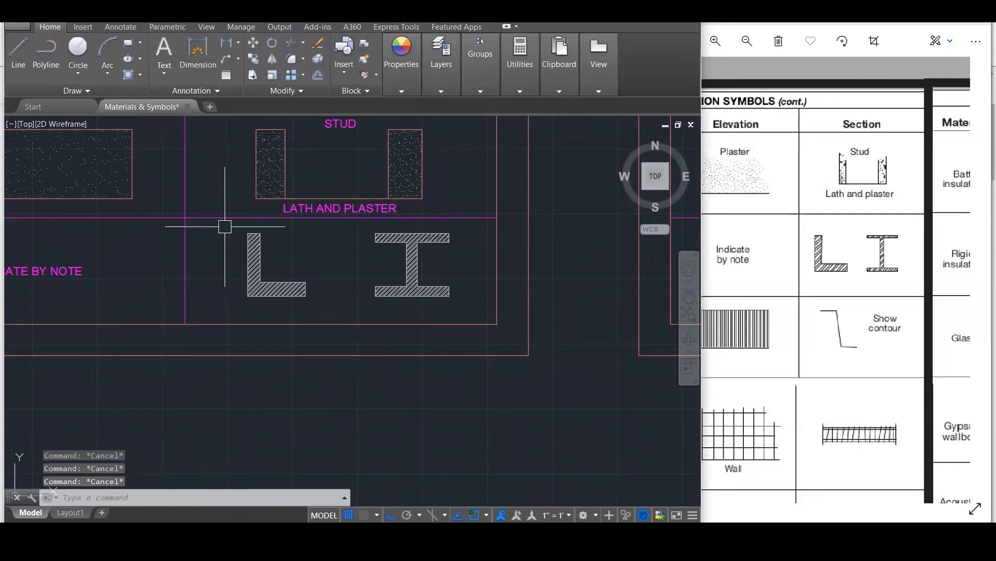
Move the L-shaped and I-shaped sections, including their hatch, to the OUTLINE layer.
mouse_move(225, 227)
mouse_down()
mouse_move(438, 267)
mouse_move(492, 318)
mouse_up()
click(445, 79)
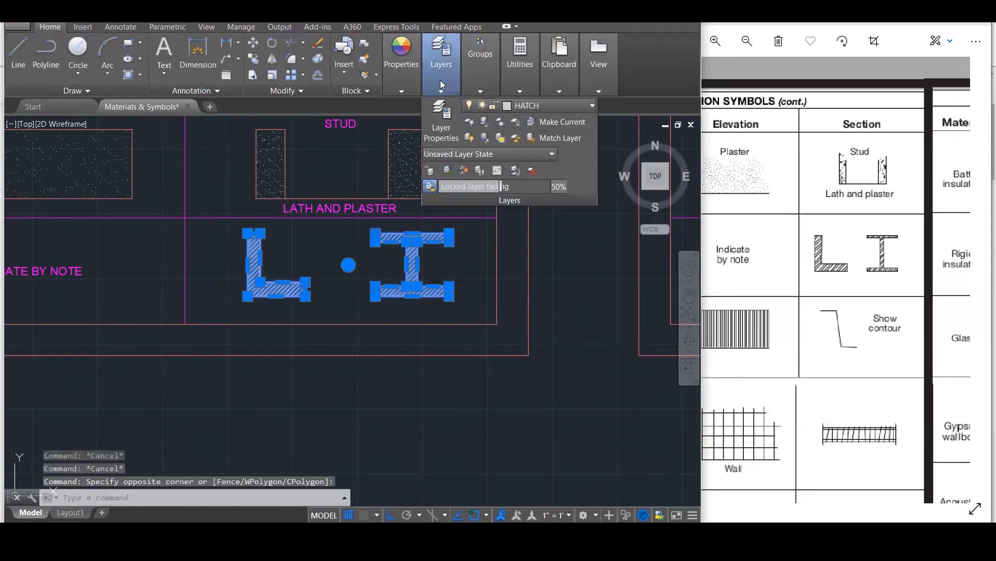
click(554, 104)
click(563, 306)
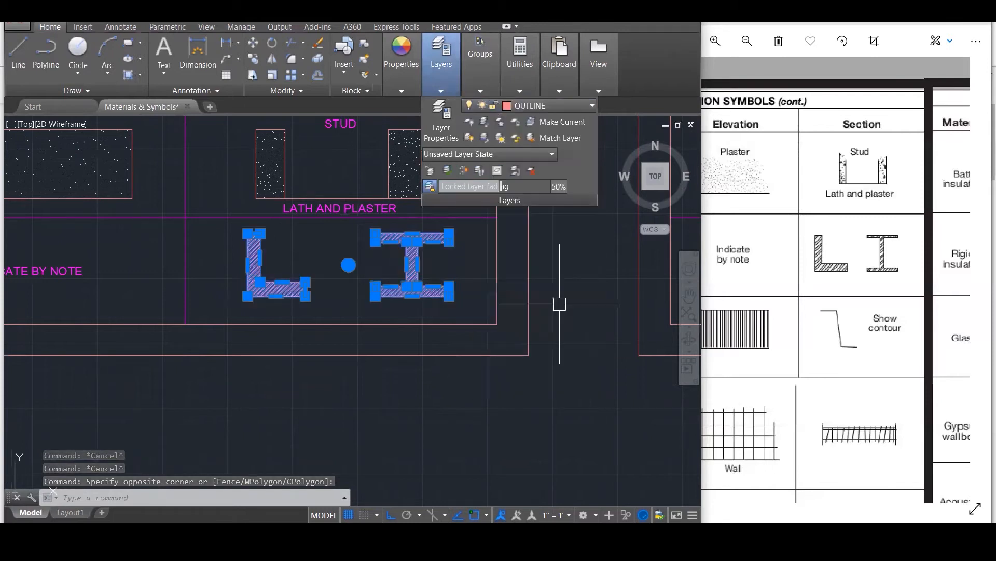
Move only the hatch of the L-shaped and I-shaped sections to the HATCH layer.
key(Escape)
key(Escape)
scroll(430, 264, up, 3)
click(390, 215)
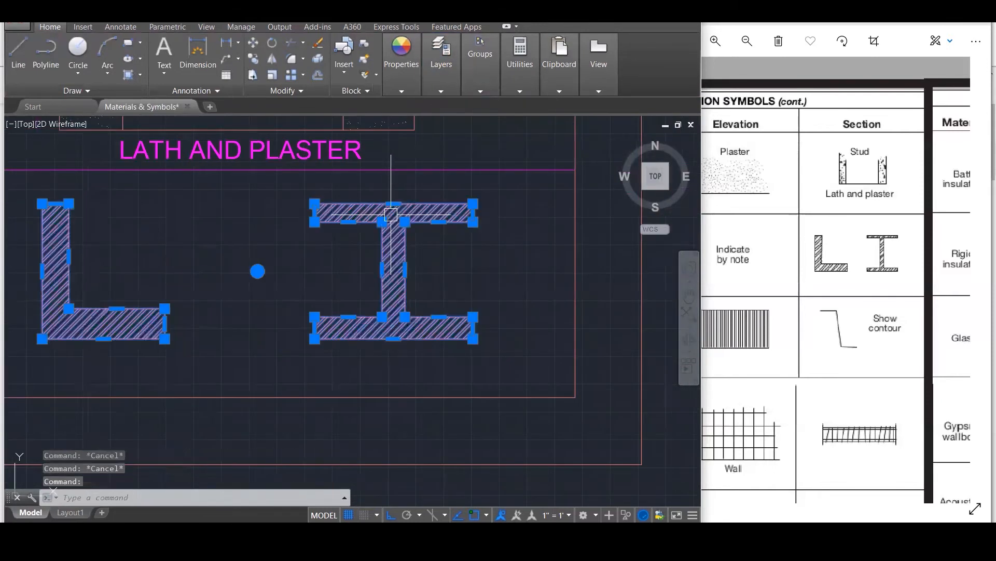
click(51, 27)
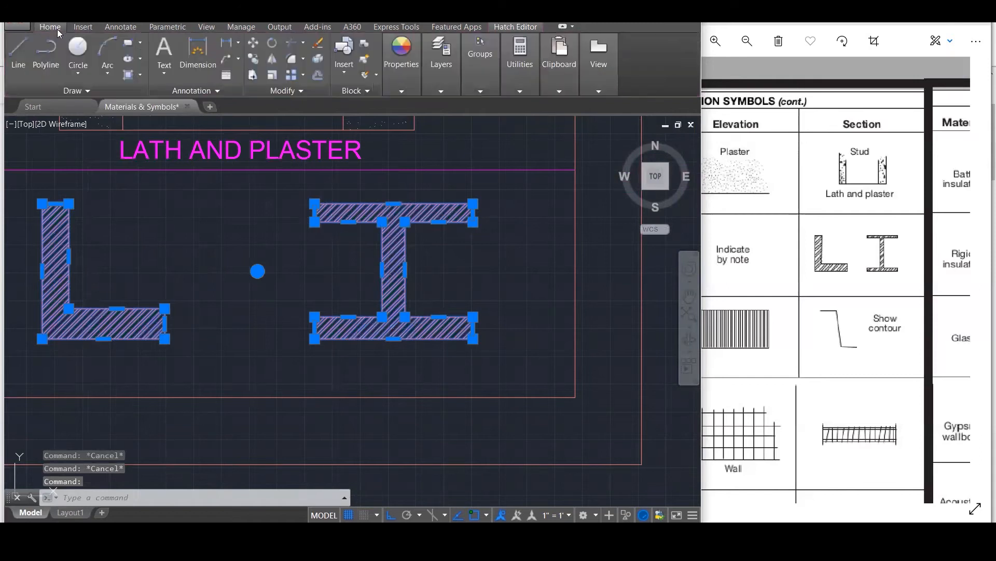
click(438, 89)
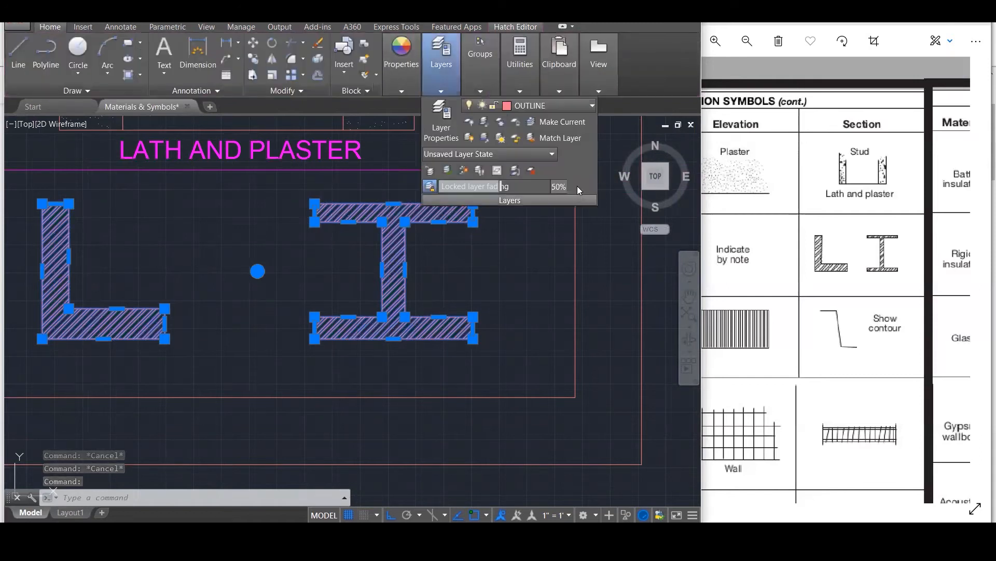
click(577, 111)
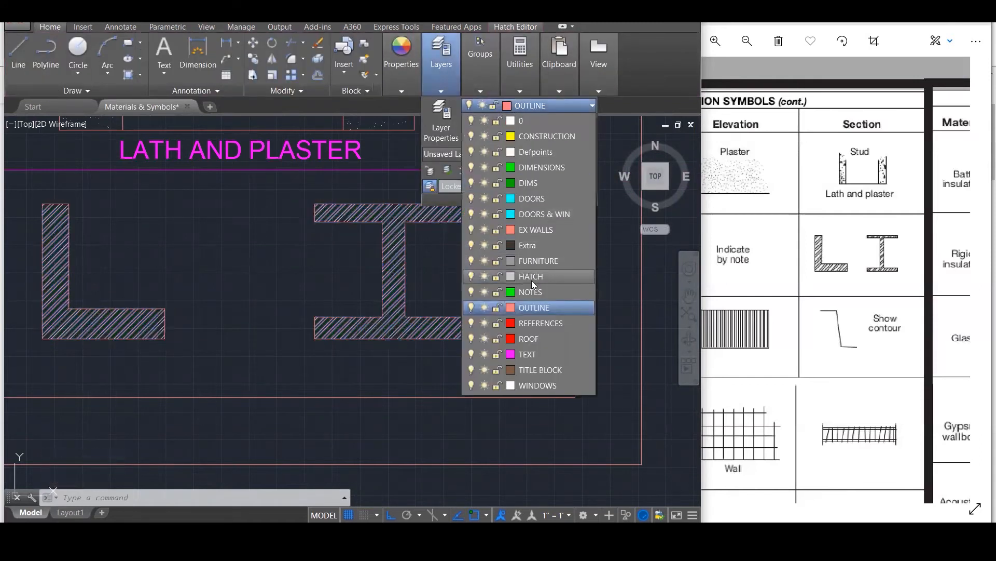
click(527, 281)
key(Escape)
key(Escape)
key(Escape)
scroll(491, 285, down, 3)
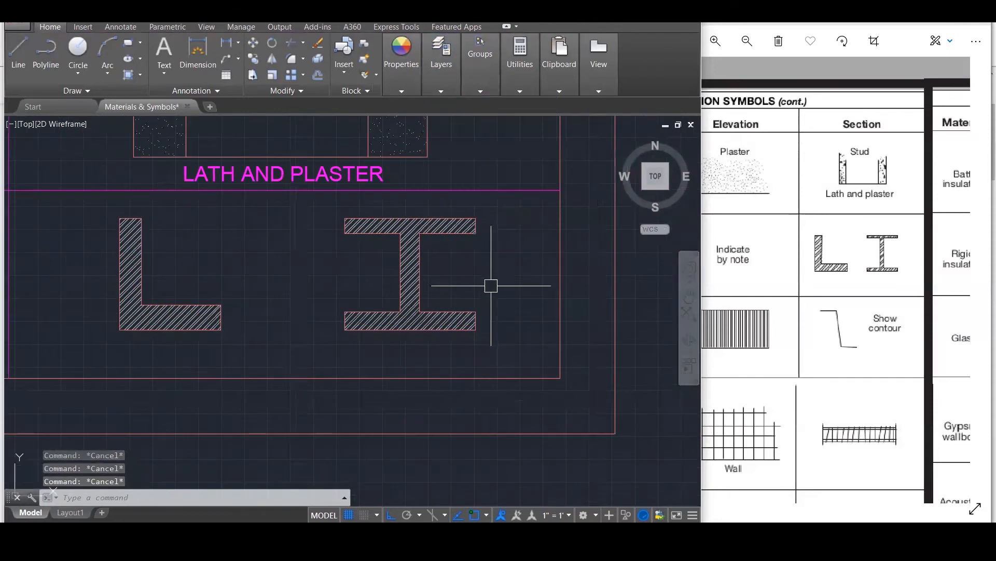
Compare the structural steel row with the reference chart and examine the chart's sheet metal flashing row.
scroll(491, 285, down, 6)
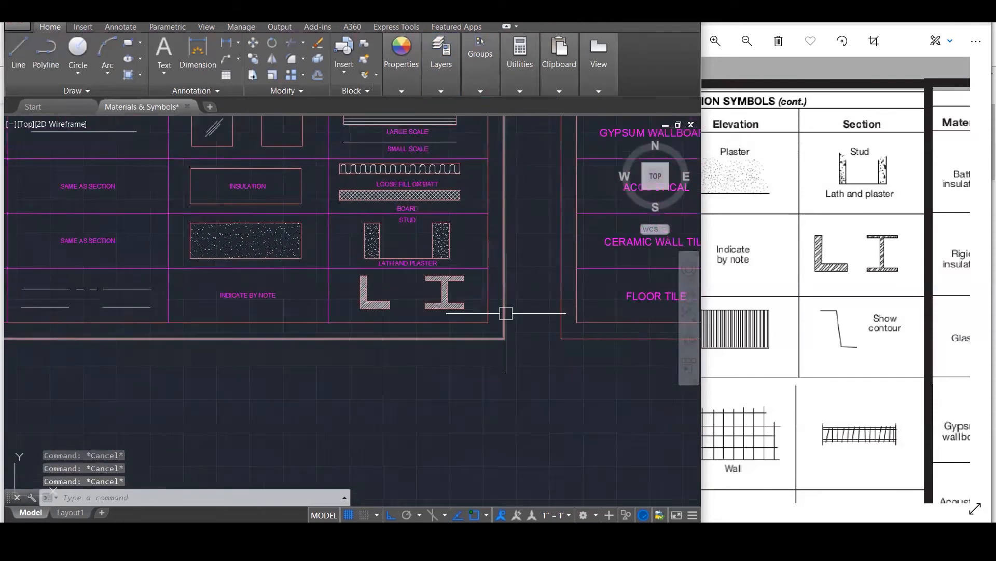
scroll(543, 328, down, 2)
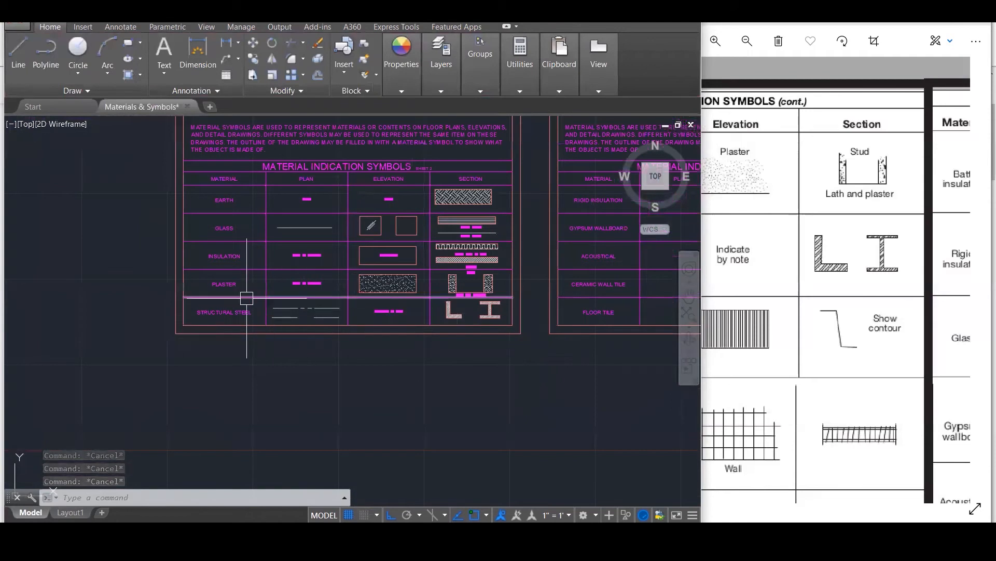
scroll(247, 297, up, 1)
scroll(624, 318, up, 3)
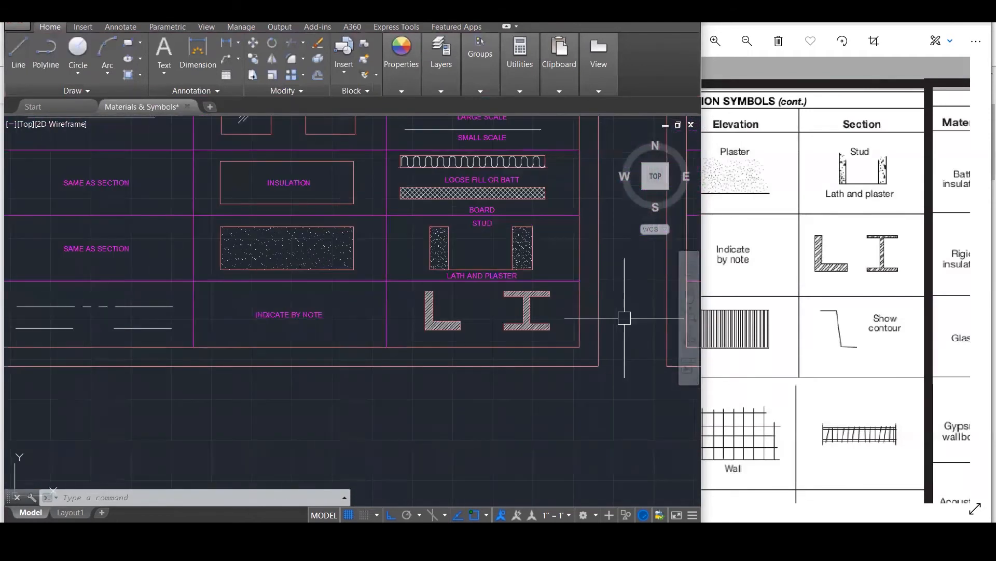
scroll(625, 322, down, 1)
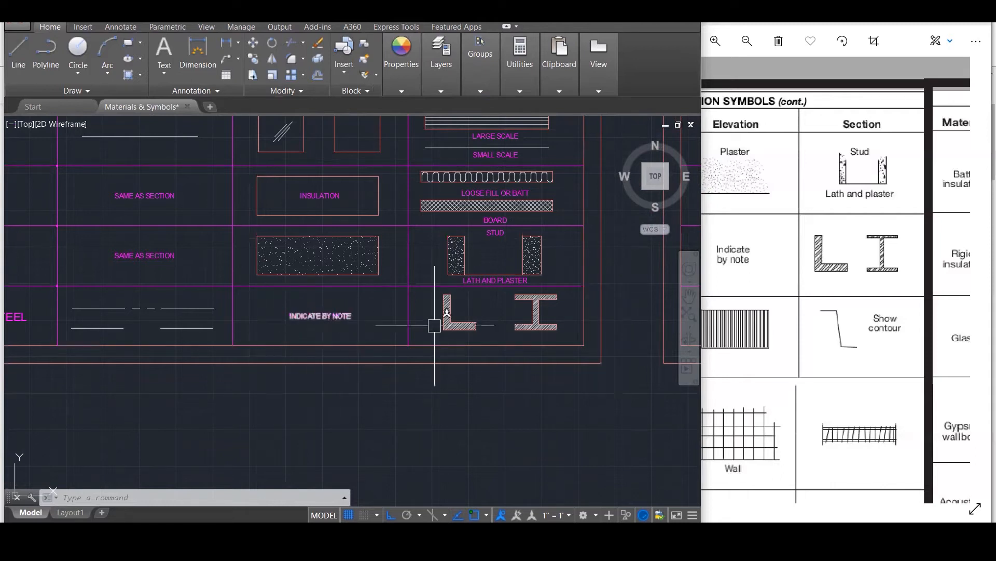
click(735, 242)
scroll(735, 242, down, 5)
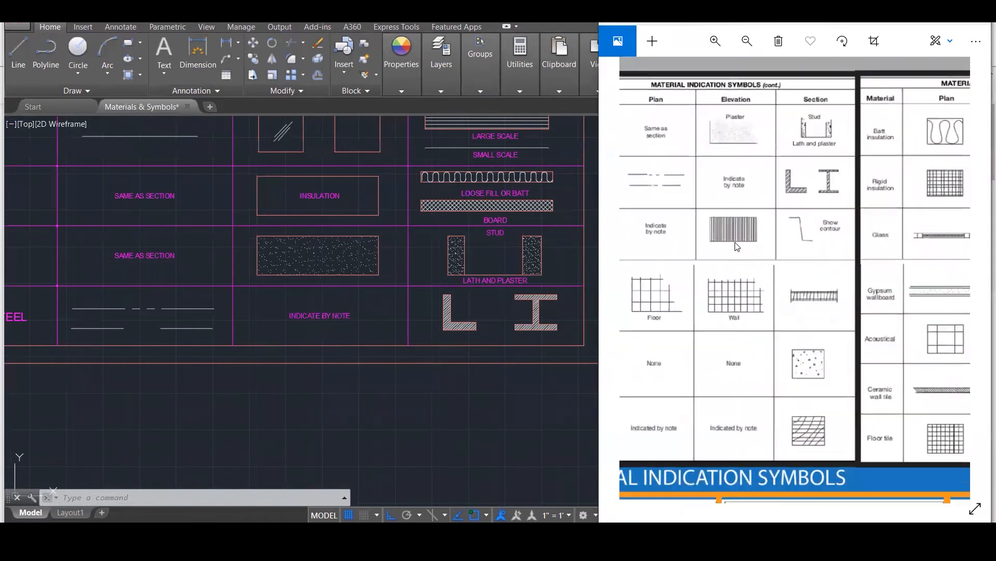
scroll(724, 317, up, 5)
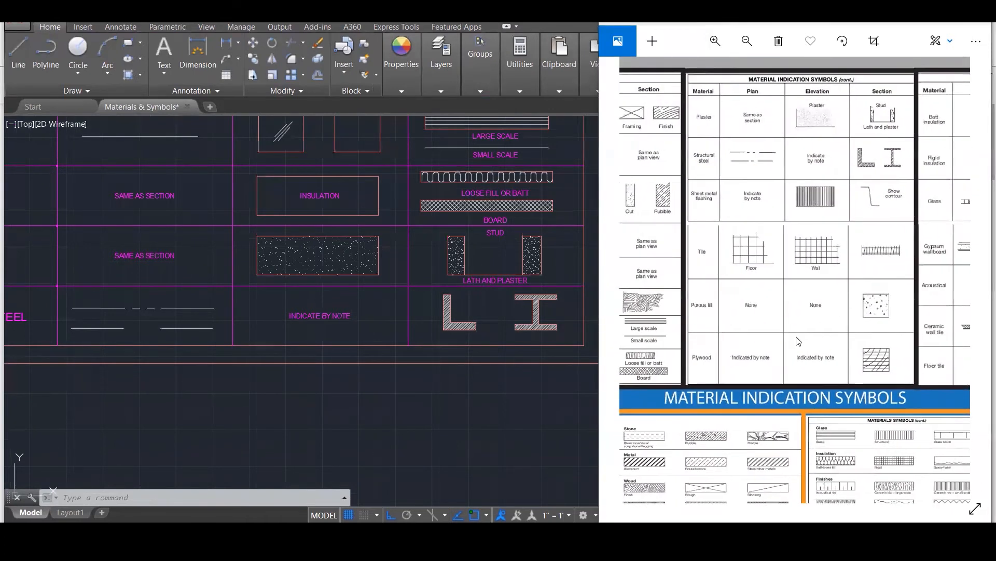
scroll(763, 194, up, 4)
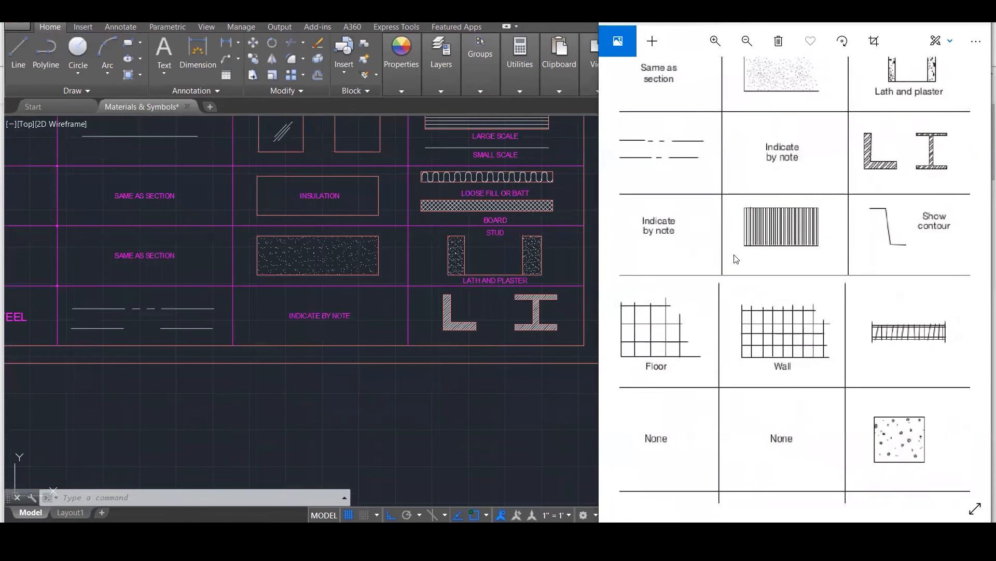
drag(721, 271, 790, 286)
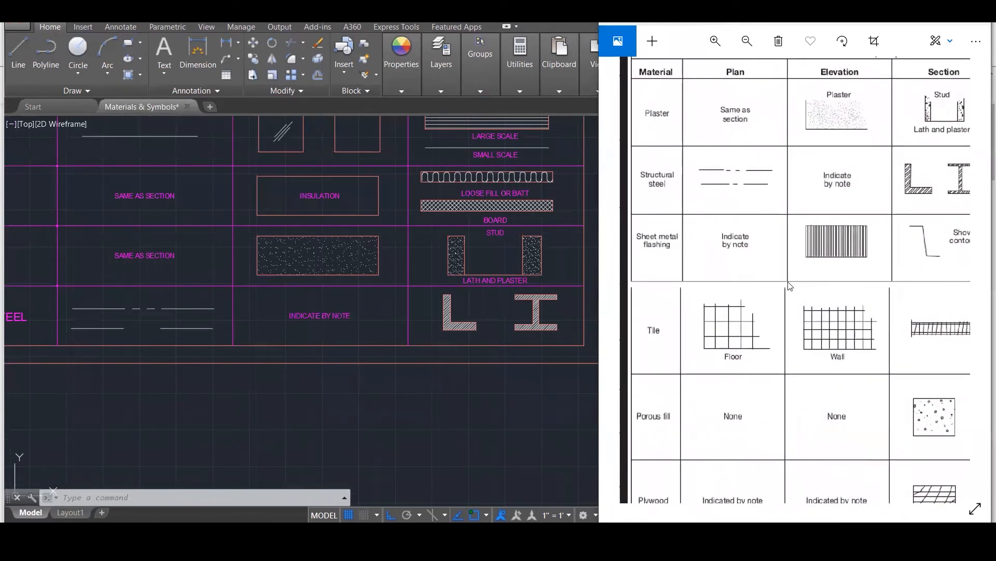
Look over the material symbol sheets to locate the sheet metal flashing row on sheet 3.
scroll(499, 305, down, 3)
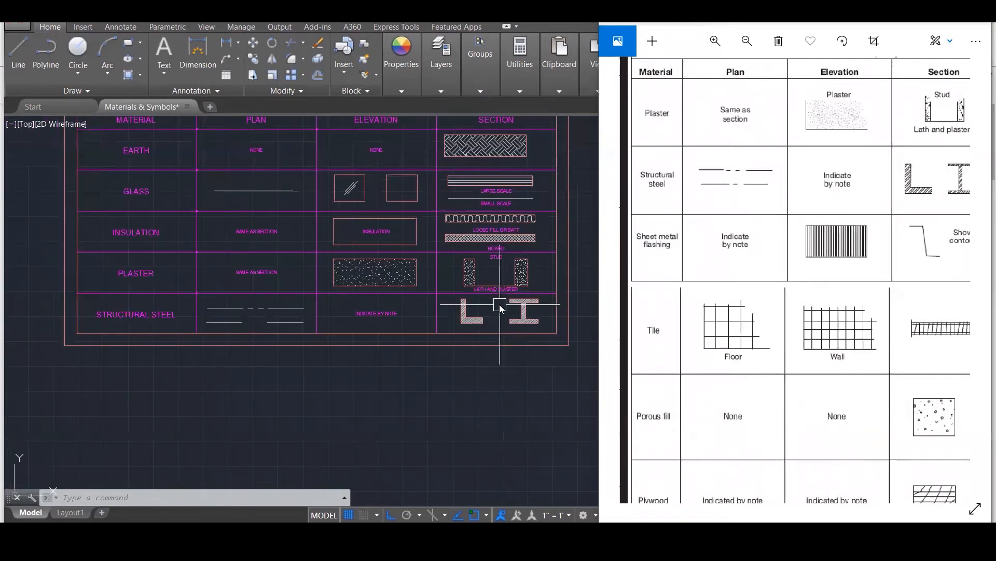
scroll(443, 363, down, 2)
scroll(443, 364, down, 1)
scroll(419, 363, down, 4)
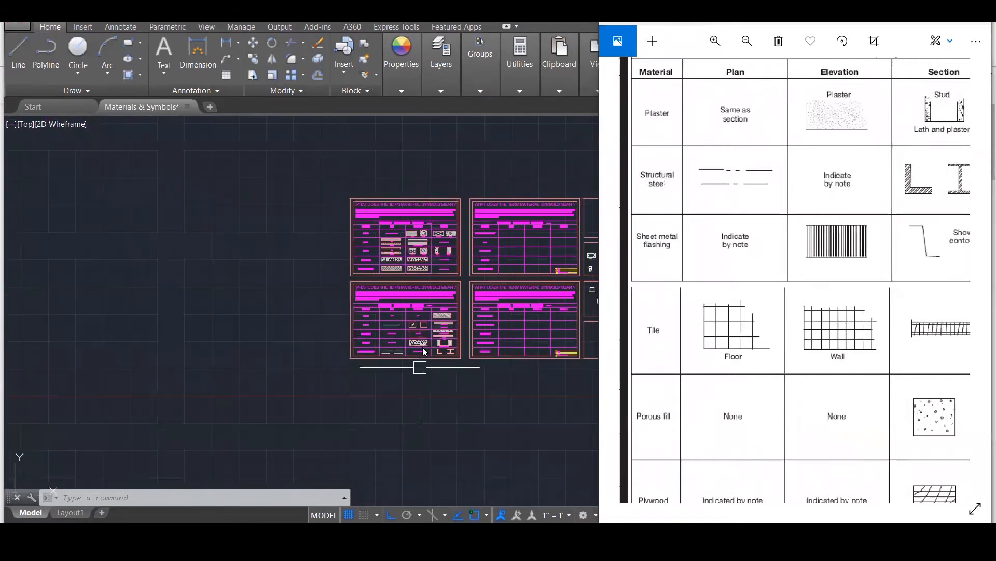
scroll(459, 271, up, 4)
scroll(420, 355, up, 4)
scroll(398, 351, down, 4)
scroll(369, 373, down, 2)
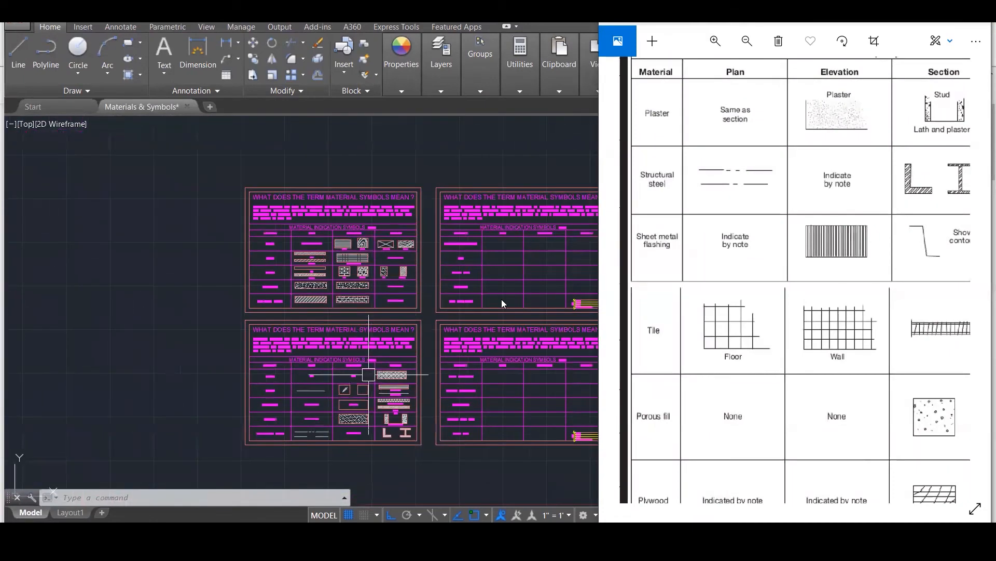
scroll(502, 267, up, 6)
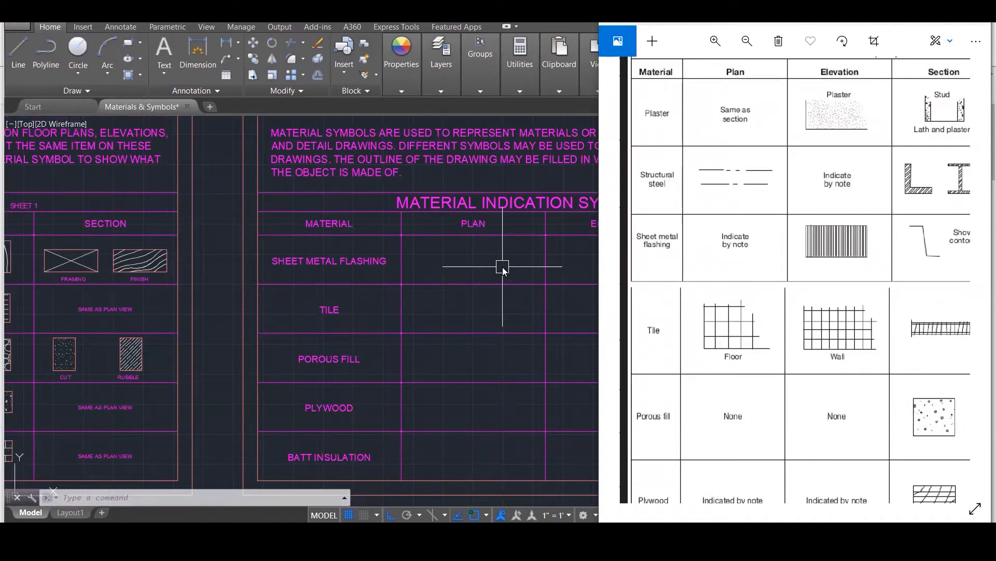
Copy the INDICATE BY NOTE text from the structural steel elevation cell into the sheet metal flashing plan cell on sheet 3.
click(563, 274)
scroll(470, 271, down, 5)
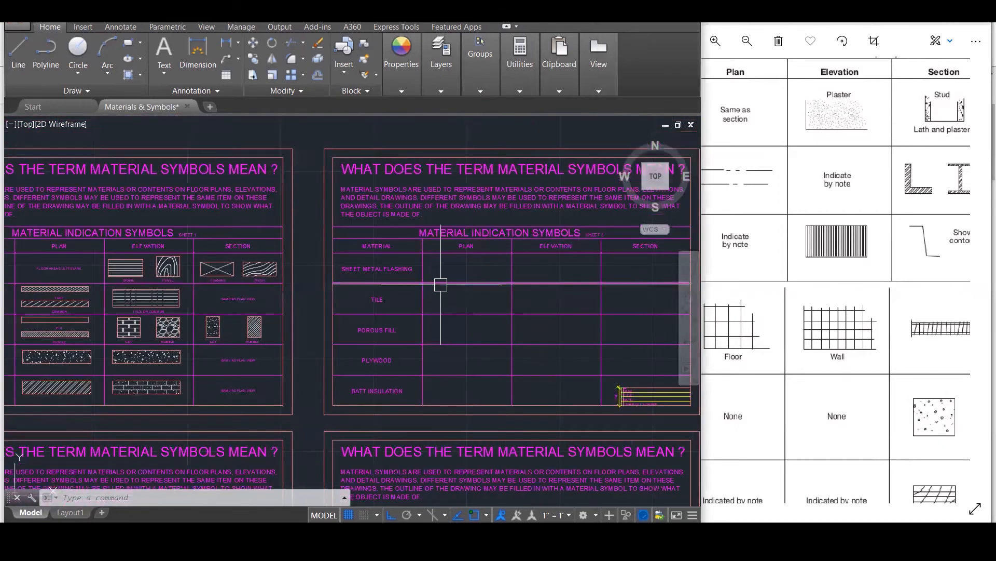
scroll(441, 284, down, 5)
scroll(285, 429, up, 5)
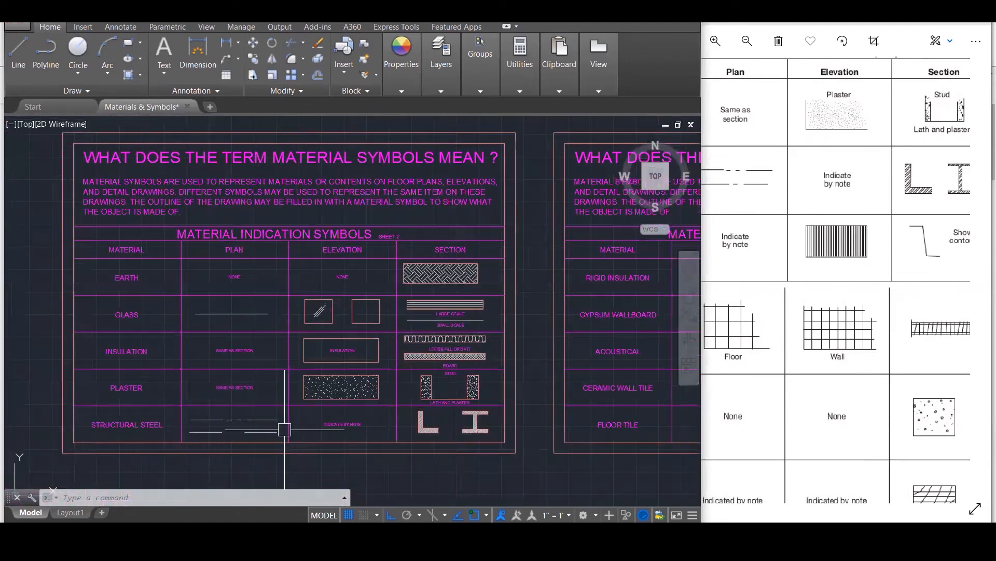
click(342, 424)
scroll(341, 424, up, 4)
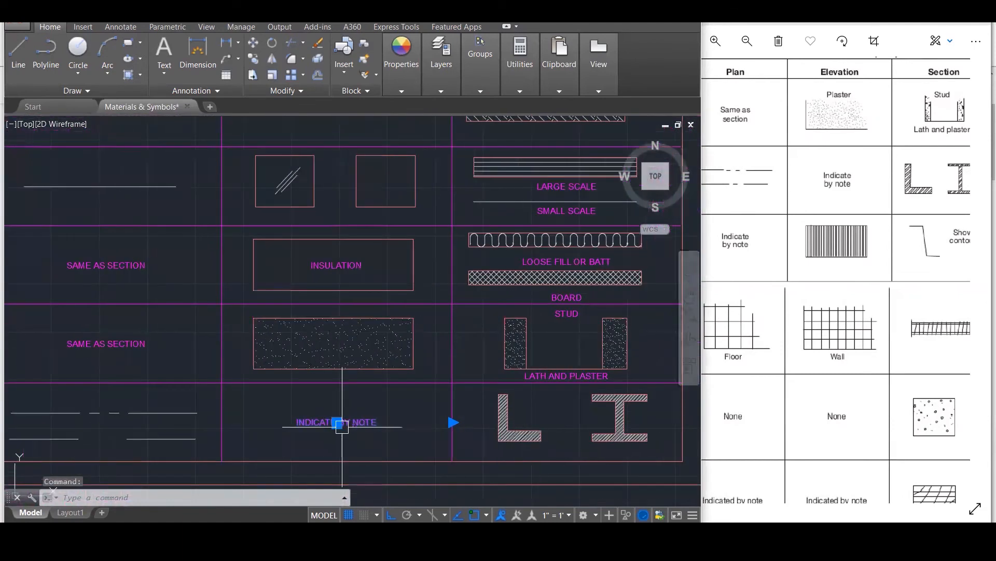
text(co)
key(Return)
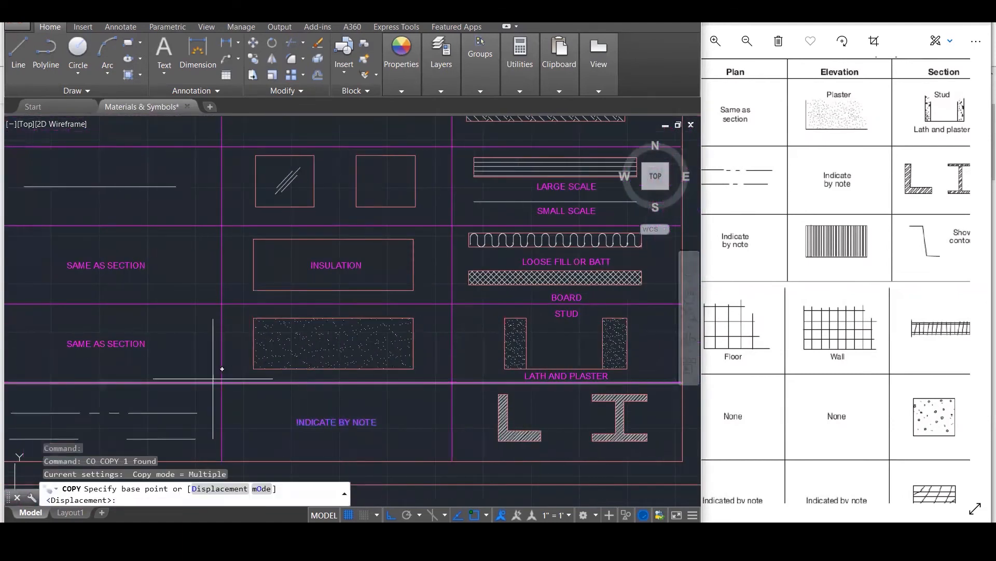
click(221, 383)
scroll(218, 394, down, 8)
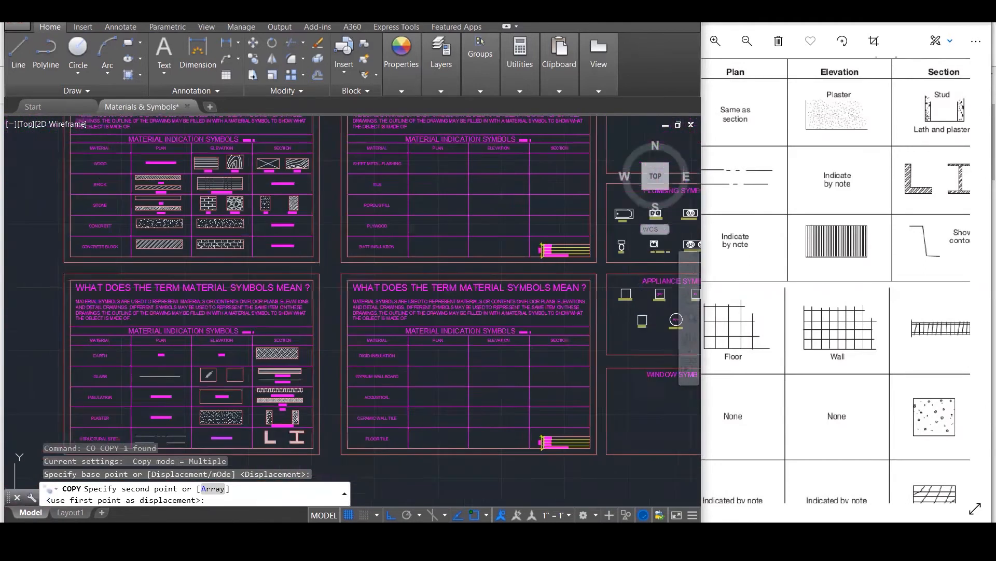
scroll(394, 213, up, 4)
click(370, 218)
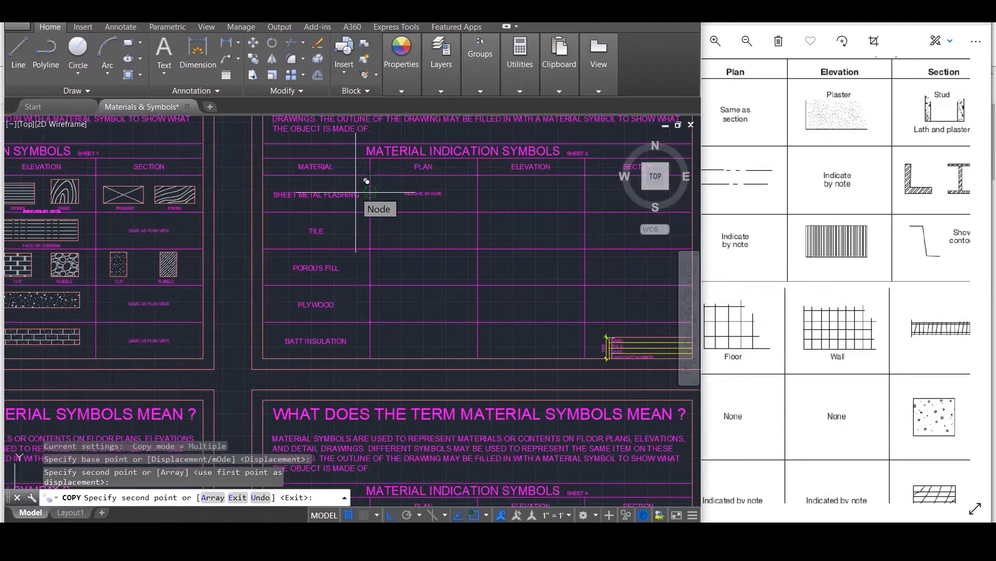
scroll(374, 184, down, 2)
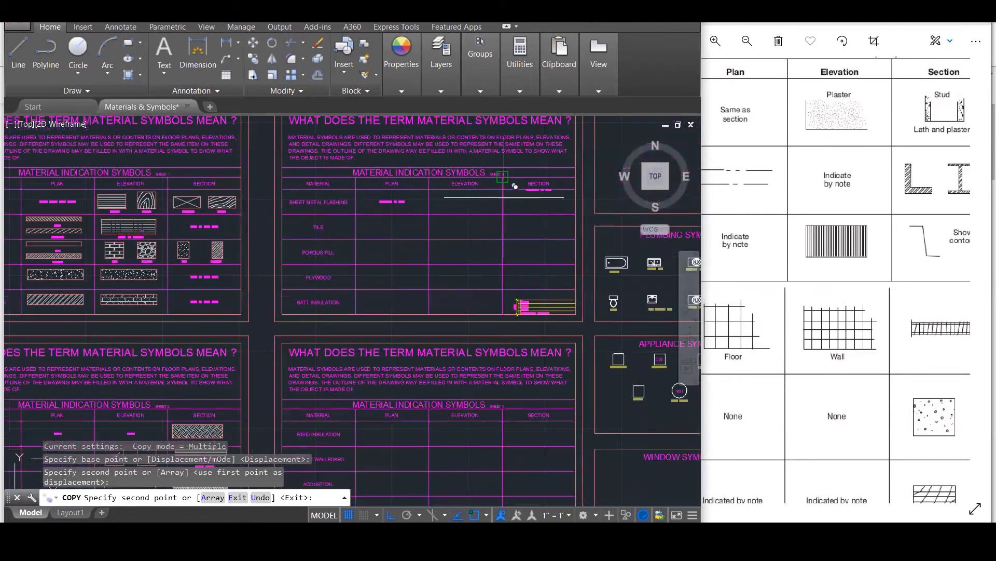
key(Escape)
Examine the sheet metal flashing elevation symbol in the reference chart and the matching empty cell on sheet 3.
scroll(870, 264, up, 5)
scroll(866, 255, up, 2)
scroll(865, 255, down, 3)
drag(834, 260, 878, 266)
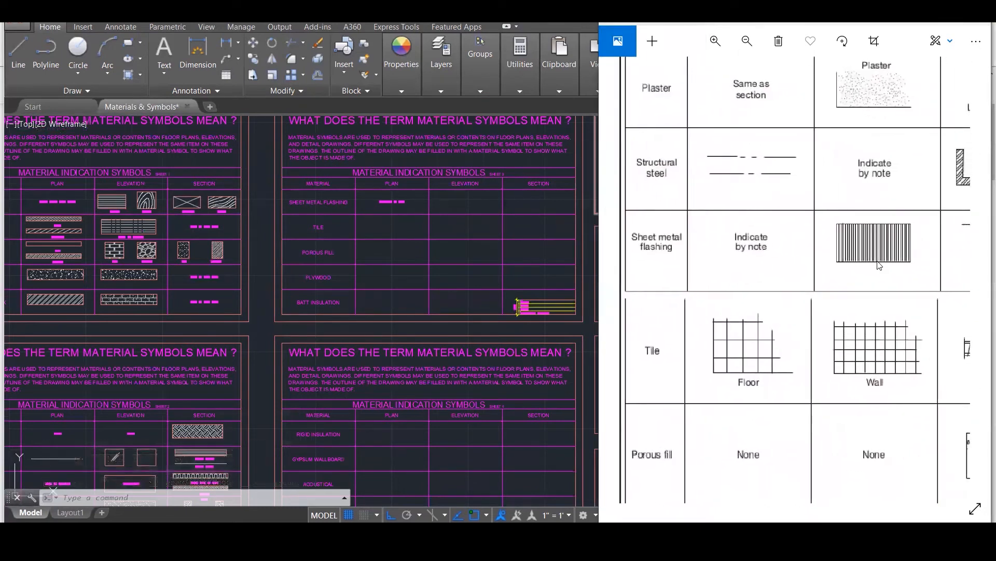
click(346, 166)
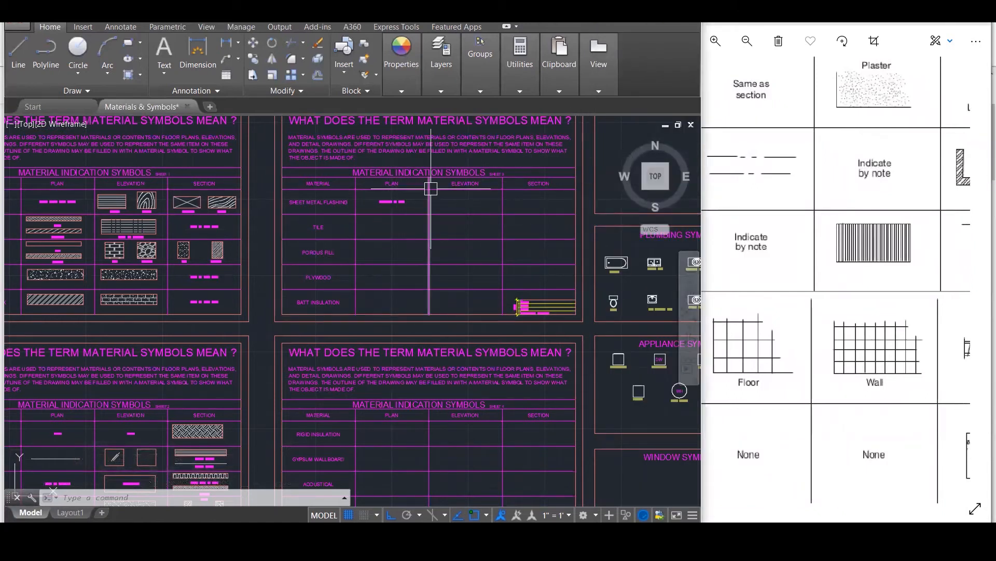
scroll(438, 187, up, 4)
key(Escape)
key(Escape)
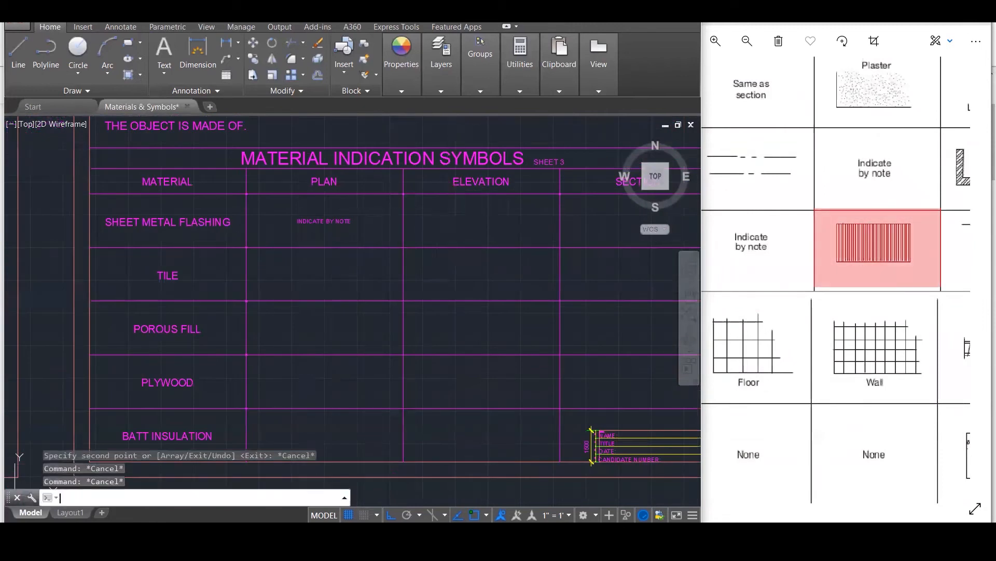
text(rec)
key(Return)
key(Escape)
key(Escape)
Draw a wide rectangle inside the sheet metal flashing elevation cell on sheet 3.
text(R)
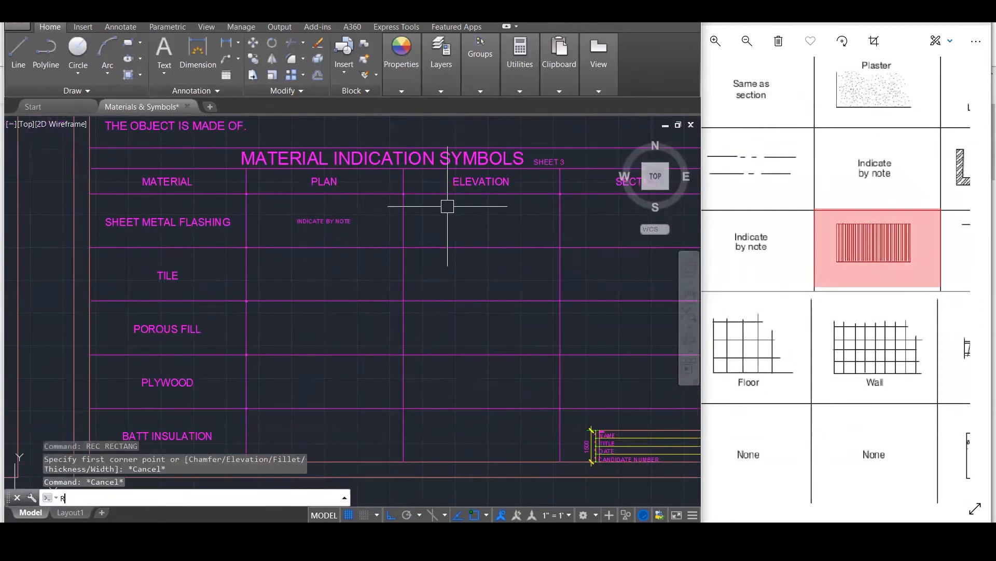
text(ec)
key(Return)
click(419, 199)
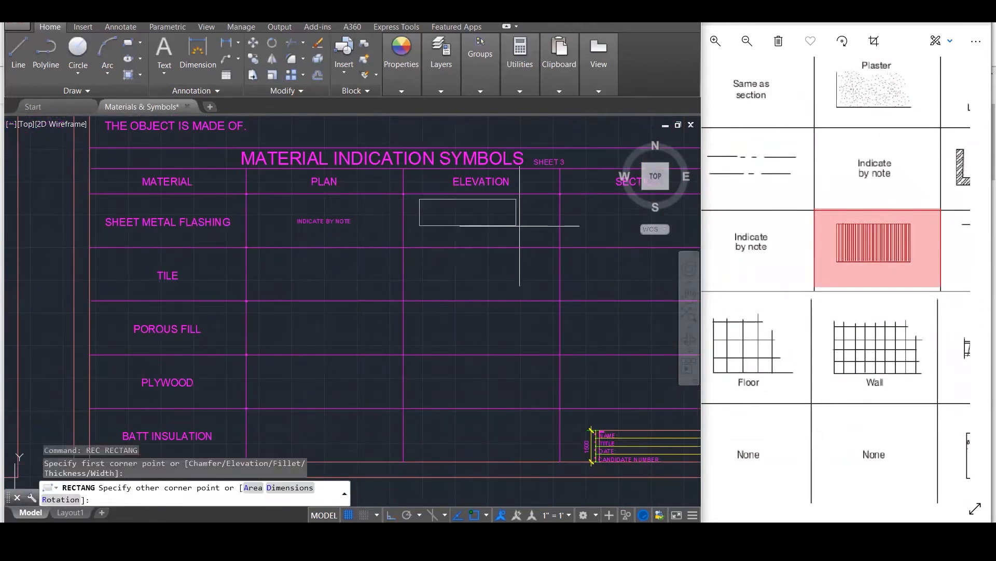
click(537, 235)
key(Escape)
key(Escape)
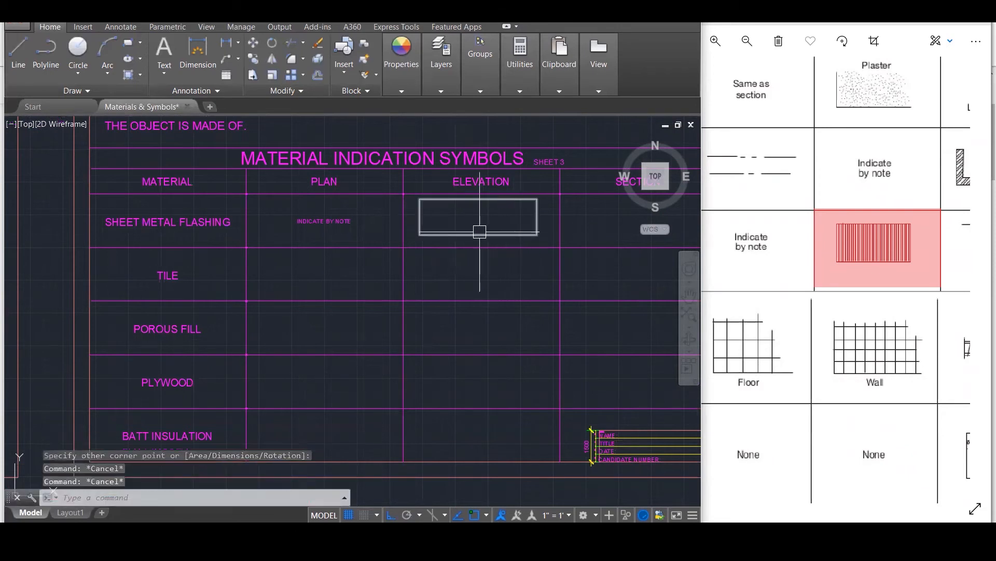
Hatch the sheet metal flashing elevation rectangle with the USER pattern.
text(h)
key(Return)
click(479, 223)
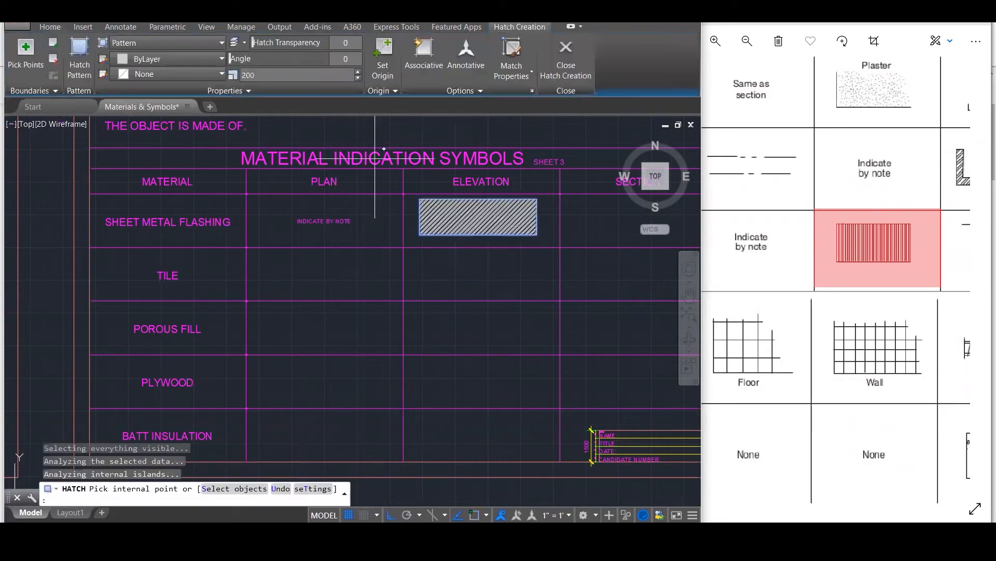
click(86, 78)
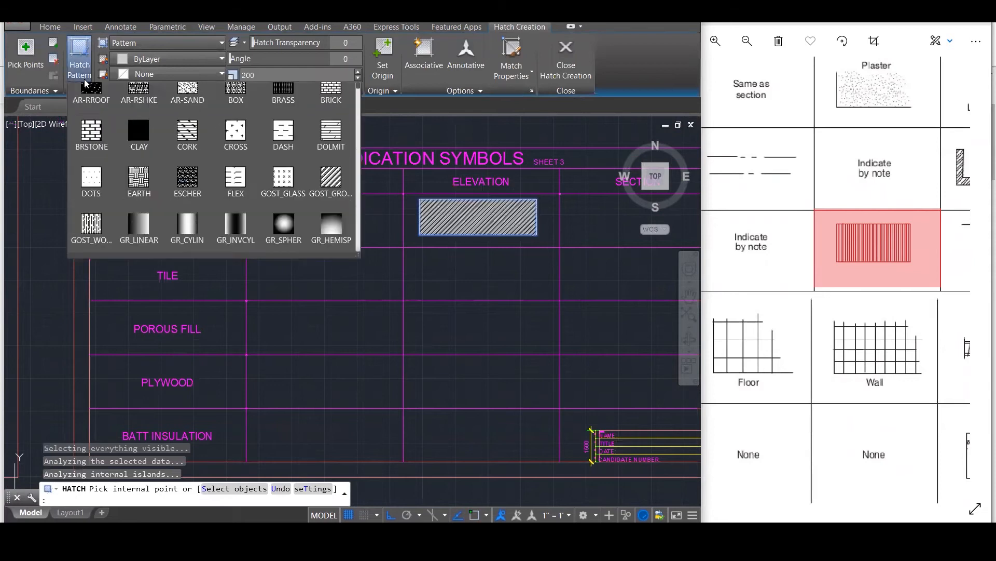
scroll(222, 309, down, 3)
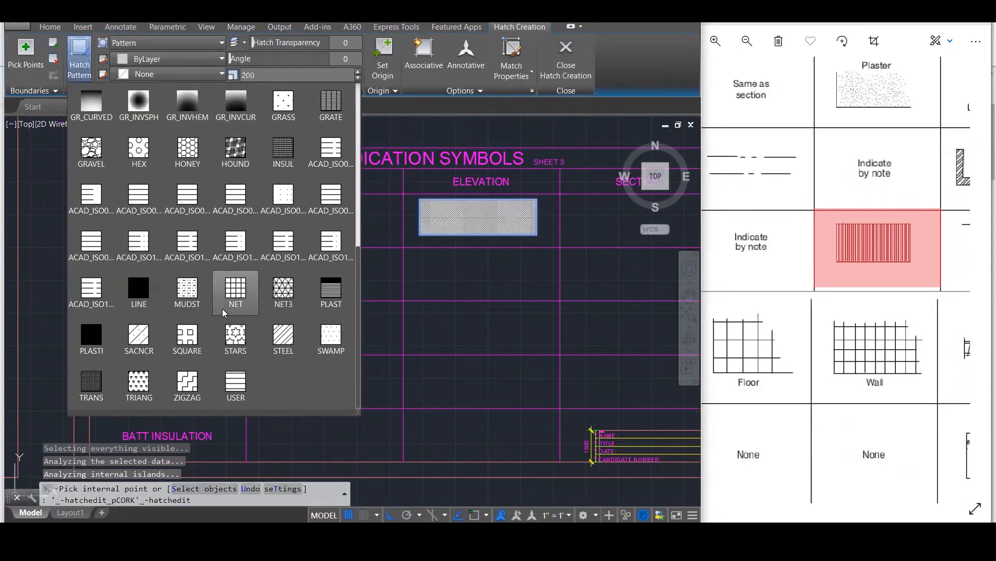
click(235, 386)
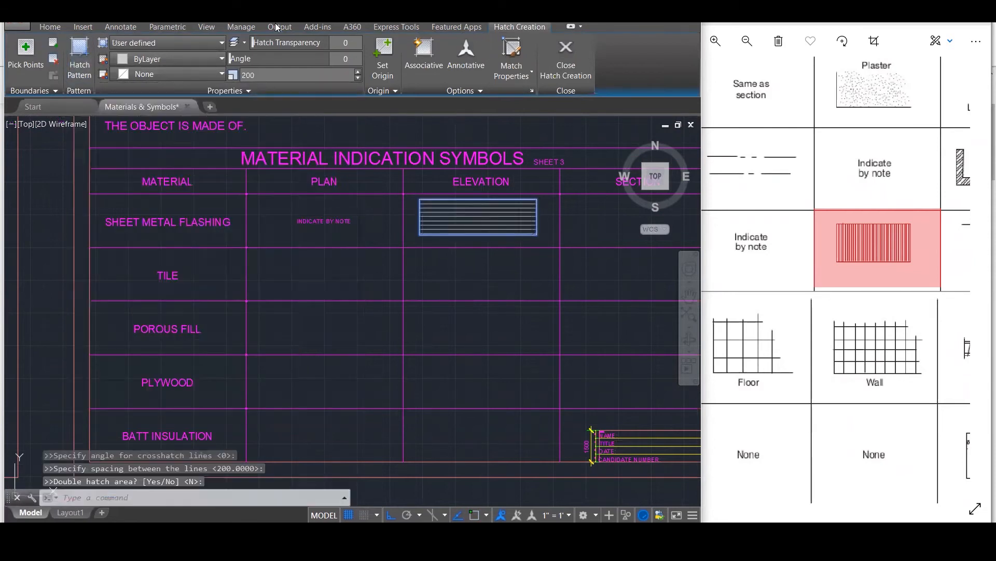
Set the angle of the sheet metal flashing hatch to 90 and its spacing to 100.
text(90)
key(Return)
click(282, 73)
text(100)
key(Return)
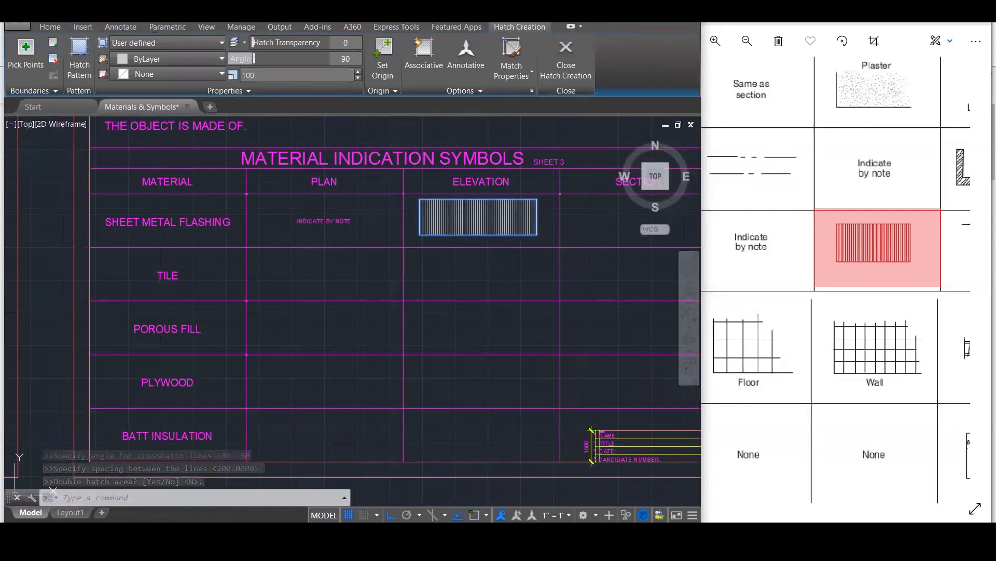
Finish the hatch and move the sheet metal flashing elevation rectangle to the OUTLINE layer.
key(Escape)
scroll(493, 232, up, 3)
scroll(493, 232, down, 3)
click(467, 234)
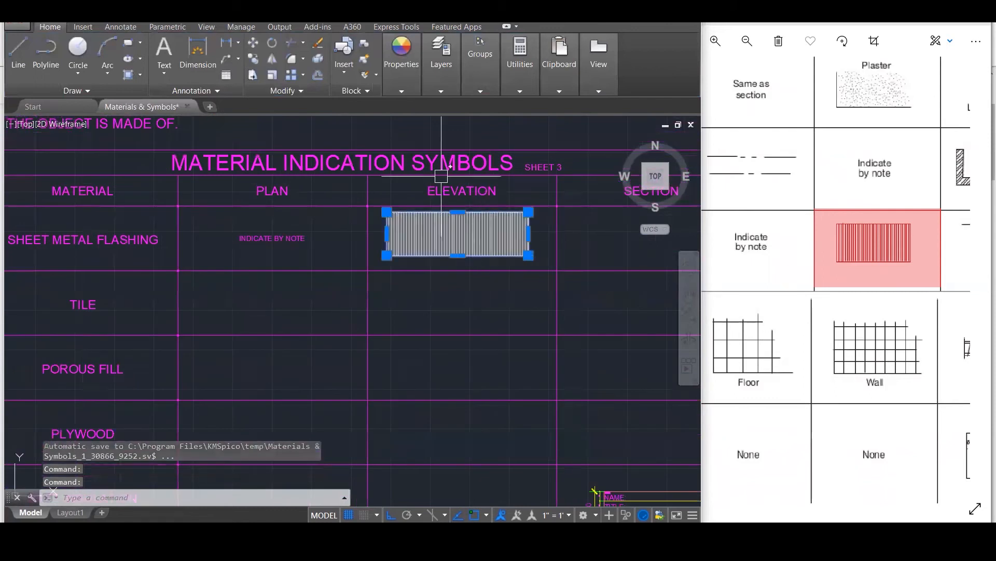
click(441, 71)
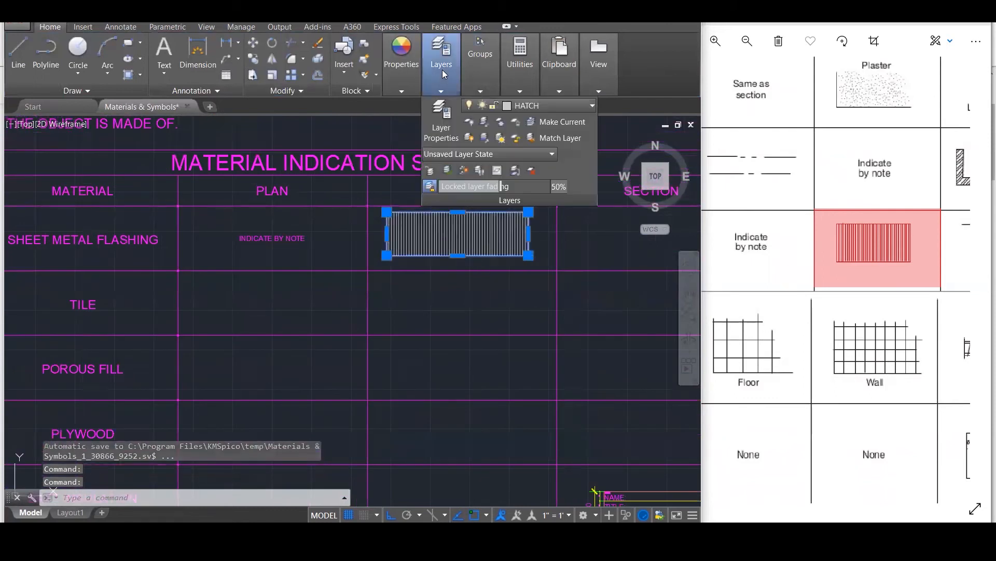
click(546, 106)
click(534, 301)
key(Escape)
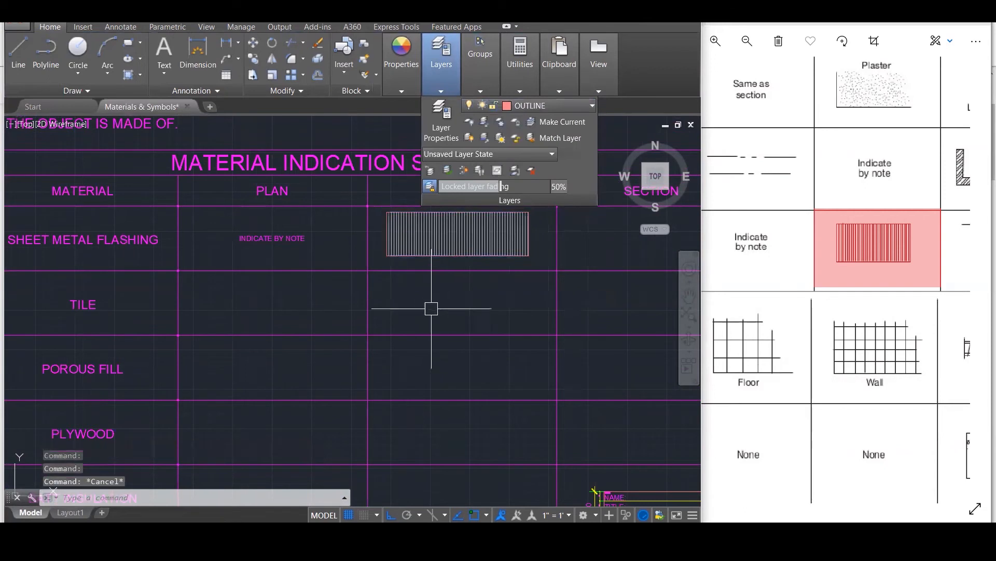
key(Escape)
key(Escape)
Examine the sheet metal flashing section symbol in the reference chart and the matching empty cell on sheet 3.
scroll(372, 318, up, 2)
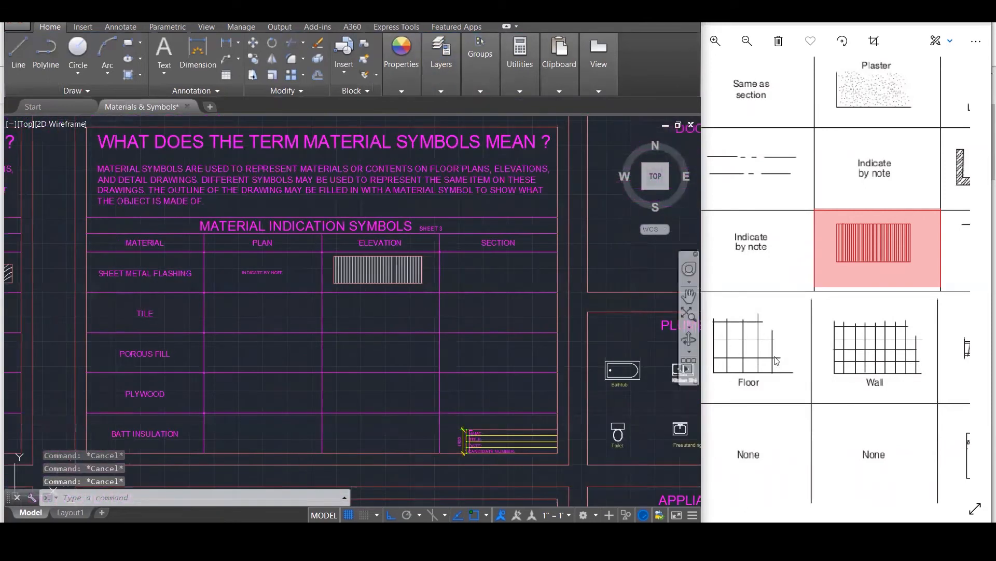
click(909, 248)
drag(884, 259, 695, 271)
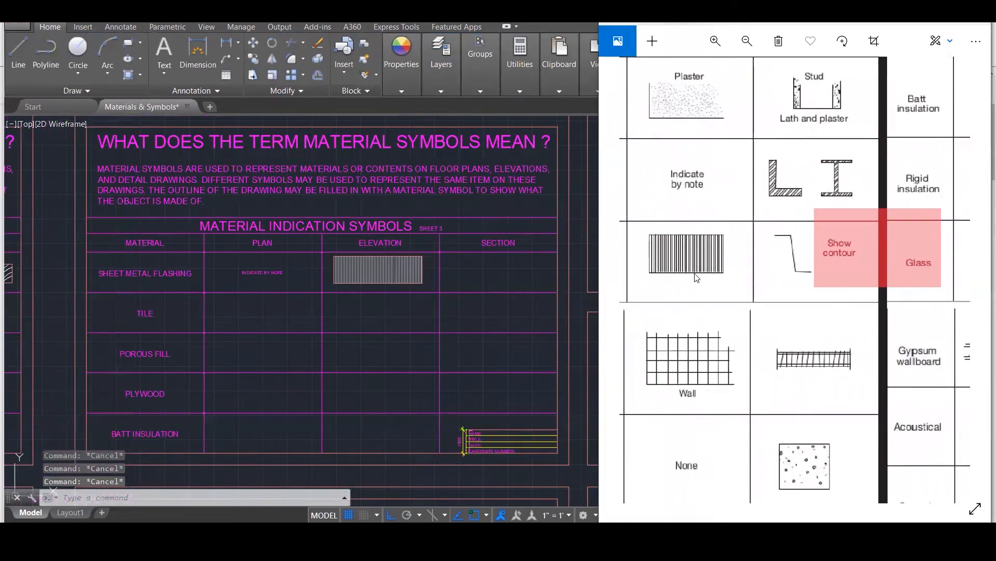
scroll(827, 278, up, 3)
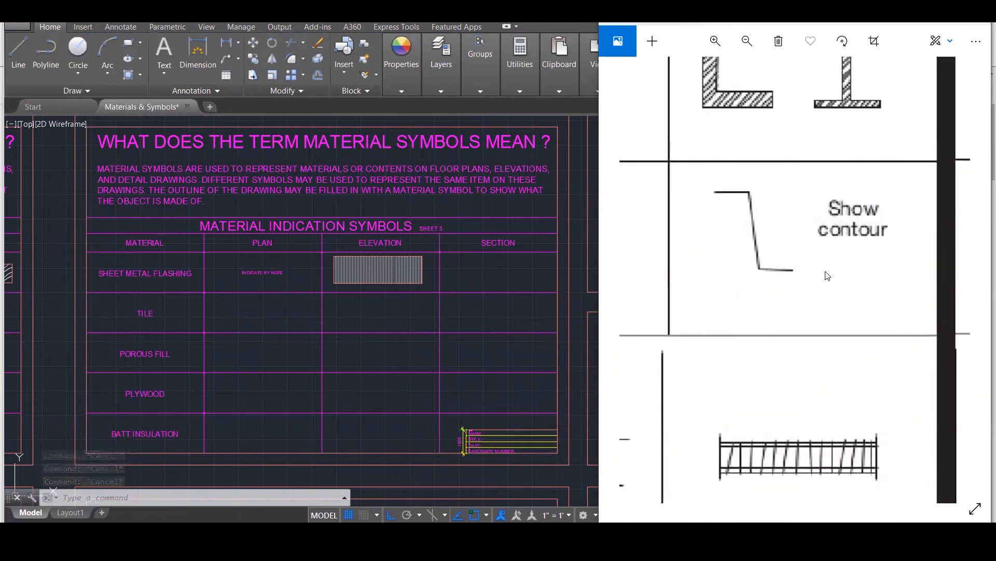
scroll(807, 281, down, 3)
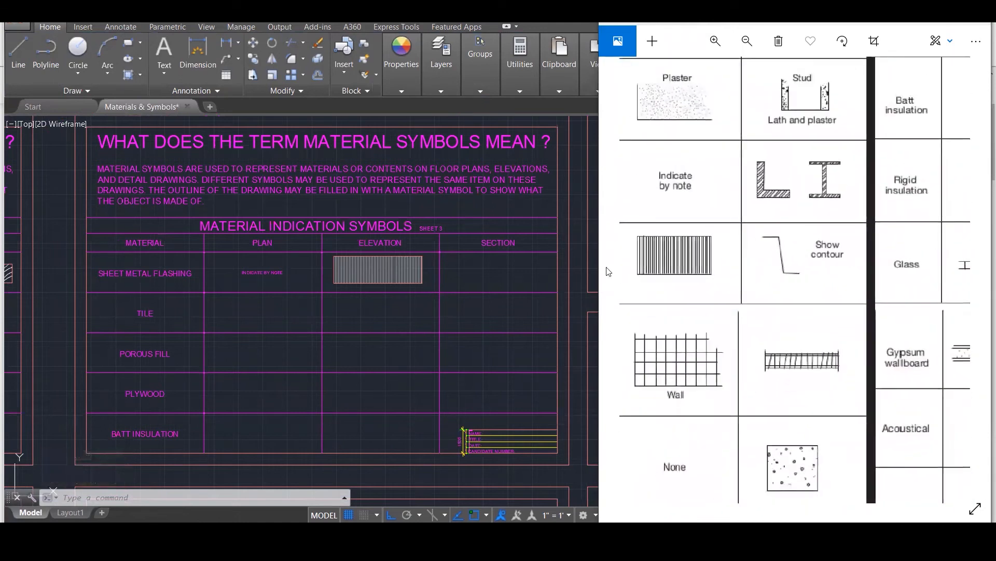
click(474, 274)
scroll(485, 263, up, 5)
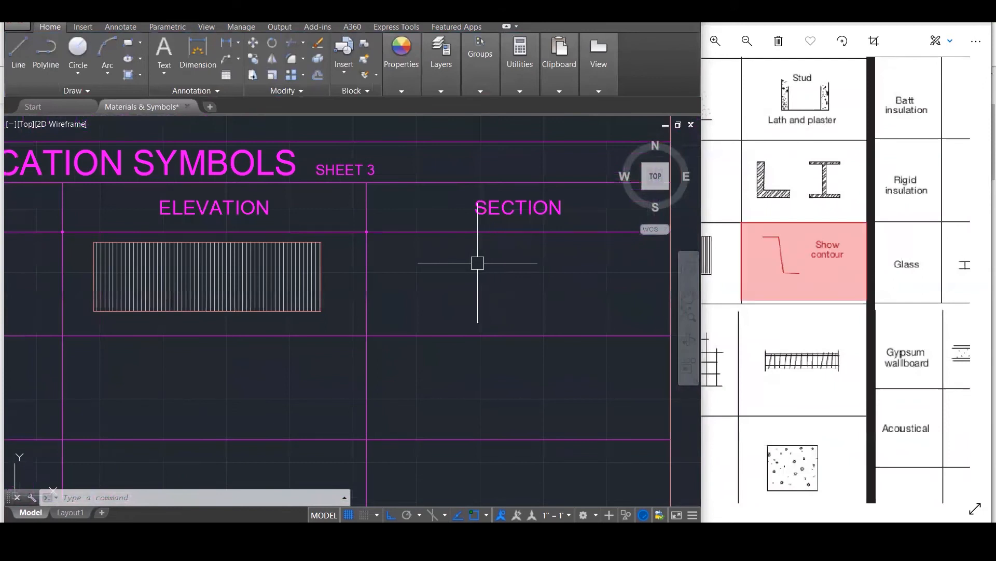
Draw the flashing contour in the sheet metal flashing section cell as a horizontal line, a steep slanted line and a short outward line, with ortho off for the slants.
text(l)
key(Return)
click(420, 246)
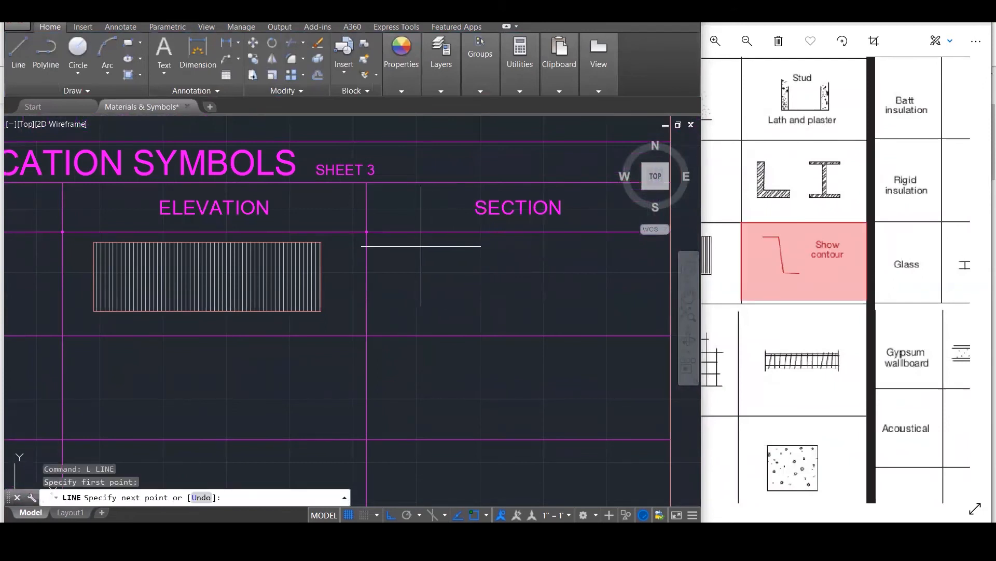
click(465, 246)
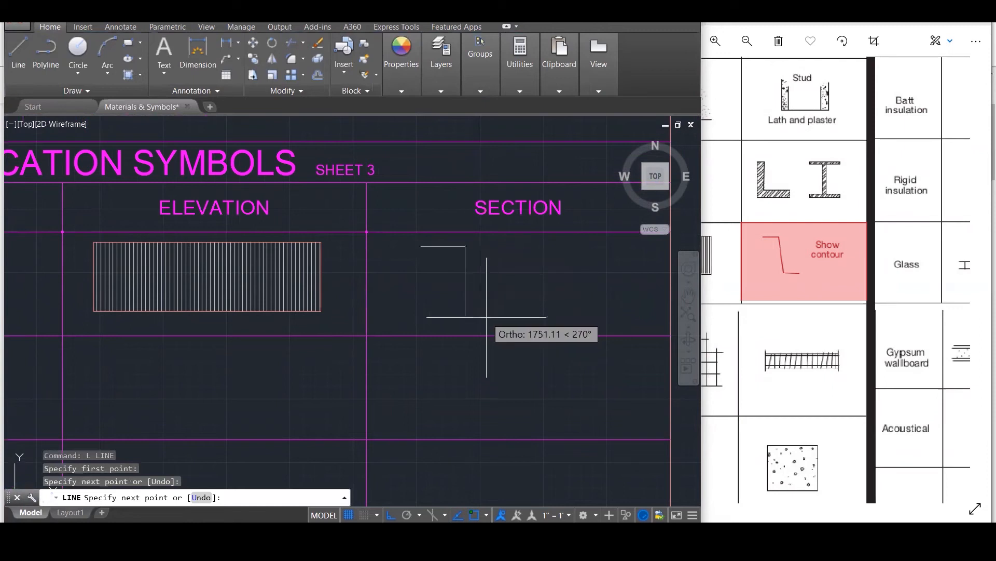
key(F8)
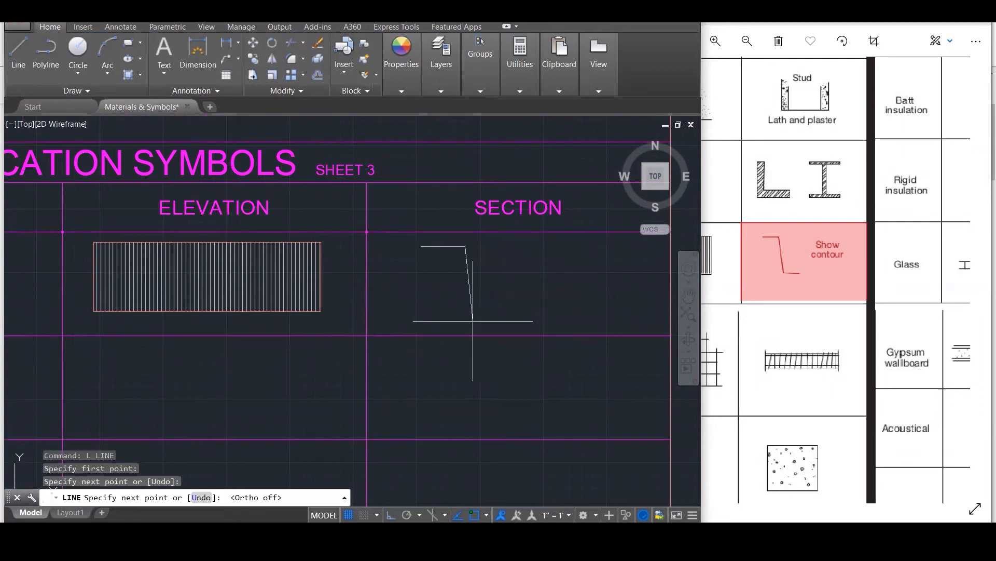
scroll(475, 321, up, 3)
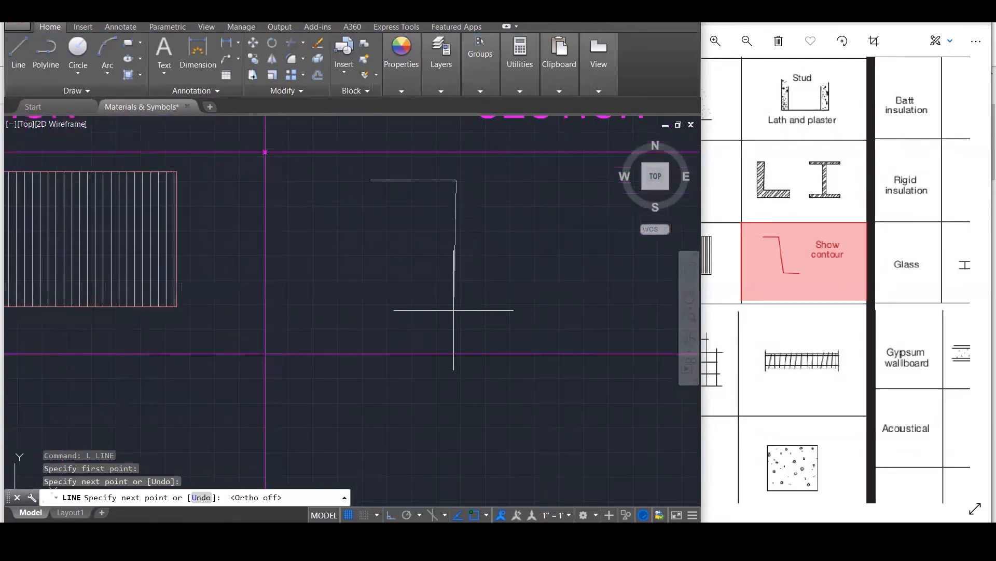
click(462, 309)
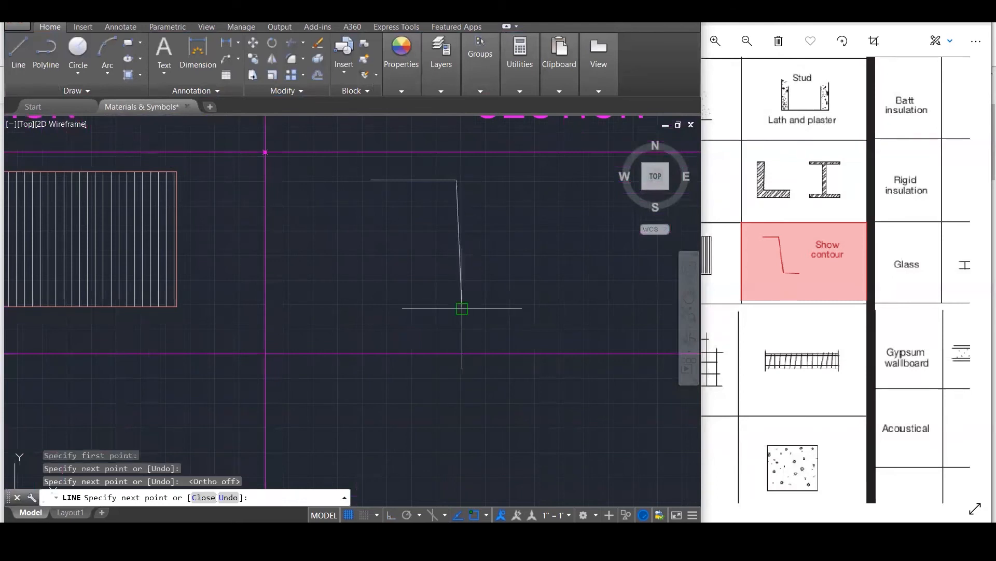
click(538, 325)
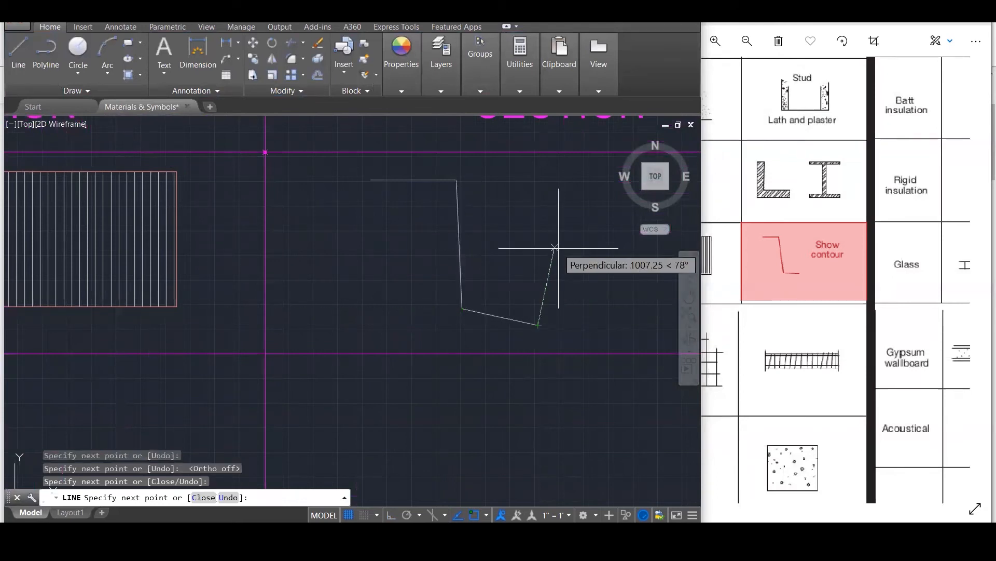
key(Escape)
key(Escape)
key(Escape)
key(Escape)
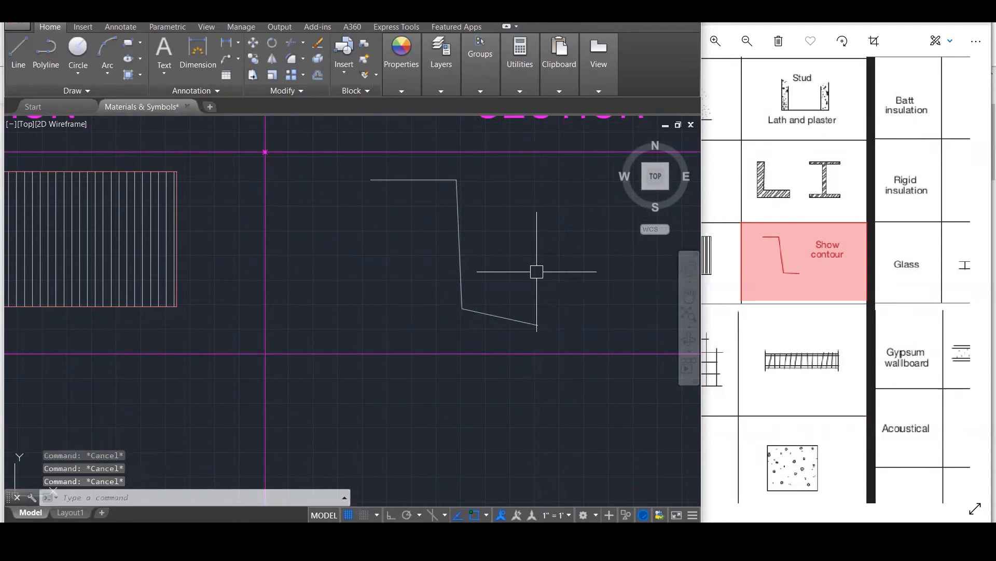
scroll(537, 271, down, 3)
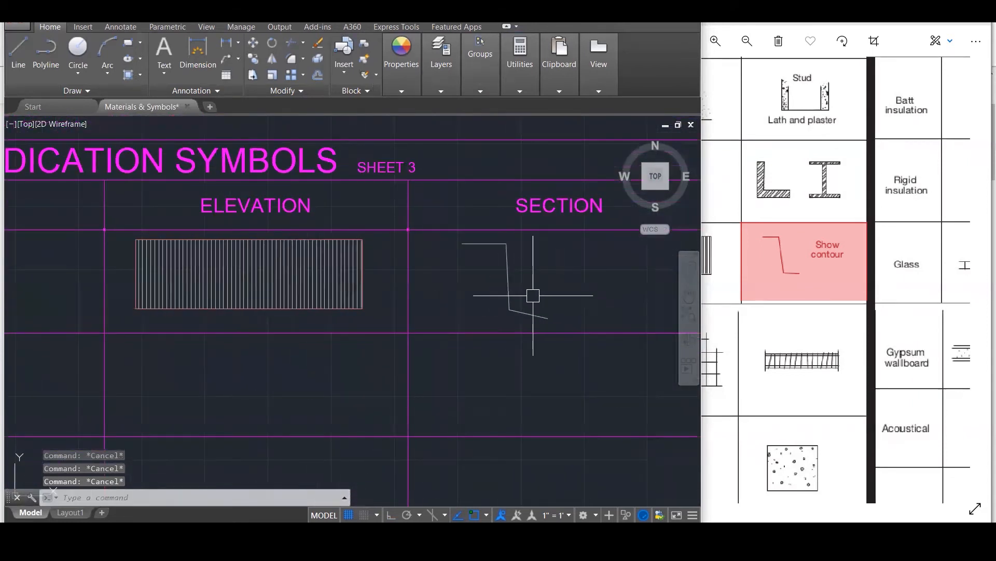
Copy the INDICATE BY NOTE text from the sheet metal flashing plan cell into the section cell beside the contour.
scroll(588, 270, down, 2)
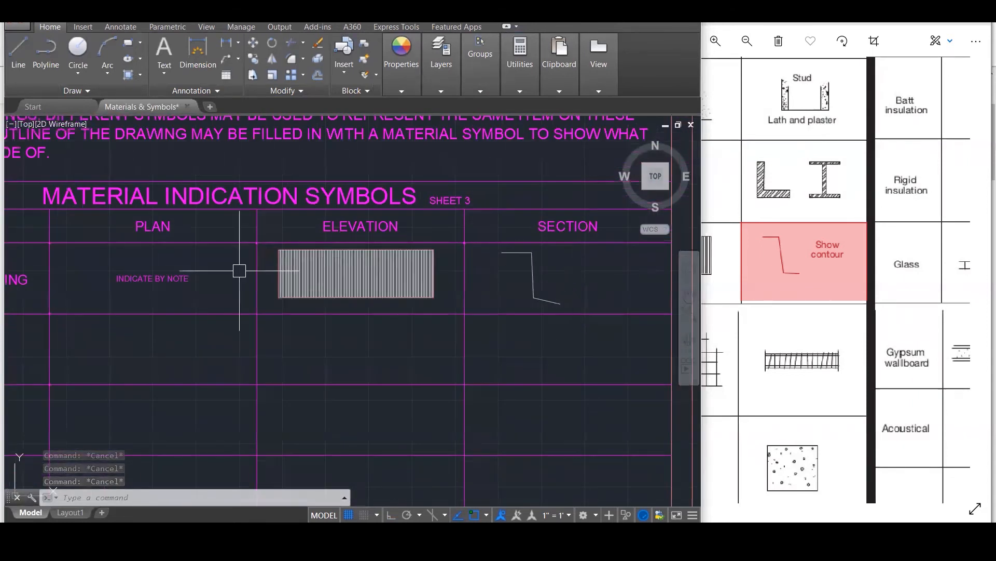
click(156, 282)
text(c)
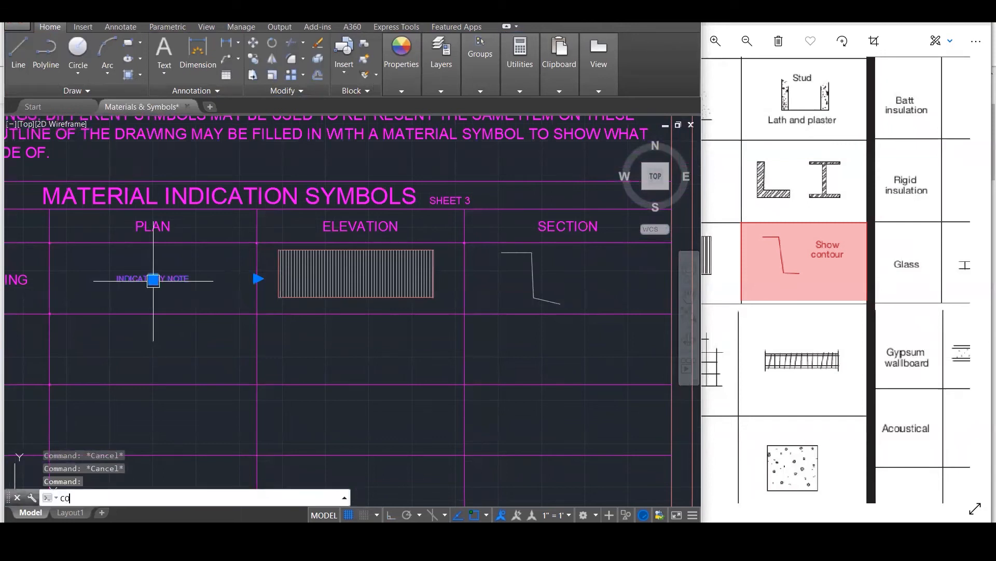
text(o)
key(Return)
click(49, 243)
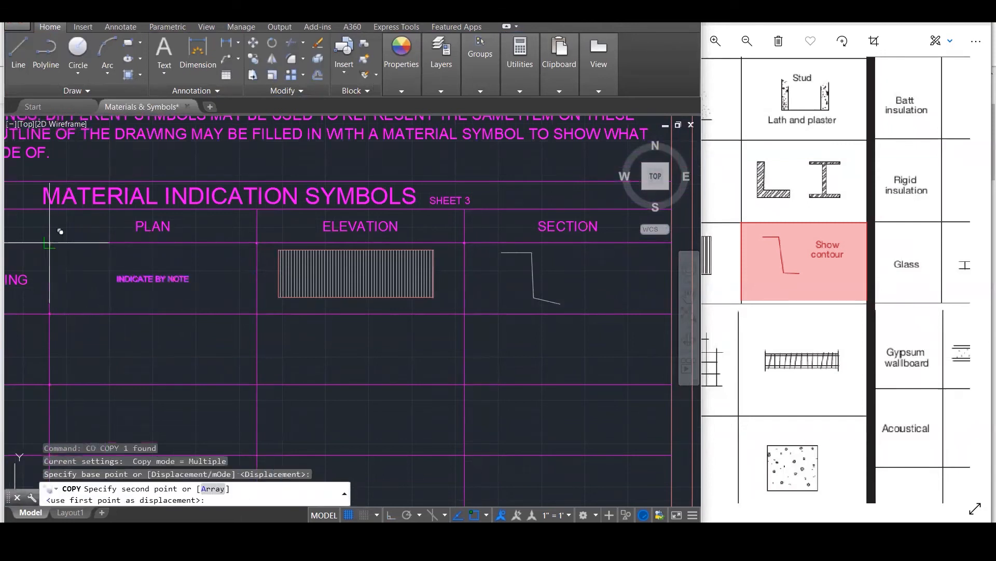
click(495, 253)
key(Escape)
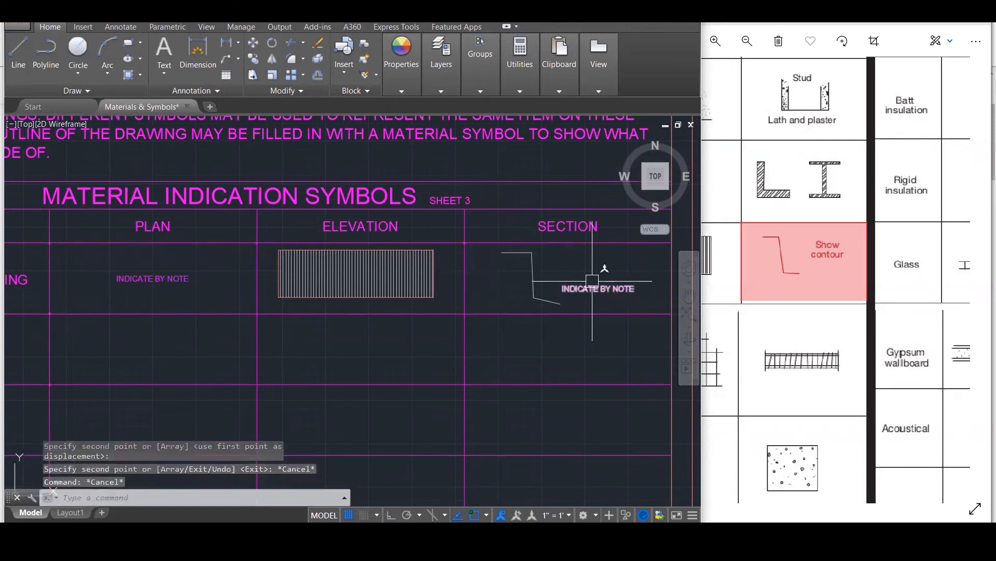
Change the copied note in the sheet metal flashing section cell to SHOW CONTOUR.
double_click(622, 288)
drag(653, 291, 259, 297)
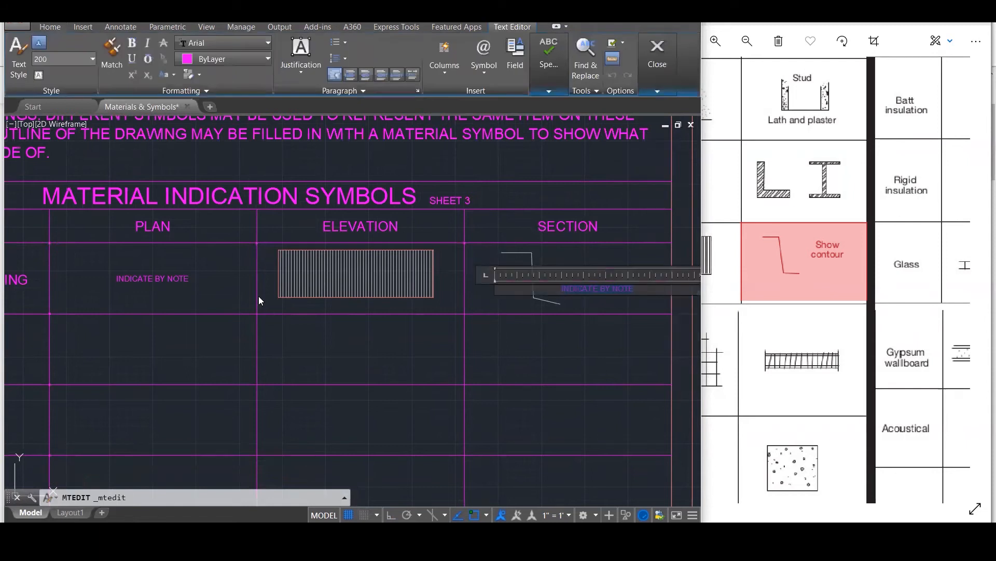
text(SHOW CONTOUR)
click(522, 403)
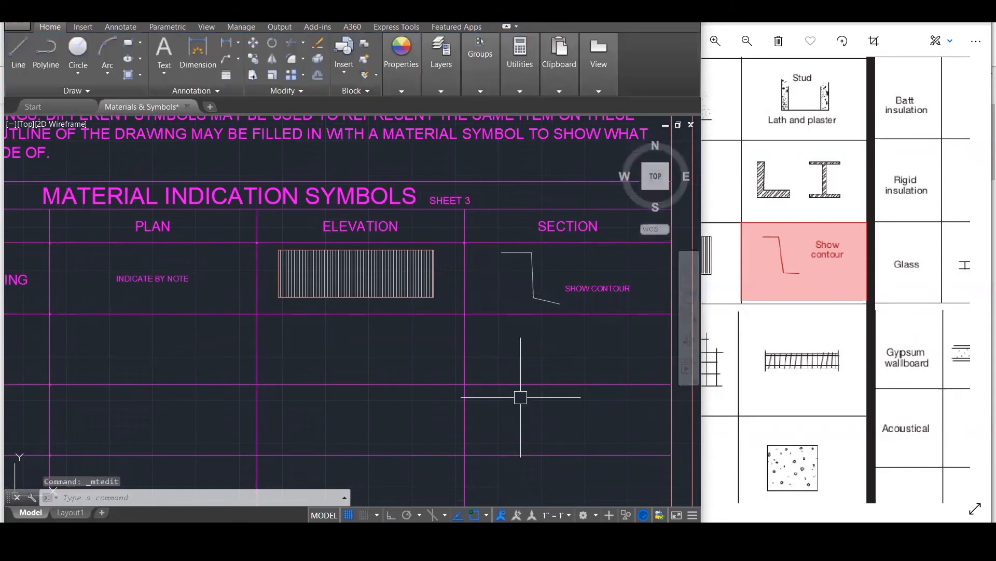
Switch to the Architectural Symbols folder, examine the Sheet metal Flashing.jpg photo up close and return to the drawing.
scroll(485, 249, down, 3)
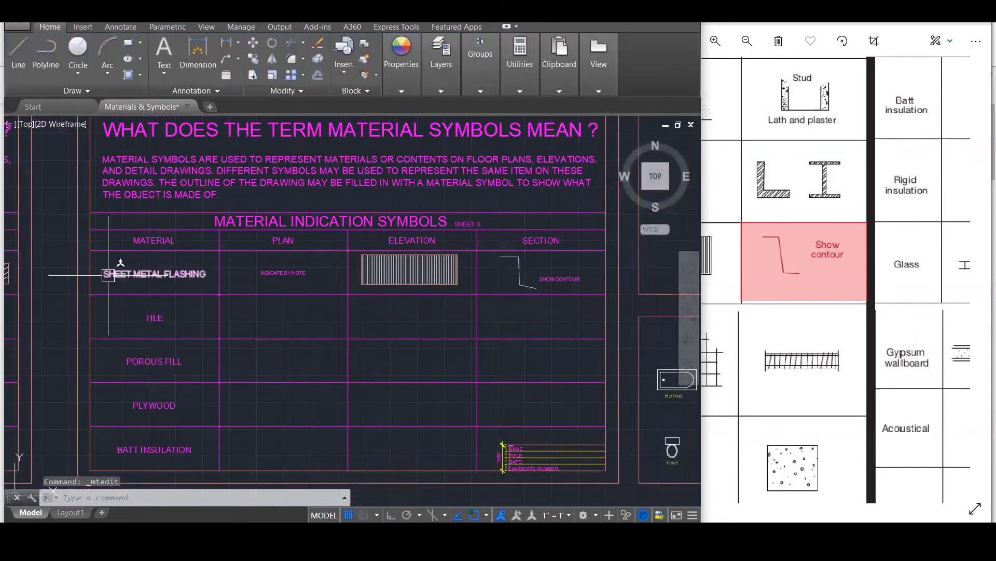
key(alt+Tab)
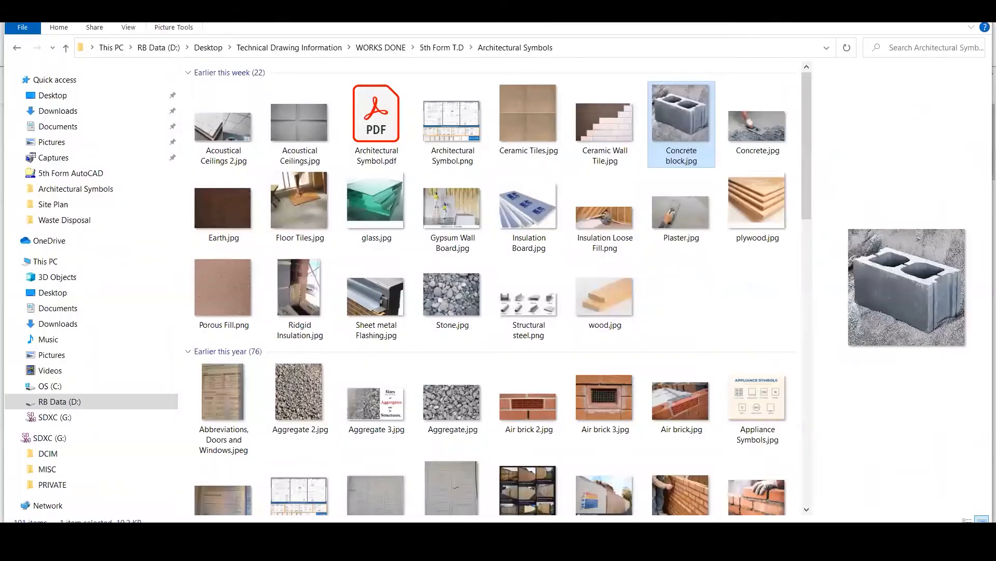
click(387, 289)
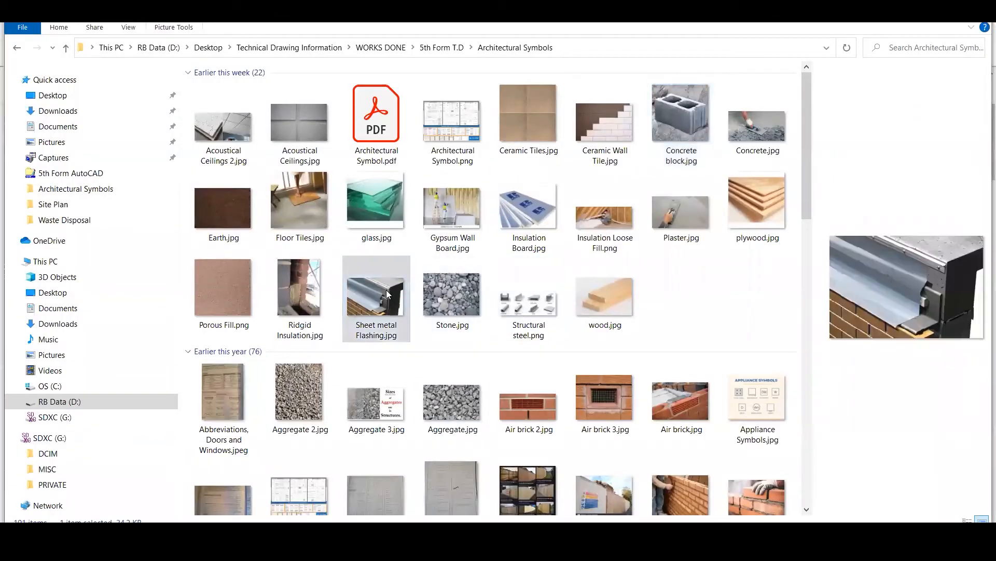
double_click(387, 290)
scroll(566, 225, up, 3)
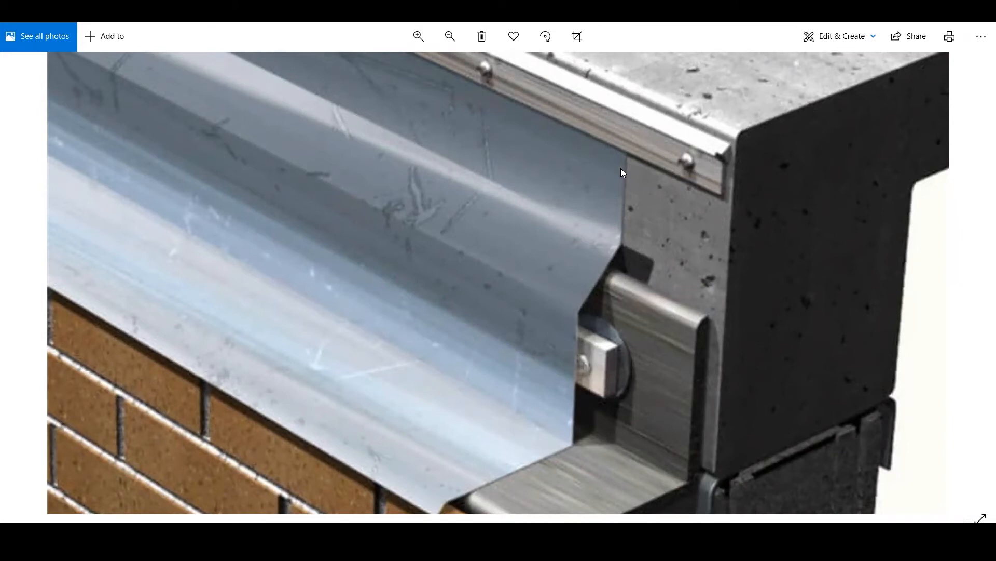
ctrl+scroll(211, 327, down, 2)
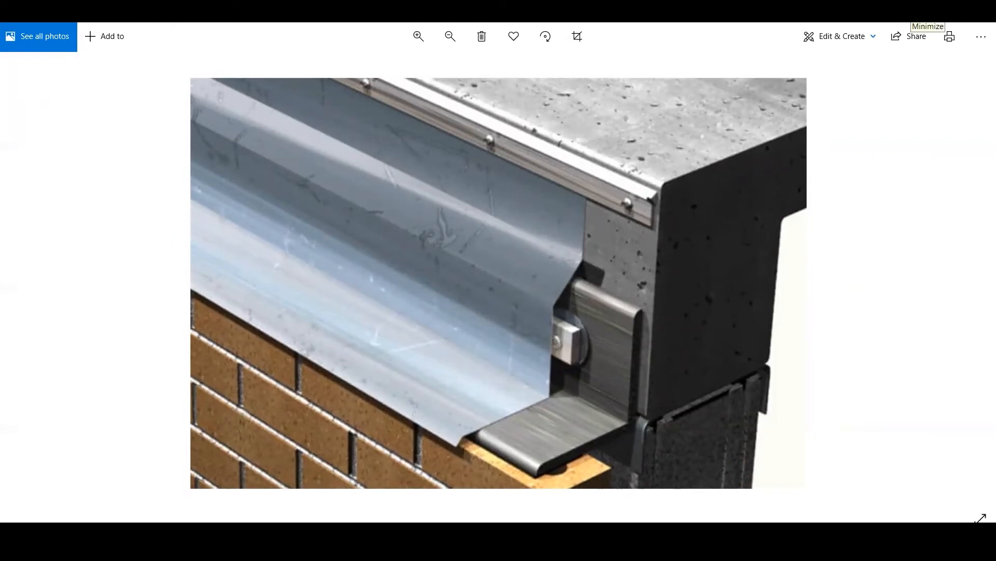
click(928, 20)
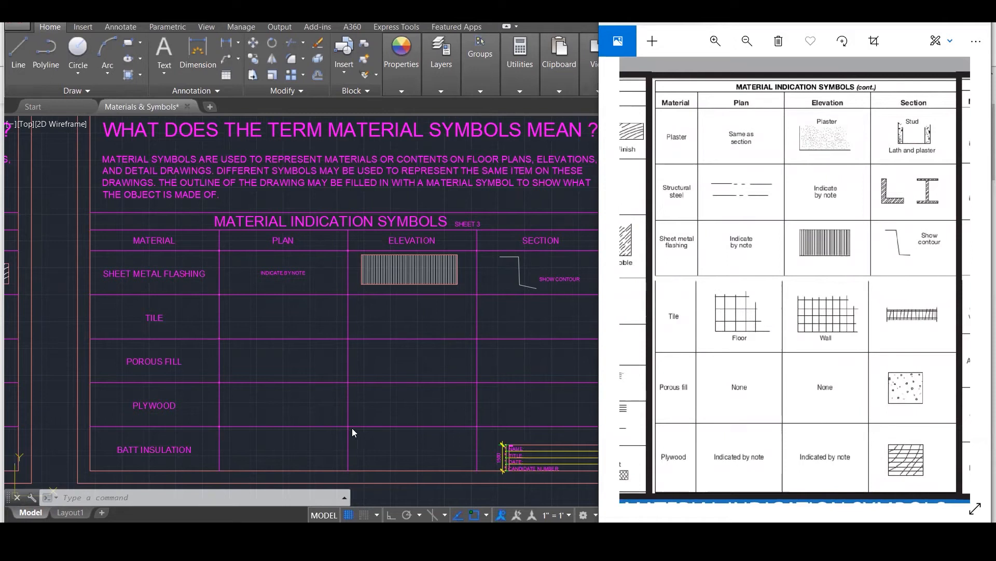
Draw a rectangle inside the tile plan cell on sheet 3.
click(397, 20)
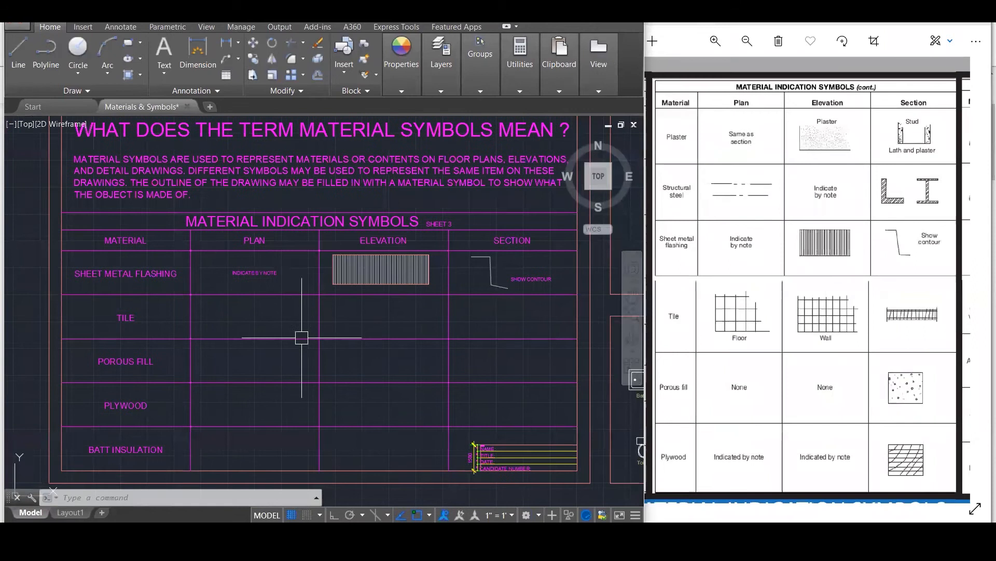
key(Escape)
scroll(215, 338, up, 2)
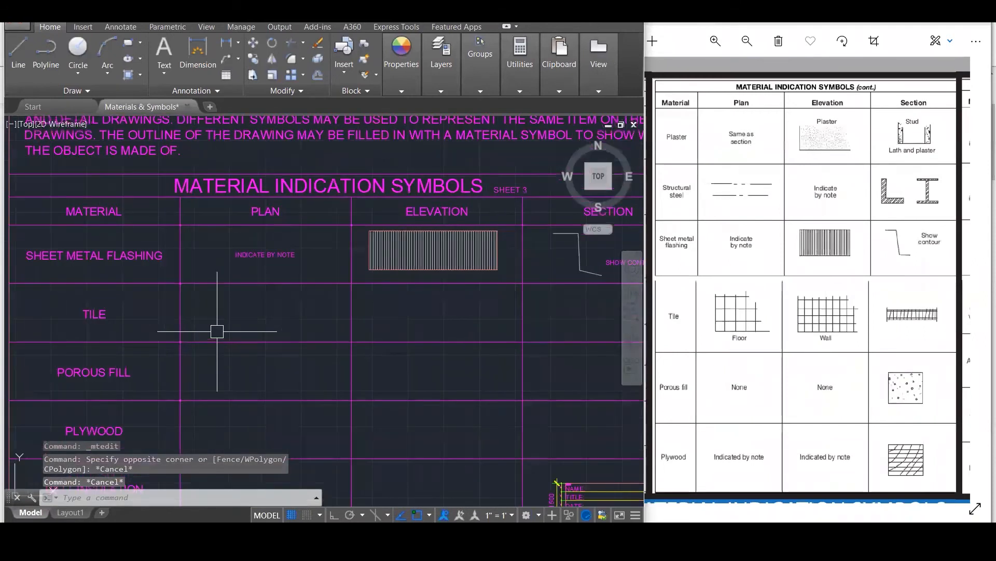
text(REC)
key(Return)
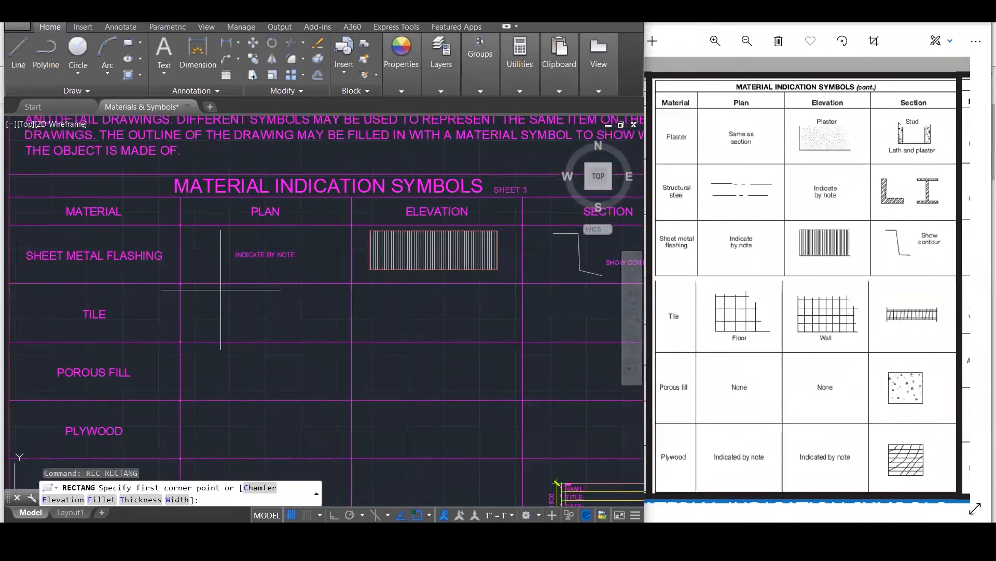
click(221, 290)
click(310, 334)
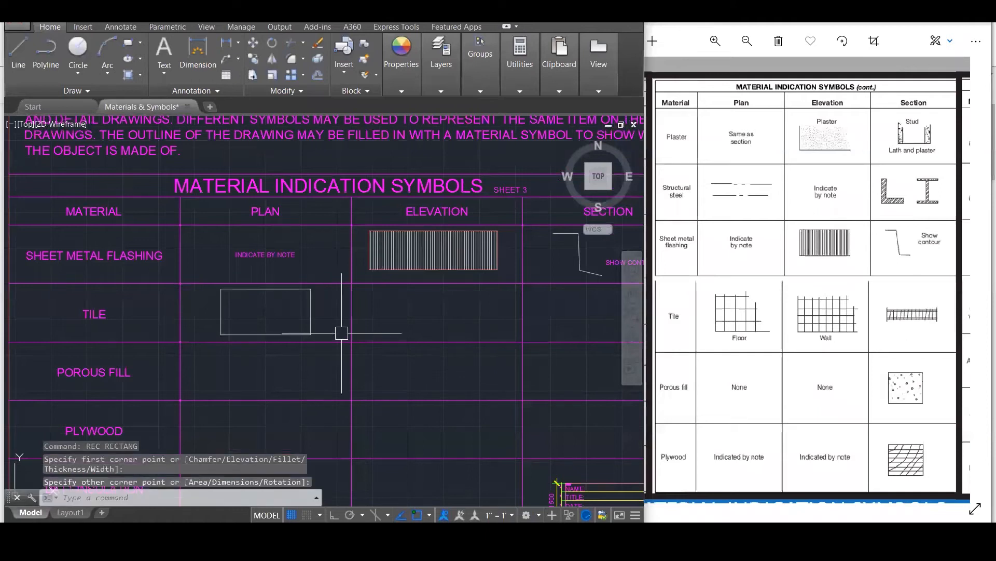
key(Escape)
key(Escape)
Stretch the lower edge of the tile plan rectangle upward to reduce its height.
click(310, 313)
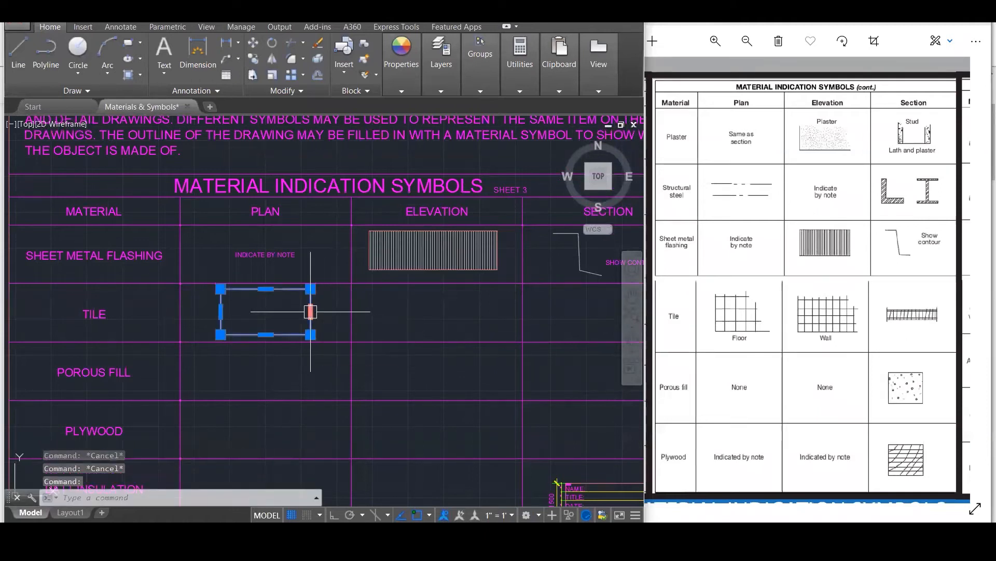
click(265, 334)
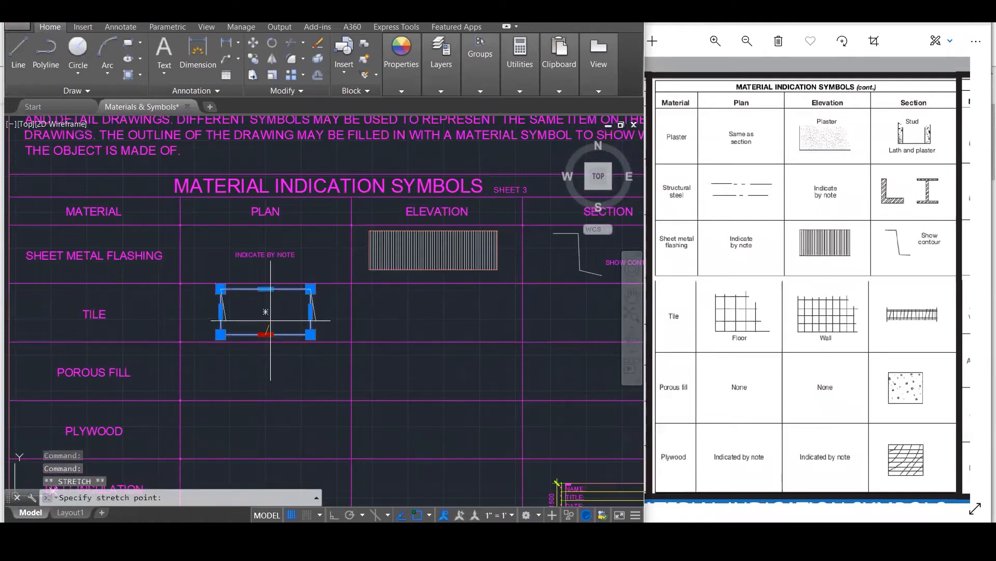
click(264, 320)
mouse_move(264, 321)
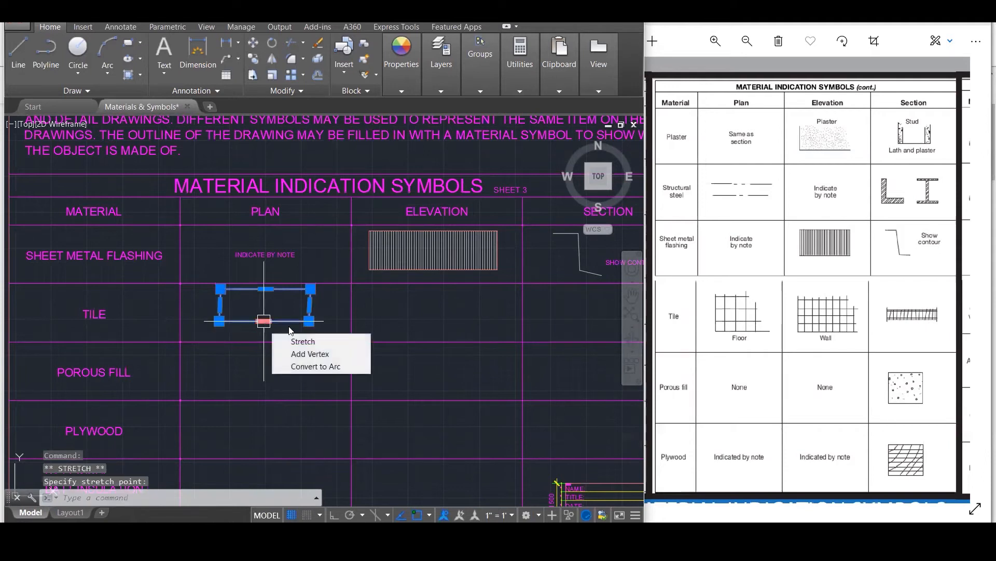
Delete the rectangle in the tile plan cell on sheet 3.
key(Escape)
click(310, 307)
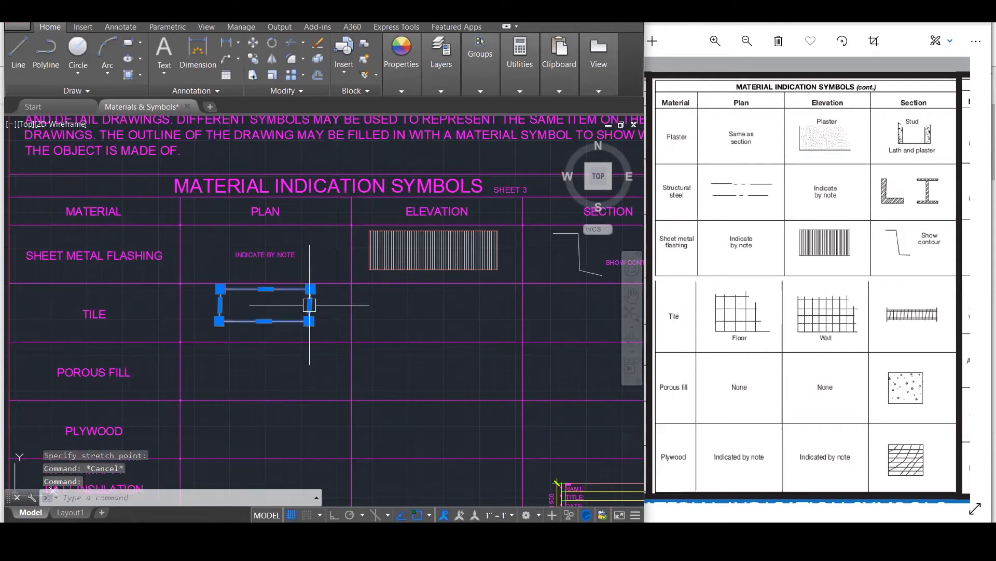
key(Delete)
Copy the outline and CUT label of the cut stone elevation on sheet 1 into the tile plan and elevation cells on sheet 3.
scroll(447, 290, down, 6)
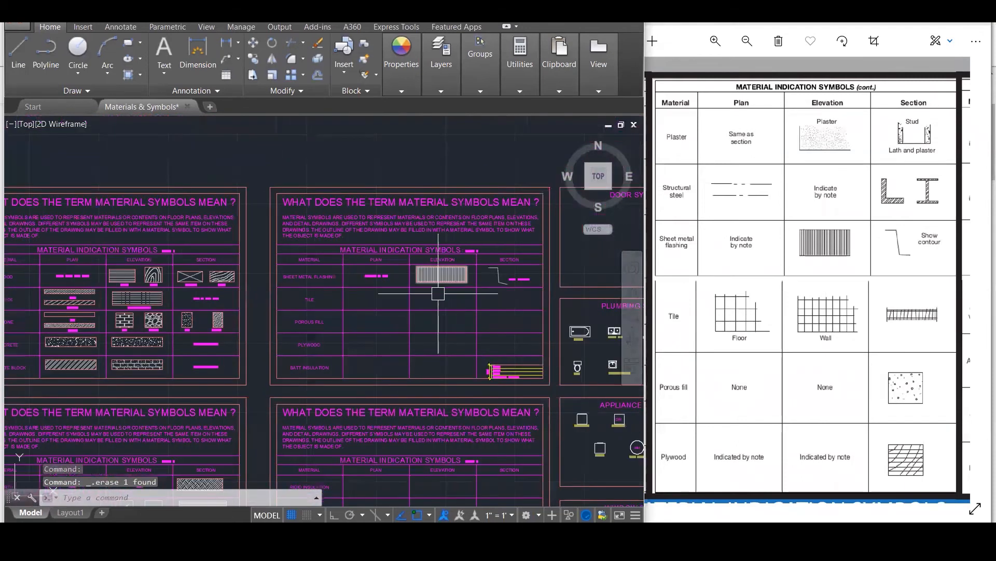
scroll(54, 287, up, 5)
scroll(241, 351, down, 1)
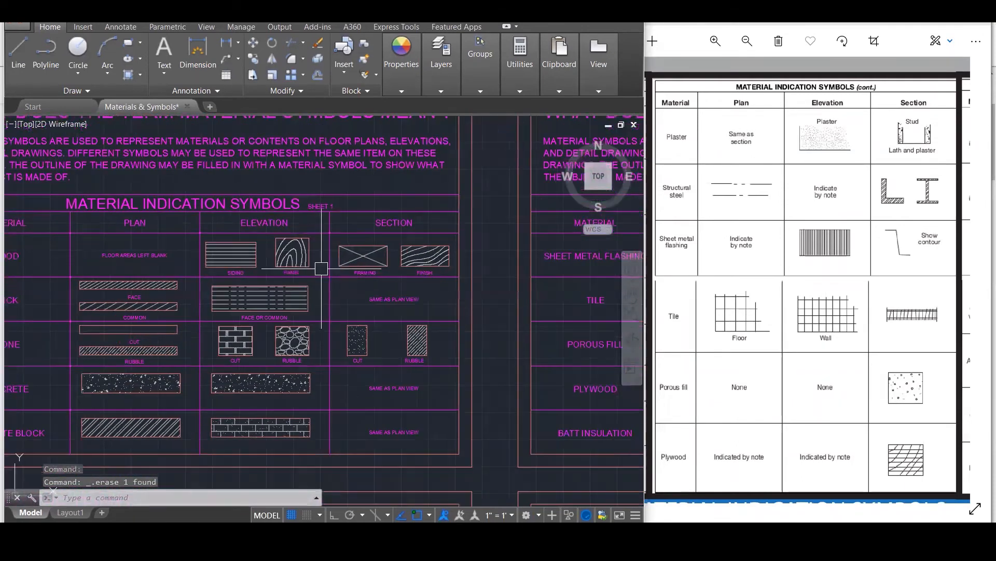
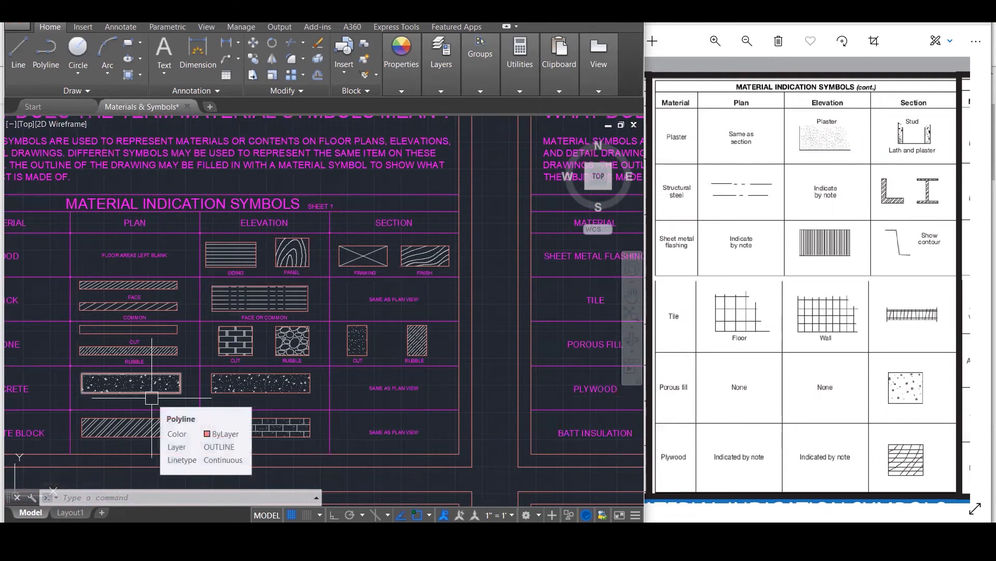
scroll(295, 356, up, 3)
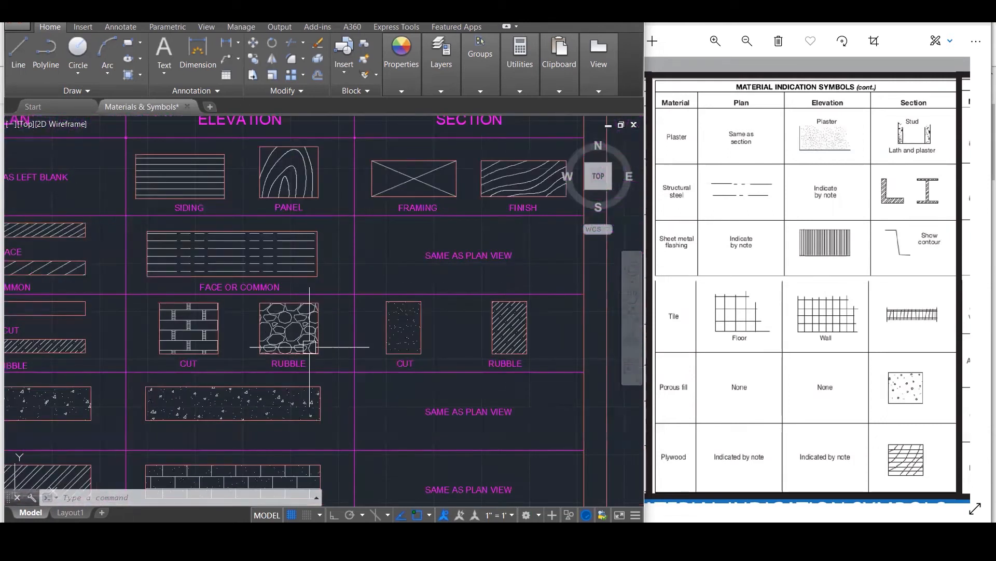
click(224, 335)
text(C)
key(Return)
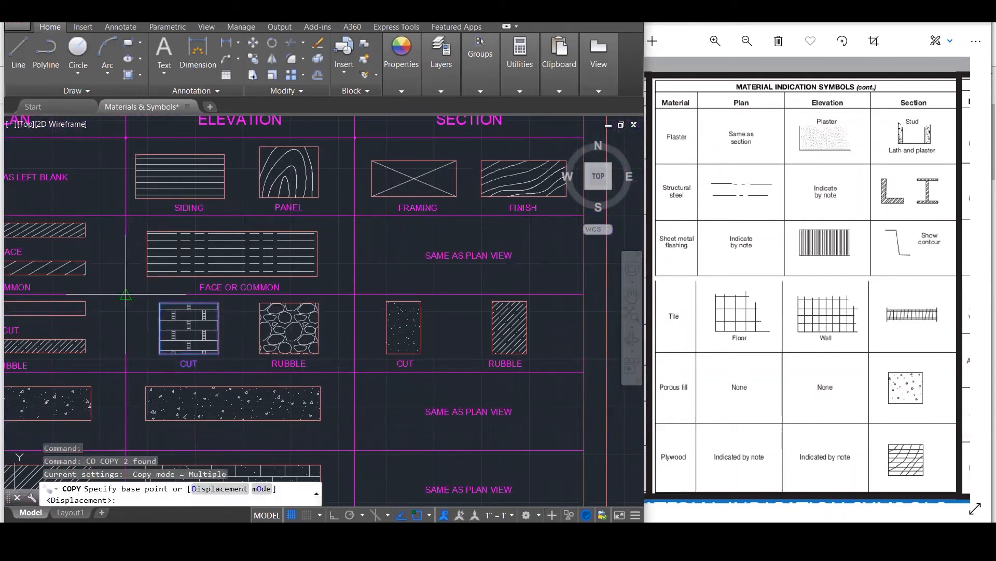
click(153, 341)
scroll(77, 360, down, 4)
scroll(80, 361, down, 2)
scroll(375, 313, up, 5)
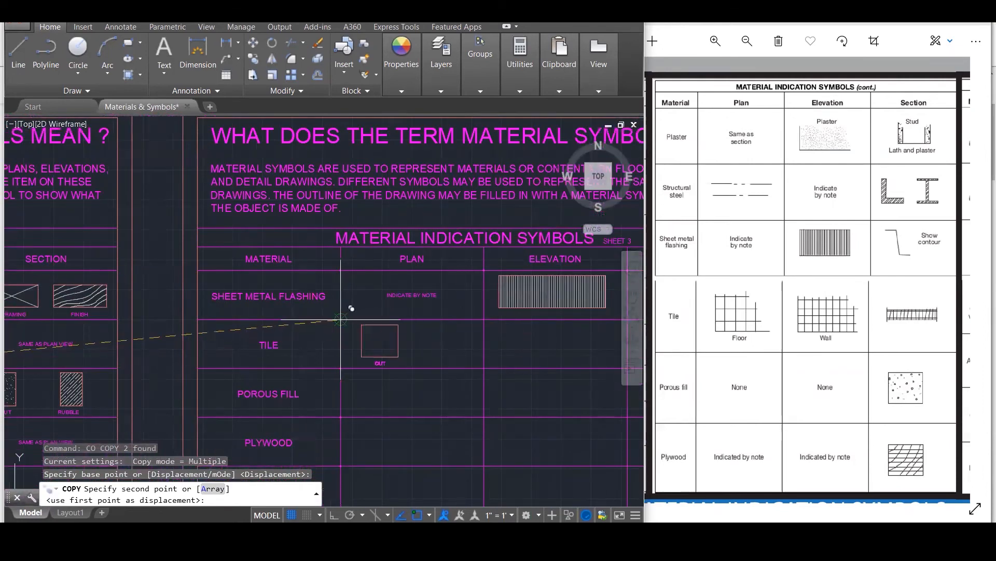
click(483, 320)
scroll(283, 337, down, 2)
scroll(257, 322, up, 4)
key(Escape)
key(Escape)
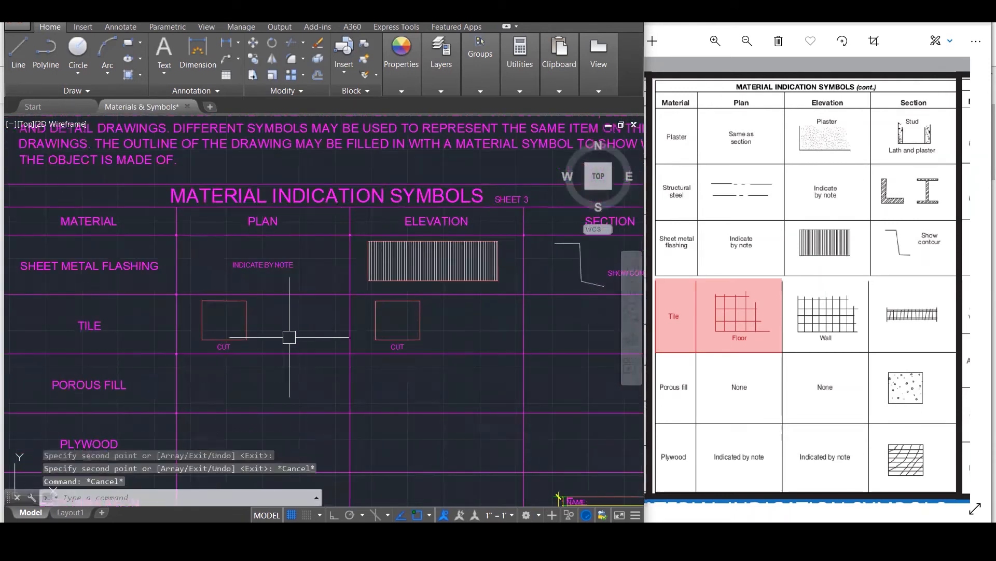
Stretch the right edges of the tile plan and tile elevation boxes outward to make both wide rectangles.
click(247, 322)
click(246, 320)
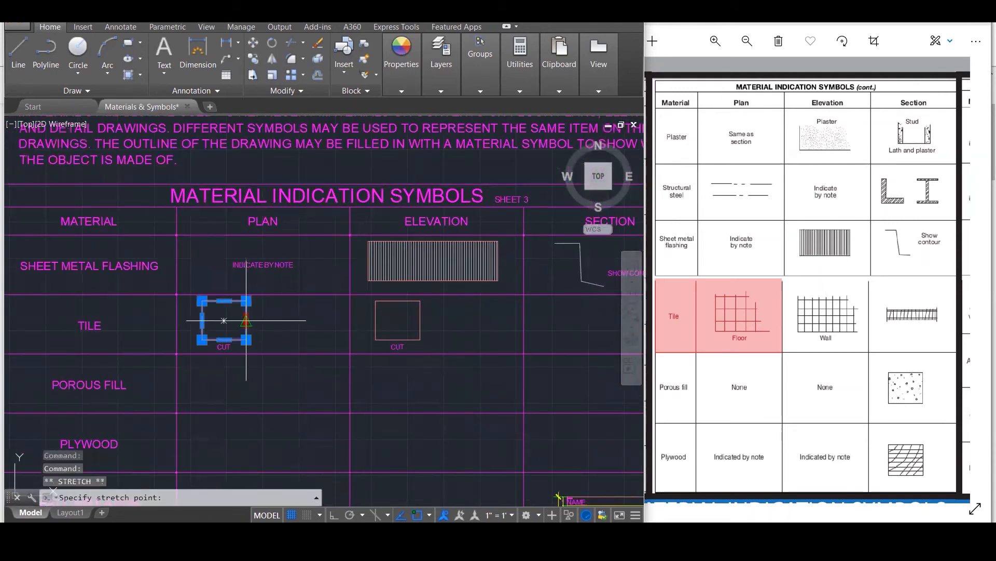
click(298, 321)
click(420, 321)
click(419, 320)
key(Escape)
key(Escape)
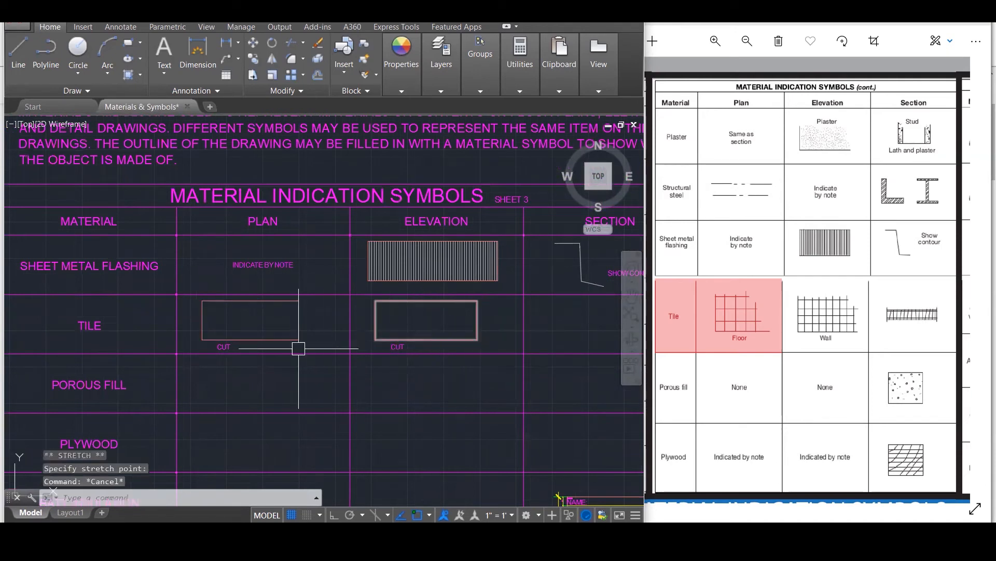
Change the label beneath the tile plan rectangle to FLOOR.
scroll(222, 340, up, 3)
double_click(222, 347)
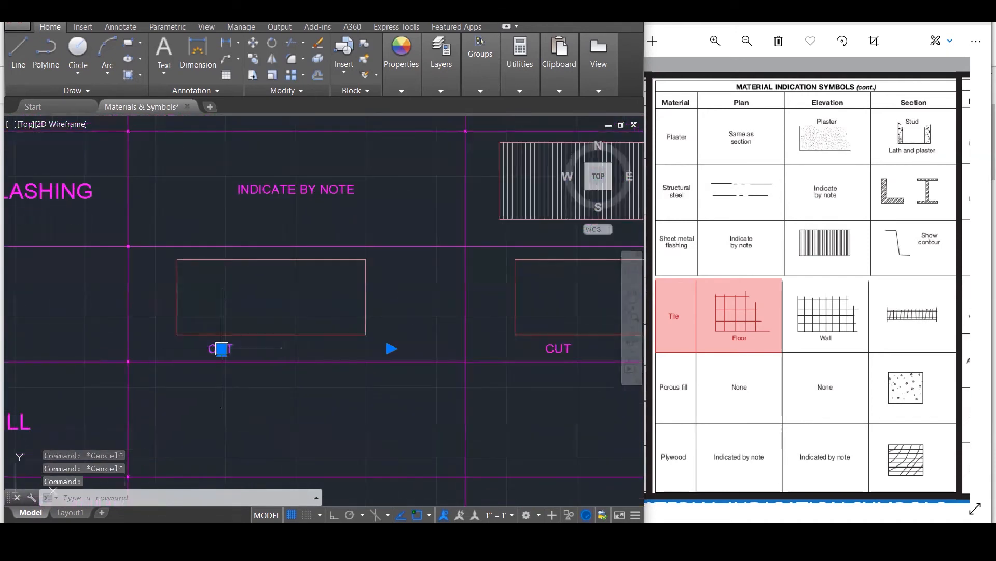
text(FLOOR)
key(Return)
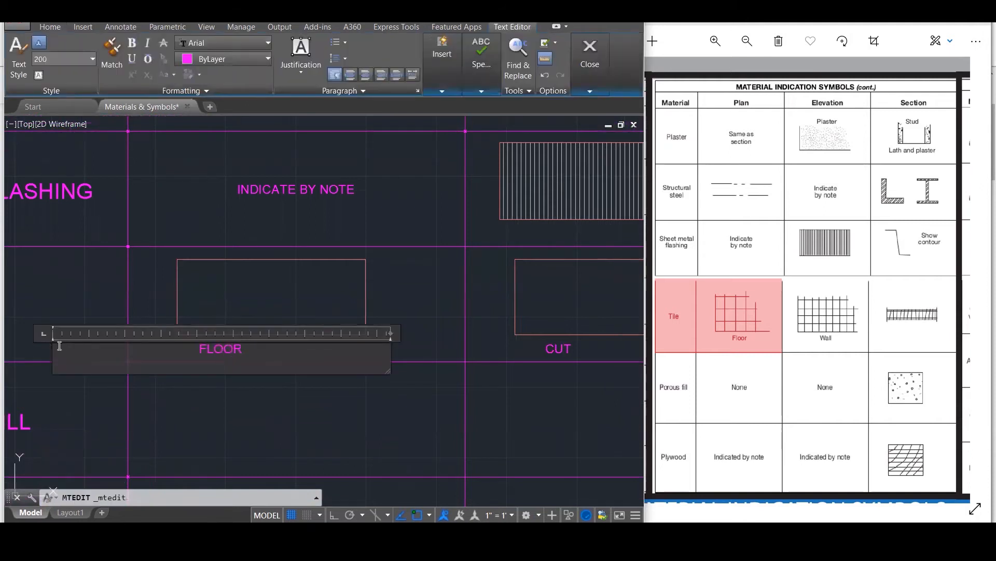
click(214, 316)
Move the FLOOR label horizontally to centre it beneath the tile plan rectangle.
click(216, 345)
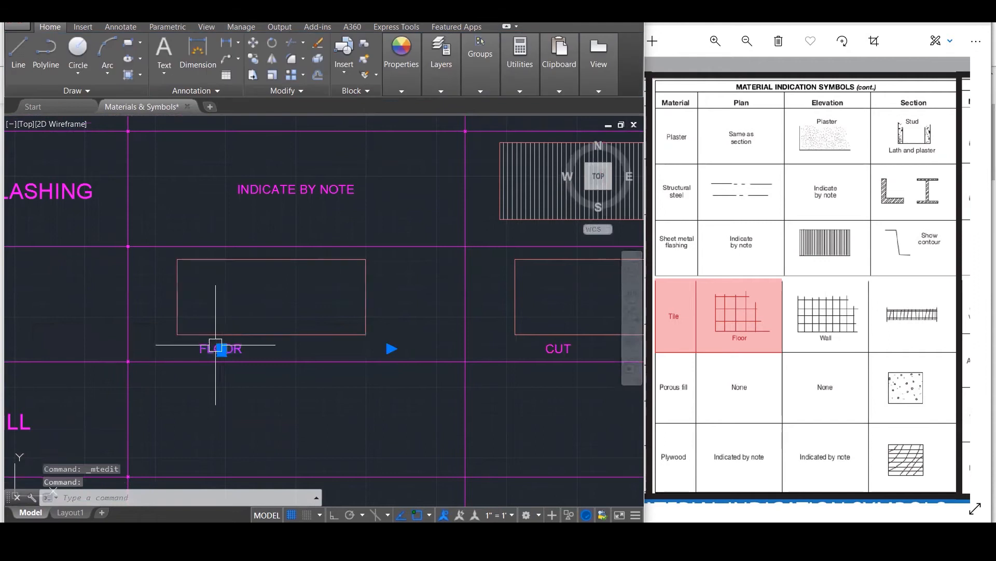
click(222, 348)
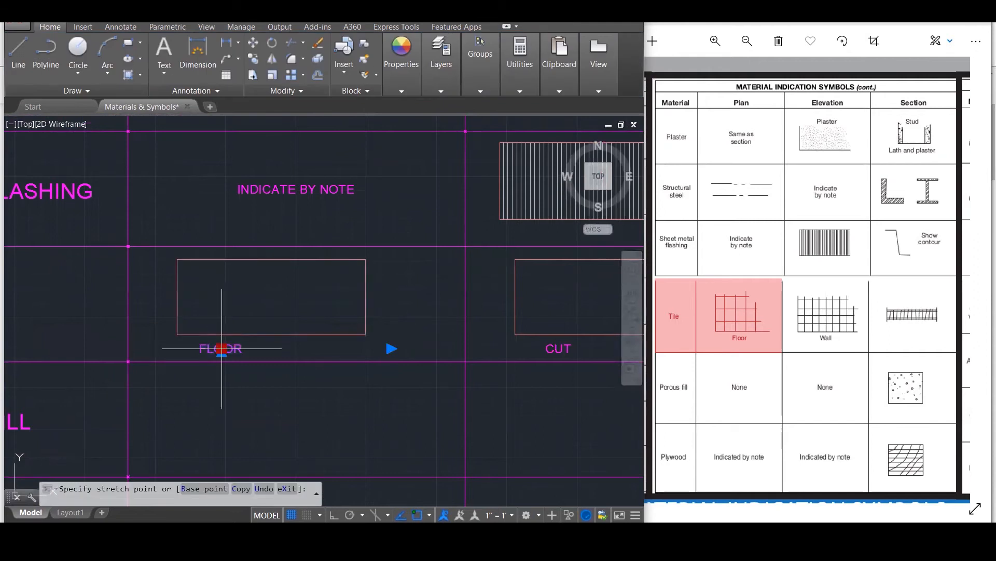
click(273, 349)
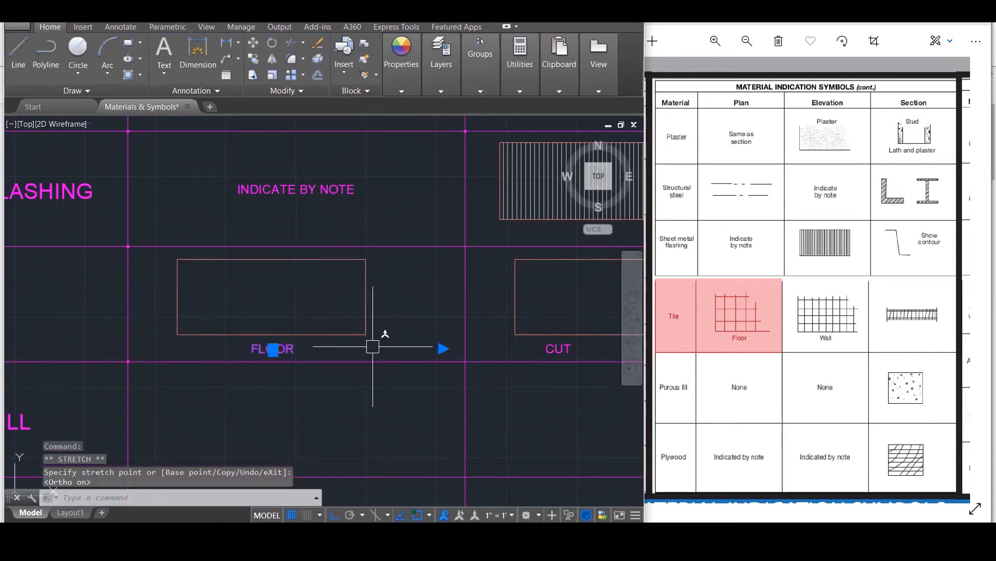
Move the CUT label horizontally to centre it beneath the tile elevation rectangle.
scroll(368, 351, down, 2)
scroll(499, 342, up, 3)
click(453, 347)
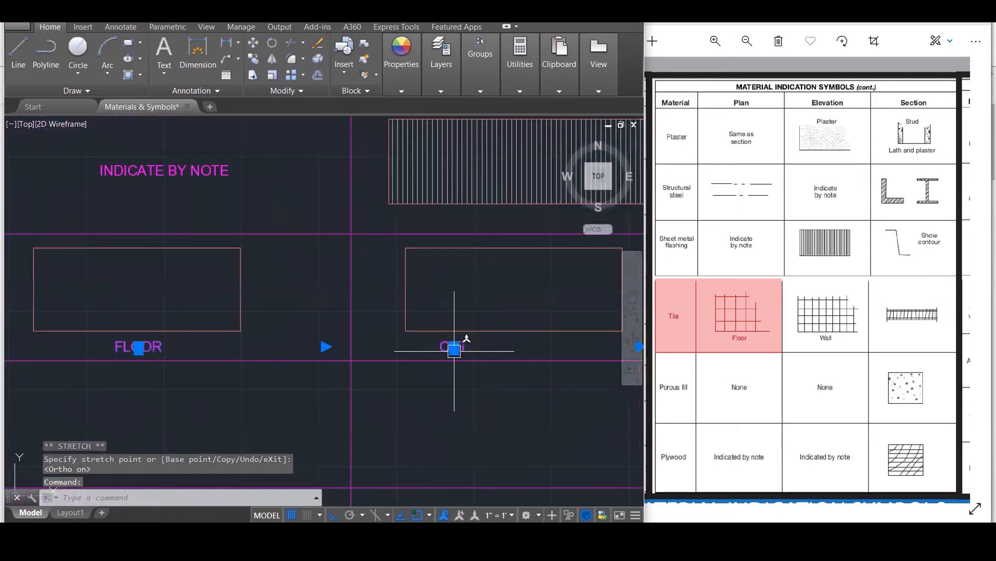
click(454, 348)
click(459, 348)
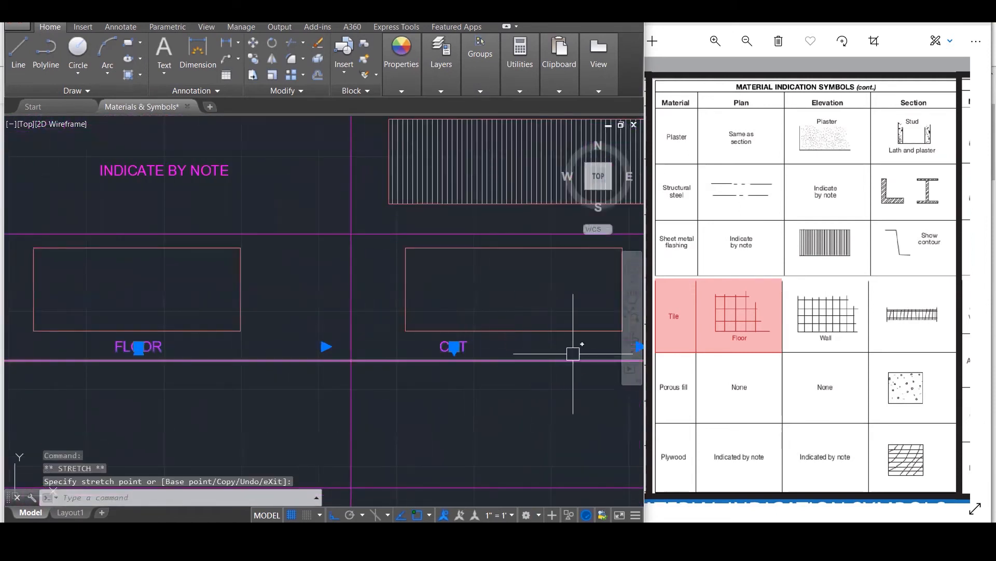
click(454, 346)
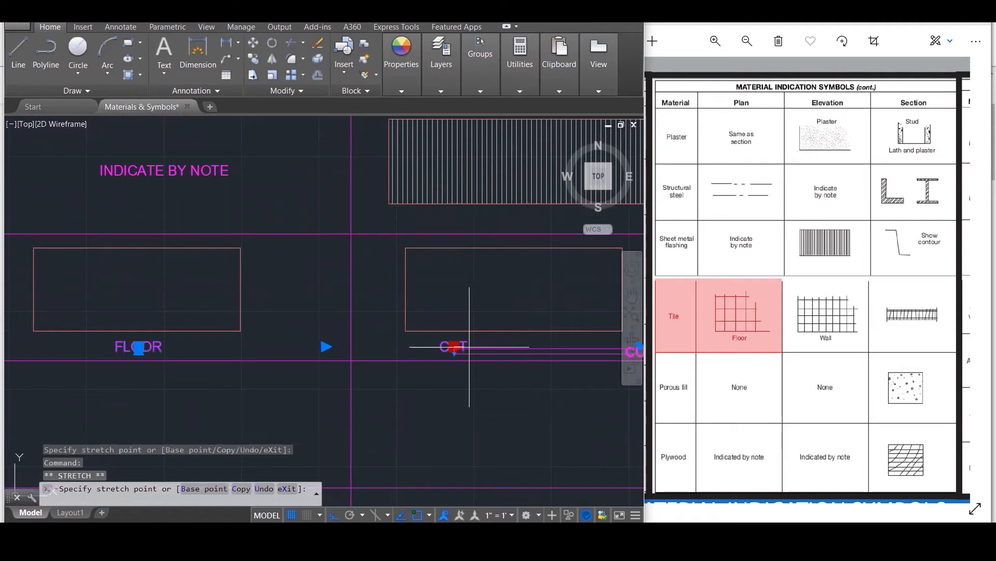
click(566, 346)
key(Escape)
key(Escape)
scroll(503, 441, down, 3)
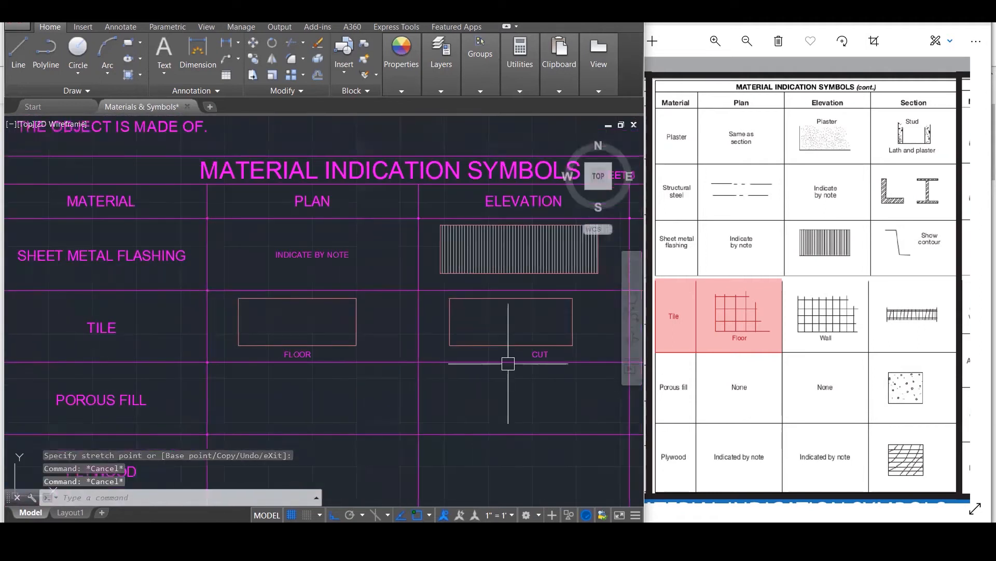
scroll(554, 351, up, 3)
click(532, 356)
click(531, 356)
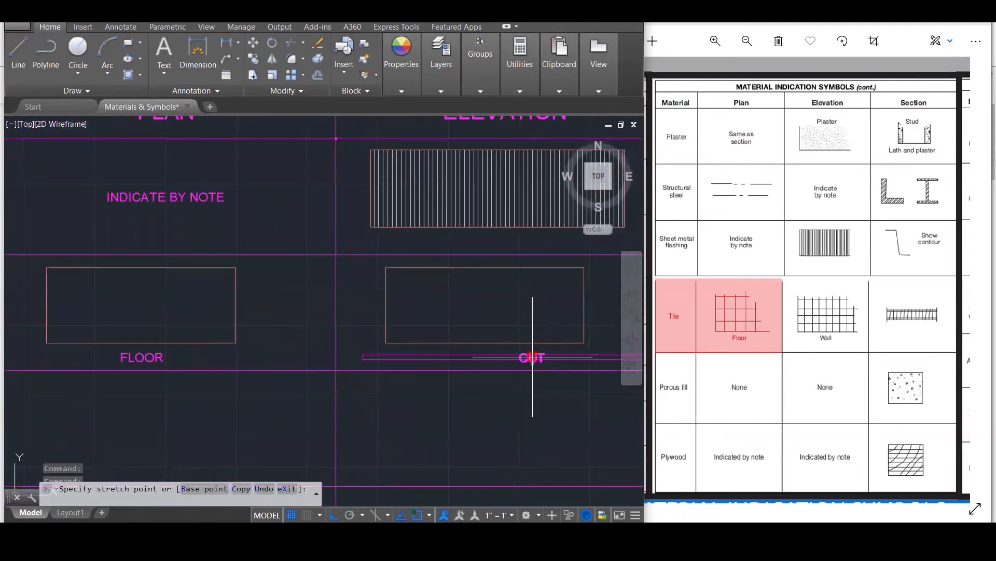
key(Escape)
key(Escape)
scroll(536, 372, down, 3)
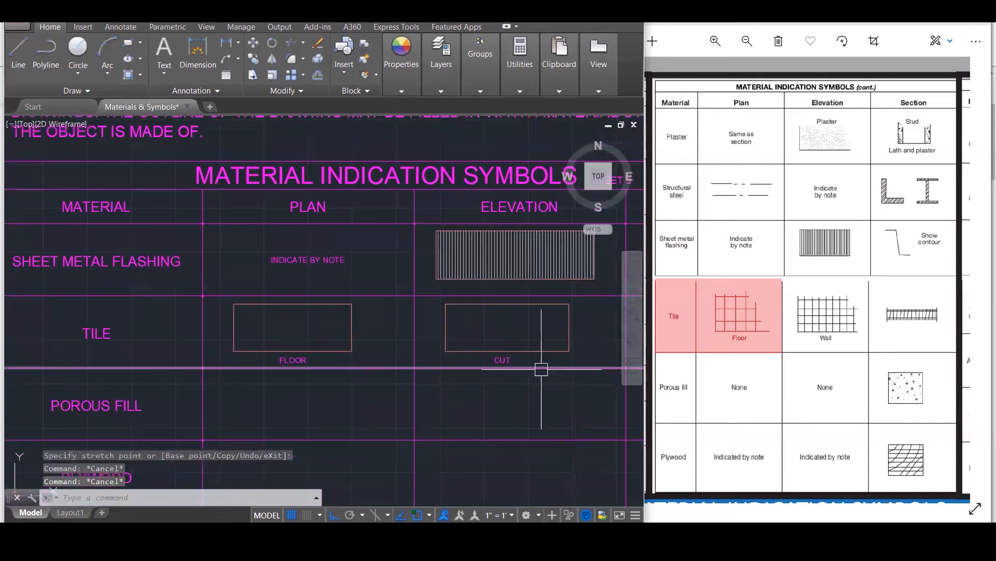
Hatch the inside of the tile plan rectangle with the NET pattern.
text(h)
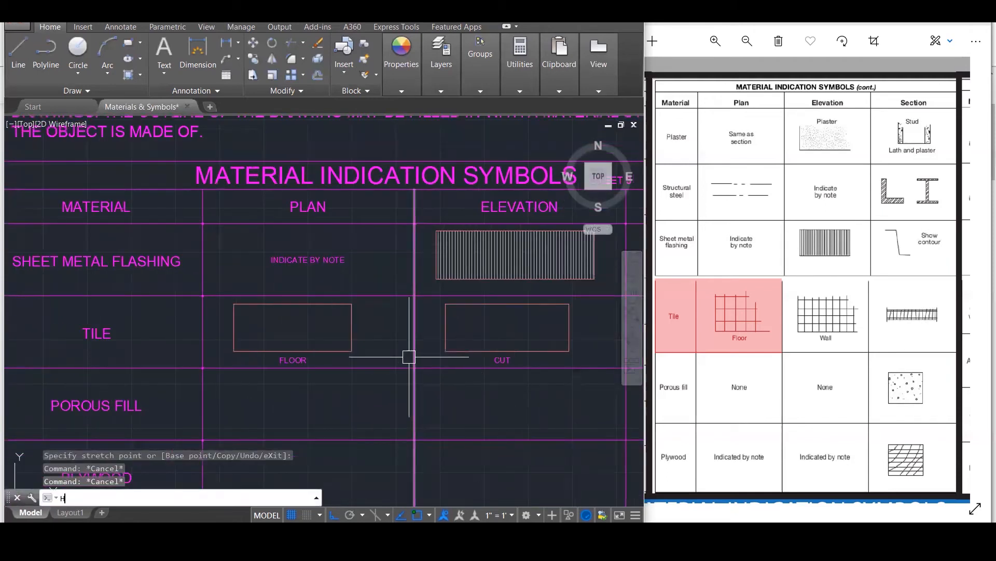
key(Return)
click(306, 321)
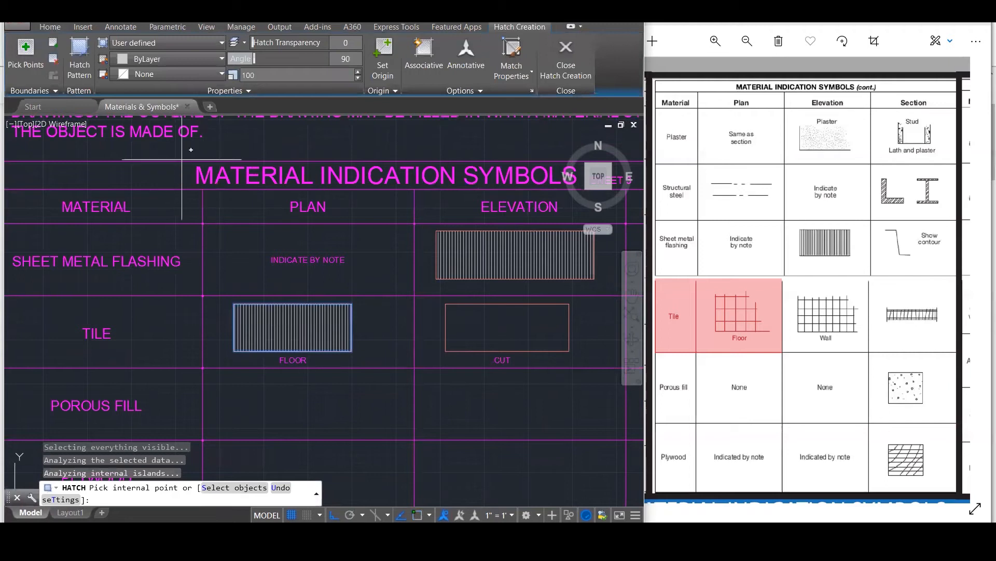
click(85, 79)
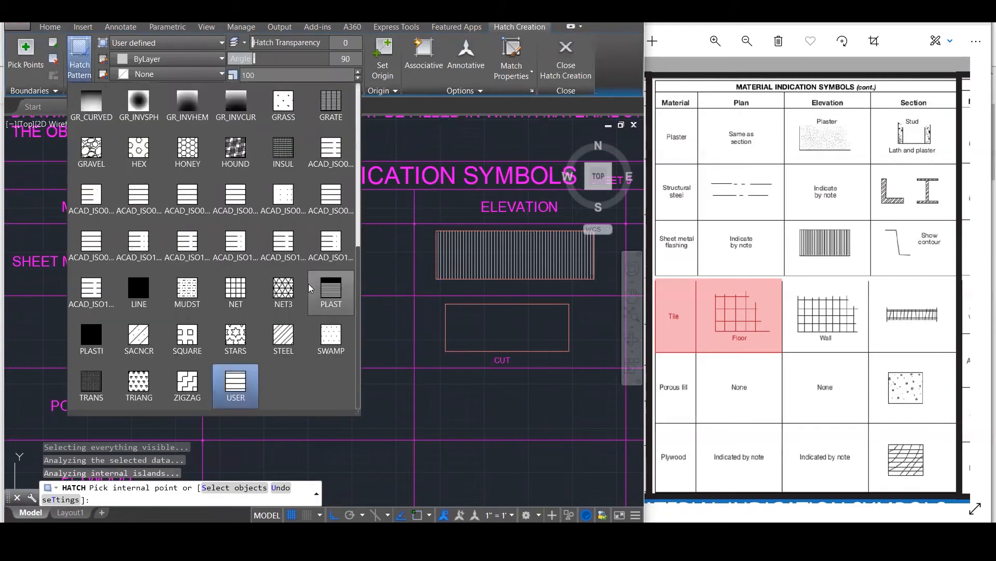
click(230, 347)
scroll(290, 247, up, 3)
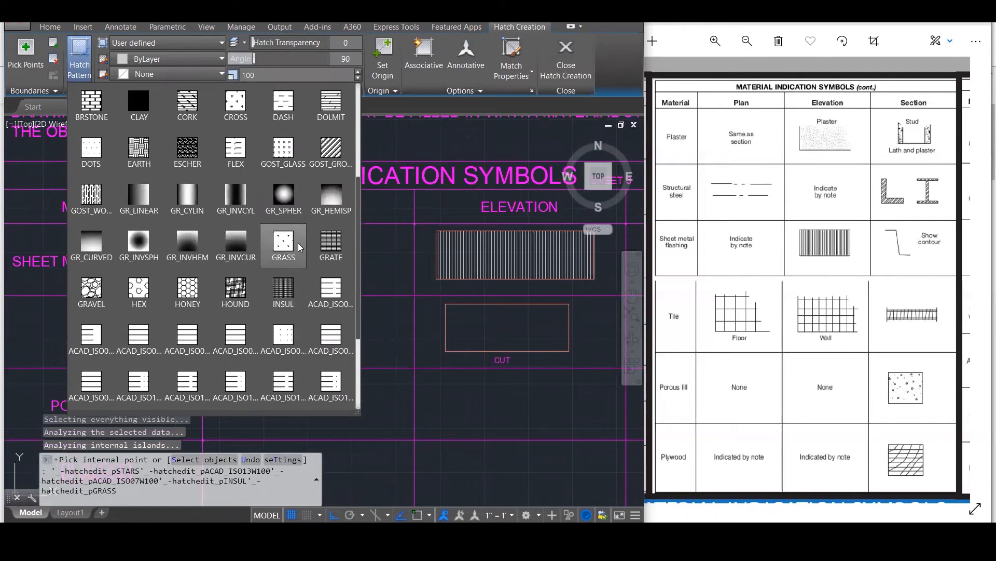
scroll(300, 248, up, 2)
scroll(300, 248, up, 2)
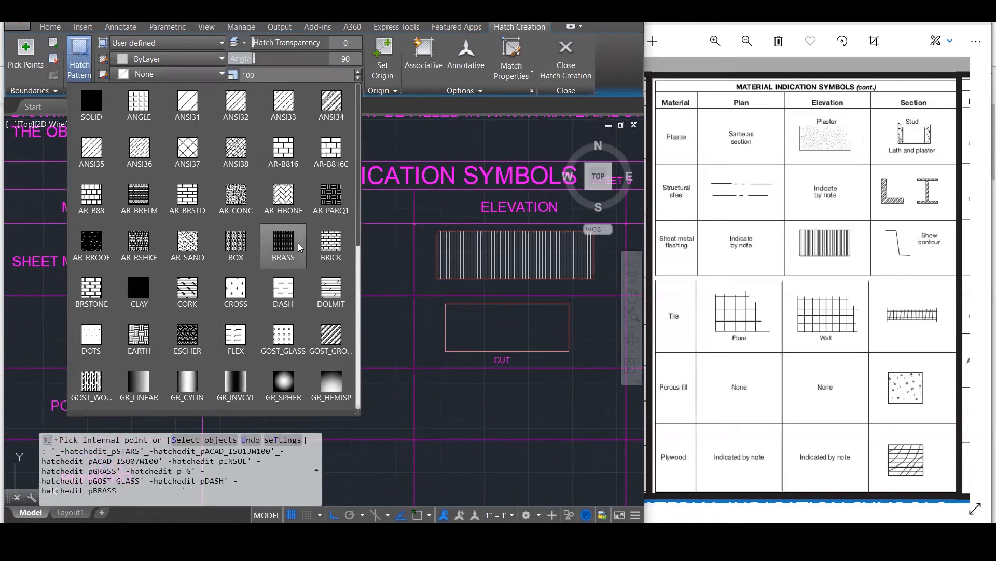
scroll(300, 247, down, 6)
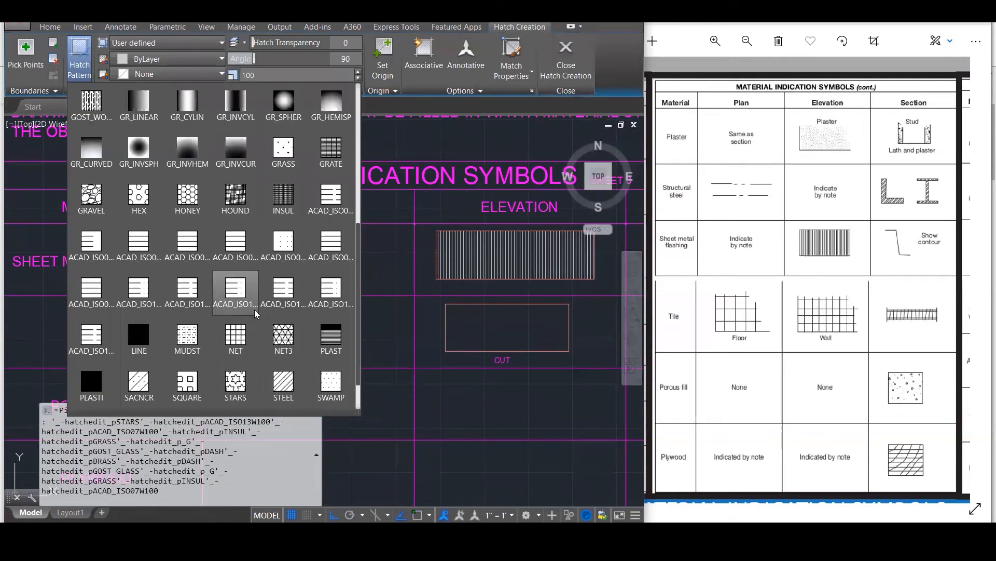
click(236, 335)
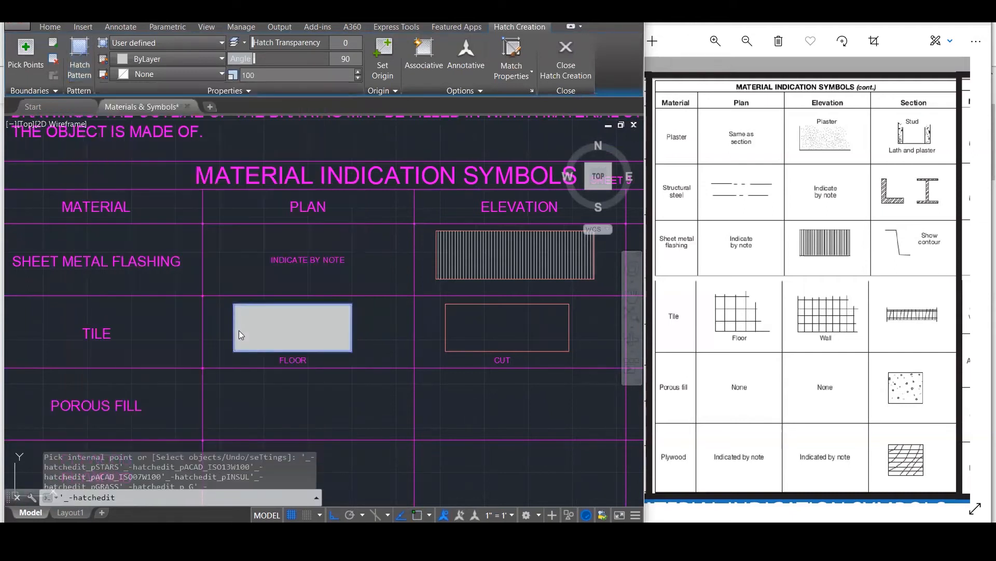
Set the tile plan hatch scale to 2000 and finish the hatch.
click(251, 76)
text(2000)
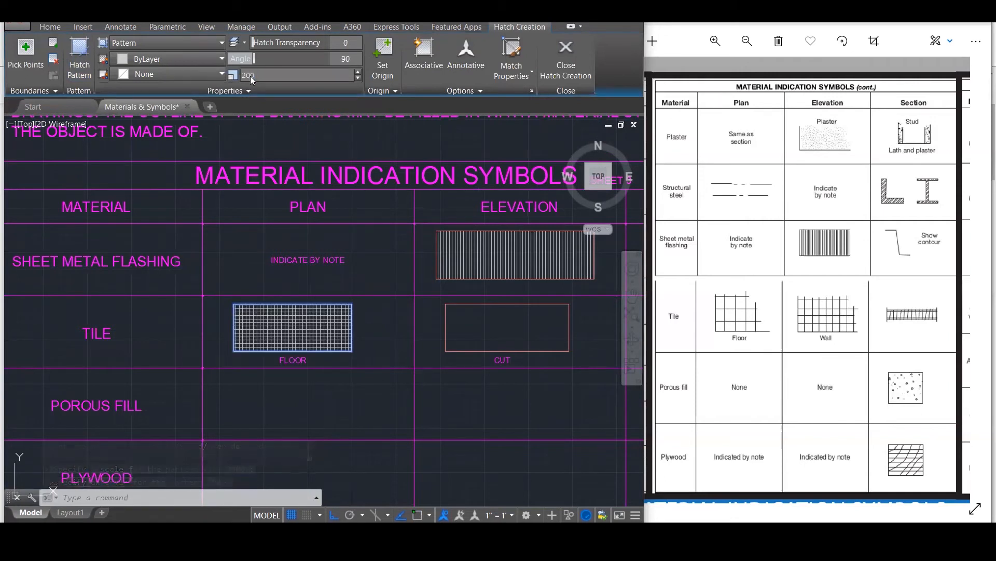
key(Return)
key(Escape)
key(Escape)
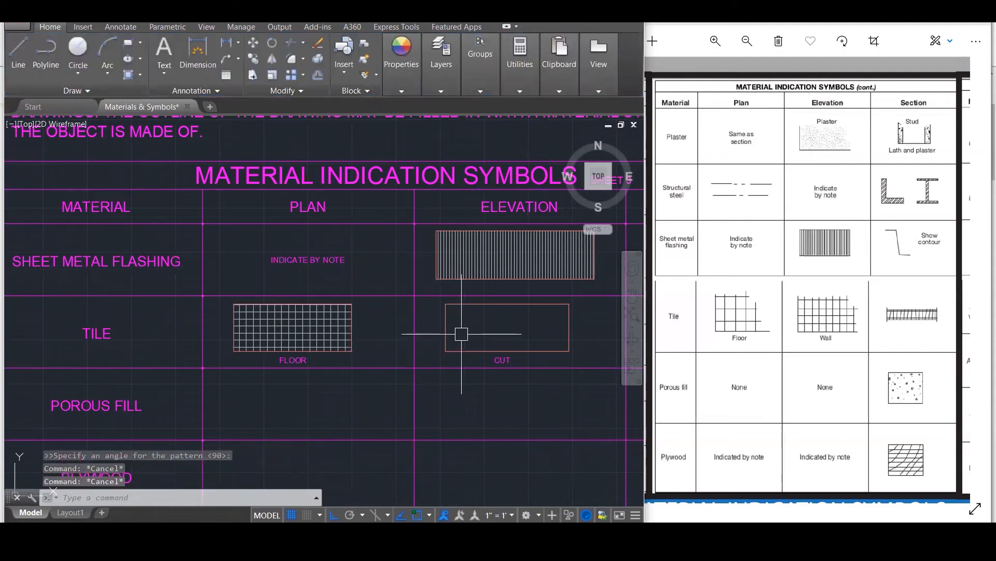
Hatch the tile elevation rectangle with the same NET pattern at scale 2000.
text(h)
key(Return)
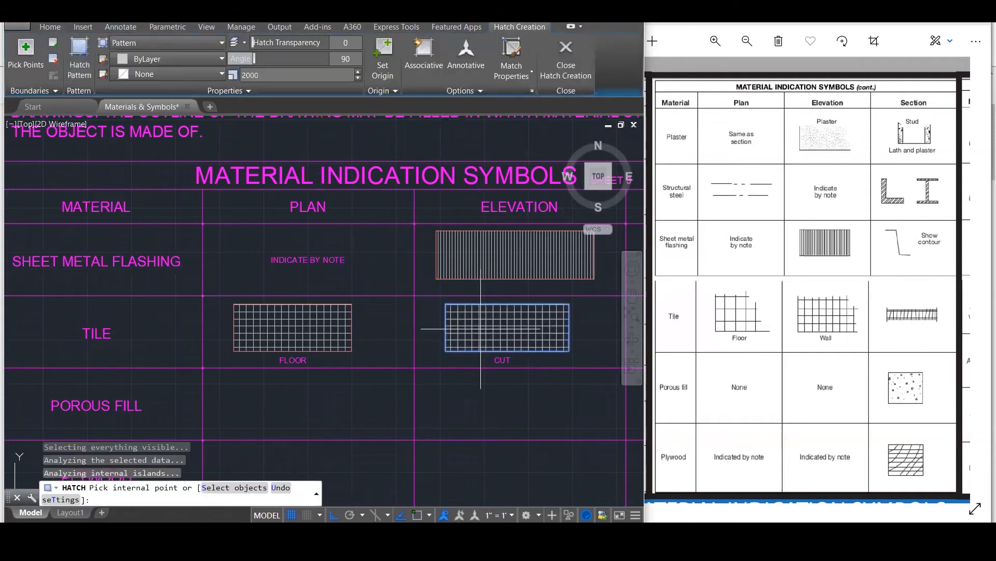
key(Escape)
key(Escape)
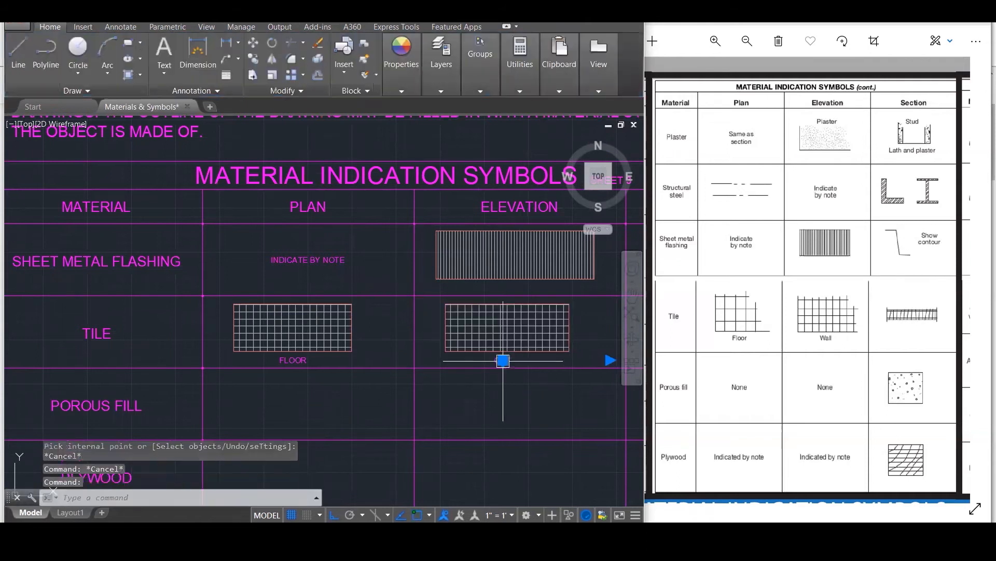
Change the label beneath the tile elevation rectangle to WALL.
double_click(503, 361)
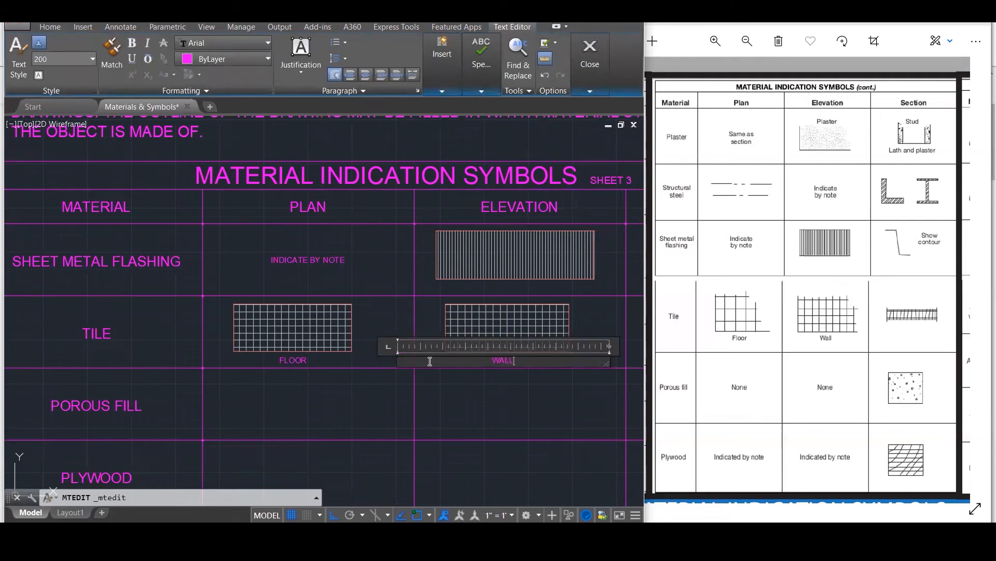
click(548, 447)
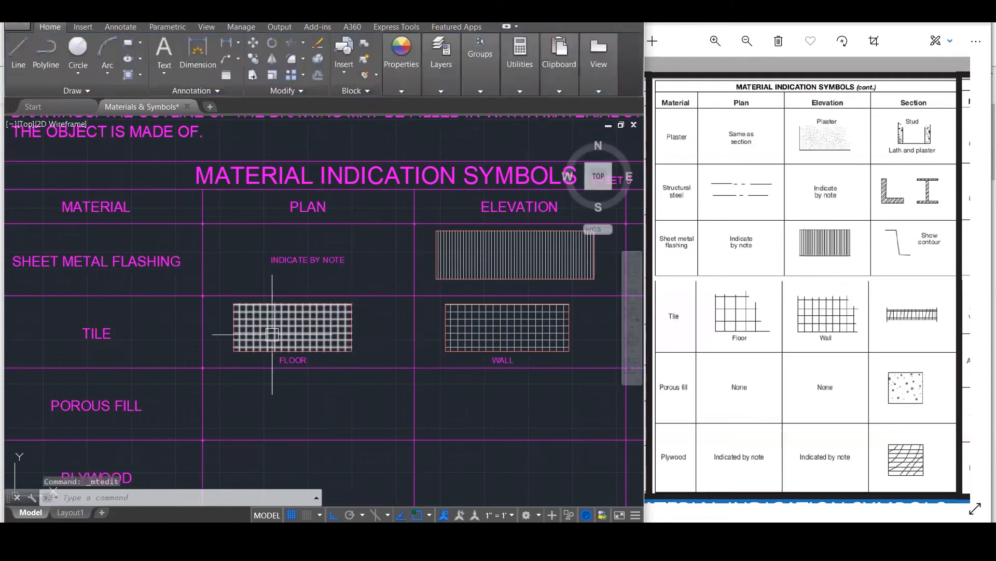
scroll(267, 338, down, 1)
scroll(463, 367, down, 2)
scroll(463, 367, up, 4)
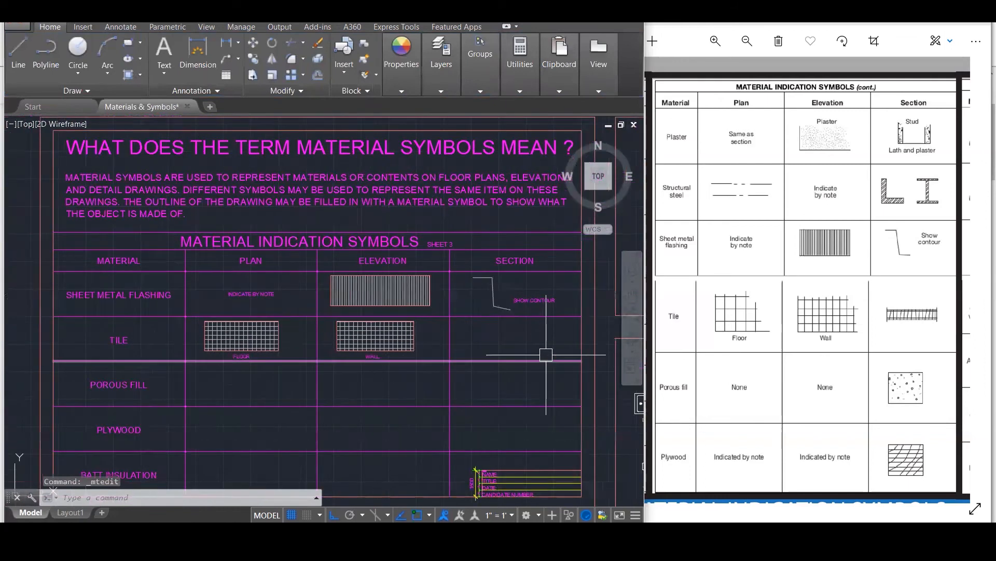
Copy the stone row's rubble plan rectangle and its RUBBLE label from sheet 1 into the tile section cell on sheet 3.
scroll(546, 354, up, 1)
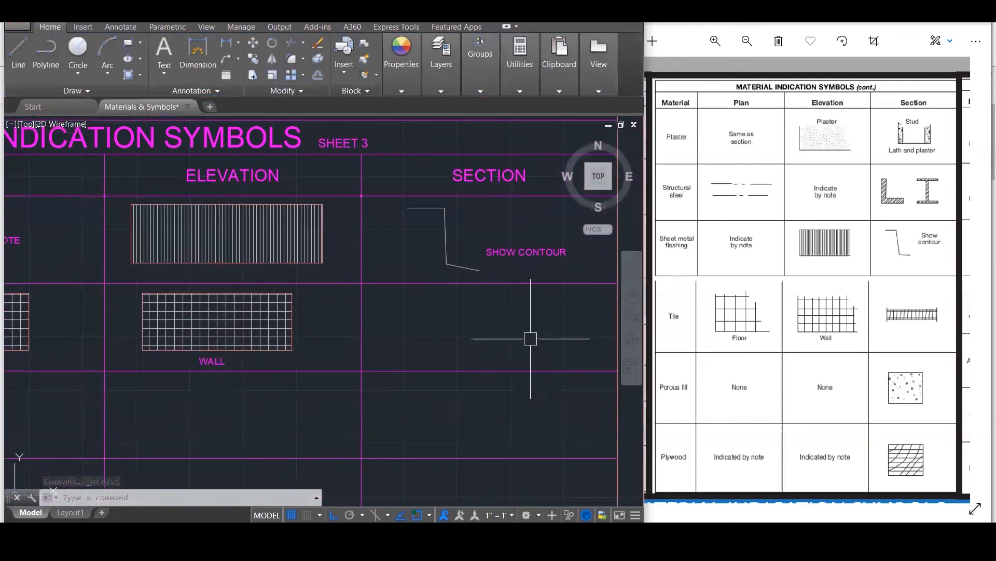
scroll(535, 343, down, 5)
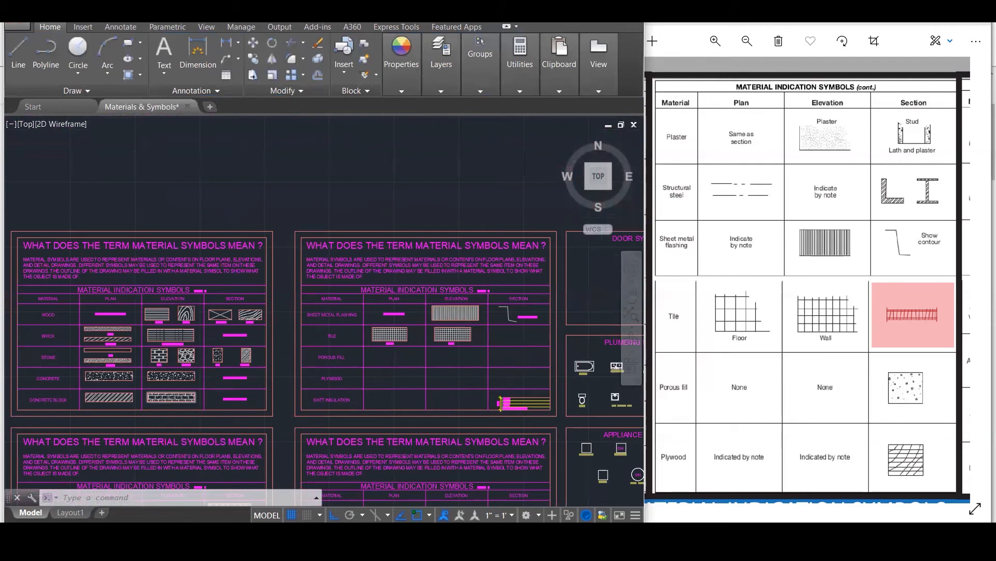
scroll(205, 390, up, 4)
scroll(282, 329, down, 2)
scroll(180, 311, up, 1)
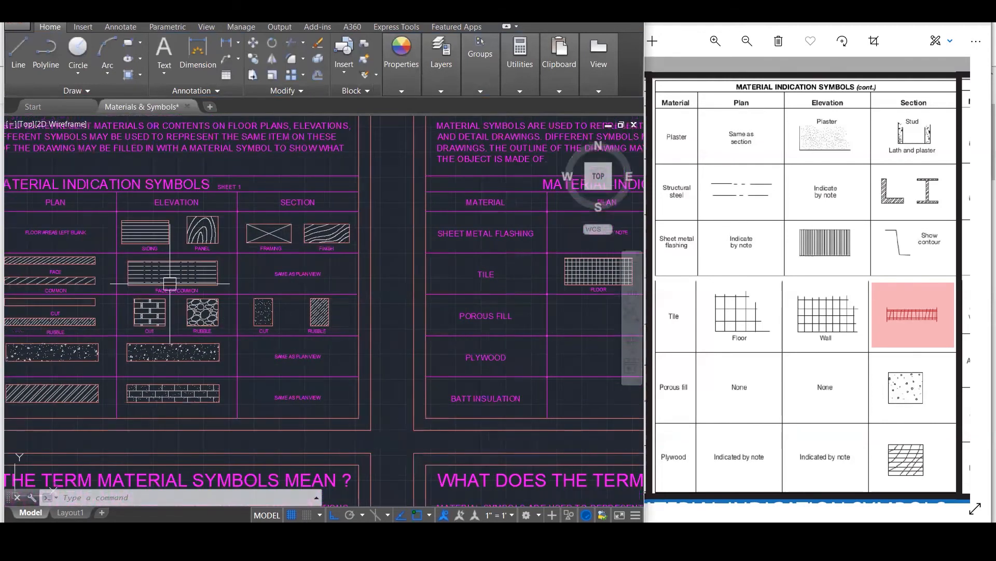
click(84, 313)
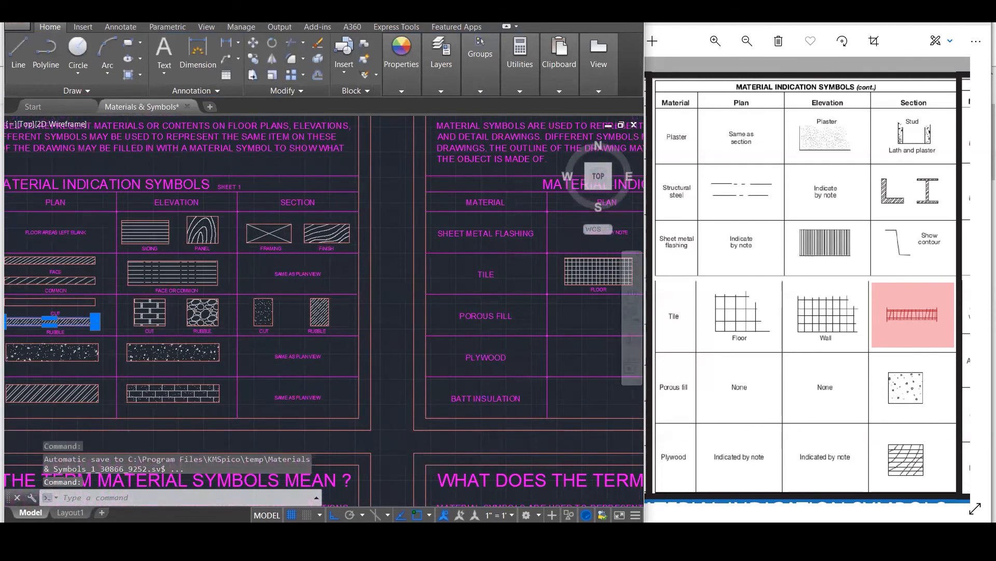
scroll(63, 322, up, 4)
click(57, 341)
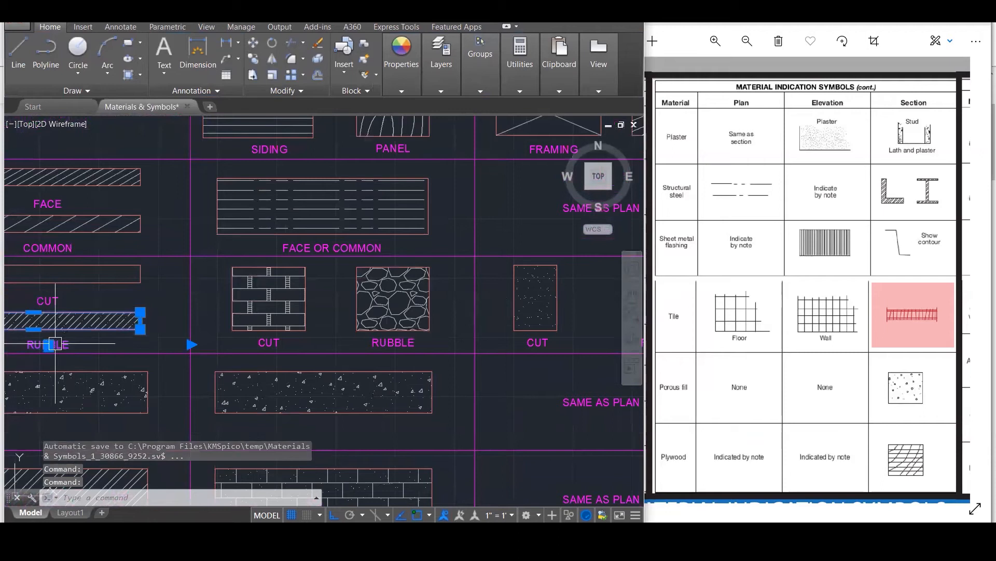
key(Return)
click(91, 331)
scroll(137, 271, down, 5)
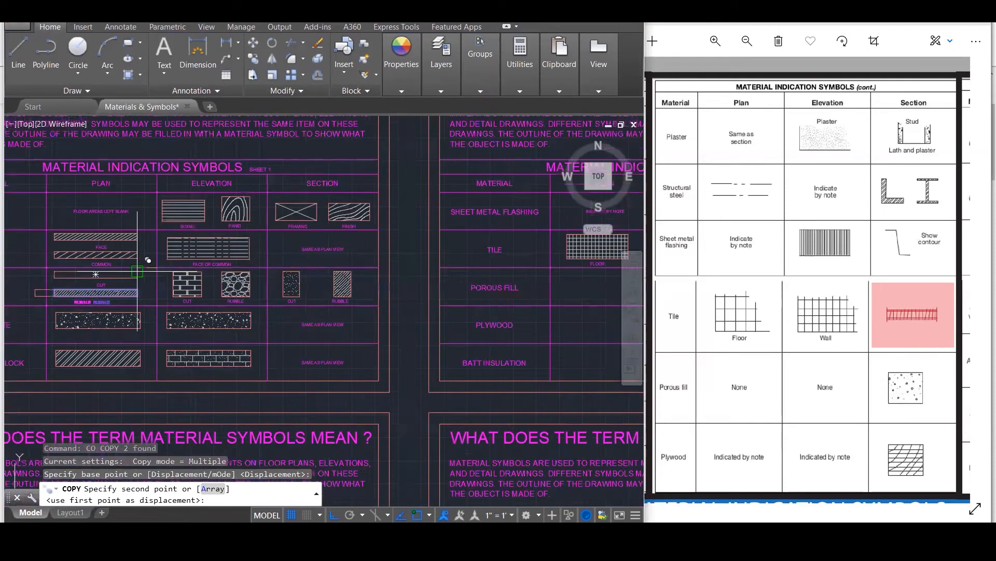
scroll(137, 271, down, 3)
scroll(470, 275, up, 6)
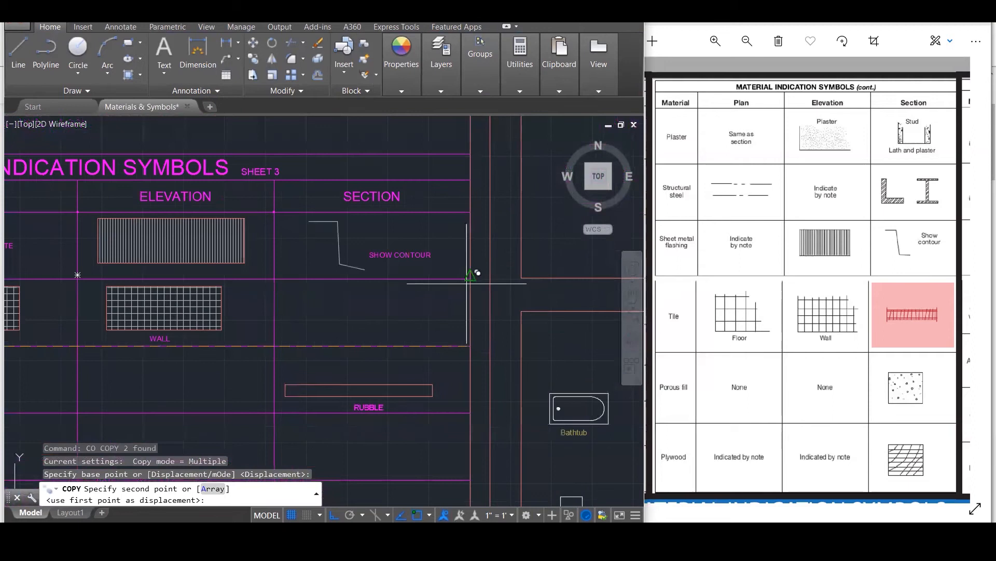
click(468, 279)
scroll(410, 317, up, 3)
key(Return)
key(Escape)
Move the copied rectangle straight up within the tile section cell and delete the RUBBLE label beneath it.
click(166, 288)
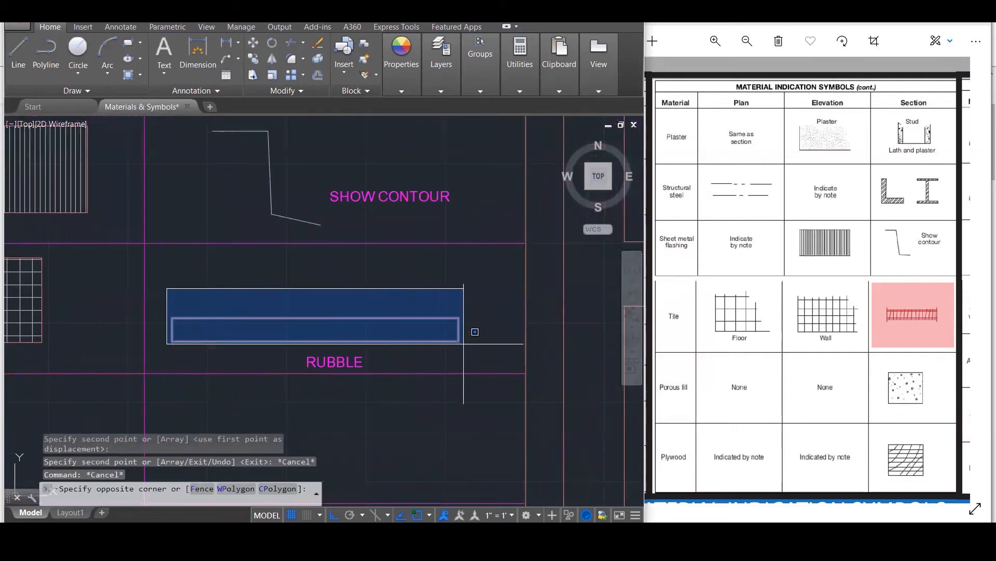
click(463, 344)
text(m)
key(Return)
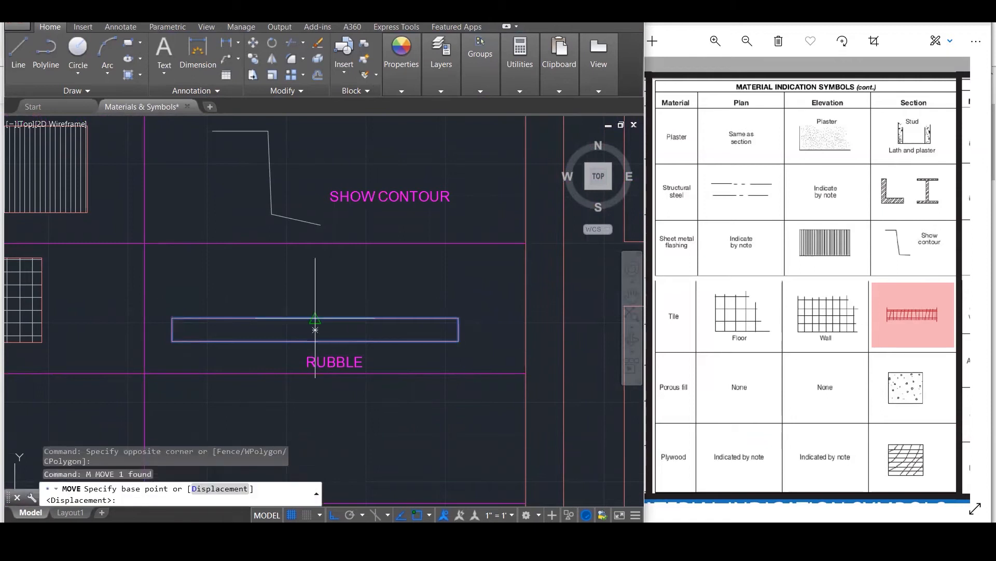
click(315, 329)
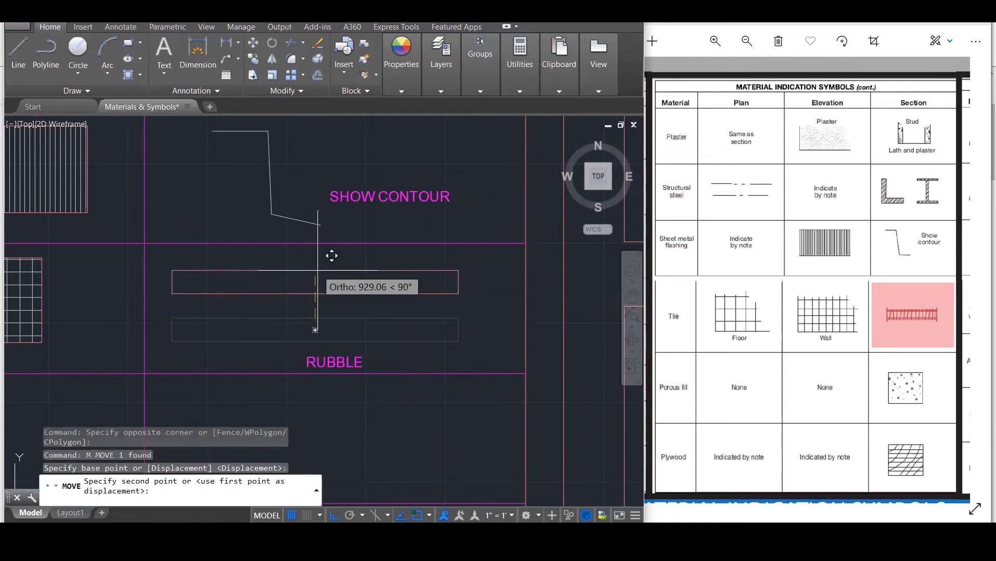
click(318, 279)
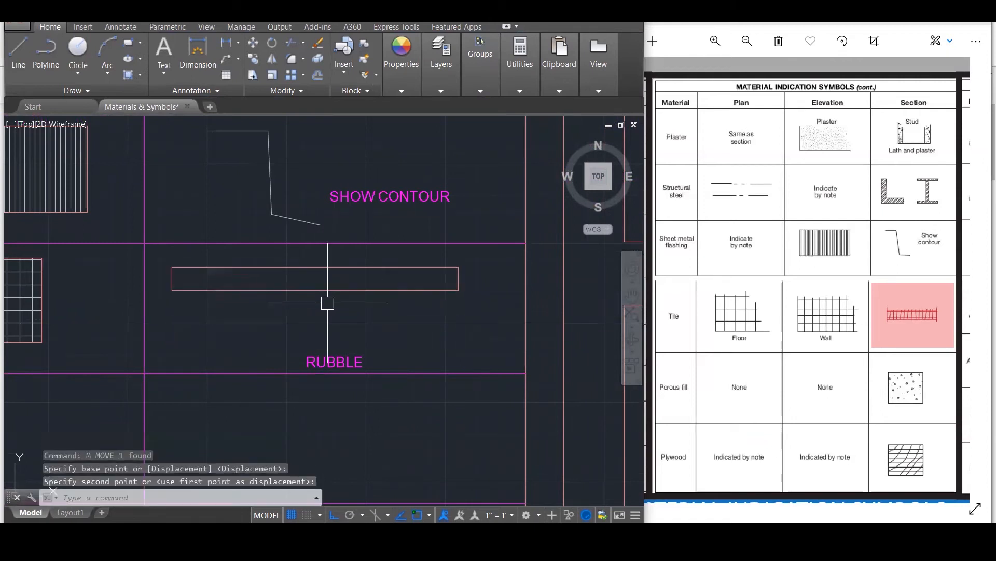
click(329, 358)
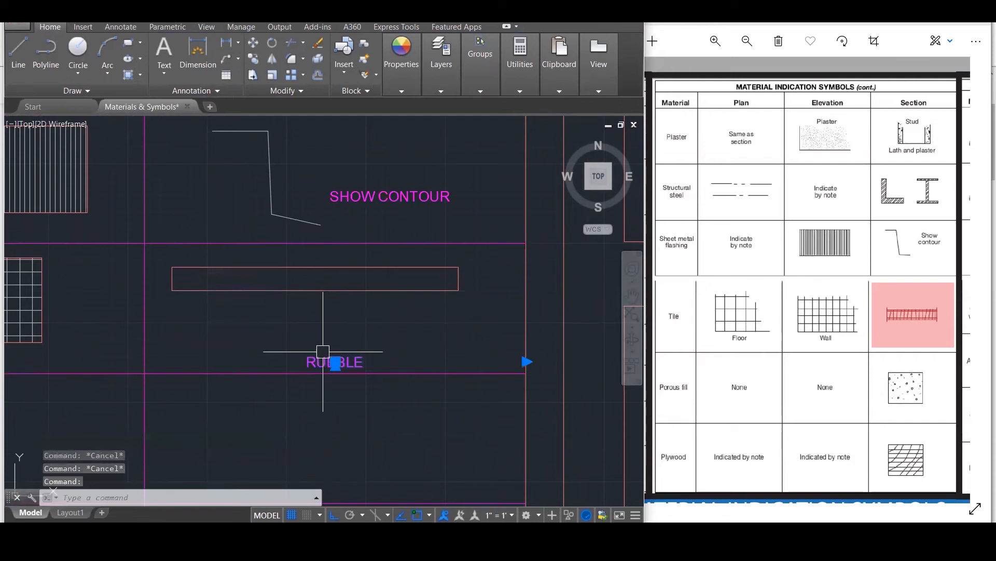
key(Delete)
Stretch the lower edge of the tile section rectangle downward to make the rectangle taller.
click(314, 289)
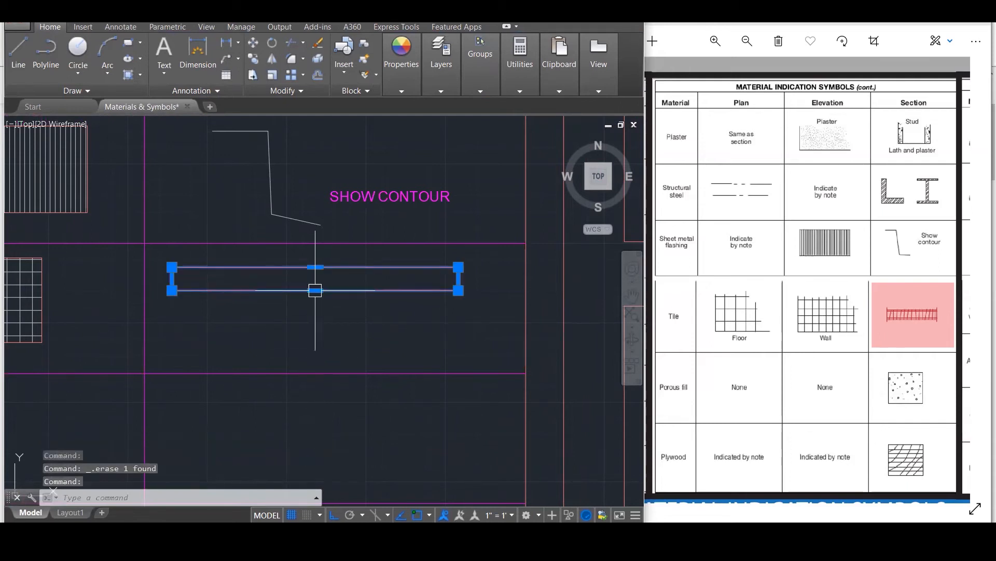
mouse_move(316, 291)
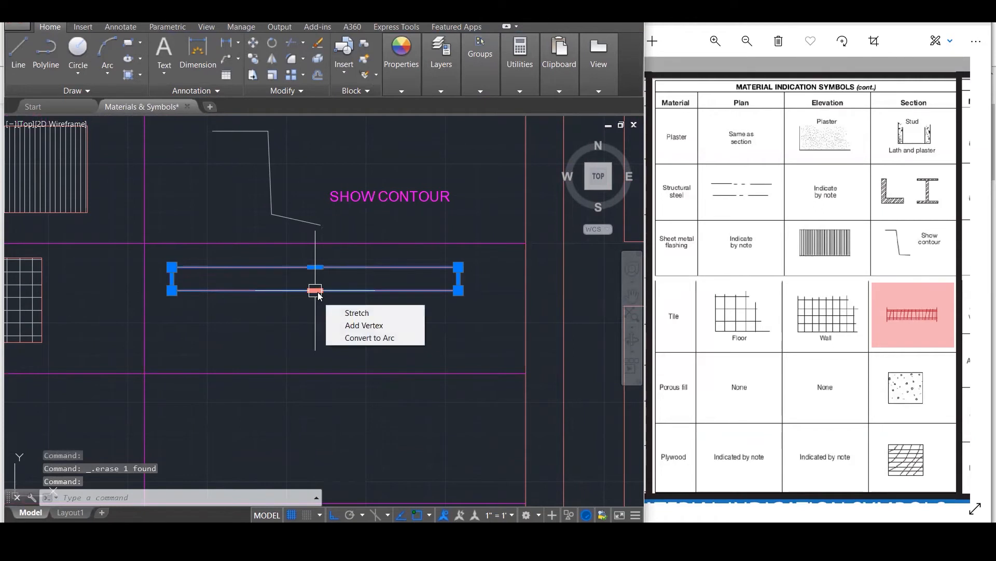
click(316, 291)
click(319, 313)
key(Escape)
key(Escape)
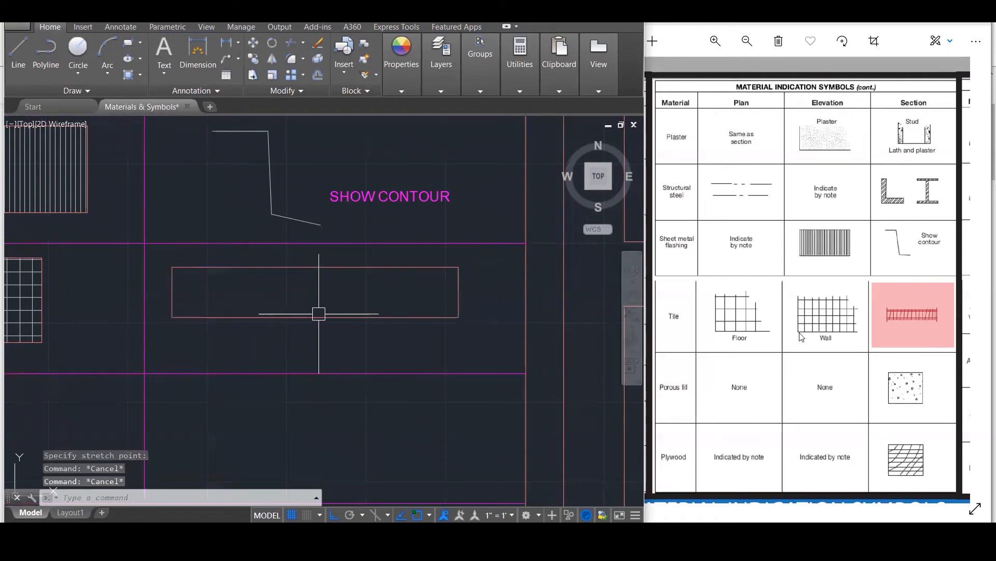
scroll(948, 319, up, 6)
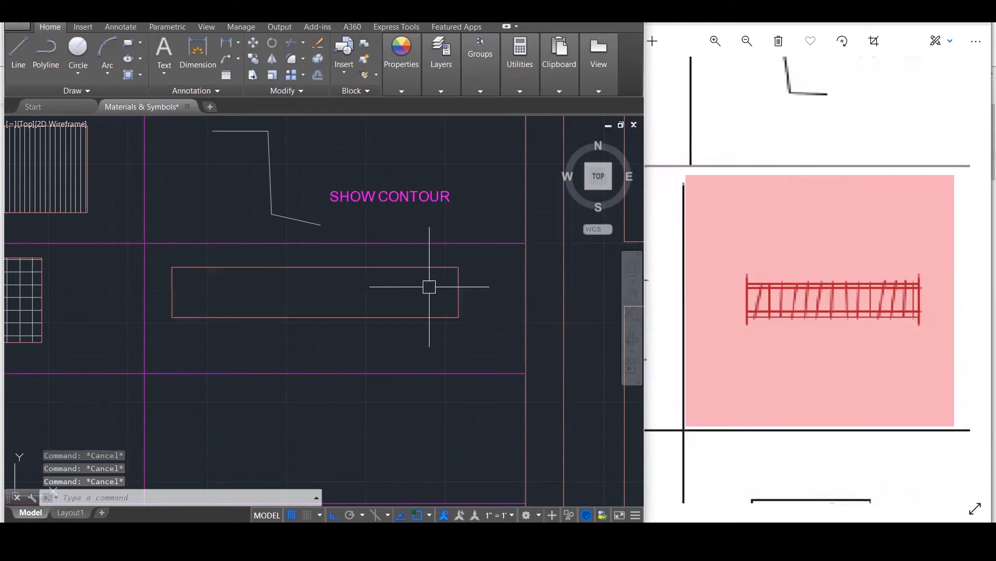
text(o)
key(Return)
text(5)
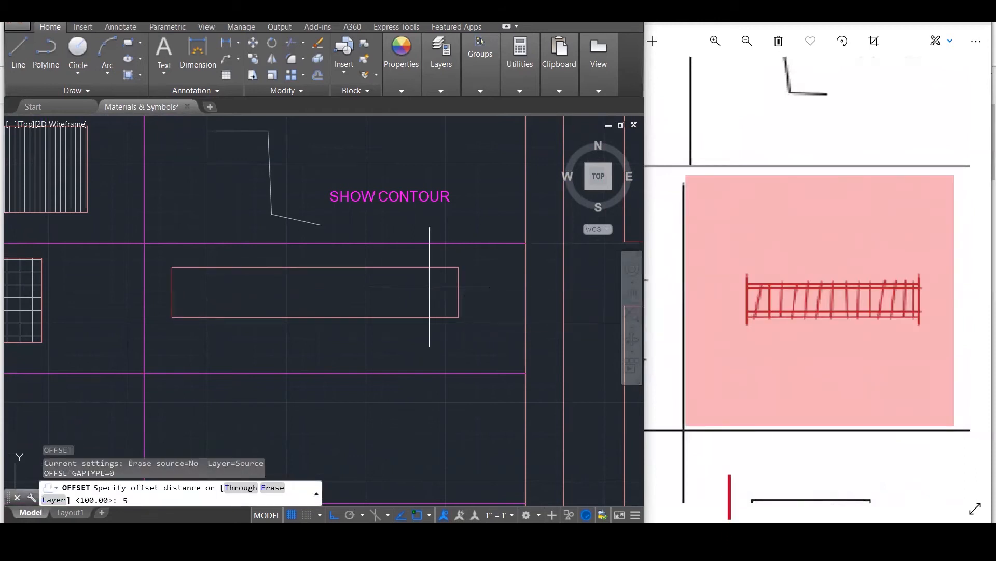
text(0)
key(Return)
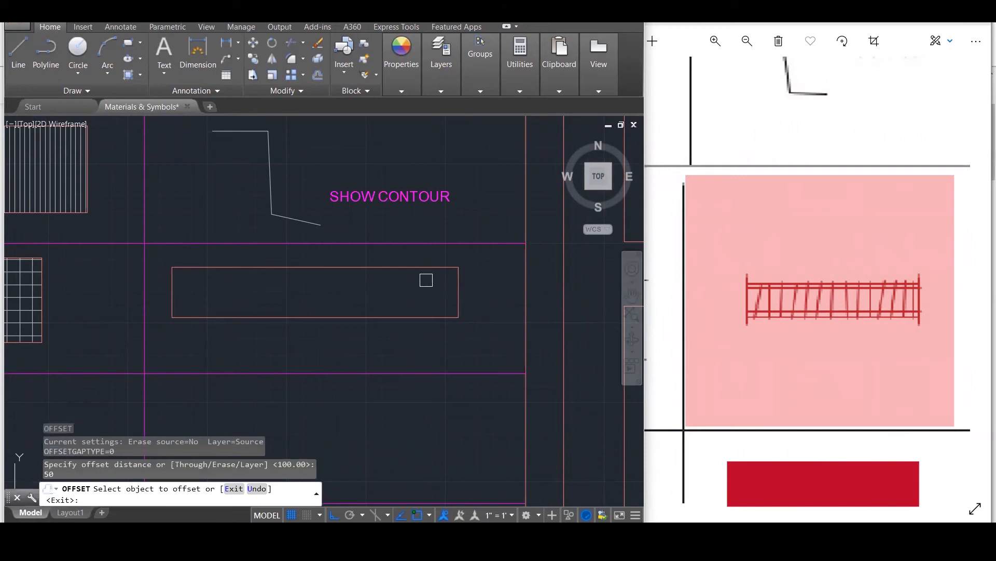
click(415, 268)
key(Escape)
key(Escape)
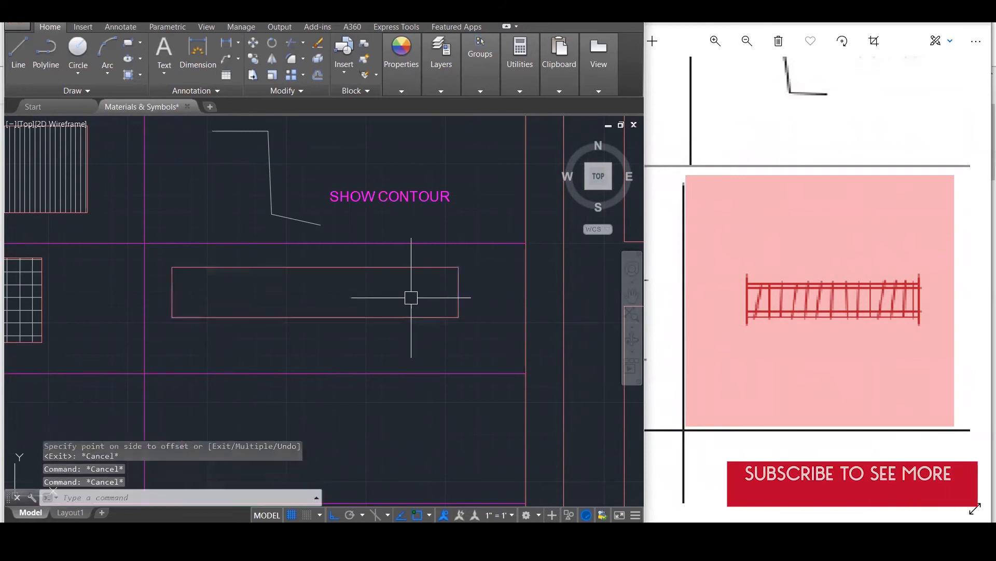
Draw two horizontal lines across the tile section rectangle, one near each long edge, extending slightly past both ends.
text(l)
key(Return)
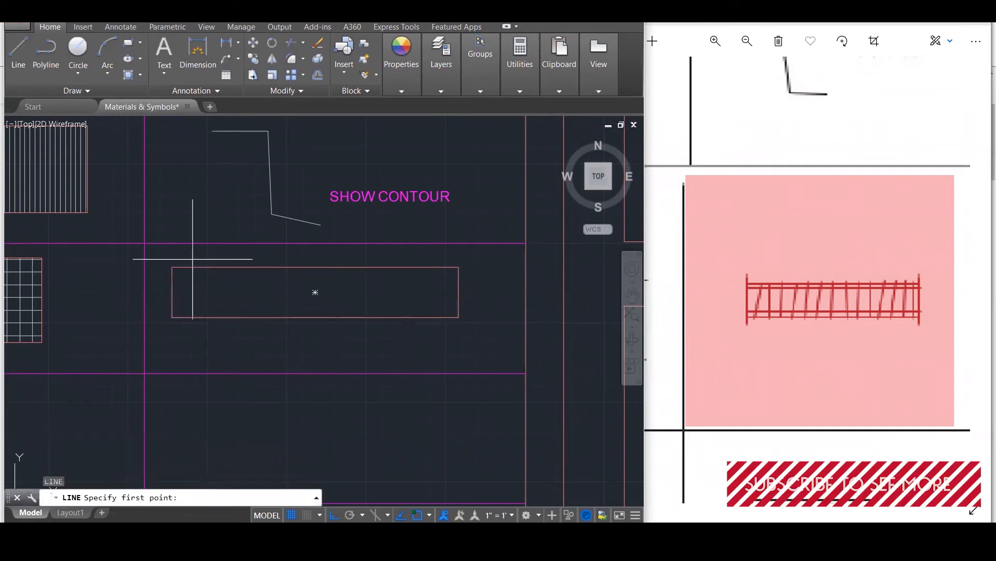
click(158, 278)
click(478, 286)
key(Return)
key(Return)
click(156, 304)
click(481, 323)
key(Escape)
key(Escape)
Hatch the whole tile section rectangle with the GRATE pattern.
text(h)
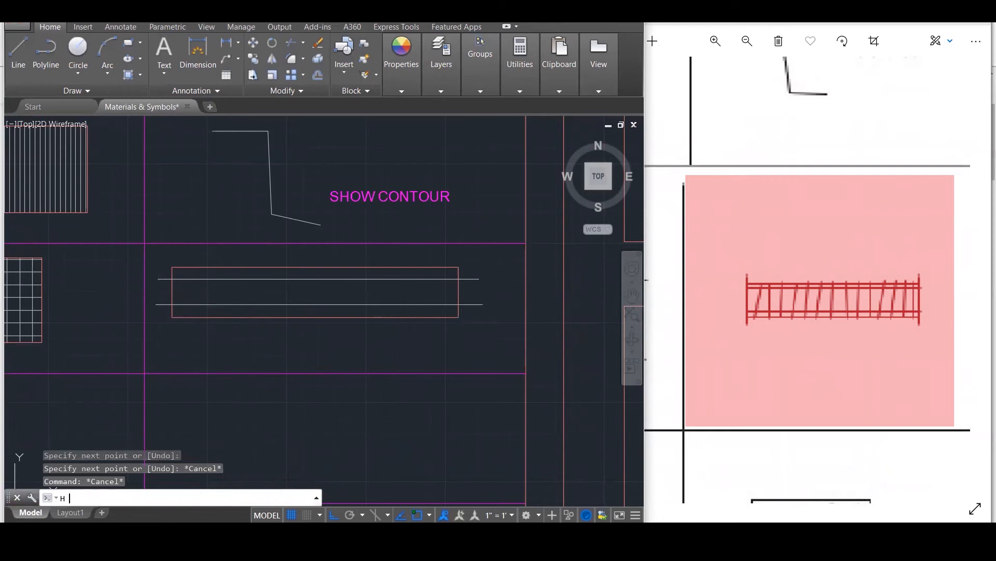
key(Return)
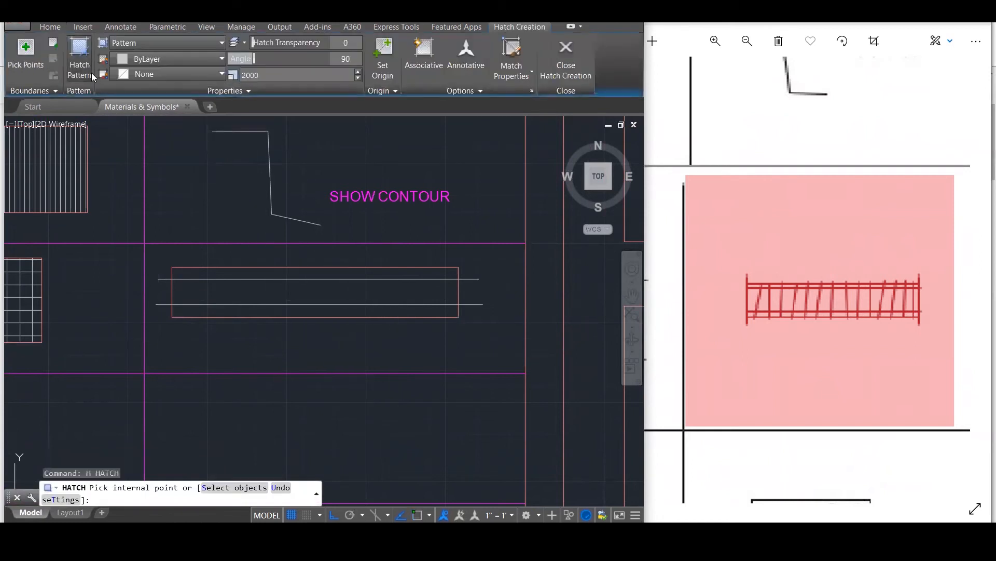
click(91, 72)
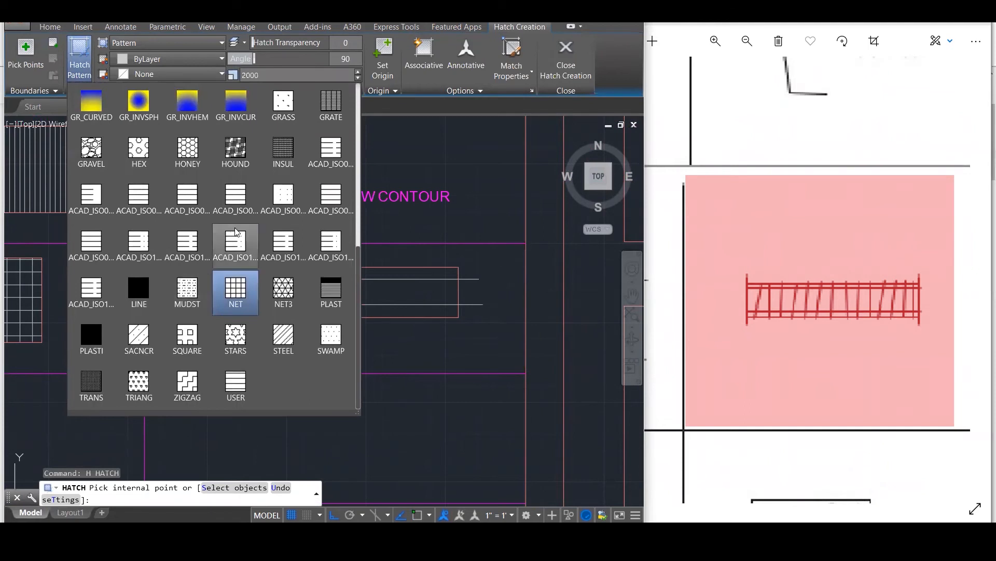
scroll(236, 232, up, 6)
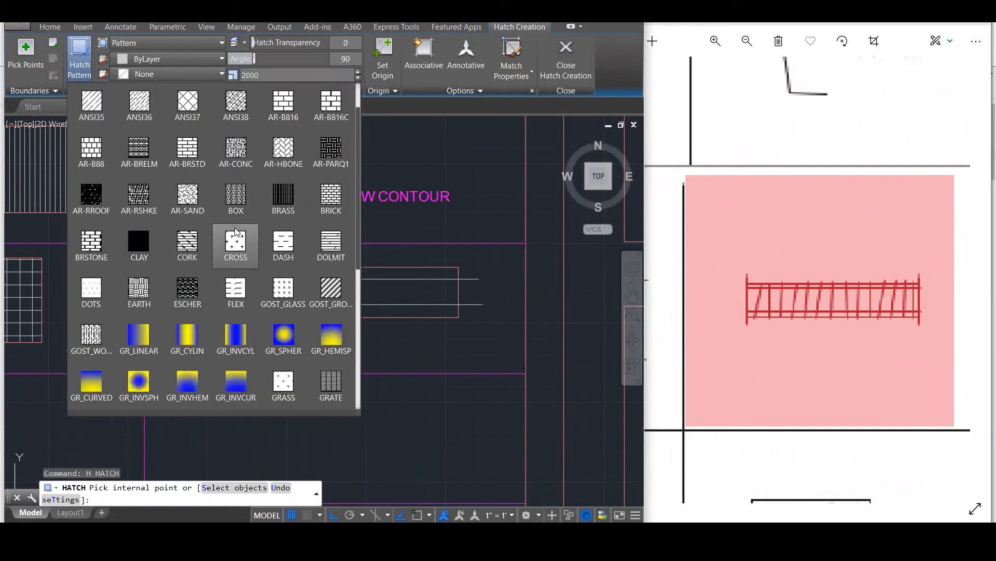
scroll(235, 232, up, 1)
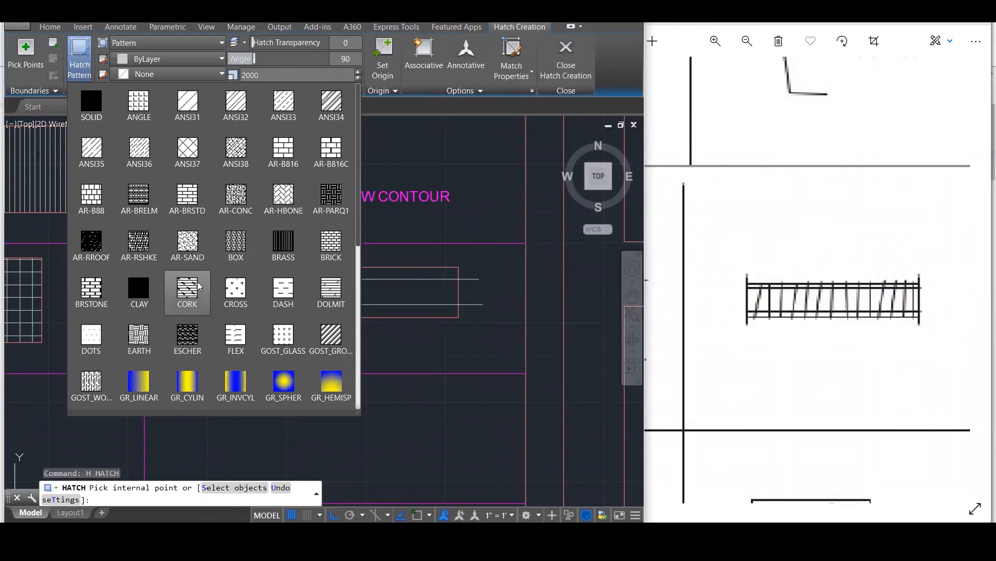
click(198, 285)
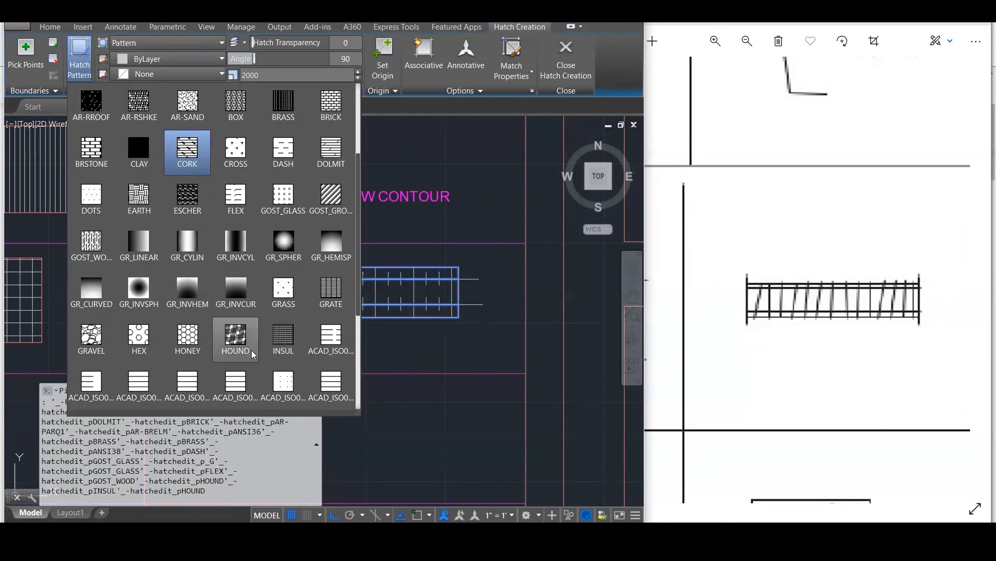
scroll(116, 357, down, 1)
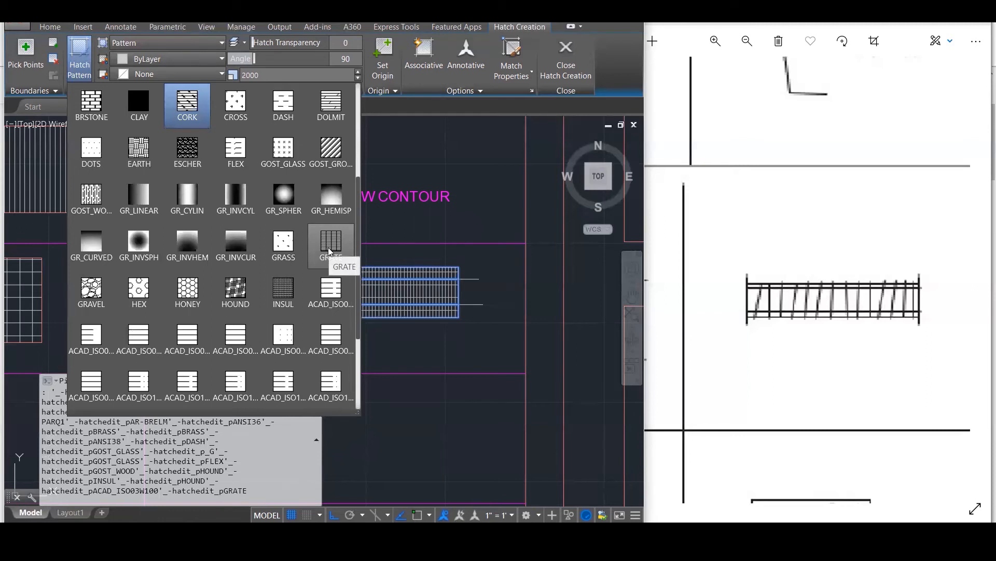
click(330, 248)
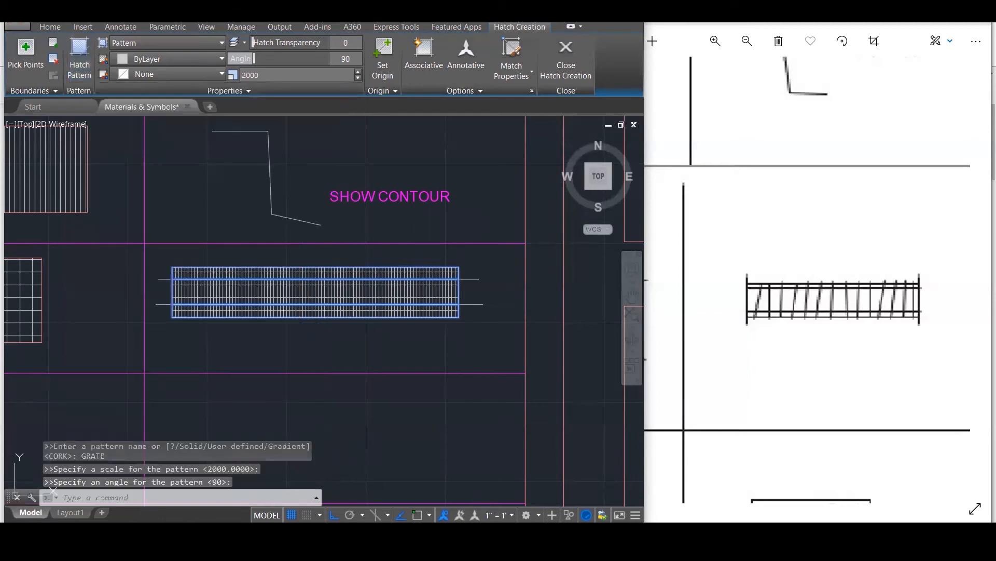
Set the tile section hatch scale to 5000 and finish the hatch.
click(296, 74)
text(3000)
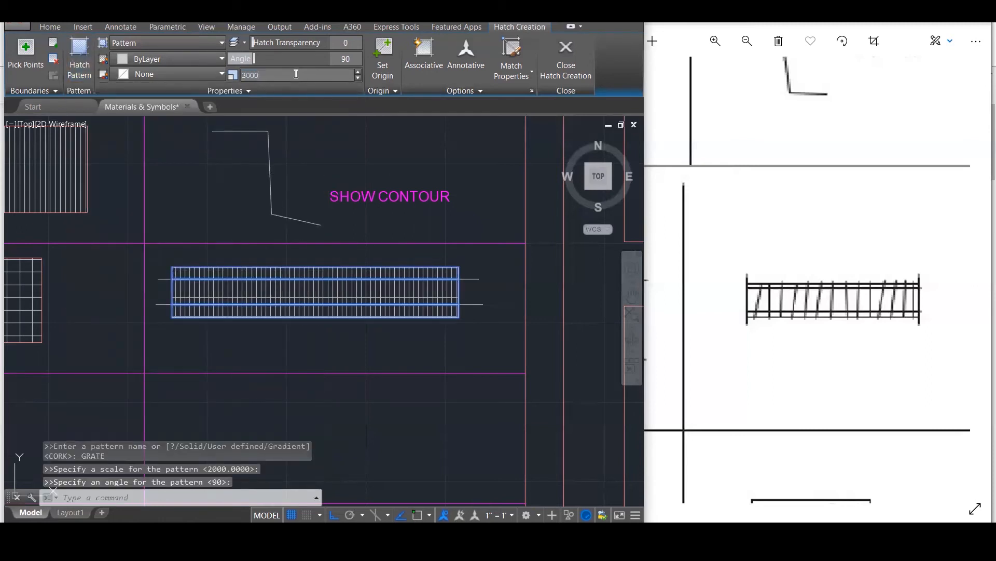
double_click(295, 74)
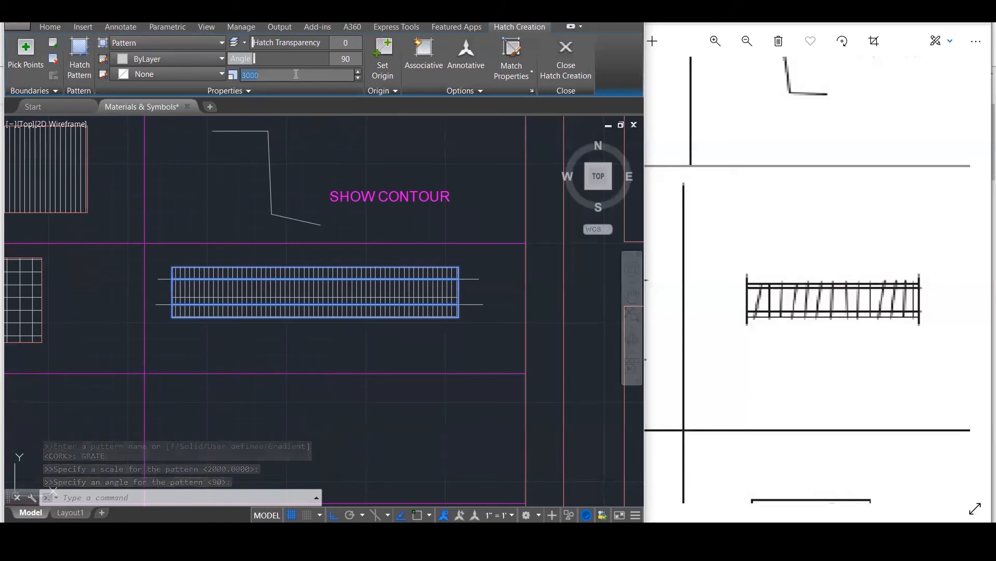
text(50)
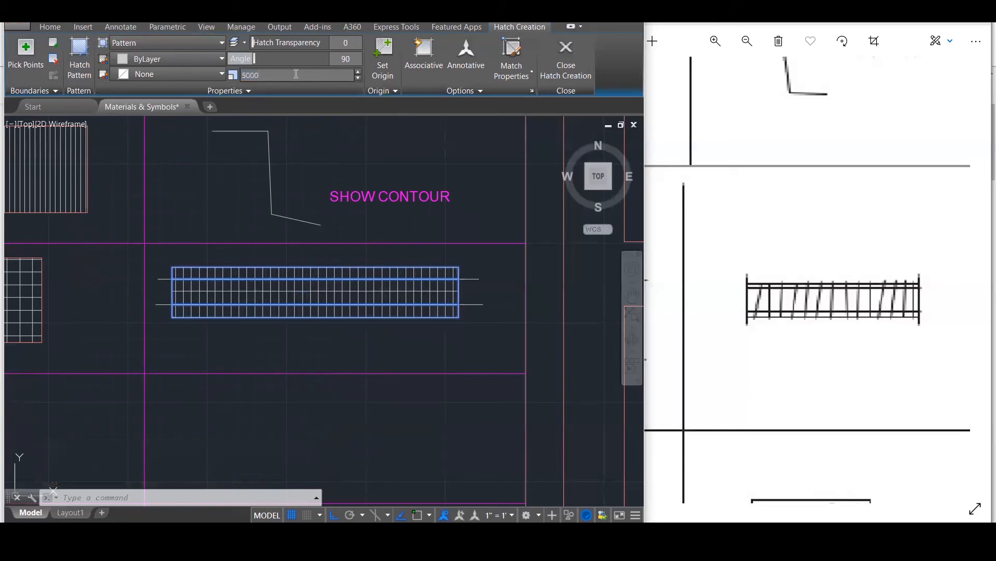
key(Escape)
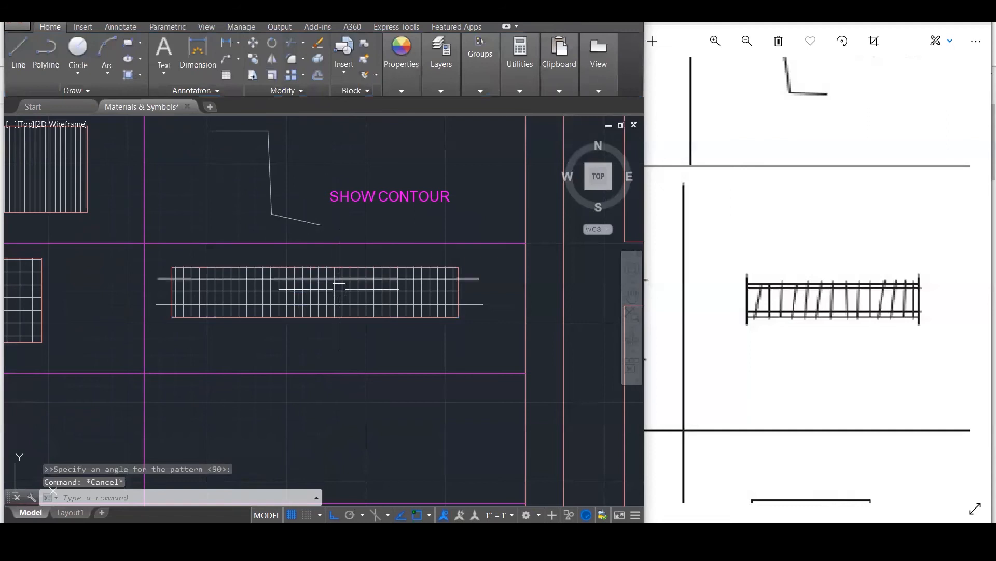
click(339, 295)
key(Delete)
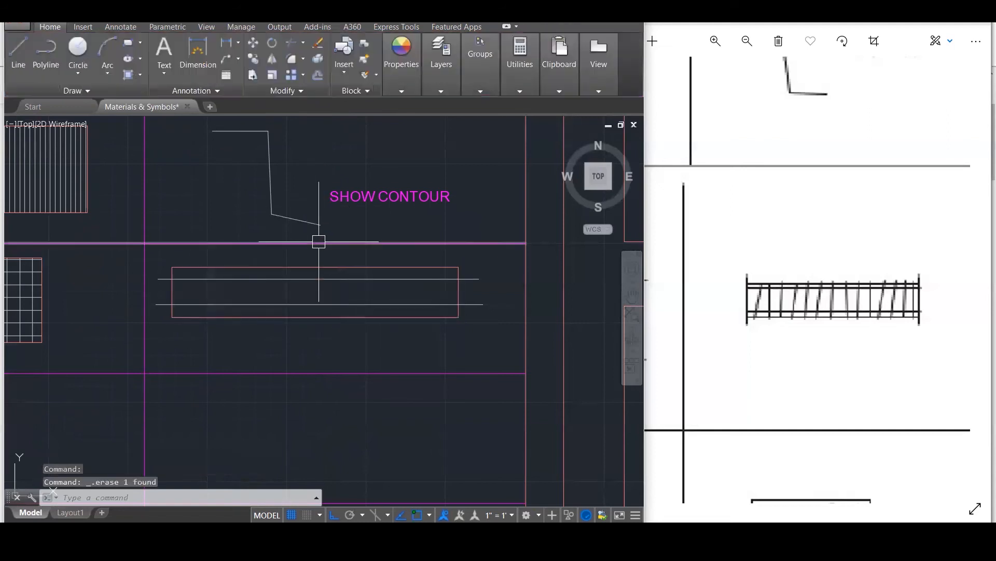
key(ctrl+z)
Set the scale of the tile section rectangle's GRATE hatch to 7000 and end the hatch editing.
scroll(364, 301, up, 1)
scroll(363, 301, up, 2)
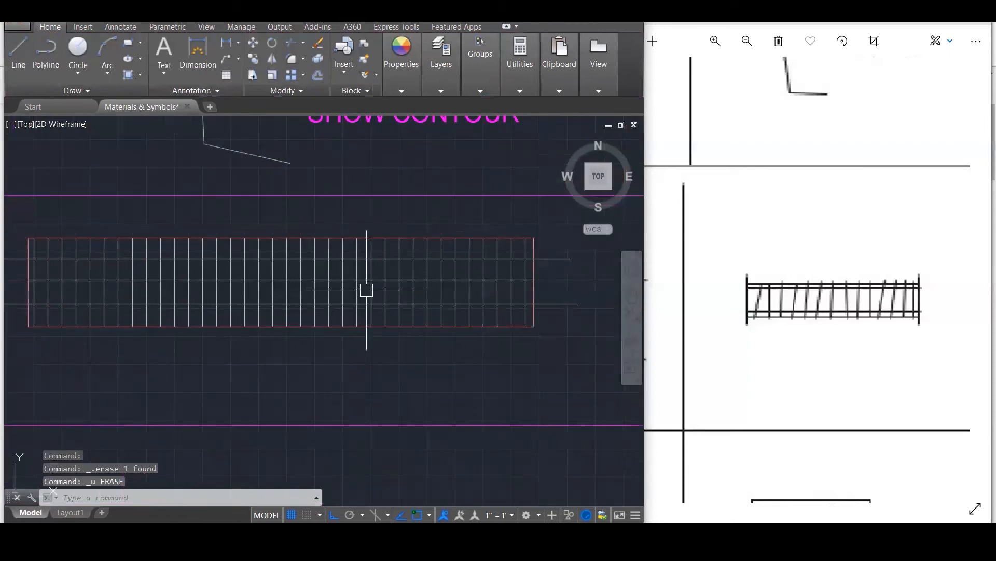
click(368, 271)
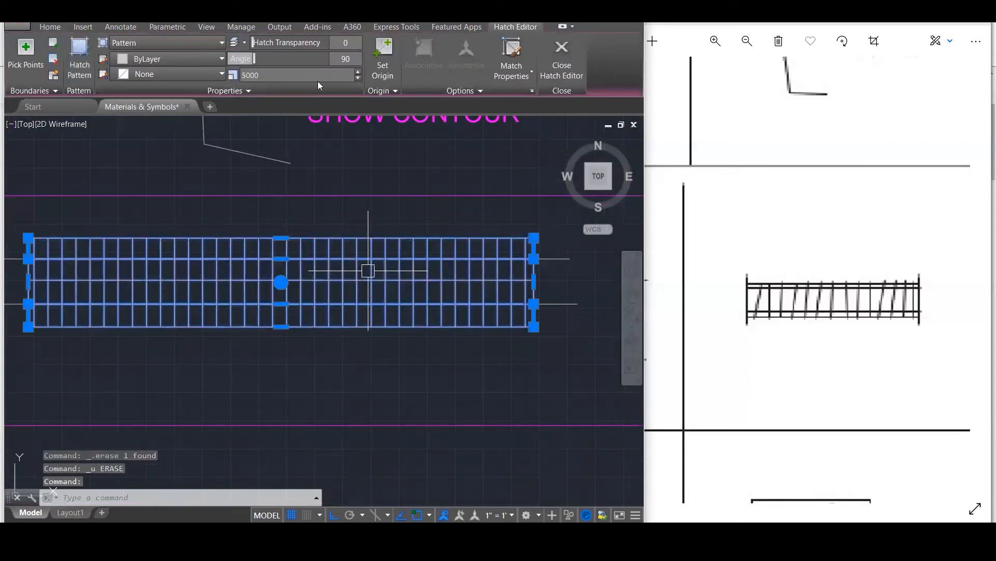
click(322, 78)
scroll(321, 78, up, 18)
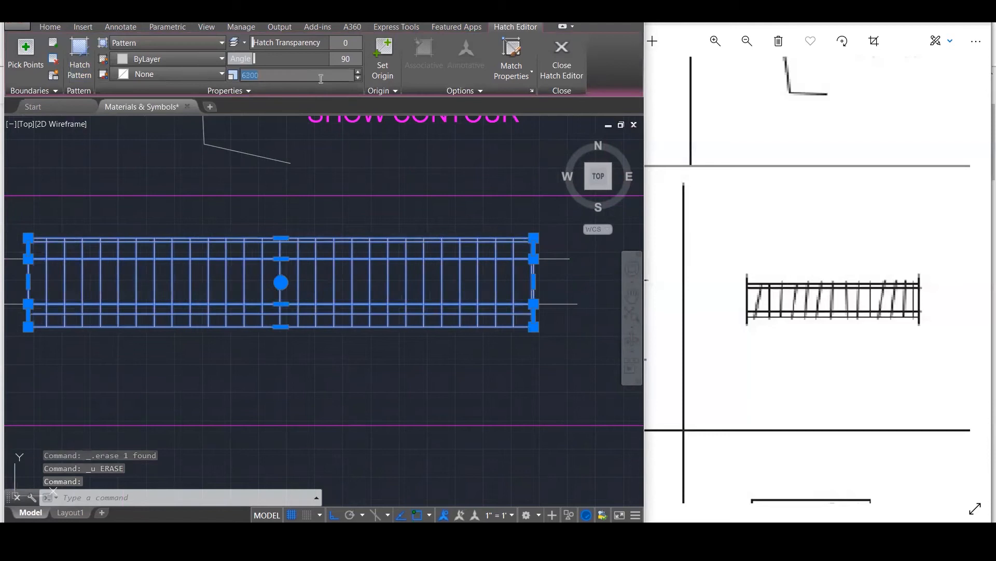
scroll(322, 79, up, 3)
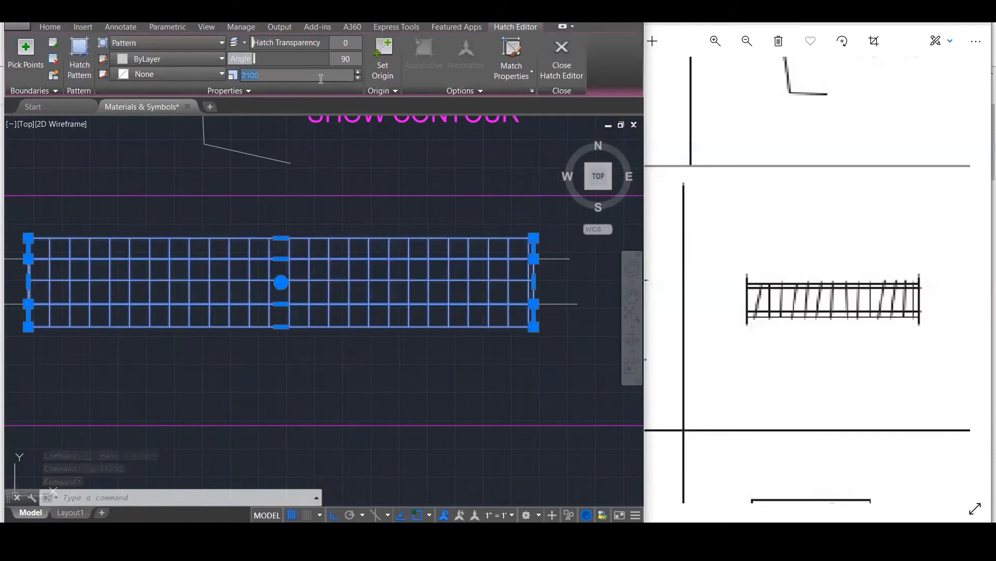
scroll(322, 78, down, 1)
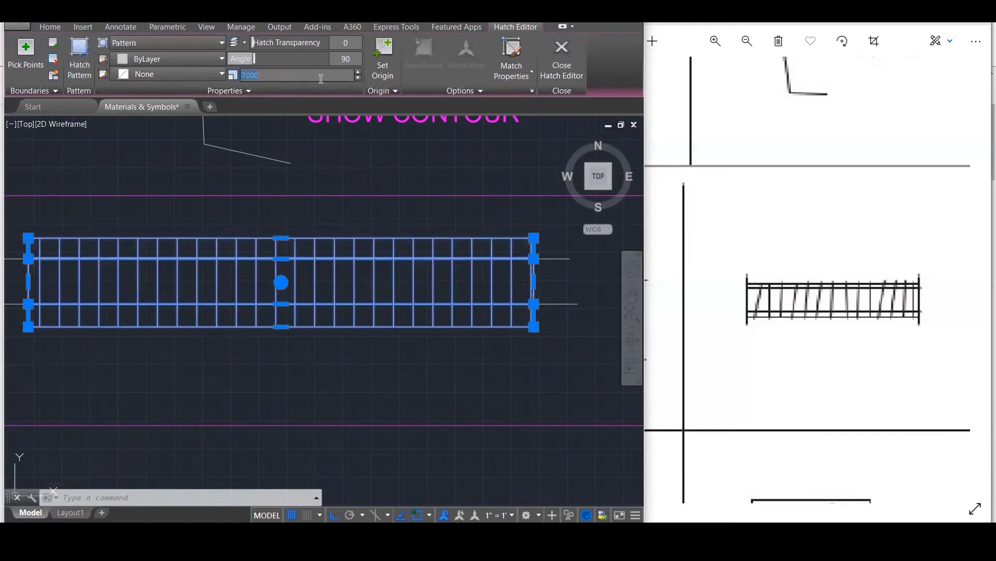
key(Escape)
Delete the upper horizontal line that overhangs both ends of the tile section rectangle.
click(561, 258)
mouse_move(569, 260)
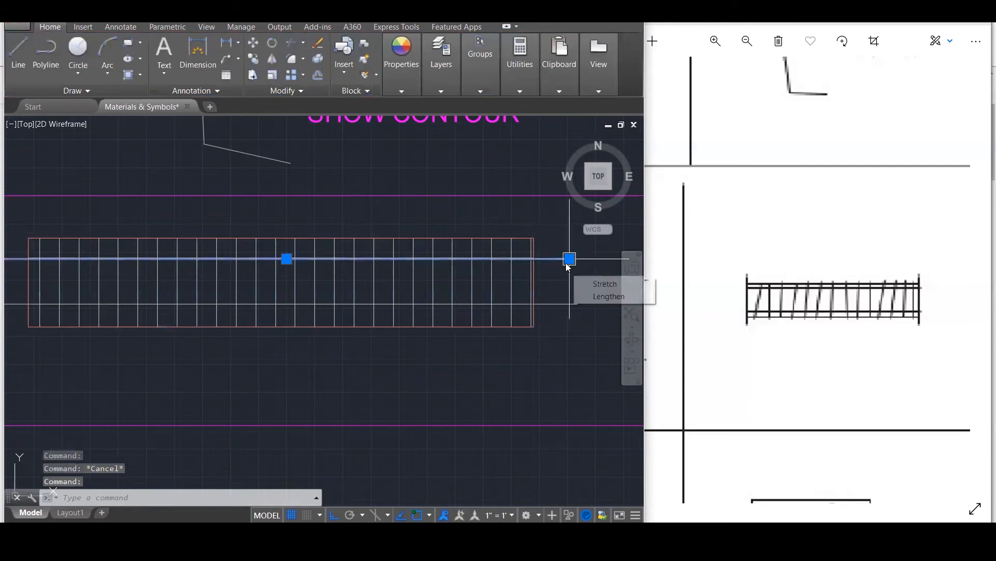
key(Delete)
click(552, 303)
key(Delete)
key(ctrl+z)
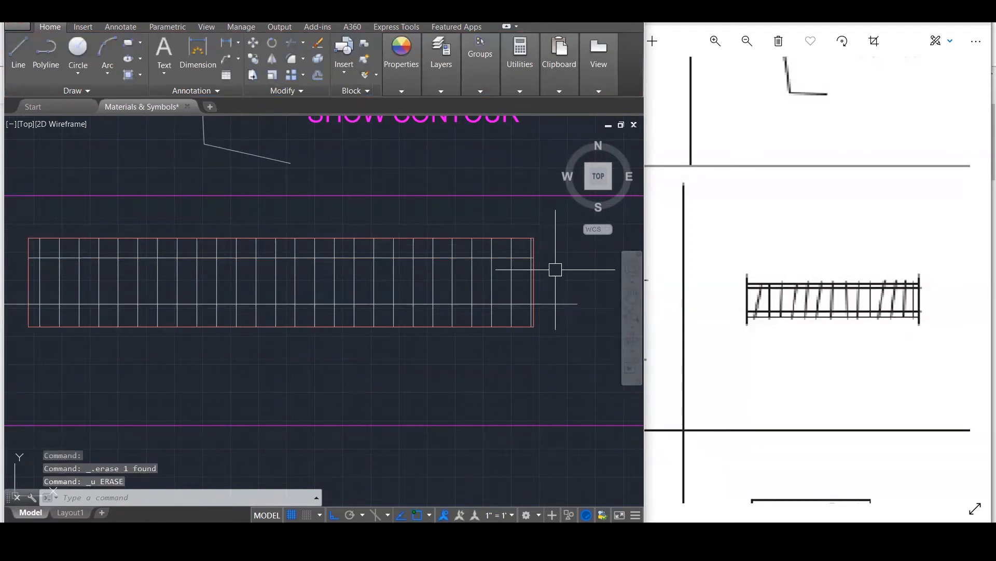
Shorten the lower horizontal line so both of its ends stop at the tile section rectangle's short edges.
click(569, 316)
click(574, 290)
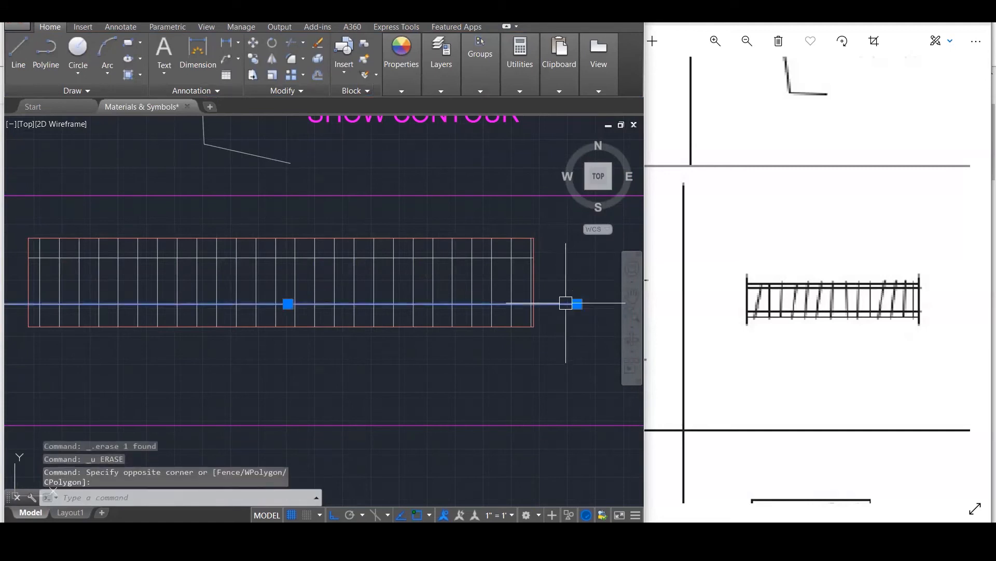
click(577, 303)
click(534, 303)
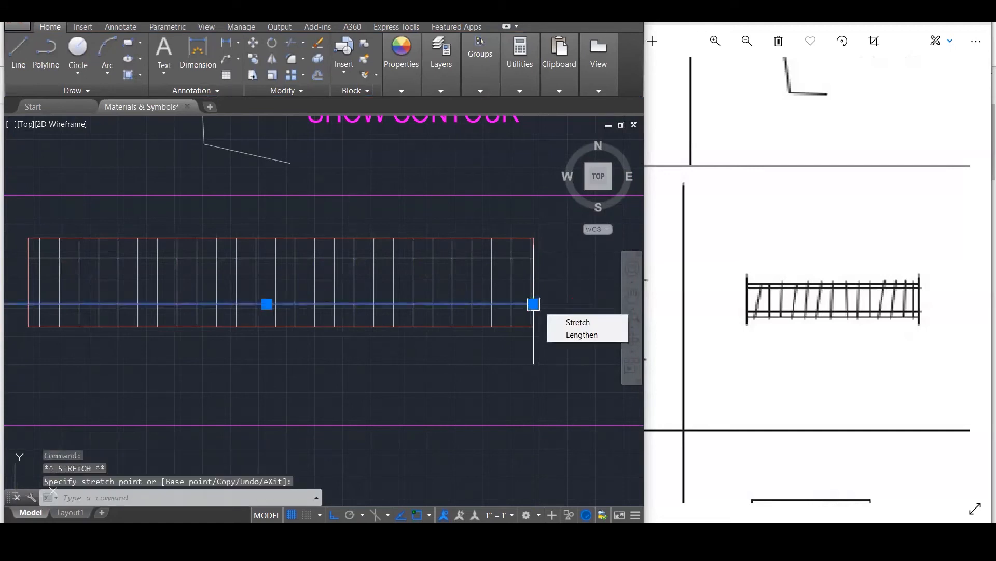
scroll(521, 286, down, 2)
click(240, 297)
click(257, 297)
key(Escape)
key(Escape)
key(Escape)
Compare the sheet 3 table with the tile, porous fill and plywood rows of the reference chart.
scroll(338, 318, down, 3)
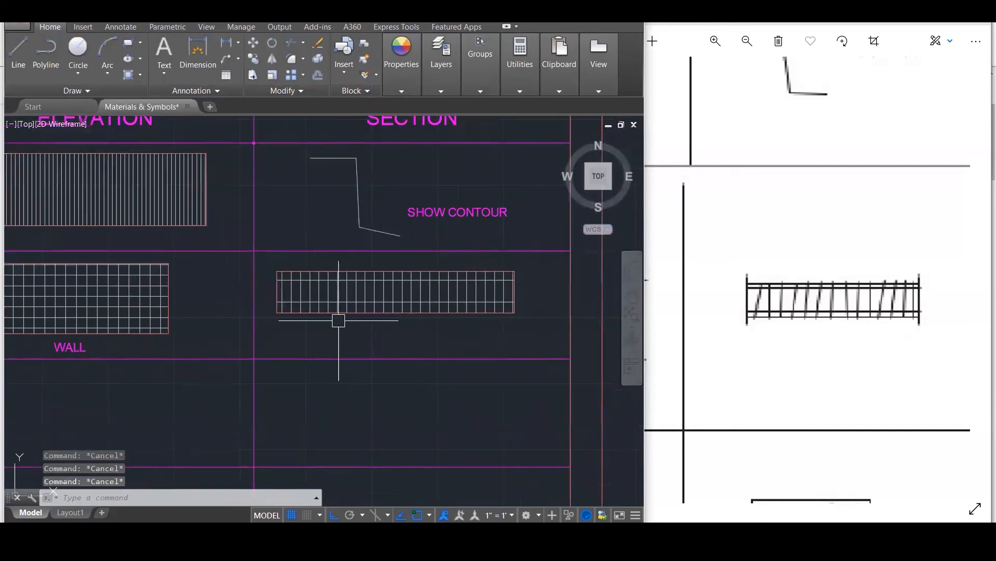
scroll(449, 384, down, 2)
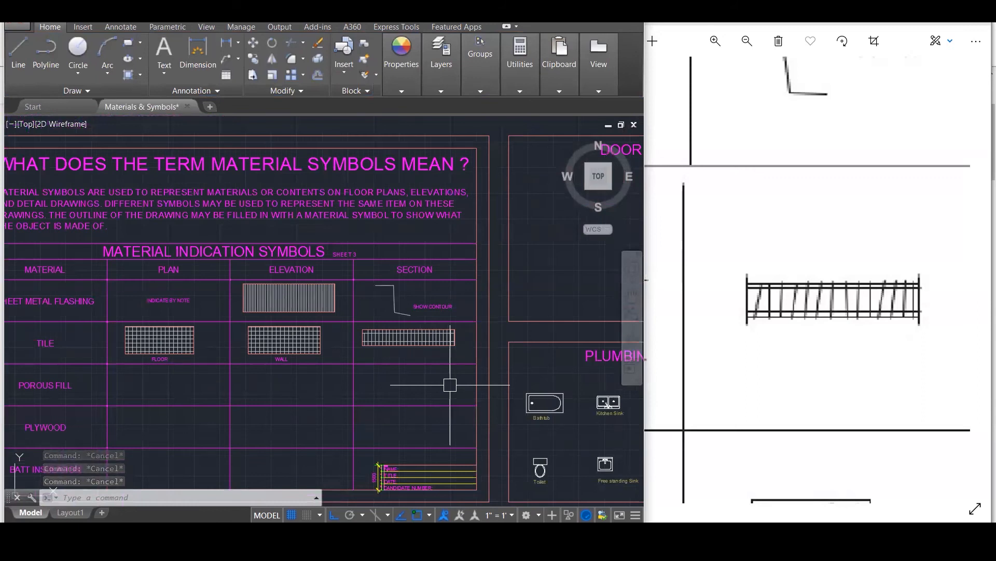
scroll(450, 385, down, 2)
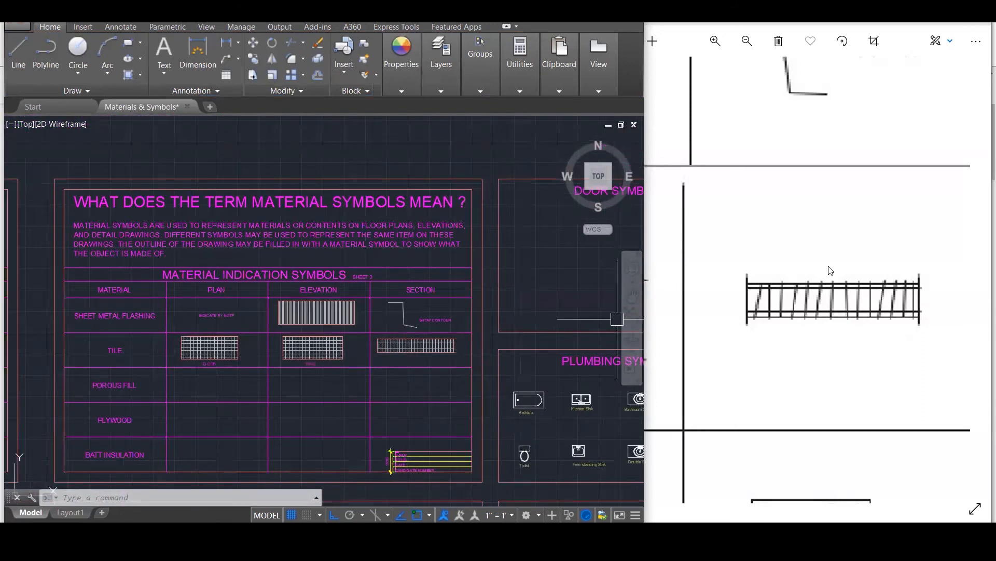
click(829, 270)
scroll(830, 270, down, 2)
scroll(828, 270, down, 3)
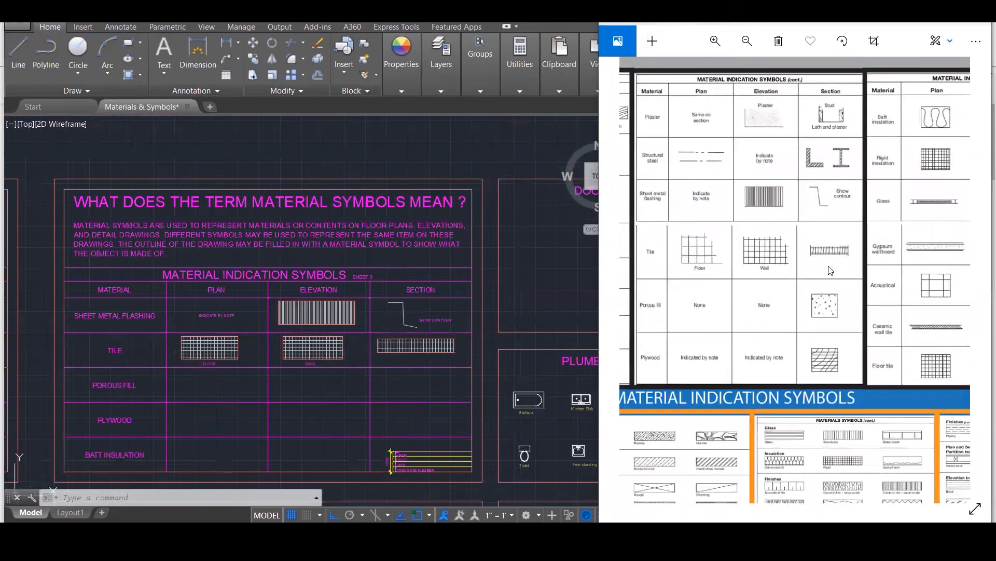
scroll(725, 311, up, 5)
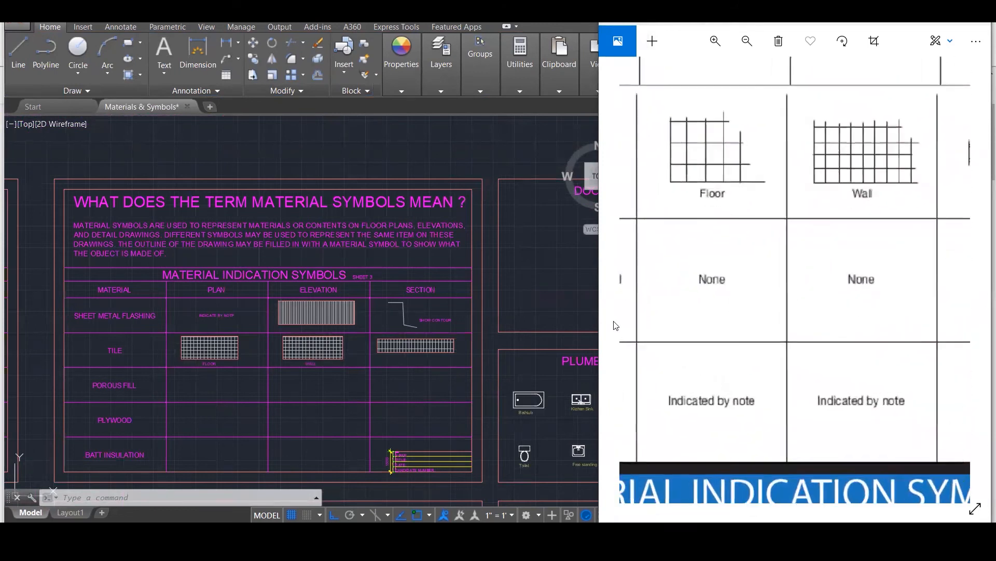
drag(725, 330, 850, 320)
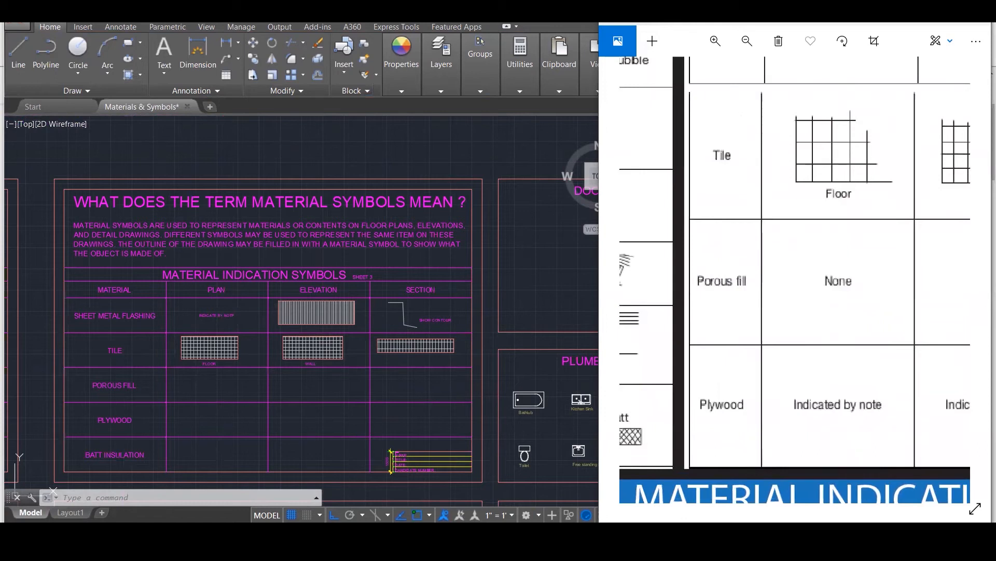
Switch to the browser, search Google Images for "porous fill" and preview the Pattison Sand results and a related image.
mouse_move(479, 554)
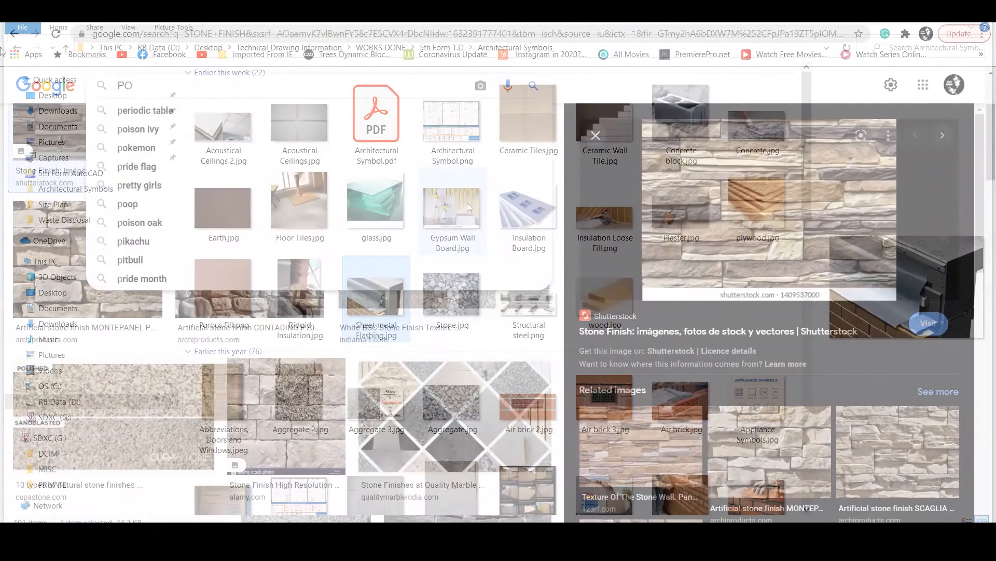
text(ROUS)
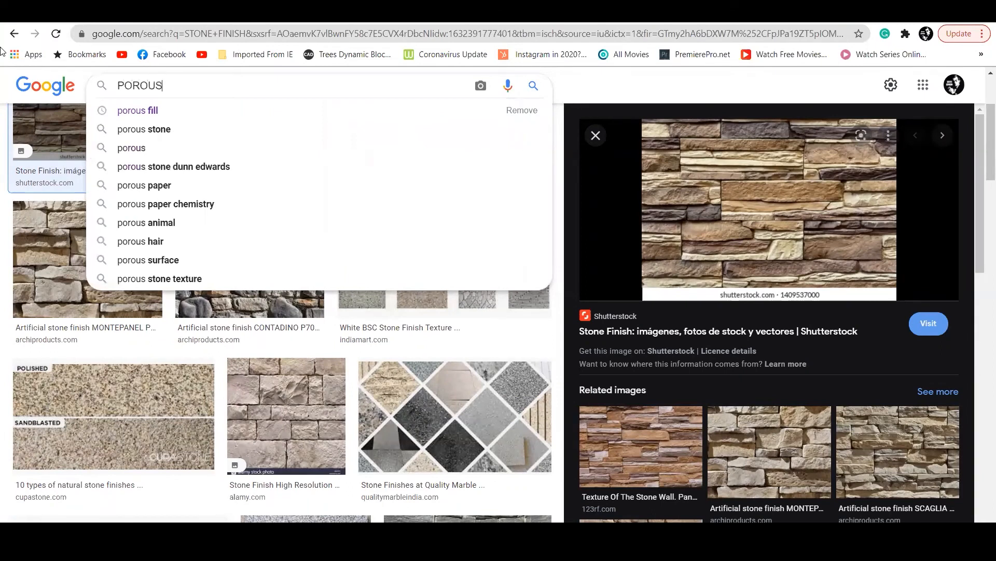
key(Down)
key(Return)
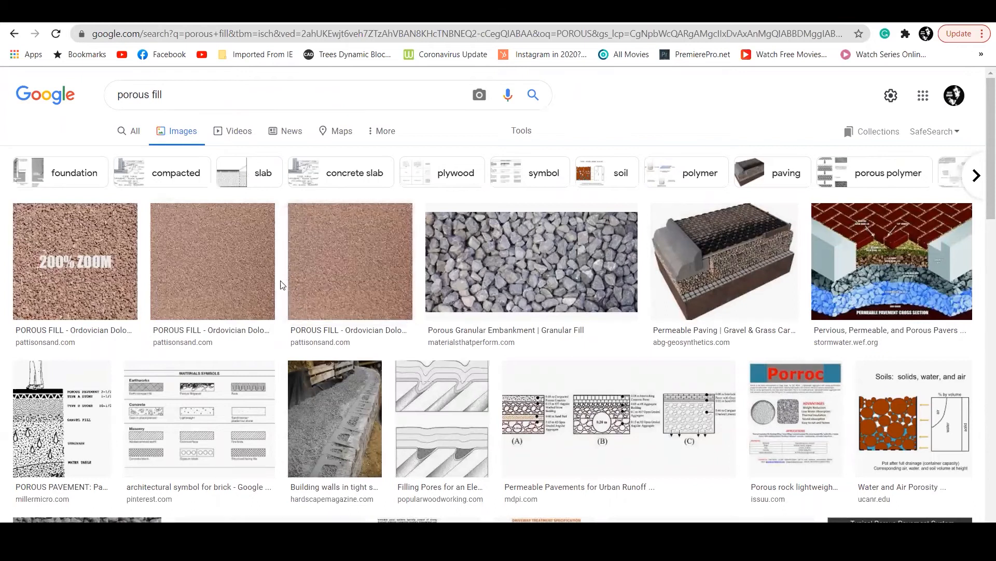
click(173, 278)
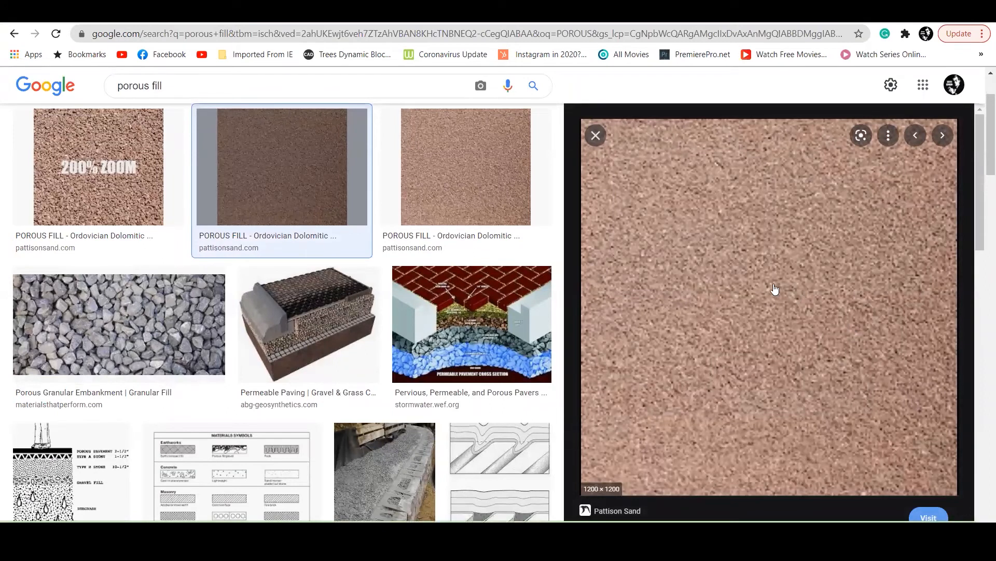
scroll(772, 281, down, 4)
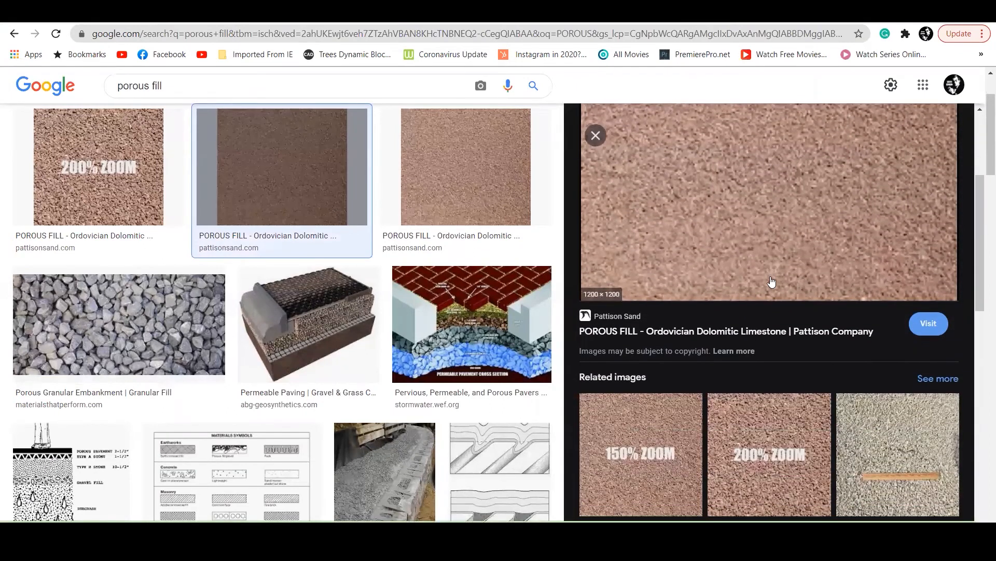
scroll(771, 281, down, 1)
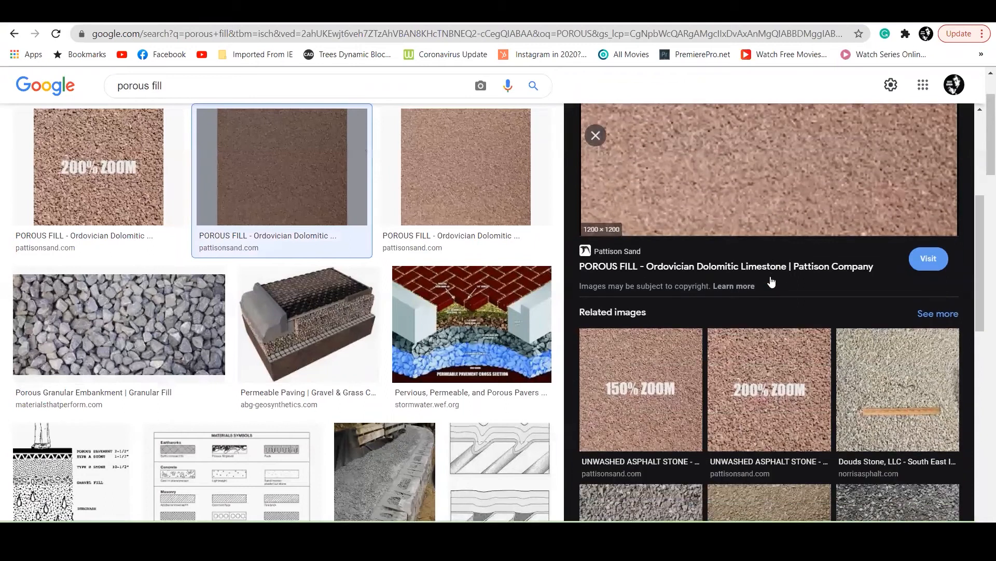
click(657, 375)
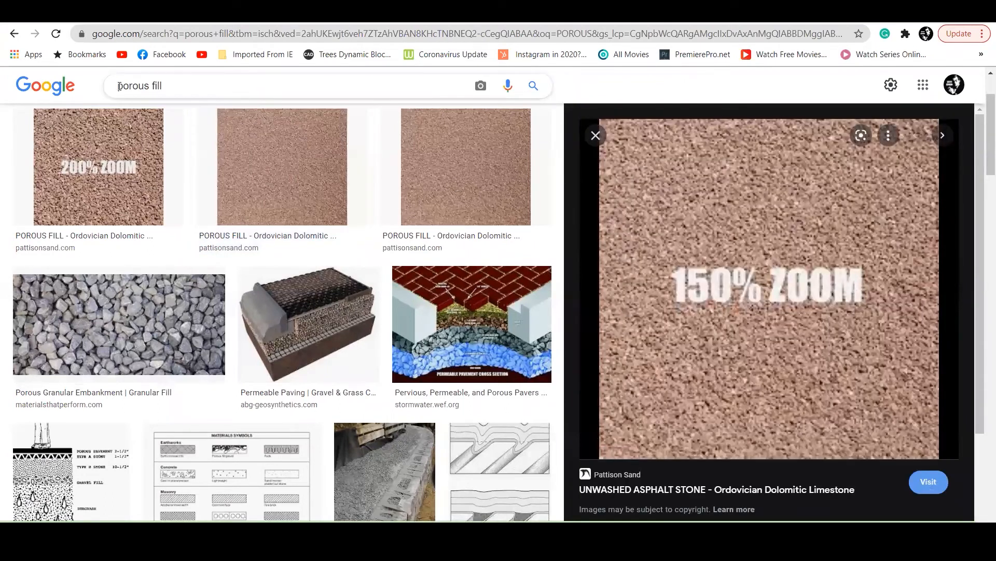
Search images for "WHERE IS porous fill USED" and look through the results and the related backfilling images.
click(120, 86)
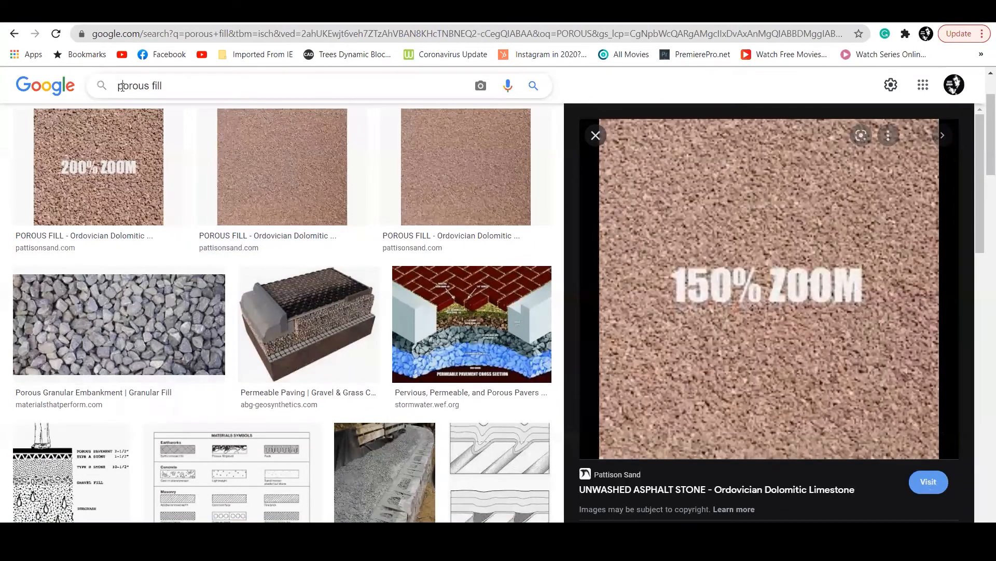
text(WHERE IS IT)
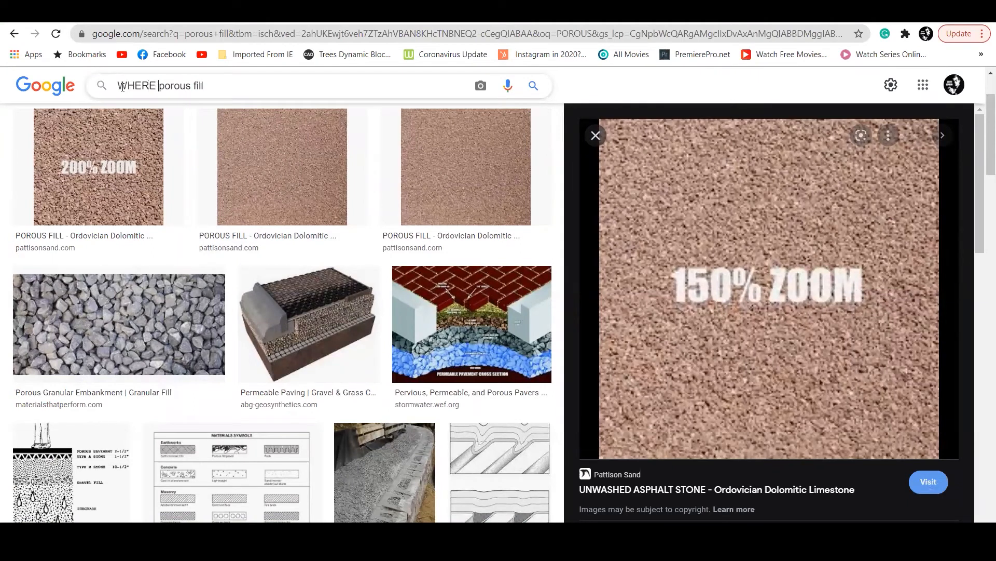
text( USED)
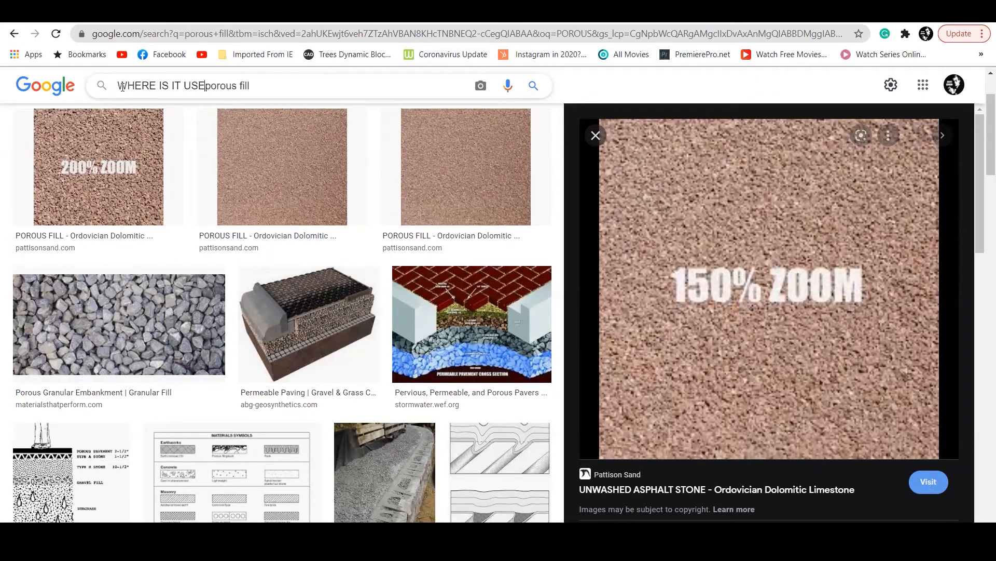
key(BackSpace)
key(BackSpace)
key(BackSpace)
key(BackSpace)
key(BackSpace)
key(BackSpace)
key(BackSpace)
key(End)
text(USED)
key(Return)
scroll(320, 283, down, 3)
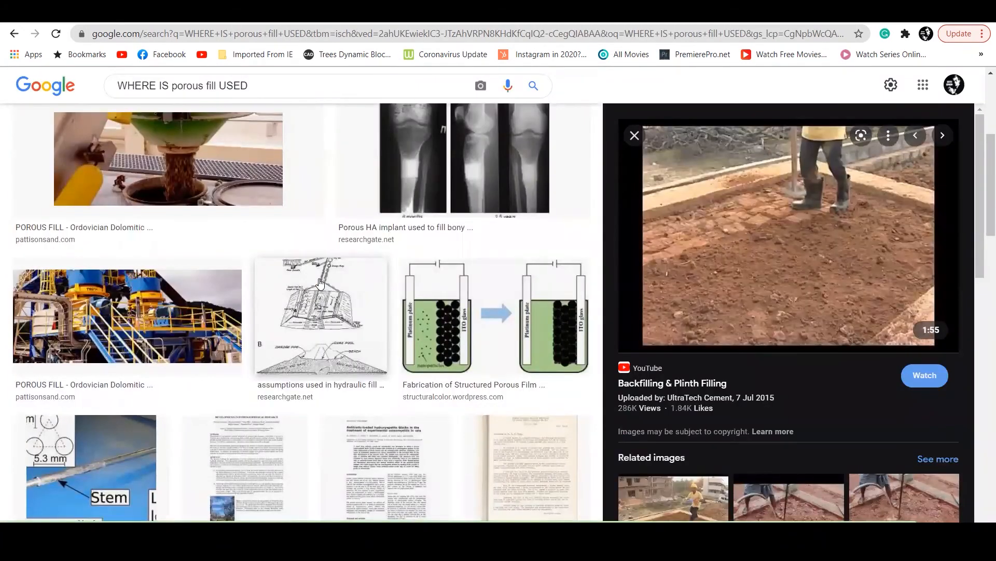
scroll(332, 282, up, 5)
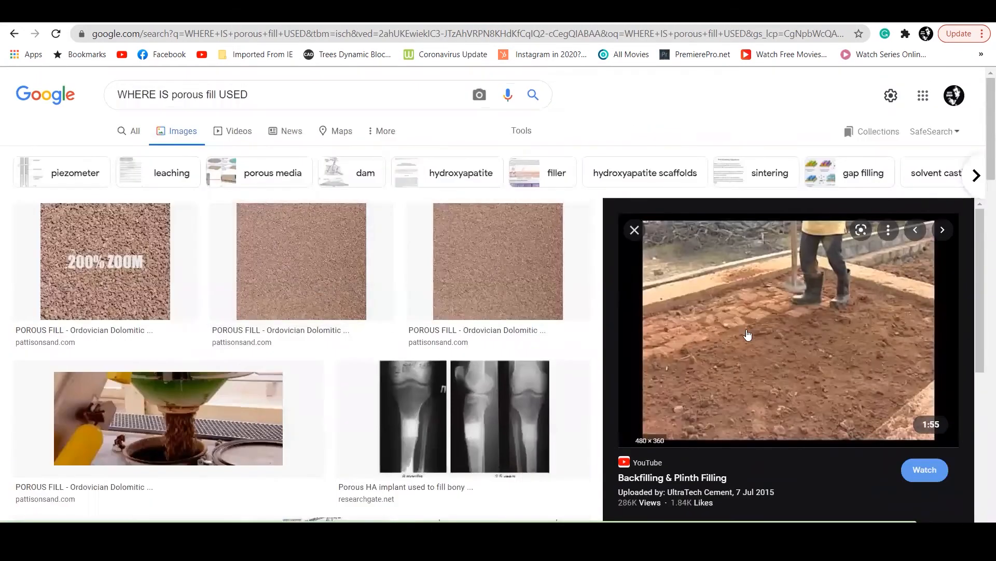
scroll(748, 334, down, 5)
scroll(799, 361, down, 3)
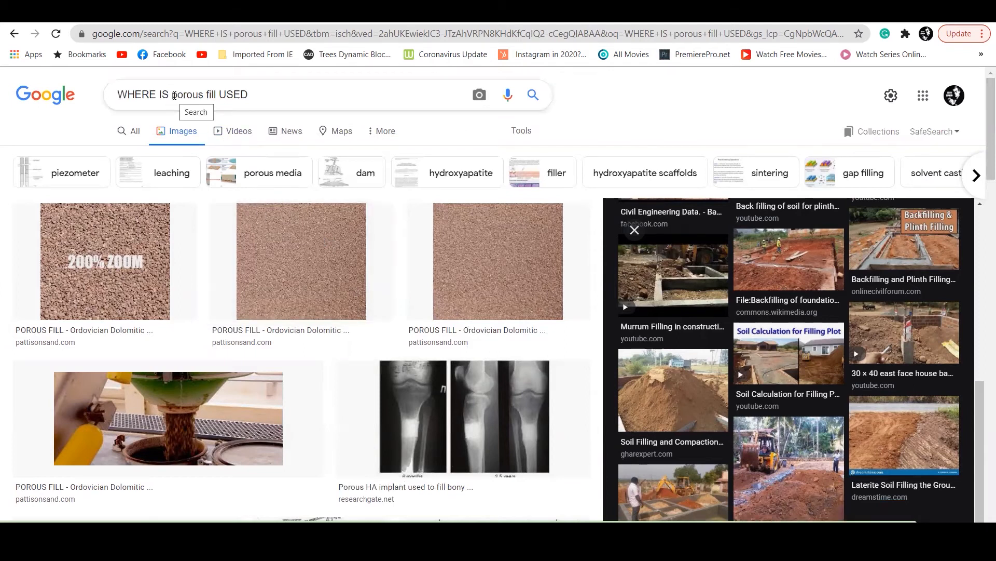
click(270, 171)
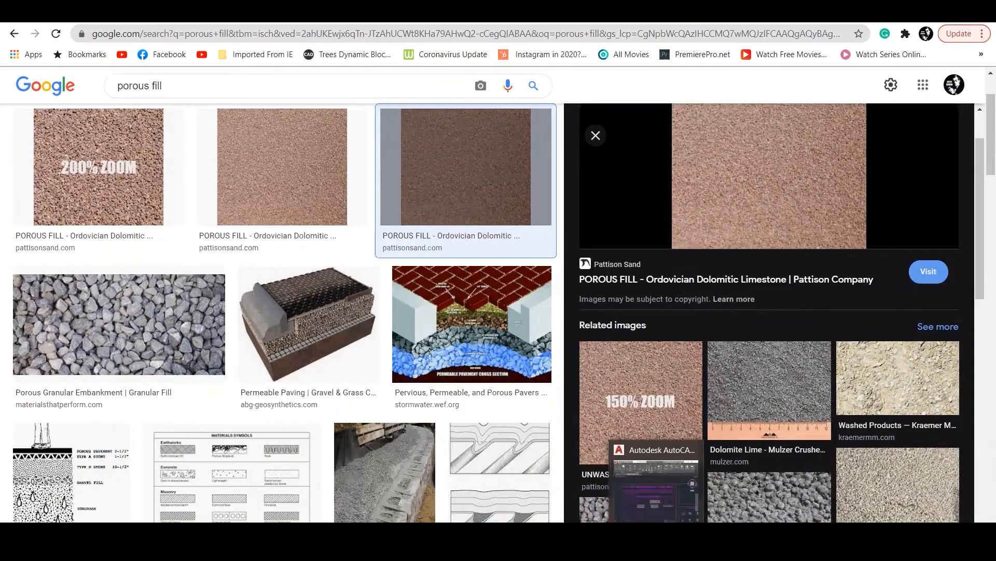
Switch back to AutoCAD with the reference chart beside it and examine the chart's porous fill and plywood rows.
key(alt+Tab)
mouse_move(563, 533)
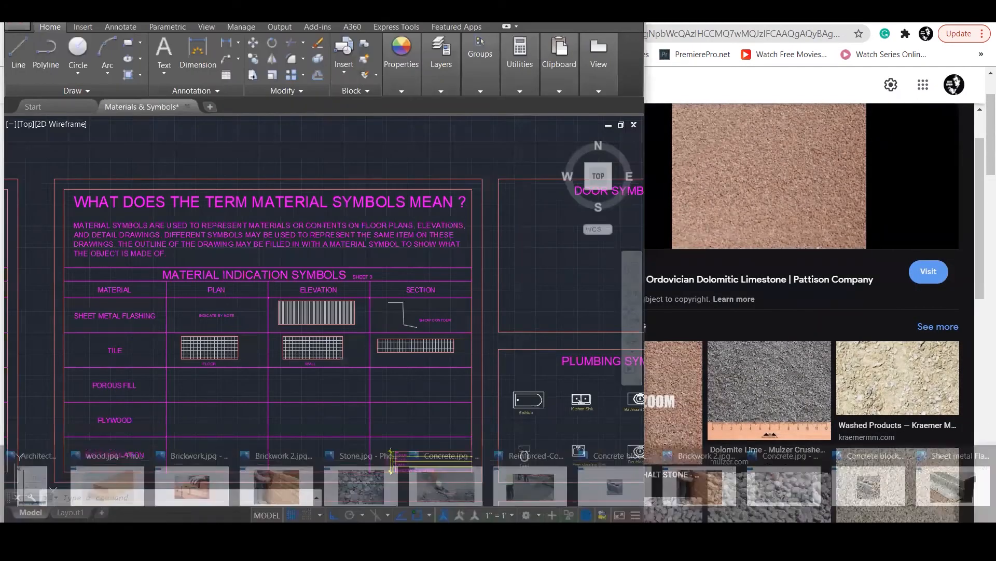
click(27, 483)
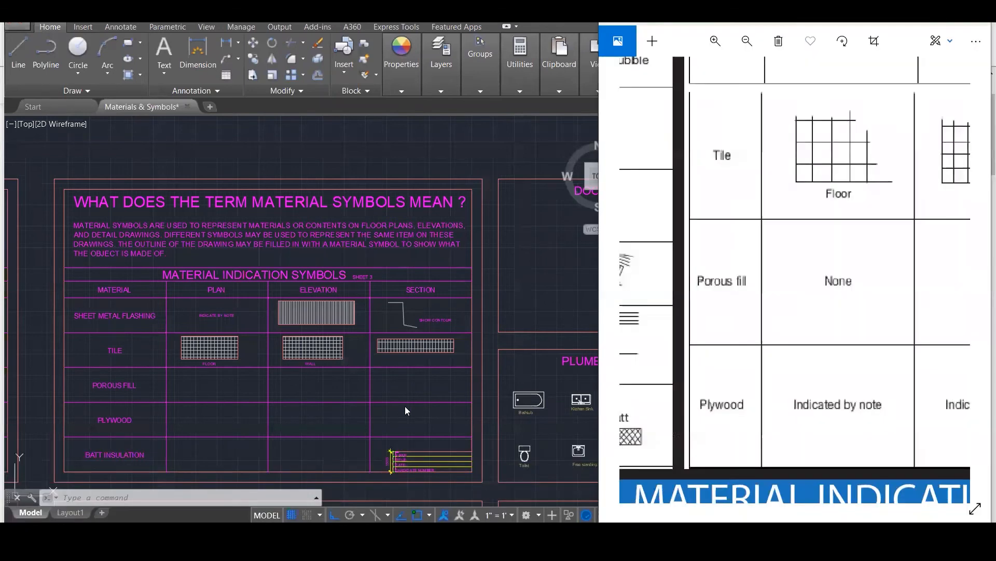
scroll(840, 295, down, 5)
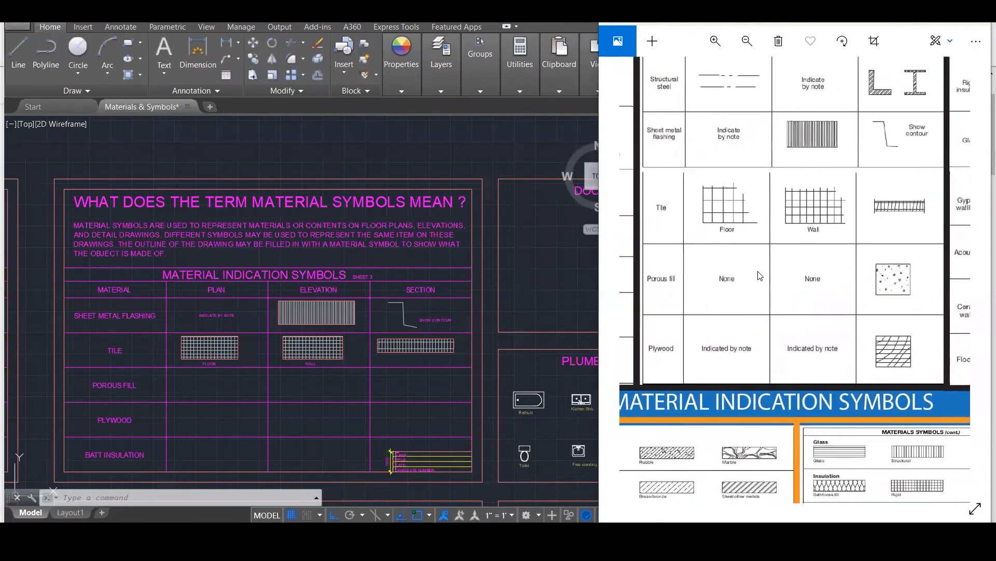
Copy the INDICATE BY NOTE text from the sheet metal flashing plan cell into the porous fill plan cell.
click(232, 395)
scroll(228, 396, up, 3)
click(228, 252)
text(co)
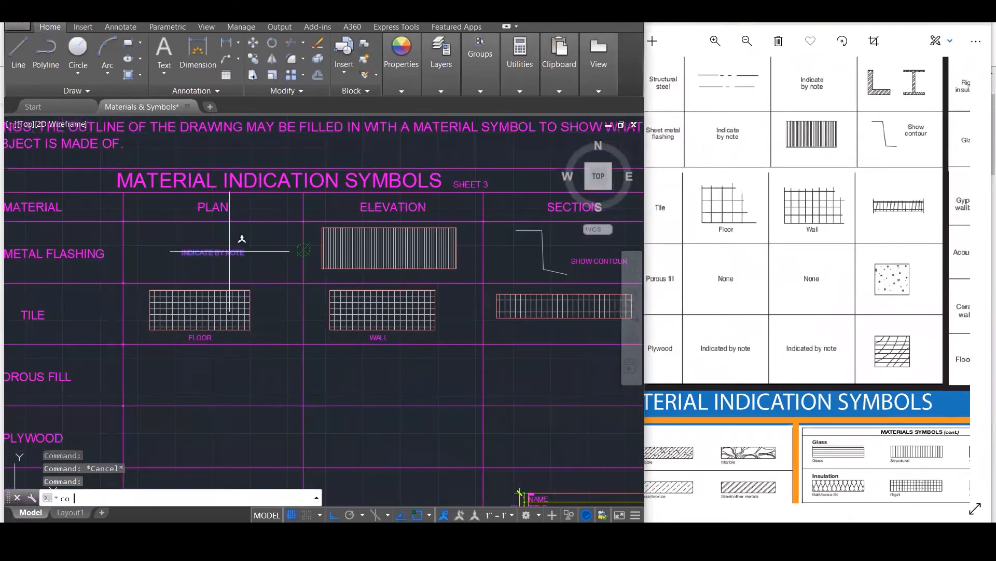
key(Return)
click(304, 221)
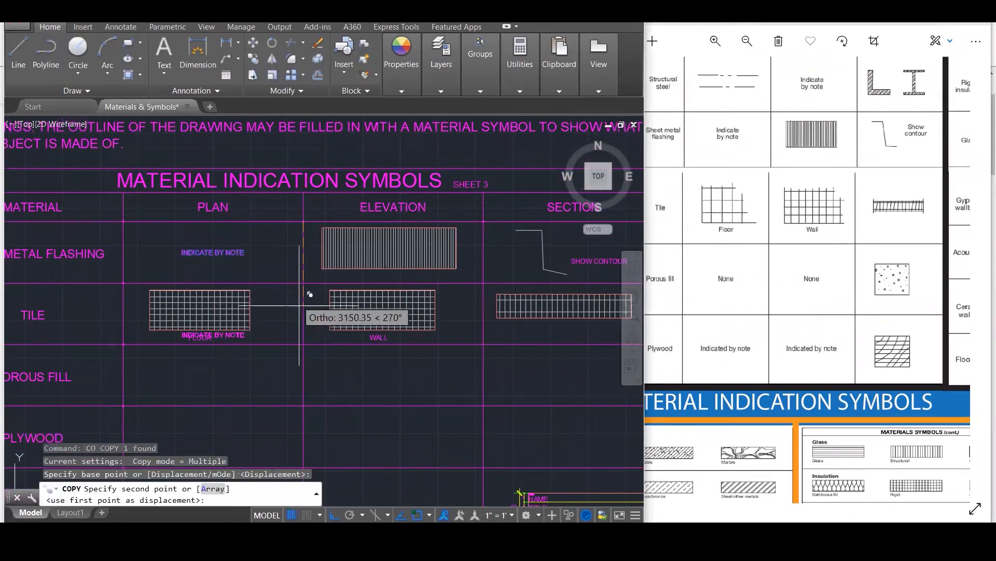
click(304, 344)
key(Escape)
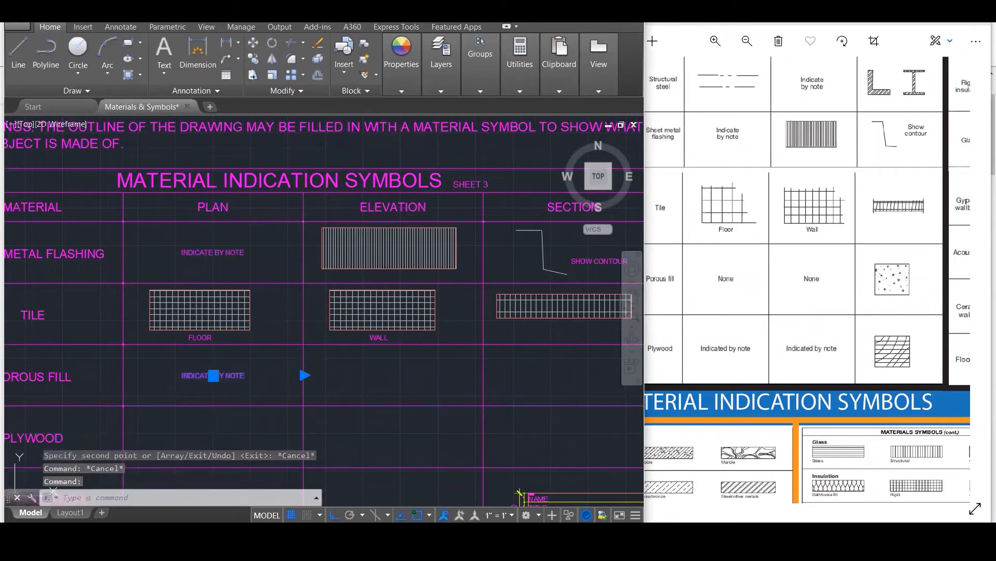
Change the text in the porous fill plan cell to NONE.
double_click(213, 375)
text(no)
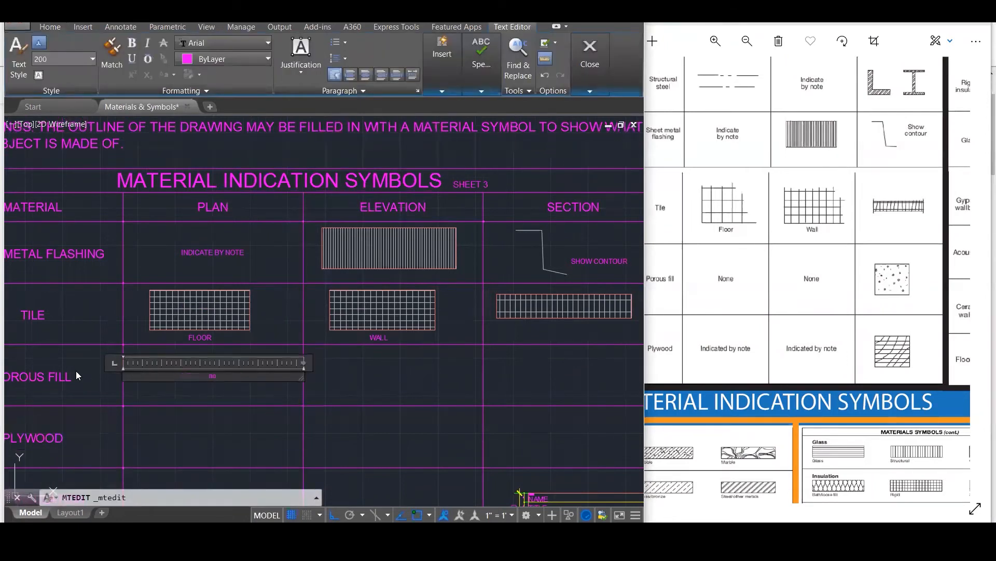
key(BackSpace)
key(BackSpace)
key(BackSpace)
text(NONE)
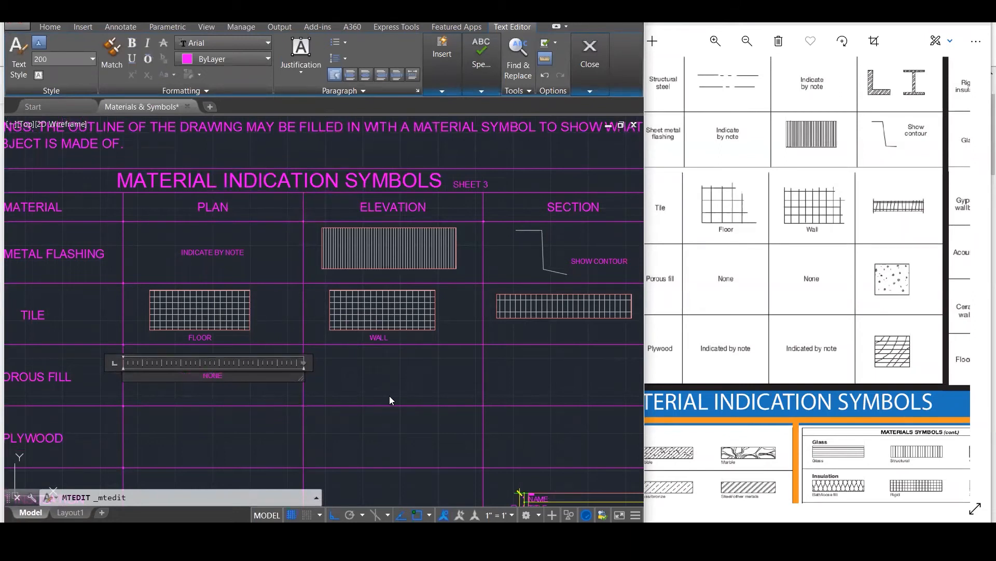
key(Escape)
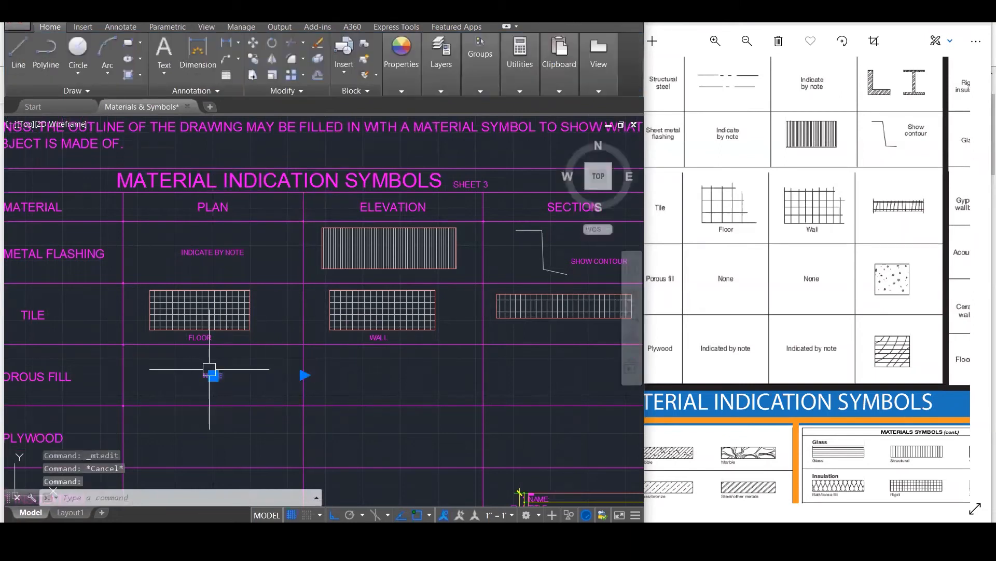
Copy the NONE text from the porous fill plan cell into the porous fill elevation cell.
text(co)
key(Return)
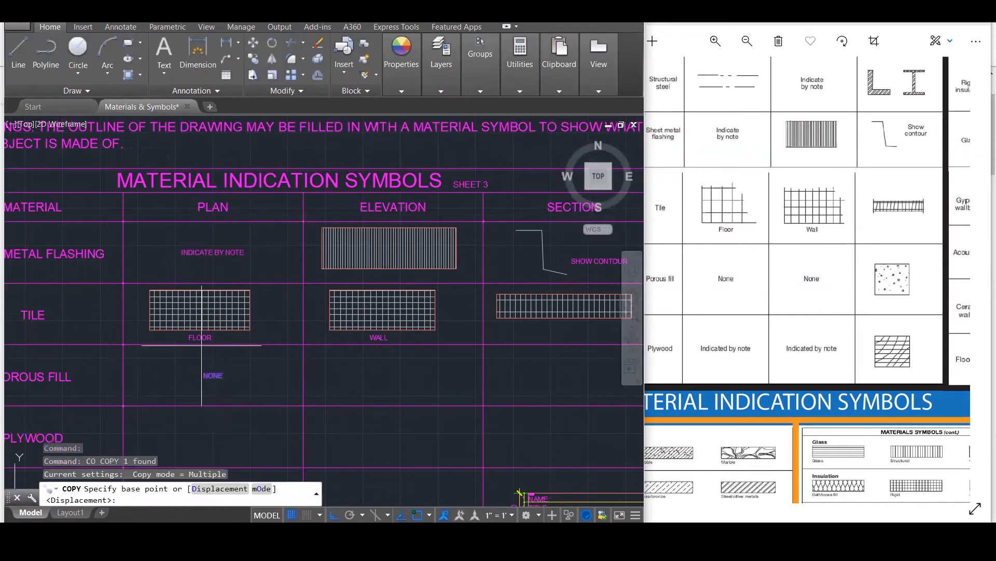
click(123, 345)
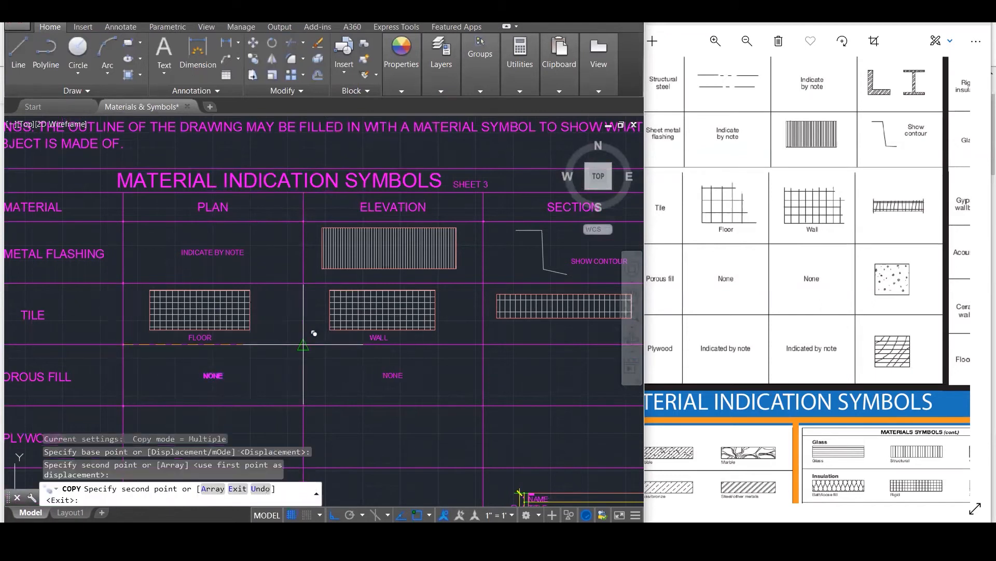
key(Escape)
Draw a nearly square rectangle in the section cell of the porous fill row.
scroll(304, 344, down, 1)
text(RE)
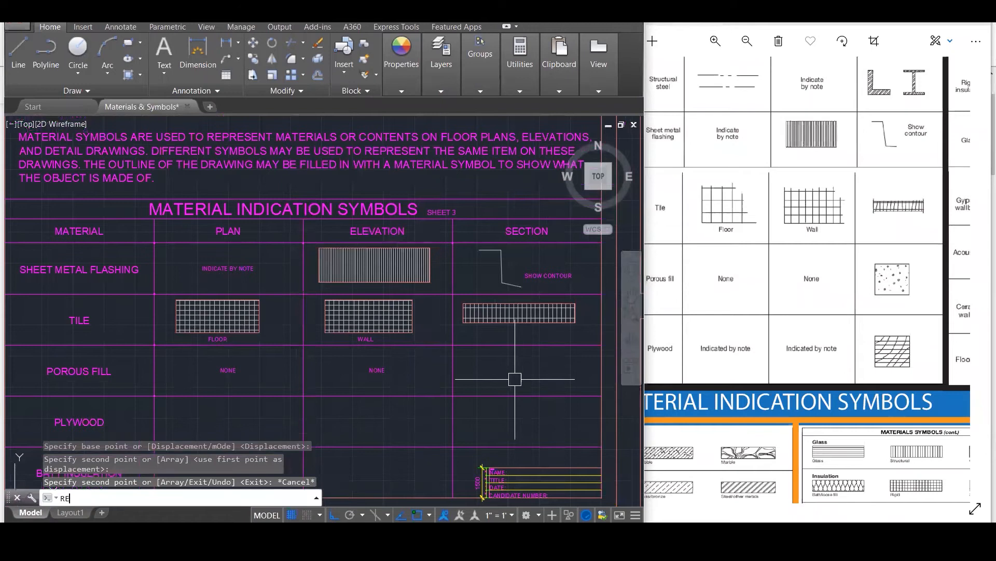
text(C)
key(Return)
click(487, 350)
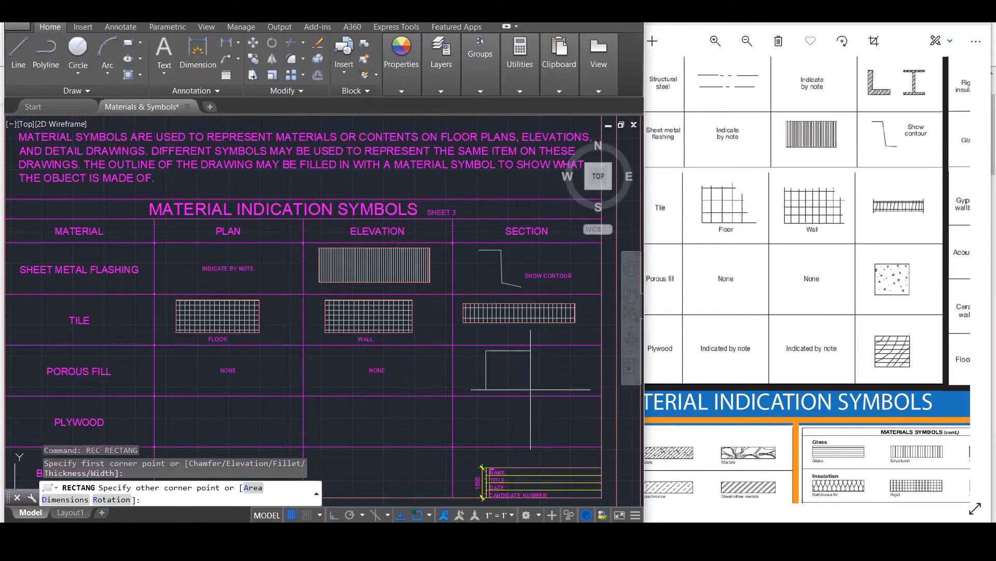
click(530, 389)
key(Escape)
key(Escape)
key(Escape)
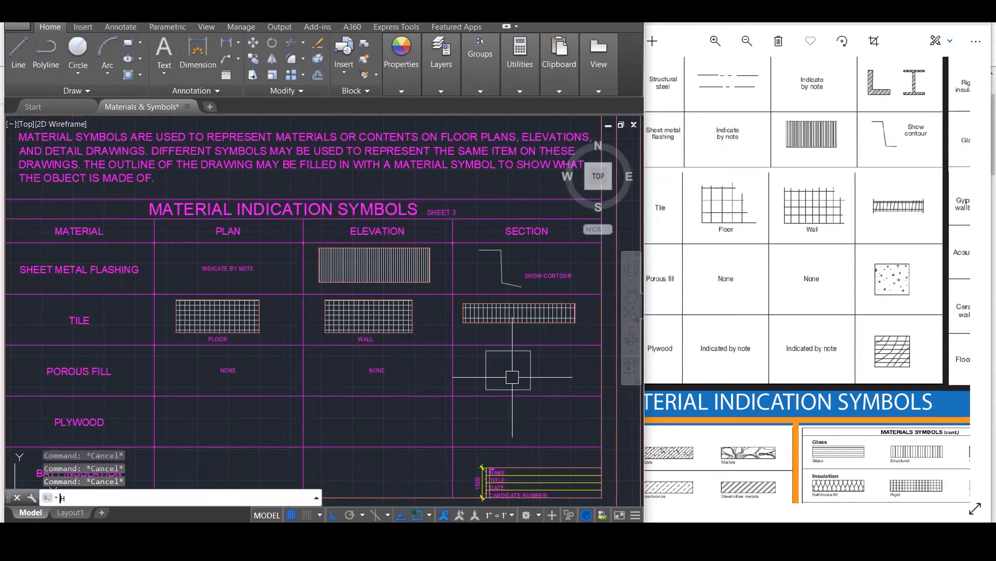
Hatch the inside of the porous fill section rectangle with the AR-CONC pattern.
text(h)
key(Return)
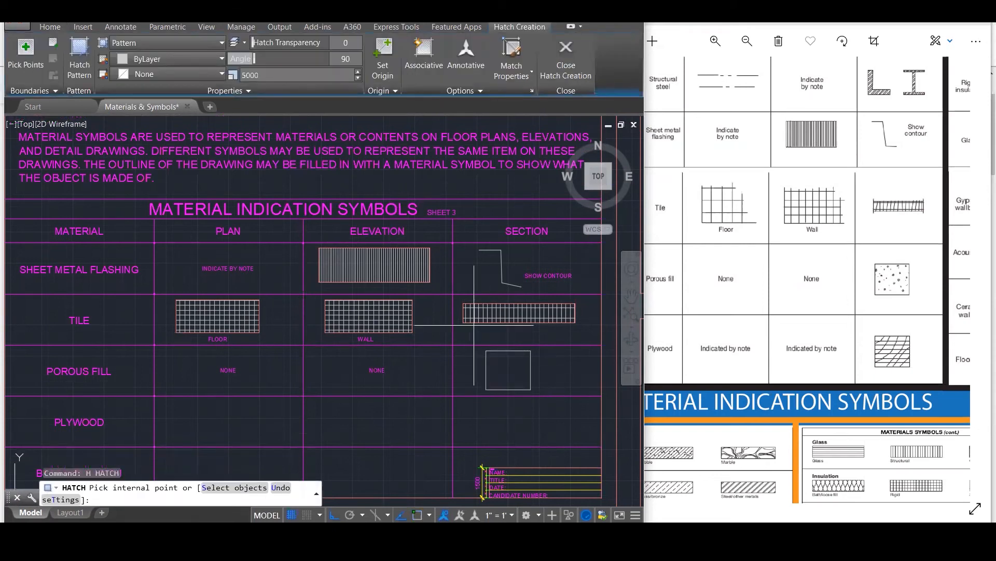
click(498, 359)
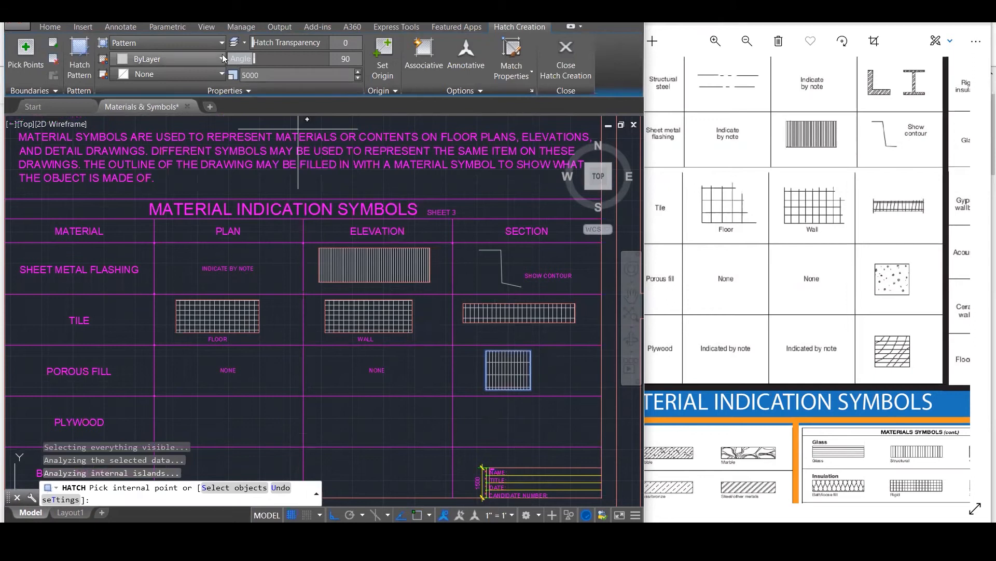
click(87, 78)
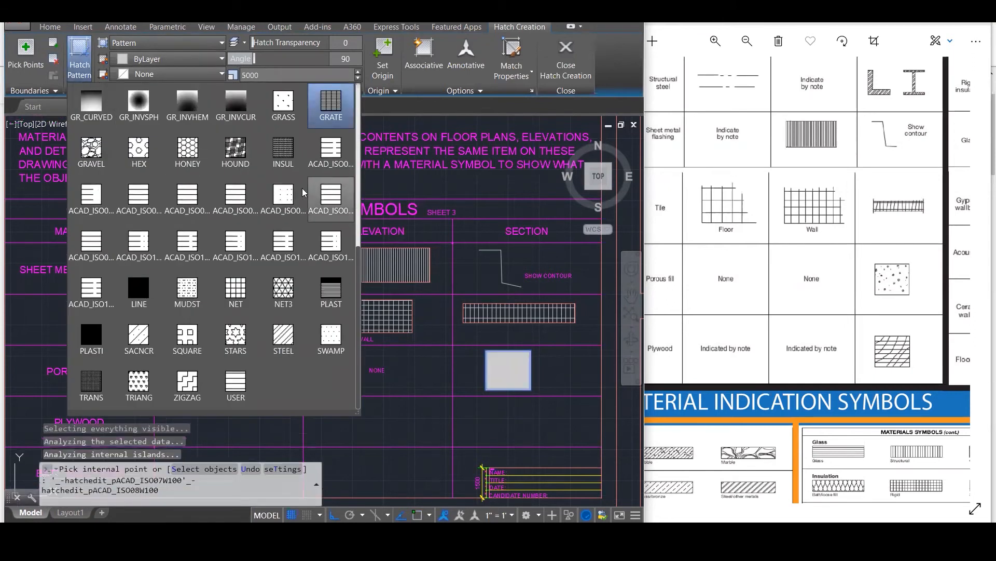
scroll(301, 187, up, 3)
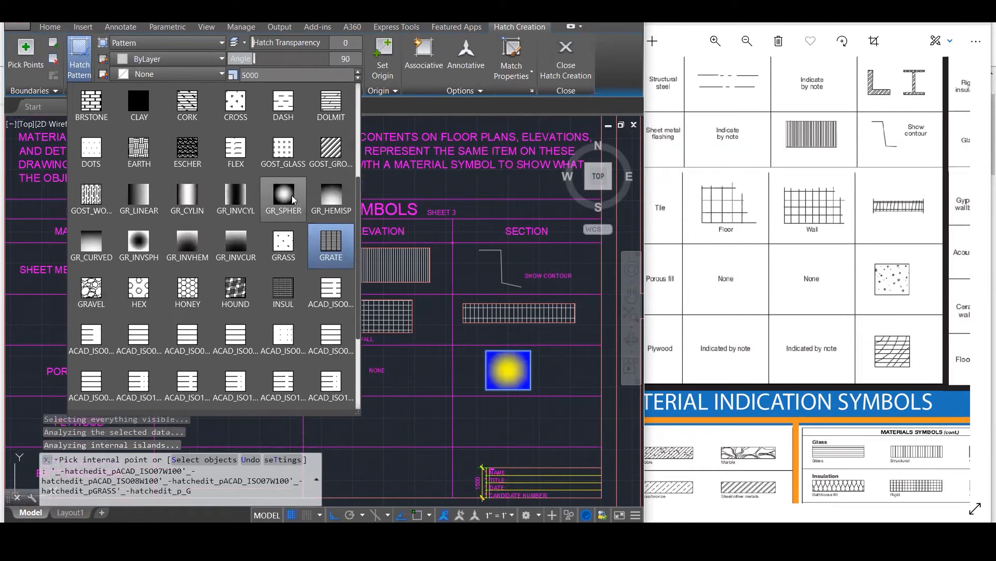
scroll(292, 201, up, 2)
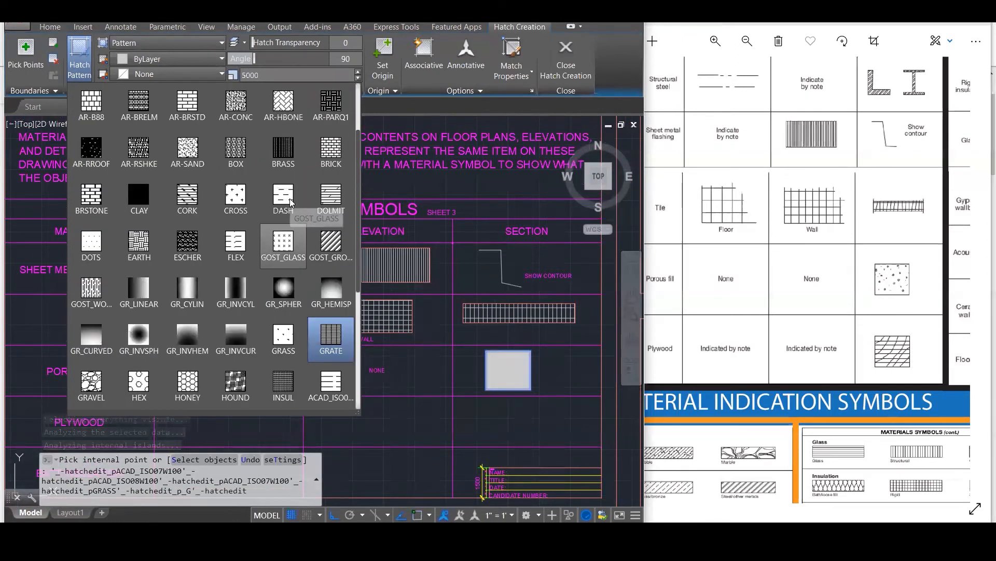
scroll(292, 202, up, 2)
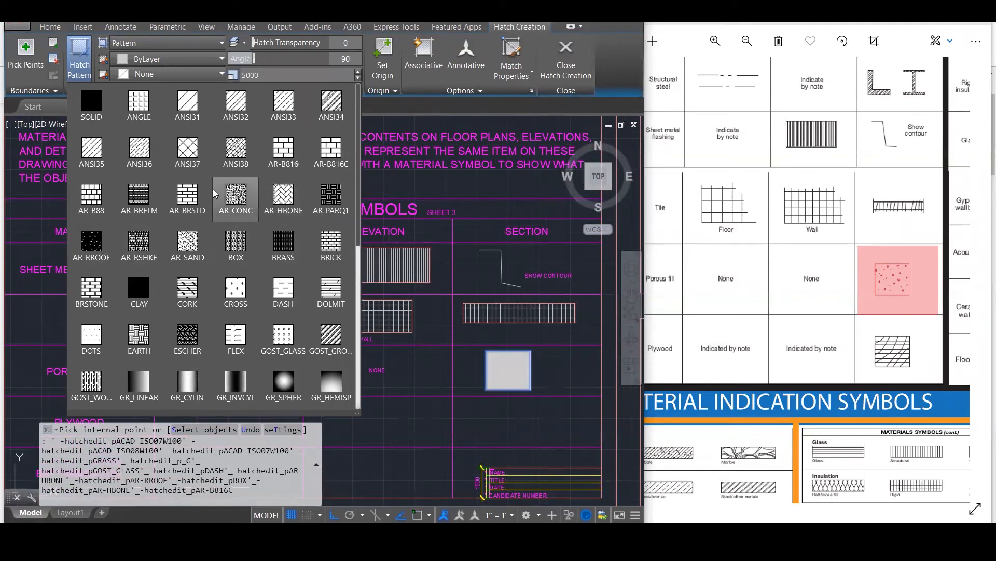
scroll(214, 195, down, 1)
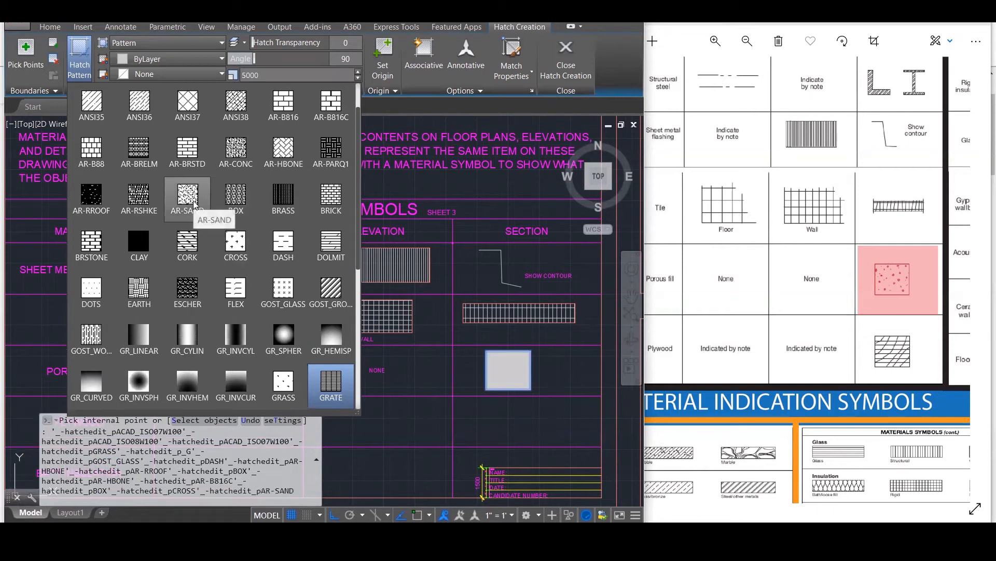
click(236, 150)
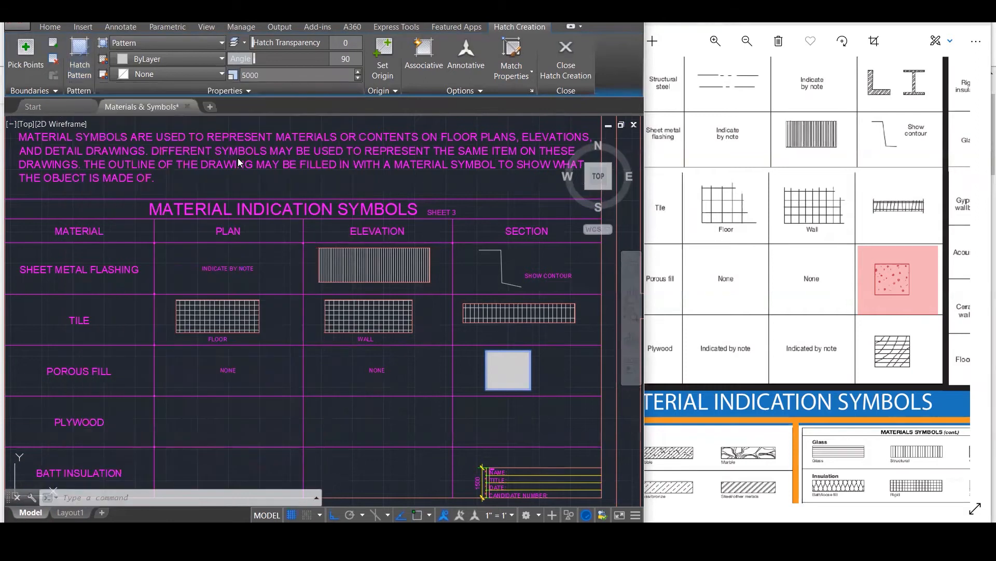
Try a scale of 1000 for the AR-CONC hatch in the porous fill rectangle.
click(275, 74)
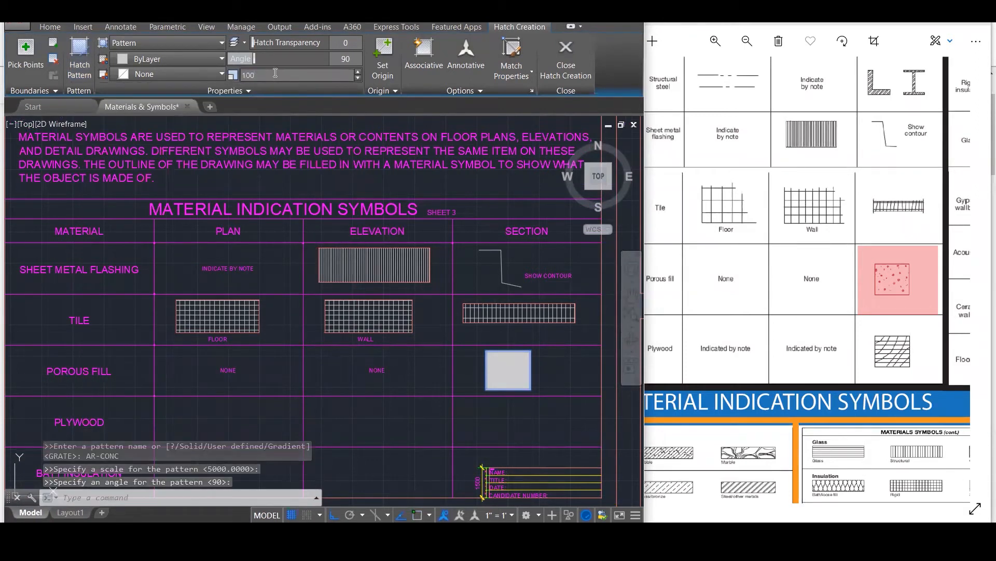
key(BackSpace)
key(BackSpace)
text(000)
key(Return)
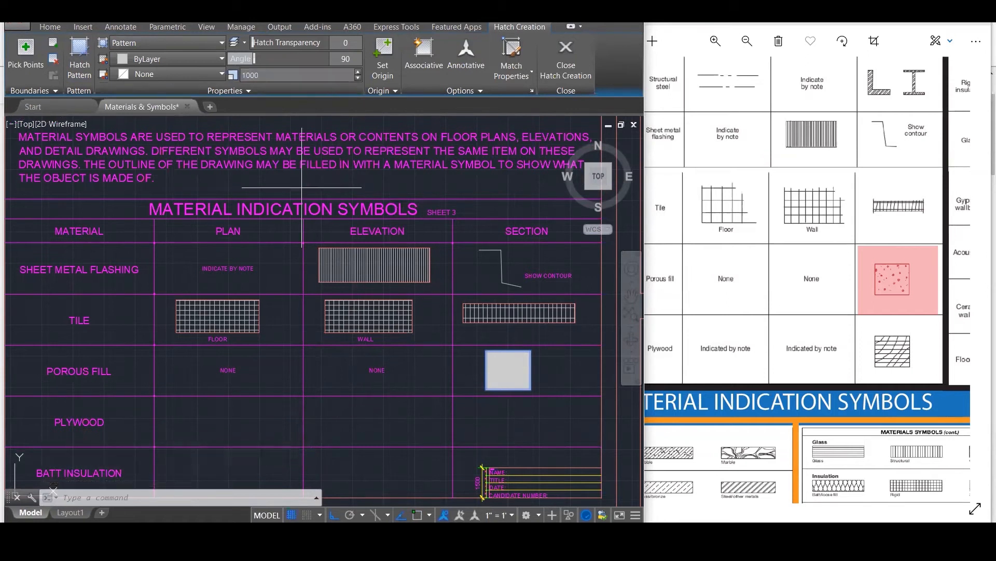
Finish the porous fill hatch and set its pattern scale to 100.
scroll(514, 373, up, 3)
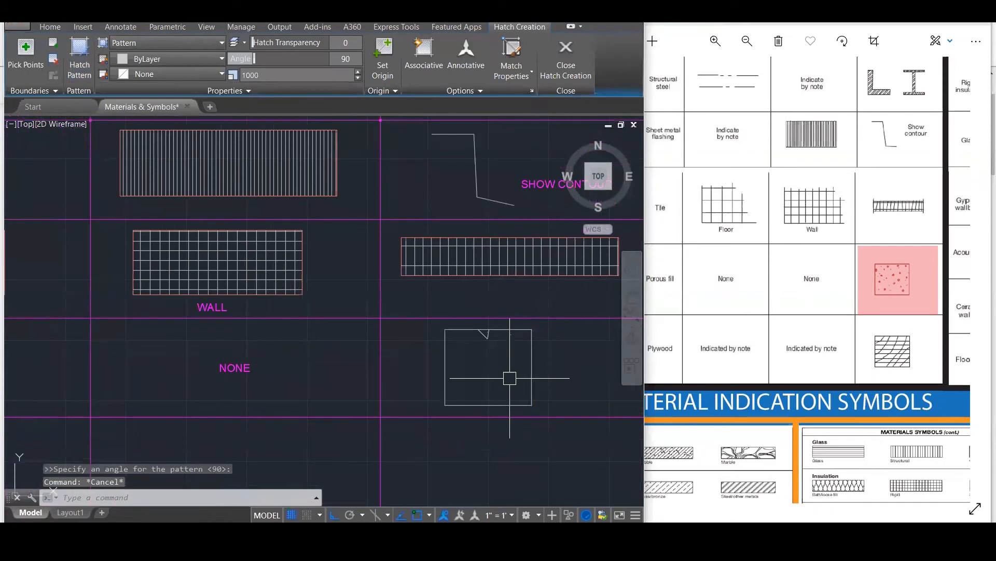
key(Return)
click(487, 341)
click(486, 336)
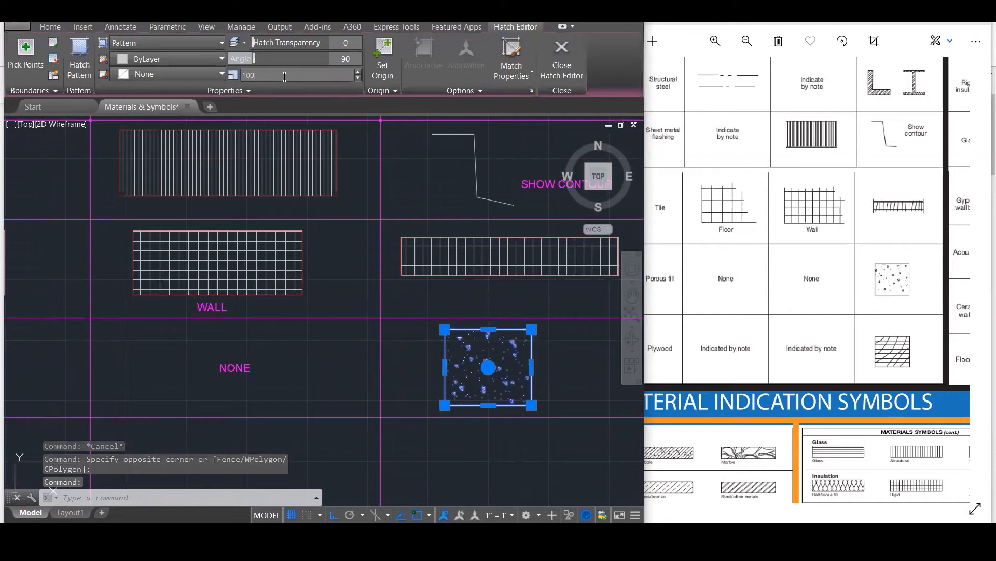
key(Escape)
key(Escape)
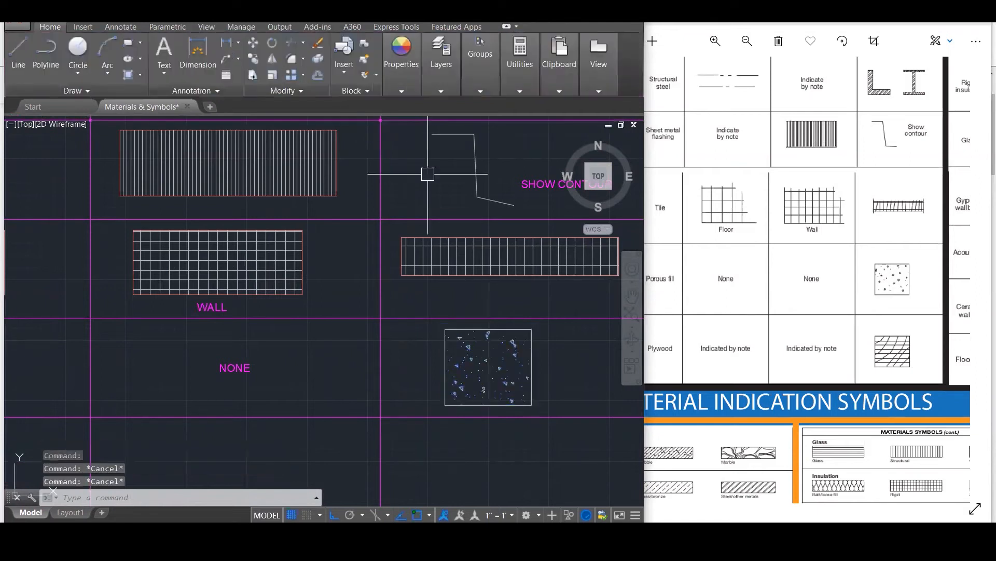
scroll(527, 318, down, 3)
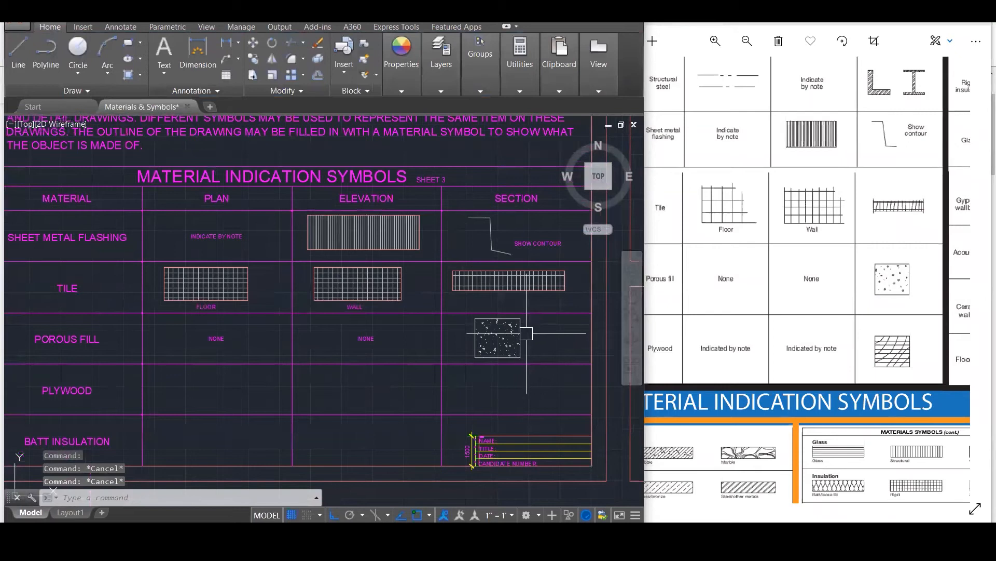
click(521, 337)
click(401, 52)
key(Escape)
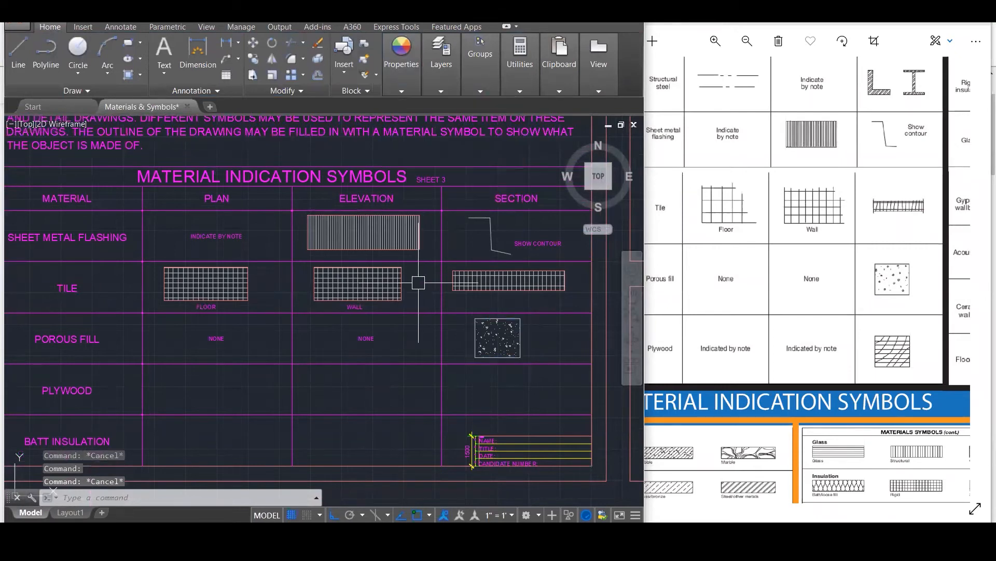
Match the properties of the tile elevation rectangle's outline onto the porous fill section rectangle.
text(ma)
key(Return)
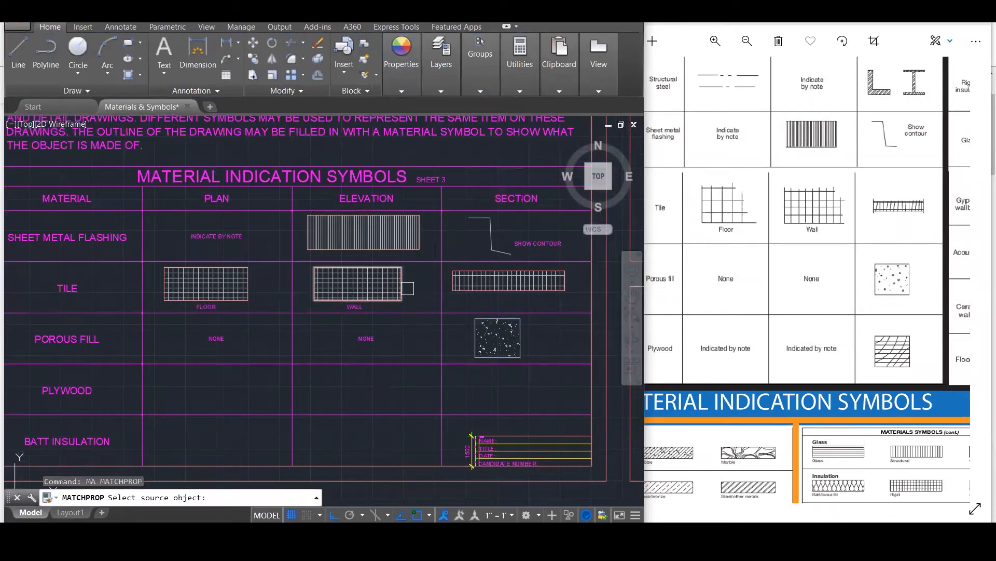
click(402, 291)
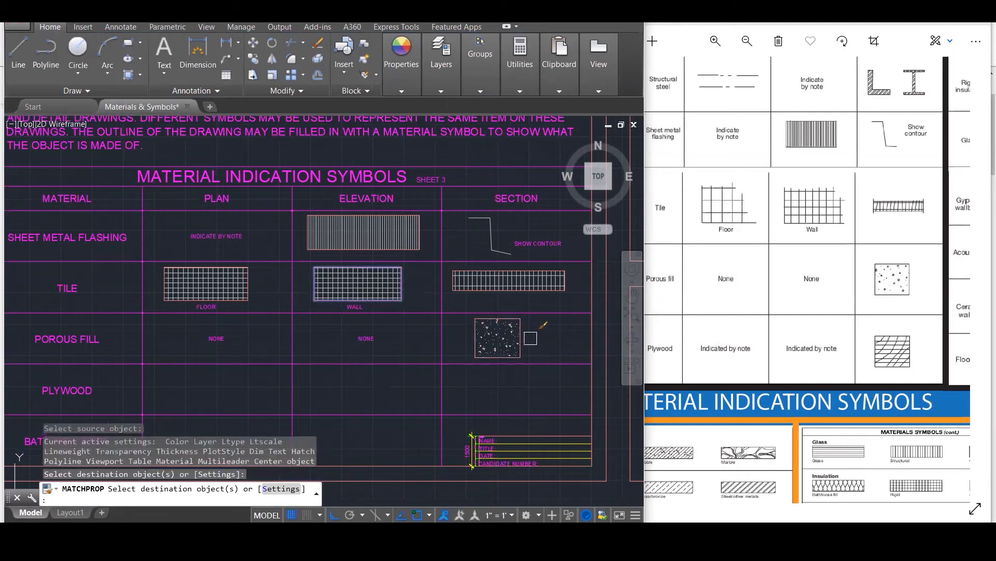
key(Escape)
Copy the INDICATE BY NOTE text from the sheet metal flashing plan cell into the plywood plan and elevation cells.
click(885, 266)
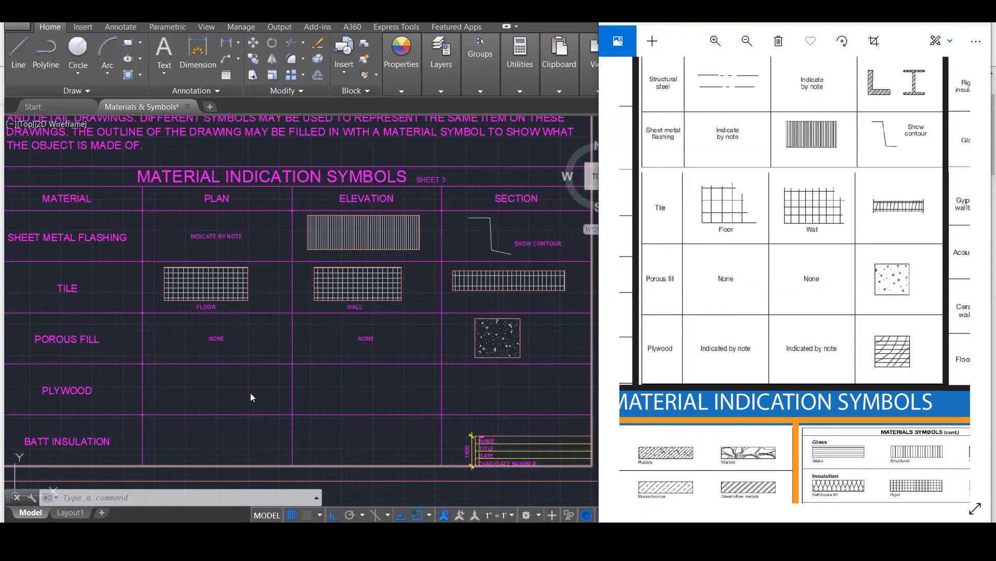
click(237, 236)
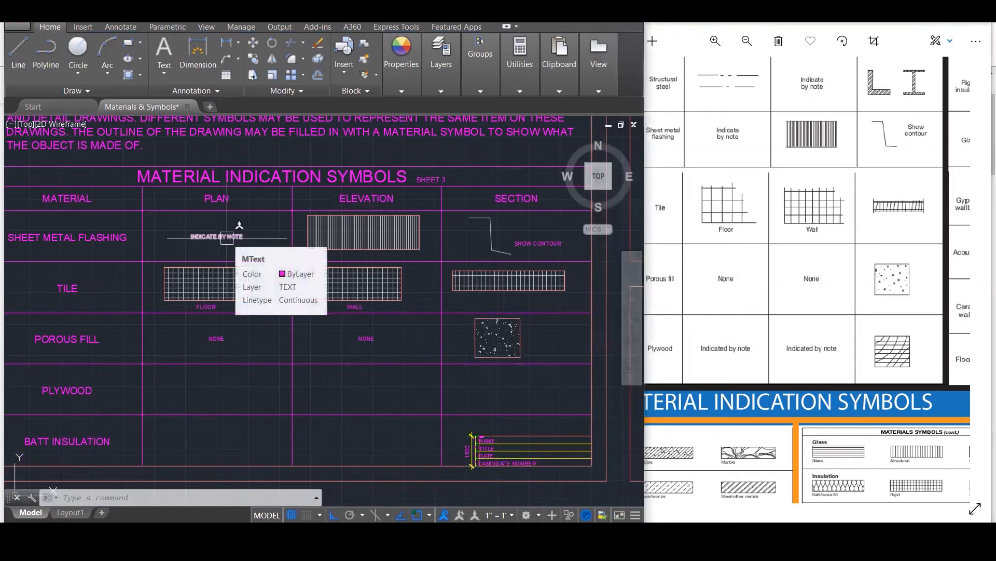
text(co)
key(Return)
click(227, 236)
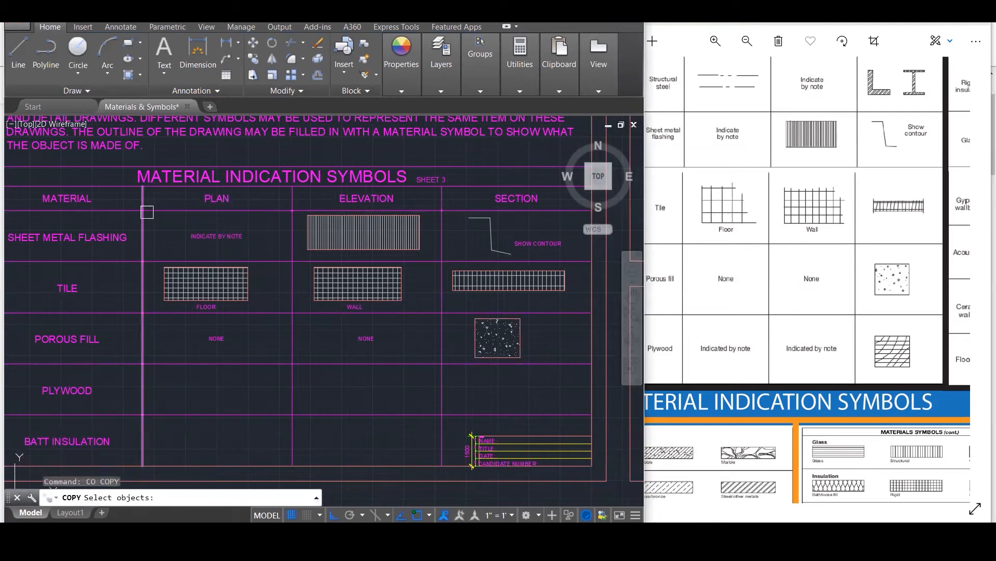
key(Return)
click(143, 210)
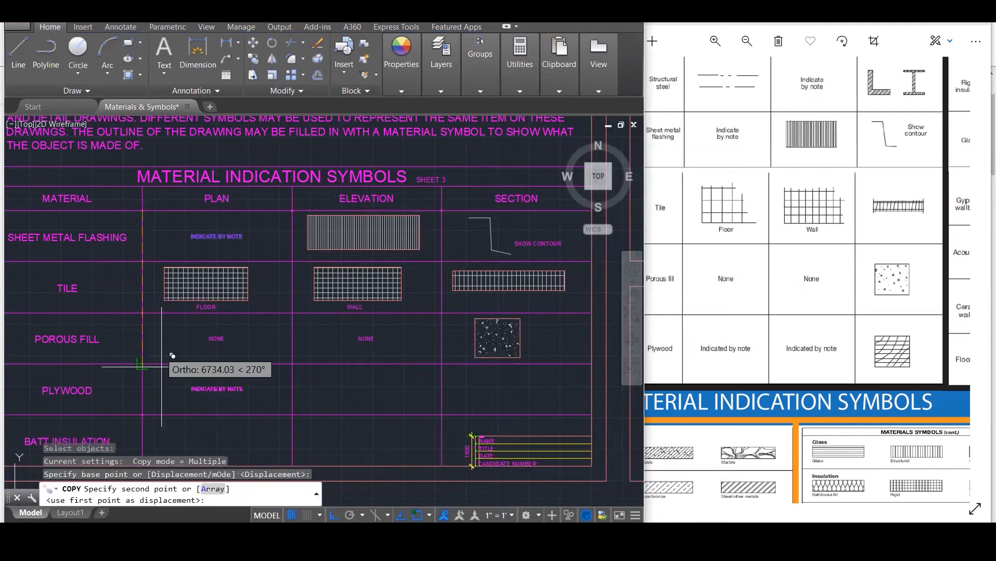
click(292, 363)
key(Escape)
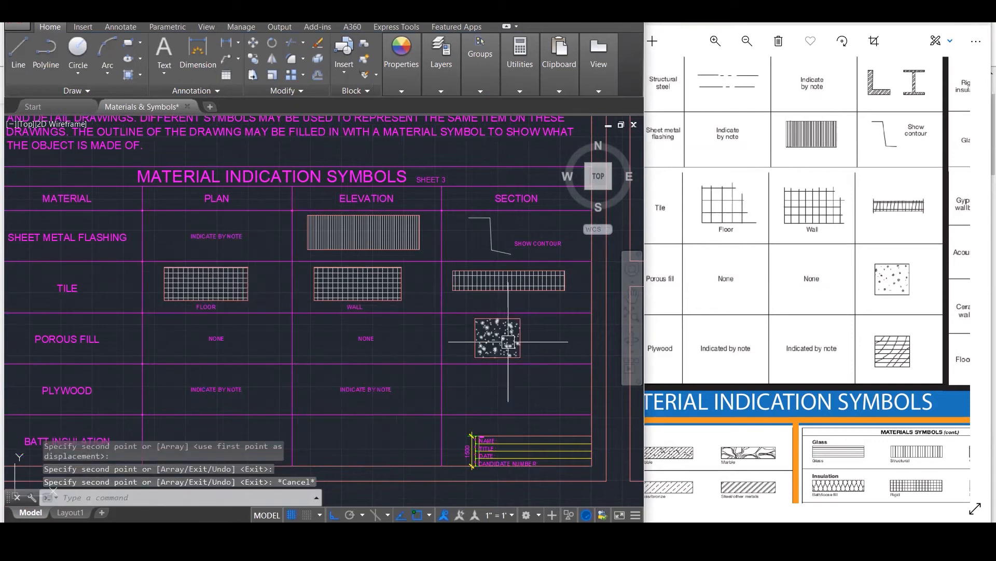
Copy the porous fill section rectangle, without its hatch, straight down into the plywood section cell.
click(494, 334)
scroll(521, 338, up, 1)
mouse_move(520, 338)
click(558, 382)
text(0)
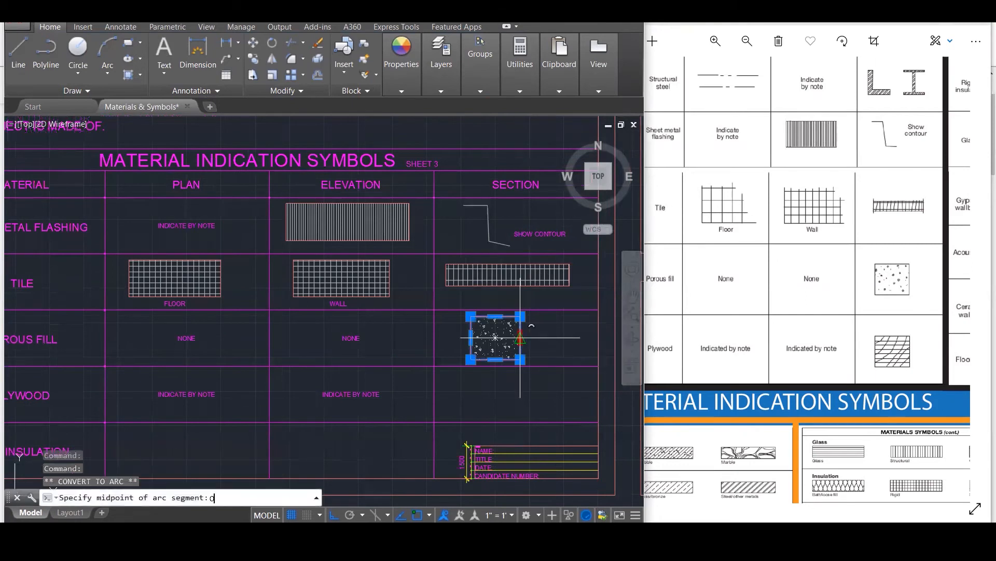
key(Return)
key(Escape)
text(co)
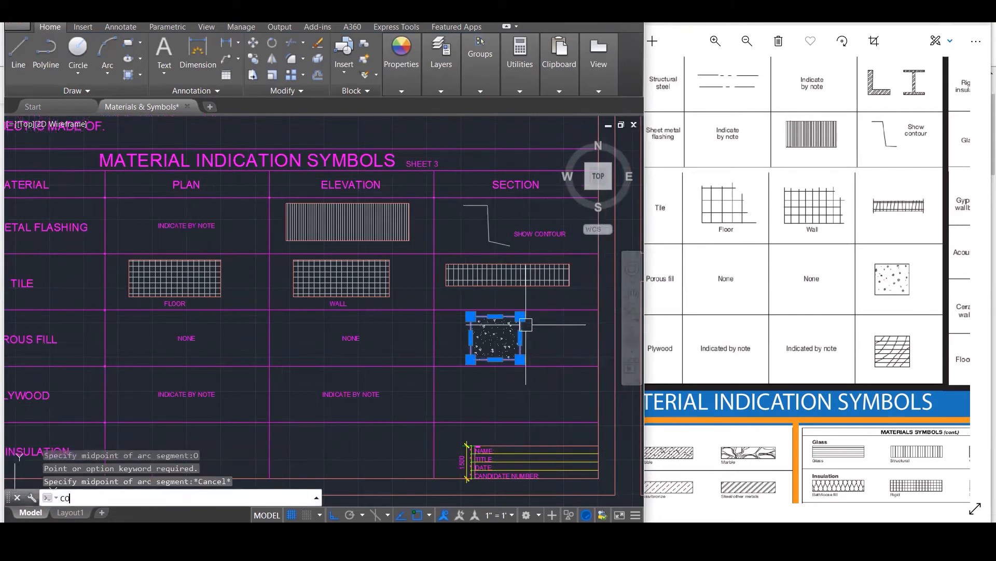
key(Return)
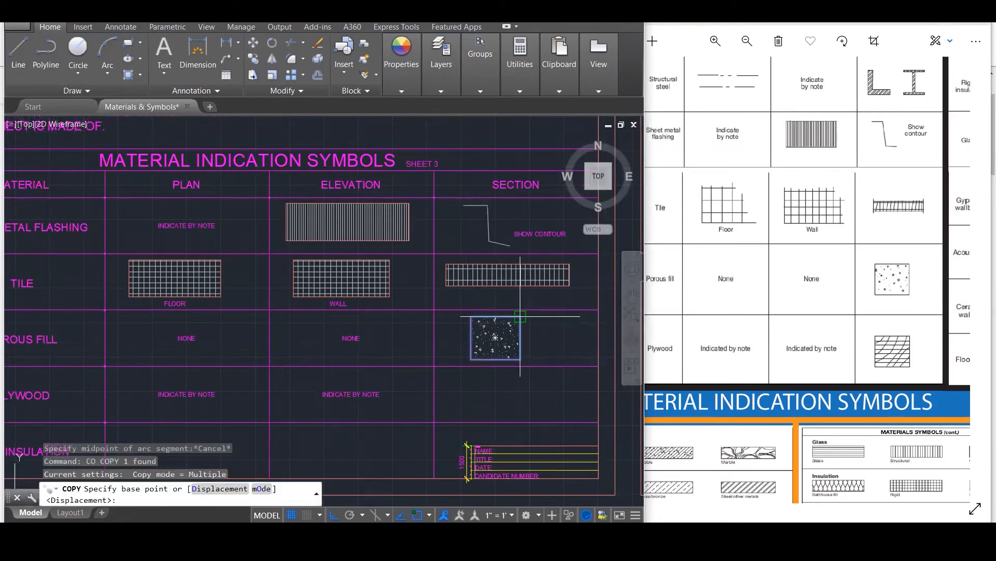
click(599, 309)
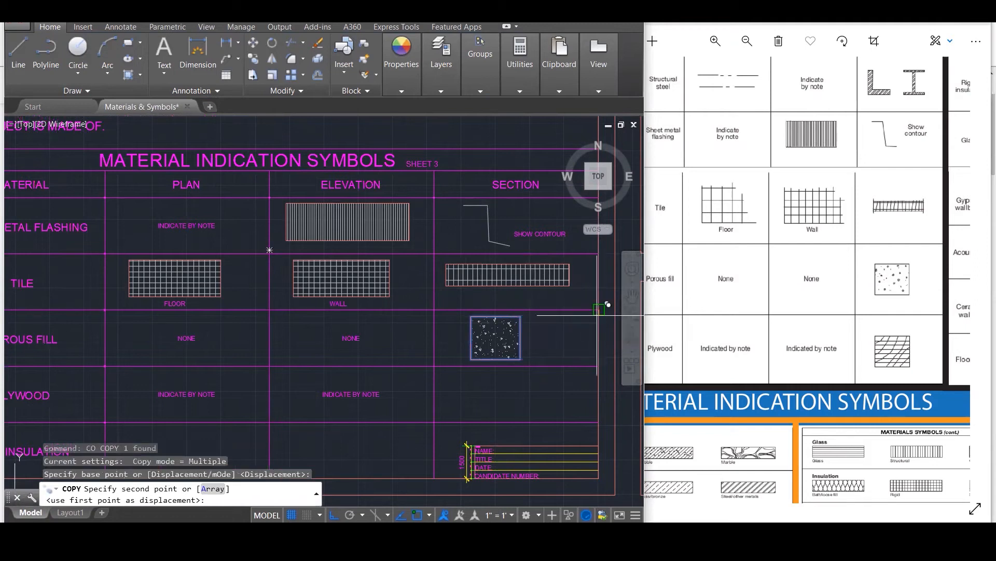
click(599, 365)
key(Escape)
key(Escape)
key(Escape)
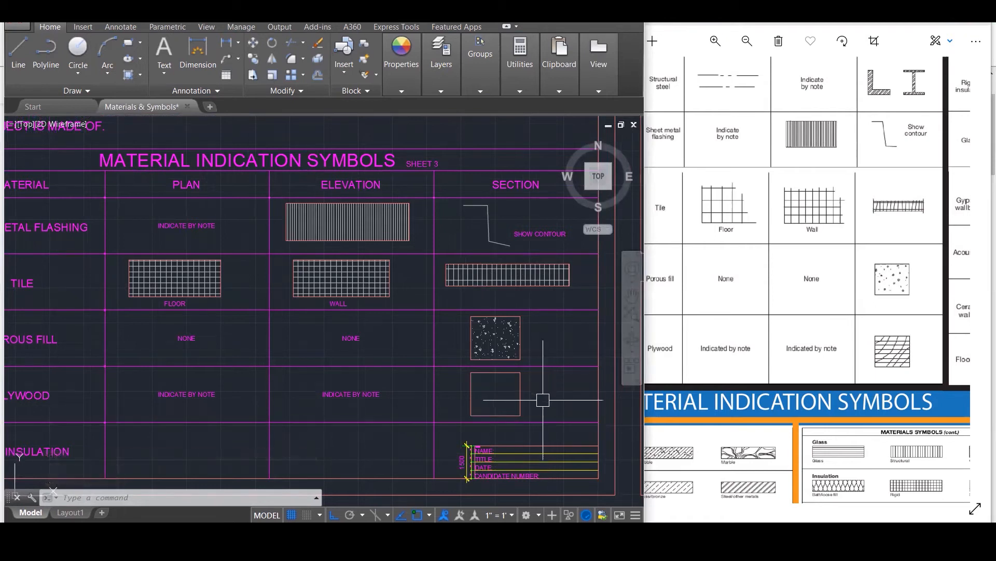
Hatch the inside of the plywood section rectangle with the USER pattern.
scroll(543, 400, up, 3)
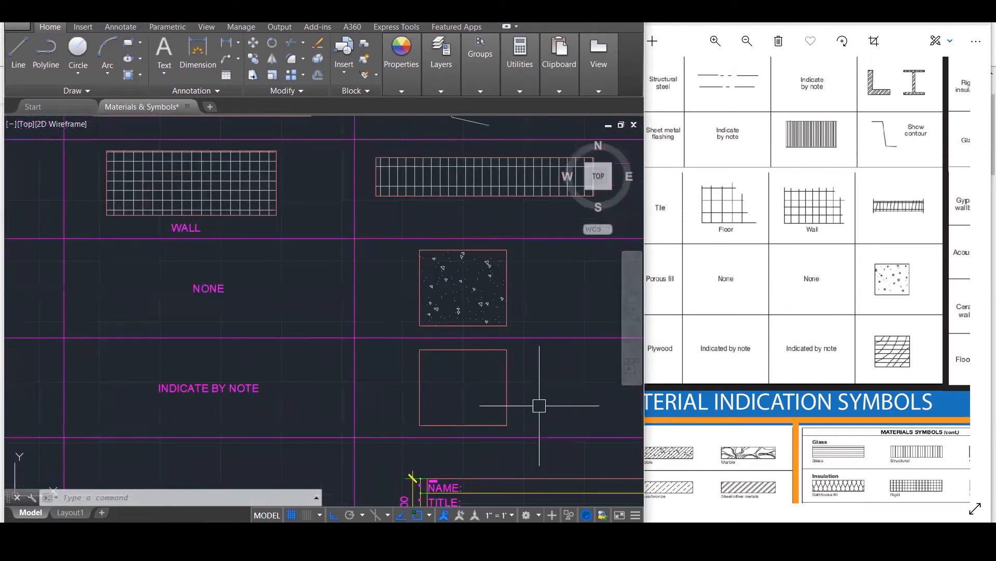
text(h)
key(Return)
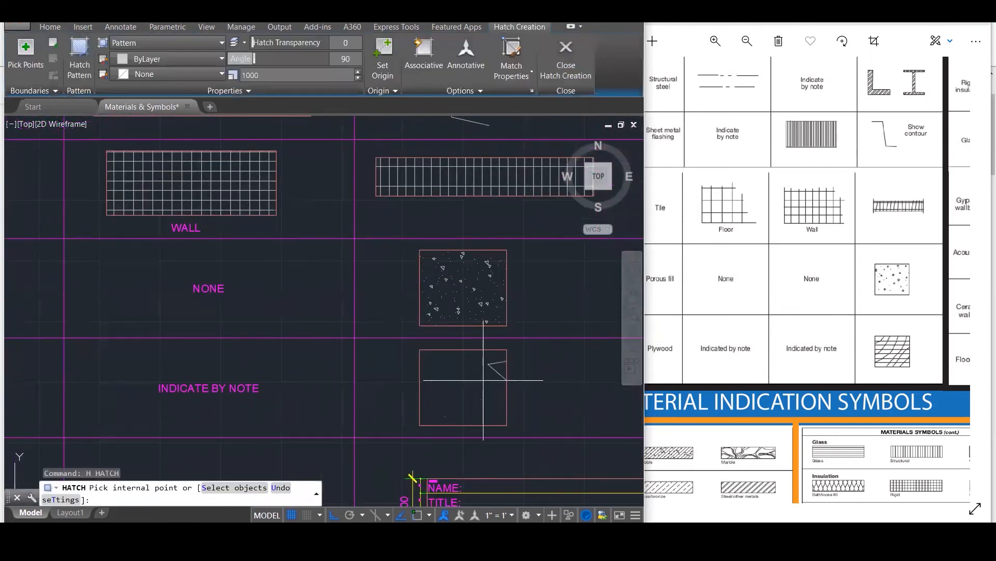
click(483, 380)
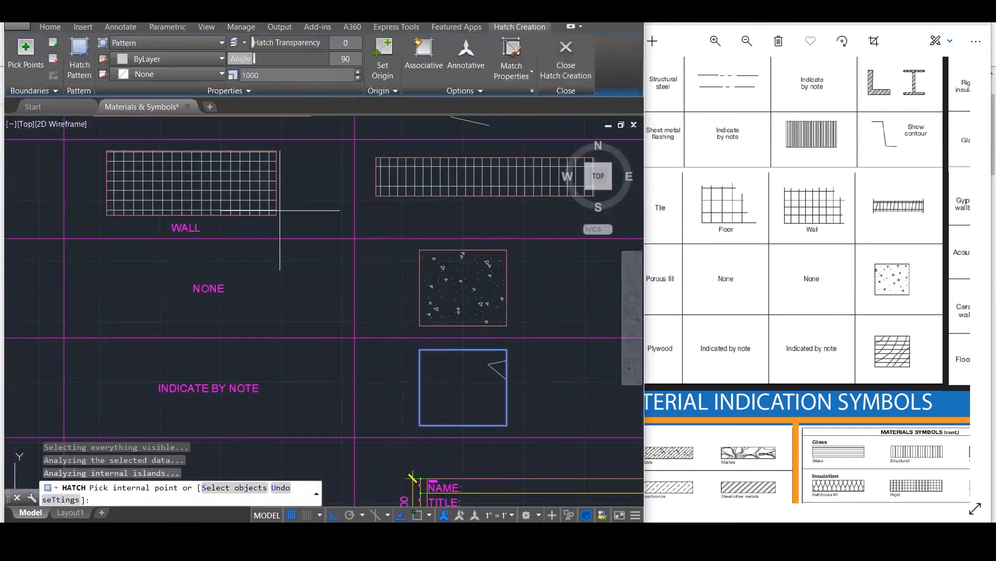
click(81, 77)
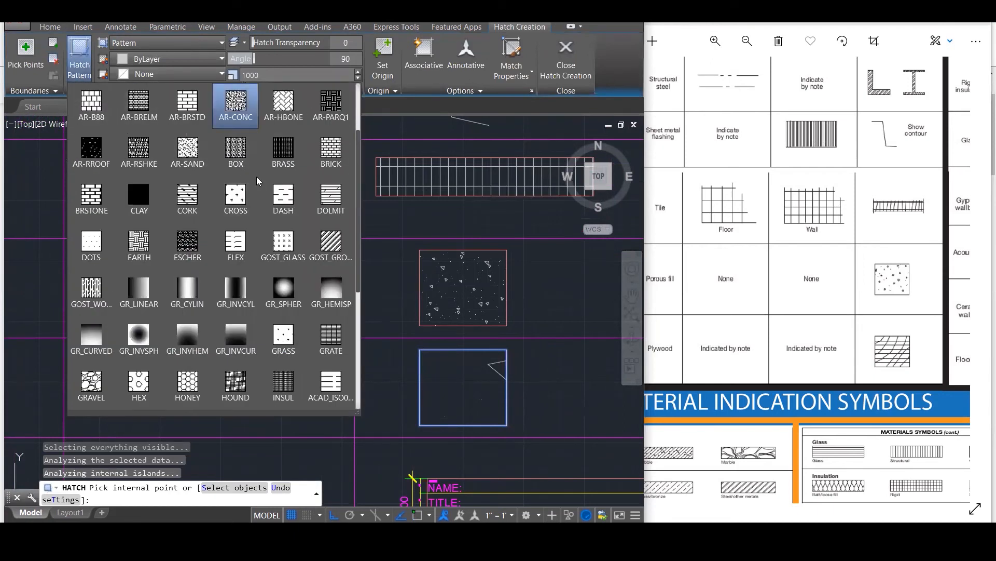
scroll(256, 176, down, 2)
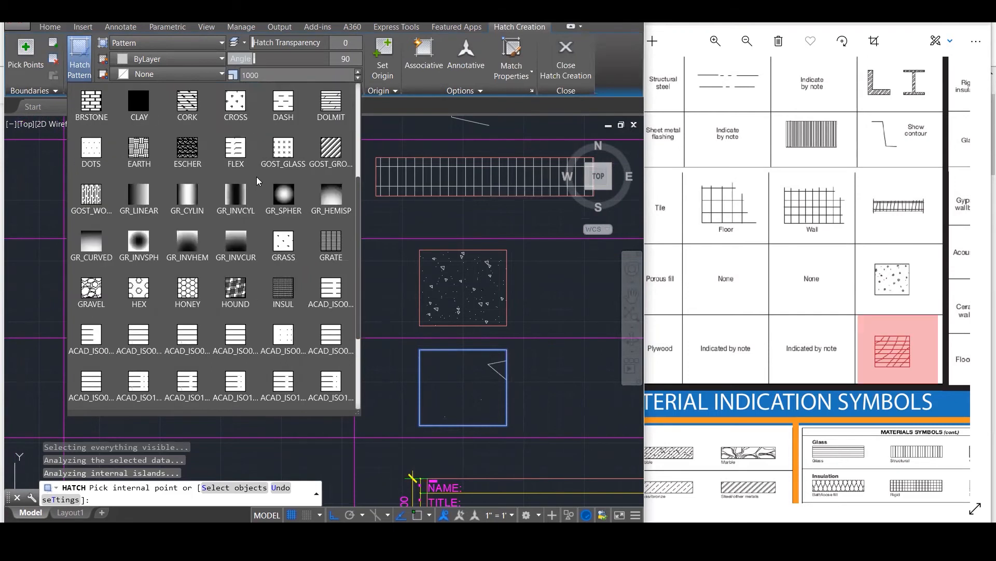
scroll(257, 176, down, 3)
click(257, 177)
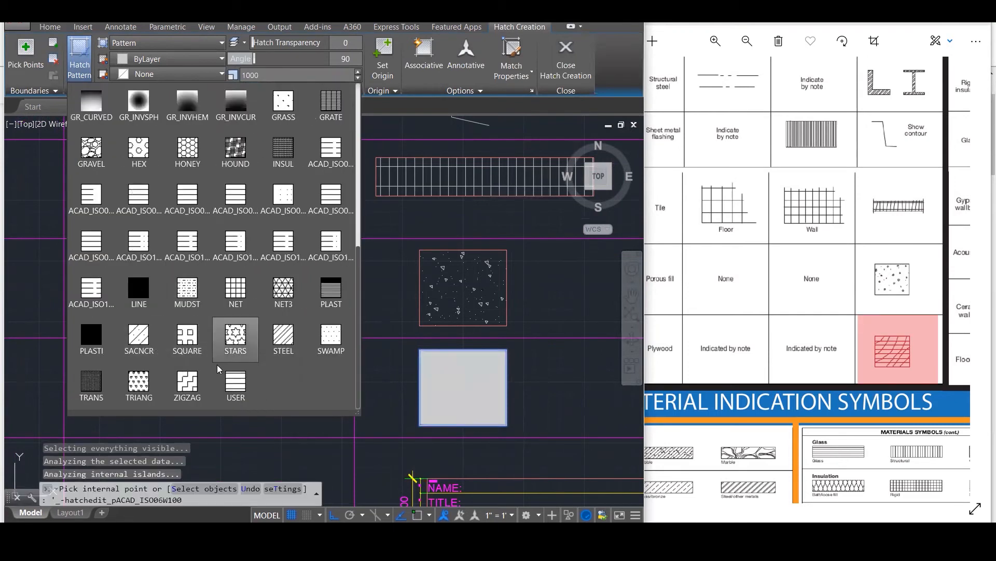
click(226, 379)
click(228, 383)
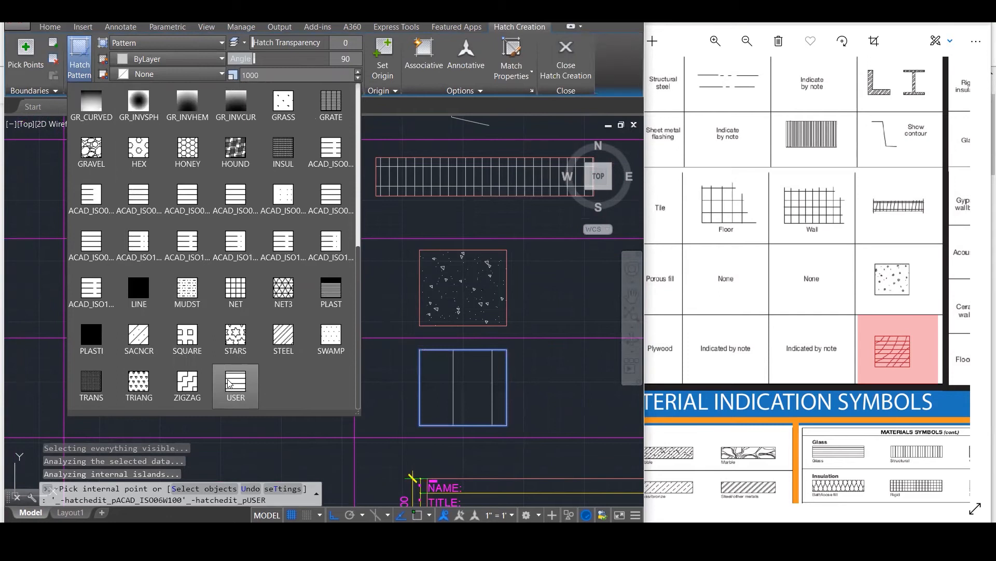
Set the plywood hatch's angle to 0 and its line spacing to 300, and finish the hatch.
double_click(346, 59)
text(0)
key(Return)
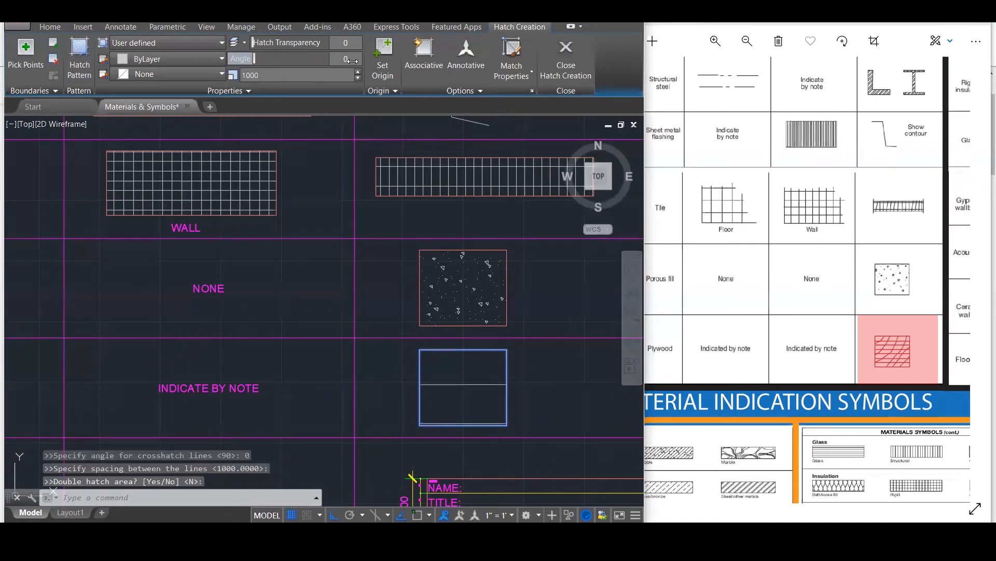
double_click(316, 77)
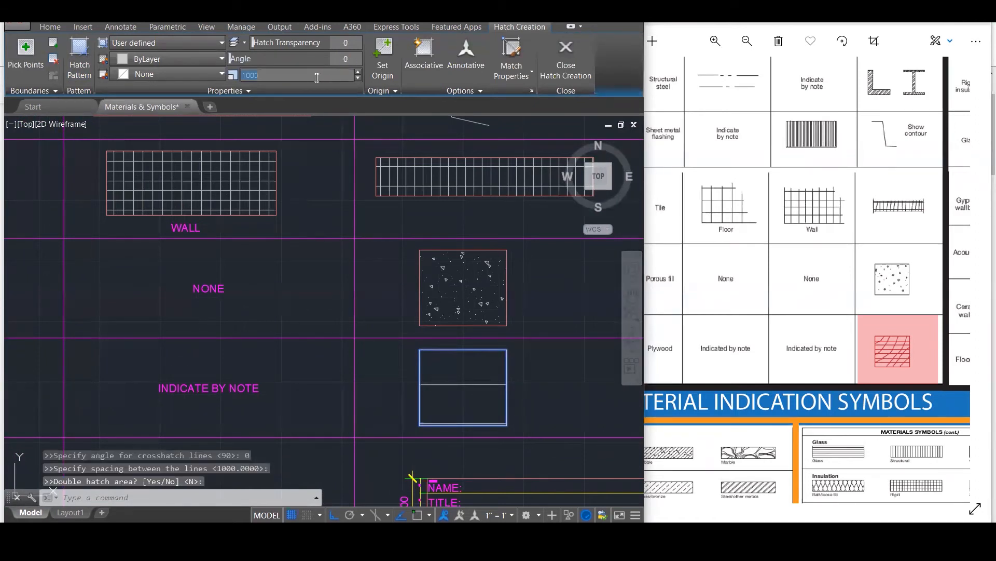
text(100)
key(Return)
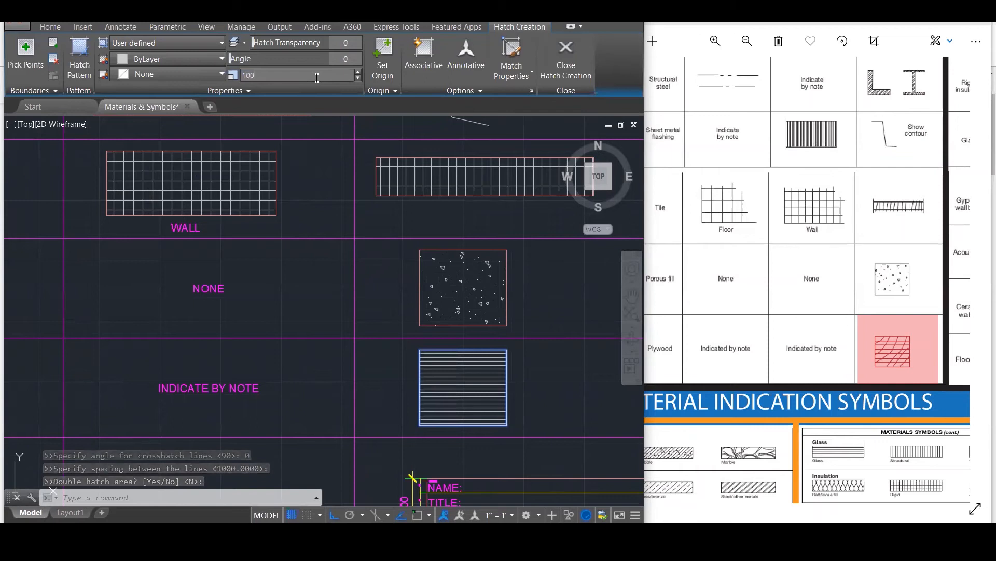
text(5)
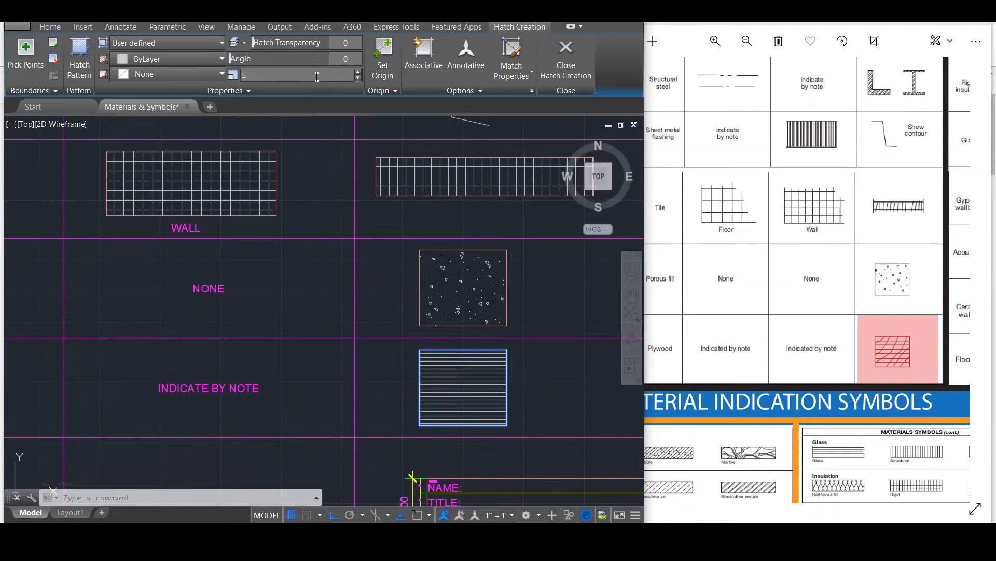
key(Return)
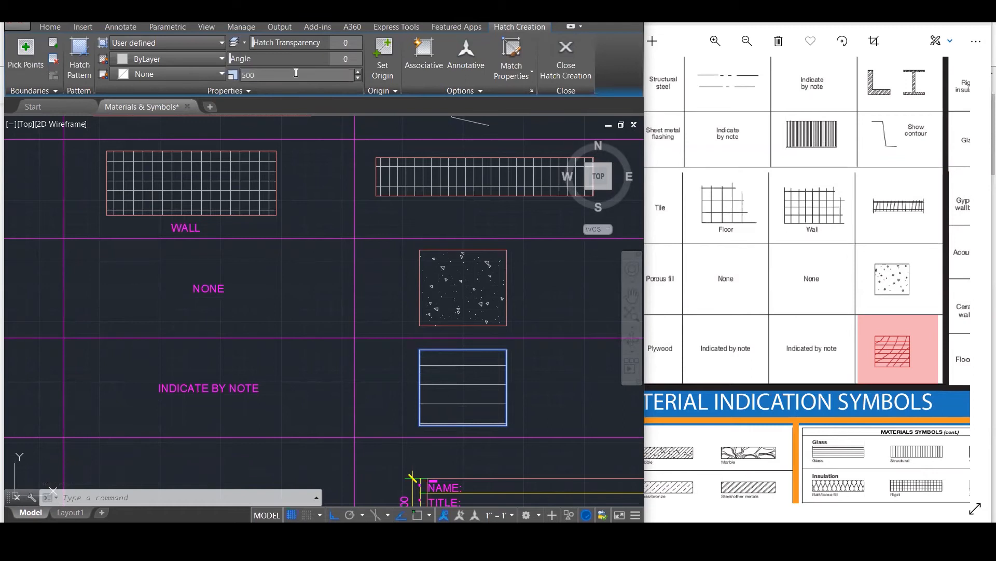
key(Return)
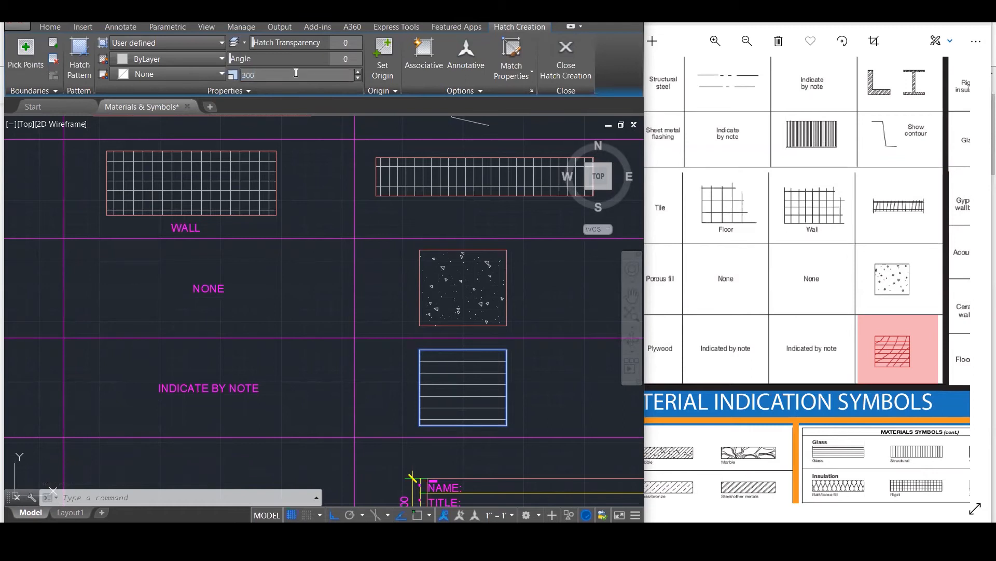
key(Escape)
key(Escape)
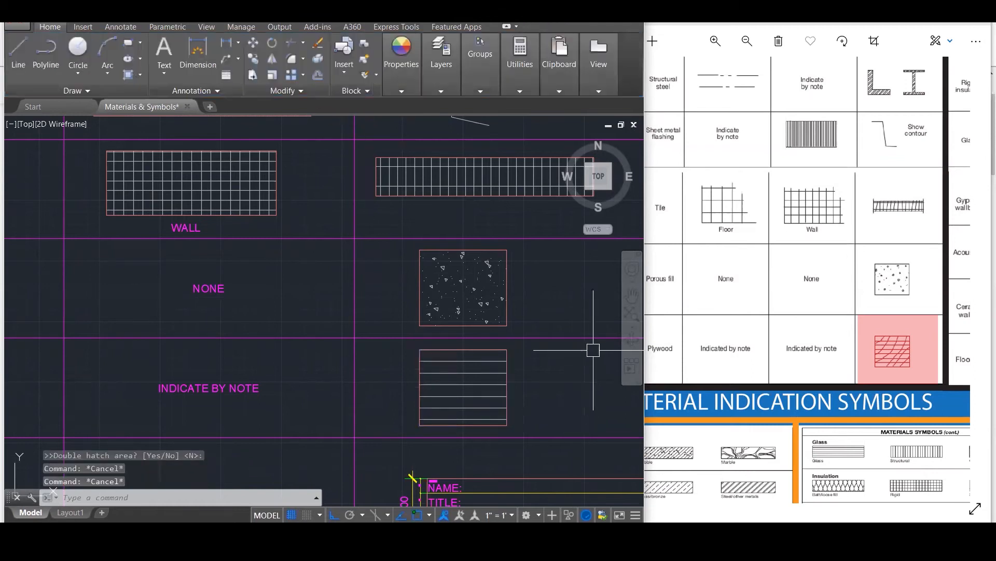
With Ortho off, draw a three-point spline curving across the upper-left corner of the plywood section rectangle, with its ends overhanging the outline.
text(s)
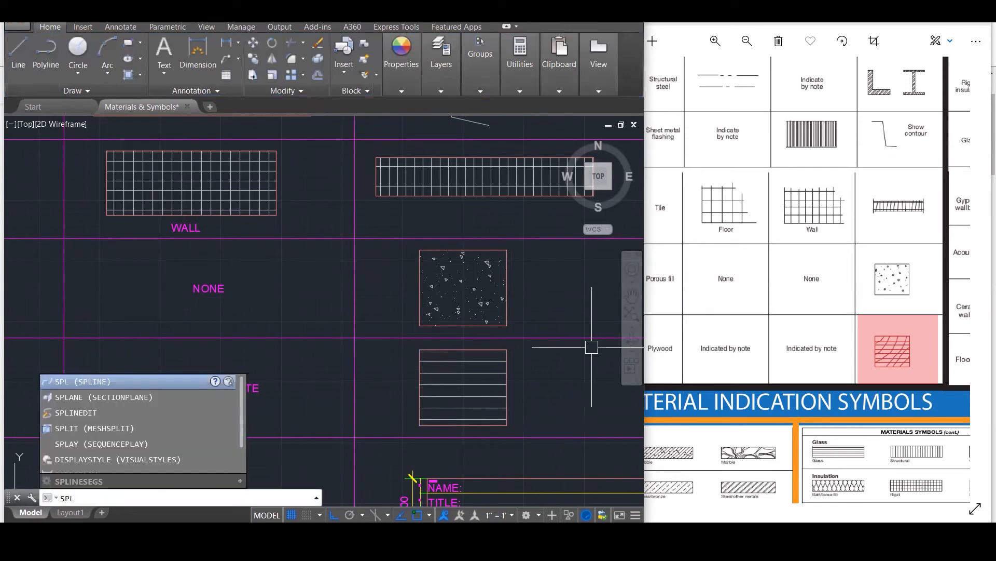
key(Return)
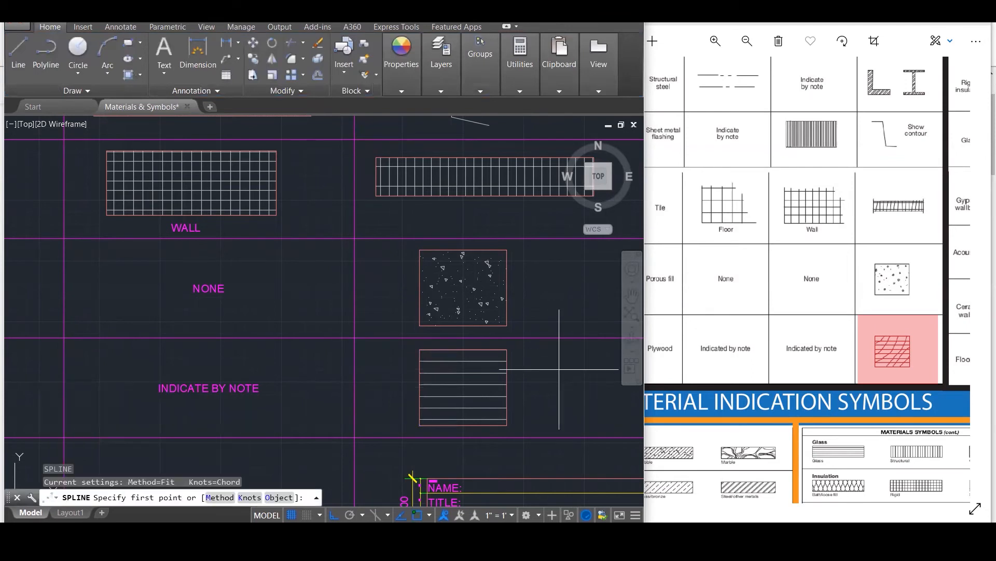
scroll(462, 384, up, 2)
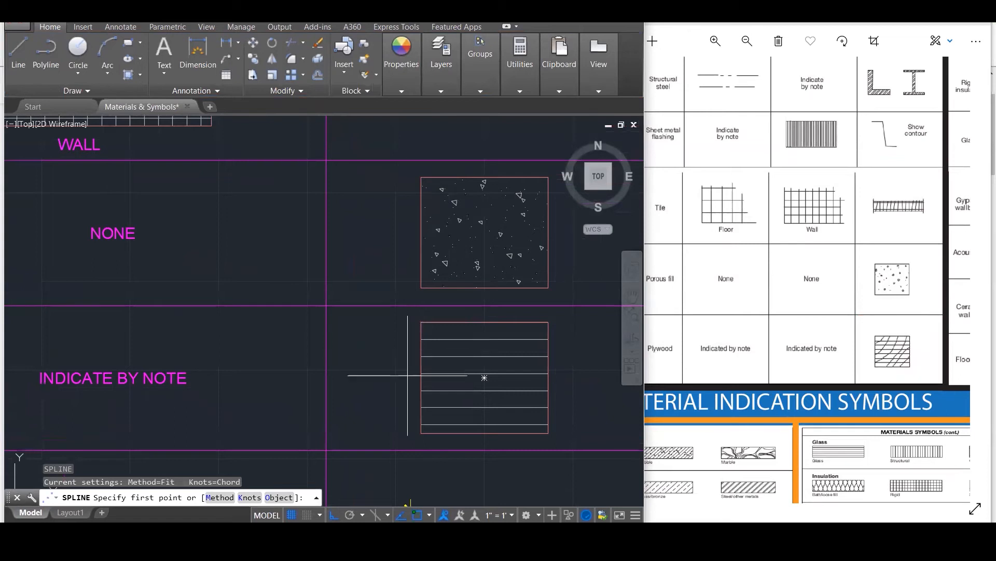
click(408, 373)
key(F8)
scroll(436, 360, up, 2)
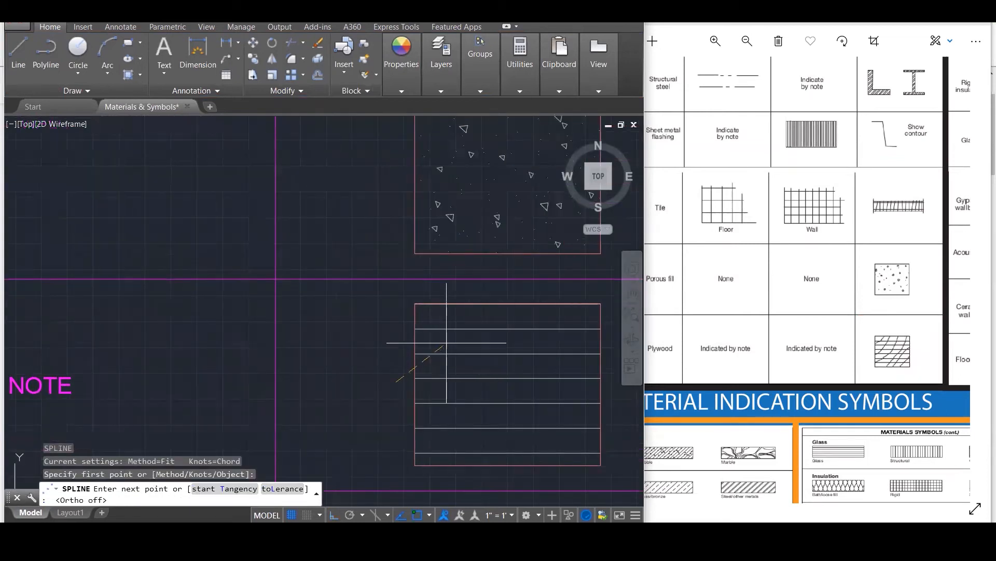
click(446, 344)
click(470, 296)
key(Return)
Draw a second wavy spline from above the plywood rectangle's top edge down past its left edge.
key(Return)
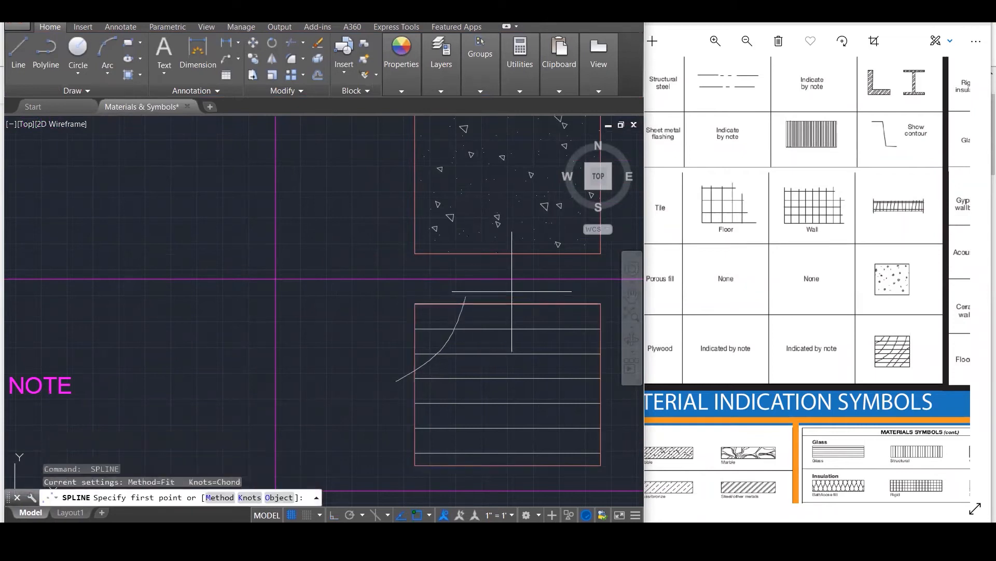
click(512, 291)
click(479, 358)
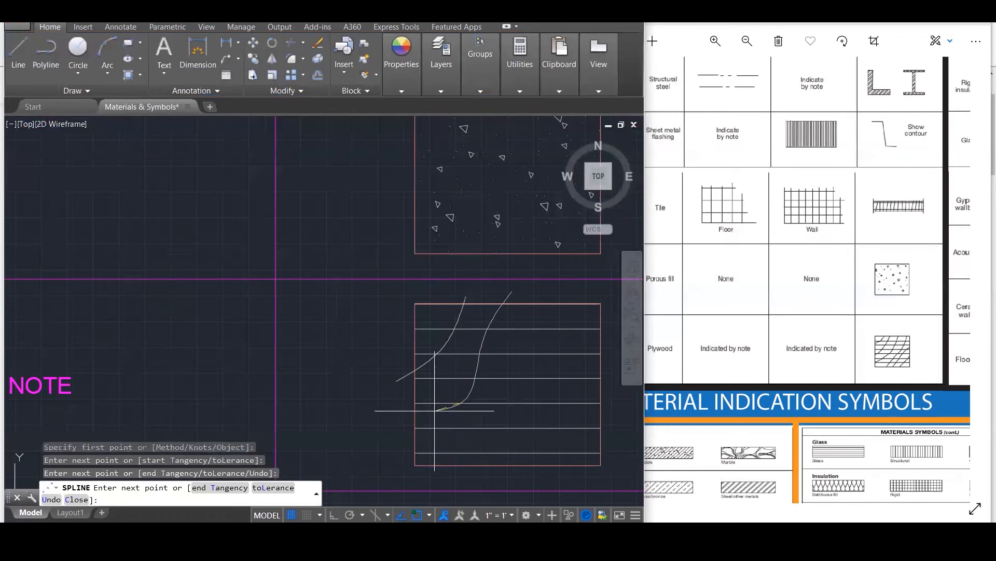
click(448, 408)
key(Return)
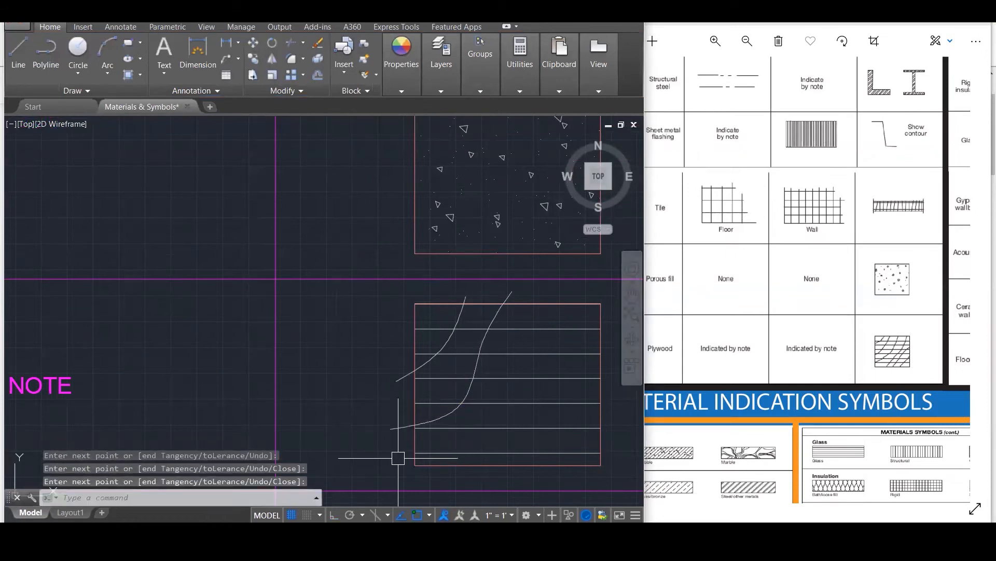
Draw a third wavy spline from below the plywood rectangle's lower-left corner up past the right part of its top edge.
click(425, 474)
key(Escape)
key(Return)
click(427, 474)
click(485, 423)
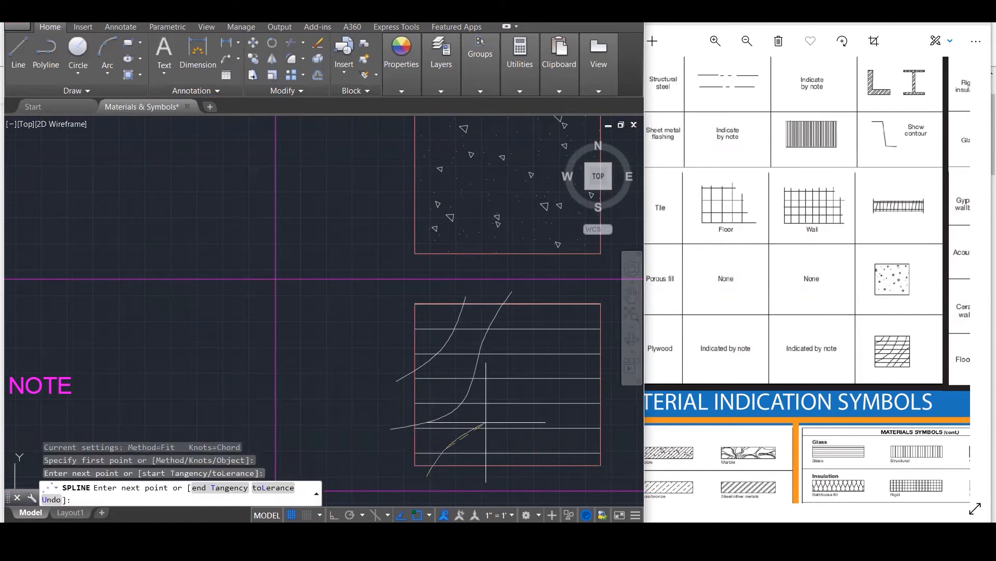
click(486, 423)
click(502, 381)
click(521, 338)
click(538, 328)
click(571, 289)
key(Return)
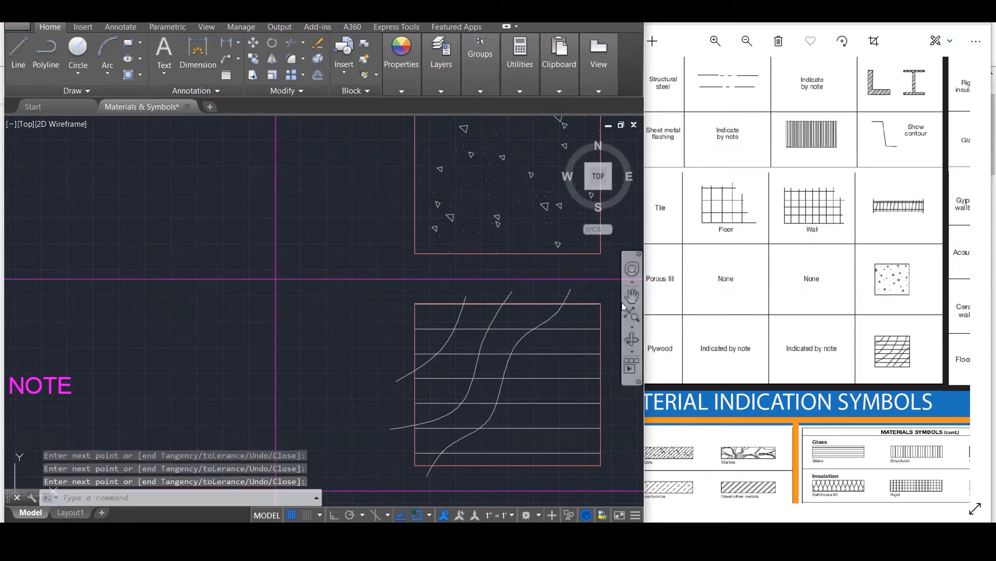
Draw a fourth wavy spline from beyond the plywood rectangle's upper-right edge down past its bottom edge.
key(Return)
click(610, 319)
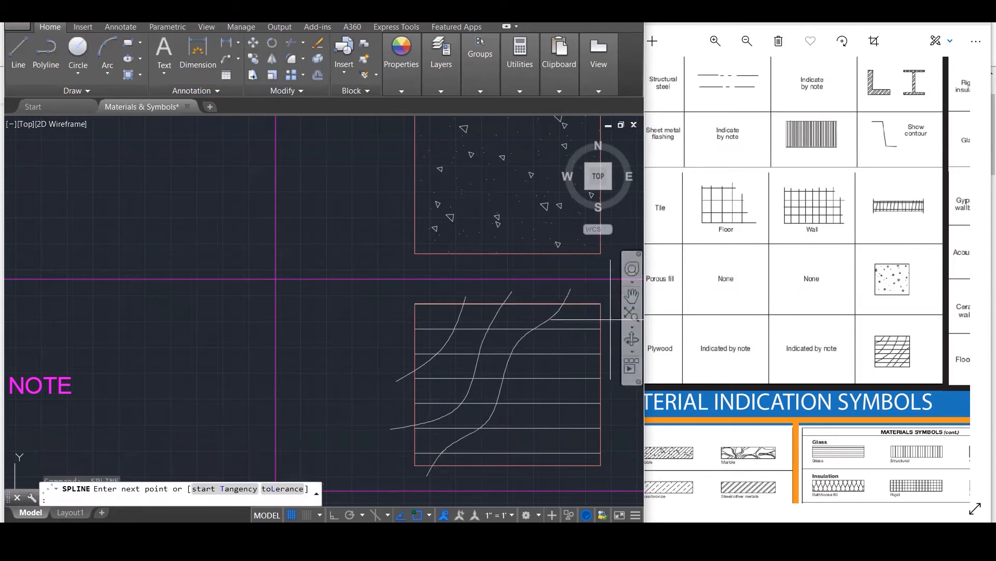
click(574, 346)
click(547, 405)
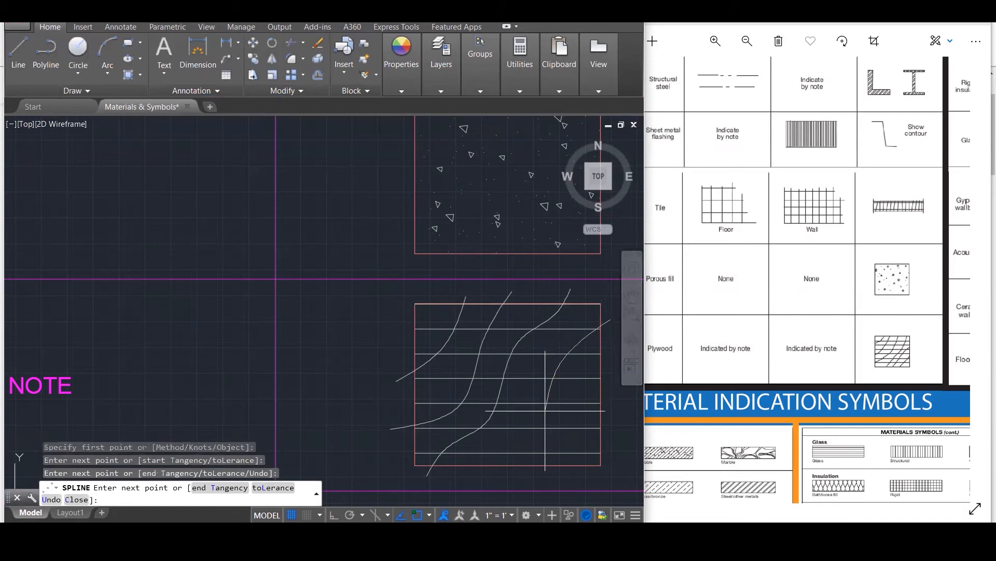
click(516, 463)
click(478, 485)
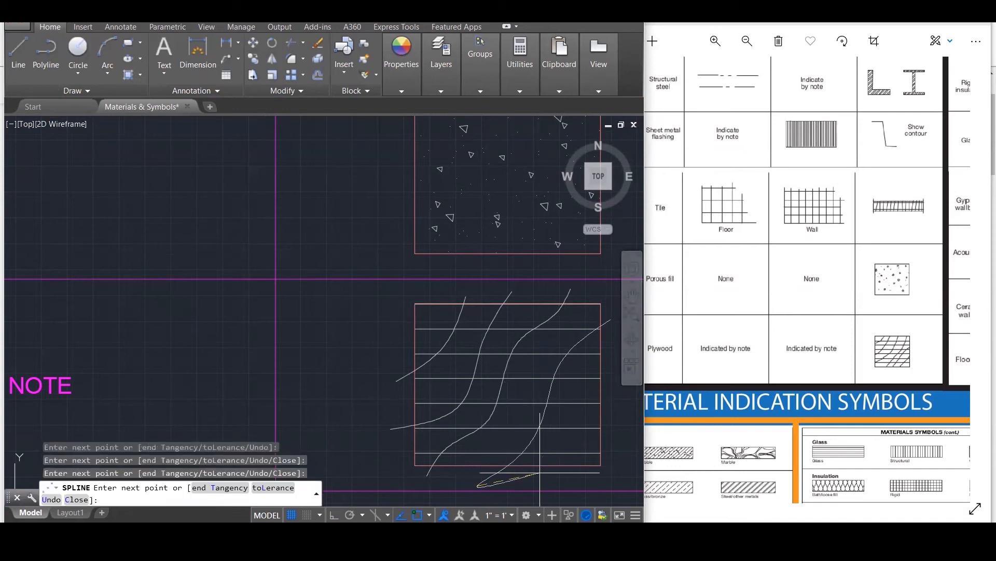
key(Return)
Draw a fifth short spline across the plywood rectangle's lower-right corner, overhanging the bottom and right edges.
key(Return)
click(542, 478)
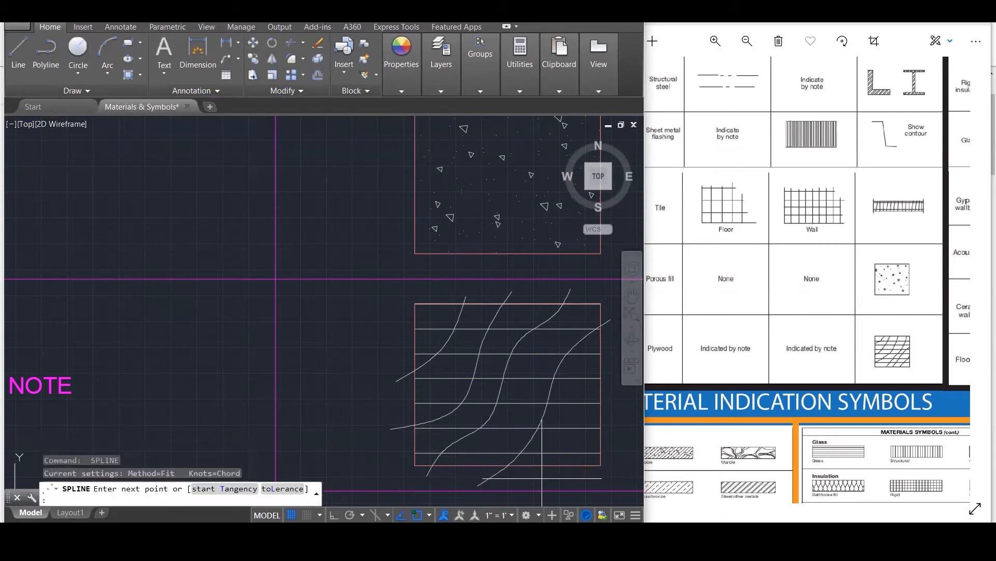
click(565, 439)
click(588, 418)
click(616, 402)
key(Return)
key(Escape)
Using the whole plywood symbol as cutting edges, trim the spline ends that overhang the rectangle's top edge.
scroll(408, 324, down, 5)
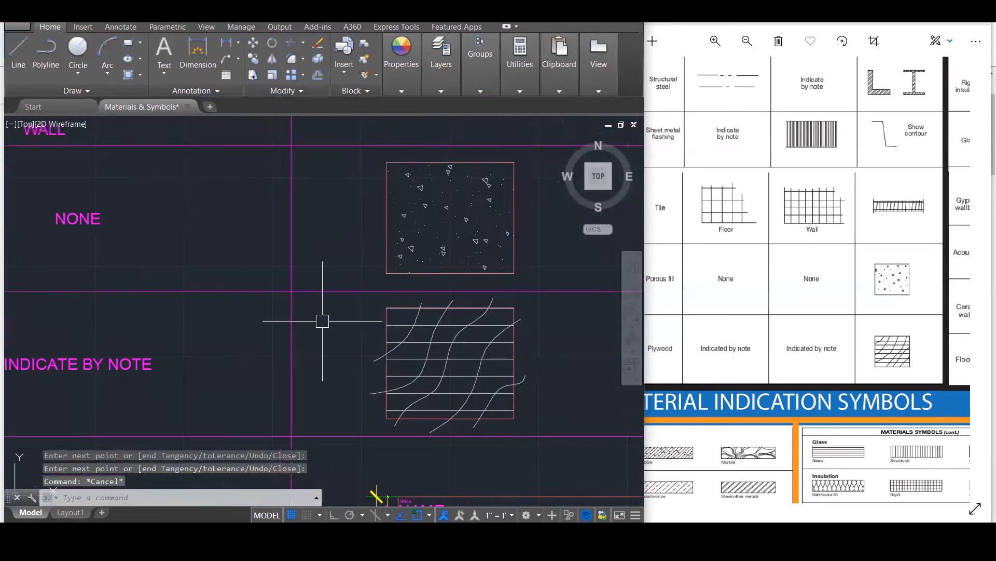
text(tr)
key(Return)
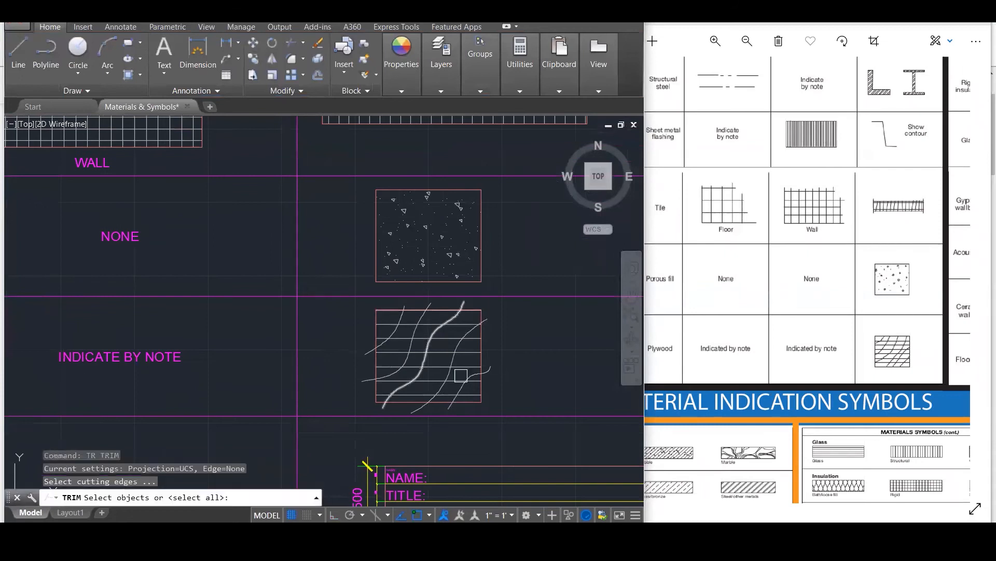
click(508, 402)
click(372, 323)
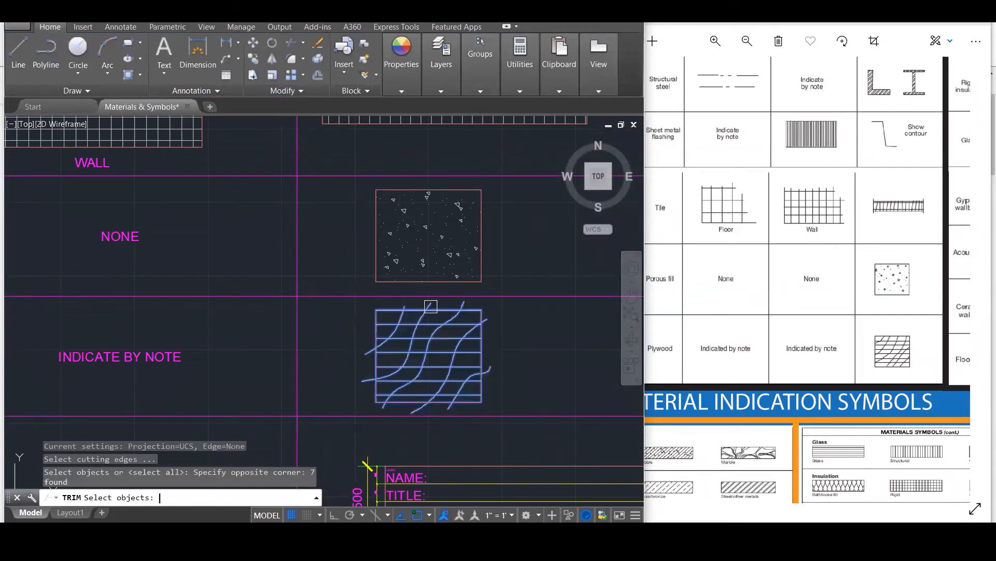
key(Return)
scroll(492, 299, up, 4)
click(472, 309)
click(345, 298)
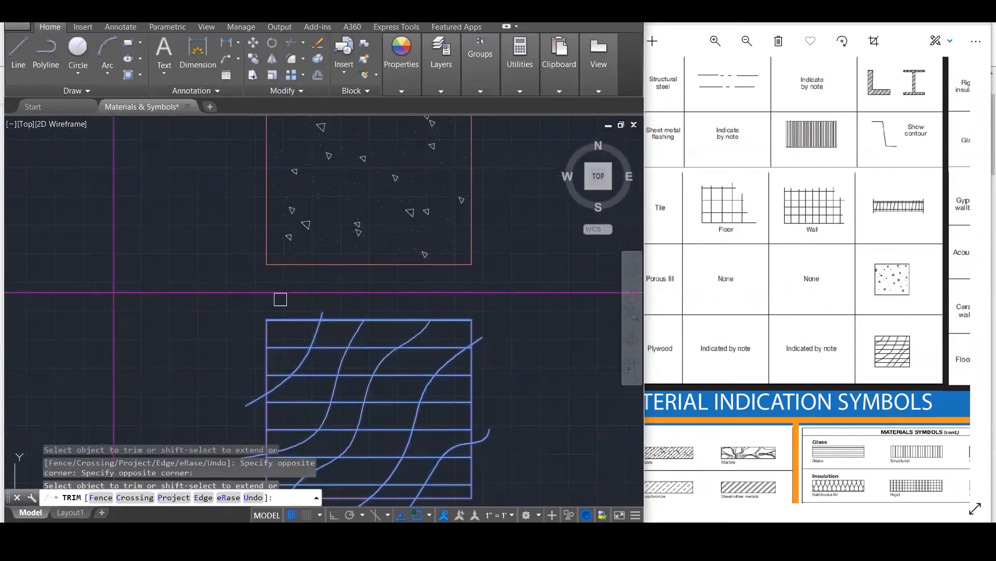
Trim the remaining spline ends that overhang the plywood rectangle's right, bottom and left edges.
scroll(494, 339, down, 3)
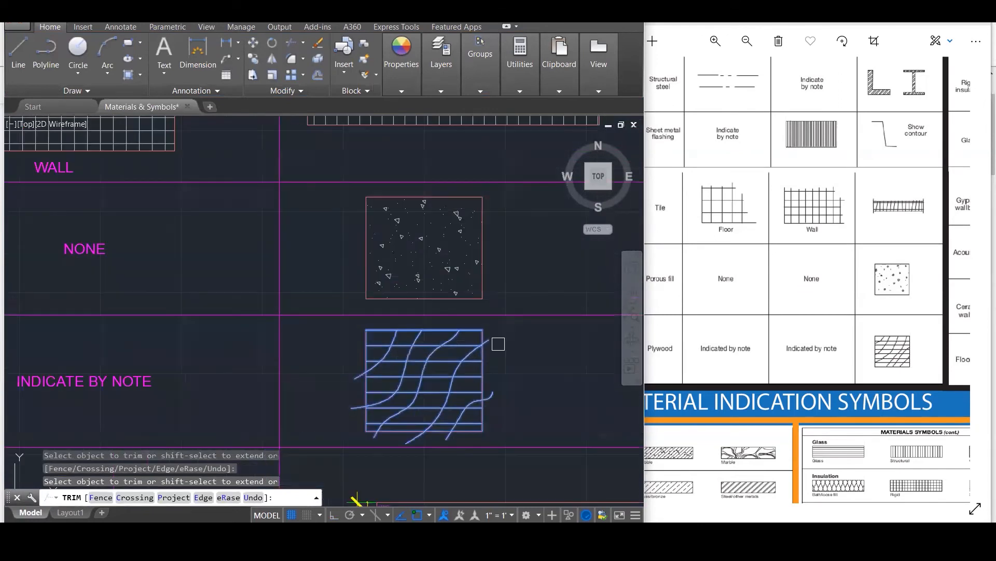
click(494, 340)
click(496, 393)
click(480, 447)
scroll(480, 448, up, 2)
click(476, 436)
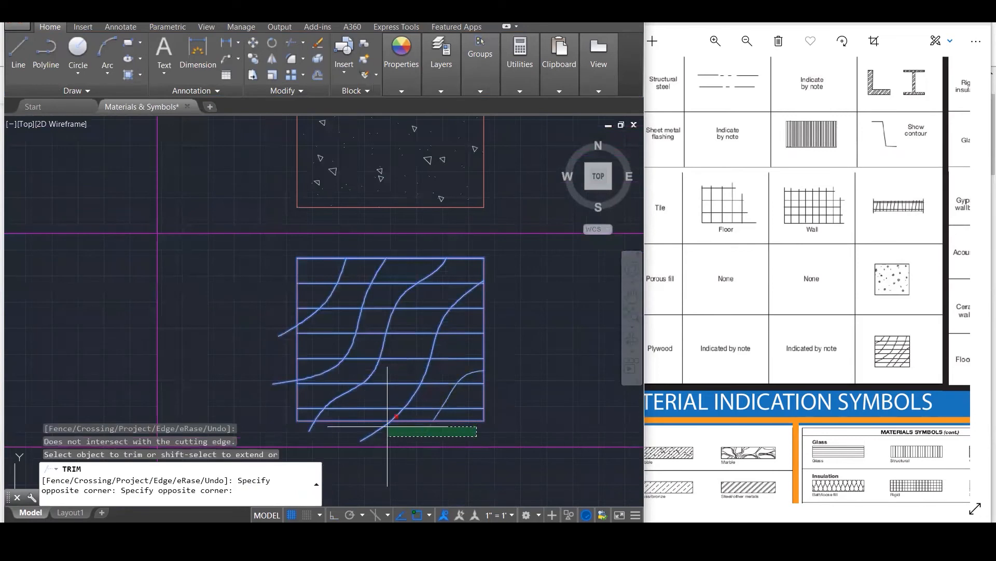
click(266, 429)
click(276, 385)
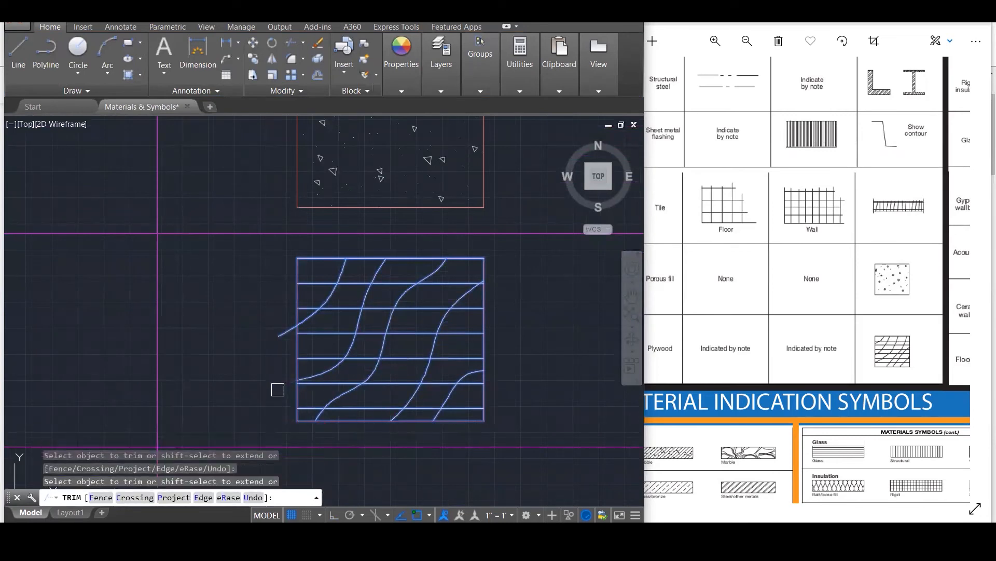
click(279, 334)
key(Escape)
key(Escape)
key(Escape)
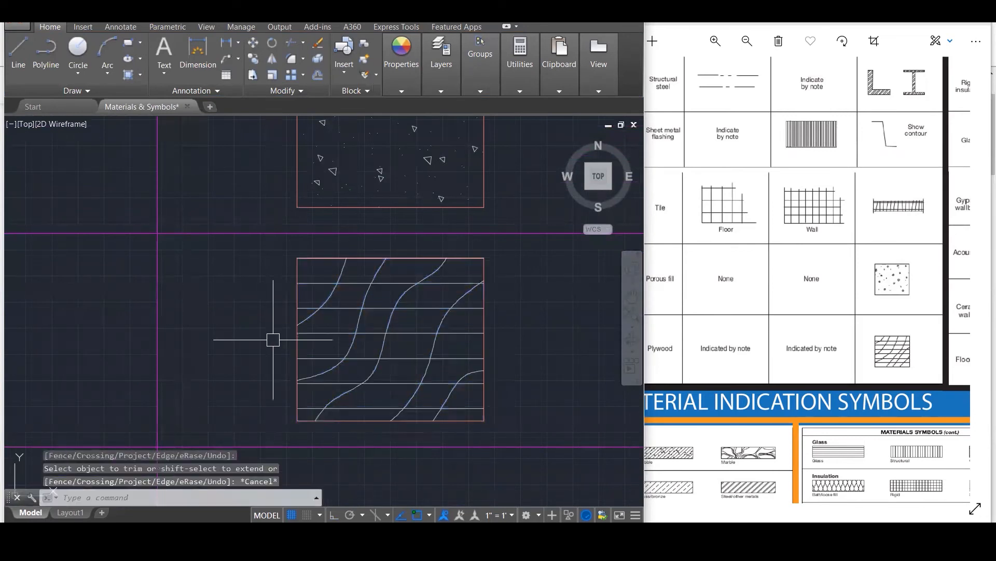
Erase the title block with its 1500 dimension from the batt insulation row's section cell on sheet 3.
scroll(521, 308, down, 5)
scroll(524, 311, down, 2)
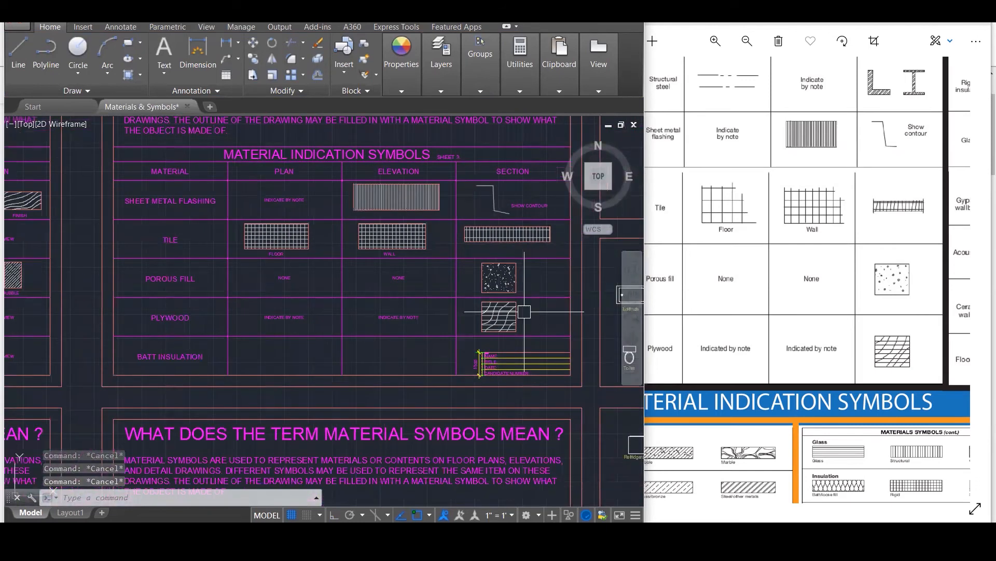
scroll(521, 314, down, 6)
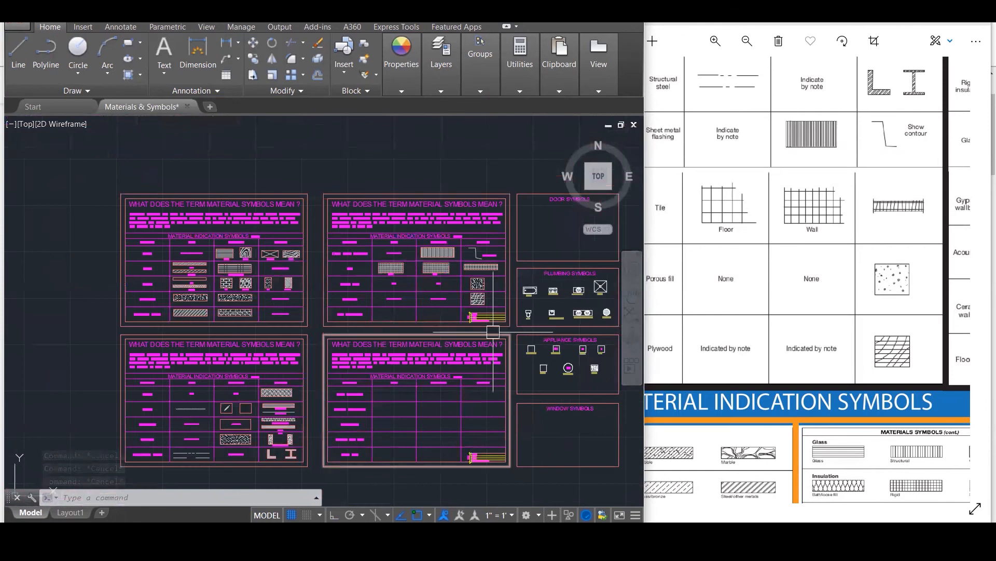
scroll(493, 332, up, 5)
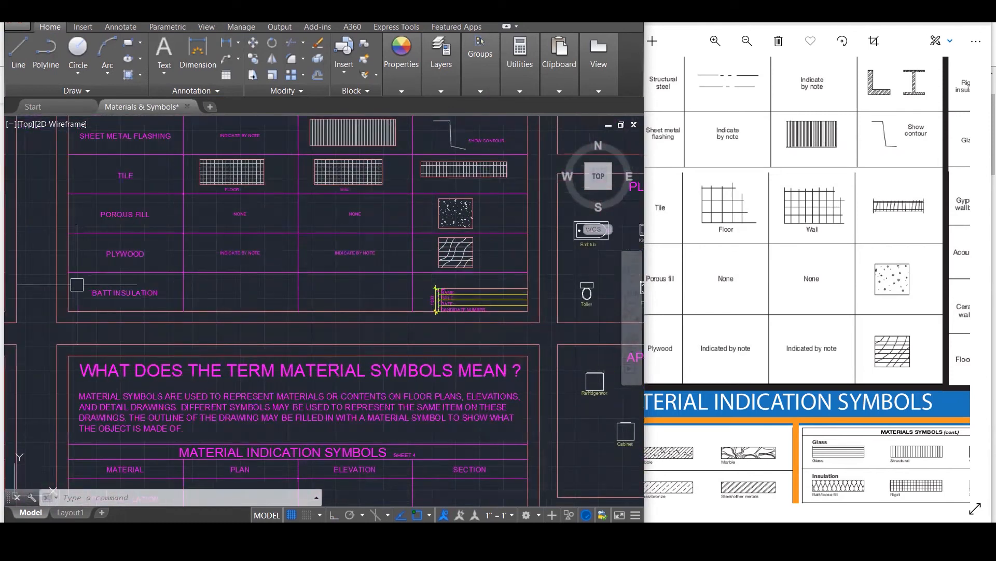
scroll(467, 294, up, 3)
click(388, 273)
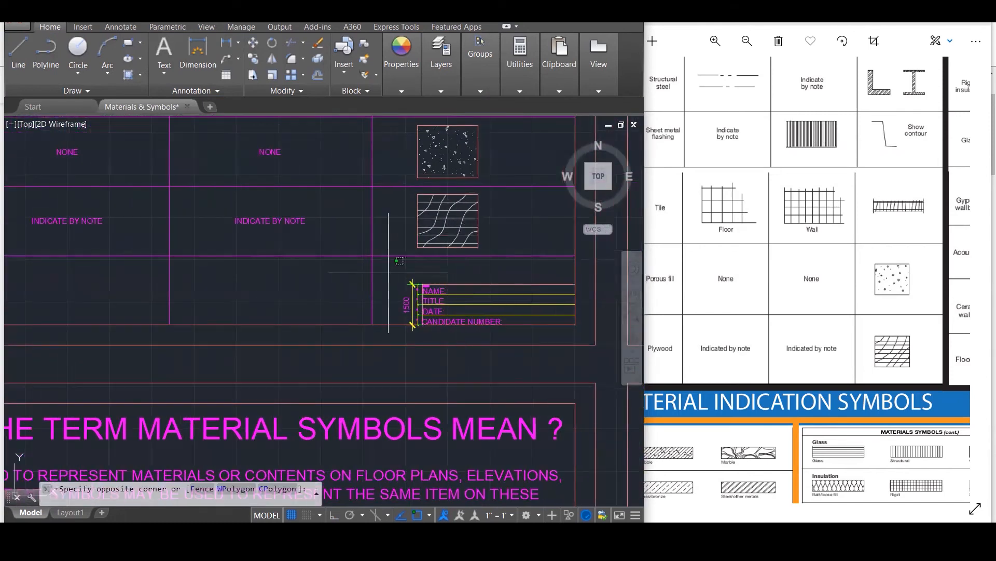
click(574, 326)
key(Delete)
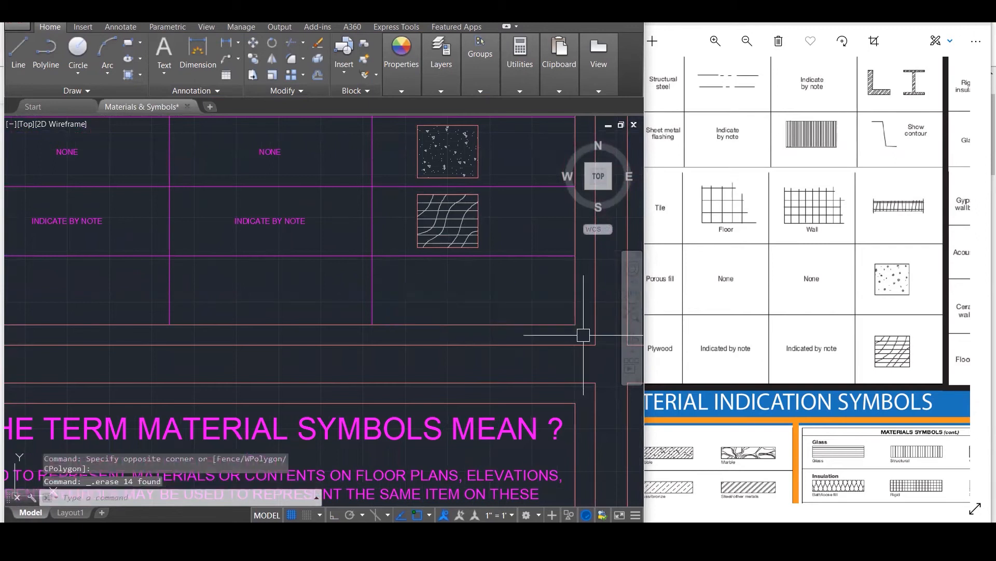
Bring the reference chart's continued table into view at the batt insulation row and return to the sheet 3 drawing.
click(778, 323)
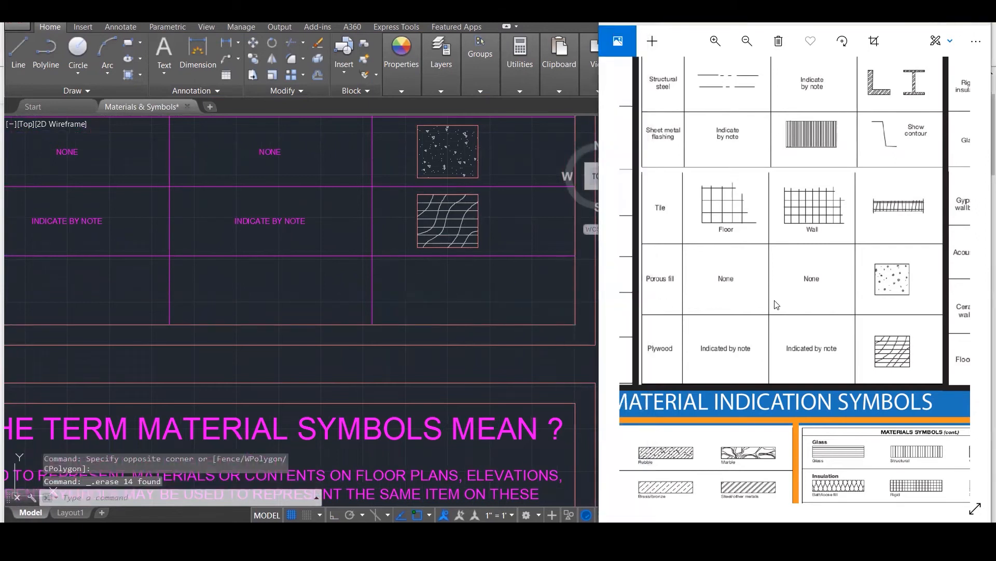
scroll(776, 301, down, 3)
scroll(906, 136, up, 2)
scroll(907, 136, up, 1)
drag(887, 156, 663, 237)
scroll(726, 181, up, 2)
scroll(728, 183, up, 1)
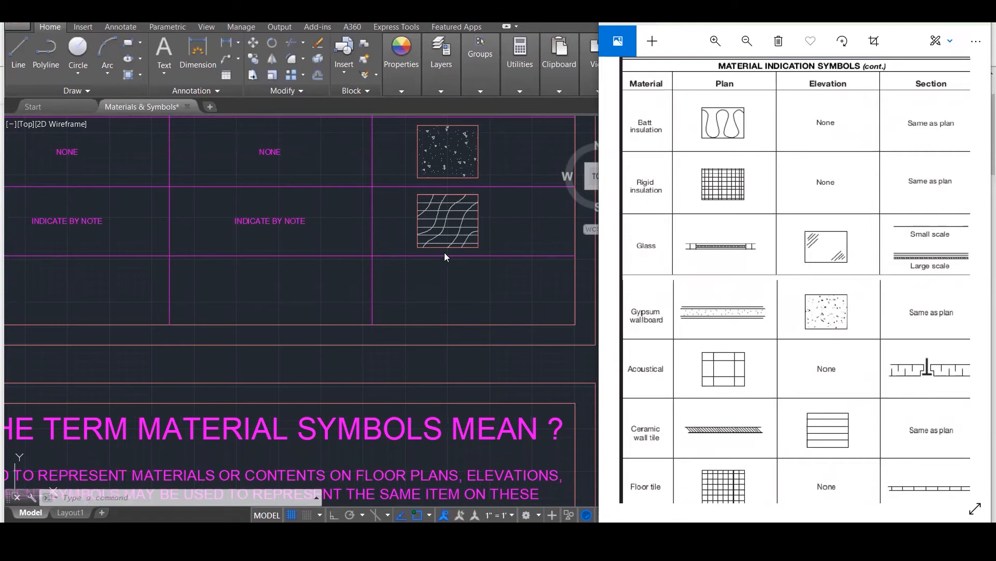
click(304, 249)
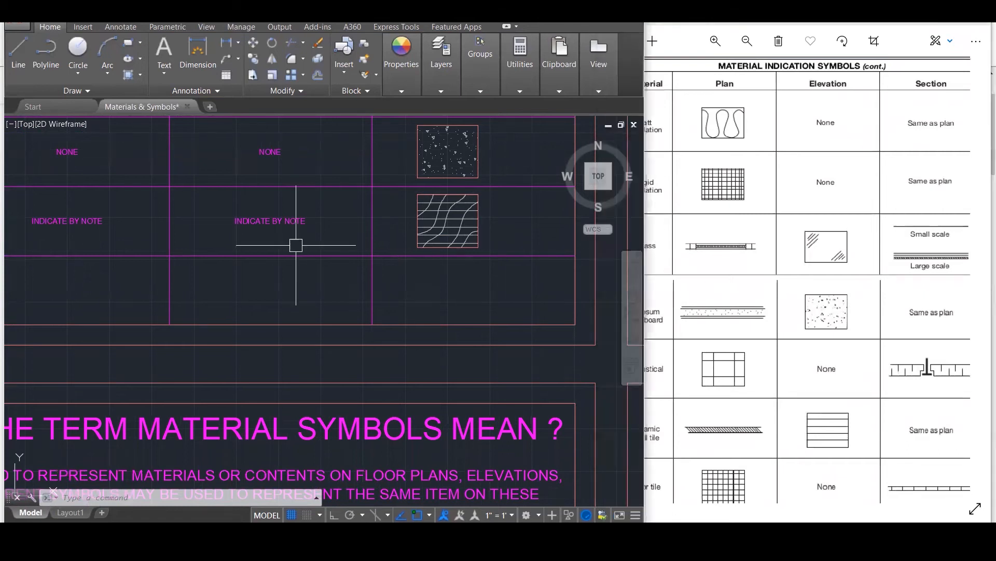
scroll(507, 297, down, 2)
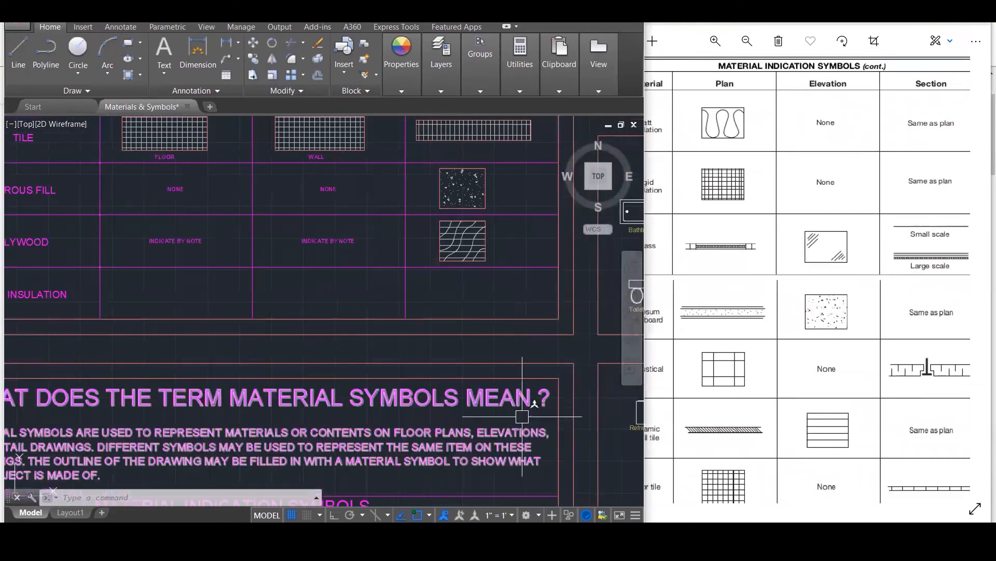
Open plywood.jpg from the Architectural Symbols folder, examine the sheets' layered edges up close, and close the photo.
click(430, 538)
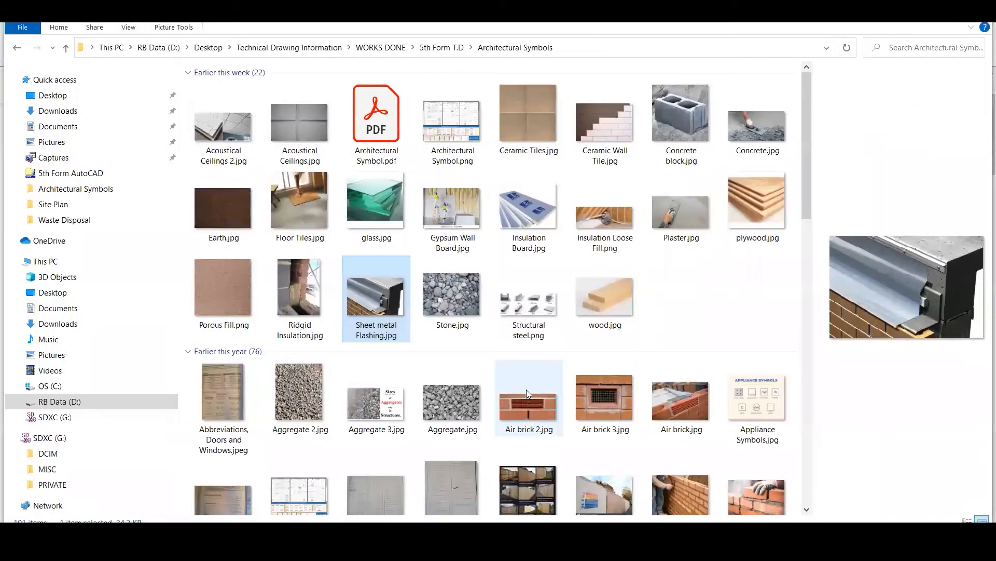
click(750, 218)
double_click(750, 221)
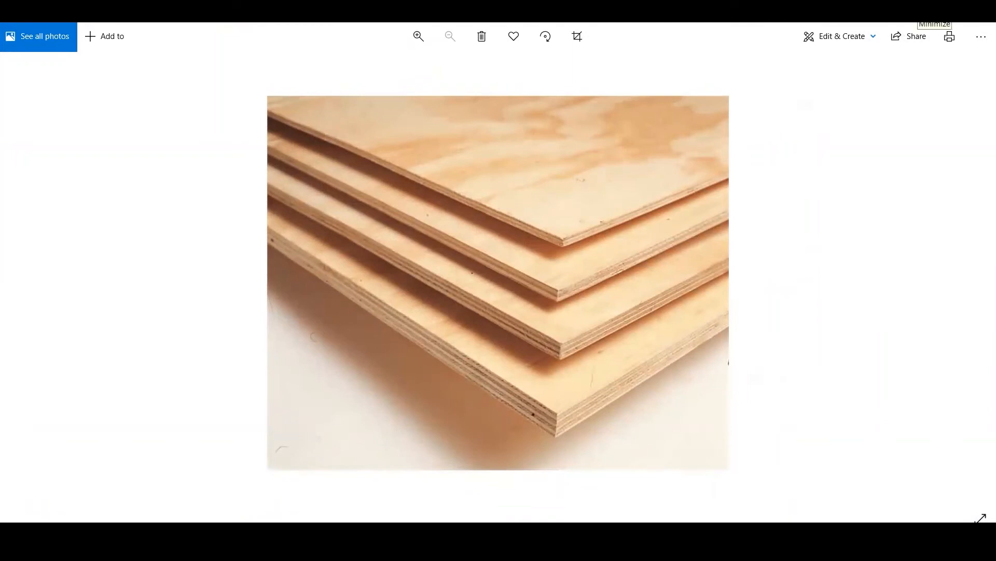
scroll(555, 248, up, 3)
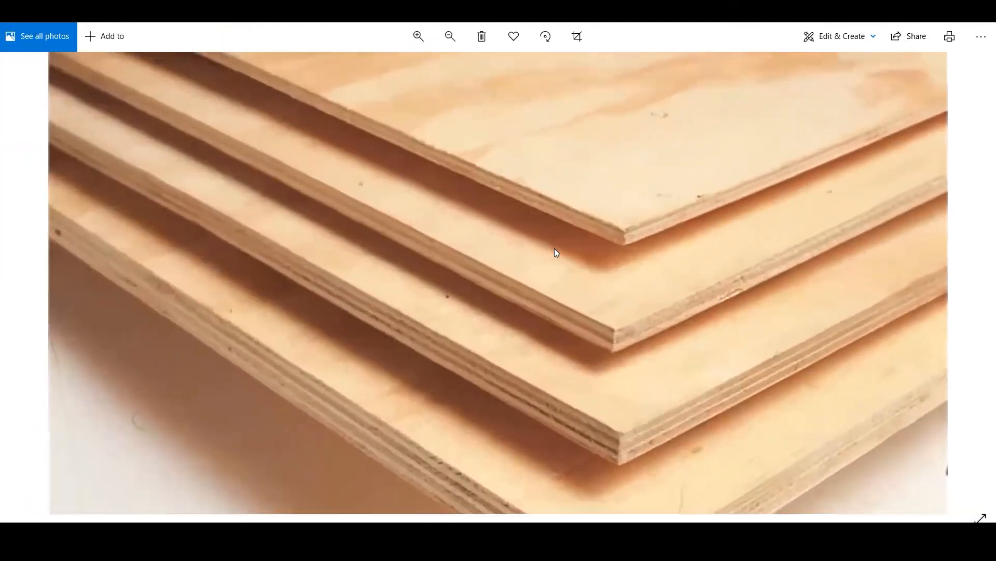
scroll(555, 248, down, 2)
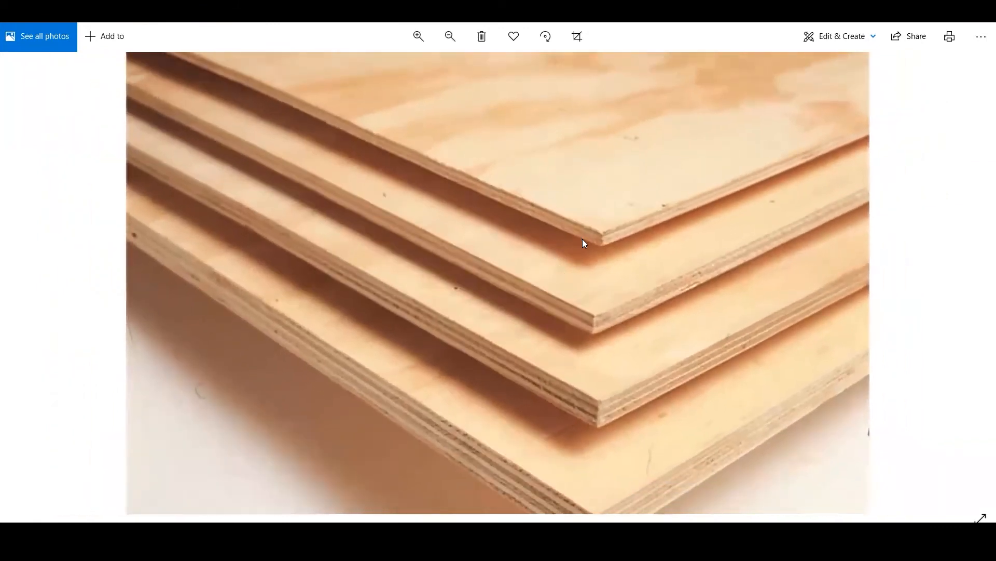
drag(582, 239, 611, 154)
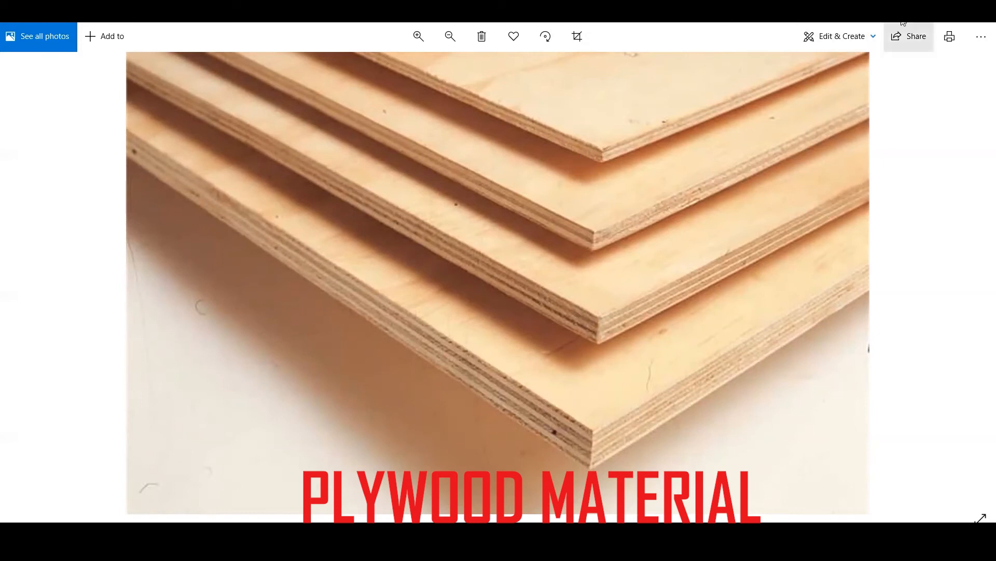
click(976, 22)
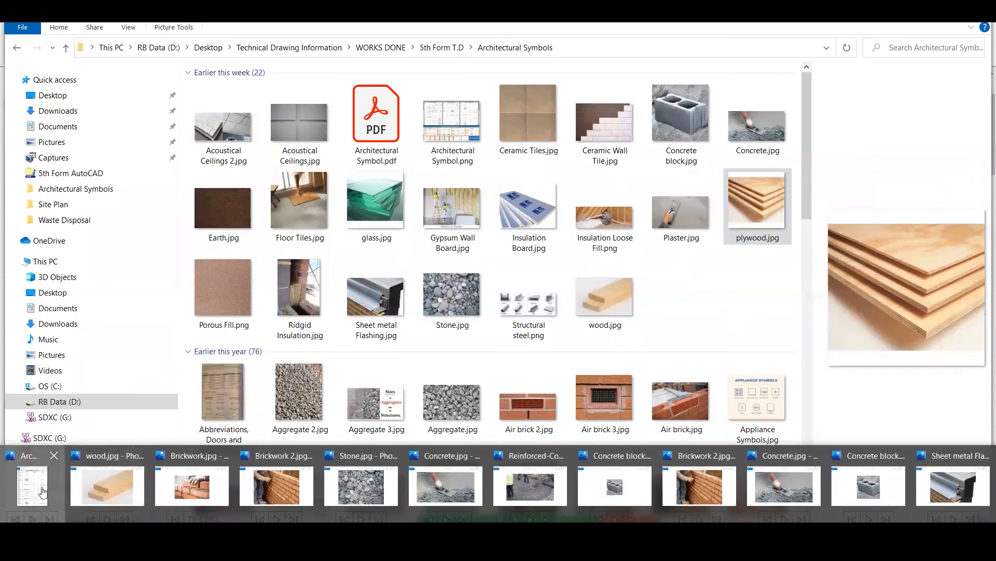
Switch to the browser and search Google Images for "batt insulation".
click(44, 490)
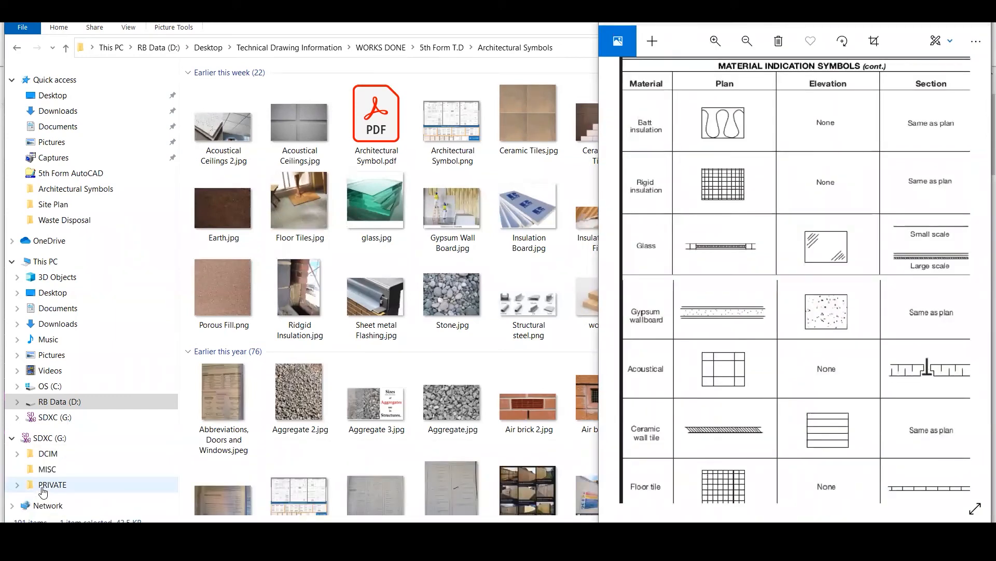
click(447, 211)
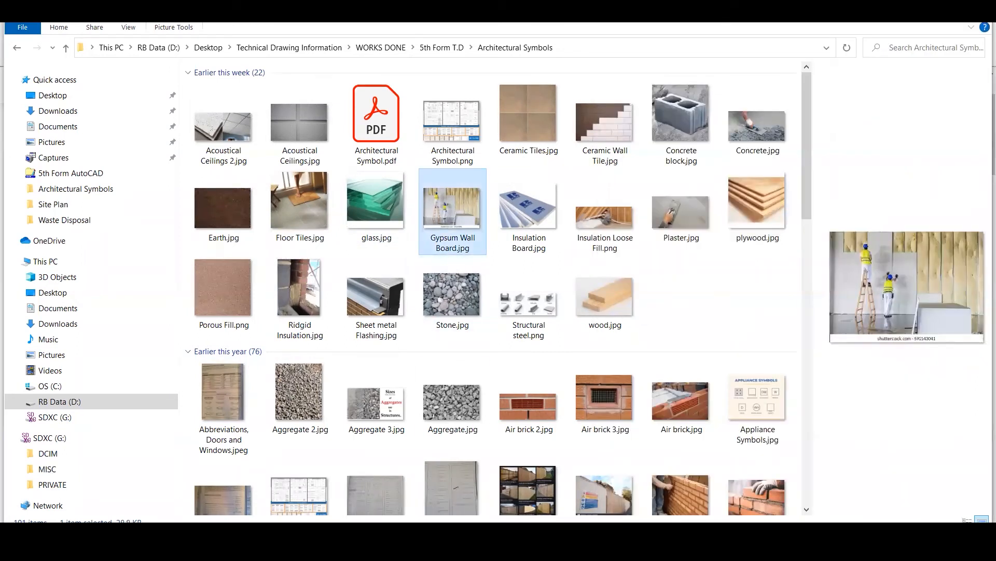
click(384, 436)
drag(187, 85, 110, 84)
text(BATT)
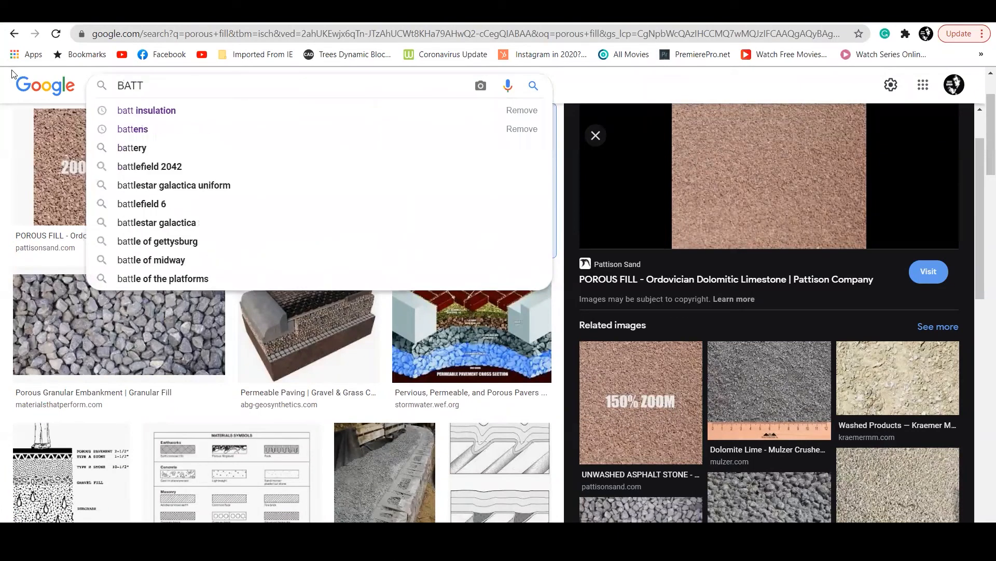
key(Down)
click(213, 111)
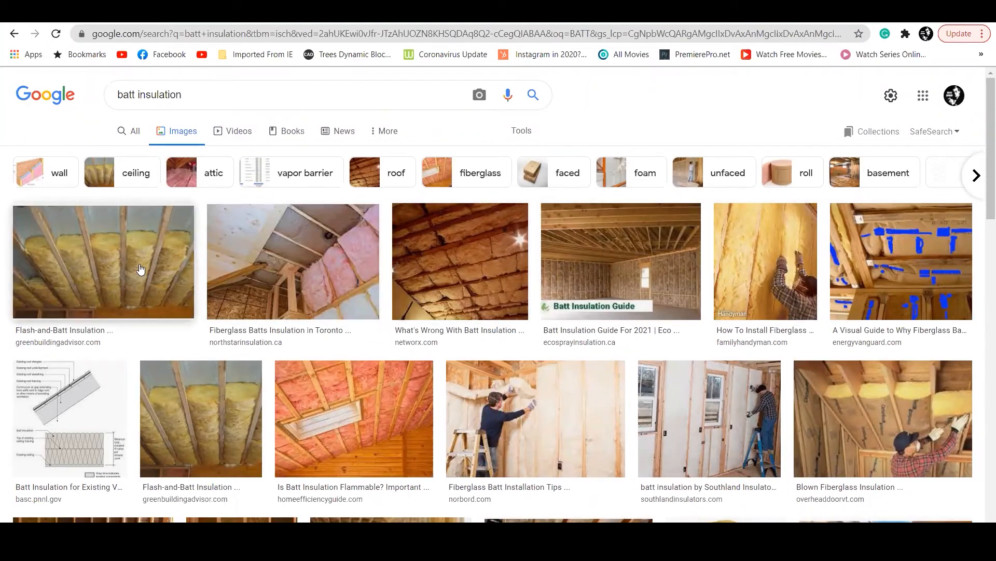
Check the Architectural Symbols folder for a batt insulation picture and return to the image results in the browser.
scroll(689, 459, down, 3)
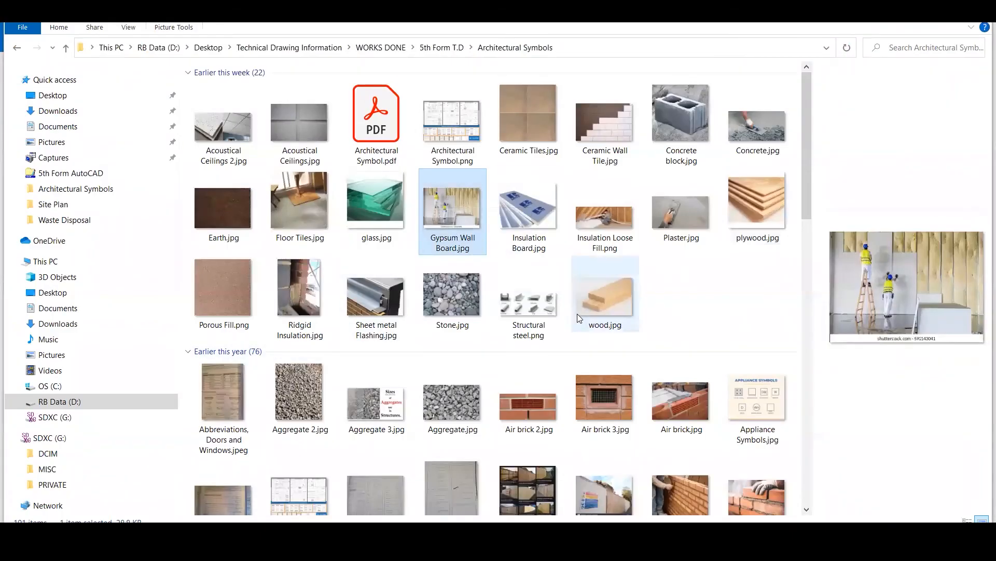
scroll(642, 294, down, 5)
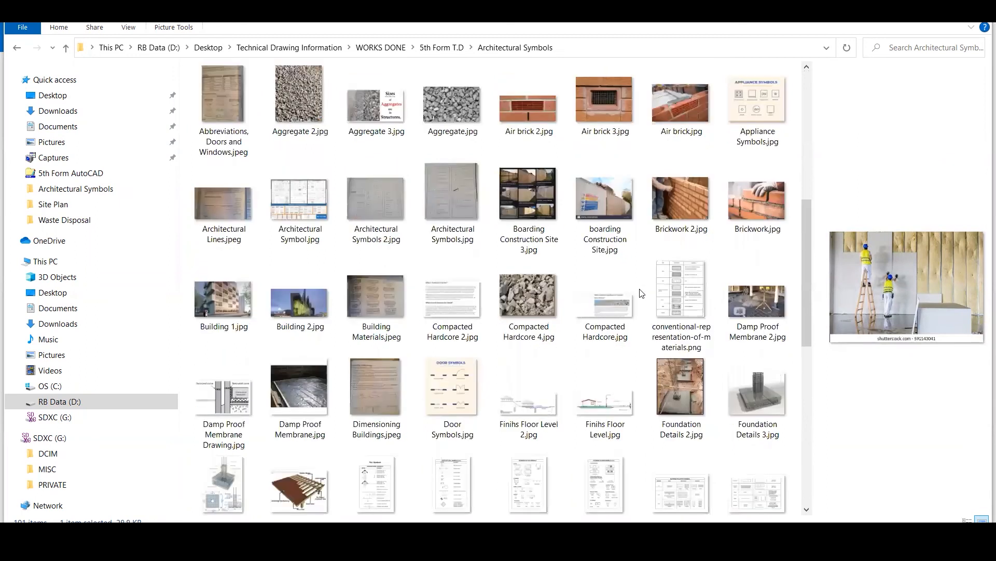
scroll(642, 293, up, 5)
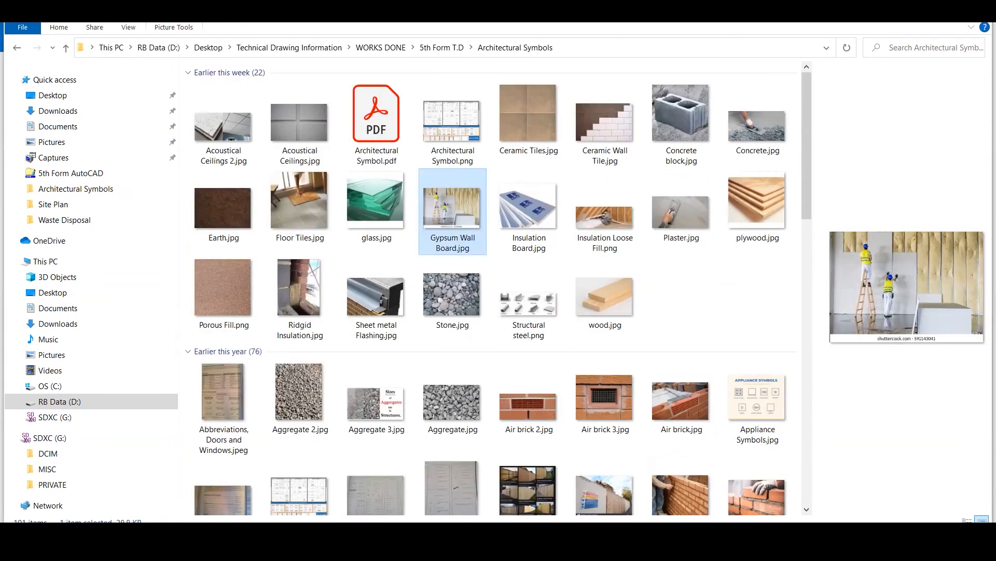
click(363, 547)
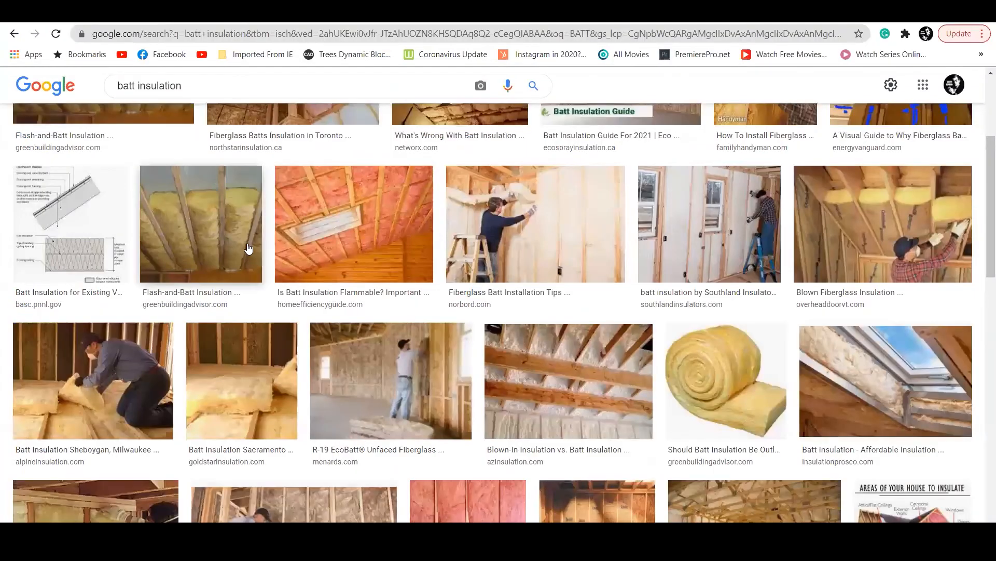
Preview the Alpine Insulation photo of batts being laid and the Gold Star Insulation fiberglass batts photo.
click(114, 368)
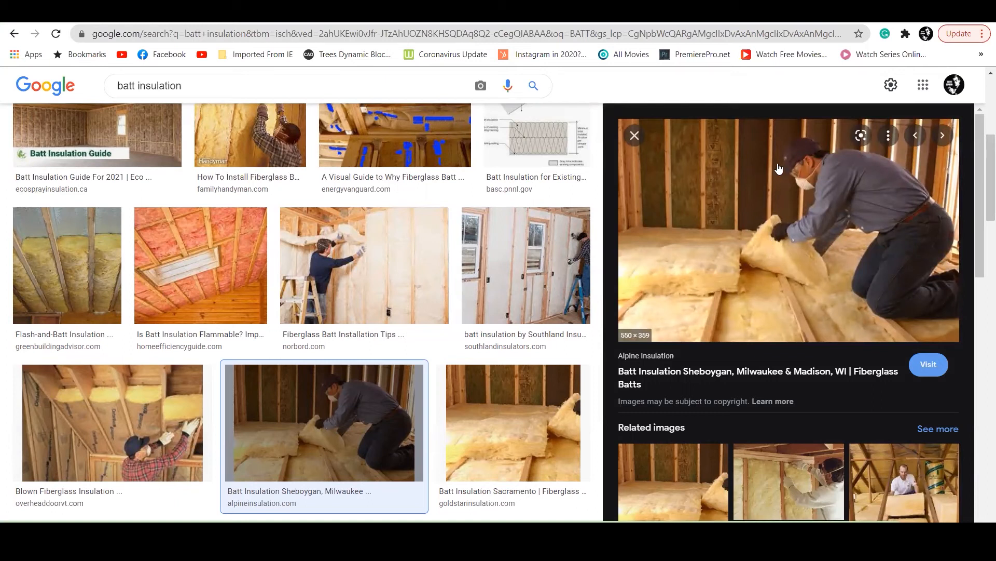
scroll(758, 222, down, 3)
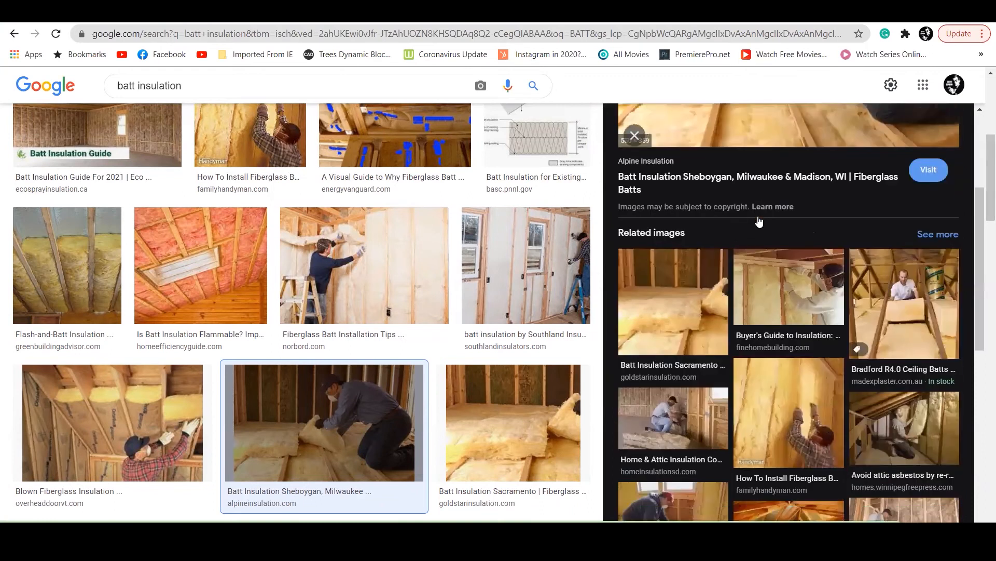
scroll(760, 243, up, 1)
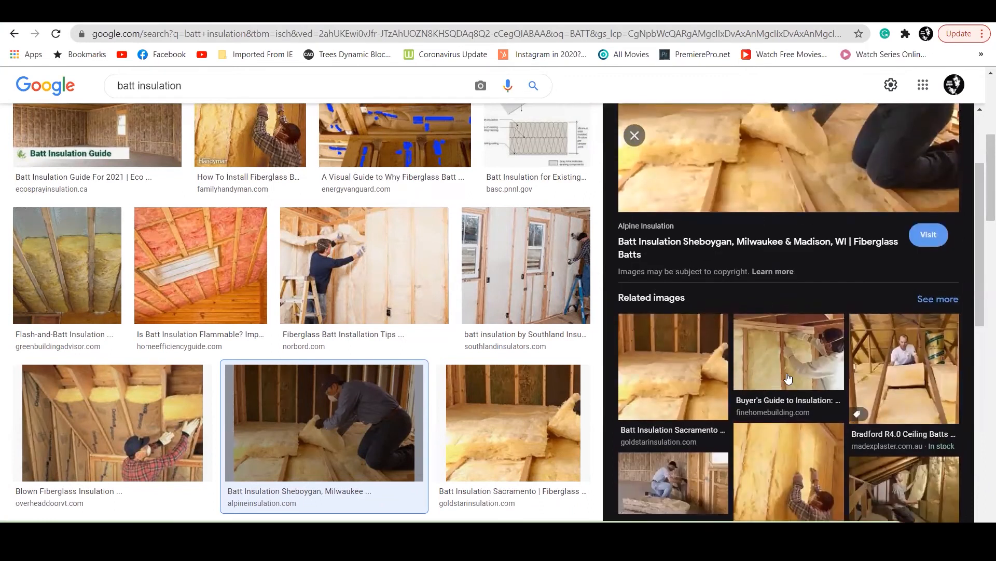
scroll(788, 378, down, 2)
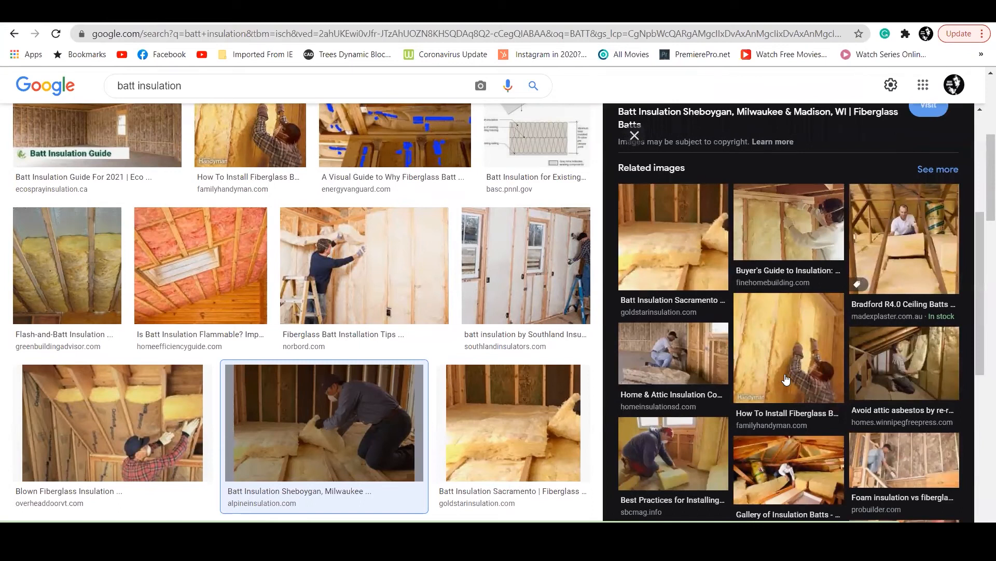
click(695, 256)
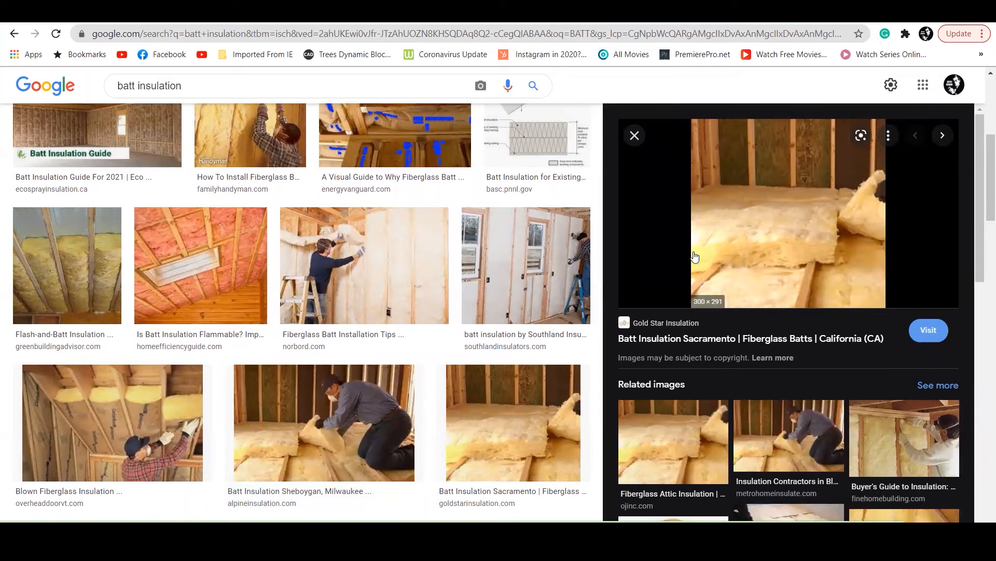
click(538, 422)
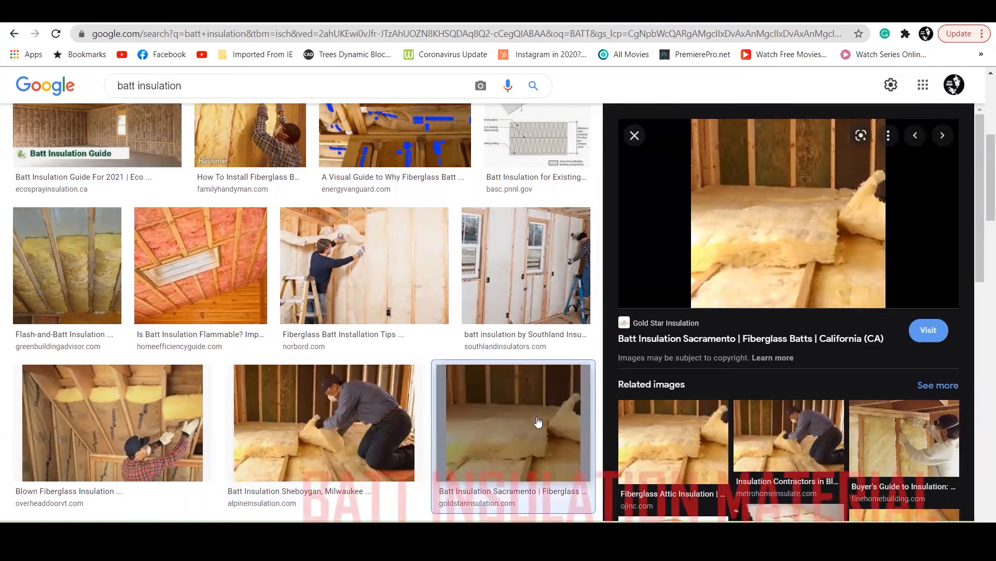
Preview the Norbord wall installation and Eco Spray Batt Insulation Guide images, browse further results, and return to the Architectural Symbols folder.
click(383, 281)
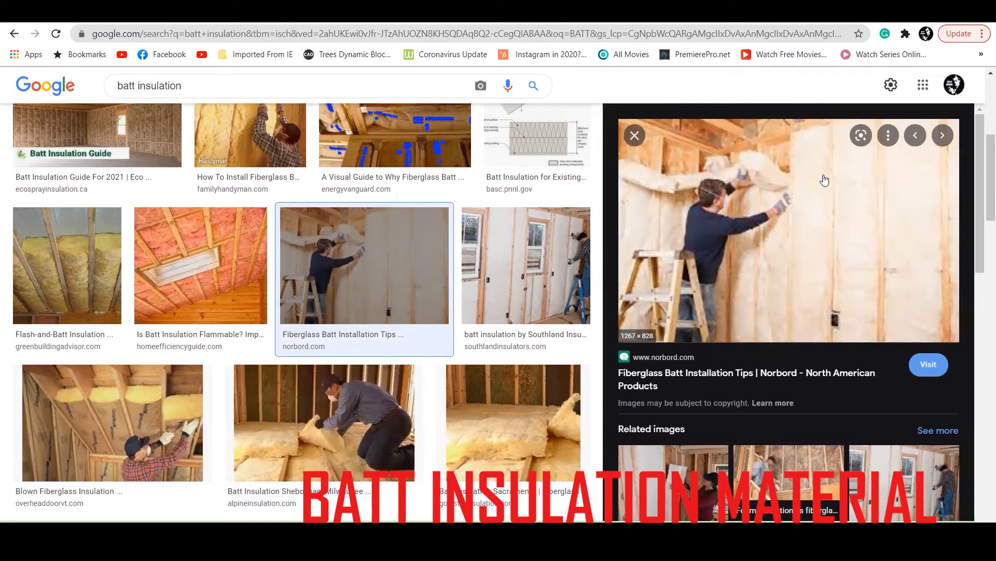
click(138, 152)
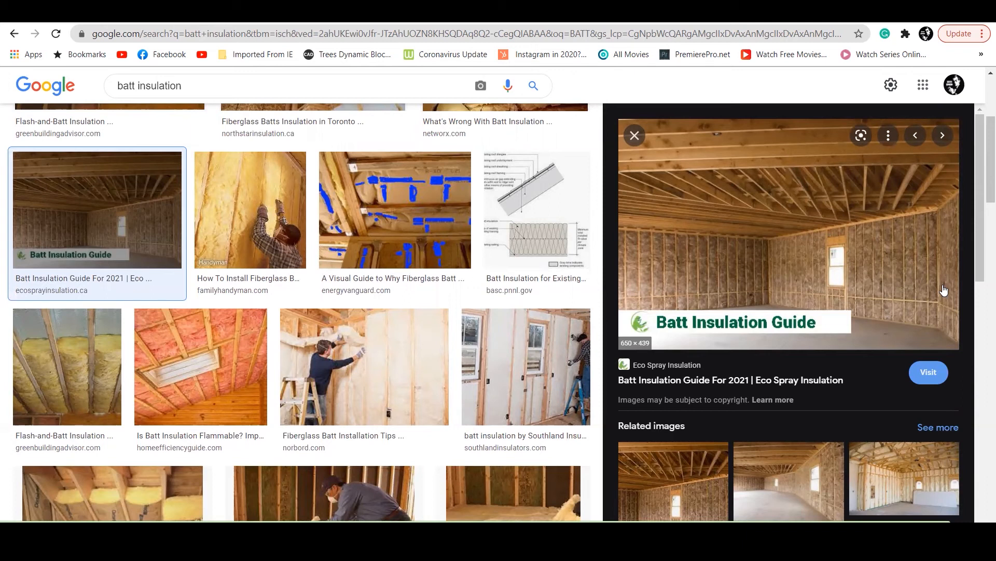
scroll(924, 300, down, 4)
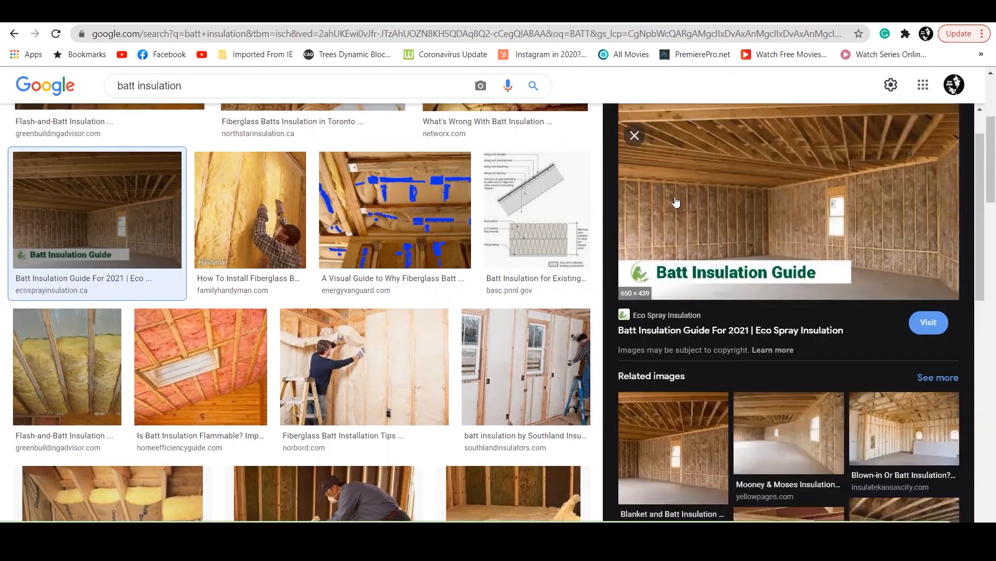
scroll(397, 281, down, 10)
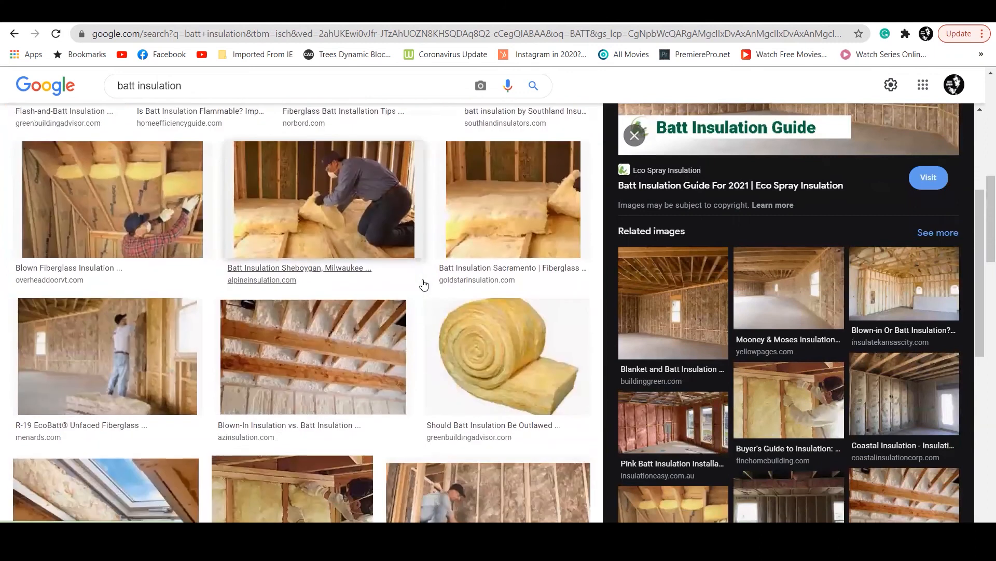
scroll(423, 284, down, 3)
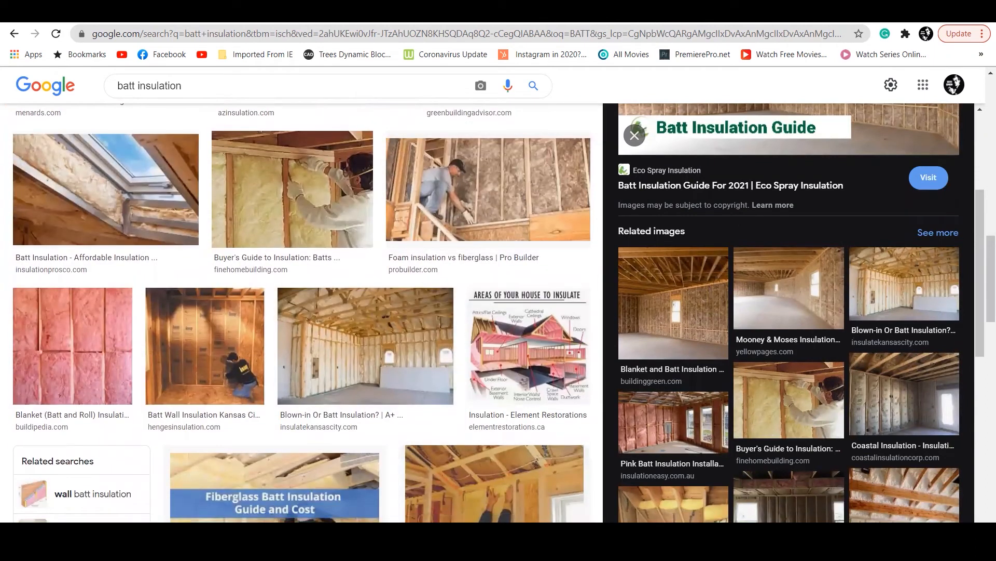
click(480, 543)
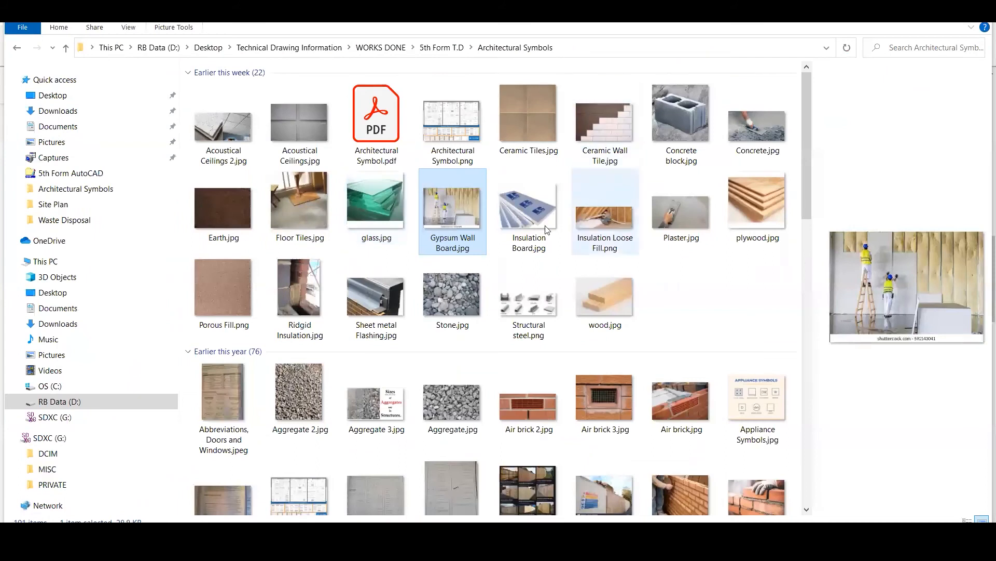
Preview the Gypsum Wall Board picture and return to the AutoCAD drawing with the material symbols chart beside it.
double_click(481, 219)
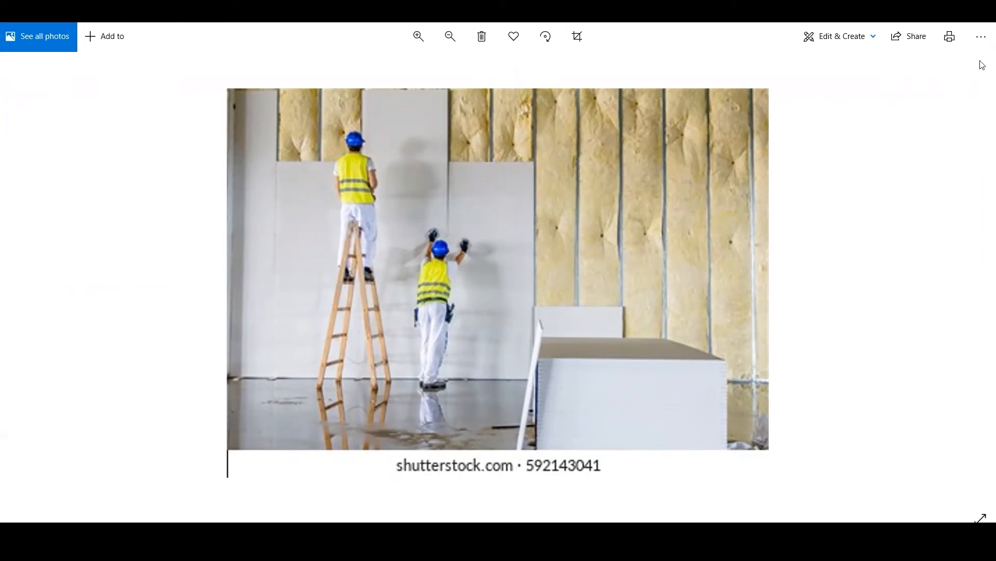
click(983, 11)
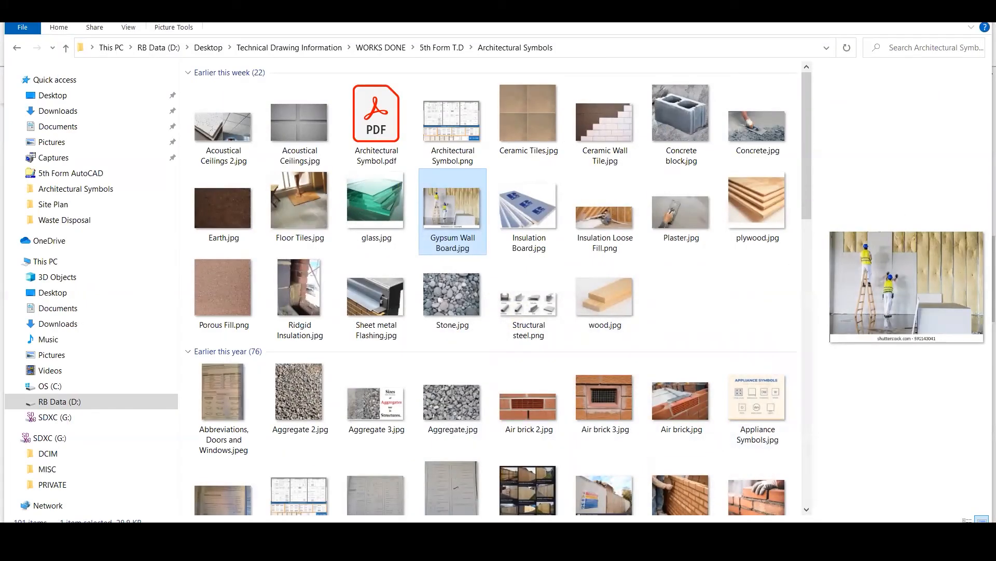
key(alt+Tab)
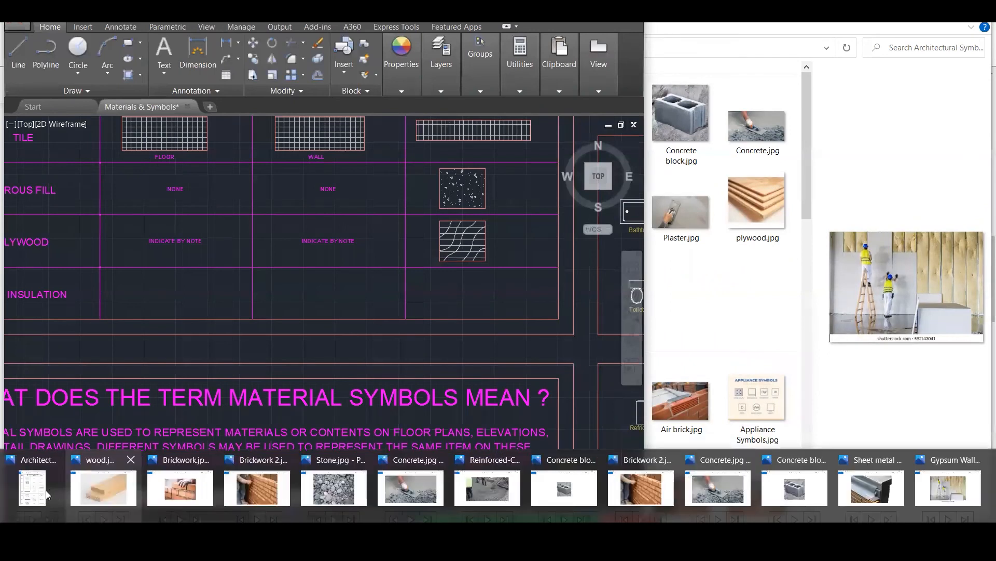
click(47, 490)
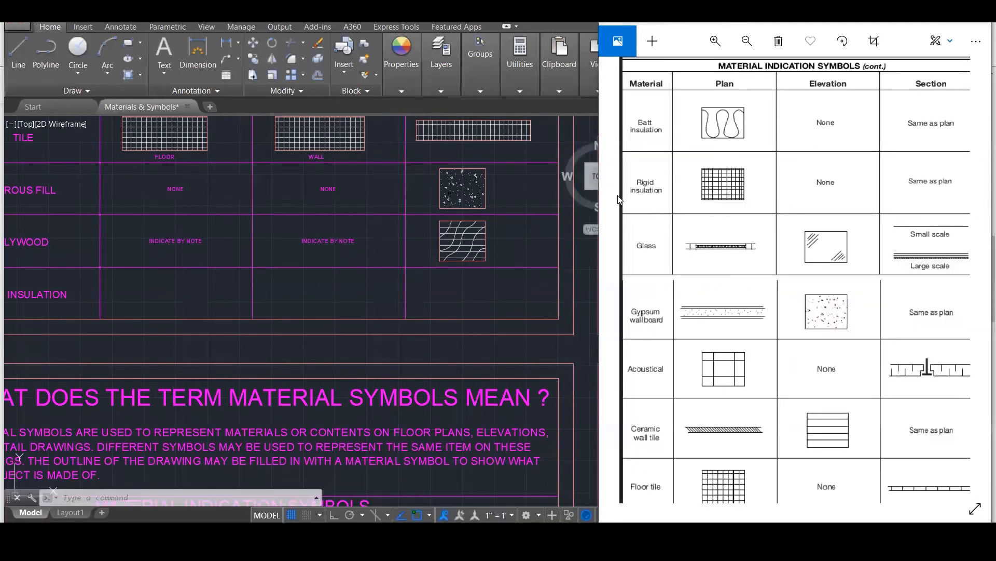
drag(599, 187, 644, 187)
Examine the symbol sheets and inspect the loose fill or batt insulation symbol in sheet 2's section column.
scroll(518, 303, down, 2)
scroll(517, 302, down, 1)
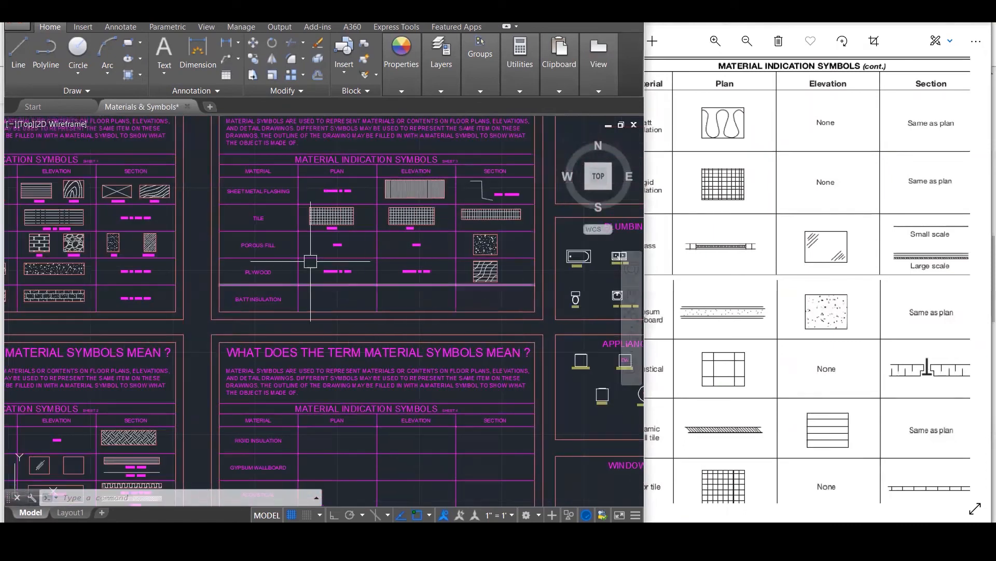
scroll(218, 445, down, 2)
scroll(217, 445, up, 3)
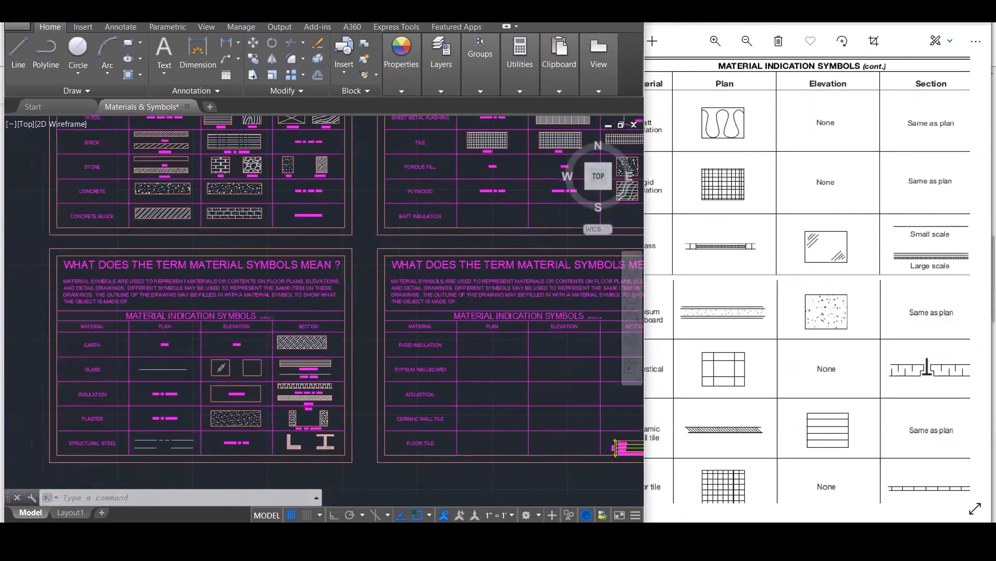
scroll(218, 443, down, 2)
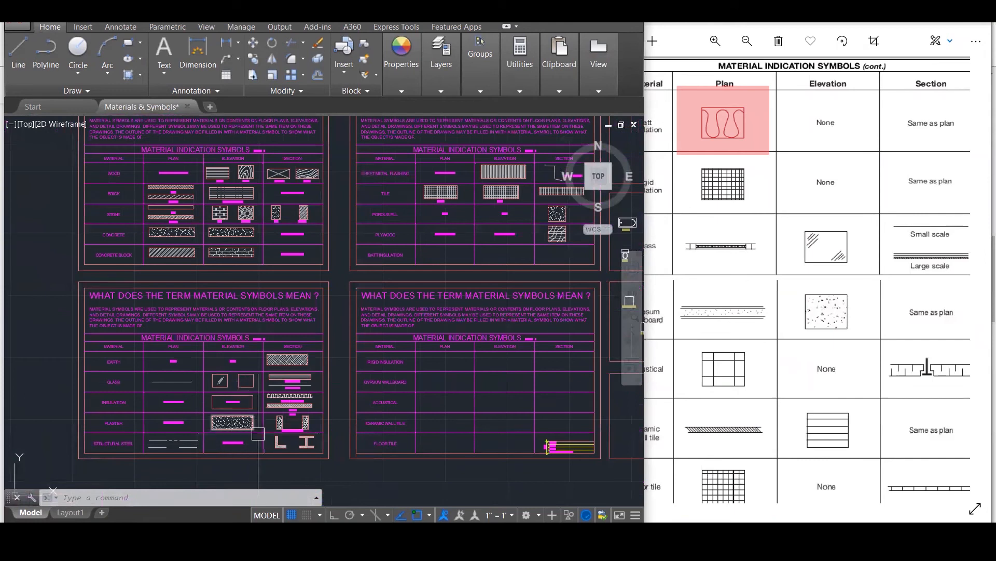
scroll(277, 402, up, 5)
scroll(277, 402, up, 9)
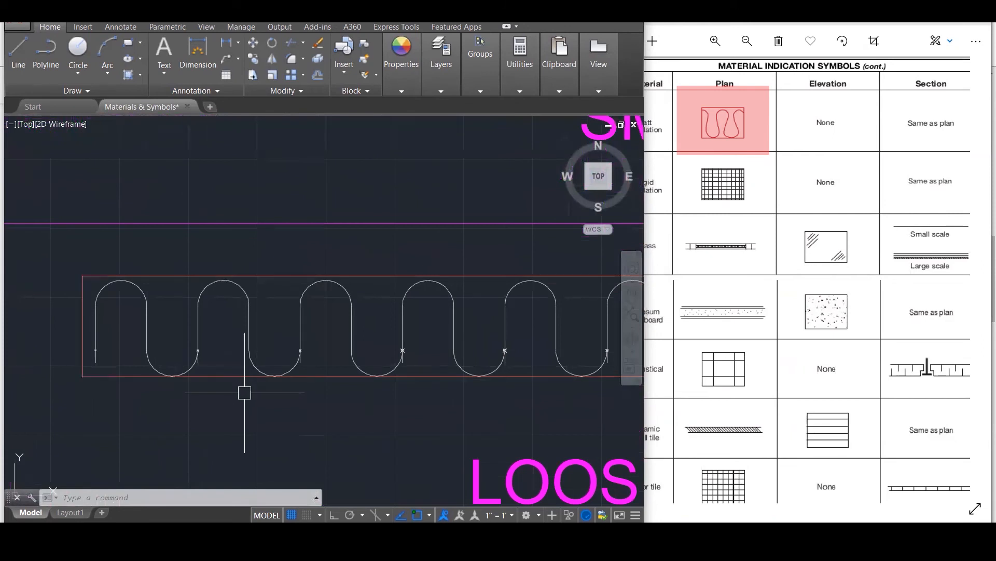
scroll(245, 389, down, 7)
scroll(413, 335, down, 6)
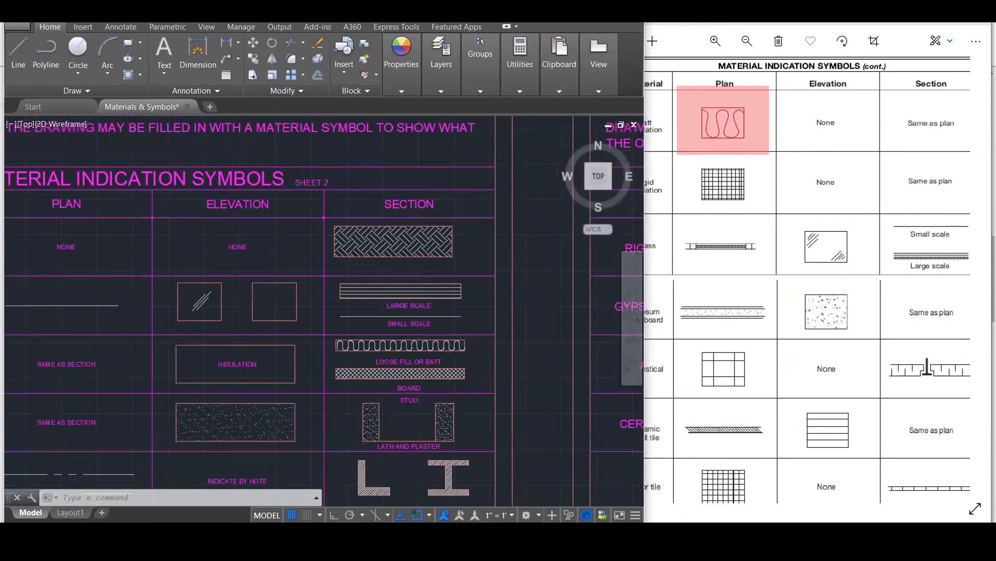
Copy the loose fill or batt symbol with its frame from sheet 2, using its section cell's upper-left corner as base point.
scroll(416, 337, up, 4)
scroll(416, 336, up, 4)
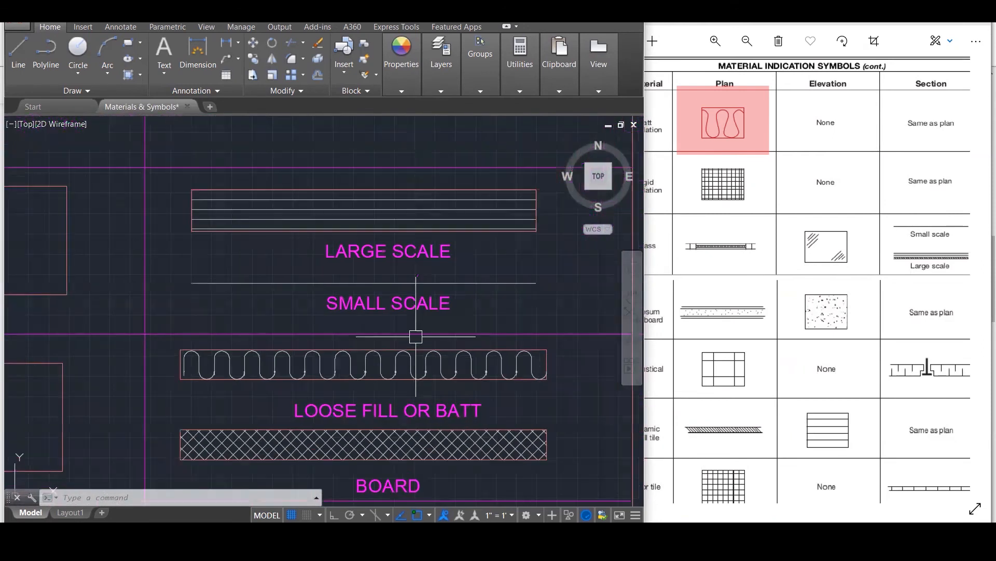
click(575, 383)
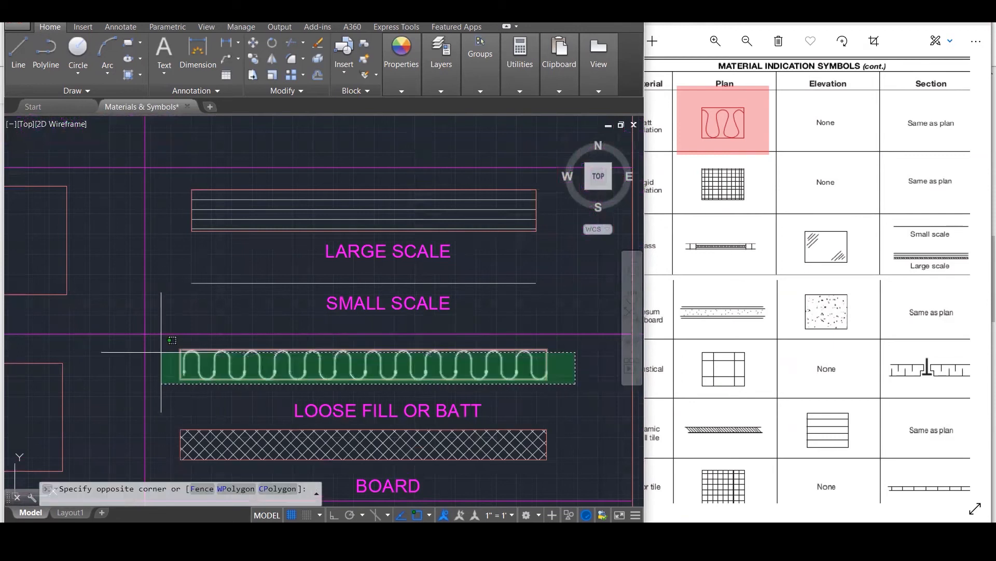
click(168, 340)
text(co)
key(Return)
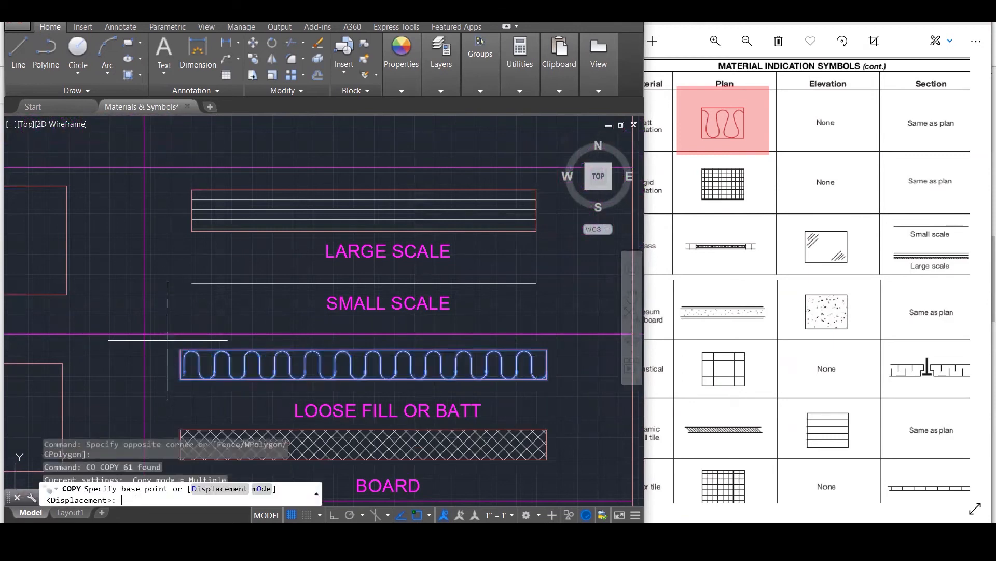
click(145, 334)
scroll(145, 334, down, 5)
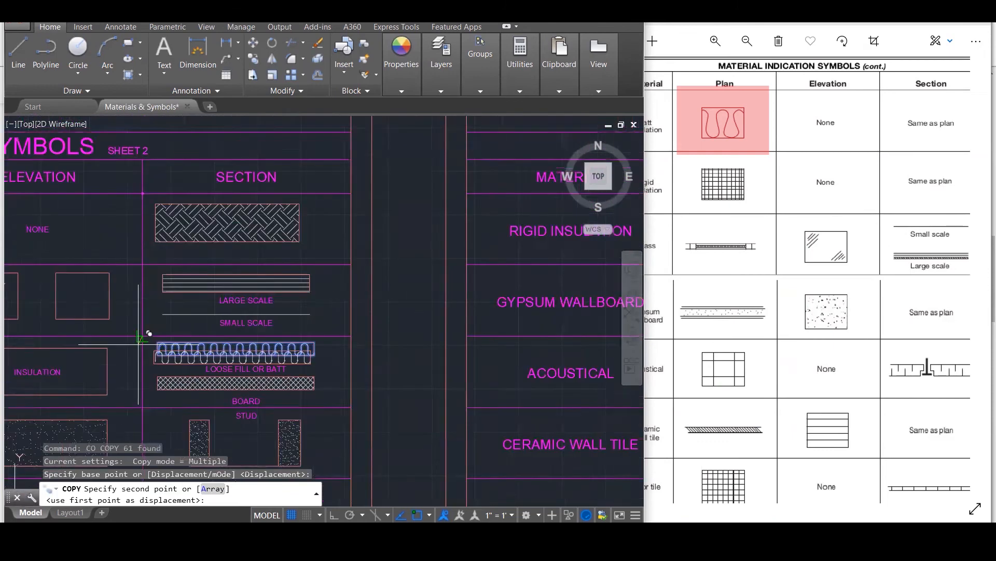
scroll(360, 303, up, 3)
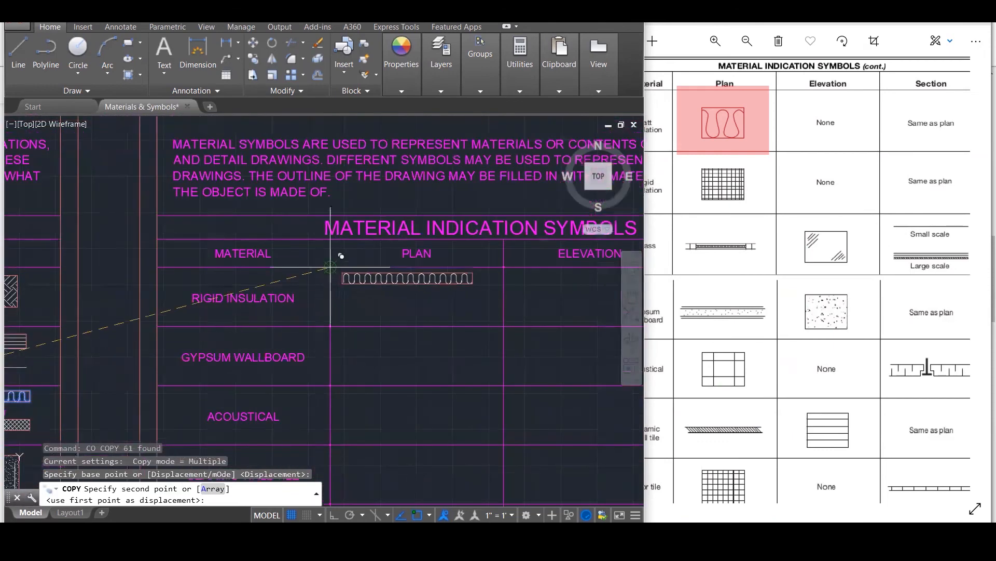
Place a copy of the batt insulation symbol in the plan cell of the batt insulation row.
scroll(325, 284, down, 4)
scroll(325, 284, up, 4)
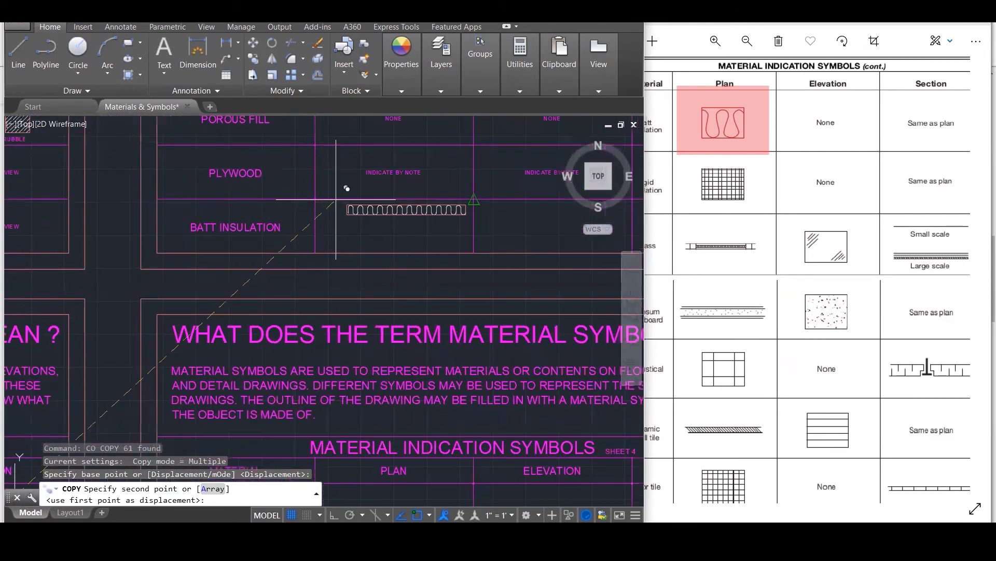
click(315, 199)
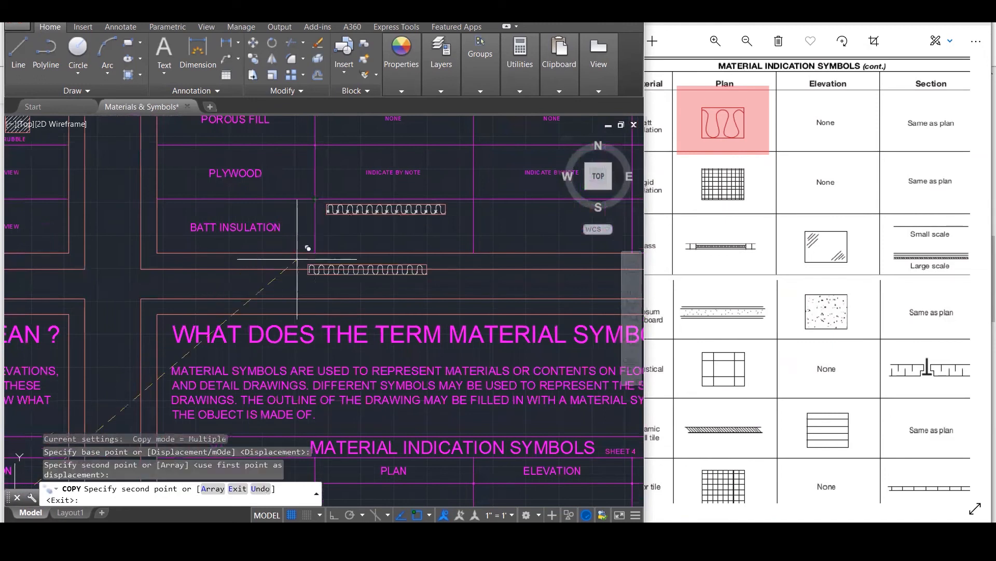
scroll(159, 338, down, 3)
scroll(382, 254, up, 3)
scroll(394, 251, up, 1)
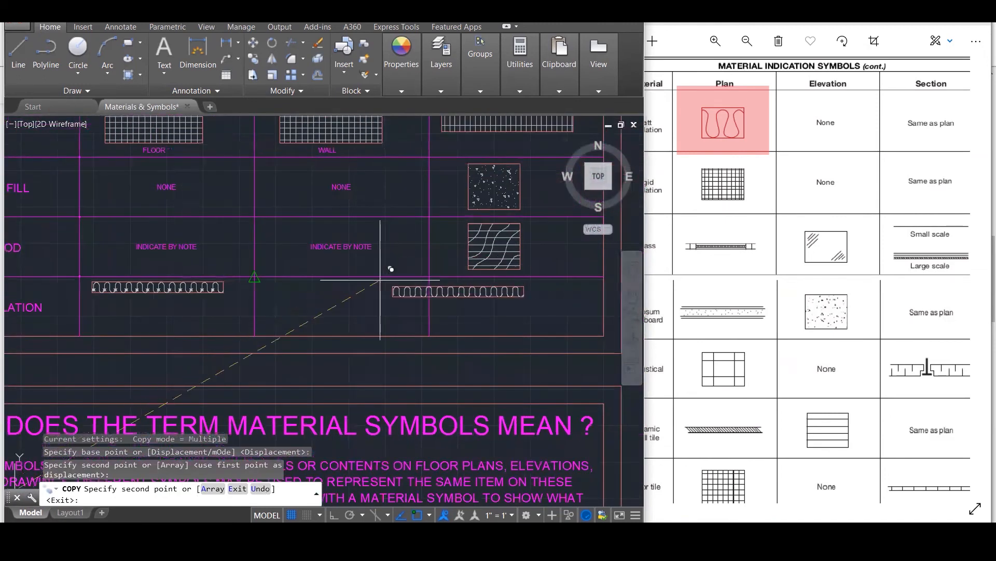
key(Escape)
key(Escape)
Copy the NONE text from the porous fill row's elevation cell into the batt insulation row's elevation cell.
click(337, 185)
text(co)
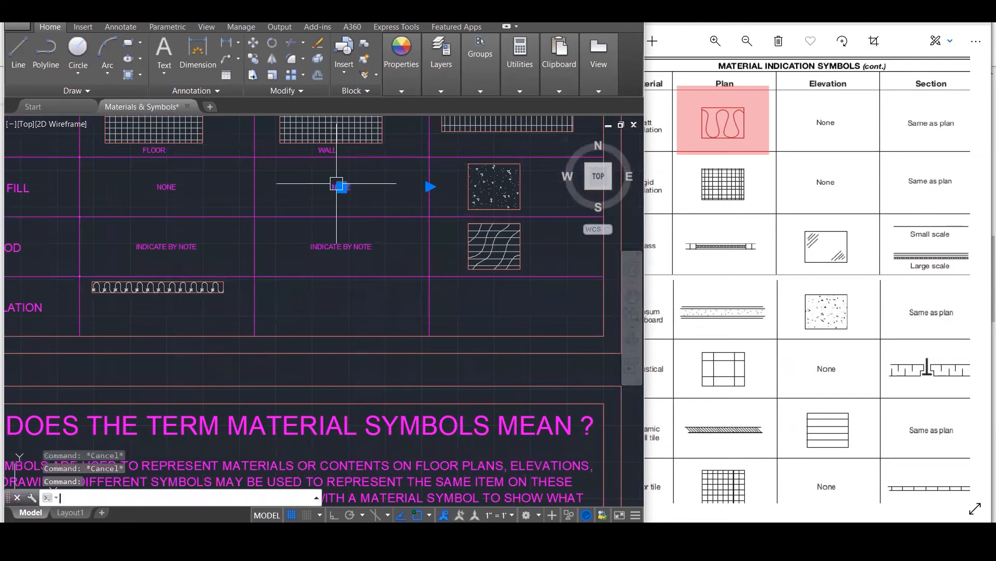
key(Return)
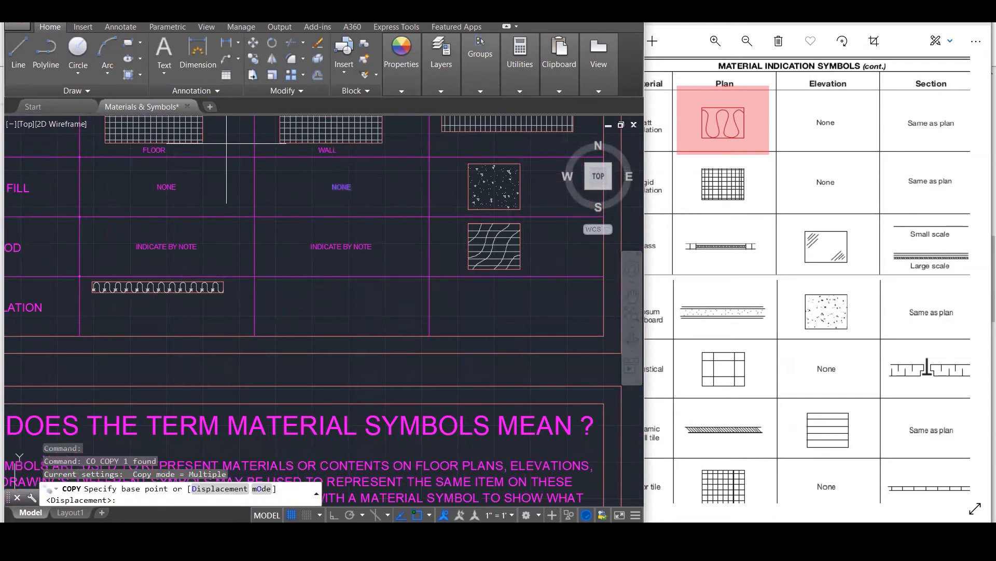
click(254, 157)
click(255, 276)
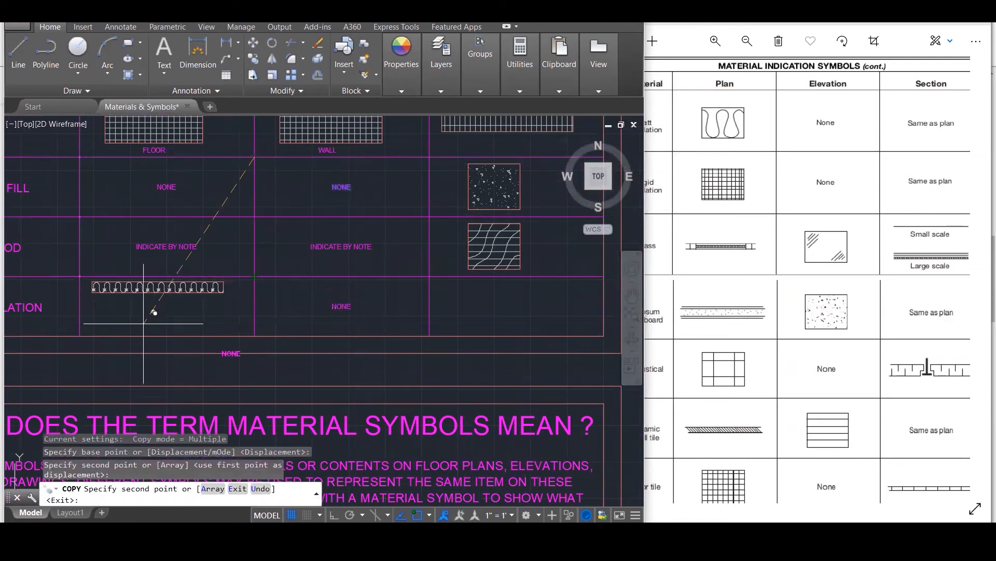
scroll(144, 322, down, 4)
key(Escape)
Copy the batt insulation row's NONE text from the elevation cell into its section cell.
scroll(326, 276, up, 4)
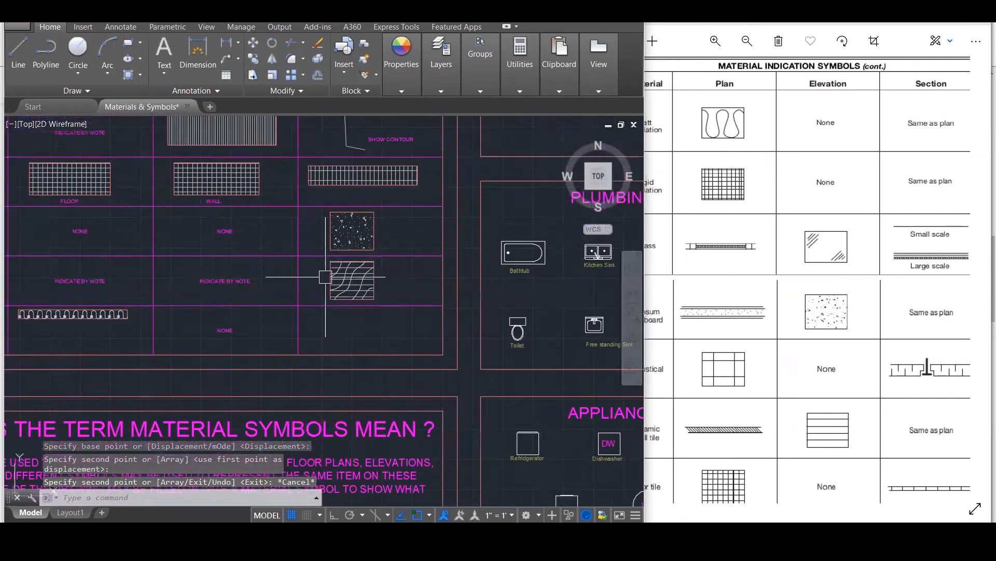
scroll(474, 281, down, 1)
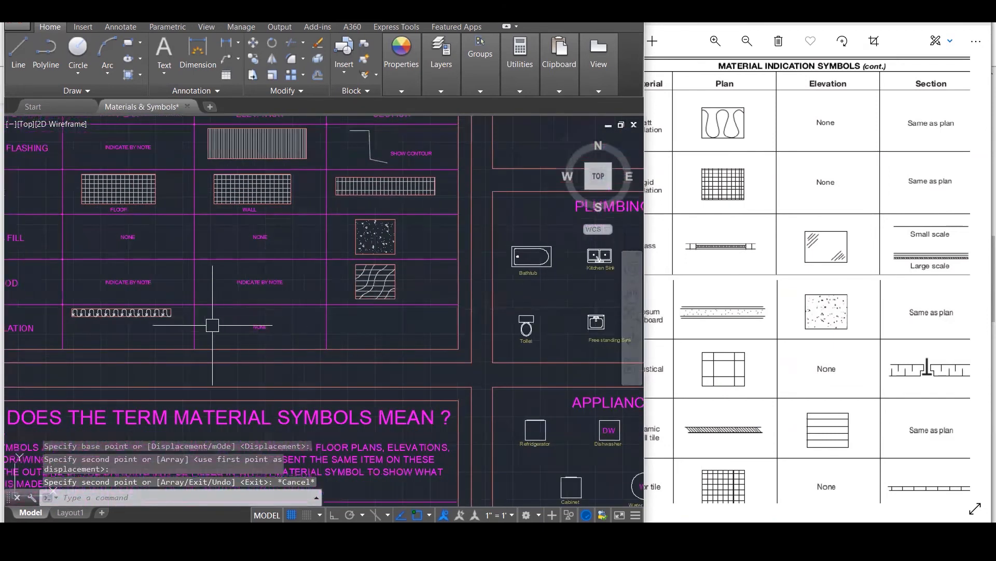
text(co)
key(Return)
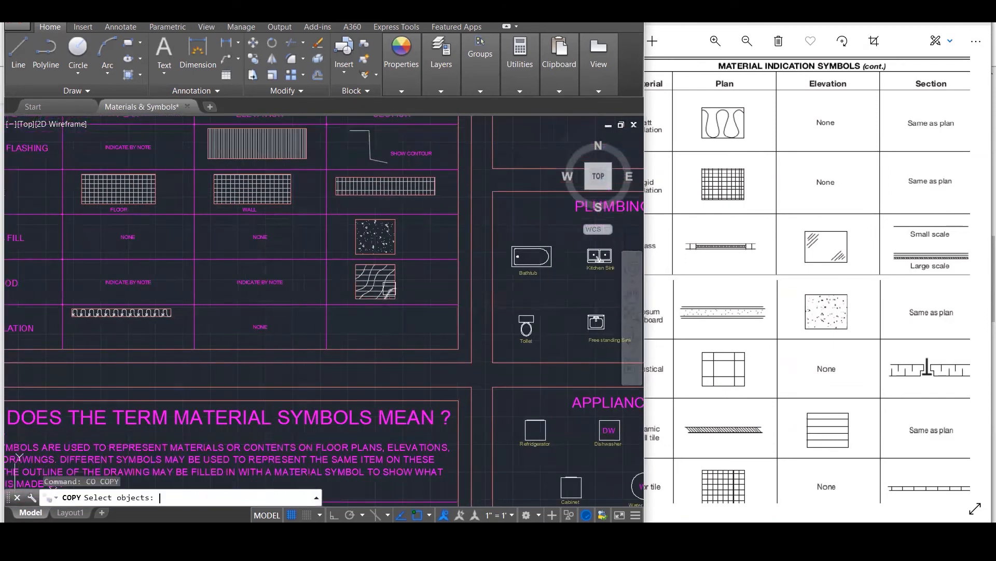
click(260, 326)
key(Return)
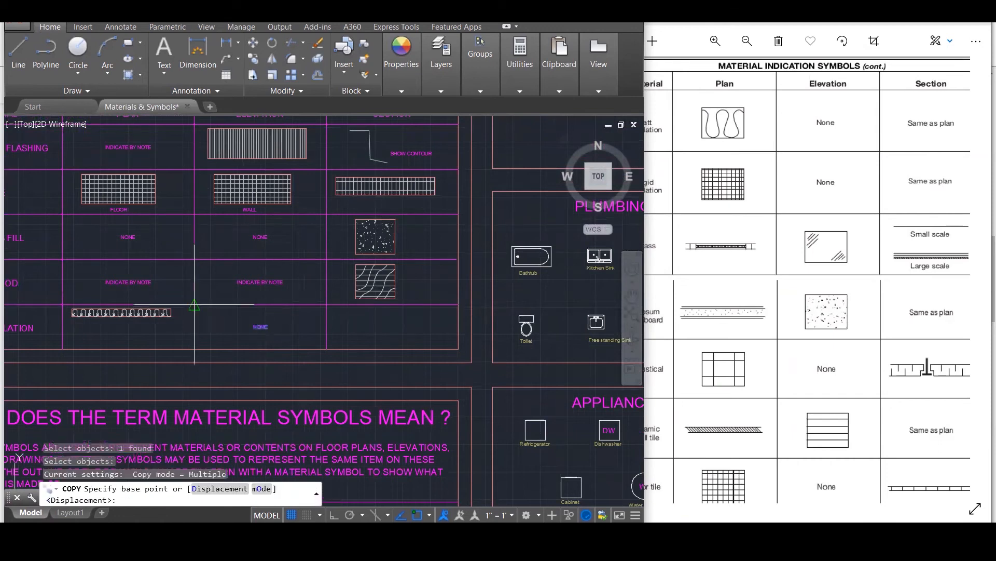
click(194, 304)
click(326, 305)
key(Escape)
Change the text in the batt insulation row's section cell to SAME AS PLAN.
double_click(415, 326)
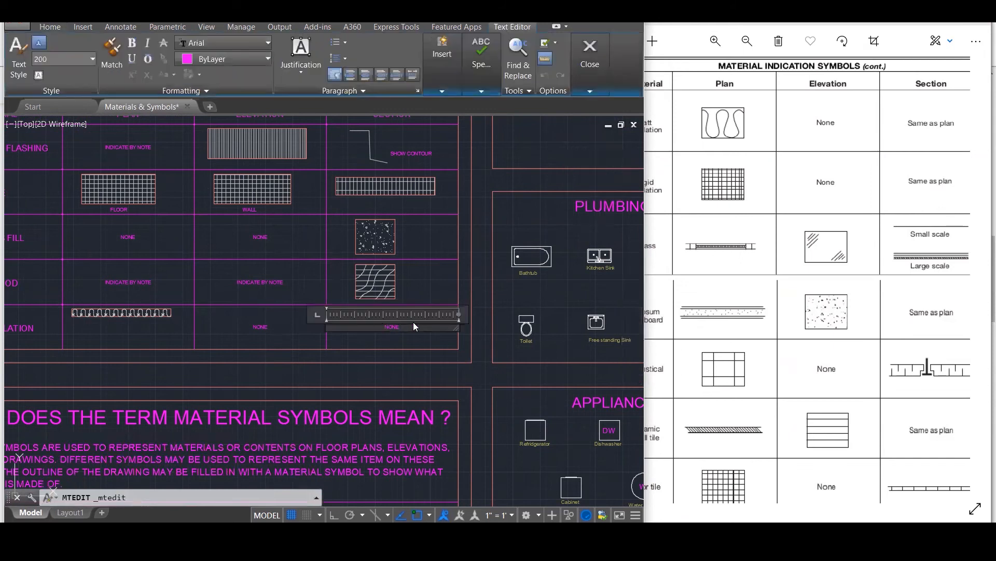
text(SAME AS PLAN)
click(436, 280)
Draw a rectangle inside the plan cell of the rigid insulation row.
scroll(439, 279, down, 2)
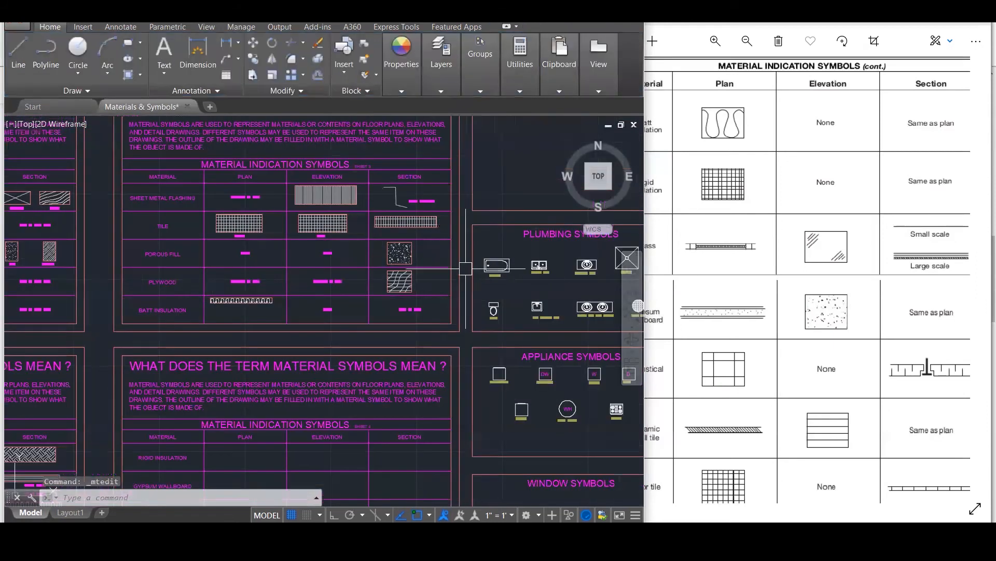
click(769, 217)
scroll(346, 276, down, 2)
scroll(279, 384, up, 5)
scroll(279, 383, up, 3)
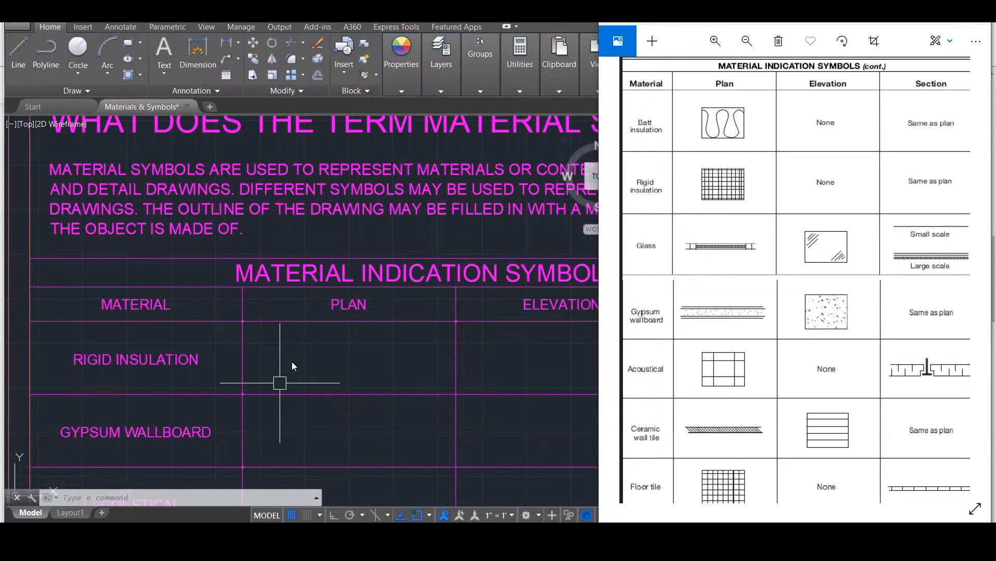
click(327, 337)
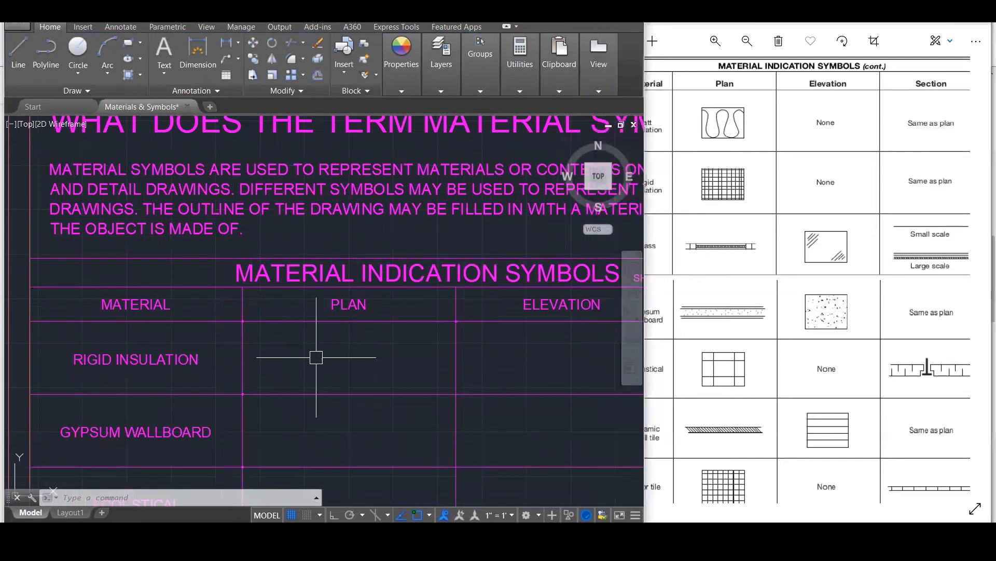
text(REC)
key(Return)
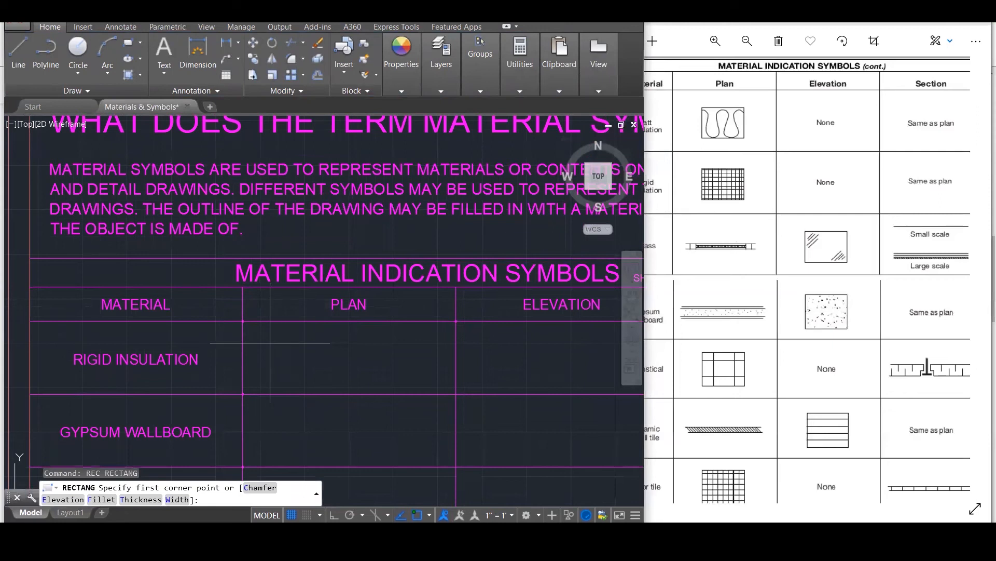
click(267, 333)
click(403, 387)
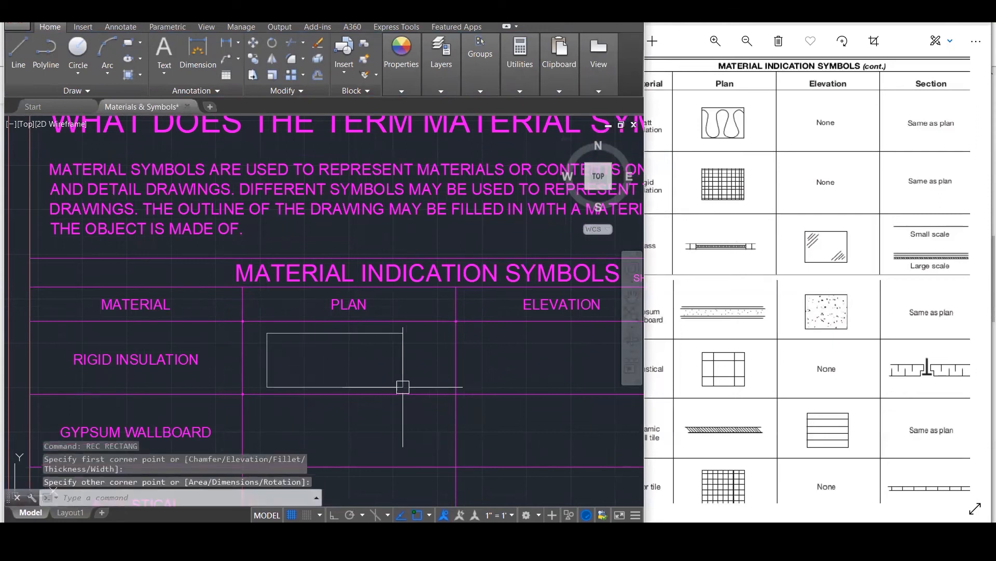
key(Escape)
key(Escape)
key(Escape)
Try to hatch the rigid insulation rectangle with the INSUL pattern and undo the fill.
text(h)
key(Return)
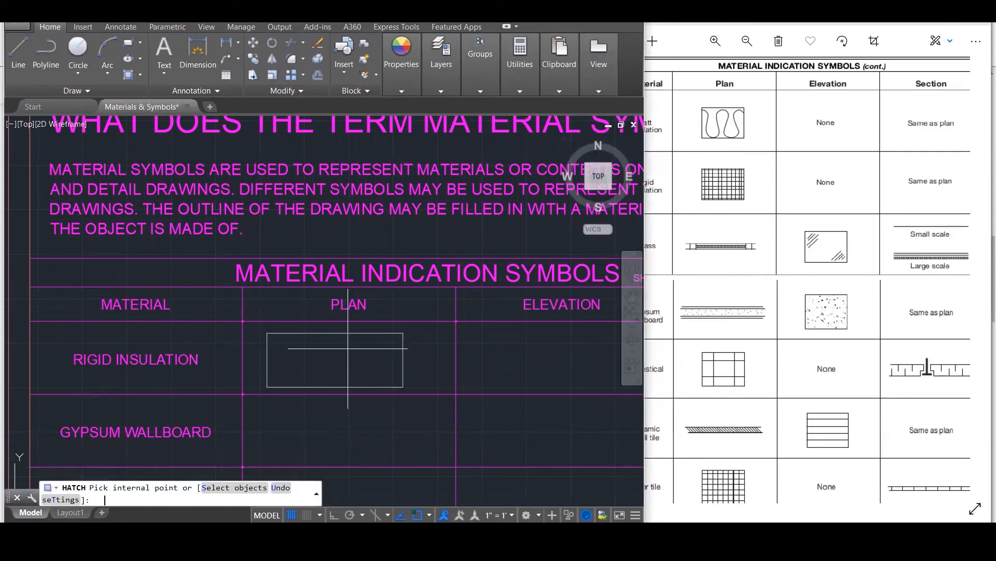
click(81, 76)
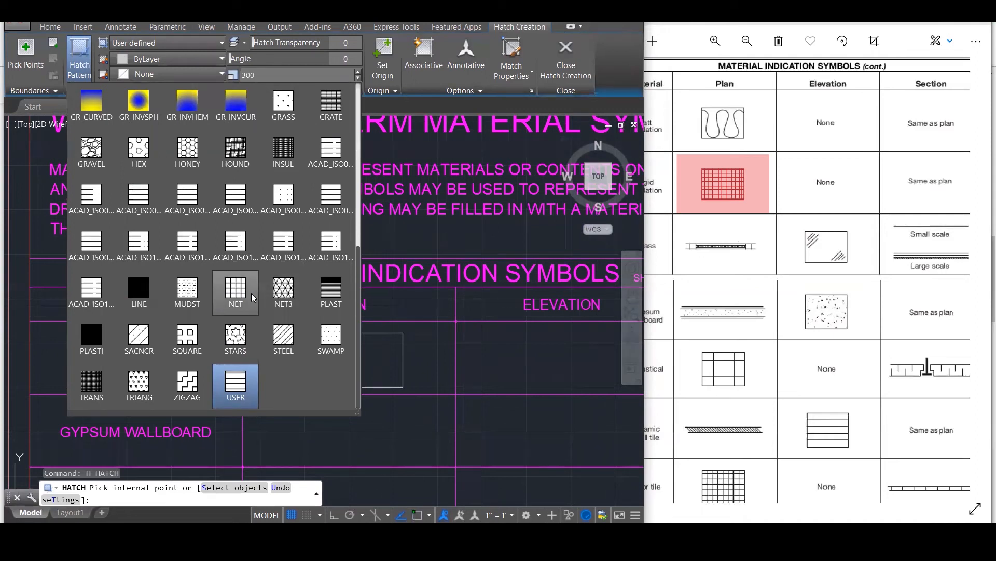
click(284, 150)
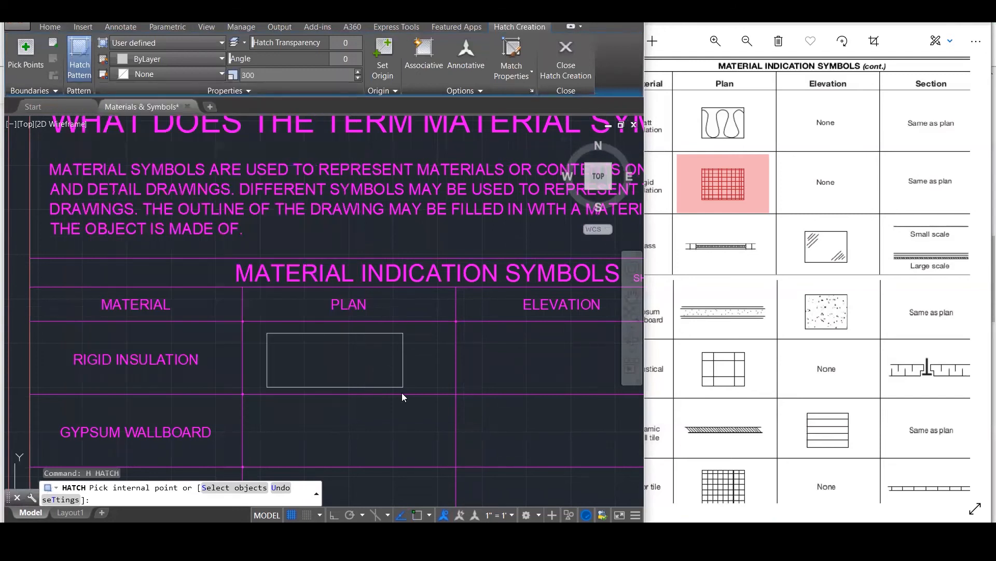
click(338, 364)
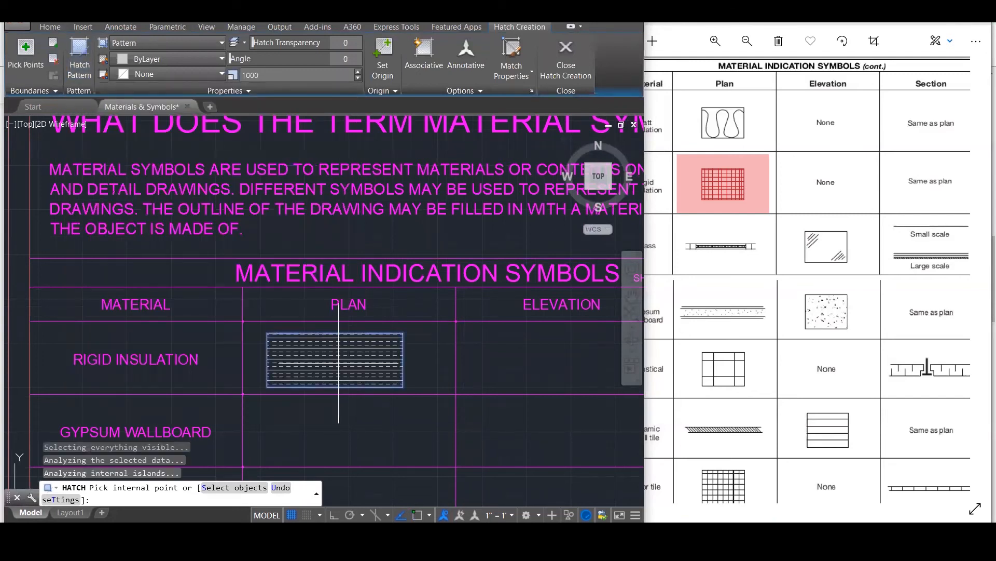
key(ctrl+z)
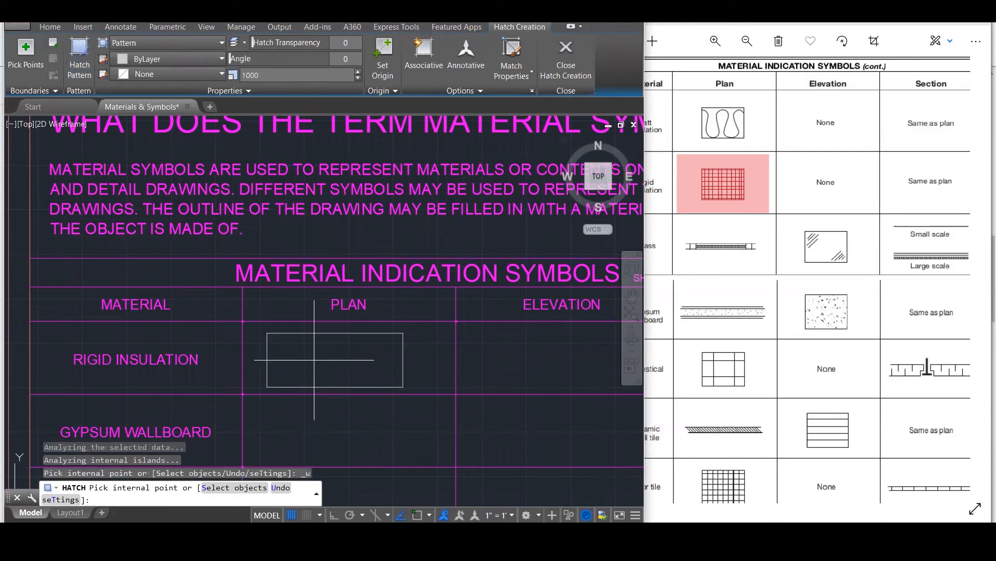
Hatch the rigid insulation rectangle with the NET pattern and set the hatch scale to 2000.
click(74, 63)
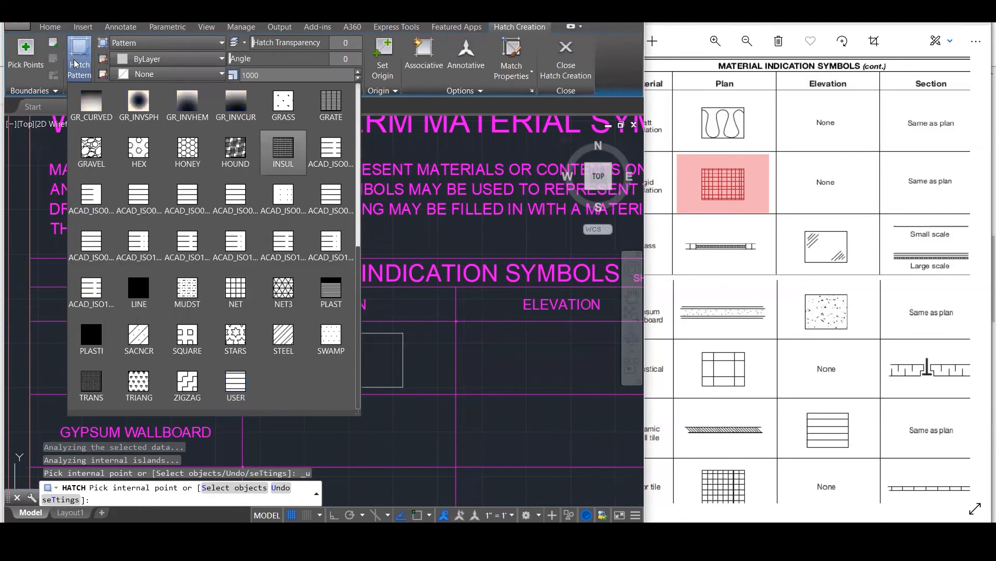
click(276, 157)
click(283, 200)
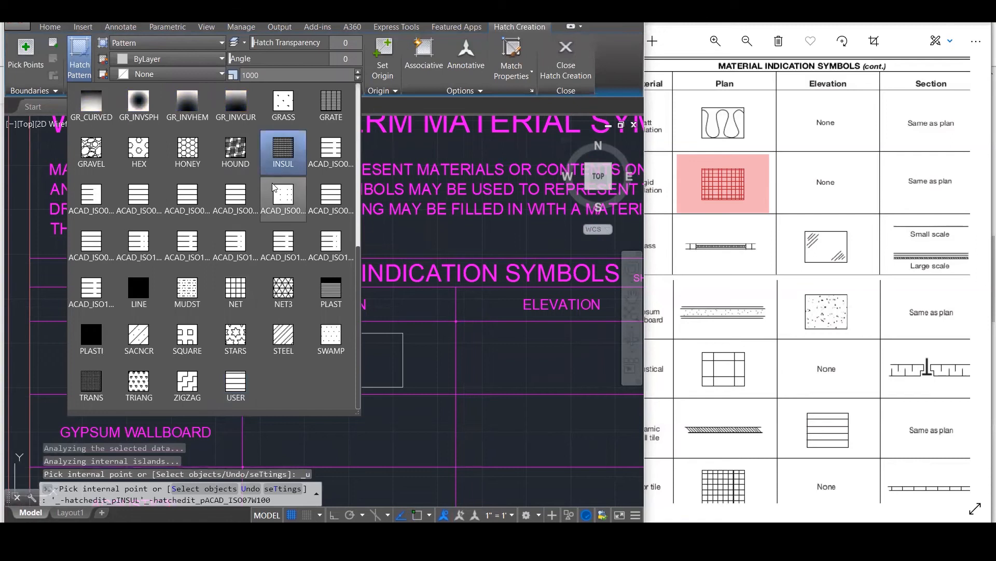
click(280, 296)
scroll(280, 295, up, 2)
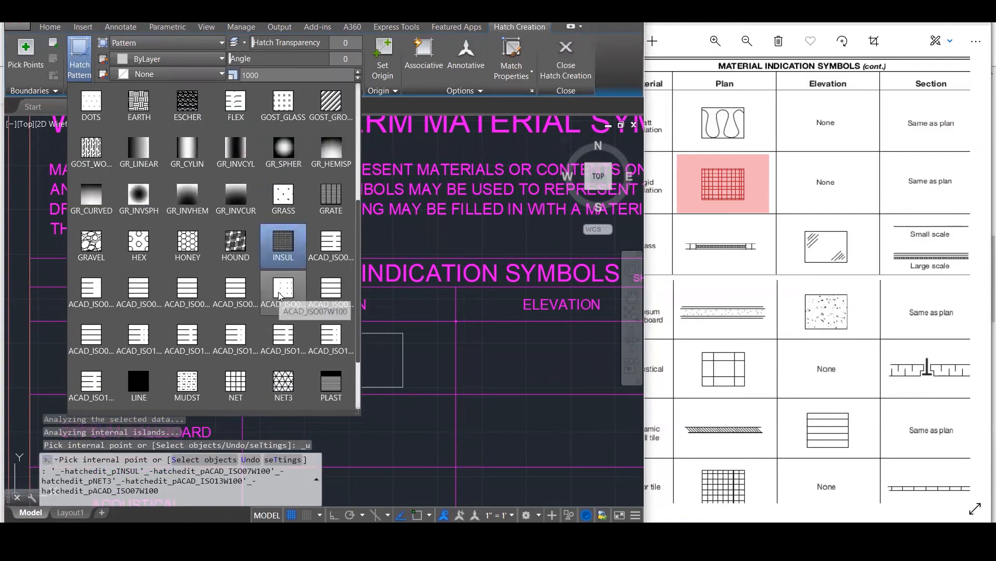
scroll(280, 296, down, 2)
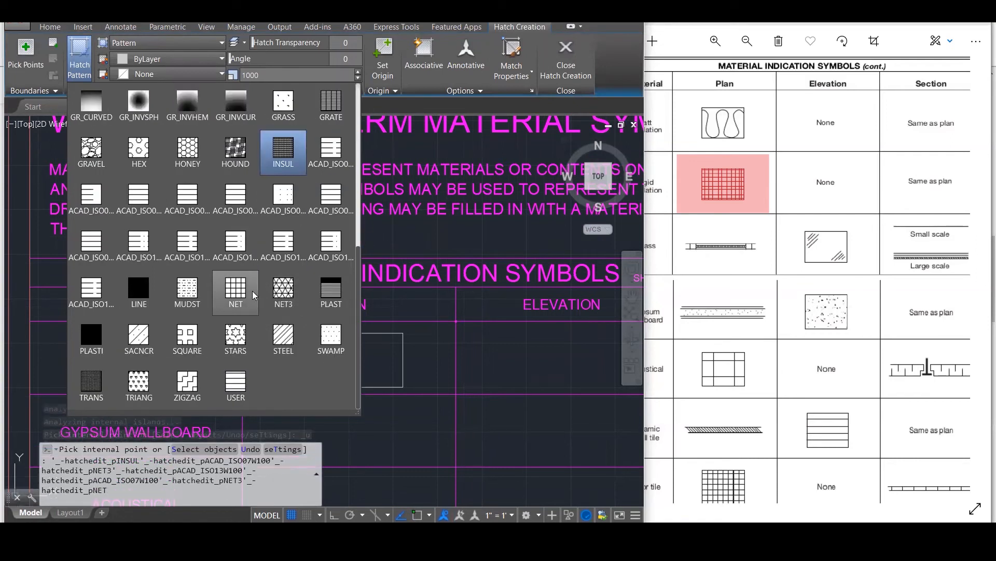
click(253, 292)
click(295, 363)
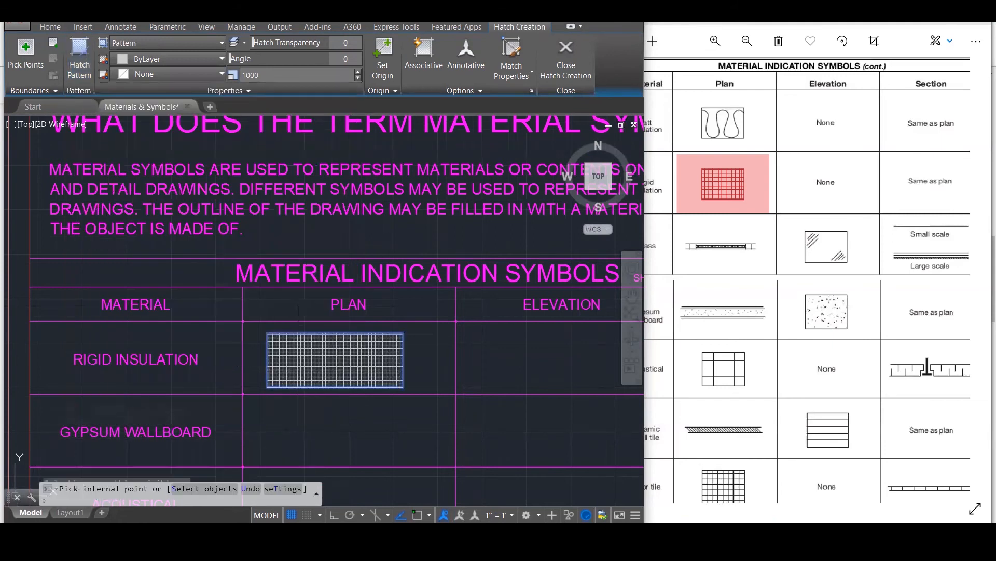
key(Escape)
click(298, 366)
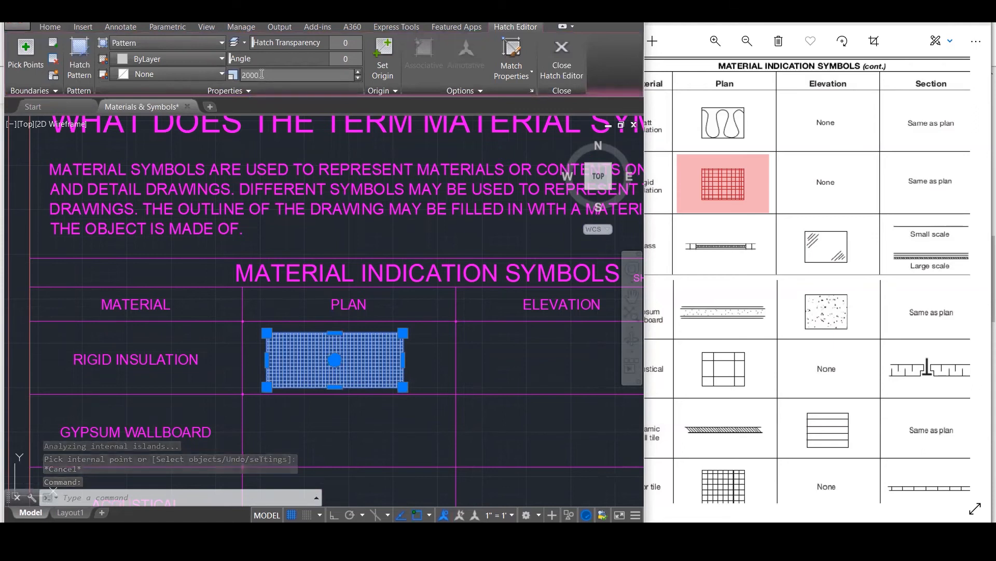
key(Escape)
Copy the NONE and SAME AS PLAN texts from the batt insulation row into the rigid insulation row's elevation and section cells.
scroll(408, 191, down, 4)
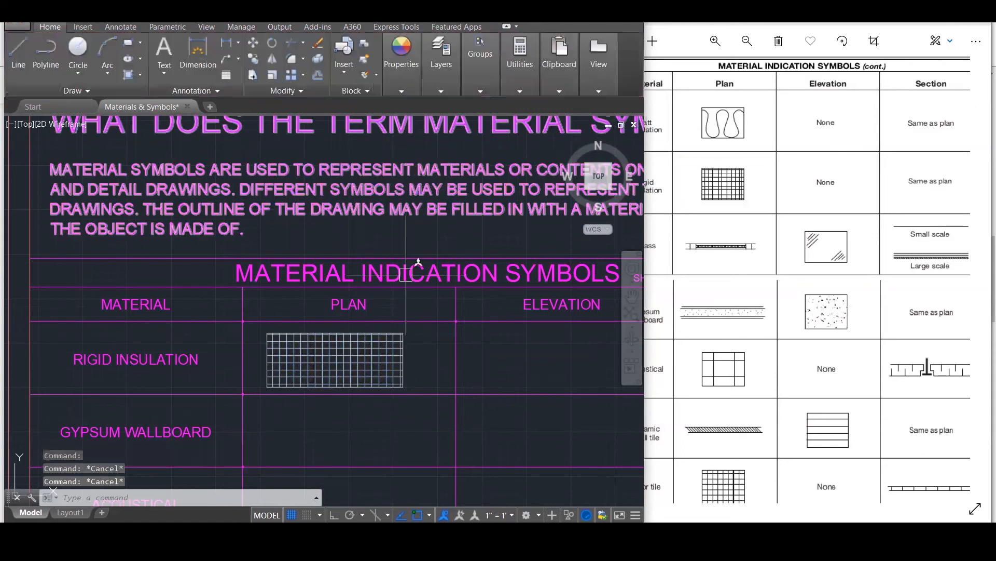
scroll(453, 335, up, 1)
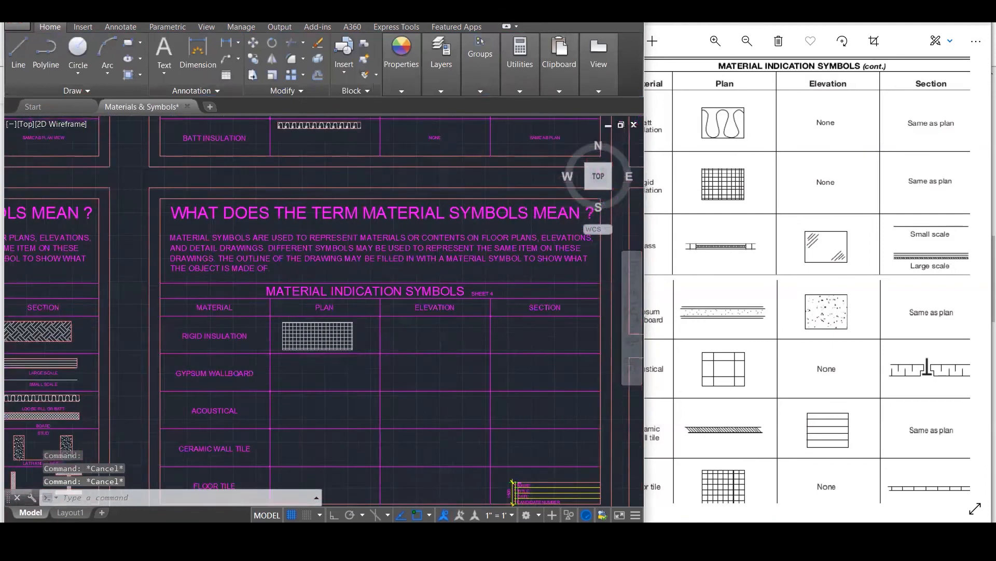
scroll(414, 352, up, 2)
scroll(414, 352, down, 4)
scroll(391, 369, up, 1)
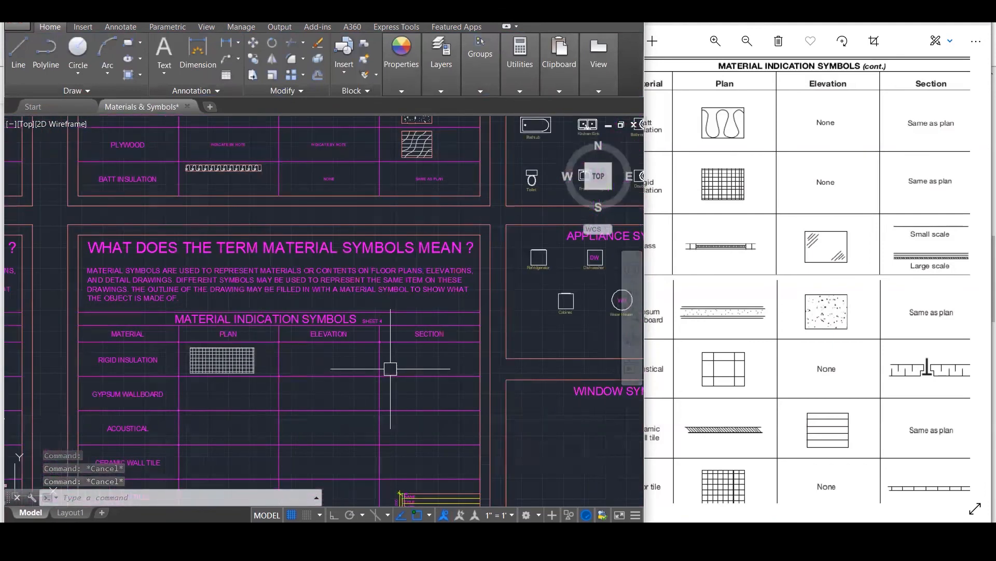
scroll(325, 369, up, 2)
scroll(323, 164, down, 2)
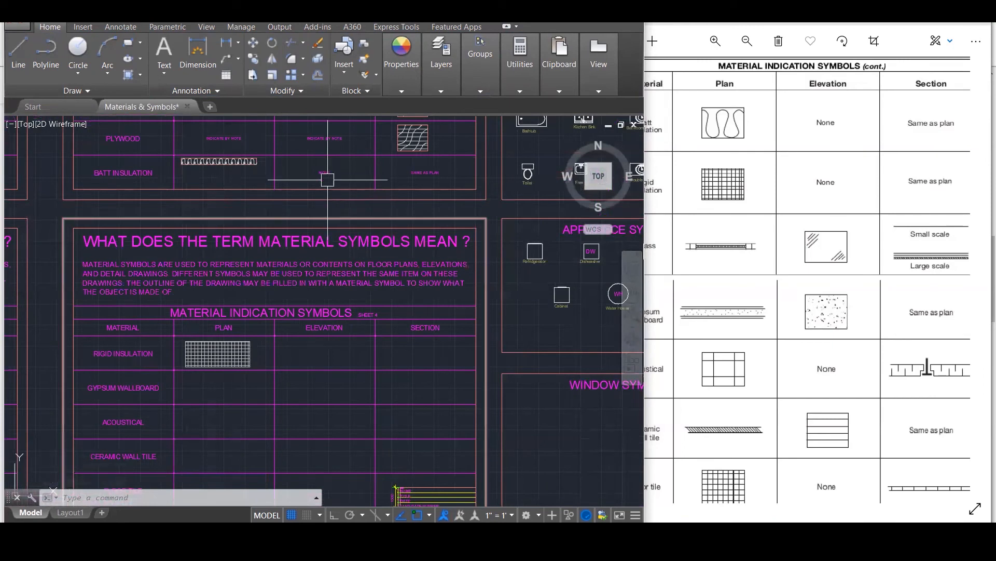
click(323, 164)
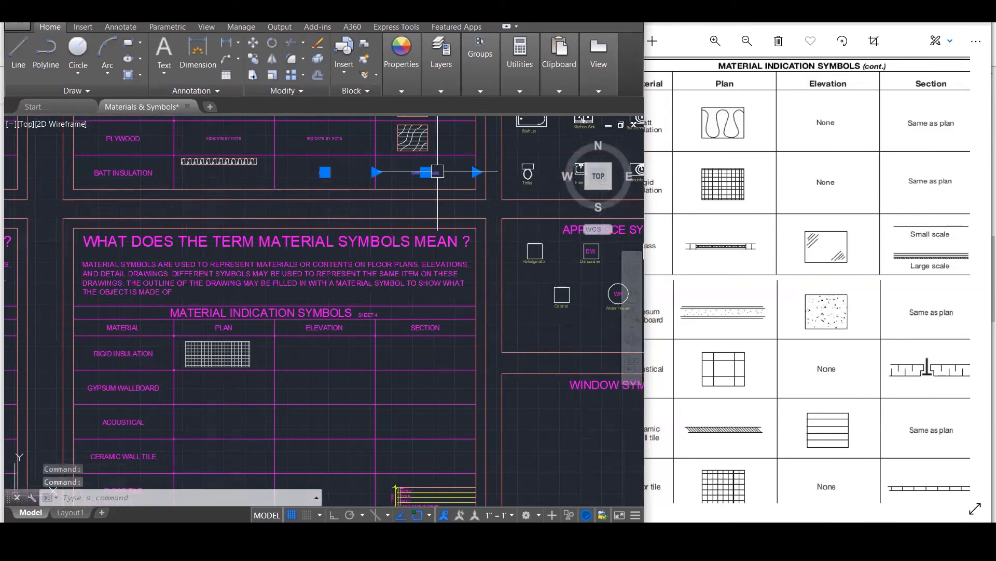
text(co)
key(Return)
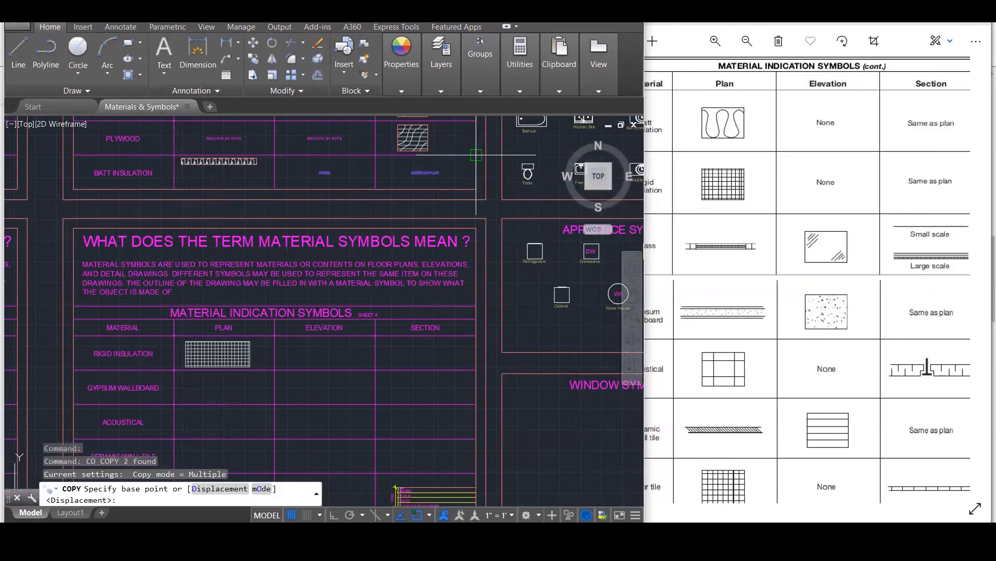
click(476, 155)
click(476, 335)
key(Escape)
Review the gypsum wallboard row of the reference chart and open the gypsum wall photo.
scroll(370, 250, down, 2)
click(788, 232)
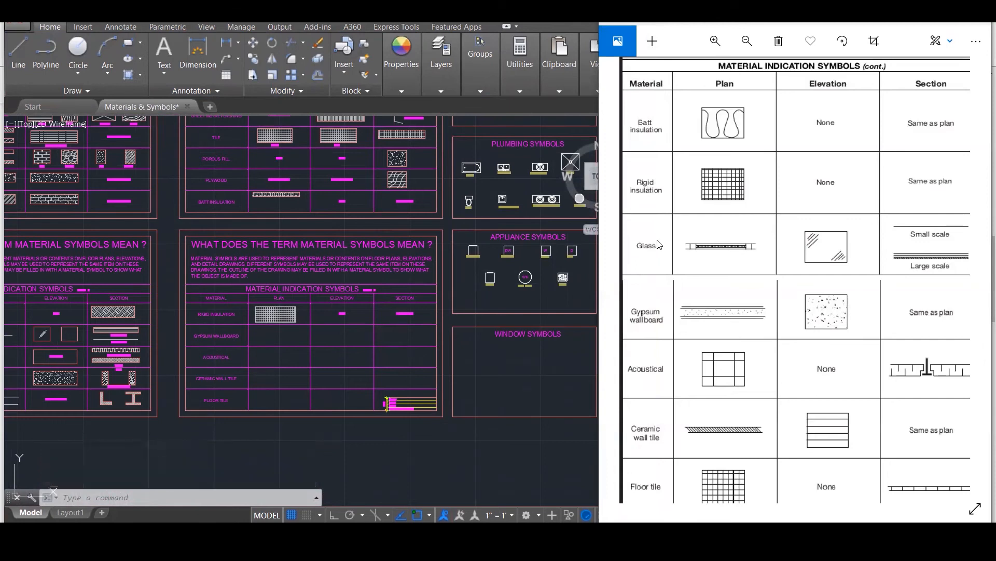
scroll(658, 245, up, 1)
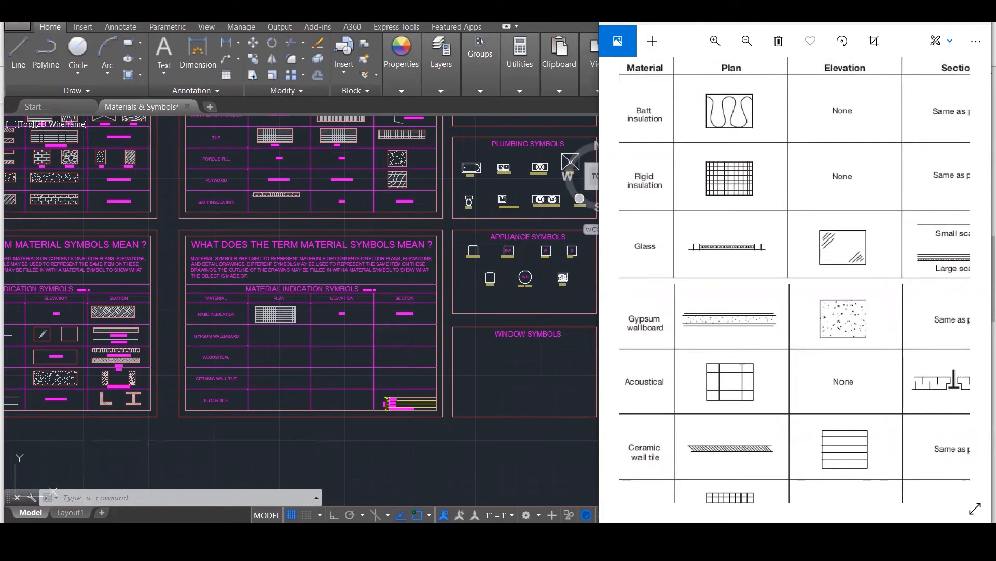
mouse_move(917, 516)
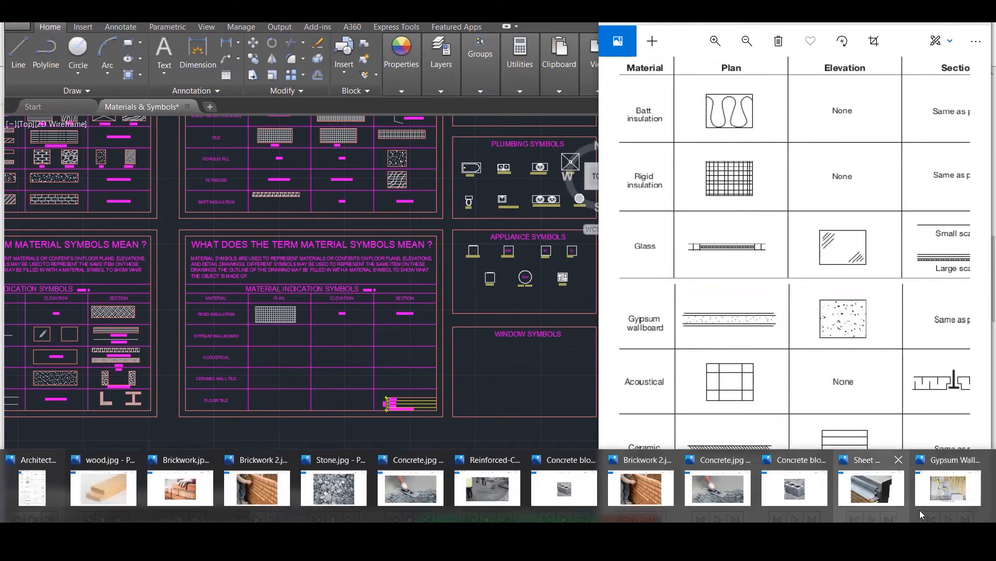
click(950, 490)
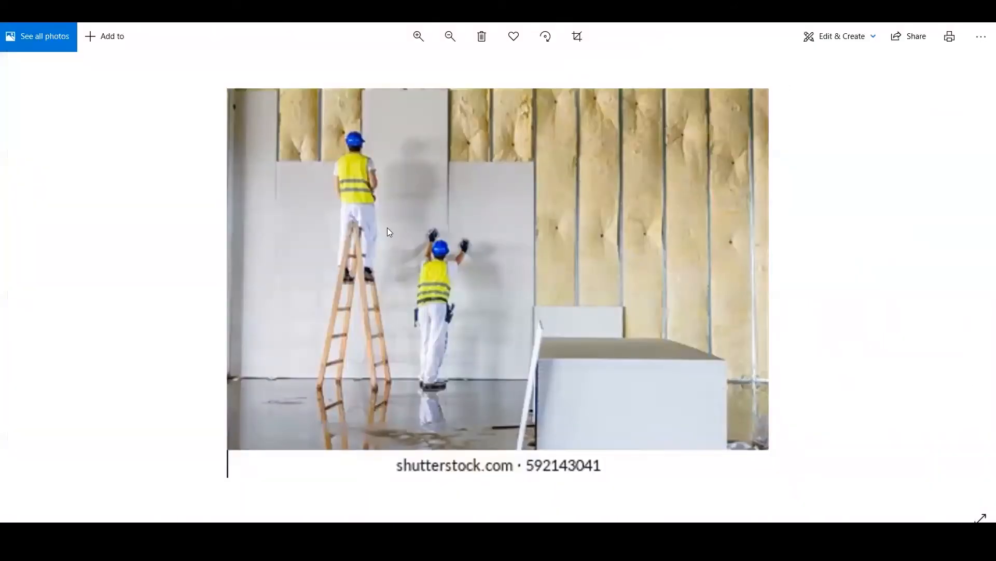
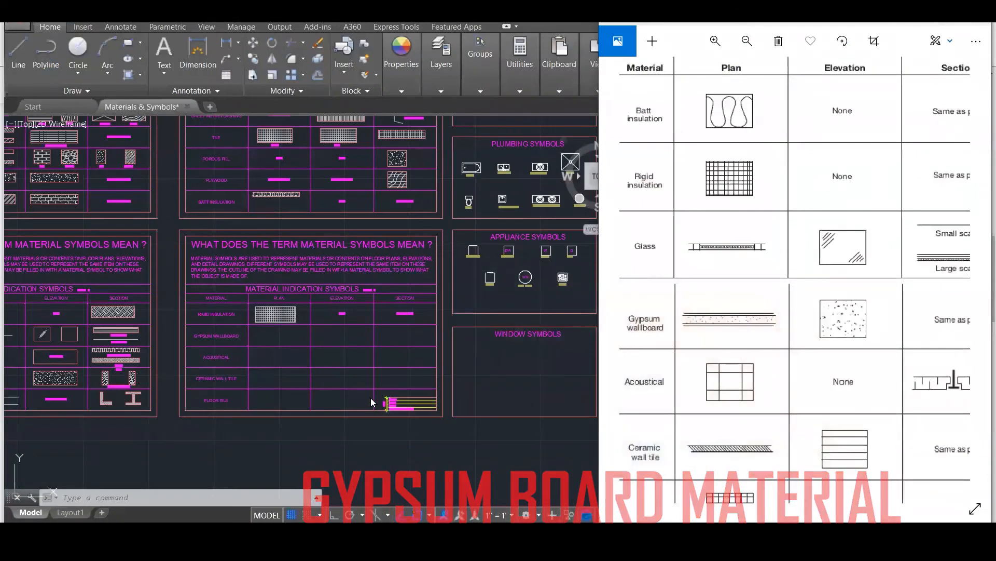
Draw a long, narrow rectangle inside the plan cell of the gypsum wallboard row.
click(248, 334)
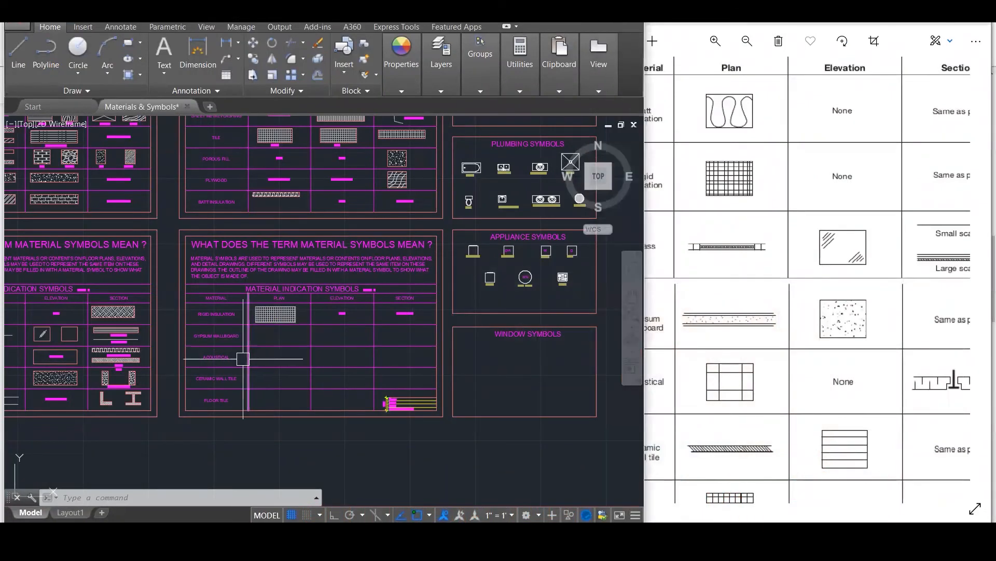
scroll(243, 358, up, 3)
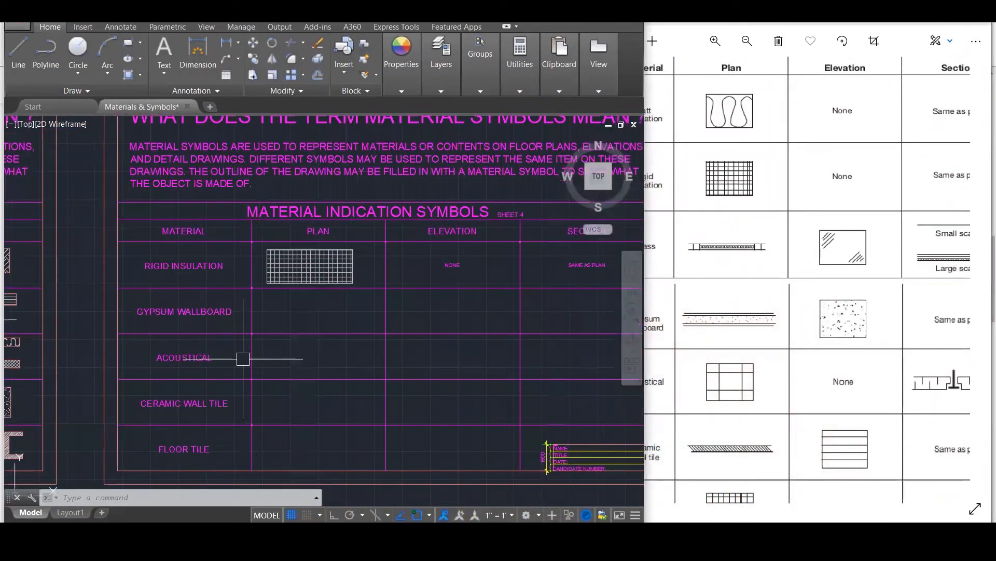
click(723, 313)
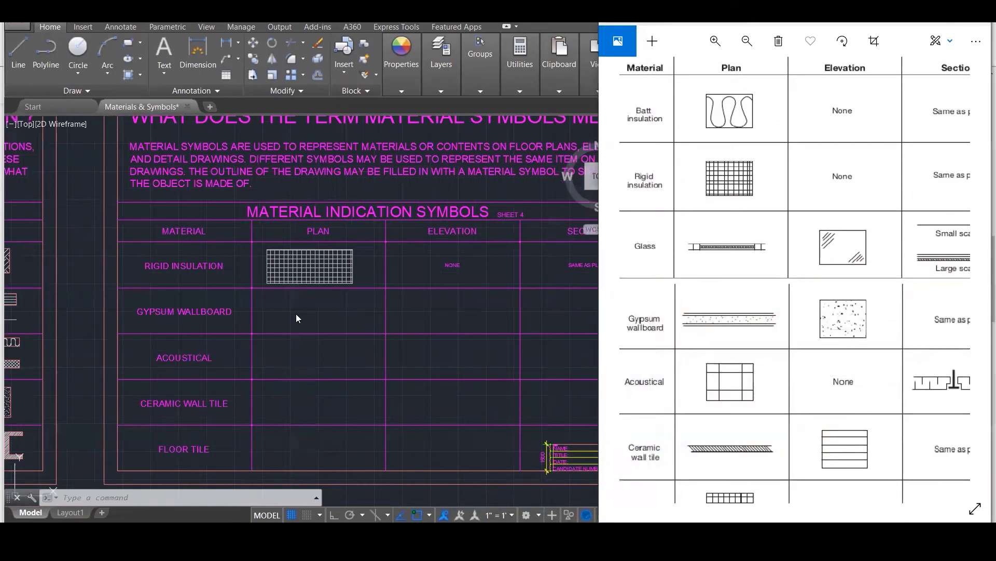
scroll(296, 313, up, 4)
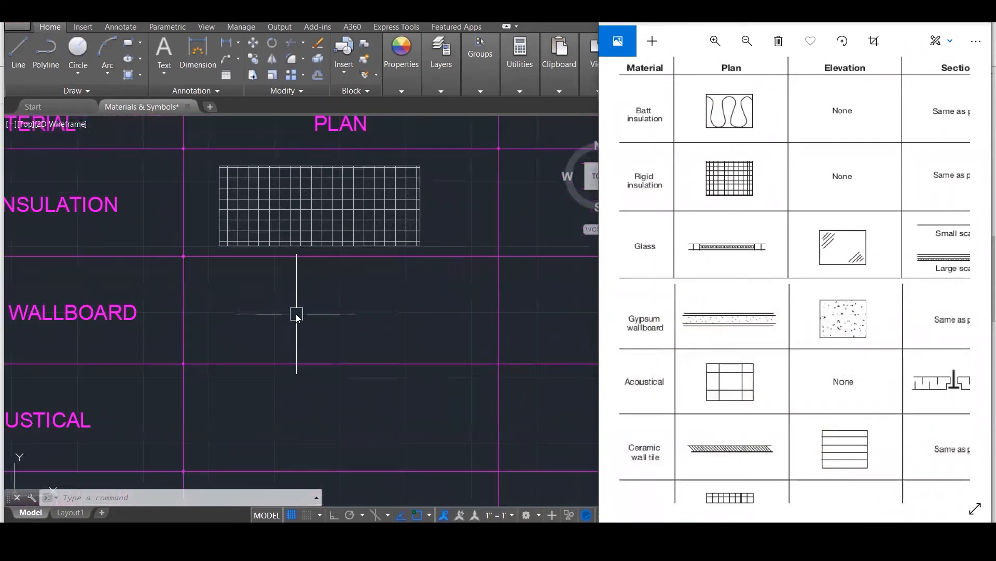
click(260, 316)
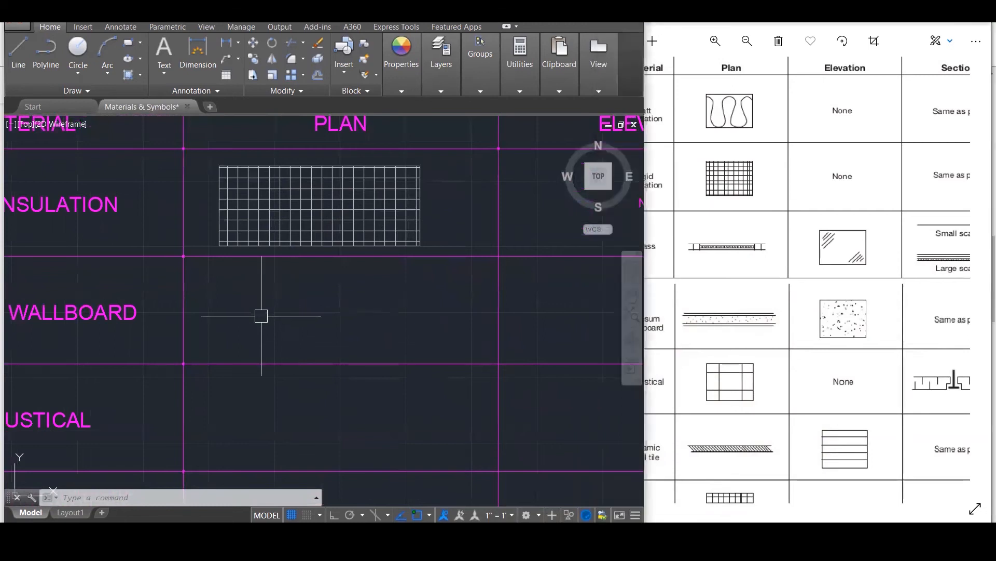
key(Escape)
key(Escape)
text(rec)
key(Return)
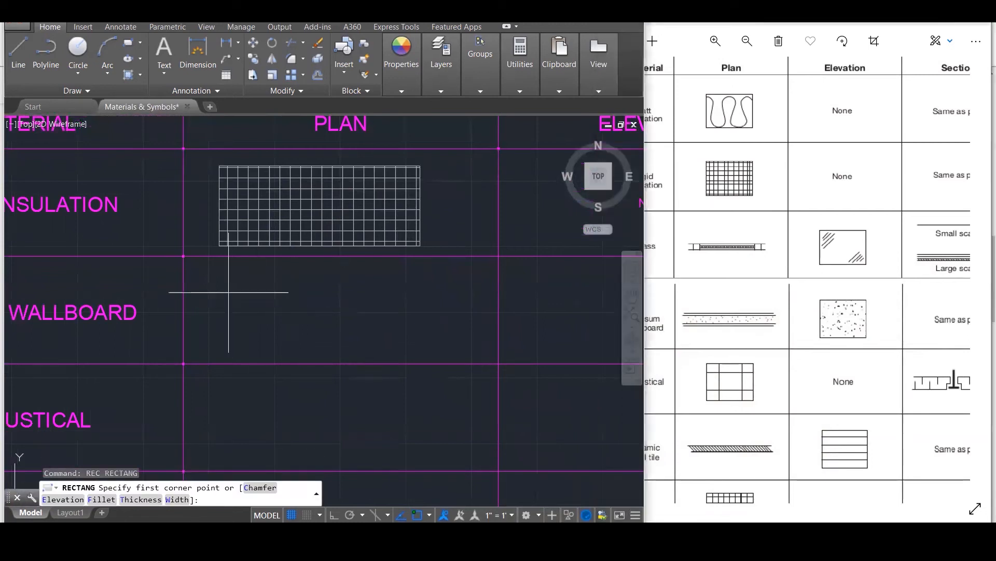
click(223, 292)
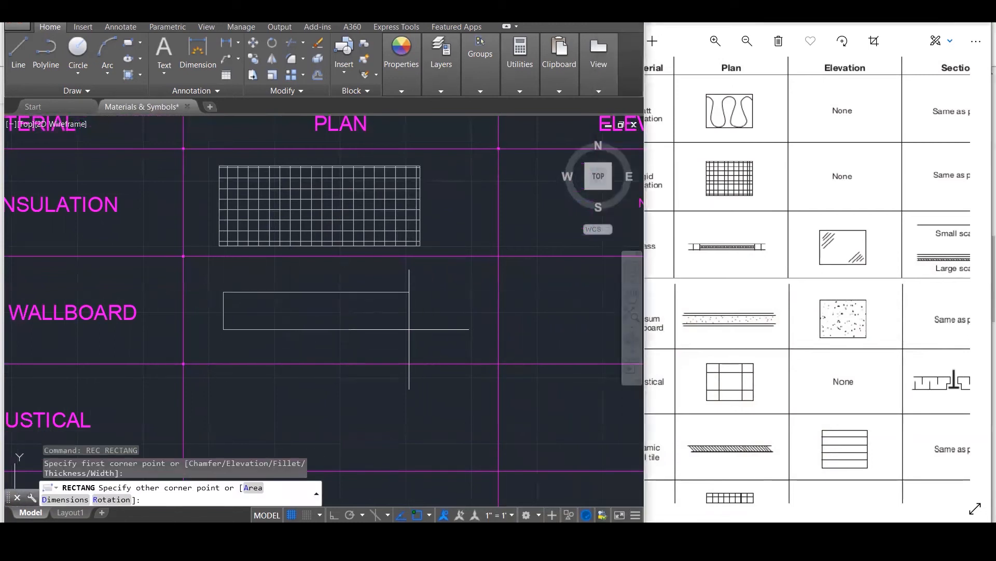
click(418, 337)
key(Escape)
key(Escape)
With Ortho on, draw a horizontal line just below the rectangle's upper edge, extending past both of its ends.
text(l)
key(Return)
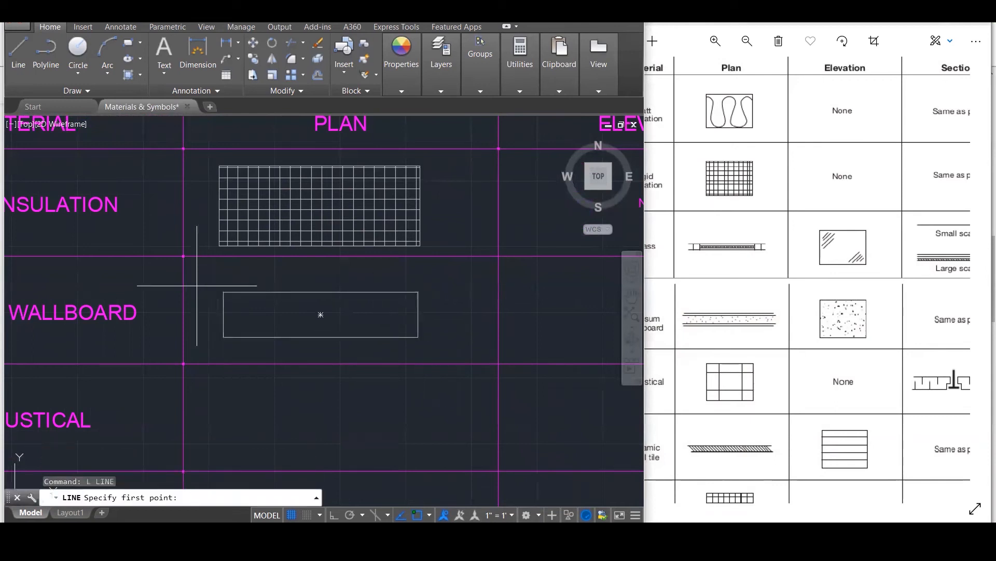
click(207, 298)
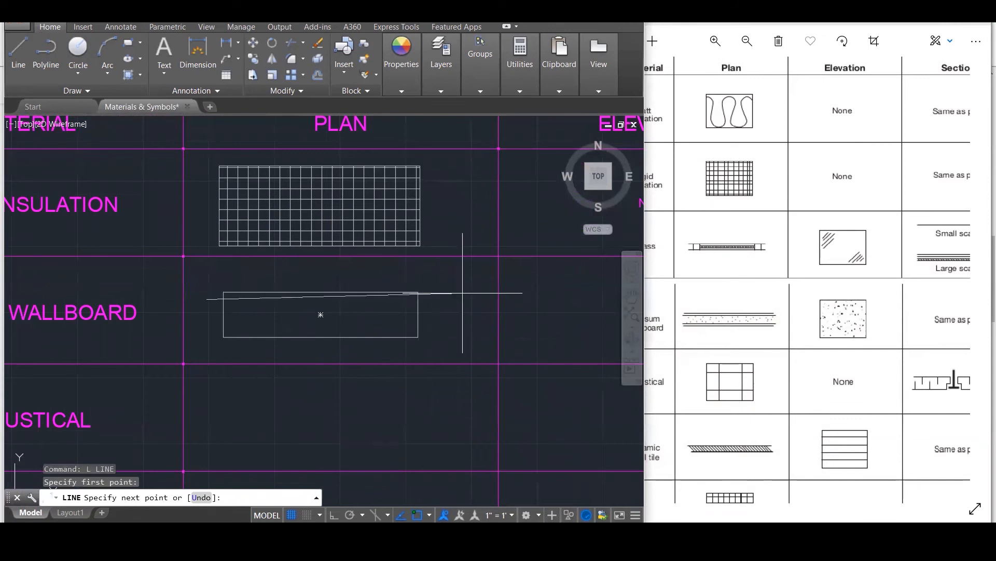
key(F8)
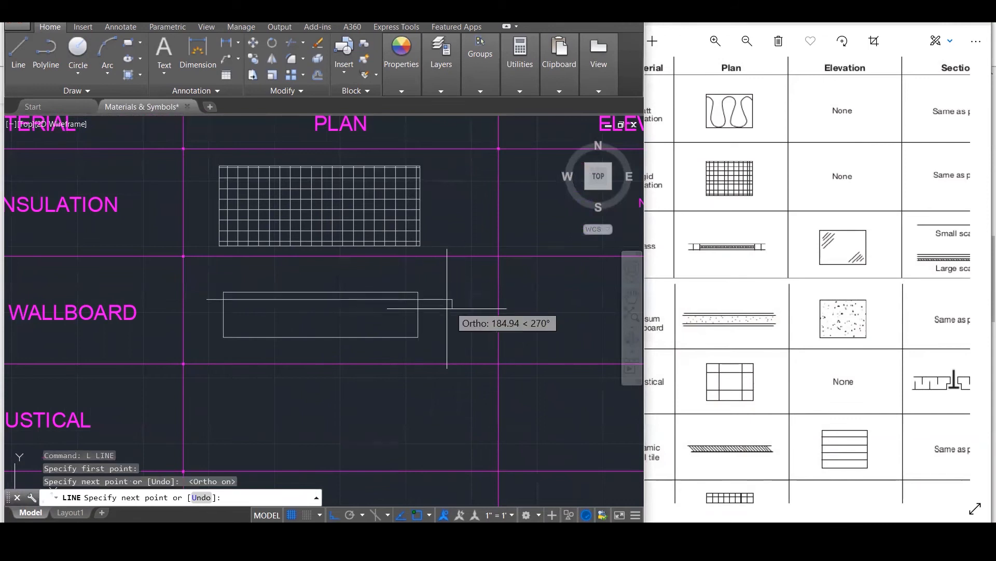
click(452, 299)
key(Escape)
key(Escape)
Mirror the horizontal line about the rectangle's horizontal centre axis, keeping the source line.
text(MI)
key(Return)
click(420, 299)
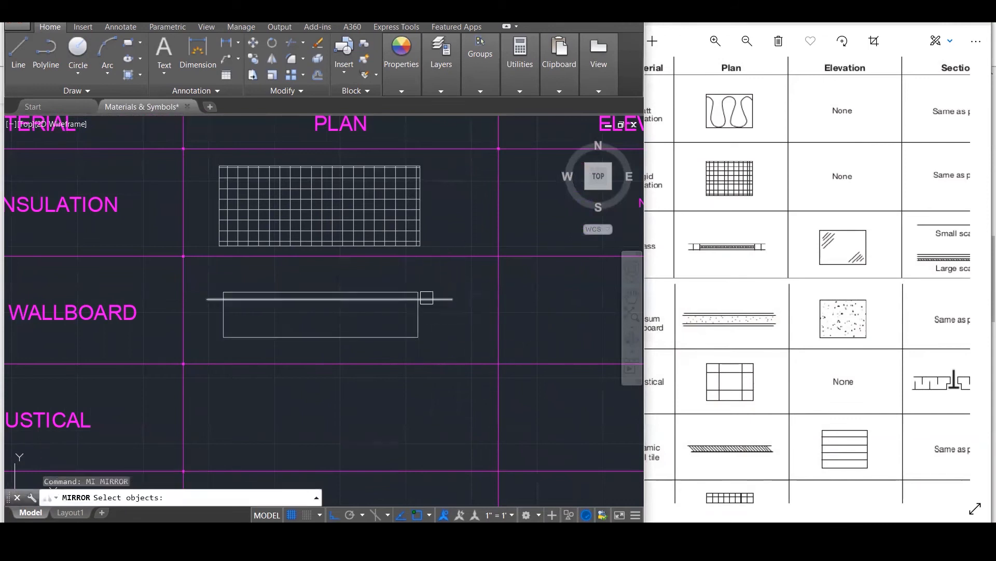
key(Return)
click(320, 315)
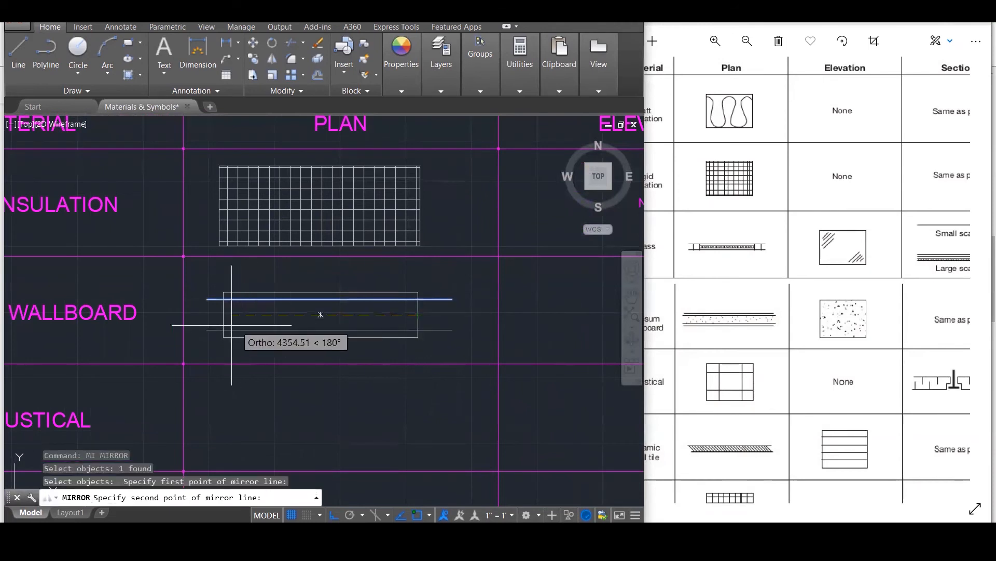
click(207, 324)
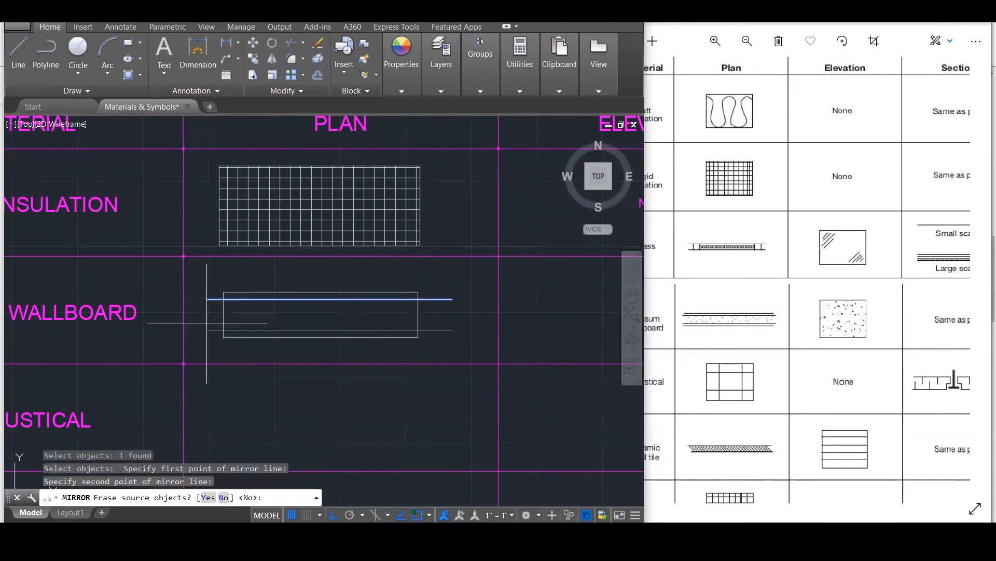
text(N)
key(Return)
right_click(206, 323)
key(Escape)
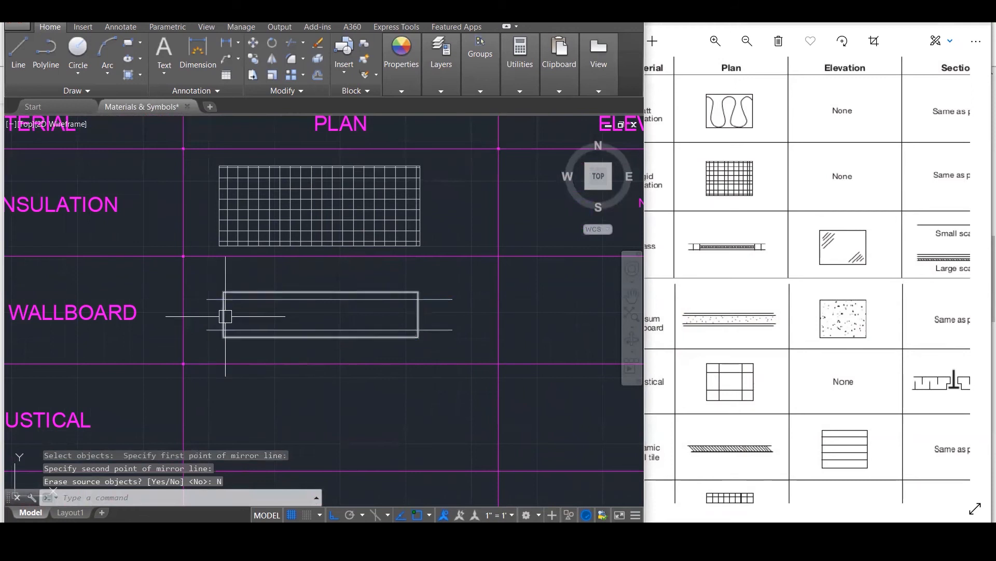
Hatch the area between the two horizontal lines inside the gypsum wallboard rectangle with the AR-SAND pattern.
key(Escape)
key(Escape)
text(H)
key(Return)
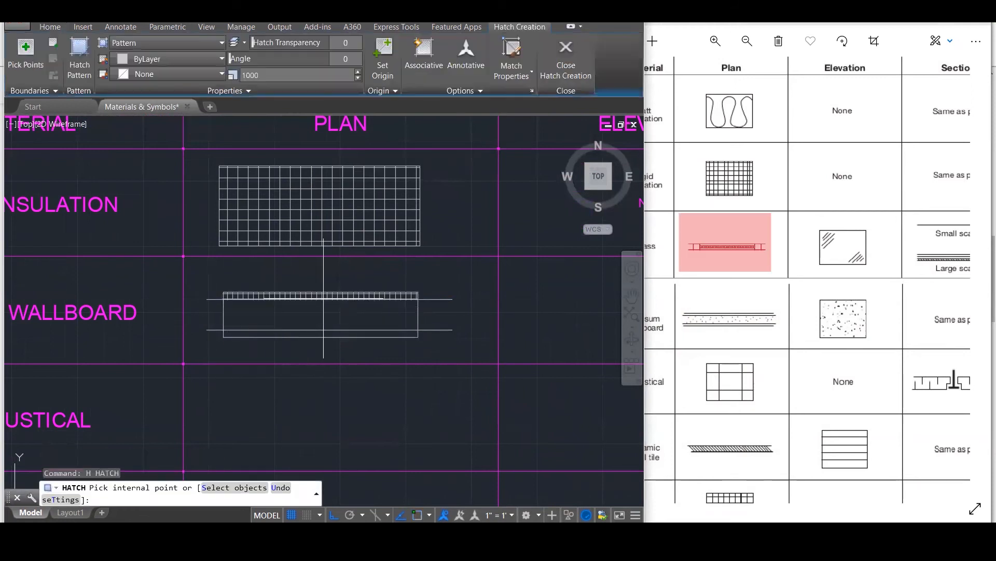
click(318, 307)
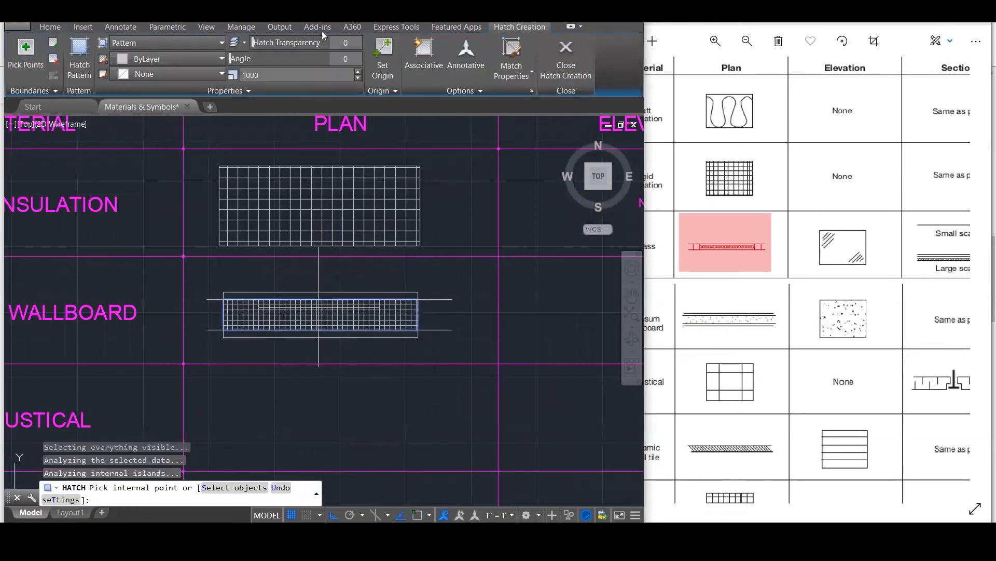
click(80, 57)
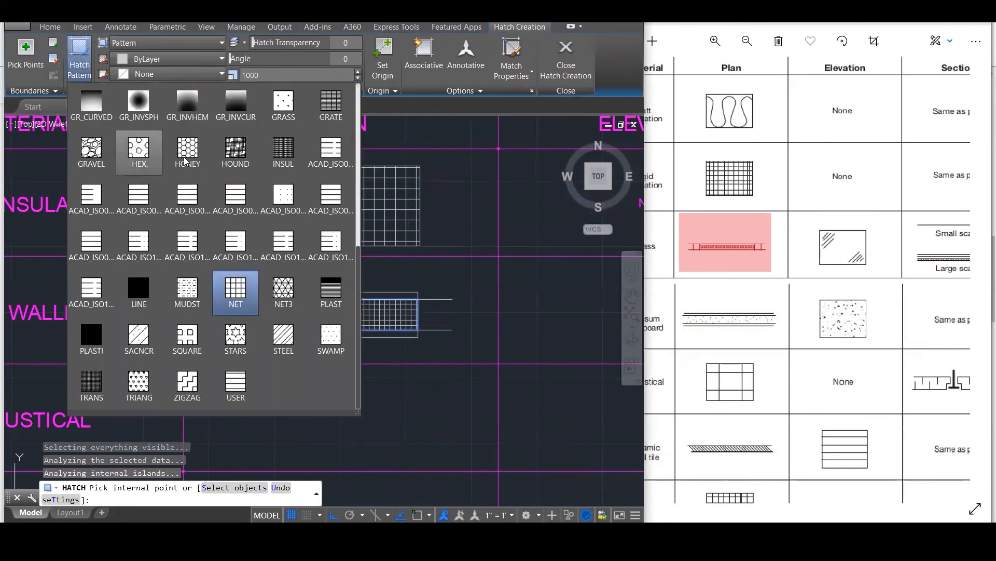
scroll(284, 236, up, 7)
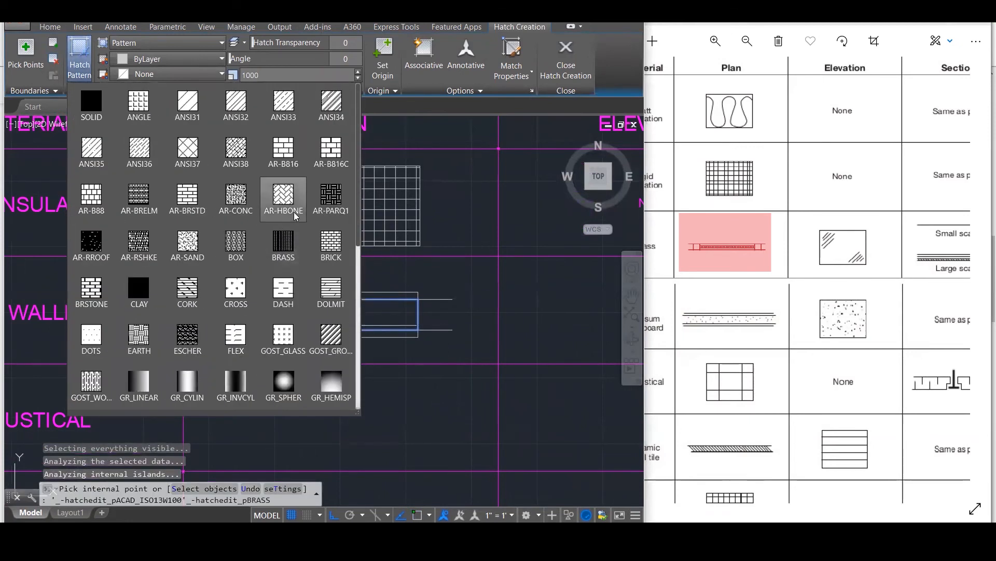
click(193, 253)
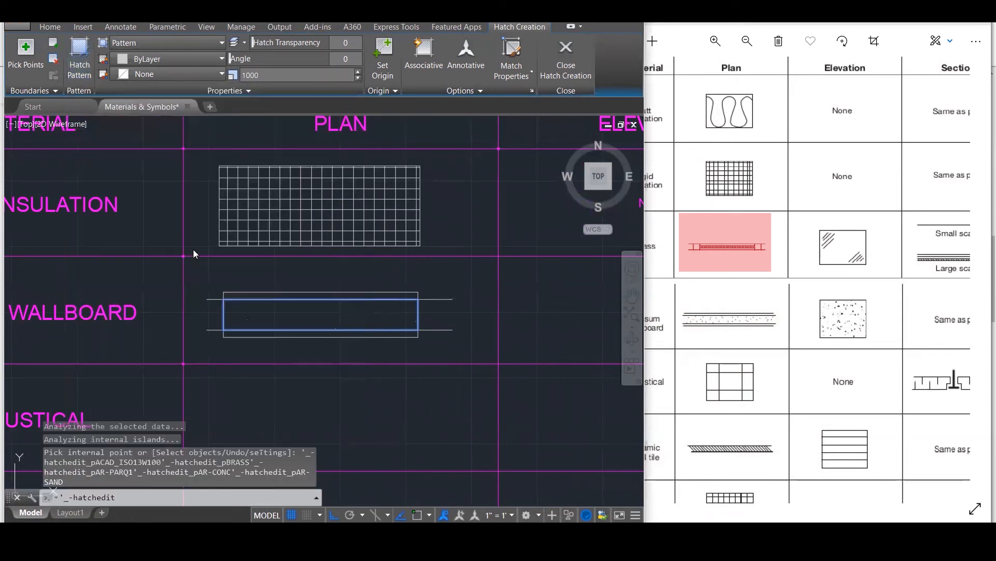
Set the scale of the gypsum wallboard hatch to 200 and finish the hatch.
click(289, 75)
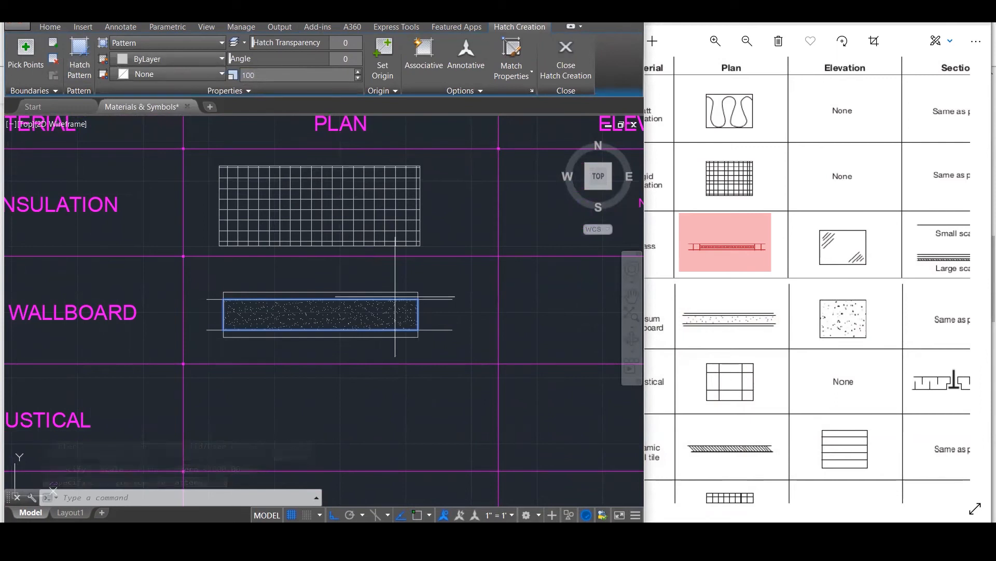
scroll(420, 314, down, 3)
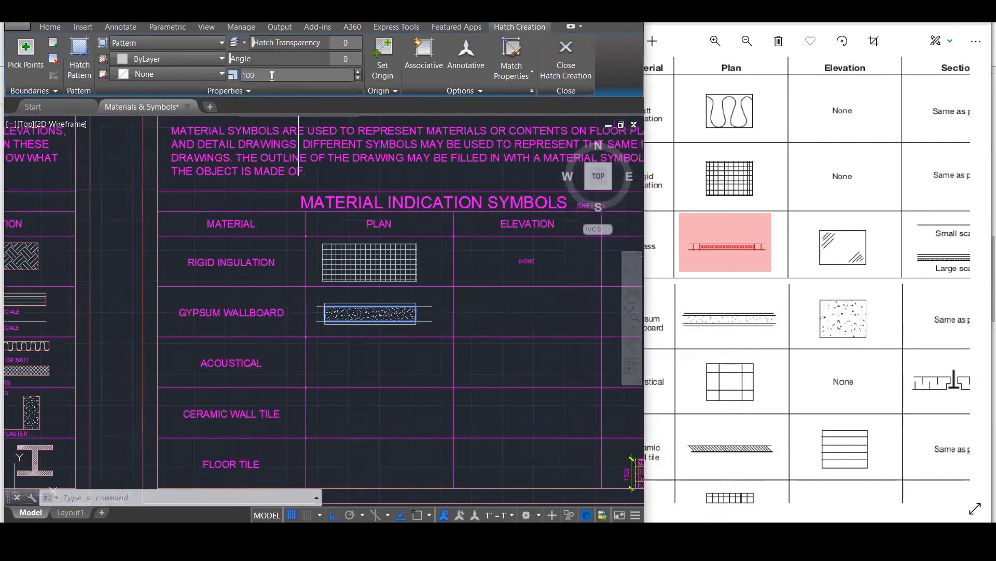
text(200)
key(Return)
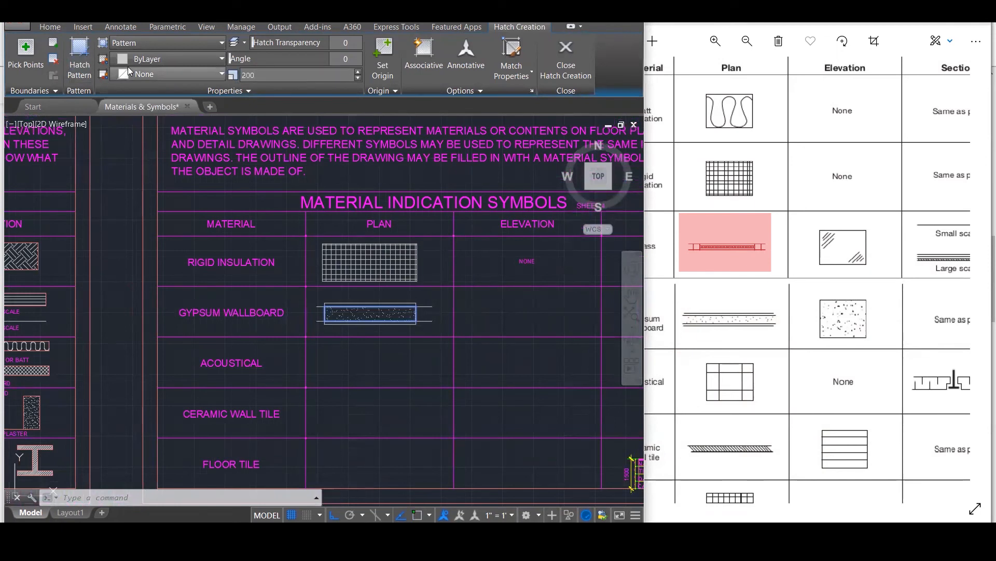
key(Escape)
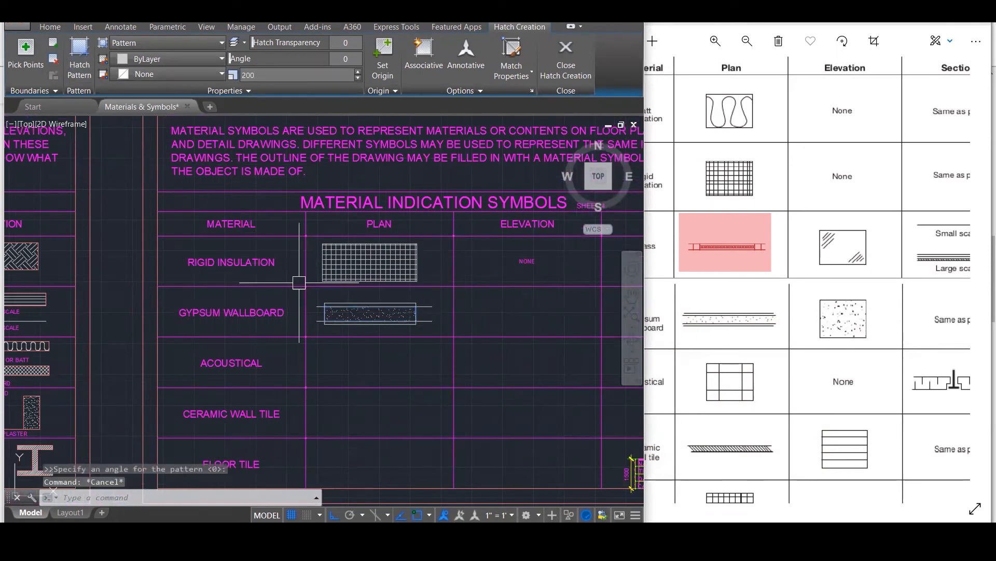
key(Escape)
Trim the ends of both horizontal lines that extend beyond the gypsum wallboard rectangle.
scroll(417, 305, up, 3)
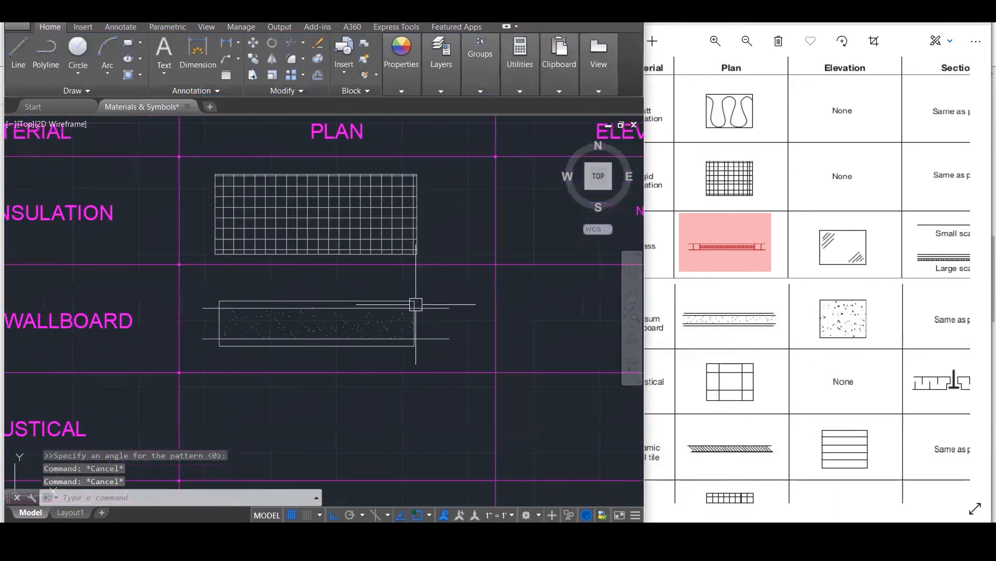
text(r)
key(Return)
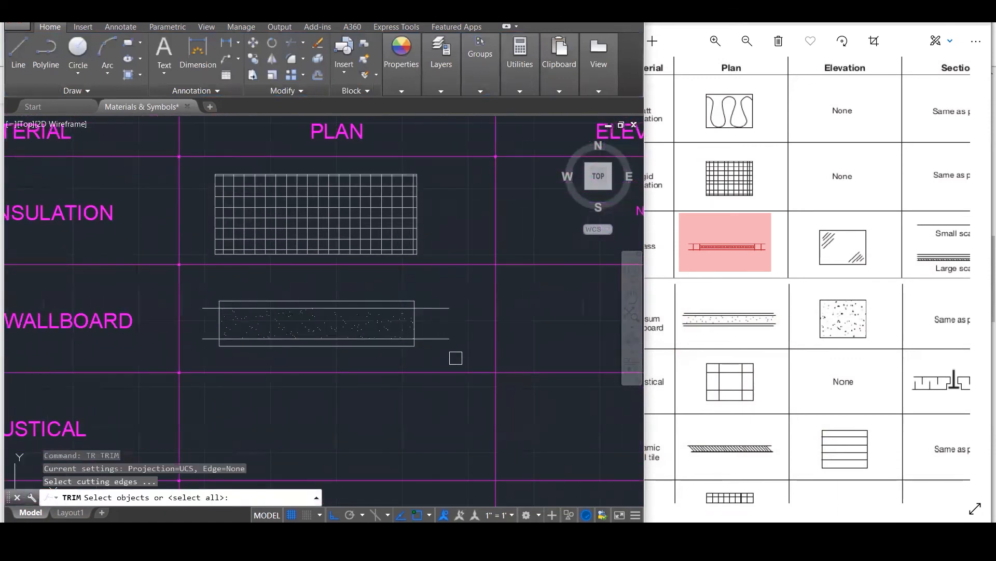
click(456, 356)
click(208, 292)
key(Return)
click(209, 292)
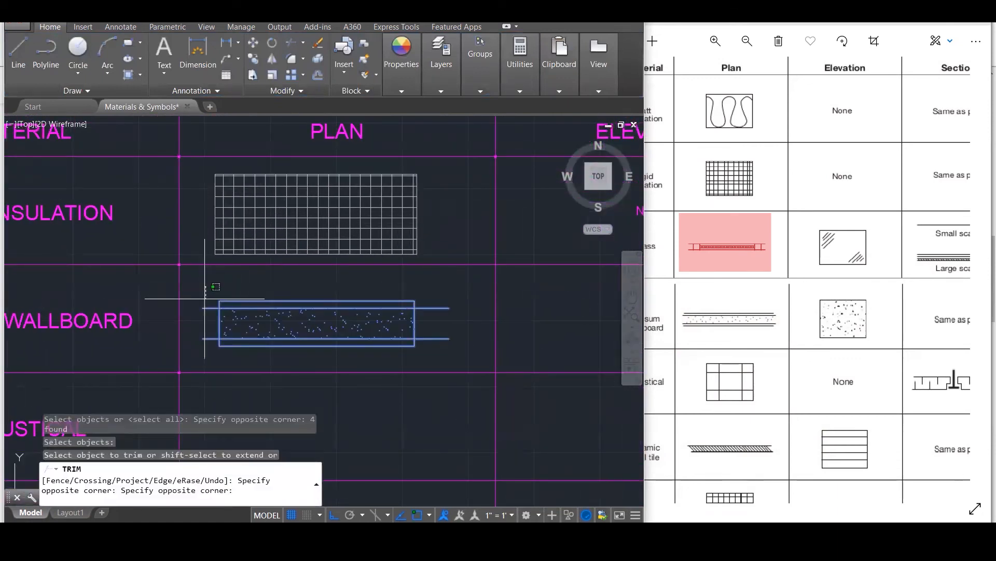
click(211, 356)
click(452, 298)
click(427, 348)
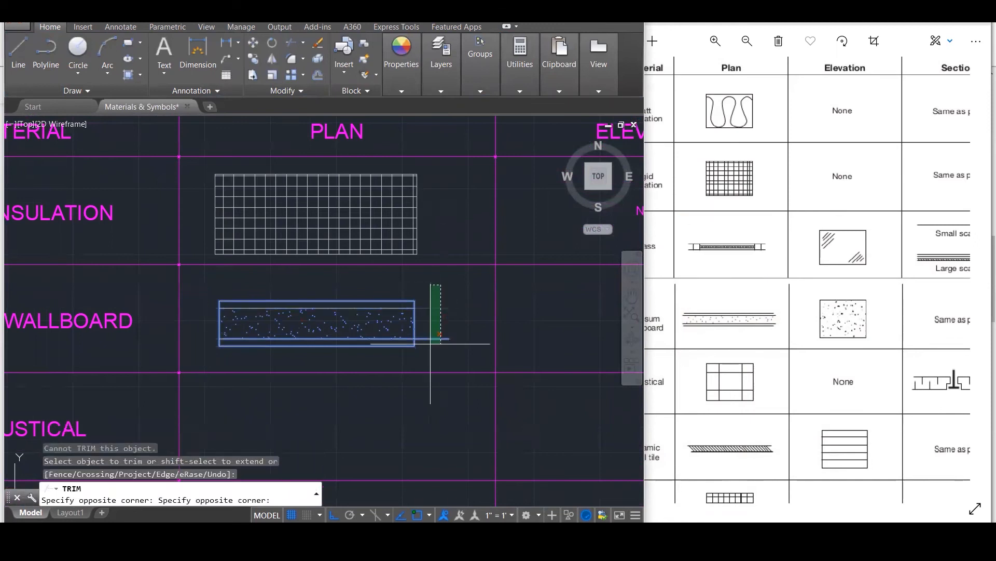
key(Escape)
Regenerate the drawing to refresh the display of the symbols table.
scroll(425, 342, down, 3)
scroll(424, 341, down, 1)
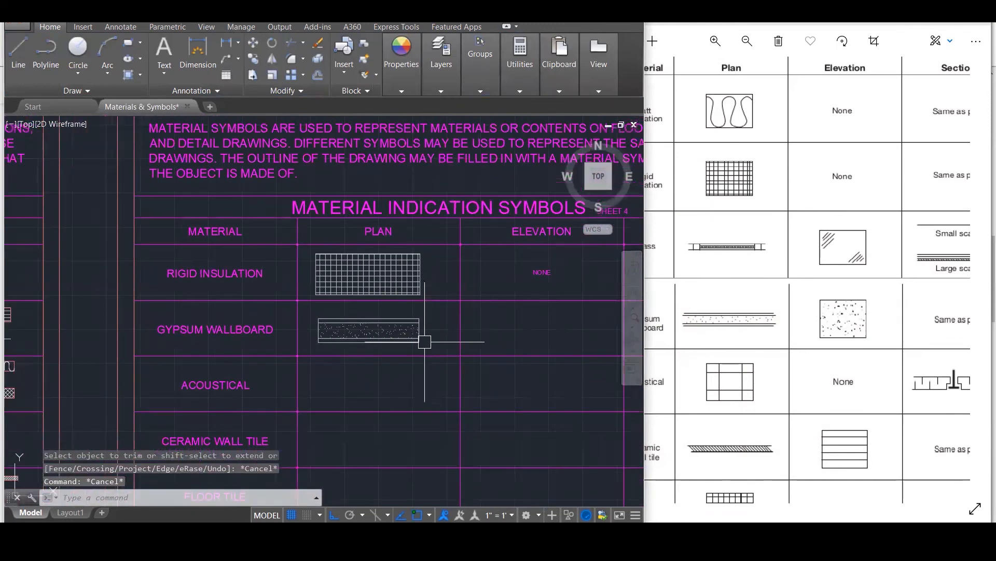
scroll(194, 349, down, 1)
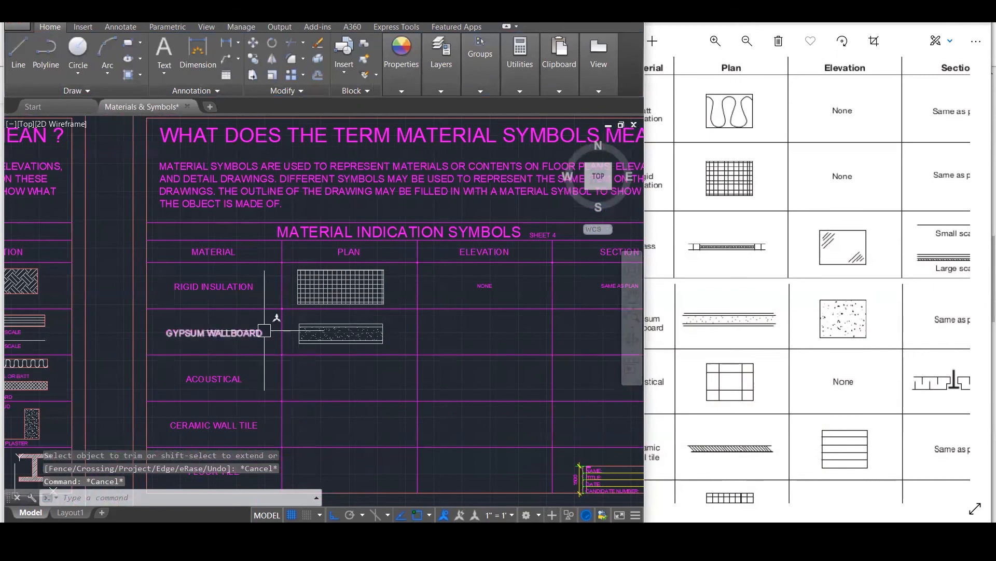
scroll(613, 320, up, 2)
text(re)
key(Return)
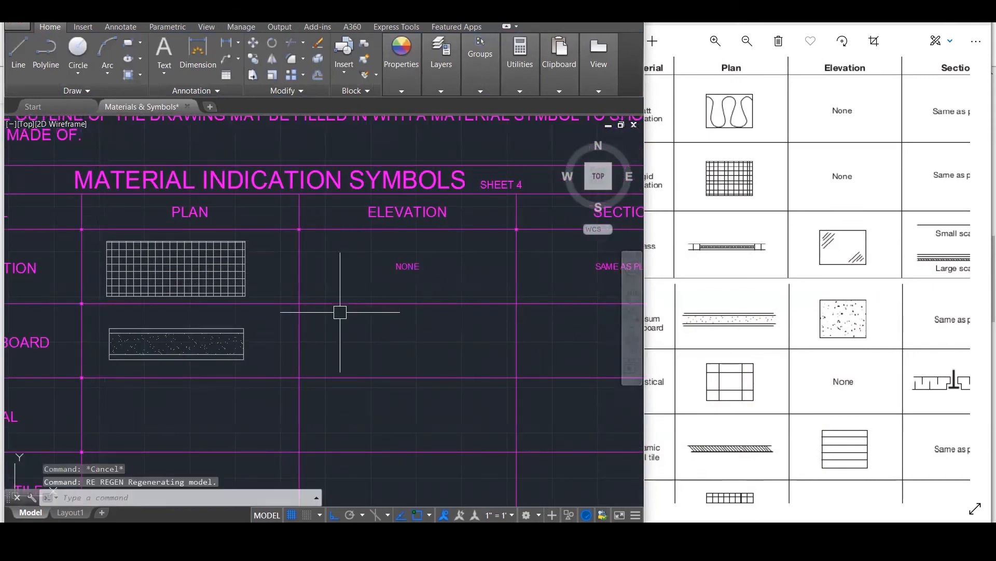
key(Escape)
key(Escape)
text(rec)
key(Return)
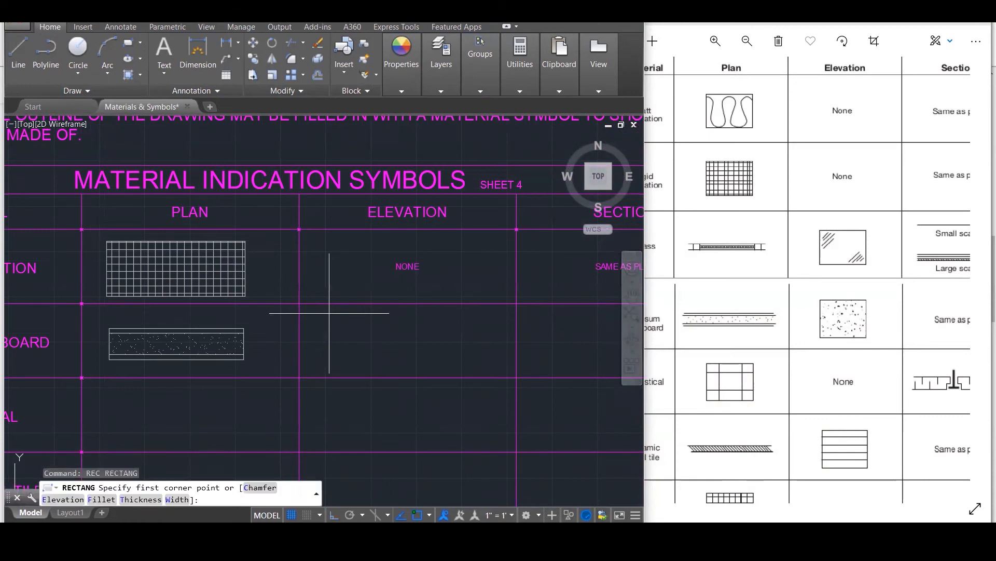
scroll(329, 313, down, 6)
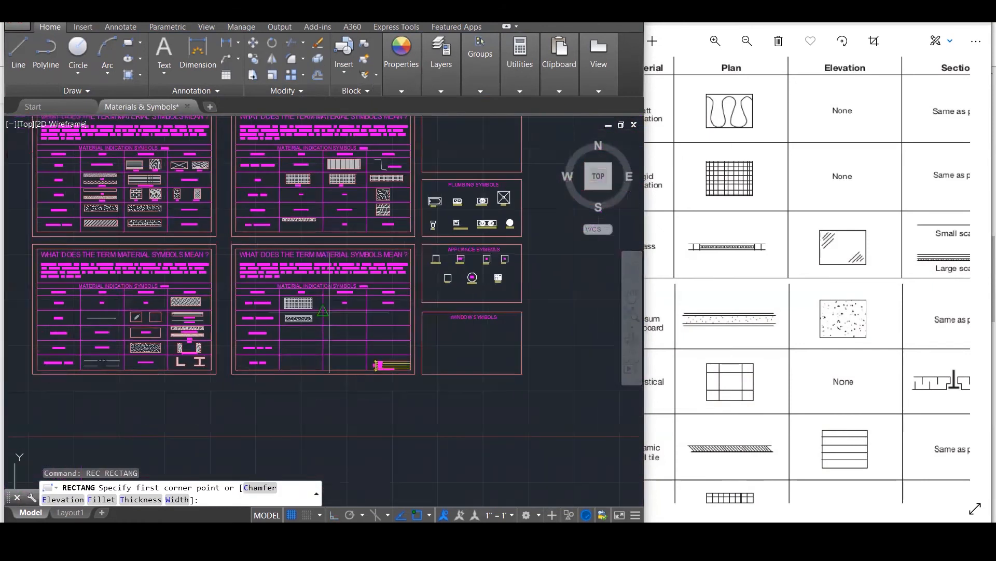
scroll(329, 313, up, 2)
scroll(330, 313, down, 2)
key(Escape)
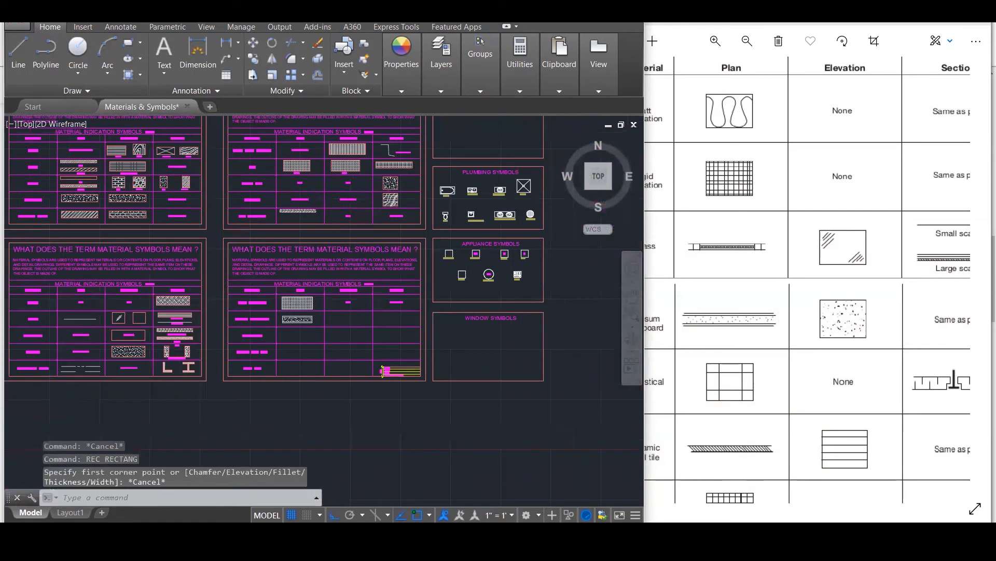
Copy the square outline of the porous fill section symbol into the elevation cell of the gypsum wallboard row.
scroll(401, 177, up, 3)
click(400, 178)
scroll(377, 181, up, 5)
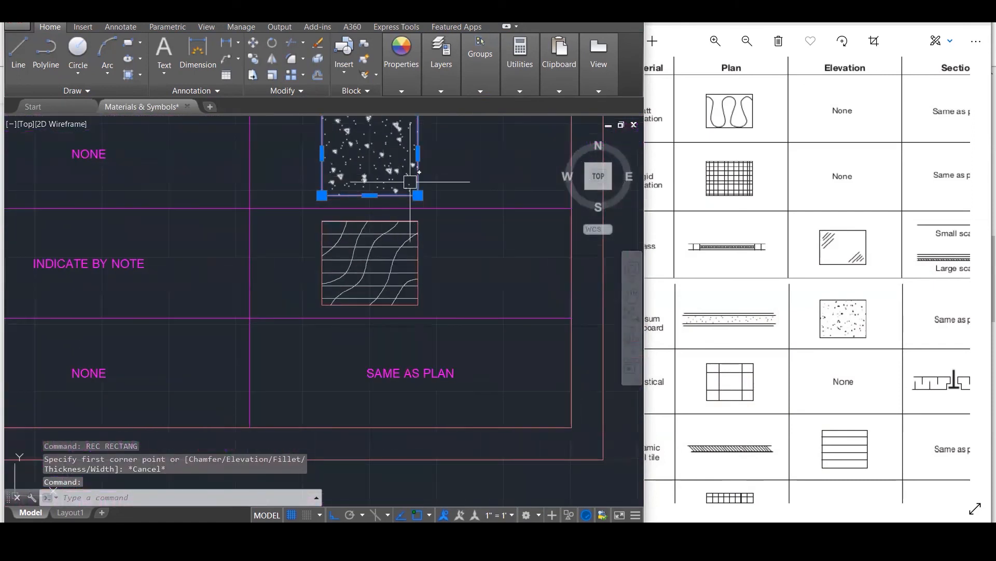
text(co)
key(Return)
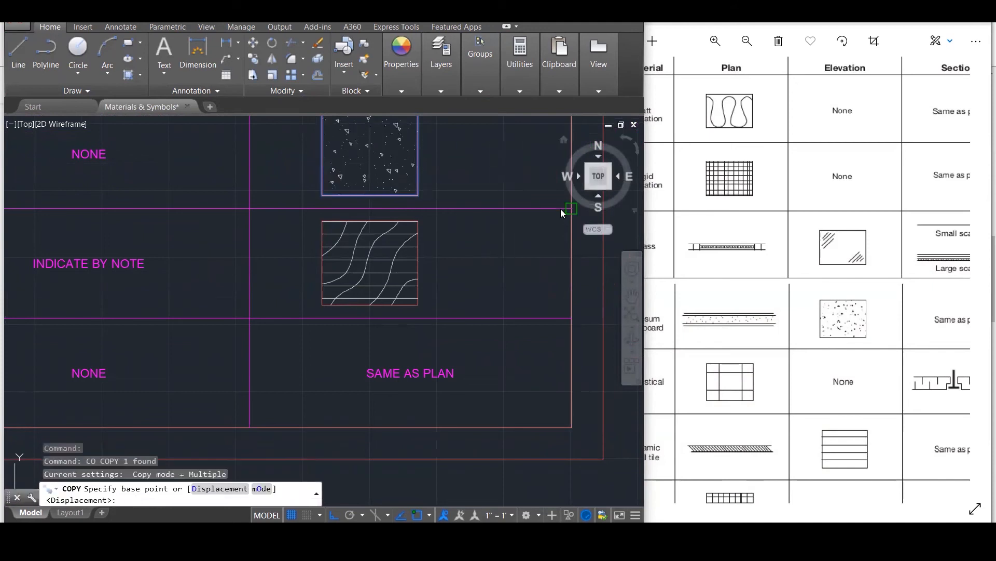
scroll(402, 203, down, 3)
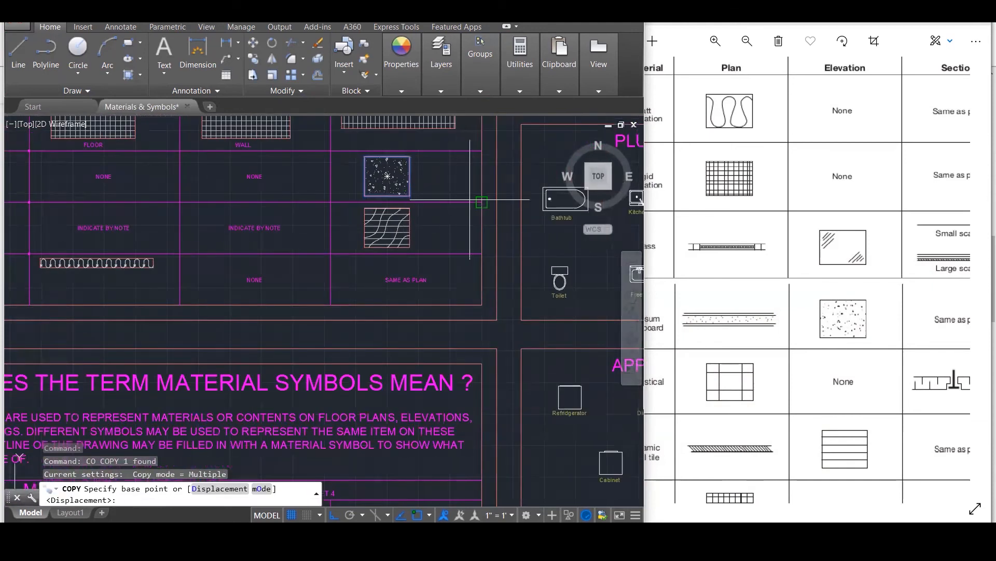
click(483, 201)
scroll(471, 160, down, 2)
scroll(464, 172, down, 1)
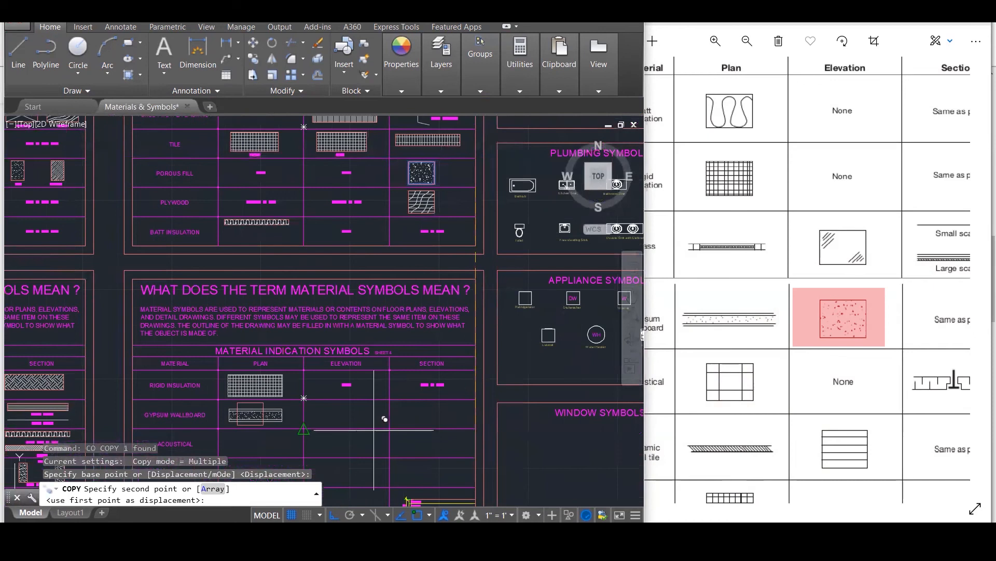
click(304, 429)
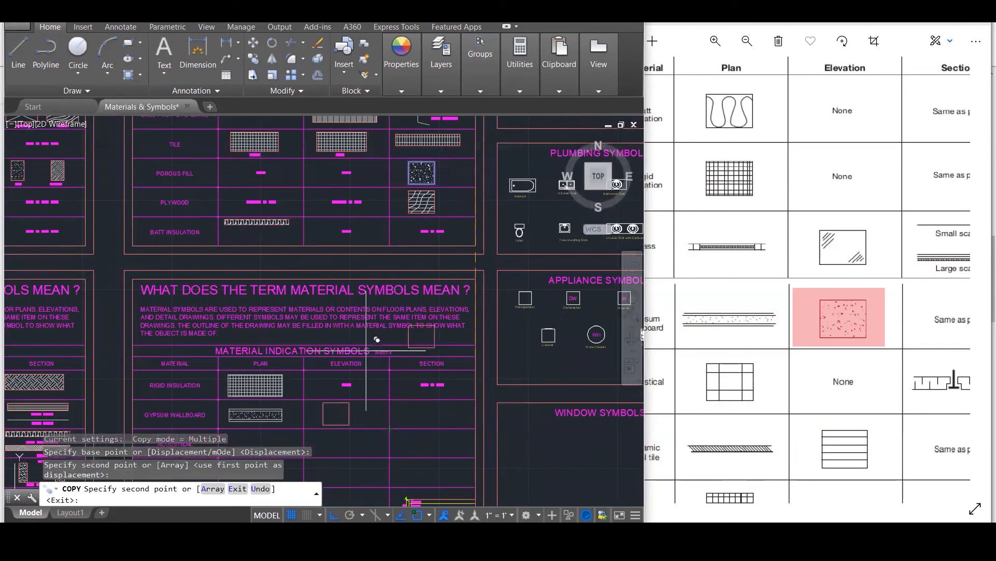
key(Escape)
key(Escape)
Hatch the square in the gypsum wallboard elevation cell with the AR-SAND pattern at scale 200.
scroll(336, 444, up, 4)
scroll(336, 445, up, 1)
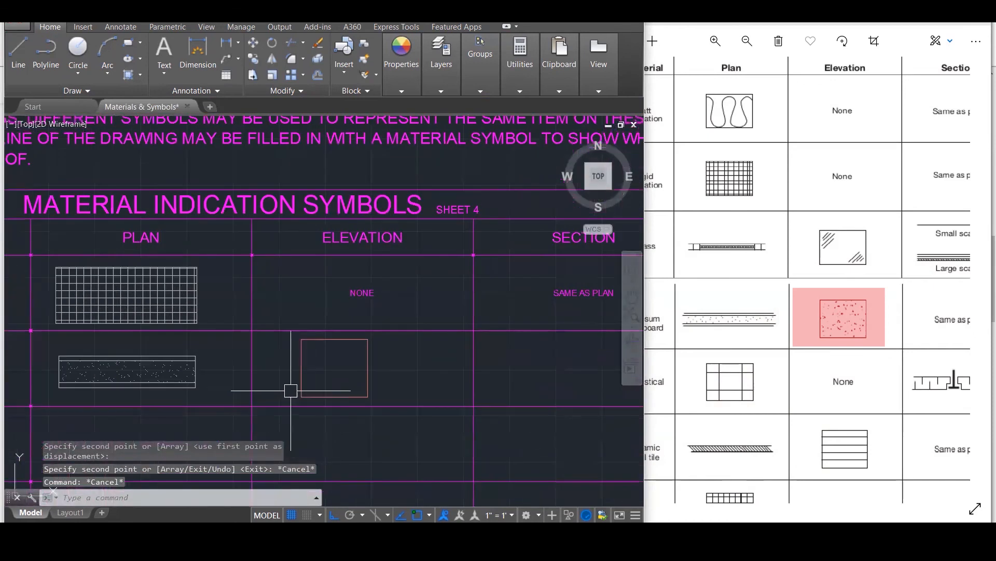
text(H)
key(Return)
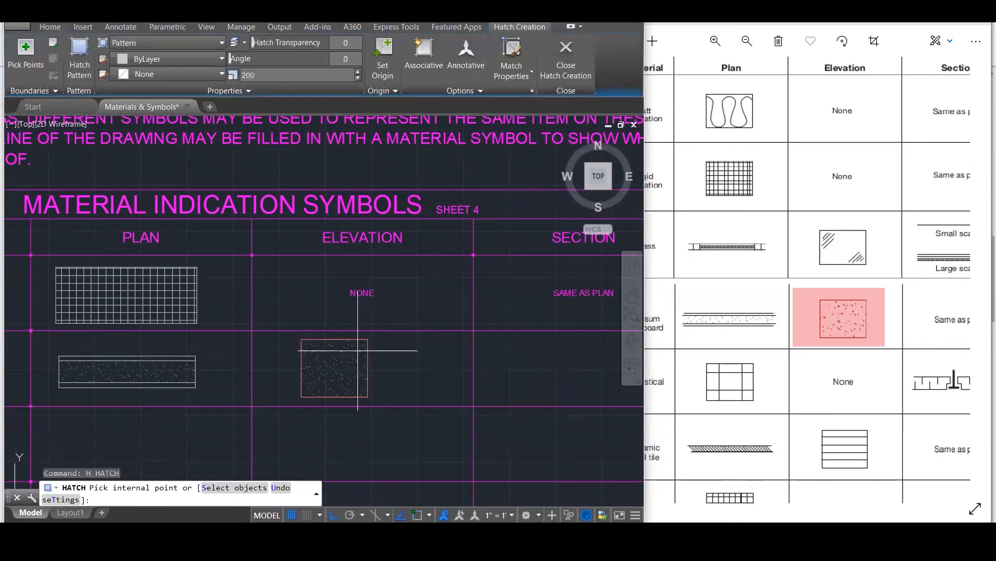
click(334, 369)
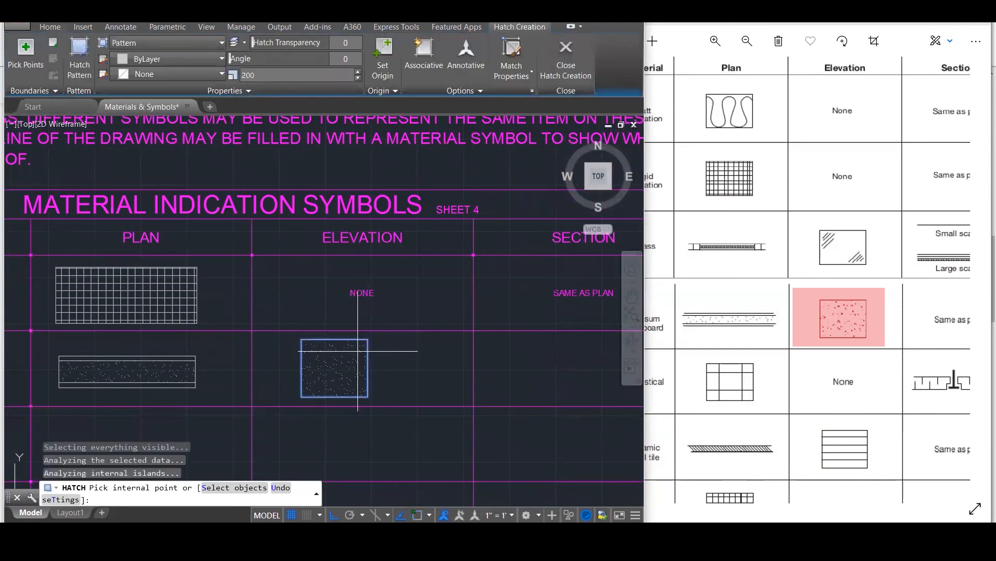
click(567, 78)
Copy the SAME AS PLAN note from the rigid insulation section cell down into the gypsum wallboard section cell.
scroll(245, 257, down, 2)
scroll(245, 257, down, 1)
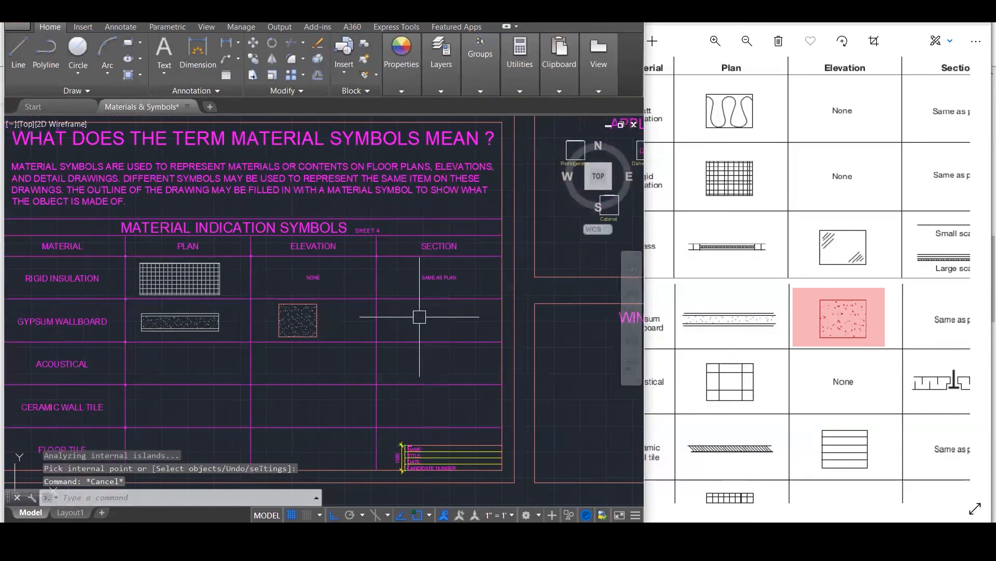
drag(787, 313, 758, 314)
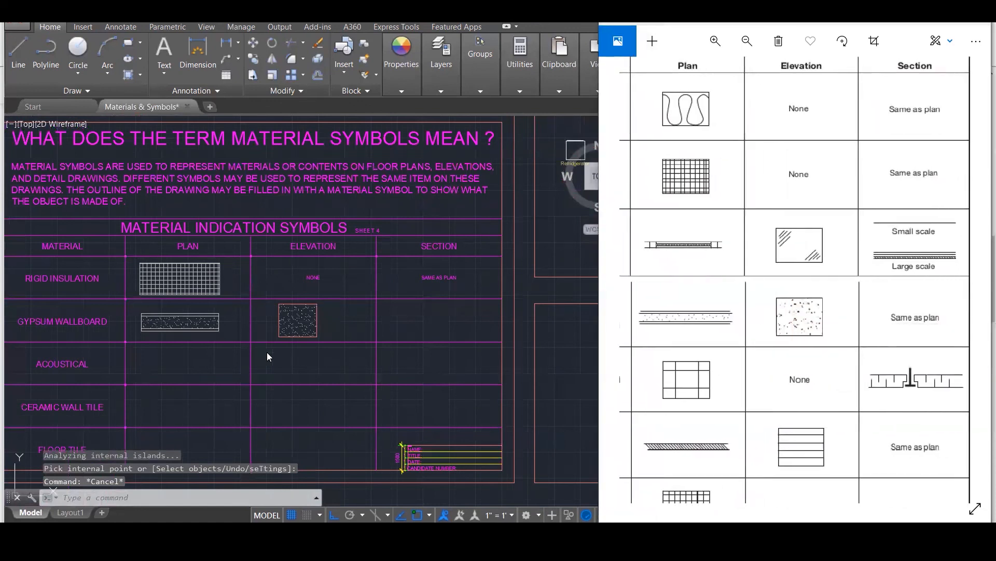
scroll(356, 349, down, 2)
click(420, 297)
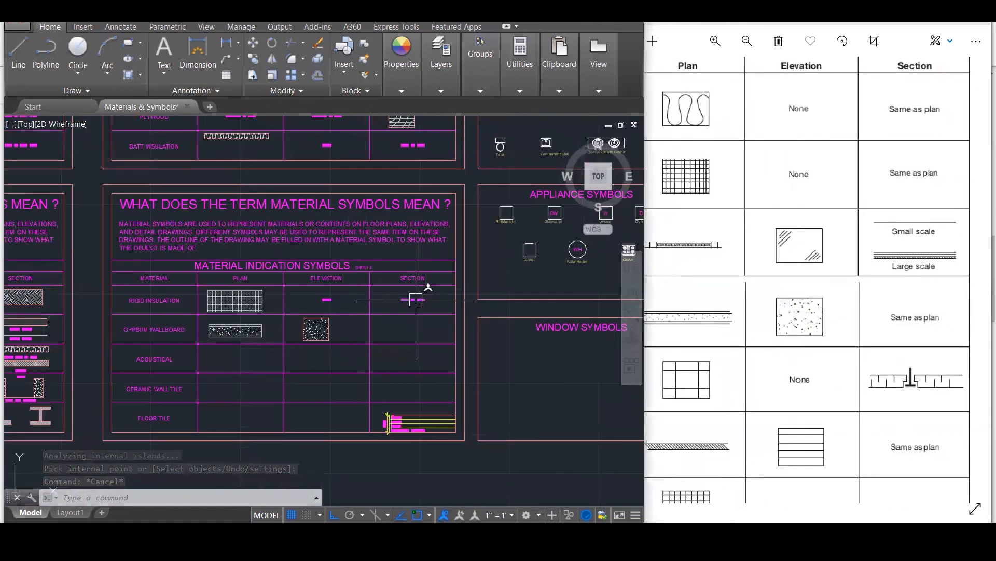
click(415, 298)
text(co)
key(Return)
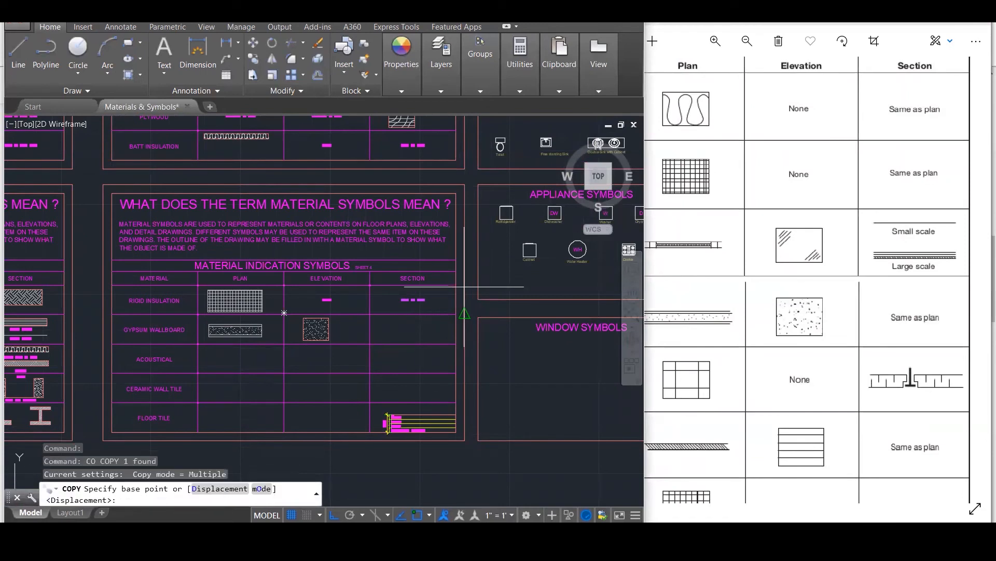
click(456, 285)
click(455, 314)
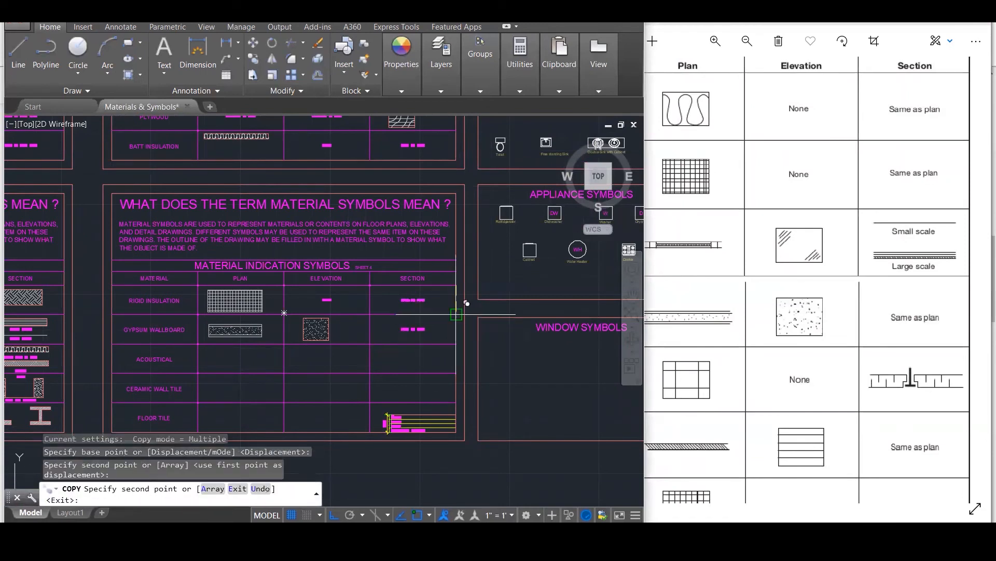
scroll(210, 393, up, 2)
key(Escape)
Match the outlines of the gypsum wallboard and rigid insulation plan rectangles to the properties of the gypsum wallboard elevation square.
scroll(312, 303, up, 3)
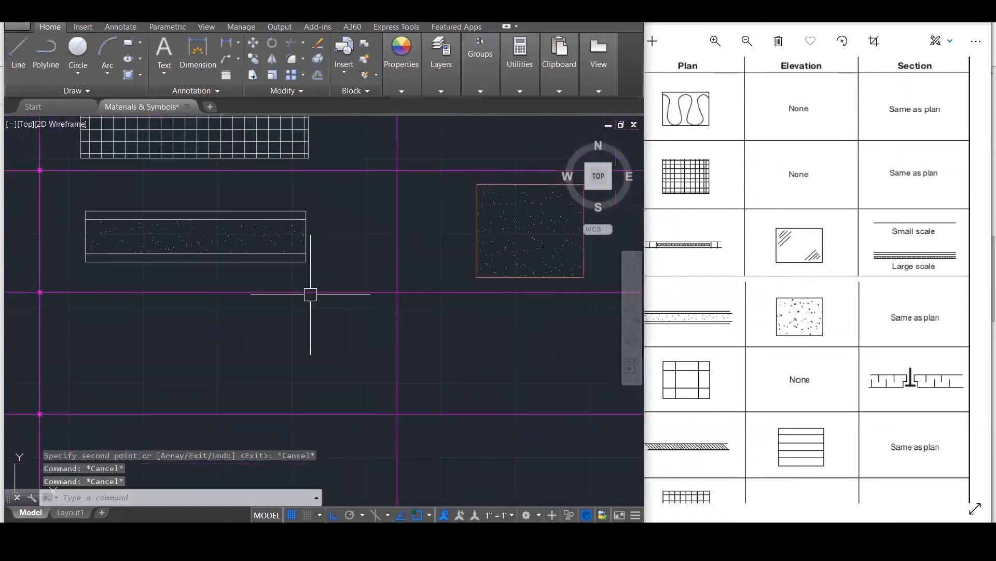
click(280, 263)
key(Escape)
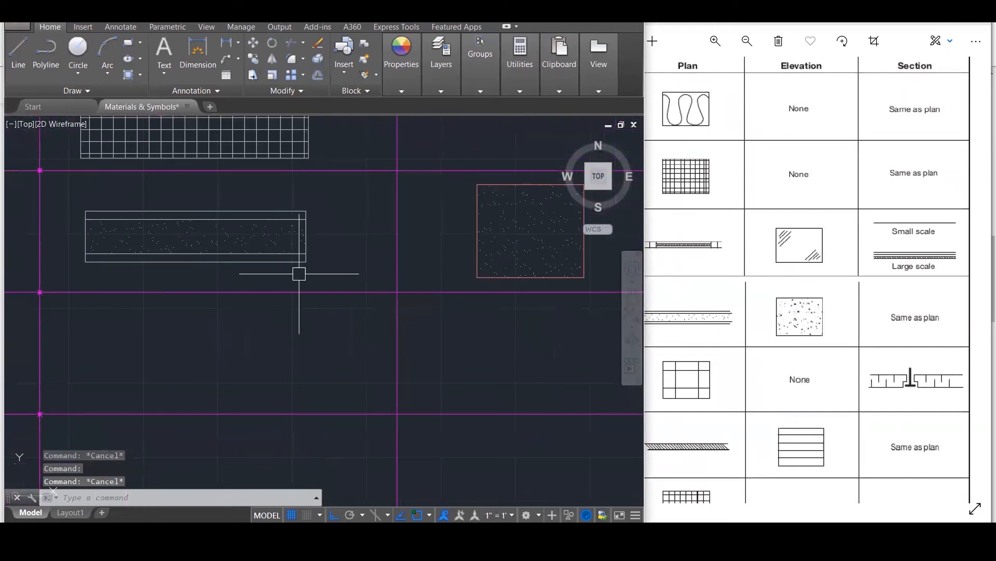
text(ma)
key(Return)
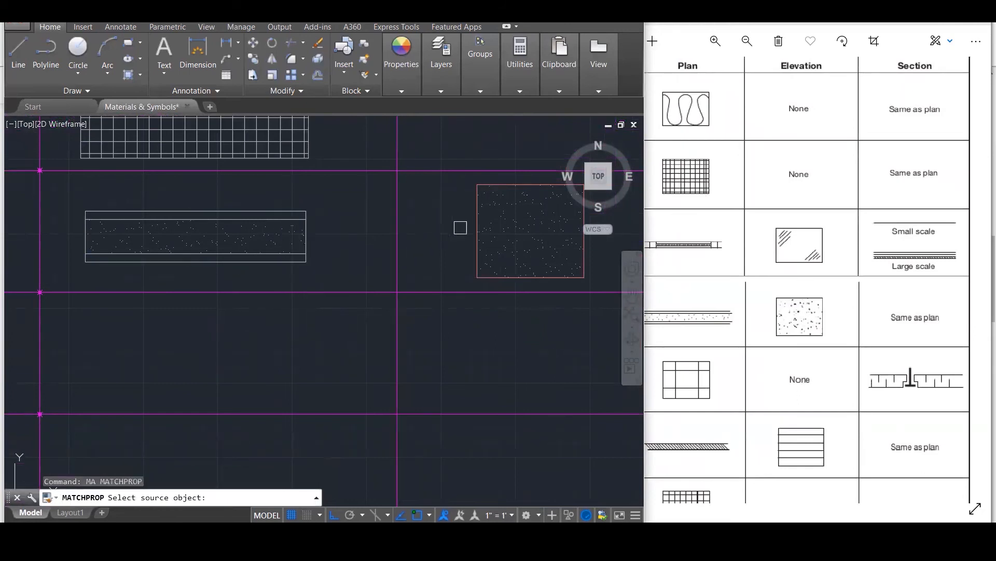
click(477, 223)
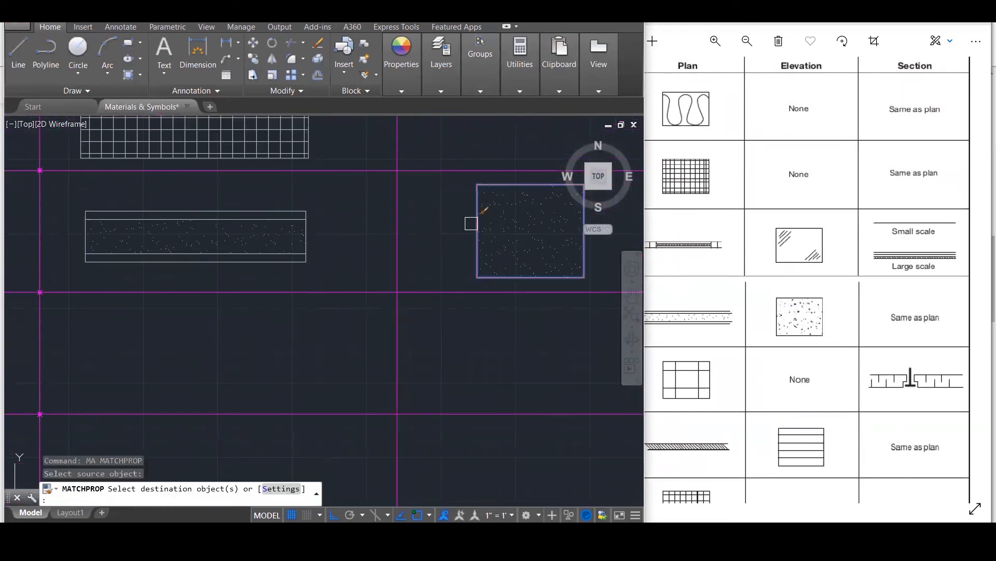
click(300, 223)
click(307, 136)
scroll(377, 259, down, 4)
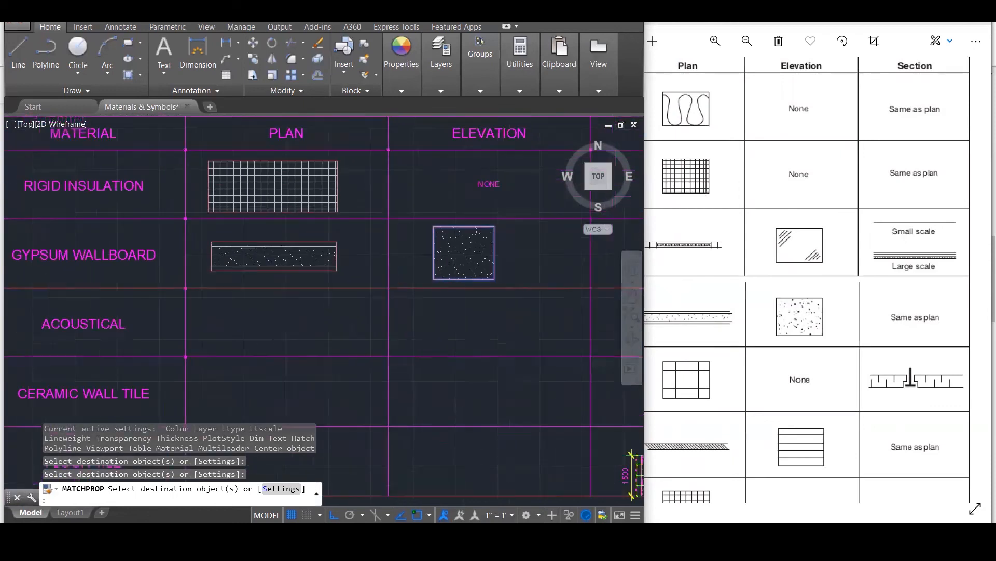
key(Escape)
Check the acoustical row in the reference chart and view the two Acoustical Ceilings photos in the Architectural Symbols folder.
click(650, 340)
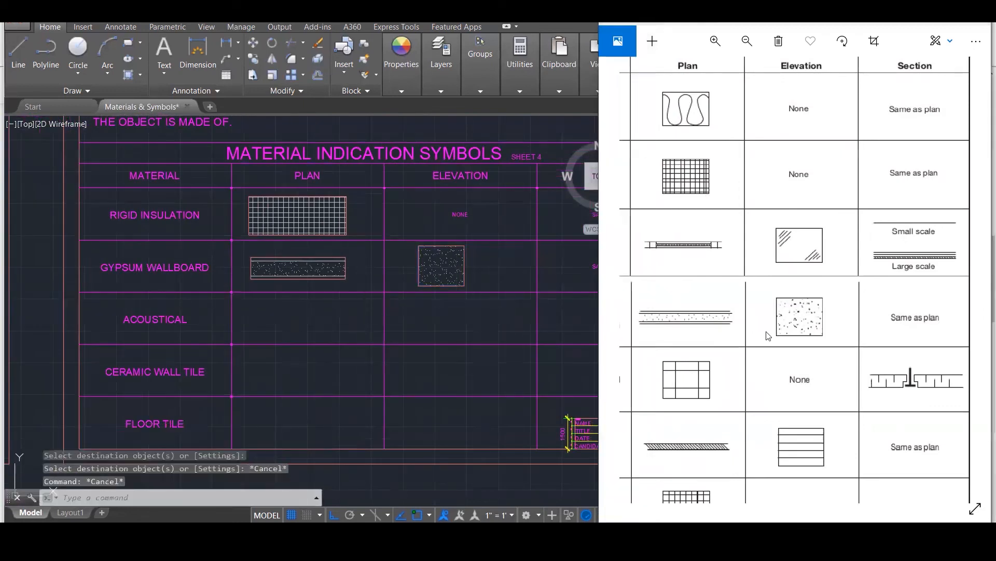
scroll(716, 362, down, 2)
scroll(783, 362, up, 5)
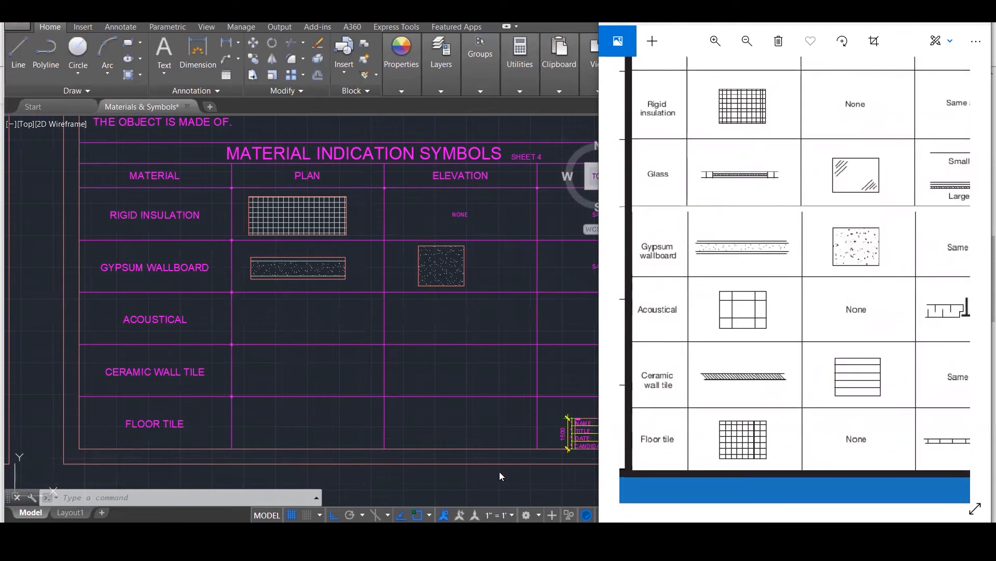
click(467, 541)
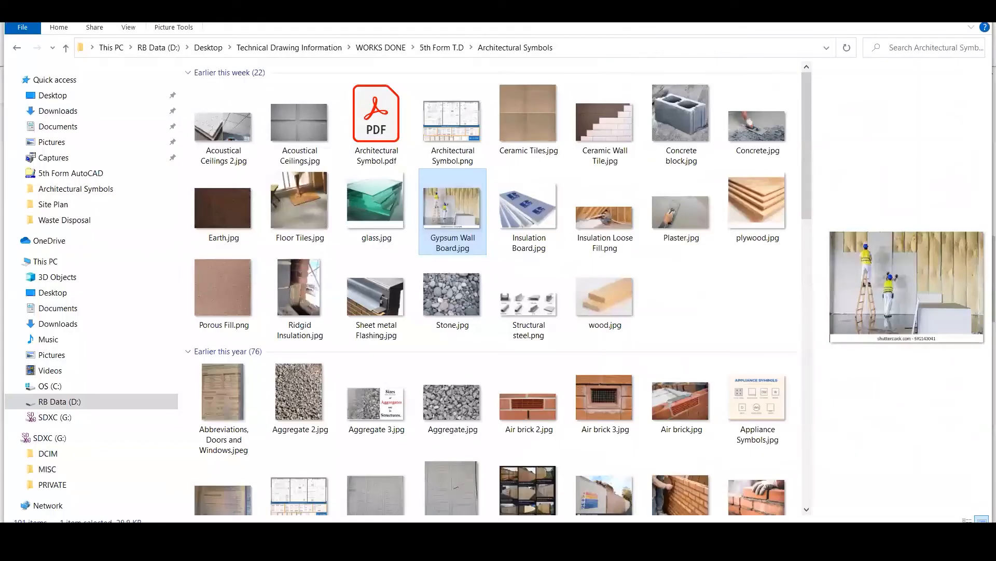
double_click(301, 136)
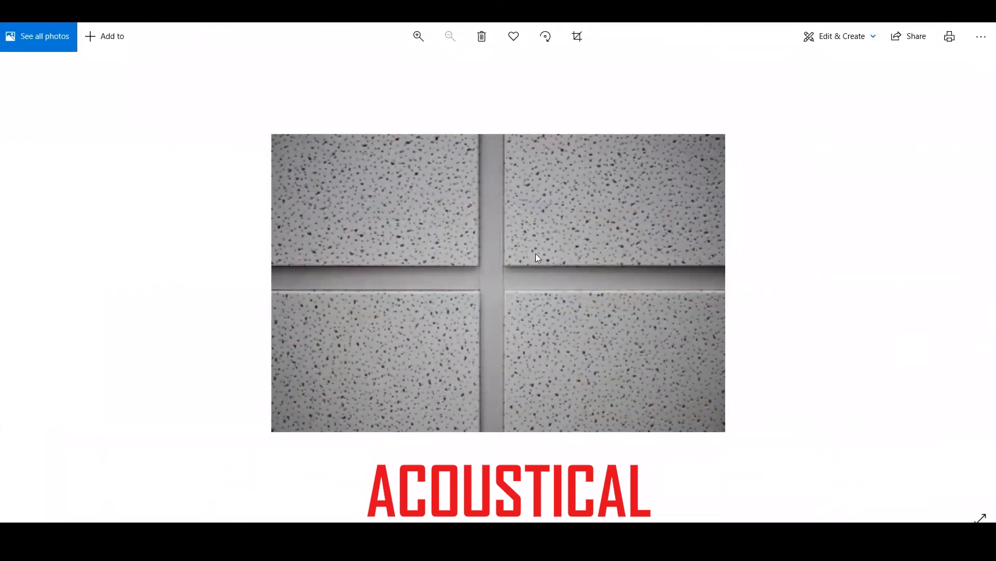
key(Right)
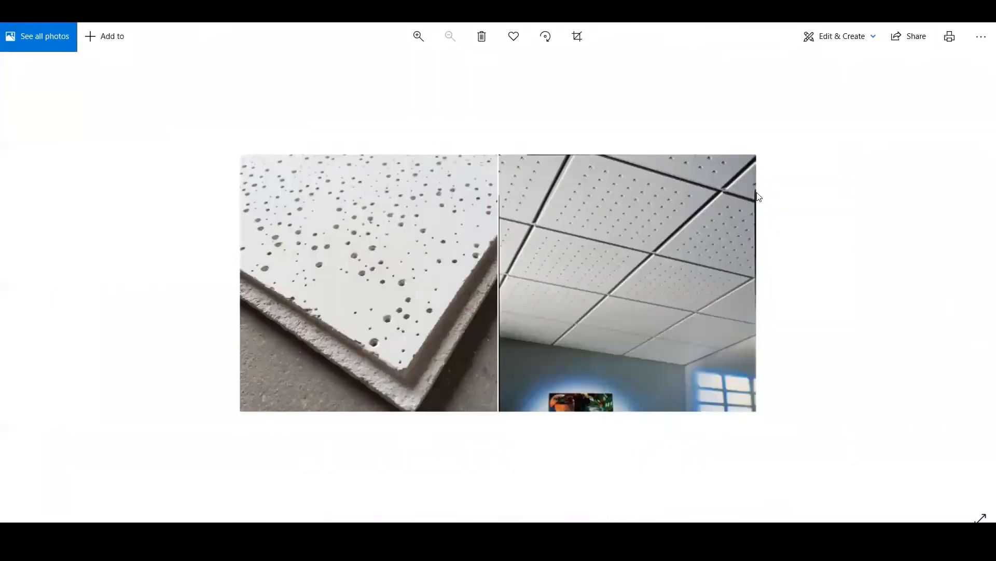
click(981, 10)
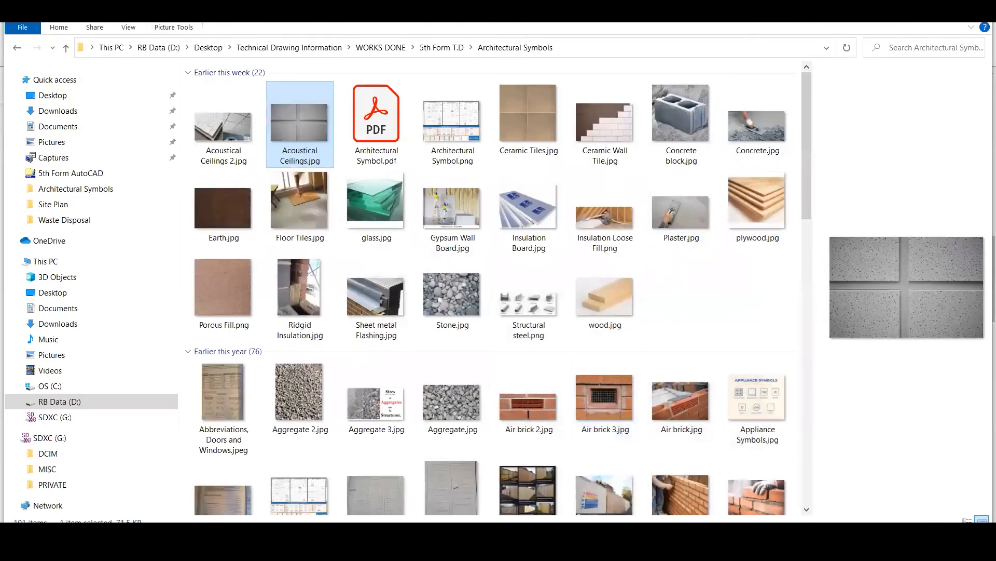
key(alt+Tab)
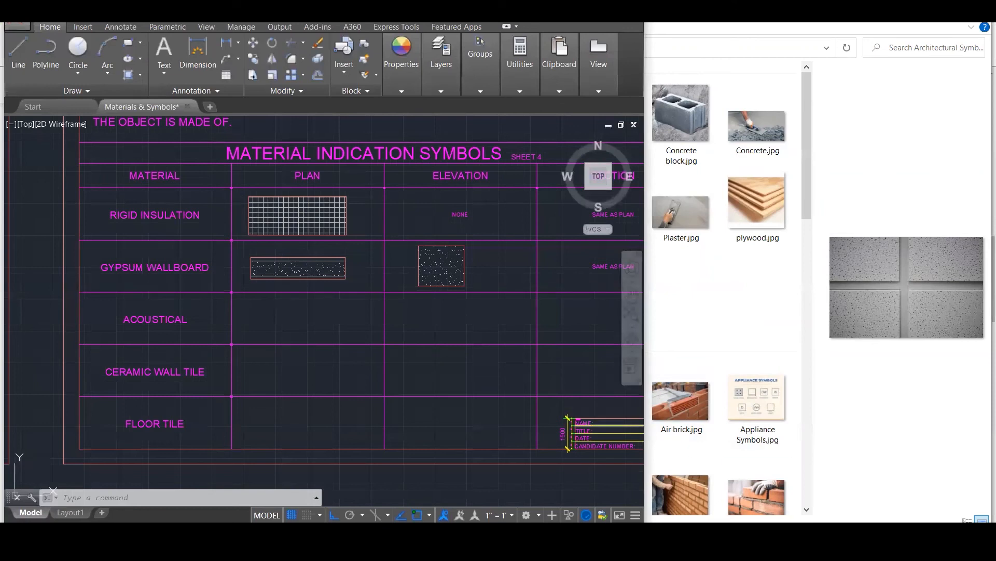
click(33, 491)
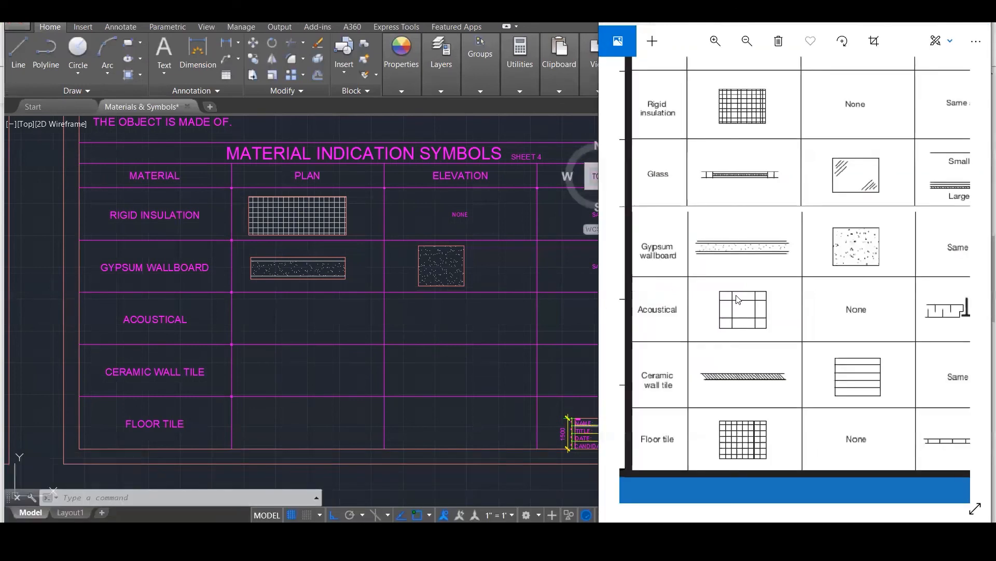
Copy the outline rectangle of the rigid insulation plan symbol into the plan cell of the acoustical row.
click(247, 329)
scroll(251, 318, up, 3)
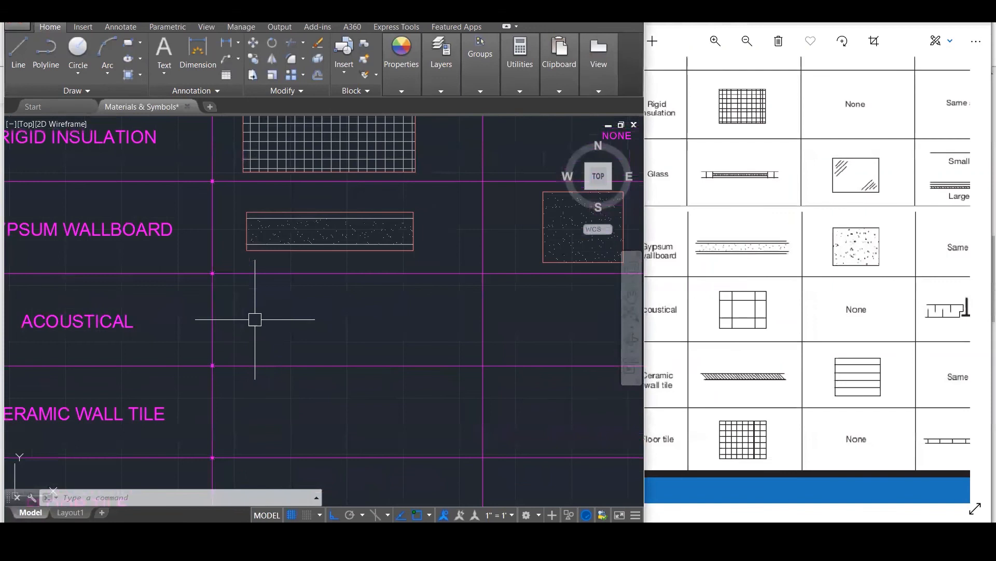
scroll(279, 309, down, 3)
click(393, 183)
text(co)
key(Return)
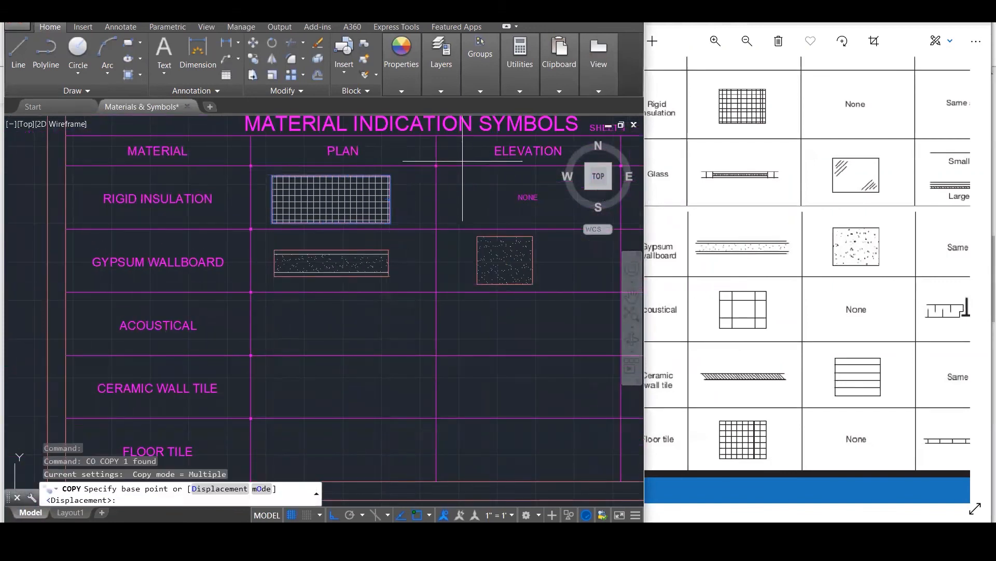
click(436, 165)
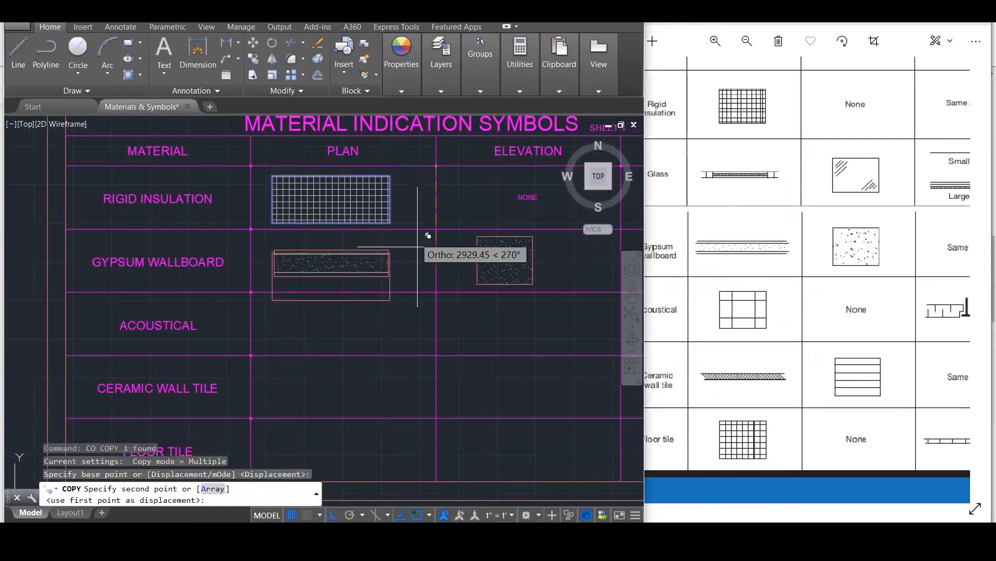
click(438, 293)
key(Escape)
key(Escape)
key(Escape)
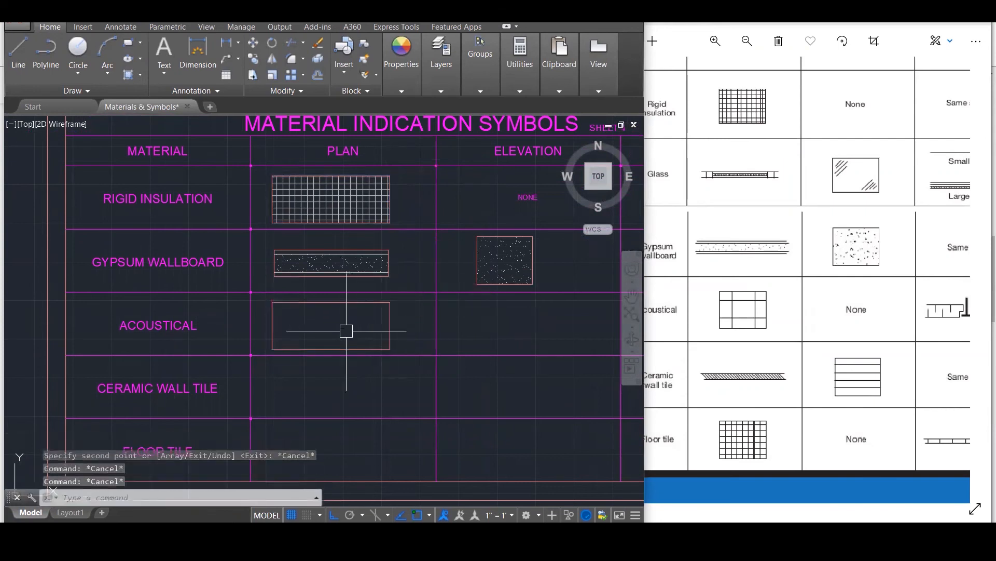
Hatch the plan rectangle in the acoustical row with the NET pattern.
text(h)
key(Return)
click(346, 331)
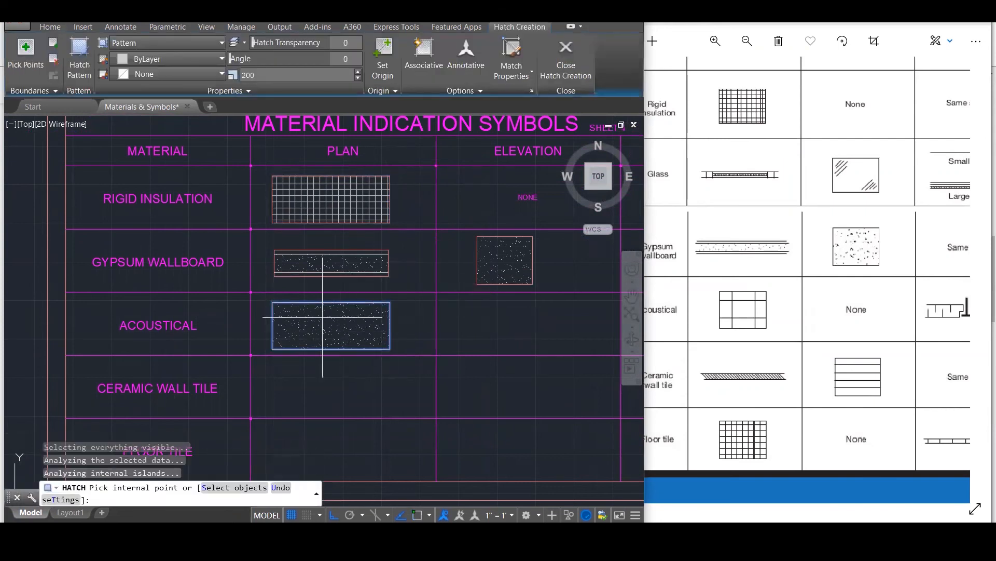
click(79, 62)
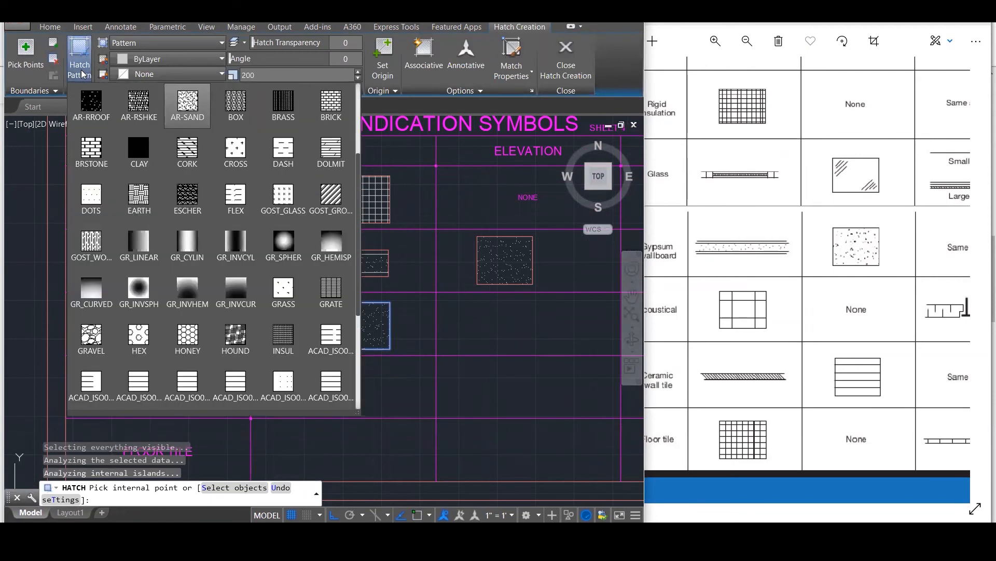
scroll(299, 185, up, 3)
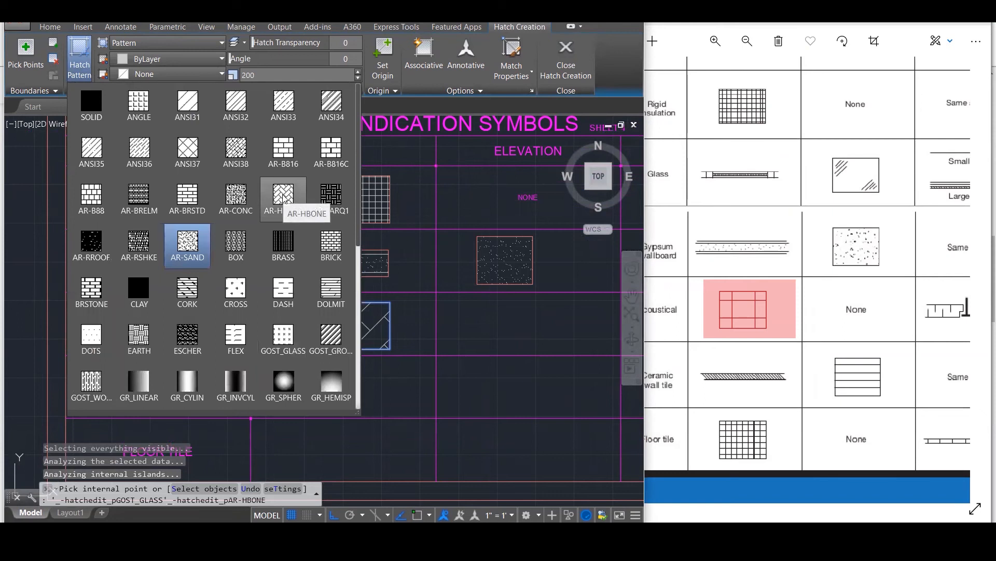
scroll(284, 199, down, 6)
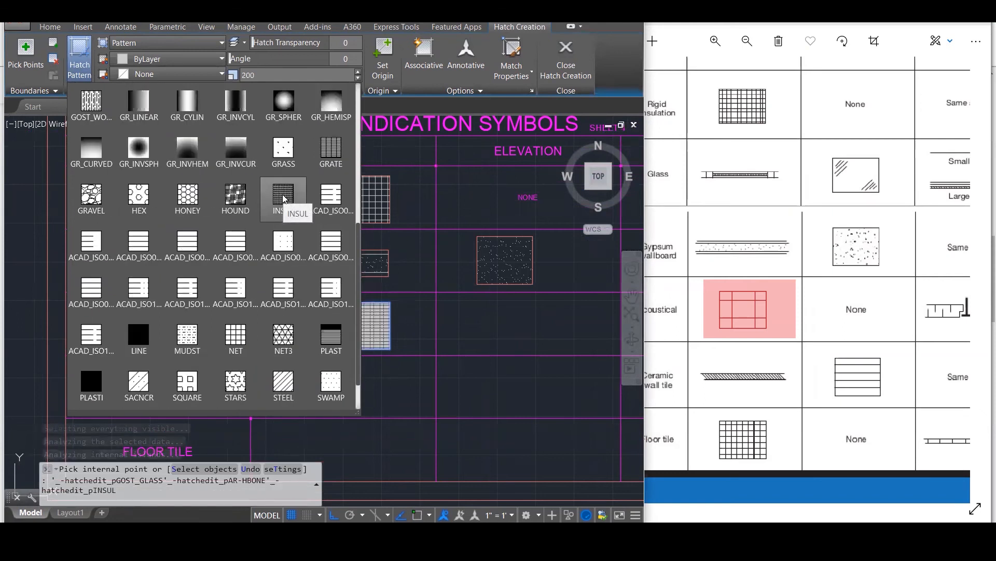
scroll(283, 199, down, 1)
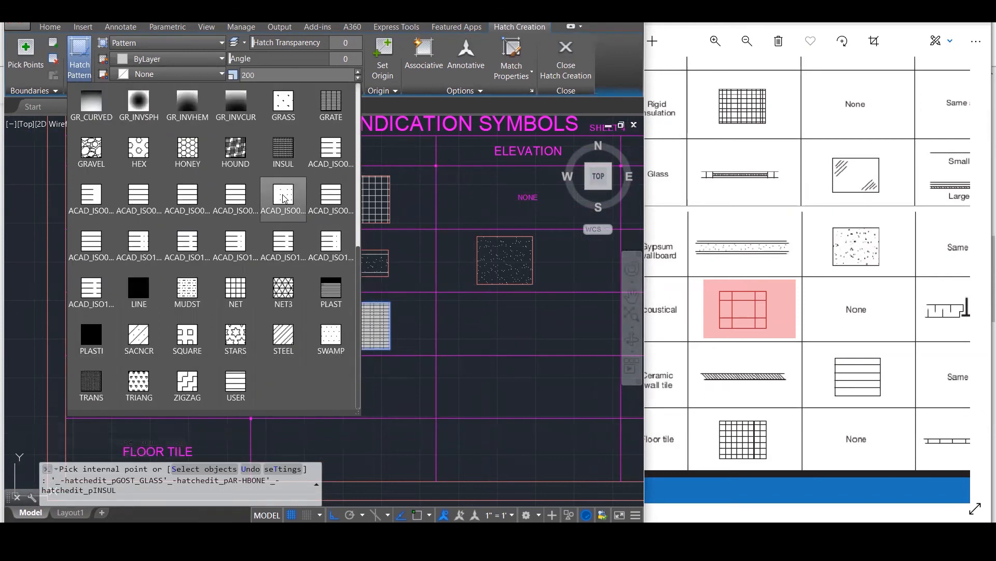
click(236, 292)
Set the scale of the acoustical plan hatch to 5000 and finish the hatch.
click(280, 79)
text(500)
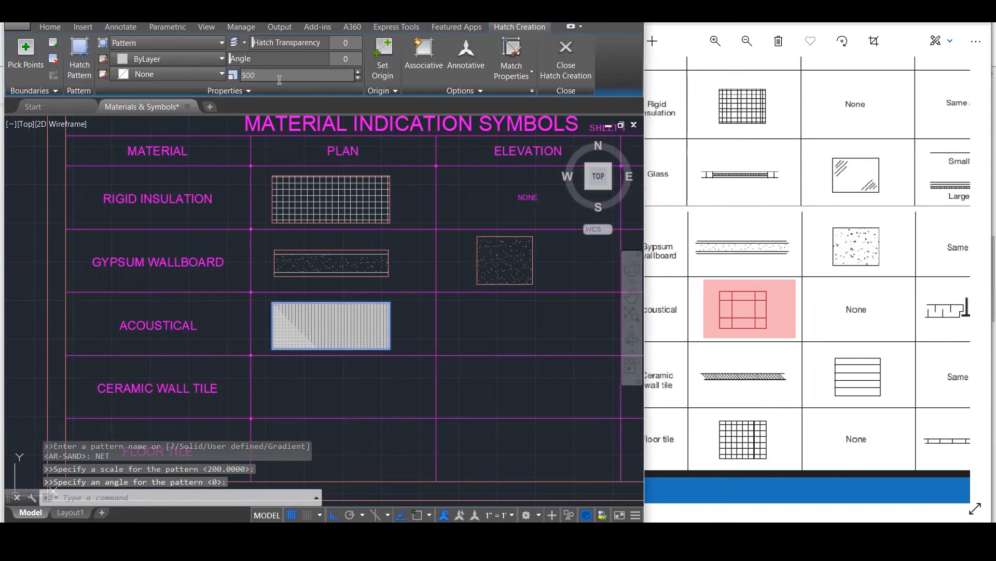
text(0)
key(Return)
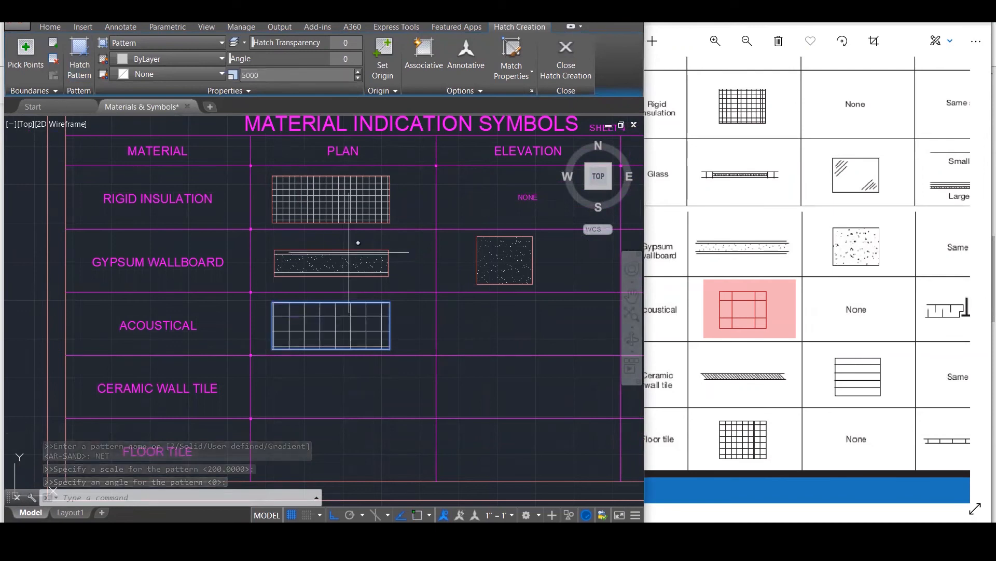
scroll(327, 358, up, 3)
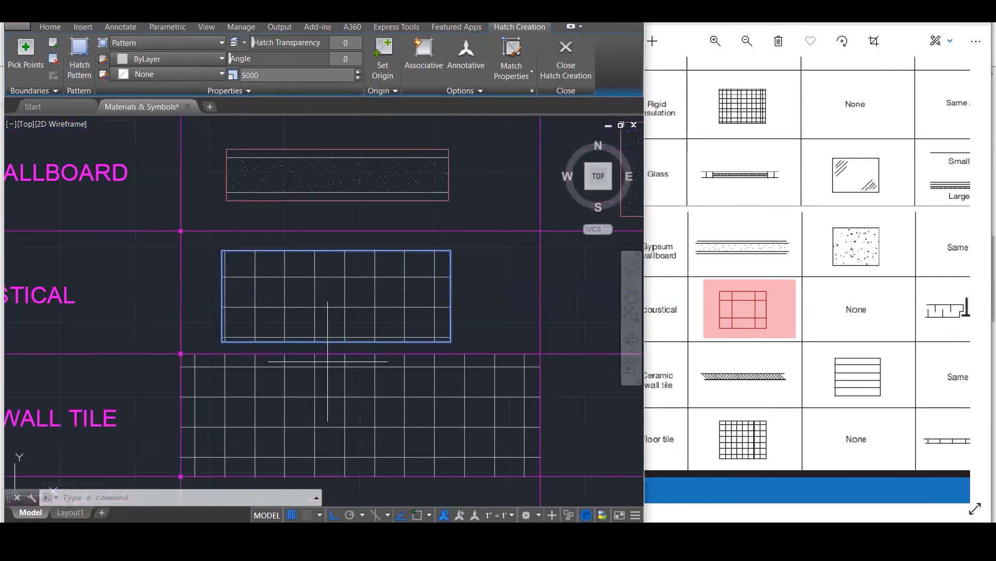
click(310, 280)
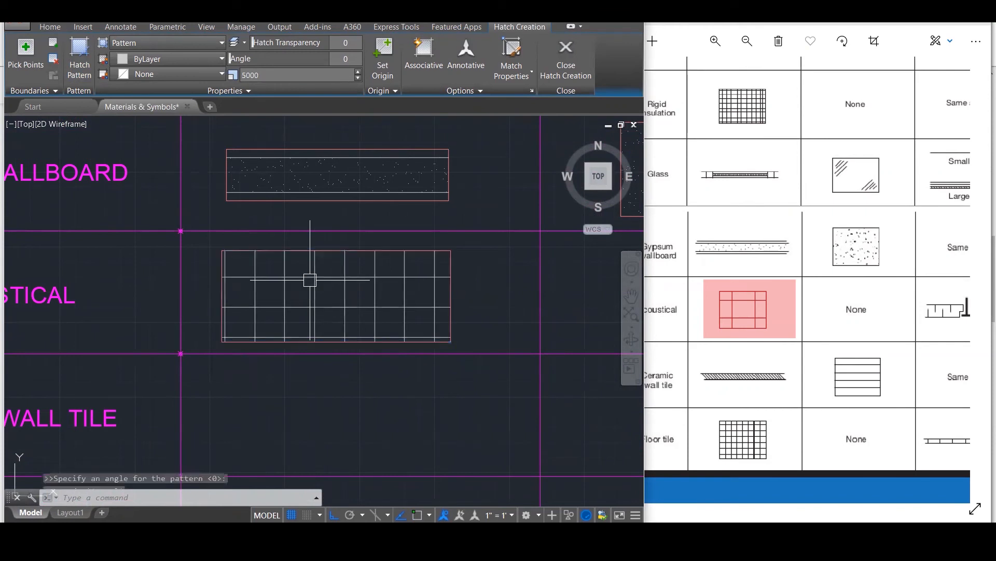
key(Escape)
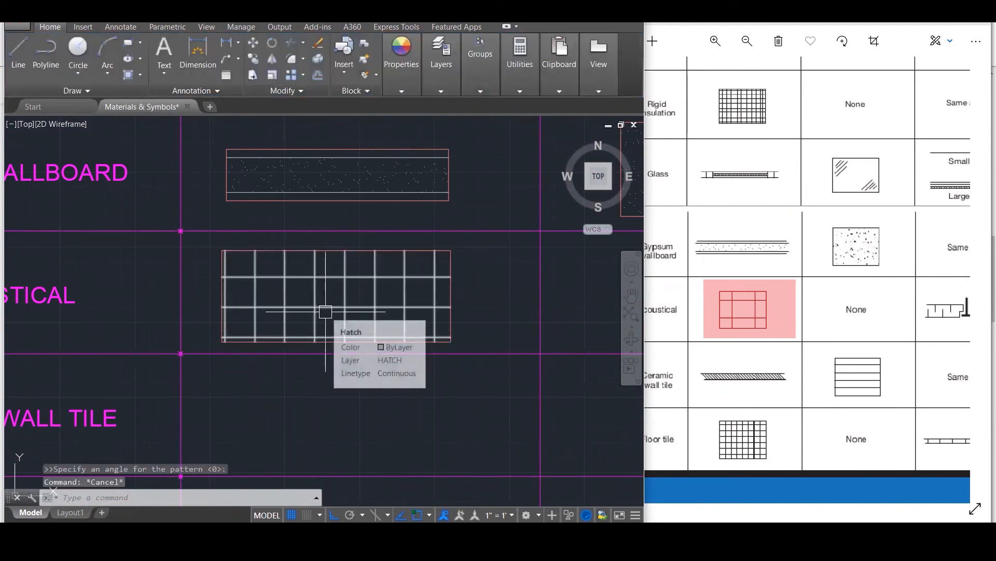
Copy the NONE note from the rigid insulation elevation cell down into the acoustical elevation cell.
scroll(326, 309, down, 3)
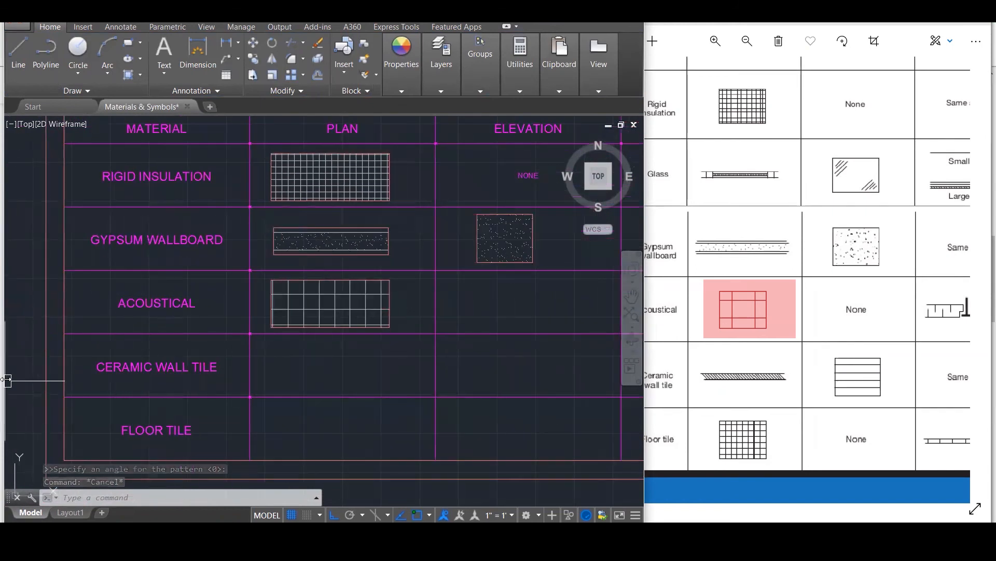
scroll(369, 297, down, 3)
key(Escape)
key(Escape)
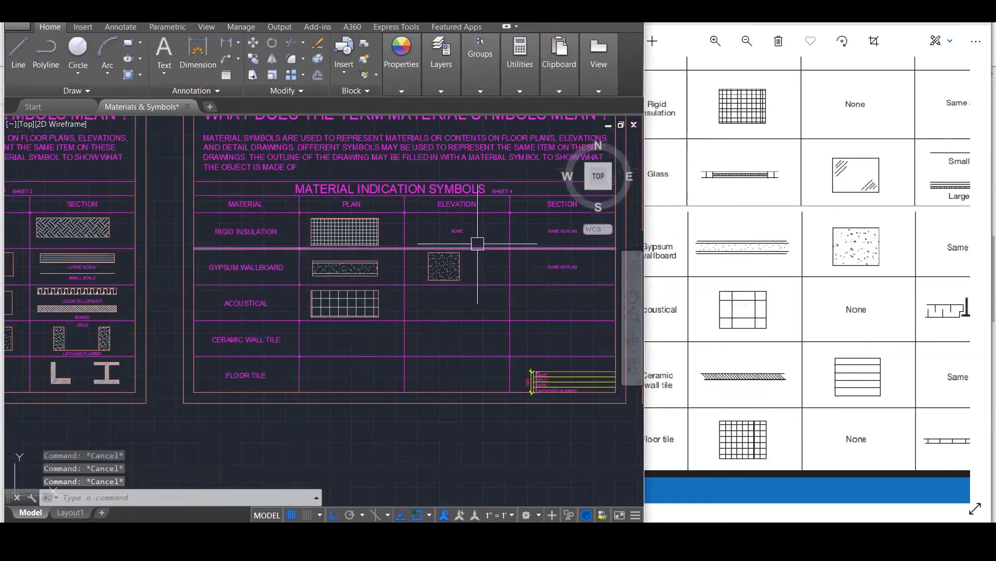
text(co)
key(Return)
click(456, 231)
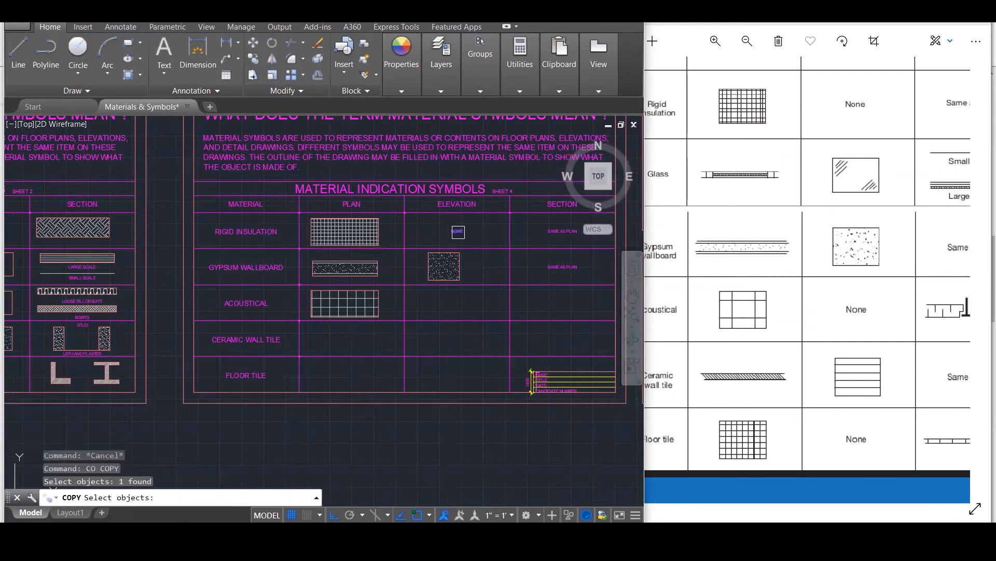
key(Return)
click(510, 212)
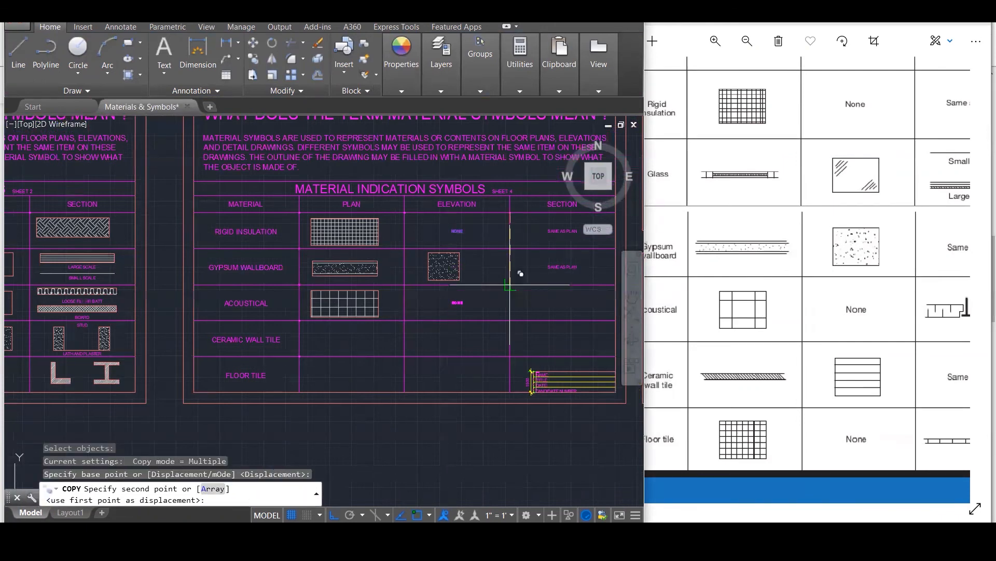
click(510, 284)
scroll(199, 322, down, 1)
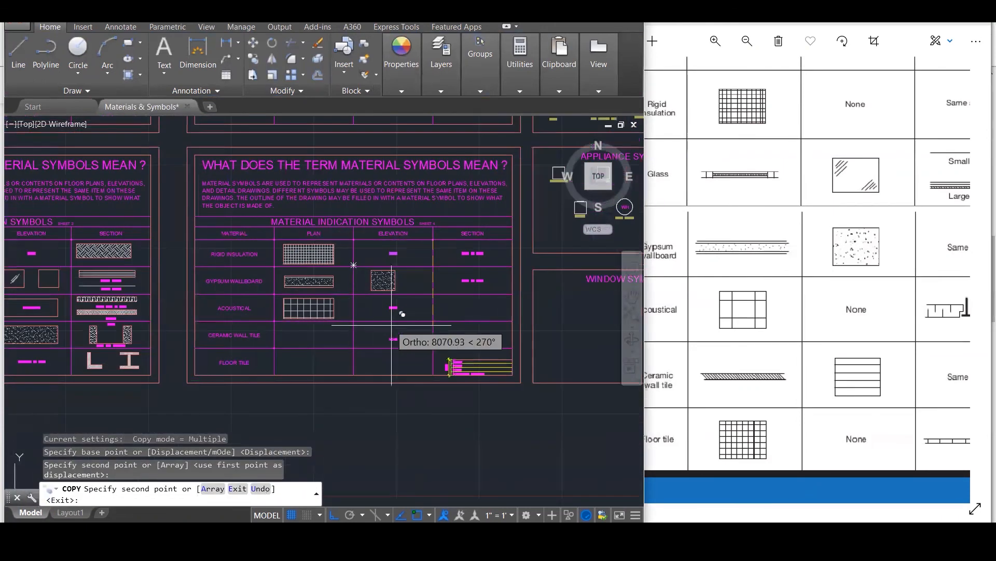
key(Escape)
Check the acoustical section symbol in the reference chart and draw a long, narrow rectangle across the acoustical section cell.
click(962, 333)
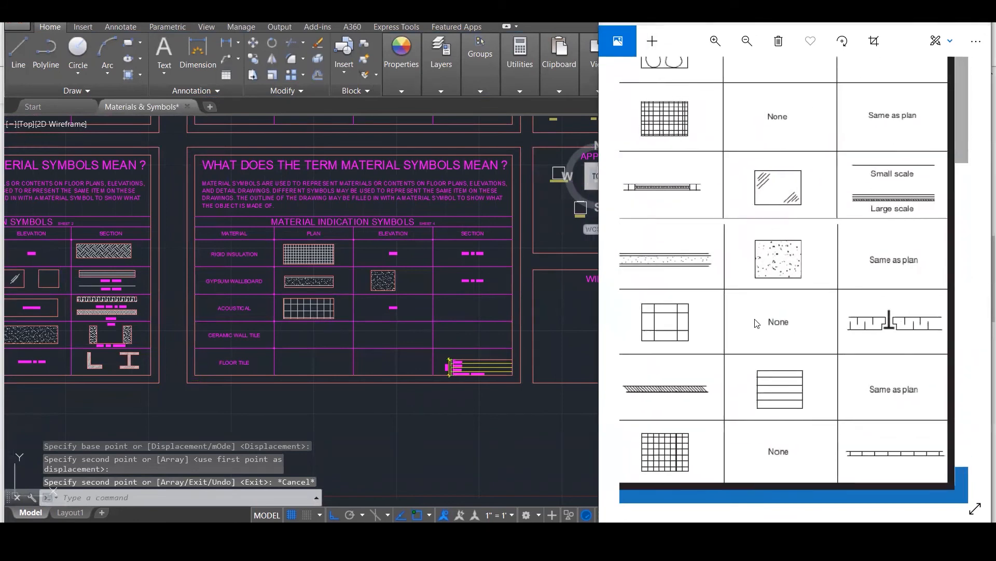
scroll(914, 348, up, 5)
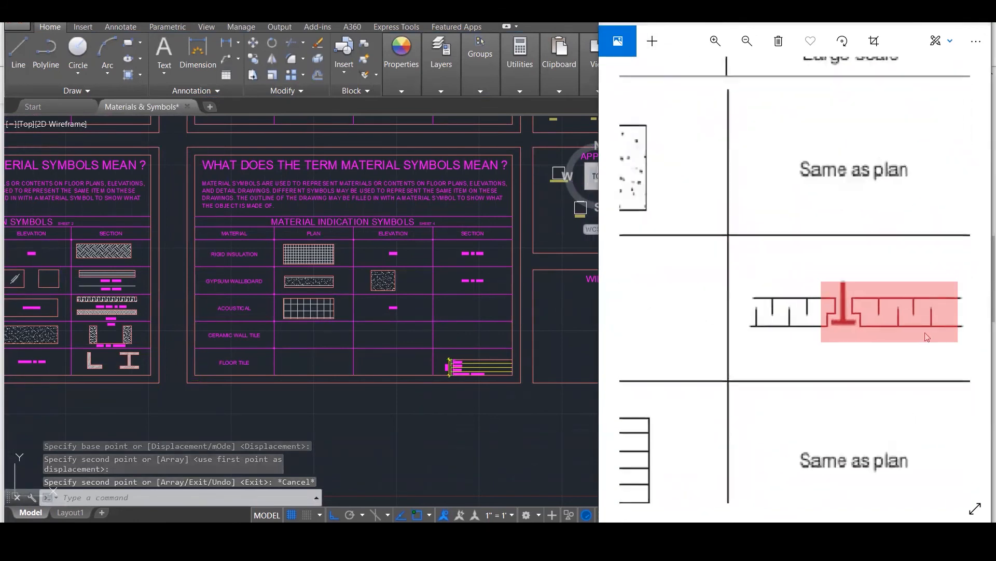
scroll(928, 337, down, 3)
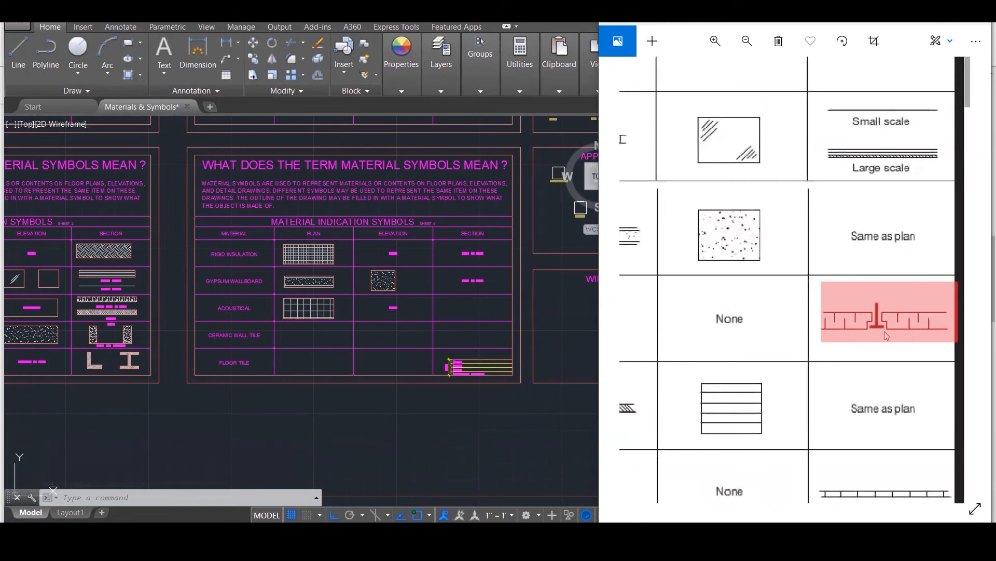
click(435, 304)
scroll(470, 317, up, 3)
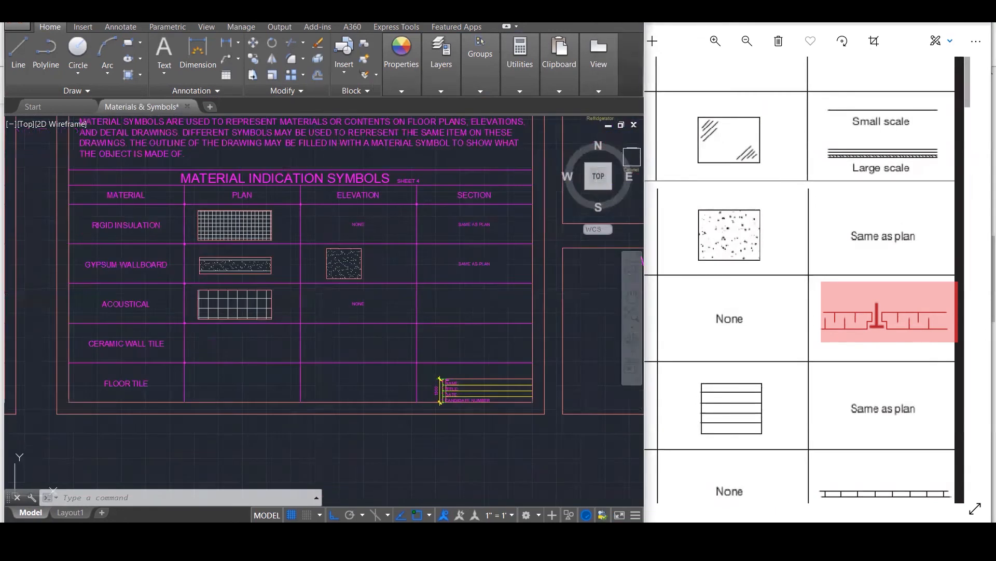
scroll(525, 294, up, 3)
text(R)
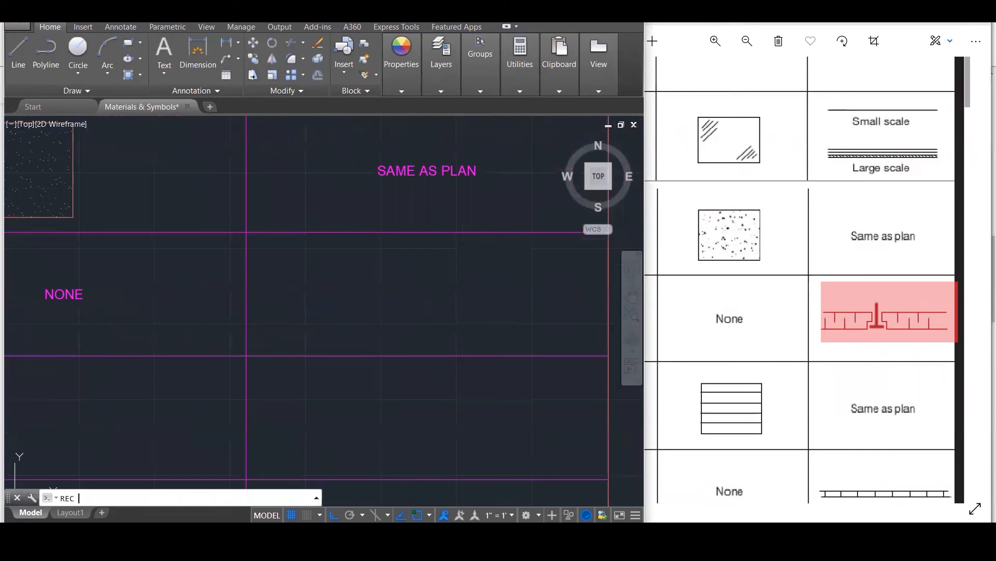
text(EC)
key(Return)
click(276, 269)
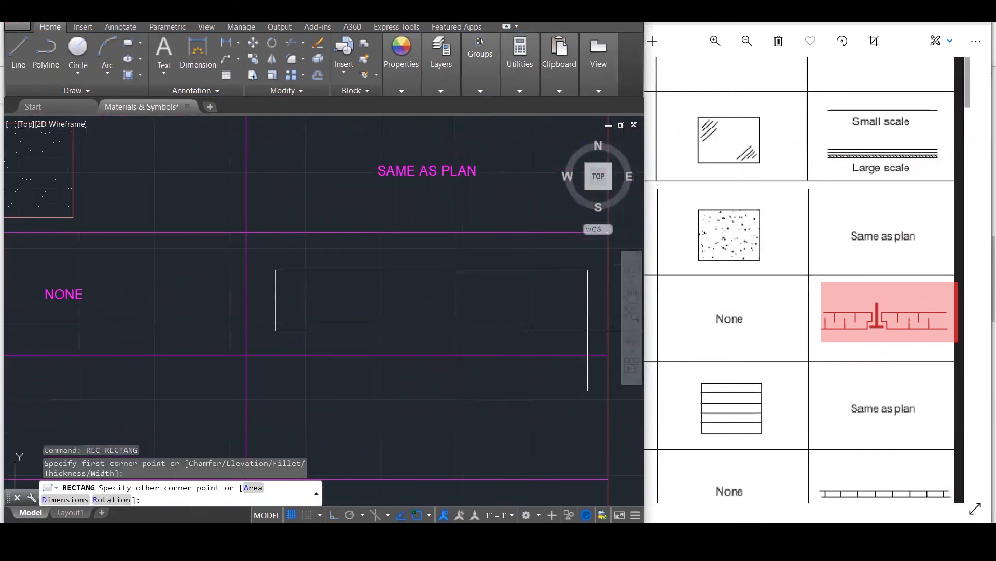
click(589, 304)
key(Escape)
key(Escape)
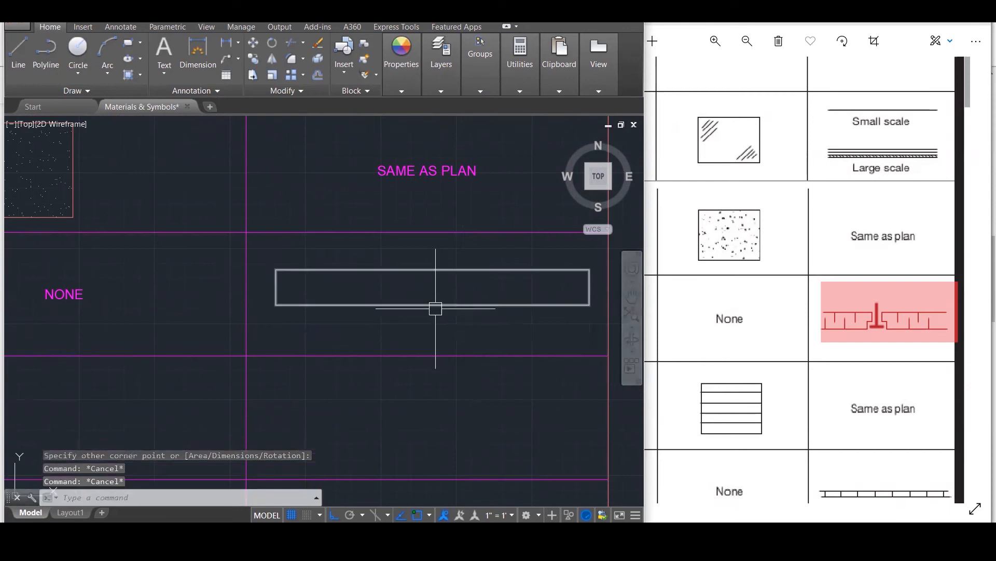
Explode the acoustical section rectangle into separate lines.
text(EXPLODE)
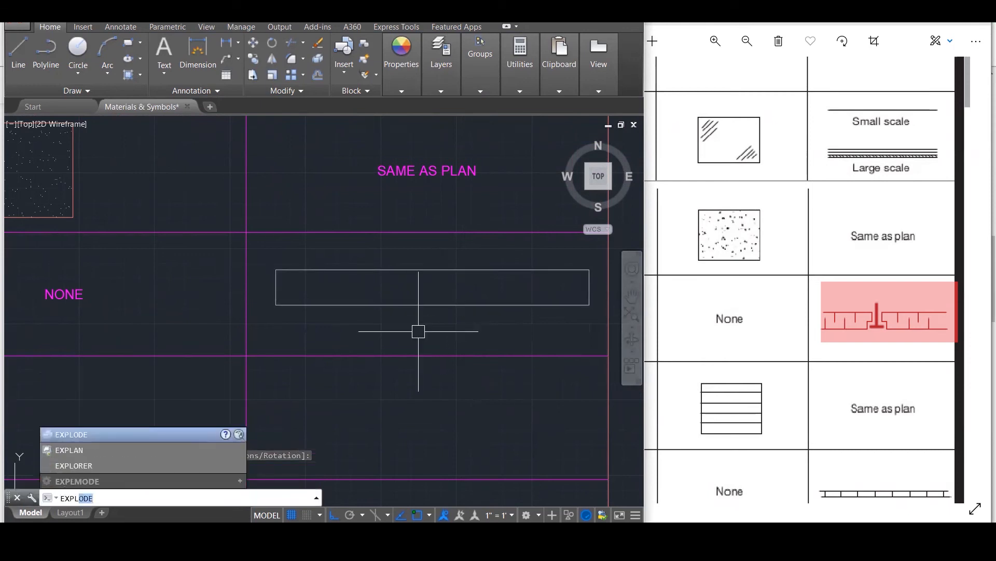
key(Return)
click(446, 305)
key(Return)
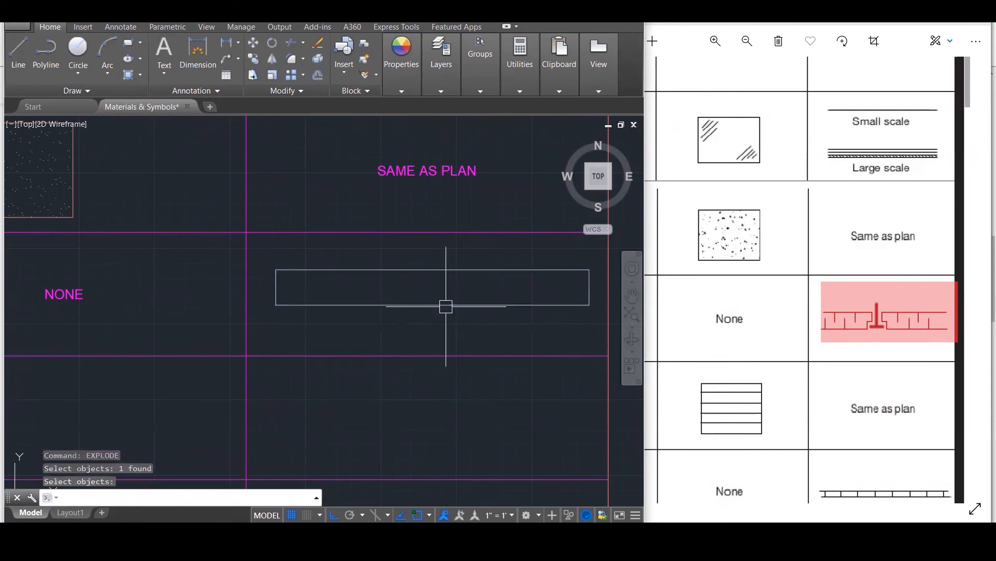
click(358, 305)
click(279, 289)
click(291, 269)
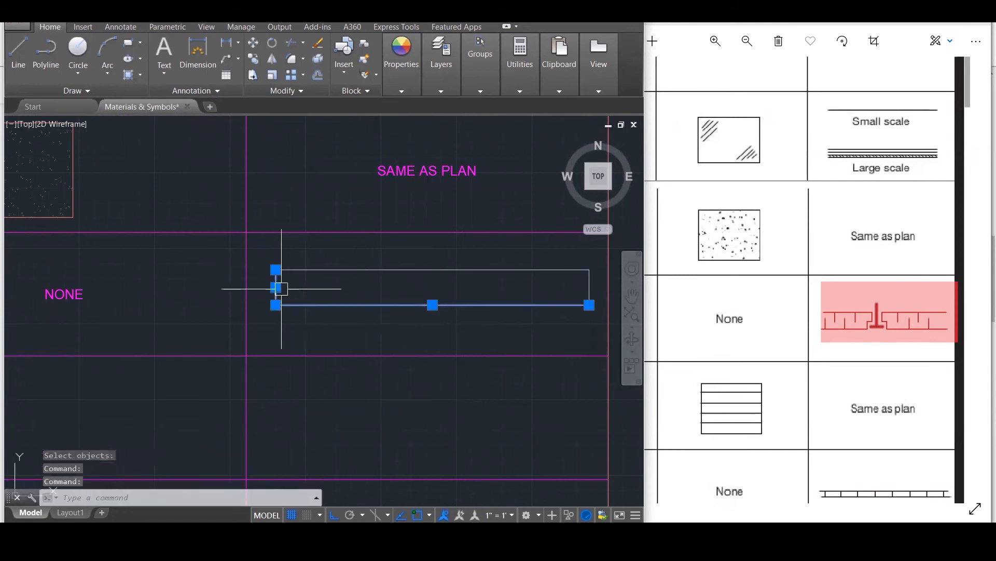
key(Escape)
key(Escape)
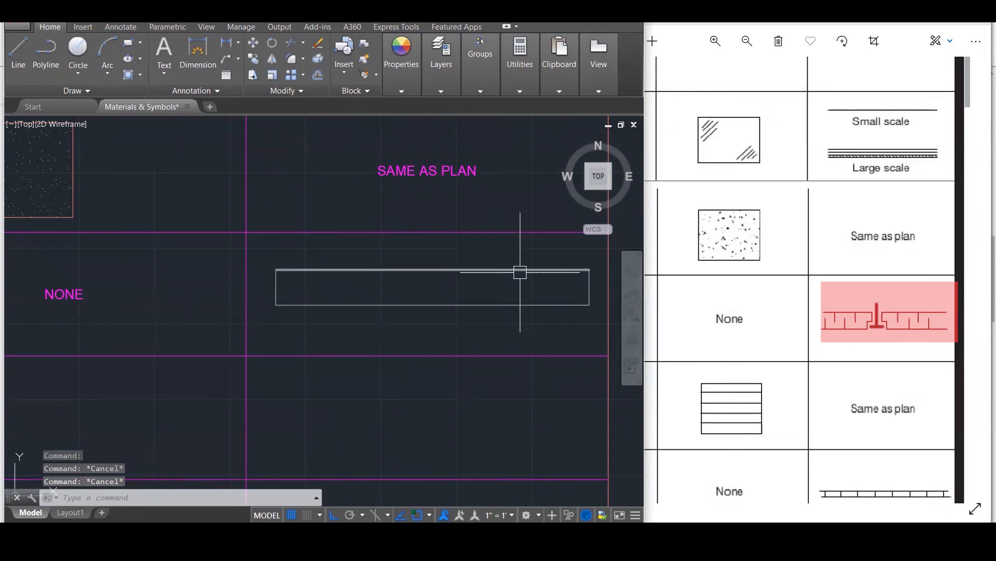
Draw a vertical line from the midpoint of the acoustical section rectangle's upper edge down past its lower edge.
text(l)
key(Return)
click(433, 269)
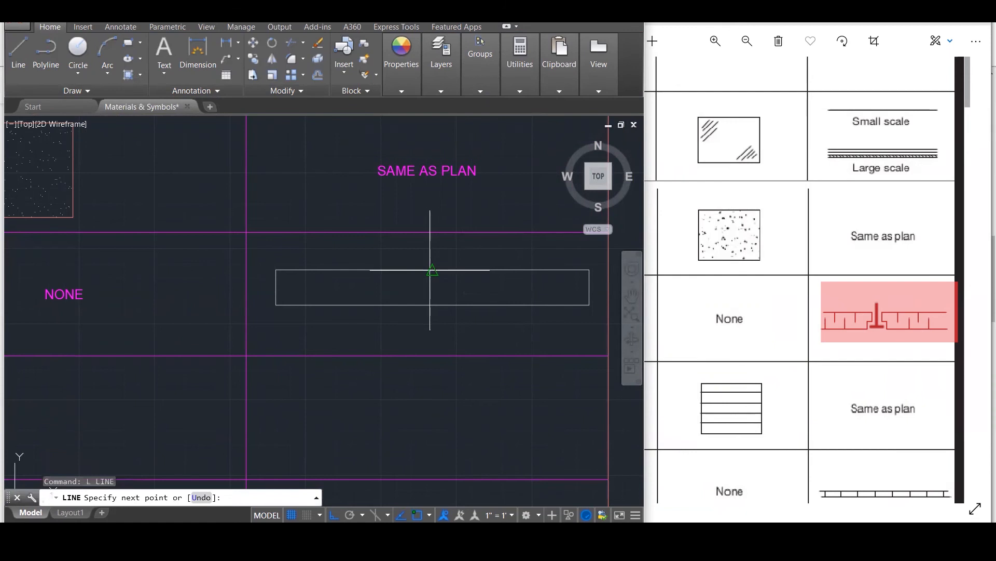
click(432, 341)
key(Escape)
key(Escape)
key(Escape)
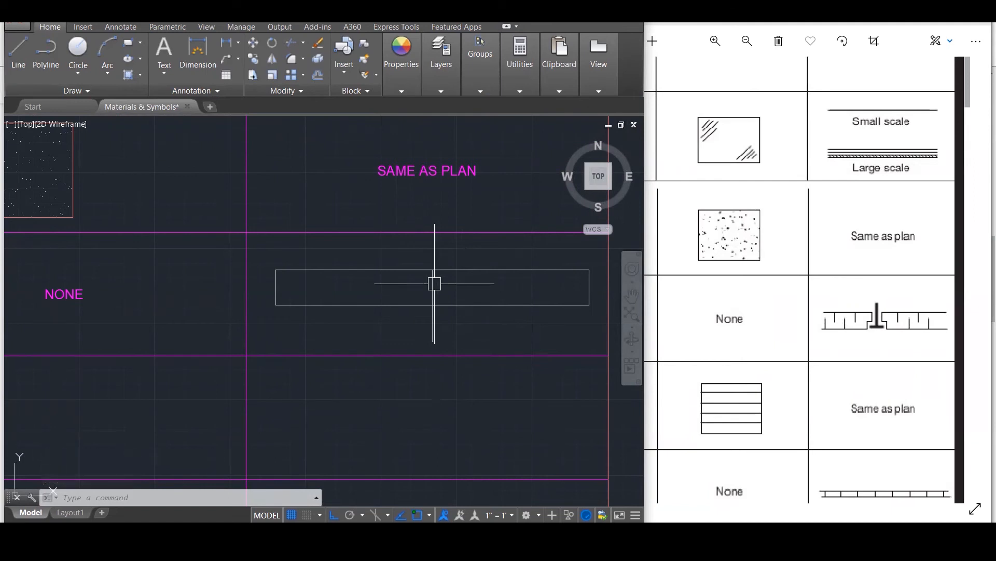
text(o)
key(Return)
text(50)
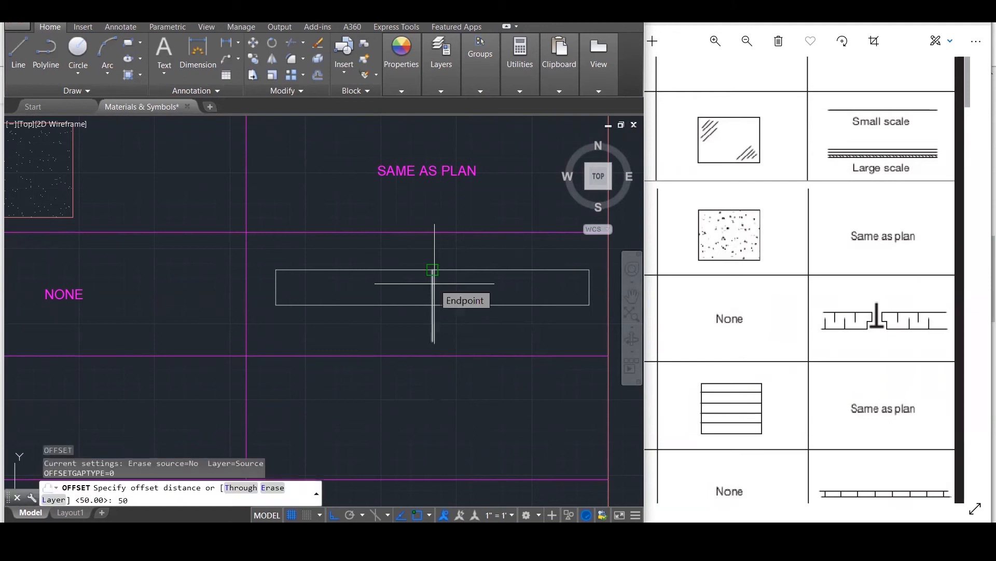
key(Return)
click(433, 284)
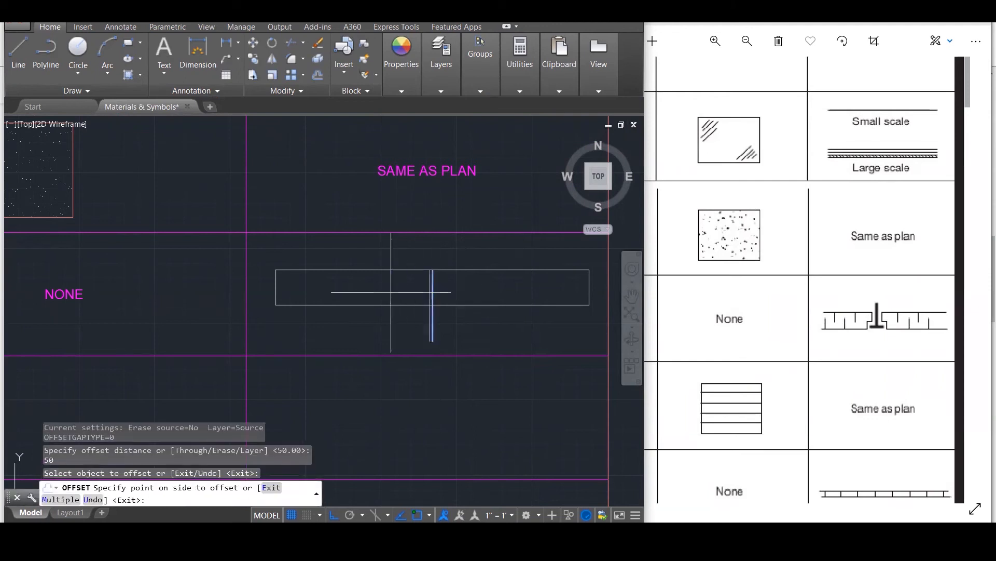
key(Escape)
Offset the vertical line 200 to the right twice, making three evenly spaced vertical lines across the acoustical section rectangle.
key(Return)
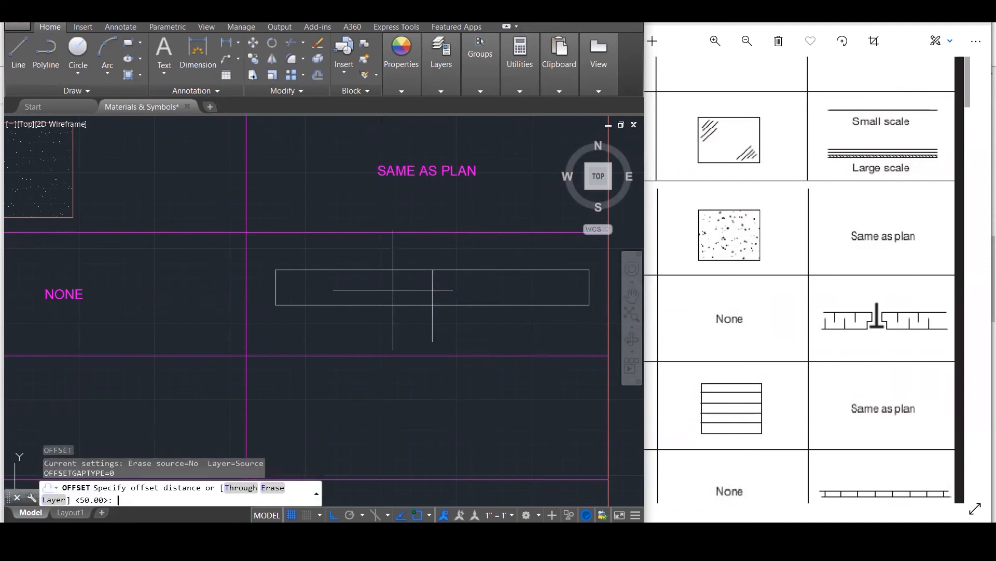
key(Return)
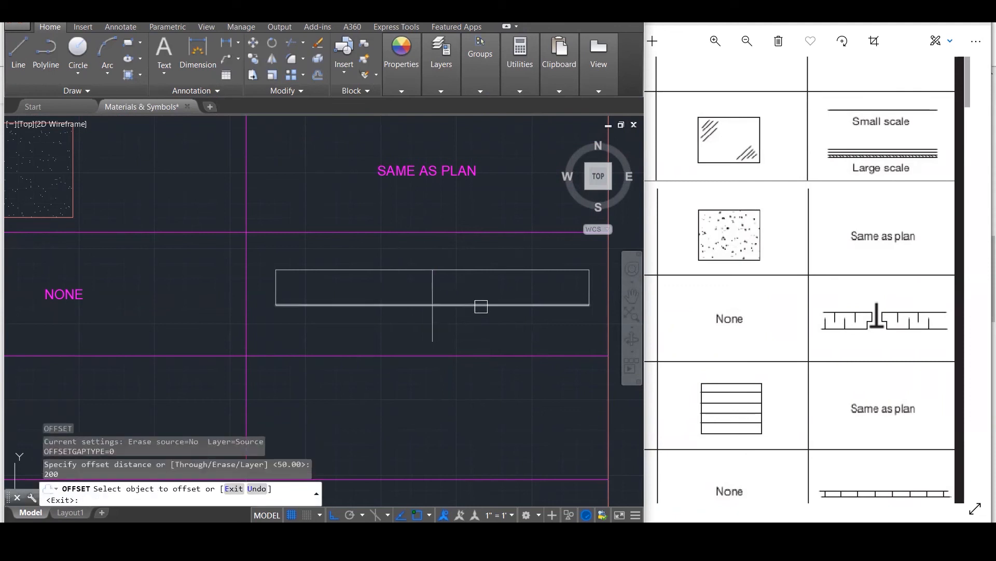
click(433, 287)
click(433, 309)
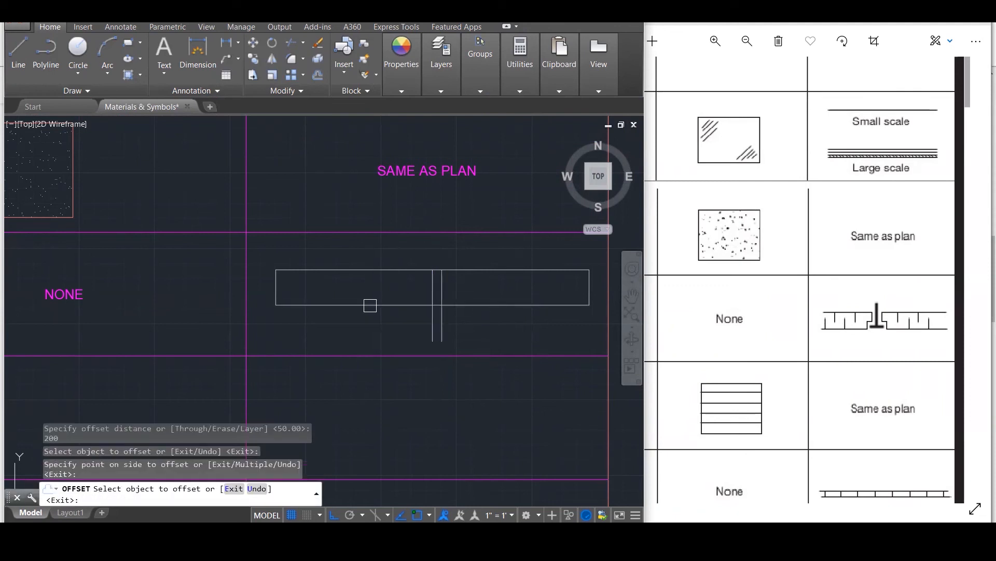
scroll(453, 298, up, 3)
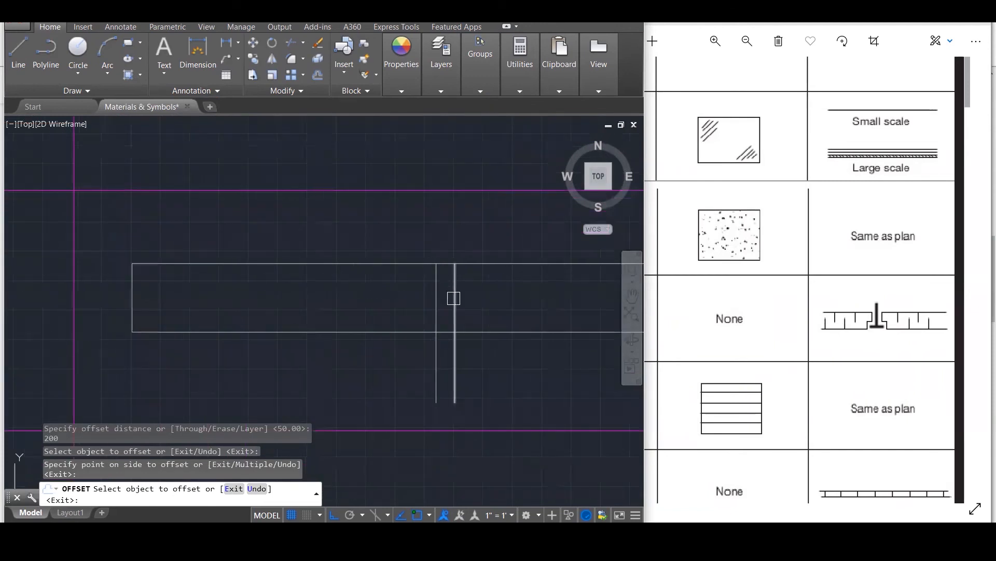
click(453, 298)
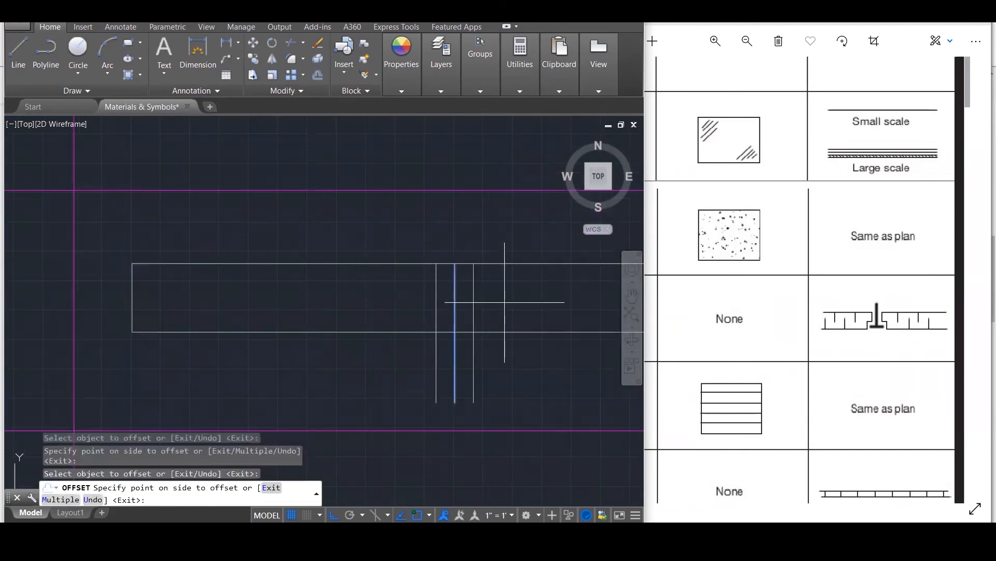
click(504, 301)
key(Escape)
key(Escape)
key(Escape)
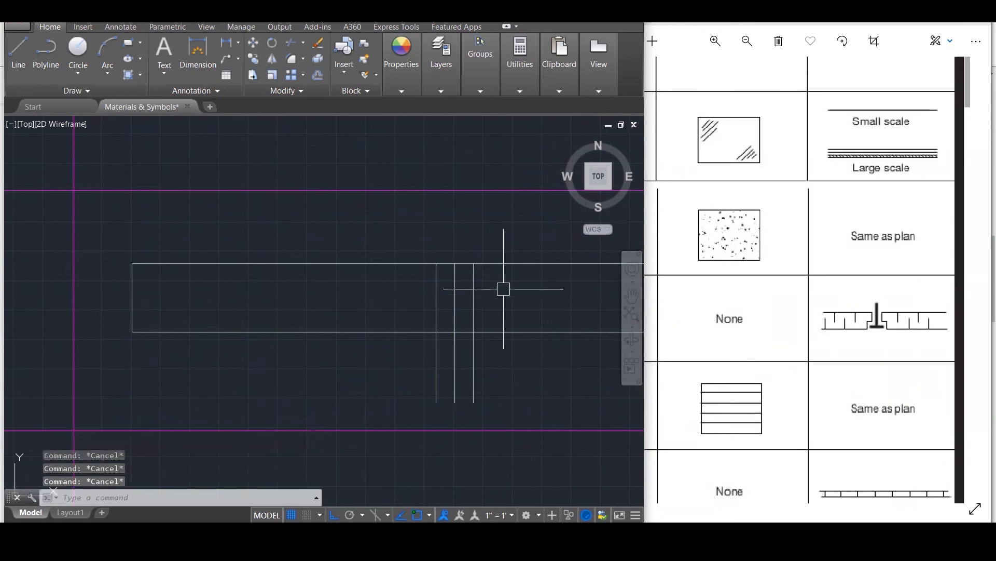
Draw a horizontal line inside the rectangle, crossing all three vertical lines and extending past them on both sides.
text(l)
key(Return)
click(372, 301)
click(560, 302)
key(Escape)
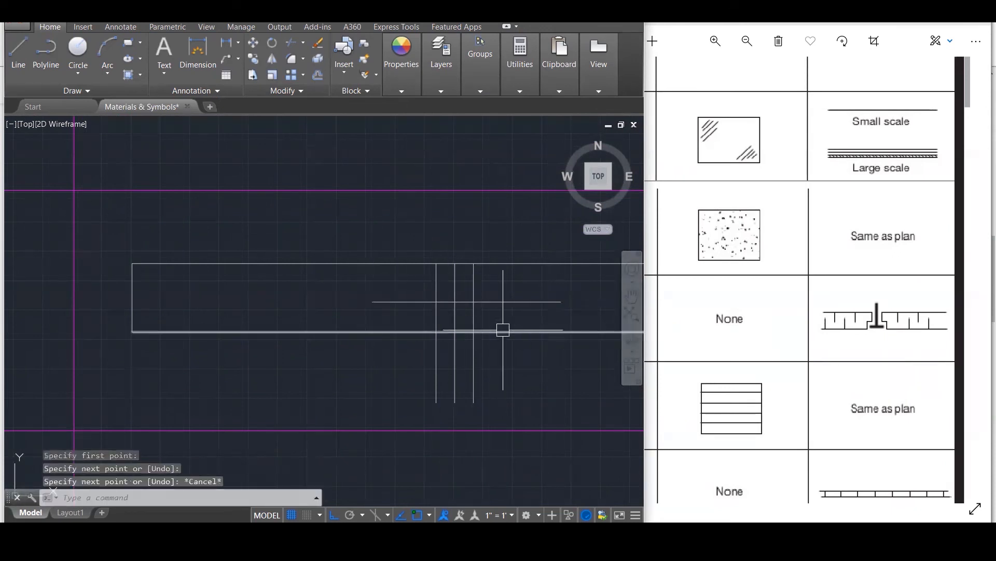
Offset each of the two outer vertical lines outward by 100.
text(o)
key(Return)
text(1)
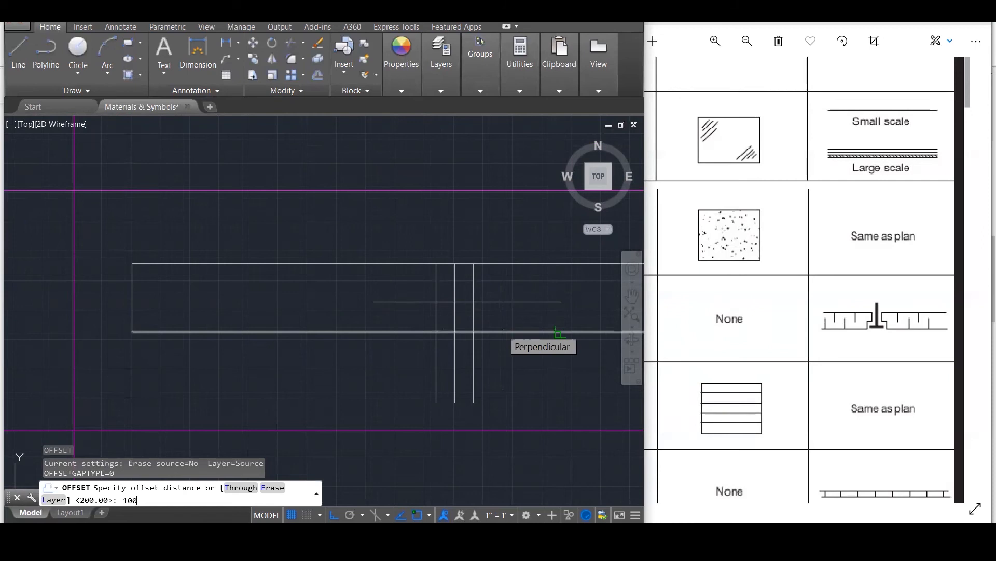
text(00)
key(Return)
click(473, 325)
click(436, 319)
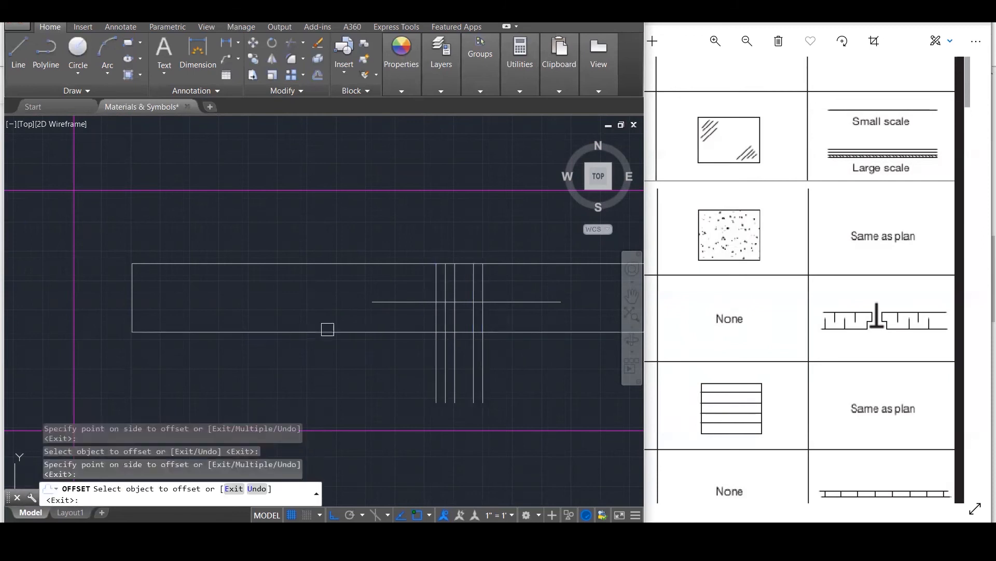
key(ctrl+z)
click(436, 317)
click(369, 318)
key(Escape)
Trim the horizontal line's ends beyond the outermost vertical lines, using the crossing lines as cutting edges.
scroll(463, 311, up, 3)
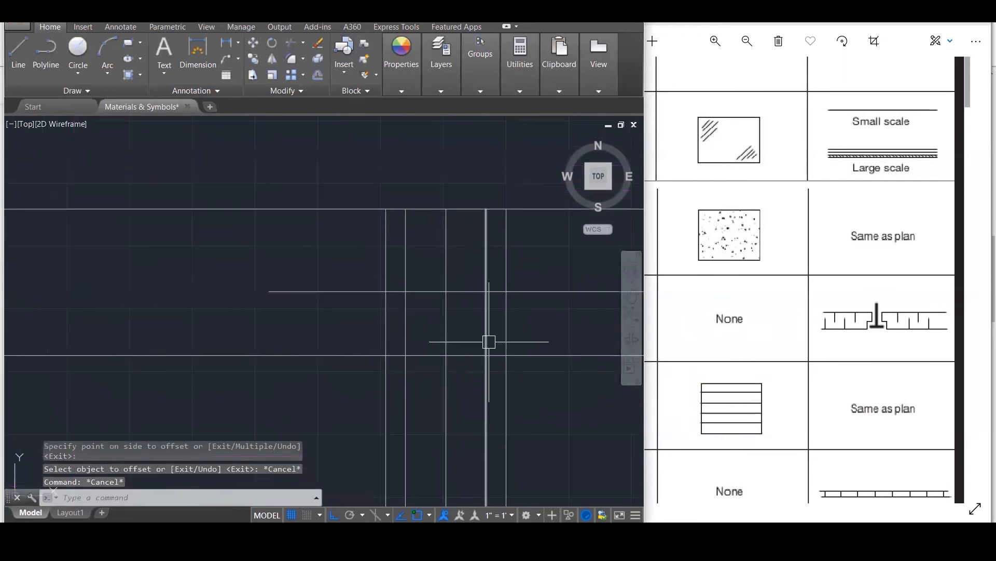
text(tr)
key(space)
scroll(506, 355, down, 3)
click(538, 368)
click(361, 191)
key(Return)
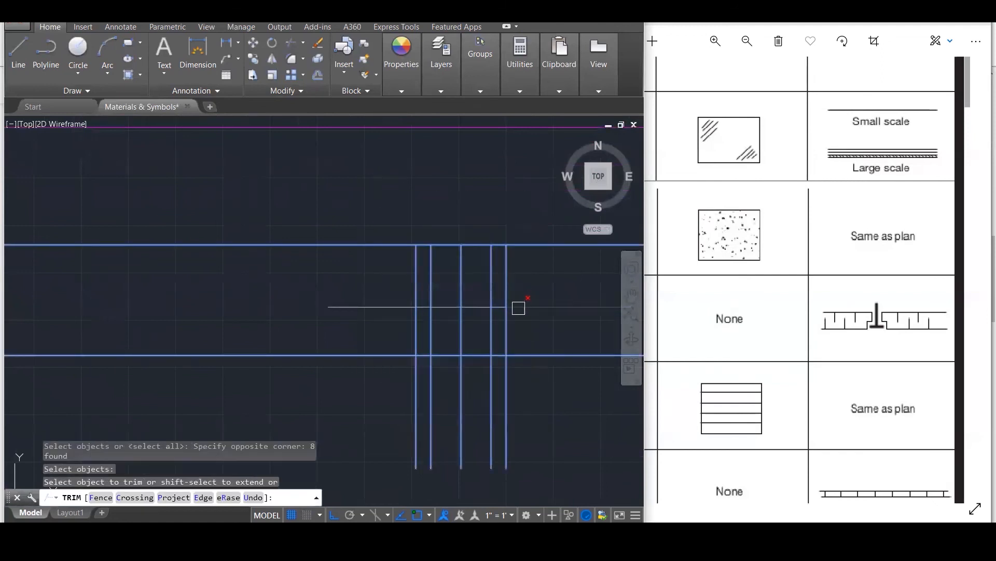
click(519, 308)
click(392, 305)
scroll(414, 301, up, 1)
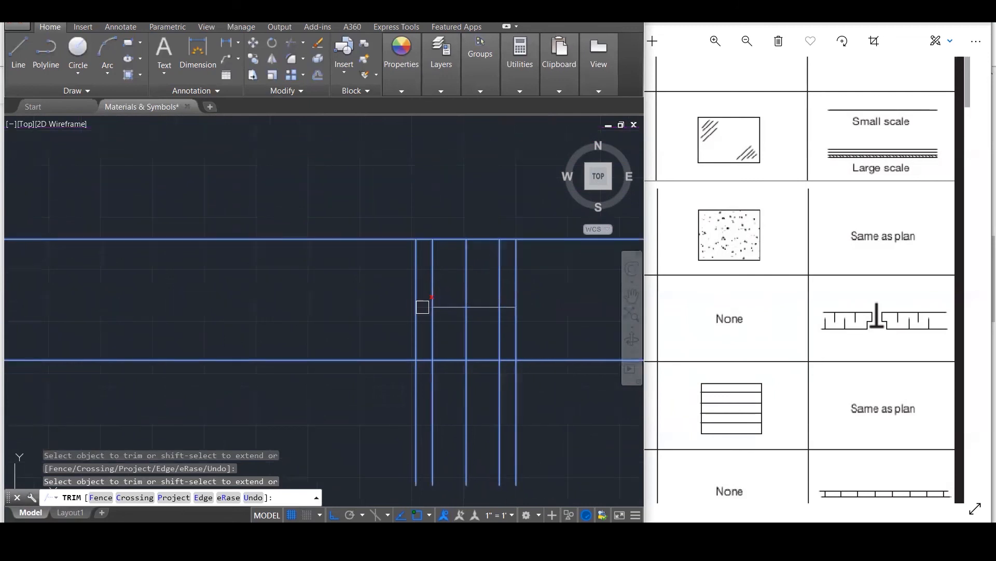
Trim the vertical lines and the middle of the horizontal line into stepped edges on both sides of the centre line.
click(433, 337)
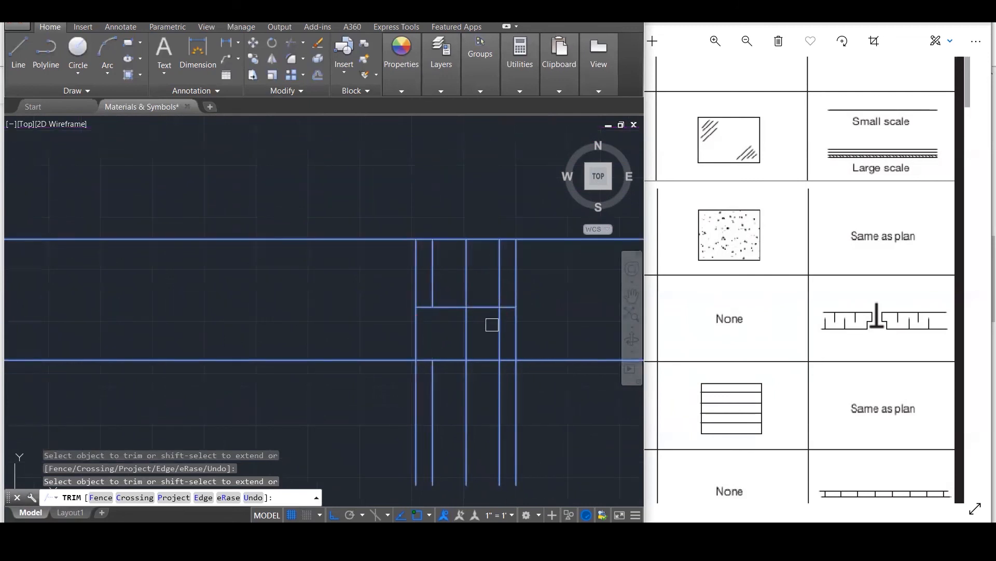
click(499, 327)
click(481, 306)
scroll(430, 320, up, 1)
click(413, 279)
click(544, 276)
scroll(544, 276, down, 2)
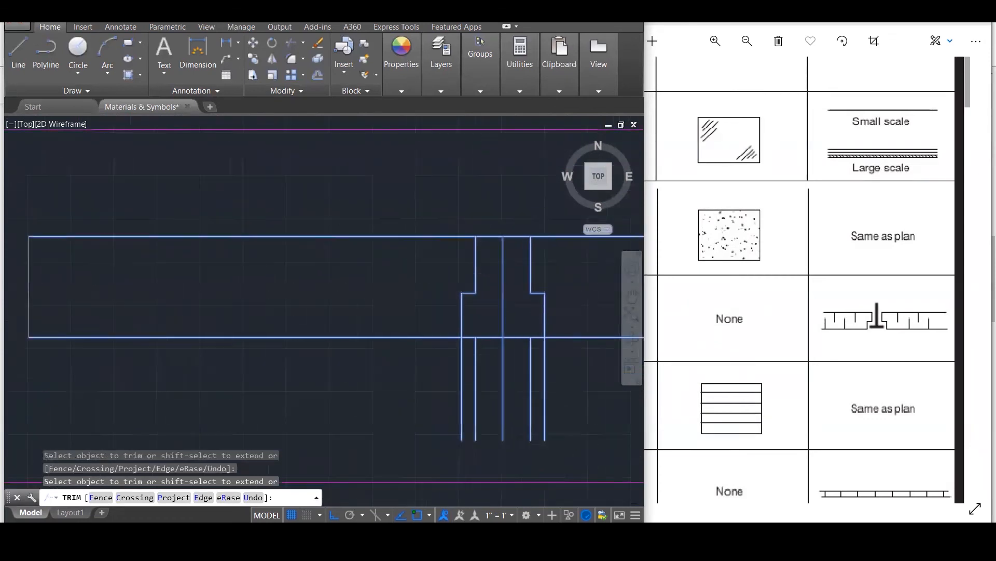
Trim the rectangle's upper and lower edges between the two stepped edges to open a gap around the centre line.
click(496, 240)
click(528, 333)
scroll(528, 334, up, 3)
click(542, 327)
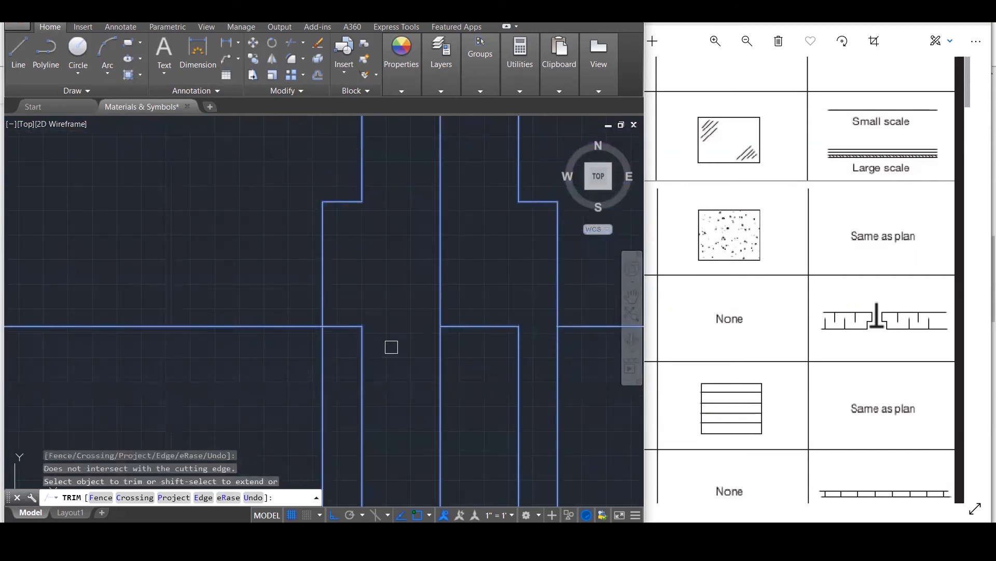
click(341, 327)
scroll(376, 306, down, 2)
scroll(423, 305, down, 1)
key(Escape)
key(Escape)
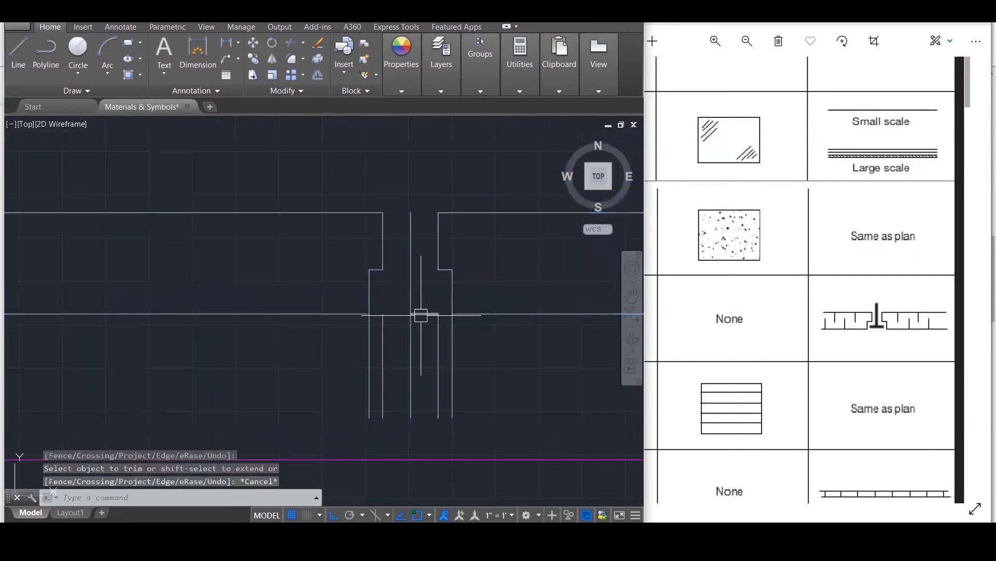
Delete the leftover short horizontal segment and the two inner vertical pieces below the gap.
click(424, 313)
click(435, 341)
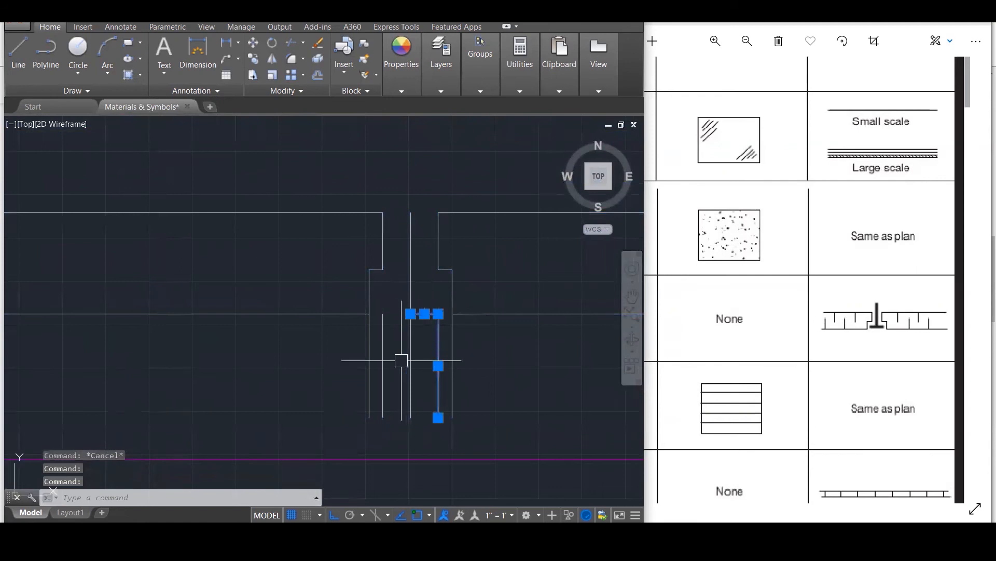
click(384, 357)
key(Delete)
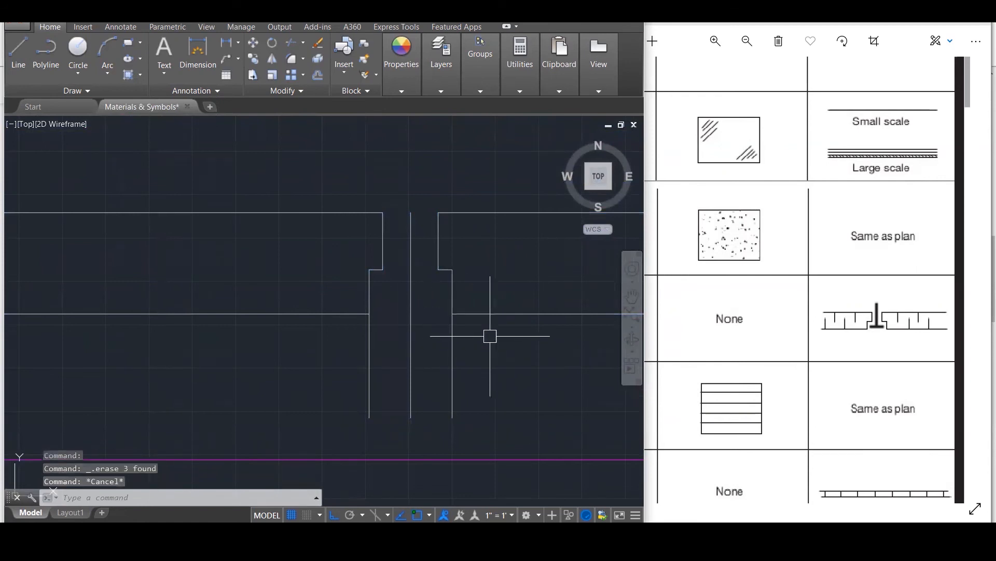
Trim the outer vertical lines below the rectangle's lower edge on both sides of the gap.
text(tr)
key(Return)
click(490, 341)
click(334, 275)
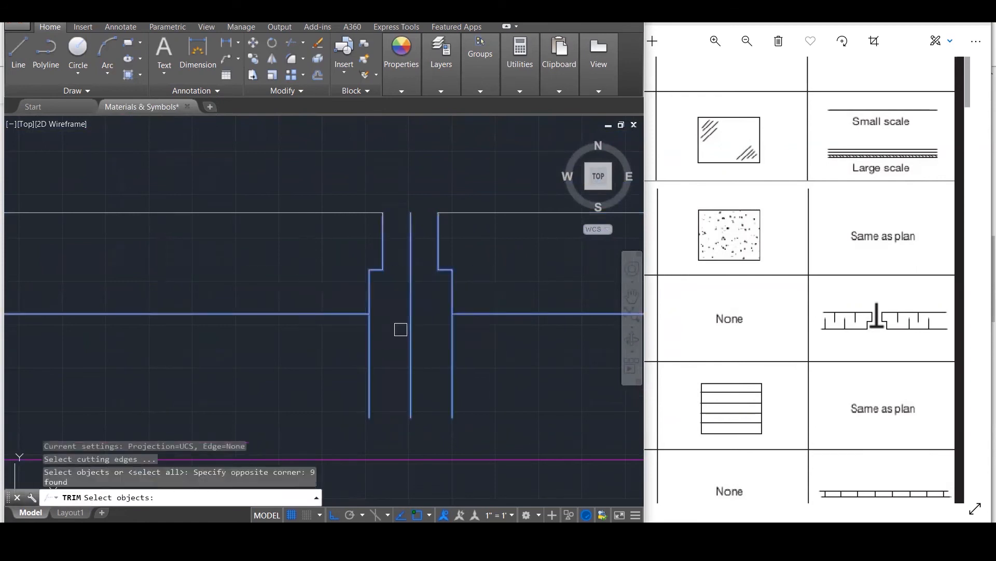
key(Return)
click(470, 325)
click(444, 337)
click(373, 354)
key(Escape)
key(Escape)
key(Escape)
scroll(410, 332, down, 2)
scroll(409, 263, up, 3)
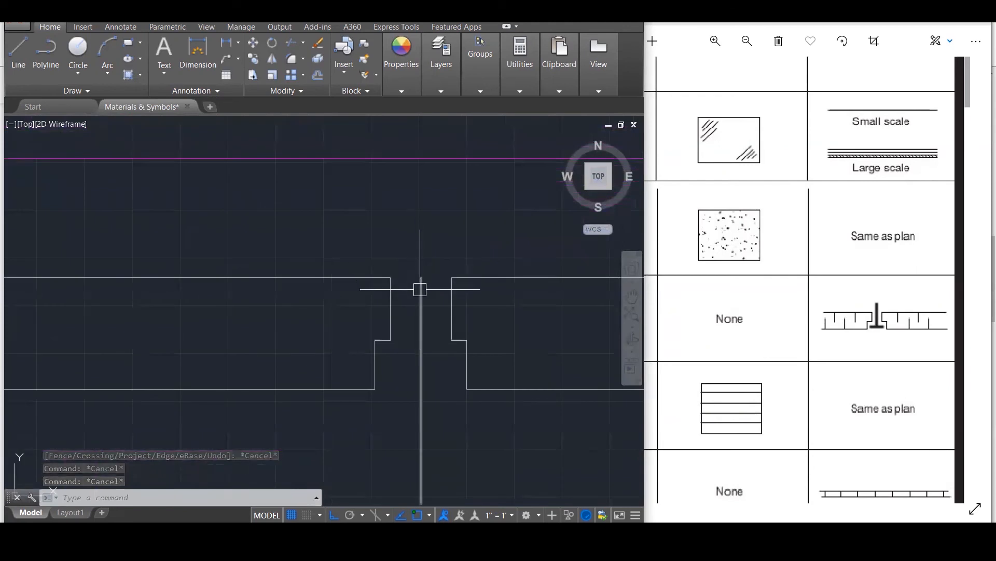
key(Escape)
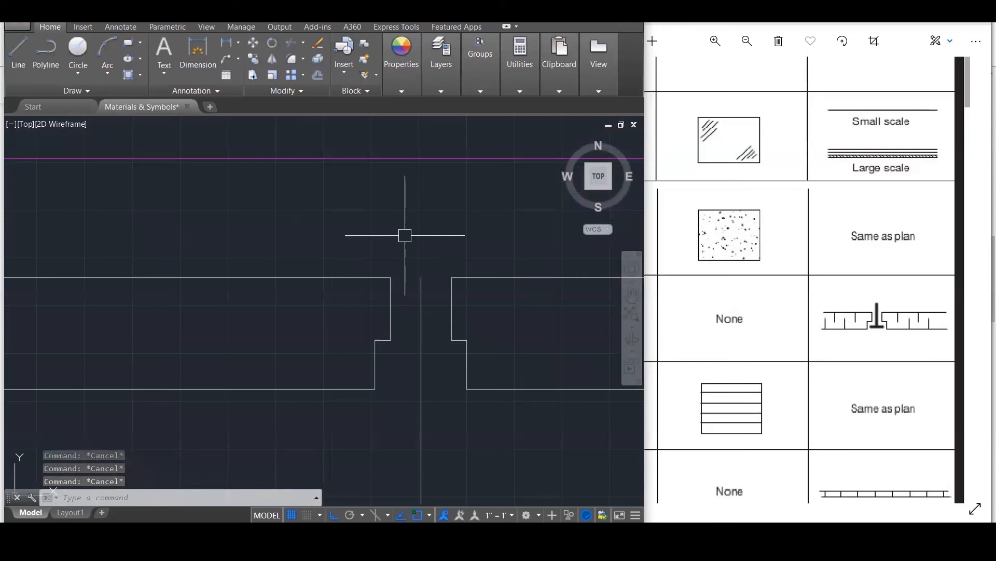
Draw the left half of an inverted T outline in the gap, from above the panel down to the centre line.
text(l)
key(Return)
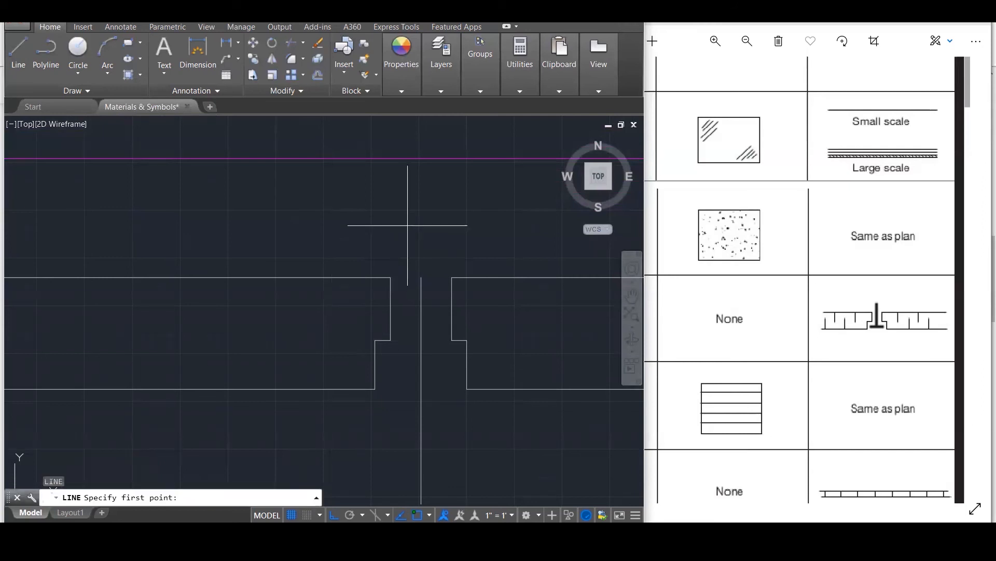
click(408, 224)
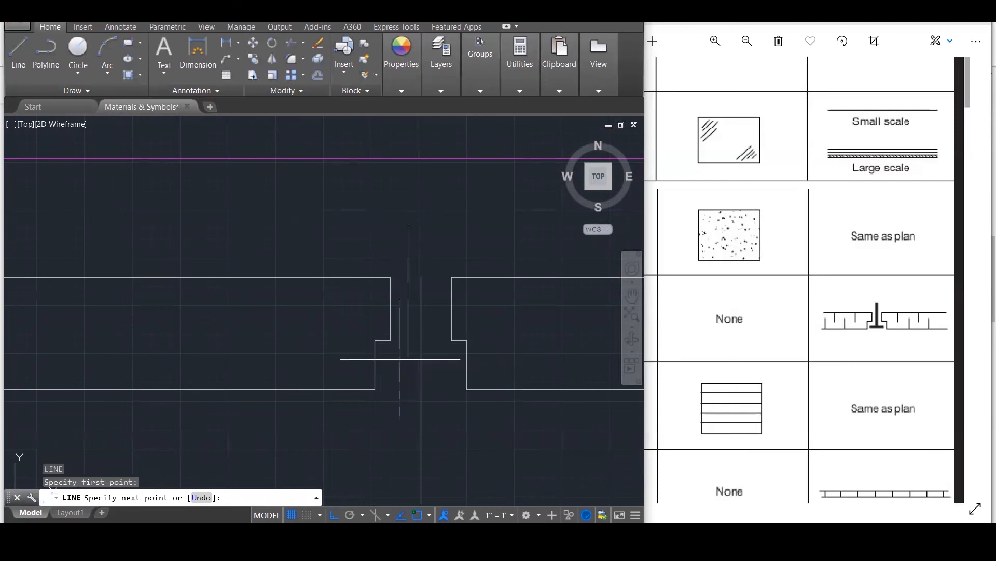
click(408, 358)
scroll(384, 363, up, 2)
click(384, 361)
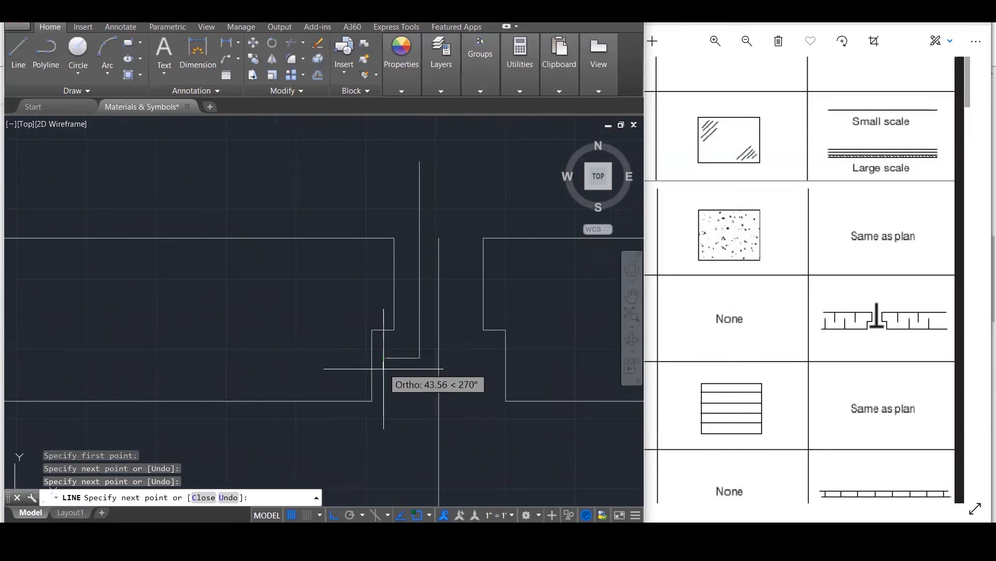
click(383, 378)
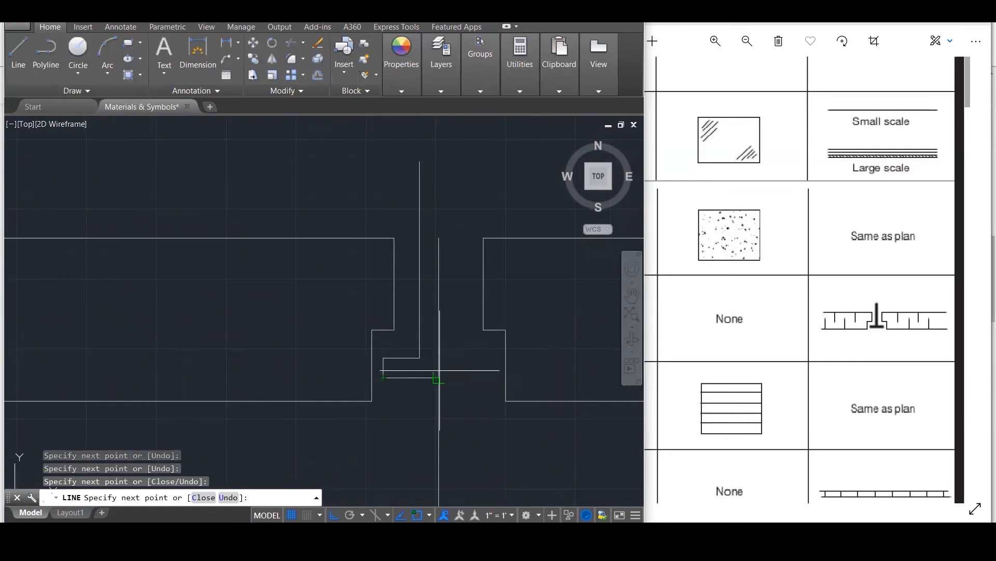
click(438, 377)
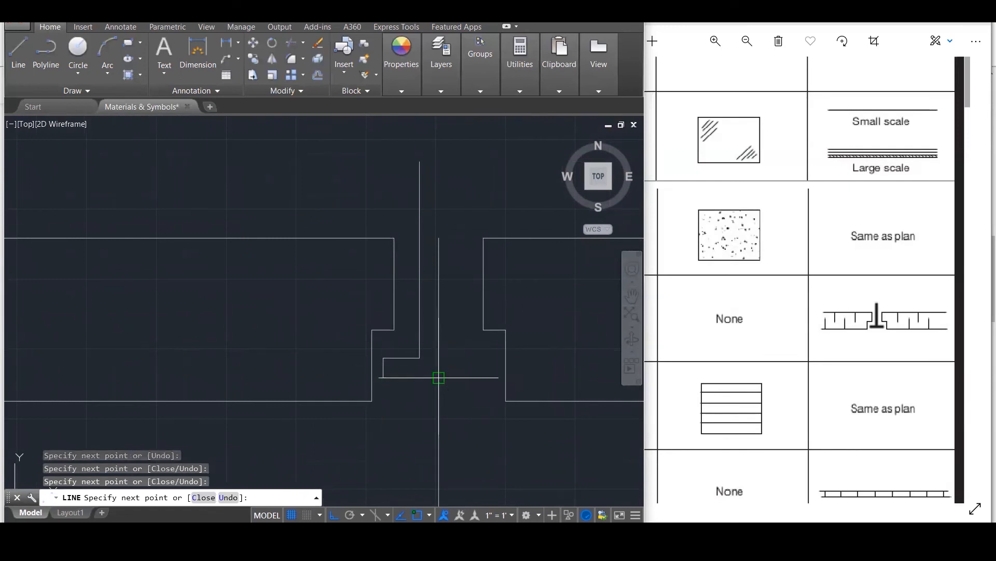
key(Escape)
Mirror the half T outline about the vertical centre line, keeping the source lines.
text(mi)
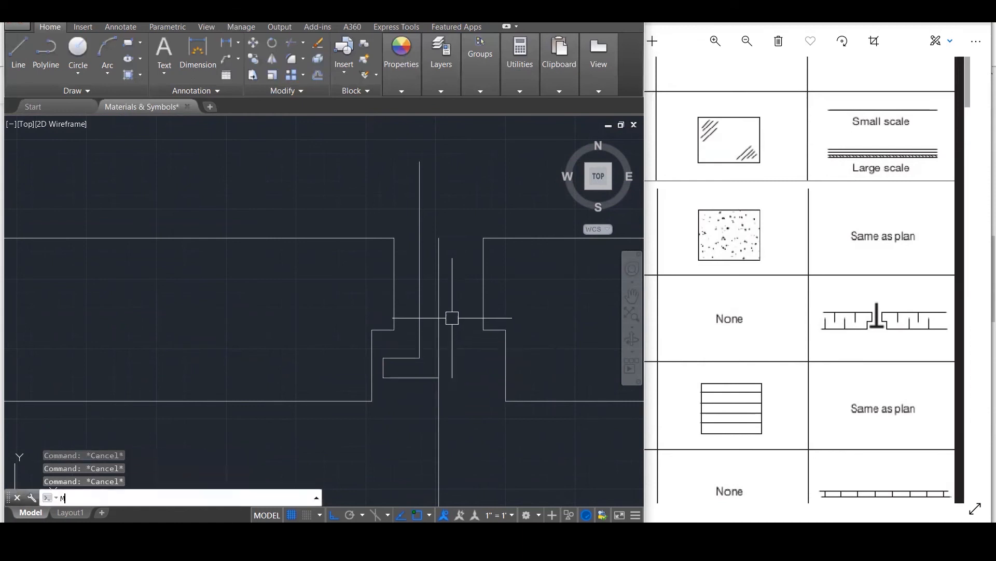
key(Return)
click(420, 193)
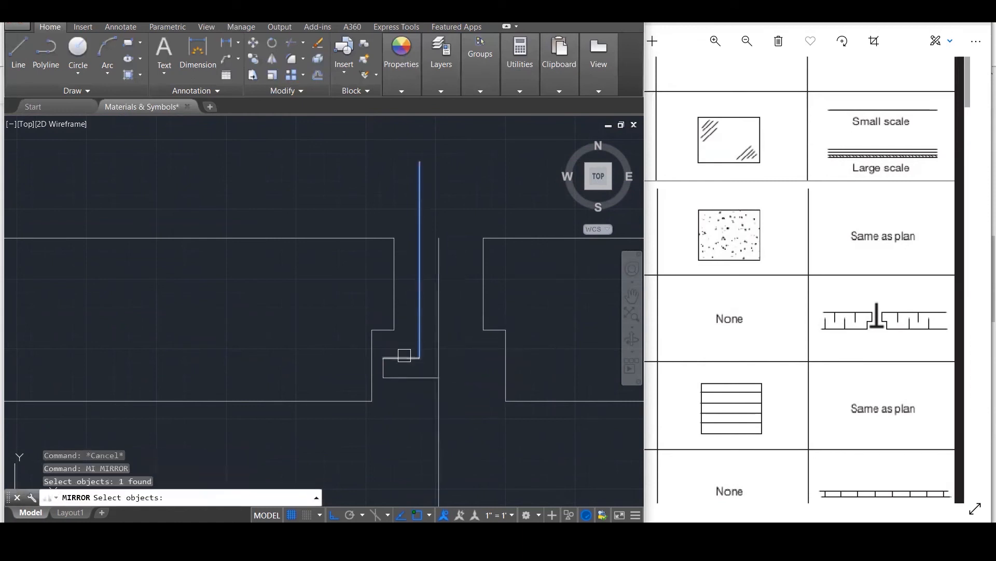
click(403, 357)
click(400, 377)
key(Return)
click(438, 378)
click(441, 137)
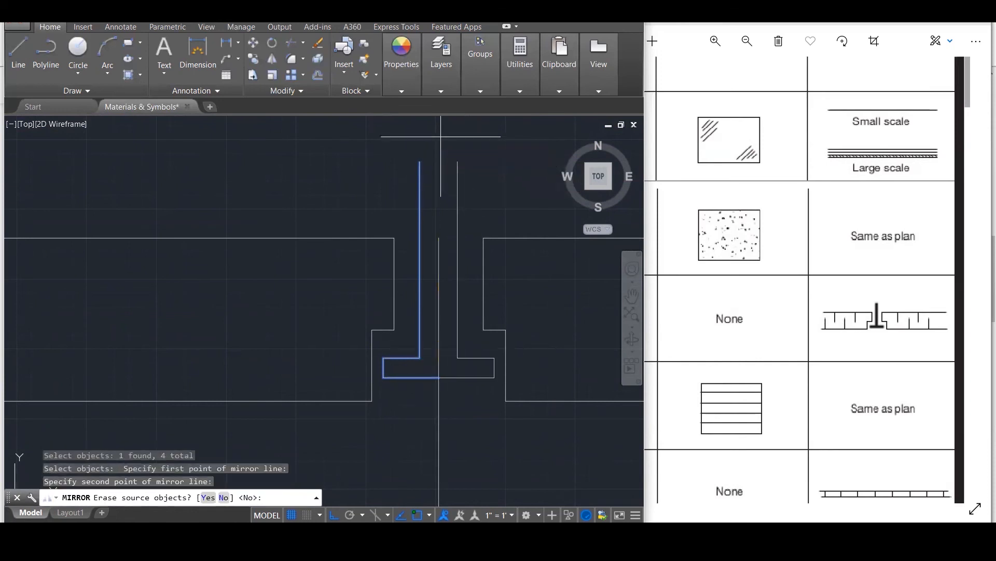
key(Return)
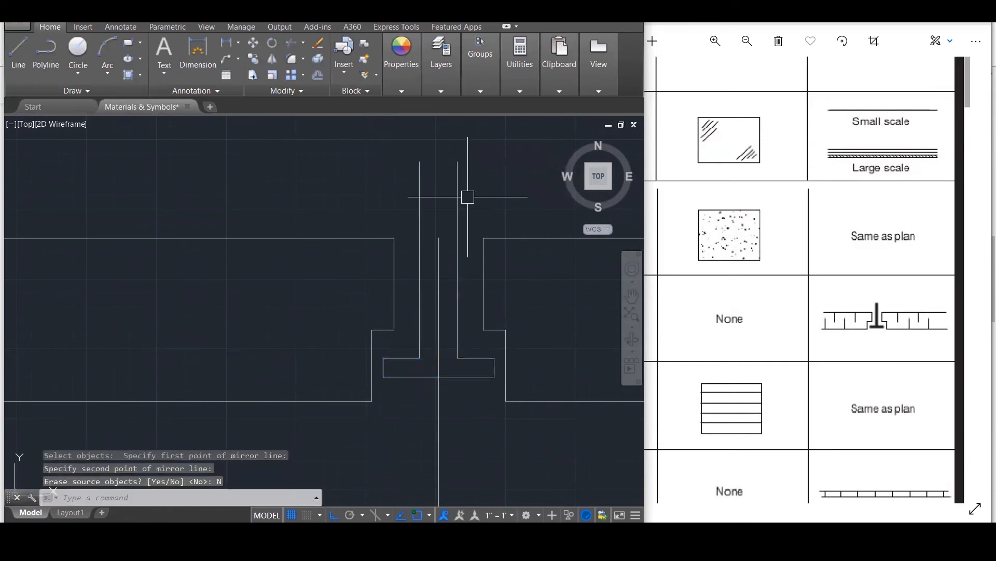
Close the upper end of the inverted T outline with a line and delete the vertical centre line.
key(Escape)
key(Escape)
key(Escape)
text(l)
key(Return)
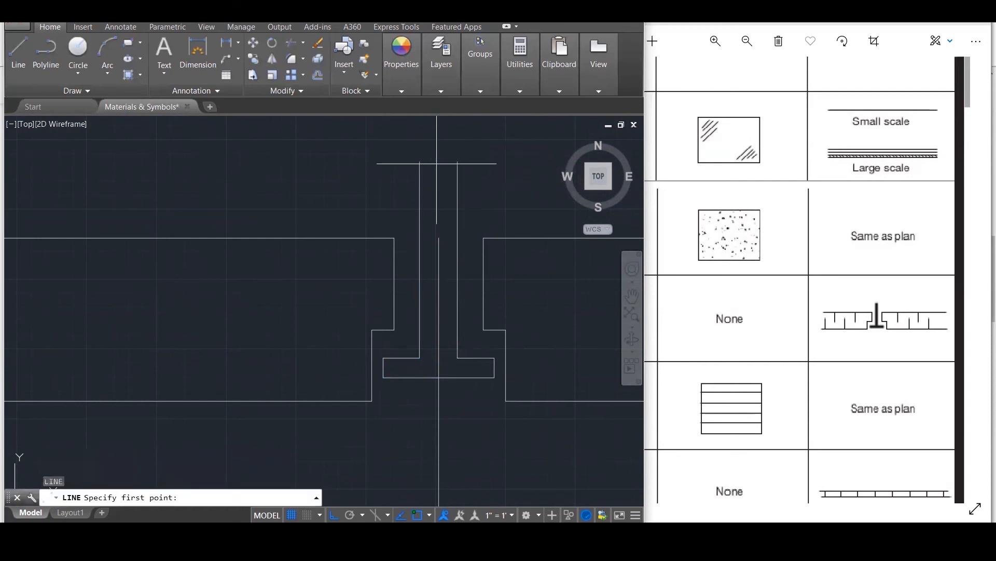
click(420, 161)
click(457, 162)
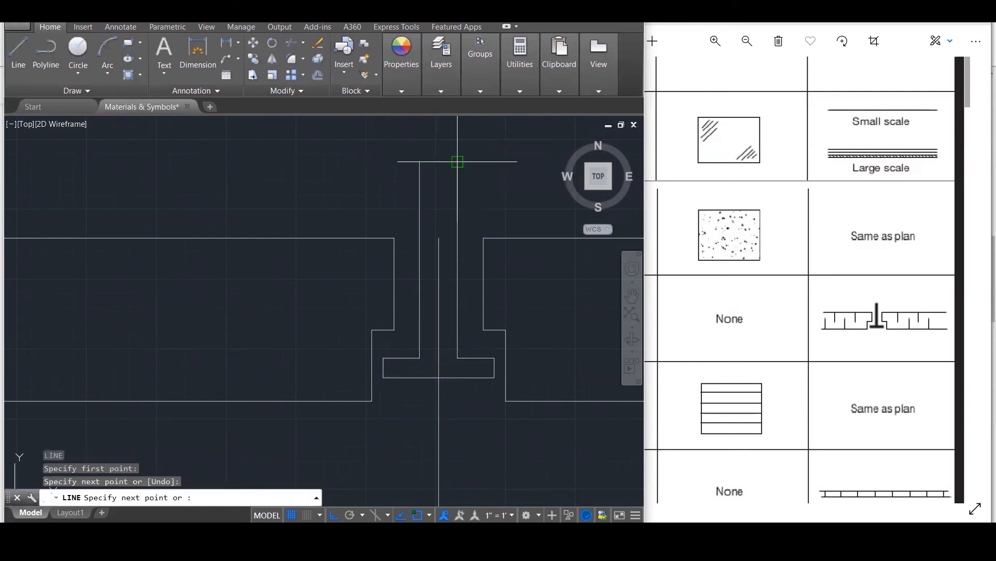
key(Escape)
key(Escape)
click(435, 267)
key(Delete)
scroll(471, 241, down, 6)
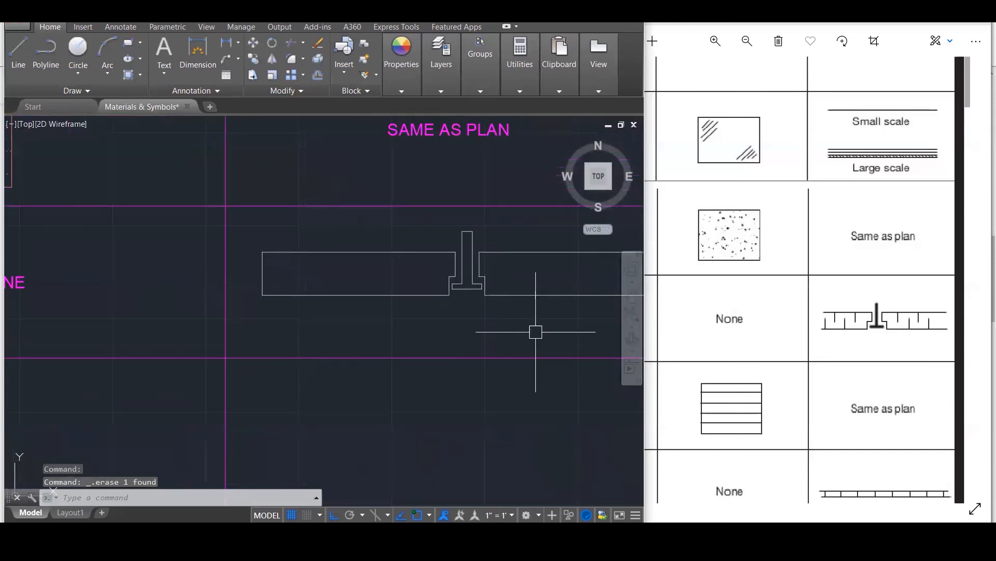
scroll(538, 327, up, 4)
scroll(521, 349, down, 3)
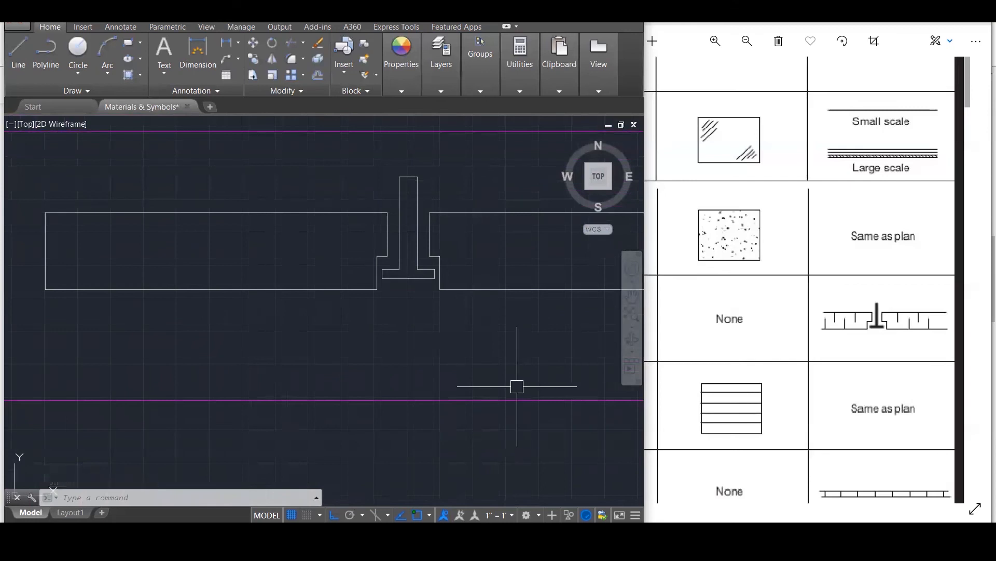
scroll(394, 233, up, 3)
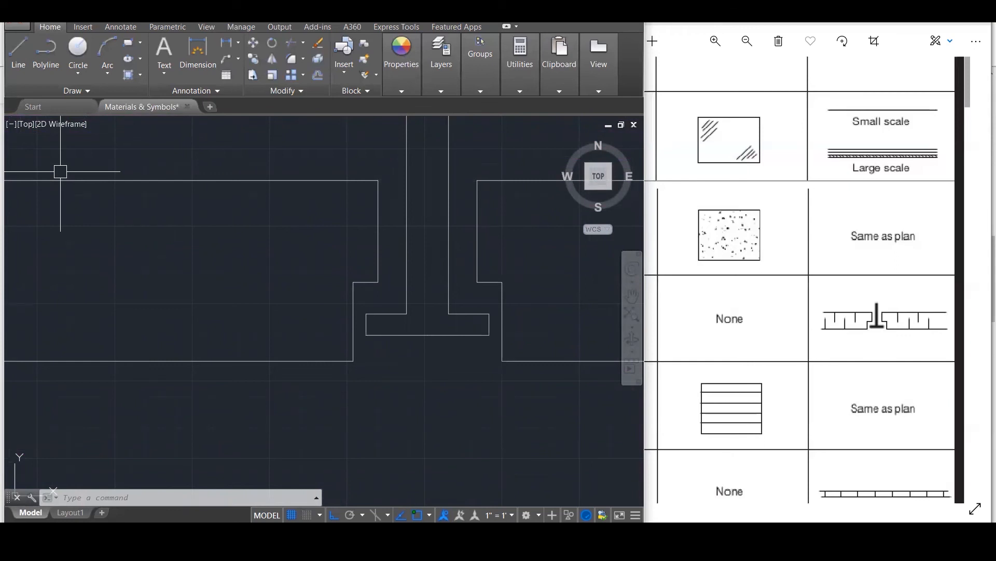
Move the right vertical line of the inverted T's stem a short distance inward to narrow the stem.
scroll(311, 291, down, 3)
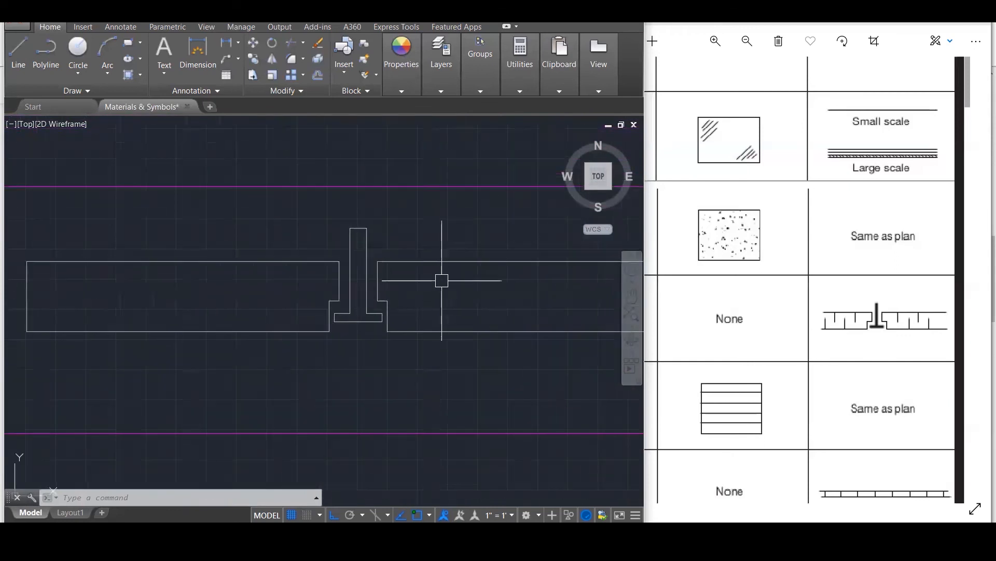
scroll(362, 269, up, 3)
click(372, 257)
scroll(355, 282, up, 2)
click(372, 223)
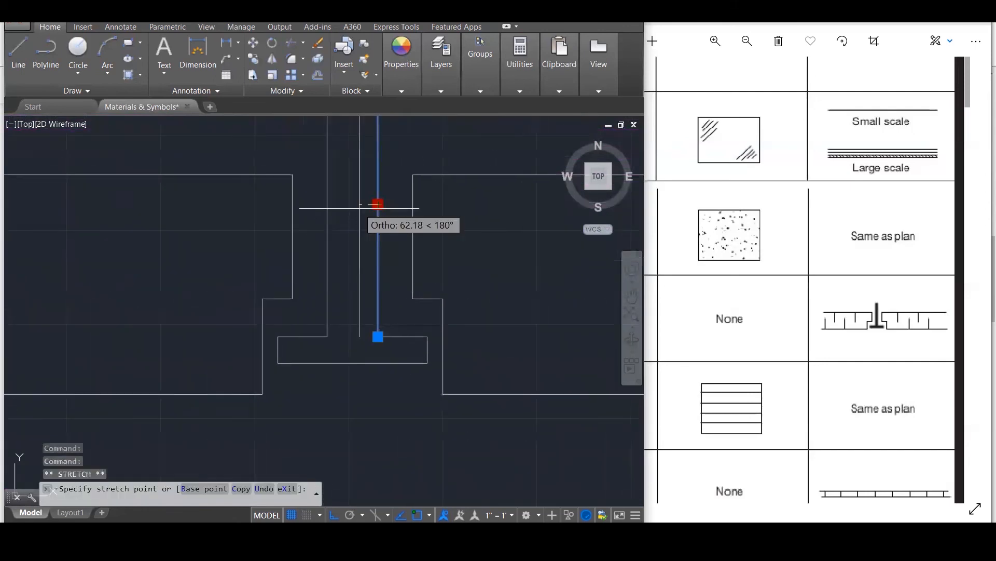
click(366, 204)
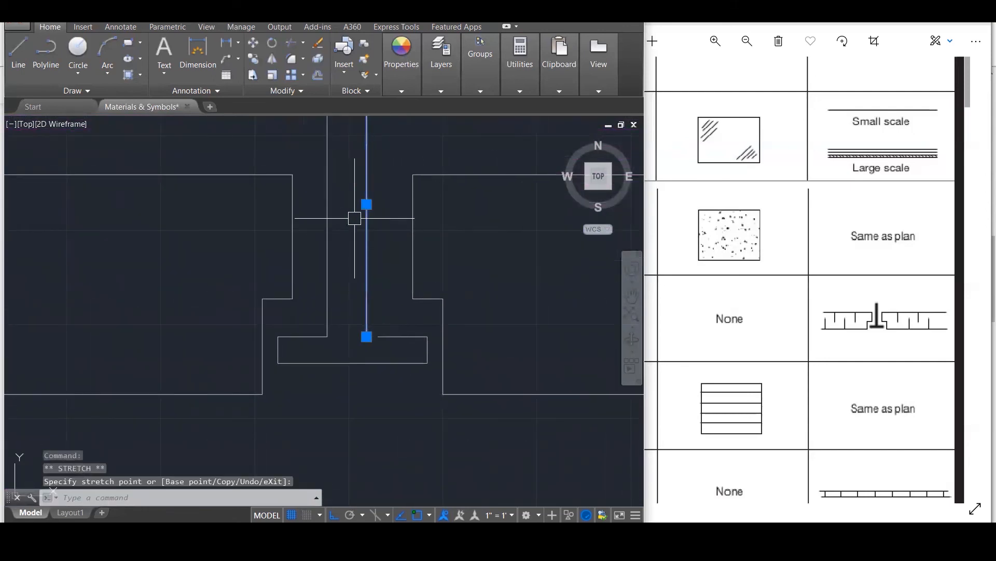
key(Escape)
Fillet the stem's right line with the top line of the right flange to form a sharp corner.
text(F)
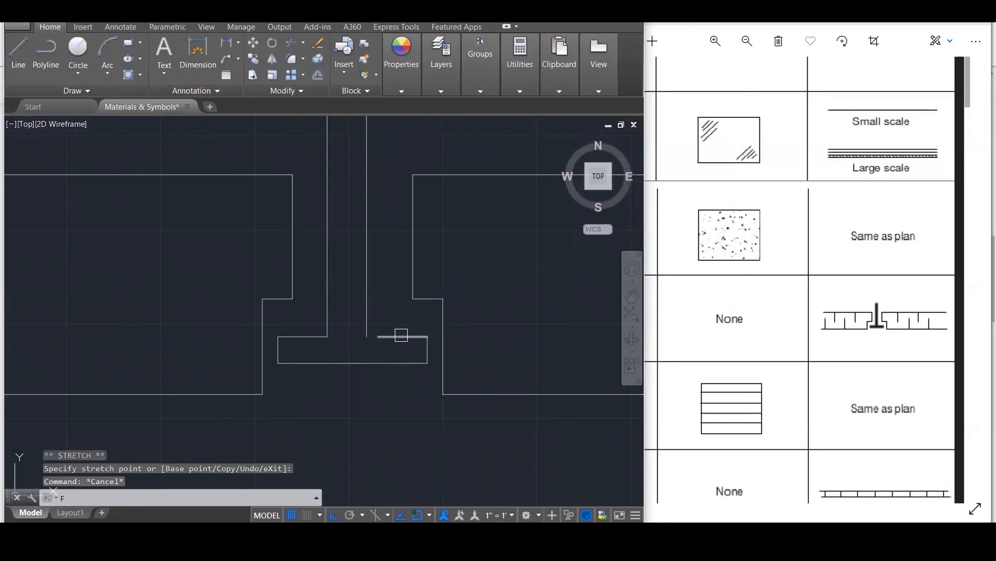
key(Return)
click(387, 335)
click(367, 322)
key(Escape)
key(Escape)
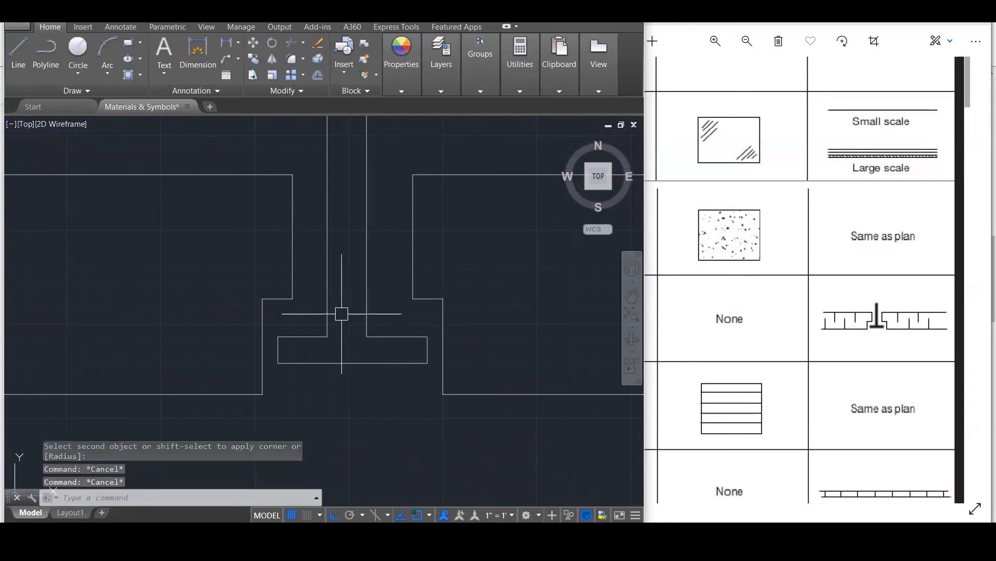
Delete the stem's left line and mirror the right line about the T's vertical centre, keeping the source line.
click(327, 292)
key(Delete)
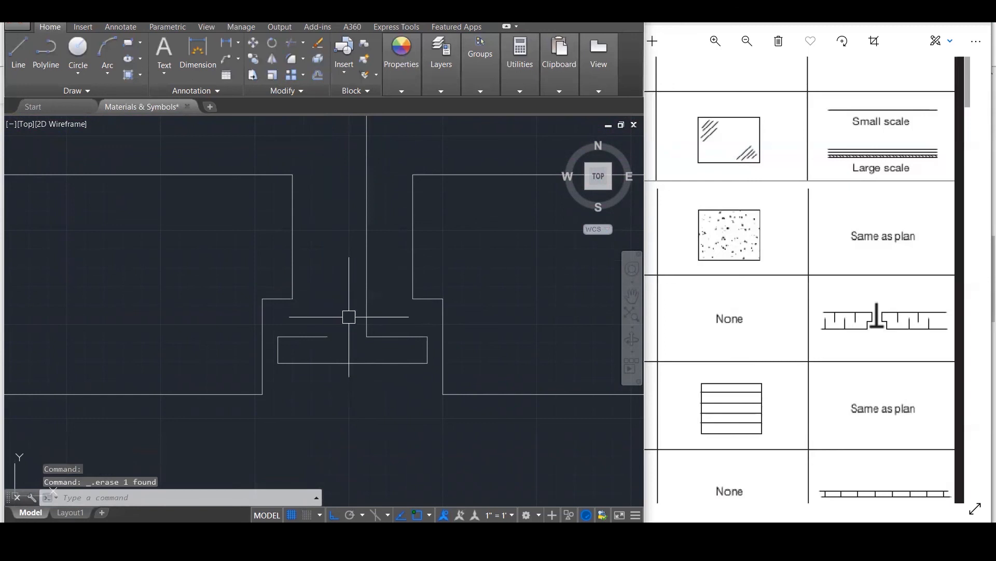
text(MI)
key(Return)
click(365, 293)
key(Return)
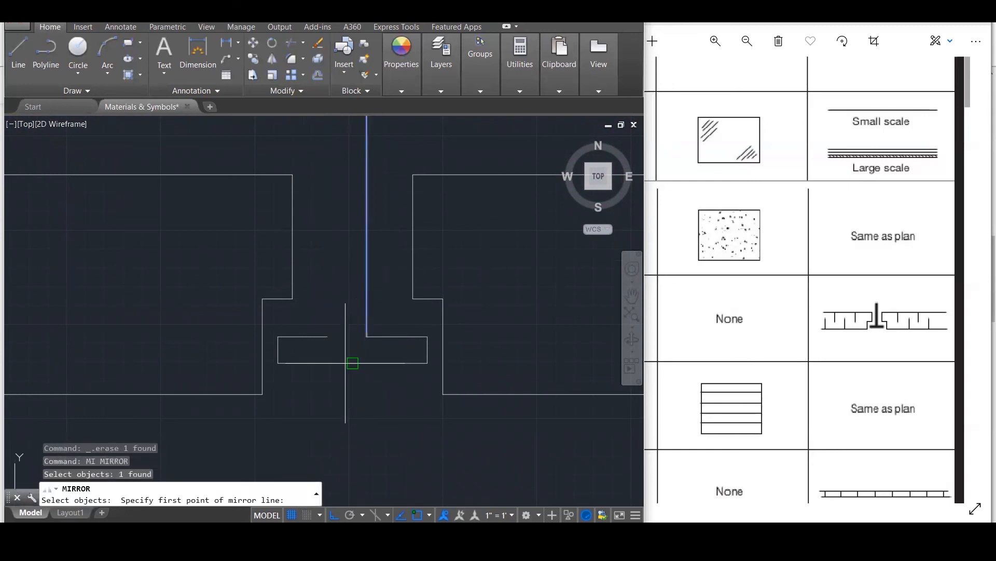
click(353, 363)
click(358, 395)
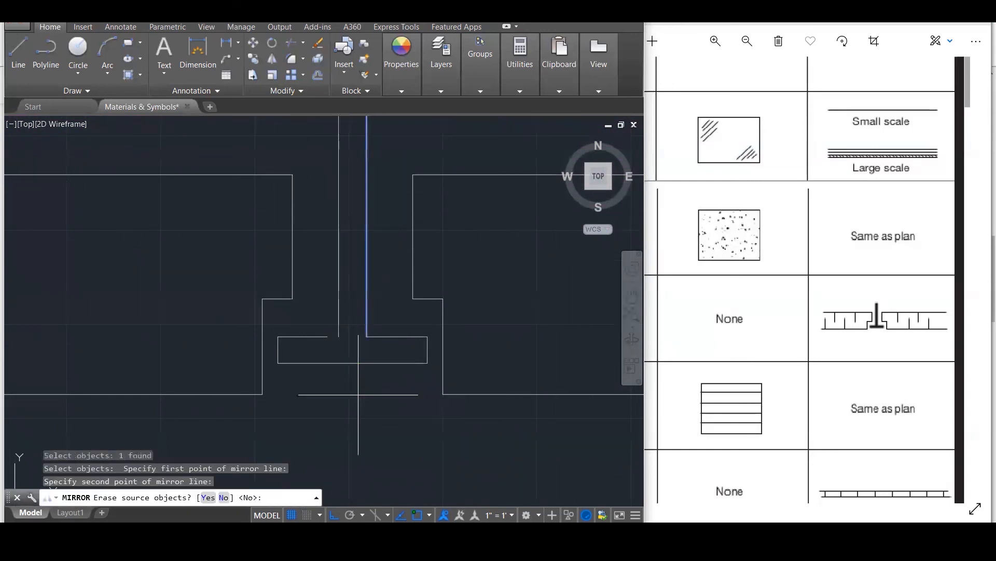
text(N)
key(Return)
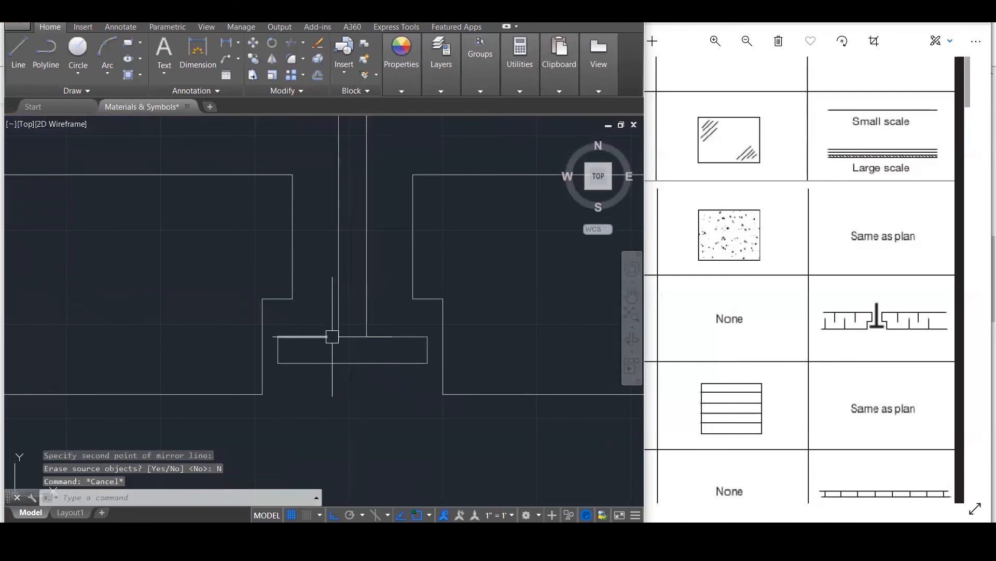
Fillet the stem's new left line with the top line of the left flange to form a sharp corner.
text(F)
key(Return)
click(338, 313)
click(323, 336)
key(Return)
Fillet both stem lines with the short closing line at the upper end of the T to form sharp corners.
scroll(358, 249, up, 5)
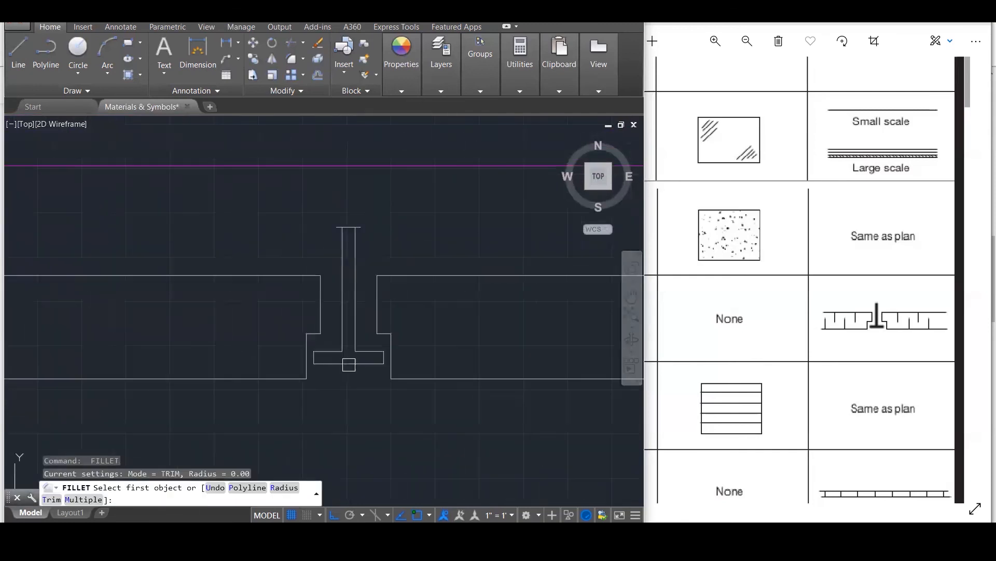
click(358, 250)
click(340, 230)
key(Return)
click(326, 244)
click(336, 231)
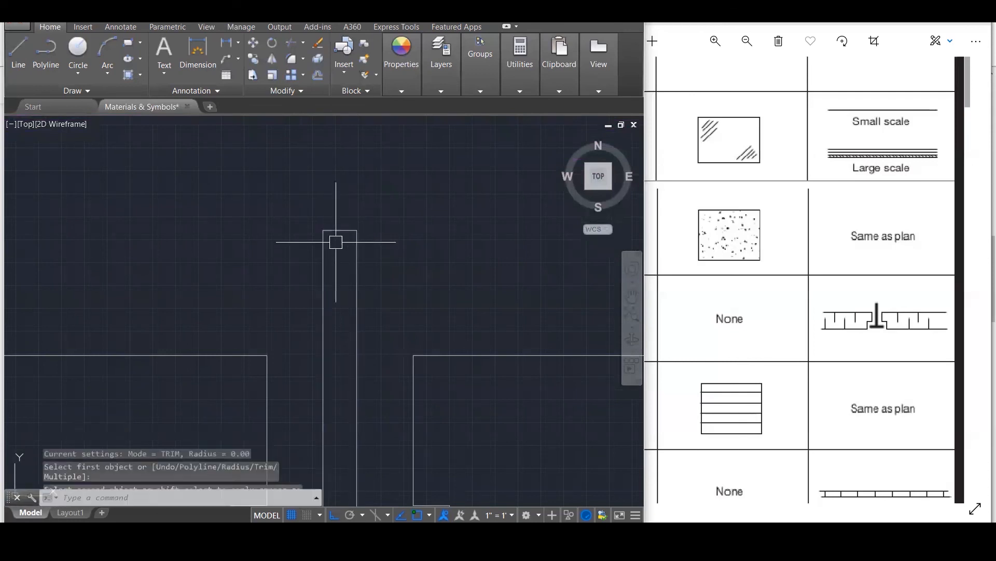
key(Escape)
key(Escape)
Hatch the inside of the inverted T with the SOLID pattern.
scroll(336, 242, down, 5)
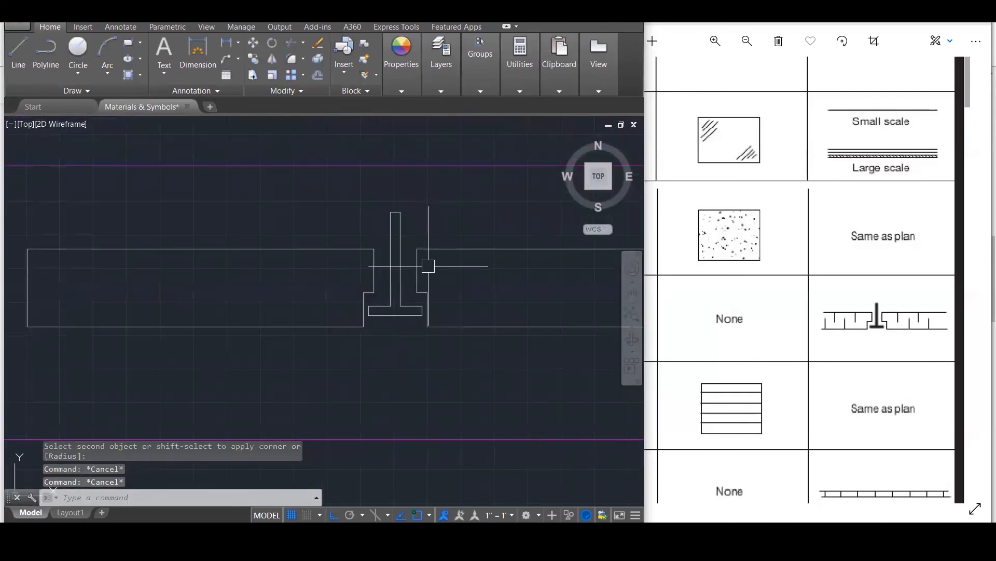
scroll(453, 287, up, 1)
text(h)
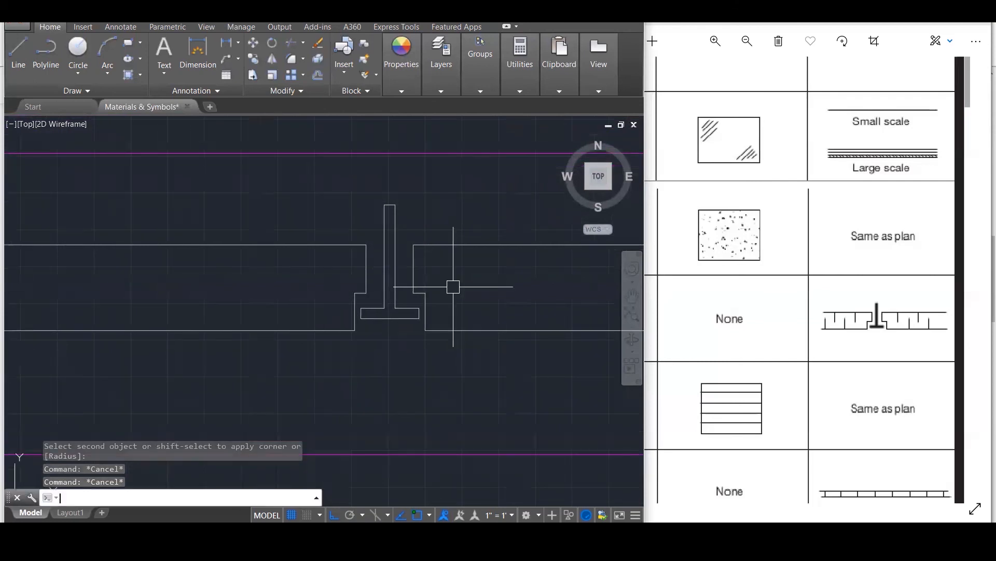
key(Return)
click(378, 314)
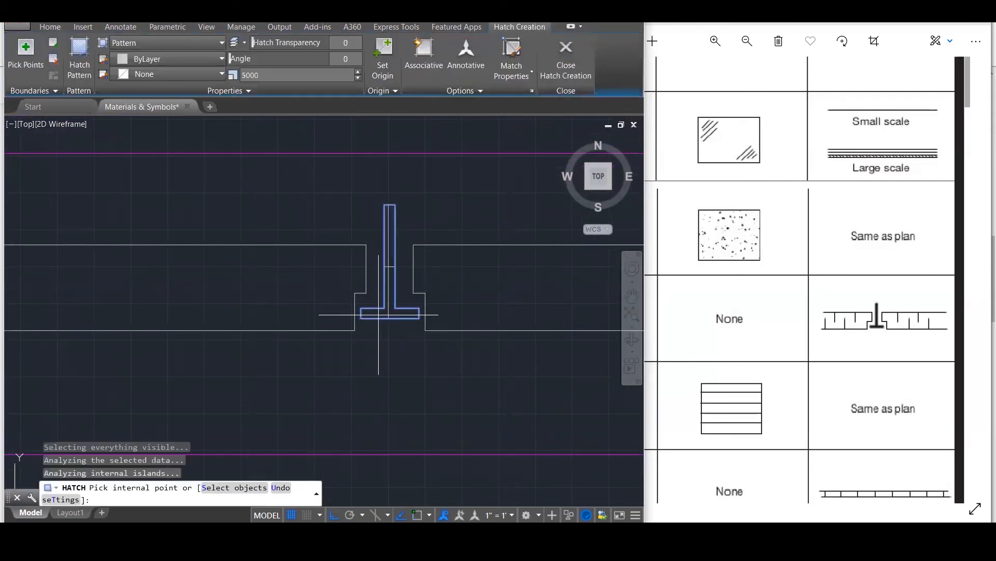
click(80, 57)
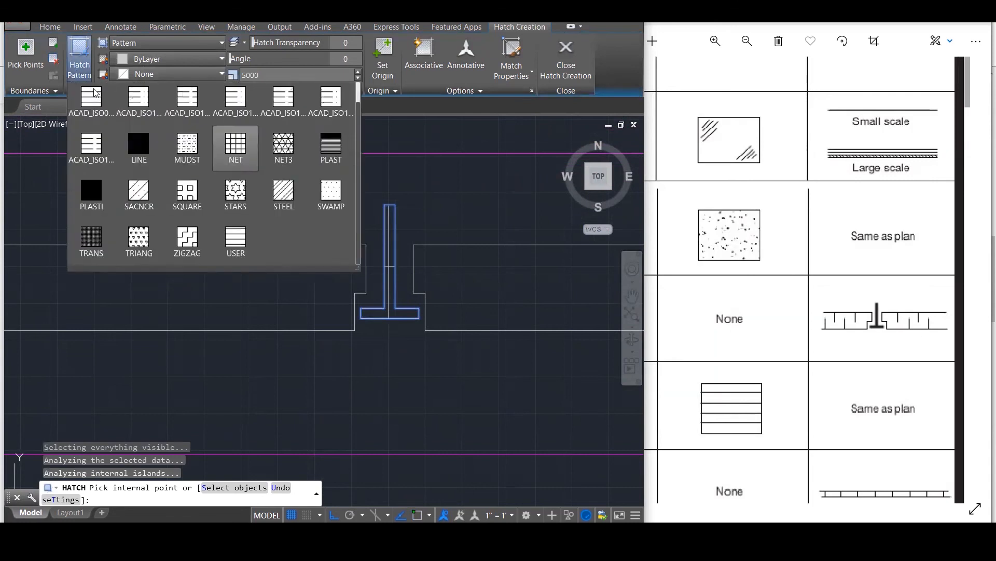
scroll(109, 112, up, 5)
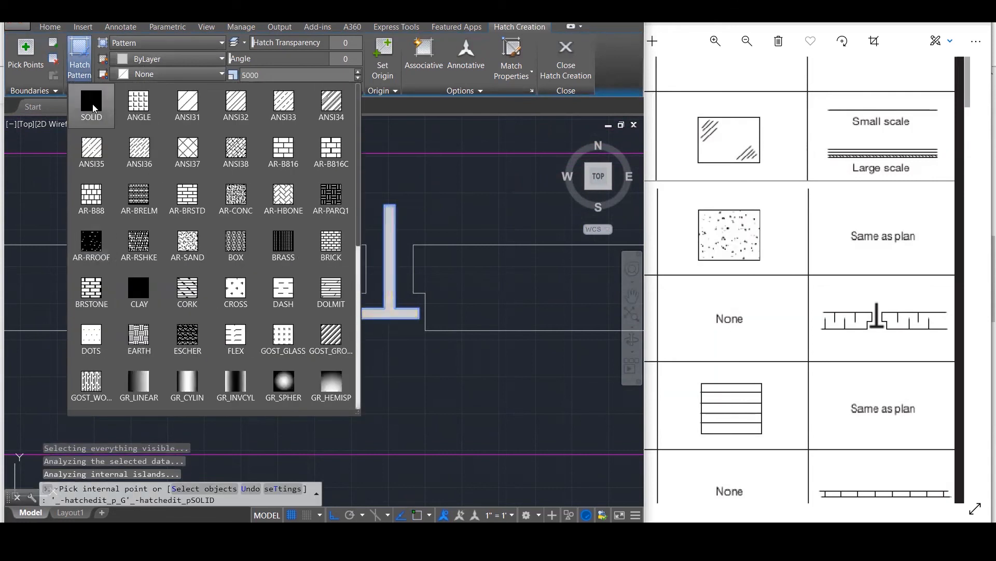
click(93, 104)
click(559, 61)
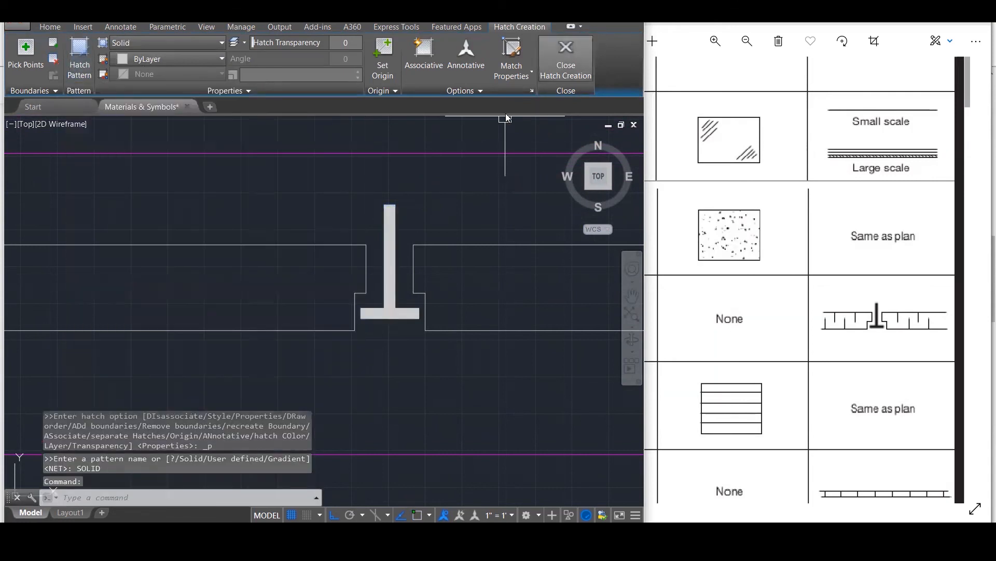
Draw a short vertical line upward from the lower edge of the left panel and another from the right panel's lower edge.
scroll(412, 223, down, 1)
scroll(360, 259, down, 1)
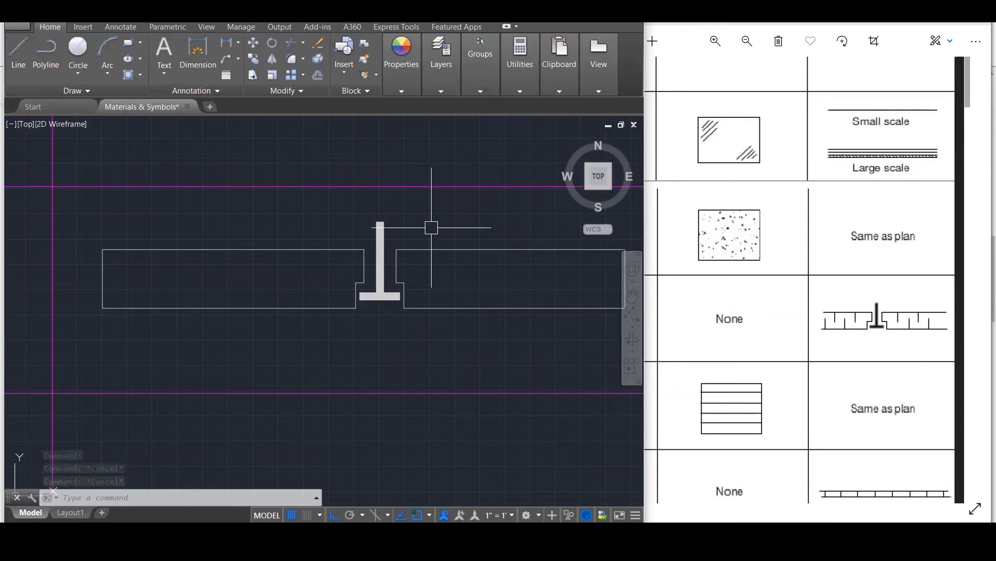
text(l)
key(Return)
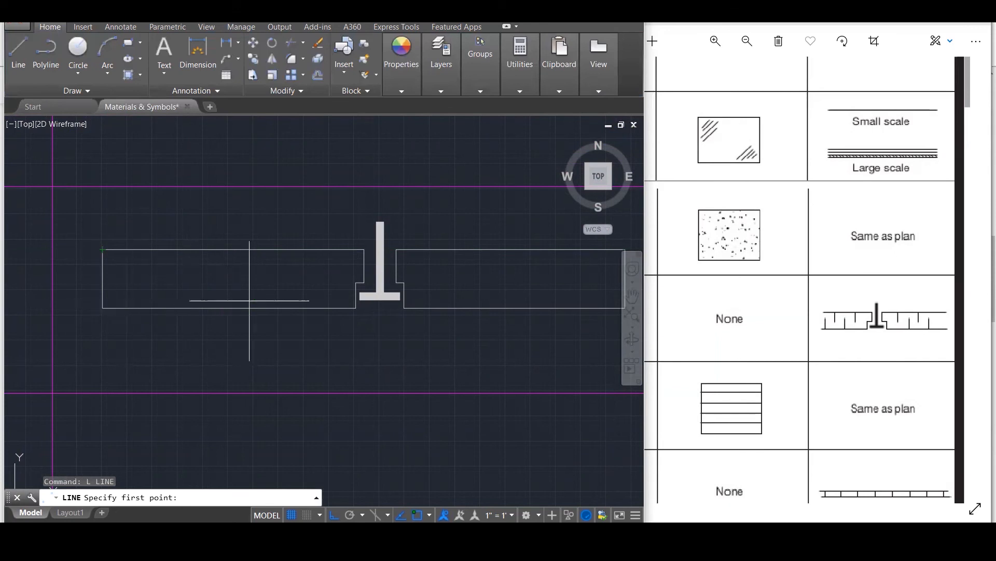
click(229, 308)
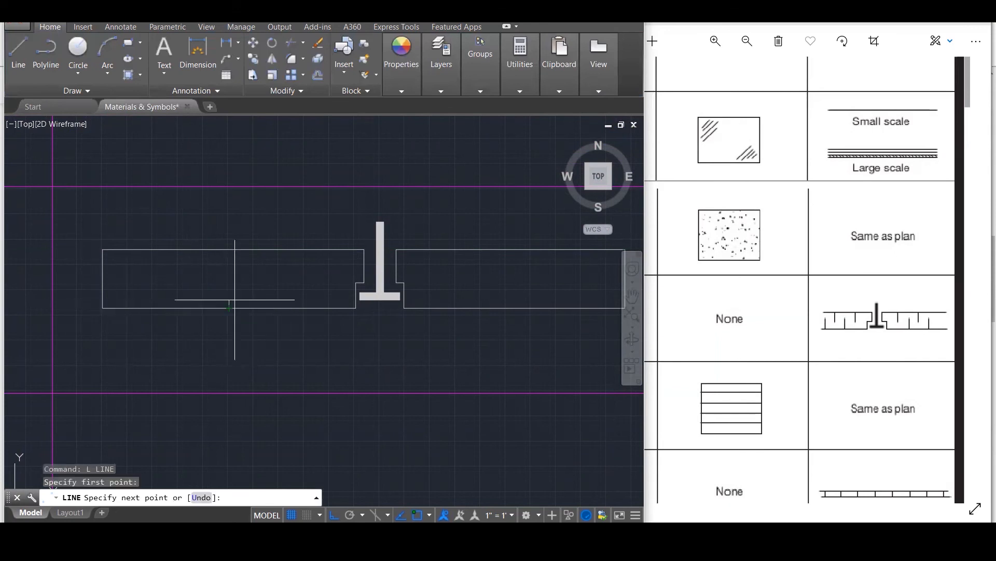
click(233, 274)
key(Return)
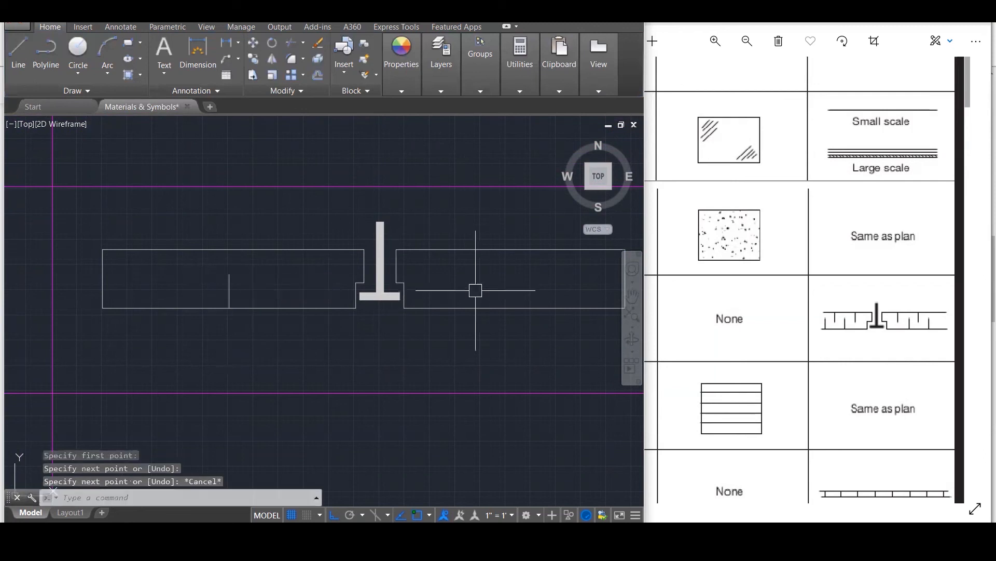
key(Return)
click(514, 308)
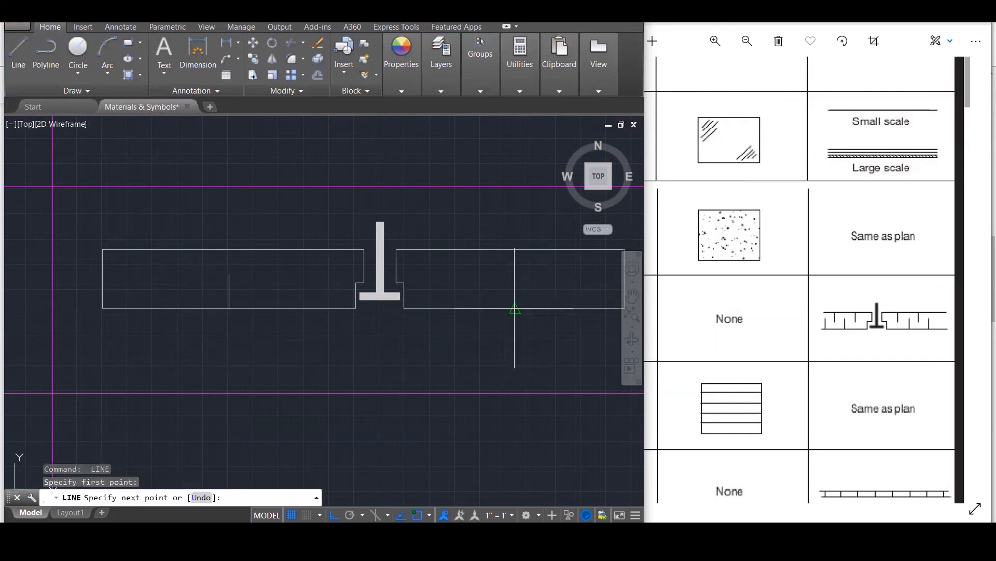
click(514, 267)
key(Return)
key(Return)
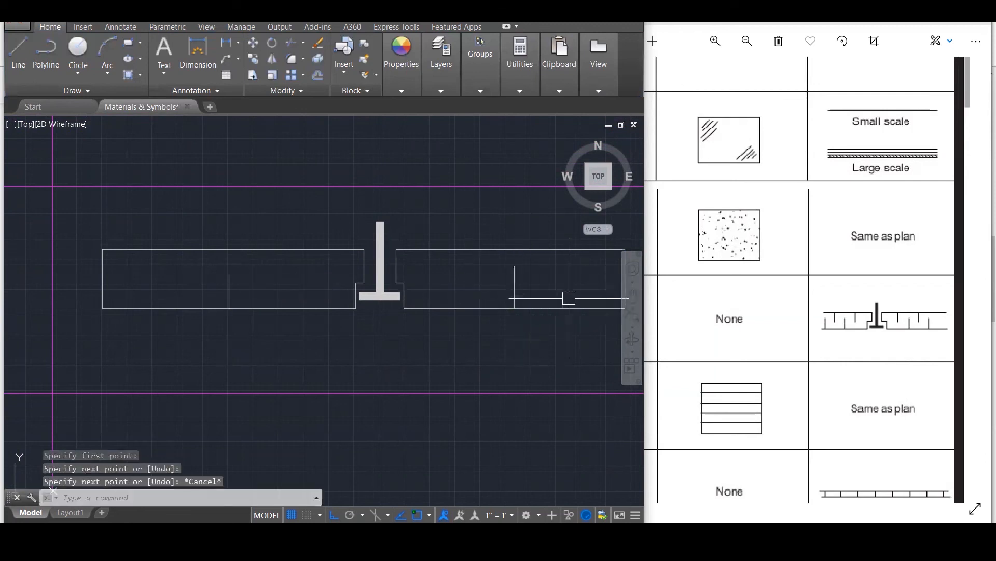
Undo the two short vertical lines drawn from the panels' lower edges.
scroll(438, 321, down, 1)
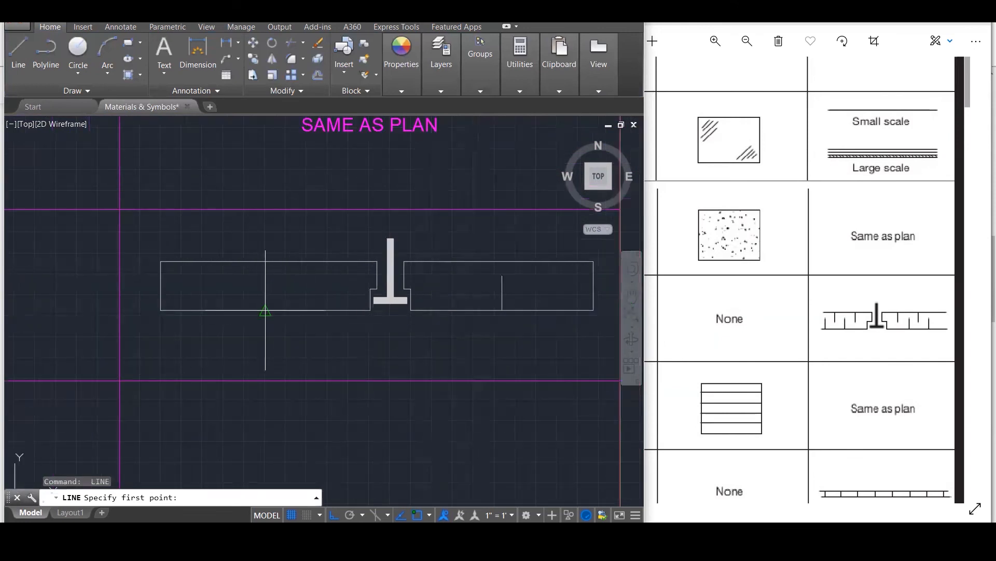
scroll(322, 312, up, 2)
key(Escape)
key(Escape)
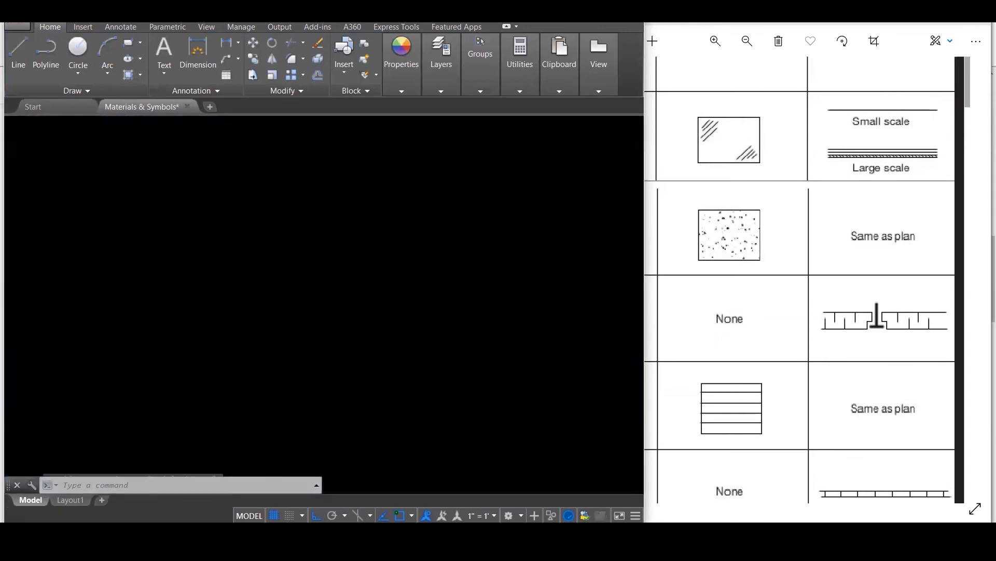
key(ctrl+z)
key(ctrl+z)
key(ctrl+z)
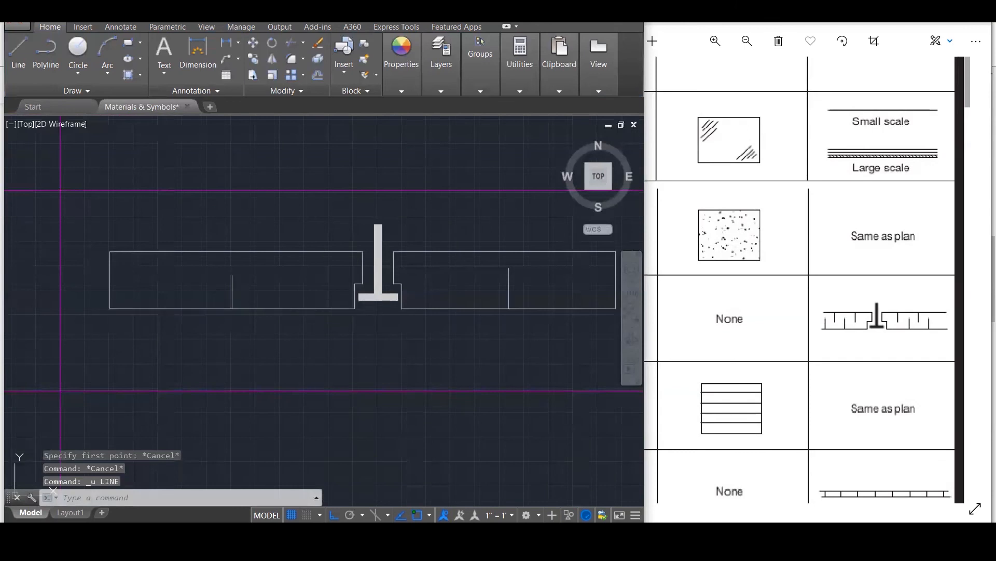
Divide the lower edge of the left panel into 3 equal segments.
text(DI)
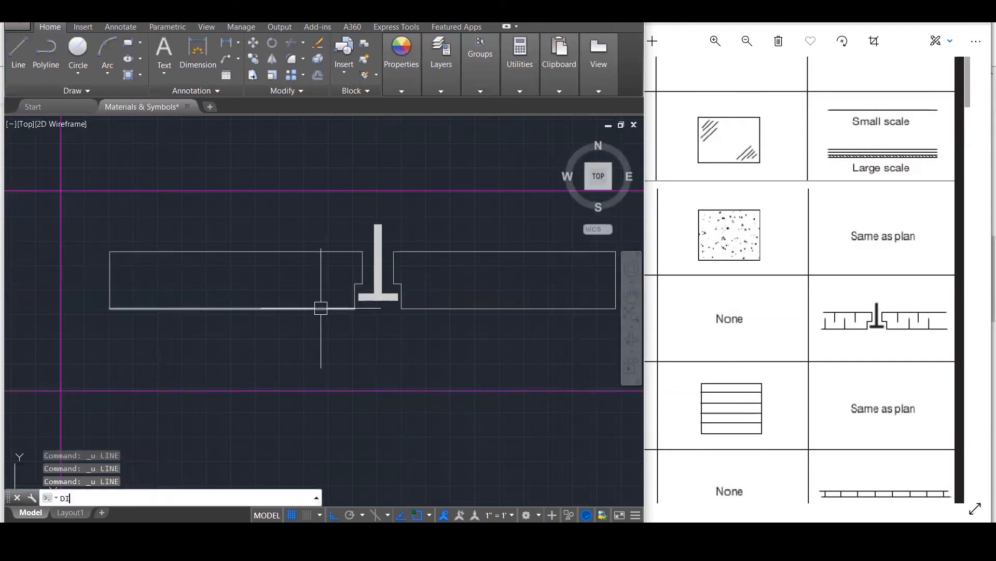
text(V)
key(Return)
click(222, 308)
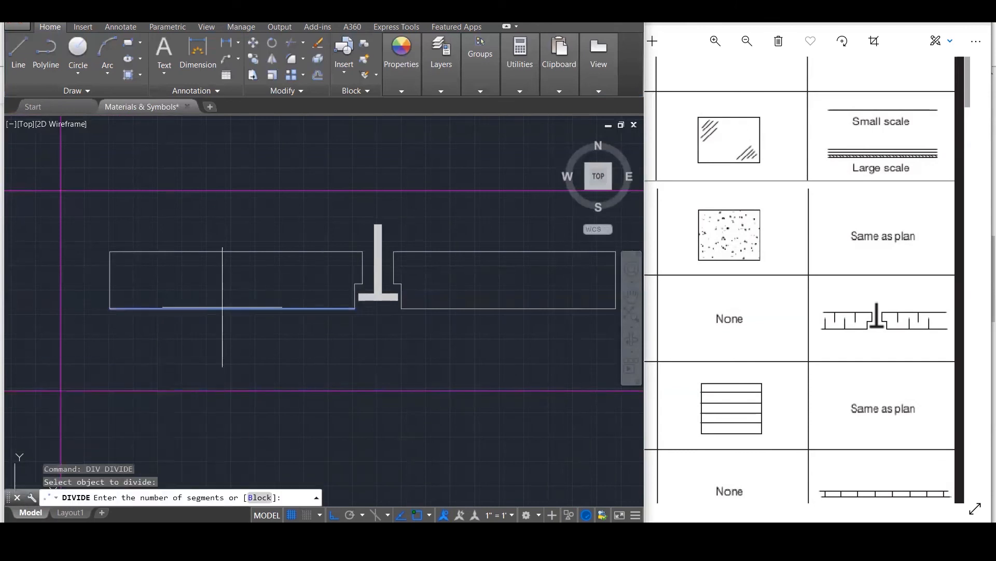
text(3)
key(Return)
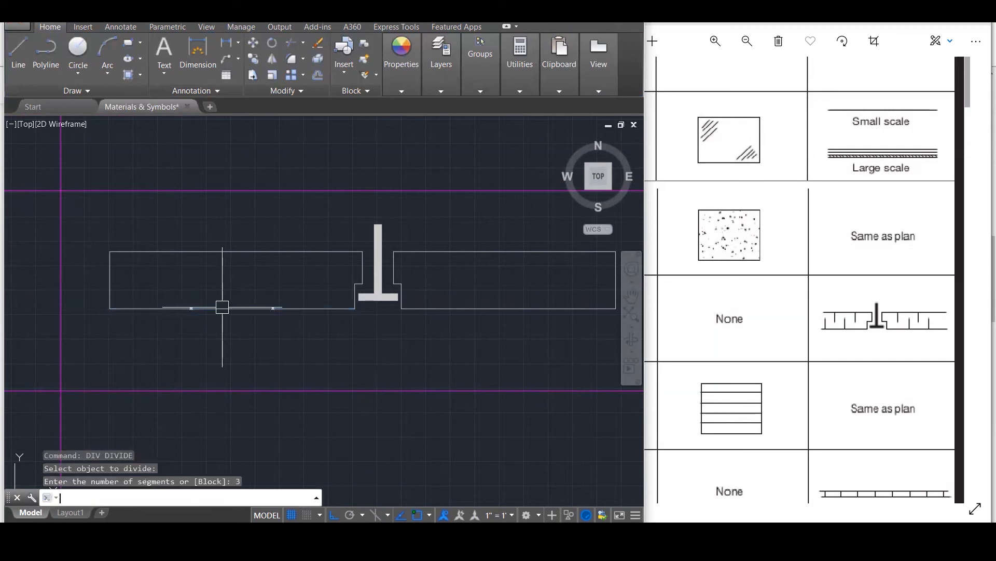
key(Escape)
key(Escape)
Draw a vertical line from the lower edge's first division point to just above mid-height and copy it to the second division point.
text(L)
key(Return)
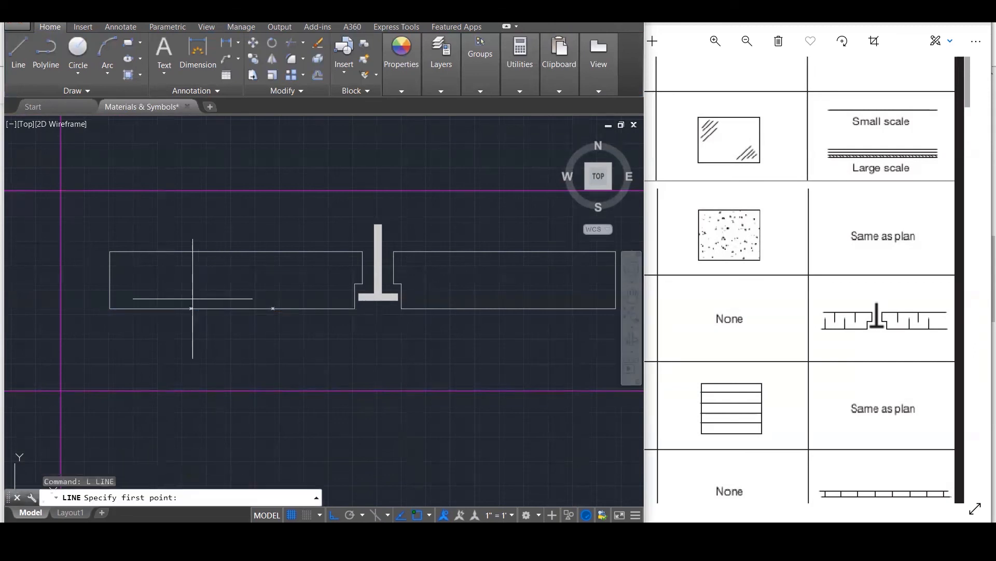
click(191, 308)
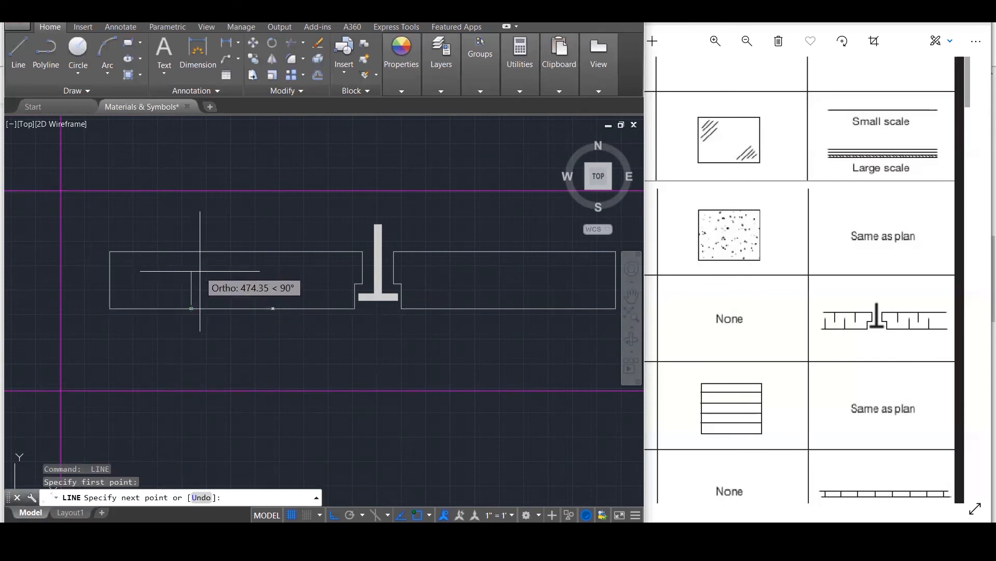
click(197, 273)
key(Escape)
click(191, 288)
text(co)
key(Return)
click(192, 308)
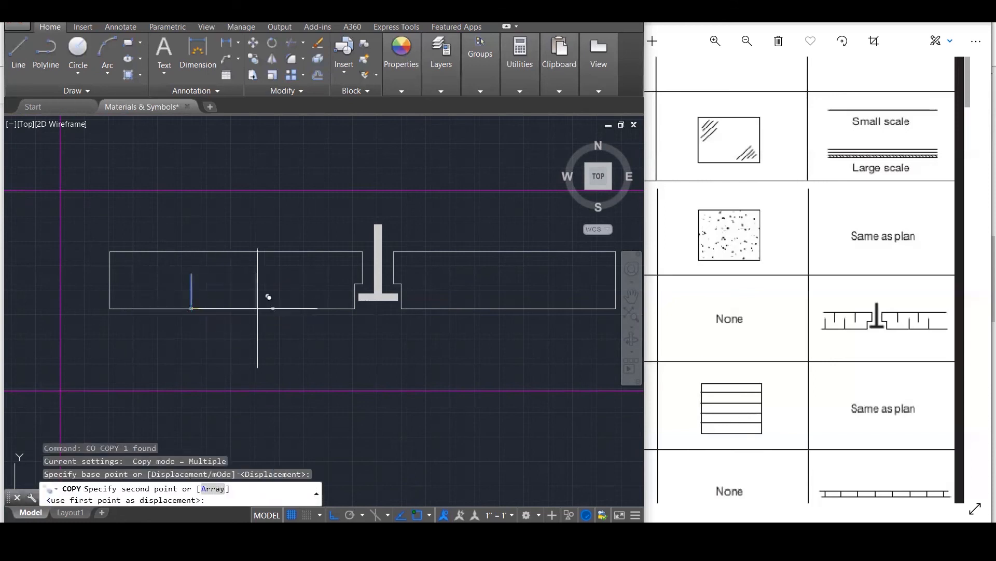
click(273, 309)
key(Escape)
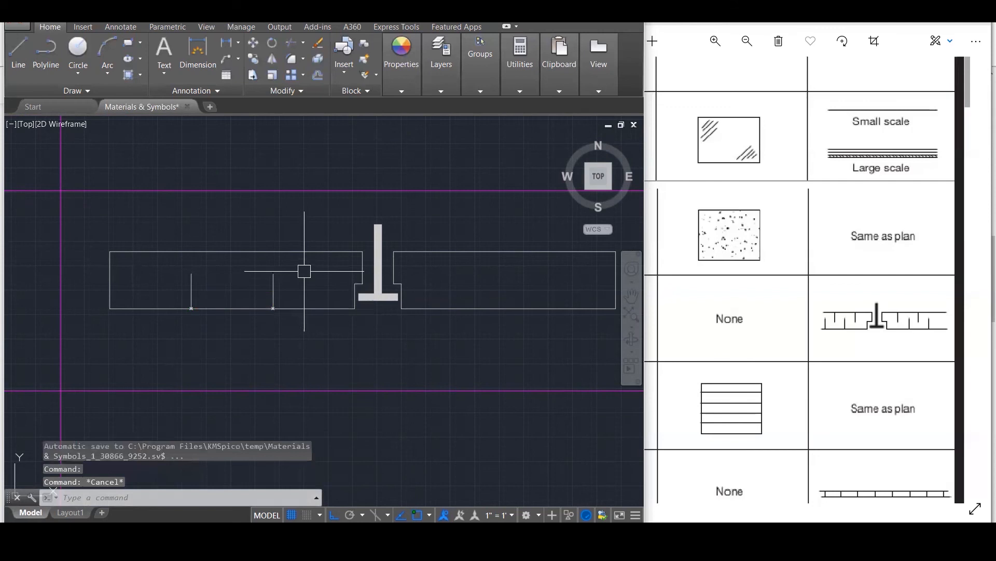
Divide the upper edge of the left panel into 4 equal segments.
scroll(236, 247, up, 1)
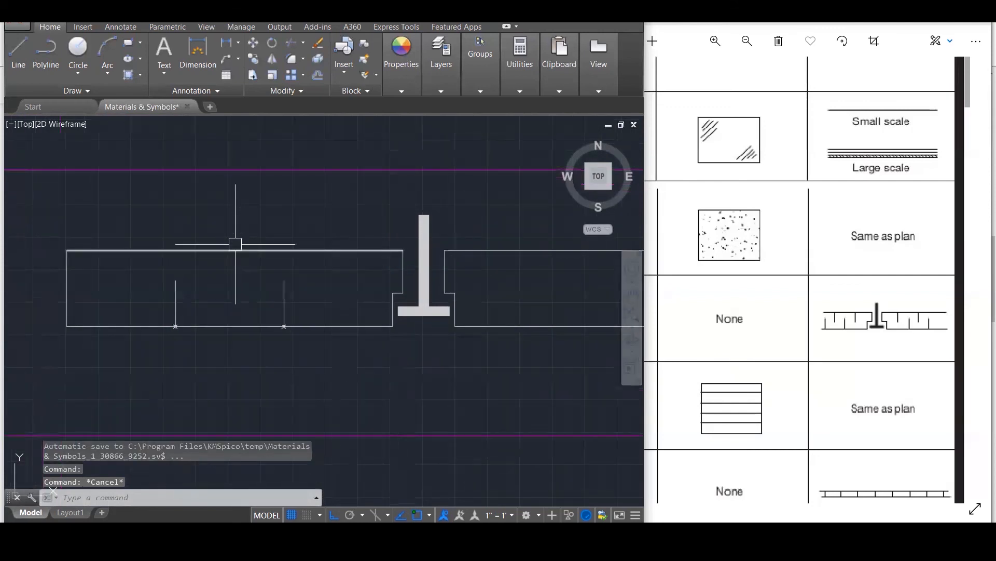
text(div)
key(Return)
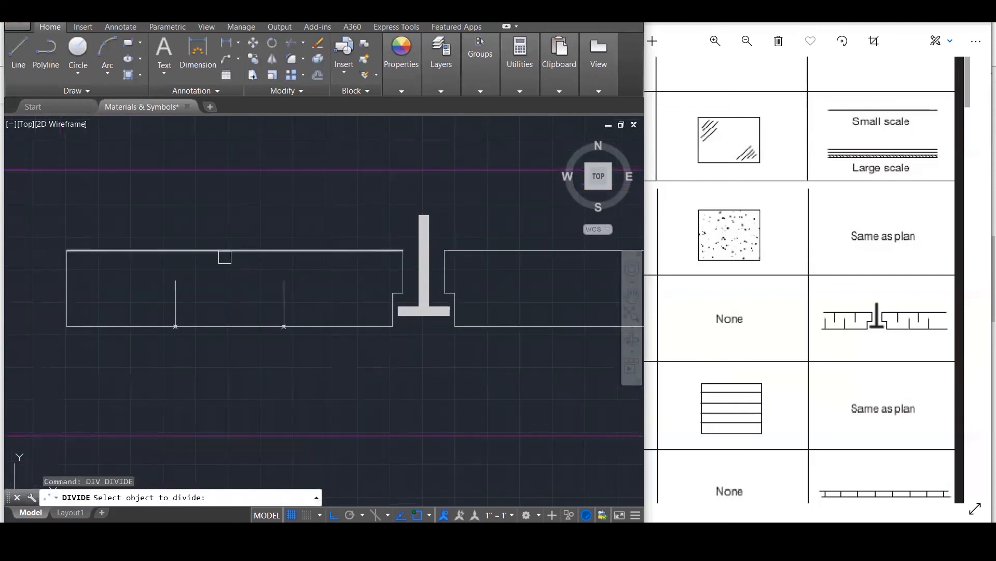
key(Return)
click(230, 247)
key(Escape)
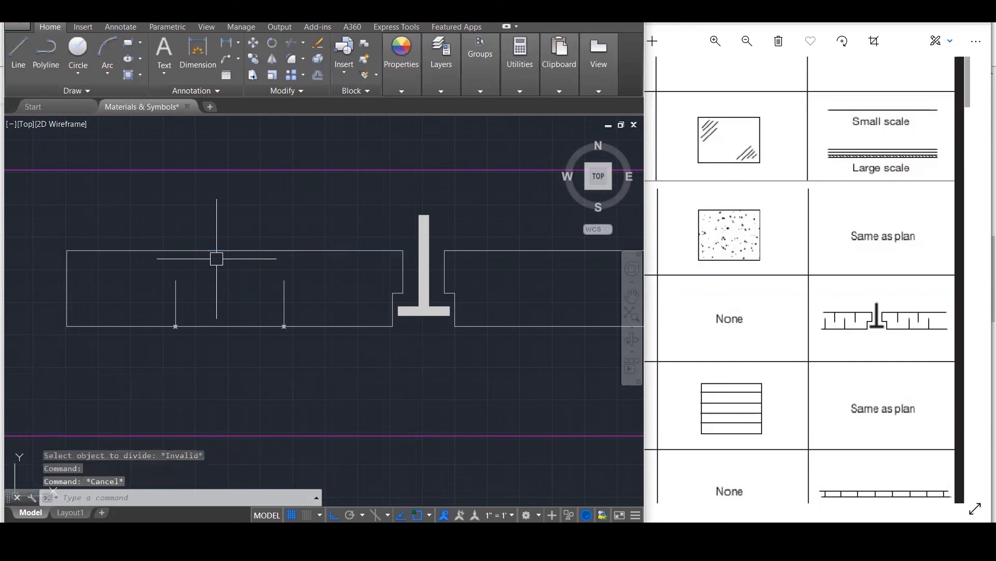
key(Return)
click(209, 251)
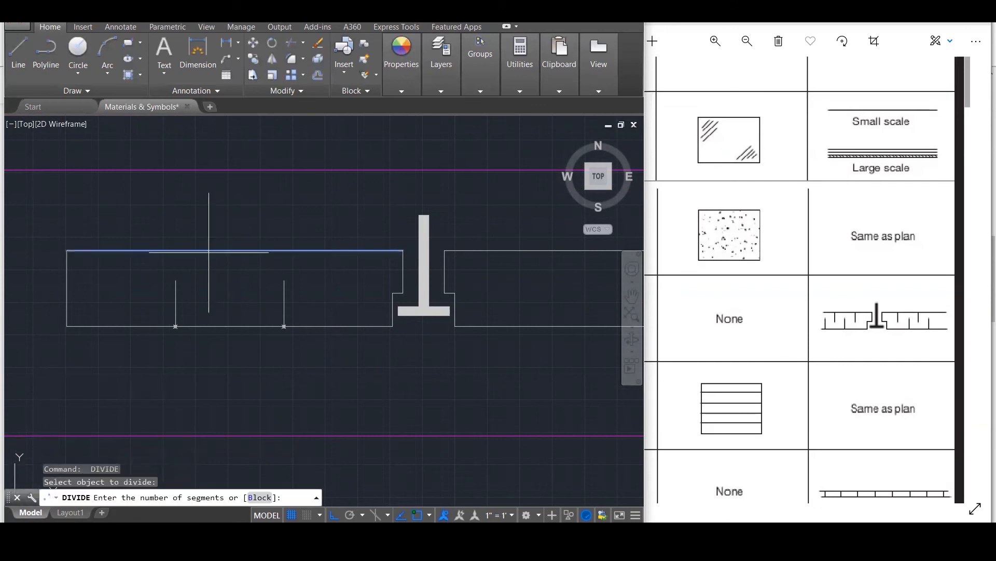
text(4)
key(Return)
key(Escape)
key(Escape)
key(Escape)
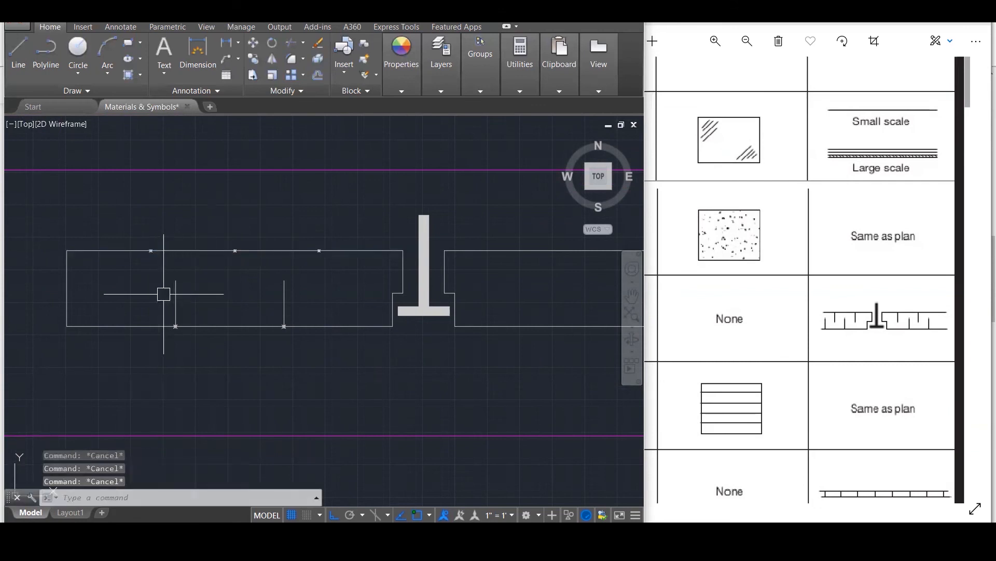
Draw a vertical line about 383 units long downward from the middle division point on the left panel's upper edge.
text(L)
key(Return)
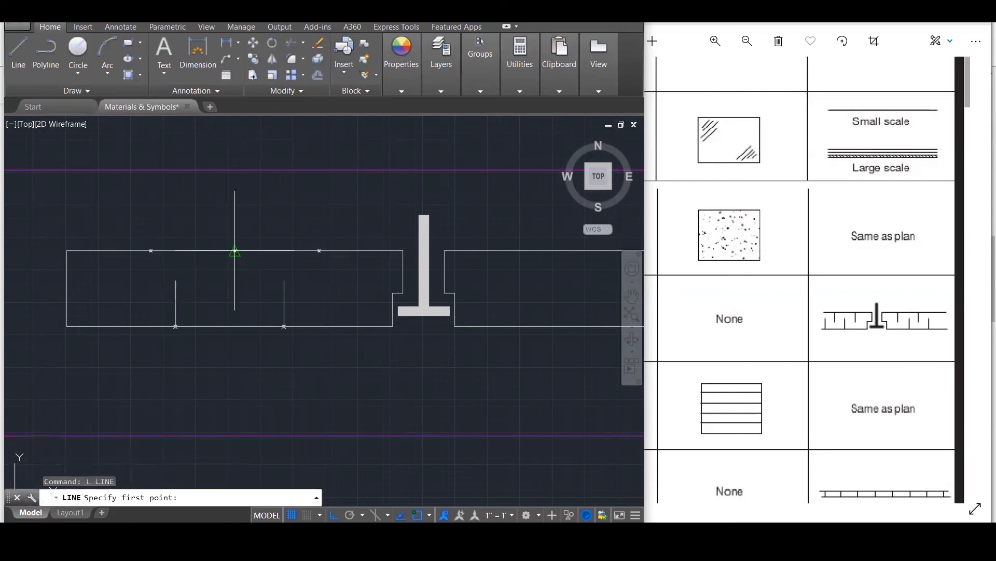
click(235, 251)
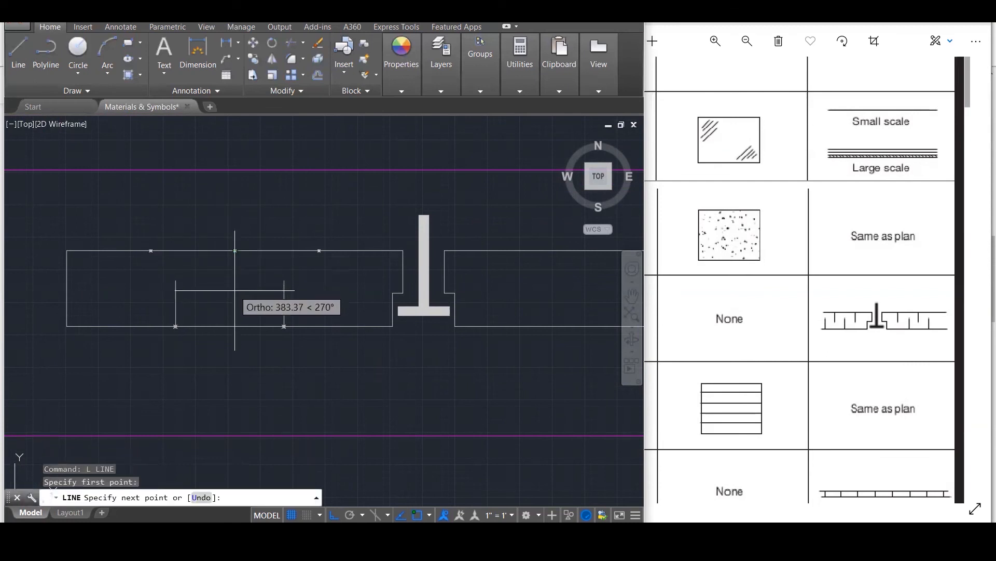
key(Escape)
key(Escape)
key(Escape)
Copy the upper vertical line from the middle division point to the other two division points on the left panel's upper edge.
text(co)
key(Return)
click(230, 268)
key(Return)
click(235, 250)
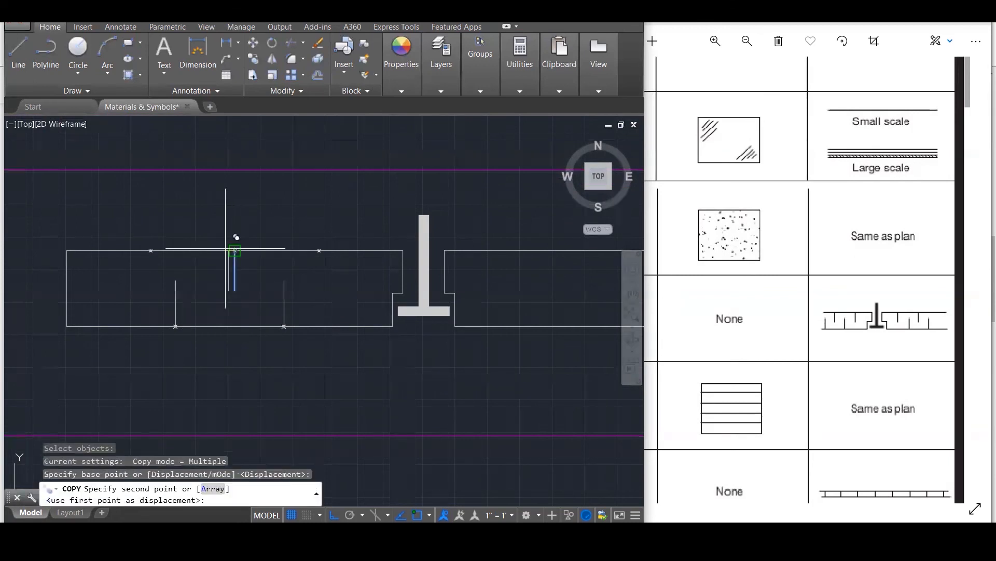
click(151, 251)
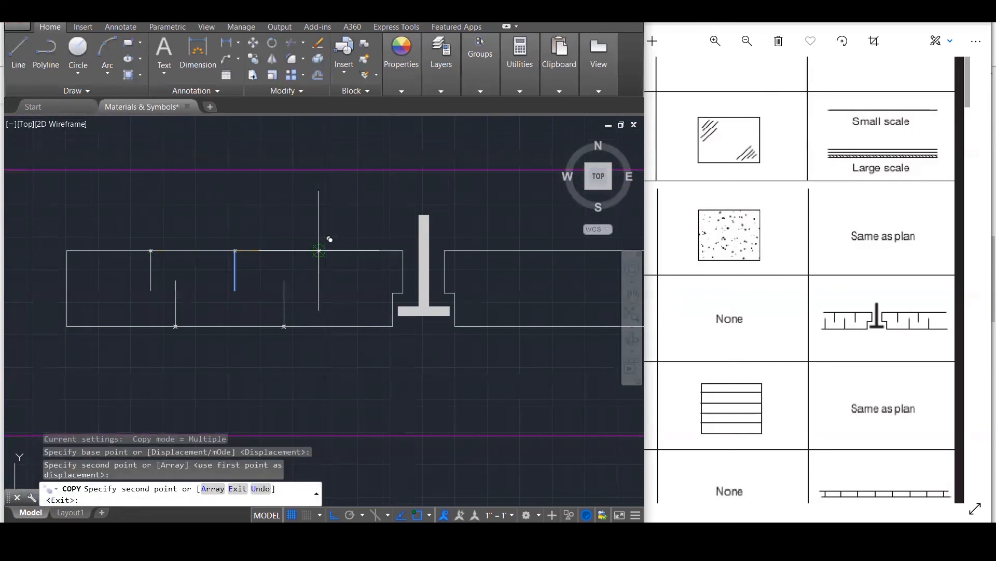
click(319, 251)
key(Escape)
scroll(241, 265, down, 3)
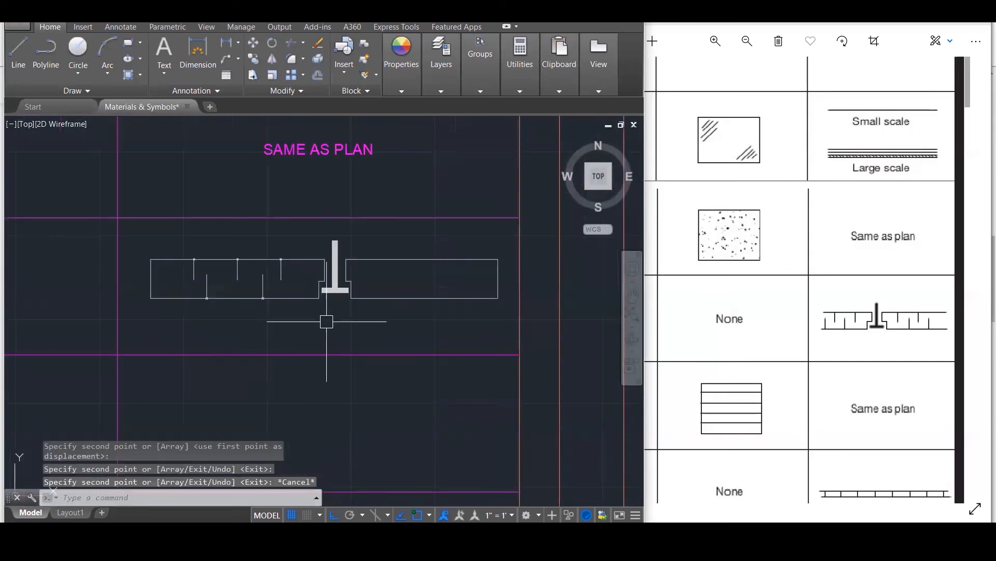
Mirror the left panel's edges, division points and short vertical lines about the T-section's vertical centre line, keeping the originals.
key(Escape)
key(Escape)
text(mi)
key(Return)
click(294, 235)
click(181, 331)
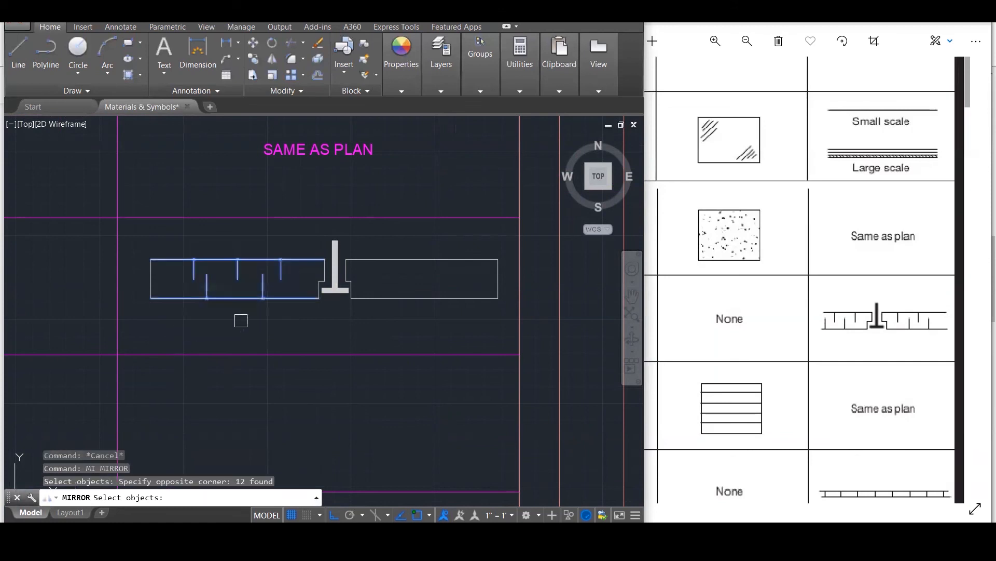
key(Return)
scroll(327, 291, up, 3)
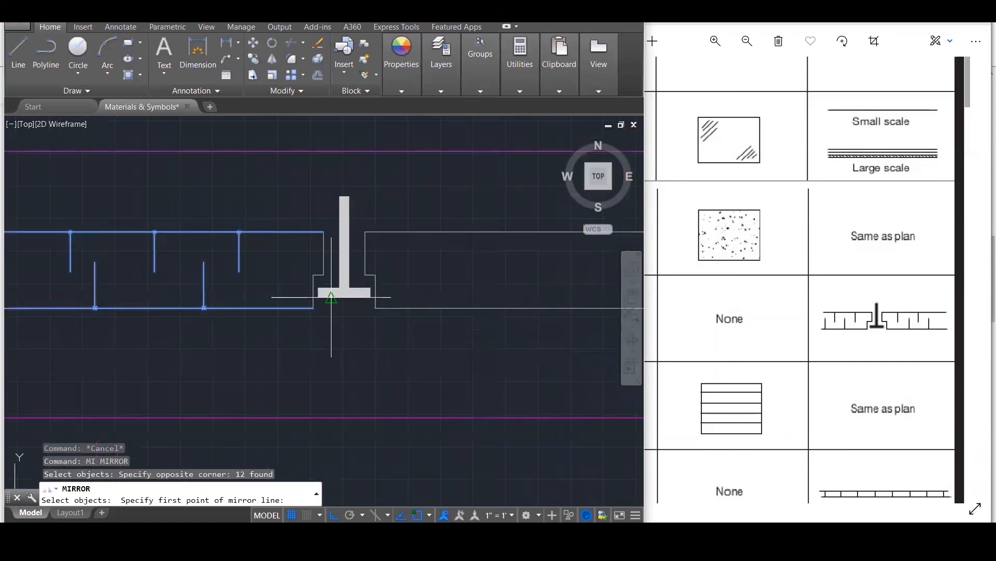
click(344, 297)
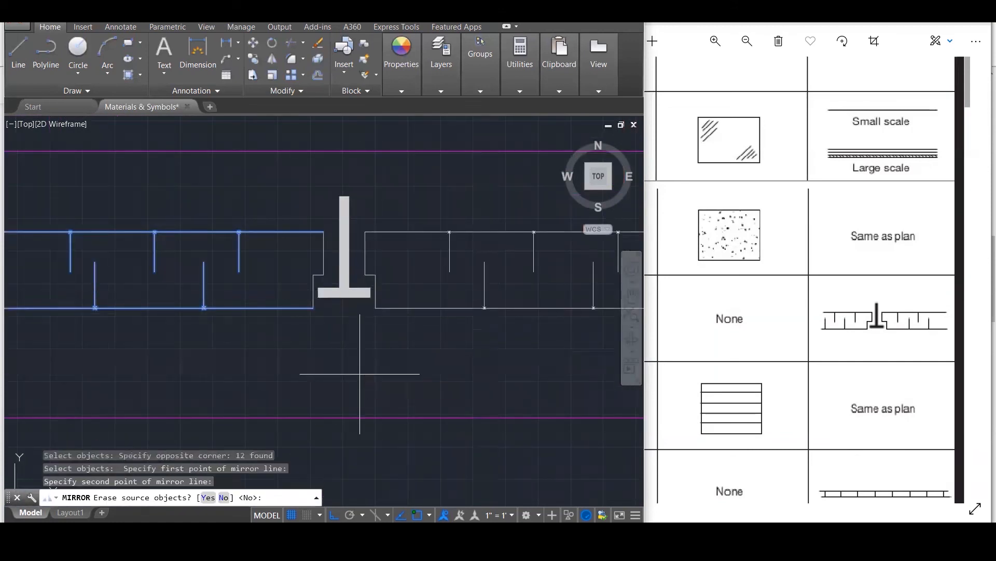
text(N)
key(Return)
scroll(358, 371, down, 5)
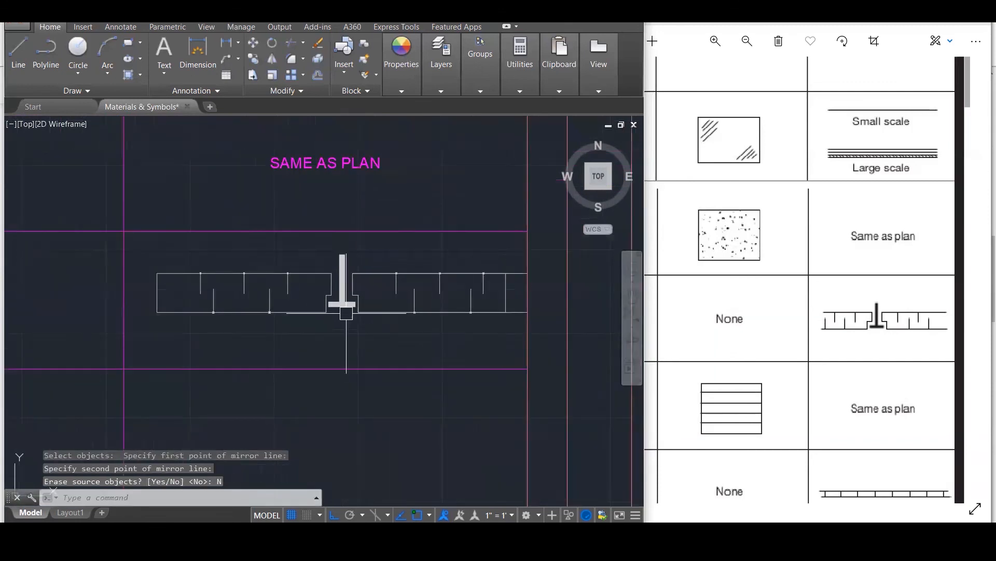
key(Escape)
key(Escape)
scroll(485, 335, down, 3)
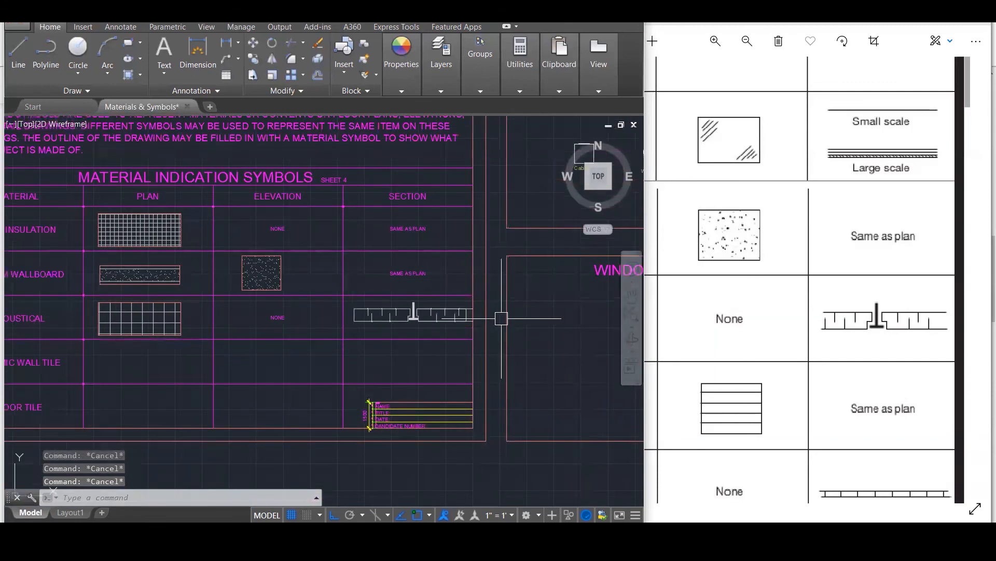
Fillet the right panel's overlong upper and lower edges with its outer end line to form square corners.
scroll(490, 320, up, 2)
scroll(483, 302, up, 2)
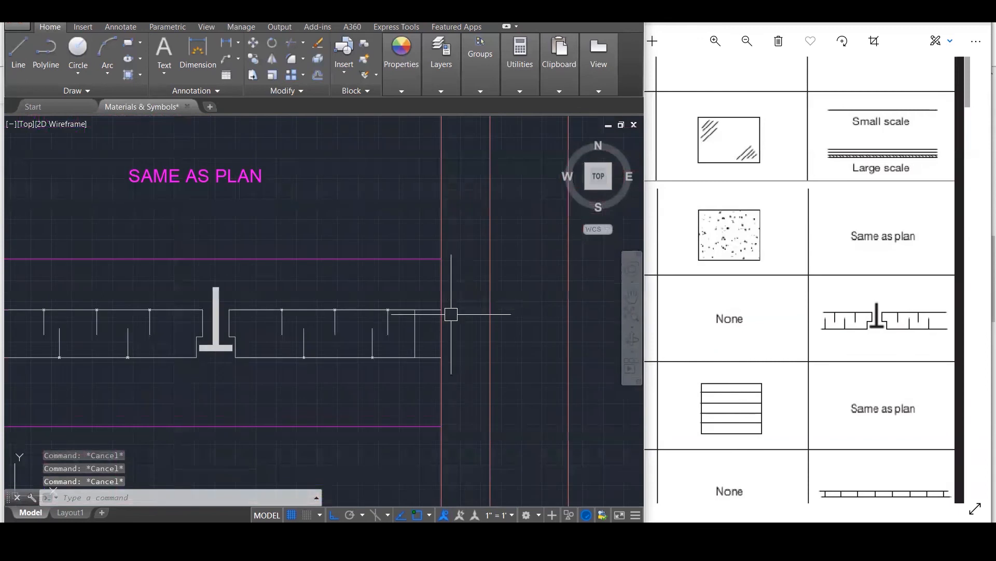
scroll(438, 325, up, 2)
text(f)
key(Return)
click(400, 296)
click(413, 312)
key(Return)
click(413, 322)
key(Escape)
scroll(488, 292, down, 8)
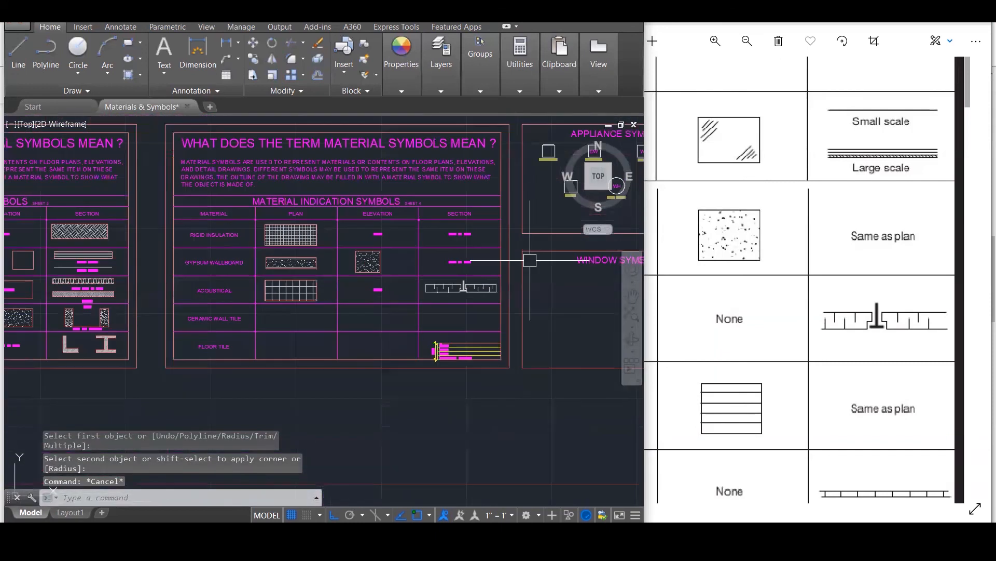
Switch to the reference chart and examine the ceramic wall tile symbols.
click(857, 315)
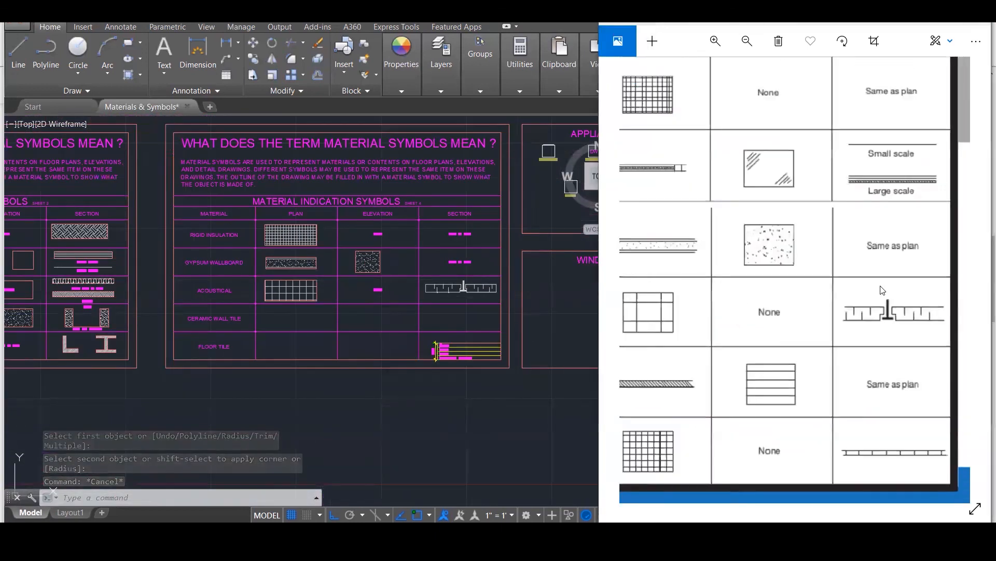
scroll(882, 290, down, 3)
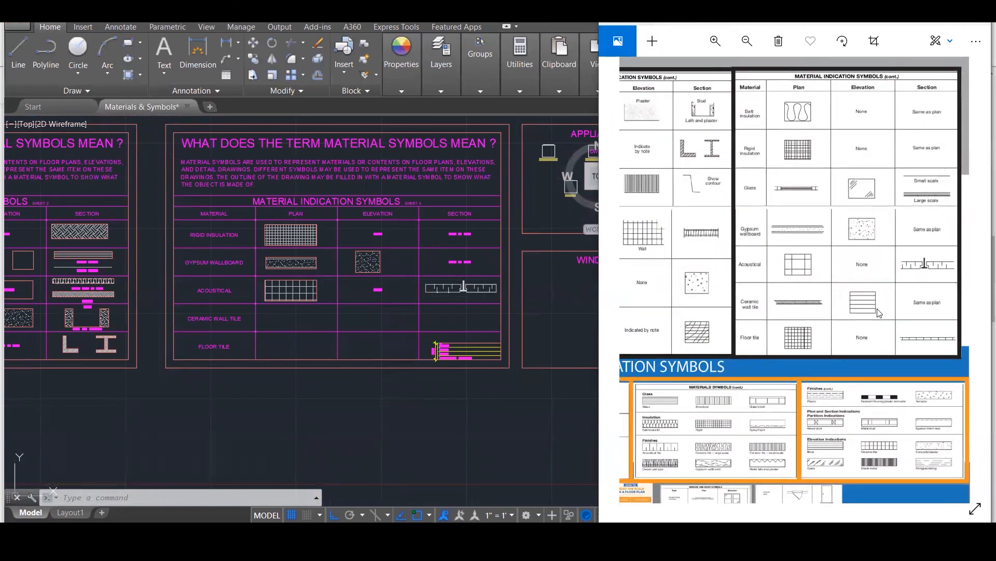
scroll(821, 308, up, 4)
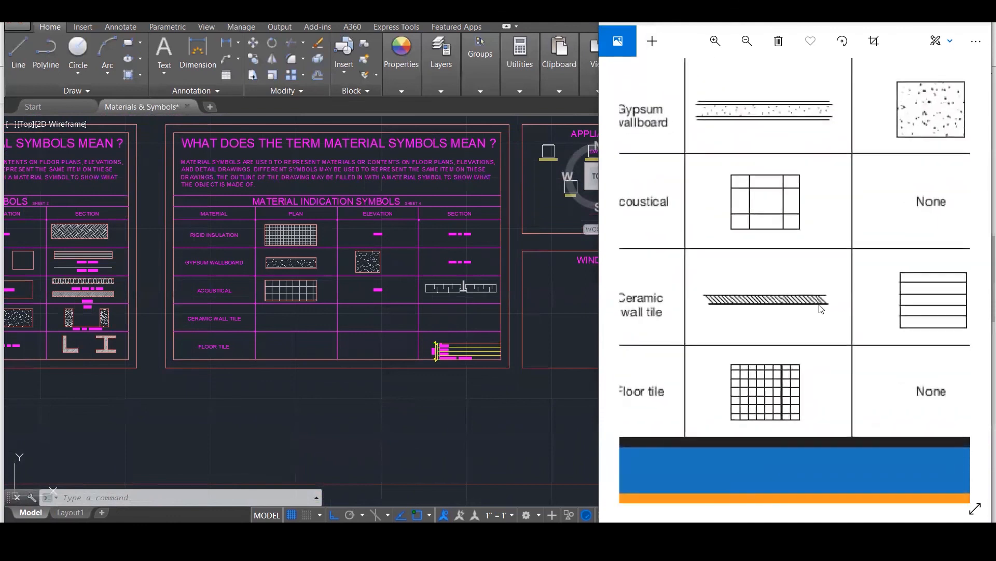
drag(763, 304, 801, 290)
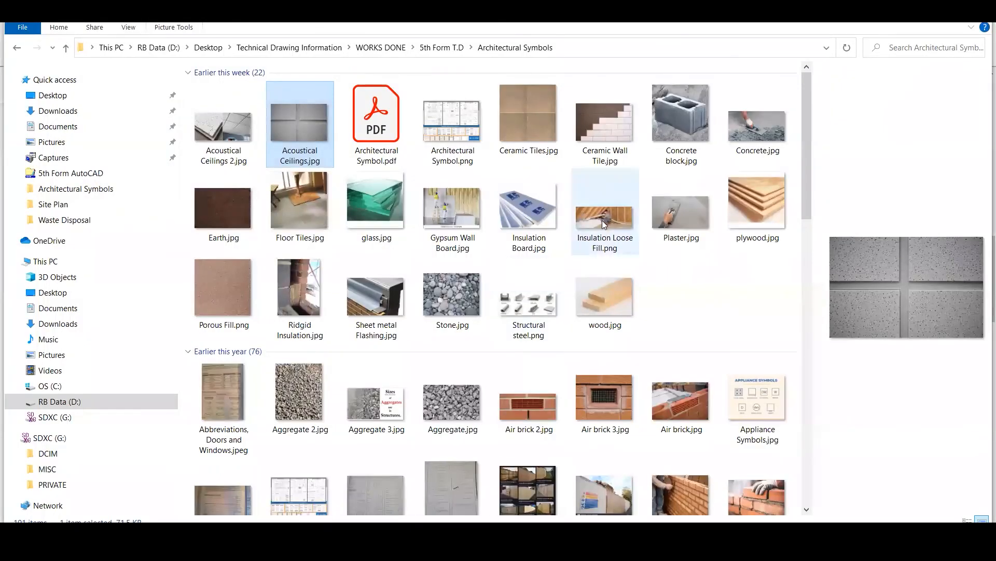
View the photo Ceramic Tiles.jpg from the Architectural Symbols folder up close and close it.
double_click(553, 132)
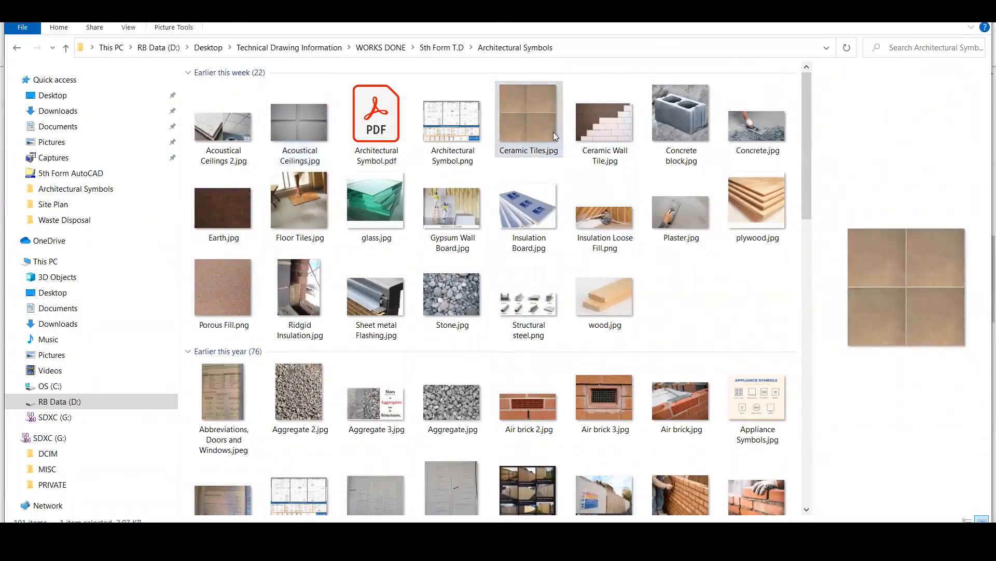
scroll(465, 283, up, 2)
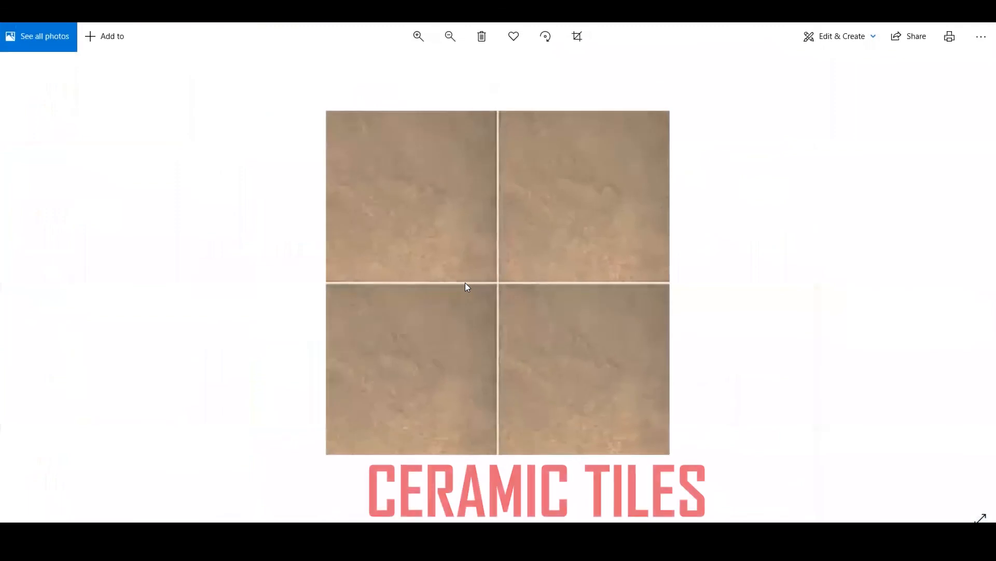
scroll(465, 282, down, 1)
scroll(465, 282, down, 3)
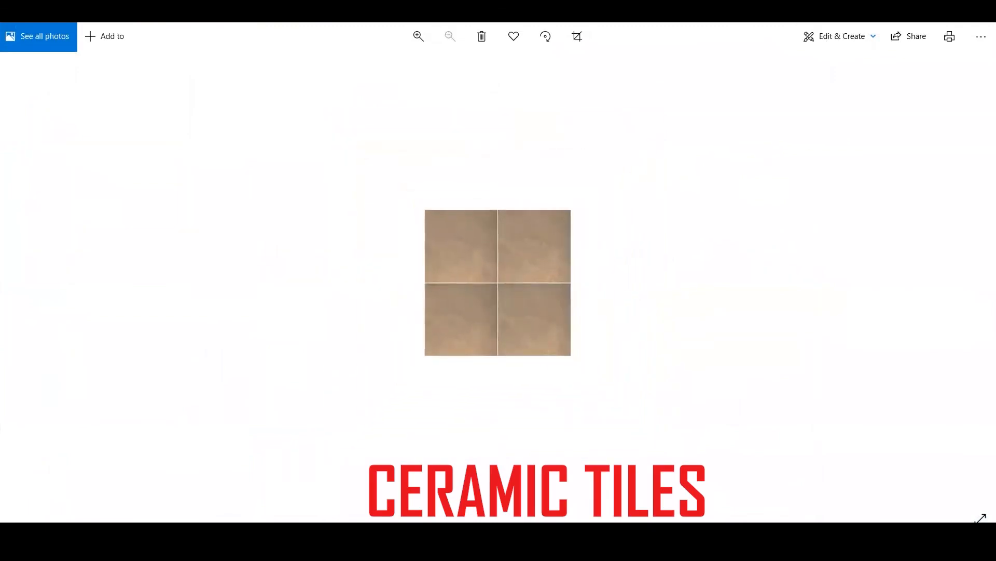
key(alt+F4)
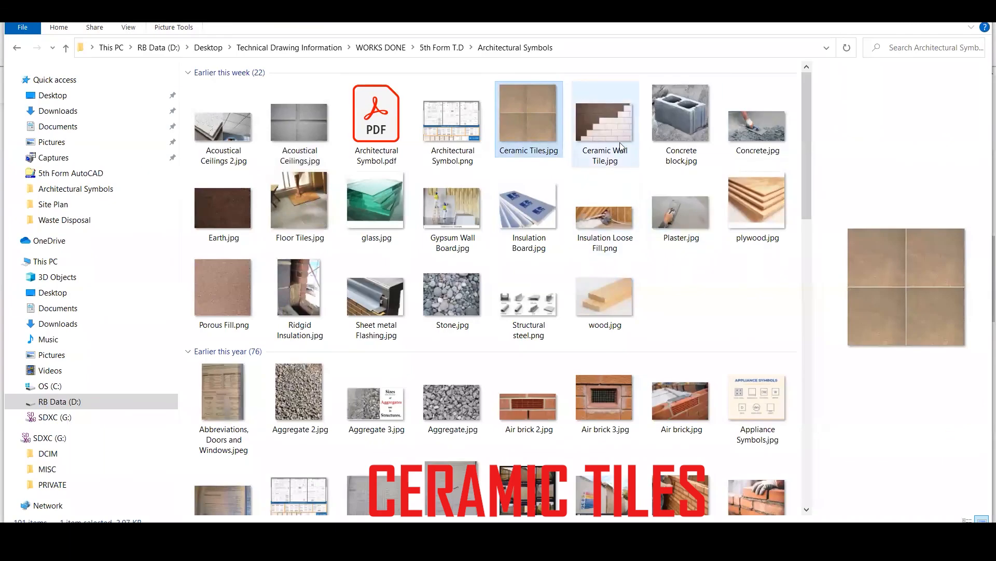
View the photo Floor Tiles.jpg, examine the tiled floor up close and close it.
double_click(314, 215)
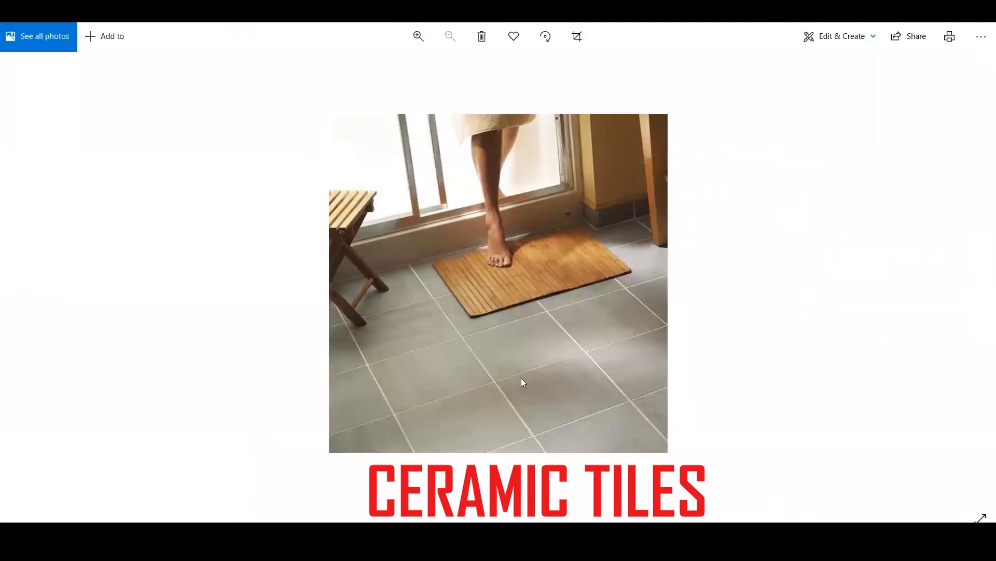
scroll(521, 377, up, 3)
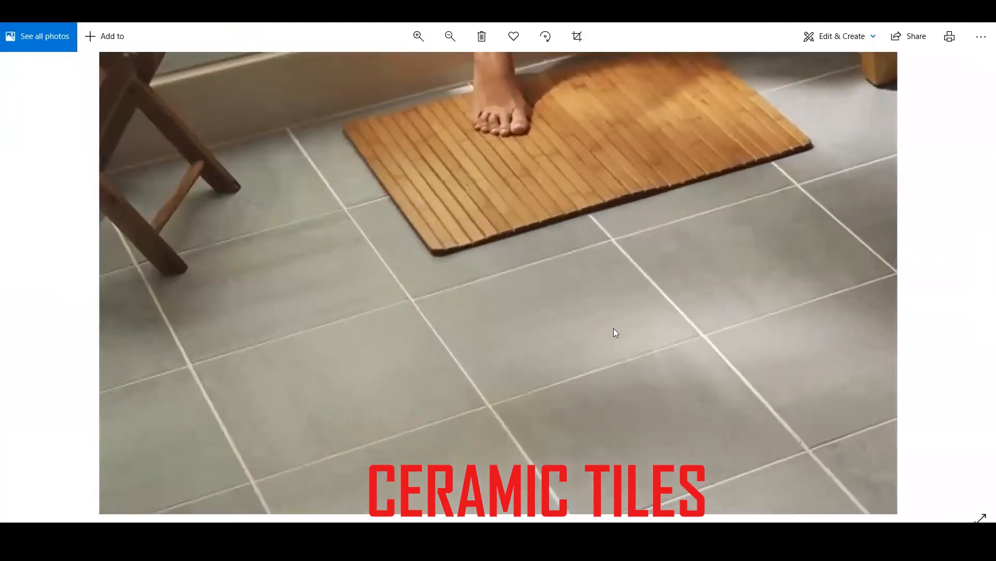
scroll(760, 311, down, 3)
scroll(541, 245, up, 1)
scroll(540, 245, down, 1)
scroll(541, 245, up, 3)
scroll(541, 245, up, 1)
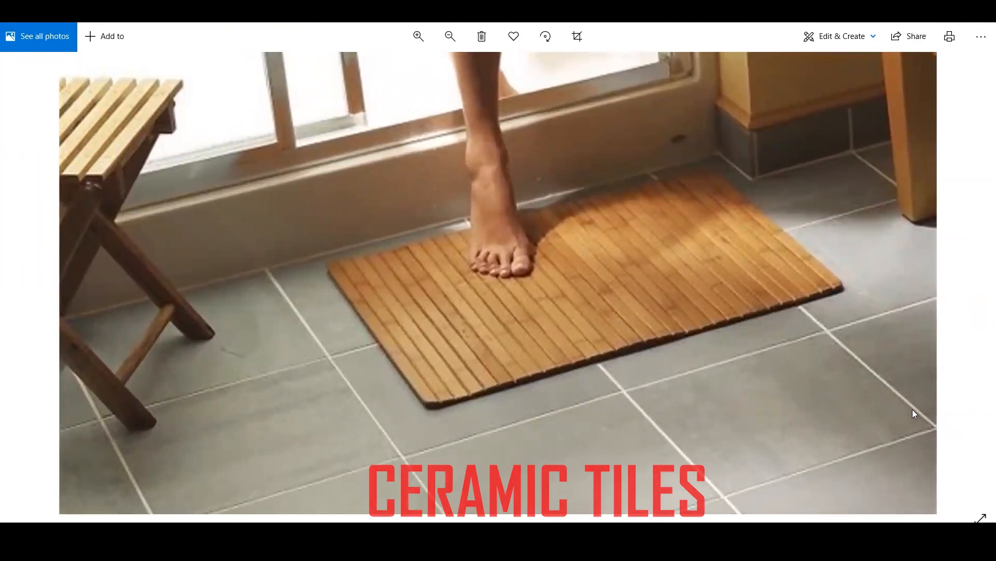
scroll(812, 318, down, 2)
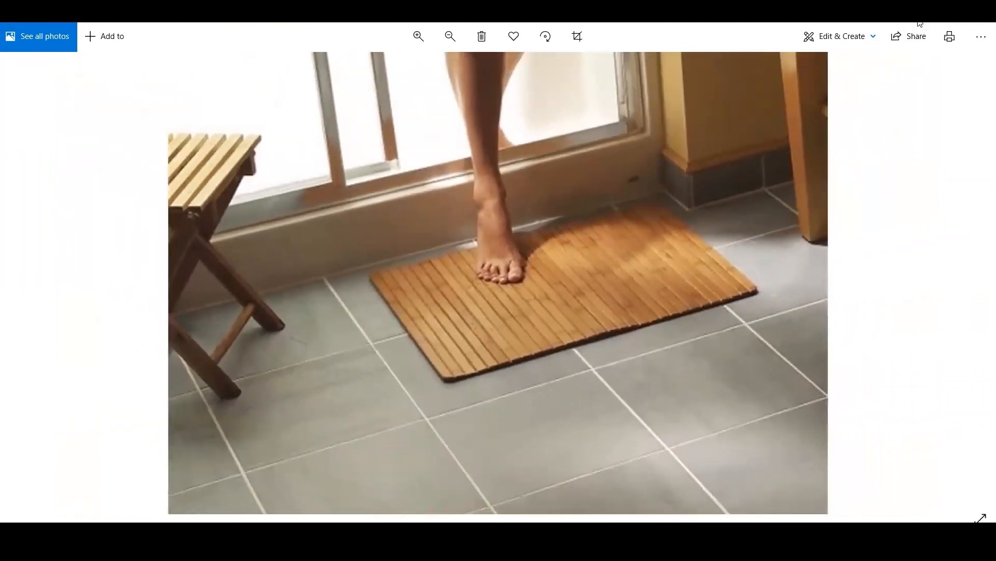
click(920, 23)
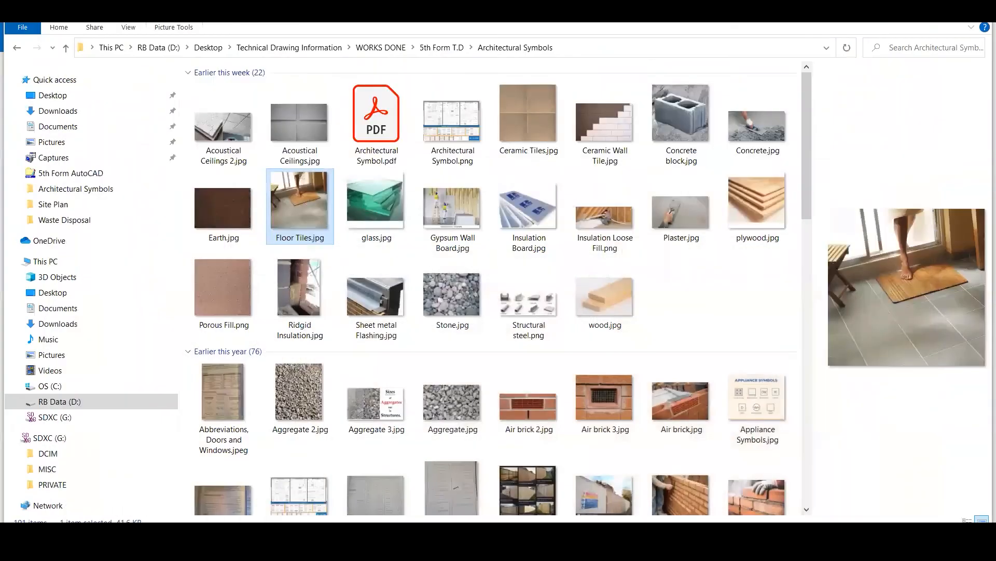
Switch to the reference chart, check the ceramic wall tile plan symbol, and draw a matching narrow horizontal rectangle in that row's plan cell.
key(alt+Tab)
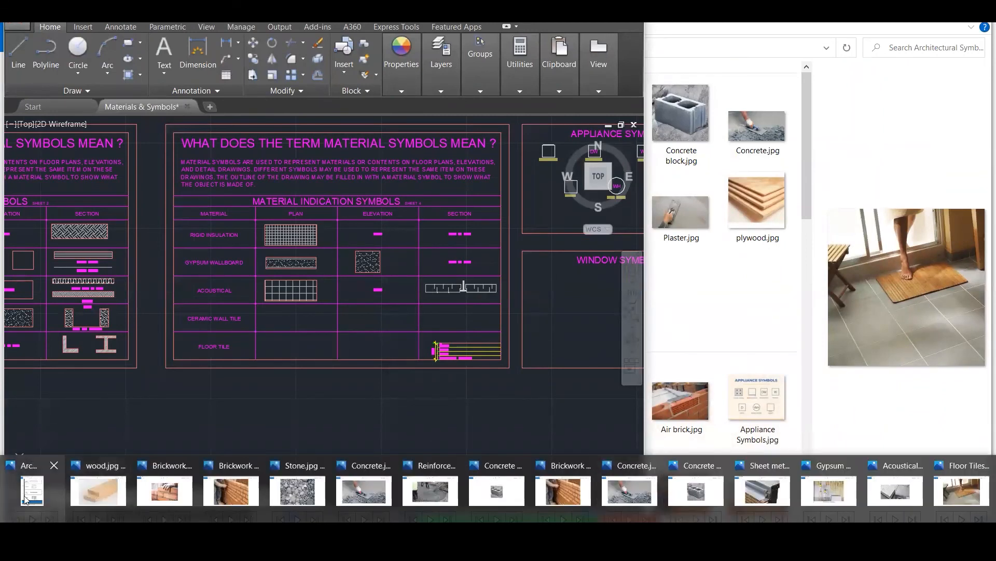
click(26, 499)
click(322, 312)
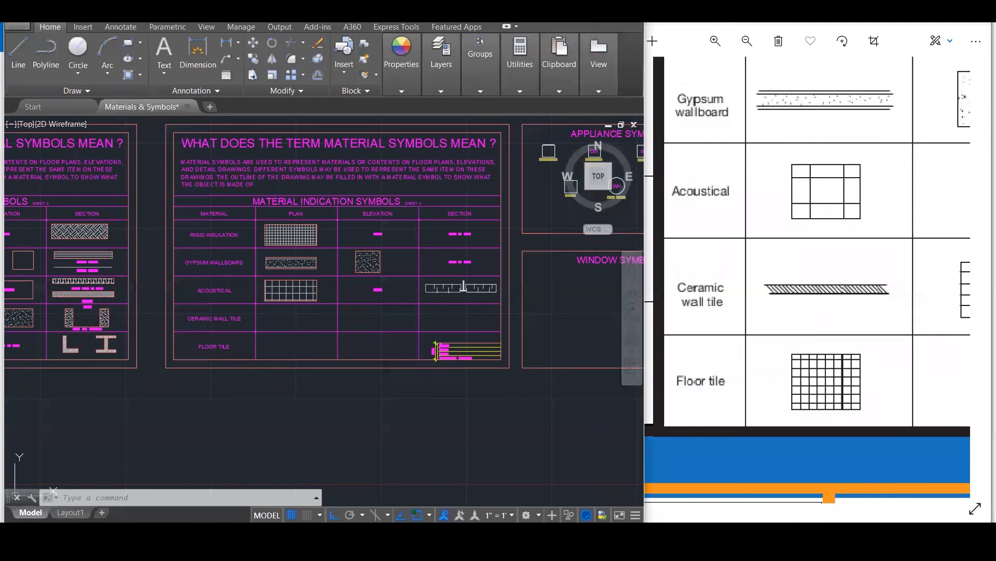
scroll(250, 310, up, 2)
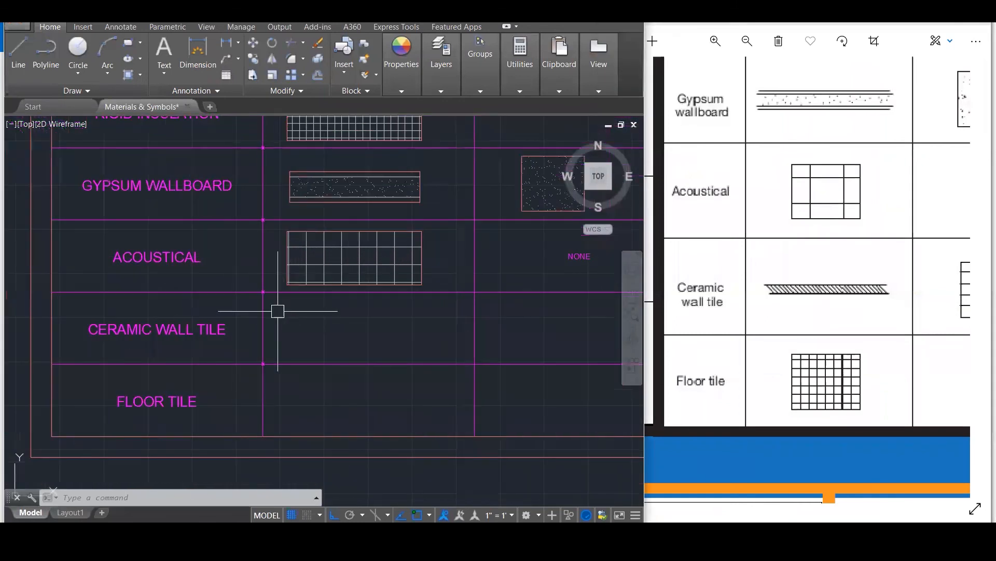
text(rec)
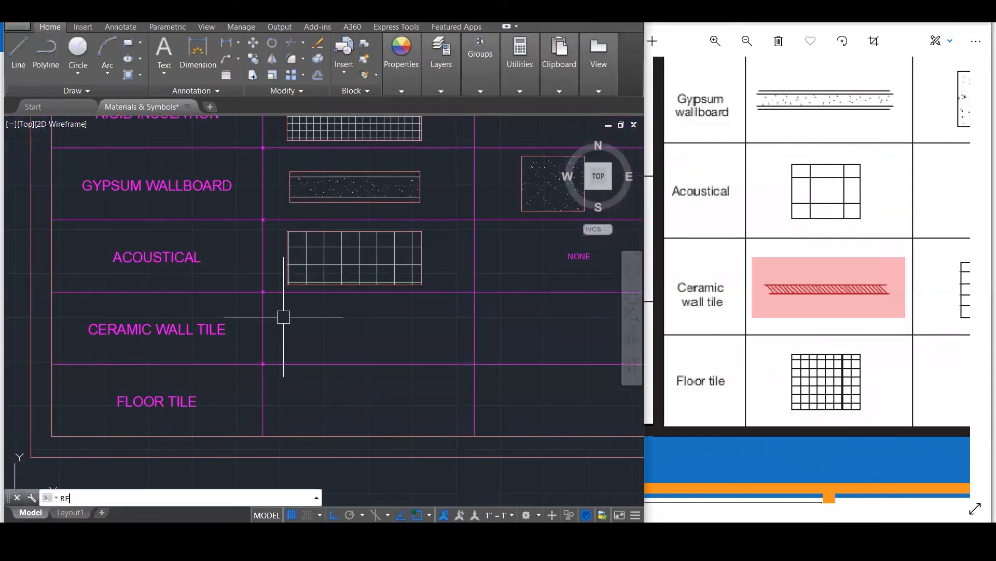
key(Return)
click(286, 321)
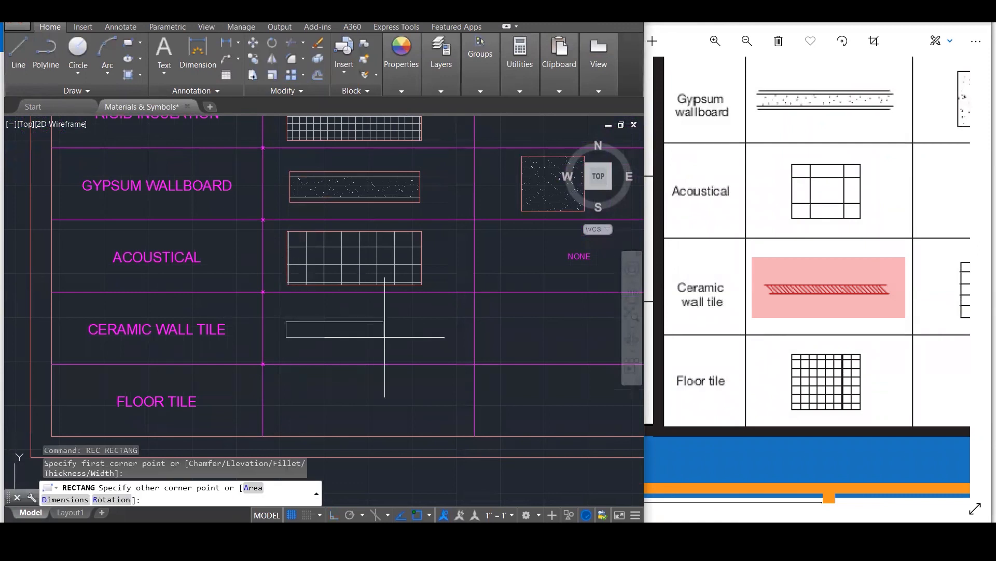
click(426, 341)
key(Escape)
key(Escape)
key(Escape)
Match the new ceramic wall tile rectangle's properties to the outline of the acoustical plan symbol.
text(MA)
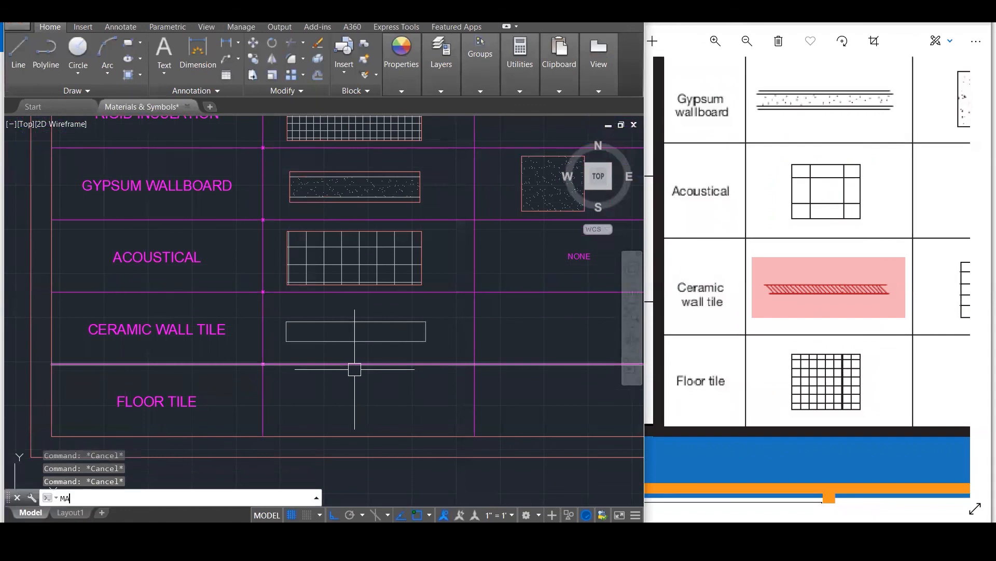
key(Return)
click(425, 249)
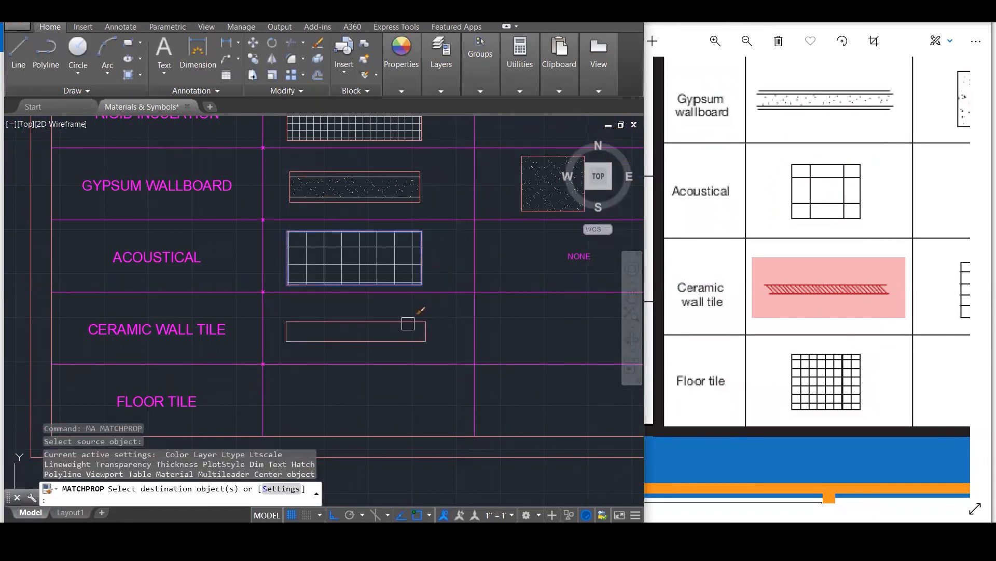
click(384, 341)
key(Return)
key(Escape)
key(Escape)
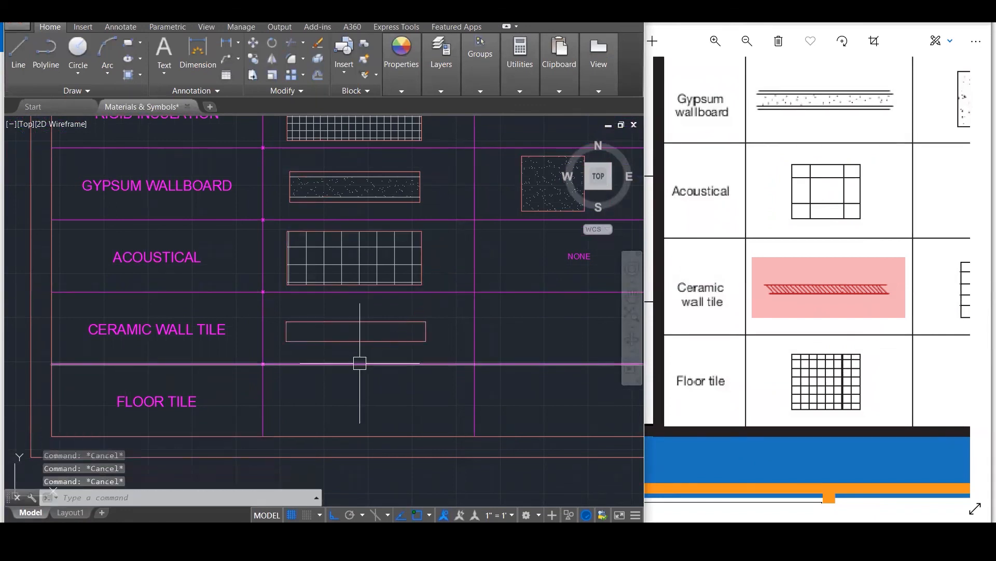
Hatch the ceramic wall tile plan rectangle with the ANSI31 pattern at a scale of 1000.
text(h)
key(Return)
click(347, 332)
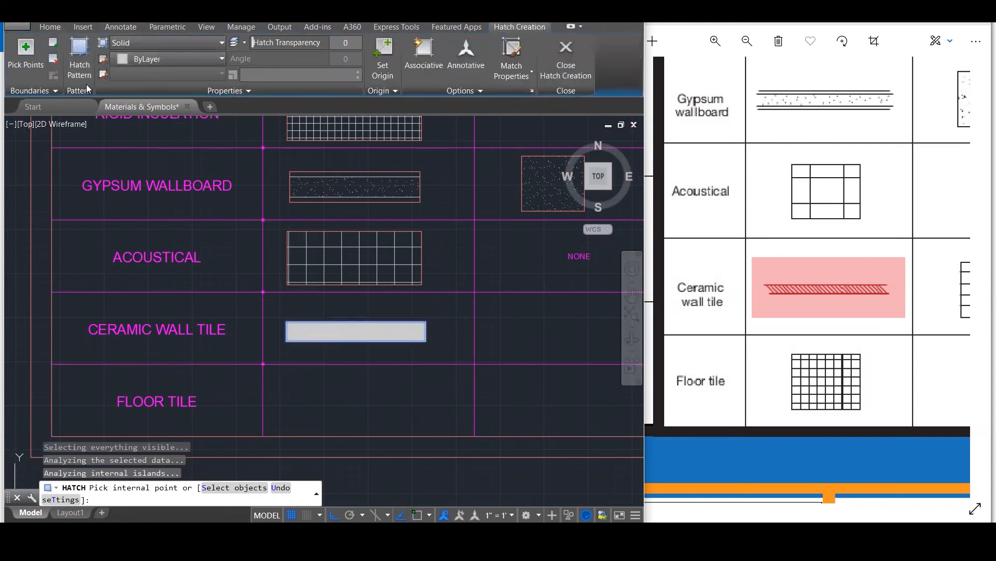
click(80, 67)
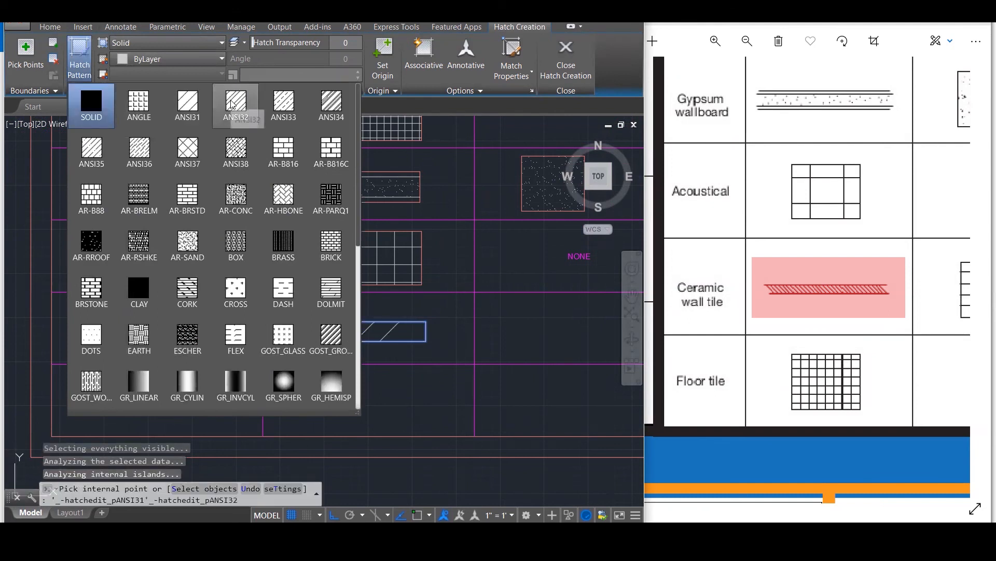
click(195, 103)
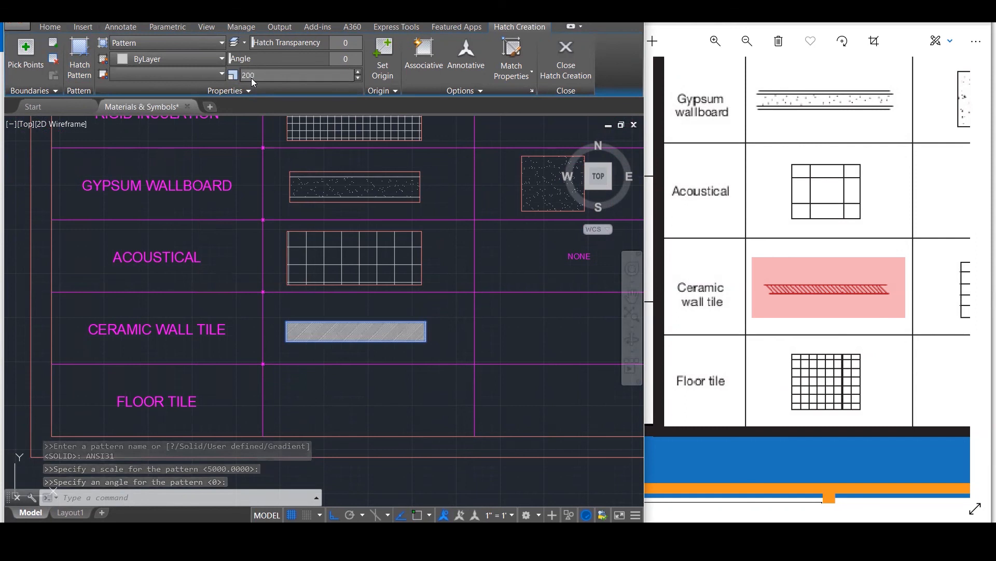
text(1000)
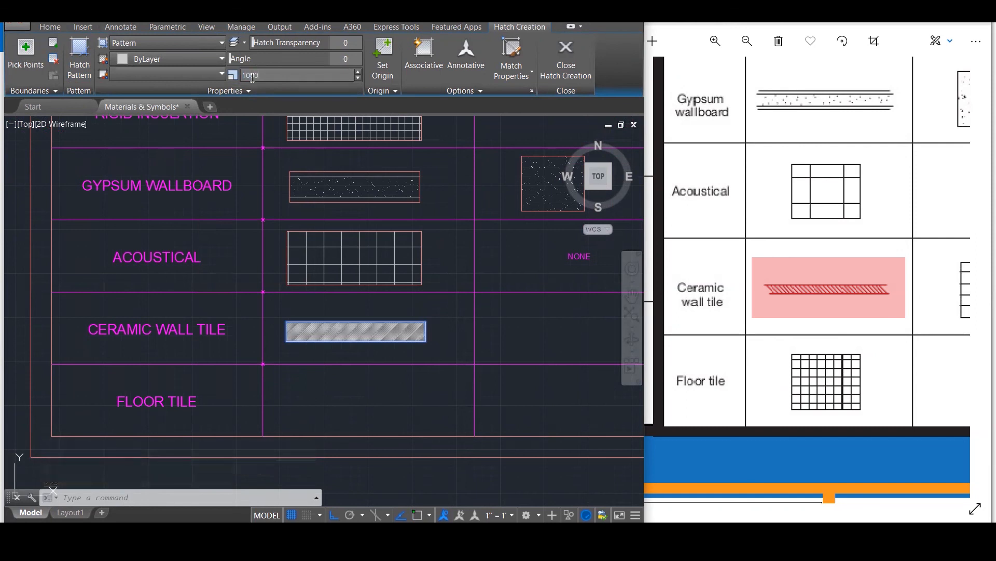
key(Return)
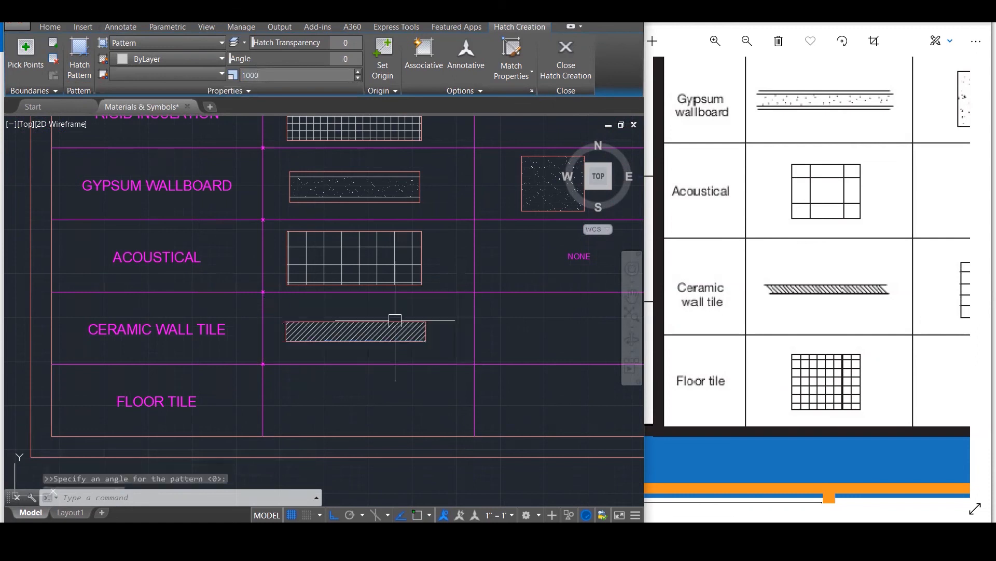
key(Escape)
key(Escape)
Examine the ceramic wall tile elevation and section in the reference chart, and select the gypsum wallboard elevation outline in the drawing.
scroll(145, 367, down, 4)
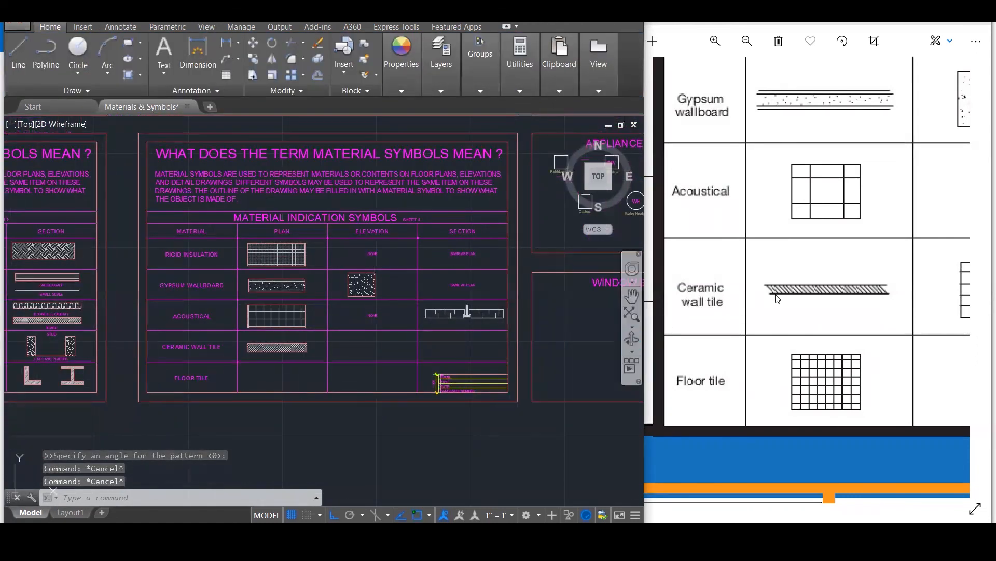
click(817, 295)
scroll(766, 320, down, 3)
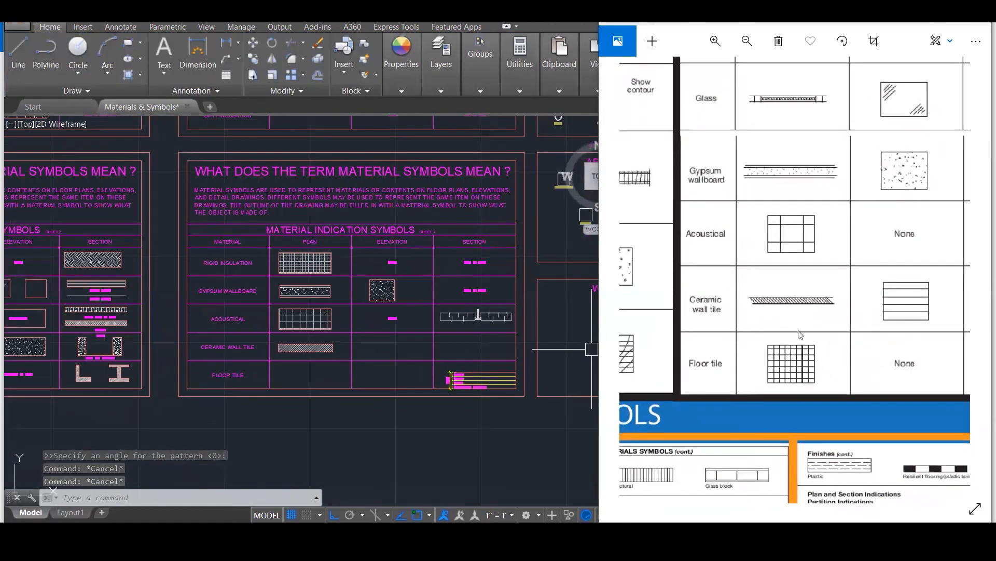
drag(842, 298, 717, 300)
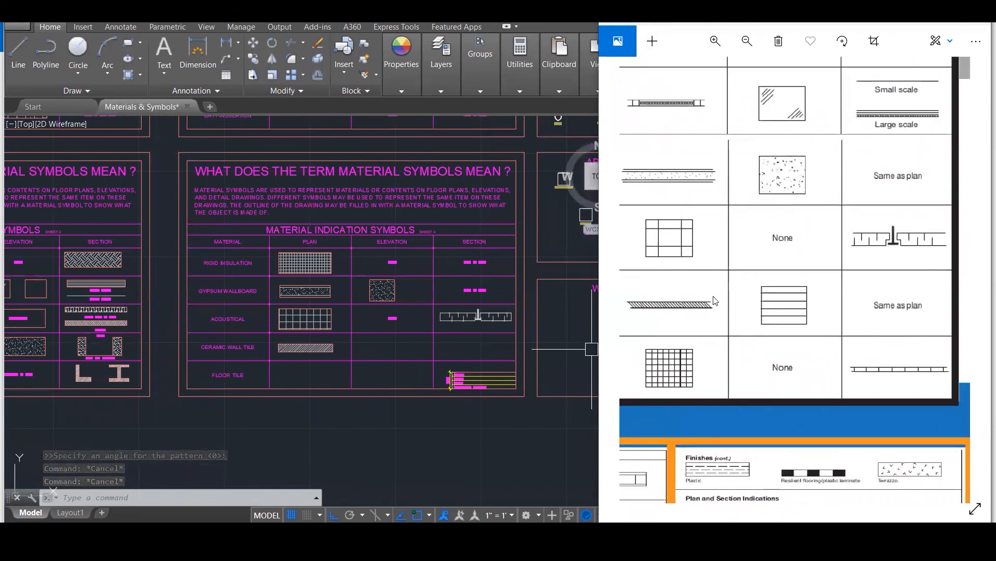
click(422, 337)
scroll(421, 338, up, 3)
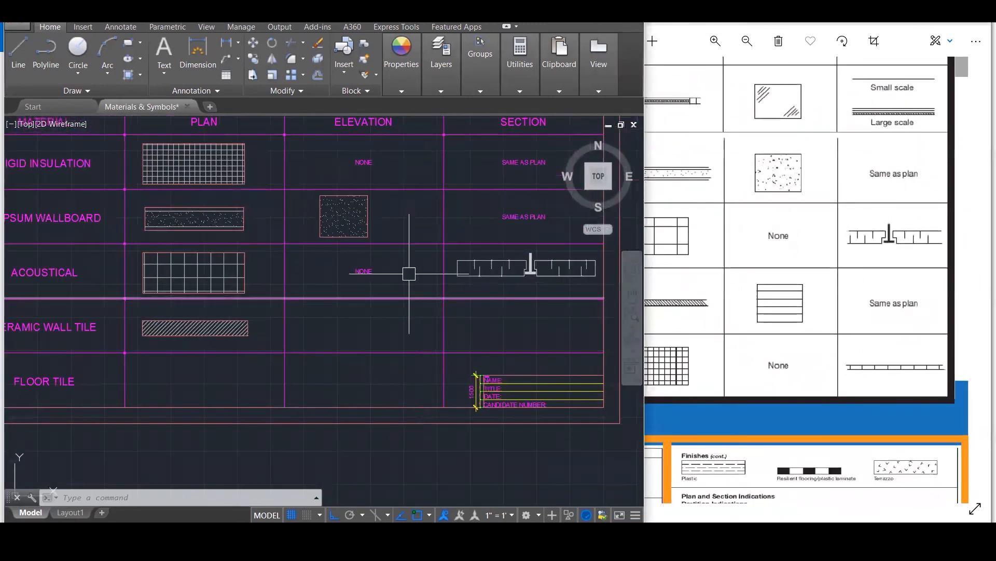
click(368, 221)
mouse_move(368, 215)
click(410, 259)
text(O)
key(Return)
key(Escape)
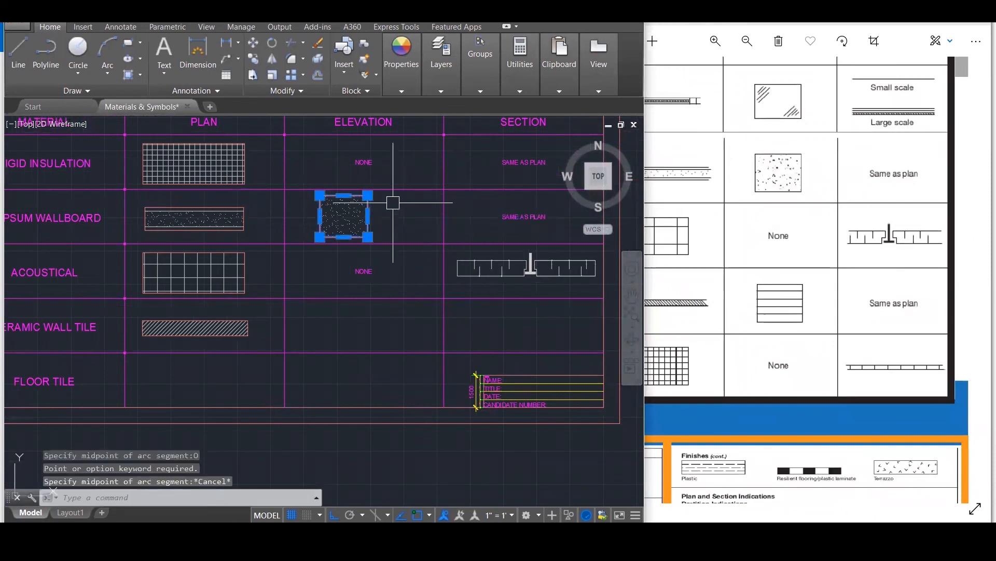
Copy the selected gypsum wallboard elevation outline straight down into the ceramic wall tile elevation cell.
text(co)
key(Return)
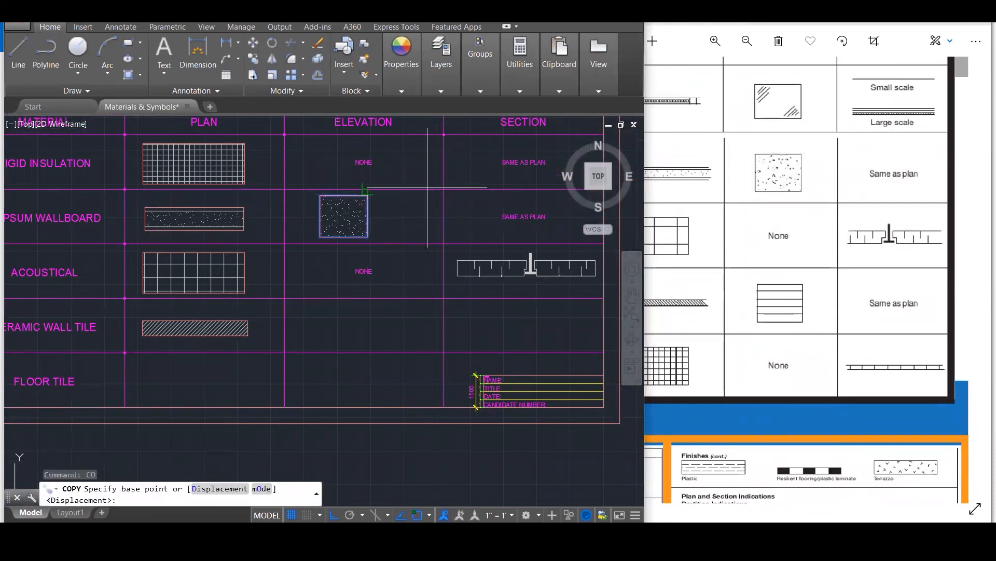
click(444, 189)
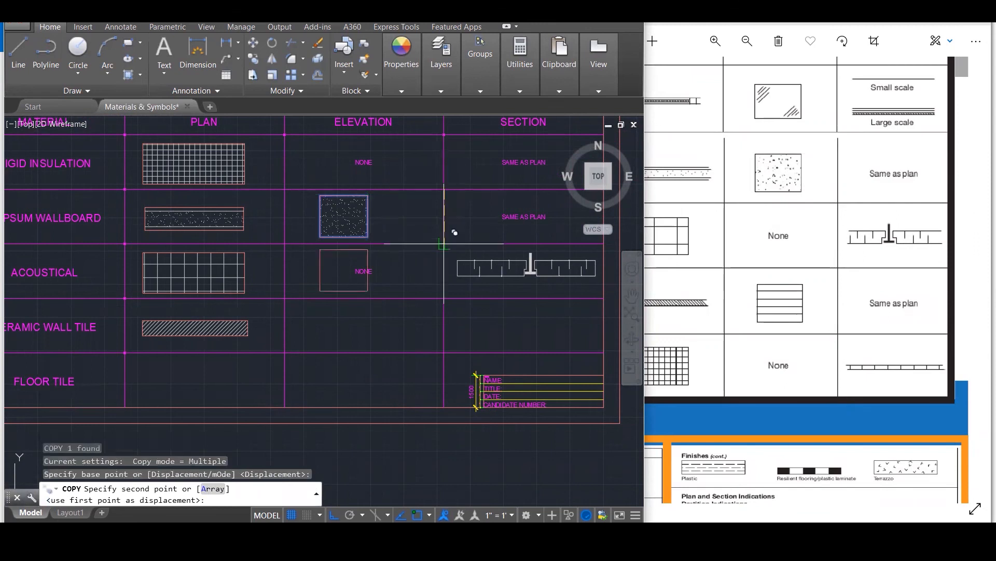
click(444, 299)
key(Escape)
key(Escape)
key(Escape)
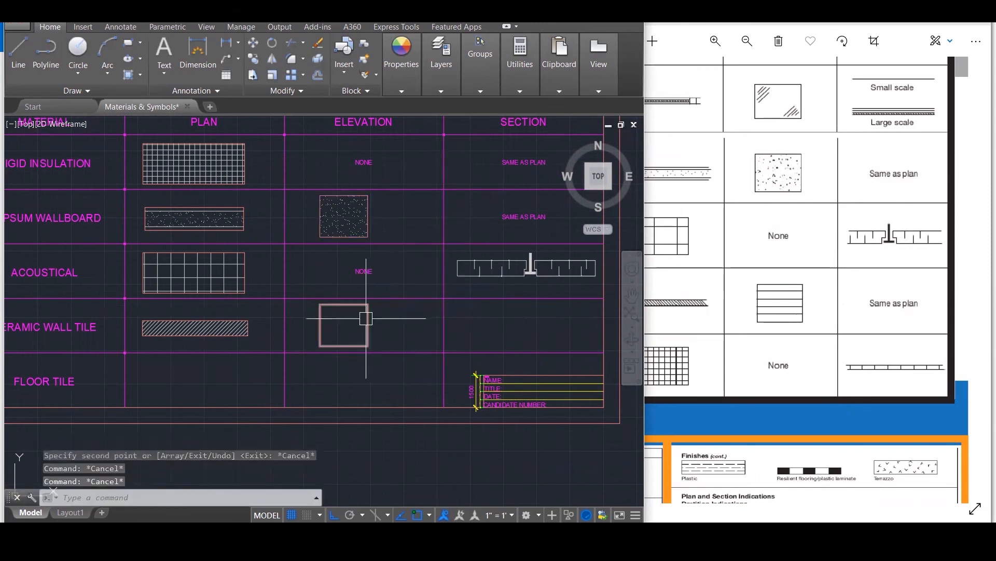
Hatch the ceramic wall tile elevation square with the USER pattern as horizontal lines spaced 350.
text(H)
key(Return)
click(335, 324)
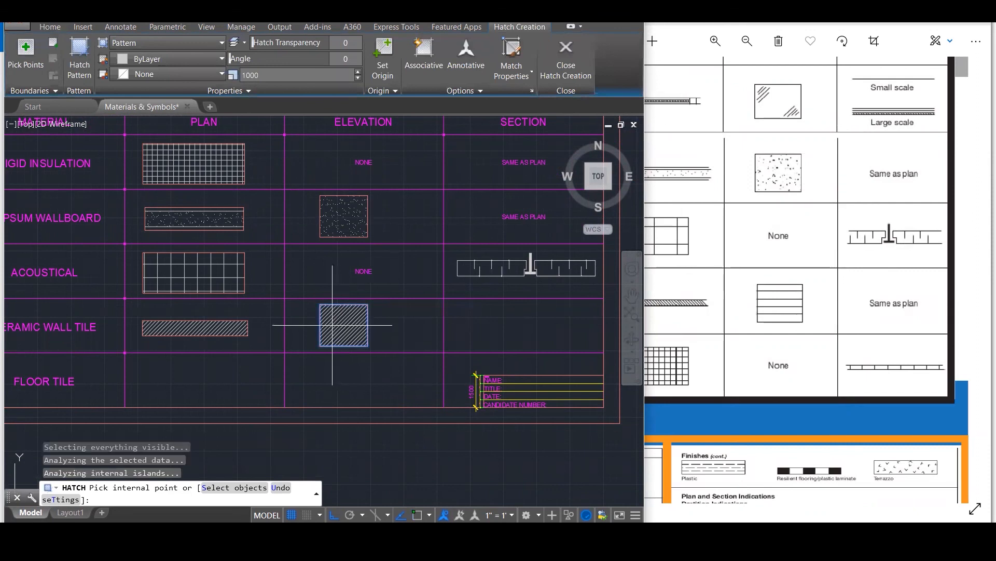
click(79, 60)
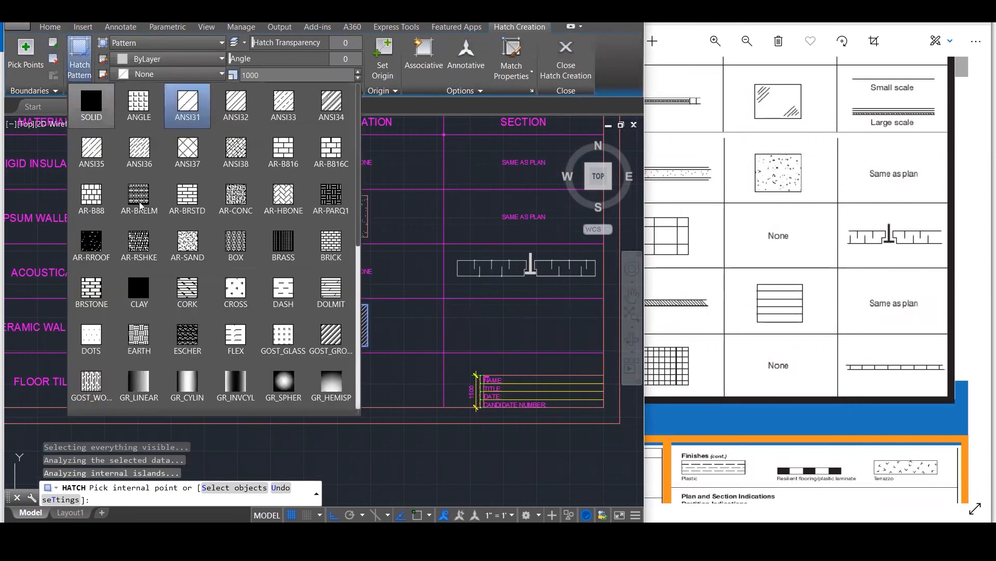
scroll(197, 355, down, 7)
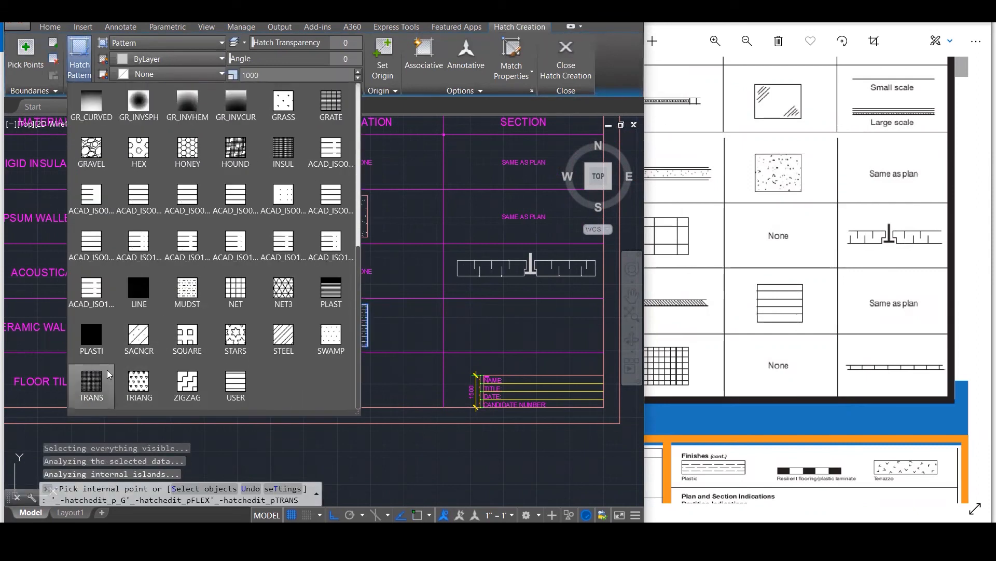
click(232, 383)
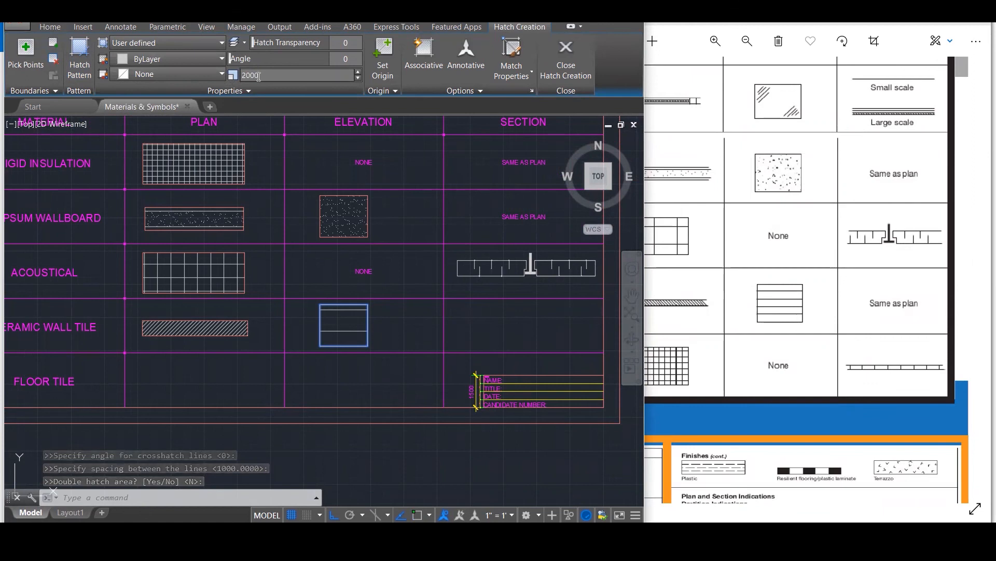
key(BackSpace)
key(Return)
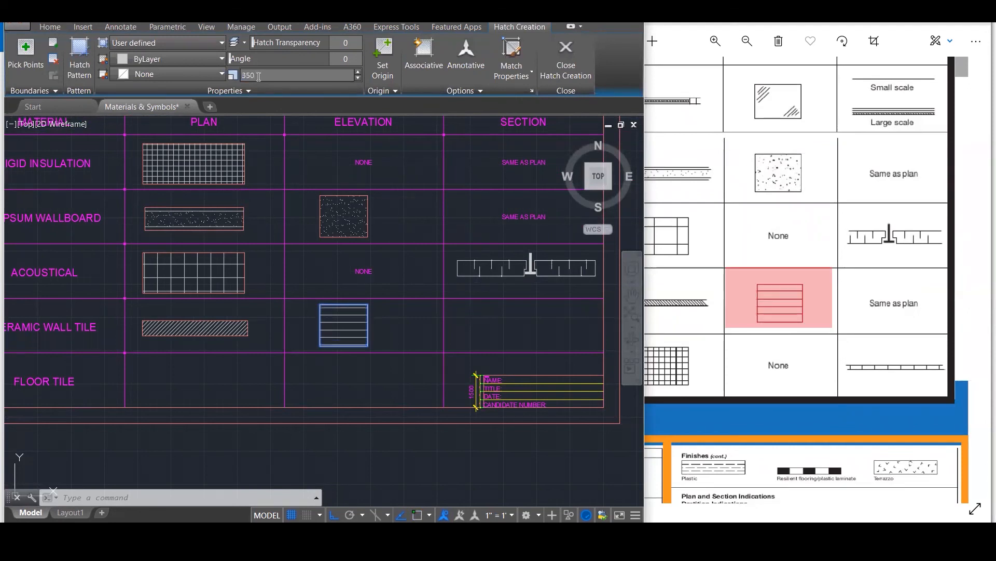
key(Escape)
key(Escape)
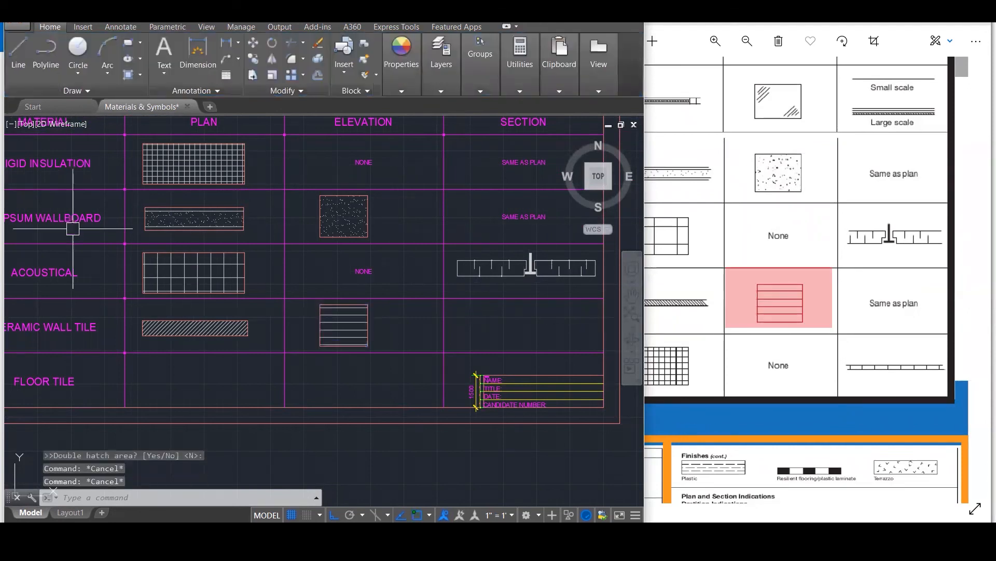
Copy the gypsum wallboard SAME AS PLAN note down into the ceramic wall tile section cell.
click(507, 213)
text(co)
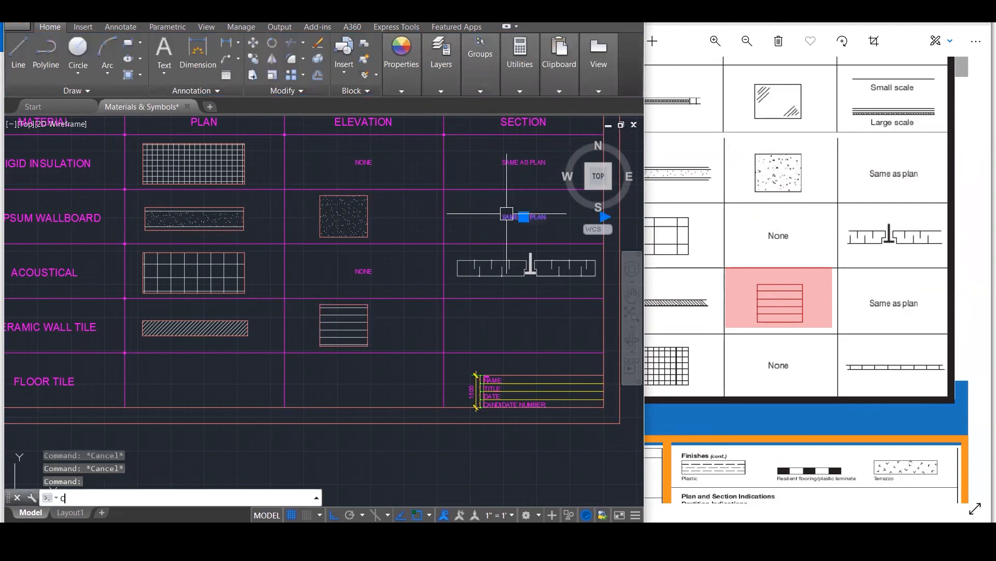
key(Return)
click(443, 189)
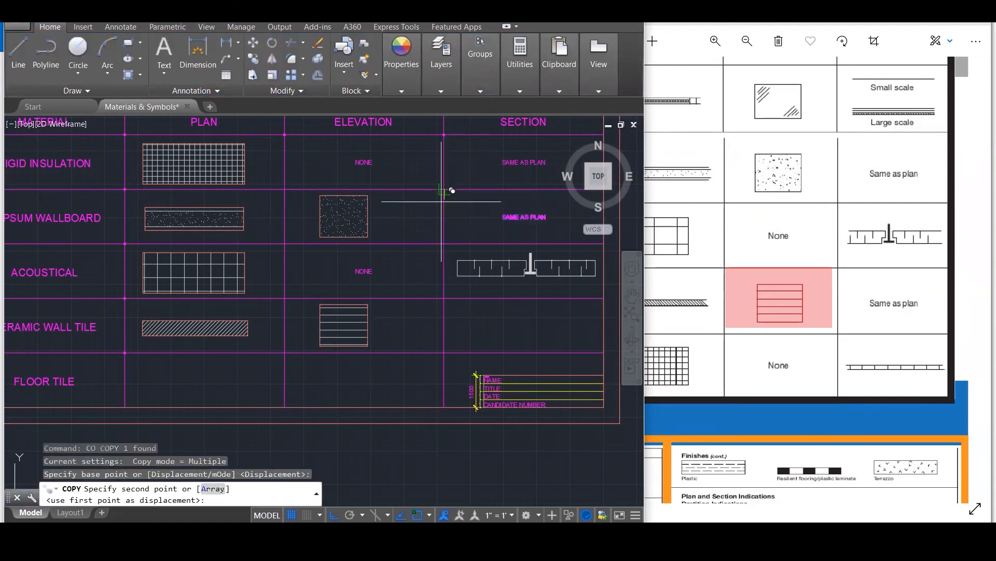
click(444, 298)
scroll(444, 299, down, 4)
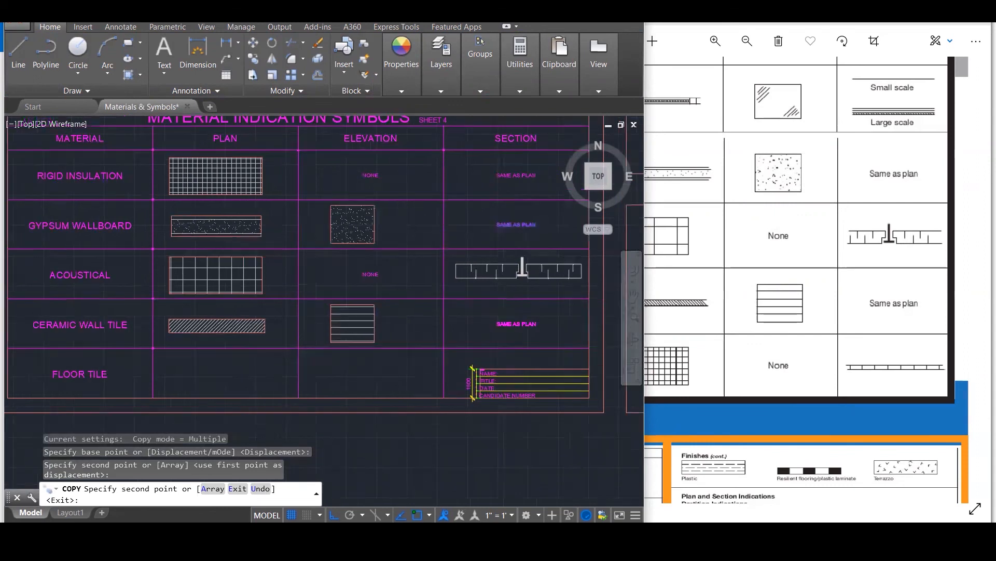
scroll(441, 300, up, 1)
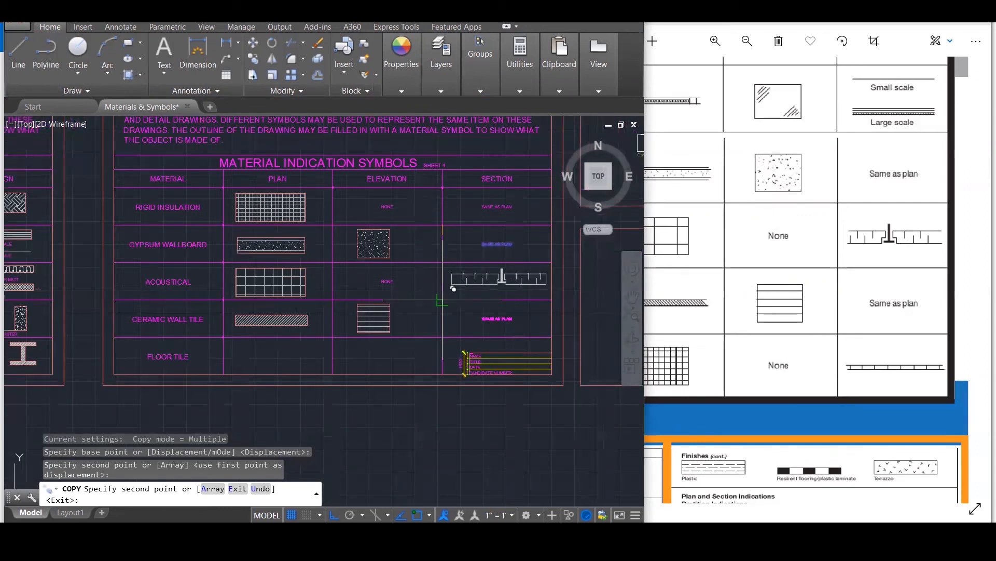
click(442, 300)
key(Escape)
Copy the ceramic wall tile elevation's square outline into the floor tile plan cell, following the reference chart.
click(851, 359)
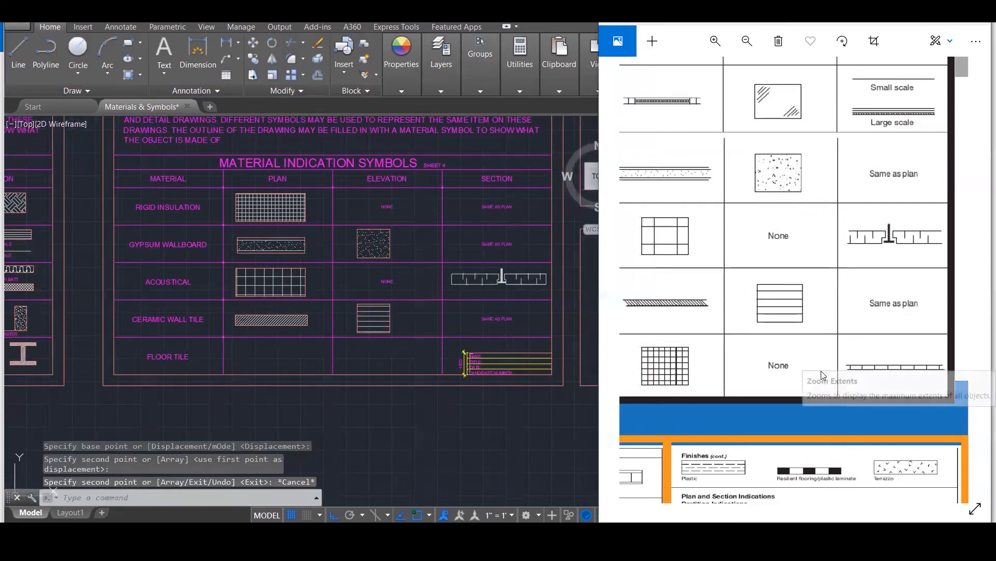
drag(778, 381, 871, 362)
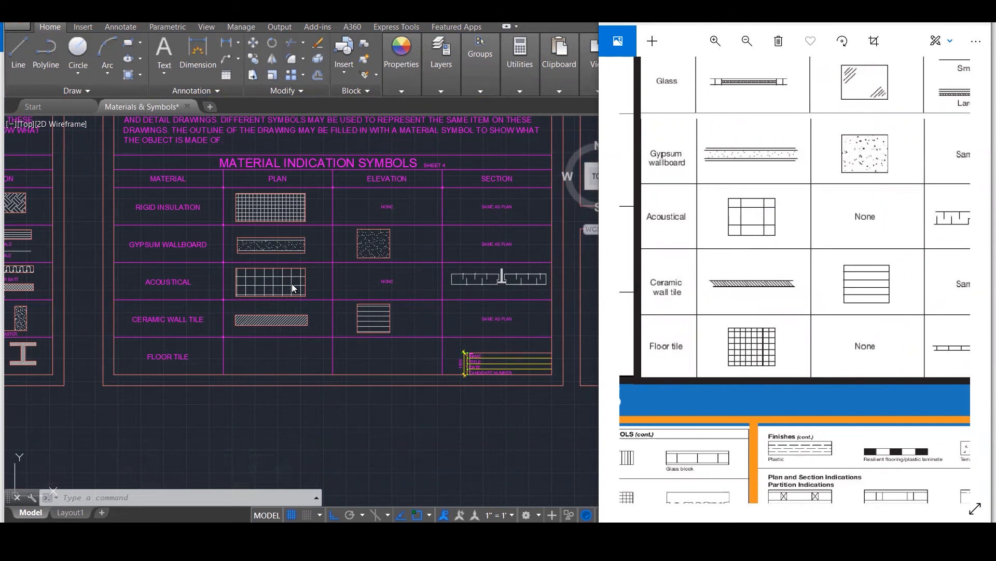
scroll(273, 332, up, 2)
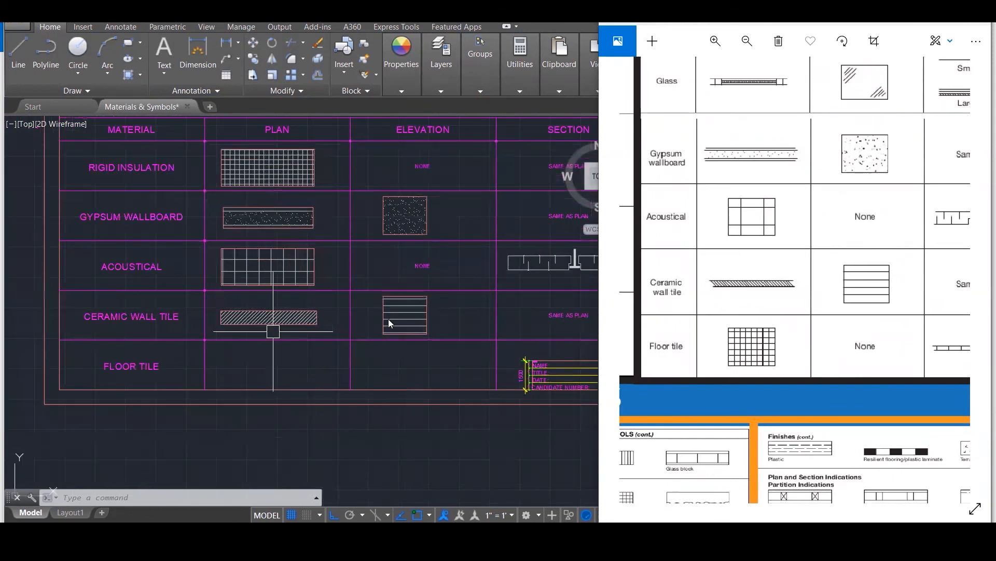
click(432, 303)
key(Escape)
click(428, 314)
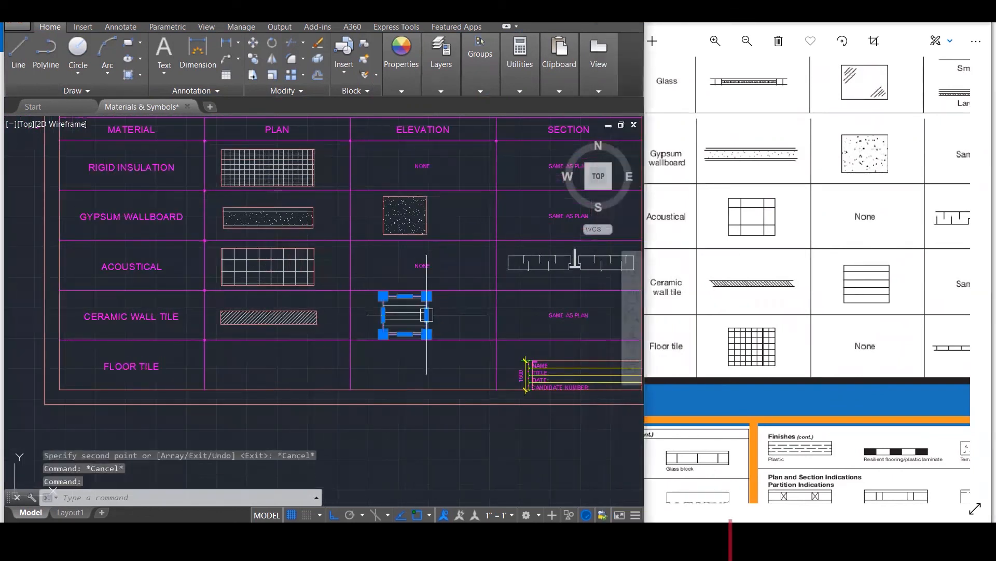
text(co)
key(Return)
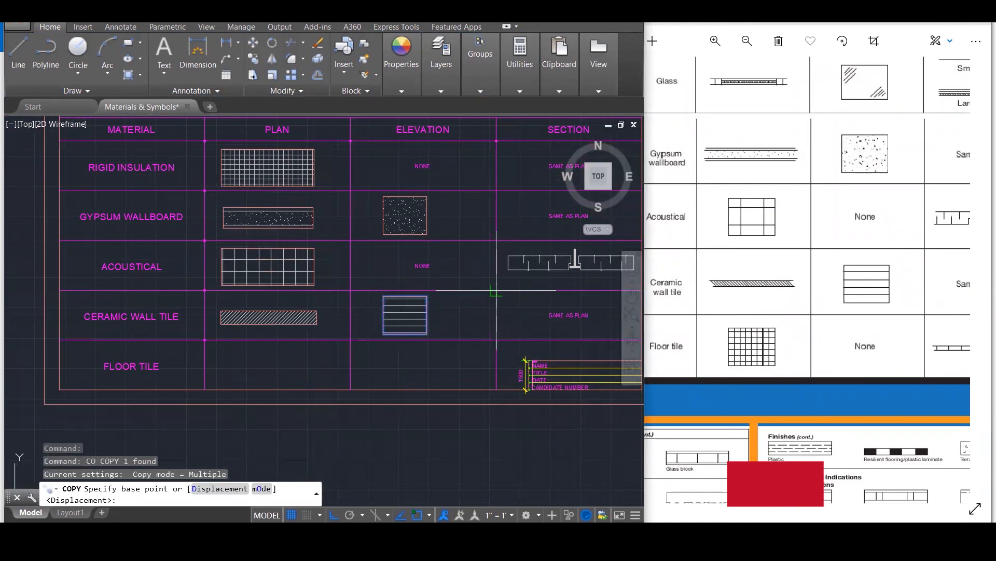
click(496, 340)
click(351, 389)
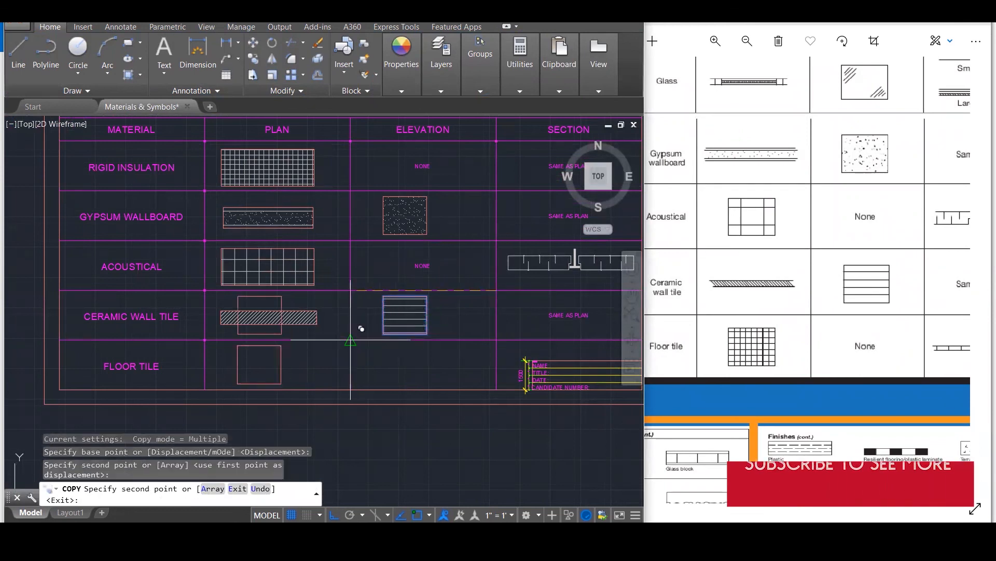
key(Escape)
Copy the NONE note from the acoustical elevation cell straight down into the floor tile elevation cell.
click(422, 266)
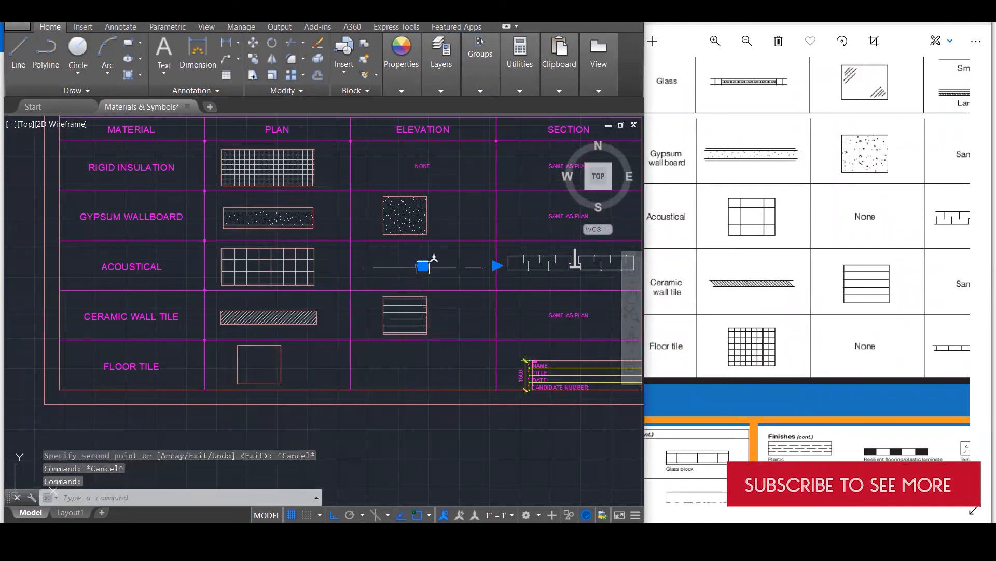
text(co)
key(Return)
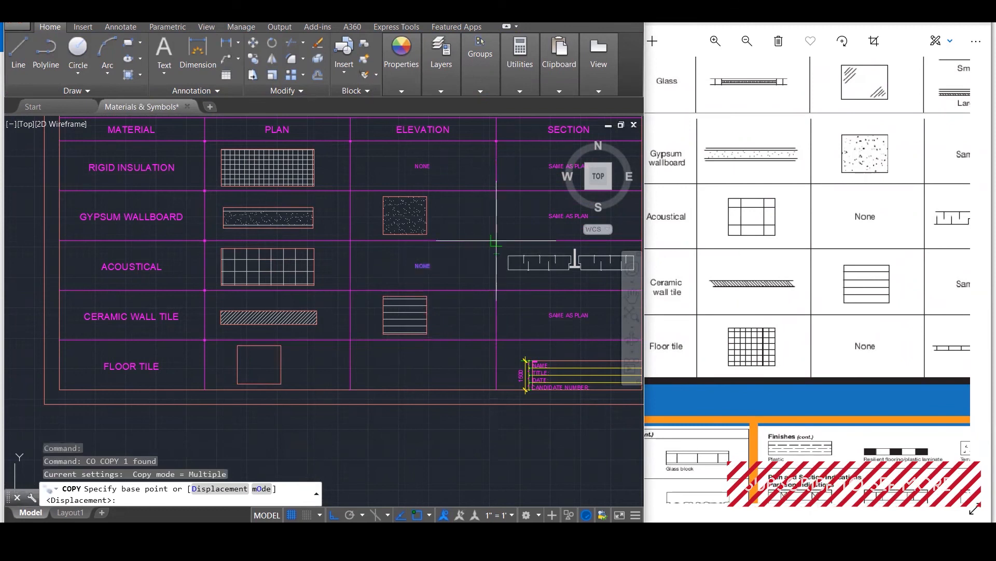
click(497, 240)
click(500, 343)
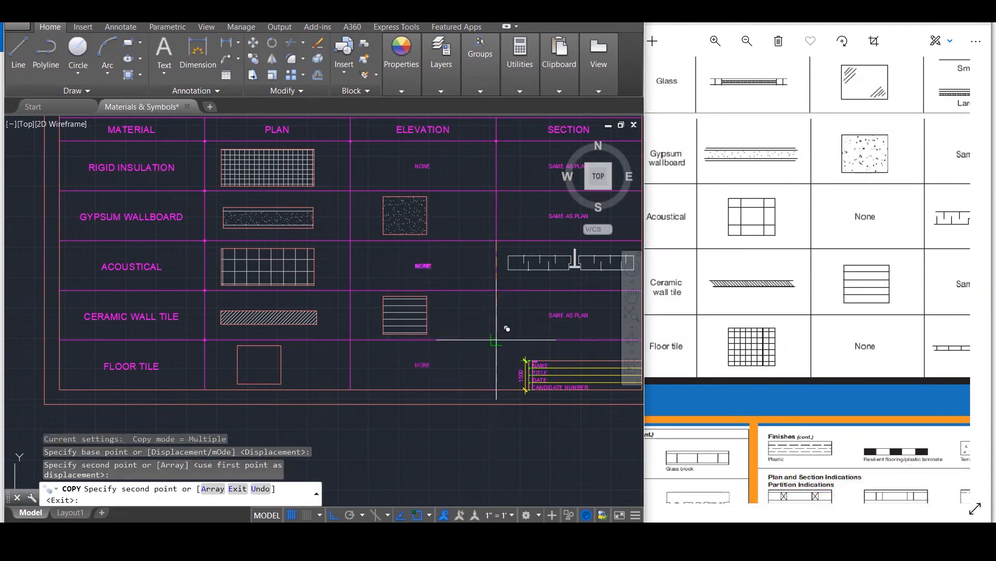
scroll(438, 365, down, 2)
key(Escape)
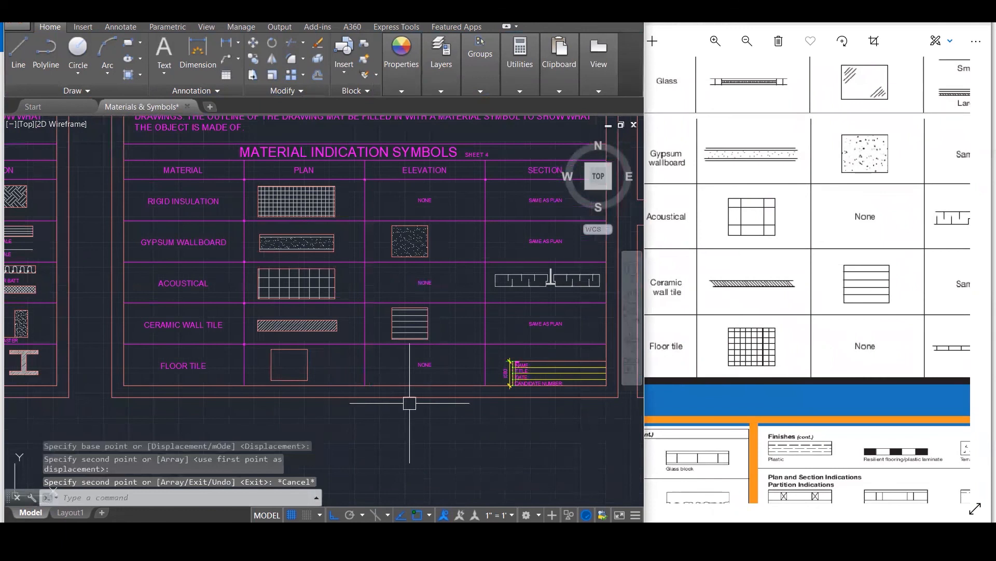
Delete the title block with its name, title, date and candidate number lines and its 1500 dimension from the floor tile section cell.
scroll(435, 390, up, 5)
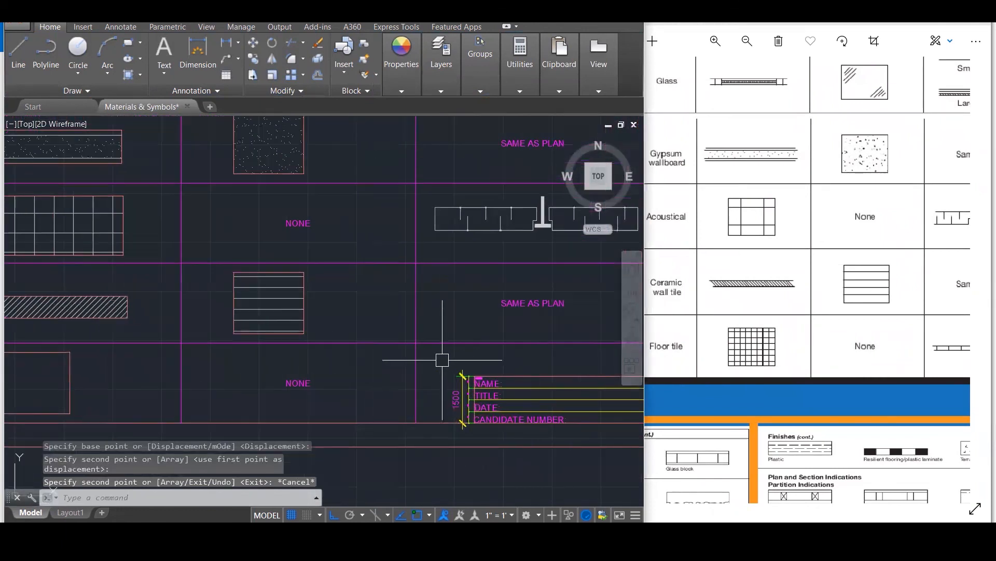
click(444, 364)
scroll(444, 363, down, 4)
click(579, 413)
key(Delete)
scroll(563, 390, down, 1)
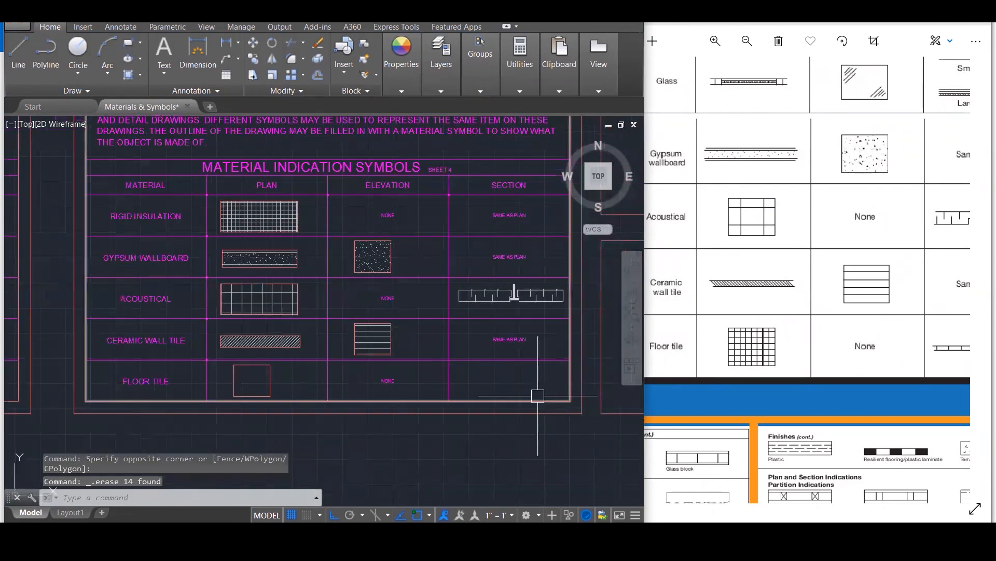
Hatch the square outline in the floor tile plan cell with the NET pattern.
scroll(208, 396, up, 3)
text(h)
key(Return)
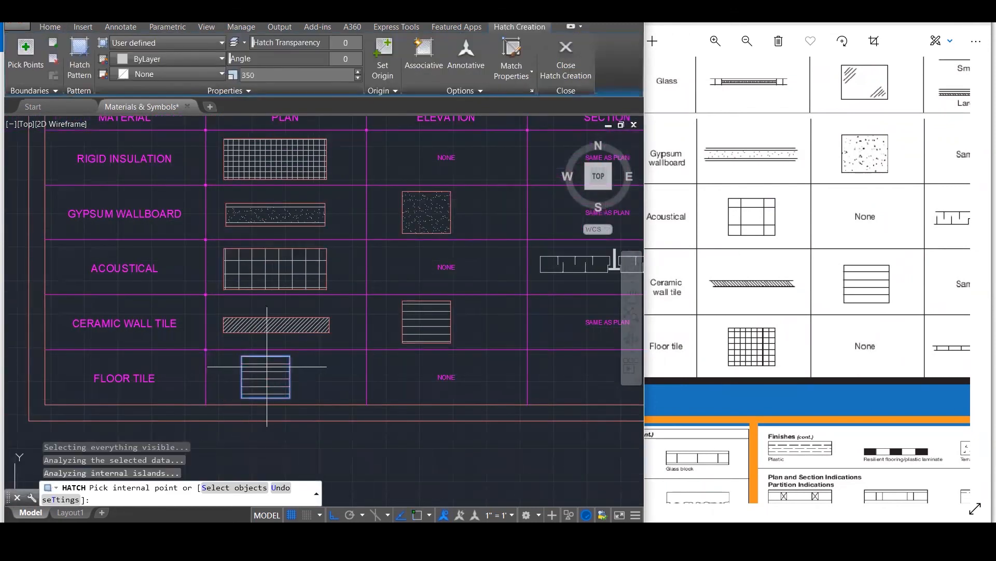
click(79, 60)
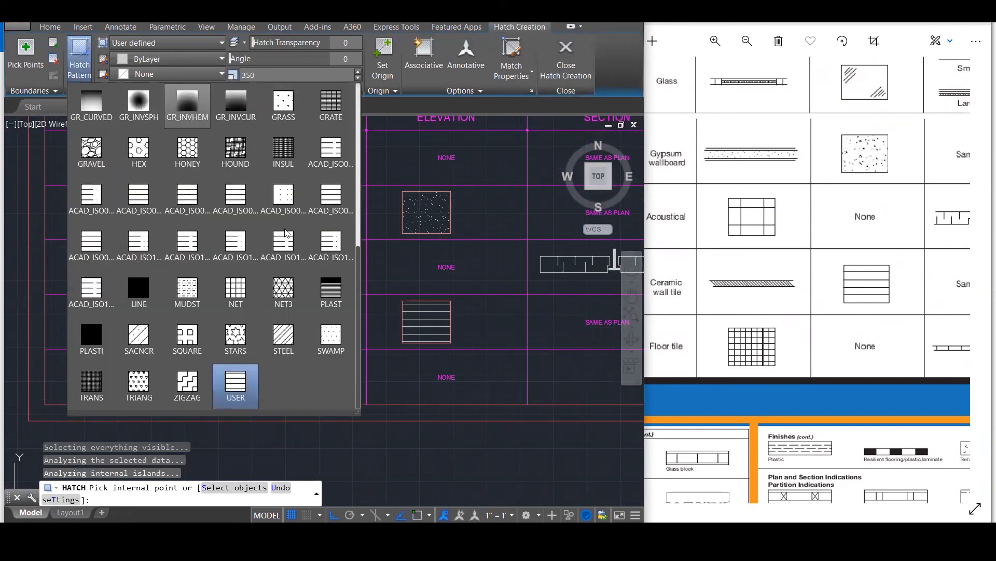
click(207, 355)
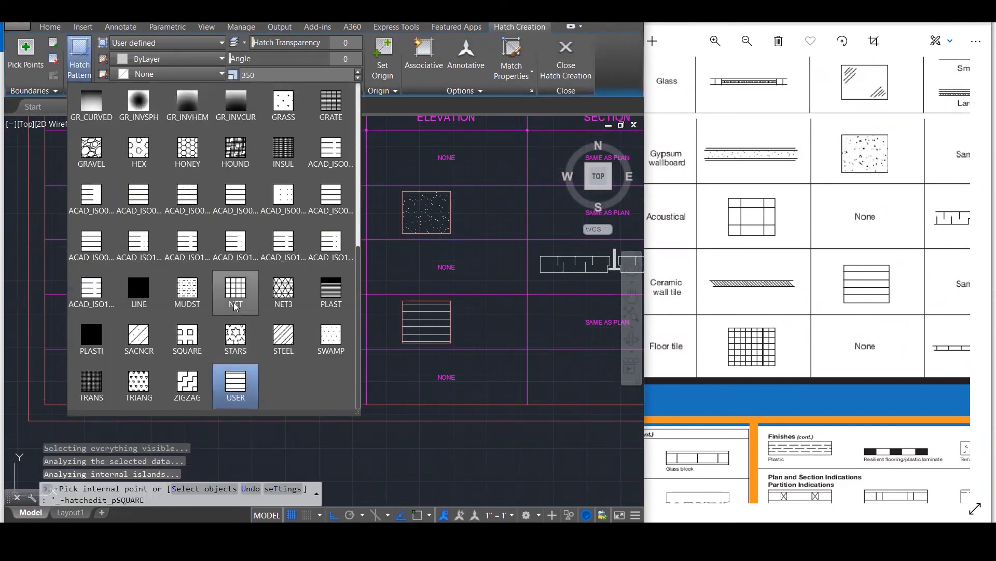
scroll(264, 248, up, 2)
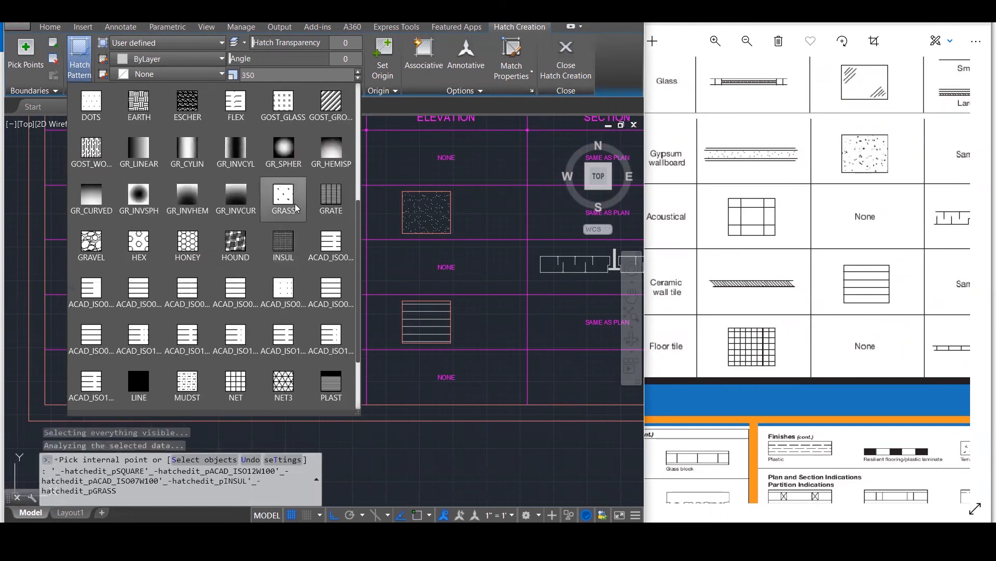
scroll(269, 234, up, 2)
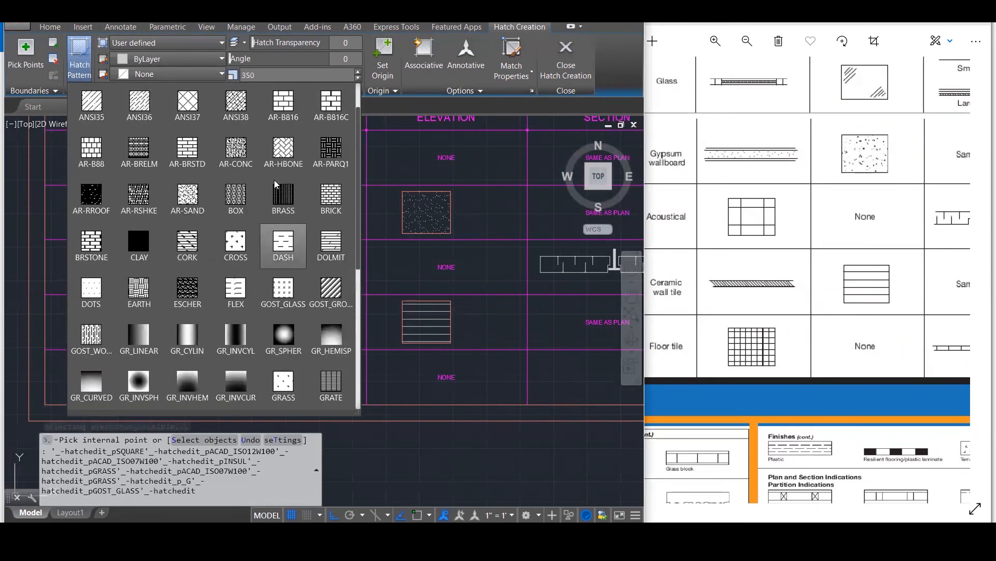
scroll(275, 186, down, 3)
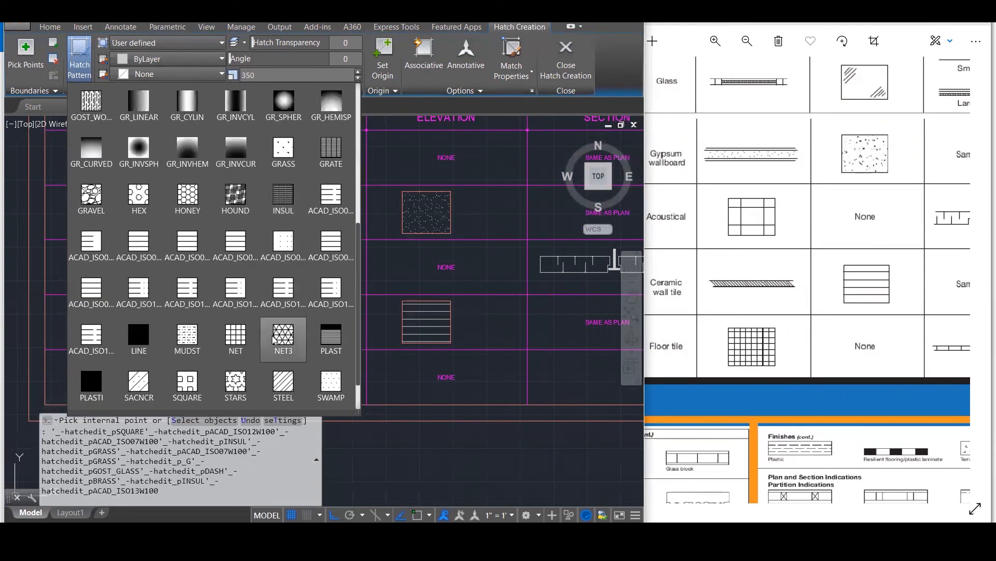
click(237, 343)
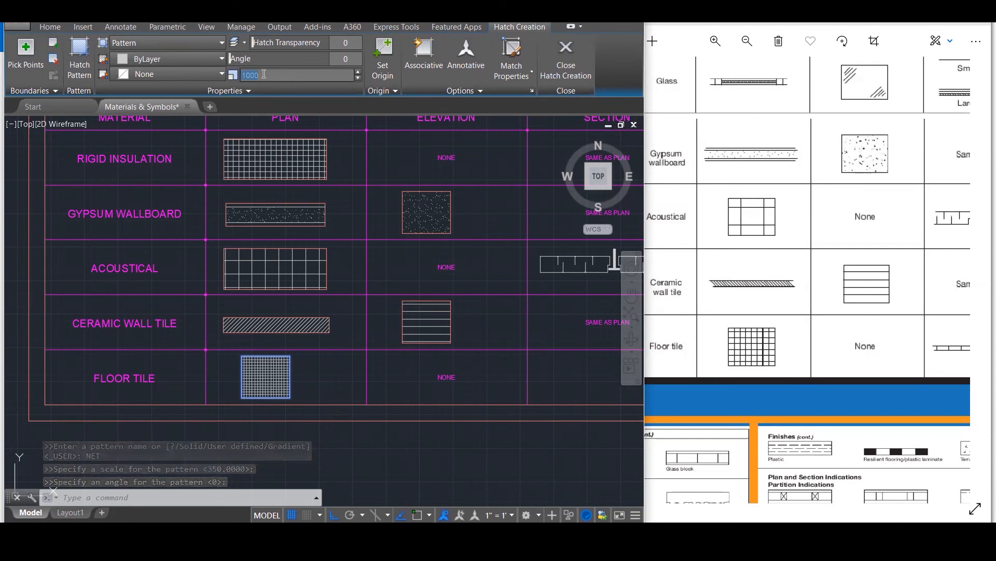
Set the floor tile plan hatch scale to 2000 and finish the hatch.
text(2000)
key(Return)
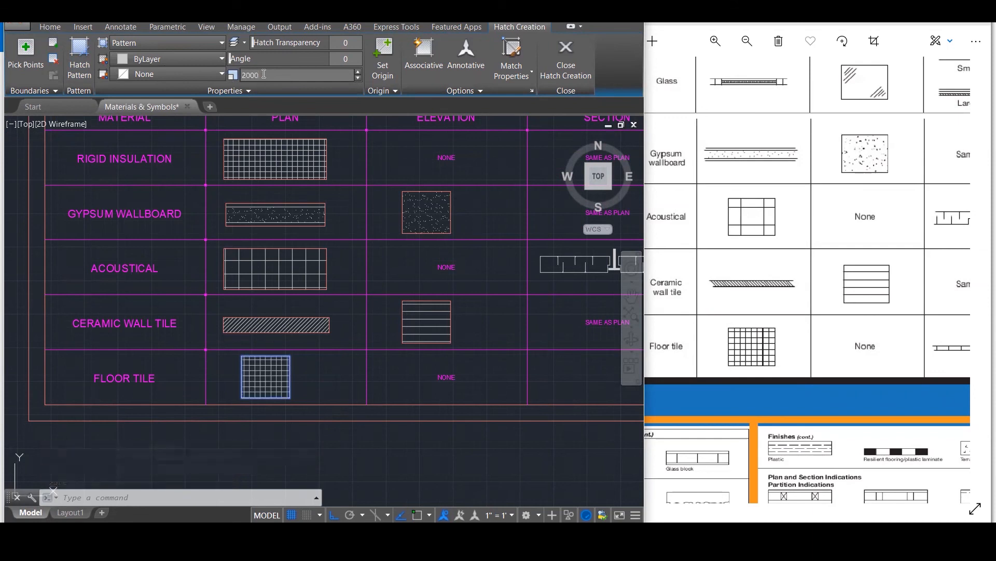
key(Escape)
key(Escape)
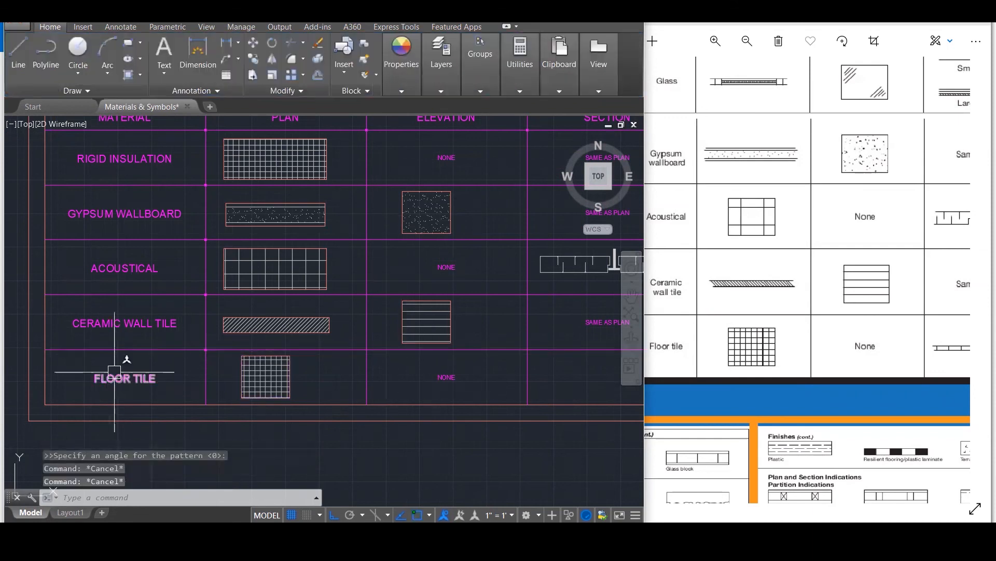
Draw a long, thin horizontal rectangle across the middle of the floor tile section cell.
scroll(122, 362, down, 2)
middle_drag(443, 396, 455, 422)
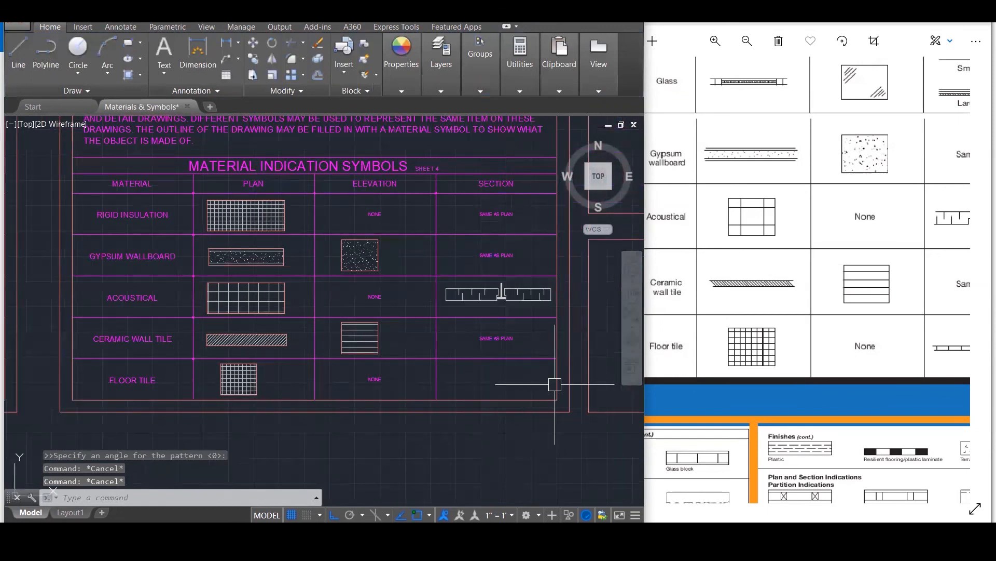
scroll(567, 381, up, 4)
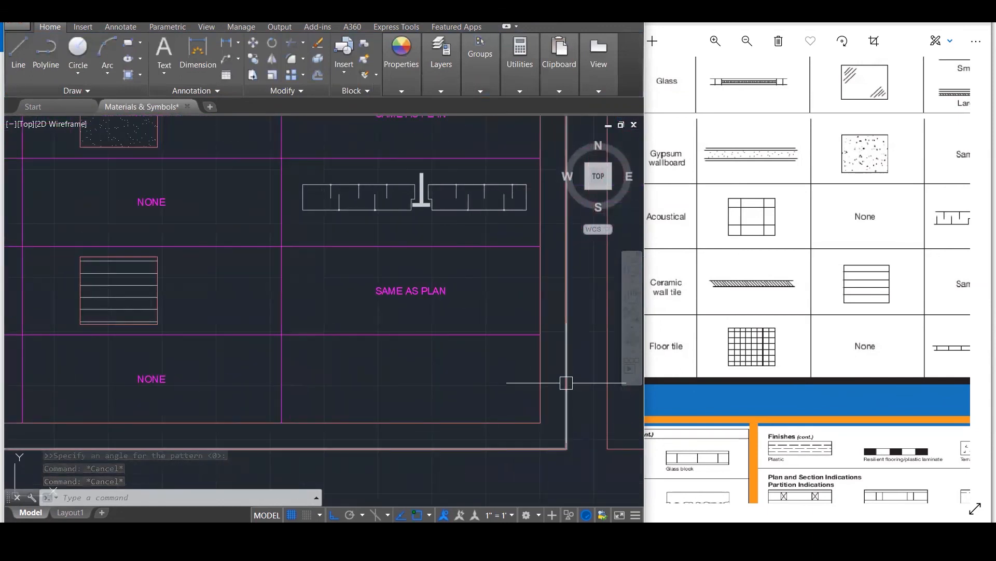
text(REC)
key(Return)
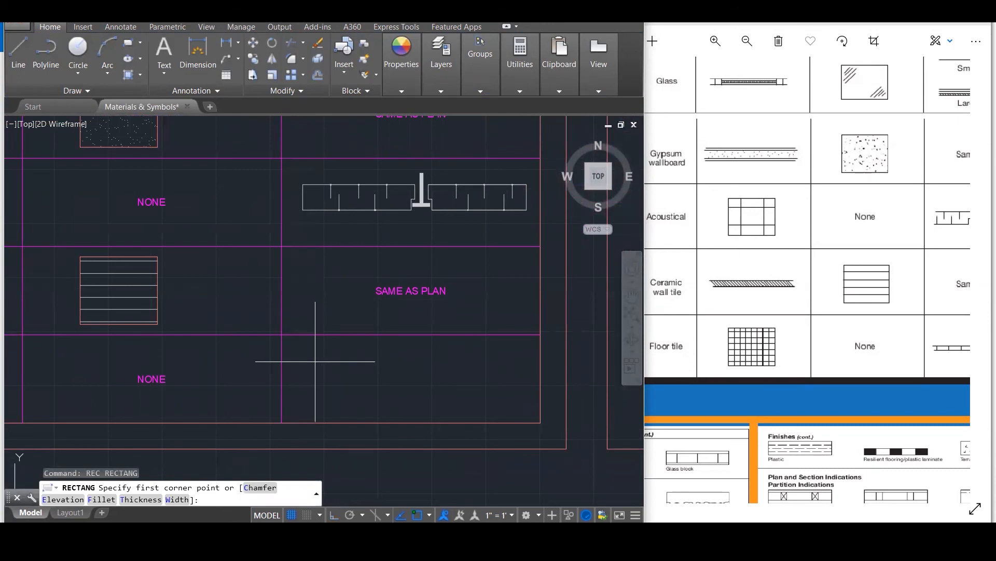
click(317, 362)
click(502, 384)
key(Escape)
key(Escape)
key(Escape)
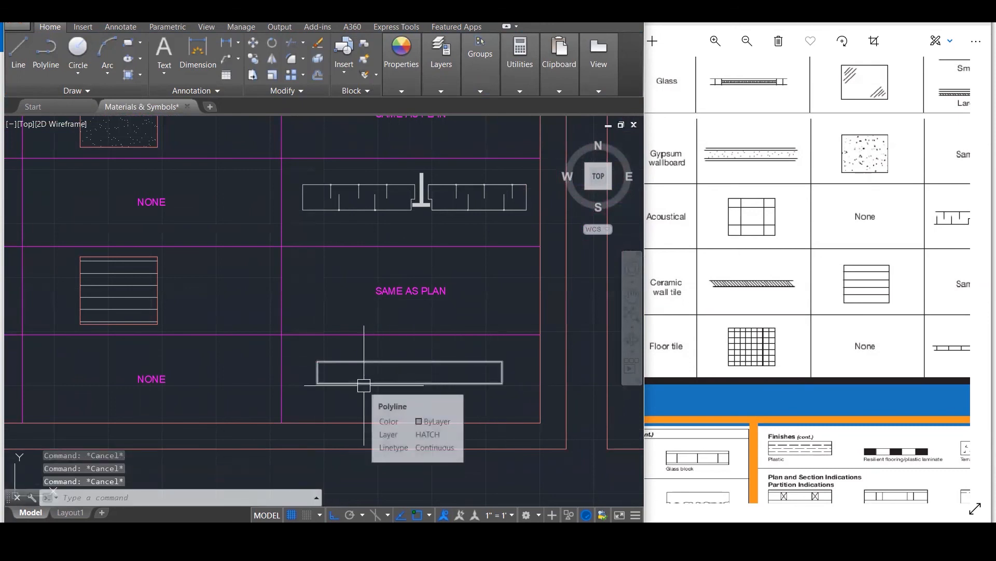
Explode the rectangle in the floor tile section cell into separate lines.
scroll(350, 386, up, 3)
text(EXPL)
key(Return)
click(351, 385)
key(Return)
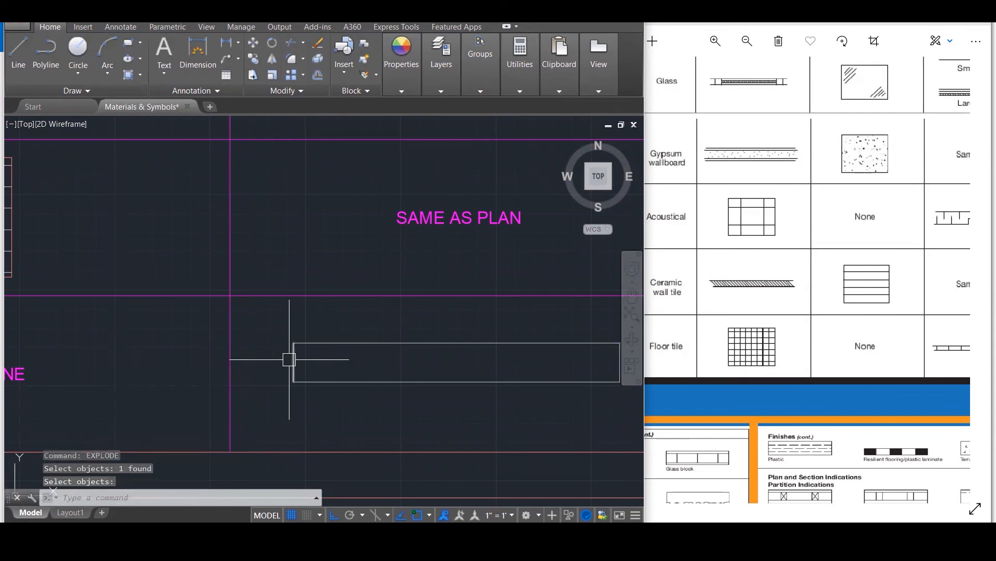
Divide the bottom edge of the exploded floor tile section rectangle into 6 segments.
scroll(288, 358, down, 3)
scroll(289, 358, up, 3)
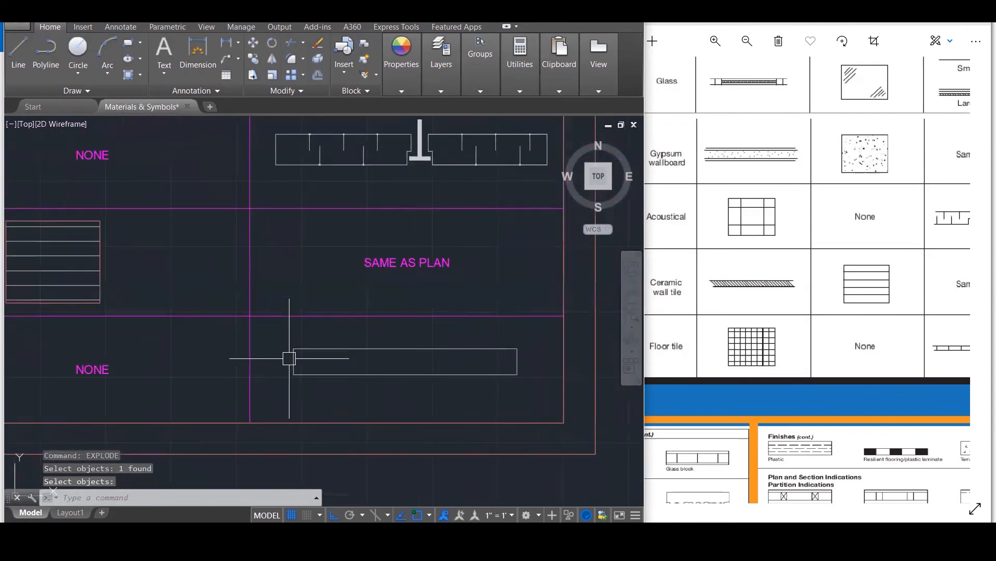
text(DIV)
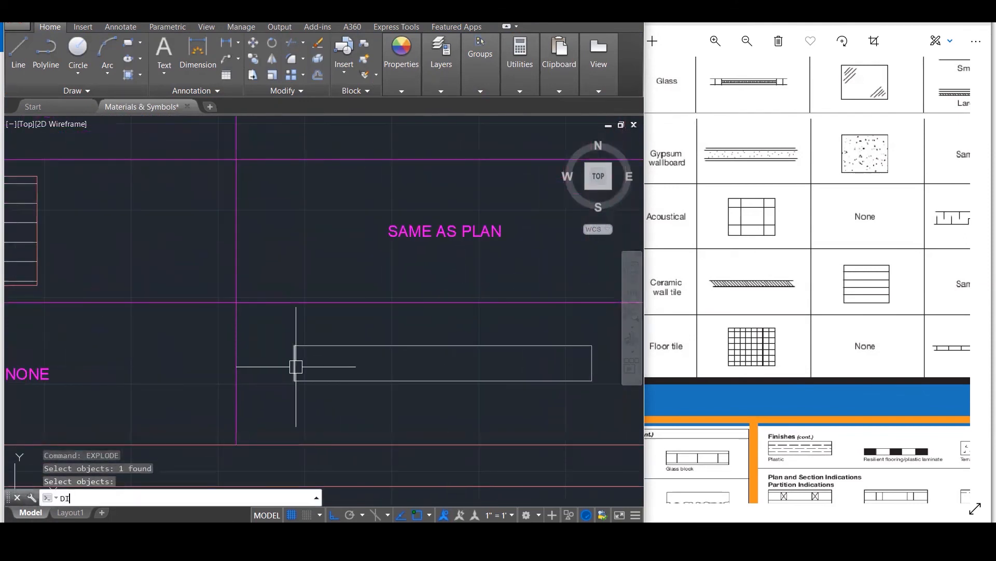
key(Return)
click(324, 384)
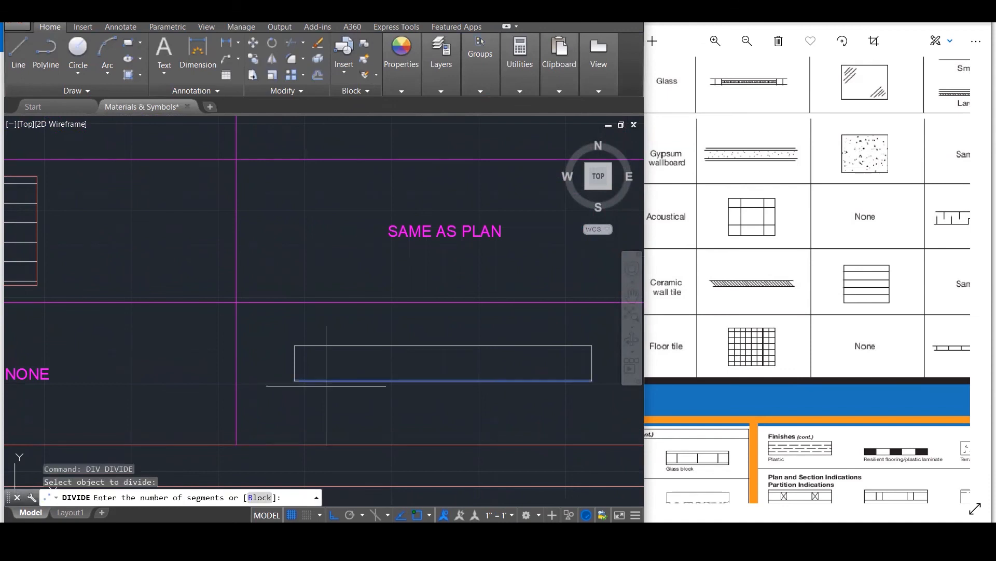
text(6)
key(Return)
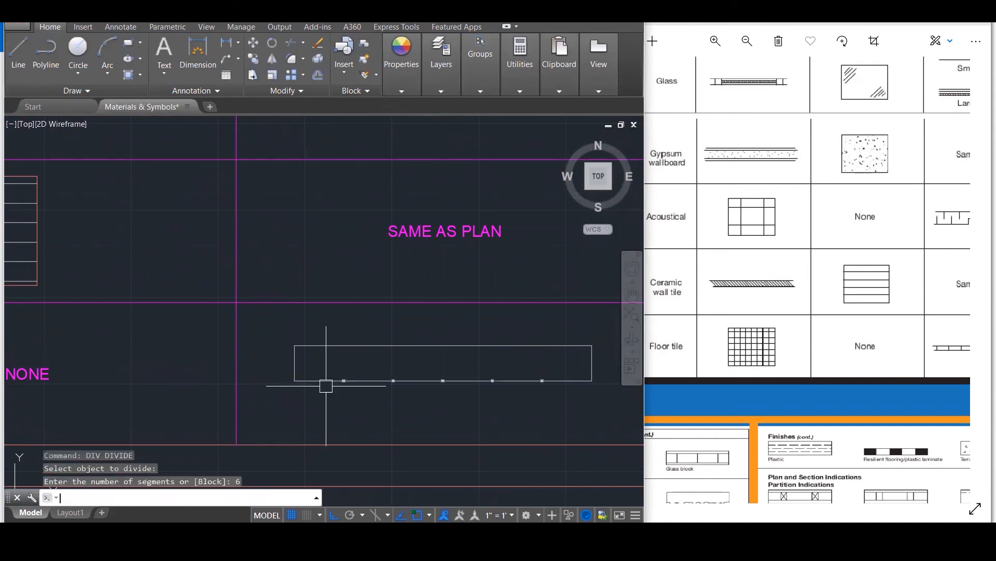
key(Escape)
key(Escape)
Check the floor tile section in the reference chart and move the strip's top edge straight down to make it thinner.
click(803, 285)
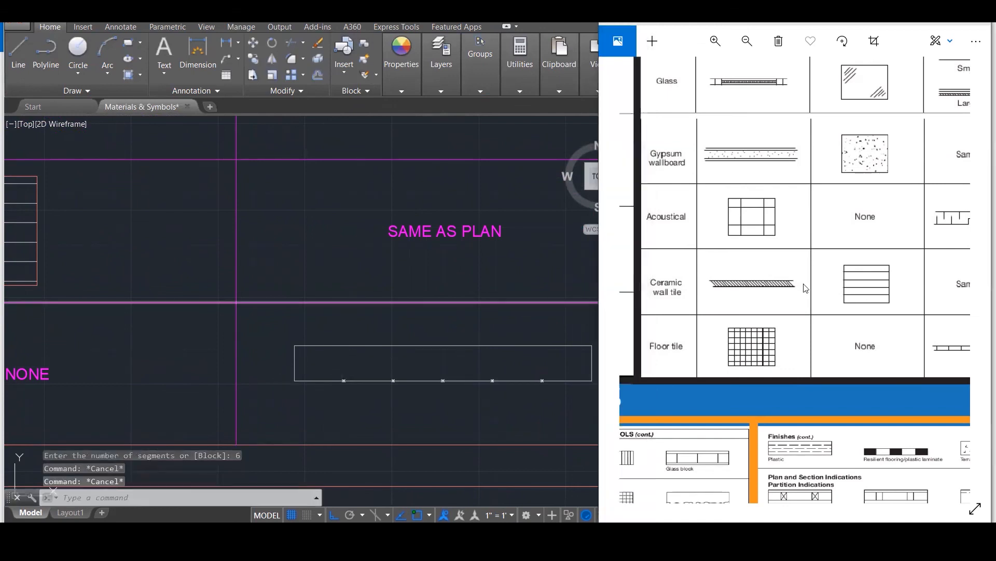
drag(859, 301, 773, 310)
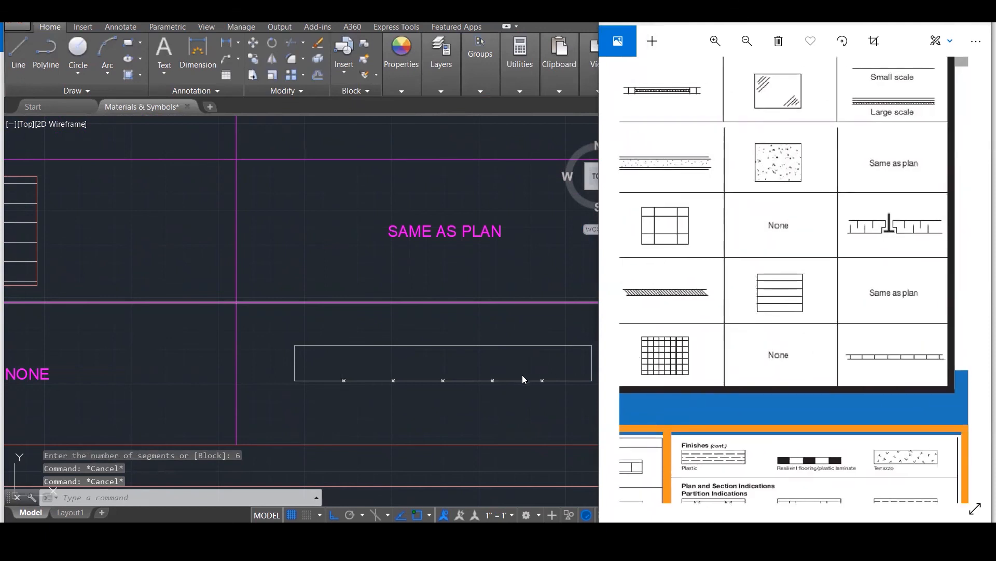
click(313, 356)
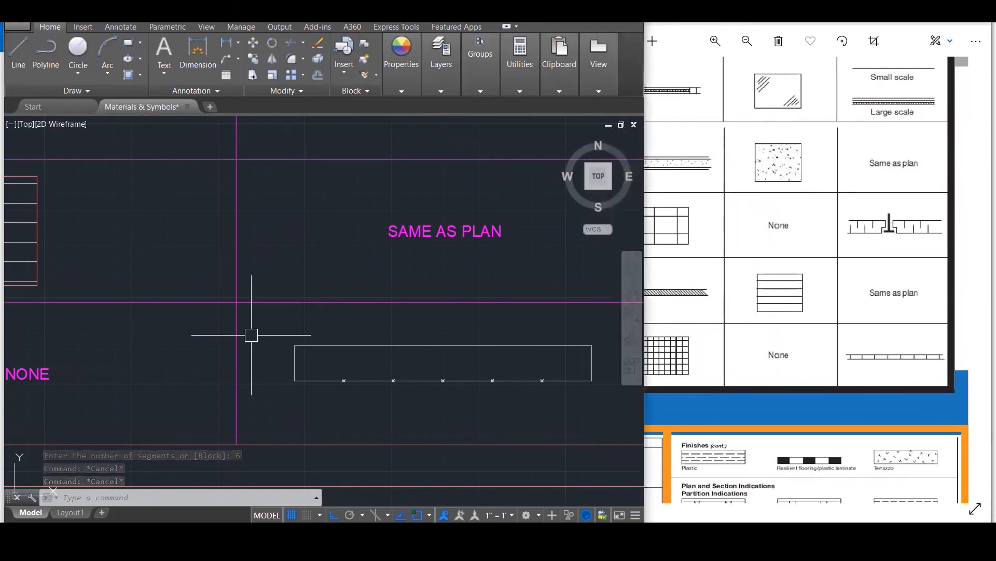
scroll(249, 333, down, 1)
scroll(480, 360, up, 1)
click(398, 345)
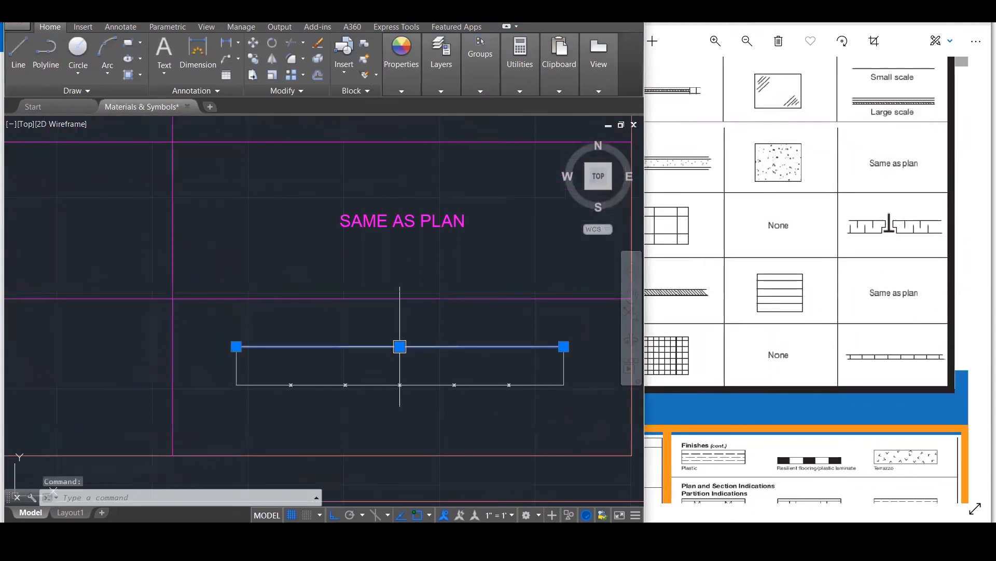
click(400, 346)
click(400, 359)
key(Escape)
key(Escape)
key(Escape)
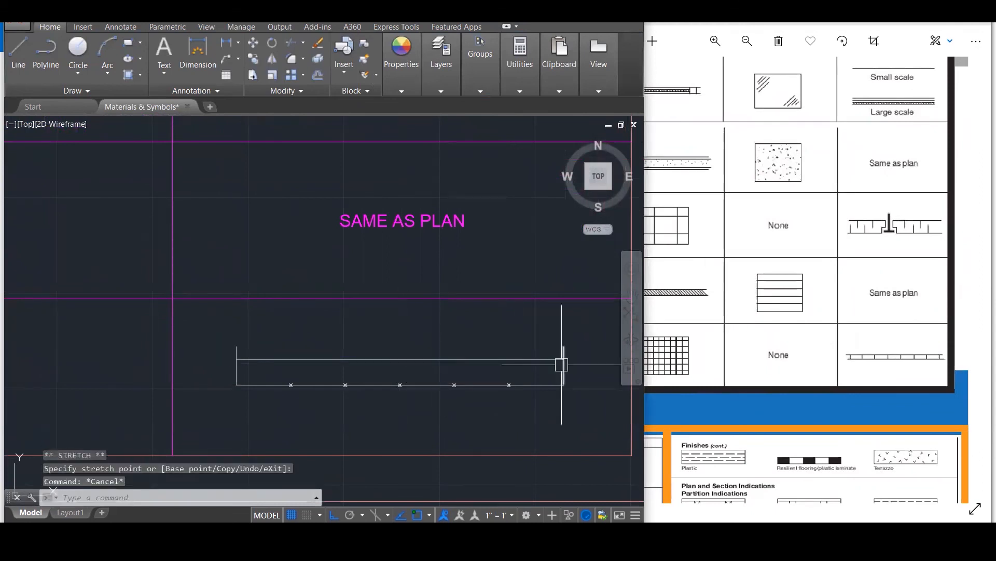
Fillet both upper corners of the floor tile section strip so its end lines meet the lowered top edge.
text(f)
key(Return)
click(564, 373)
click(543, 361)
key(Return)
click(251, 359)
click(236, 367)
key(Escape)
Start copying the strip's left end line, using its lower endpoint as the base point.
text(co)
key(Return)
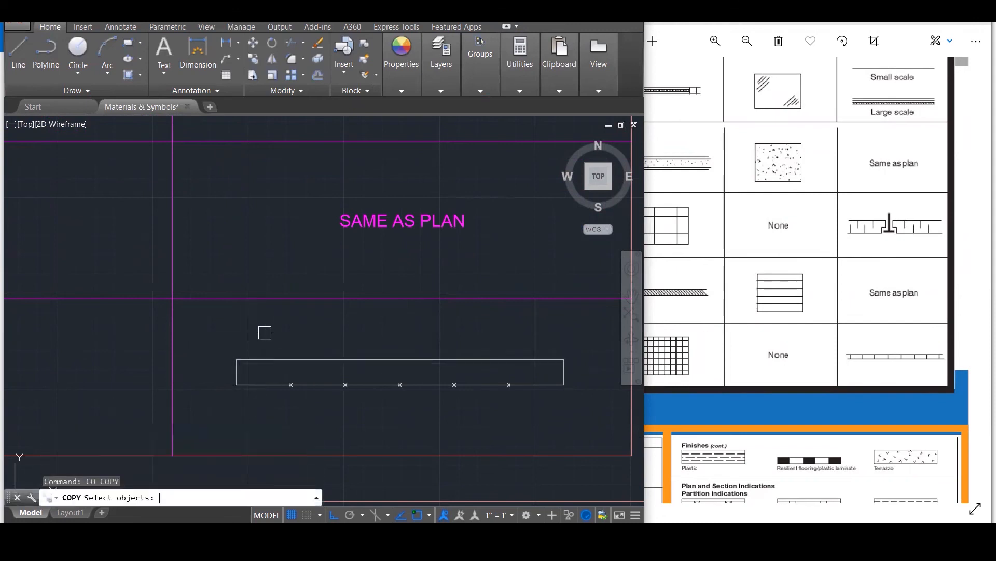
click(241, 370)
key(Return)
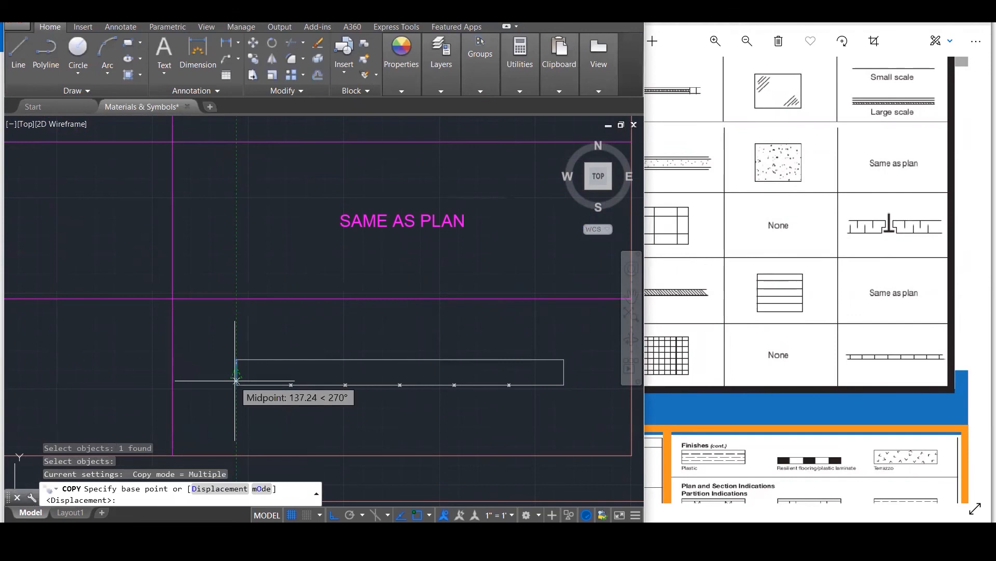
click(236, 385)
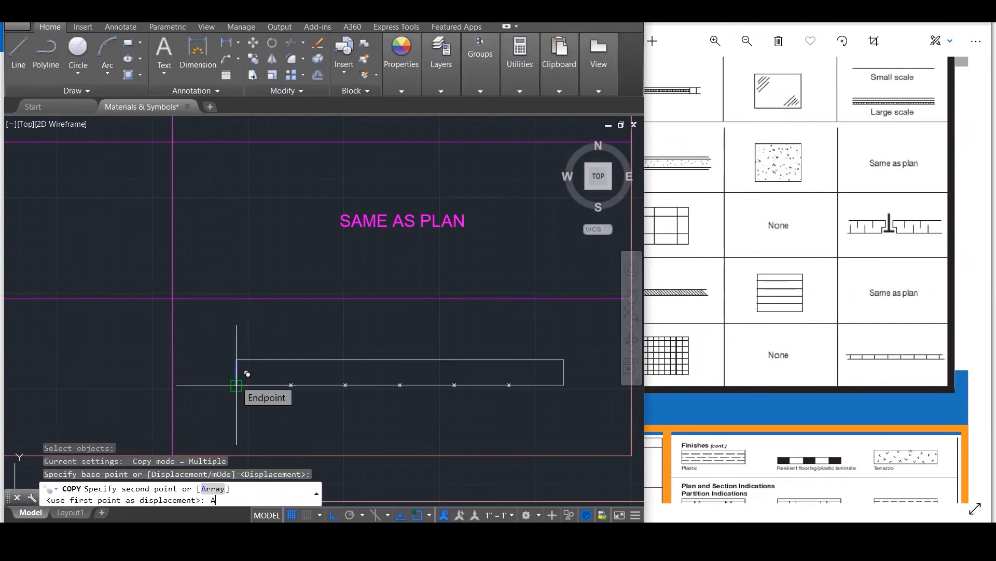
text(a)
key(Return)
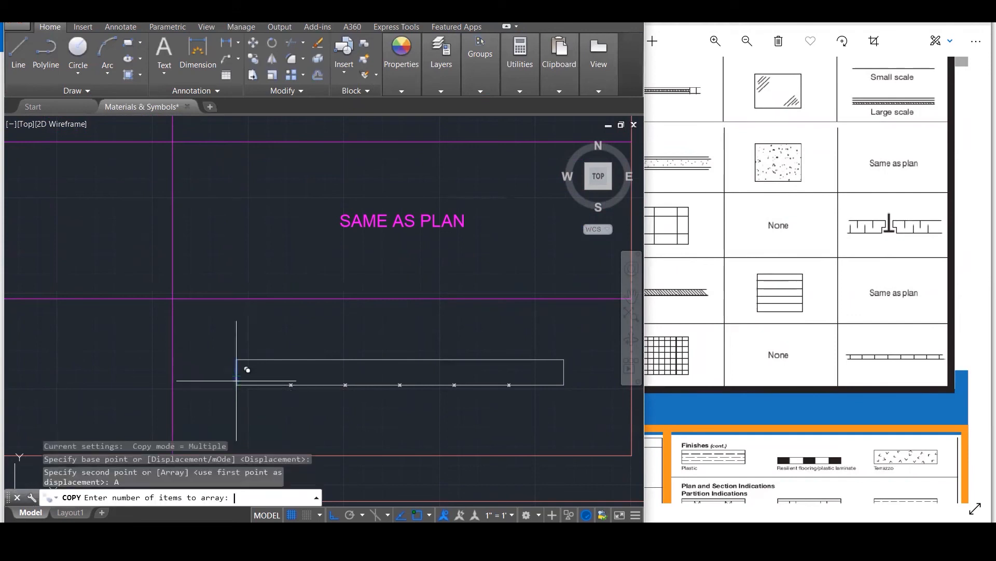
text(5)
key(Return)
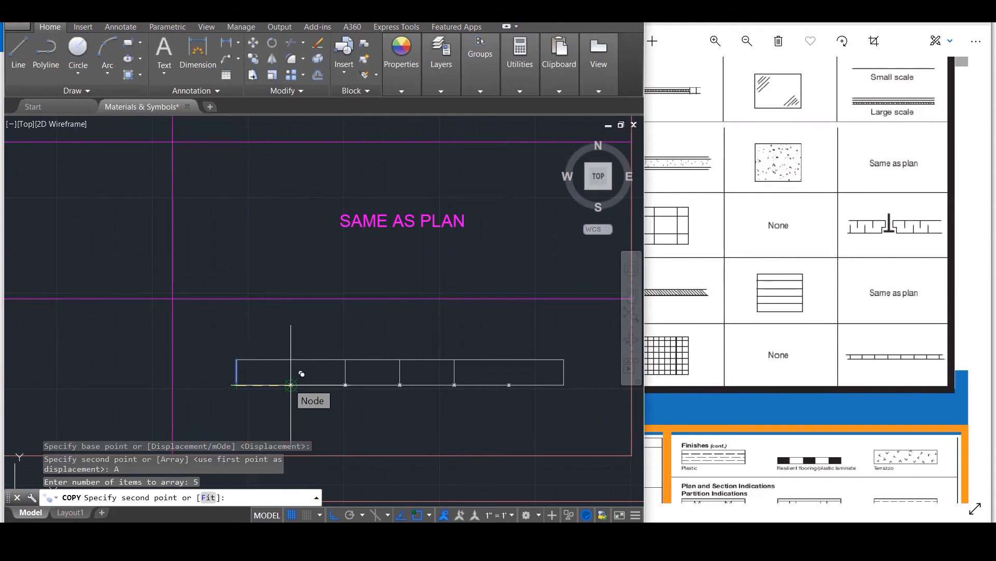
key(Escape)
text(co)
key(Return)
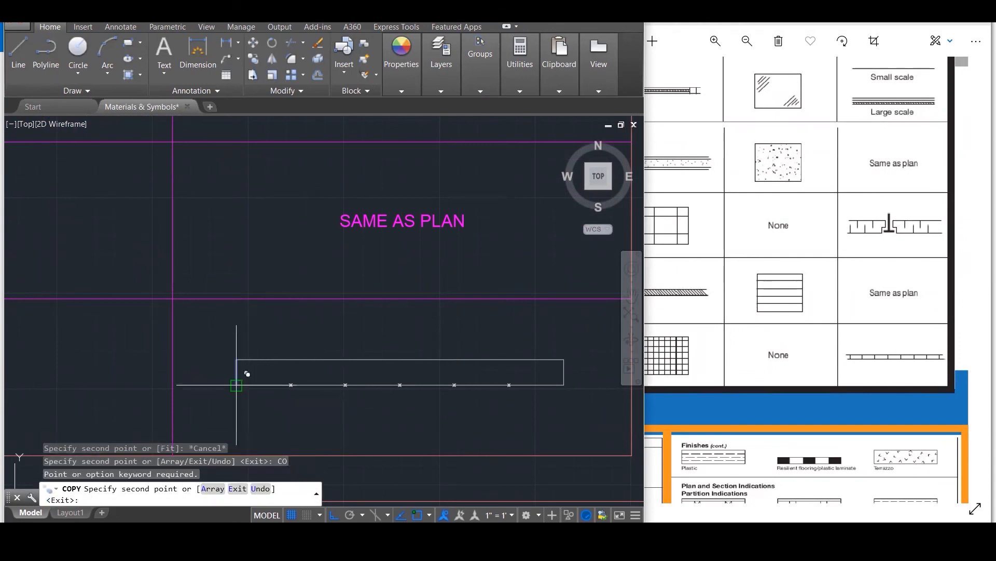
Array the copied end line as 6 items, spaced to the first division node on the strip's bottom edge.
text(a)
key(Return)
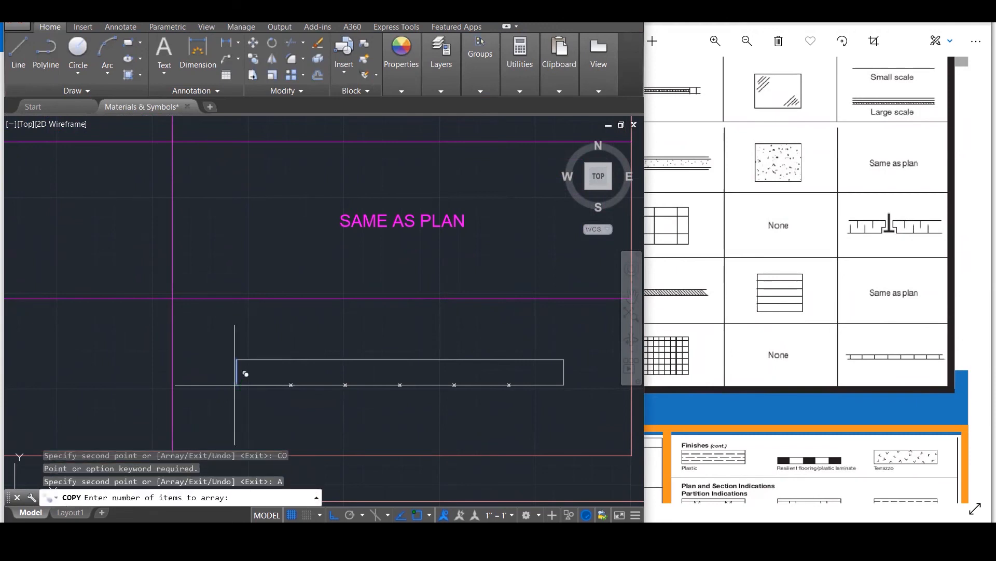
key(Return)
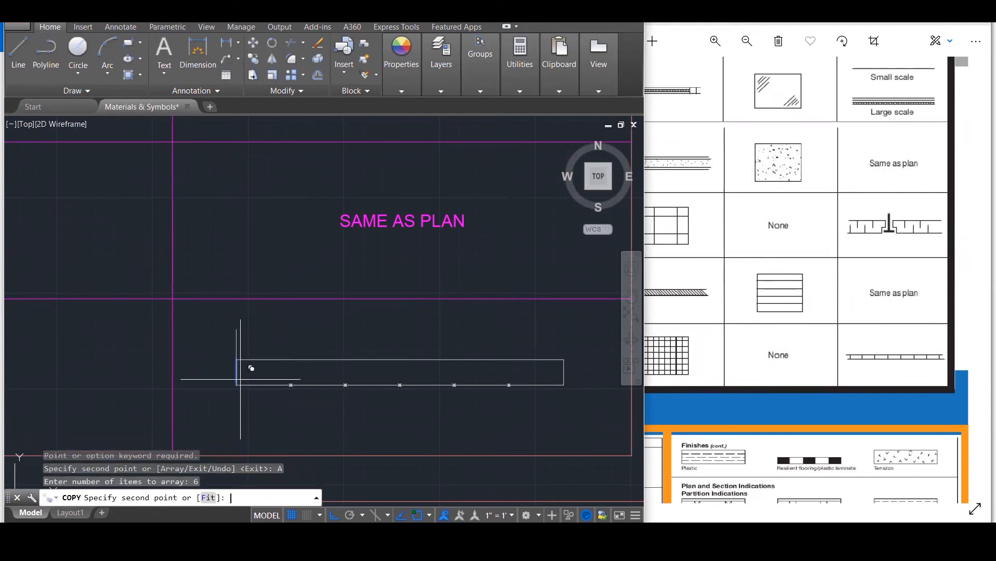
click(291, 385)
key(Escape)
Put the four outline edges of the floor tile section strip on the EX WALLS layer.
scroll(467, 287, down, 3)
scroll(483, 281, down, 3)
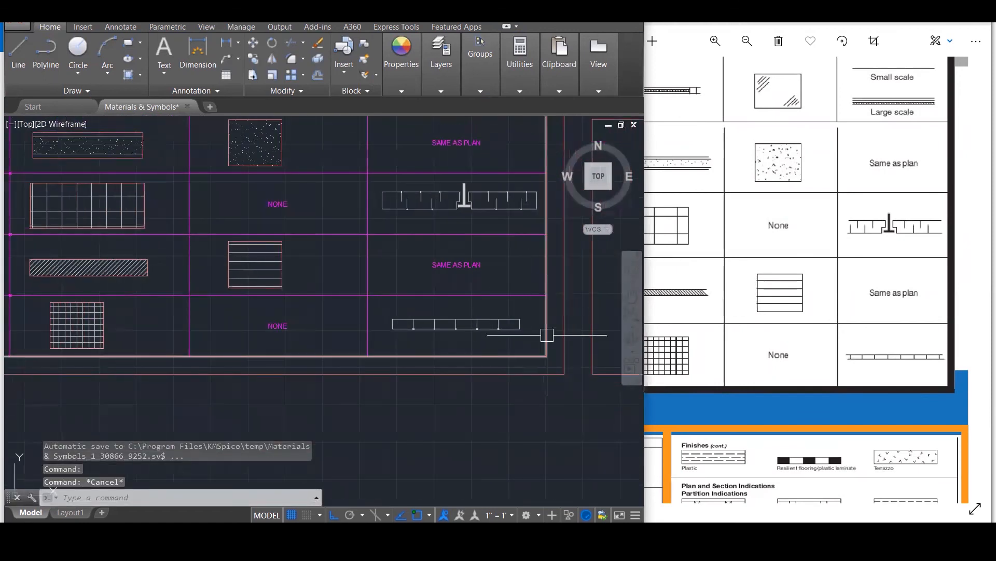
scroll(550, 333, up, 1)
scroll(551, 333, up, 2)
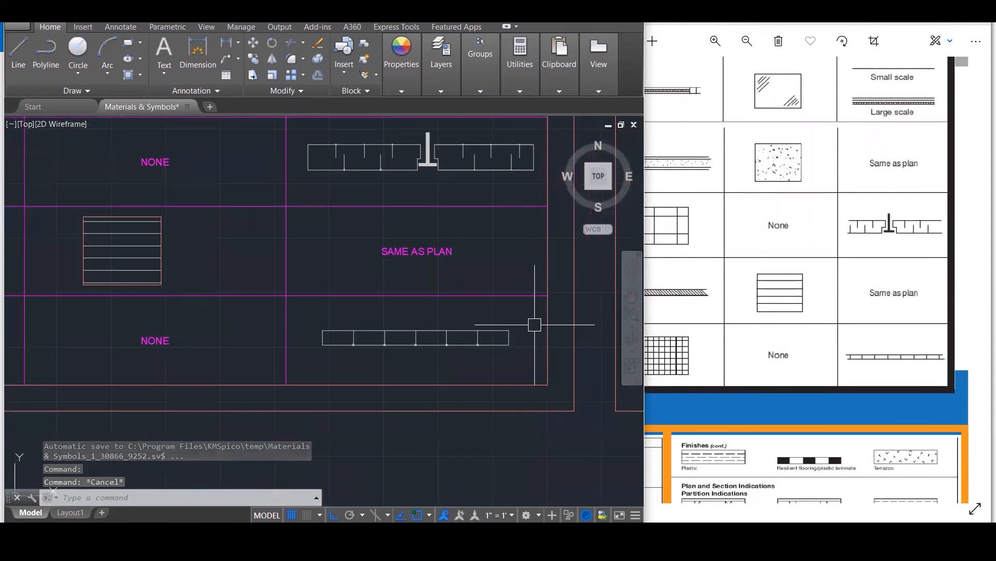
scroll(511, 338, up, 2)
click(504, 335)
click(483, 327)
click(426, 355)
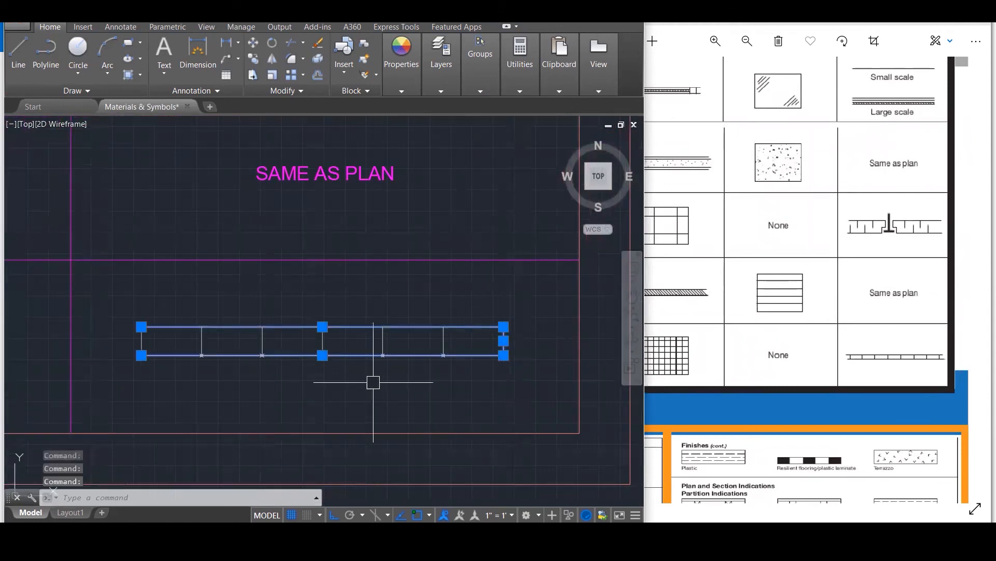
click(141, 340)
scroll(516, 341, down, 3)
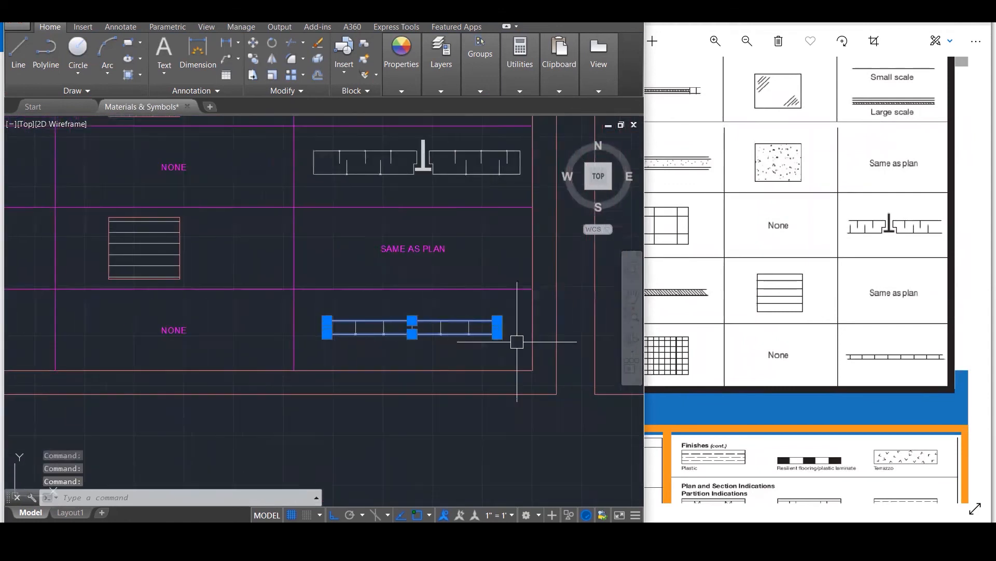
click(442, 92)
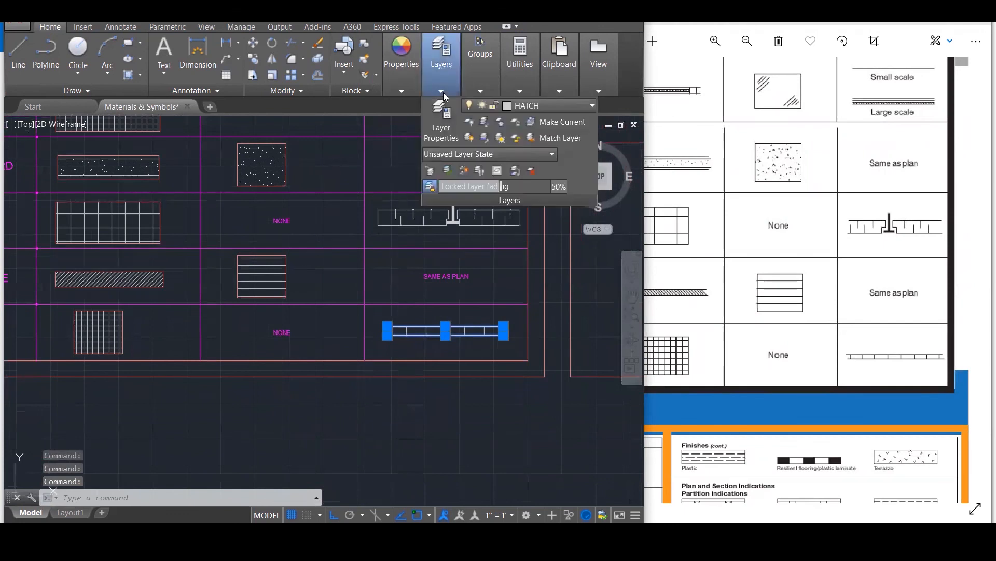
click(563, 108)
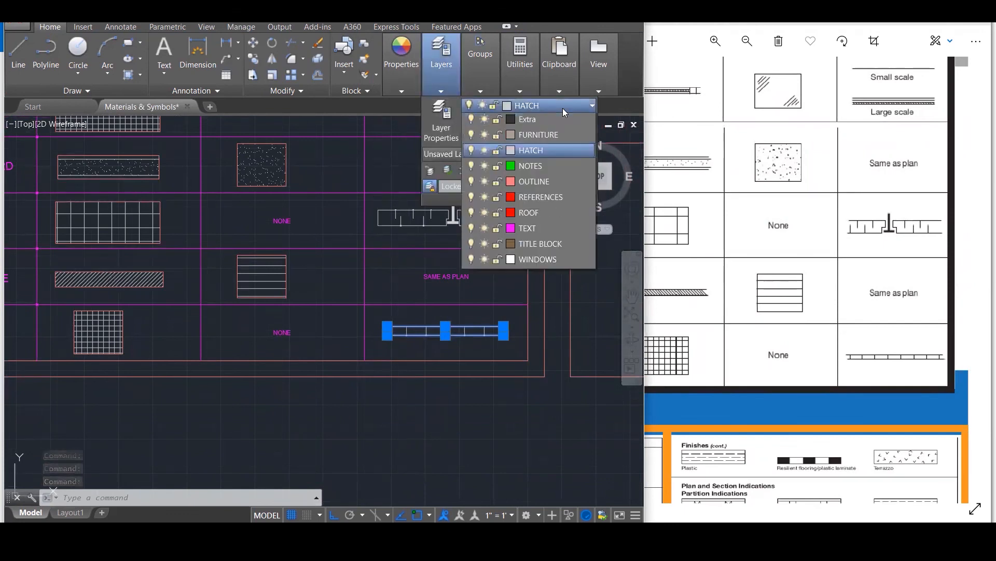
click(560, 245)
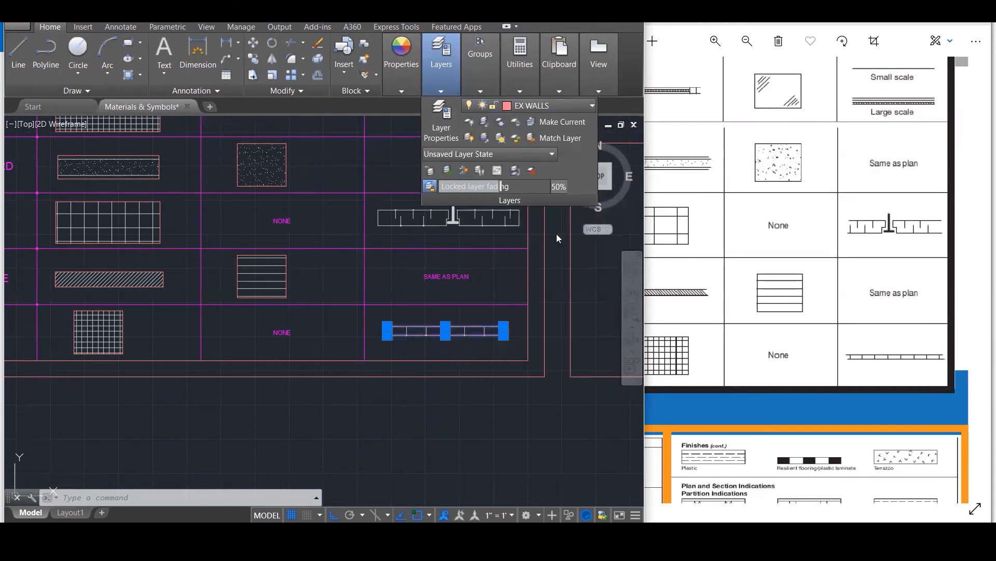
key(Escape)
key(Escape)
Review the sheet 4 material indication symbols table against the full reference chart.
scroll(436, 348, down, 5)
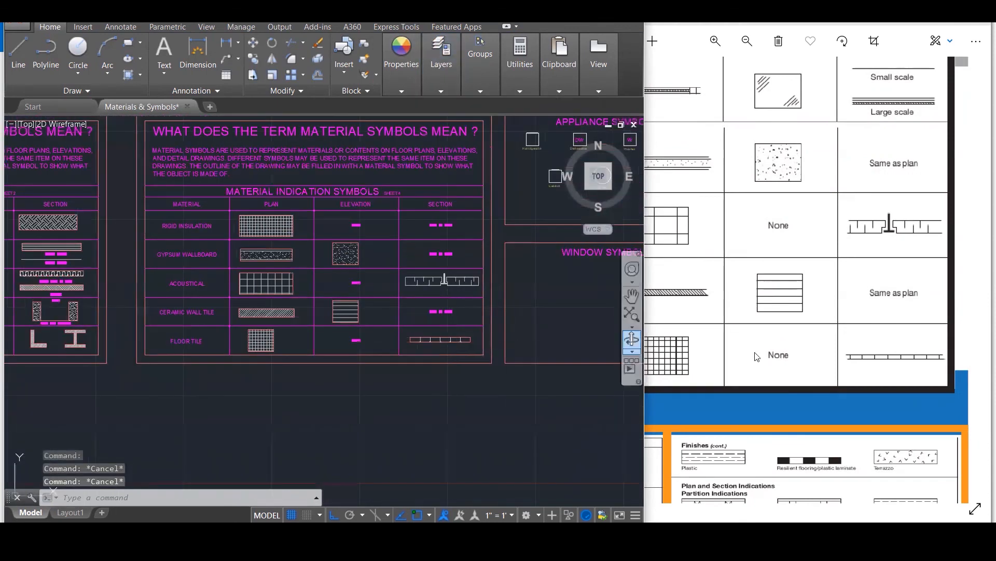
double_click(884, 314)
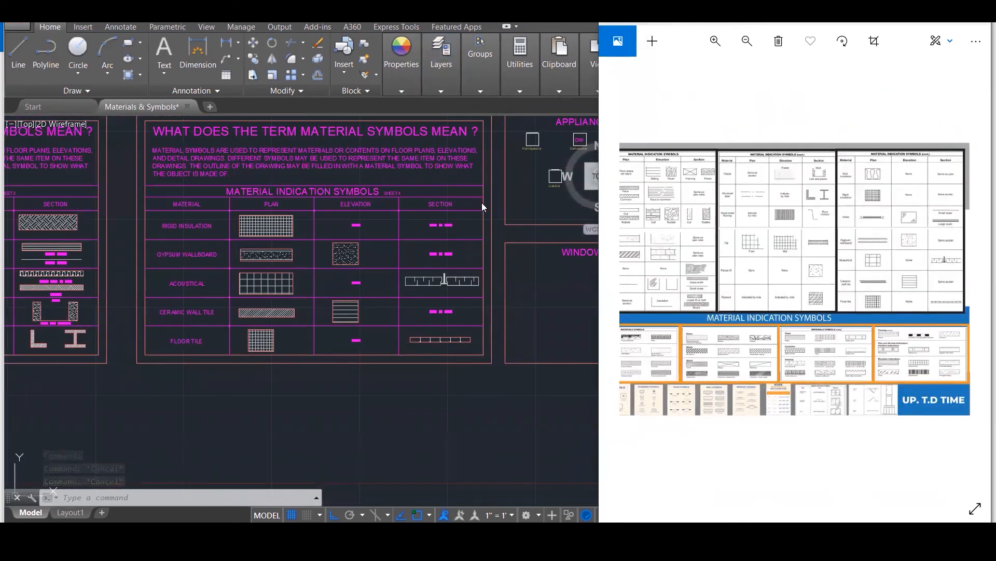
click(471, 221)
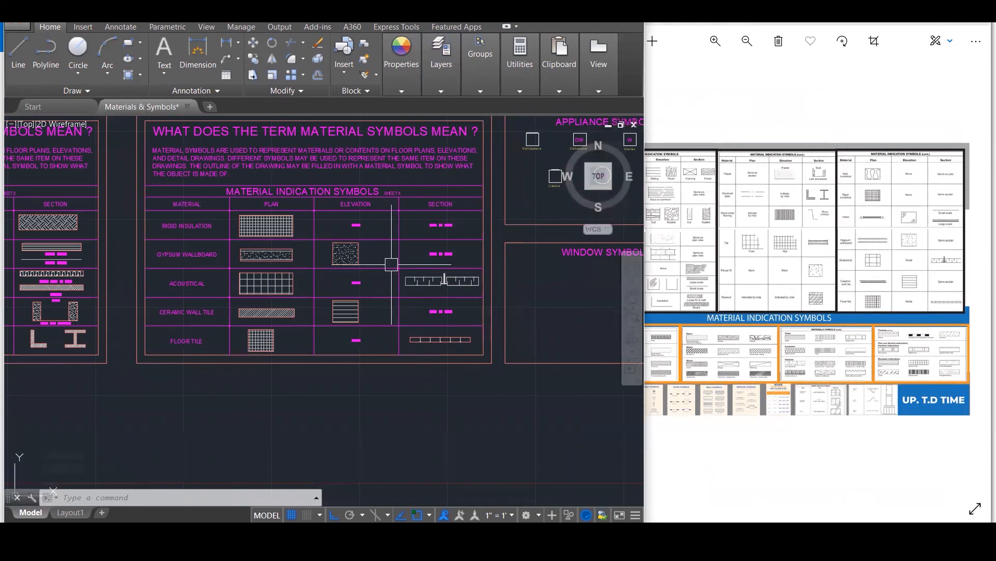
scroll(397, 260, up, 5)
scroll(410, 250, down, 2)
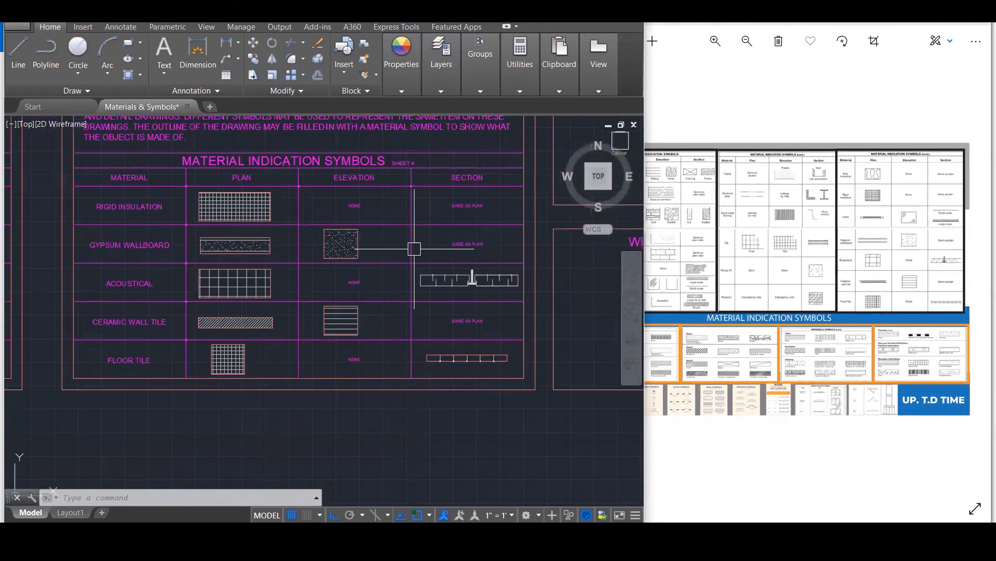
scroll(482, 374, down, 1)
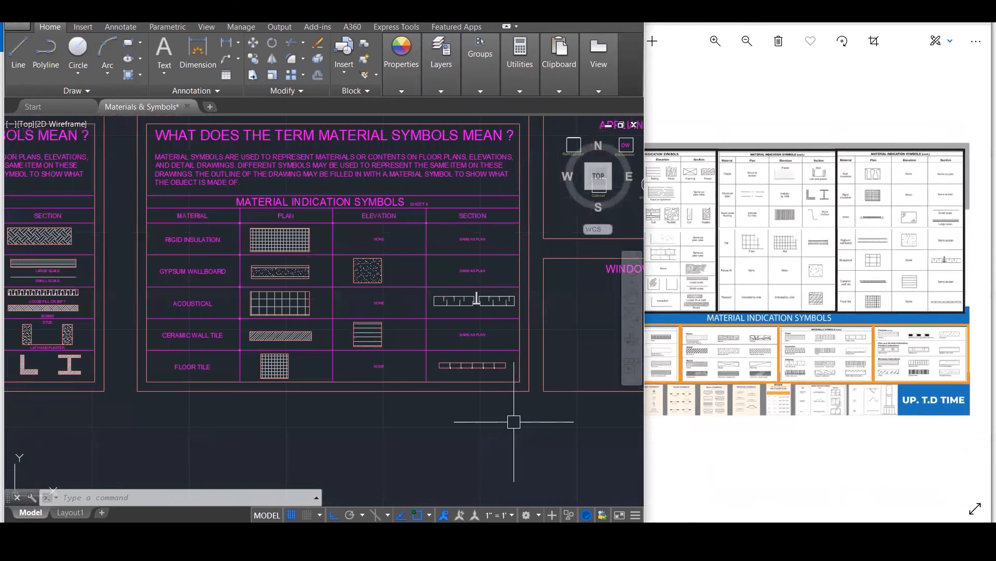
scroll(543, 351, down, 1)
scroll(543, 351, down, 3)
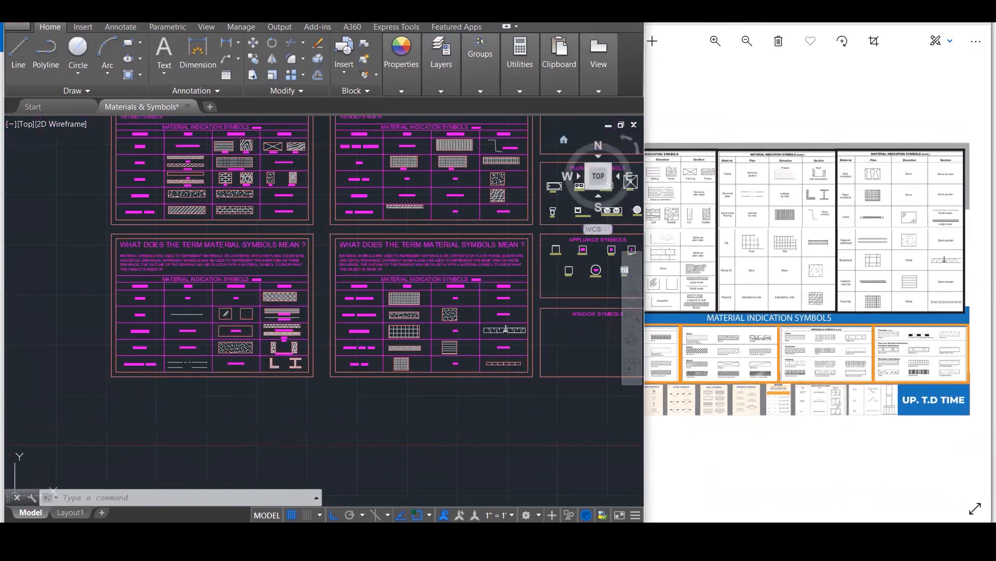
Enlarge the reference chart in the photo viewer and examine its lower materials symbols tables.
click(855, 227)
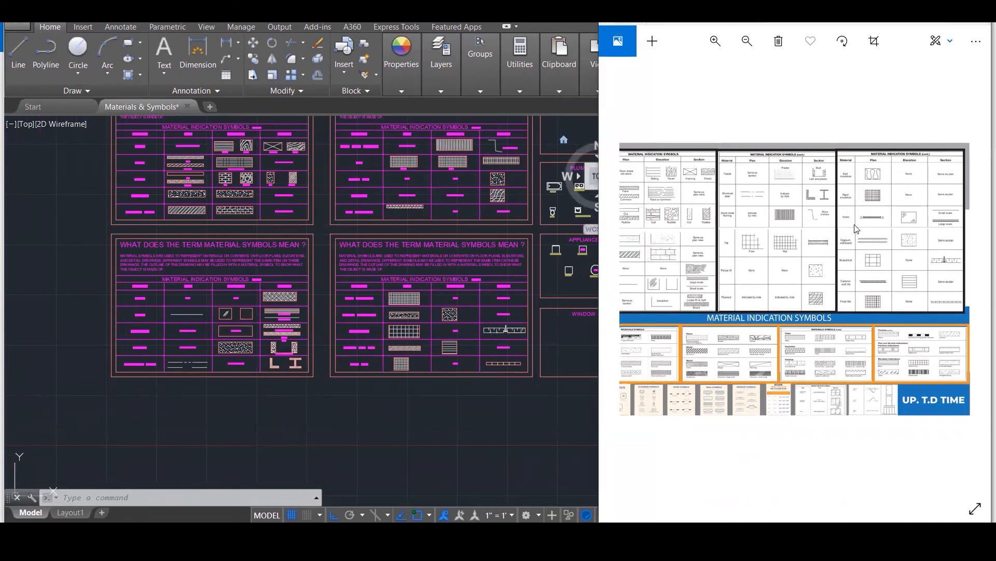
click(958, 21)
drag(637, 305, 668, 171)
scroll(659, 197, up, 5)
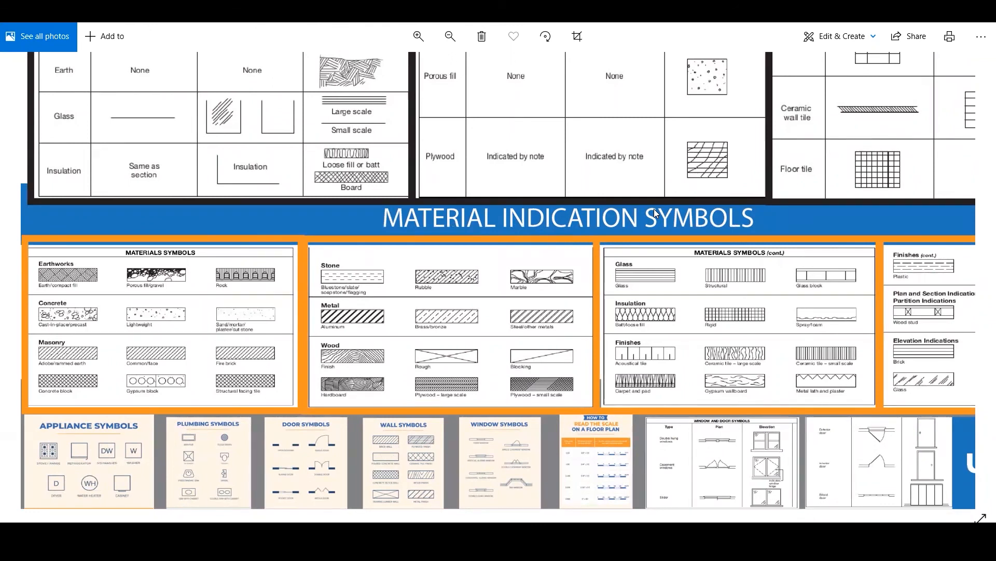
scroll(640, 219, down, 3)
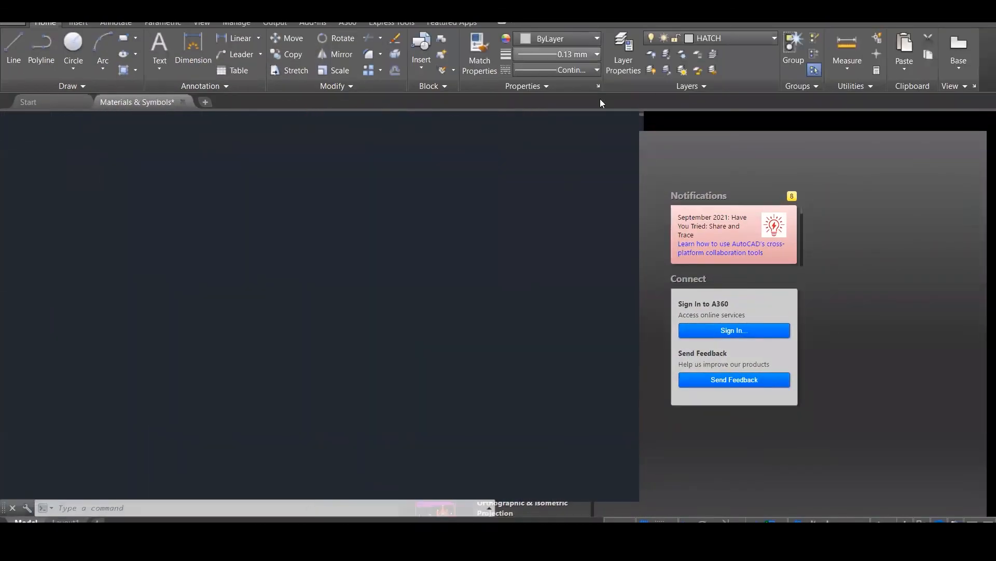
Return to AutoCAD and look over all four material indication symbols tables together.
scroll(820, 291, up, 2)
scroll(788, 394, down, 3)
scroll(821, 309, up, 2)
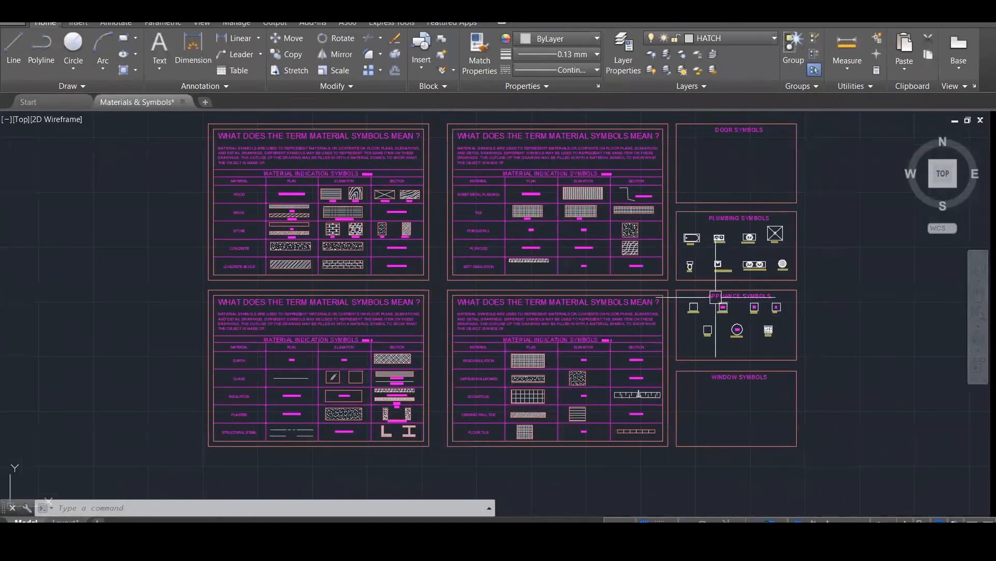
scroll(140, 181, up, 1)
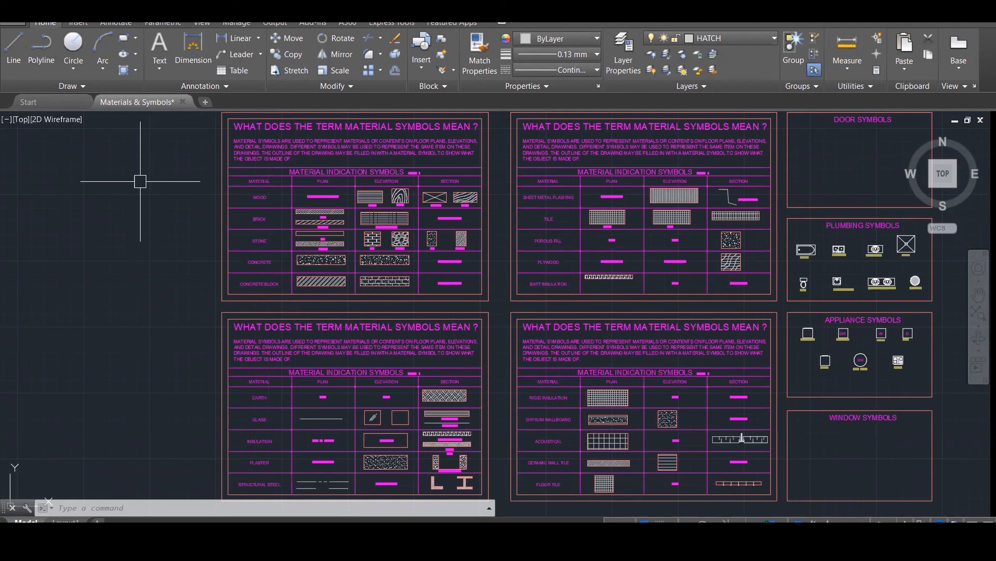
View the wood.jpg photo and compare it with the wood symbols in the sheet 1 table.
mouse_move(566, 537)
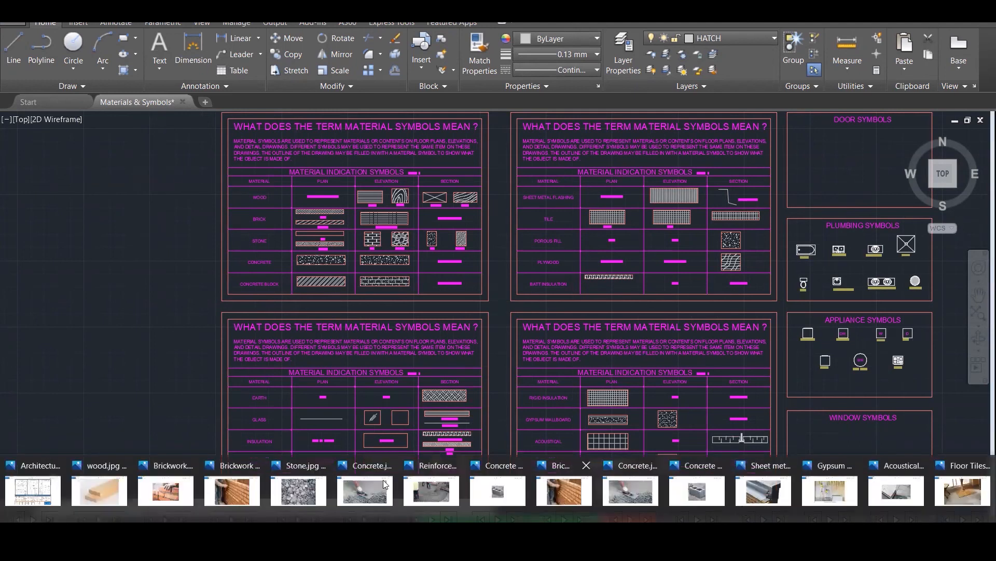
click(86, 492)
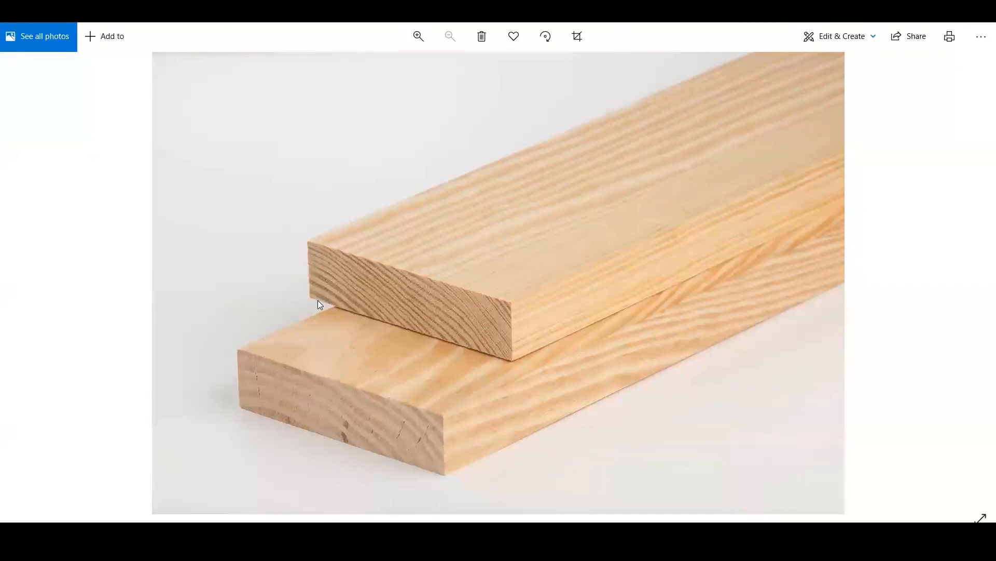
scroll(318, 301, up, 3)
click(920, 14)
scroll(219, 193, up, 6)
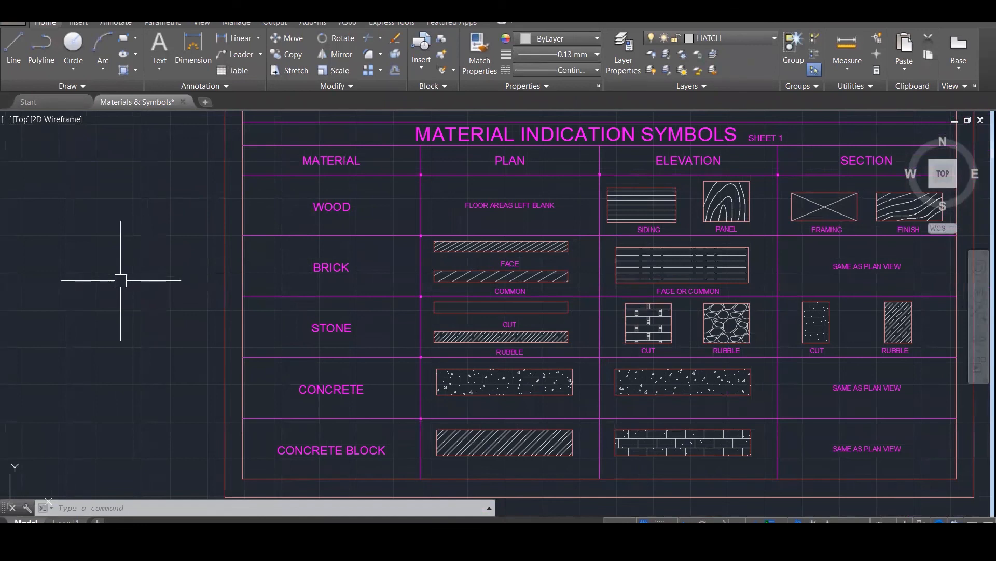
scroll(120, 280, down, 6)
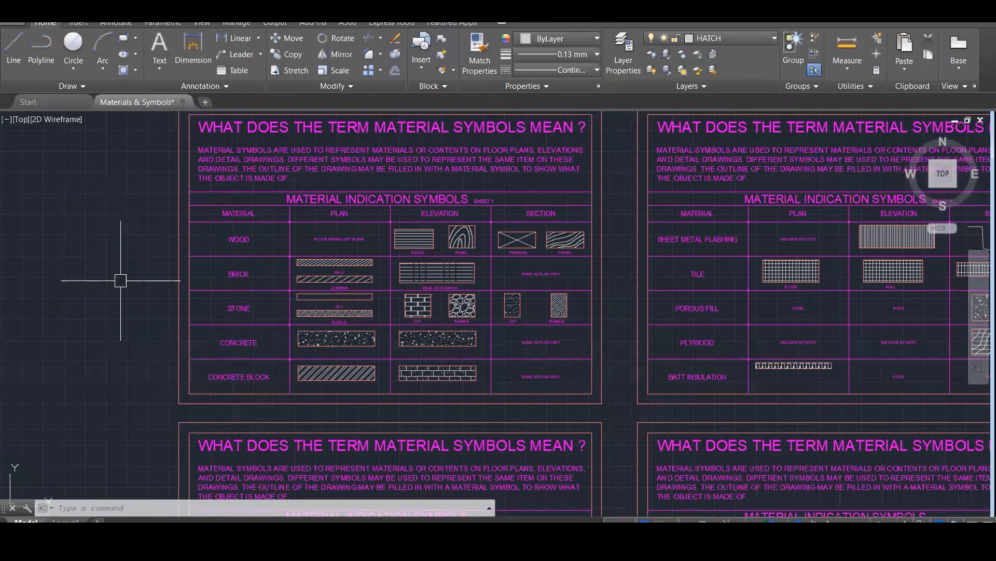
scroll(585, 126, down, 1)
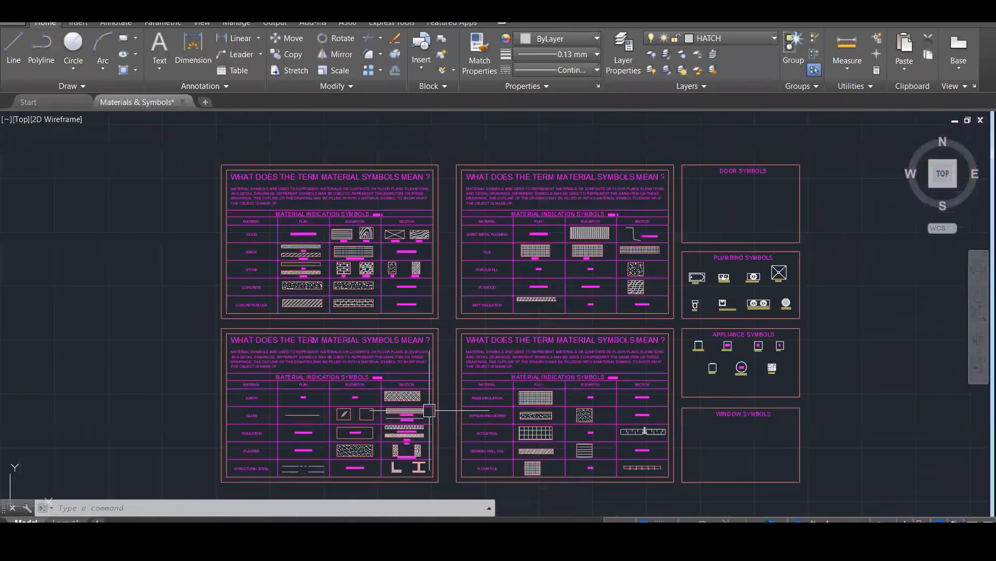
scroll(439, 403, up, 1)
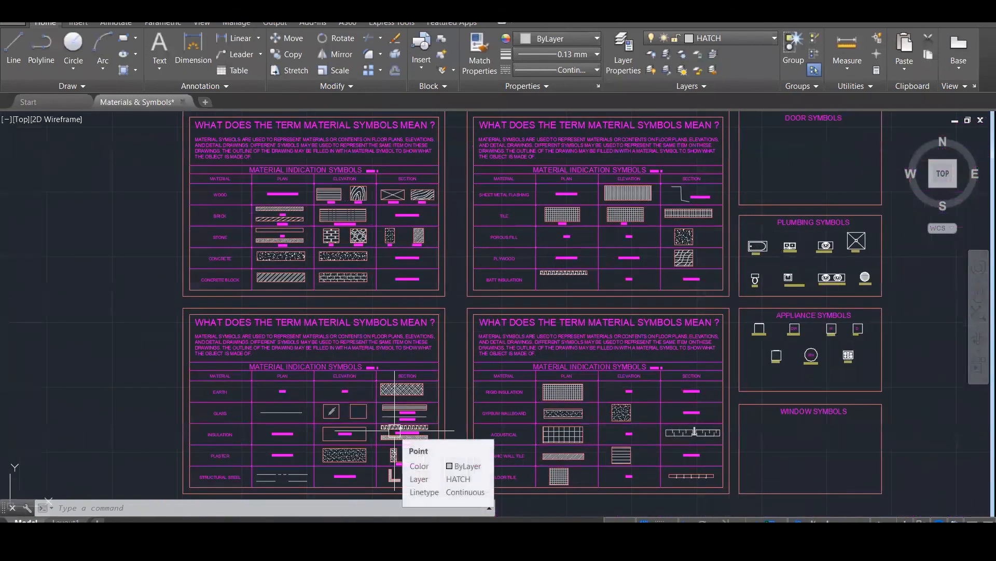